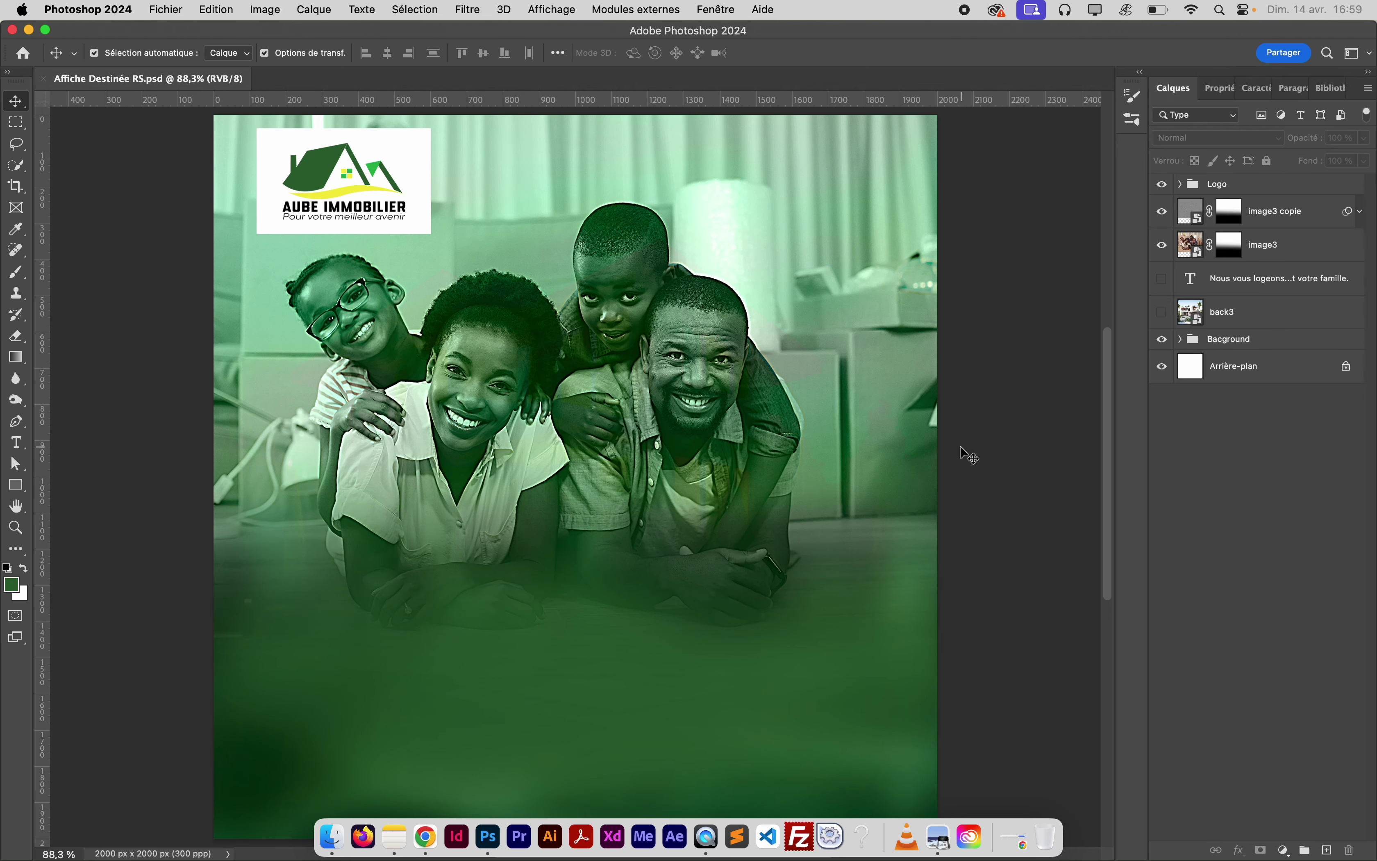
Show the hidden "Nous vous logeons en 24 heures : vous et votre famille." text layer on the poster
key("super+minus")
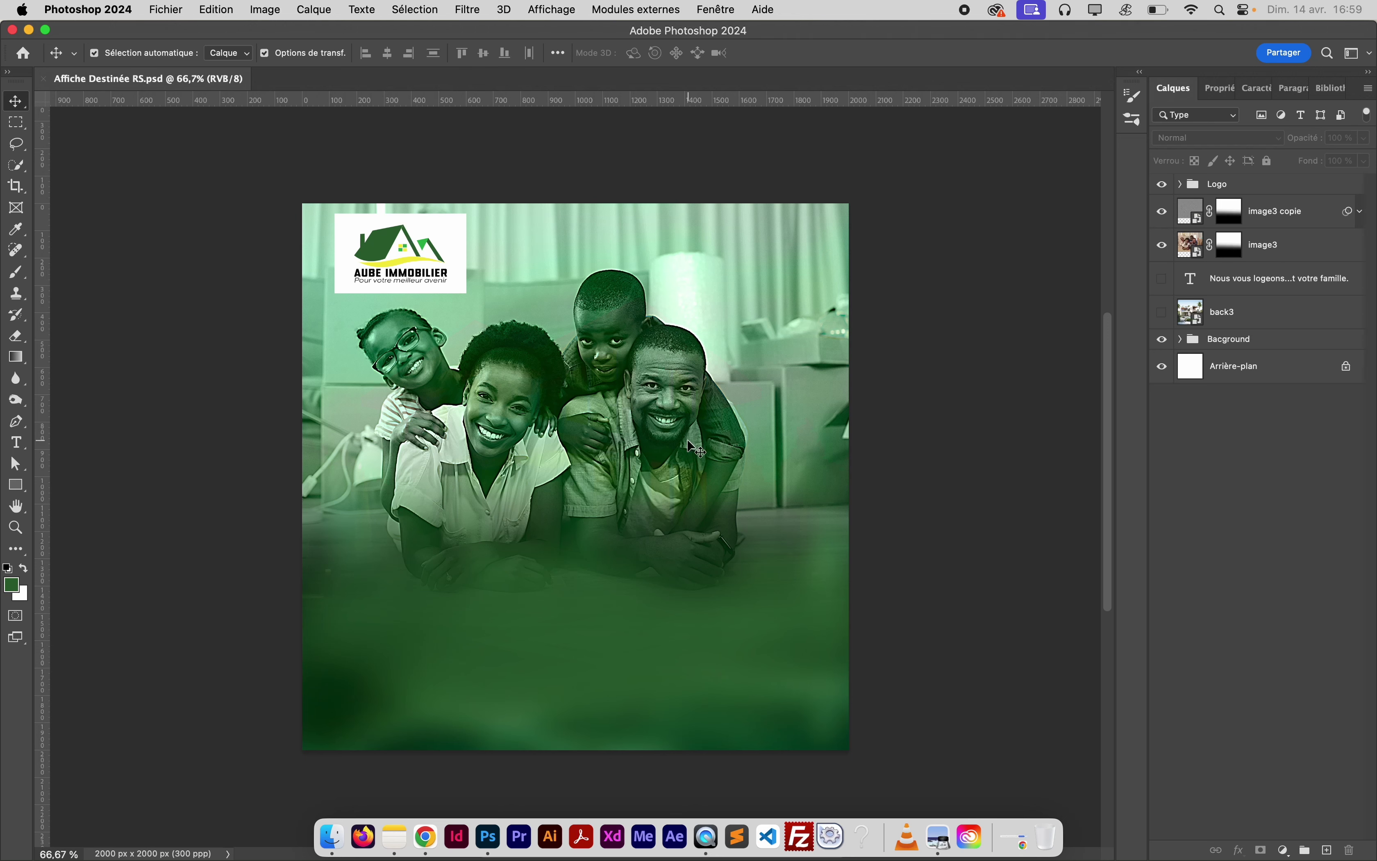
scroll(697, 448, "down", 5)
scroll(697, 448, "up", 4)
scroll(697, 449, "left", 4)
scroll(698, 448, "down", 3)
scroll(697, 448, "up", 1)
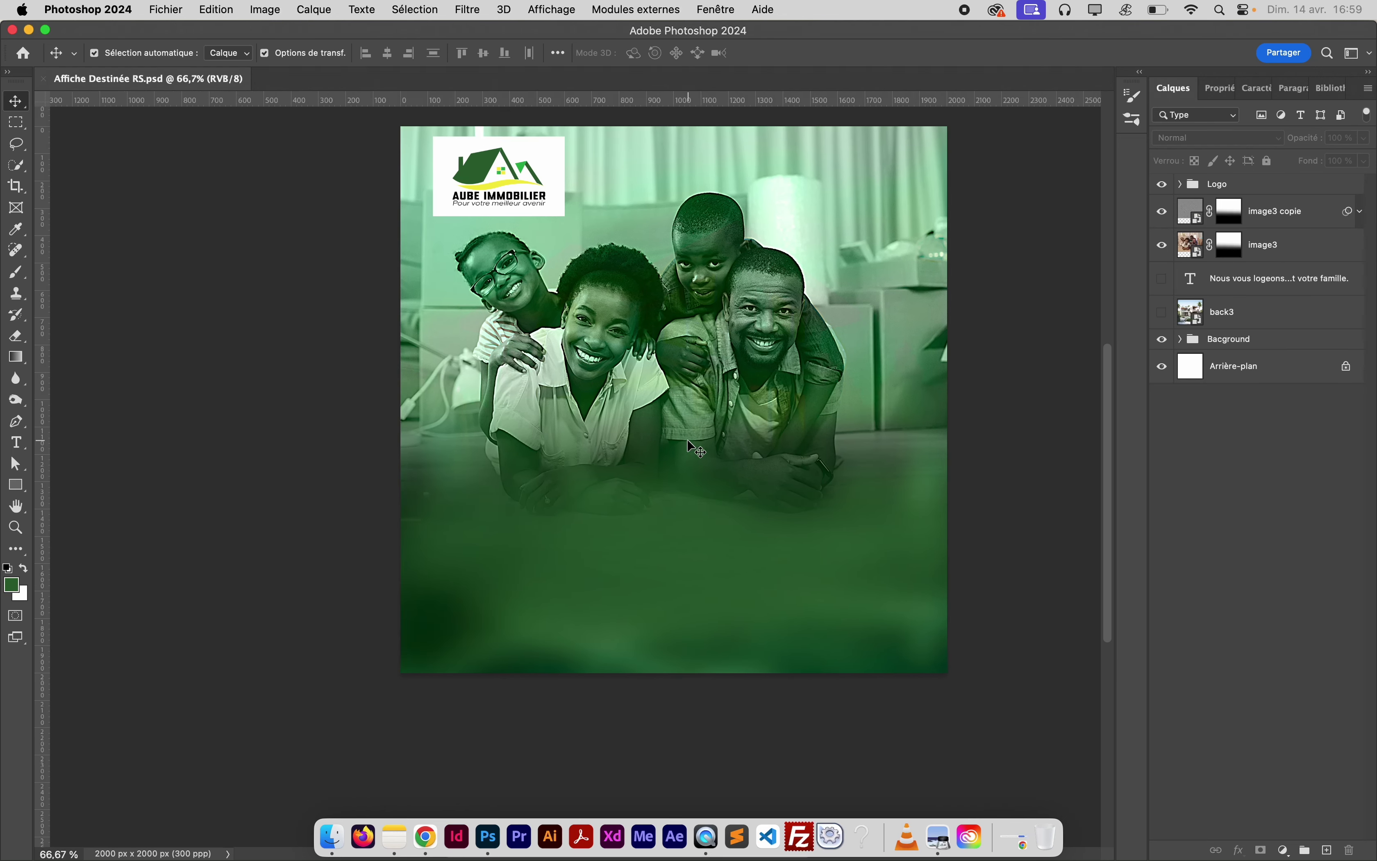
scroll(697, 448, "right", 3)
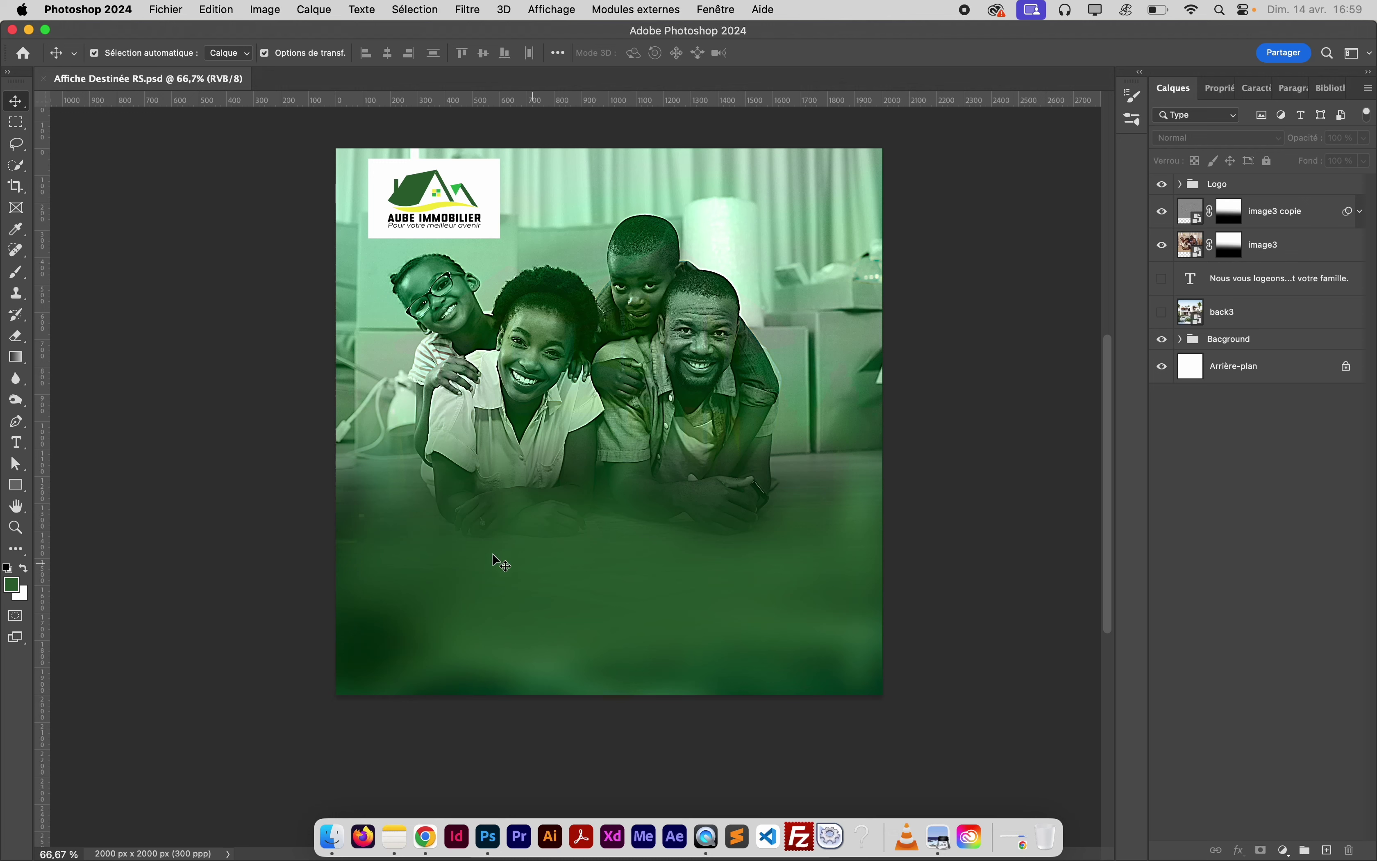
left_click(1273, 290)
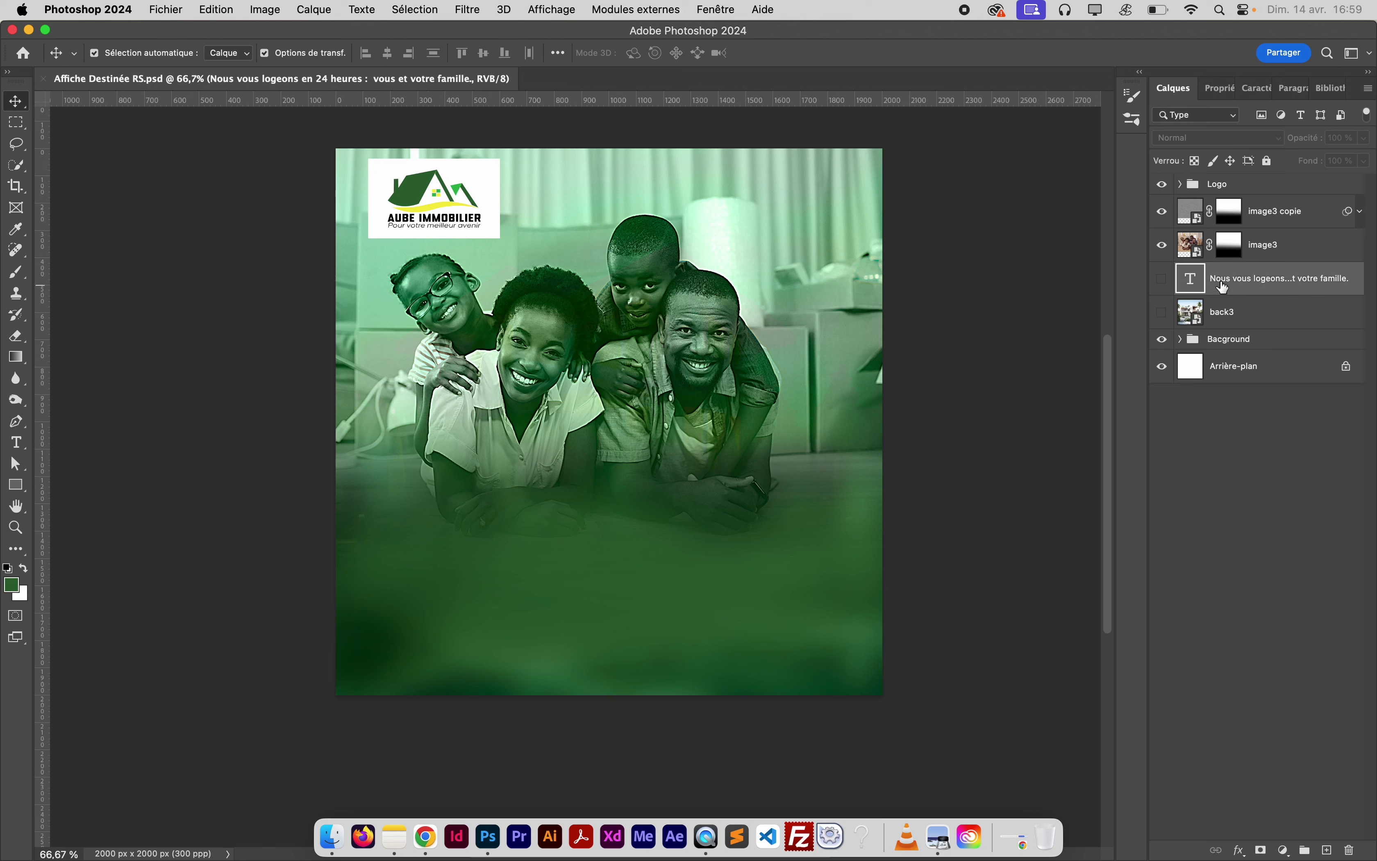
left_click(1163, 278)
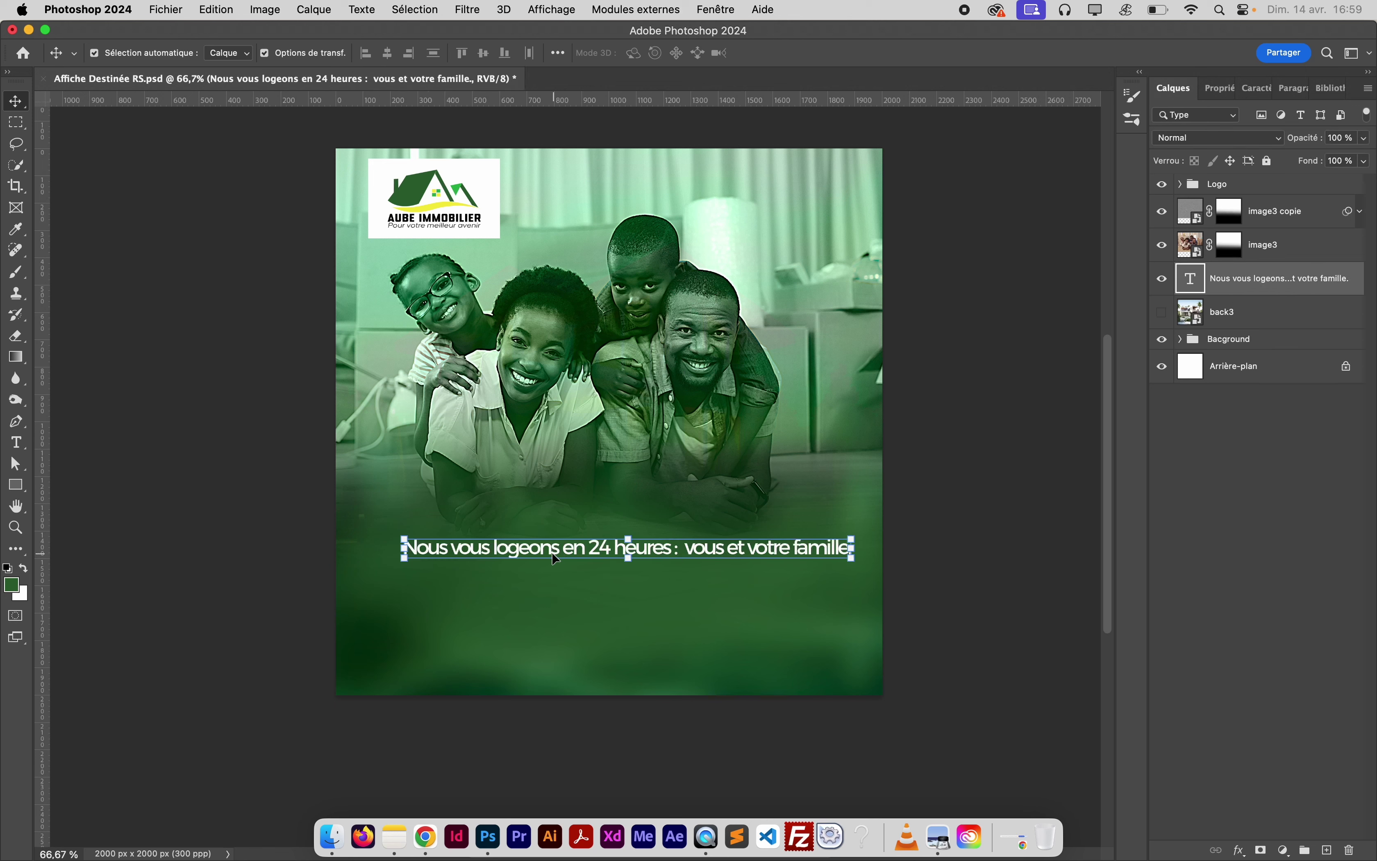
Change the font of the whole headline text to Poppins ExtraBold
double_click(555, 544)
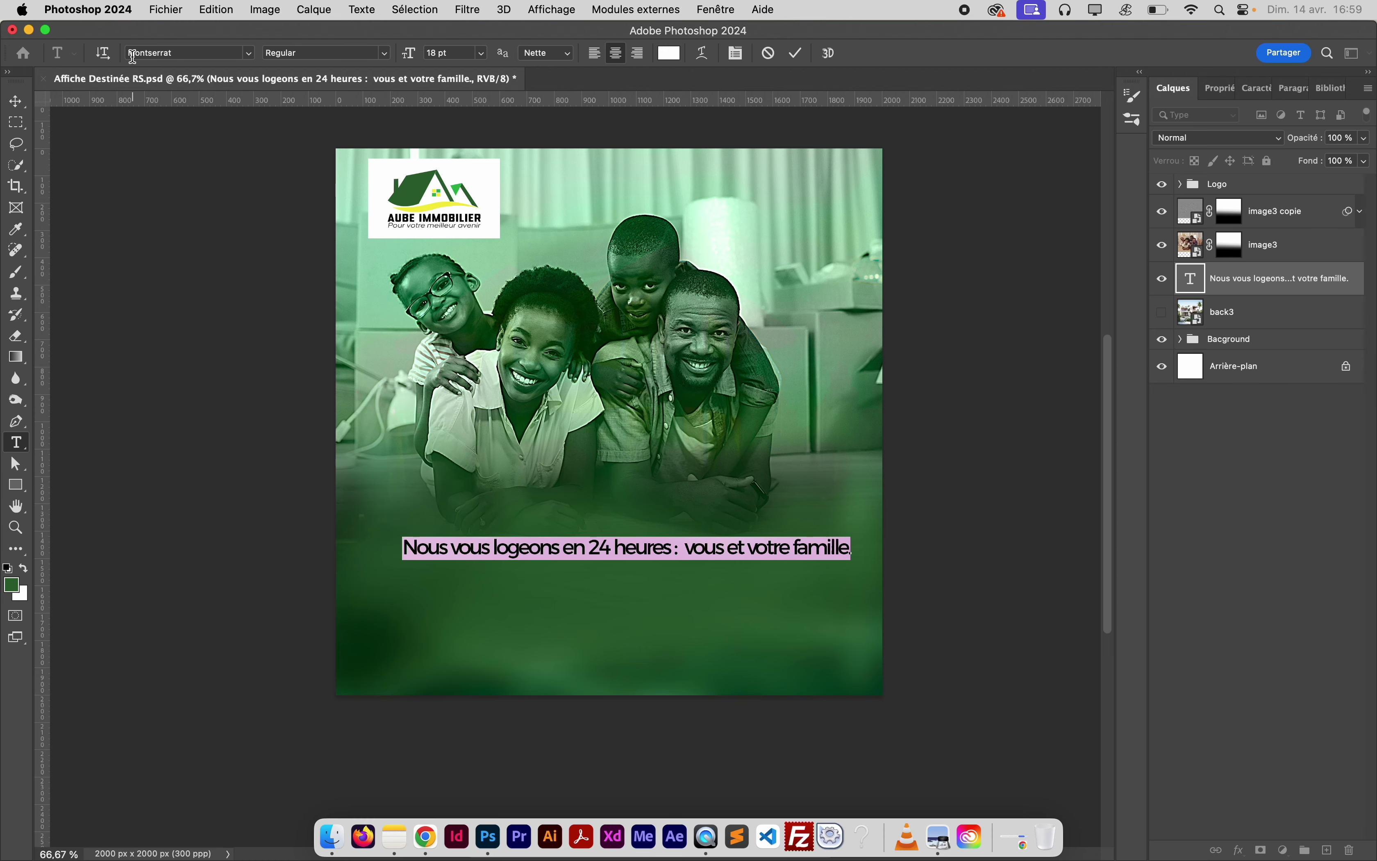
left_click(194, 50)
type("op")
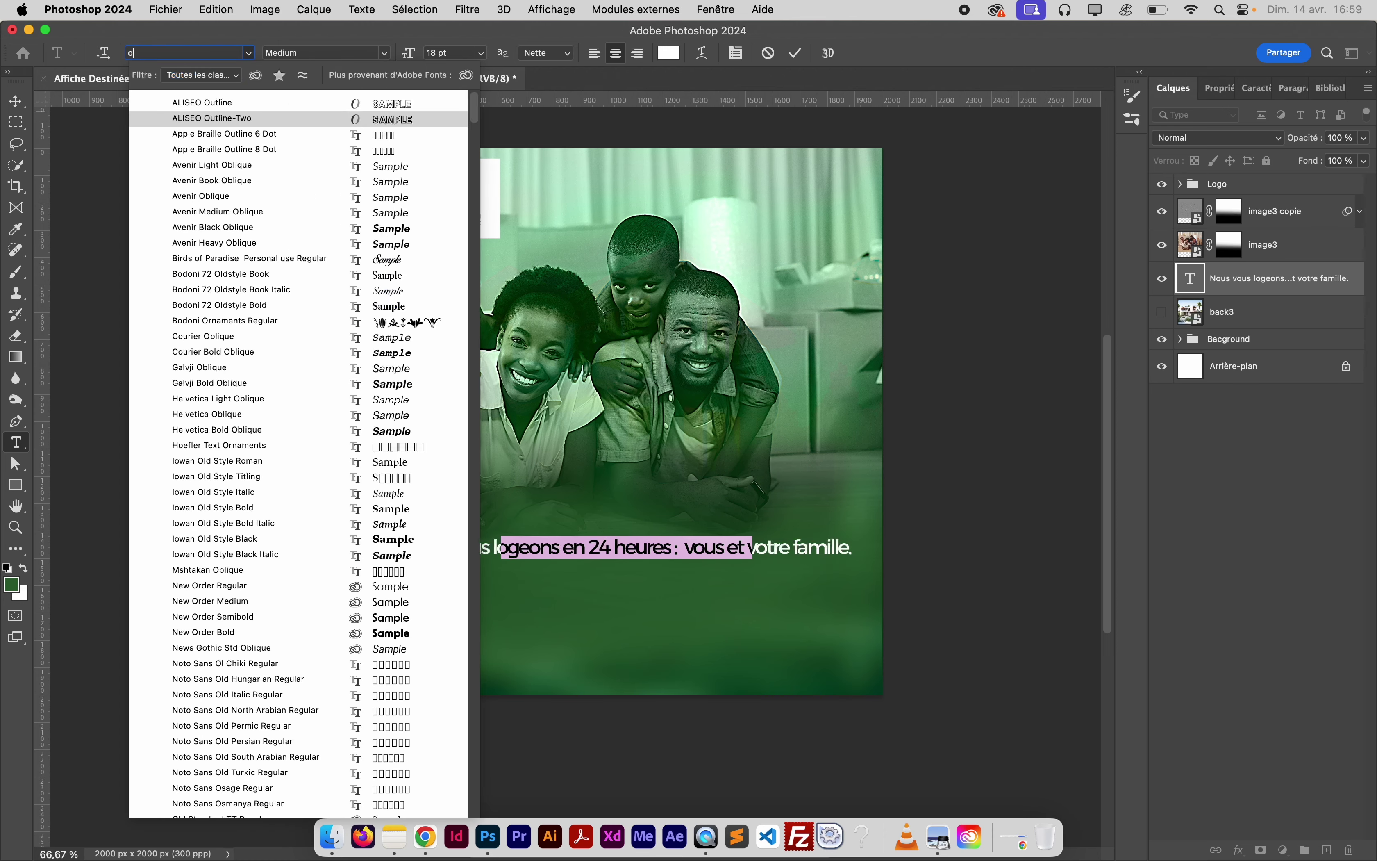
key("BackSpace")
key("BackSpace")
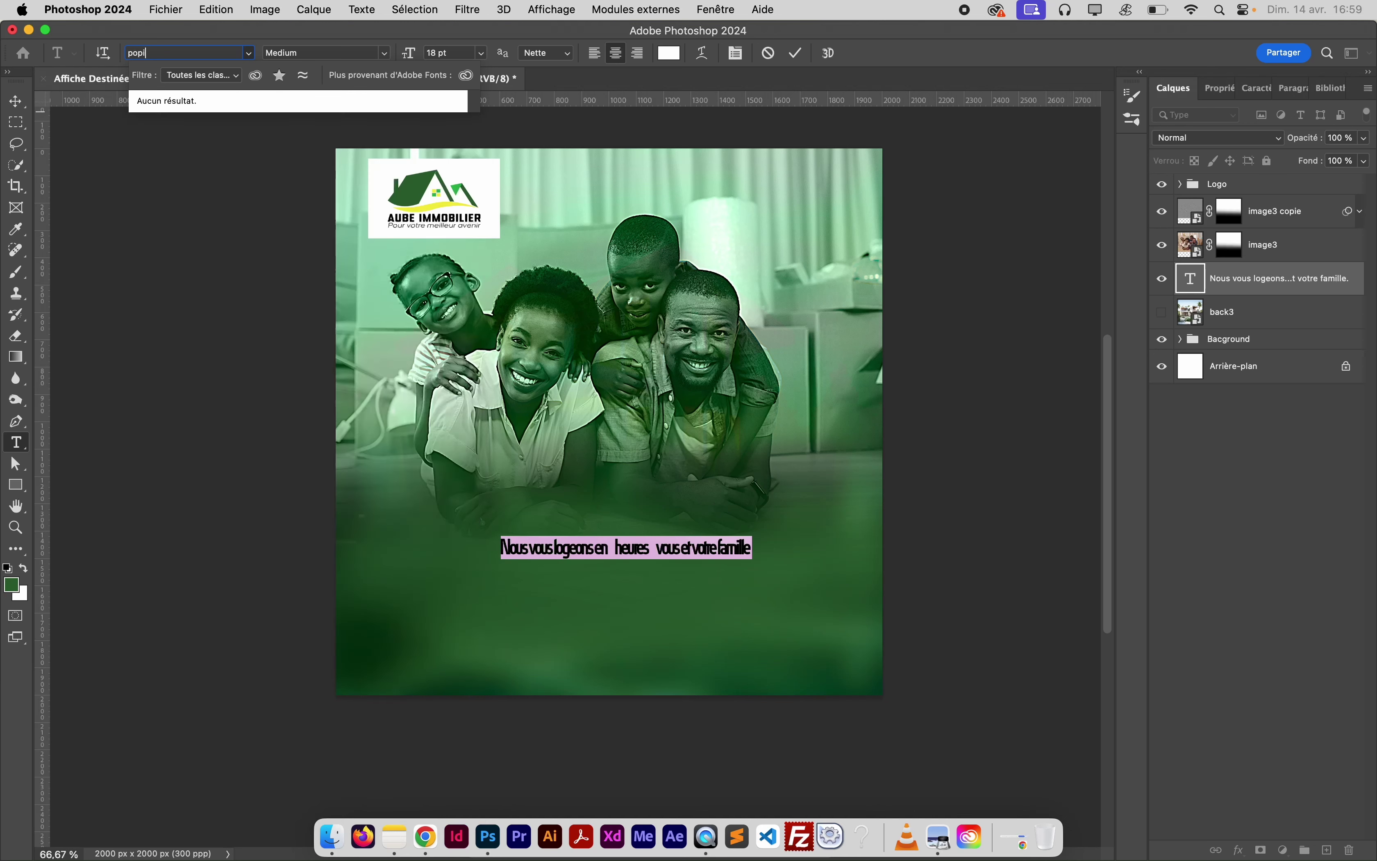
type("poppins")
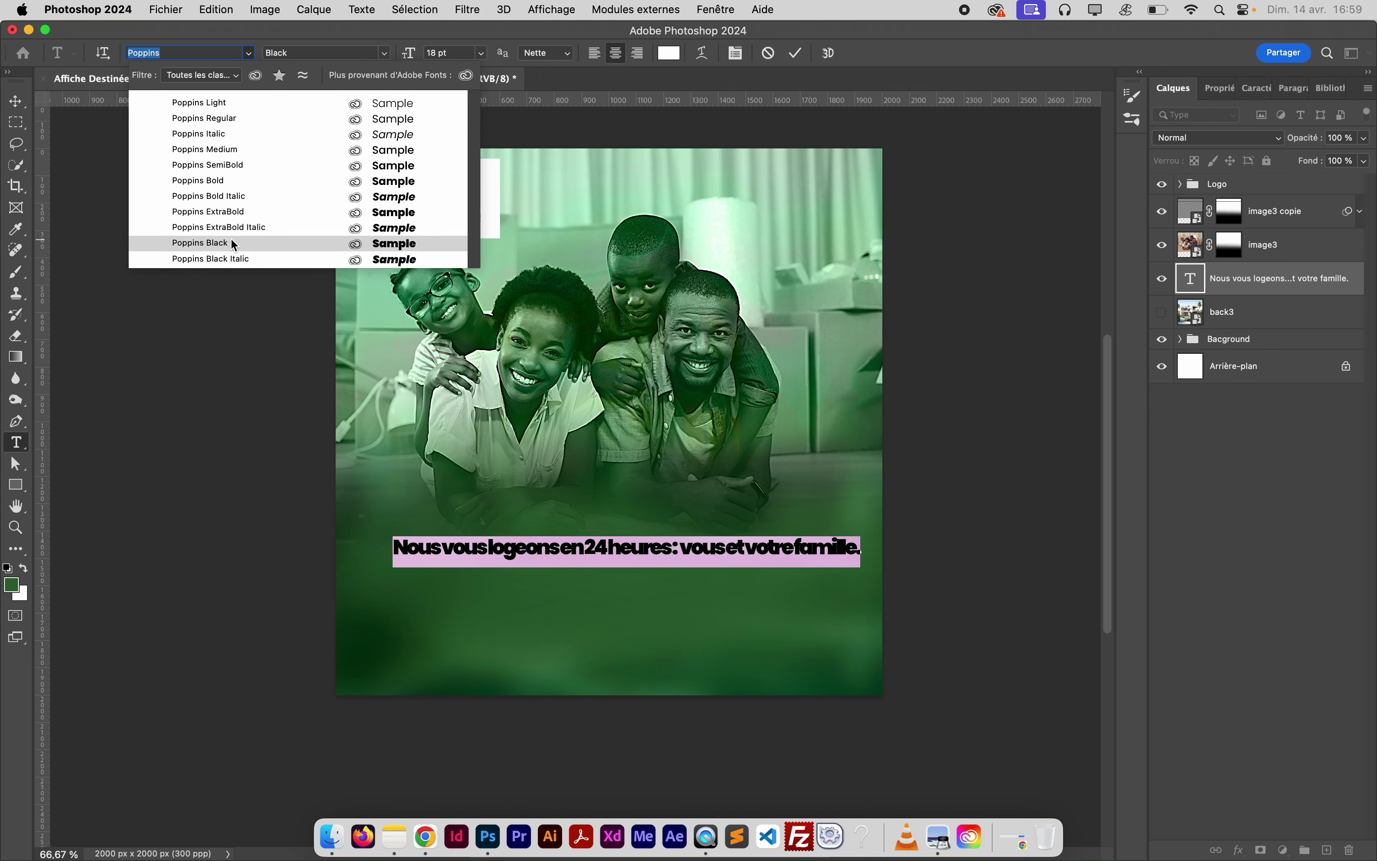
left_click(231, 212)
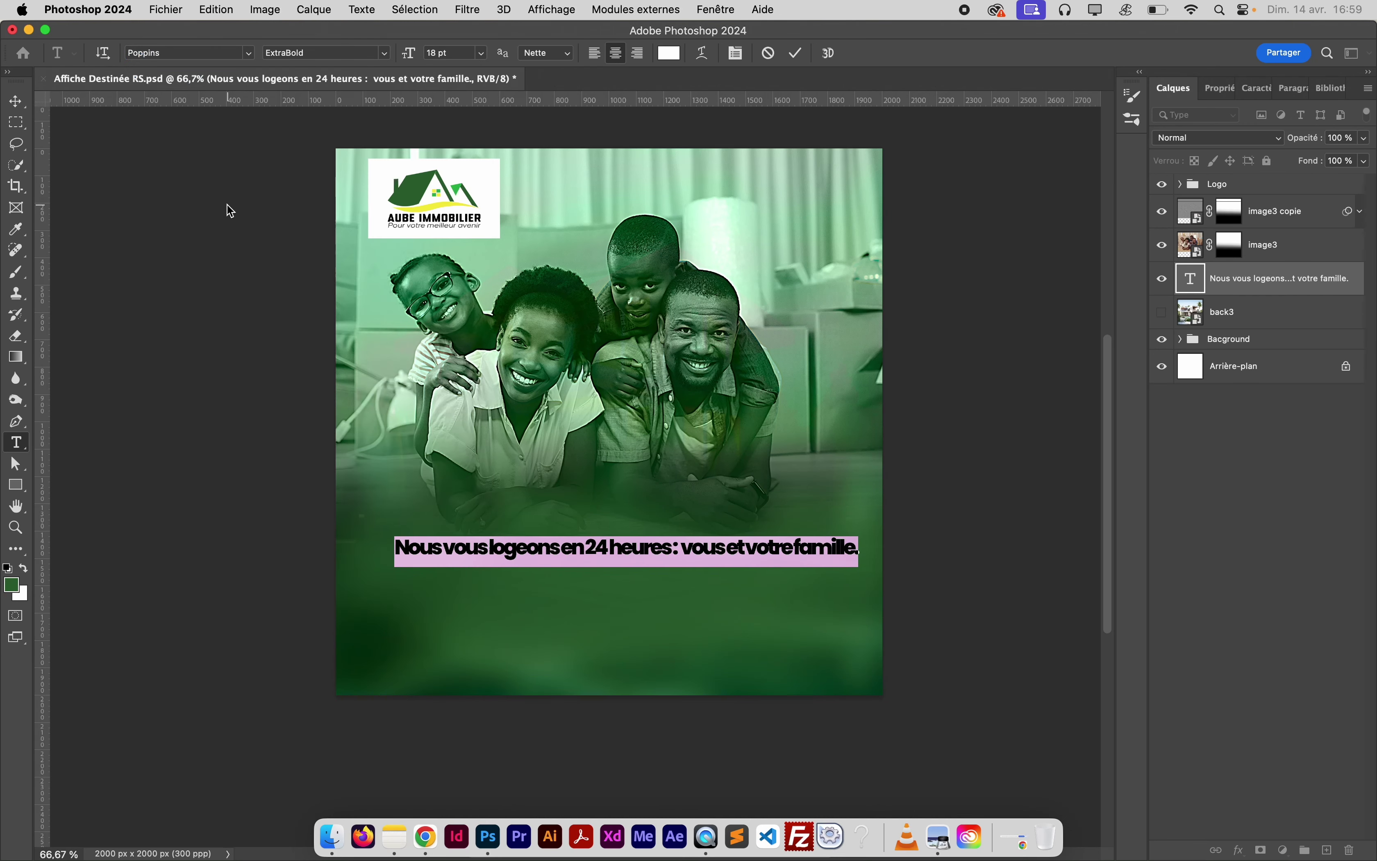
Delete ": vous et votre famille." from the headline so that it reads only "Nous vous logeons en 24 heures"
left_click(528, 538)
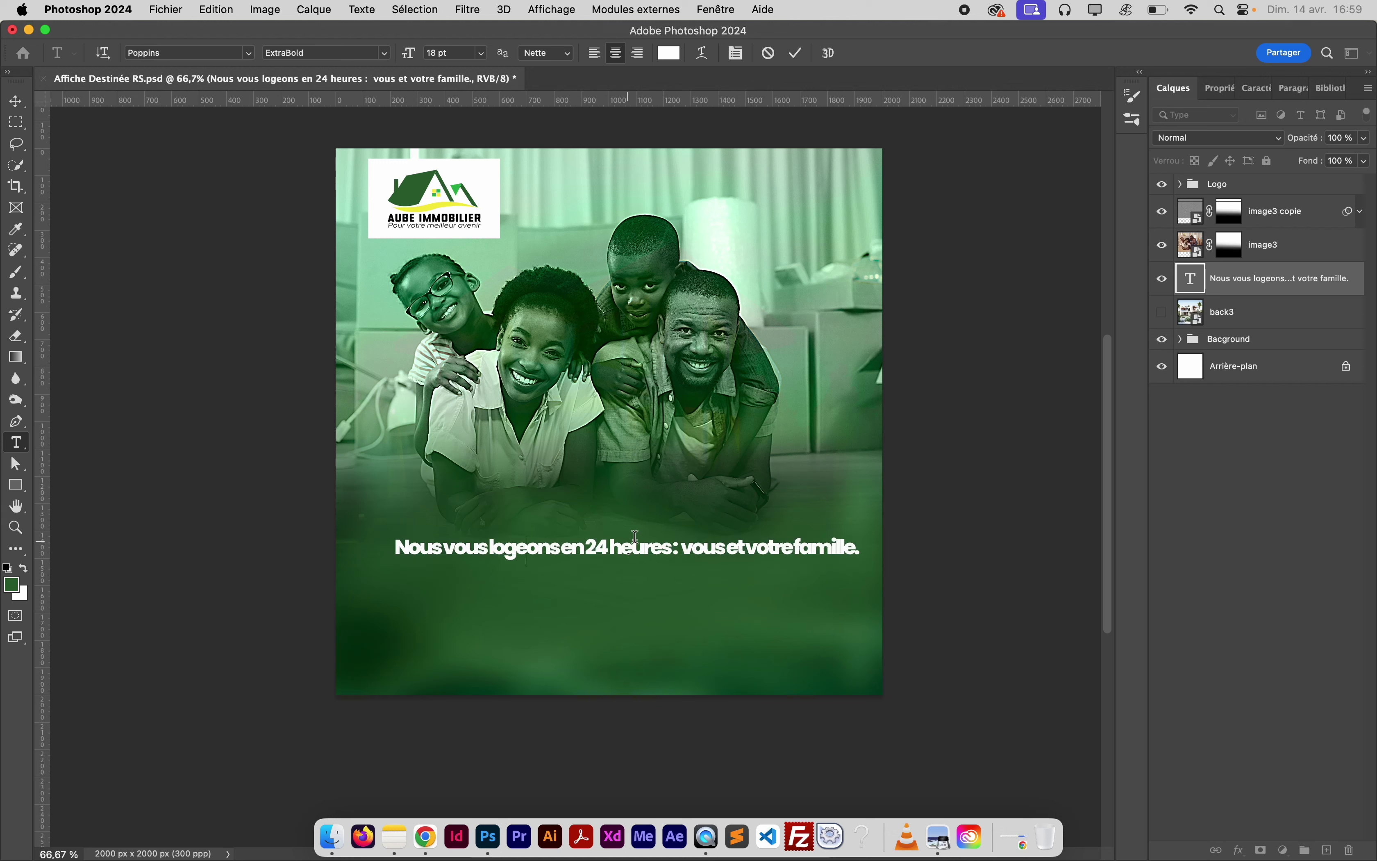
left_click(676, 546)
left_click_drag(676, 547, 995, 551)
key("BackSpace")
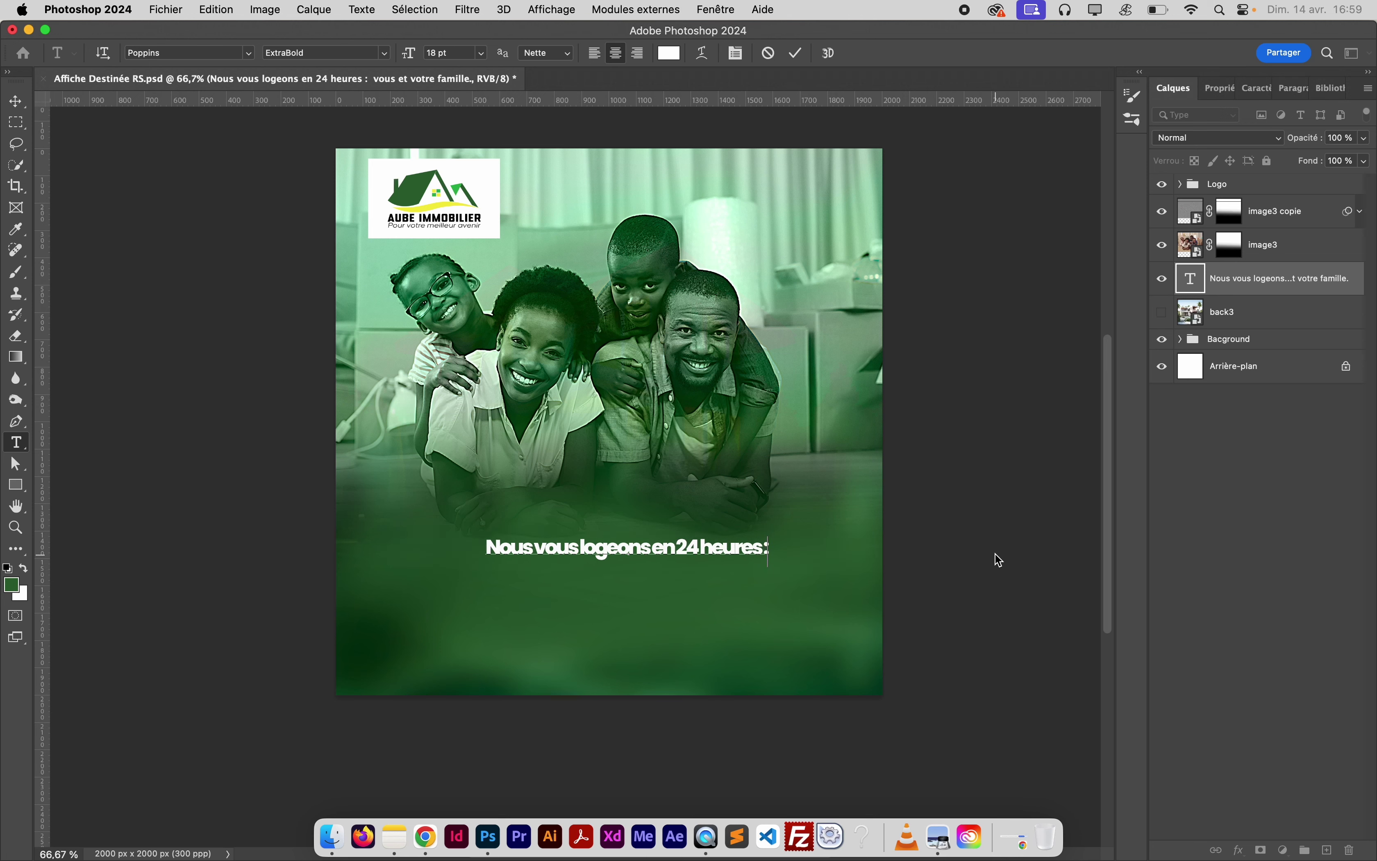
key("BackSpace")
key("BackSpace")
Set the tracking of the whole headline to 0 and turn on All Caps
key("super+a")
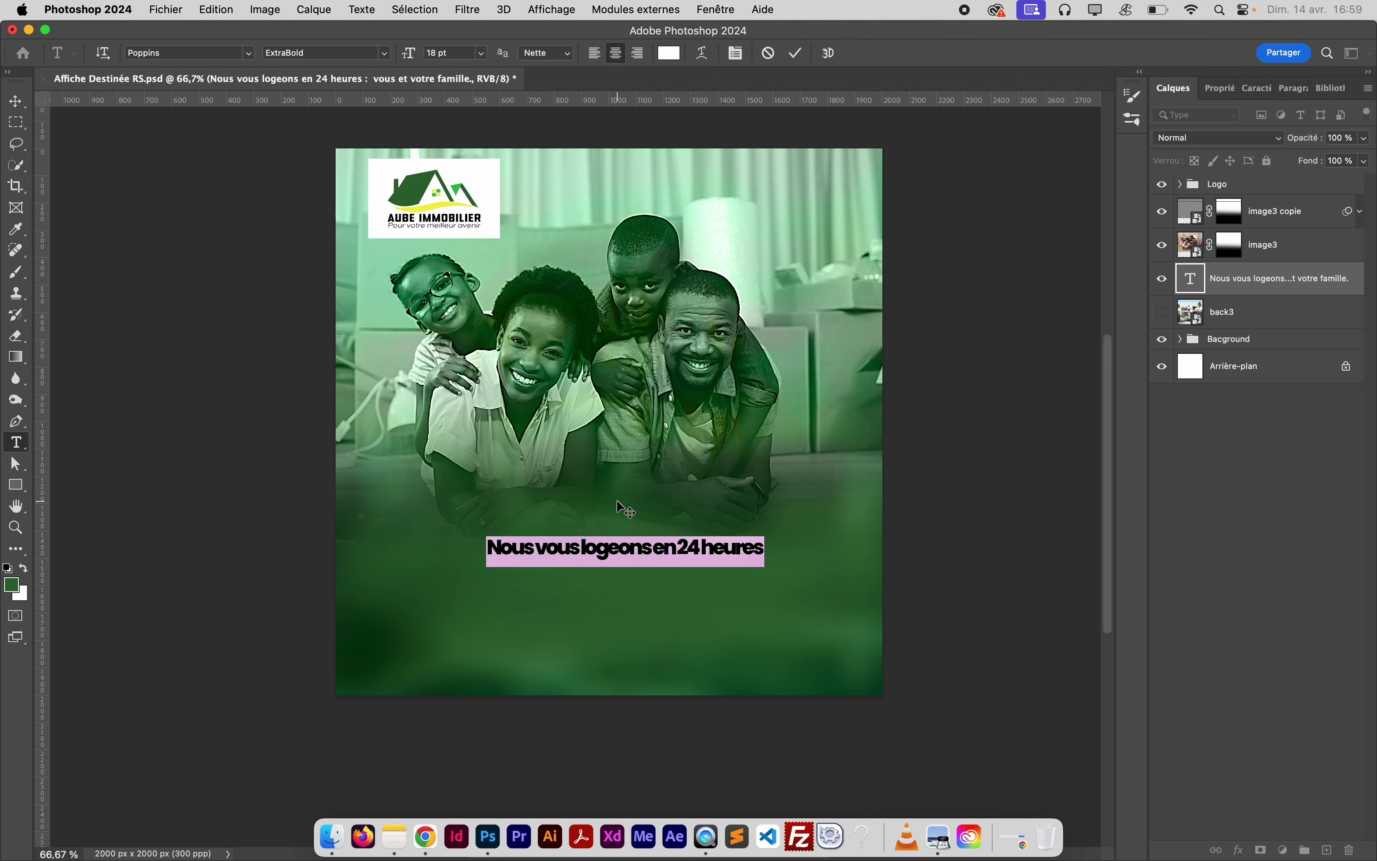
key("super+t")
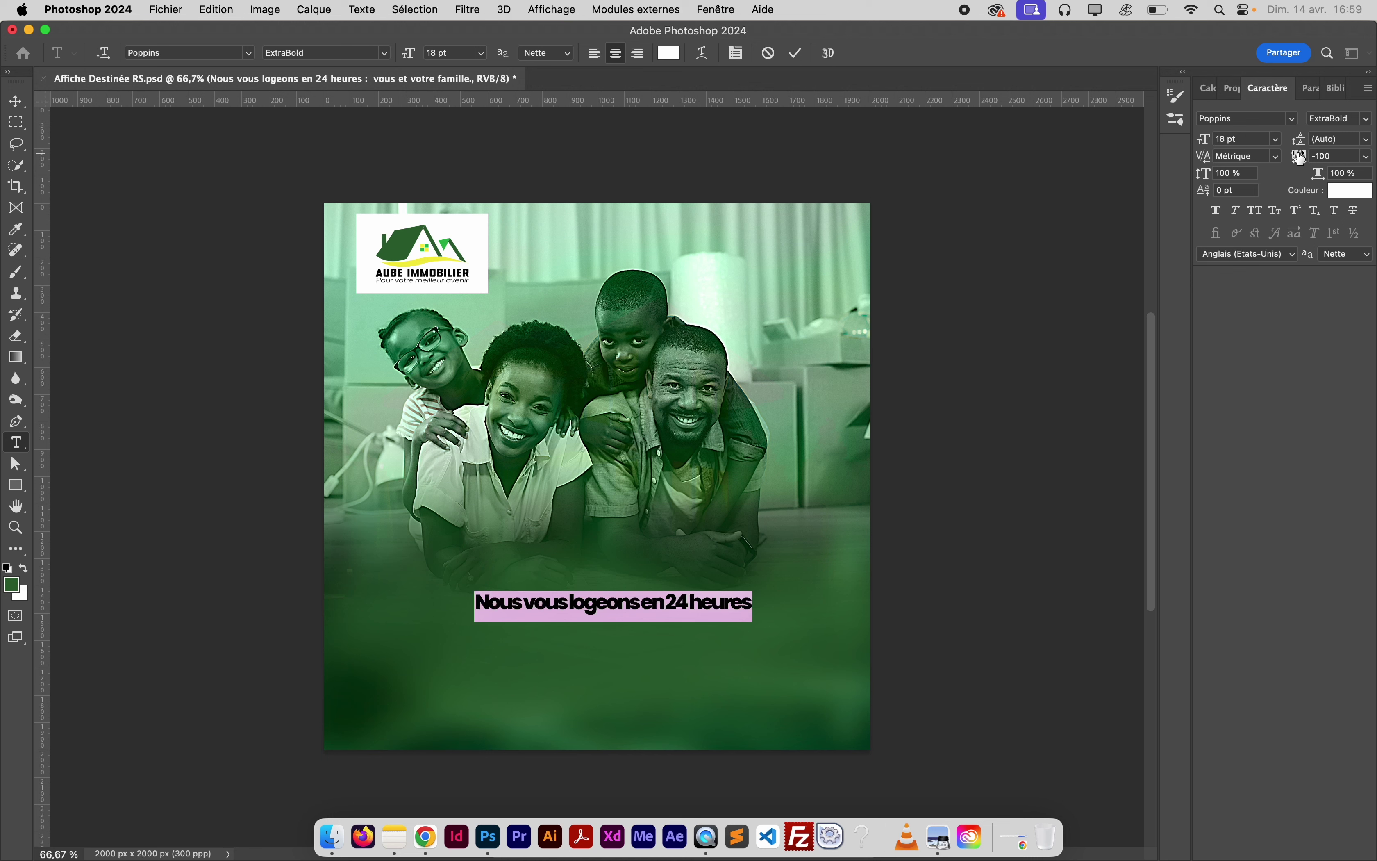
left_click_drag(1302, 158, 1306, 158)
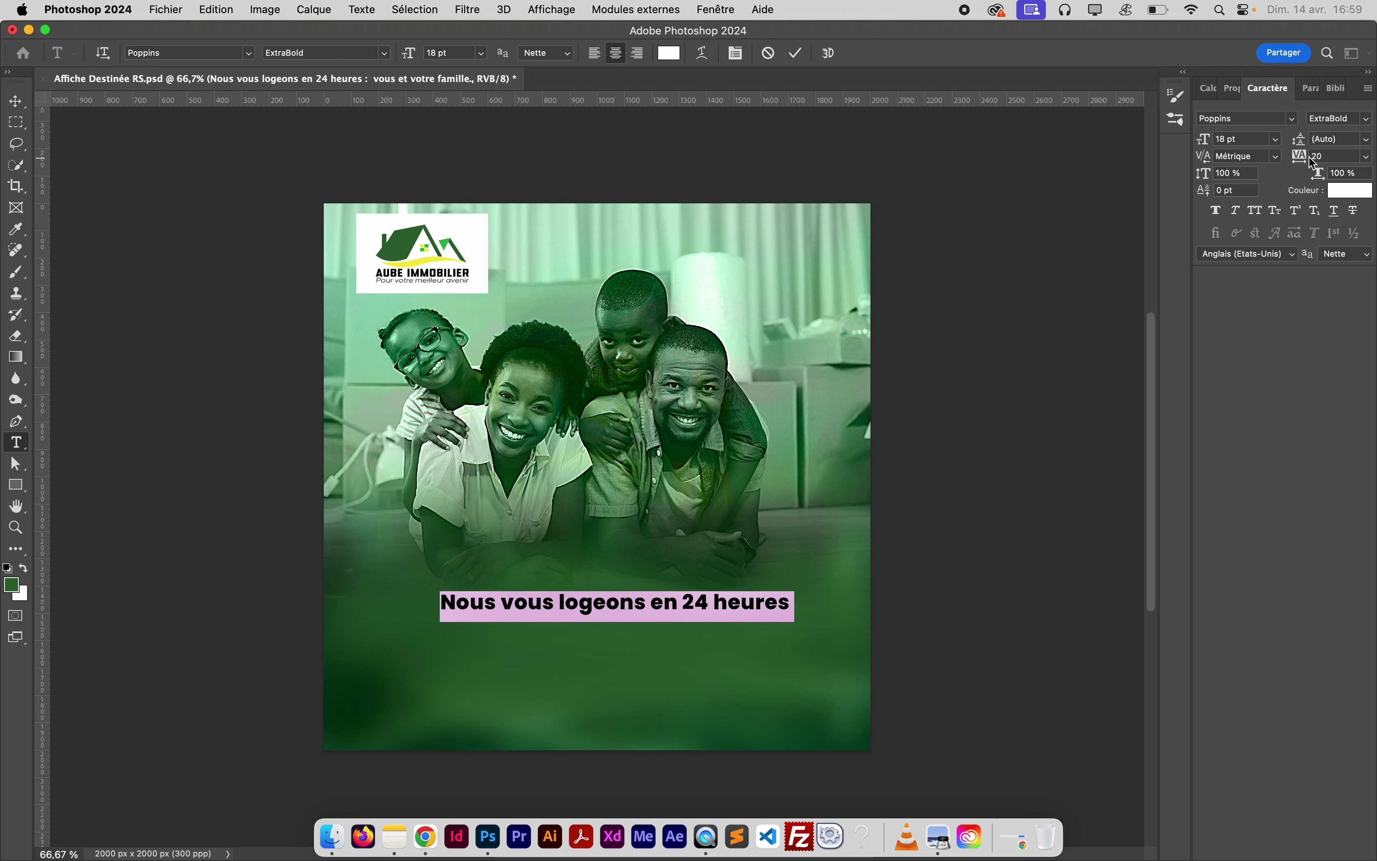
left_click(1368, 157)
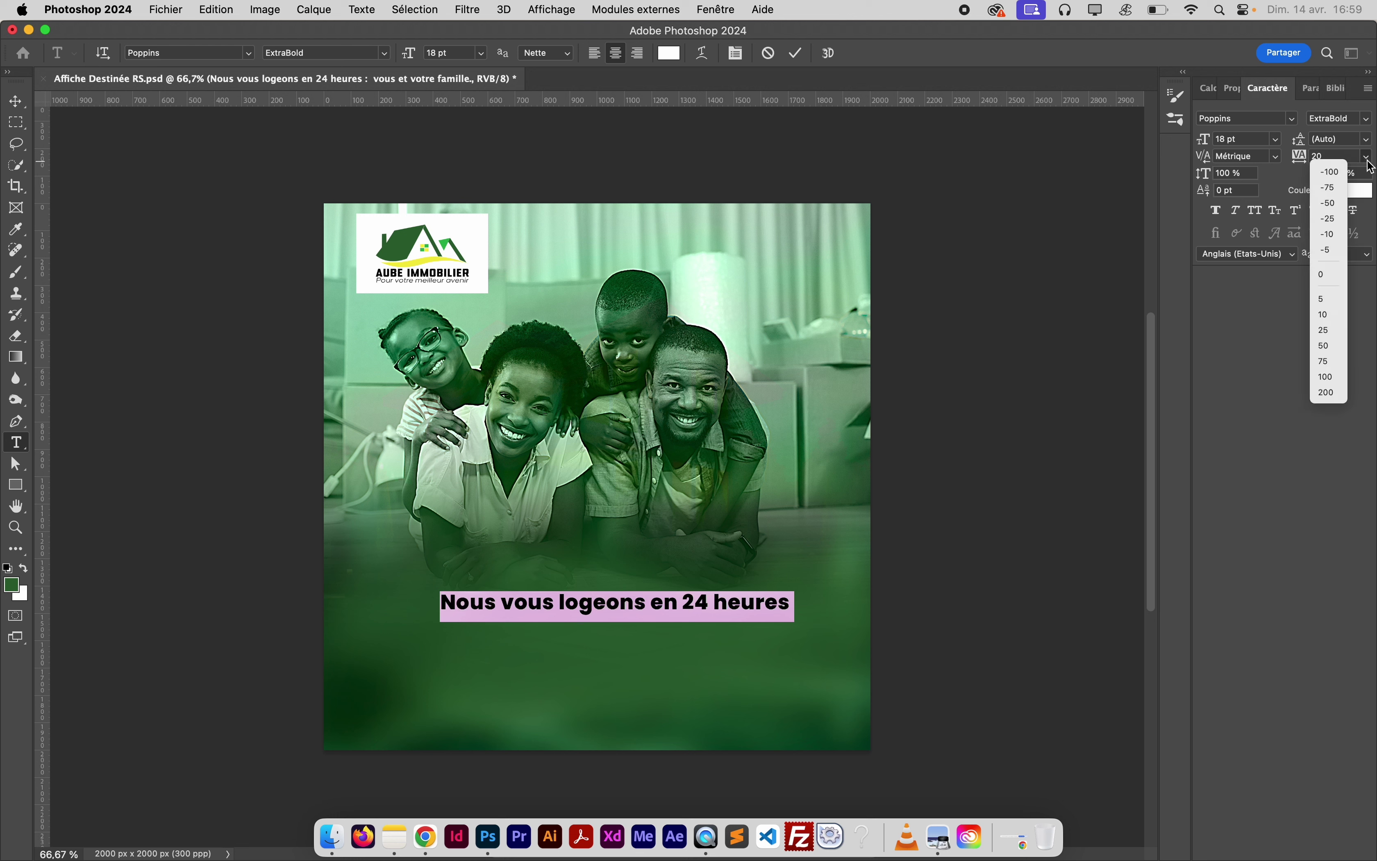
left_click(1327, 275)
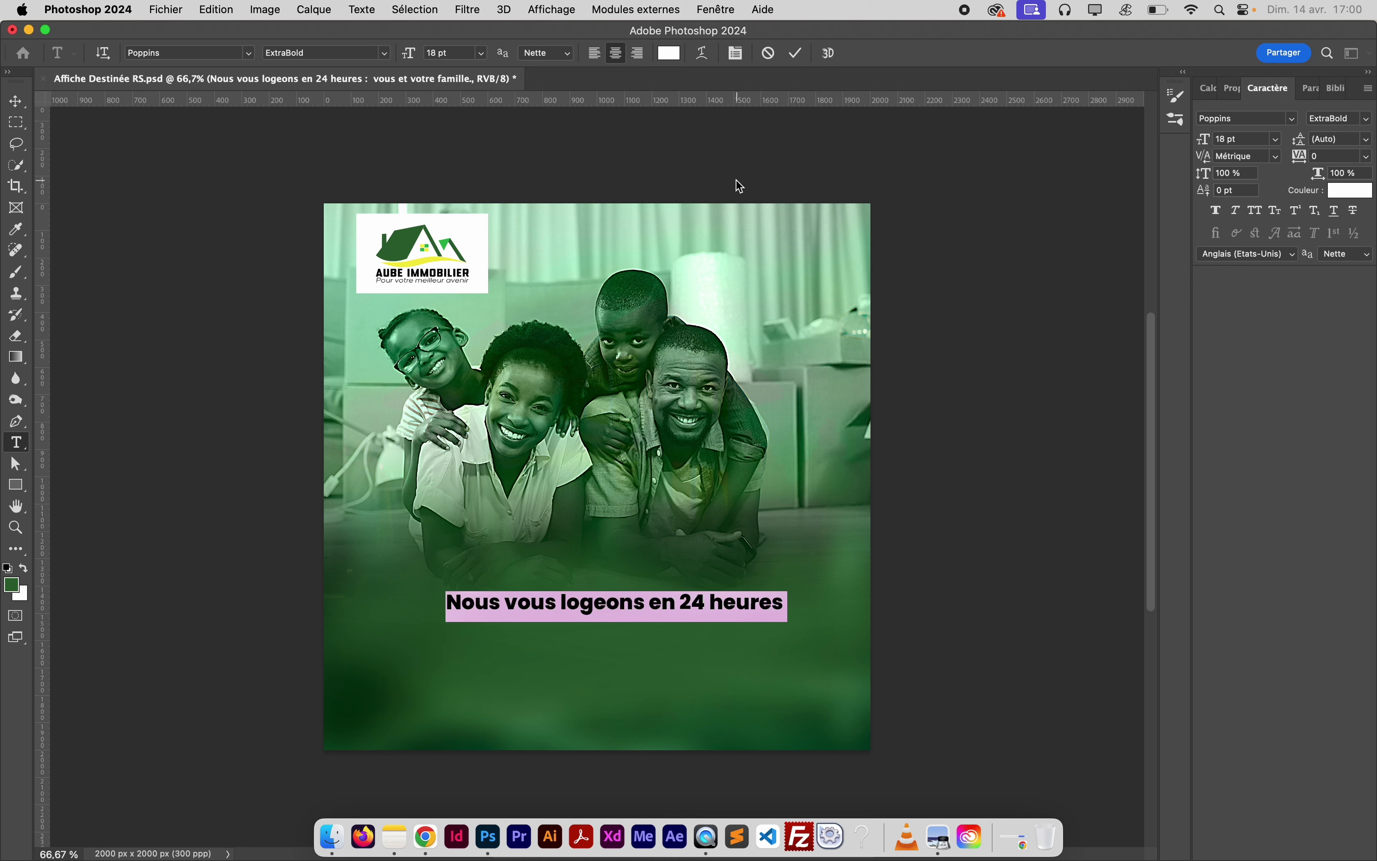
left_click(1256, 211)
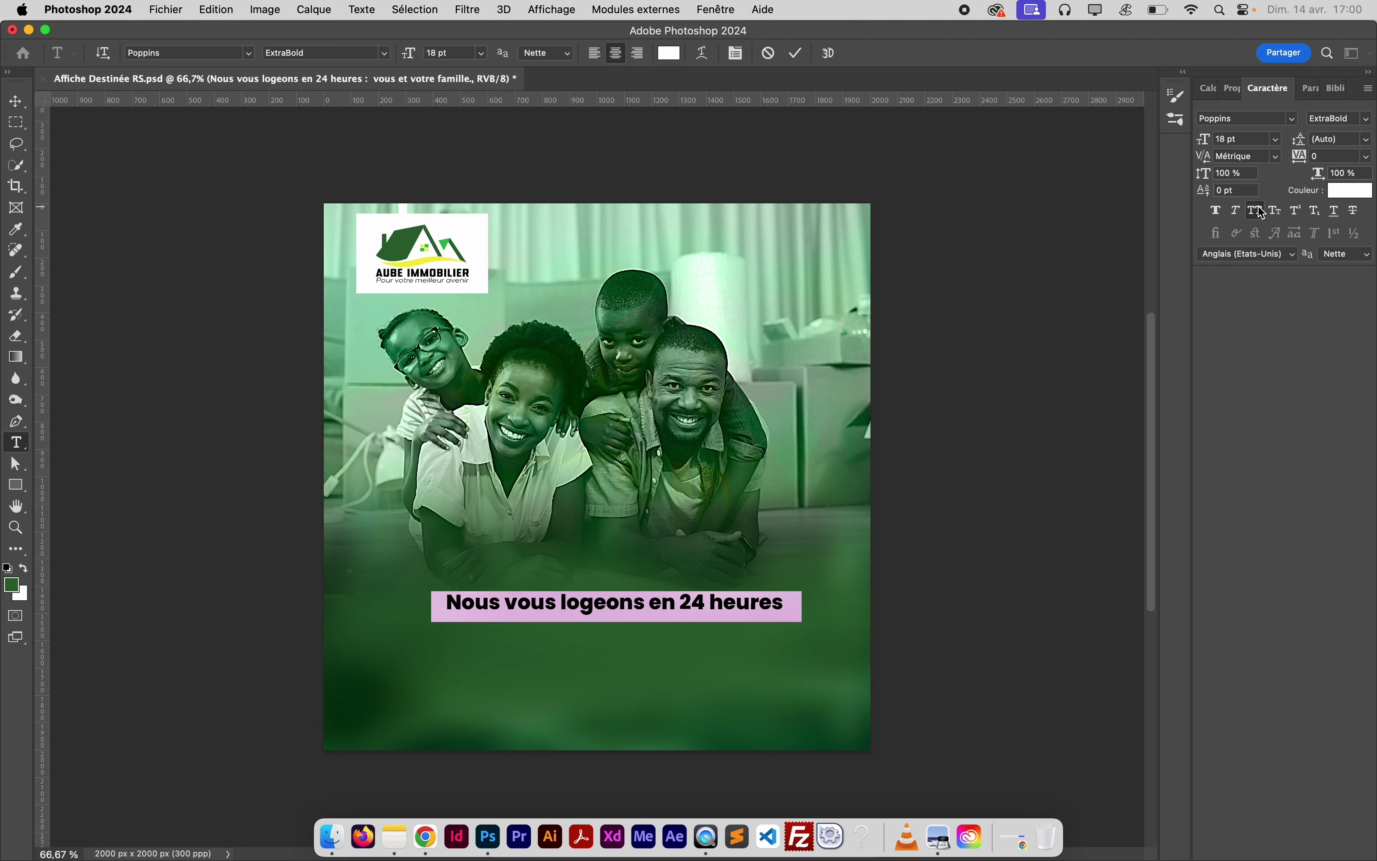
Finish editing the headline and move it slightly to the left below the family photo
left_click(613, 602)
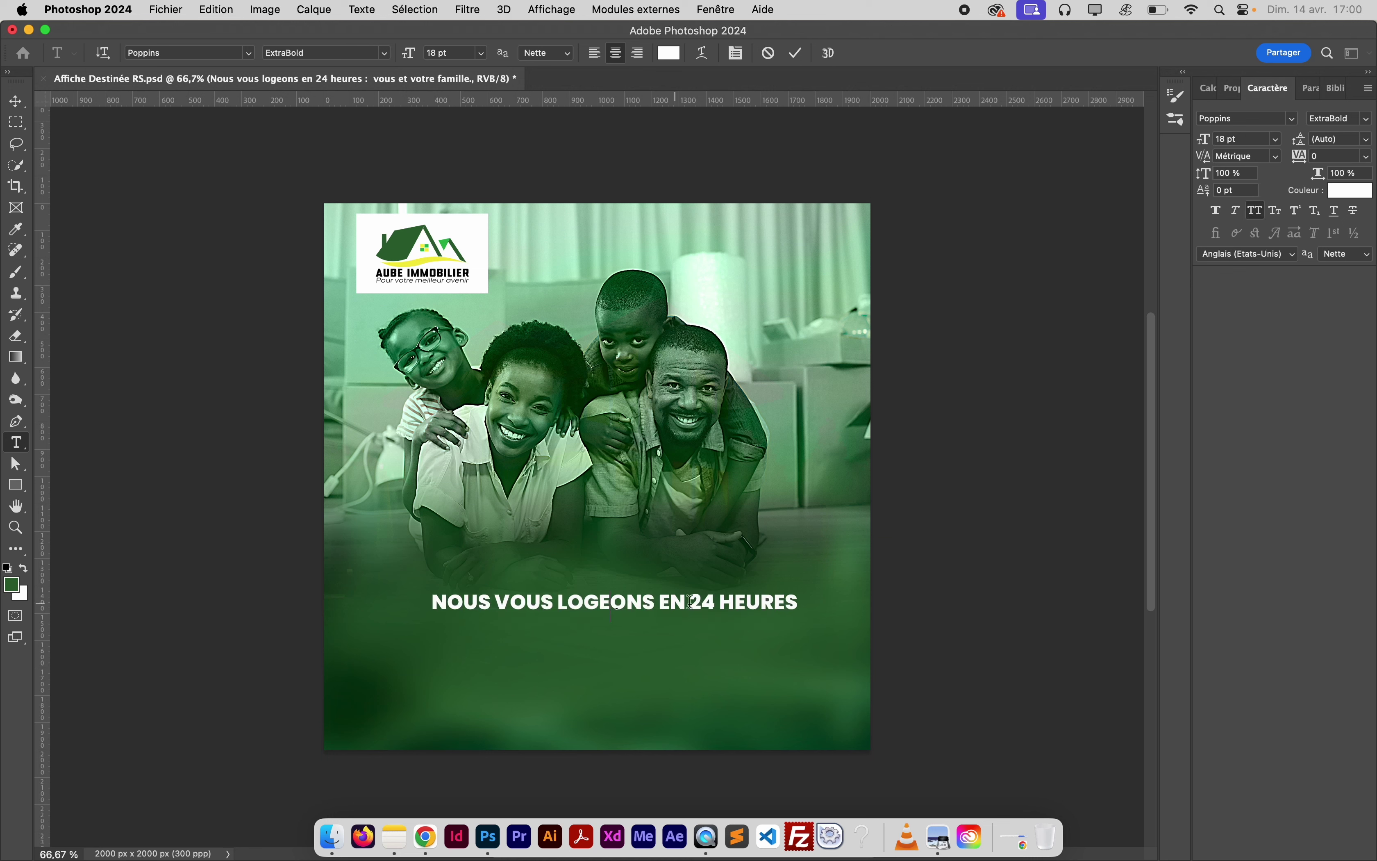
left_click(705, 598)
left_click(16, 100)
left_click_drag(585, 608, 545, 609)
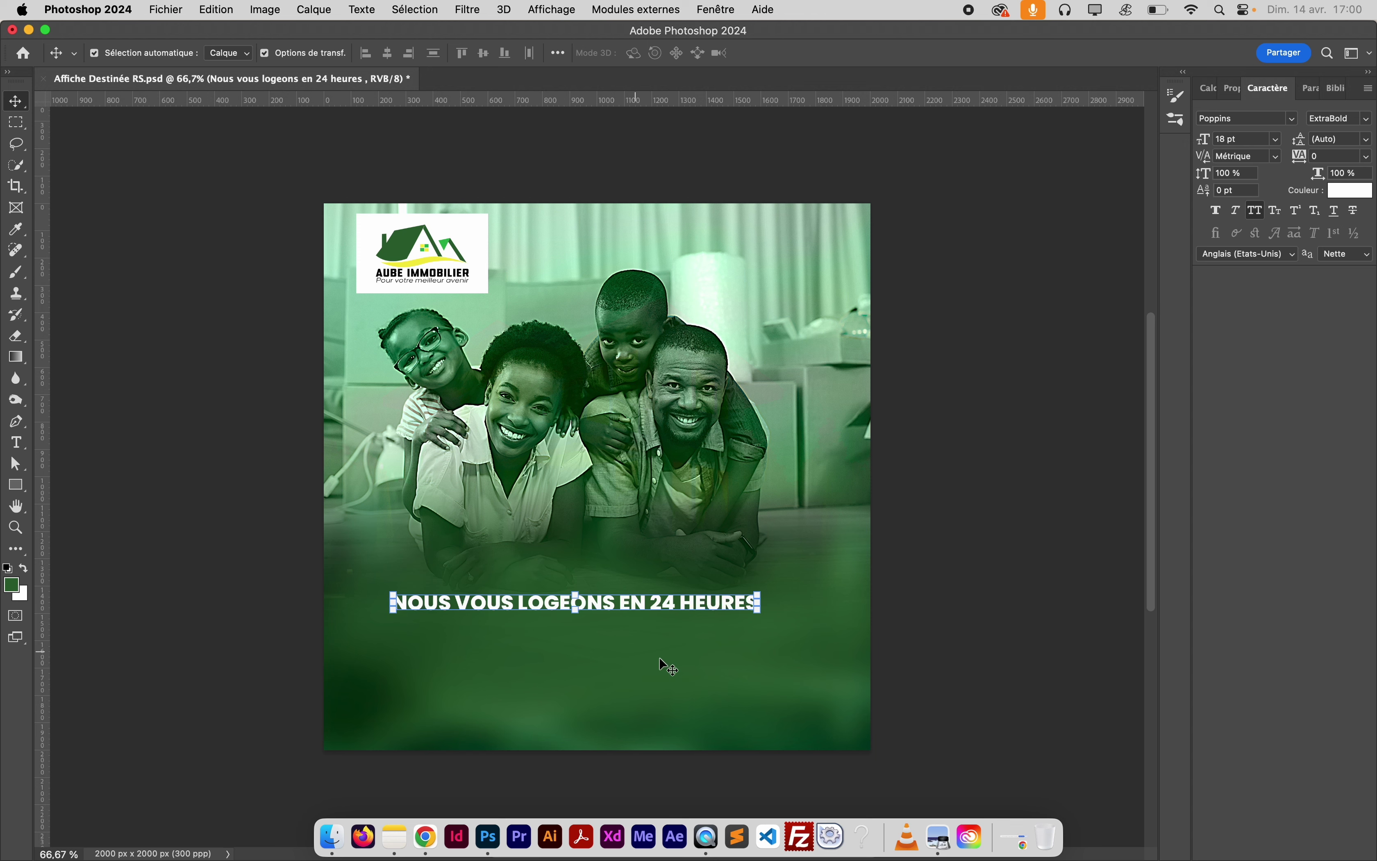
Try the headline in the Alexa Queen font at a size of 43 pt
double_click(523, 609)
key("super+a")
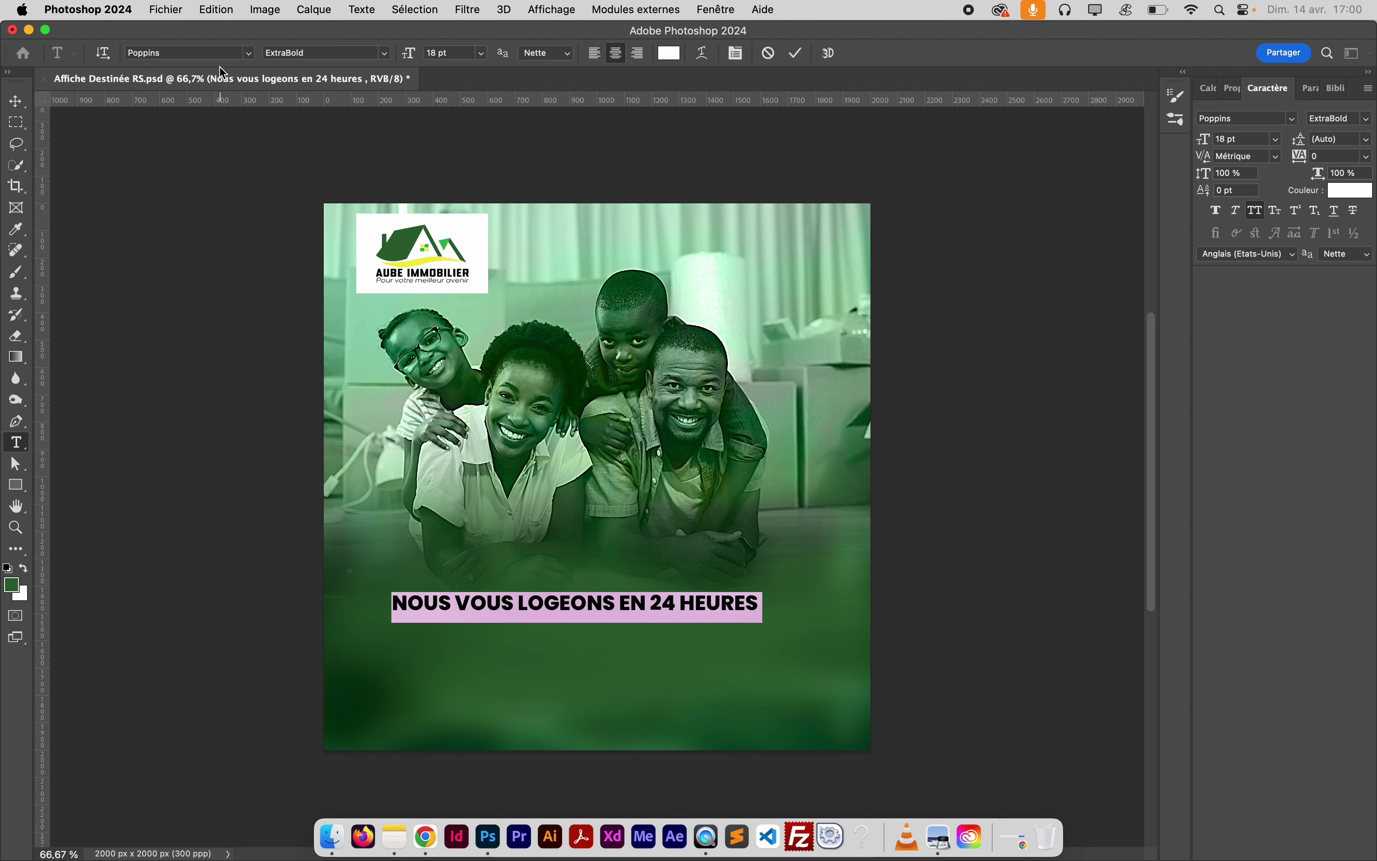
left_click(227, 53)
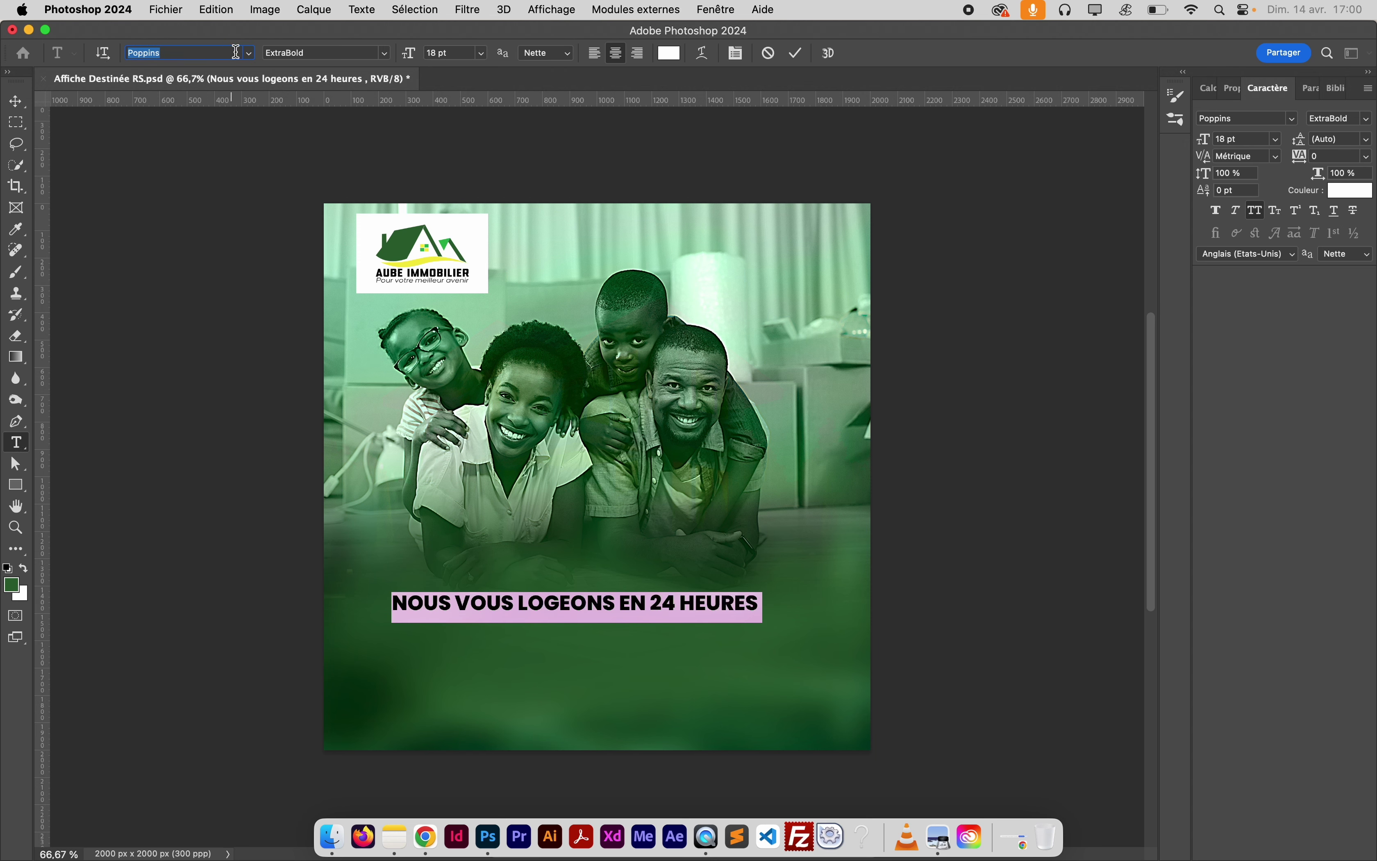
left_click(248, 54)
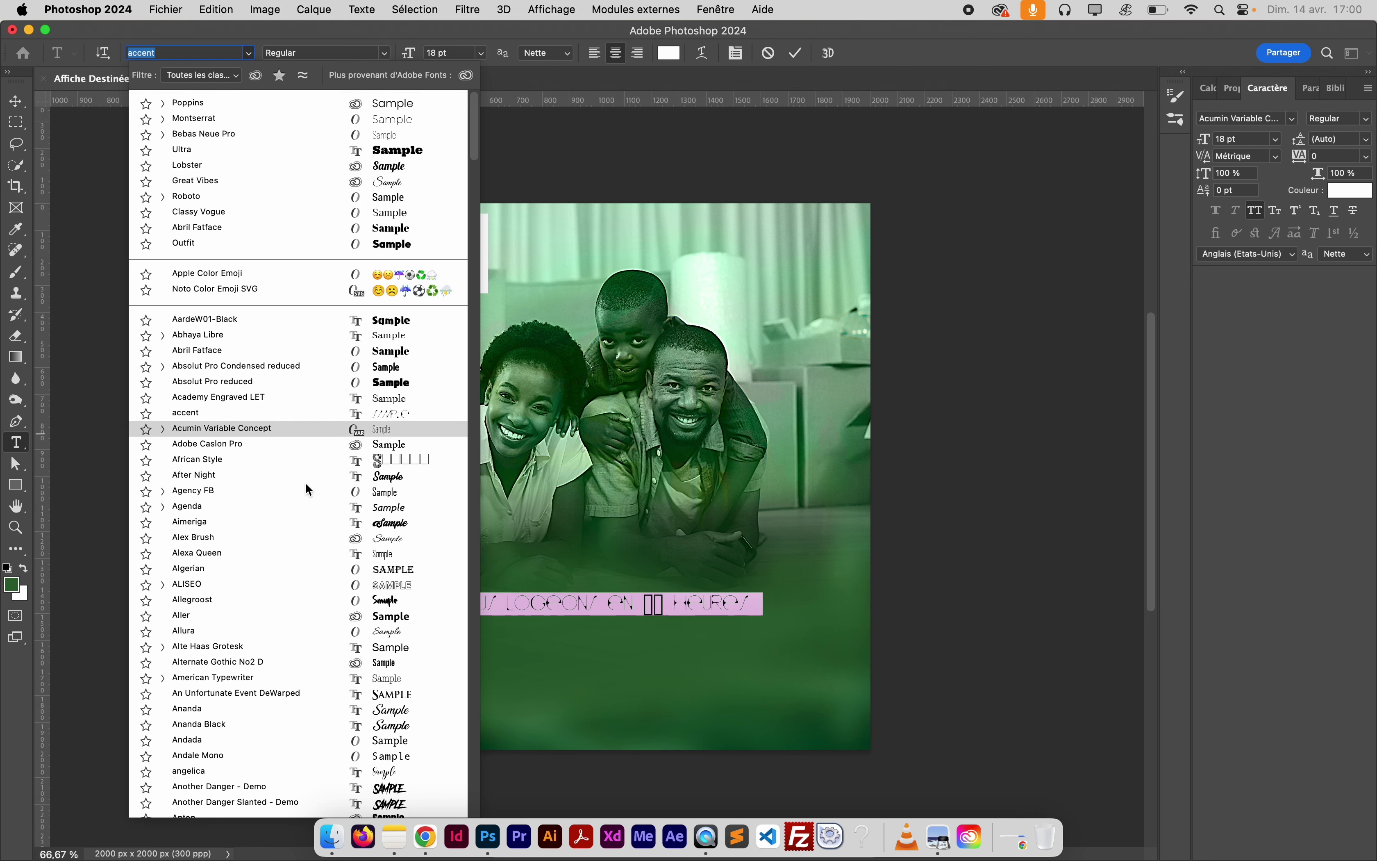
left_click(323, 552)
left_click(566, 600)
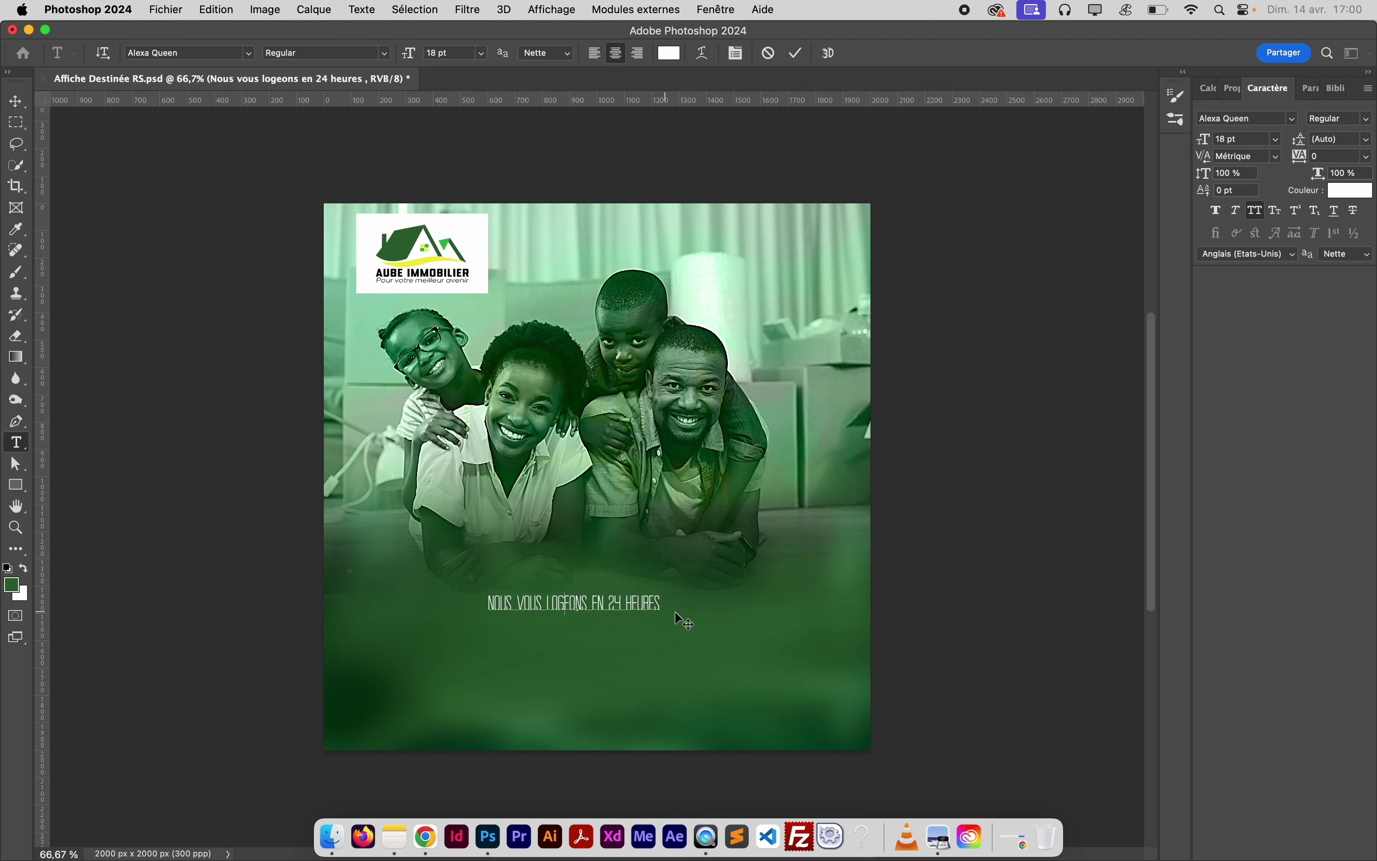
triple_click(615, 613)
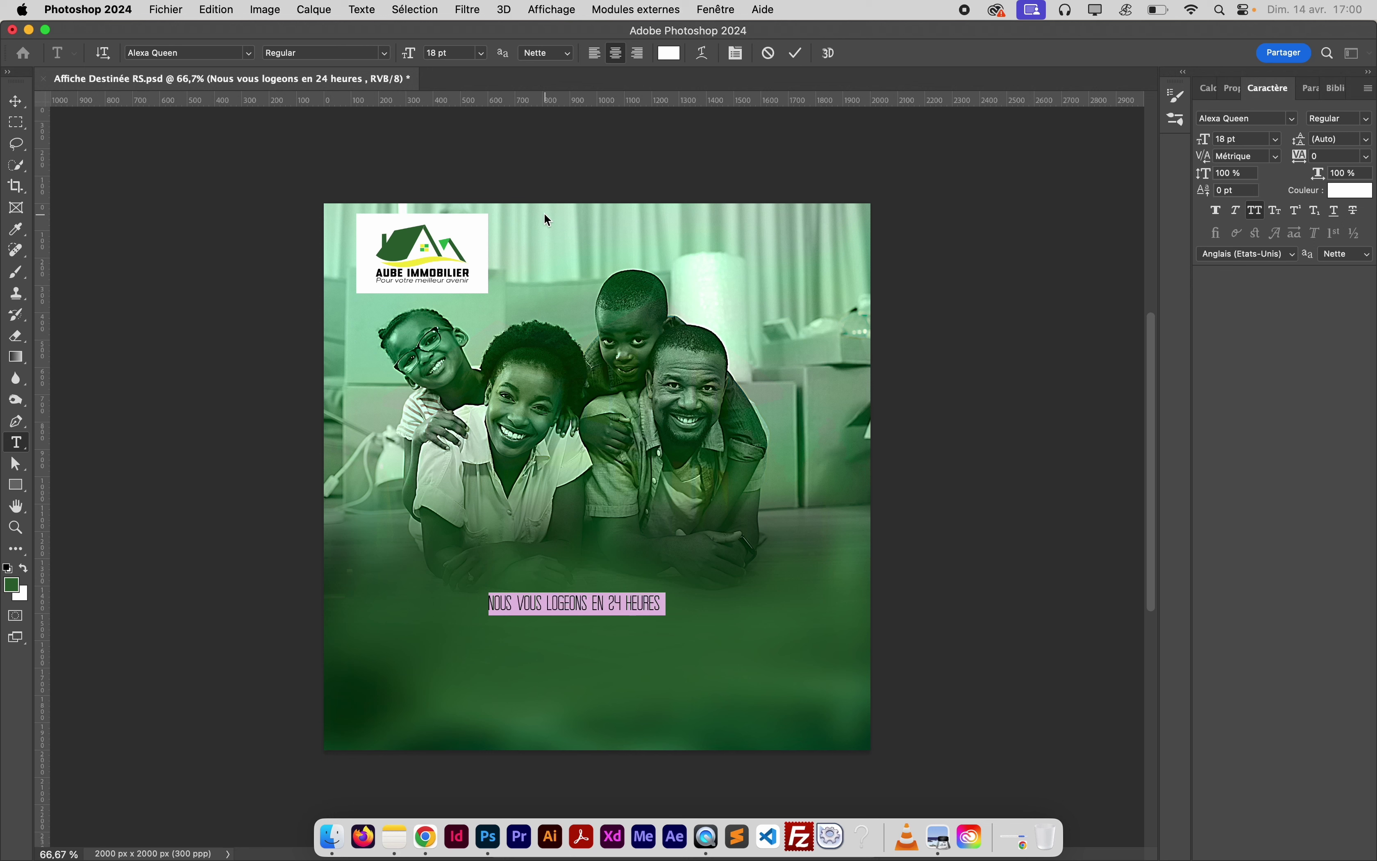
left_click_drag(409, 52, 430, 60)
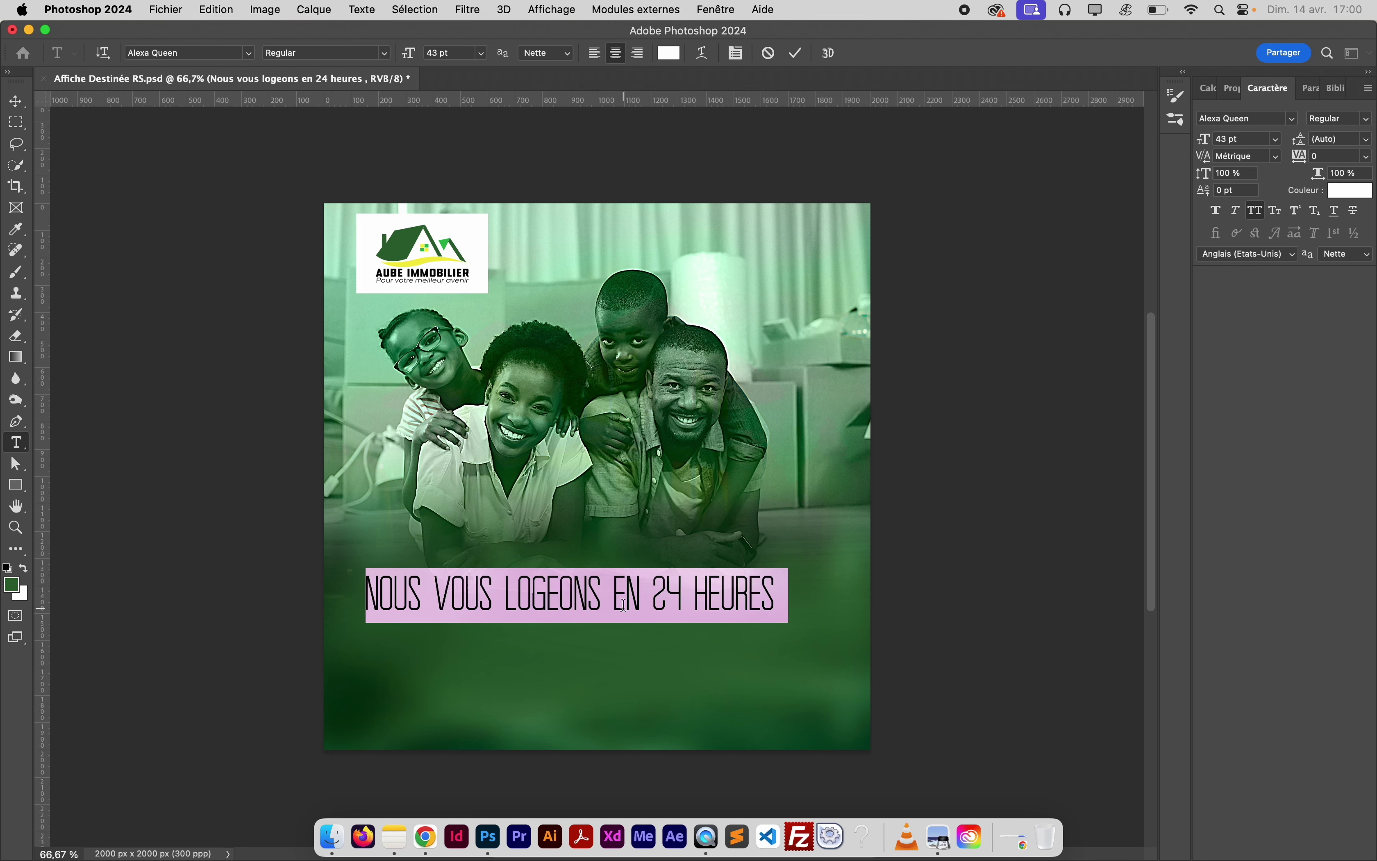
Set the whole headline in the Alternate Gothic No2 D Regular font at 28 pt
left_click(623, 604)
triple_click(730, 609)
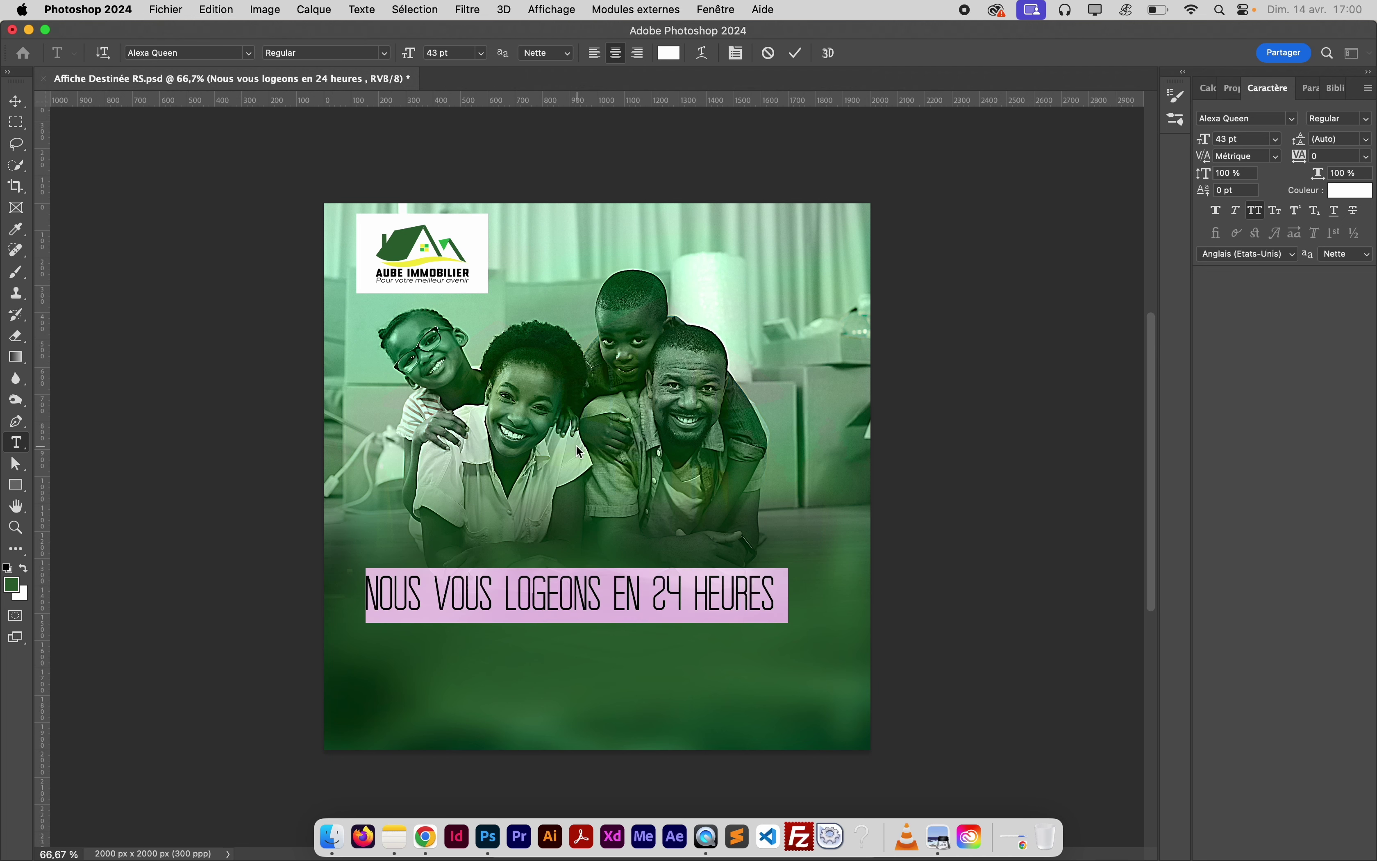
left_click(249, 53)
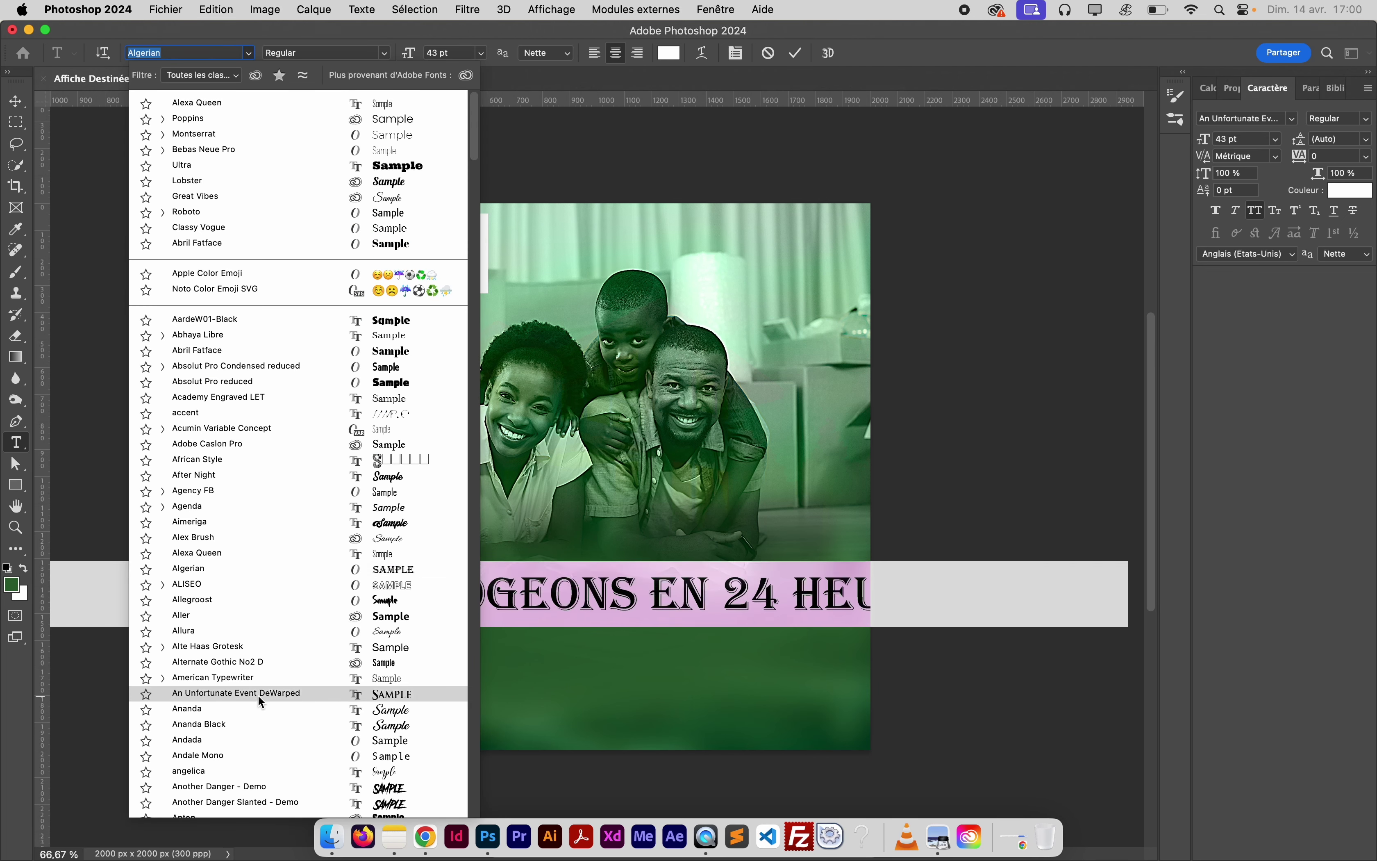
left_click(264, 672)
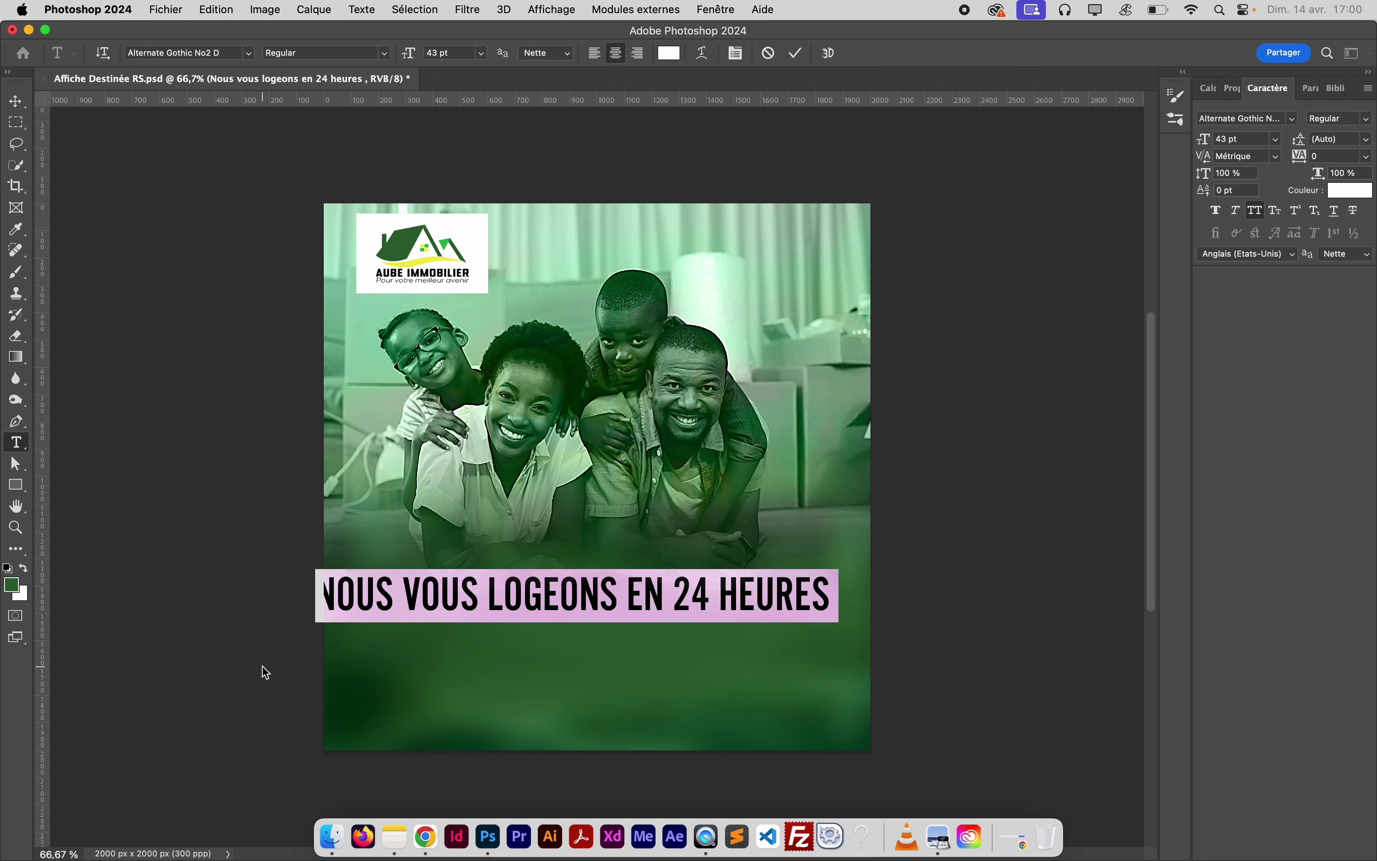
left_click(671, 605)
key("super+a")
left_click_drag(410, 59, 399, 61)
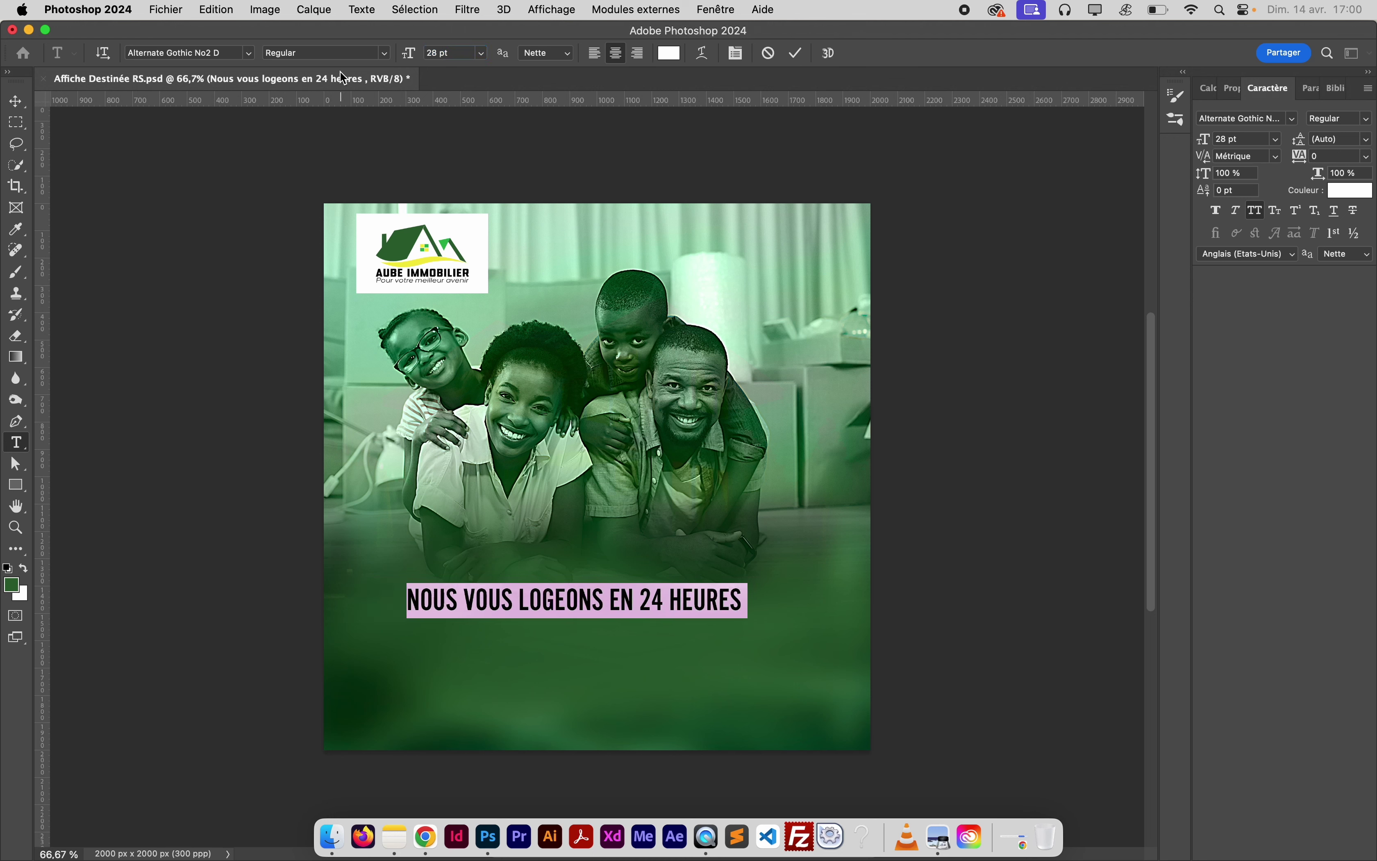
left_click(385, 54)
left_click(388, 61)
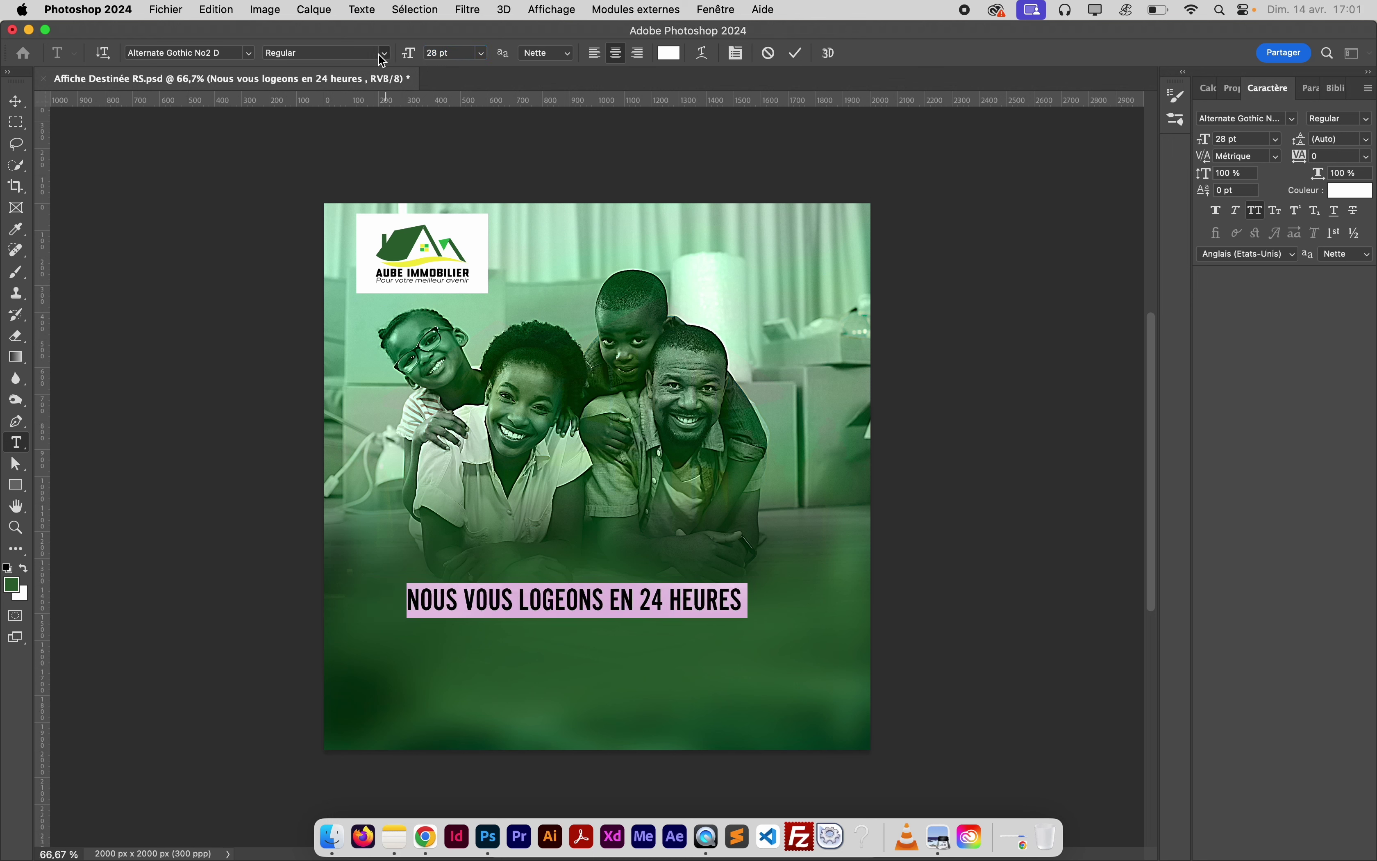
Tighten the headline's tracking to -45 and apply faux bold to the text
left_click(16, 101)
double_click(597, 603)
left_click(1368, 157)
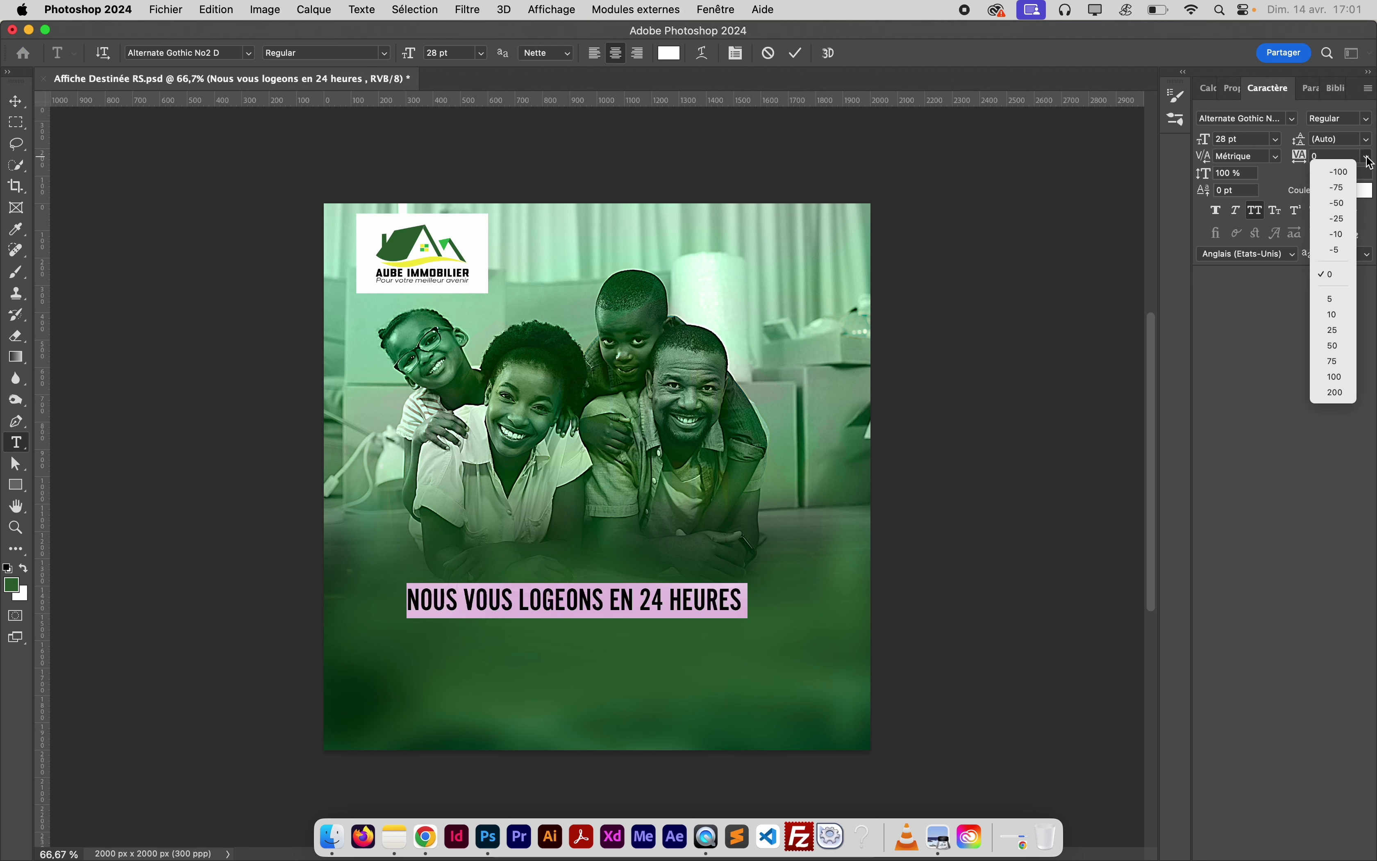
left_click(1338, 250)
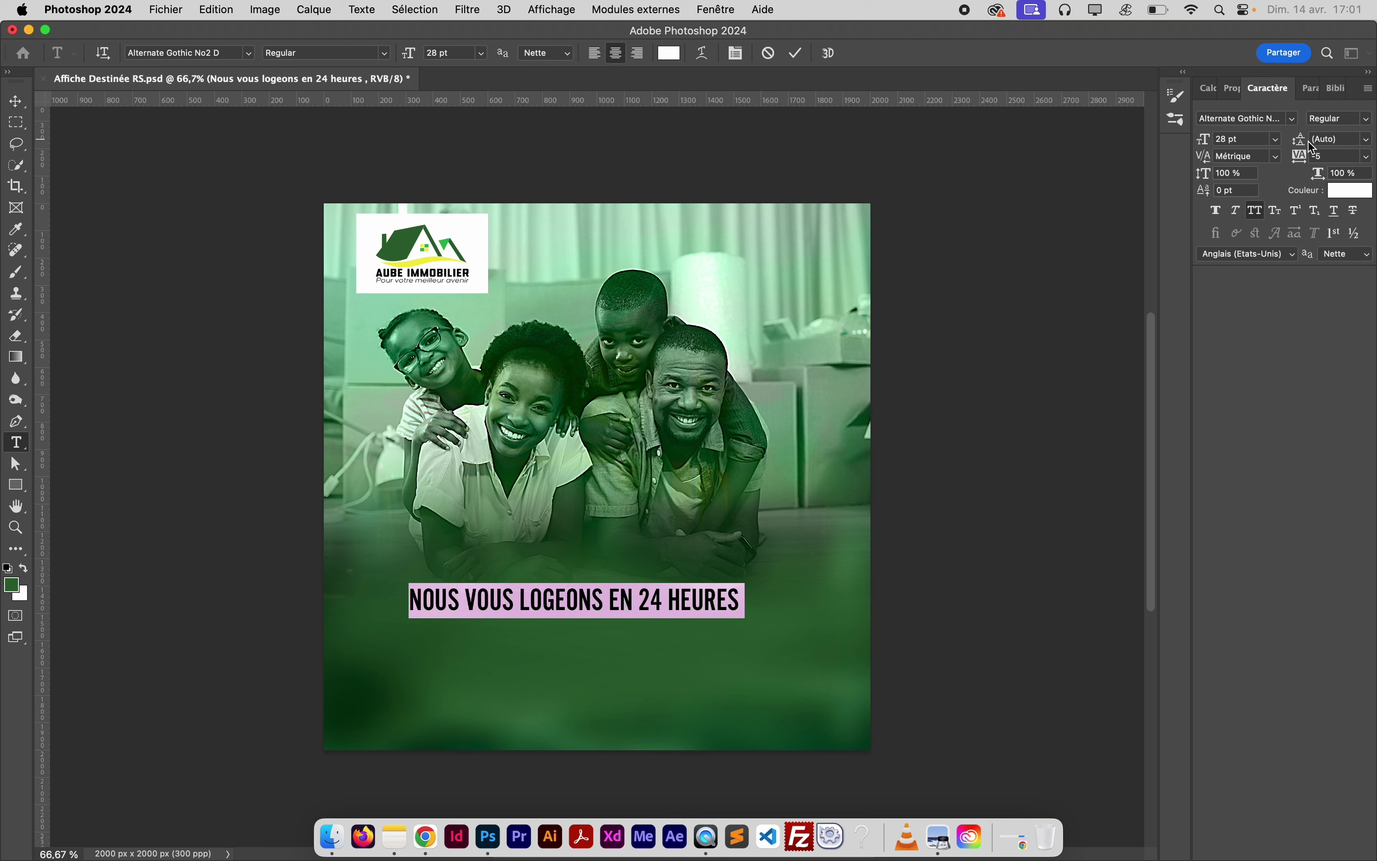
left_click_drag(1305, 163, 1305, 164)
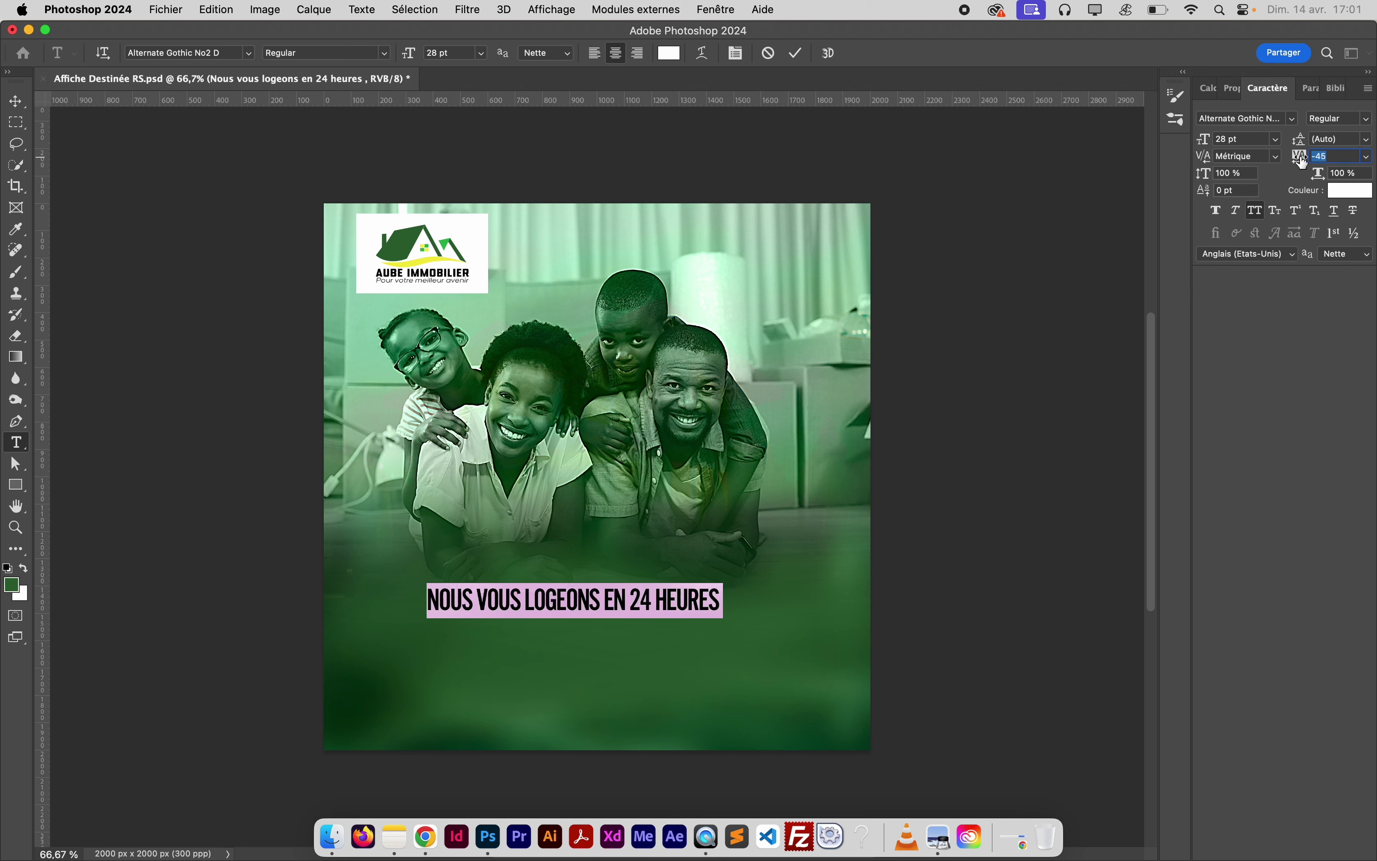
left_click(1215, 211)
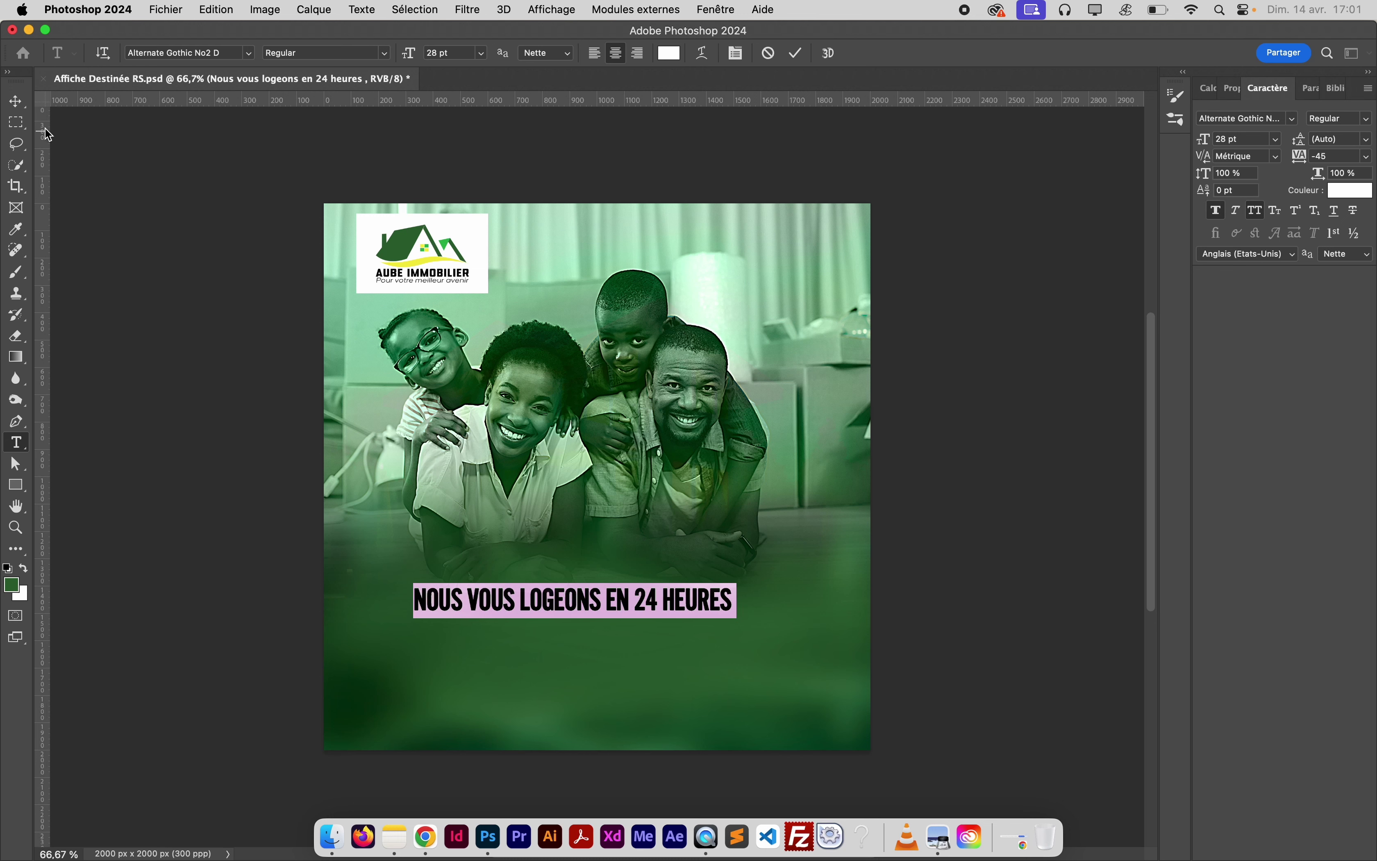
Cut the words "EN 24 HEURES" out of the headline so that only "NOUS VOUS LOGEONS" is kept
left_click(16, 101)
left_click(176, 448)
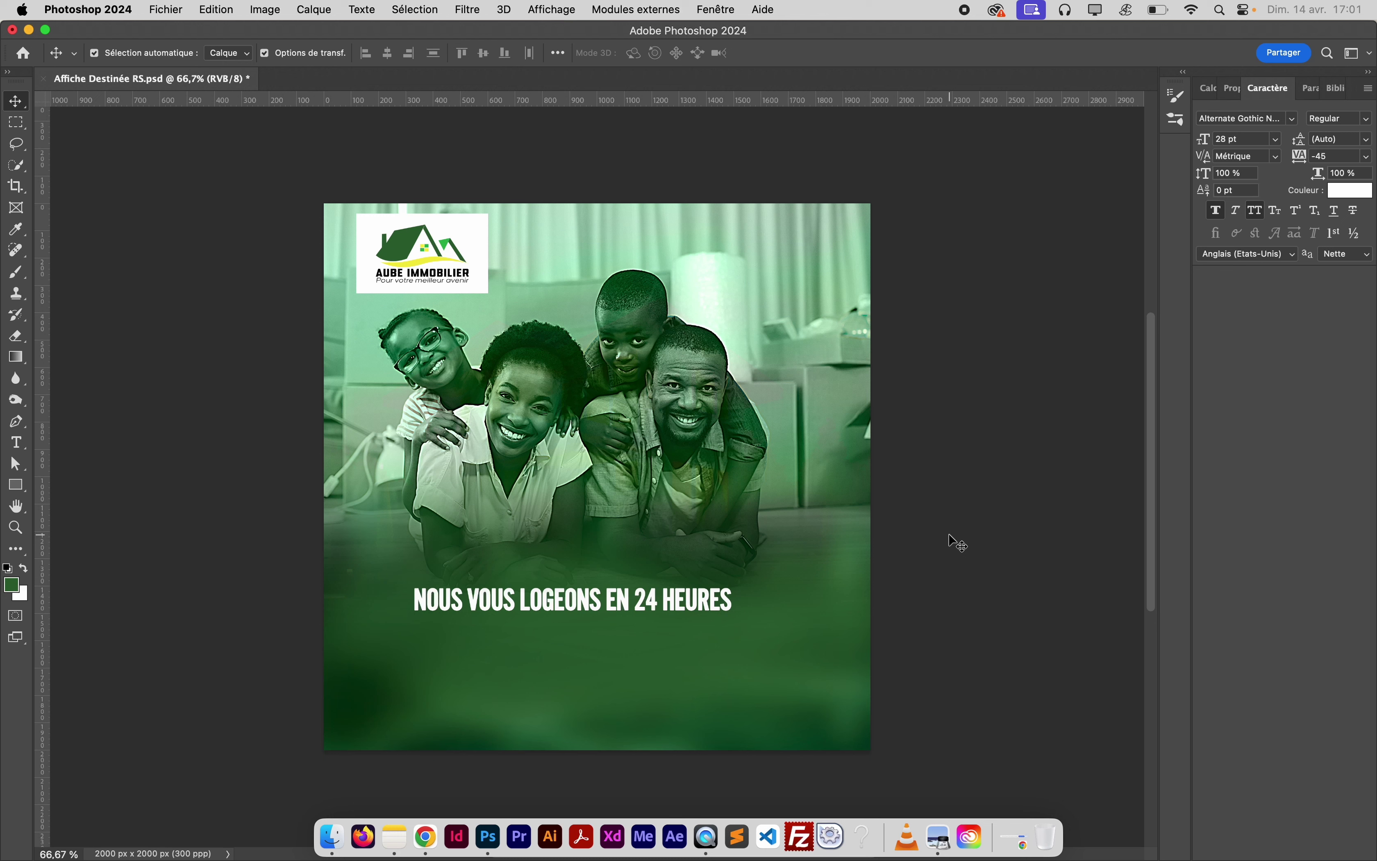
double_click(620, 597)
left_click(618, 597)
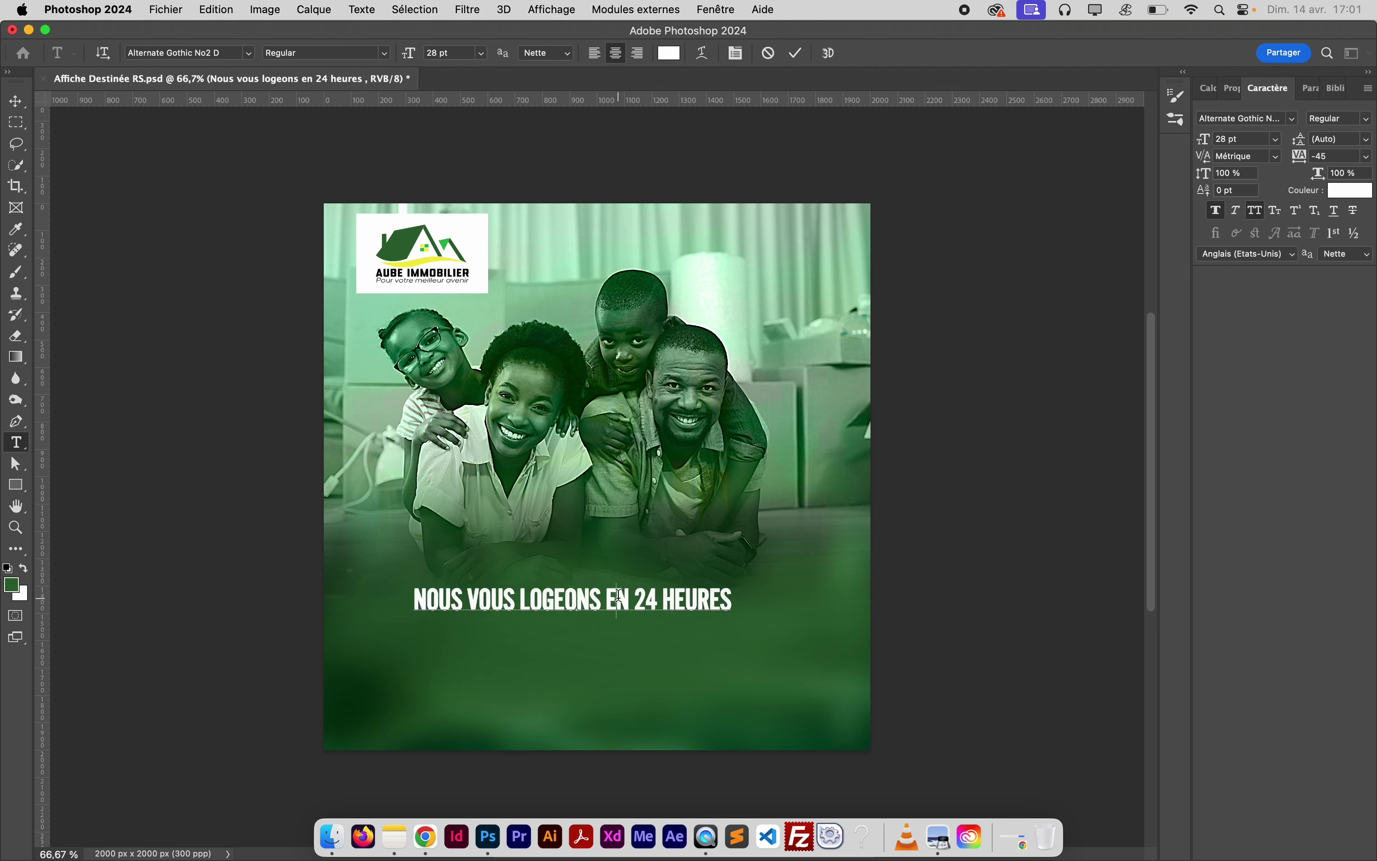
left_click_drag(606, 598, 735, 600)
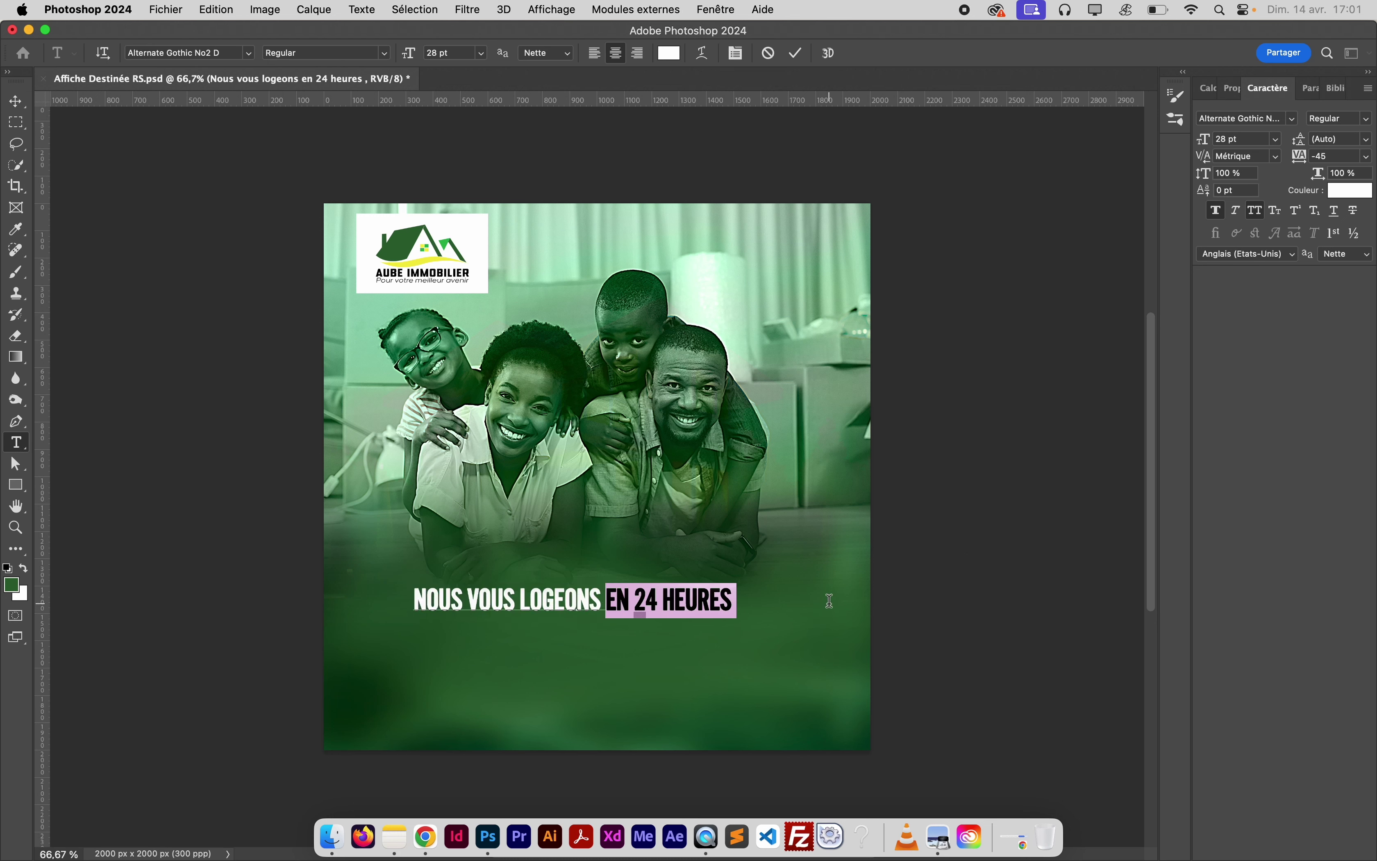
left_click(709, 591)
left_click_drag(607, 598, 734, 600)
key("super+x")
Enlarge the whole "NOUS VOUS LOGEONS" text to 46 pt and finish editing it
key("super+a")
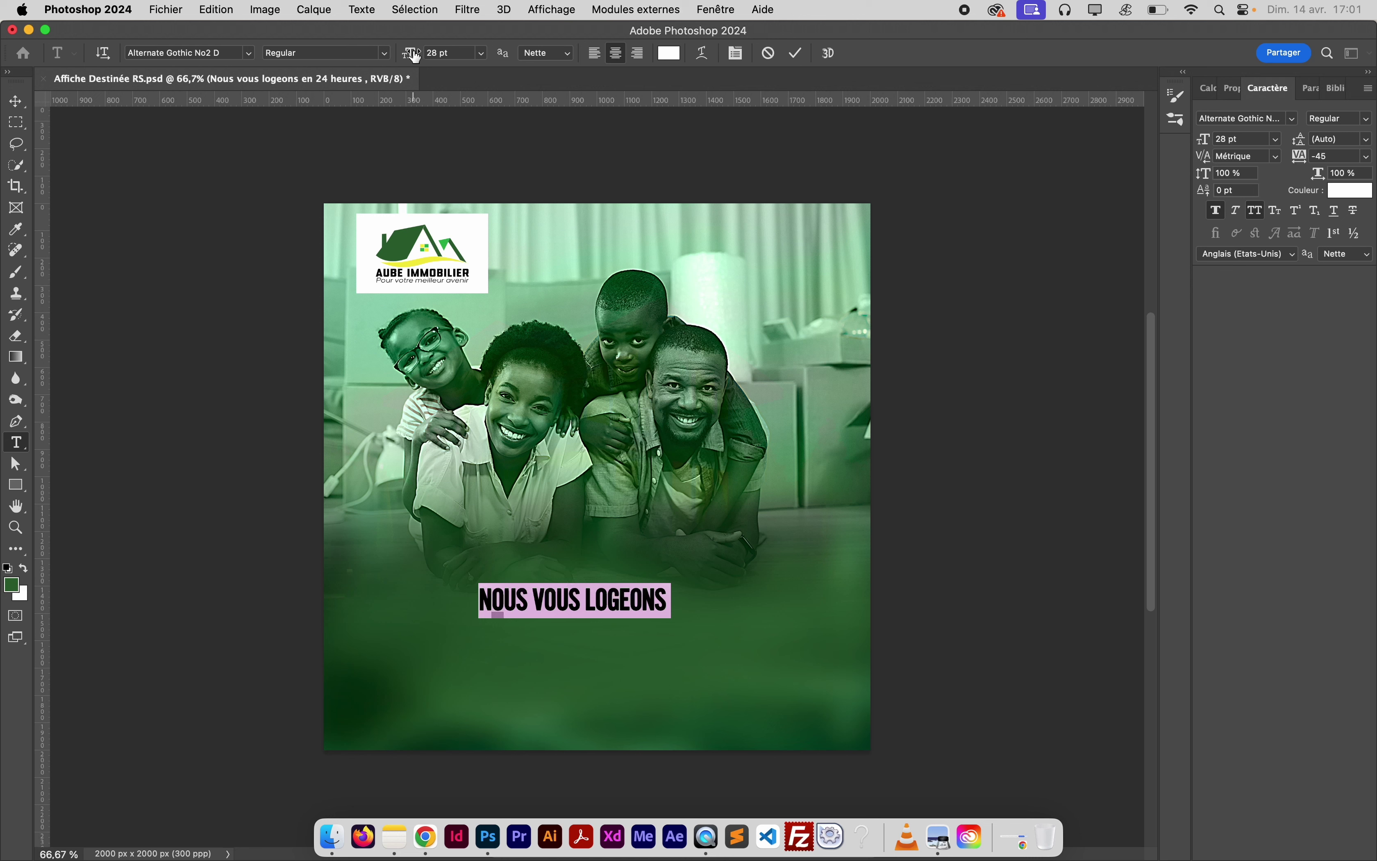
left_click_drag(416, 56, 429, 53)
left_click(16, 101)
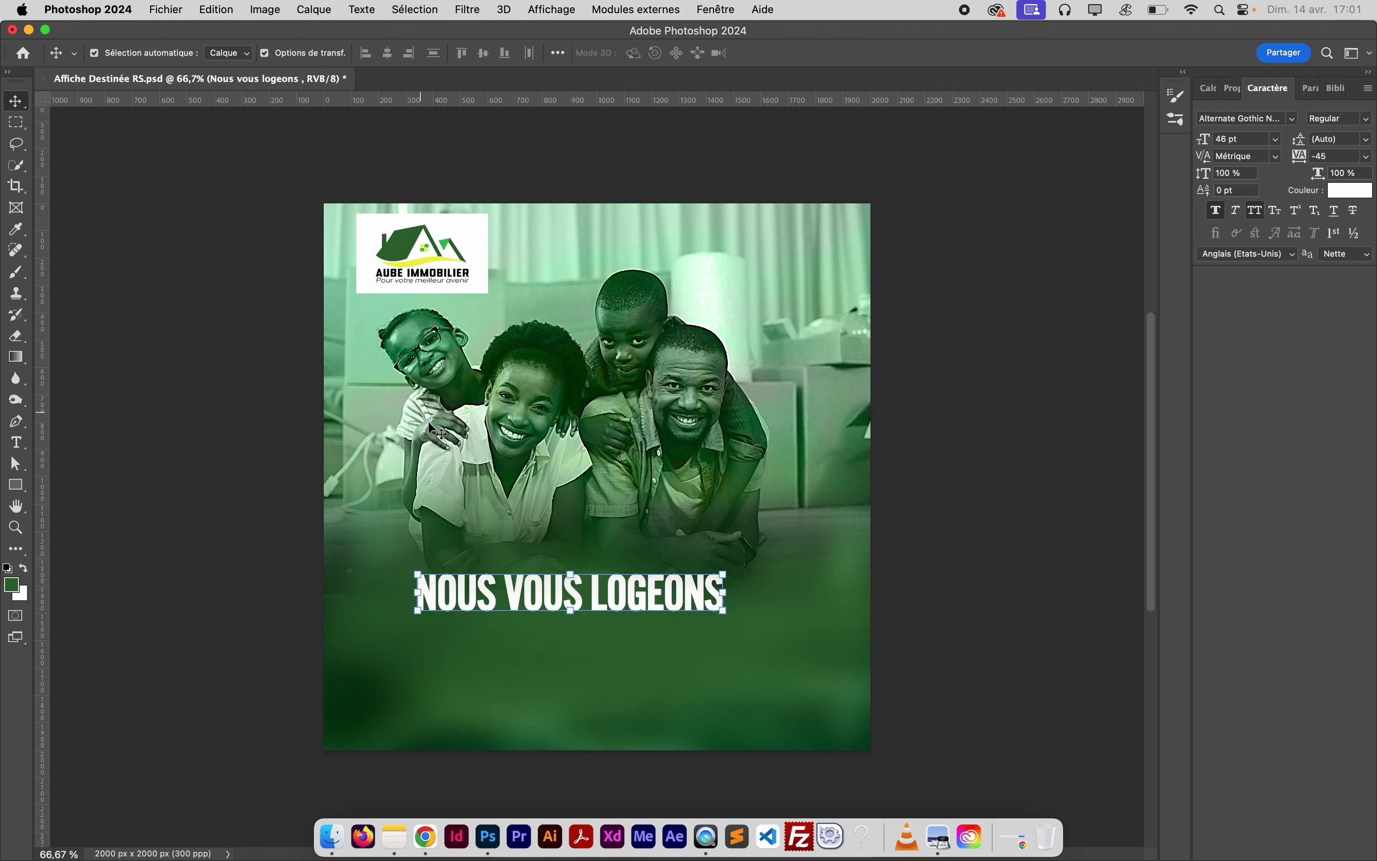
Move the "NOUS VOUS LOGEONS" headline slightly down below the family photo and save the poster
left_click_drag(498, 584, 502, 599)
left_click(219, 556)
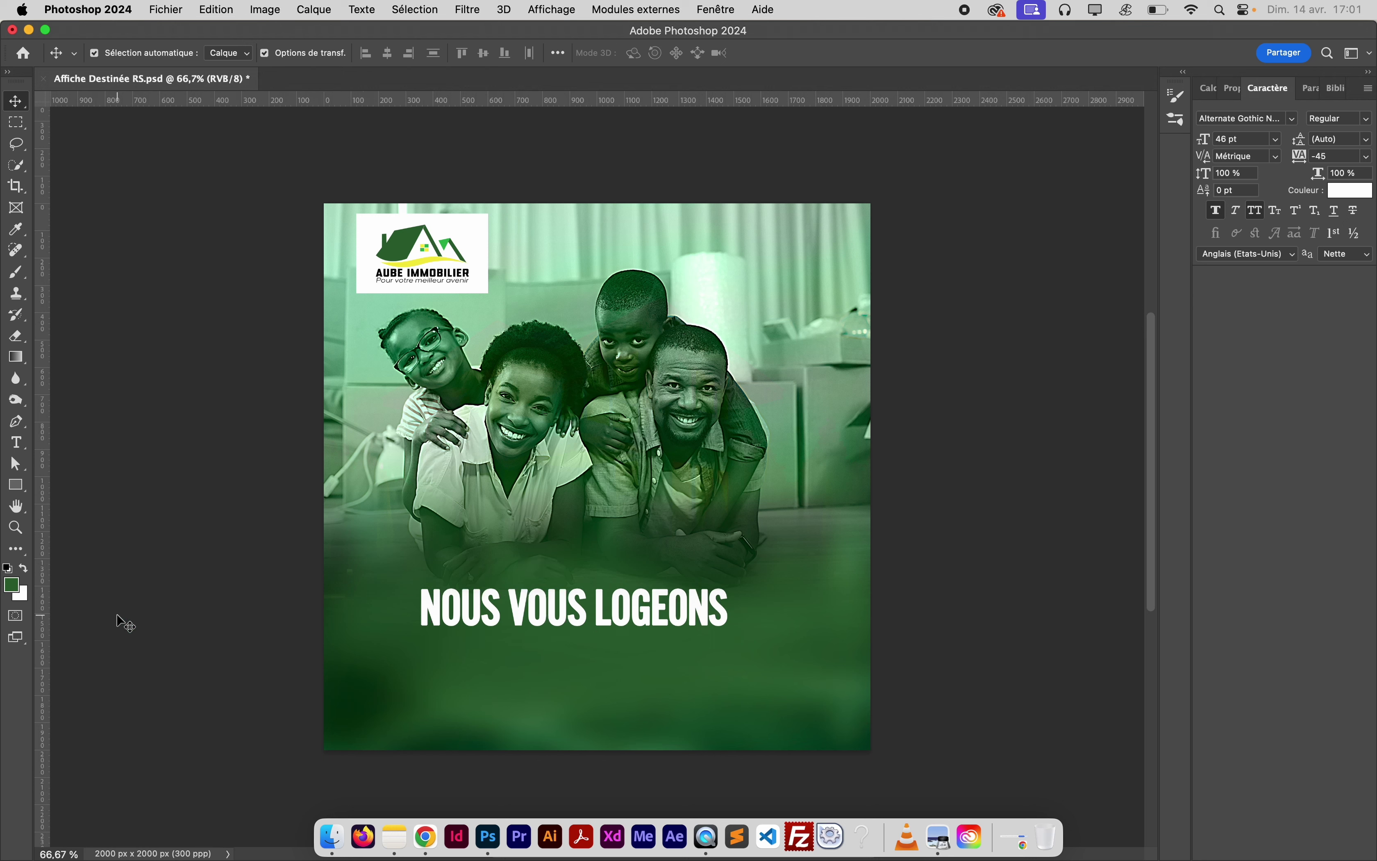
key("super+s")
Switch to Chrome, search Freepik for "24 heures" and look through the resulting graphics
left_click(422, 830)
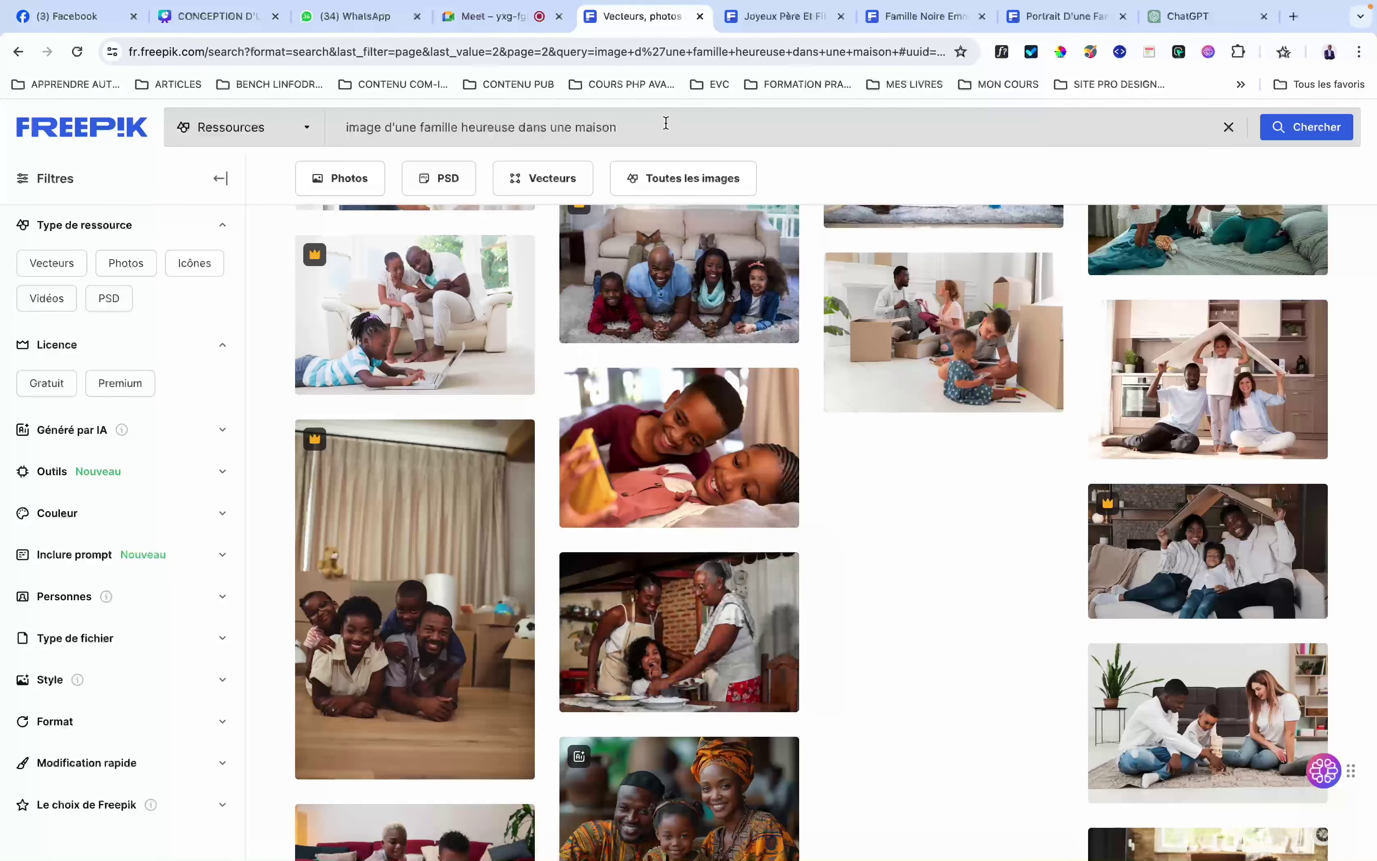
left_click_drag(640, 127, 282, 125)
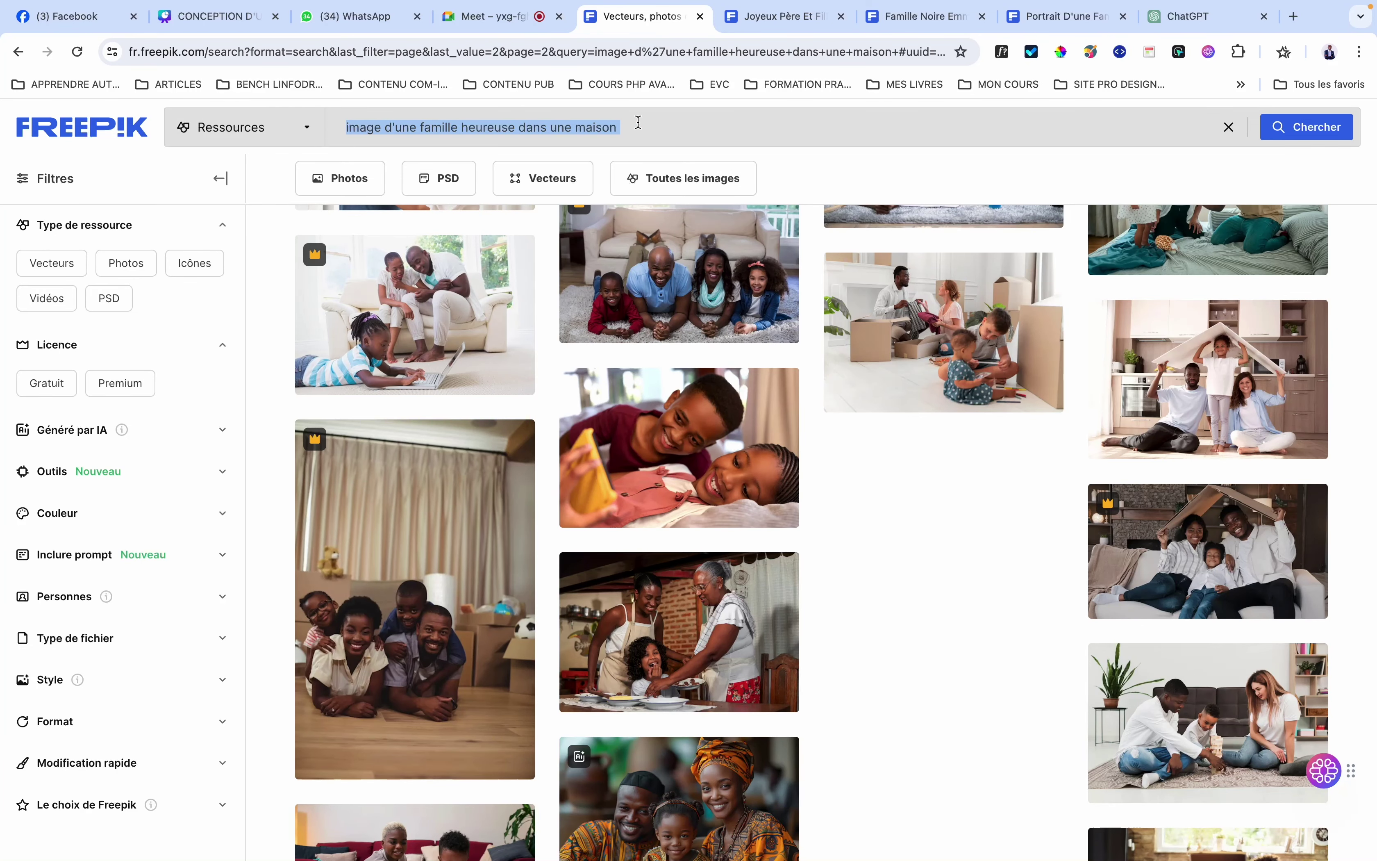
type("24 heu")
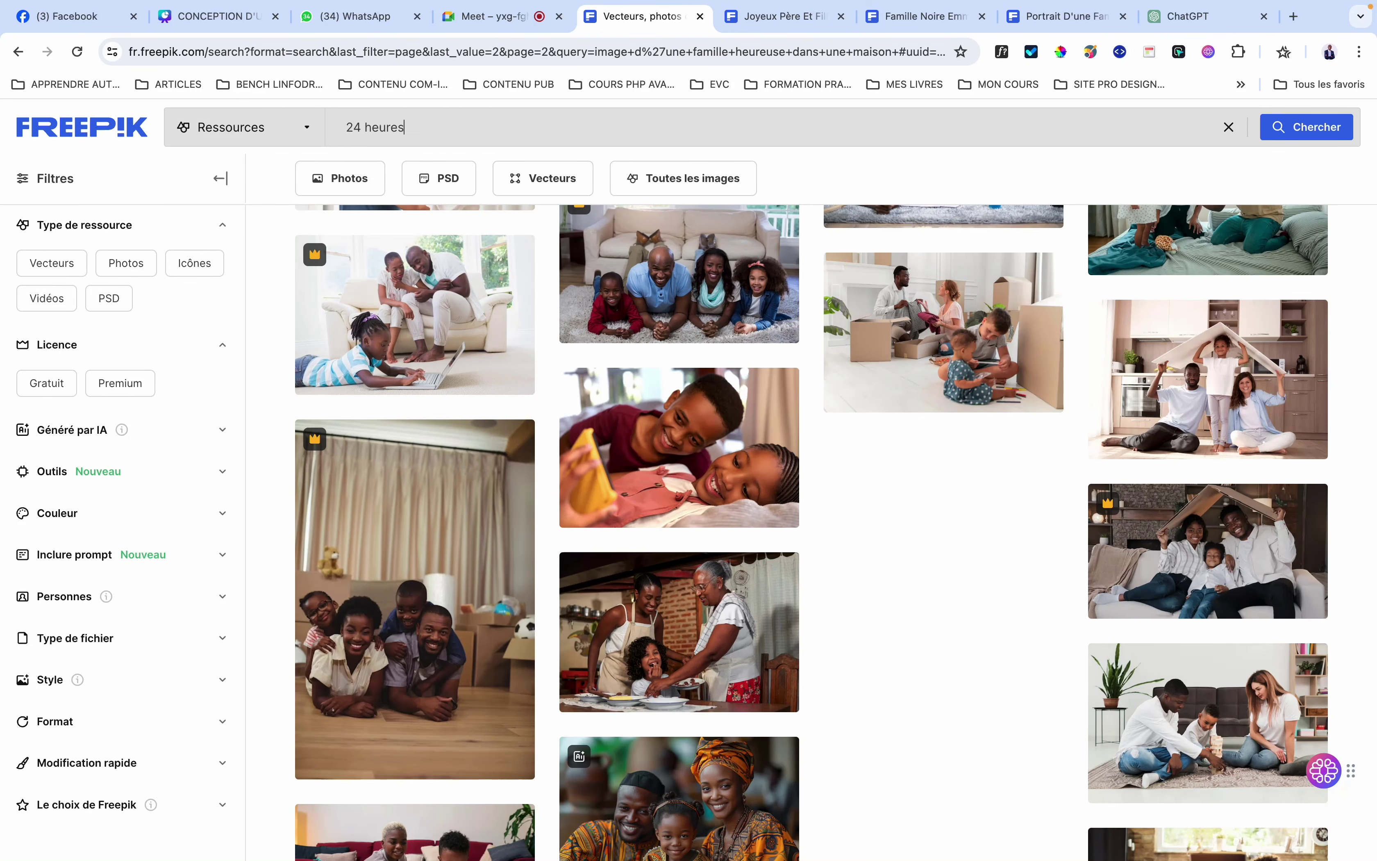
type("res")
key("Return")
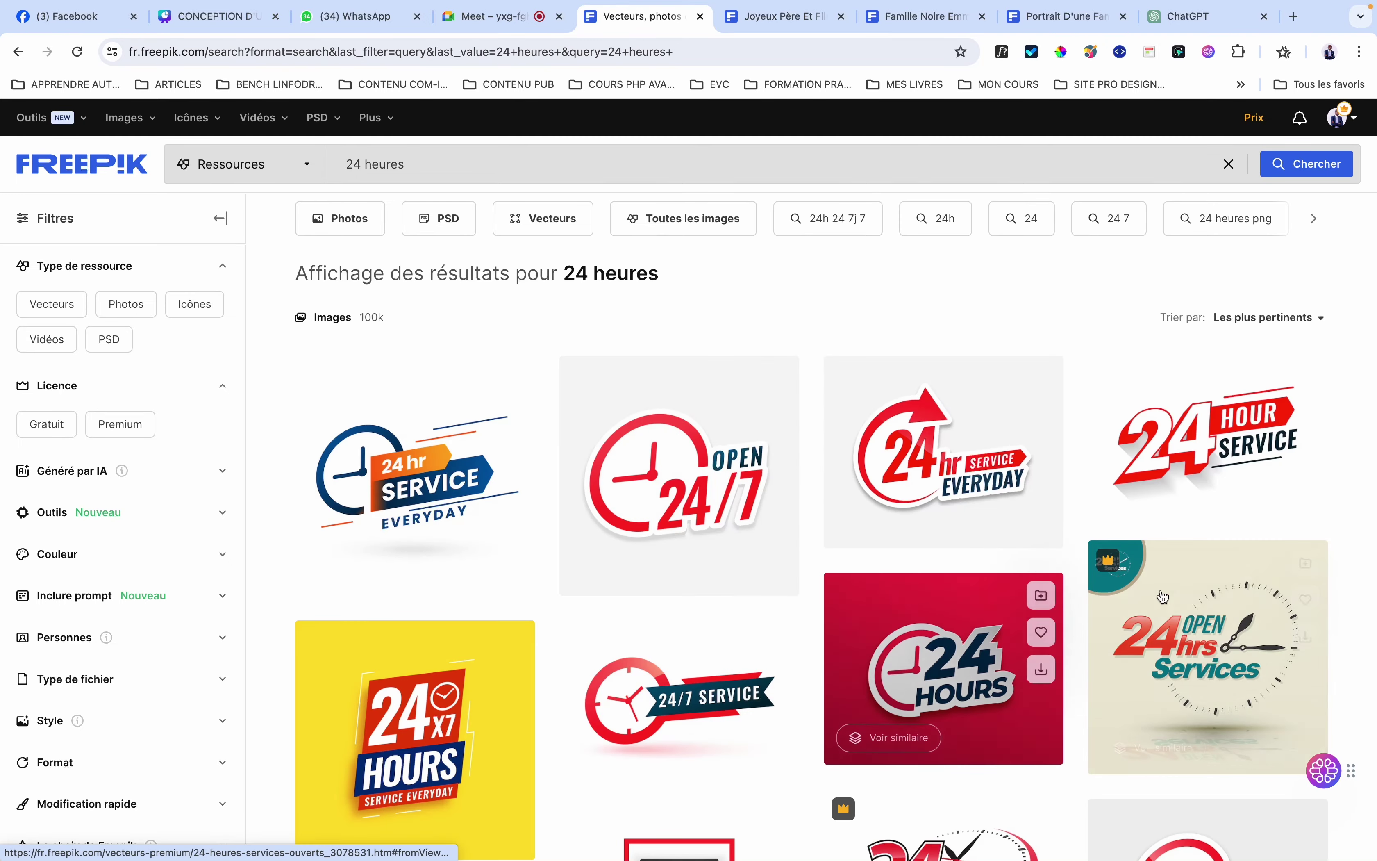
scroll(920, 650, "down", 7)
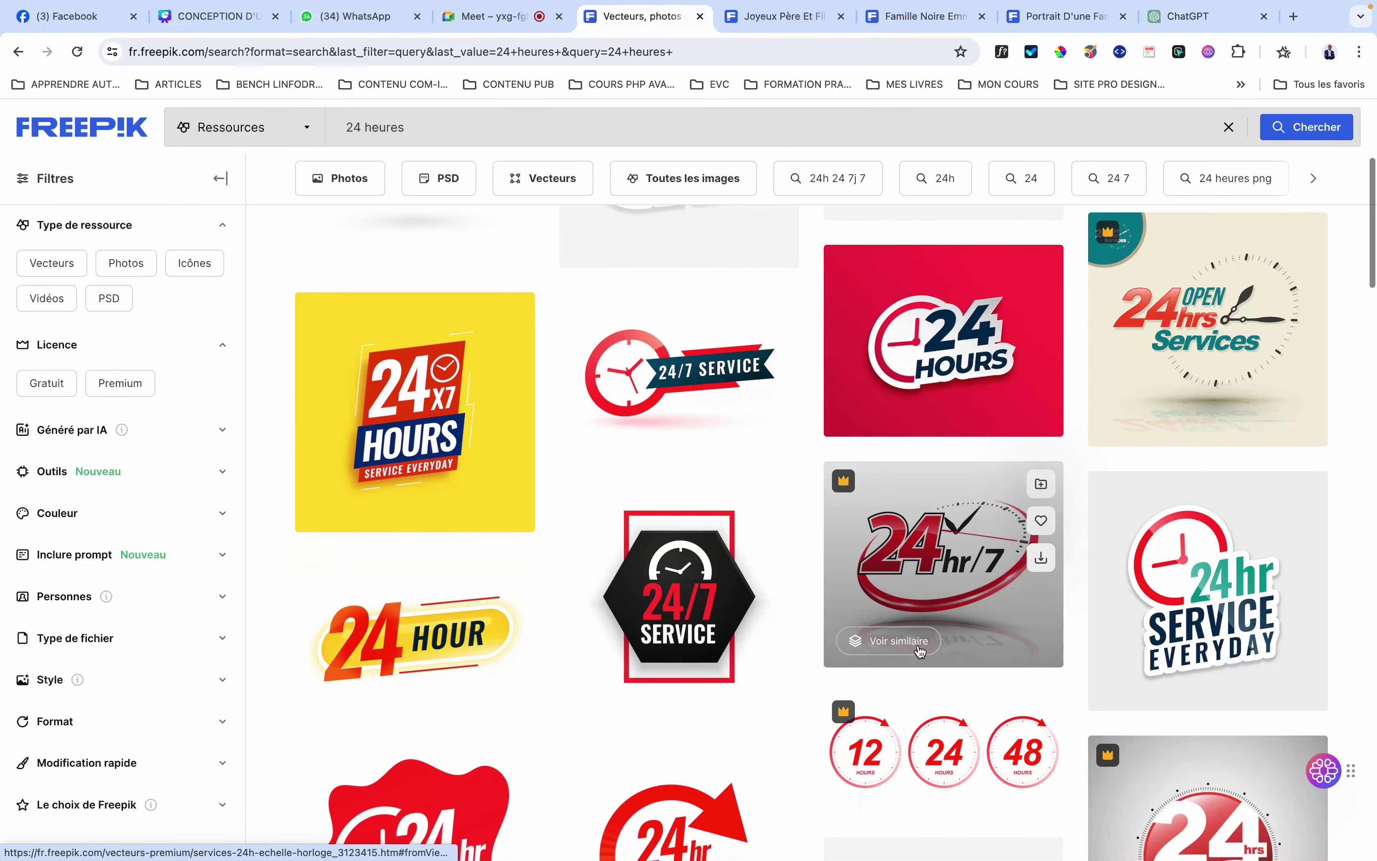
scroll(920, 651, "down", 8)
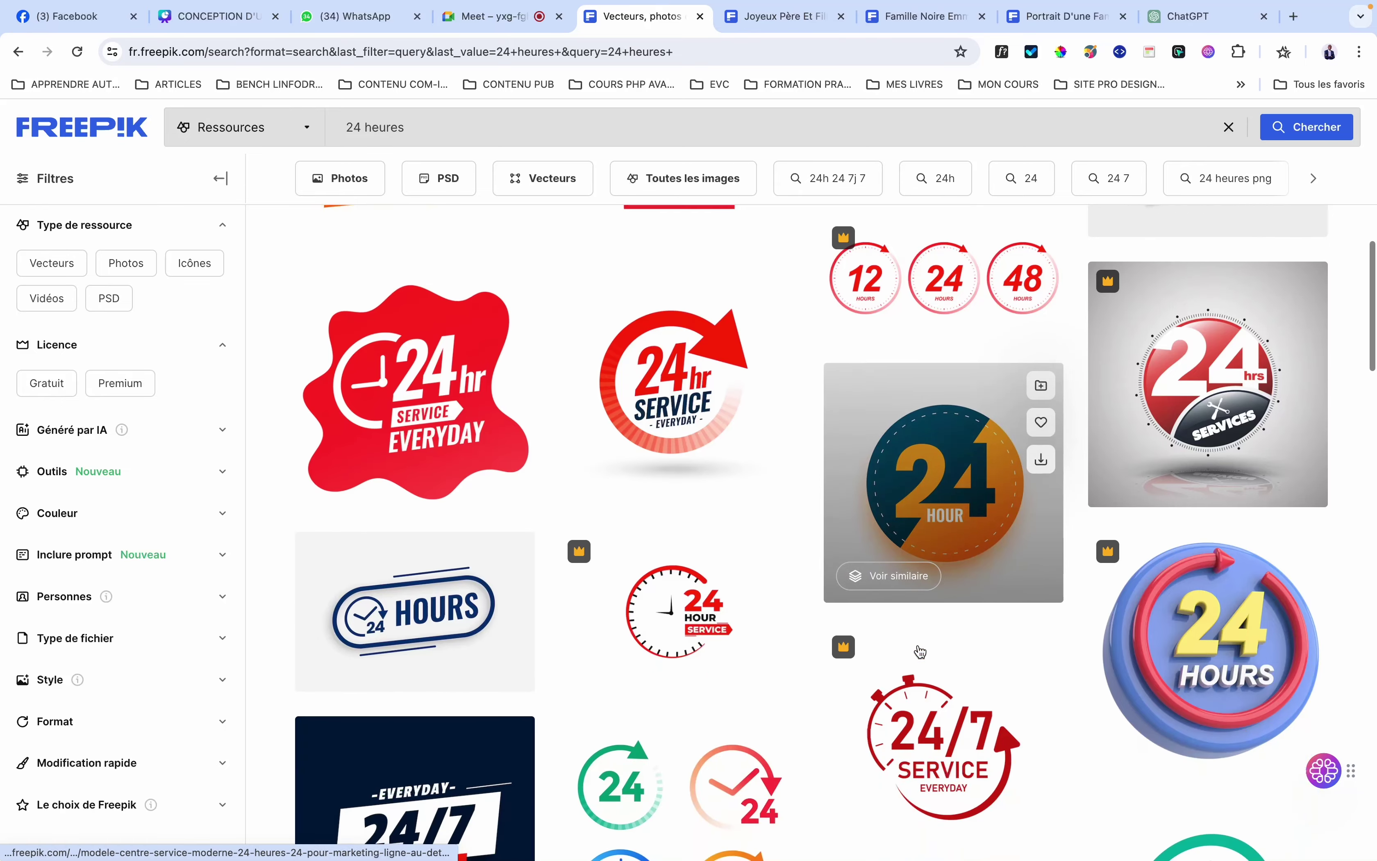
scroll(920, 651, "up", 4)
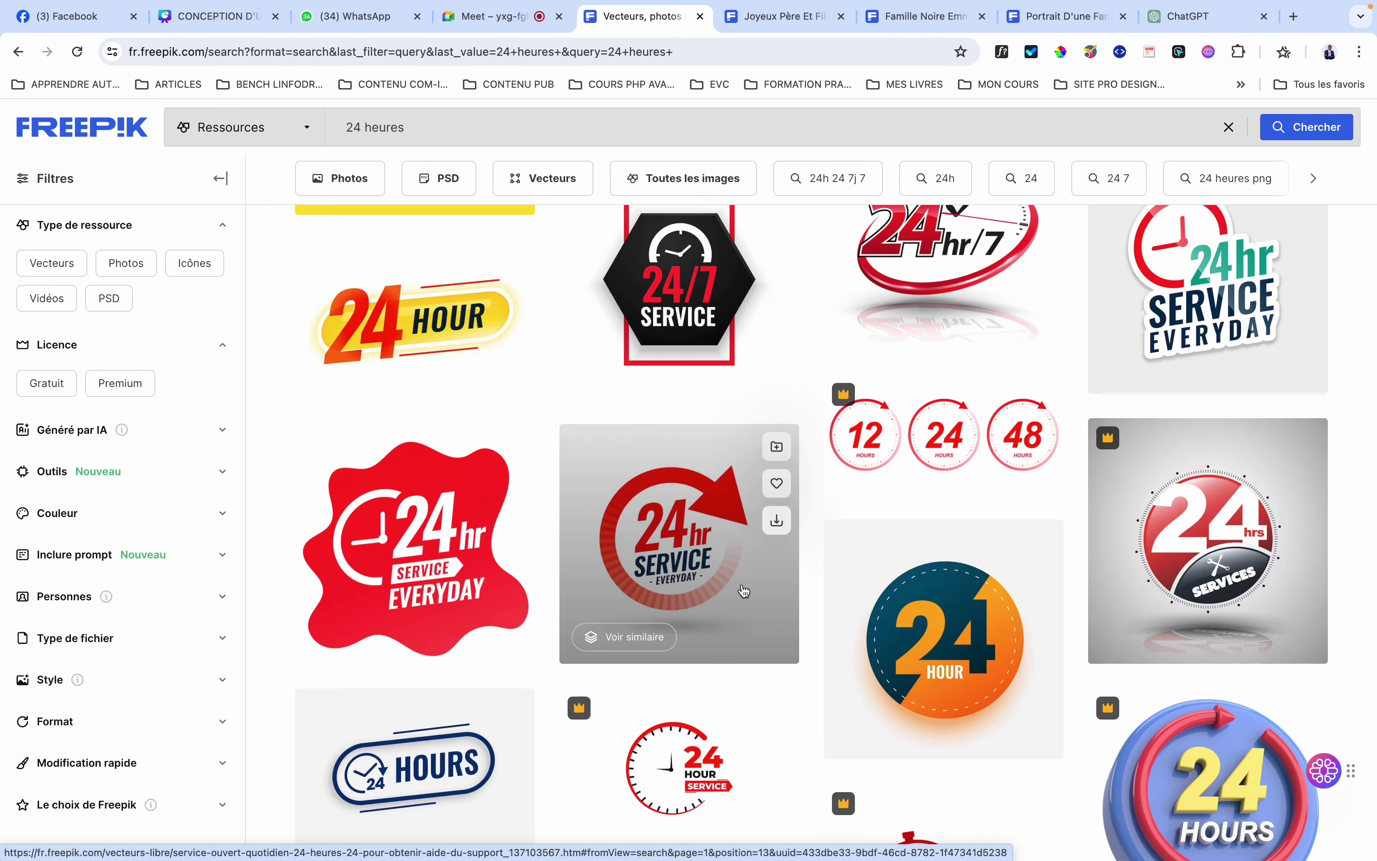
Try limiting the "24 heures" results to PSD files, browse them and remove the filter
left_click(107, 302)
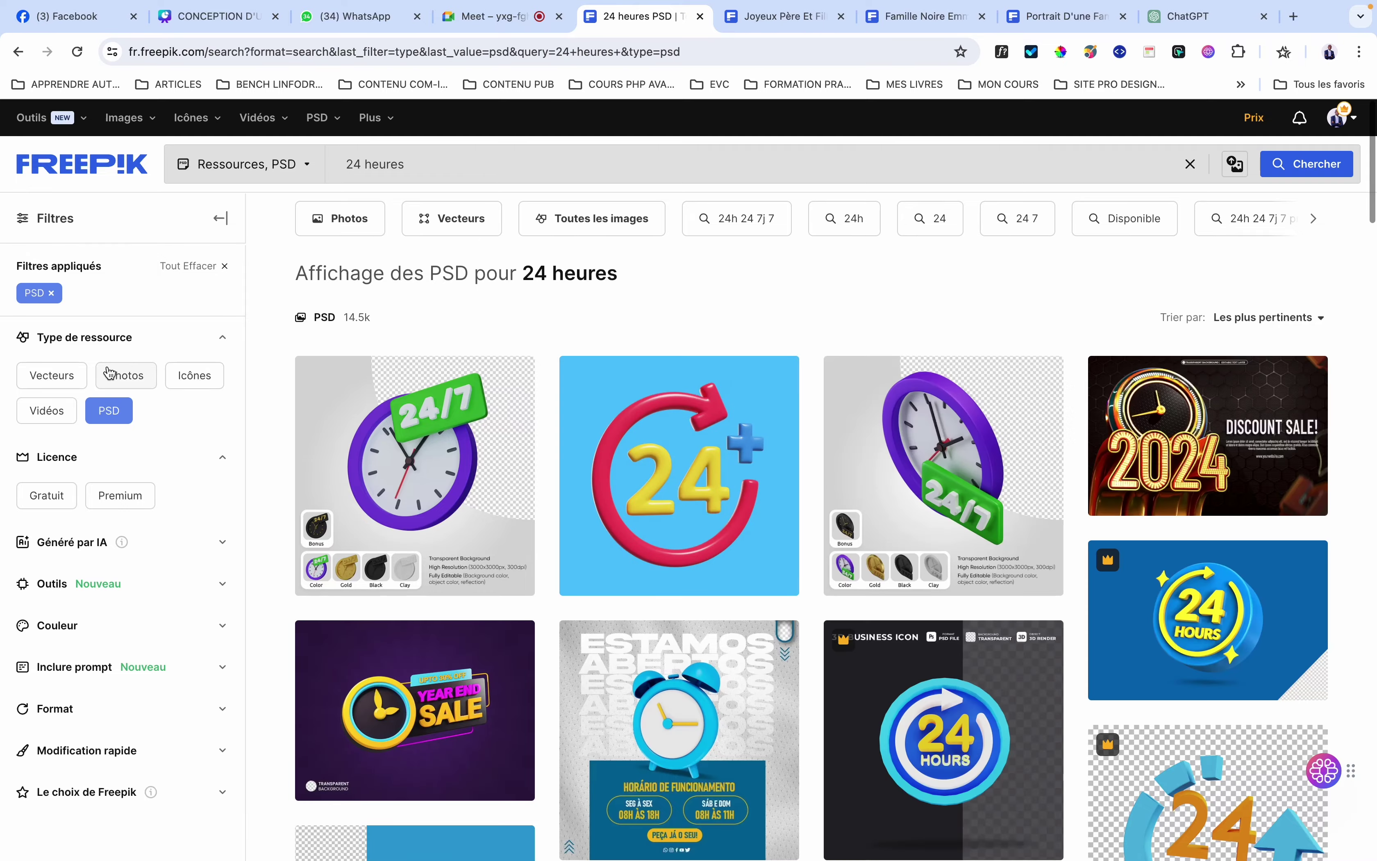
scroll(651, 442, "down", 10)
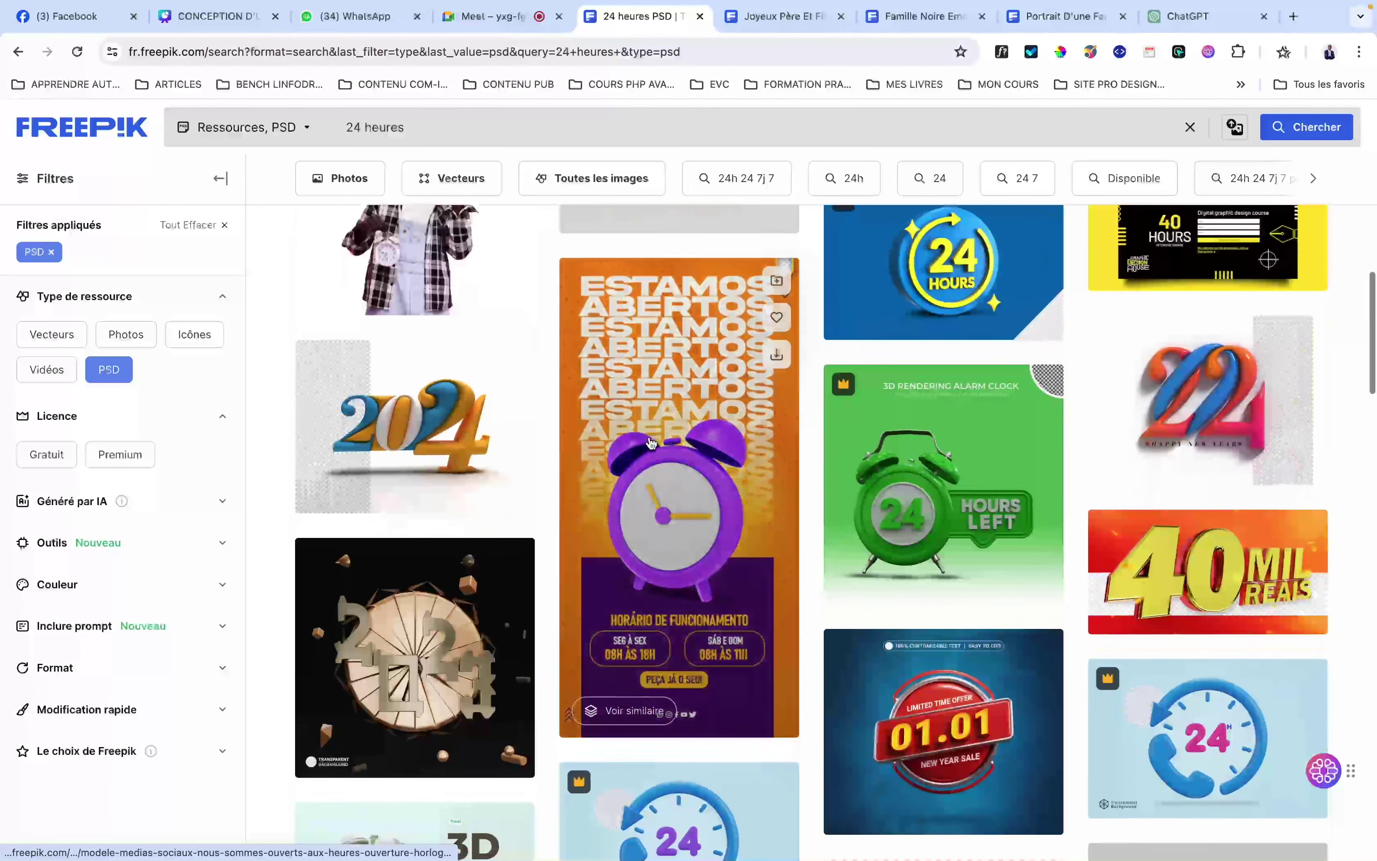
scroll(652, 442, "down", 10)
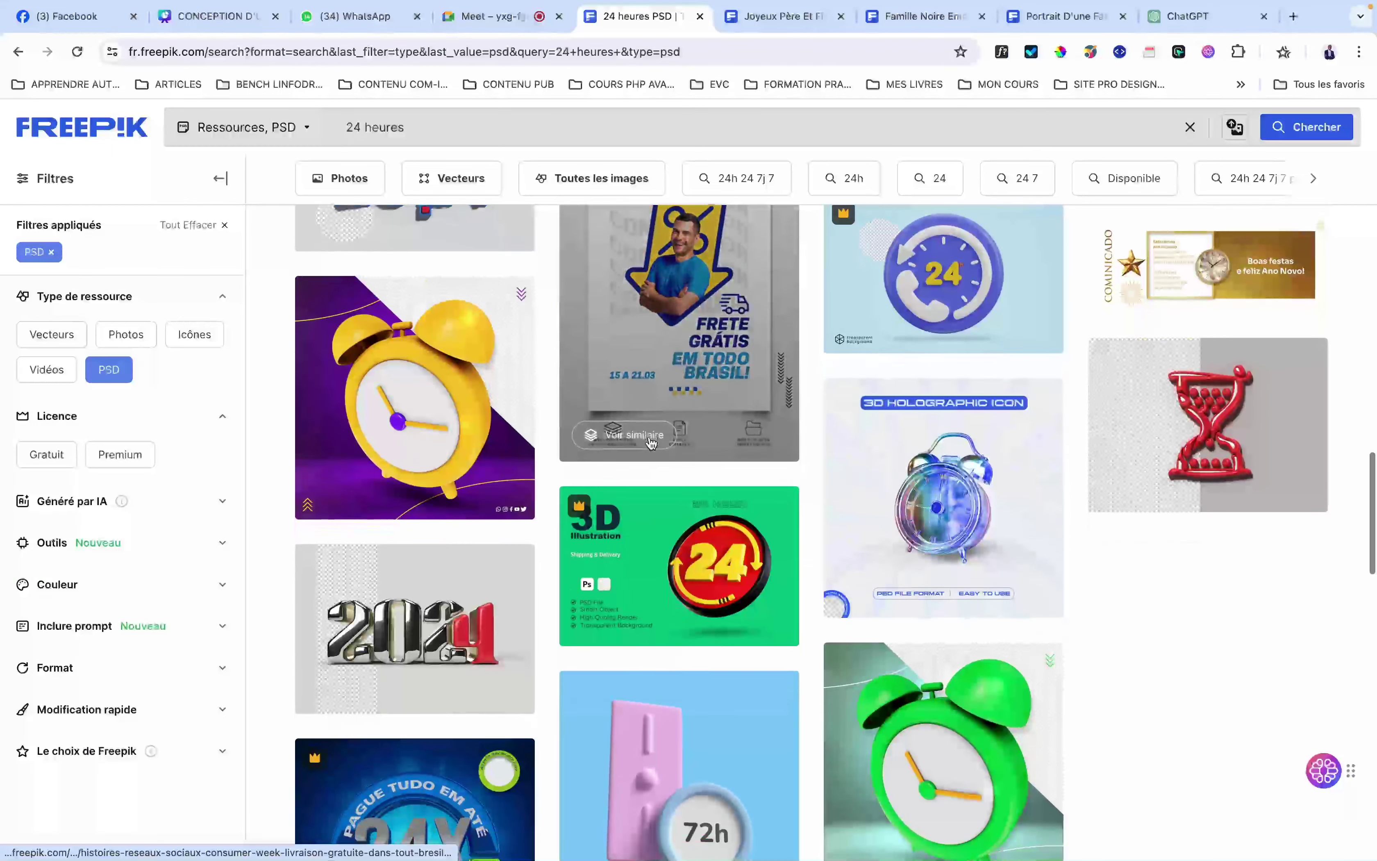
scroll(652, 443, "down", 10)
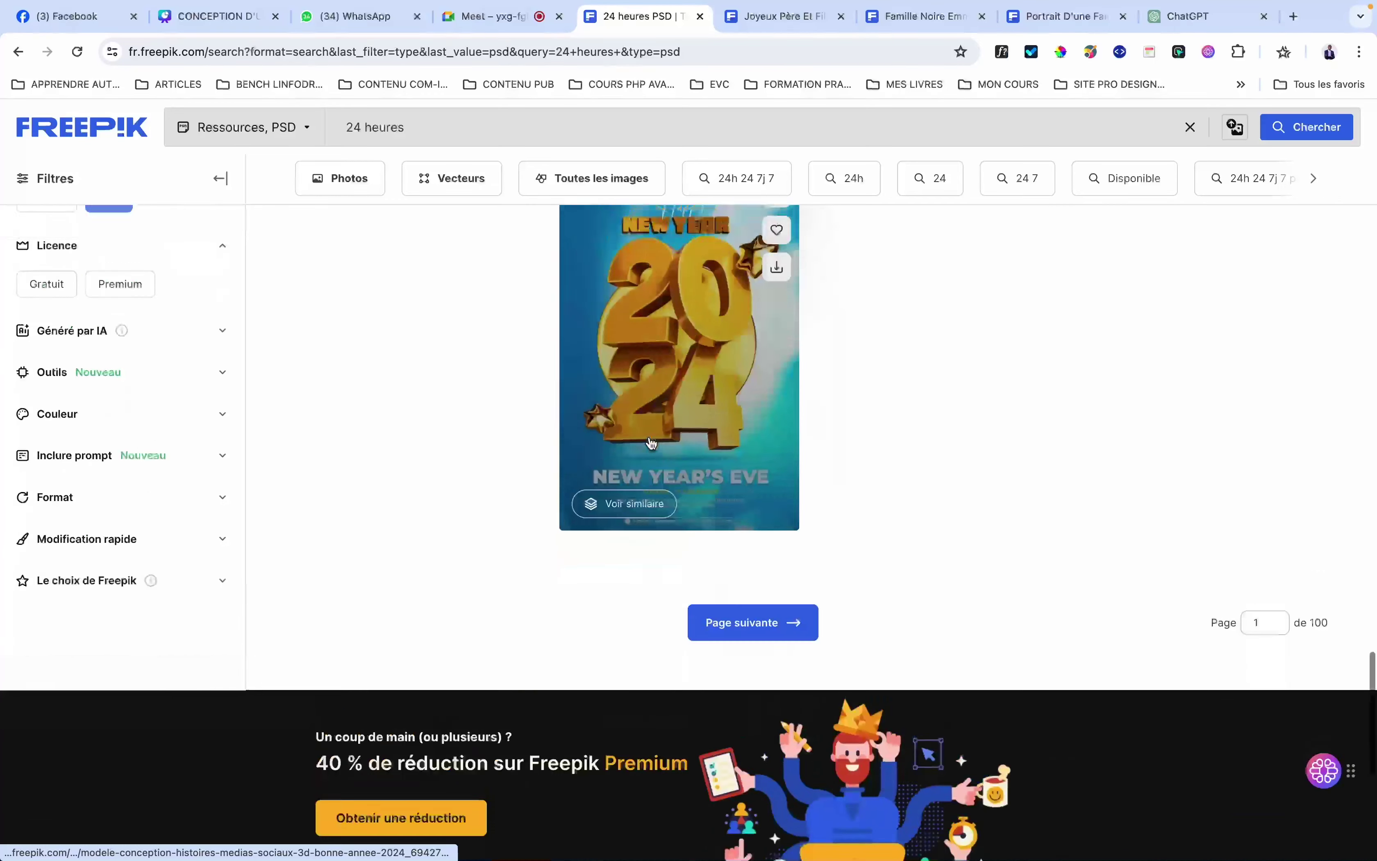
scroll(652, 442, "up", 15)
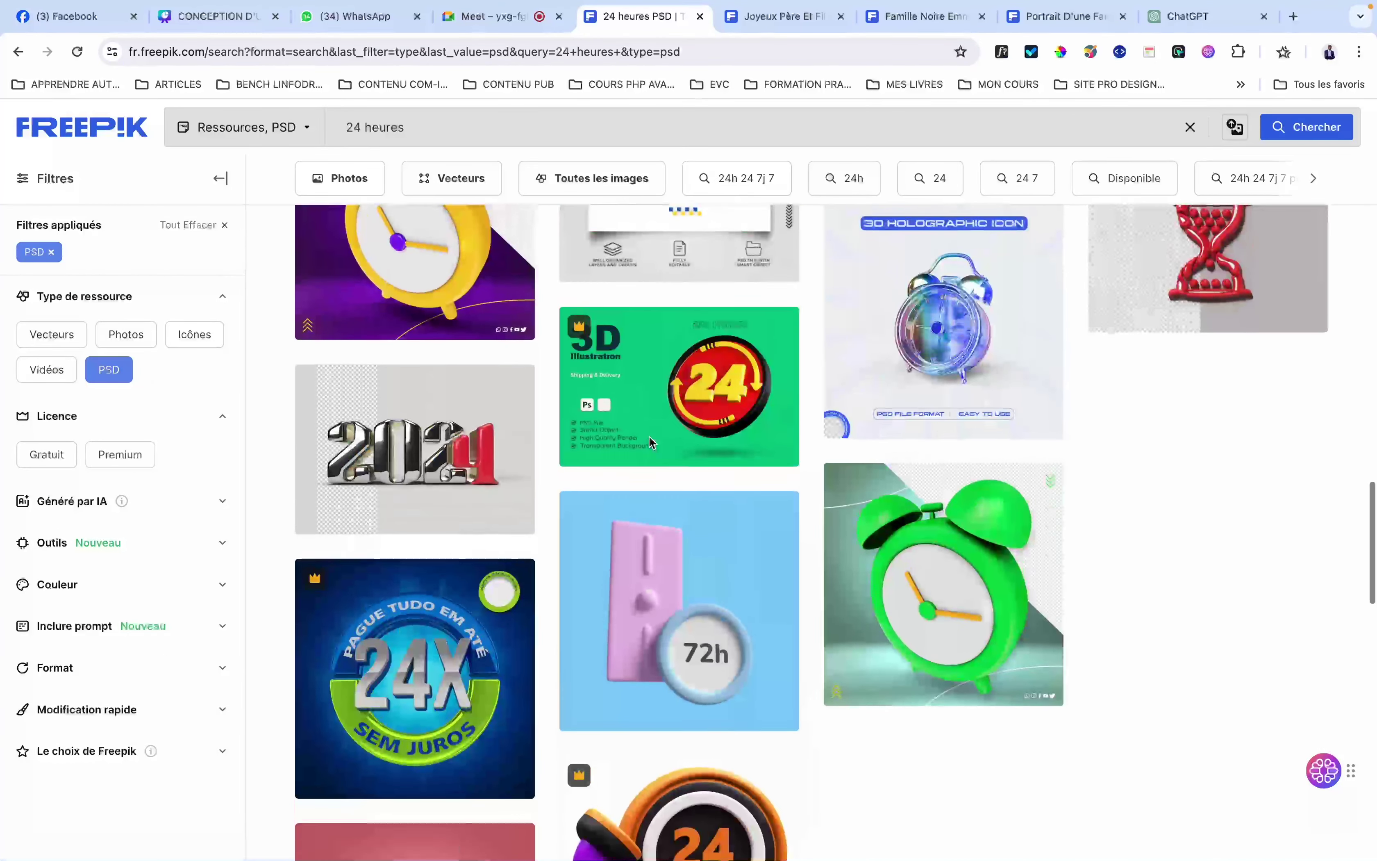
scroll(649, 436, "up", 10)
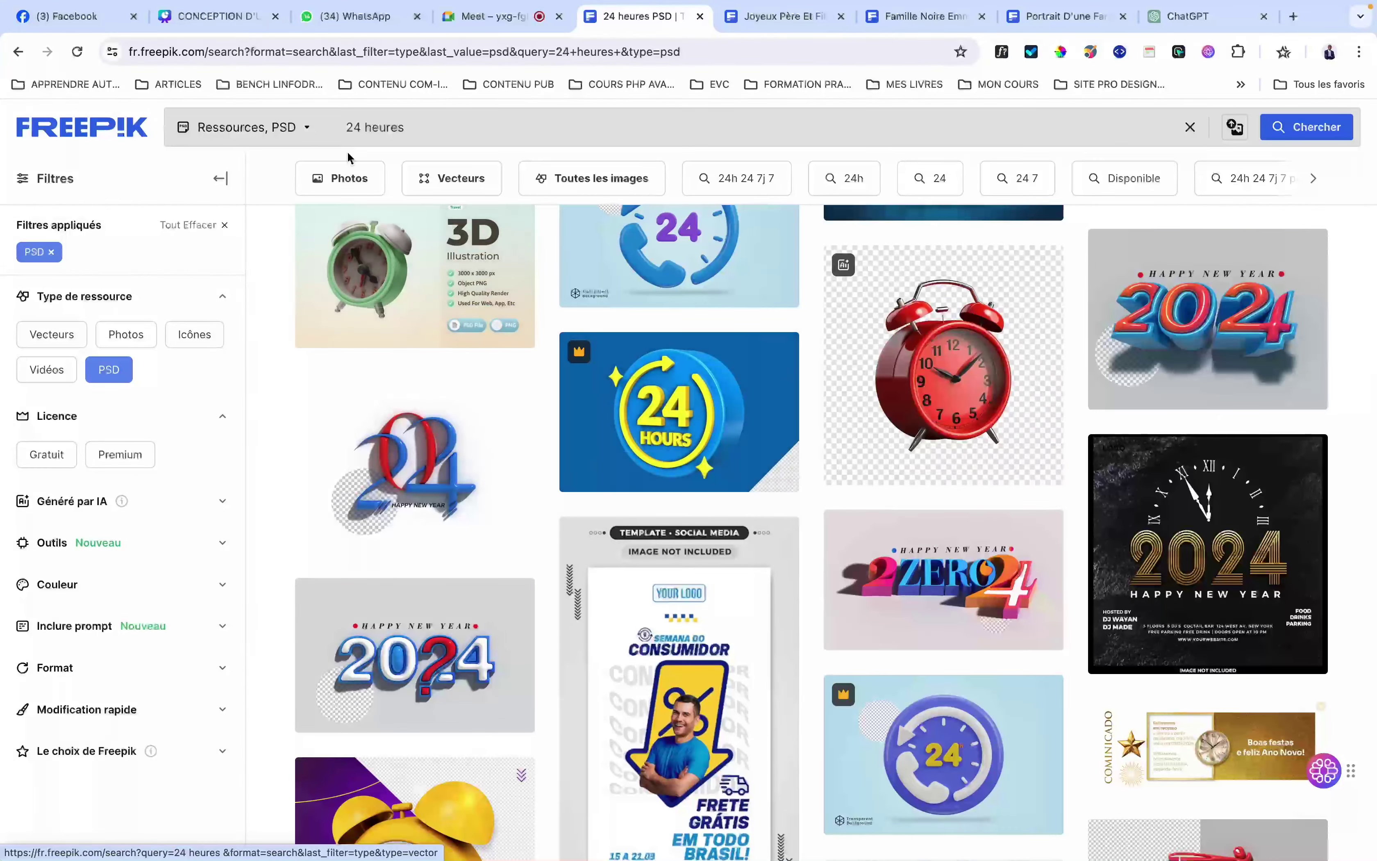
left_click(109, 369)
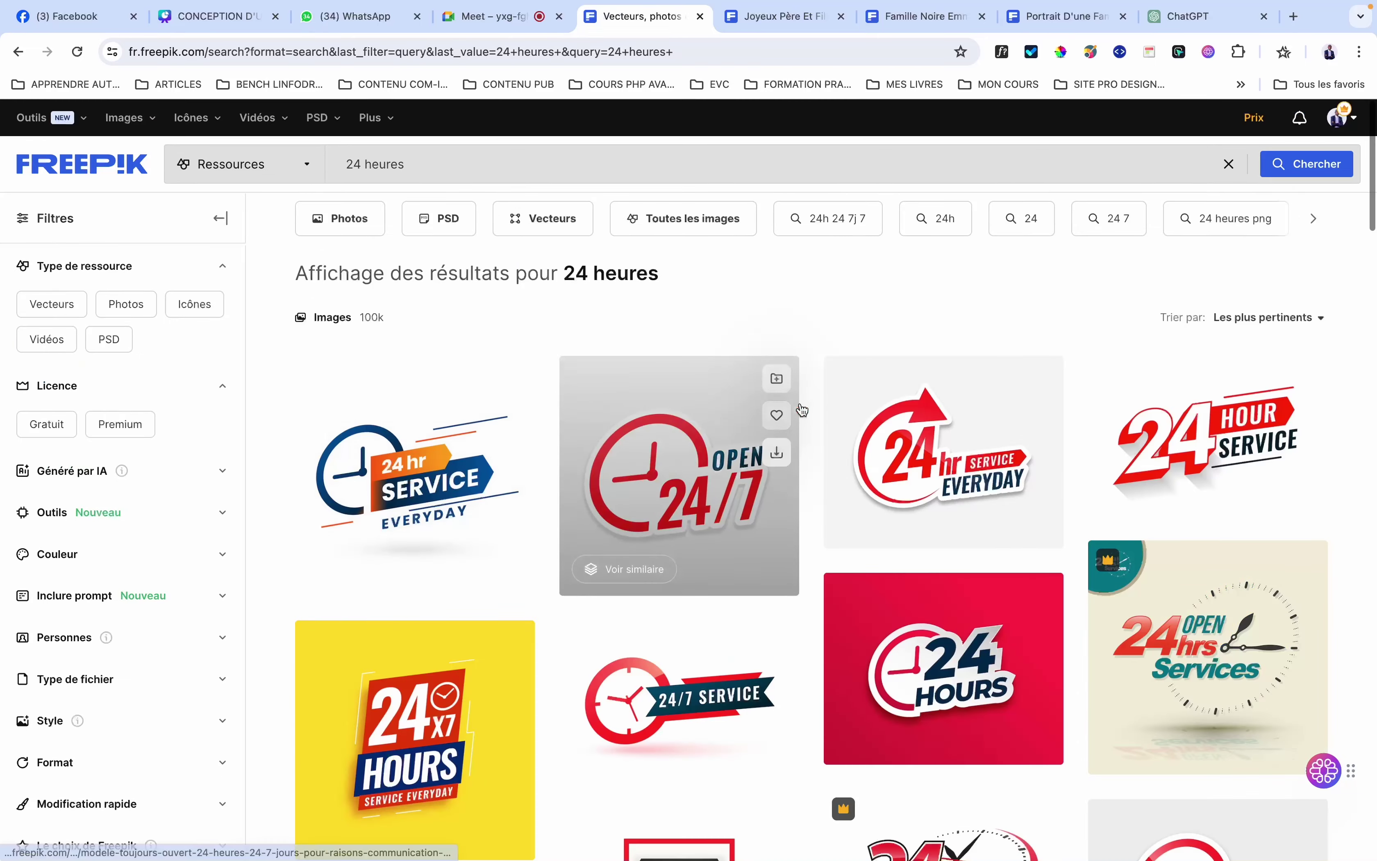
Open the red circular-arrow "24hr Service Everyday" graphic in its own tab, compare further results and go to its page
scroll(777, 577, "down", 5)
scroll(777, 578, "down", 3)
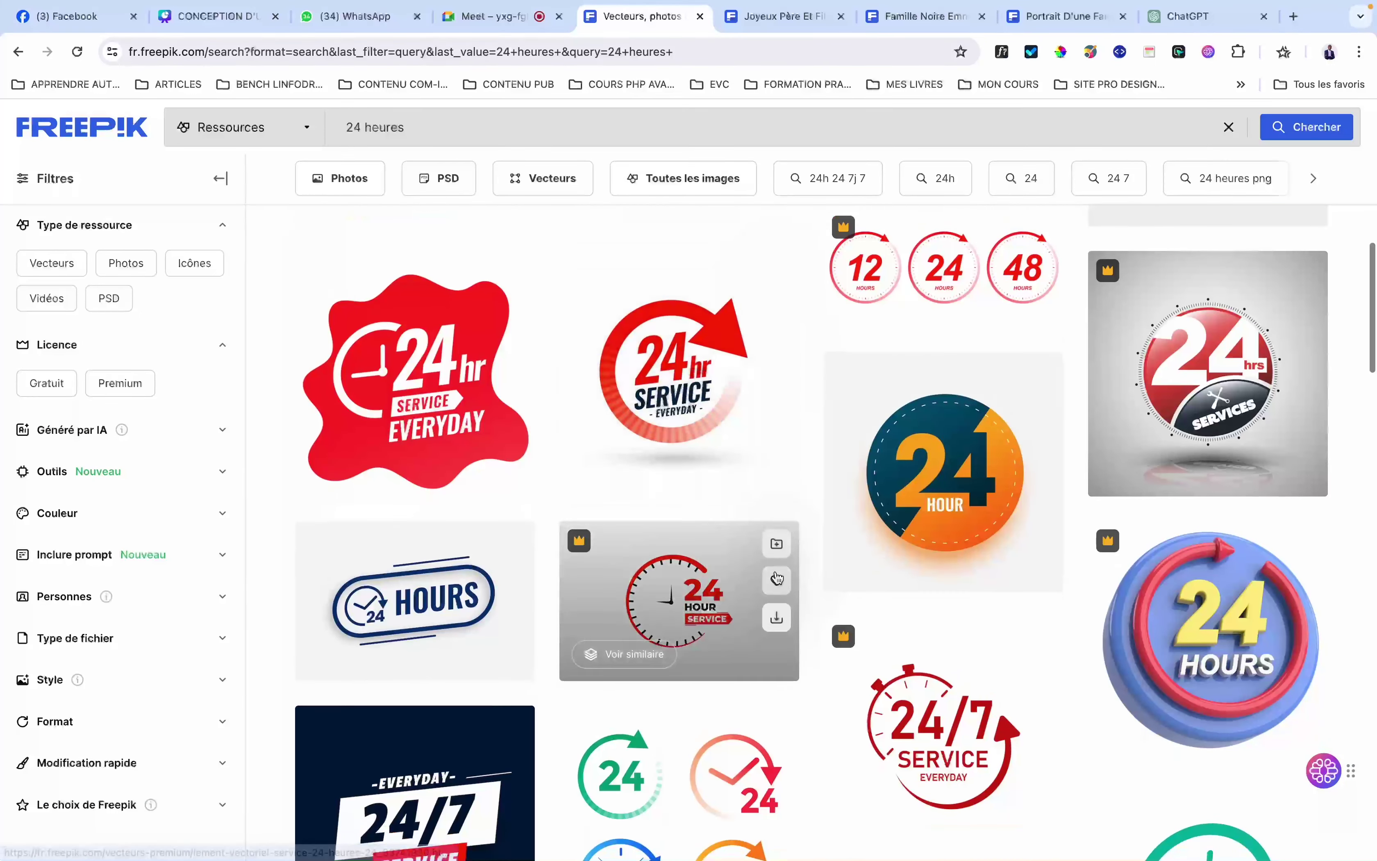
right_click(669, 380)
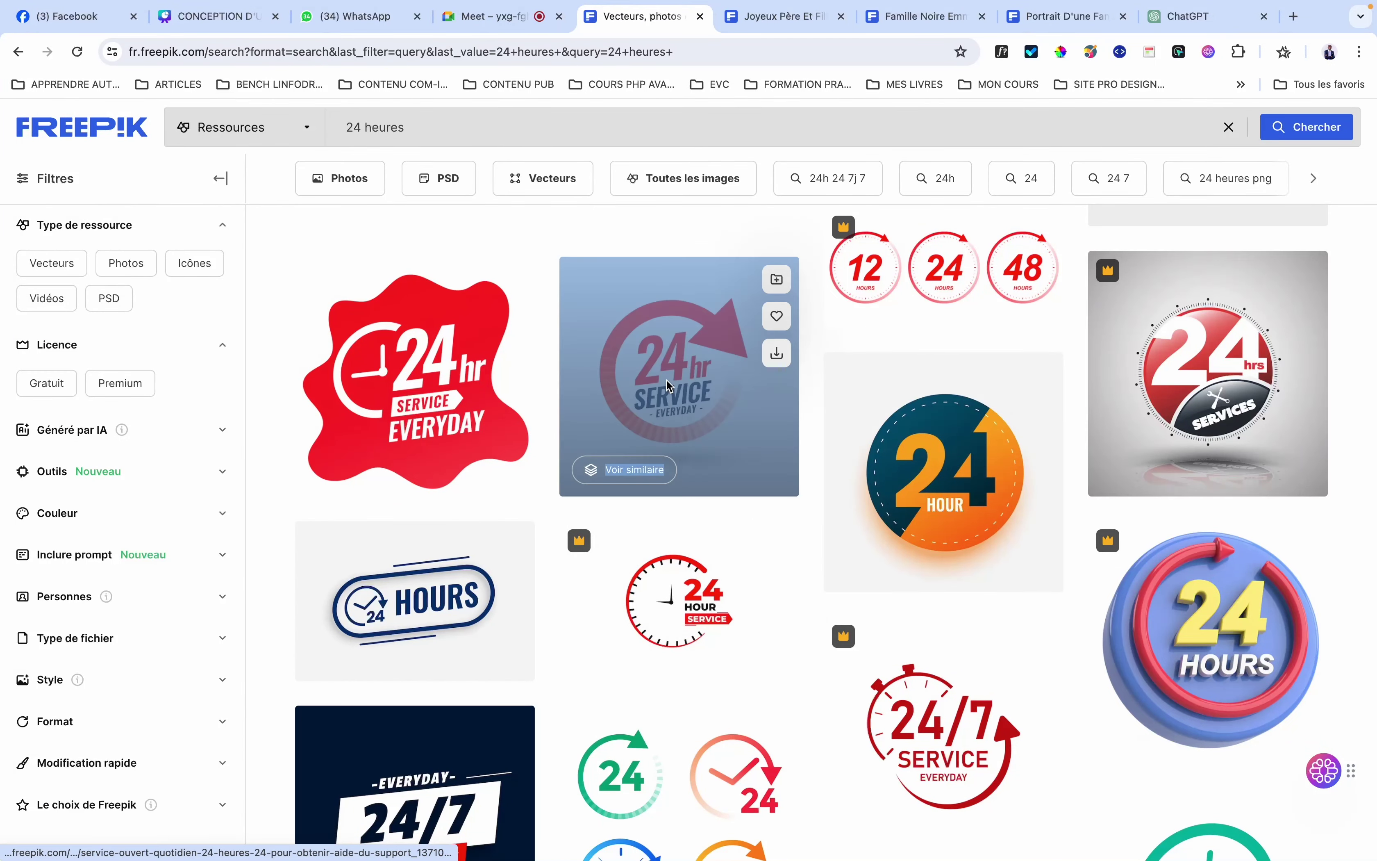
left_click(736, 389)
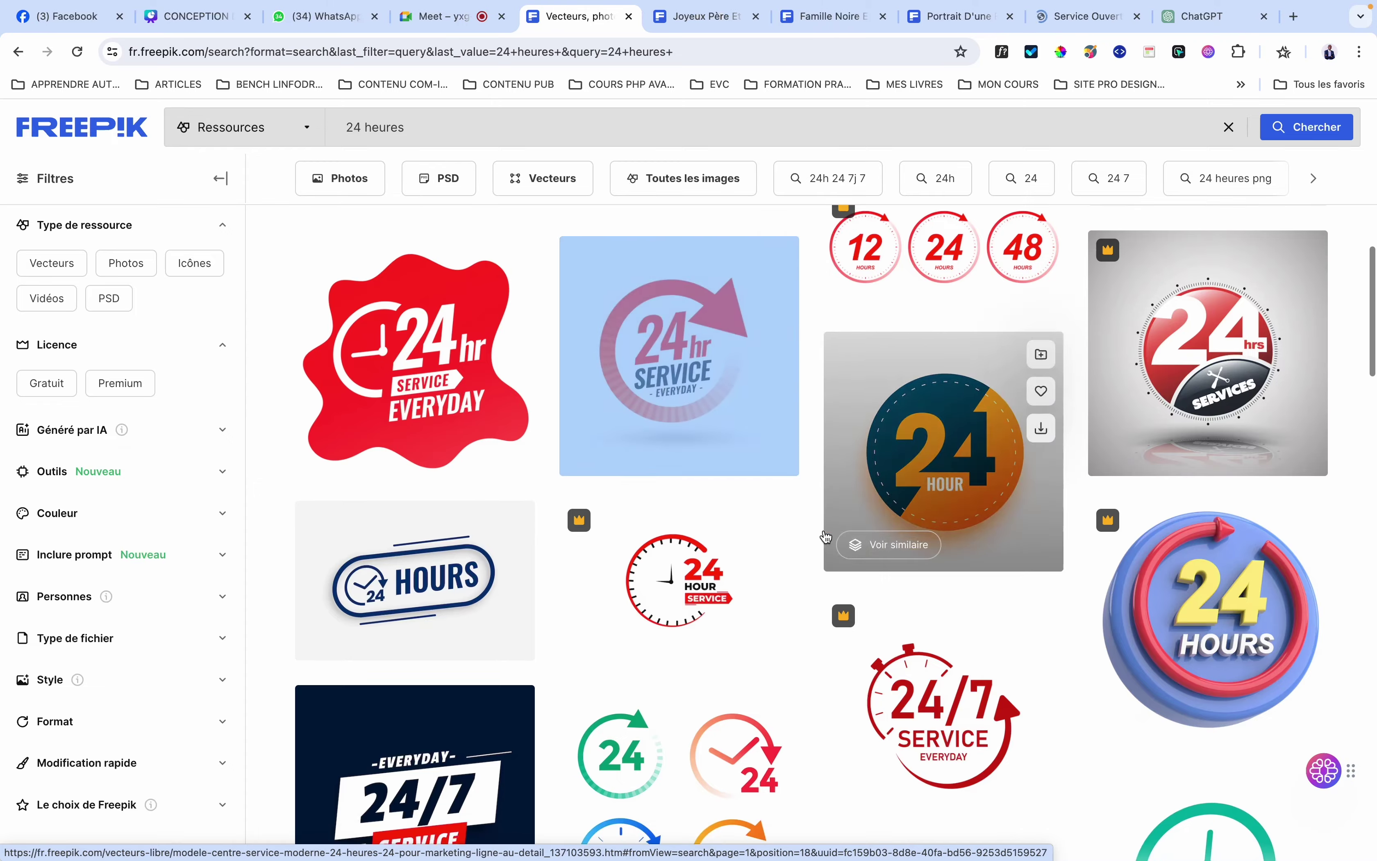
scroll(823, 538, "down", 9)
scroll(825, 537, "down", 8)
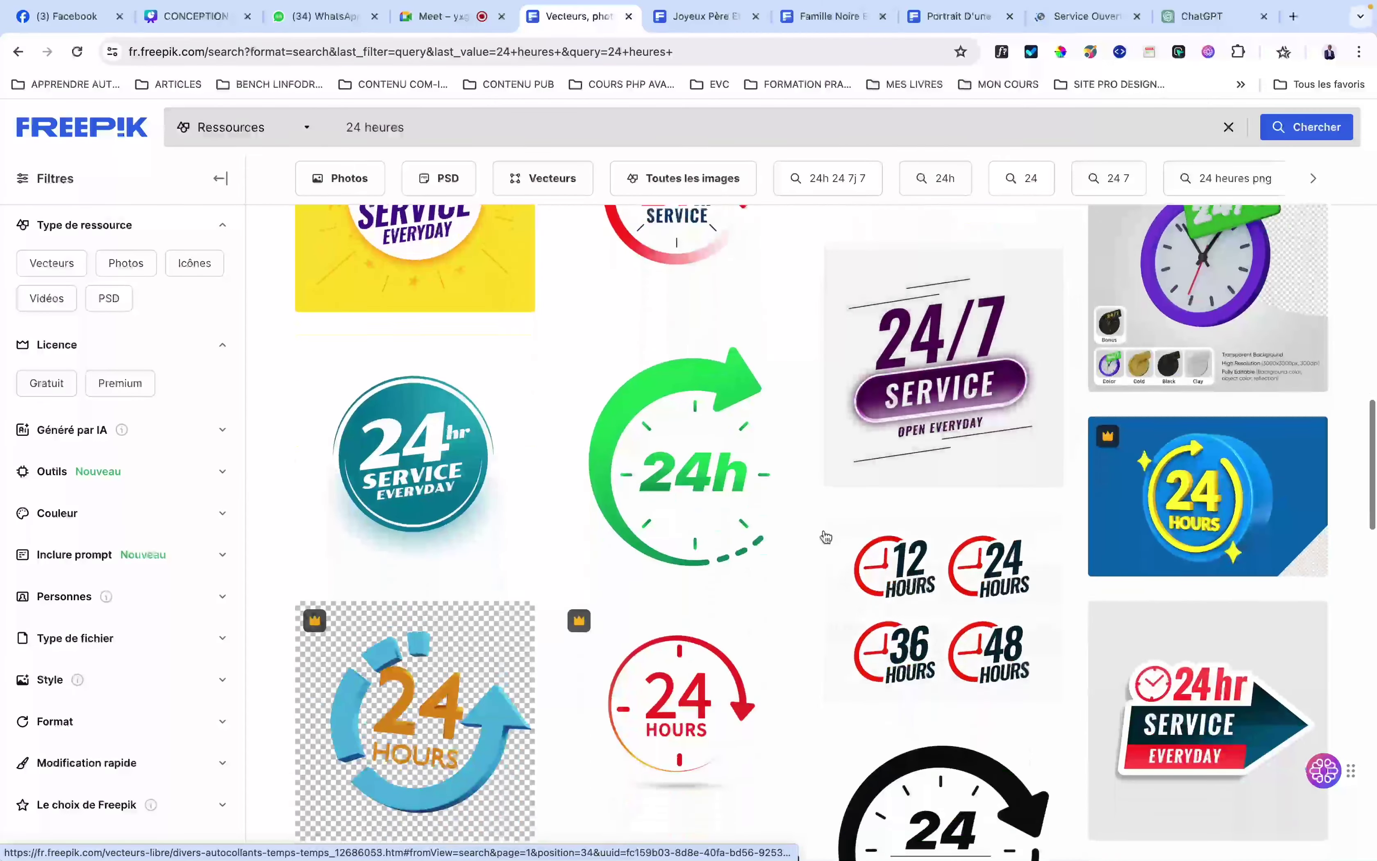
scroll(825, 537, "up", 20)
scroll(825, 536, "up", 4)
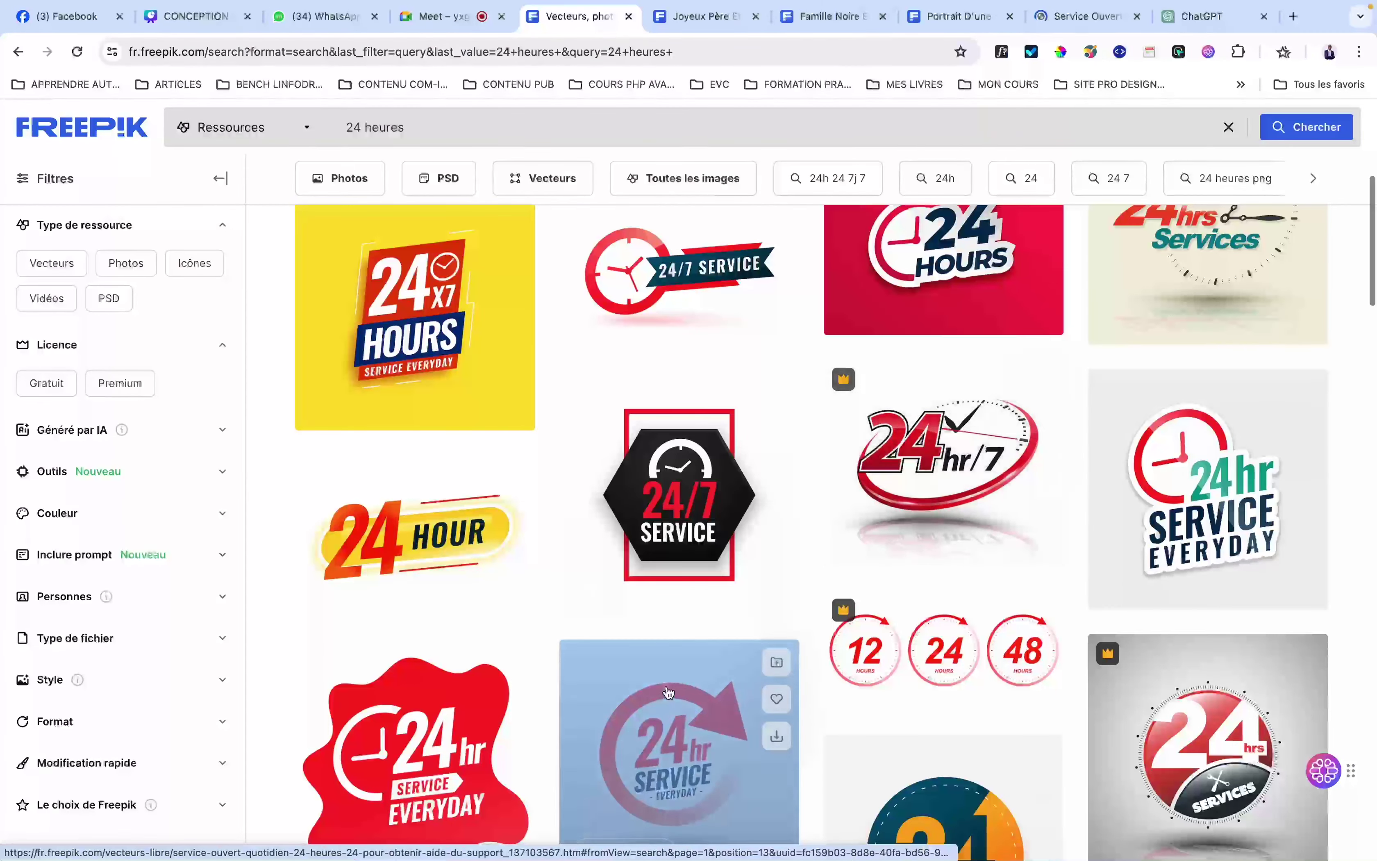
left_click(1084, 16)
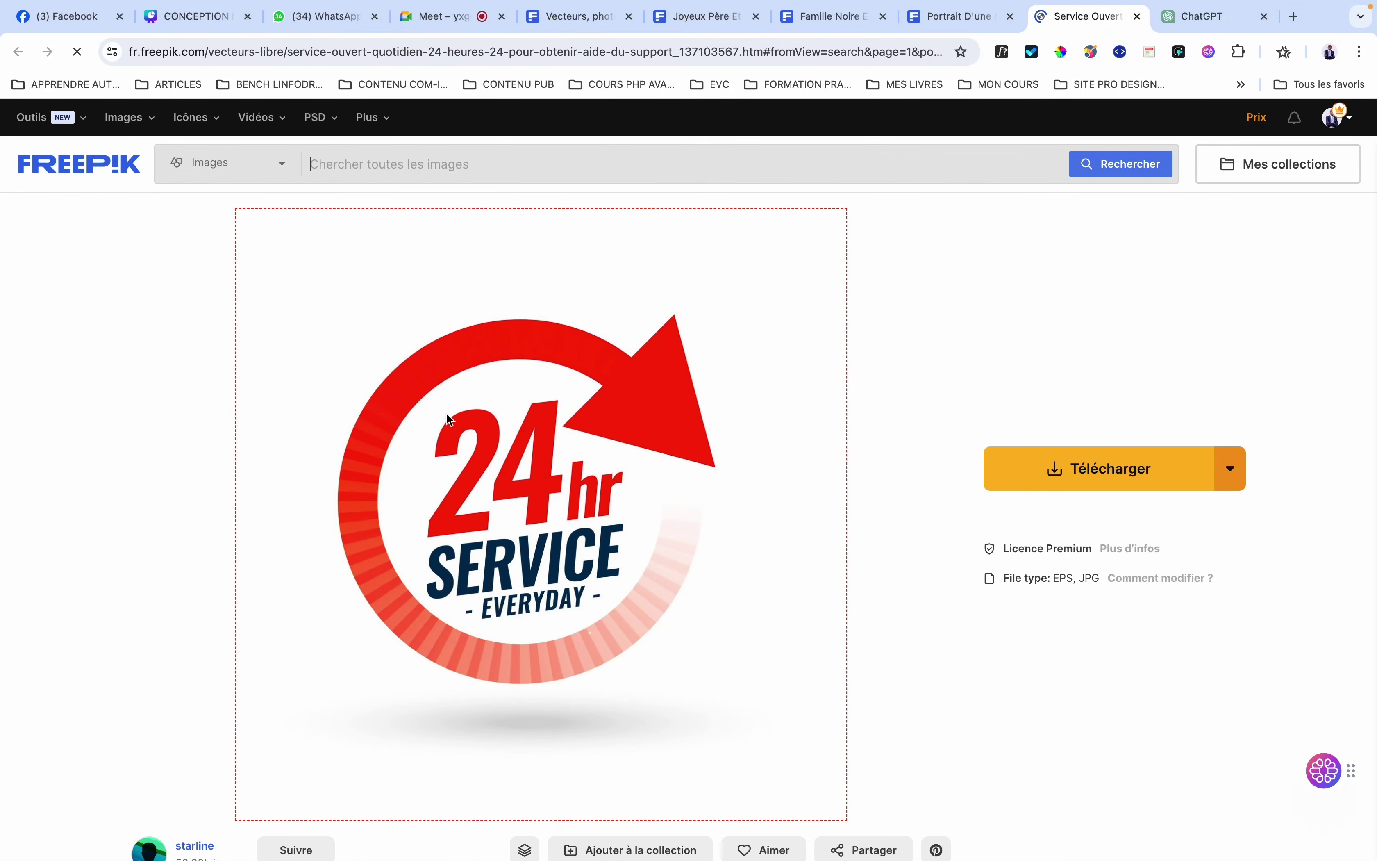
Download the "24hr Service Everyday" graphic and save it as 24heures in the Links folder
left_click(1127, 466)
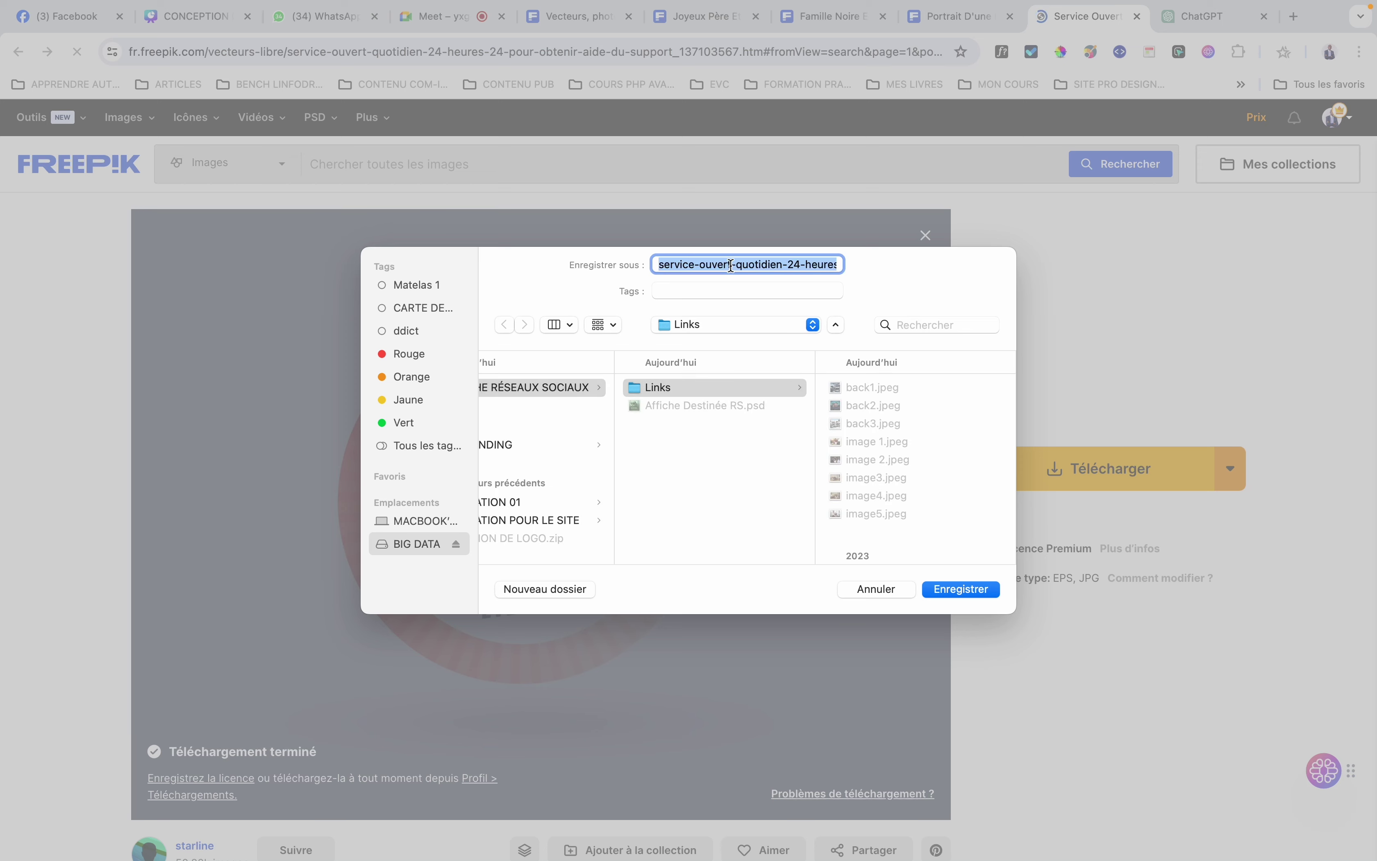
type("24")
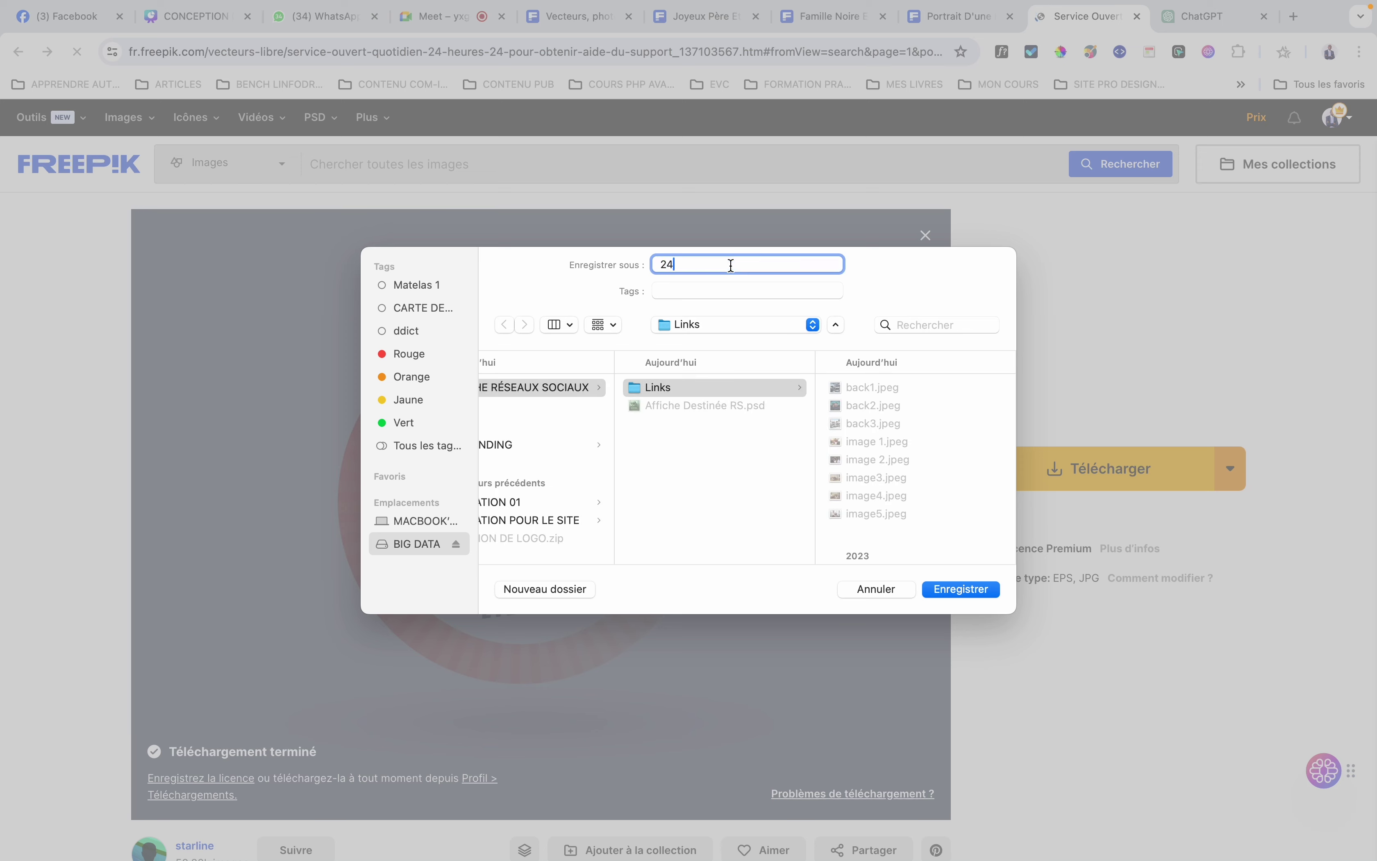
left_click(949, 589)
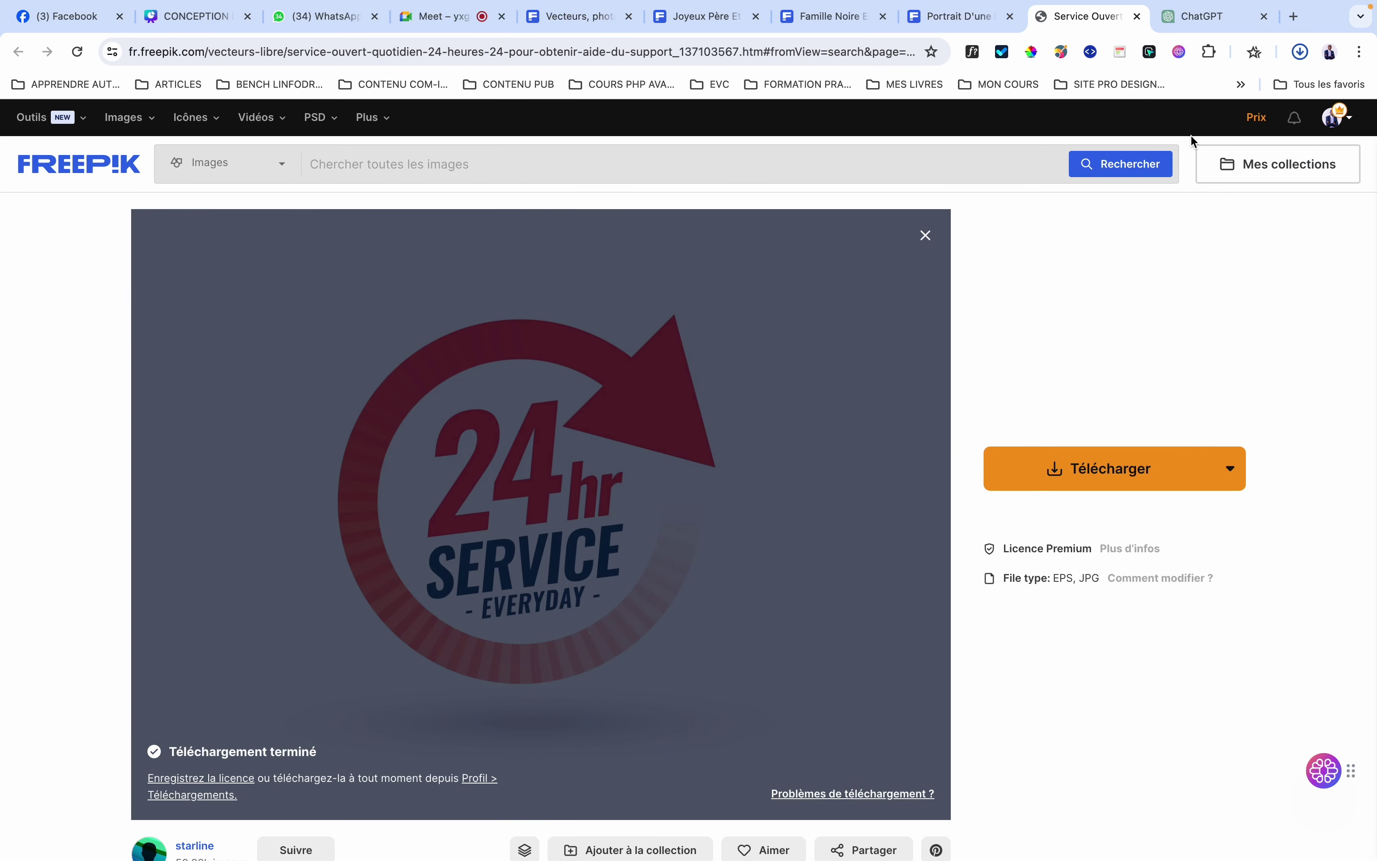
Extract the downloaded 24heures.zip and open its EPS file in Adobe Illustrator 2024
left_click(1300, 52)
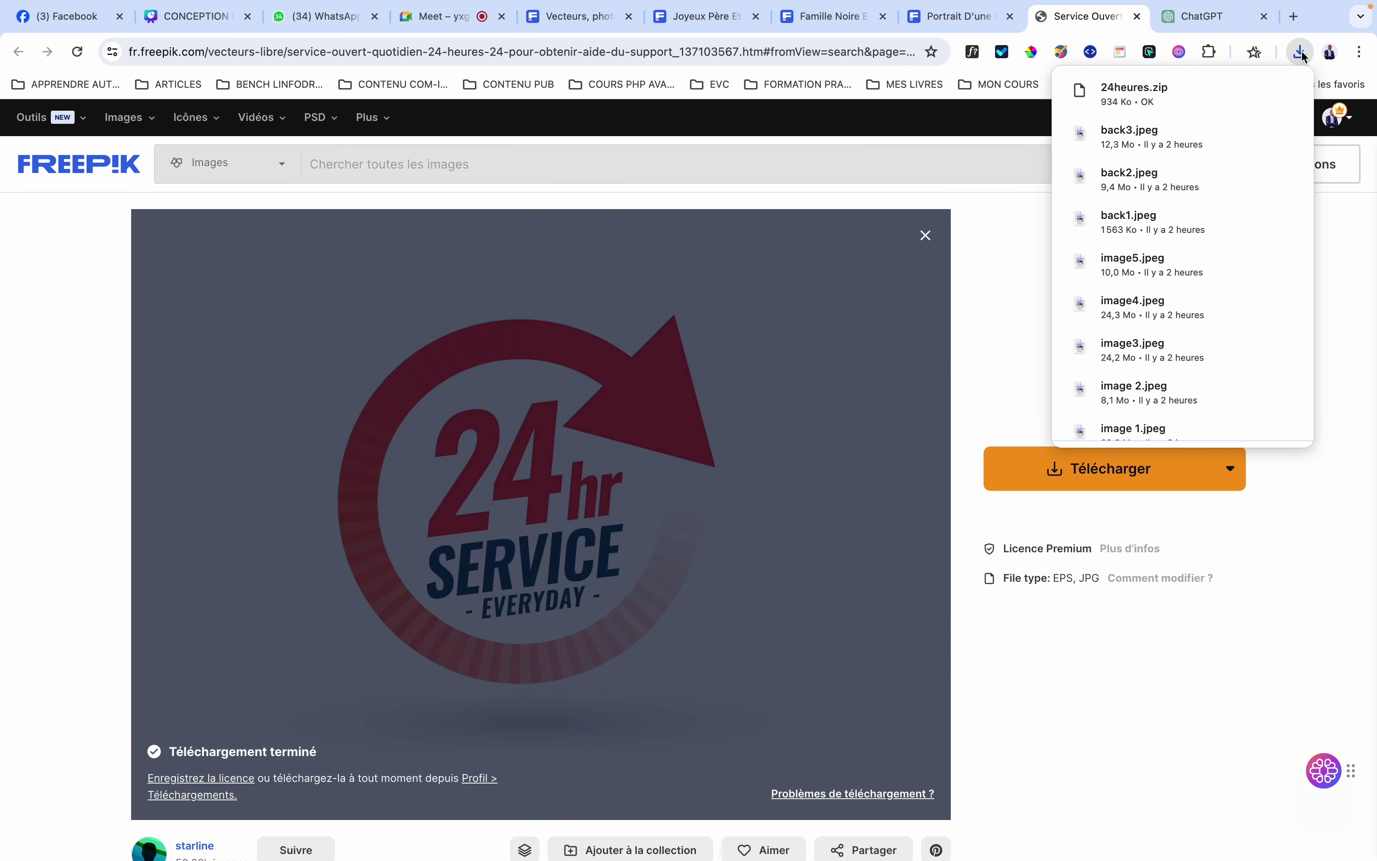
left_click(1125, 95)
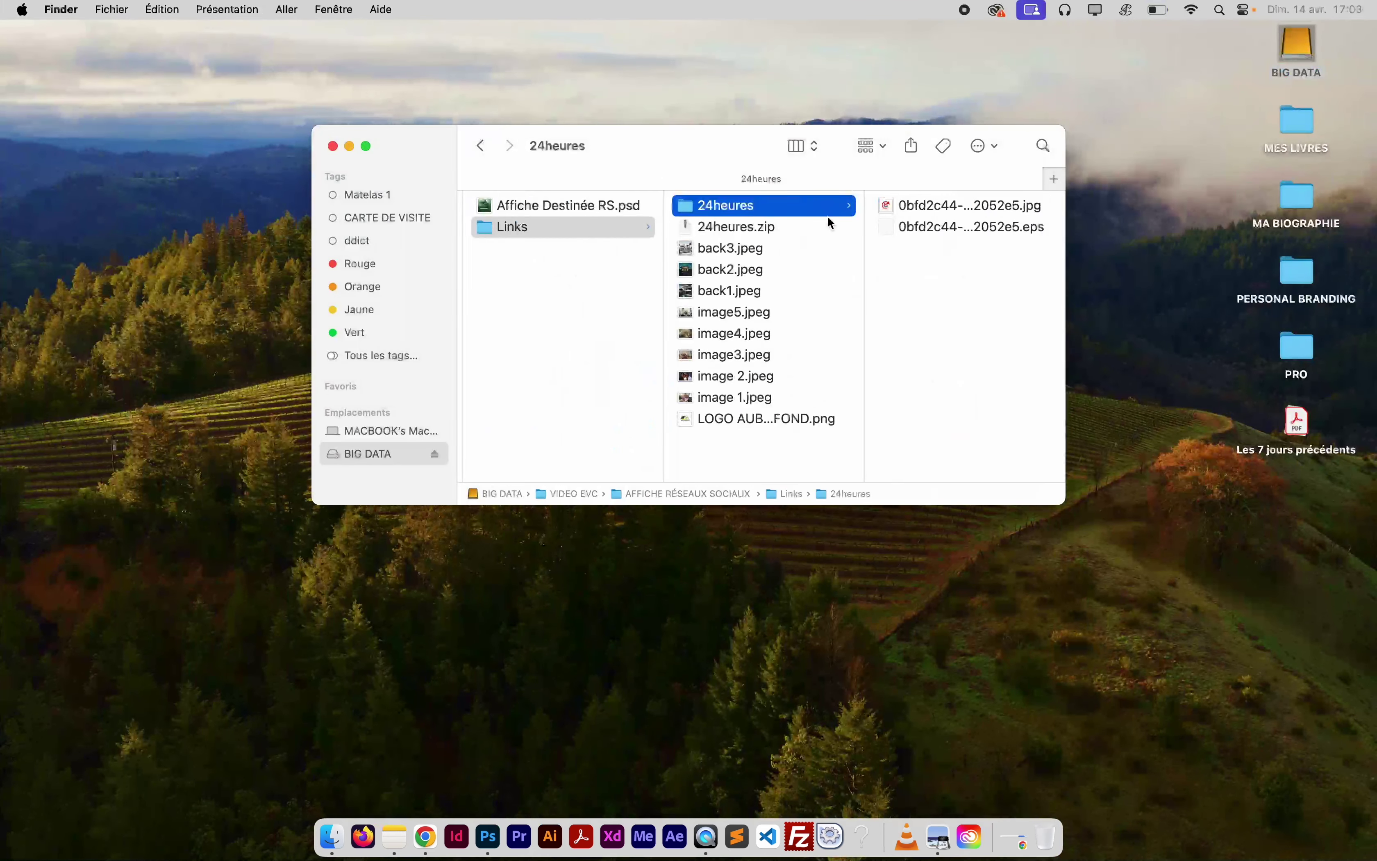
left_click(945, 227)
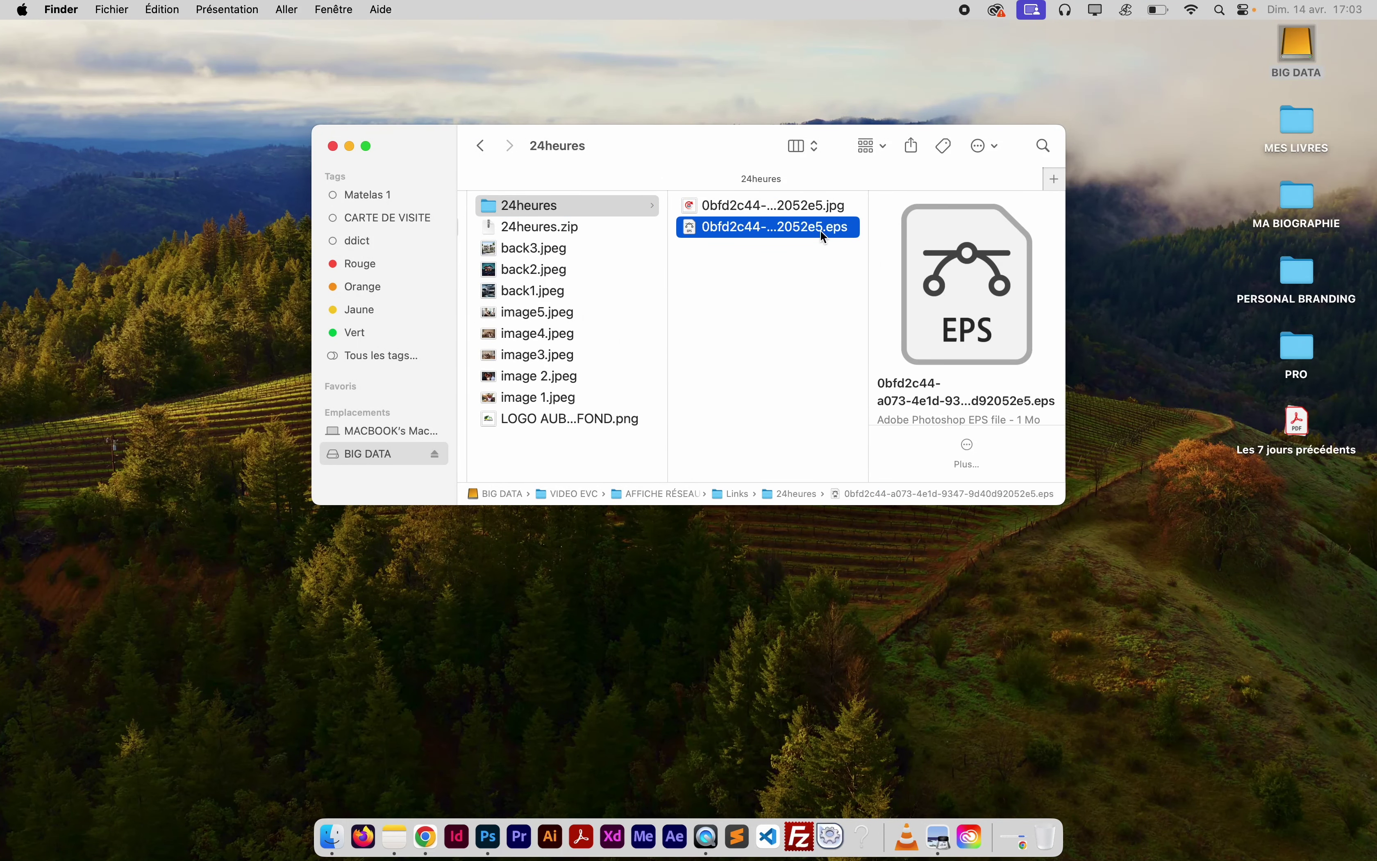
right_click(821, 232)
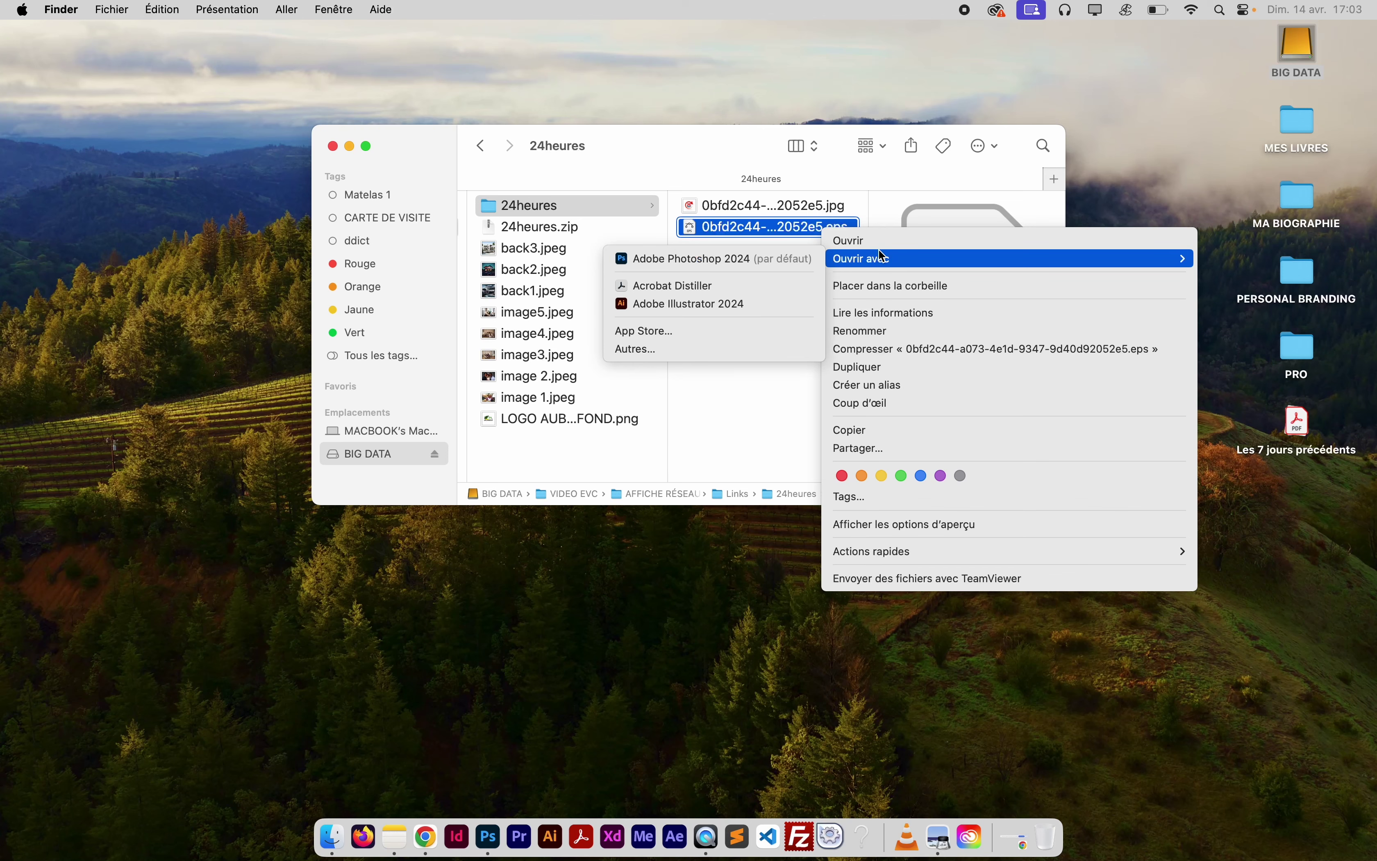
mouse_move(925, 265)
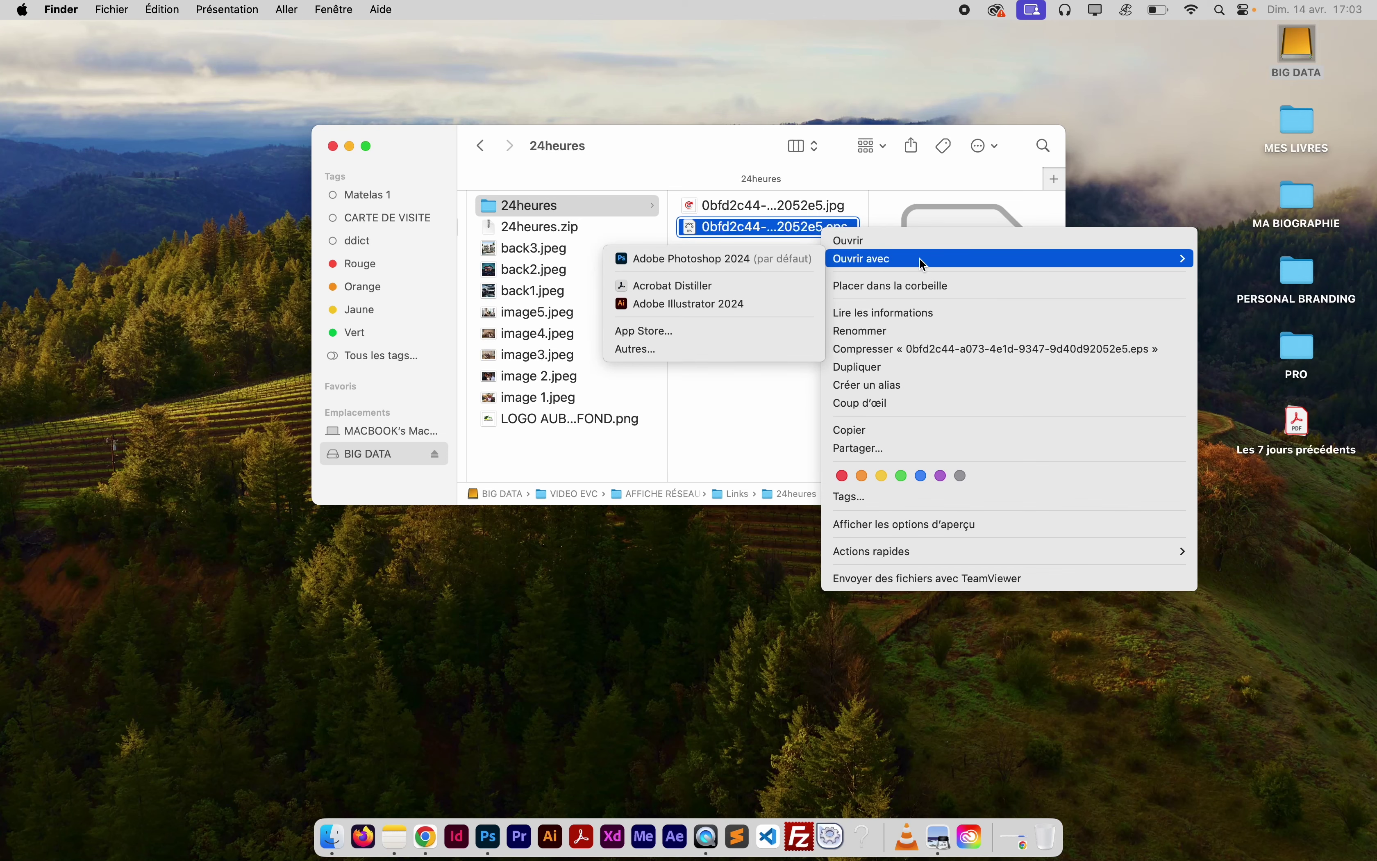
left_click(733, 303)
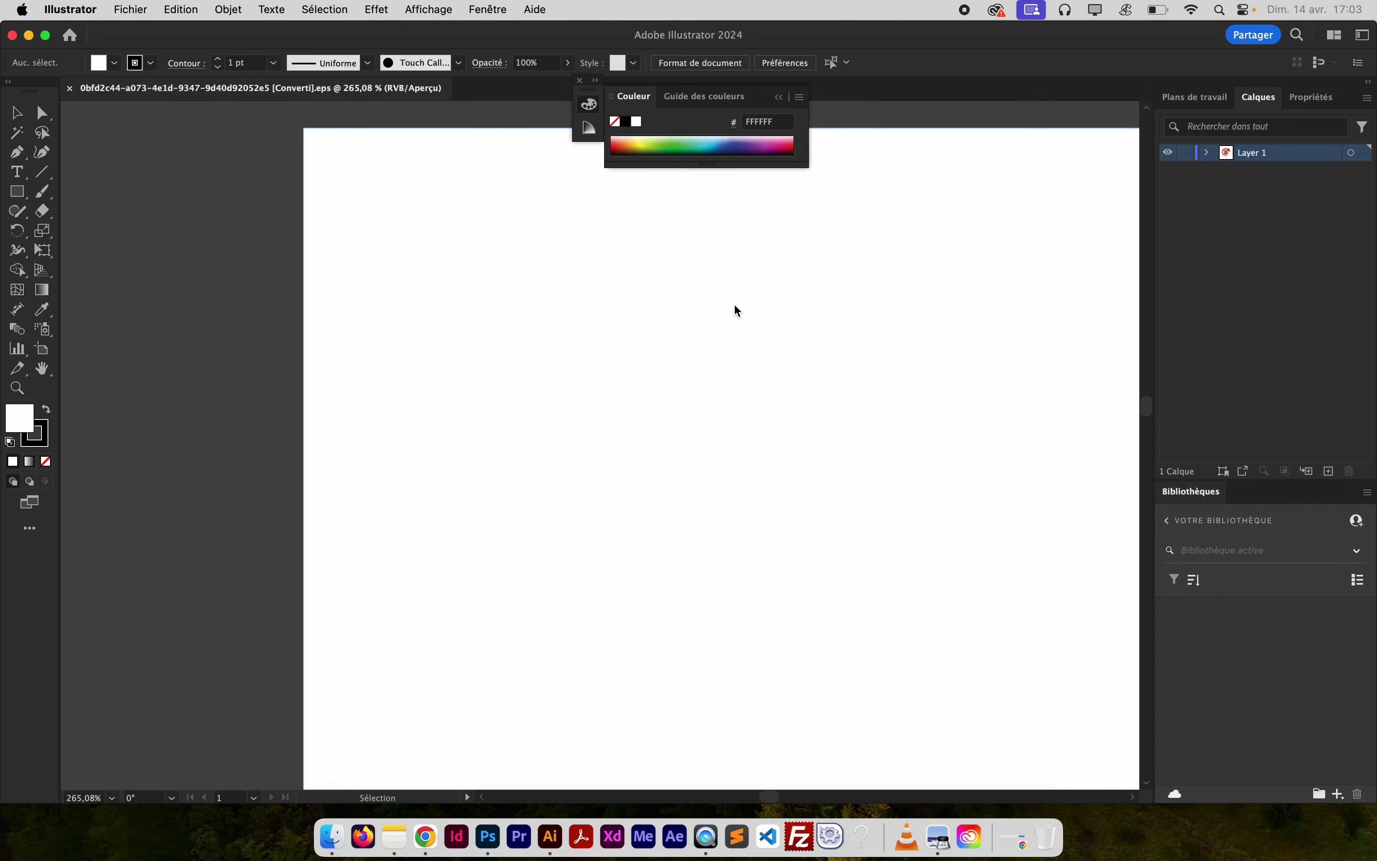
Fit the whole 24hr graphic artboard in the window and clear the selection
key("super+minus")
key("super+minus")
key("super+minus")
key("super+minus")
key("super+minus")
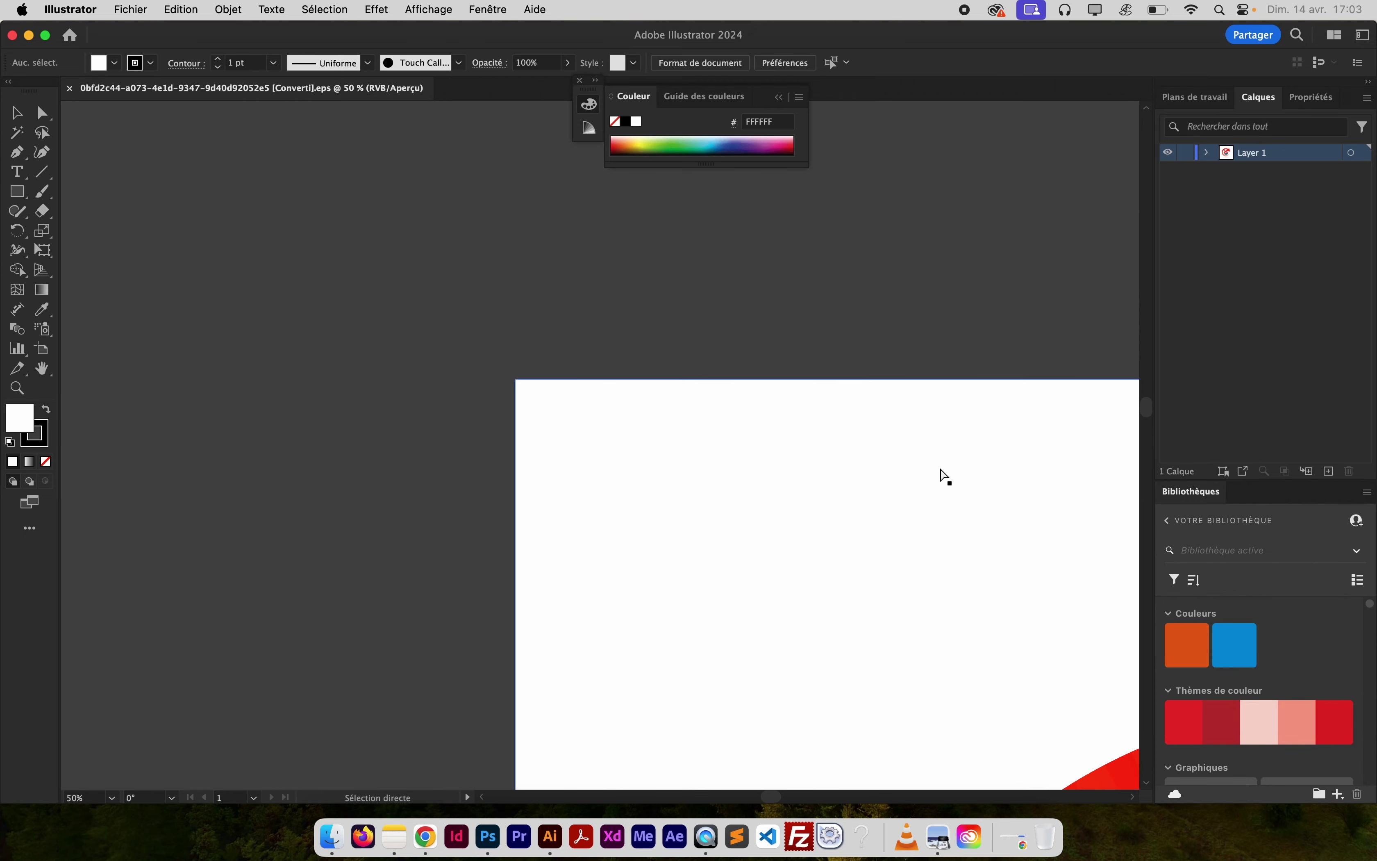
key("super+minus")
key("super+minus")
left_click_drag(937, 571, 532, 282)
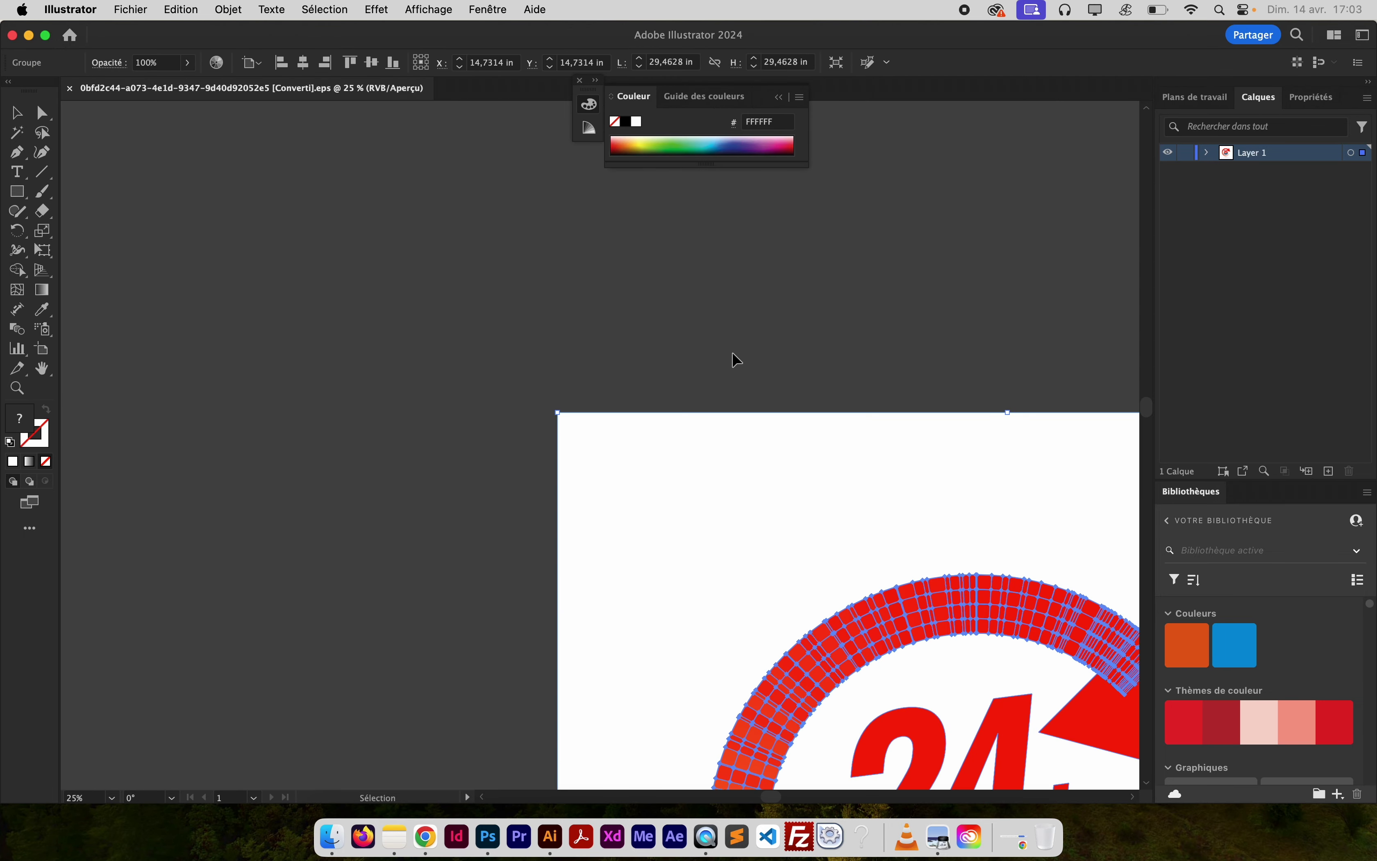
key("super+0")
left_click(824, 384)
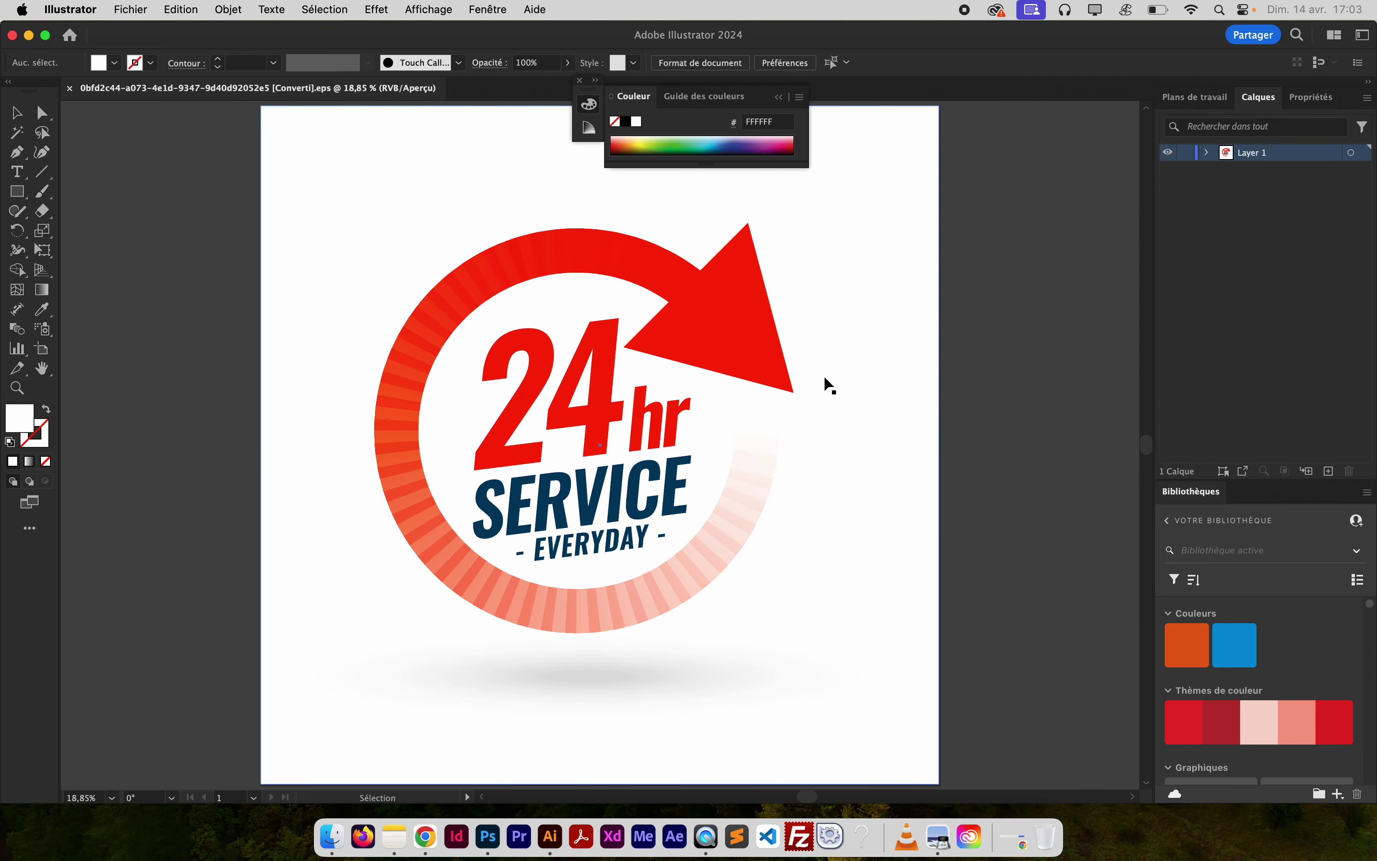
Isolate the nested group holding the "SERVICE" letters and select its letter C
double_click(604, 389)
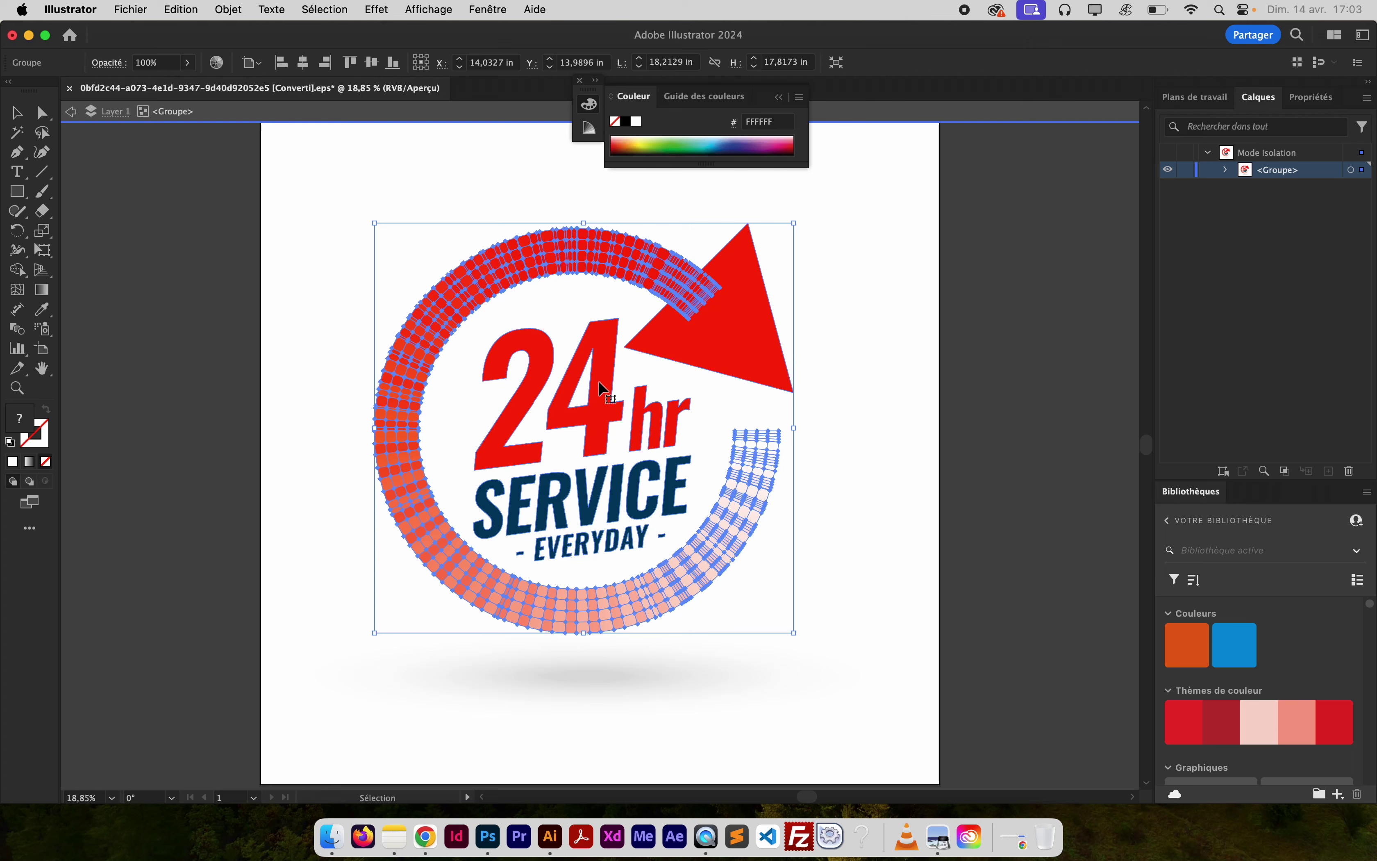
left_click(620, 389)
left_click(635, 393)
double_click(597, 398)
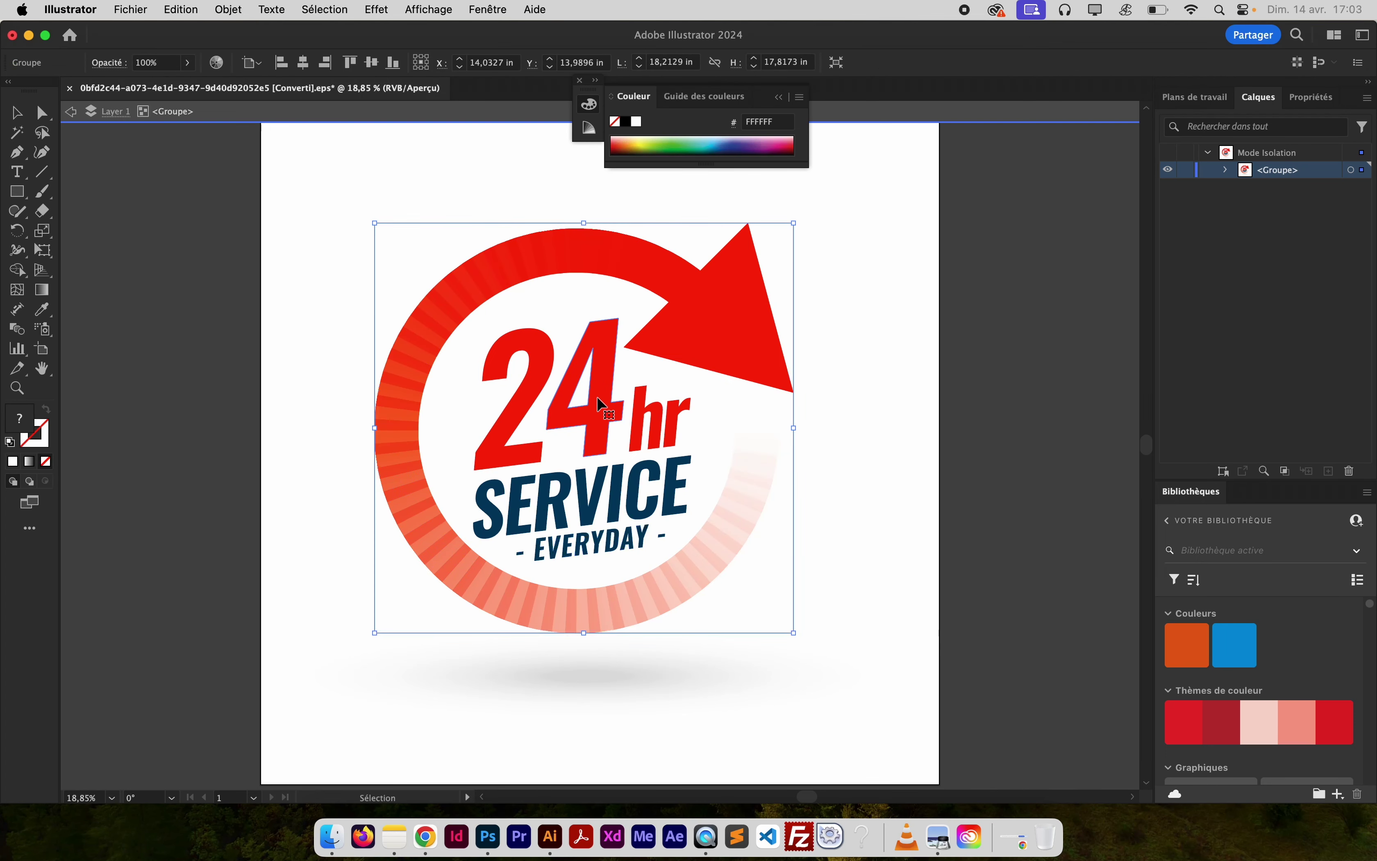
double_click(617, 499)
left_click(615, 499)
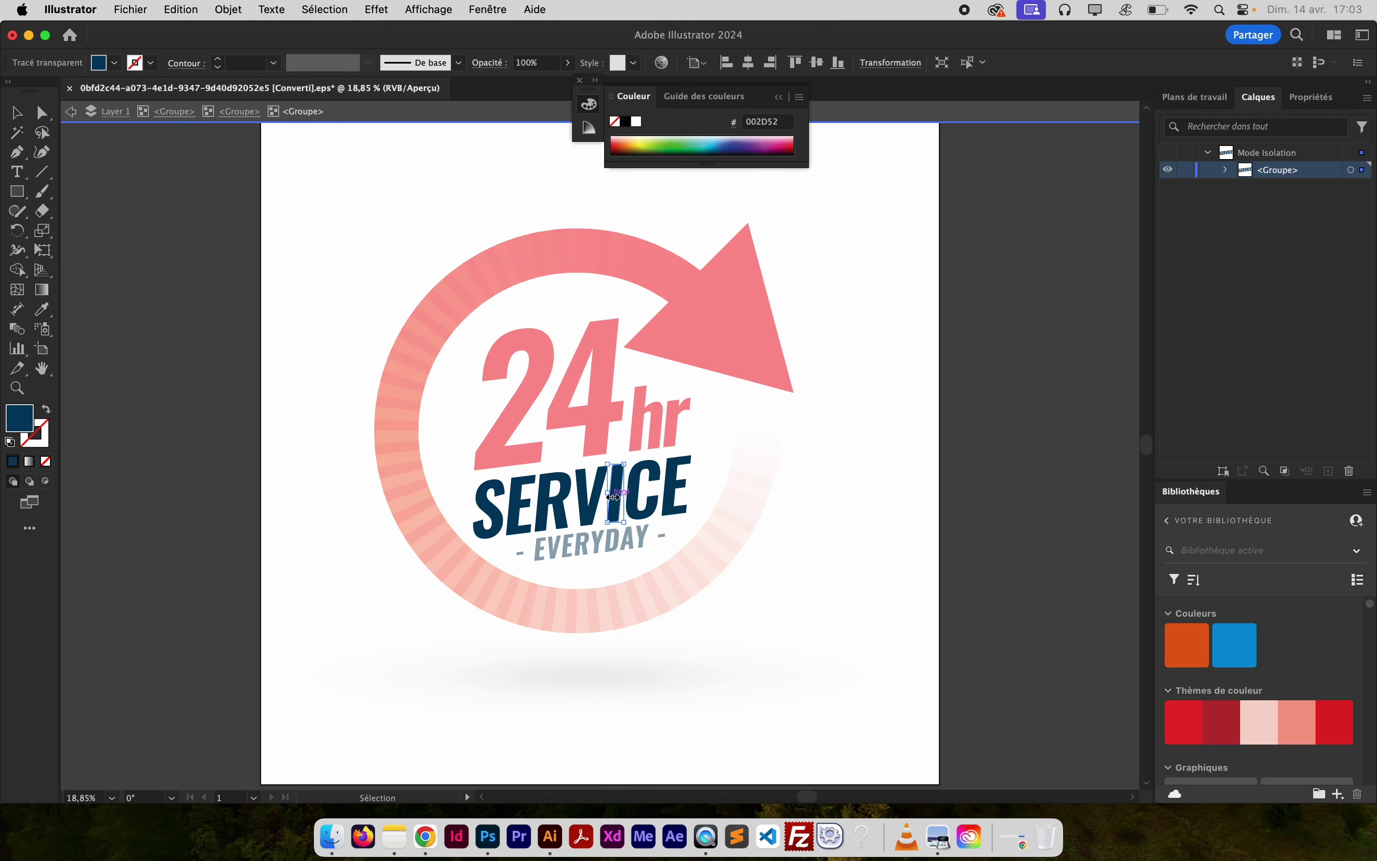
left_click(646, 502)
Leave the "SERVICE" letters group, isolate the circular-arrow group and select its red arrowhead
left_click(70, 112)
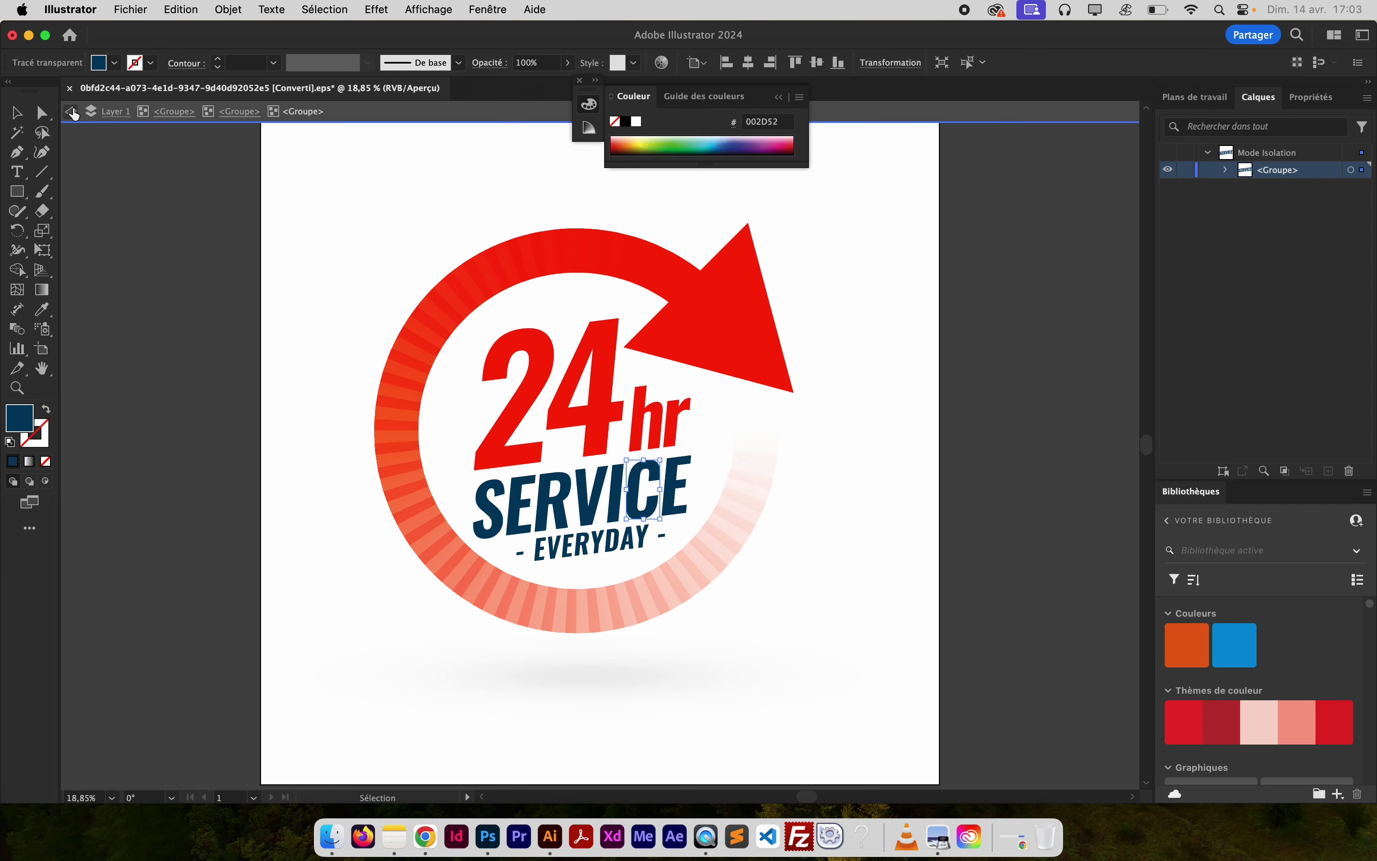
left_click(608, 272)
double_click(604, 272)
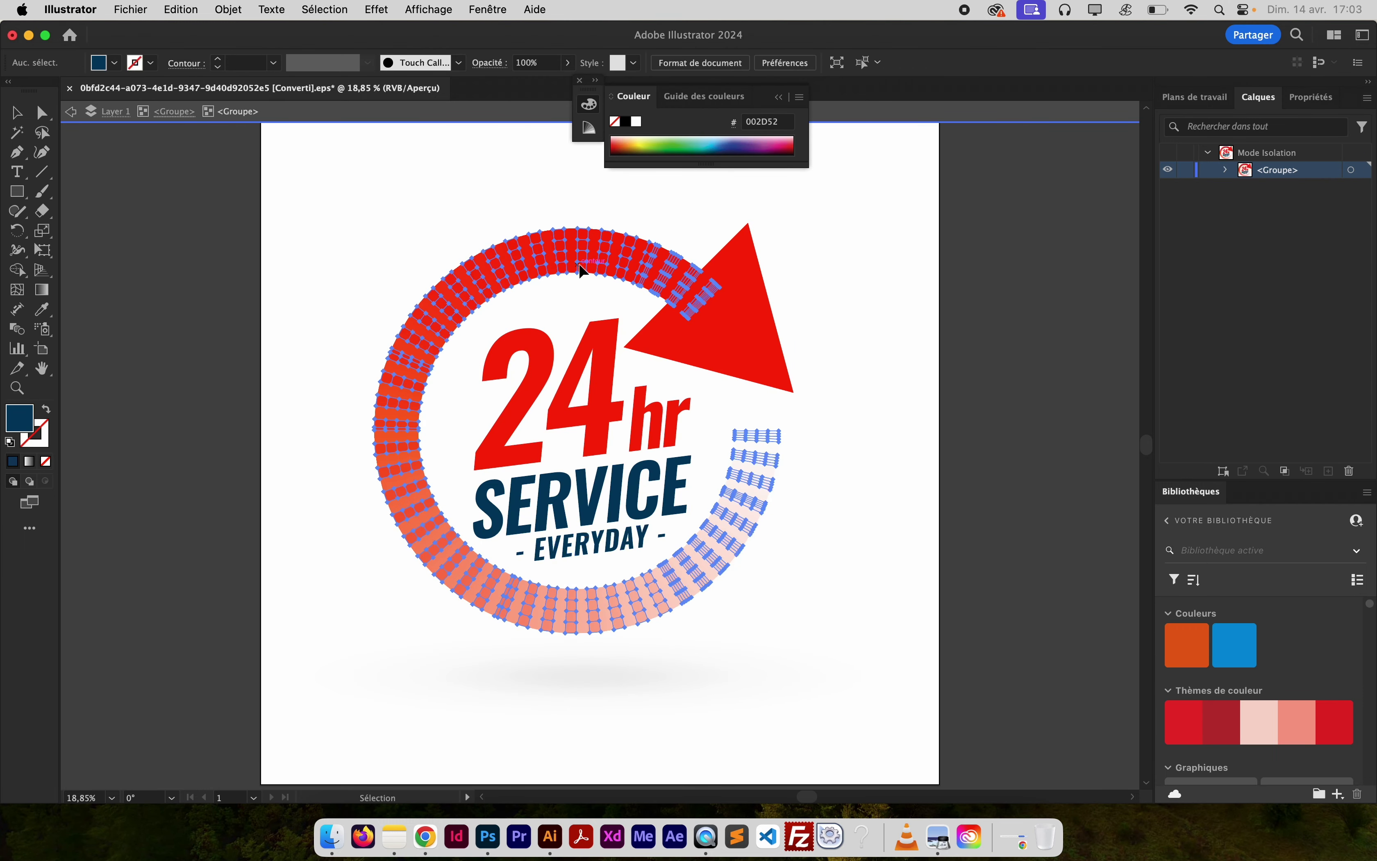
double_click(745, 336)
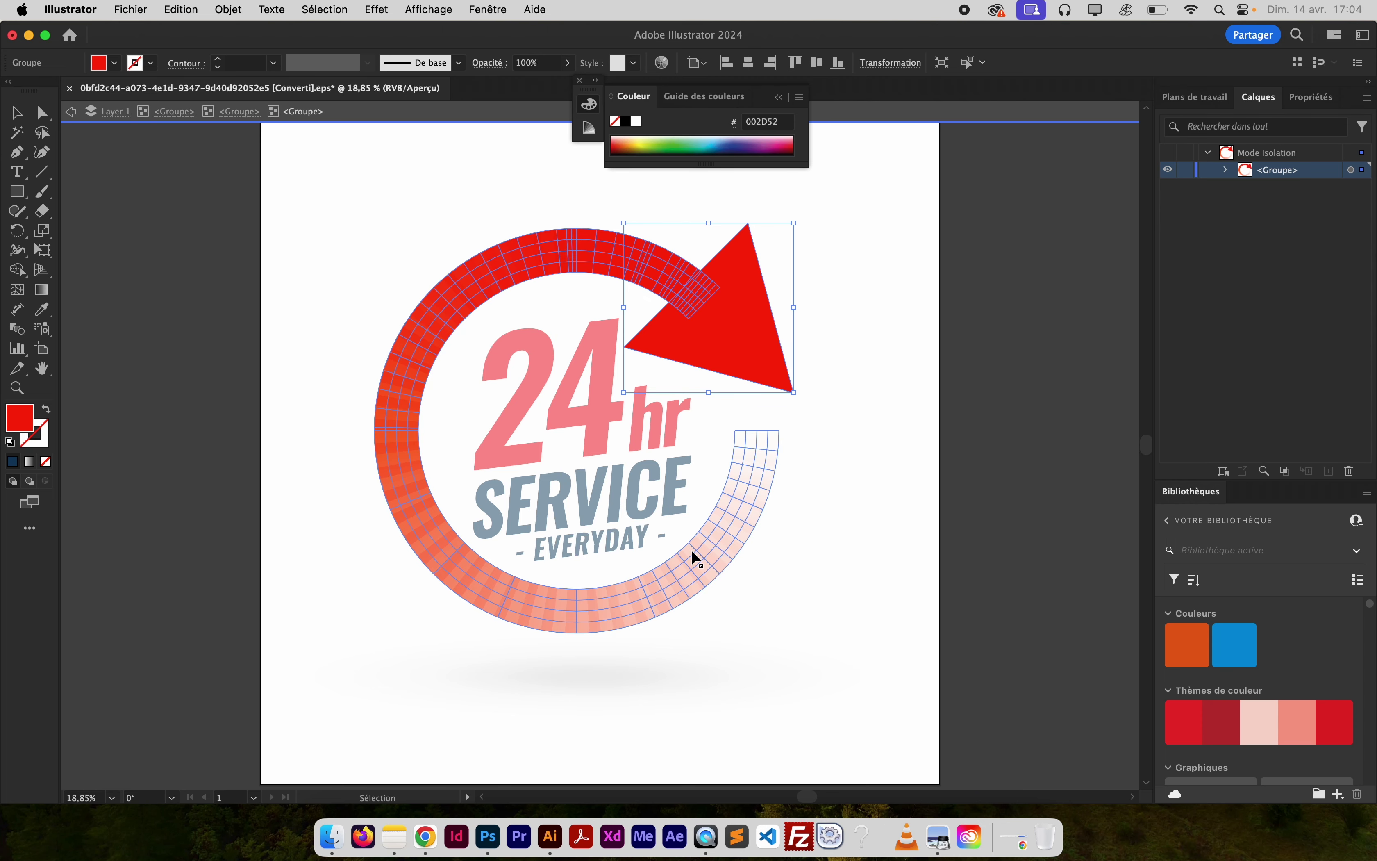
Switch to Photoshop, sample the Aube Immobilier logo's yellow as the foreground color and bring up its hex code
key("super+Tab")
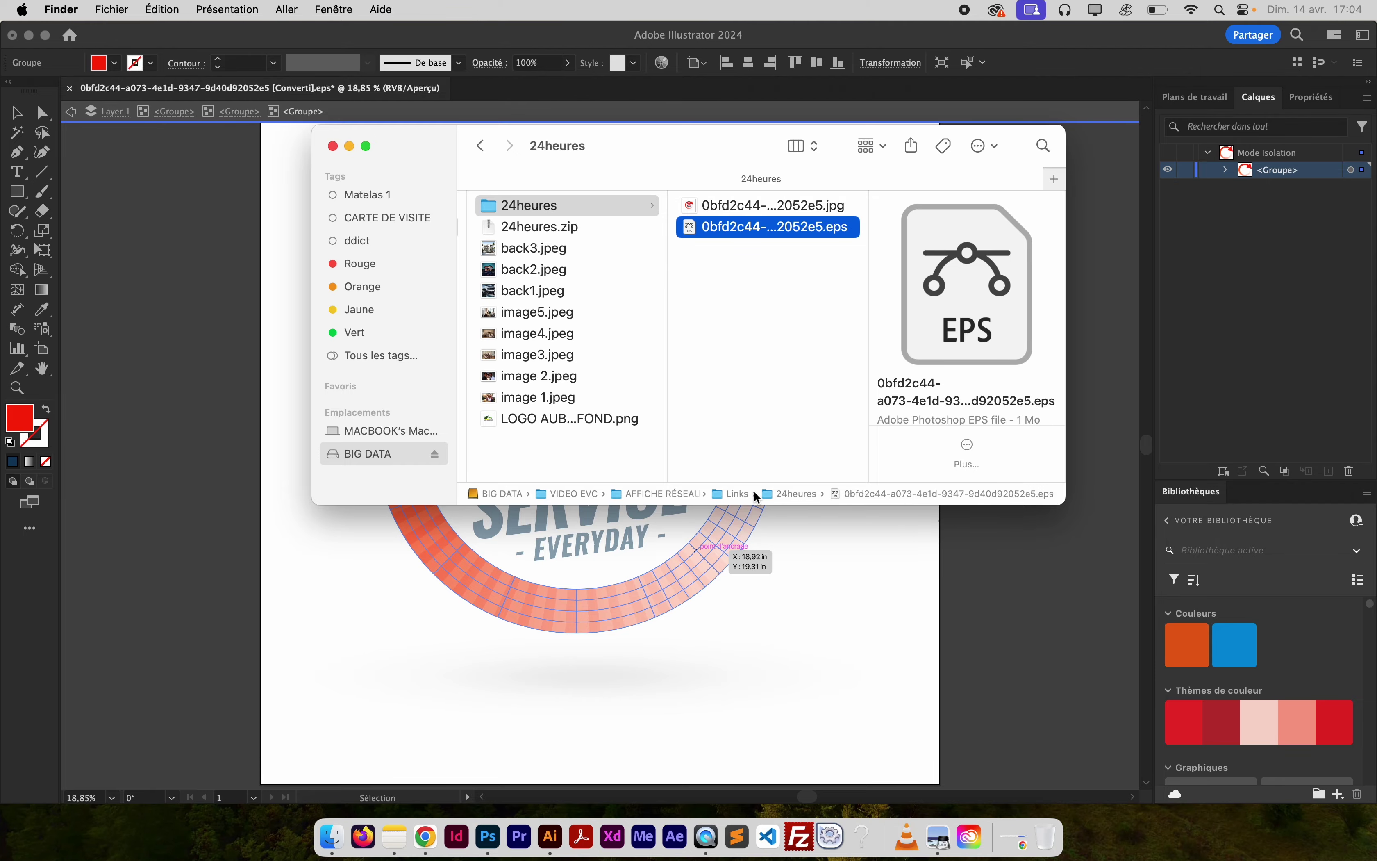
key("ctrl+Right")
key("super+Tab")
key("super+Tab")
key("super+Tab")
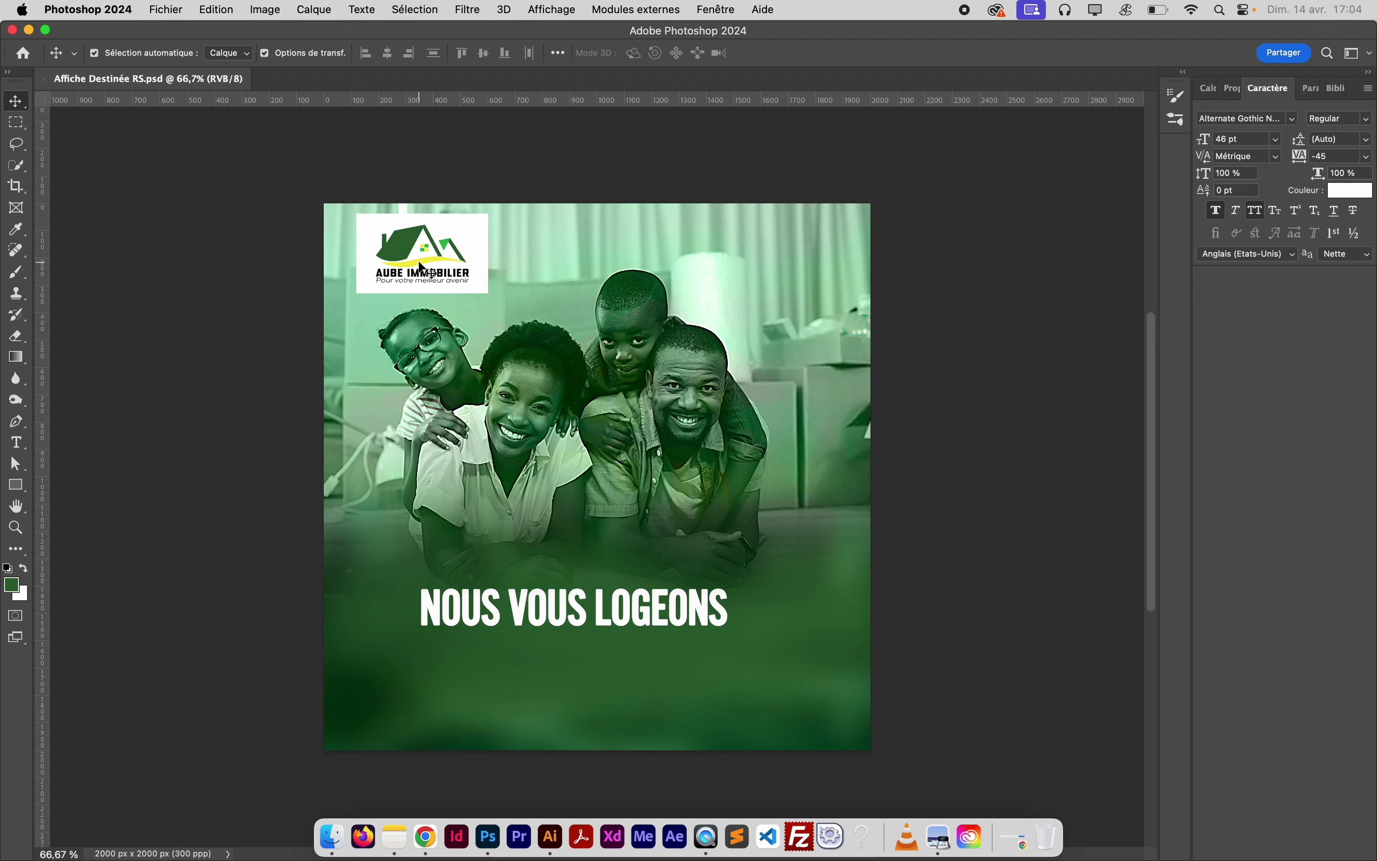
left_click(16, 228)
left_click(426, 260)
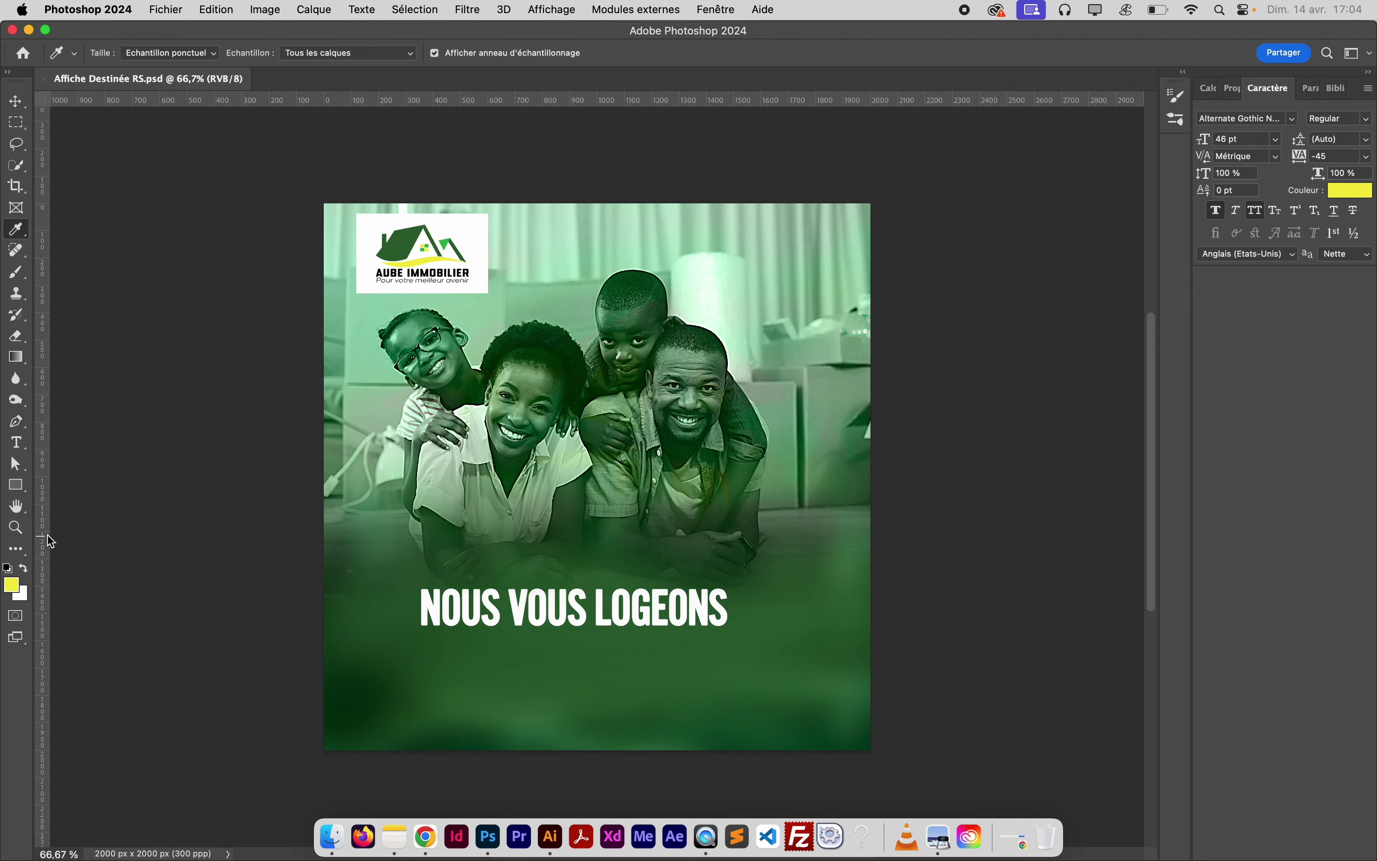
left_click(11, 587)
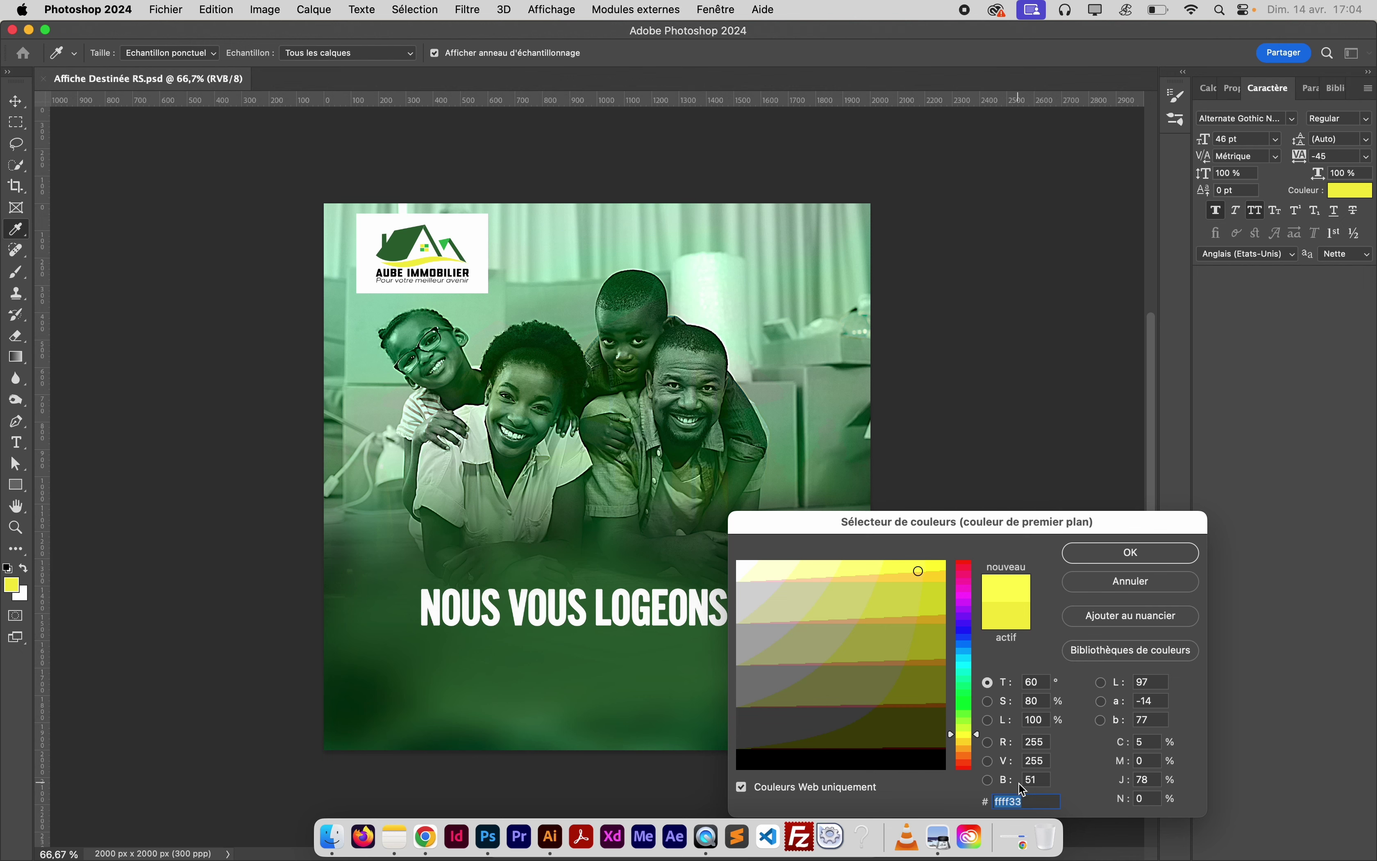
left_click(997, 802)
Switch back to Illustrator and try filling the selected arrowhead with FFFF33
key("super+Tab")
key("super+Tab")
key("super+Tab")
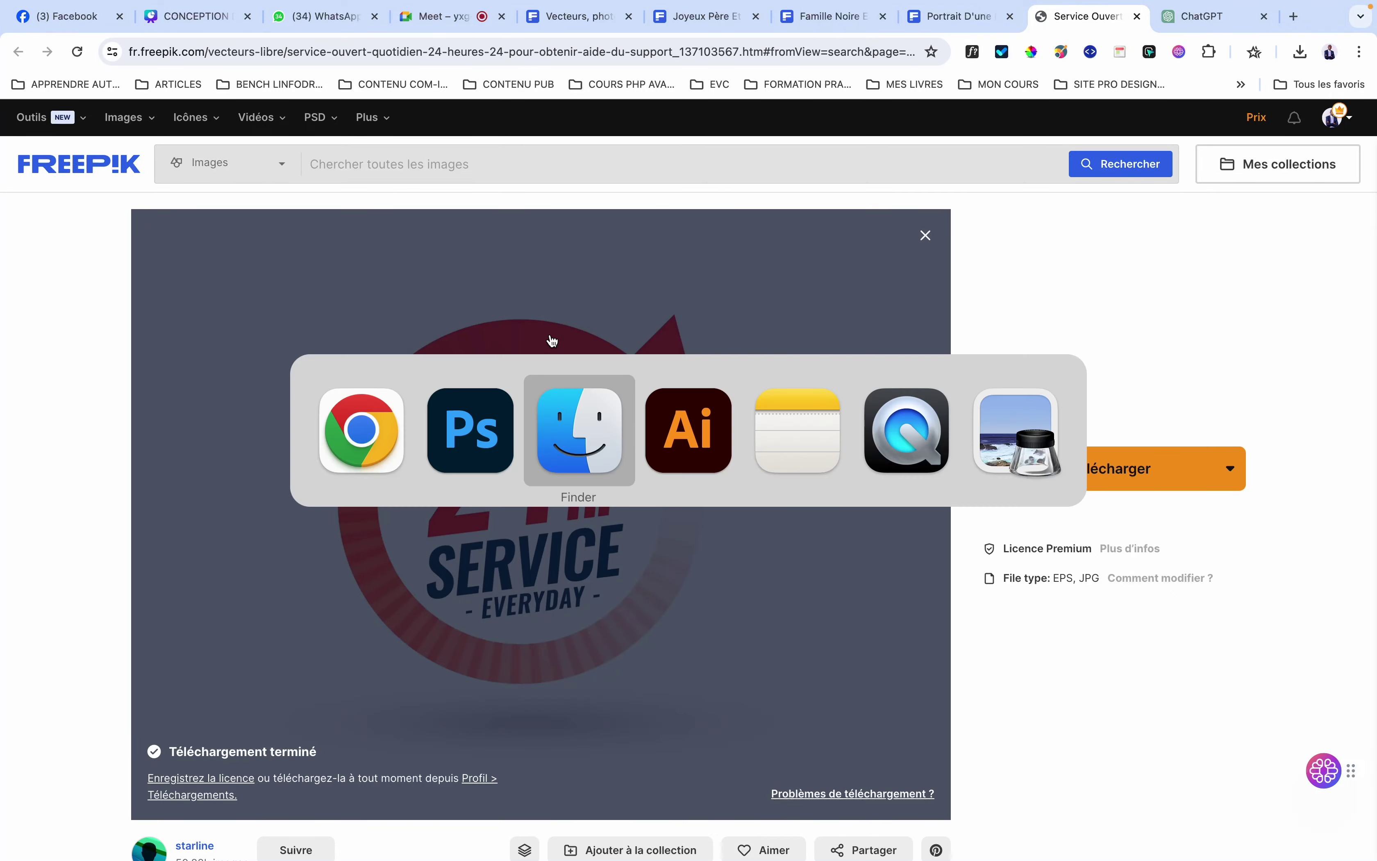
key("super+Tab")
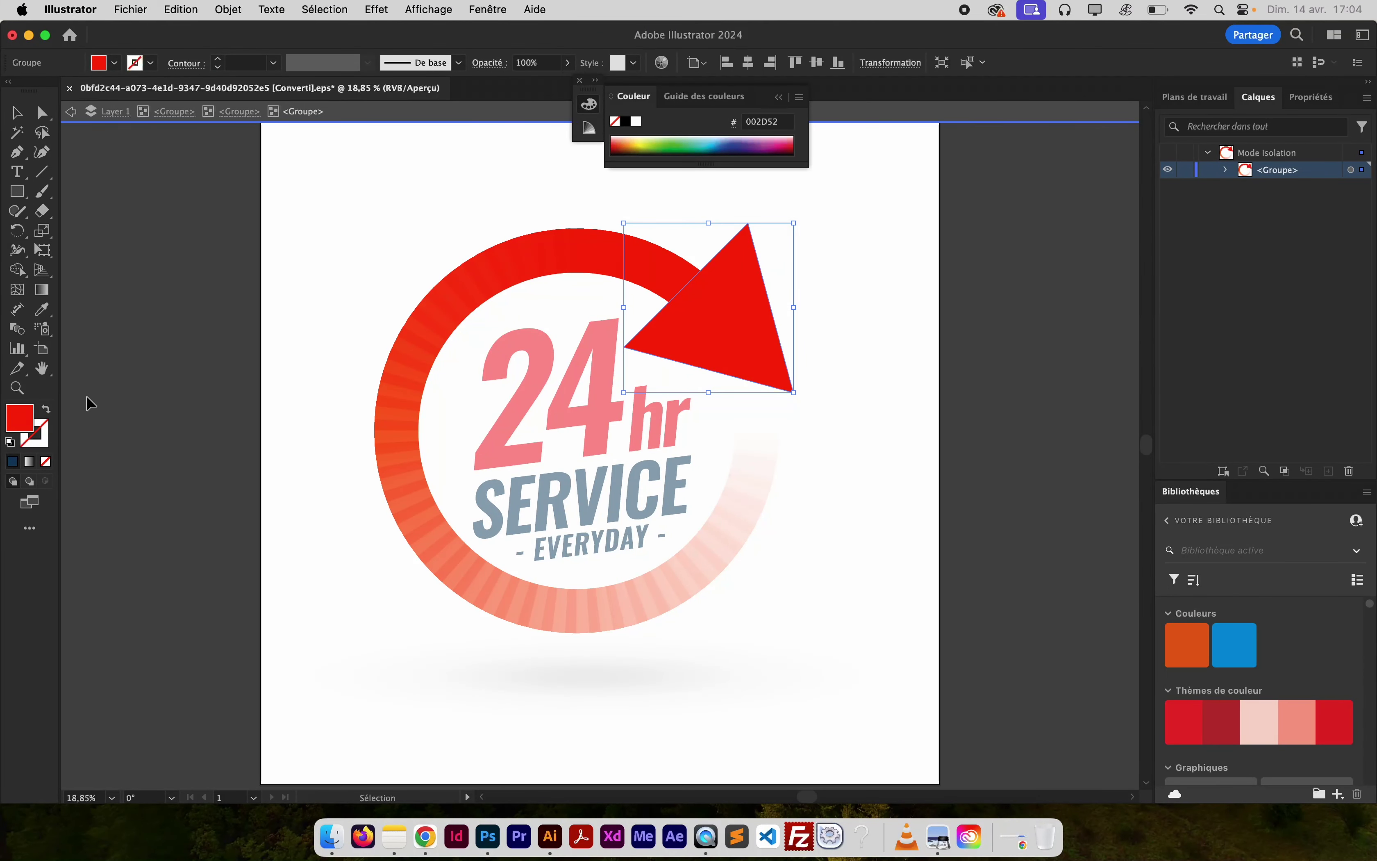
double_click(20, 418)
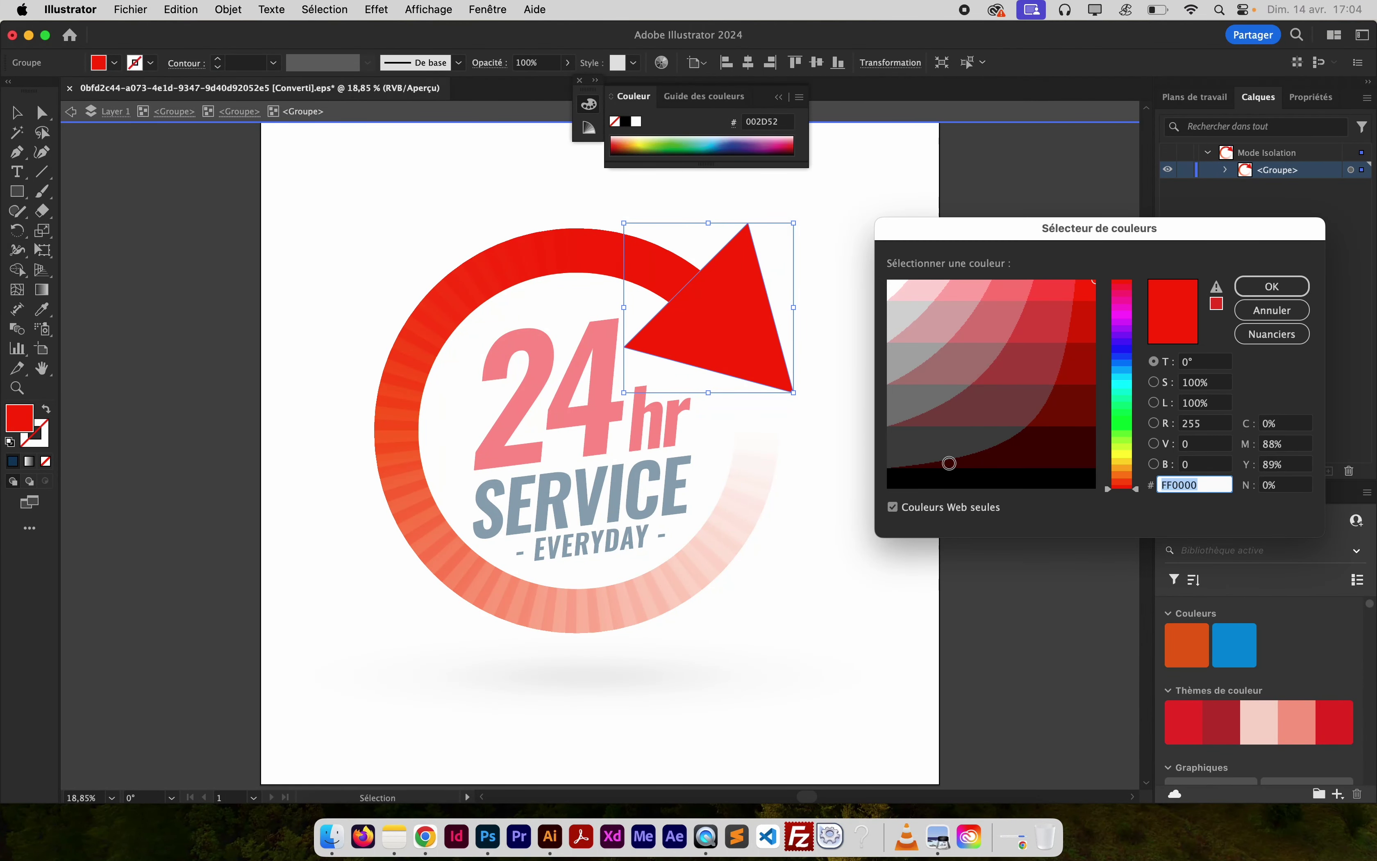
type("FFFF33")
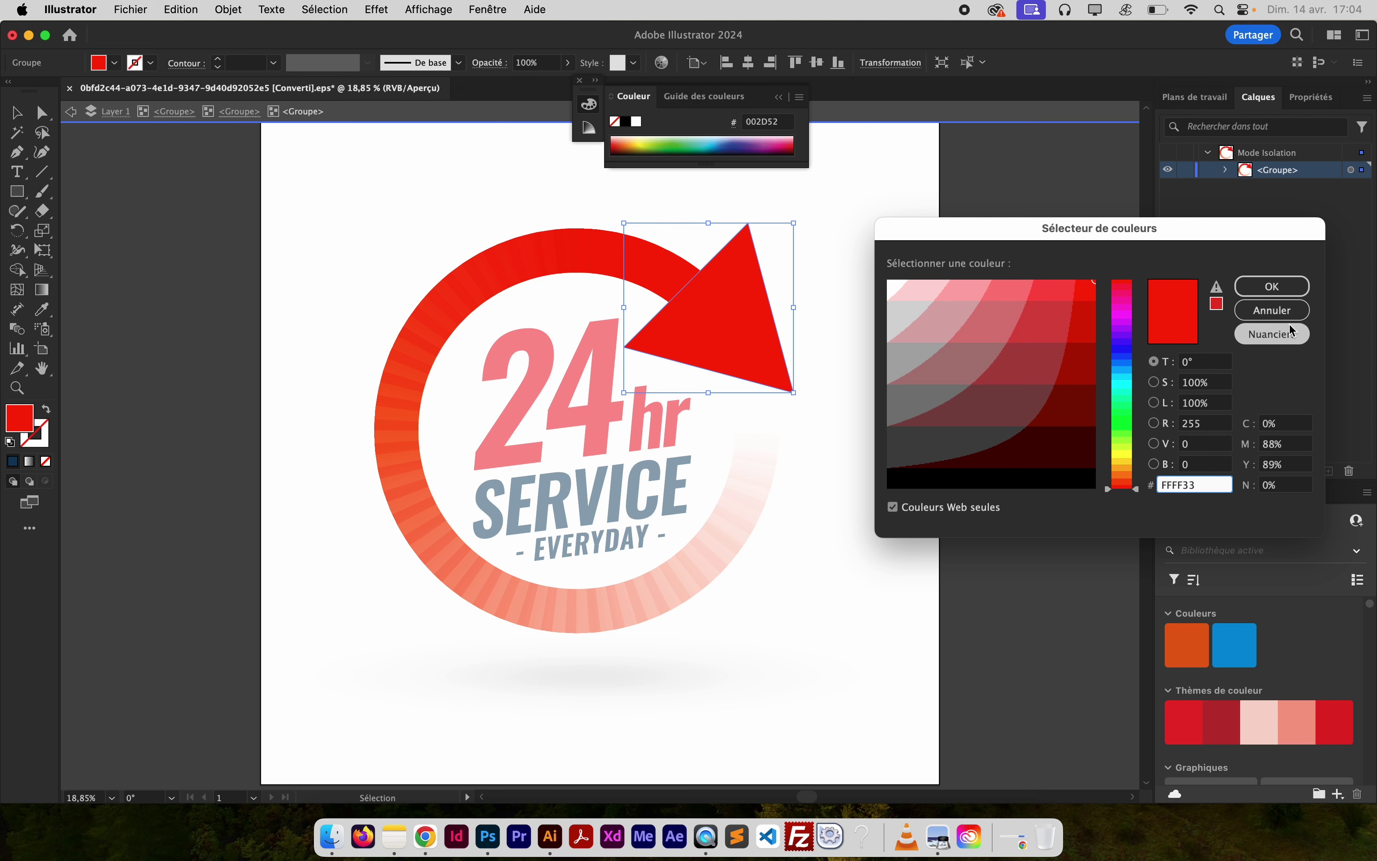
left_click(1272, 286)
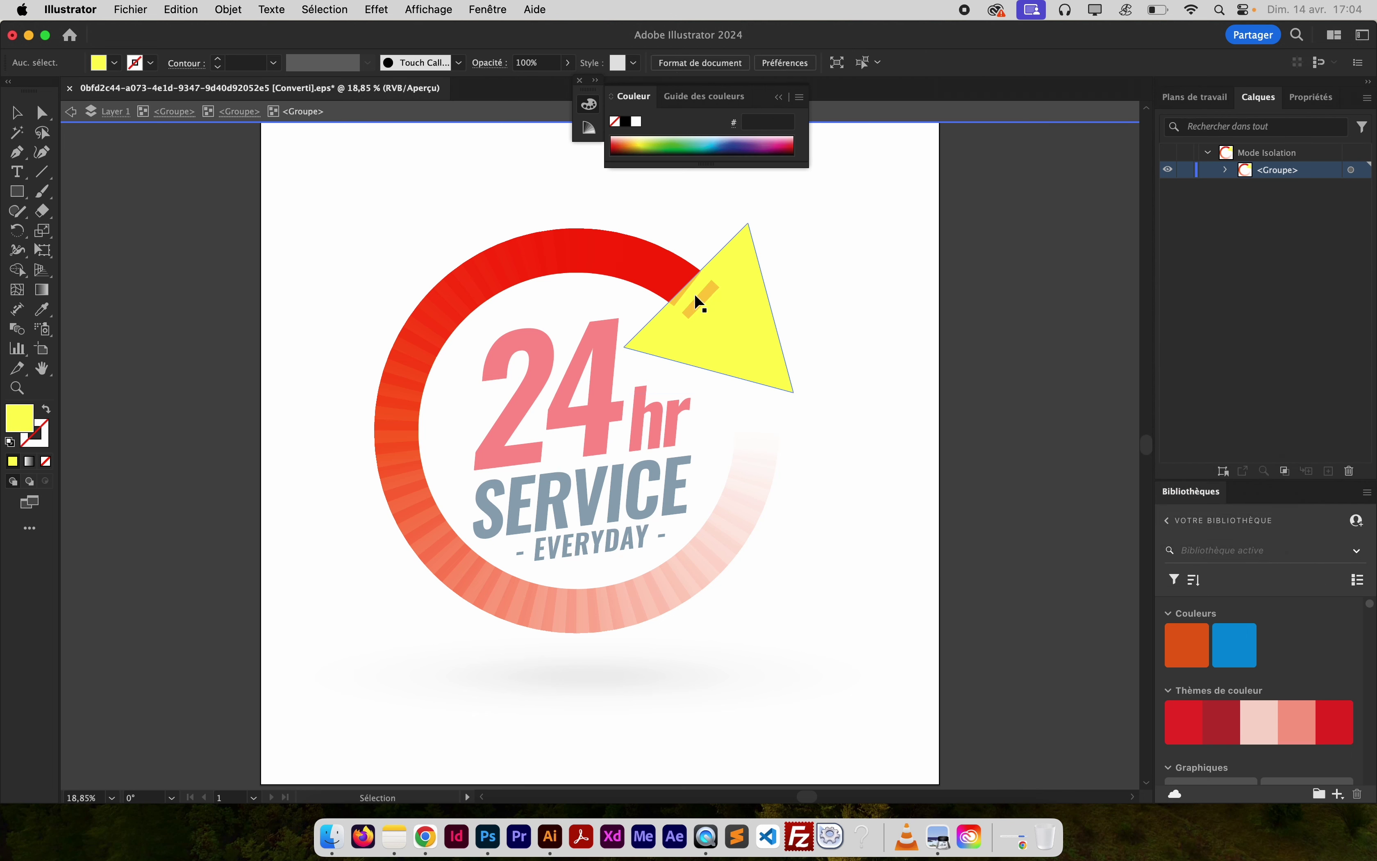
Try isolating the ring's gradient mesh inside the circular arrow and hiding it
left_click(636, 266)
double_click(626, 264)
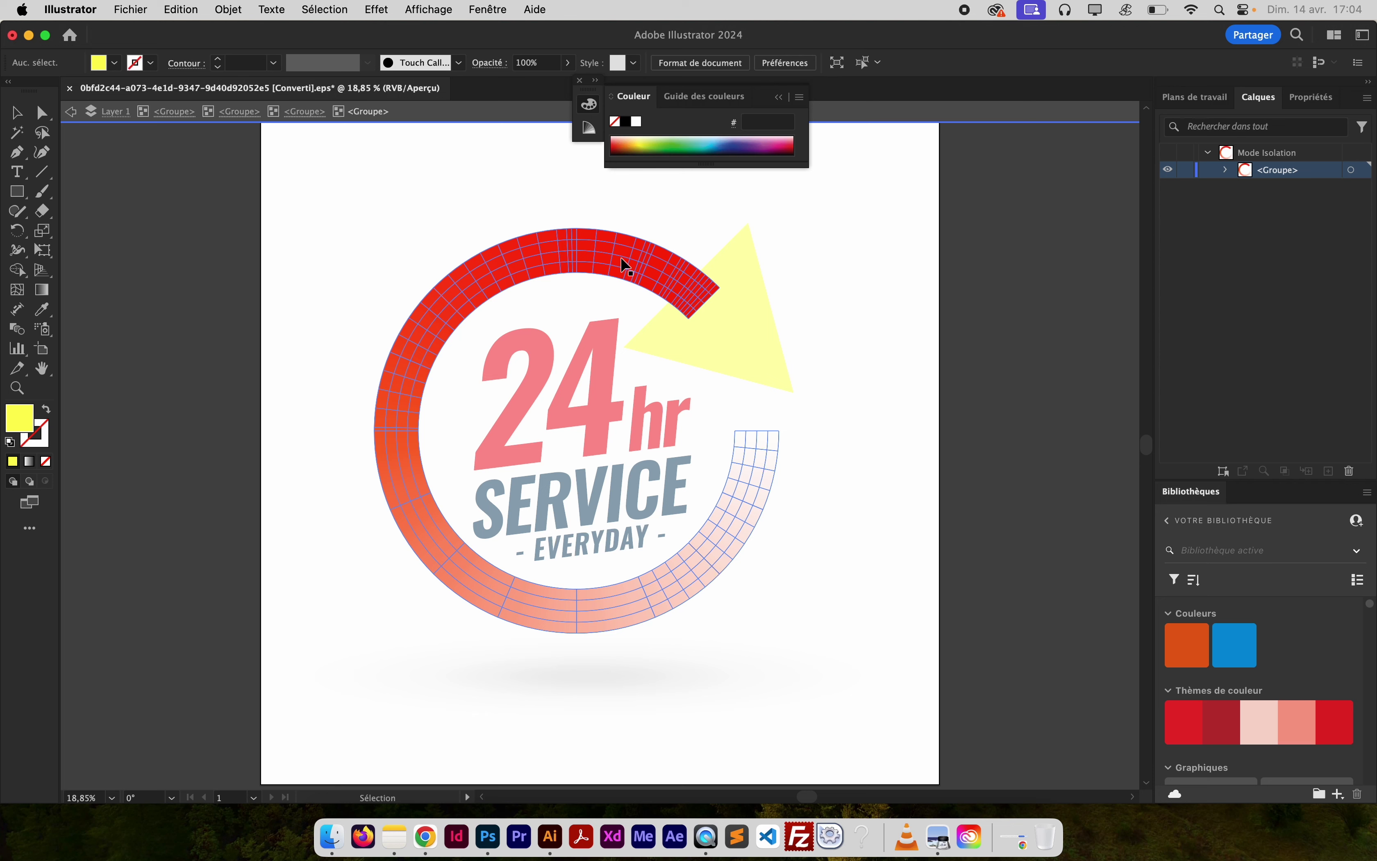
double_click(571, 255)
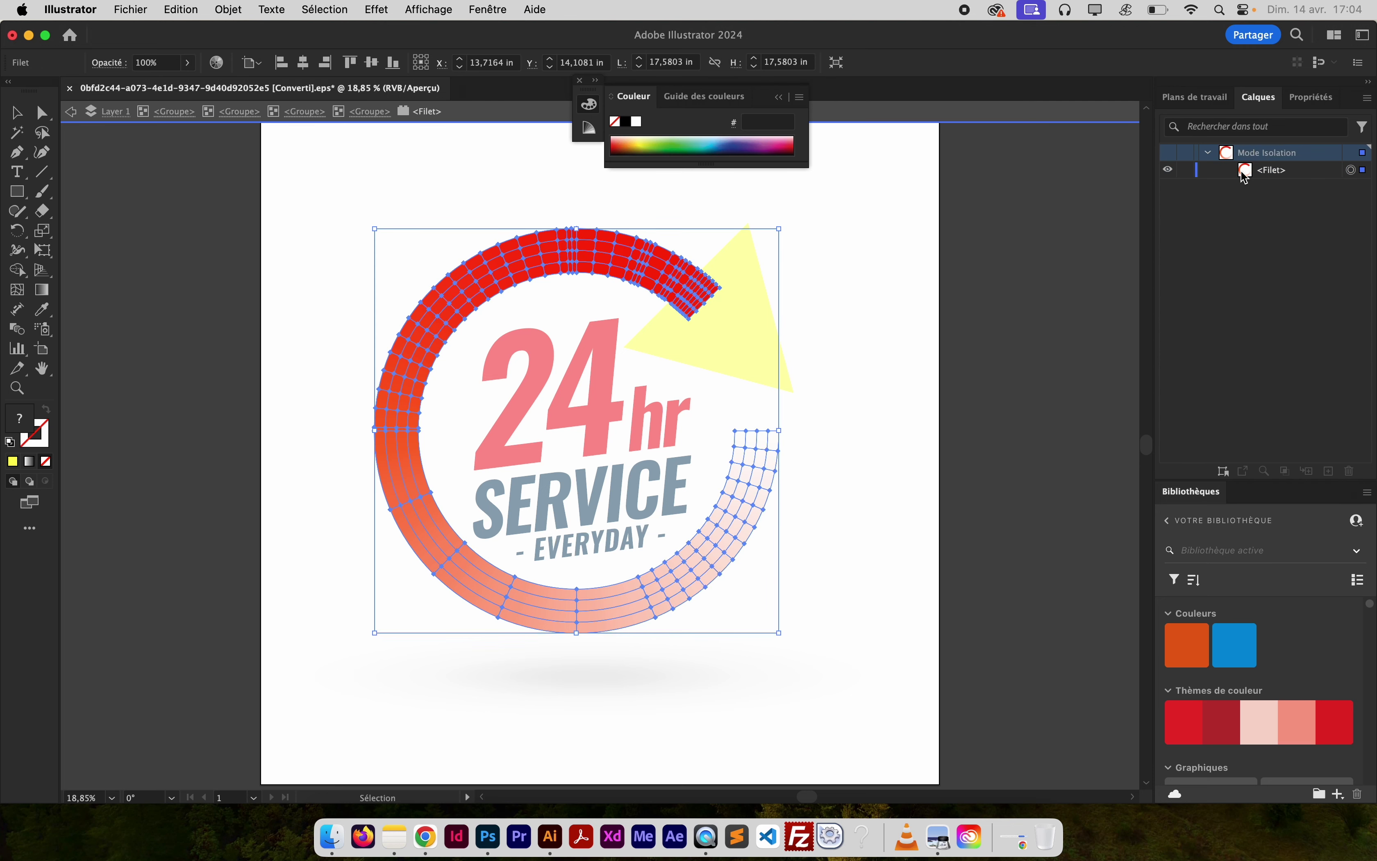
left_click(1171, 174)
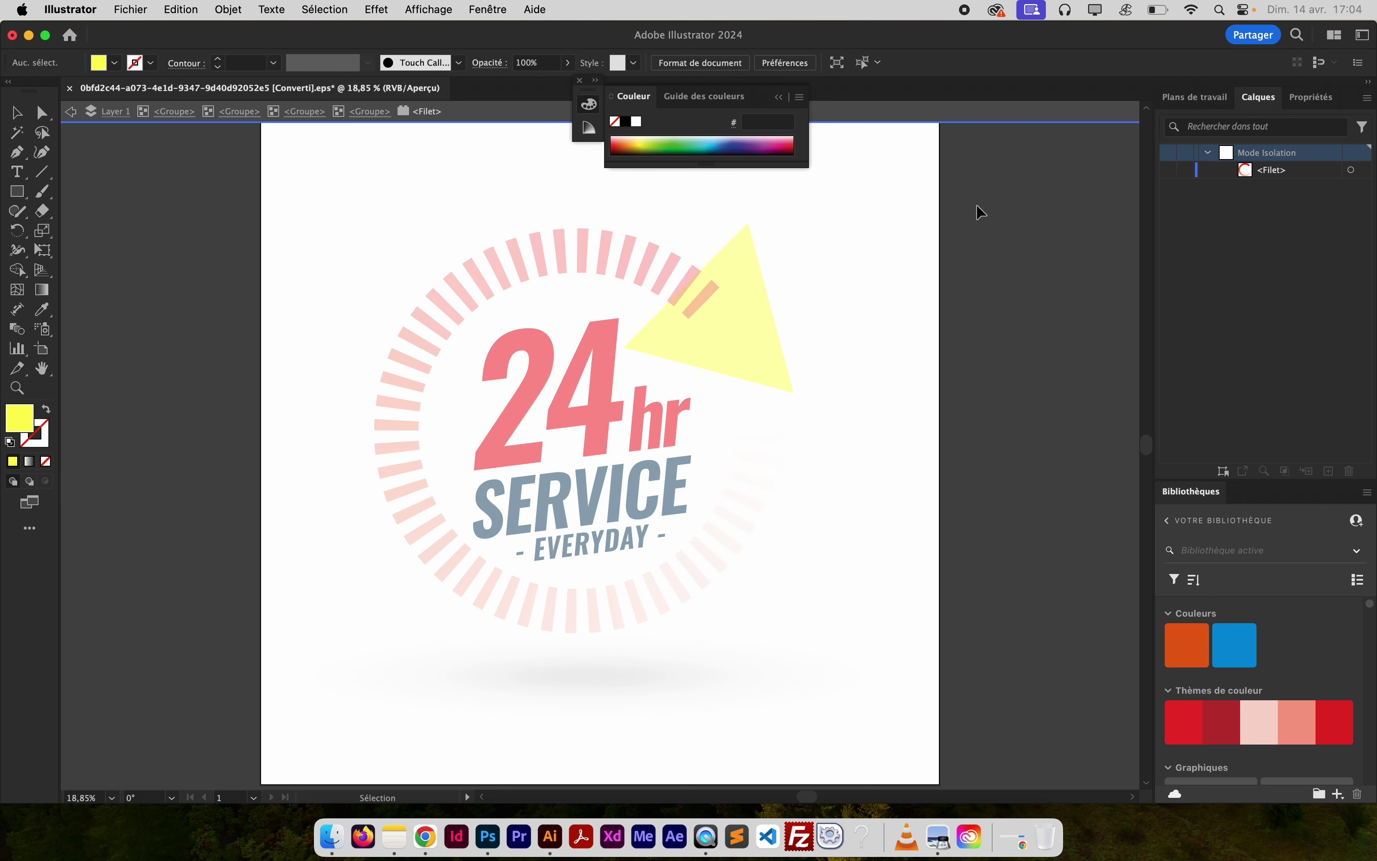
Leave isolation mode and expand Layer 1's nested groups down to the individual text and arrow groups
double_click(626, 269)
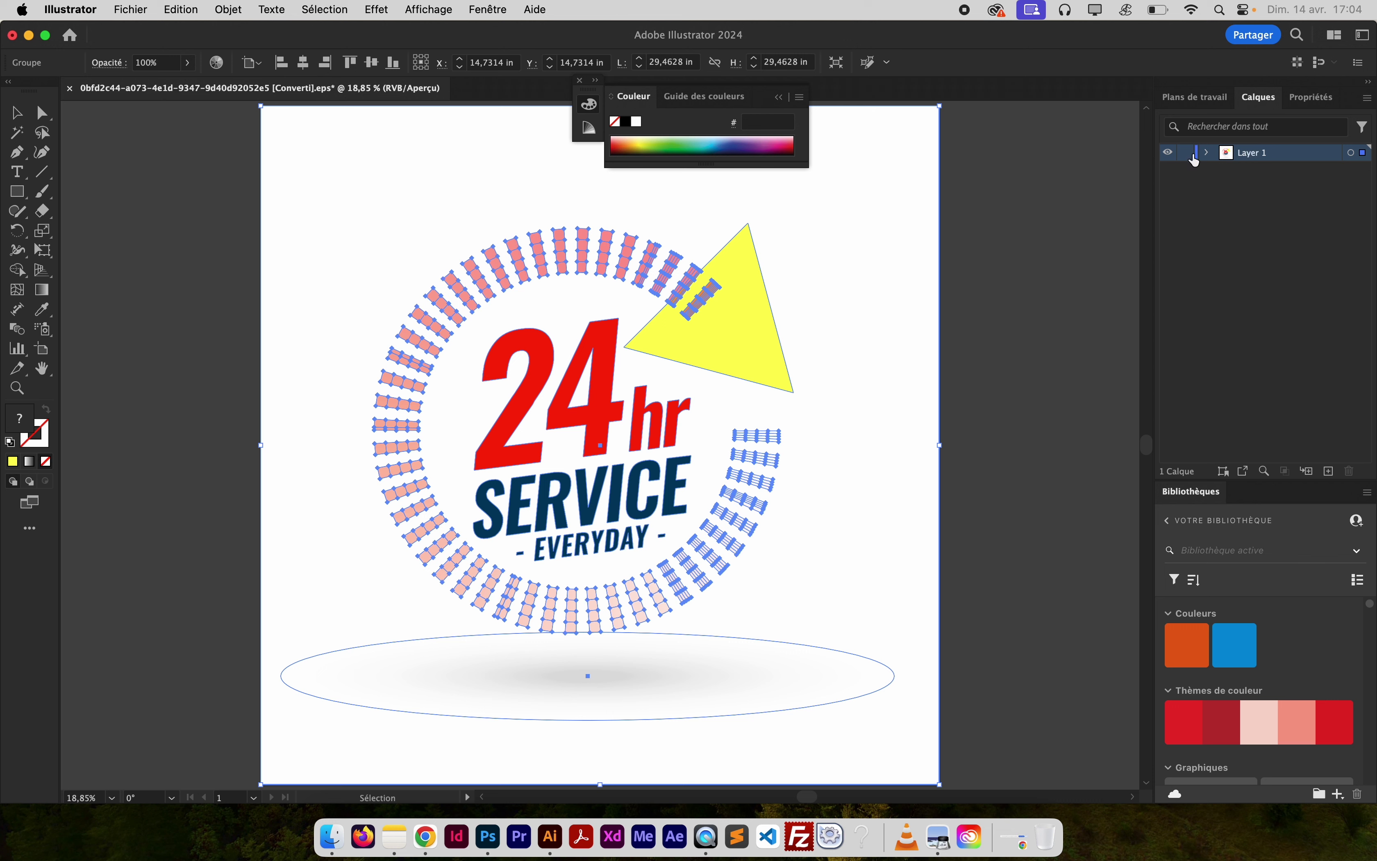
left_click(1208, 153)
left_click(1227, 170)
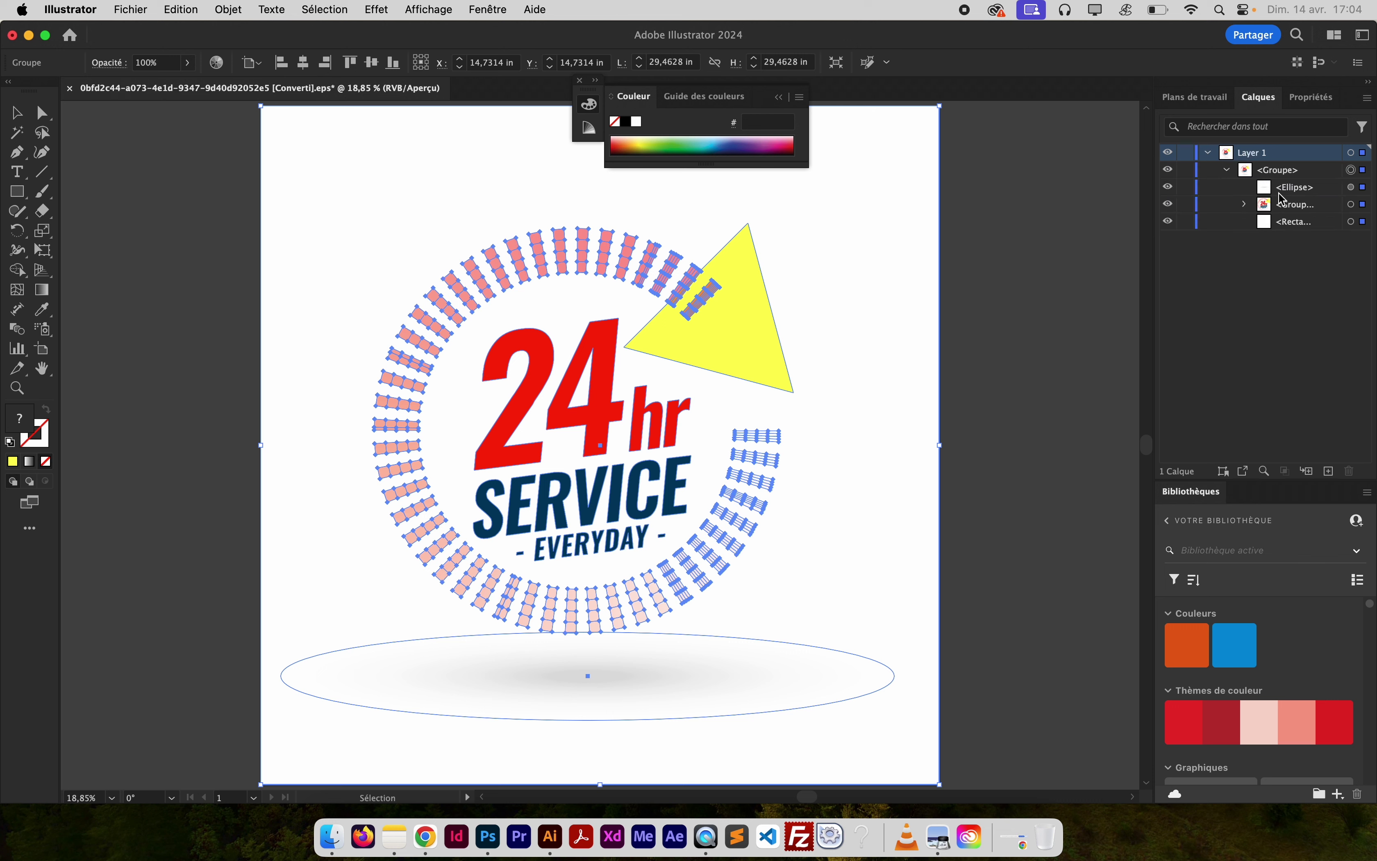
left_click(1244, 204)
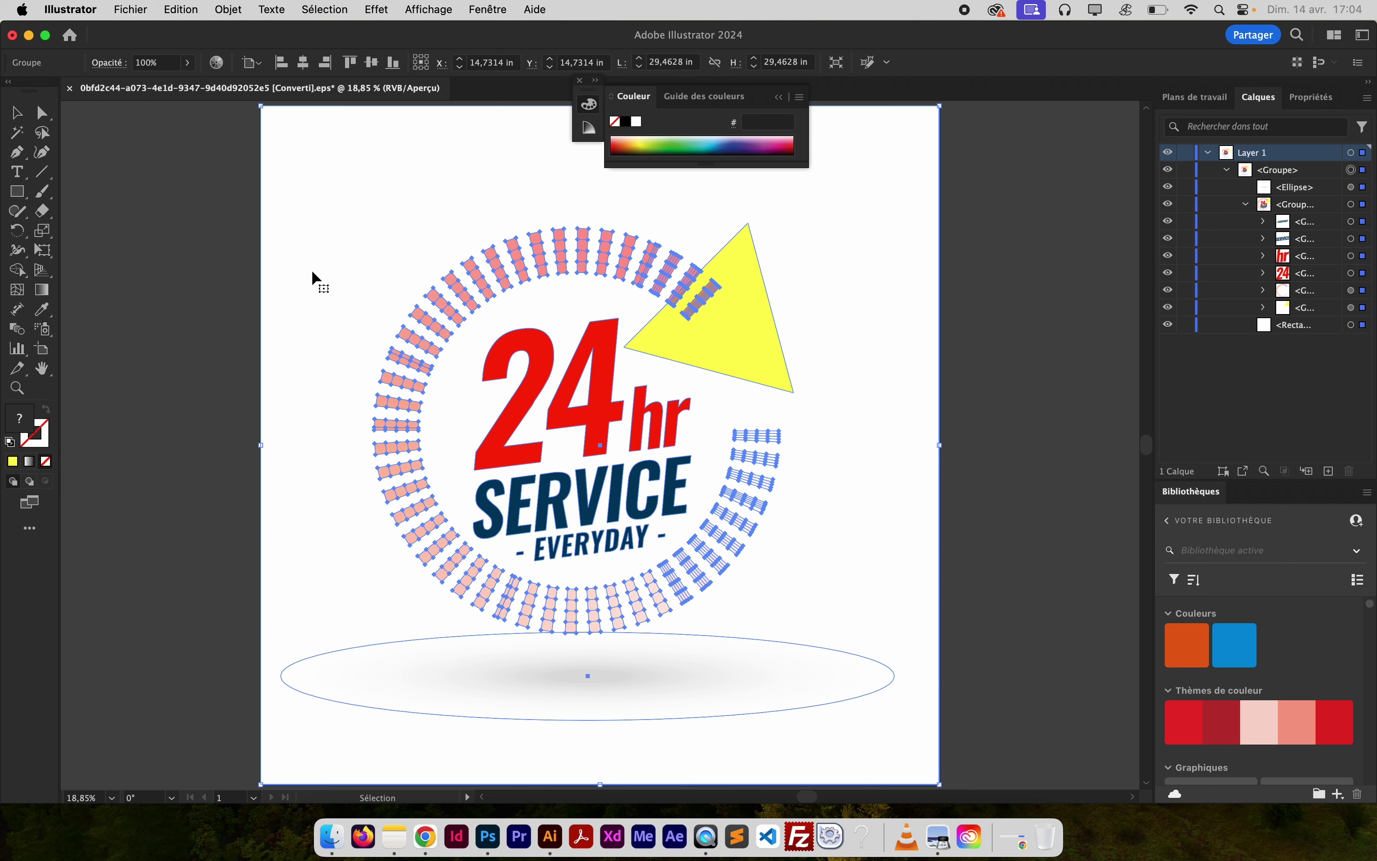
double_click(259, 188)
left_click(72, 113)
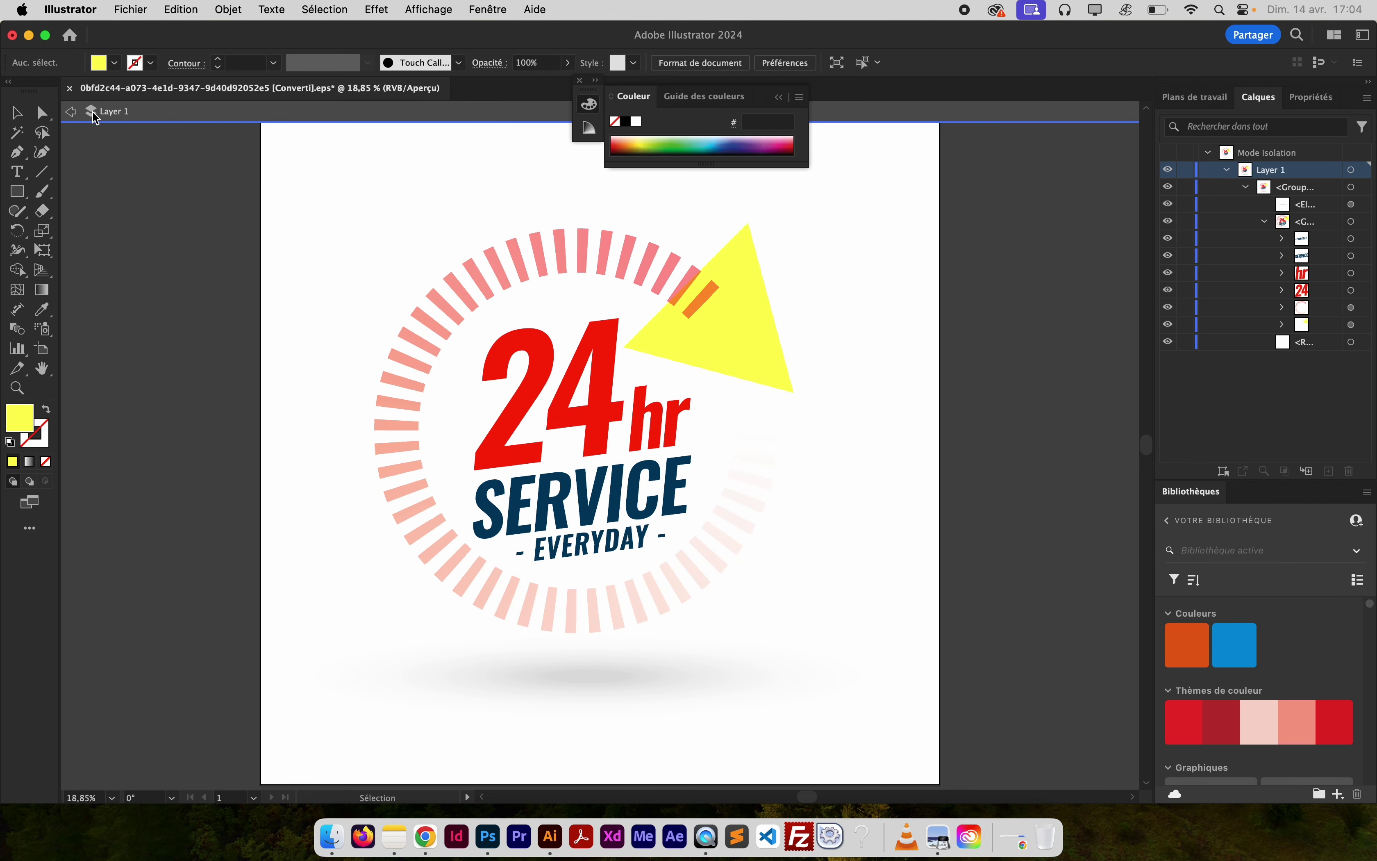
Undo the hiding of the ring mesh and the yellow fill on the arrowhead
left_click(72, 113)
key("super+z")
key("super+z")
key("super+z")
key("super+z")
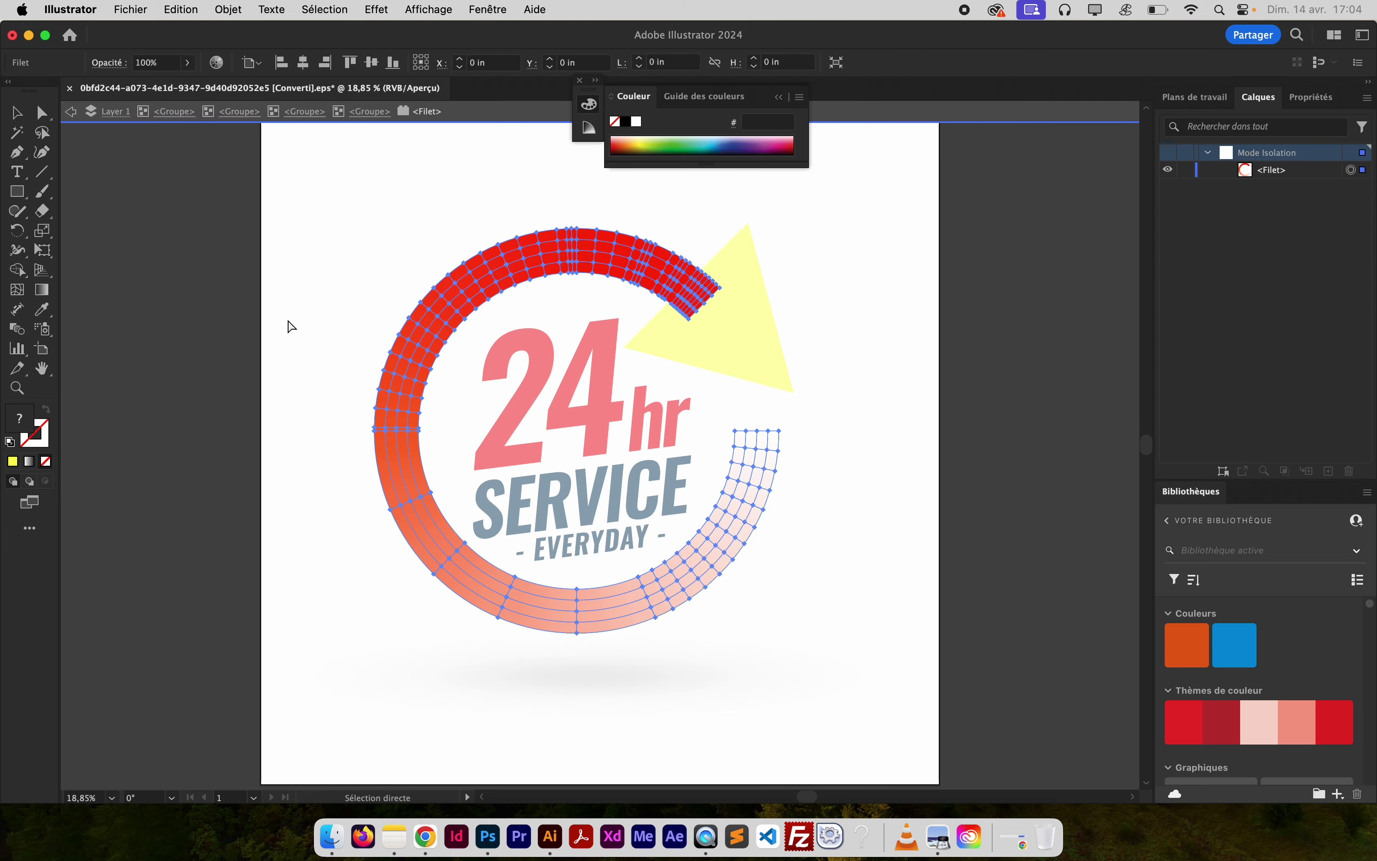
left_click(832, 516)
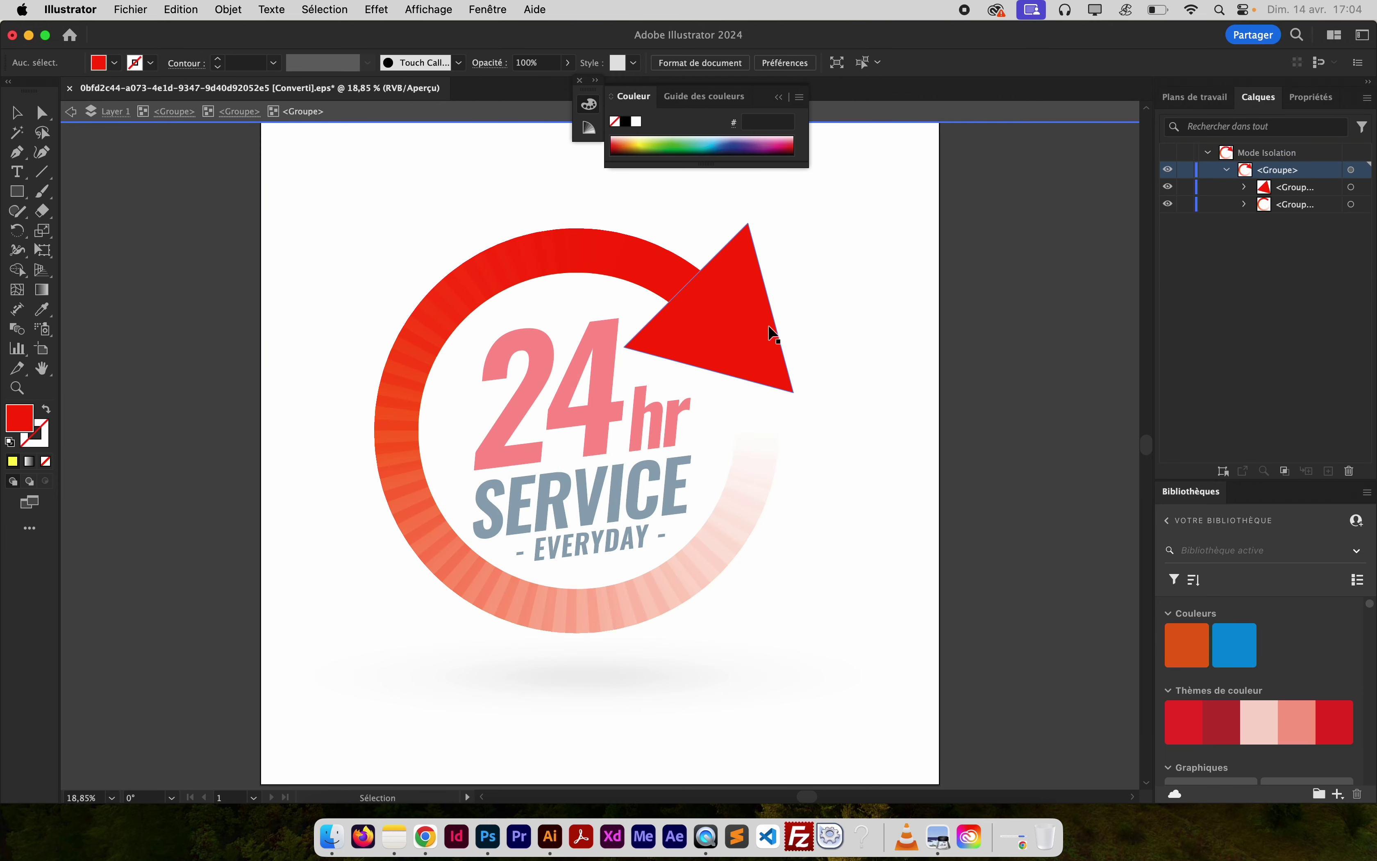
Select the arrowhead, collapse the isolated arrow group in the layer list and select the whole group
left_click(718, 303)
left_click(467, 237)
left_click(586, 241)
left_click(735, 295)
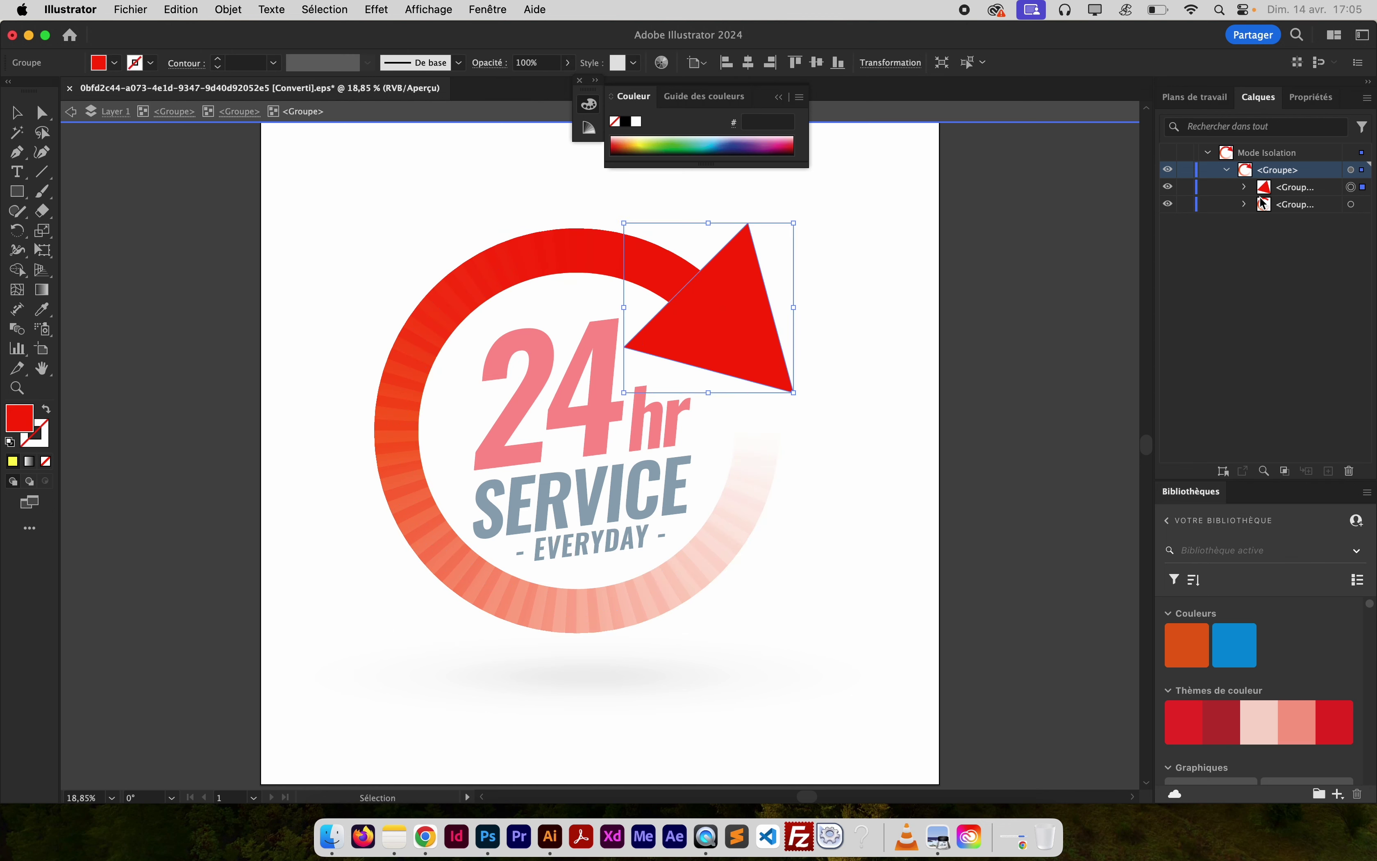
left_click(1229, 170)
left_click(1365, 172)
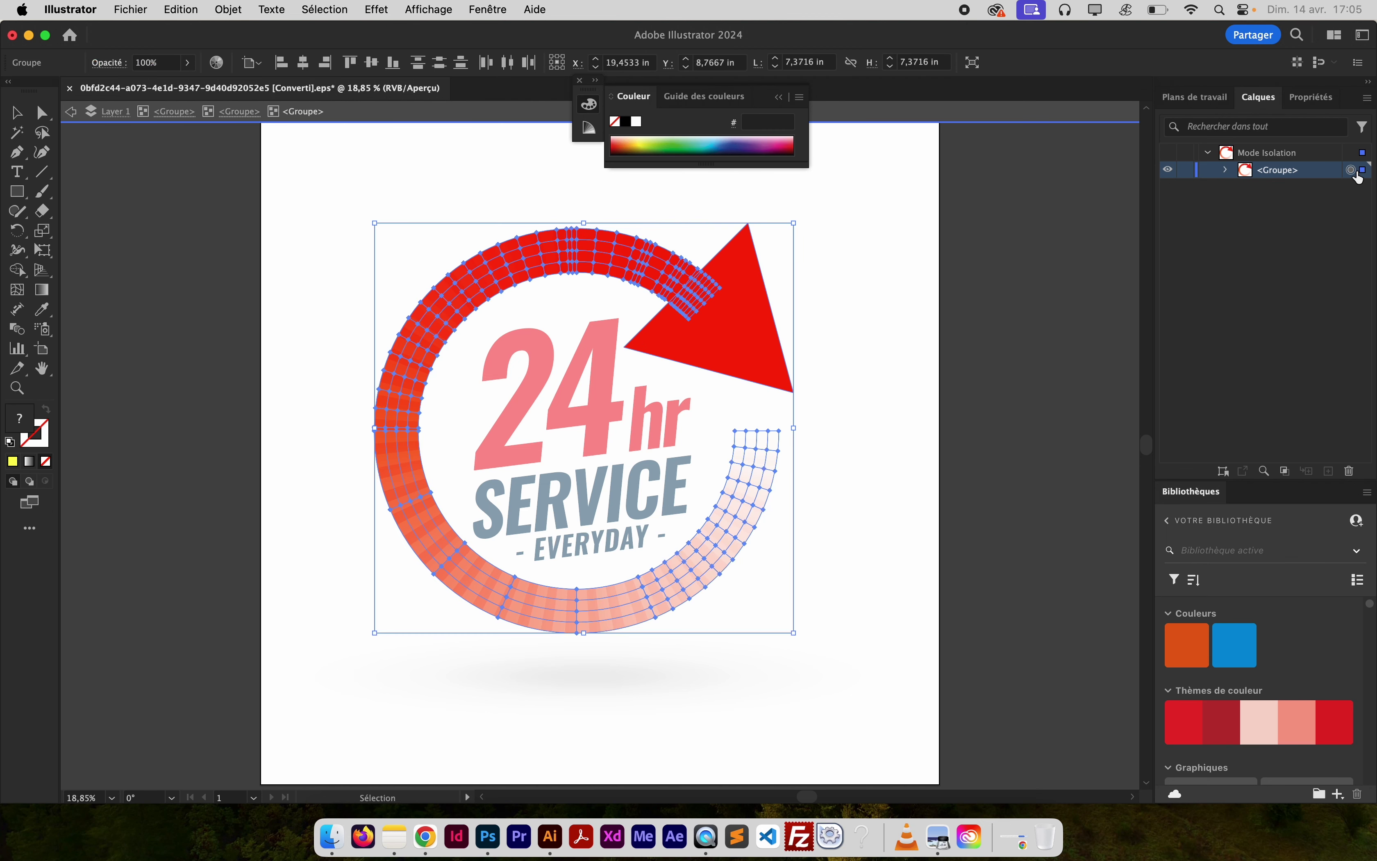
Toggle the isolated arrow group's visibility off and on to identify its parts
left_click(1171, 177)
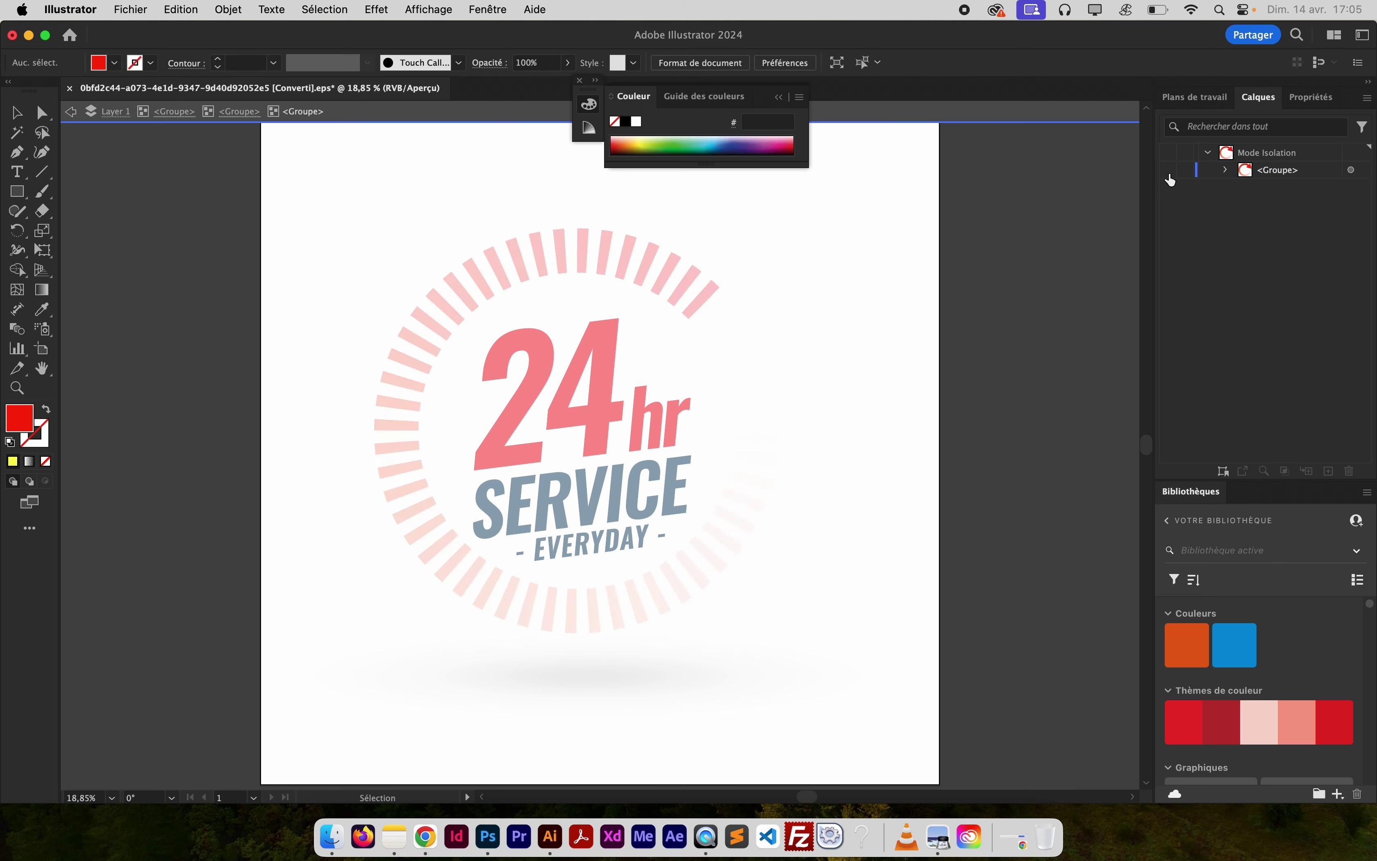
left_click(1171, 177)
left_click(1171, 179)
left_click(1171, 179)
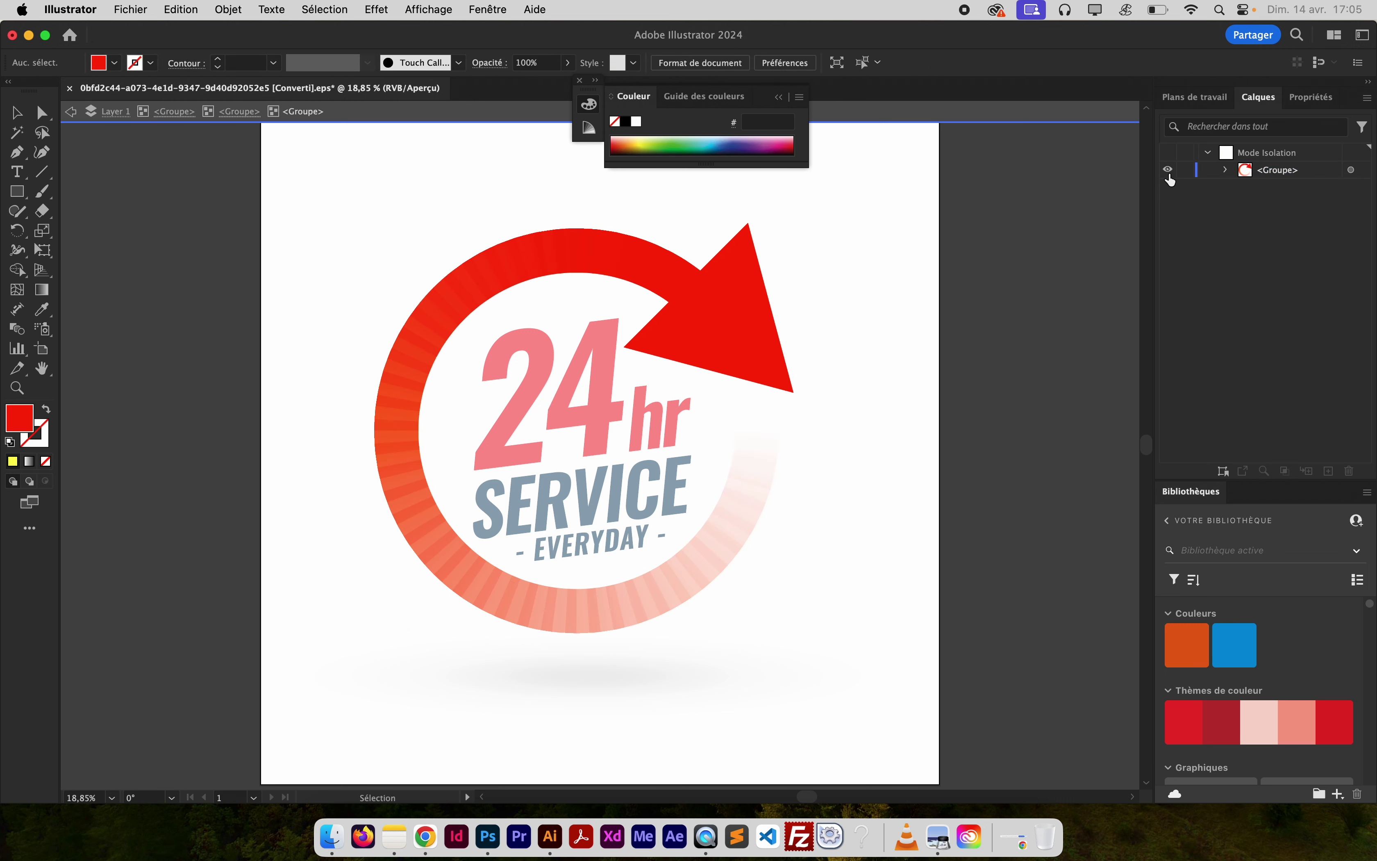
left_click(1166, 176)
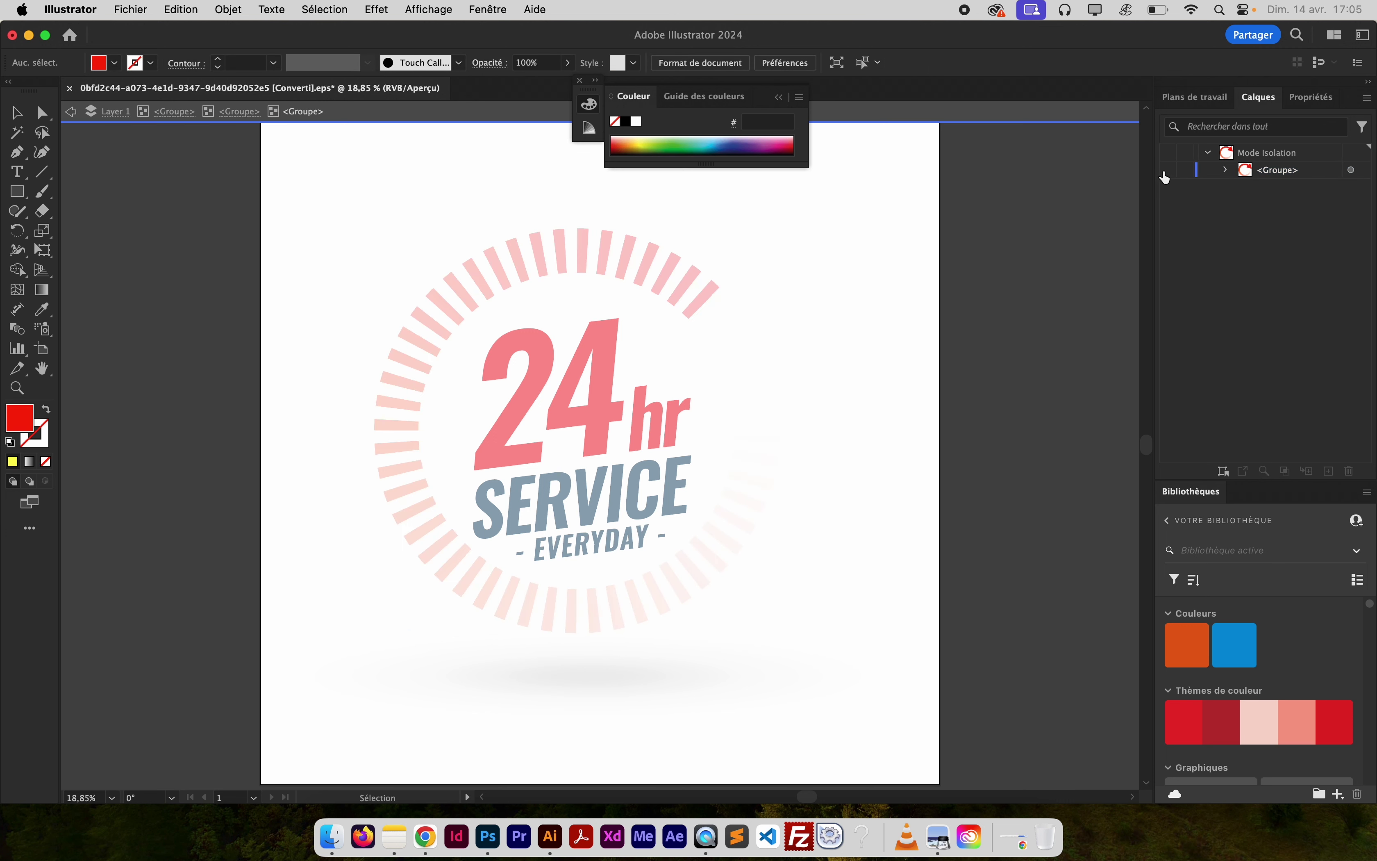
left_click(1166, 176)
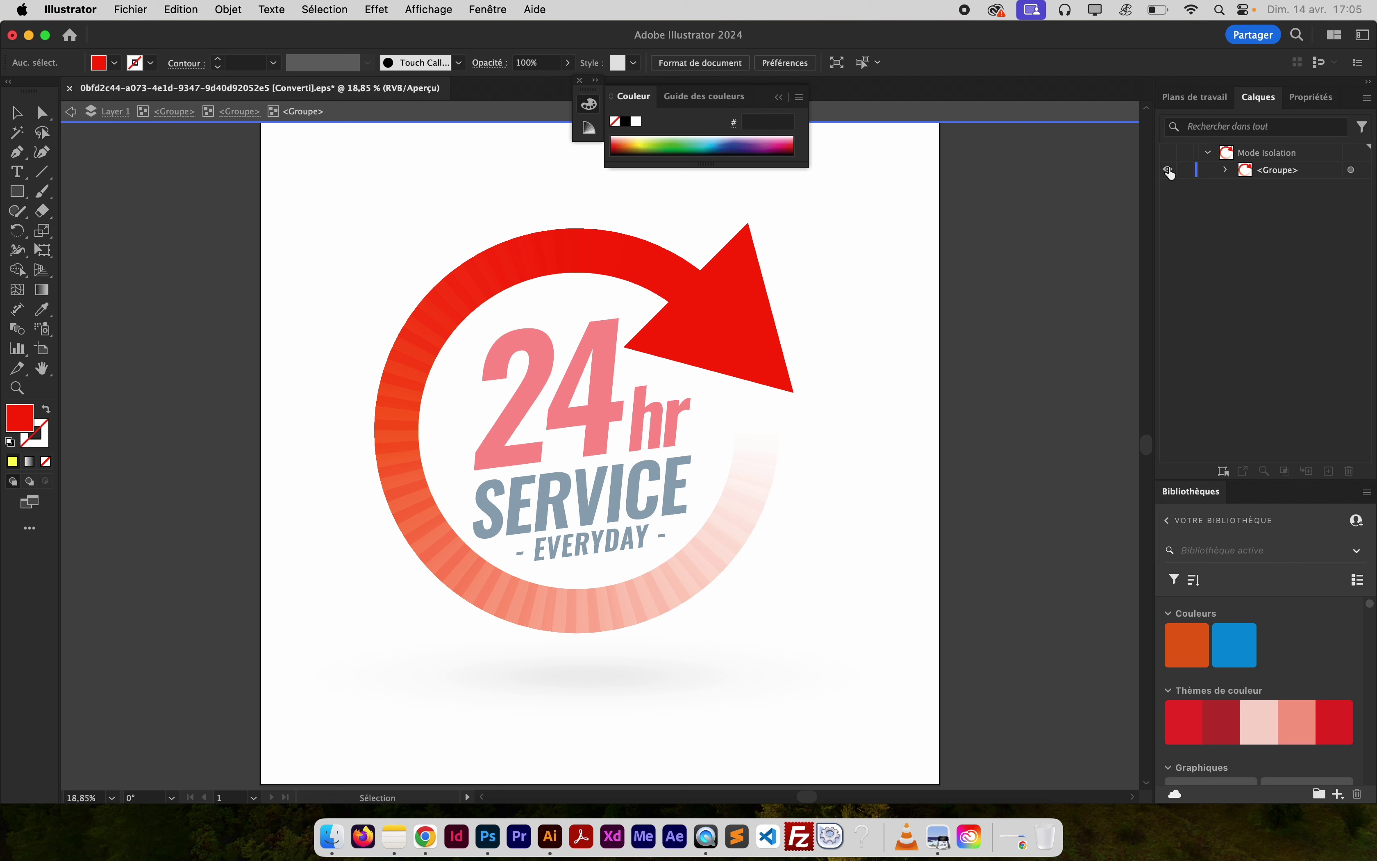
Expand the arrow group in the isolated artwork down to the ring mesh and select the mesh
double_click(869, 336)
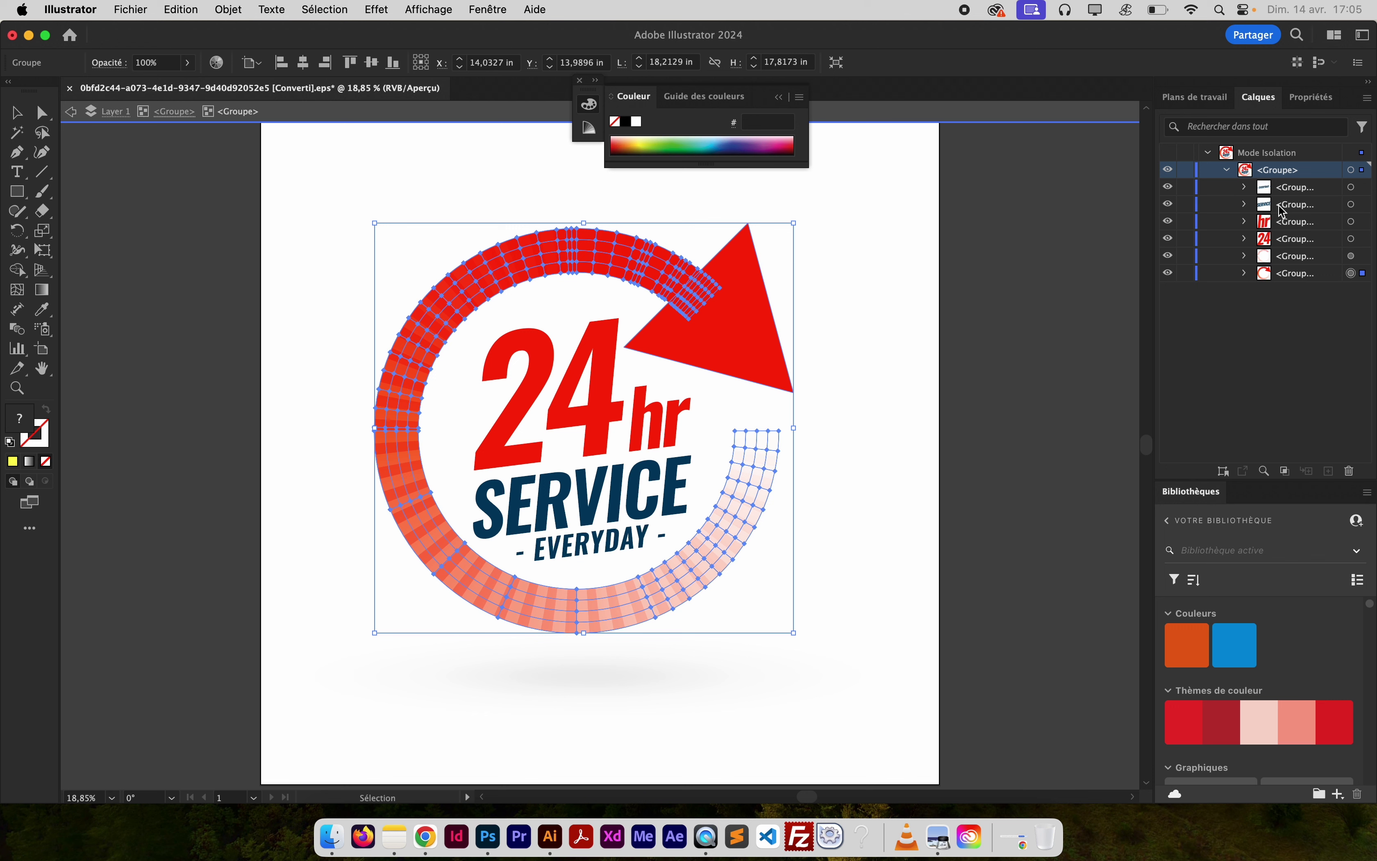
left_click(1246, 274)
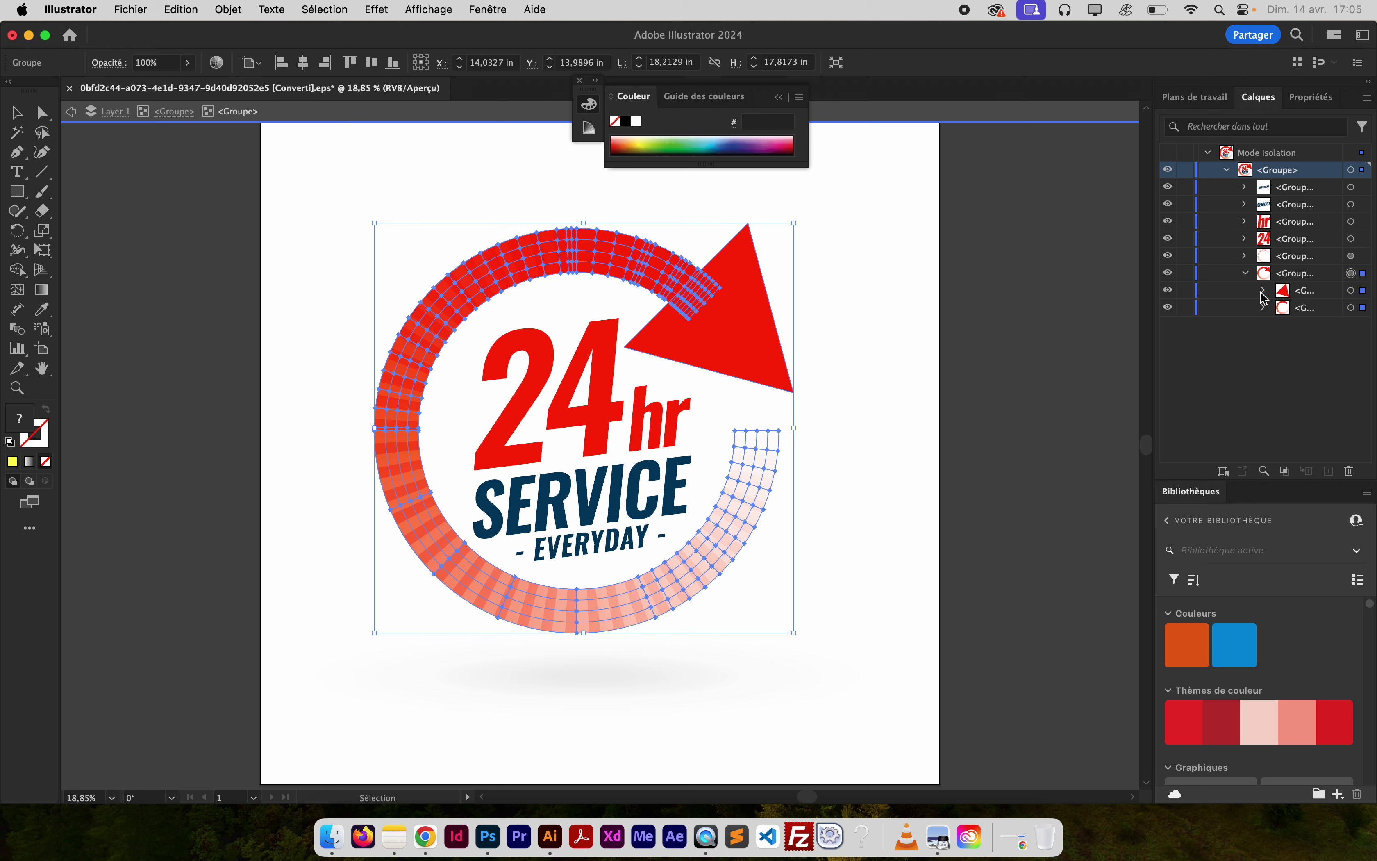
left_click(1264, 309)
left_click(1351, 325)
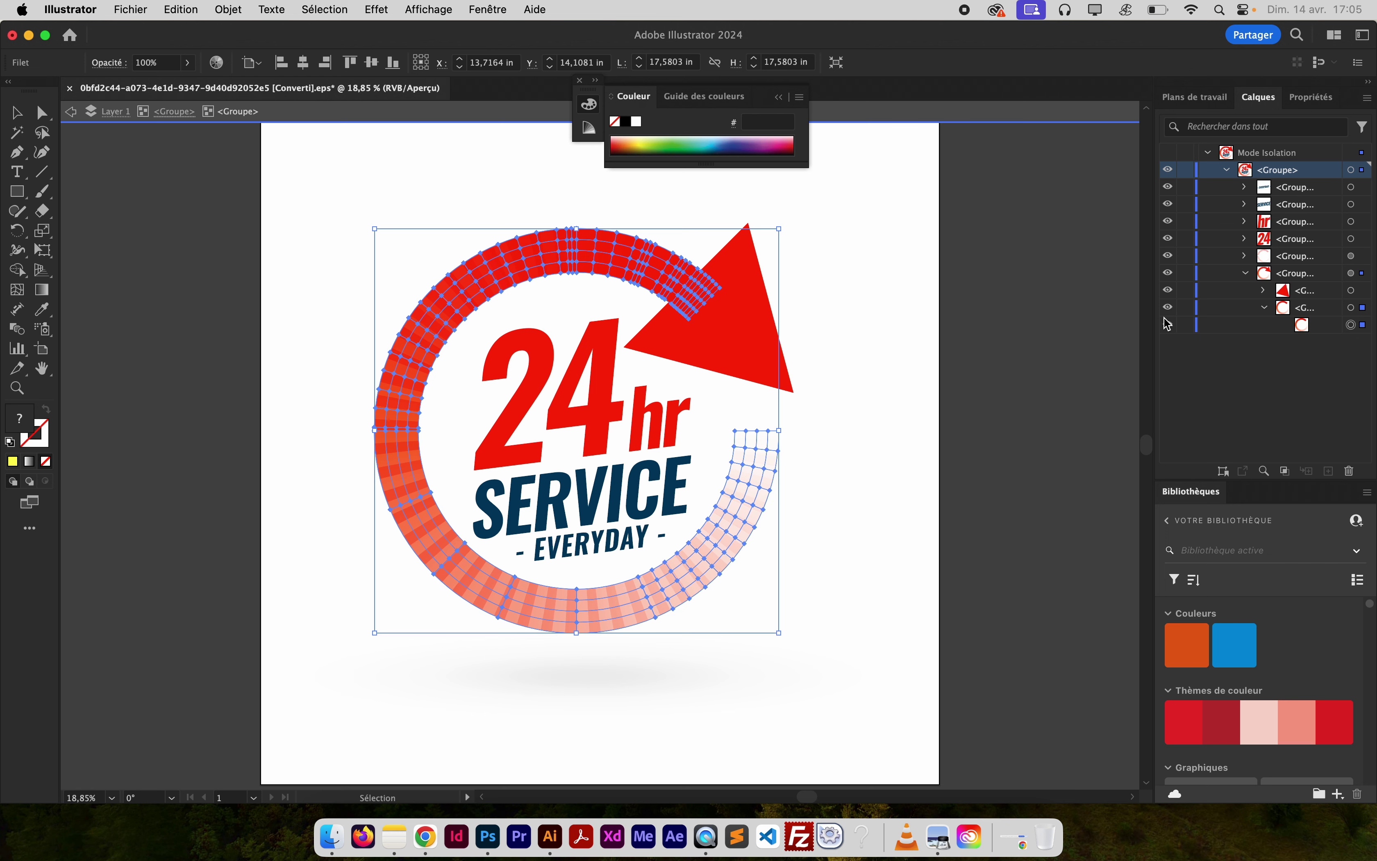
left_click(1352, 307)
Toggle the visibility of the ring mesh and the radial stripes group, and select the stripes group to identify its parts
left_click(1166, 309)
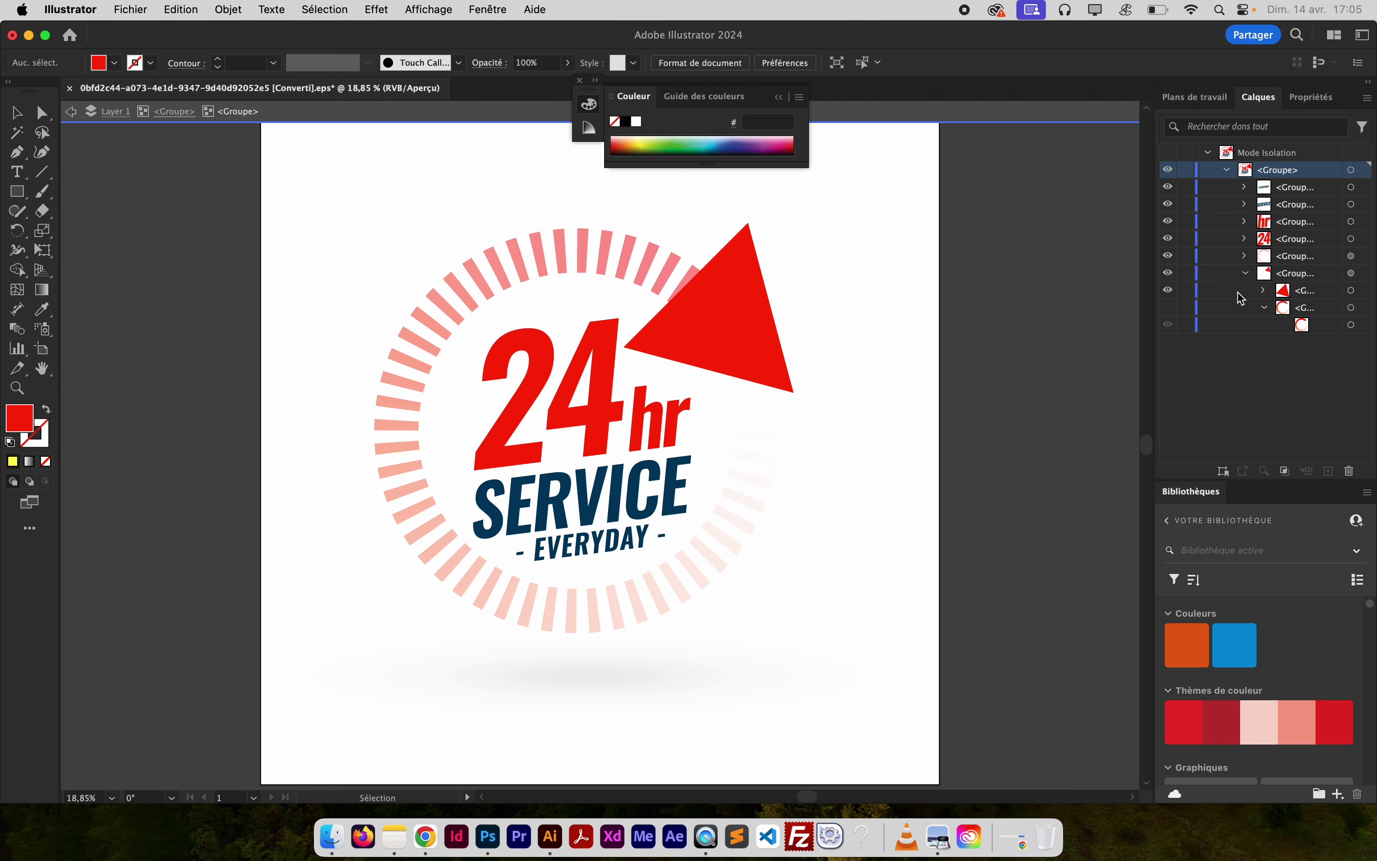
left_click(1169, 322)
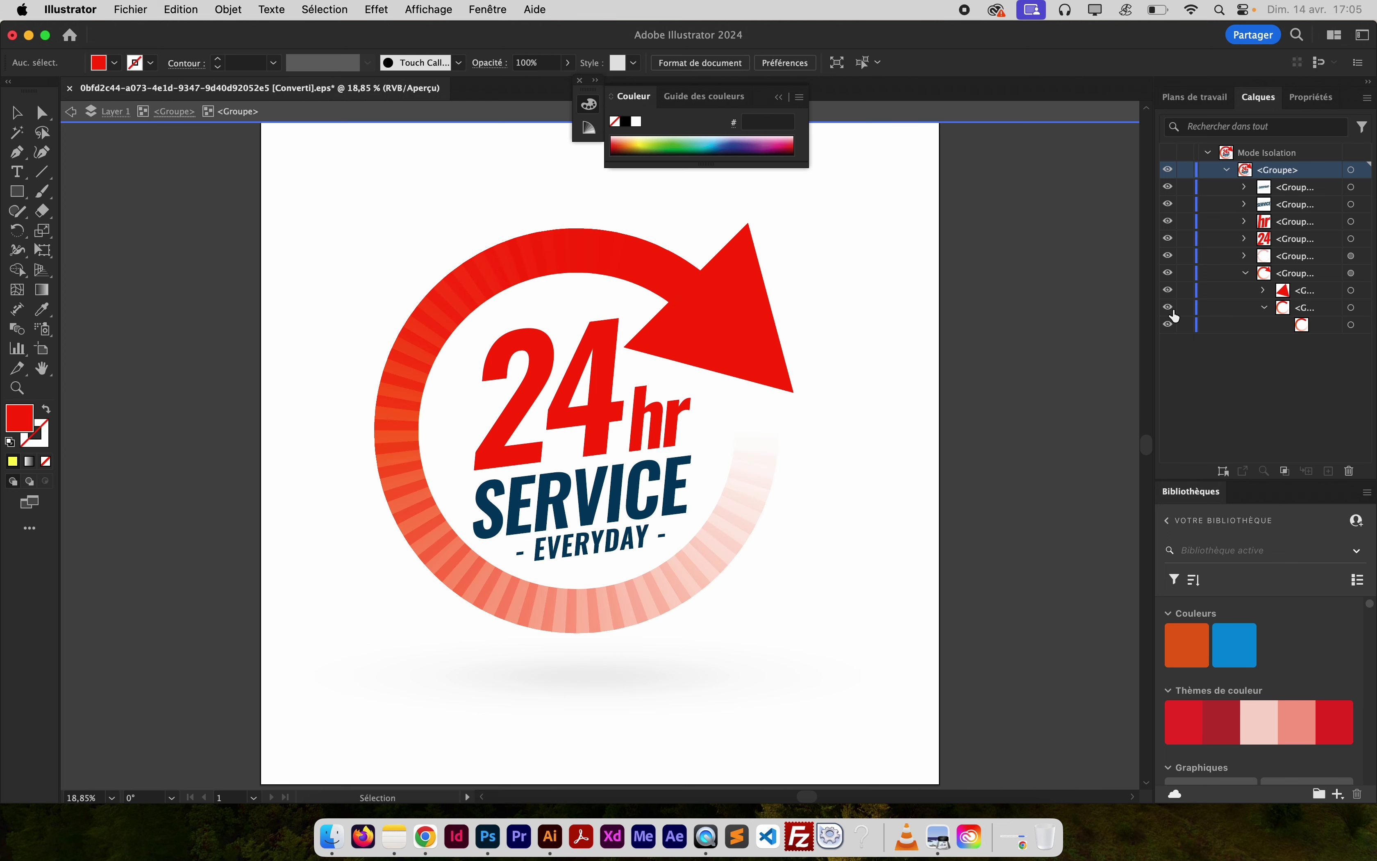
left_click(1167, 307)
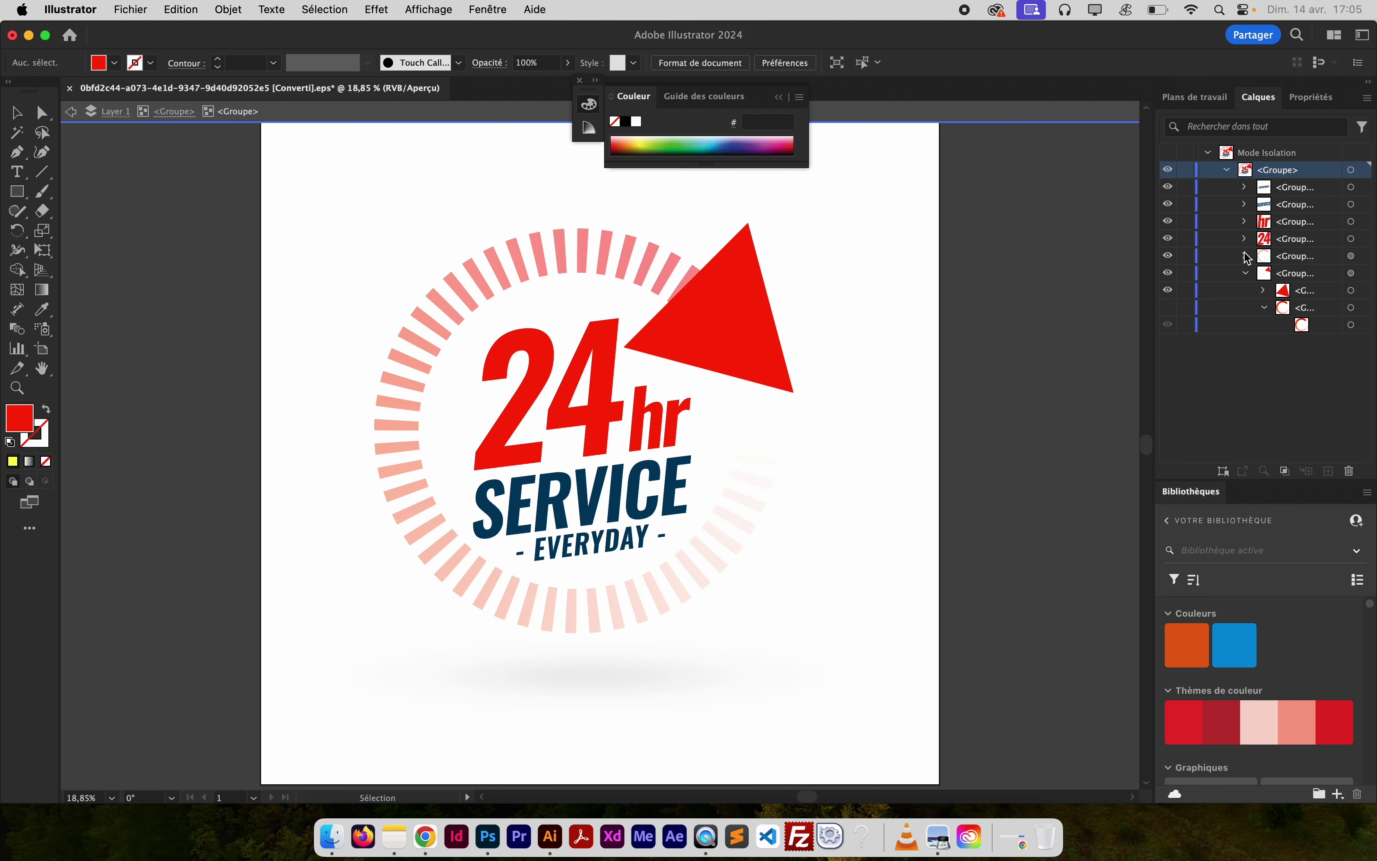
left_click(1246, 256)
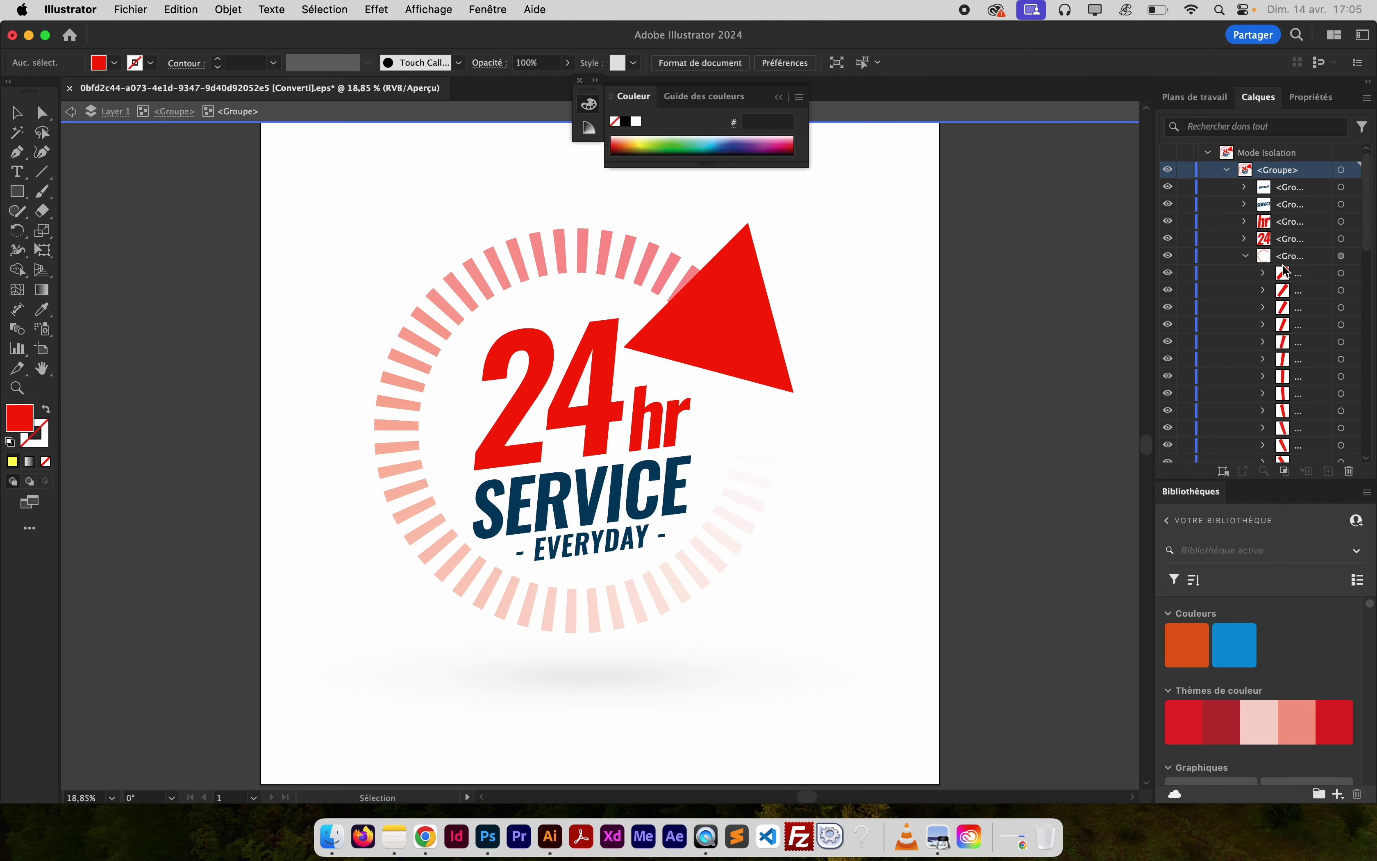
left_click(1246, 258)
left_click(1167, 259)
left_click(1168, 259)
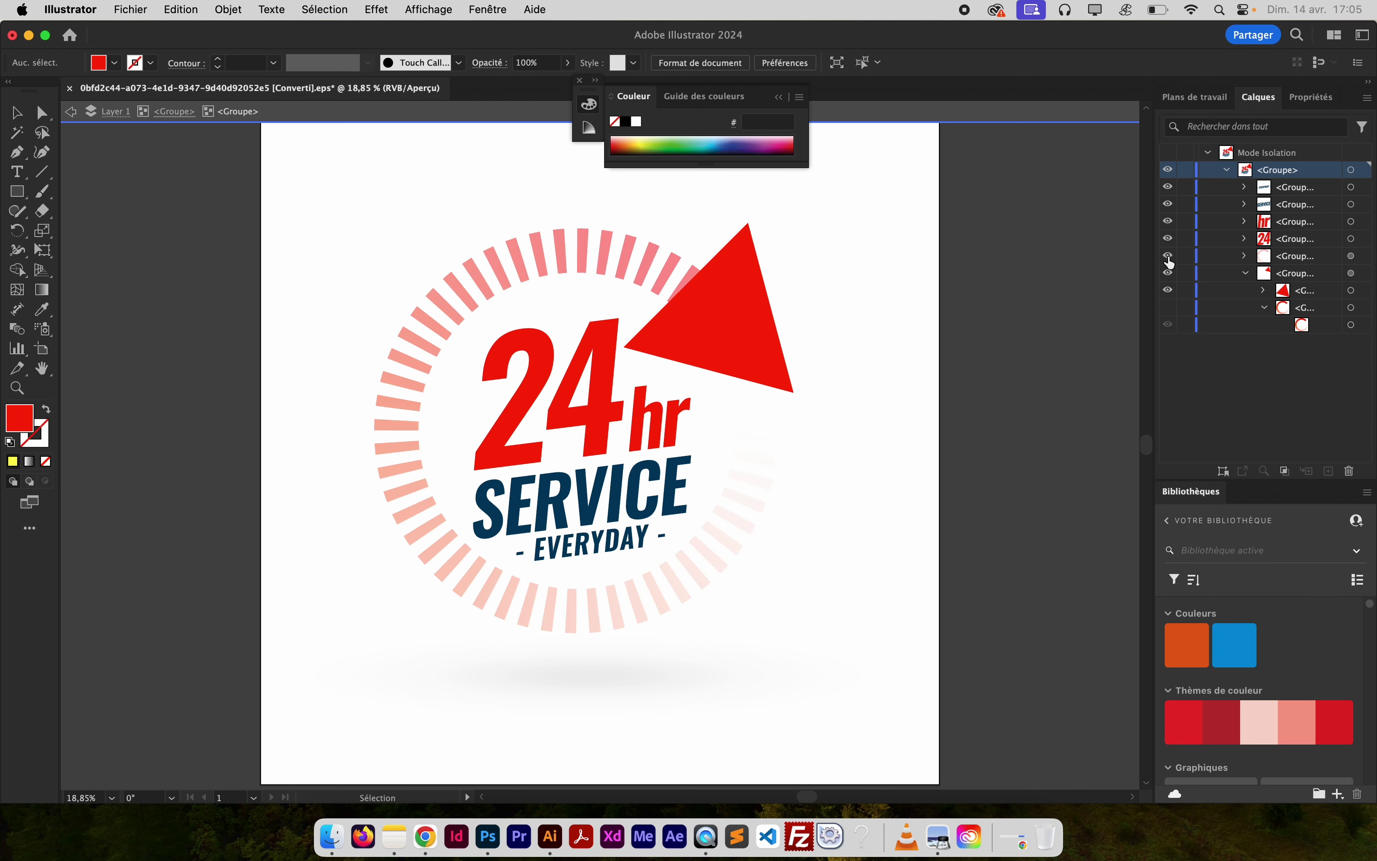
left_click(1352, 256)
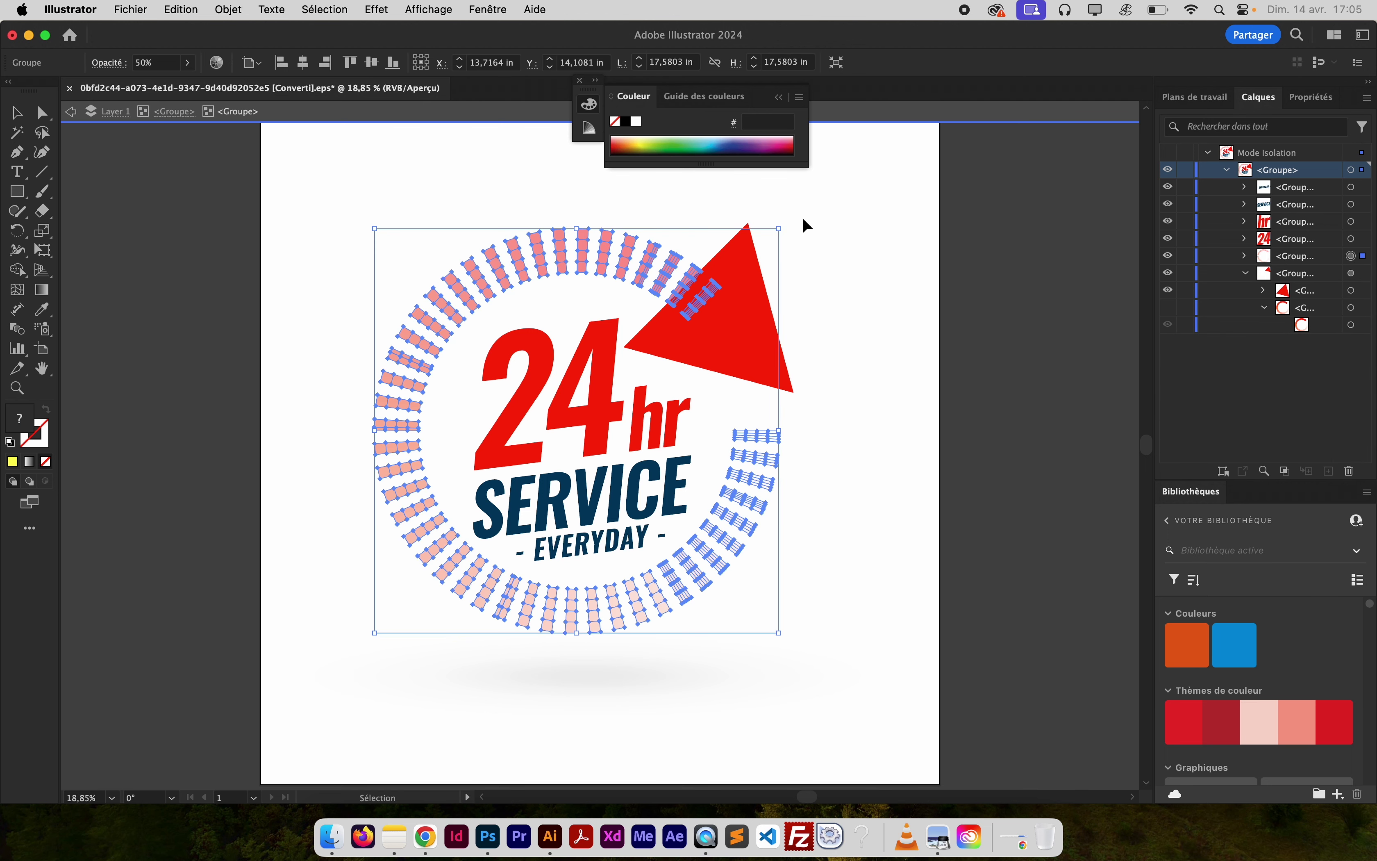
Deselect the stripes and undo the hiding of the ring mesh
left_click(899, 313)
left_click(71, 111)
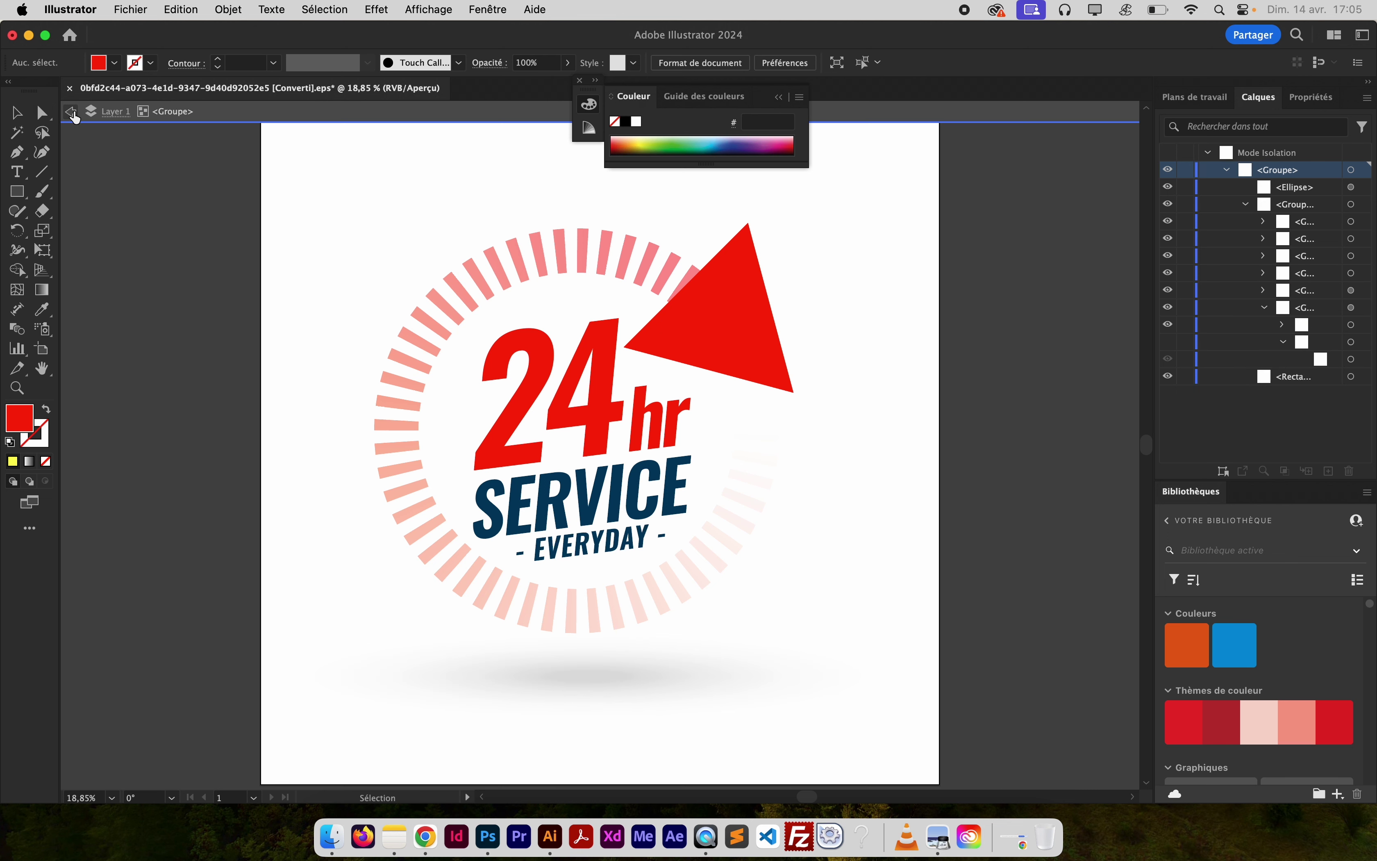
key("super+z")
key("super+z")
key("super+z")
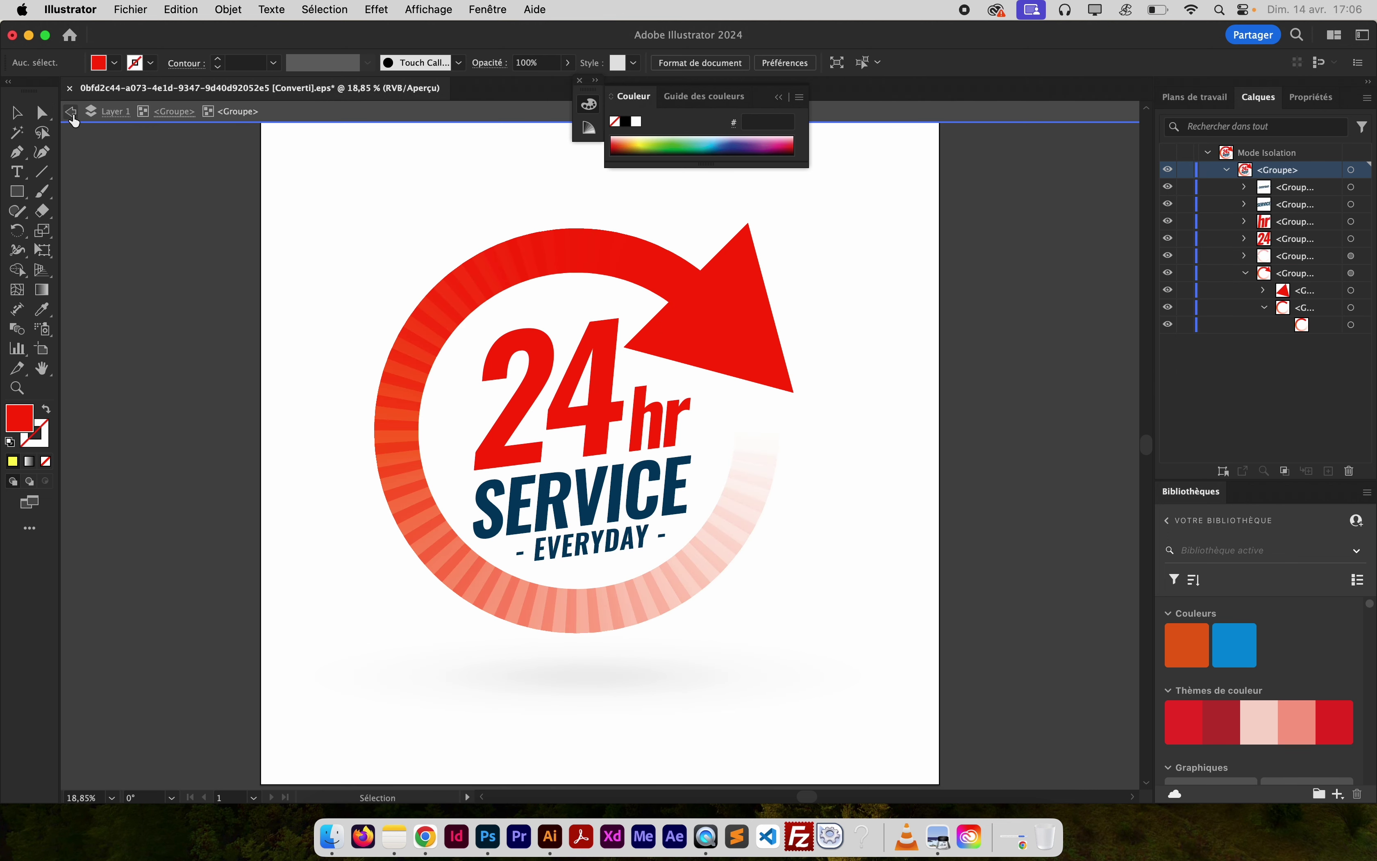
Leave isolation mode completely, move the whole artwork slightly down and left, and deselect it
left_click(71, 111)
key("v")
left_click(70, 111)
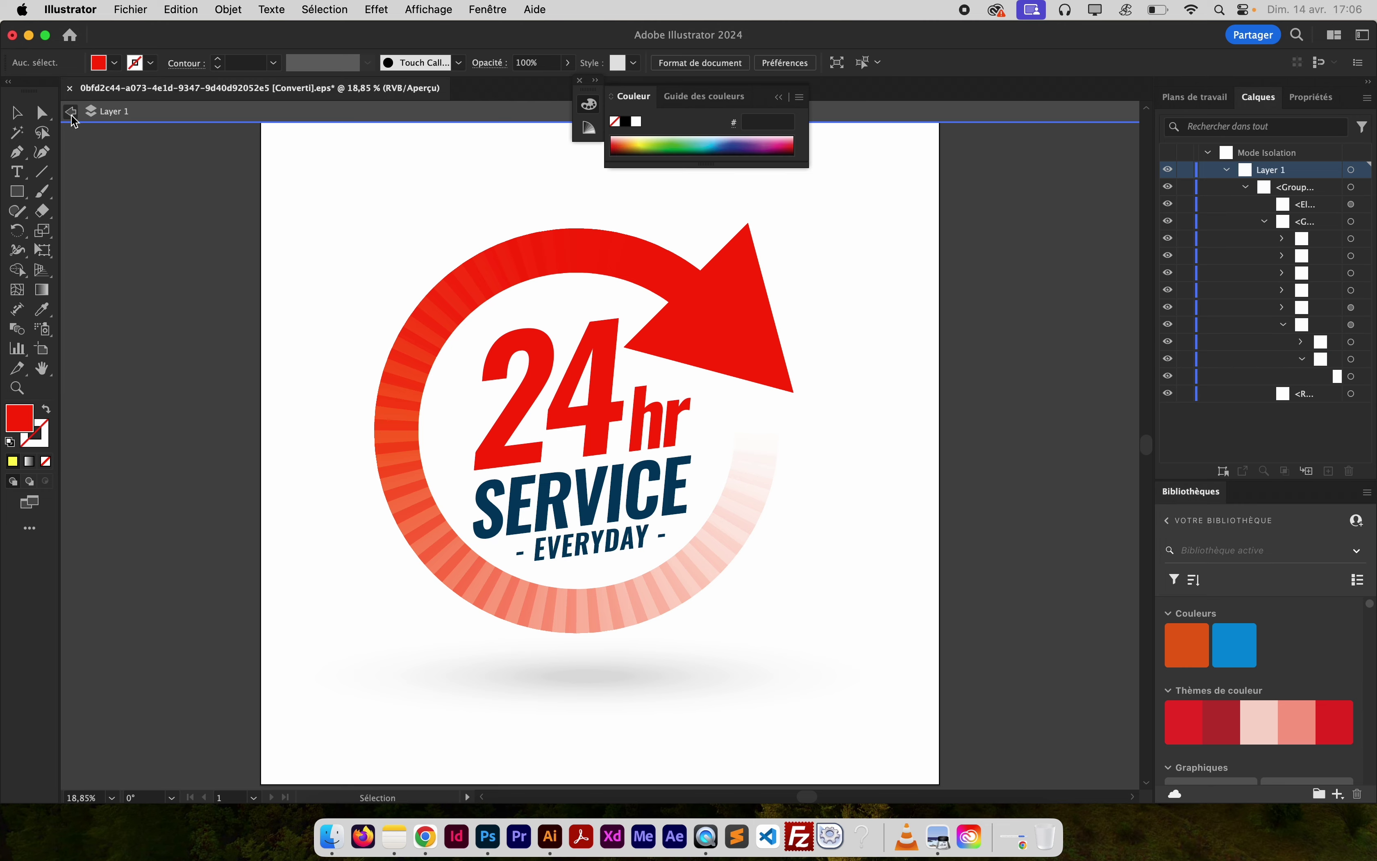
left_click(70, 111)
left_click_drag(347, 158, 334, 213)
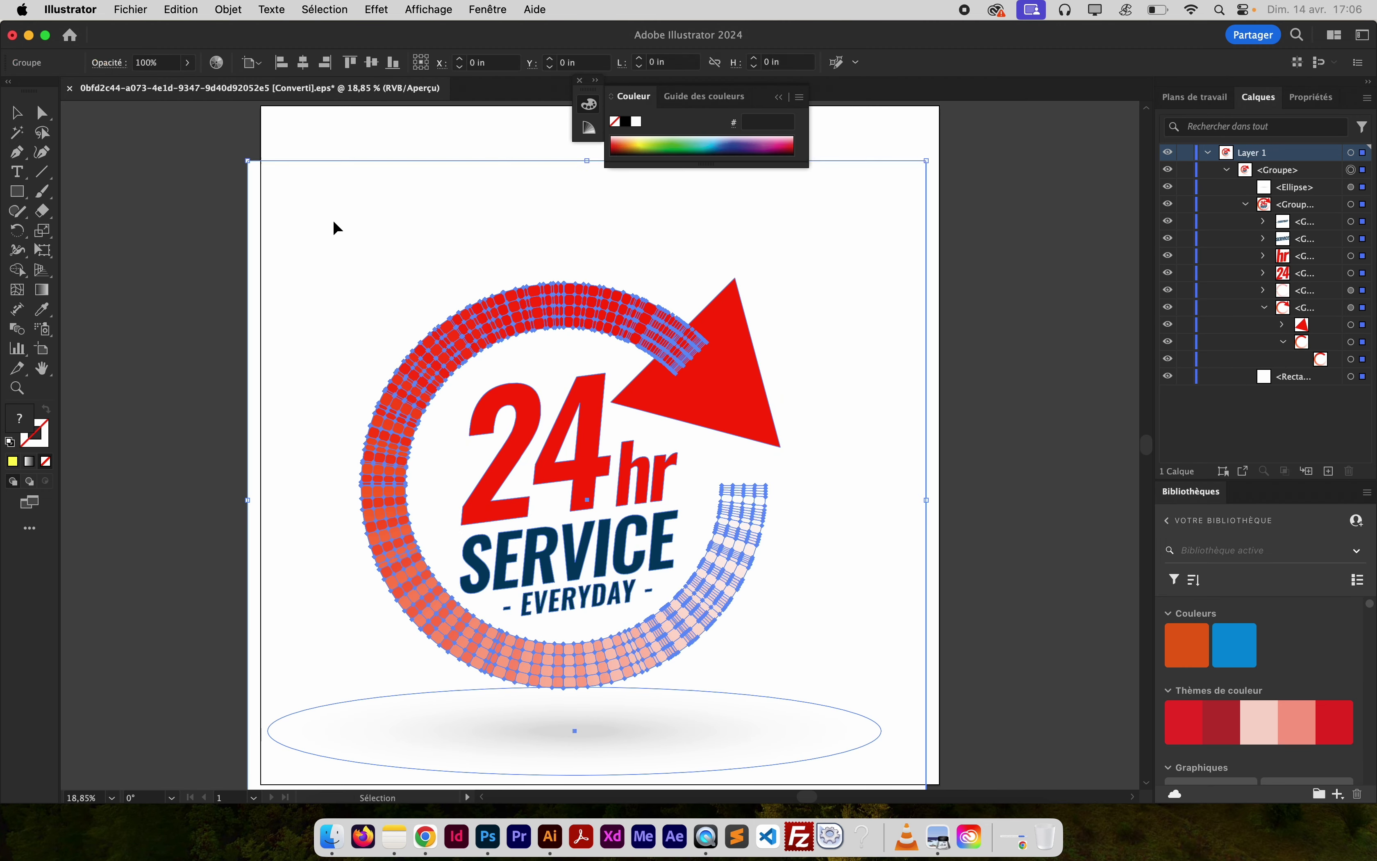
left_click(1015, 381)
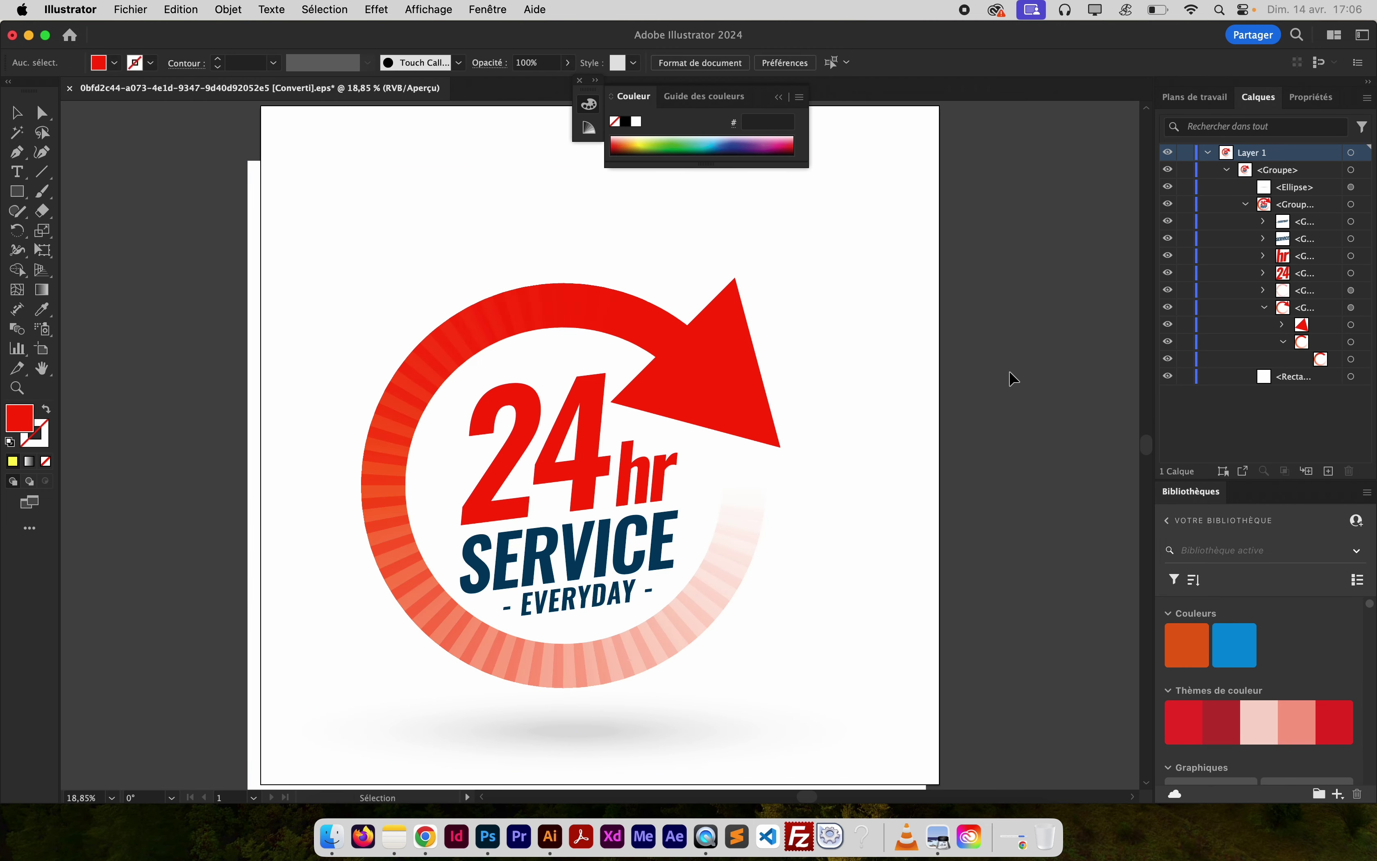
Hide the "EVERYDAY", "SERVICE", "hr" and "24" groups so that only the circular arrow artwork is shown
left_click(1168, 239)
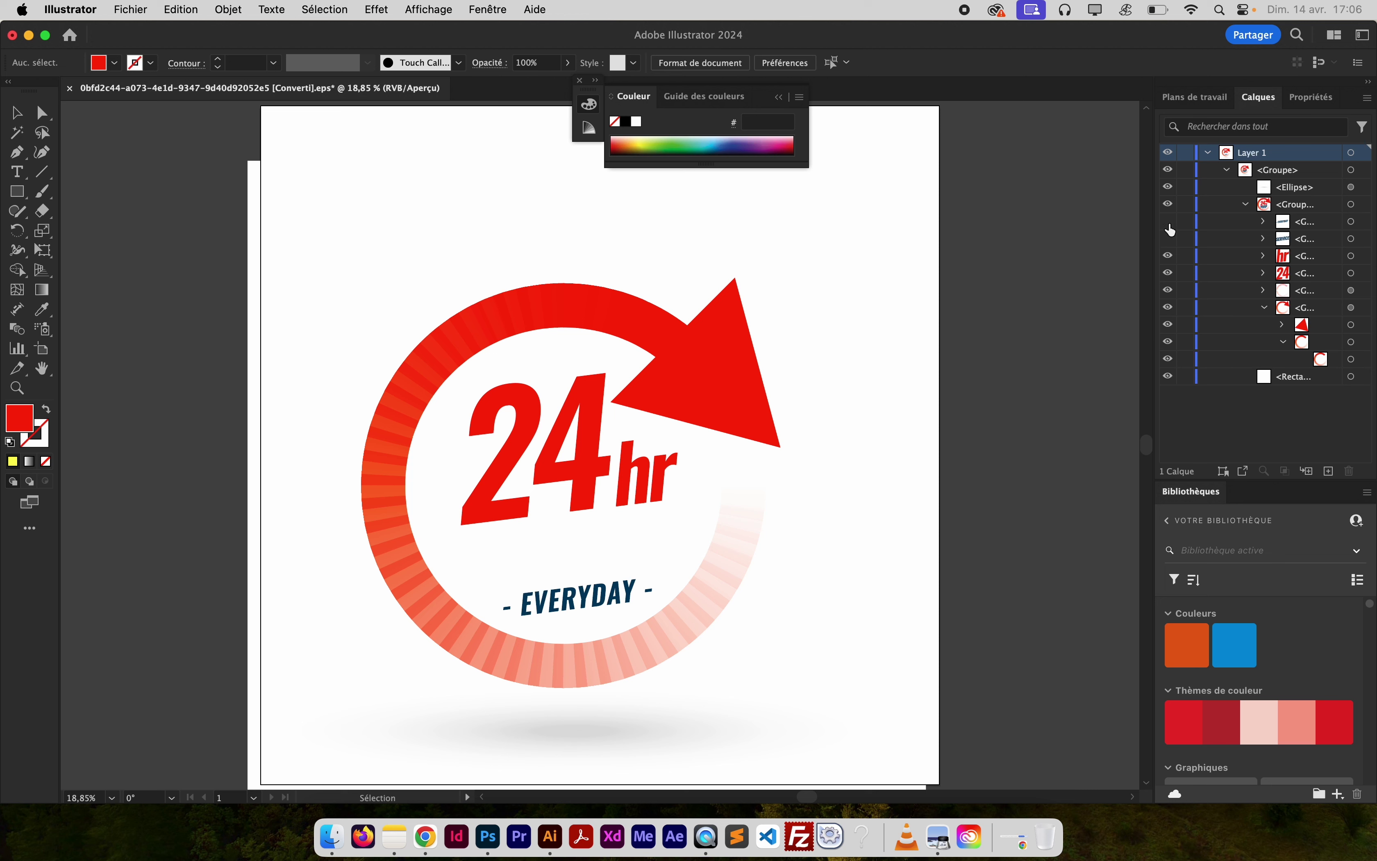
left_click(1169, 256)
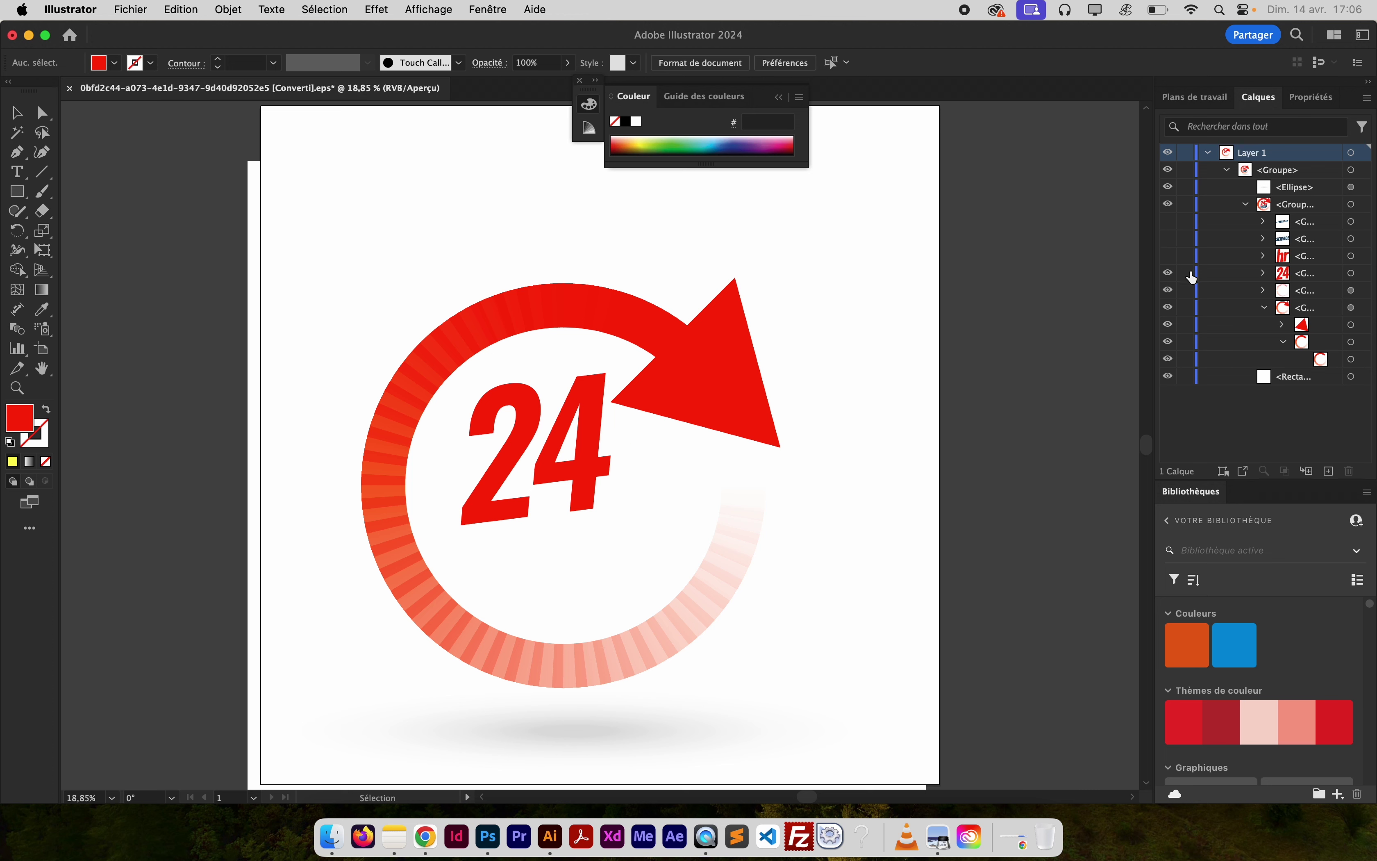
left_click(1168, 273)
left_click(711, 367)
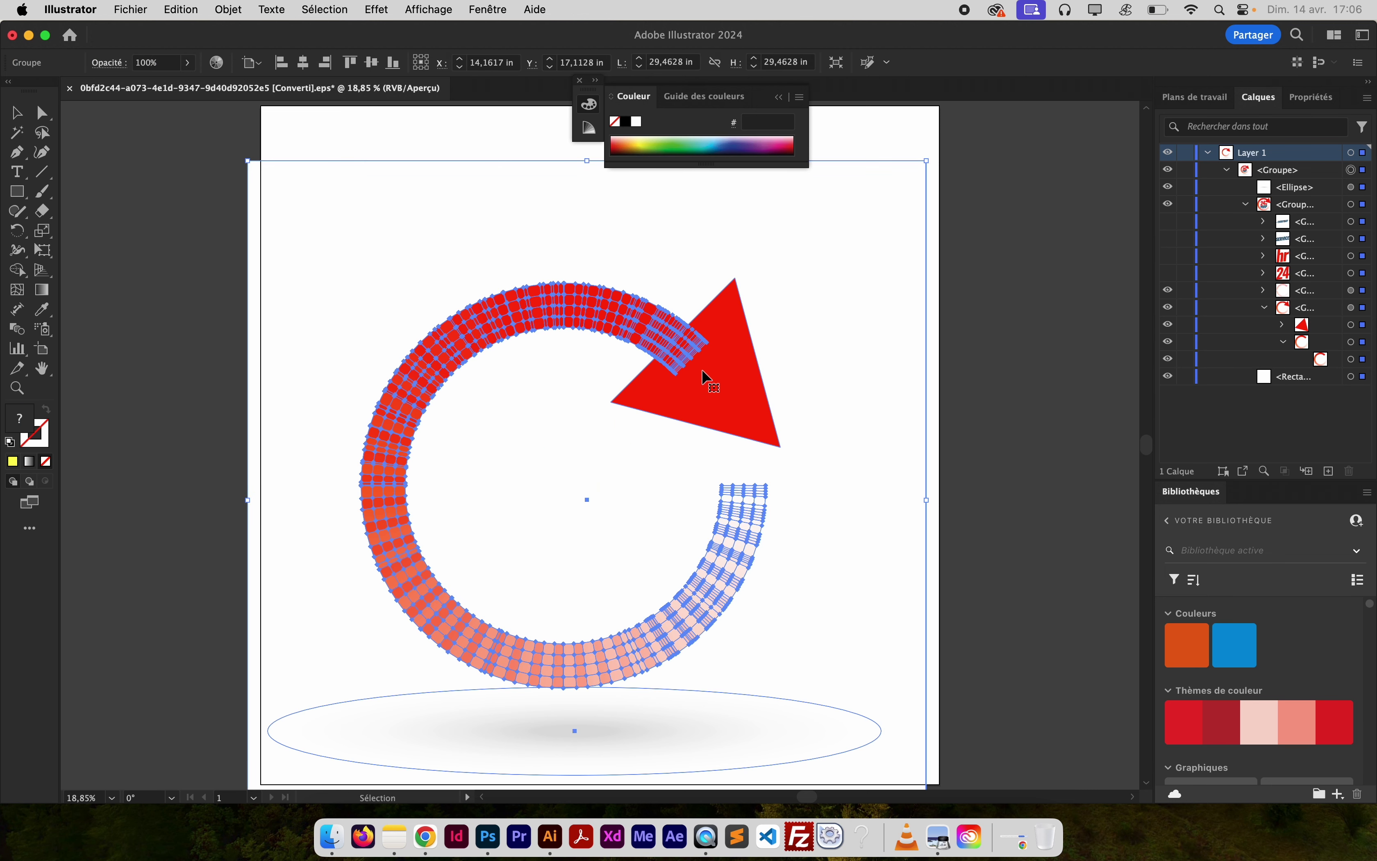
left_click(1075, 545)
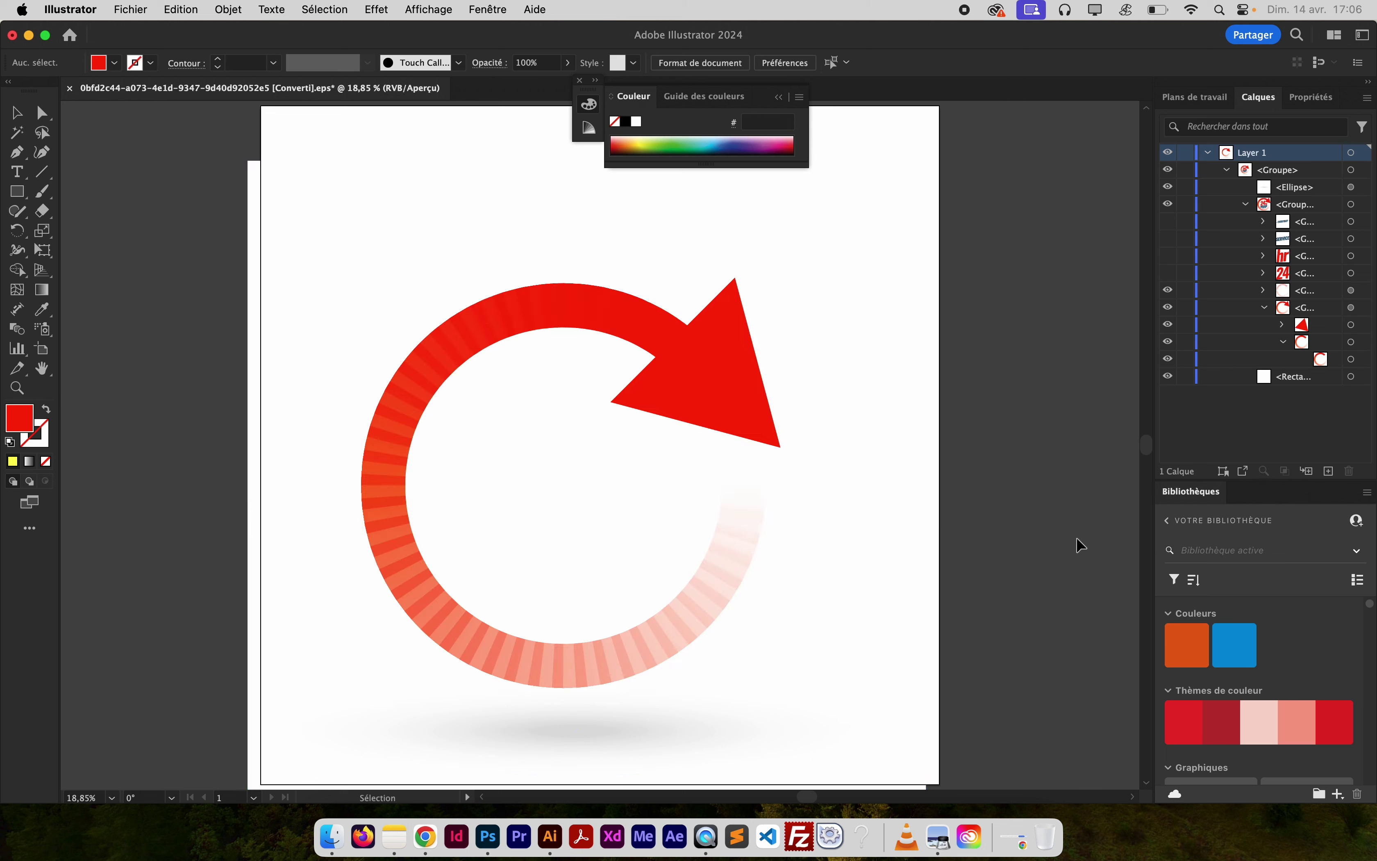
Isolate the artwork group and delete the grey shadow ellipse beneath the arrow
double_click(747, 713)
left_click(747, 713)
key("Delete")
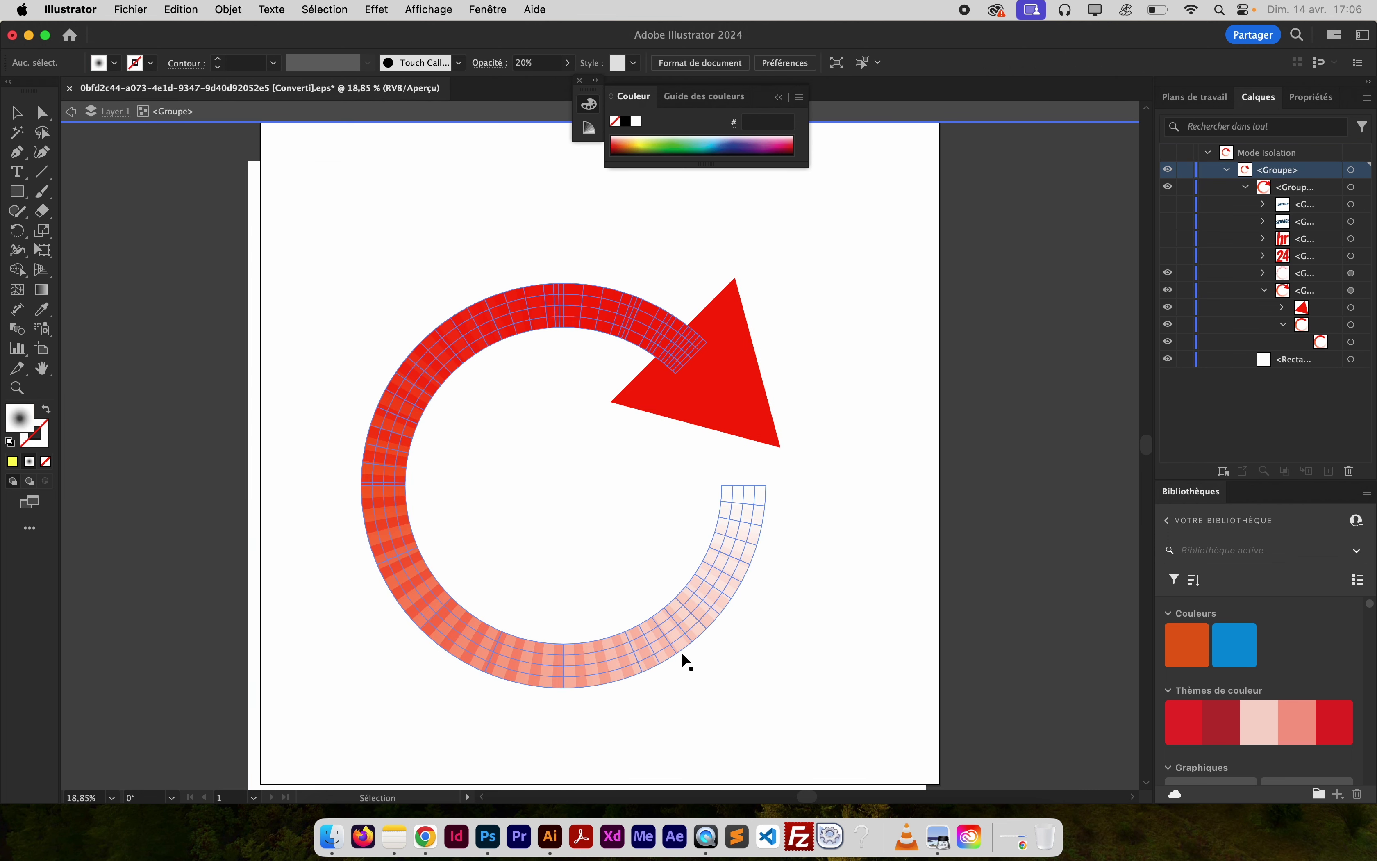
Select the circular arrow group and move it slightly up and to the left
left_click(509, 327)
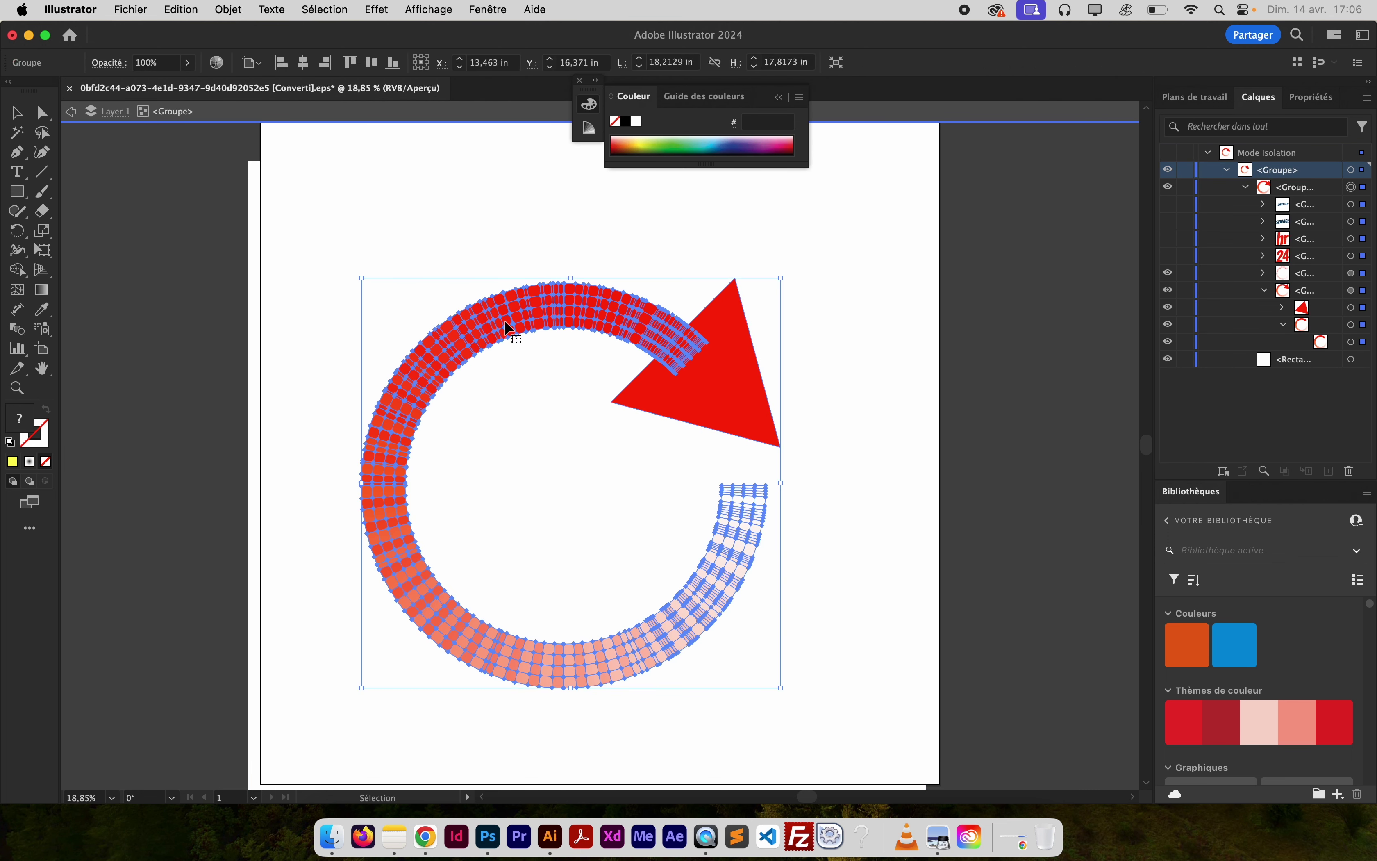
key("super+shift+a")
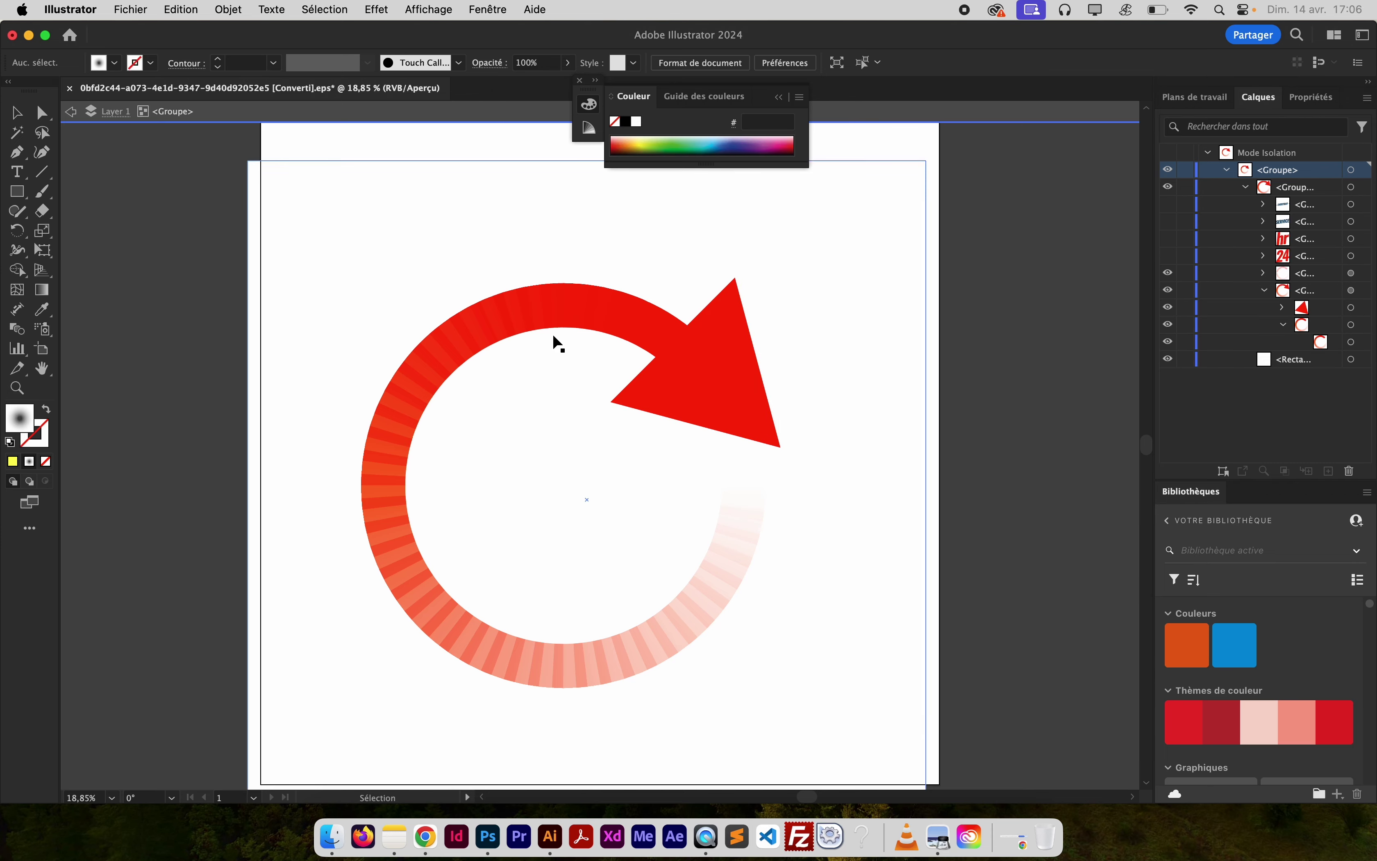
left_click_drag(541, 319, 533, 303)
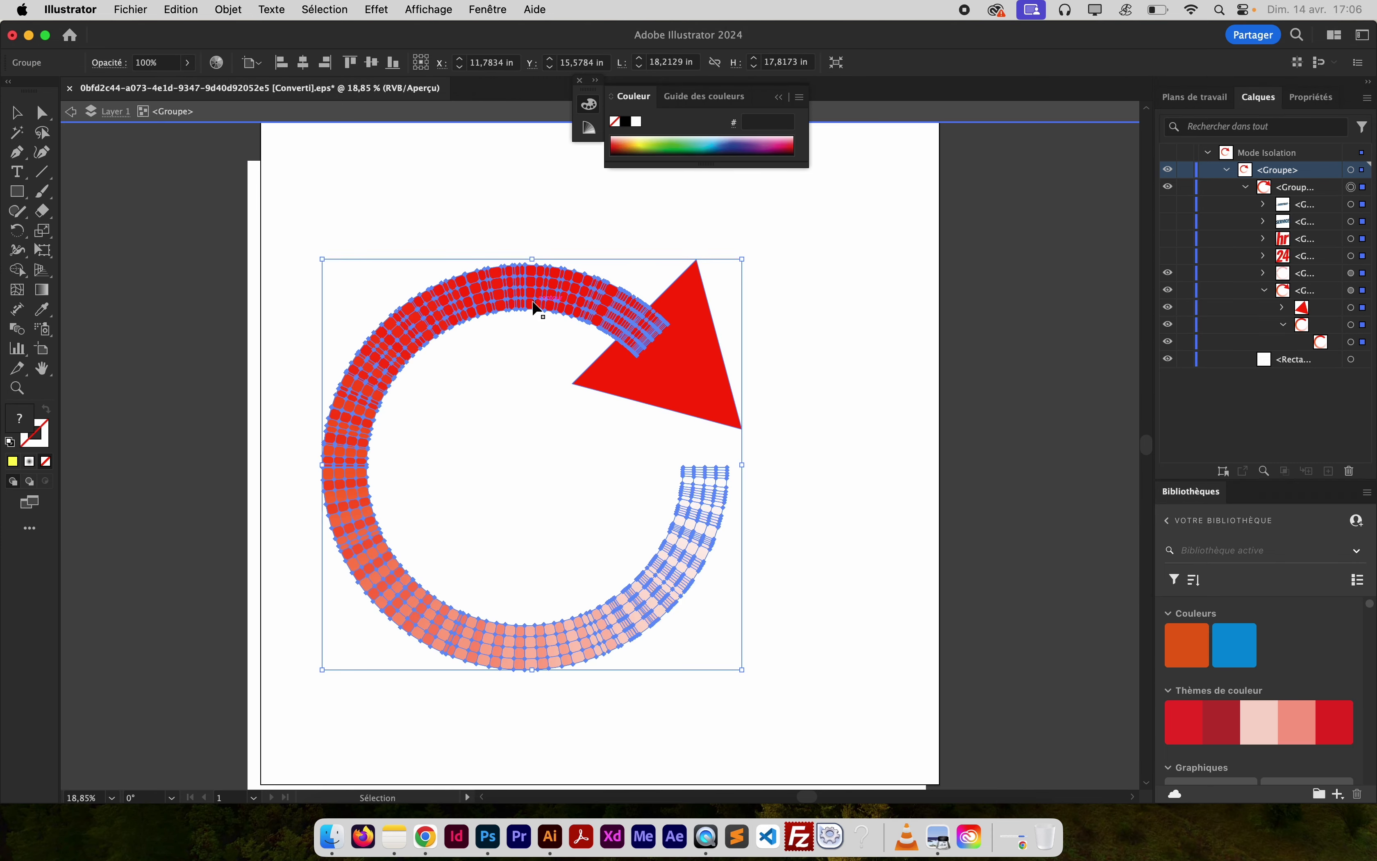
Switch to the poster in Photoshop, cancel the foreground color picker and activate the Move tool
key("super+Tab")
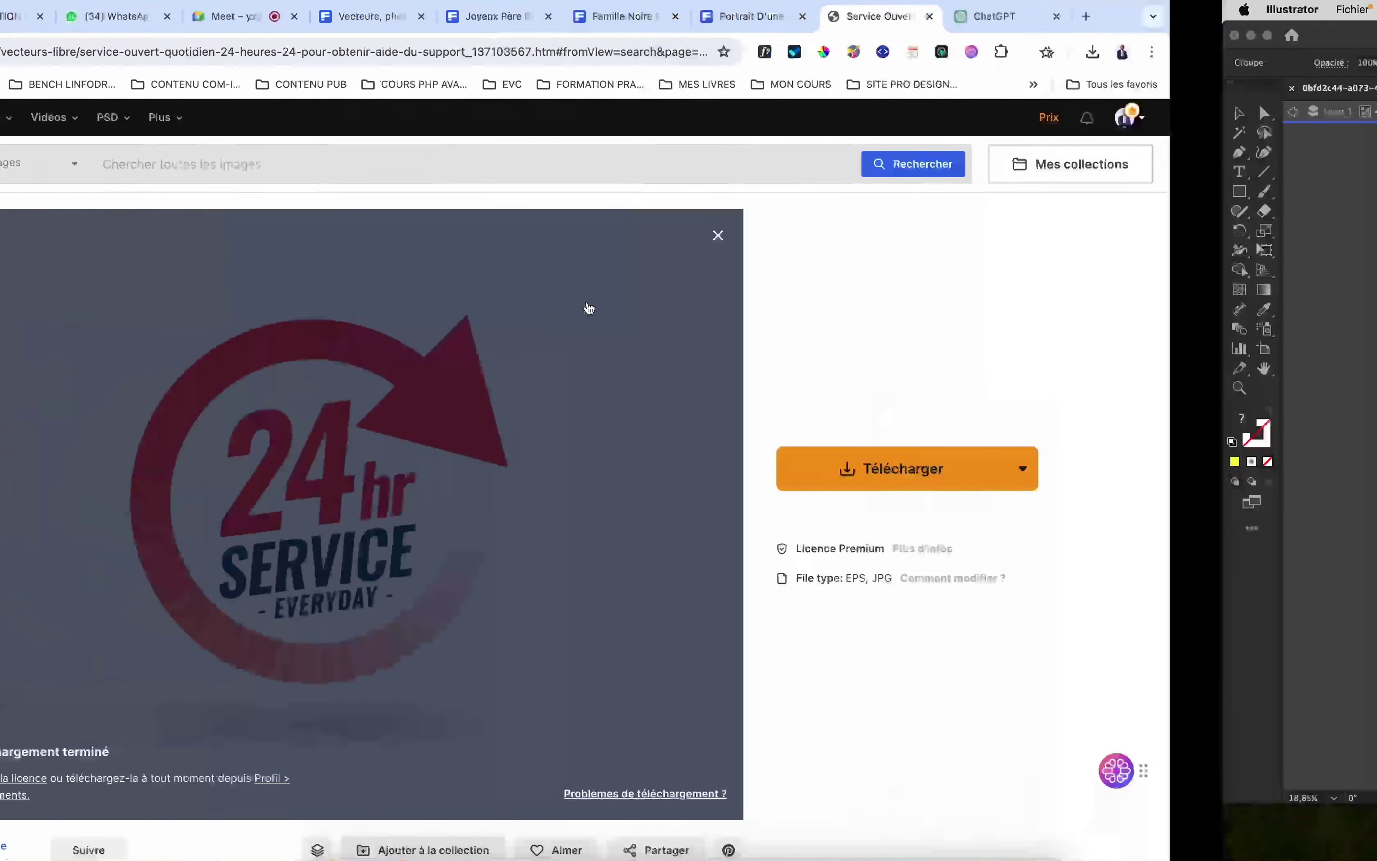
key("super+Tab")
key("Tab")
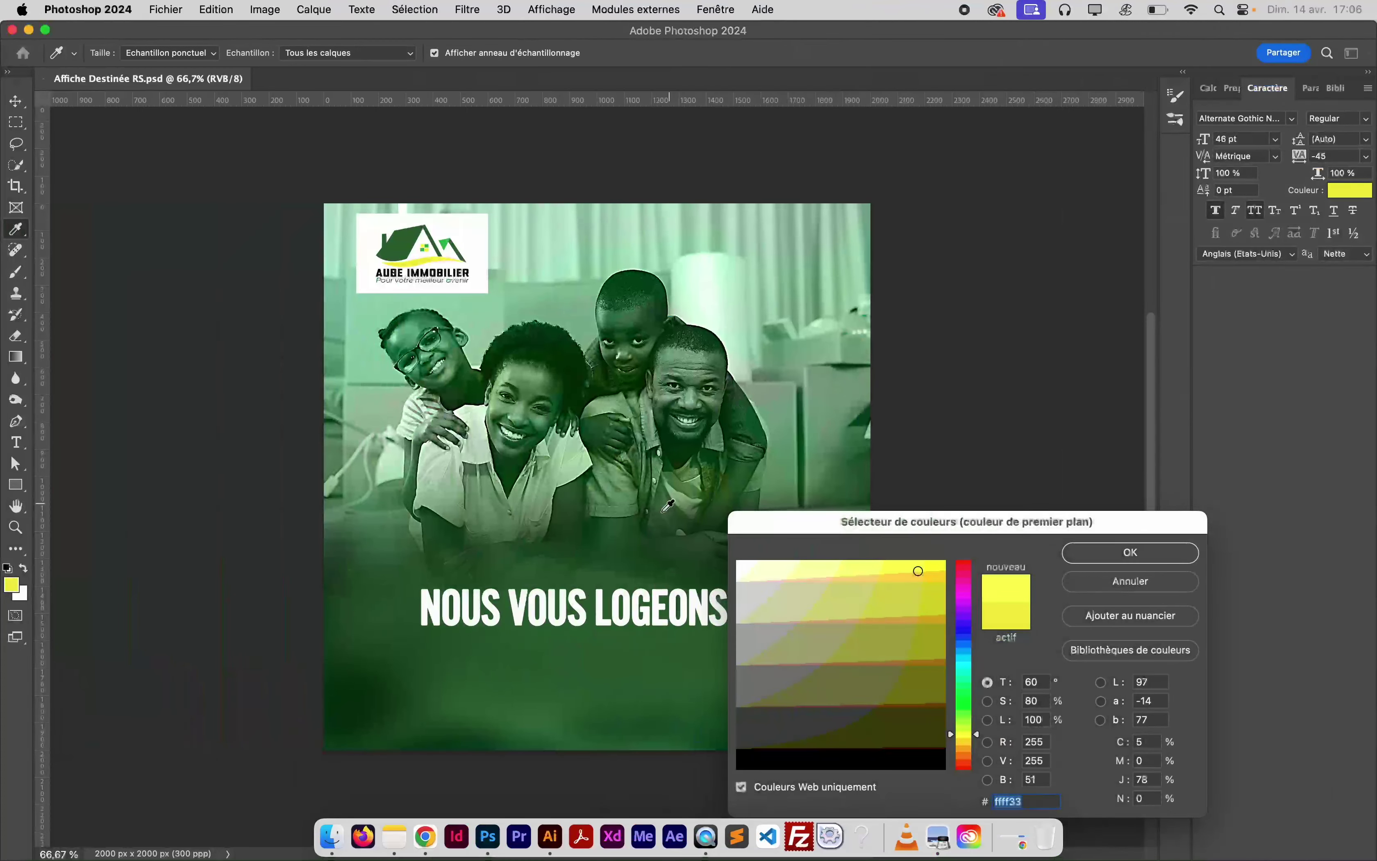
left_click(1110, 580)
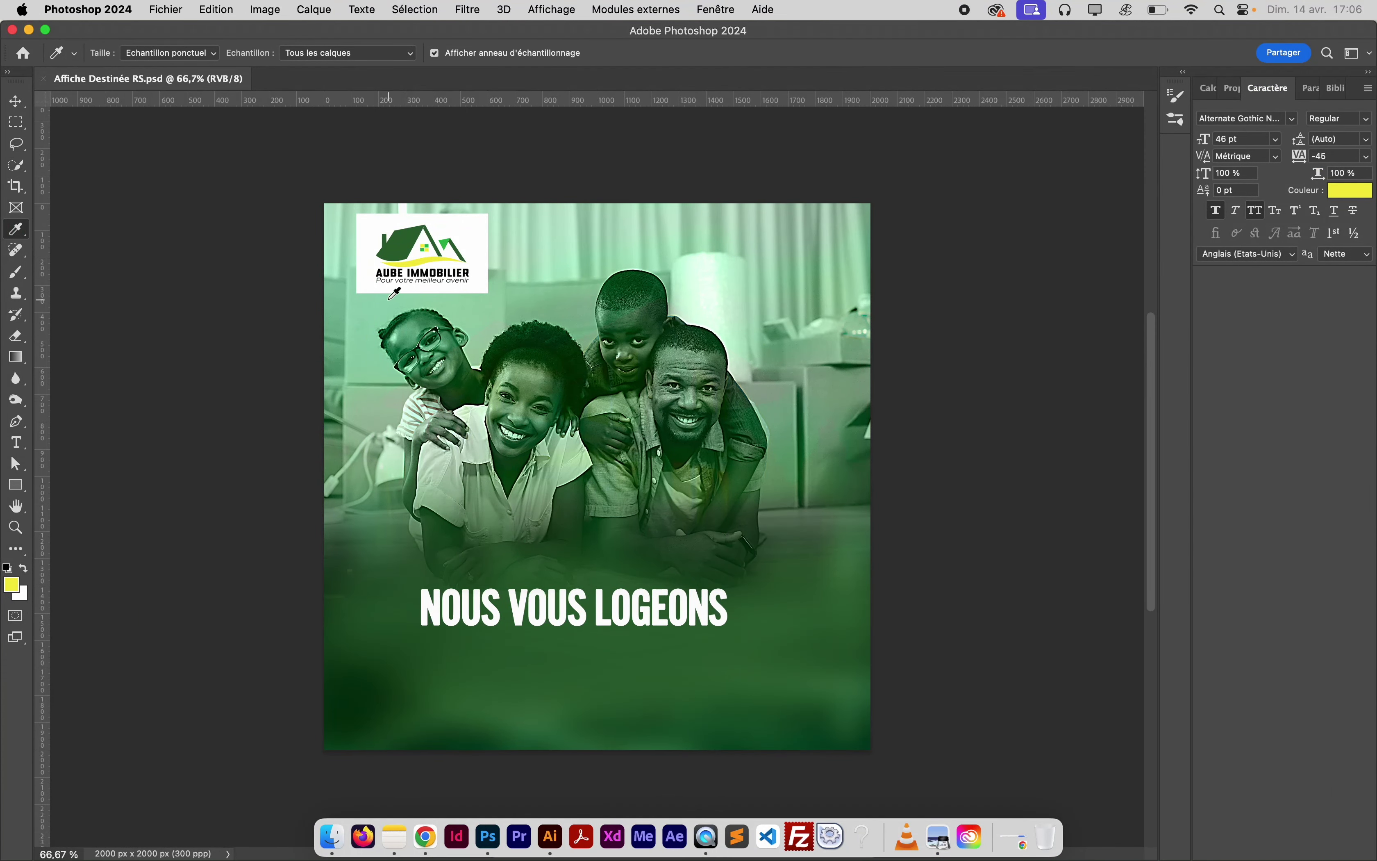
left_click(16, 104)
Paste the copied arrow graphic into the poster as layers (Calques)
key("super+v")
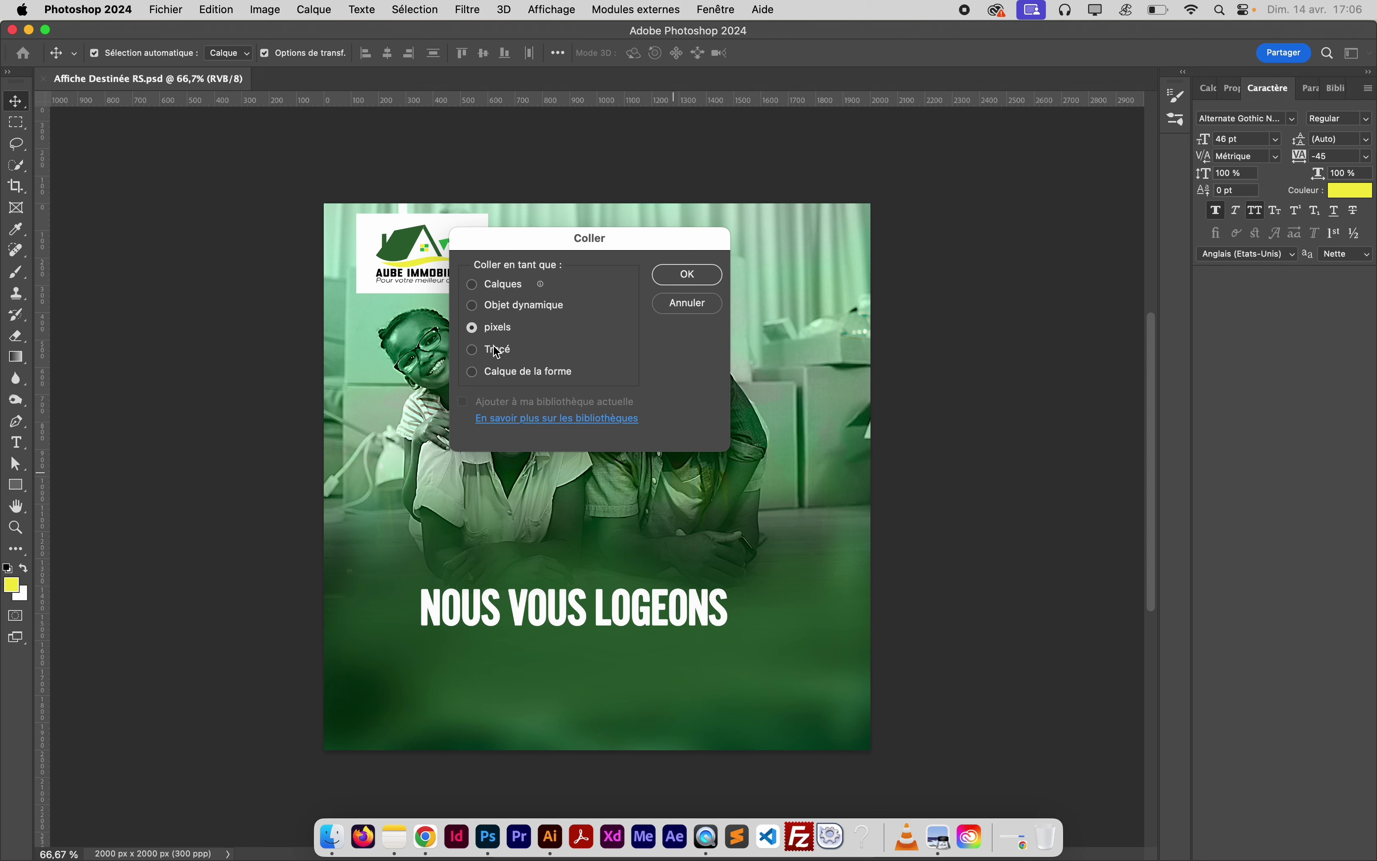
left_click(503, 284)
left_click(689, 276)
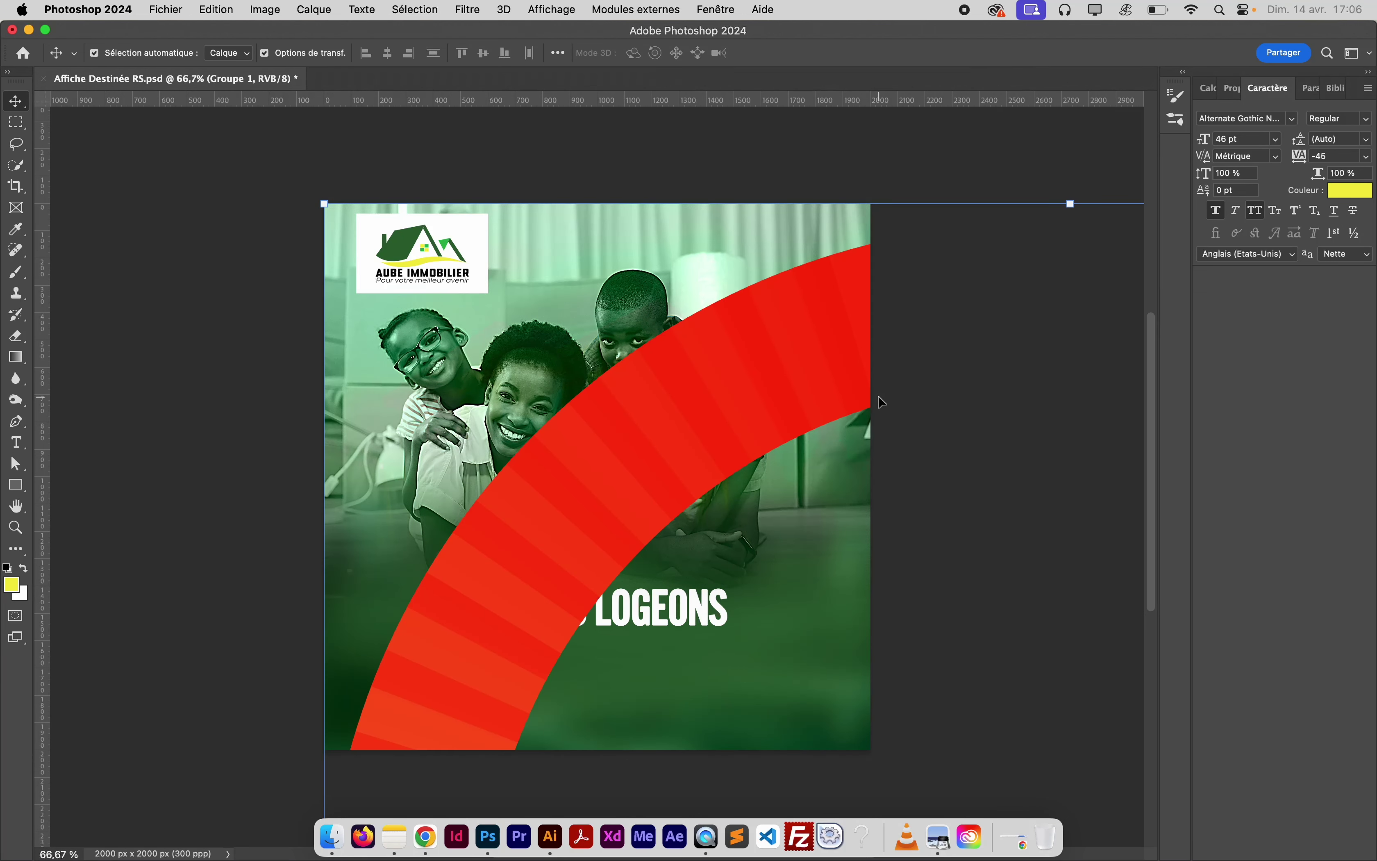
Scale the pasted arrow group proportionally to 11% and position it over the "NOUS VOUS LOGEONS" headline
key("super+t")
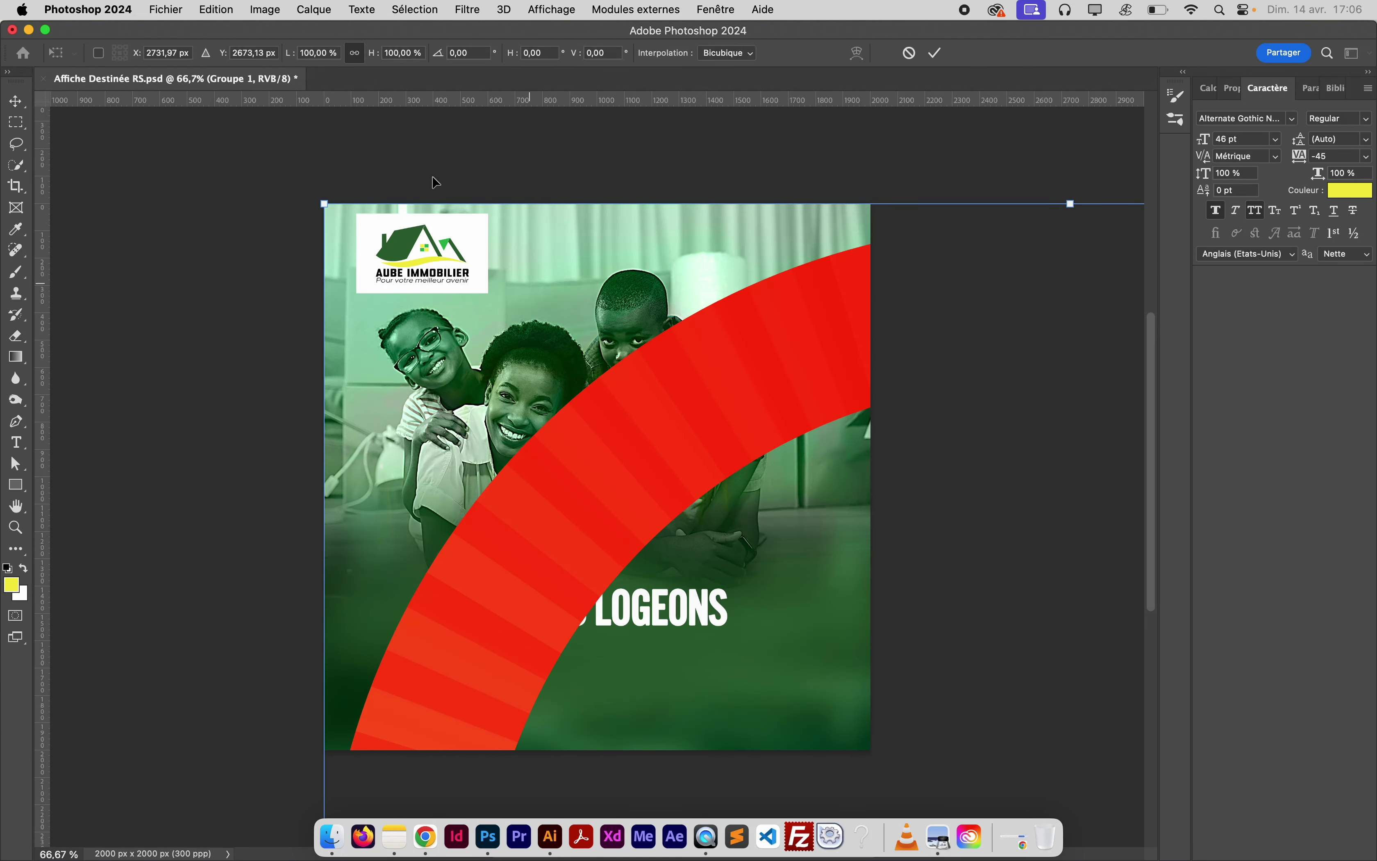
left_click_drag(288, 59, 238, 63)
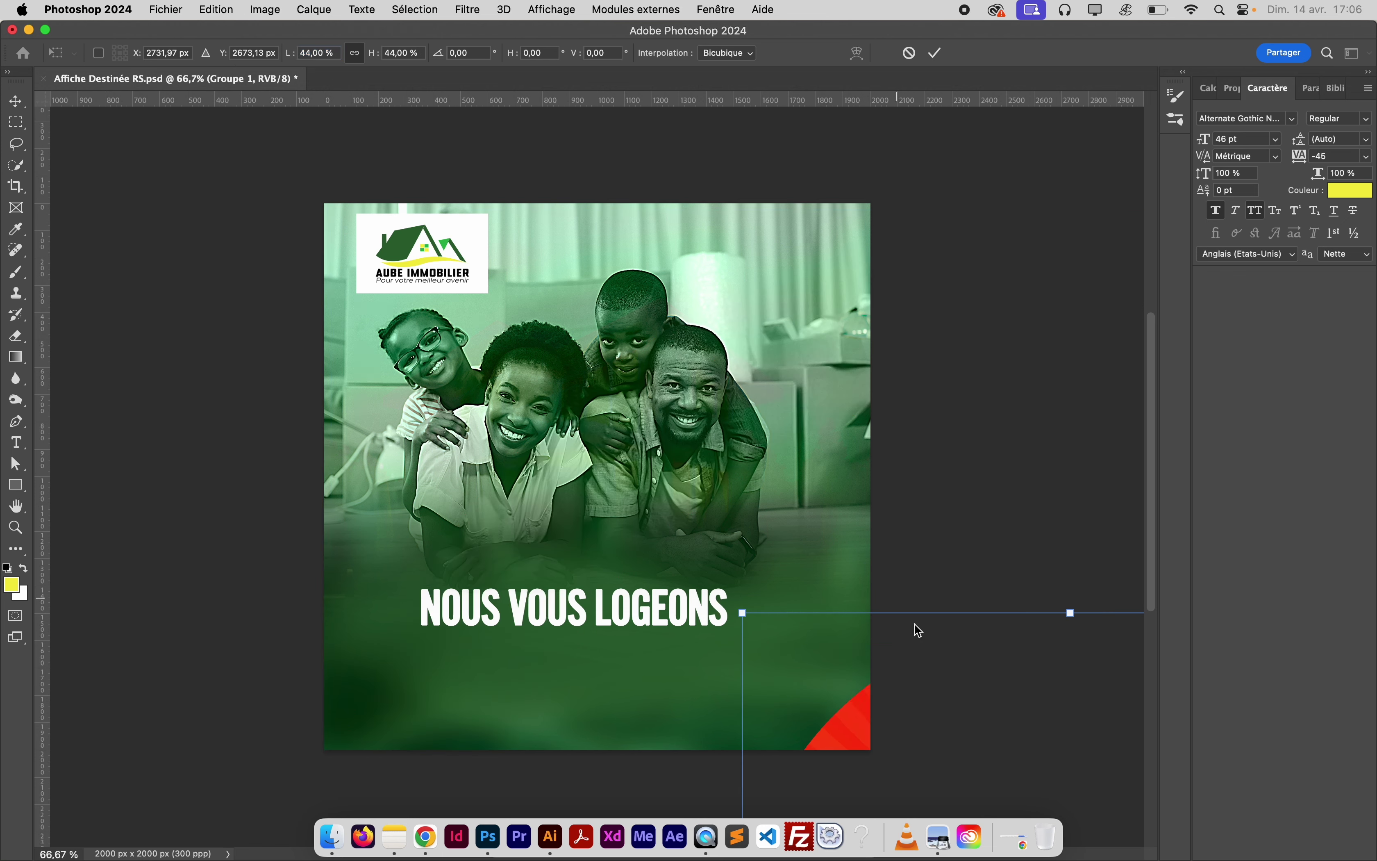
left_click_drag(841, 713, 405, 356)
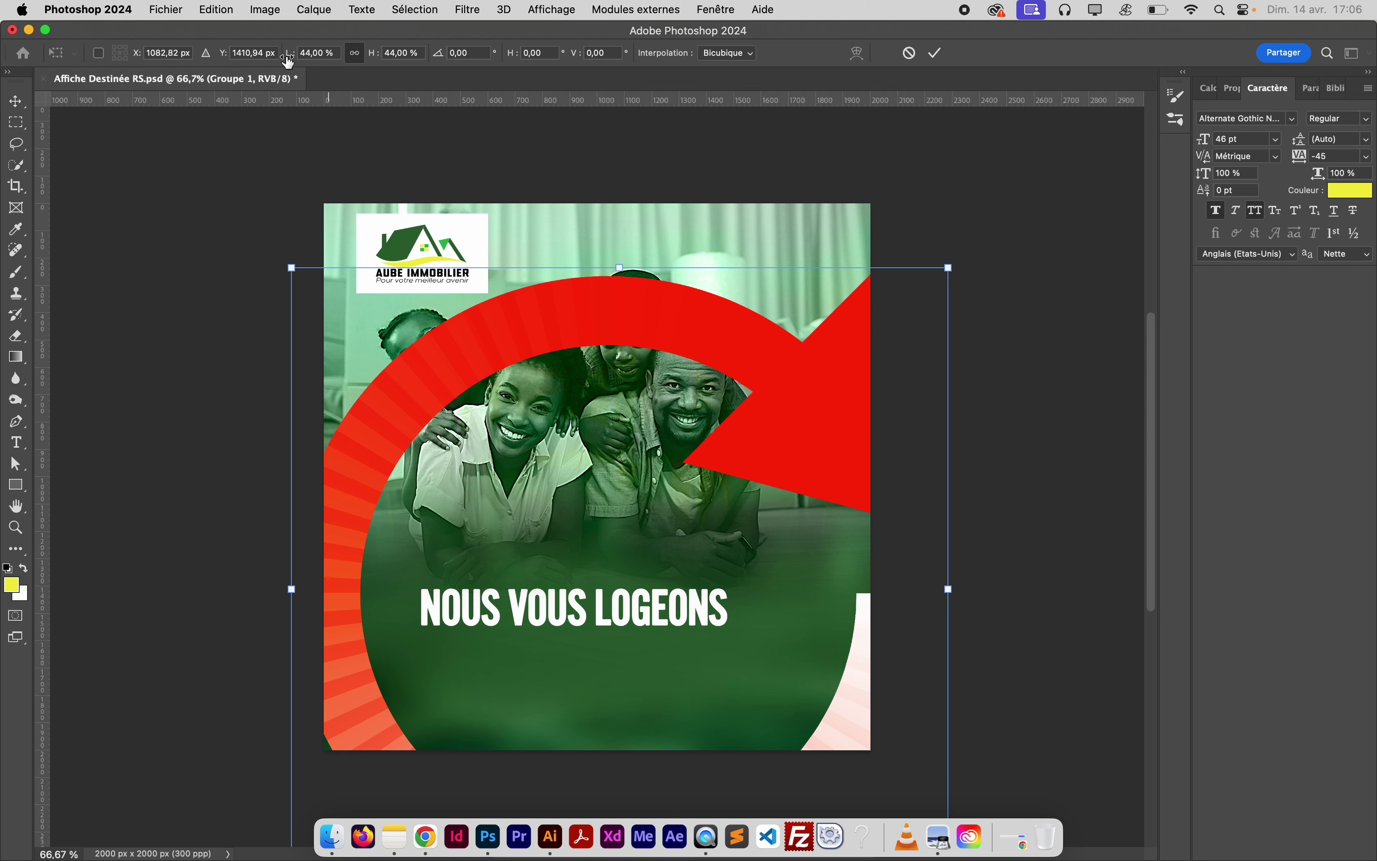
left_click_drag(289, 60, 259, 59)
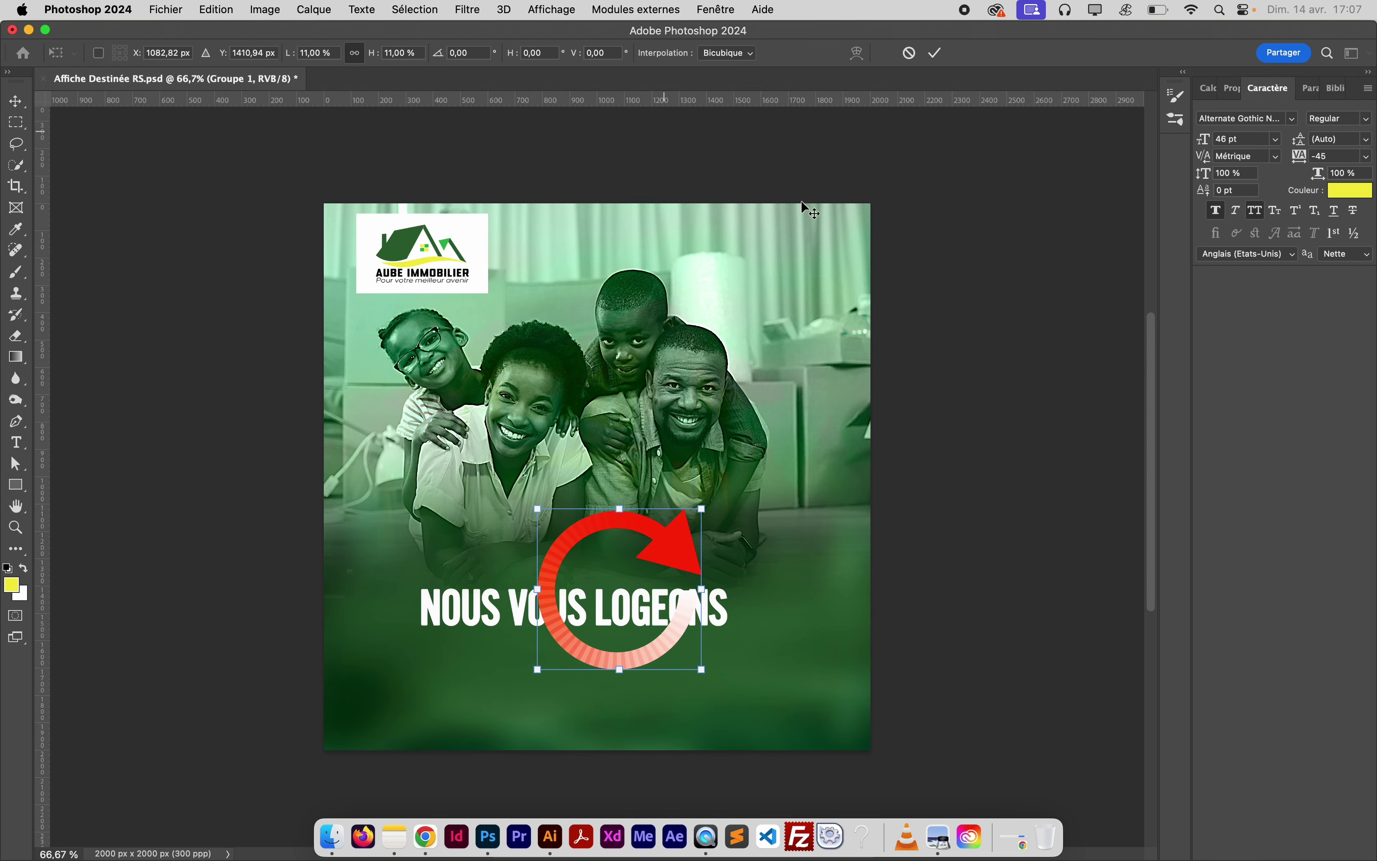
key("Return")
Show the layer list and expand Groupe 1 down to the nested group that holds the many stripe subgroups
left_click(1204, 98)
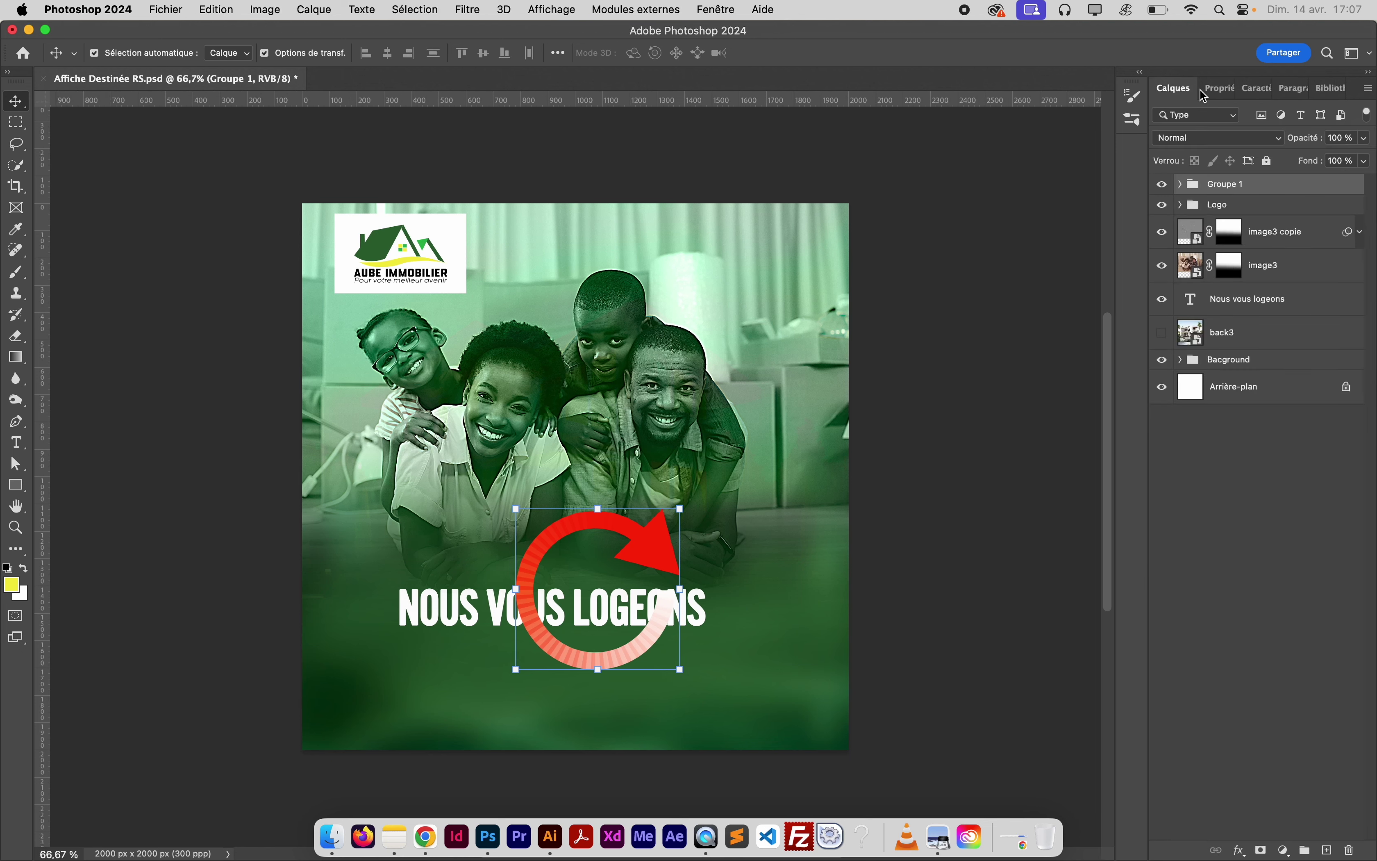
left_click(1181, 185)
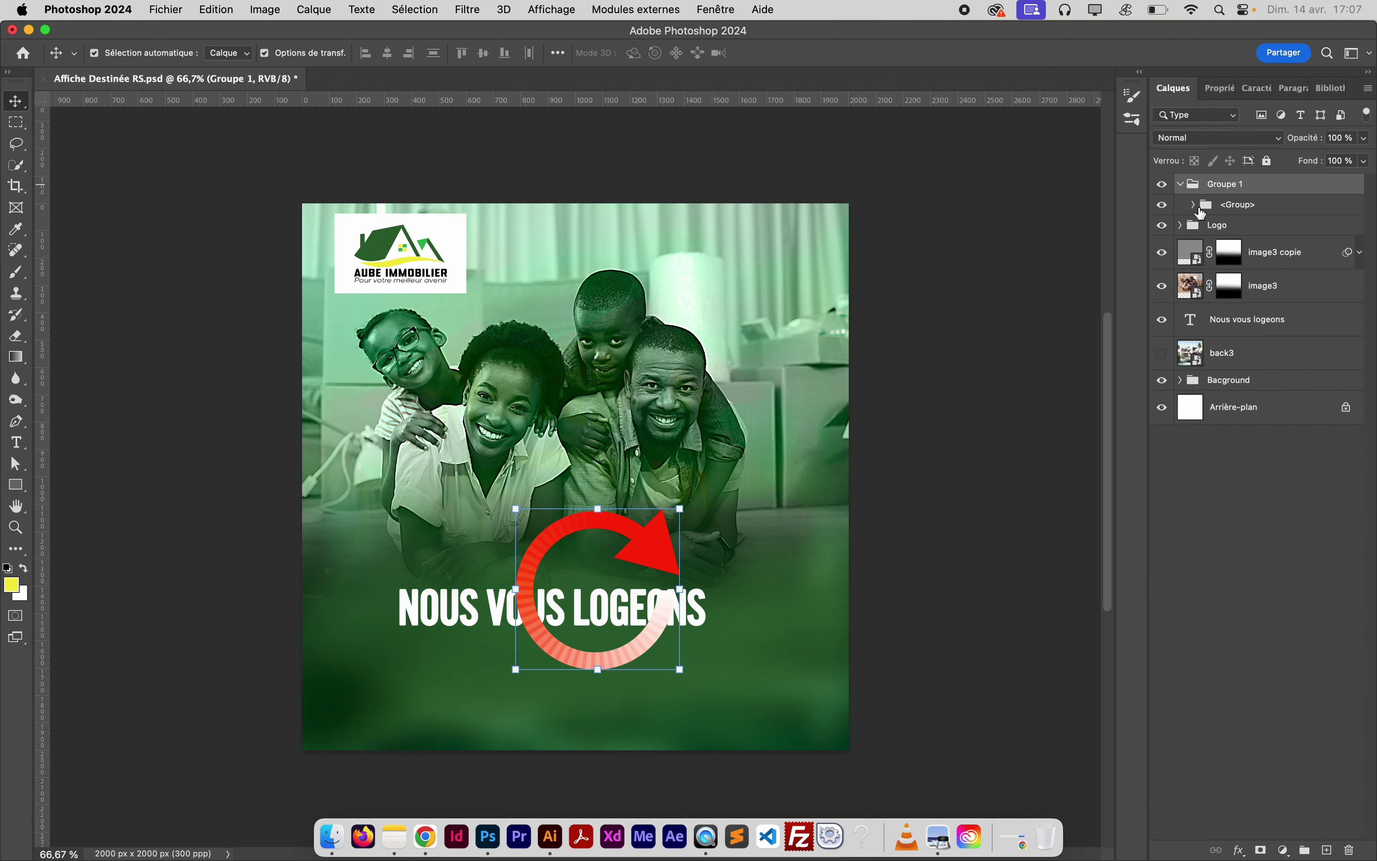
left_click(1193, 205)
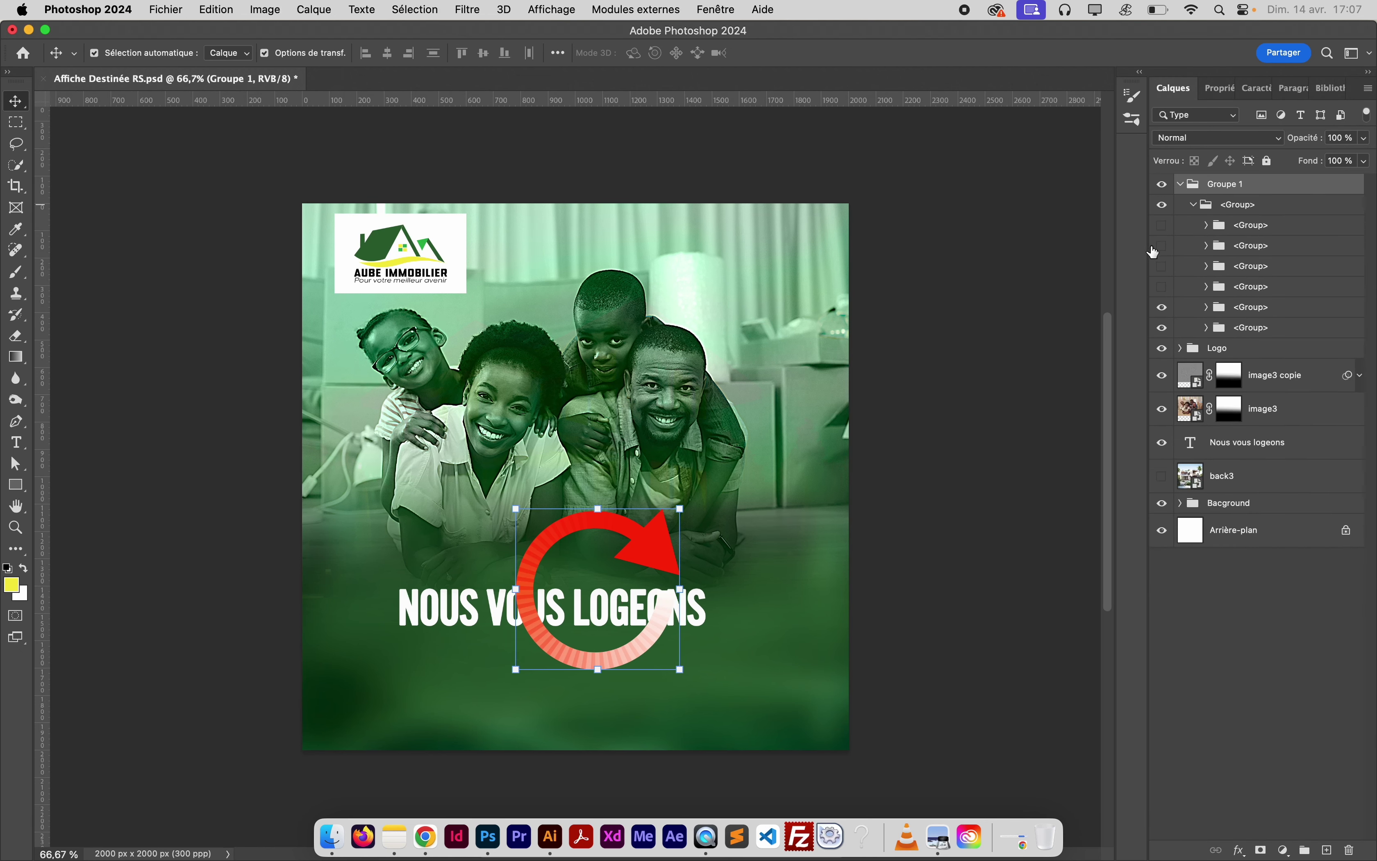
left_click(1163, 227)
left_click(1163, 226)
left_click(1206, 308)
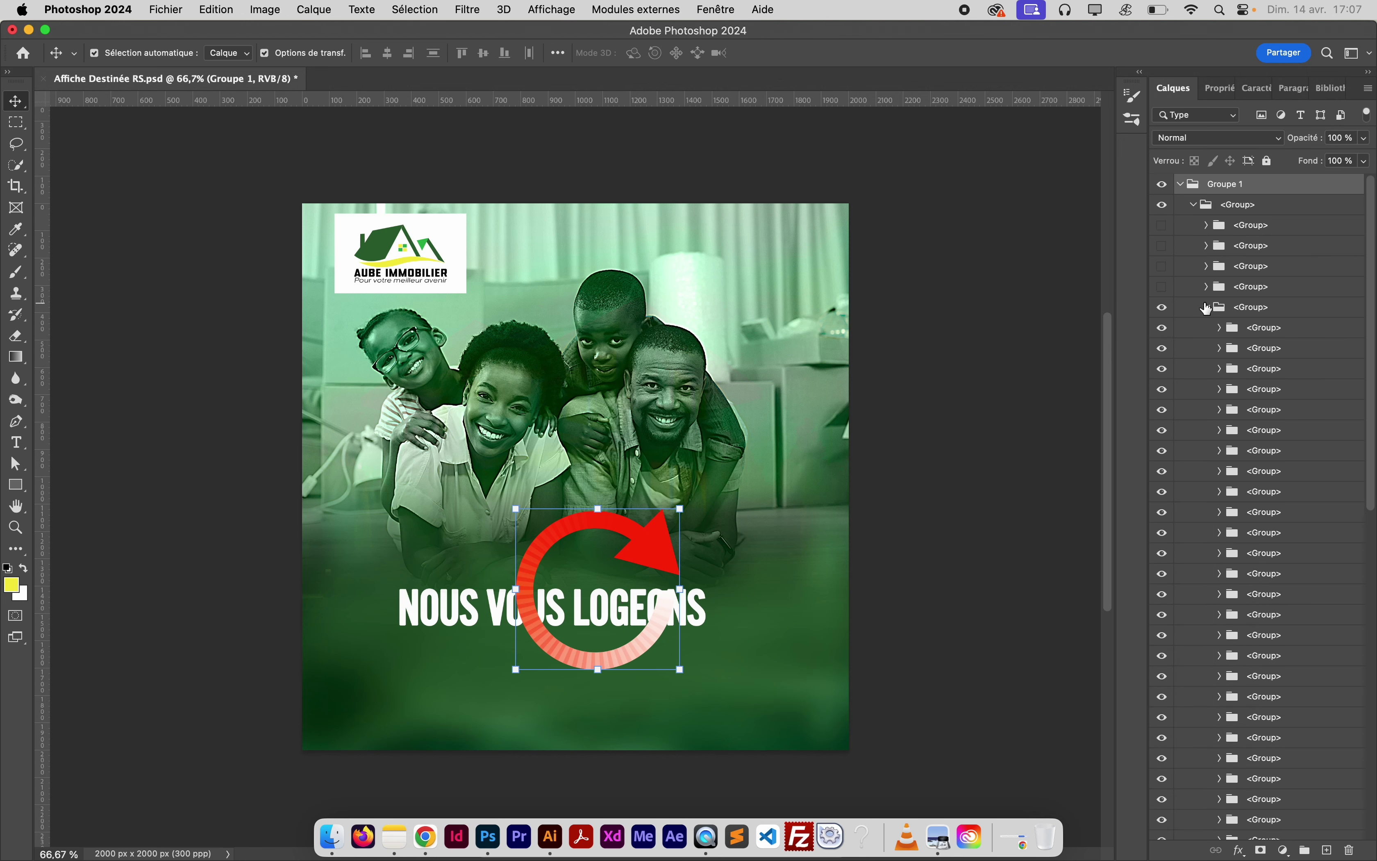
Collapse the nested group of stripe subgroups and hide the "Nous vous logeons" text layer
left_click(1206, 308)
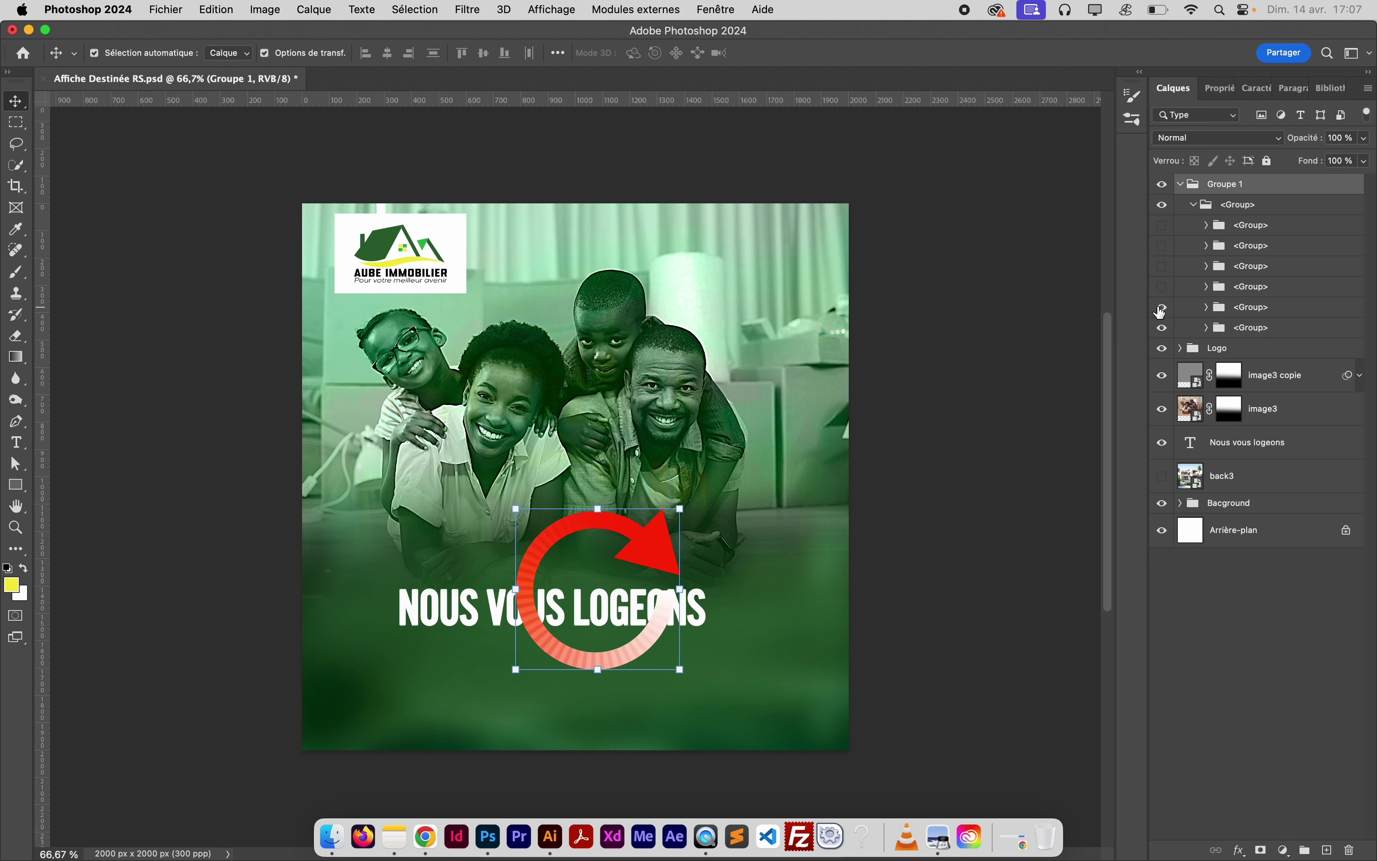
left_click(1206, 327)
left_click(1206, 328)
left_click(1161, 444)
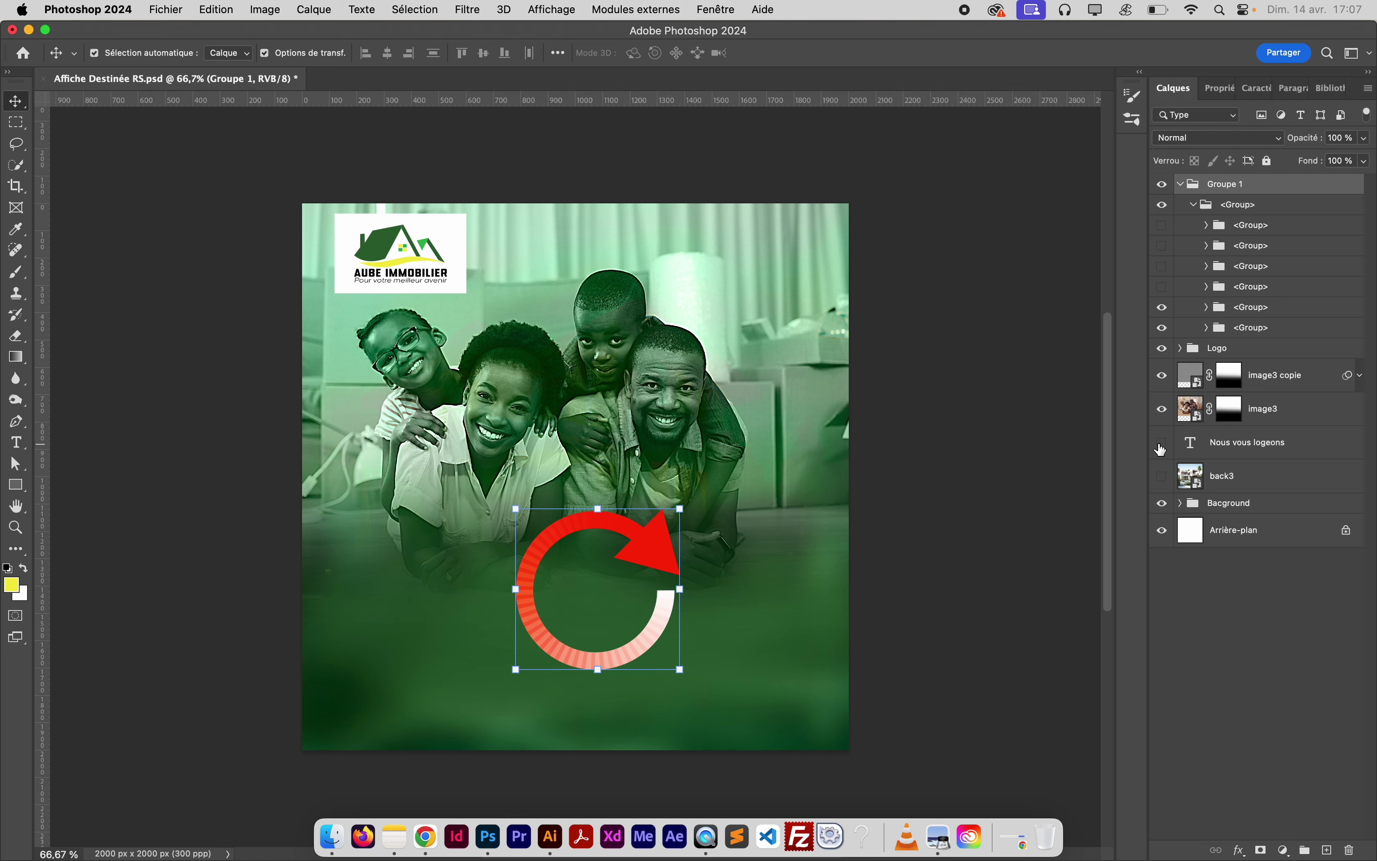
Examine which nested group contains the arrowhead by toggling its parent group's visibility, and select the arrowhead's path layer
left_click(653, 553)
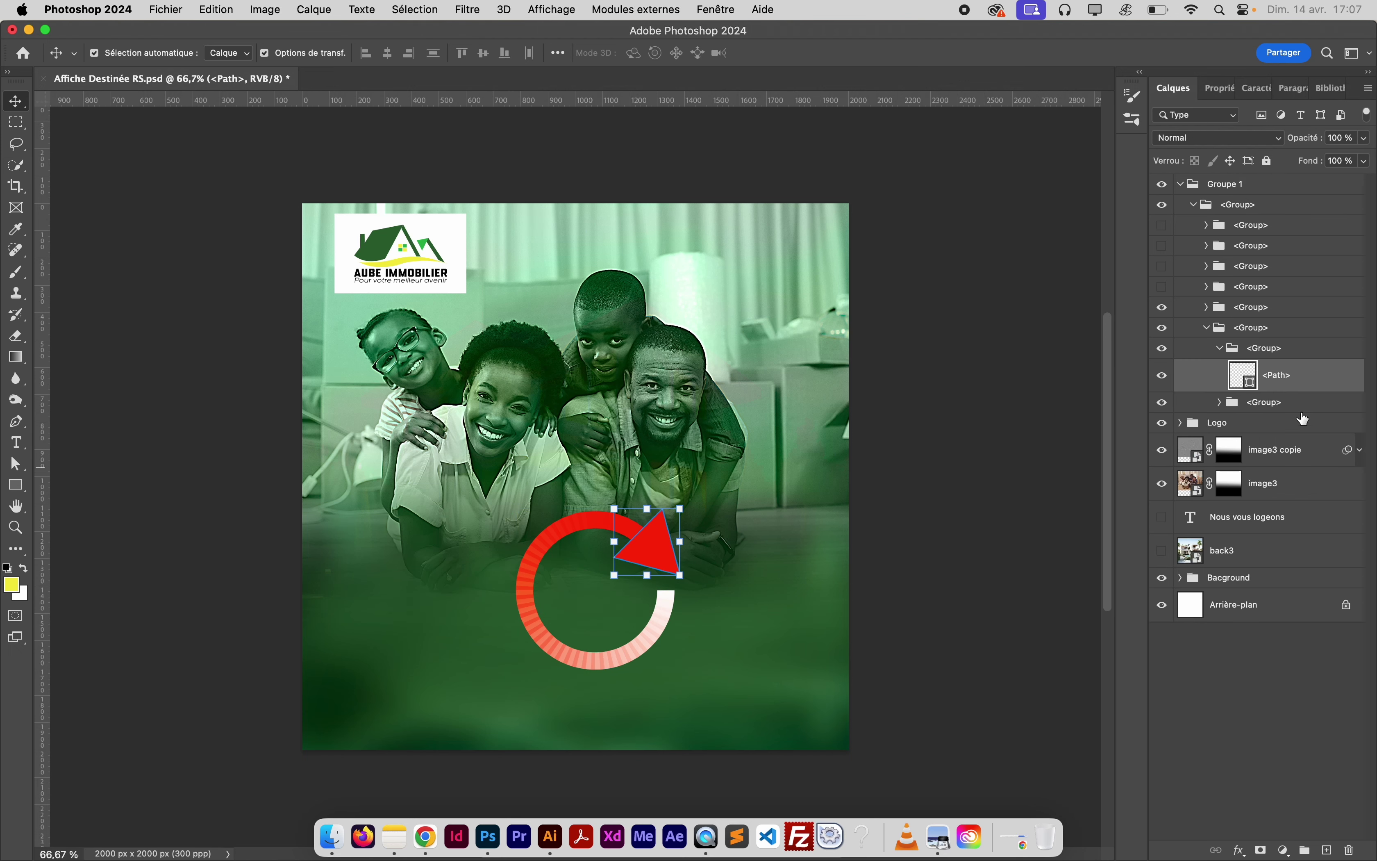
left_click(1337, 349)
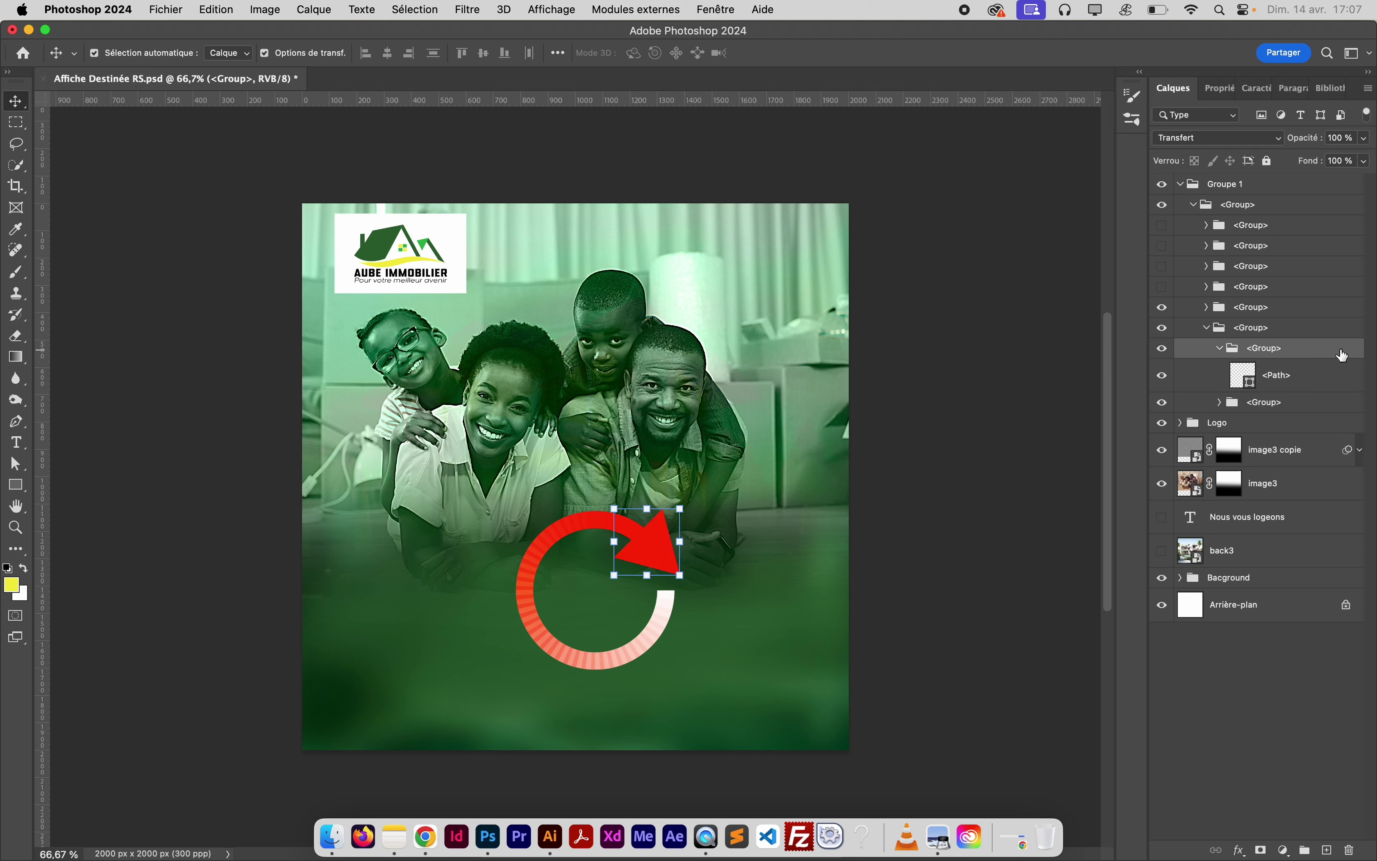
left_click(1210, 331)
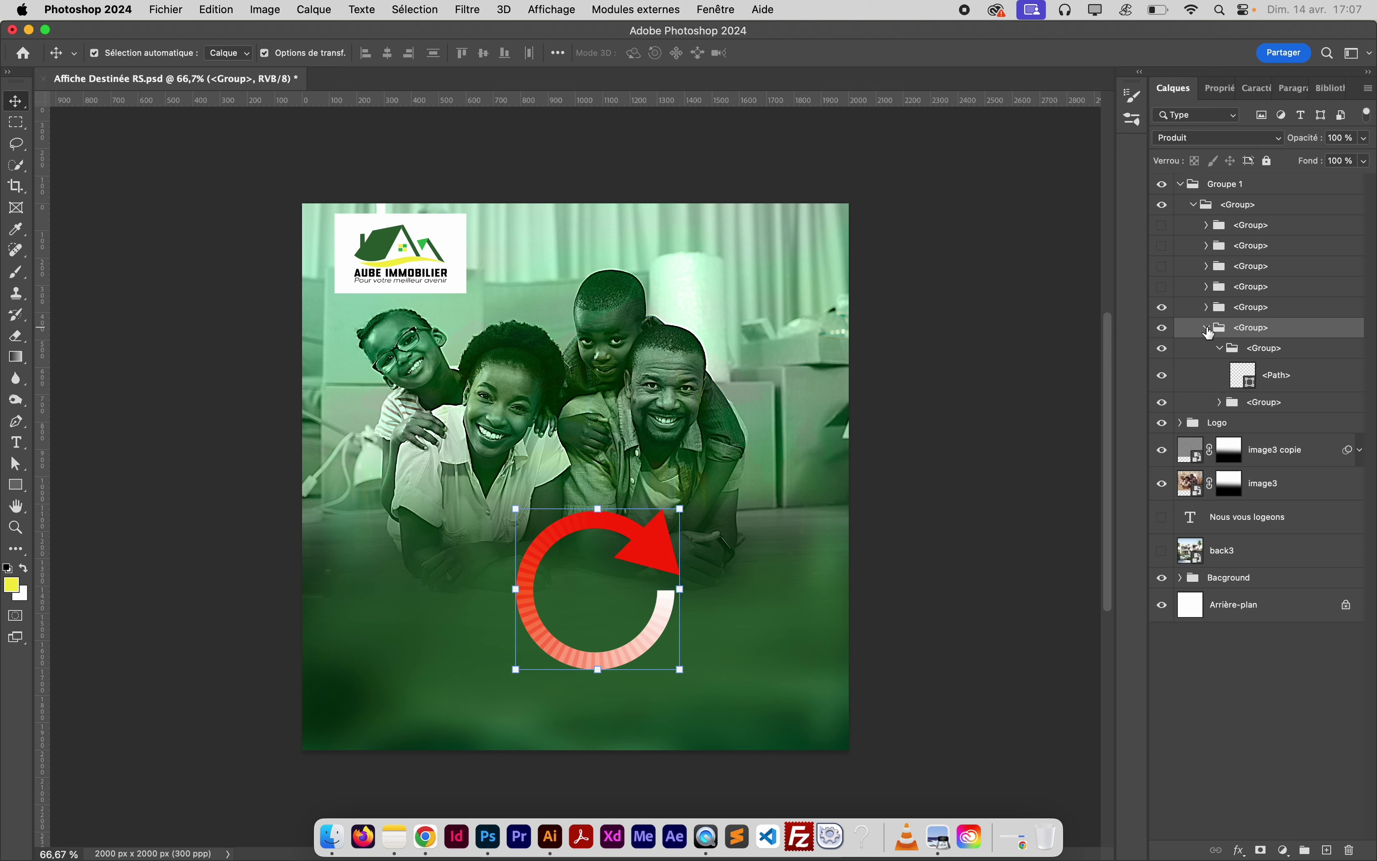
left_click(1206, 329)
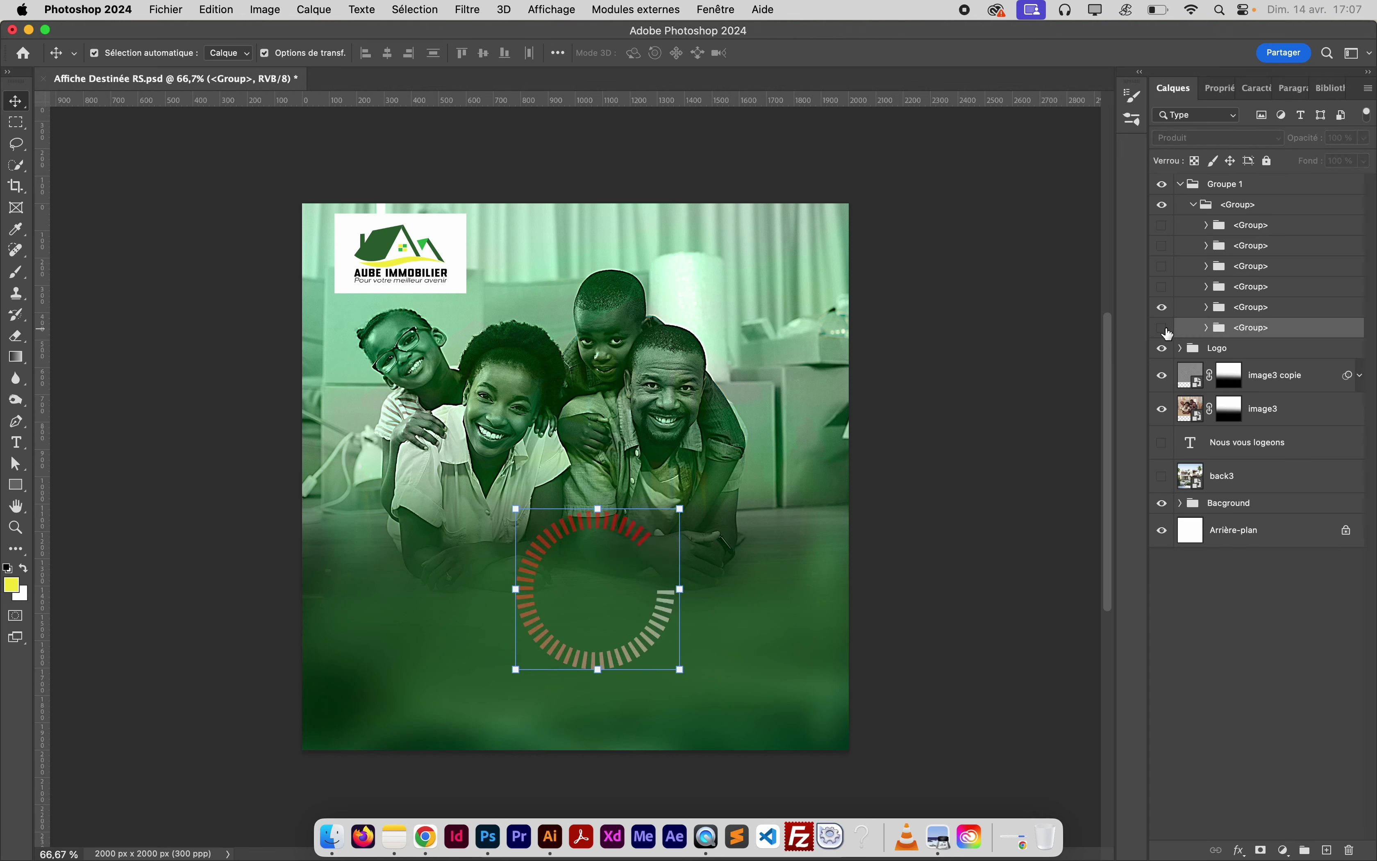
left_click(1206, 329)
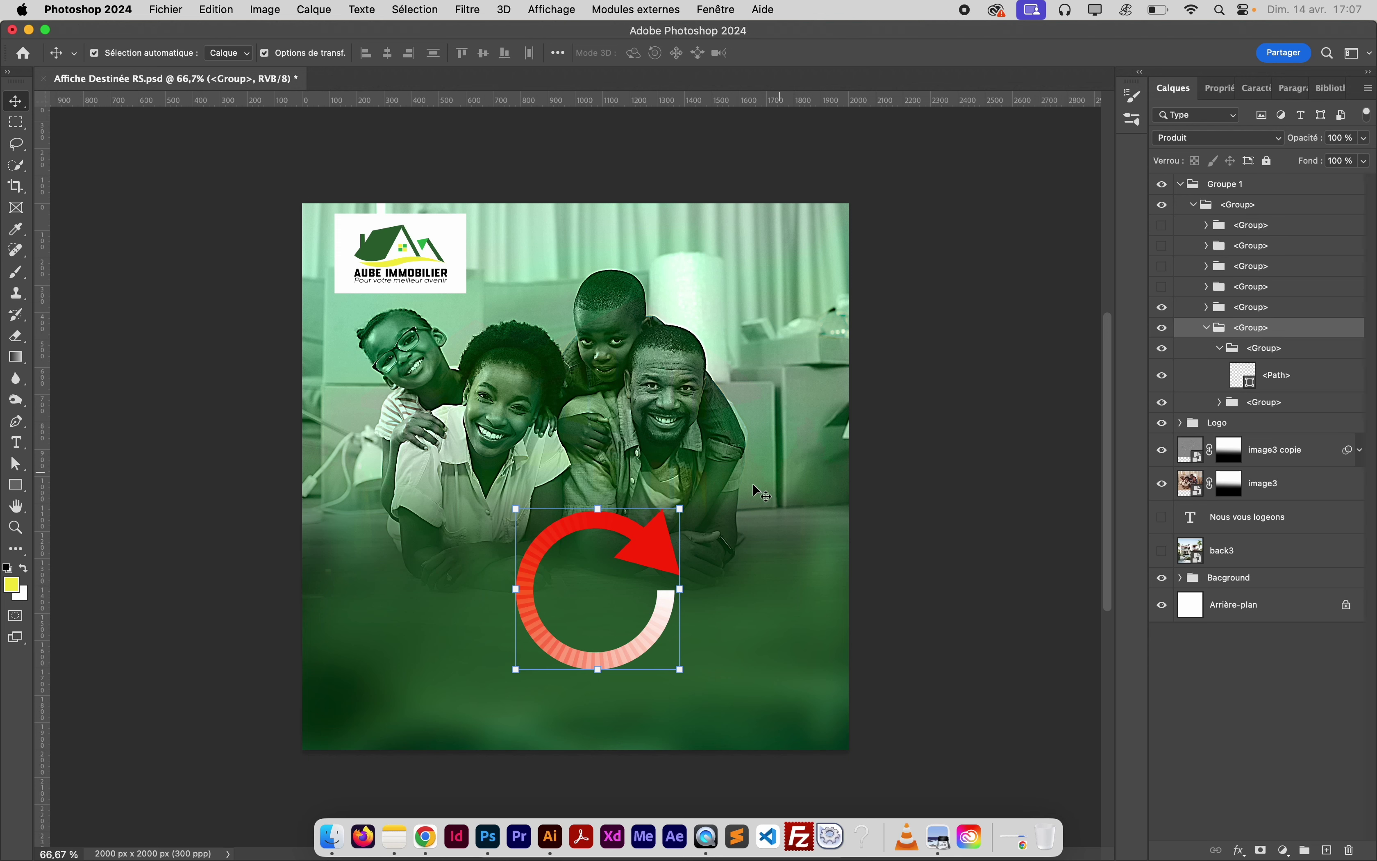
left_click(663, 560)
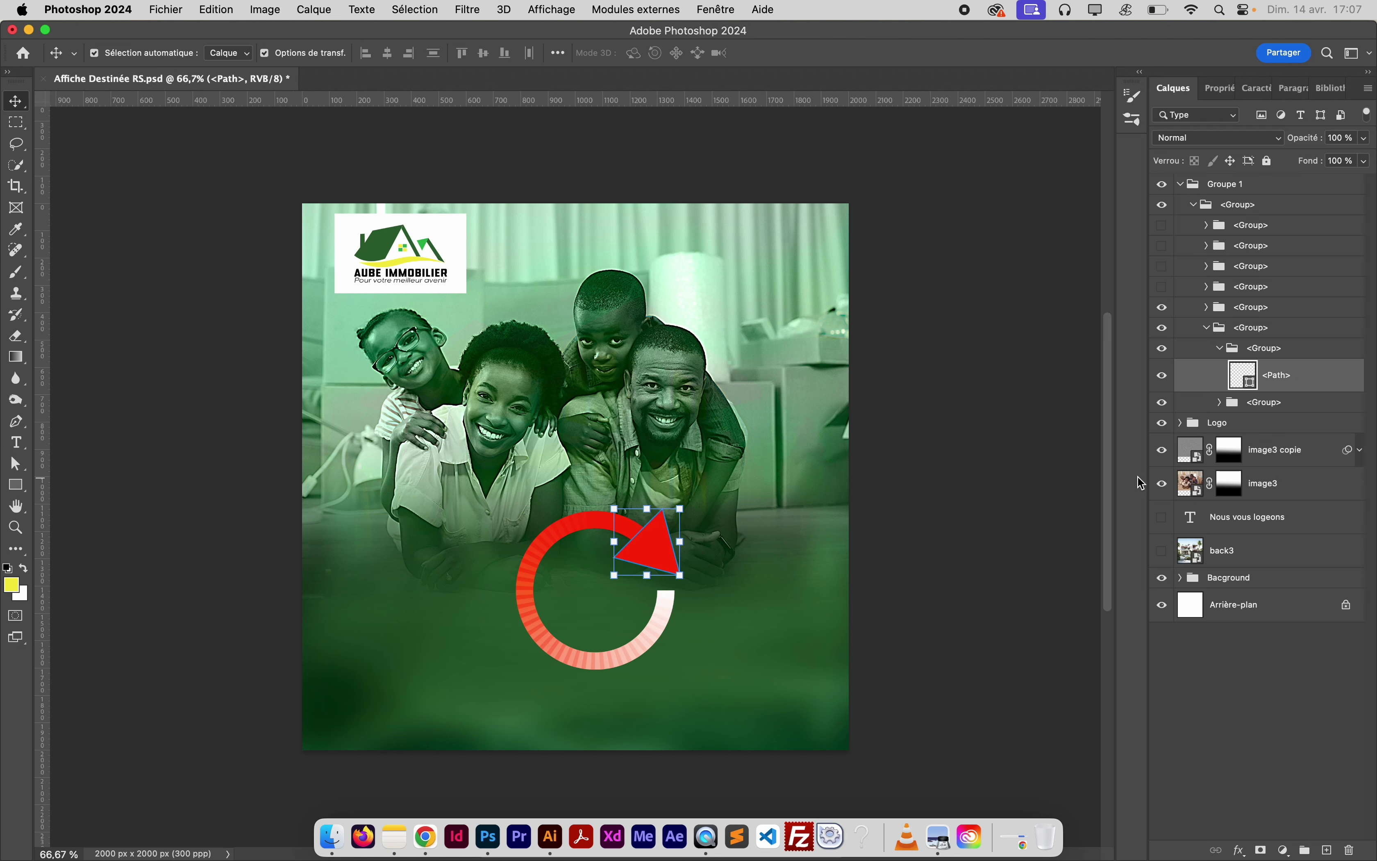
Apply a color overlay (Incrustation couleur) of FFFF33 in Produit mode at 100% opacity to the arrowhead's path layer
double_click(1352, 384)
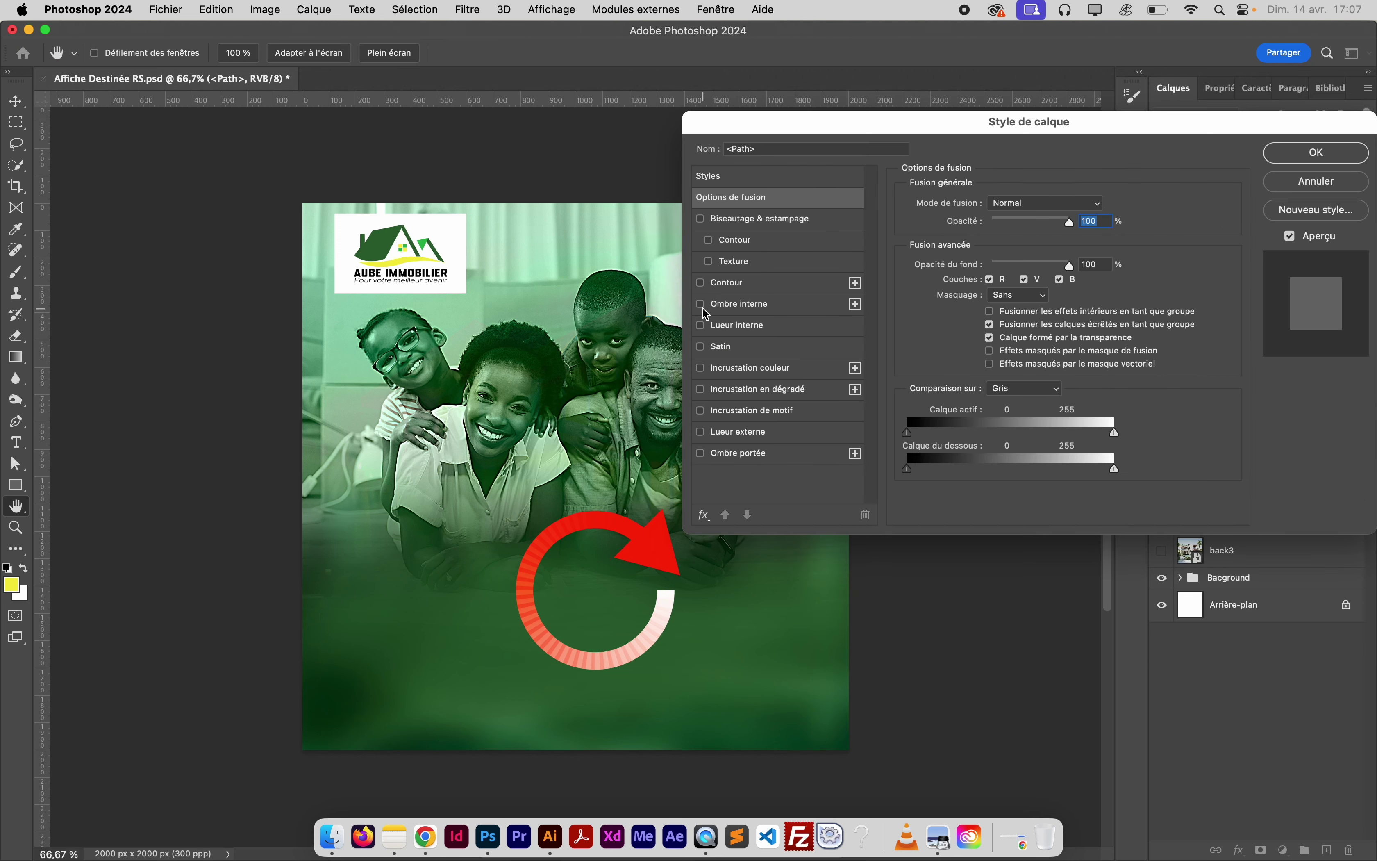
left_click(755, 368)
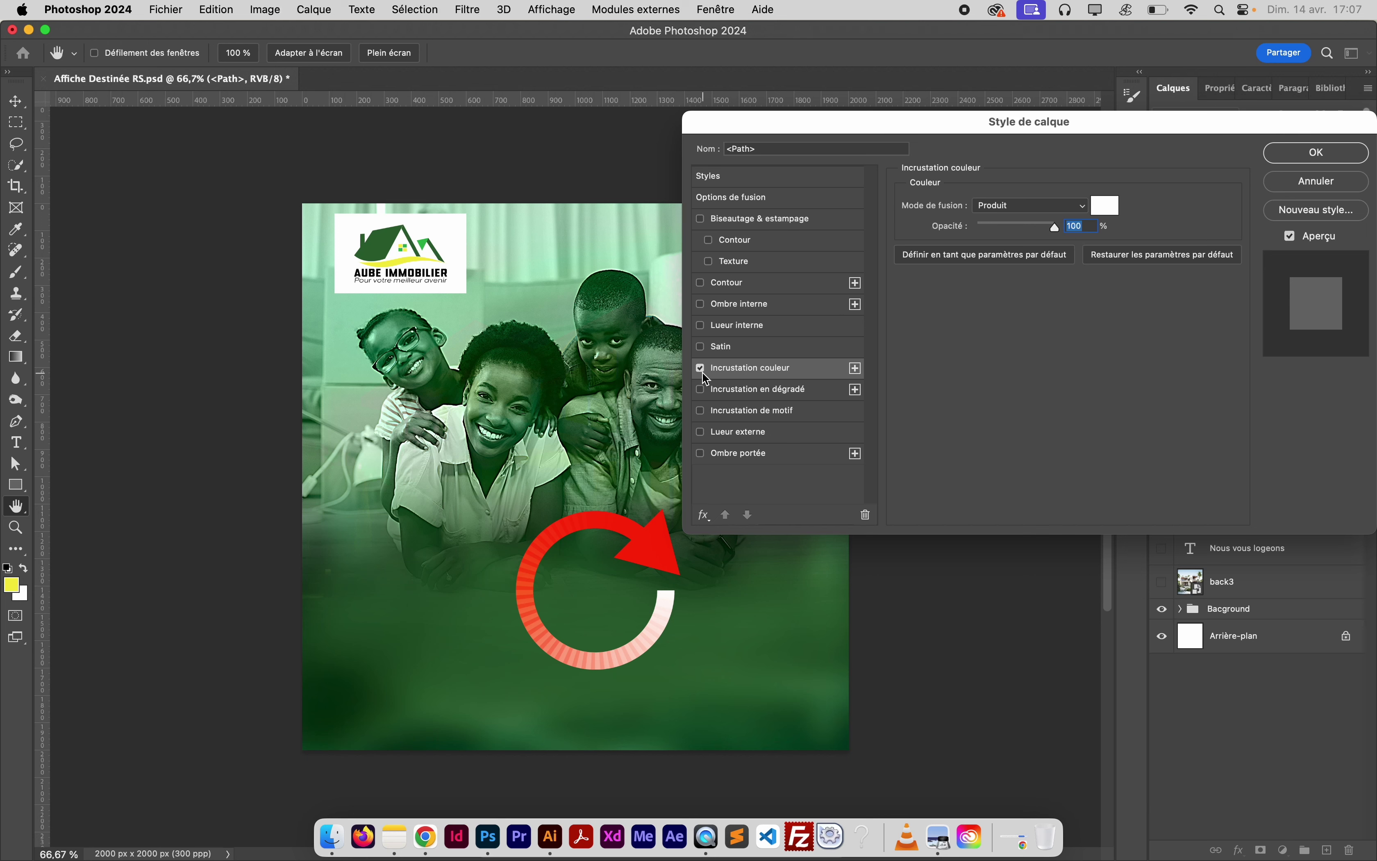
left_click(1106, 206)
left_click(802, 709)
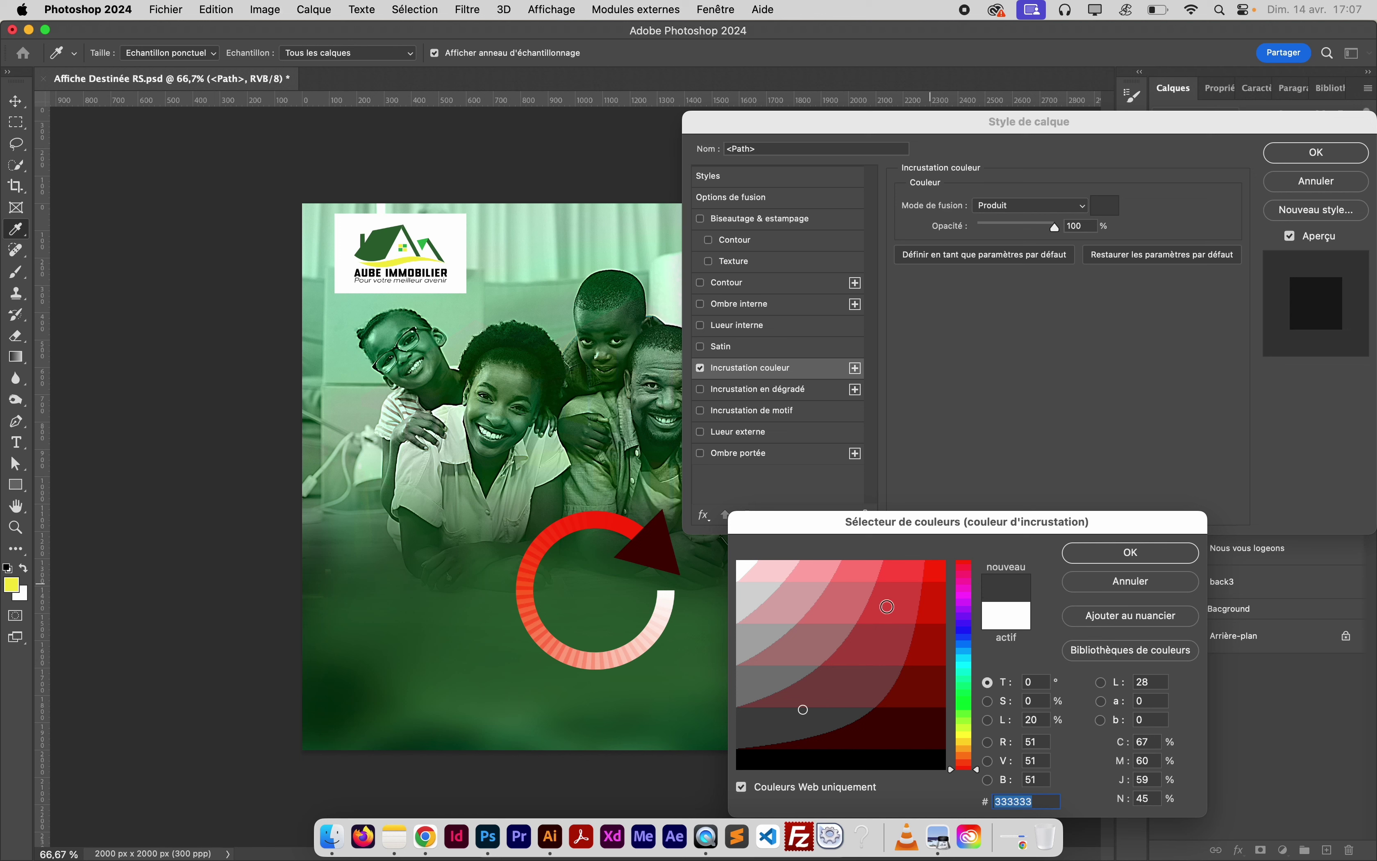
left_click(897, 602)
left_click(934, 685)
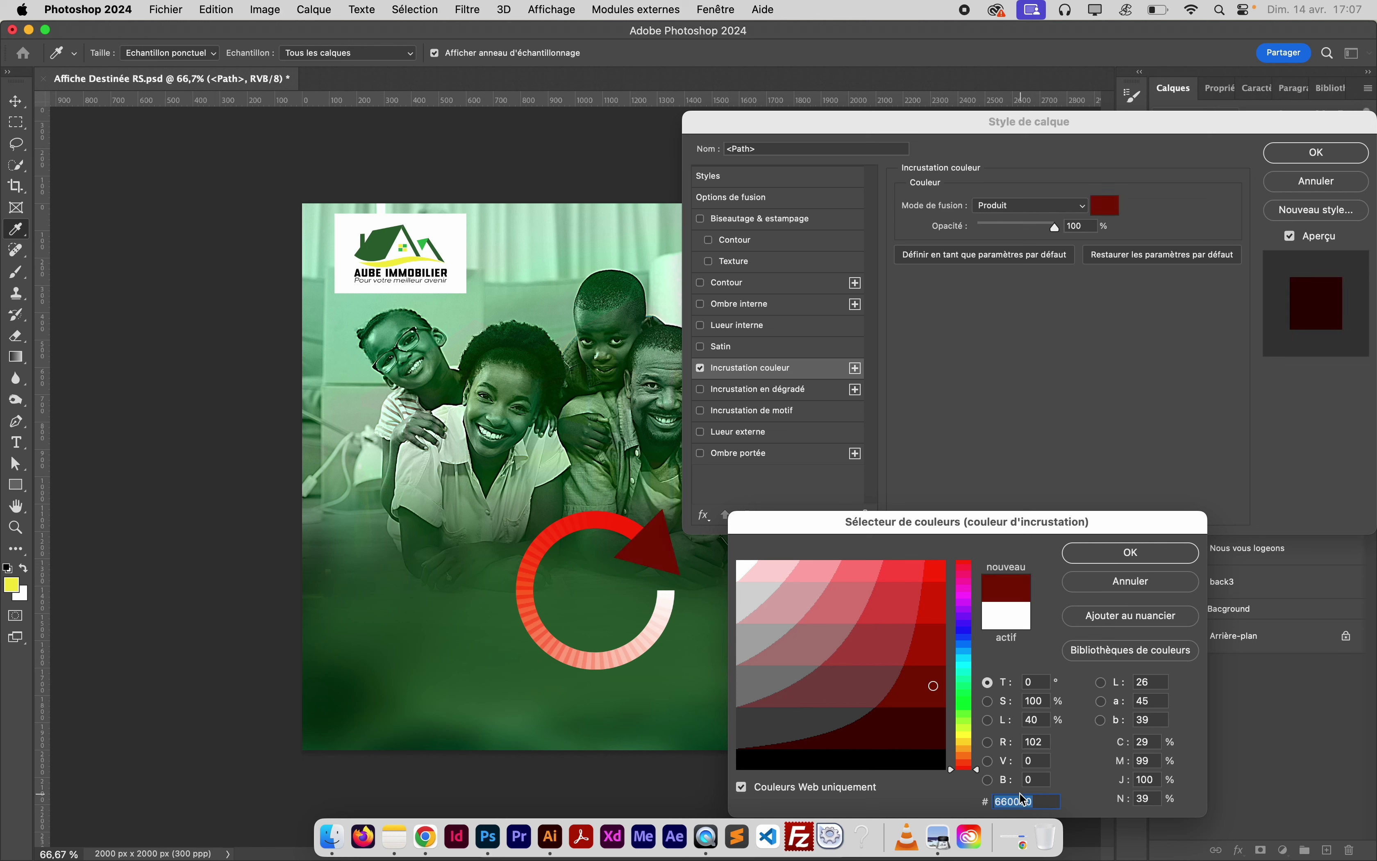
type("FFFF")
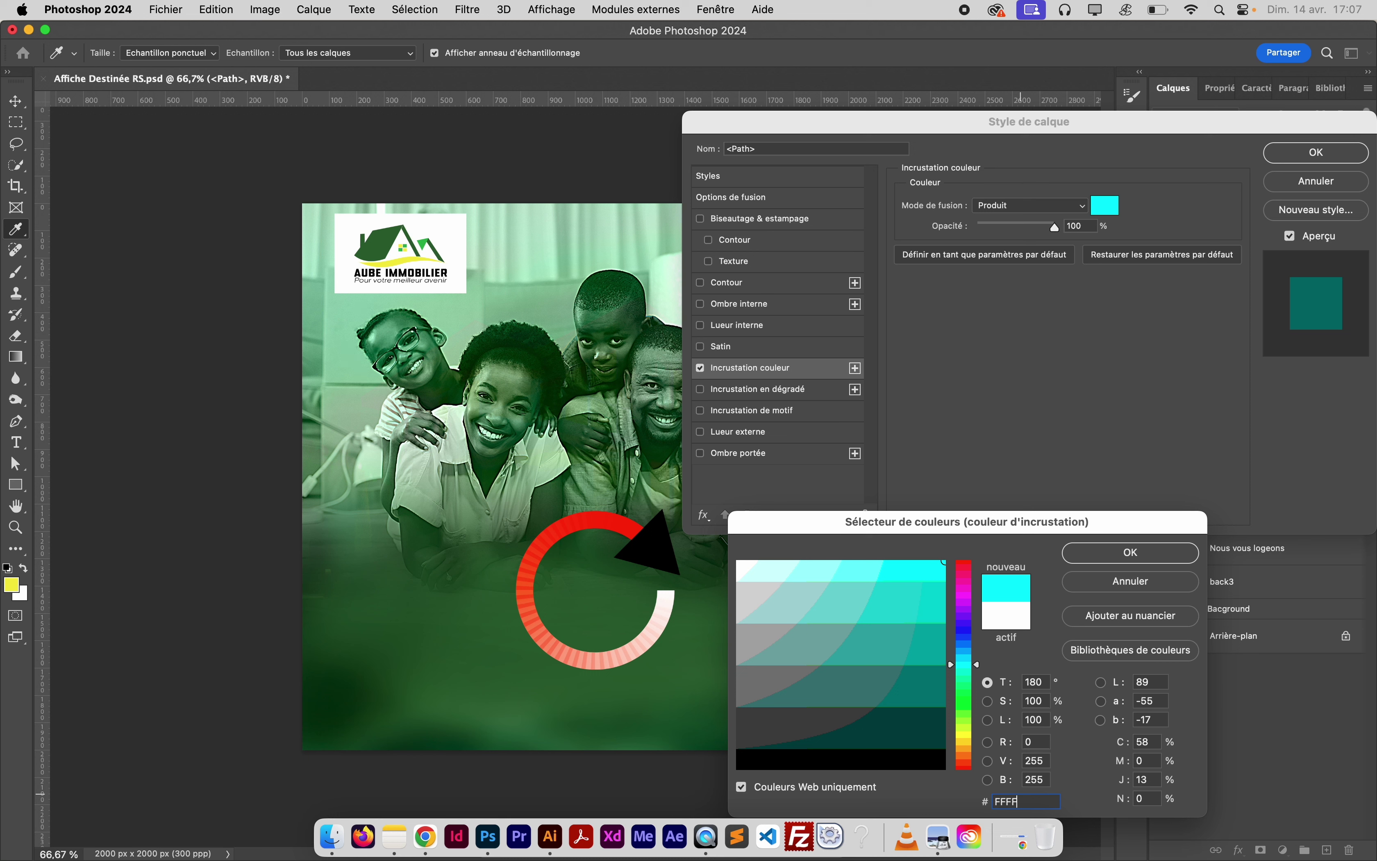
type("33")
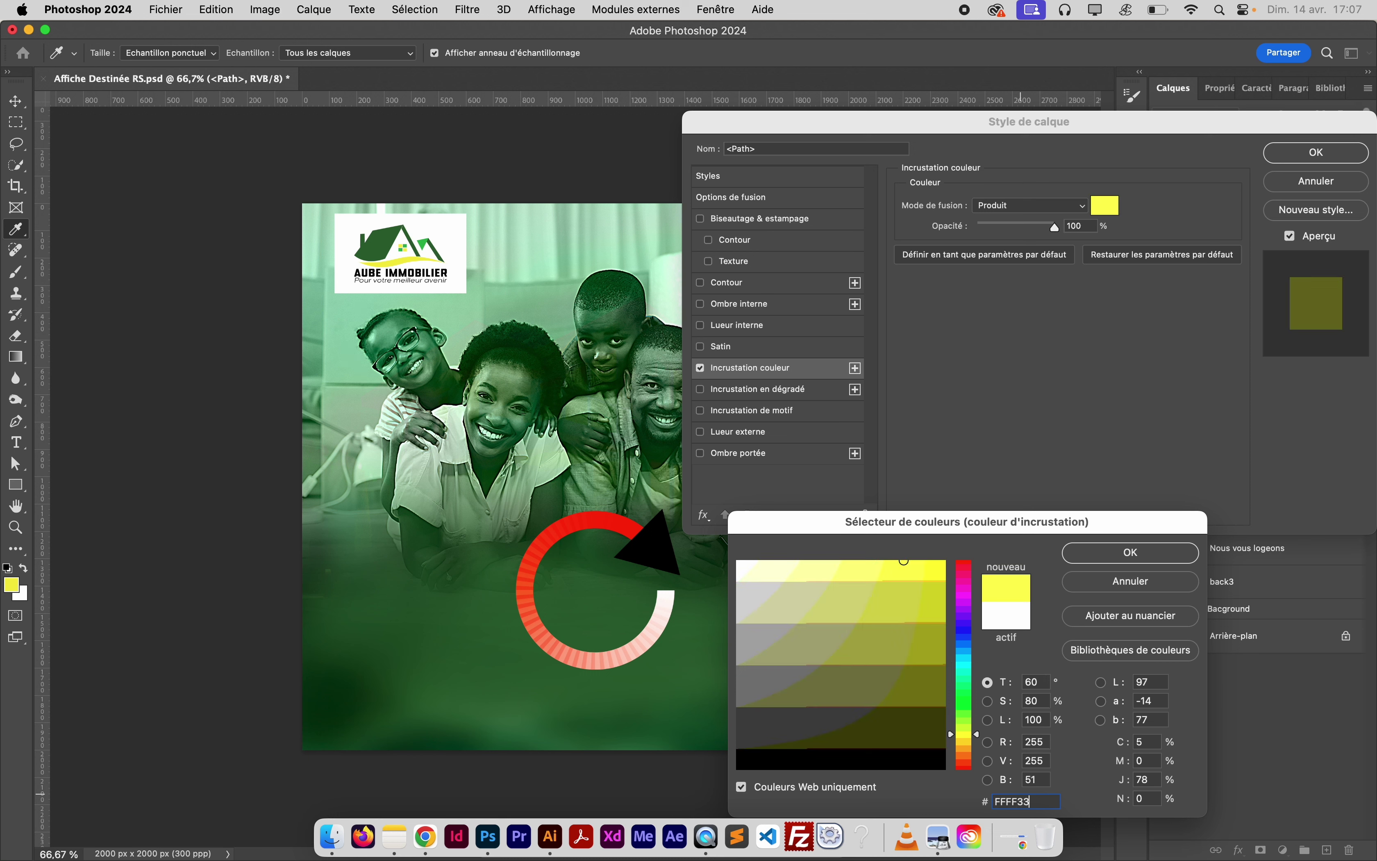
left_click(1116, 555)
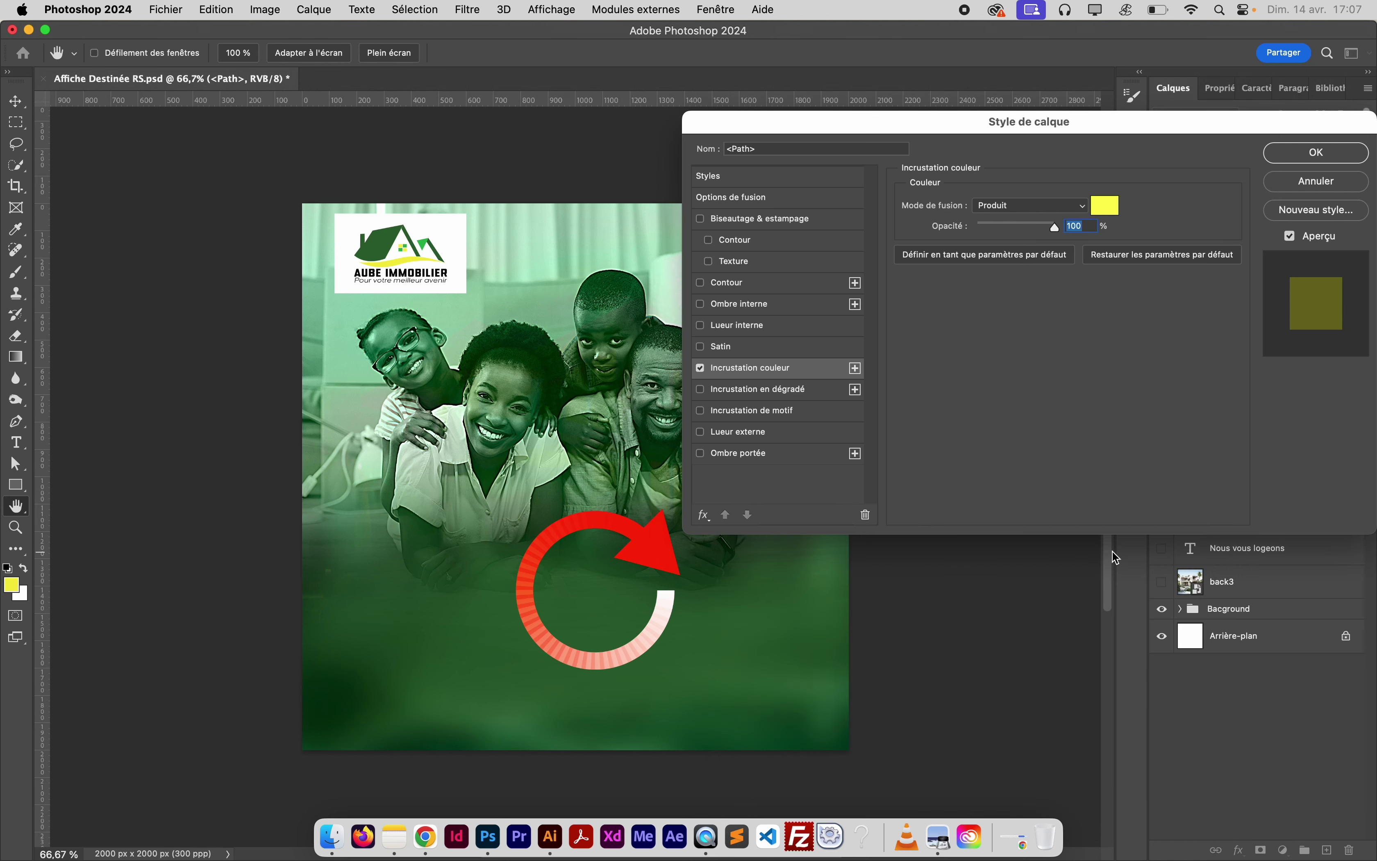
left_click(1317, 153)
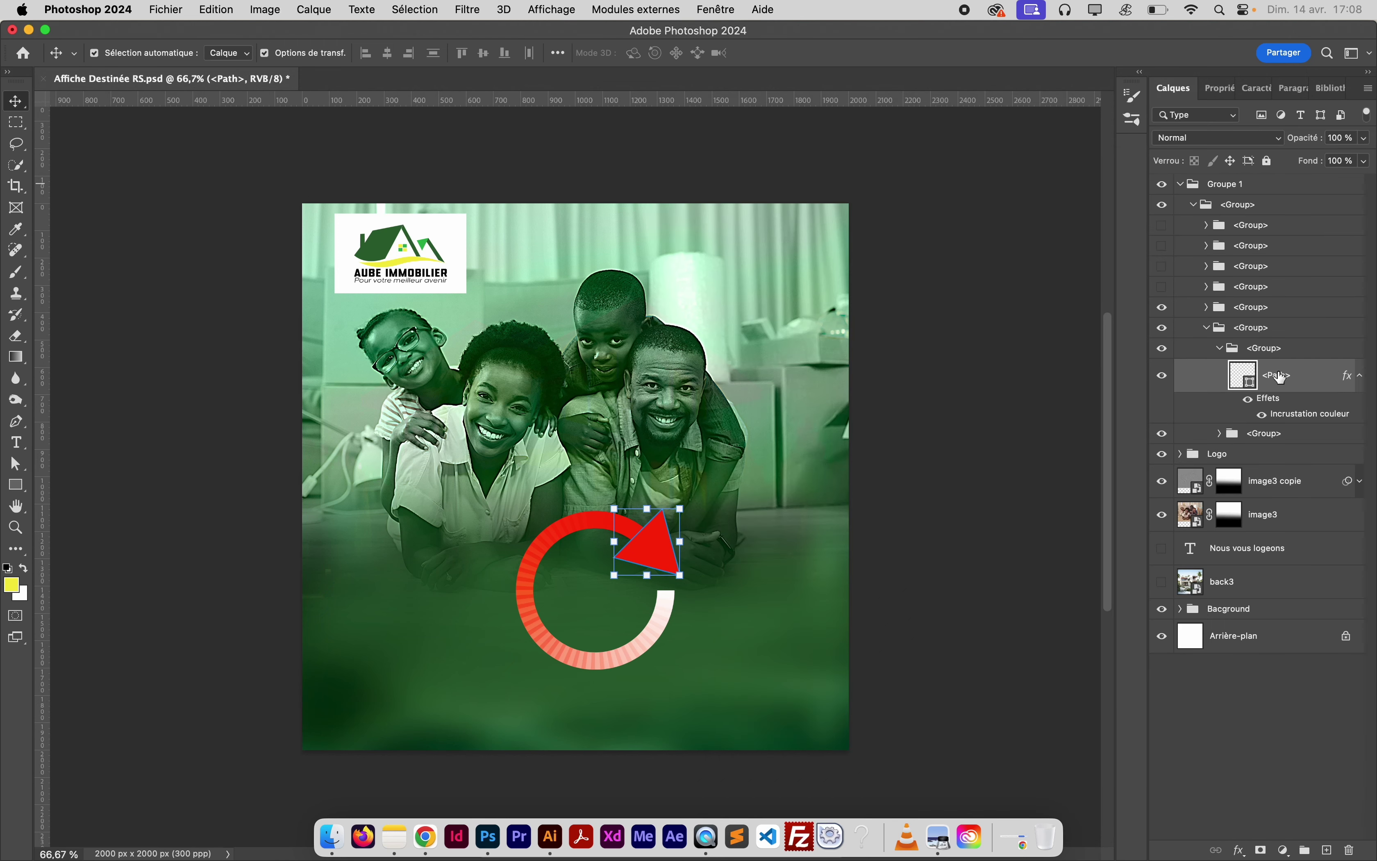
Review the blending options of the arrowhead's path layer and close them without changes
left_click(1305, 351)
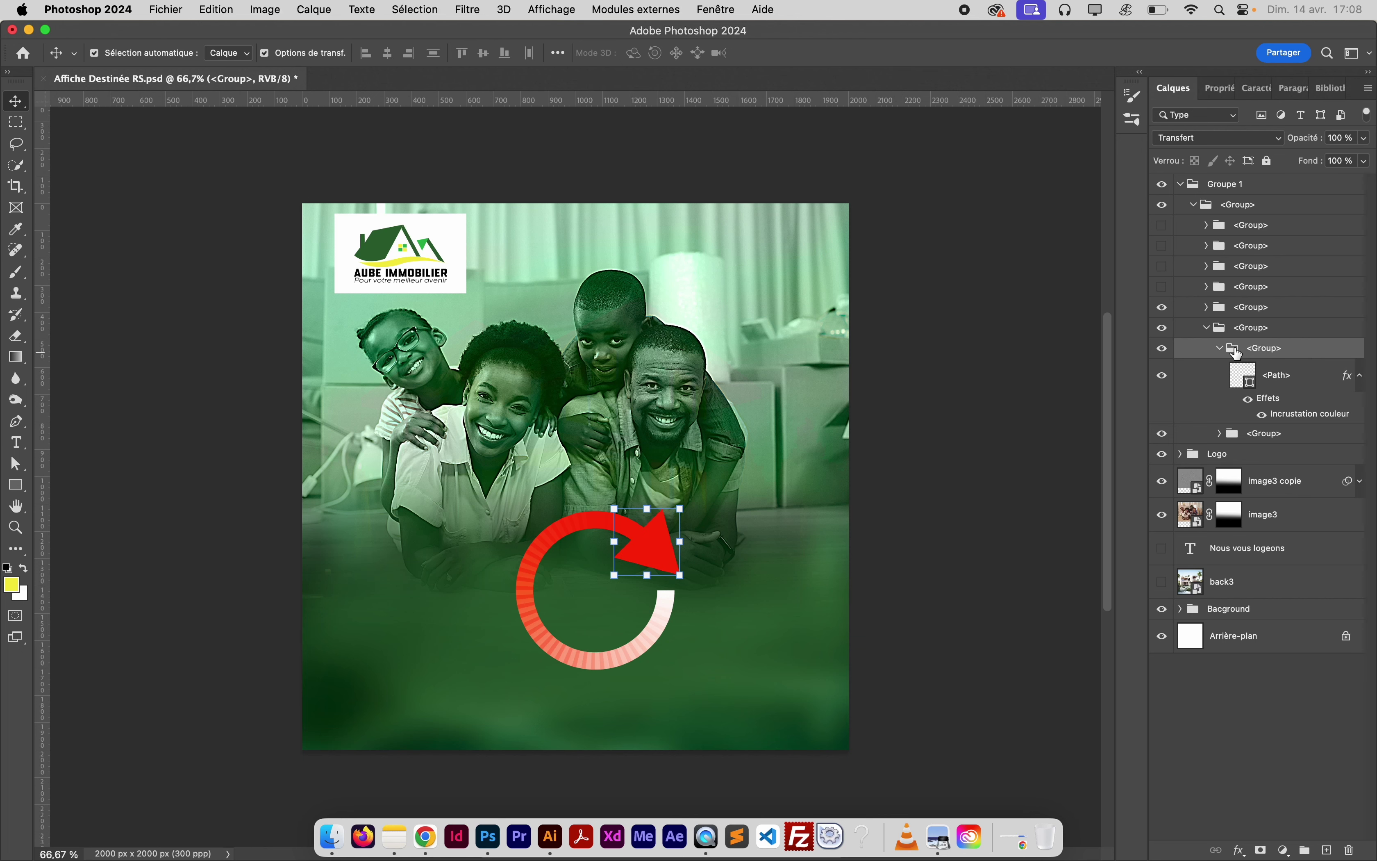
left_click(1300, 380)
double_click(1301, 381)
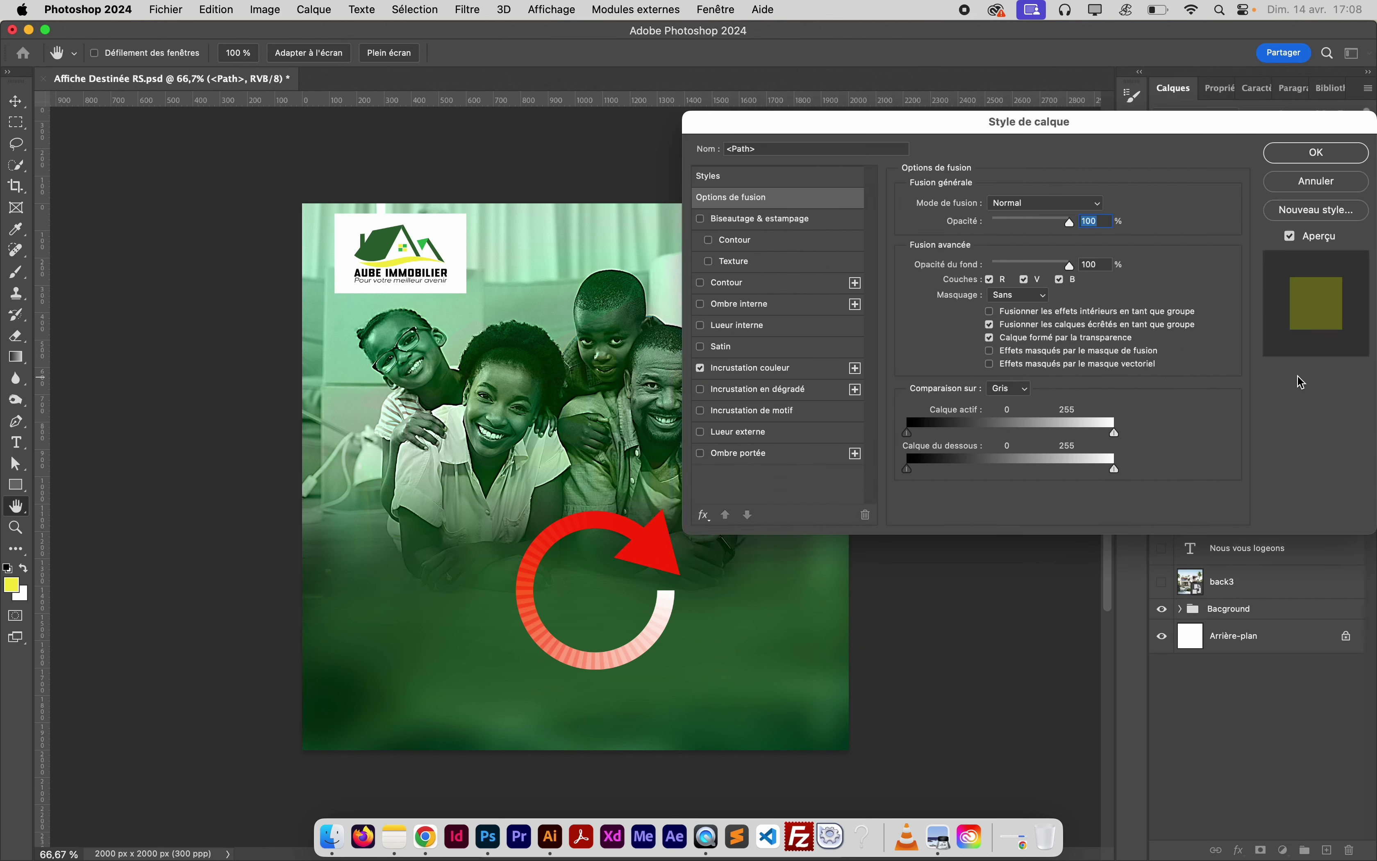
left_click(1355, 158)
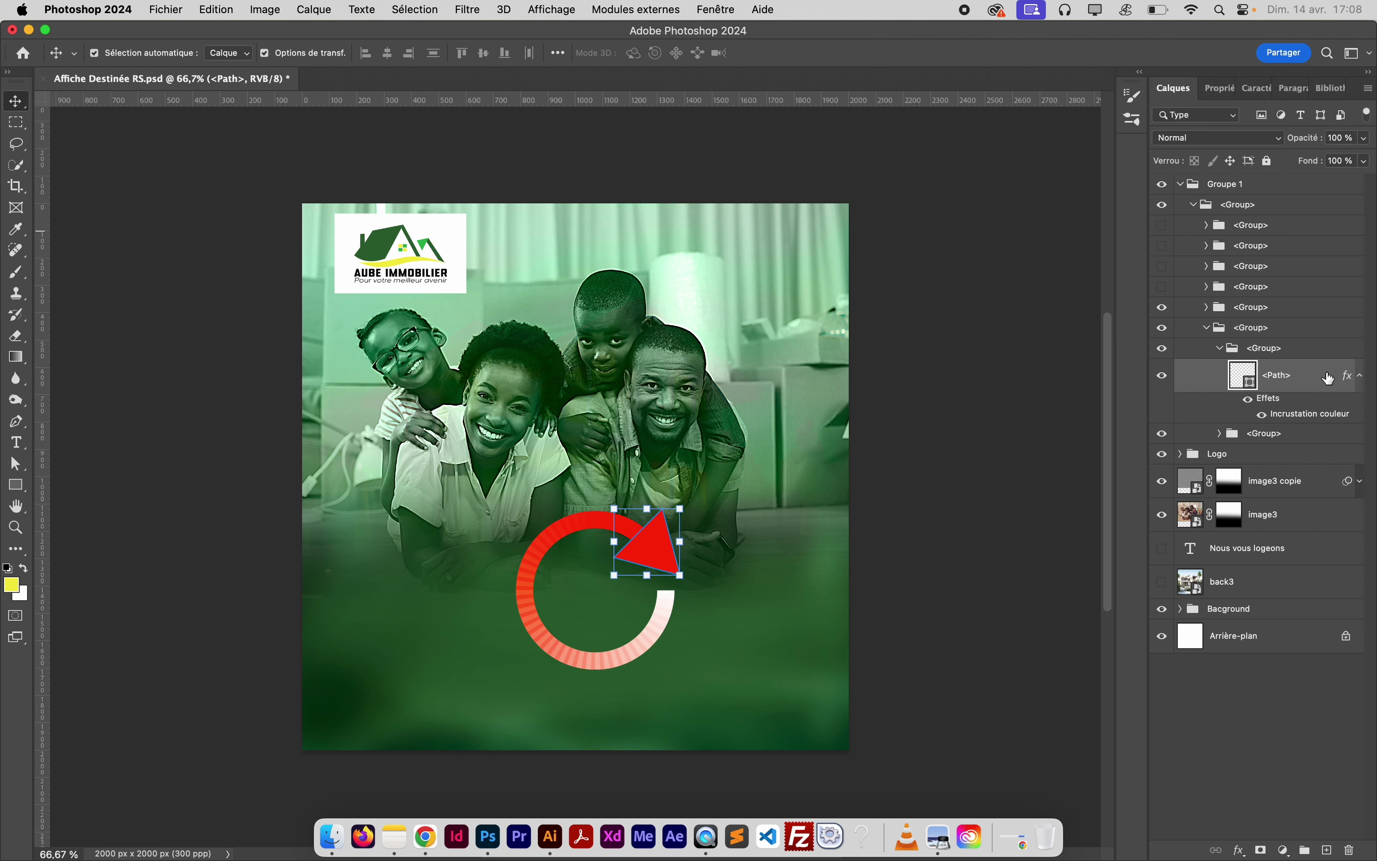
Convert the arrowhead's path layer to a smart object and apply a yellow color overlay in Produit mode to it
right_click(1328, 378)
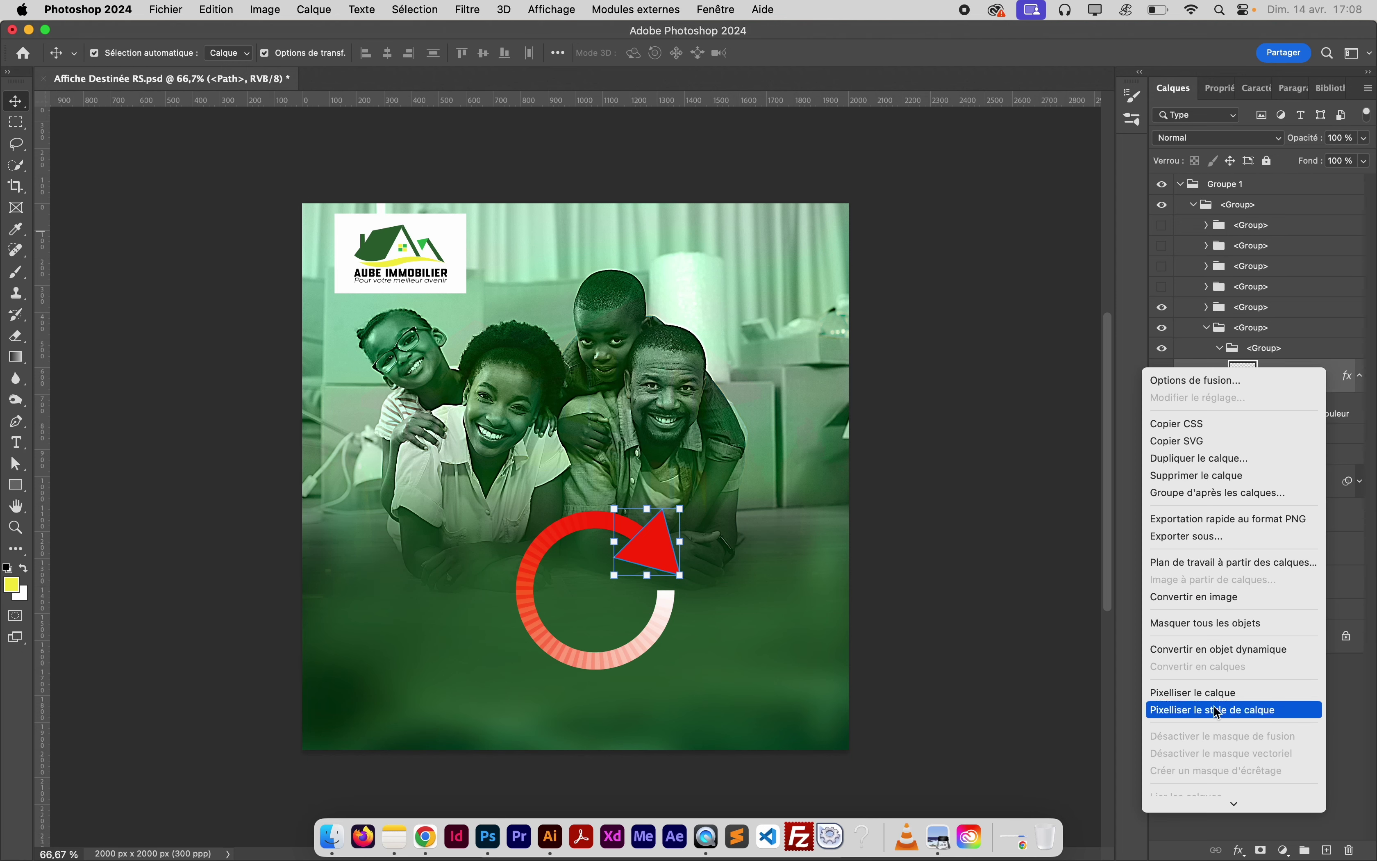
left_click(1220, 649)
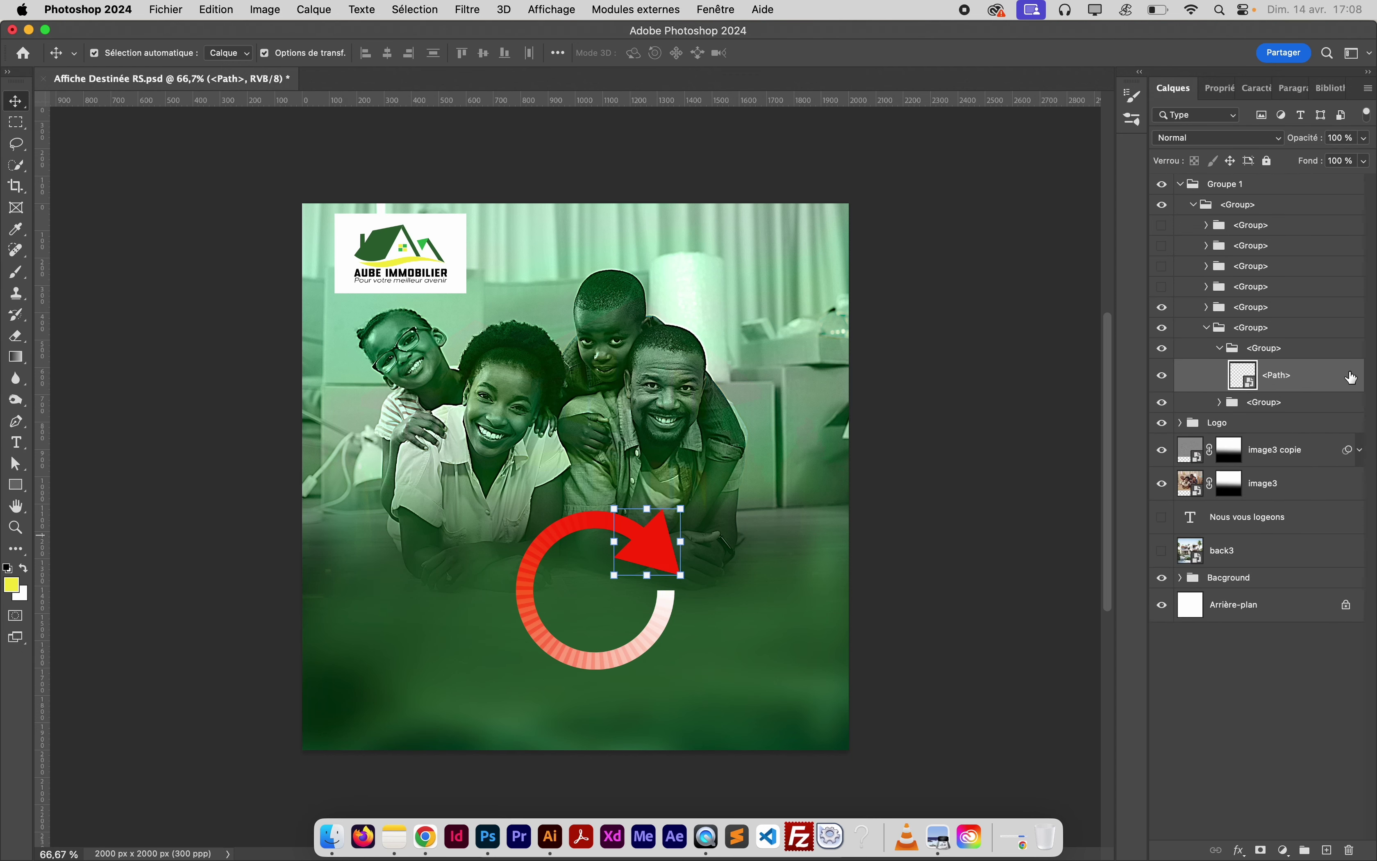
double_click(1338, 380)
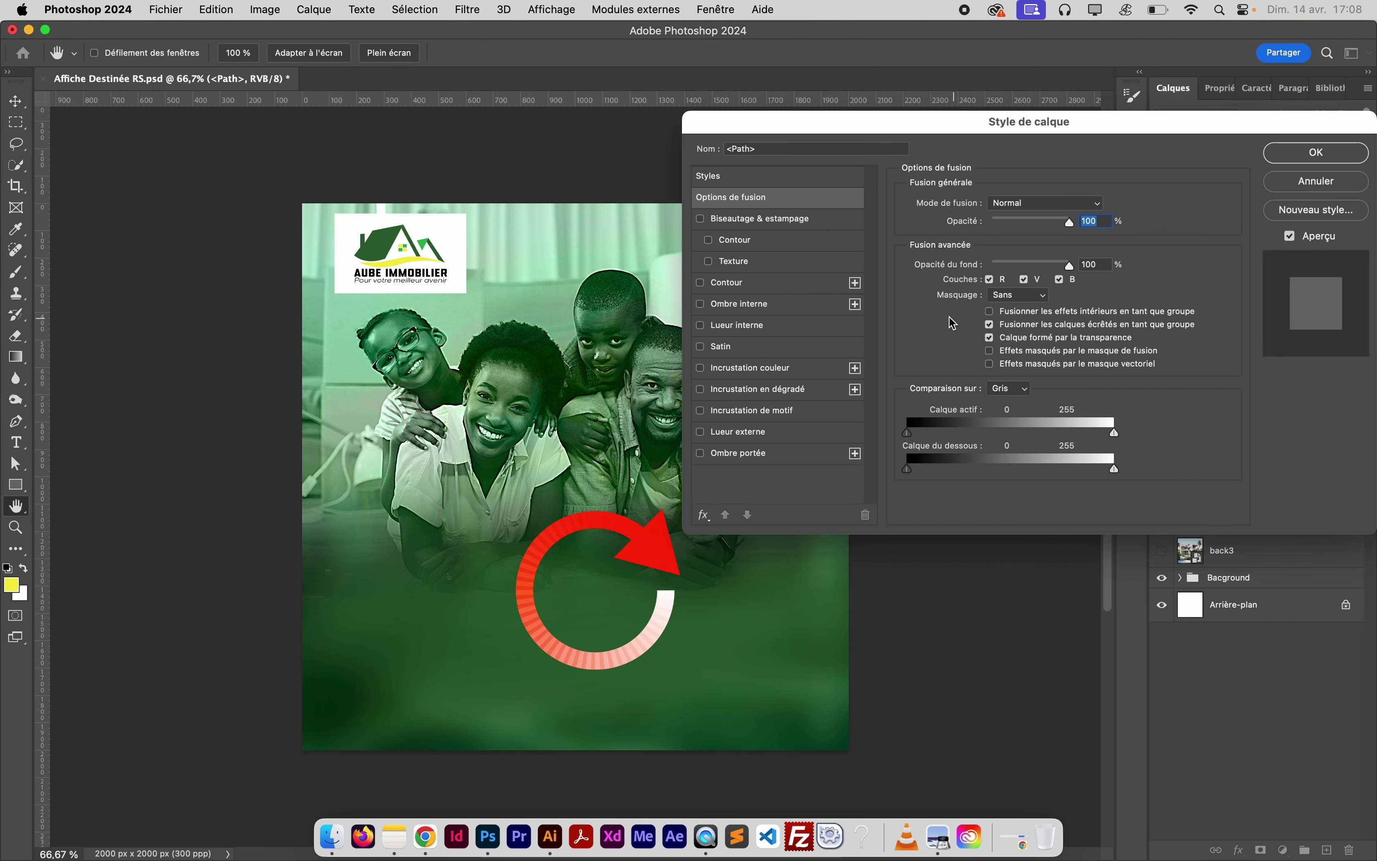
left_click(765, 368)
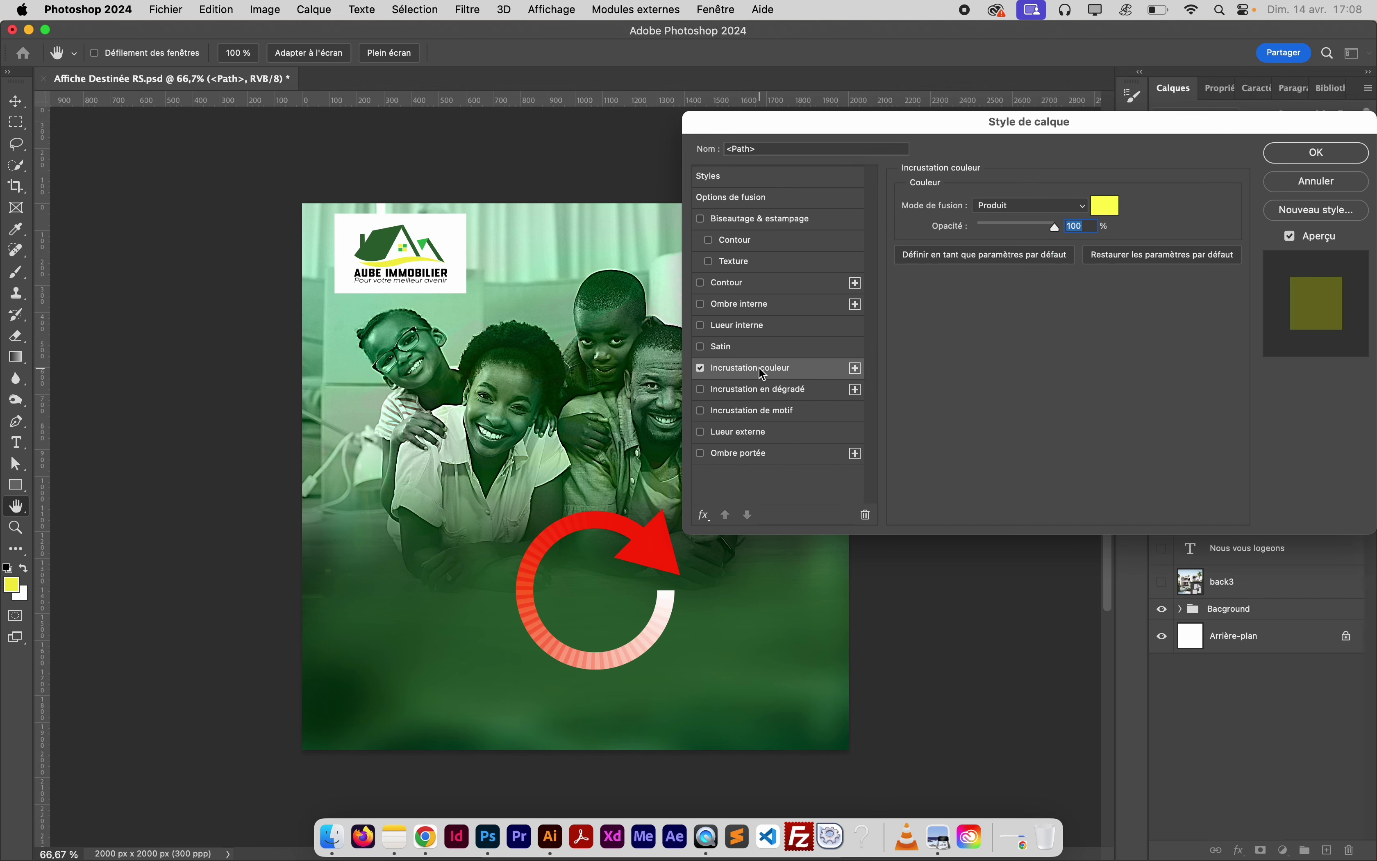
left_click(1286, 162)
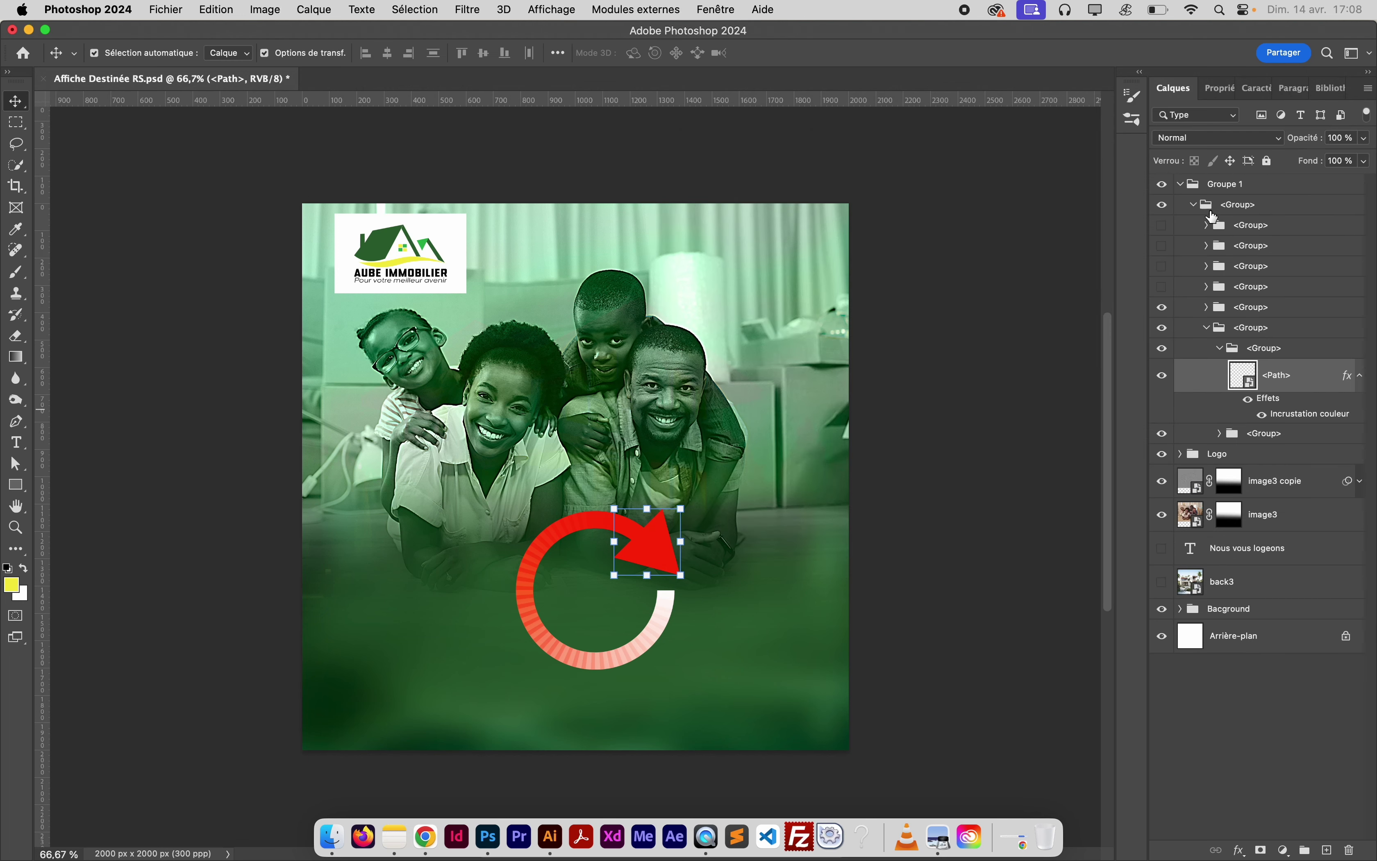
Delete Groupe 1 and paste the copied arrow graphic again as a smart object (Objet dynamique)
left_click(1180, 185)
key("BackSpace")
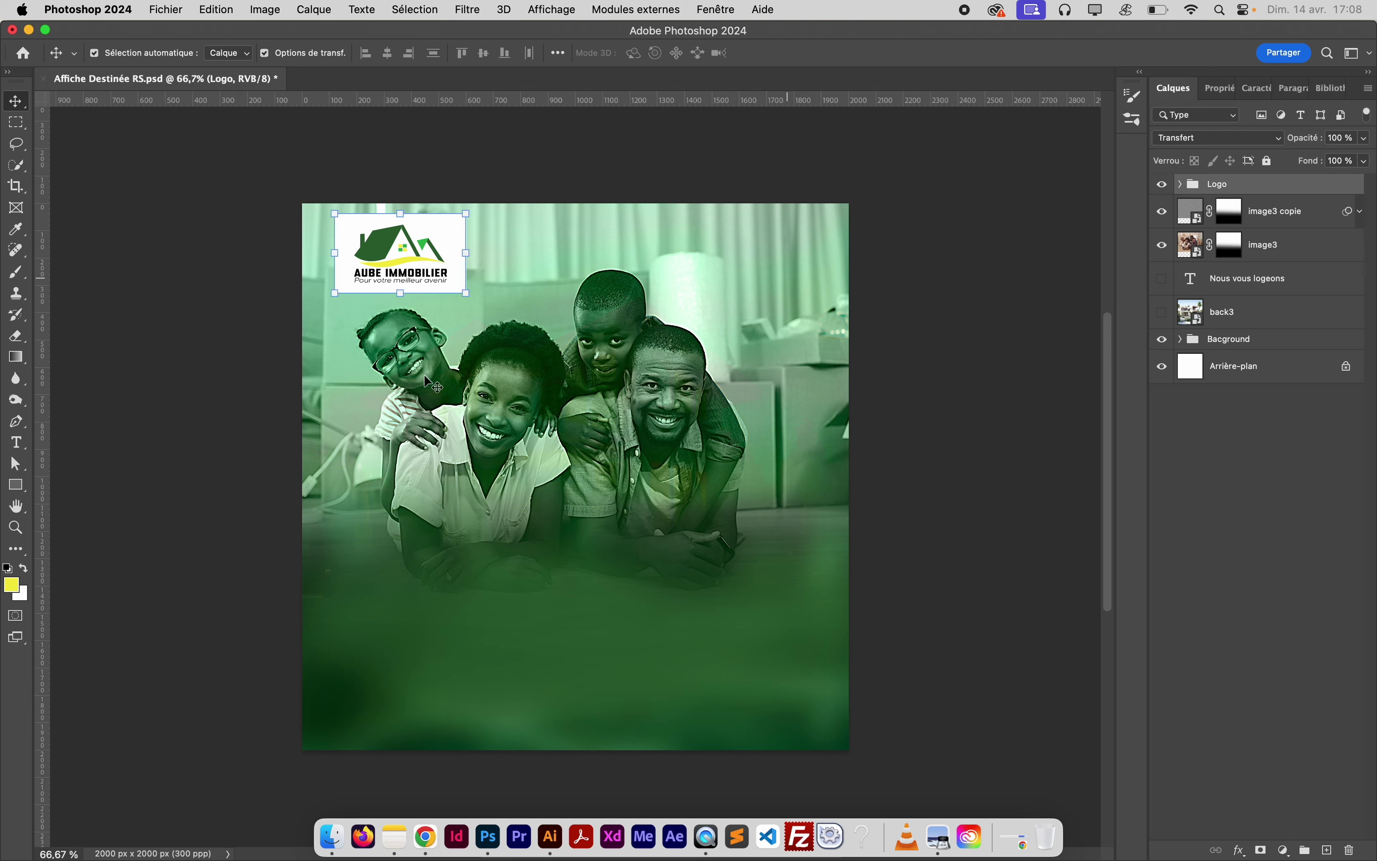
key("super+v")
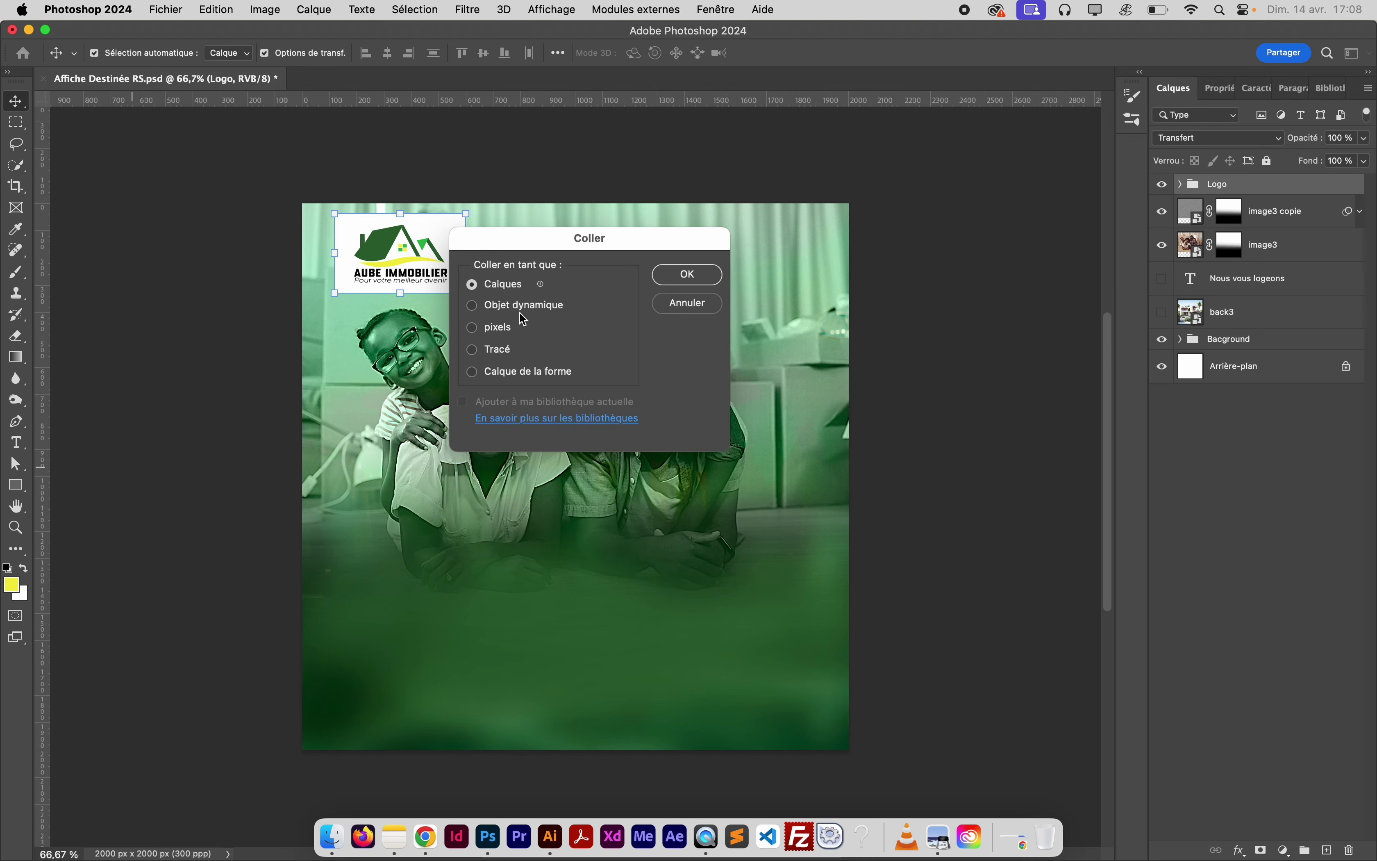
left_click(553, 307)
left_click(698, 278)
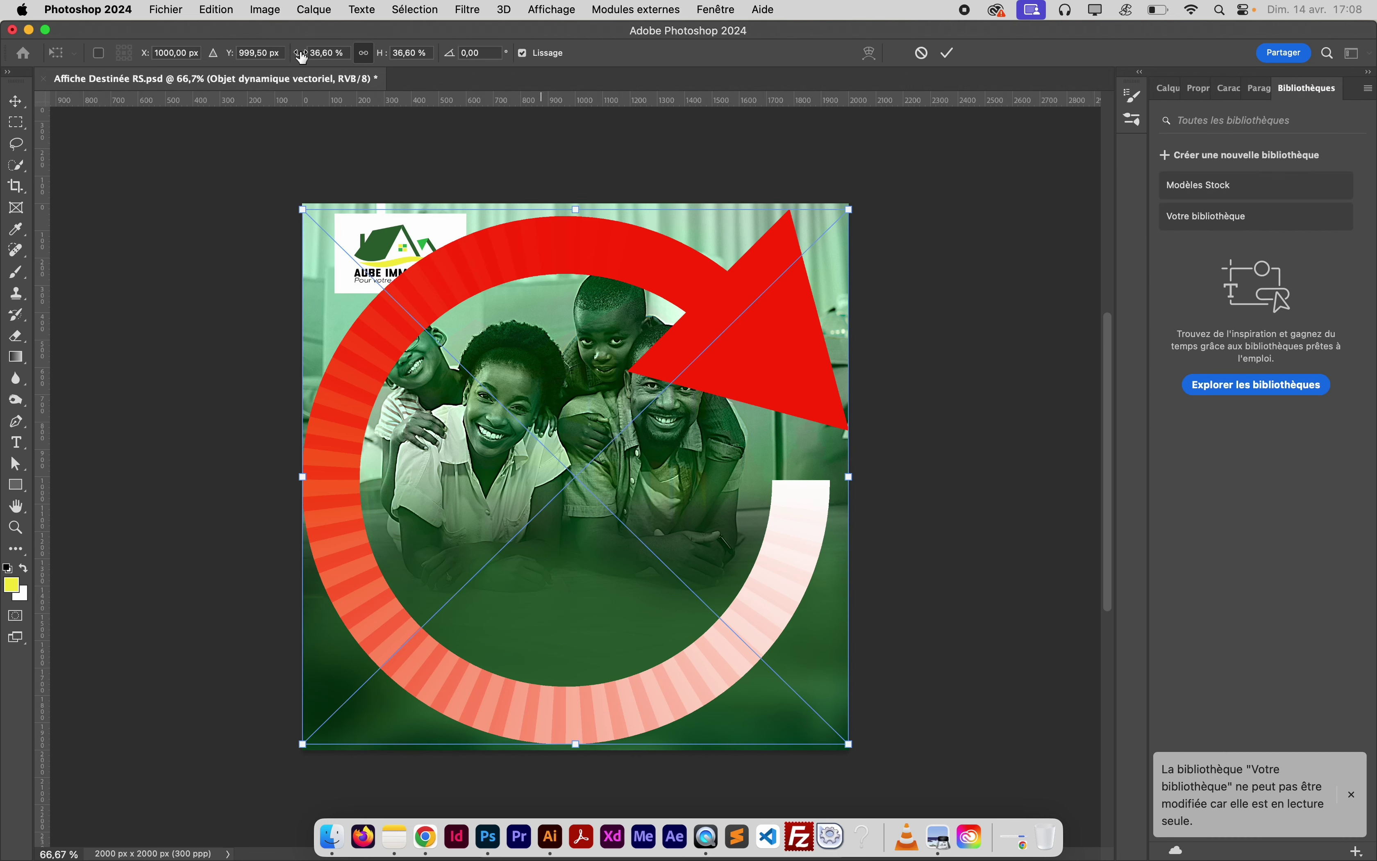
Scale the pasted arrow proportionally to 8.60% and place it below the man, at about X 1235 px, Y 1416 px
left_click_drag(301, 57, 279, 62)
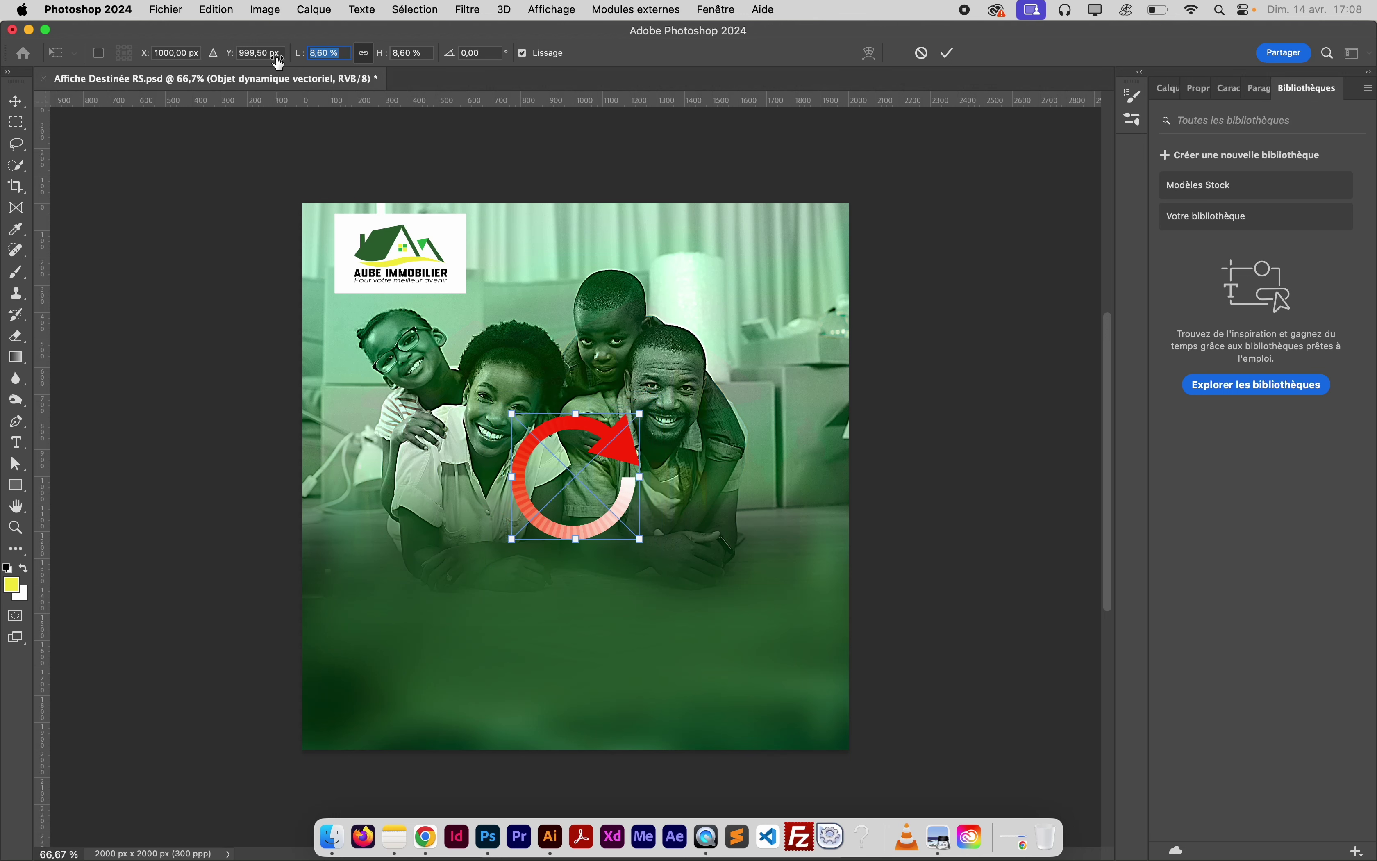
left_click_drag(629, 441, 688, 561)
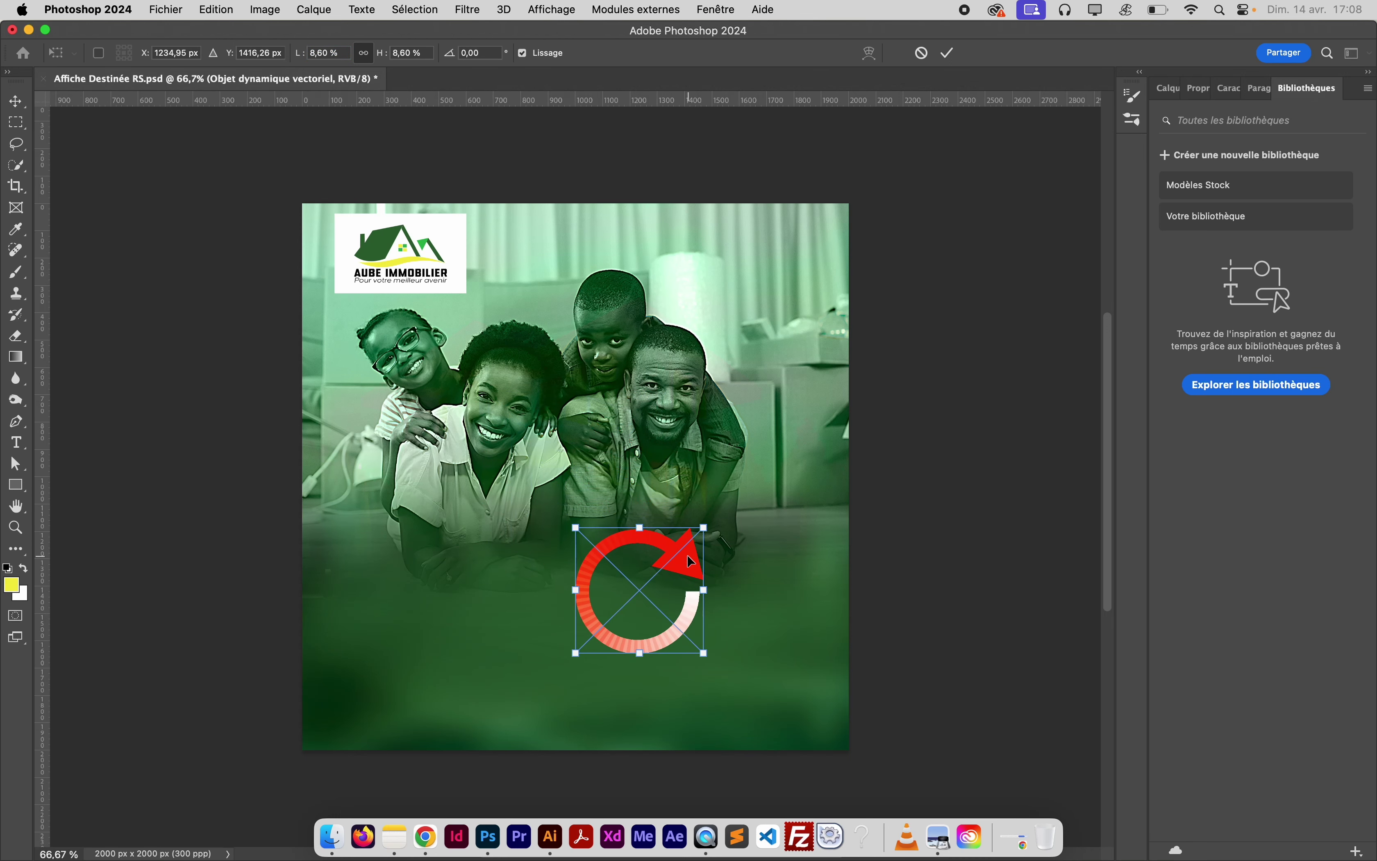
key("Return")
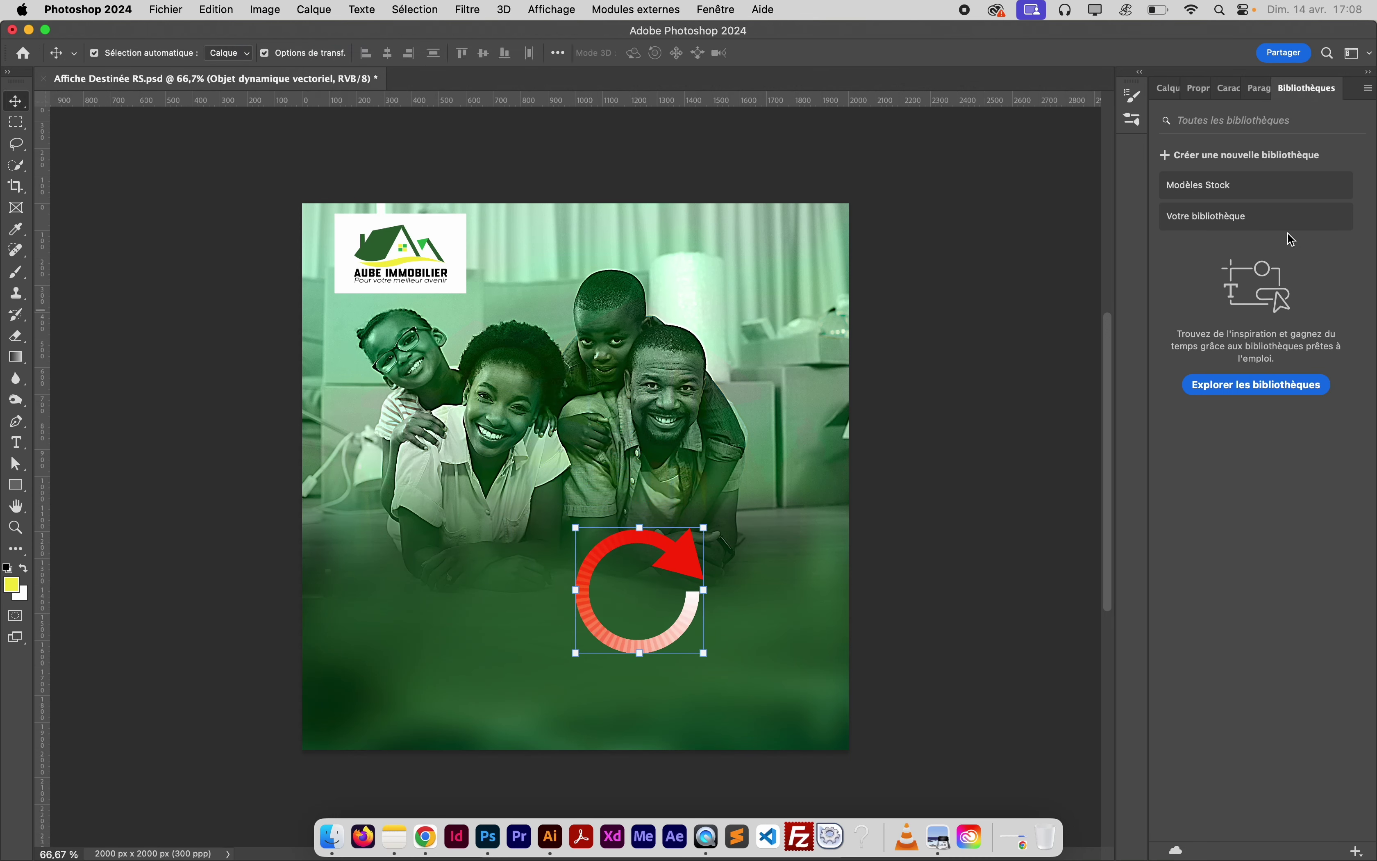
Apply a yellow color overlay (Incrustation couleur) in Produit mode at 100% opacity to the arrow's smart object layer
left_click(1171, 90)
double_click(1336, 186)
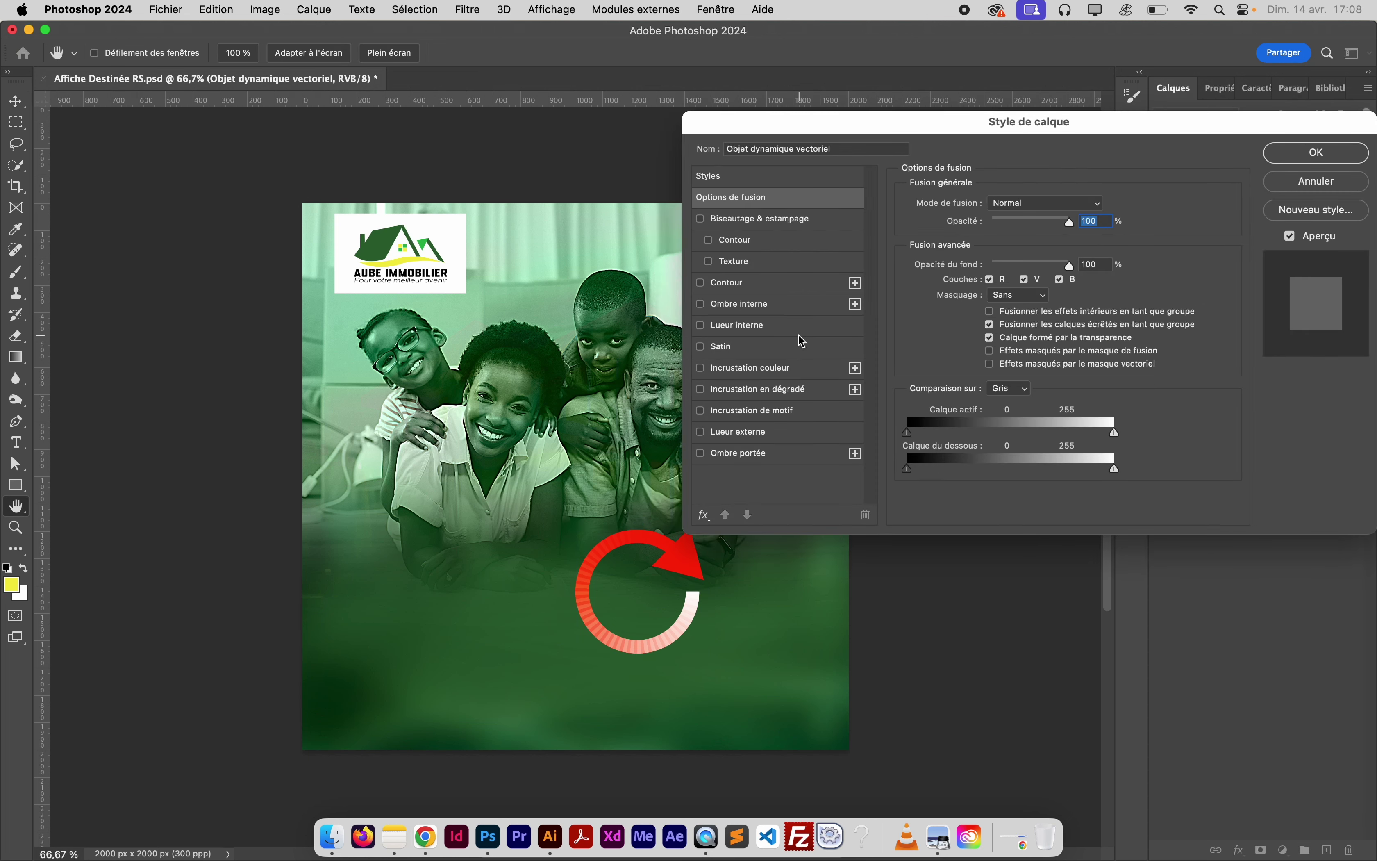
left_click(760, 374)
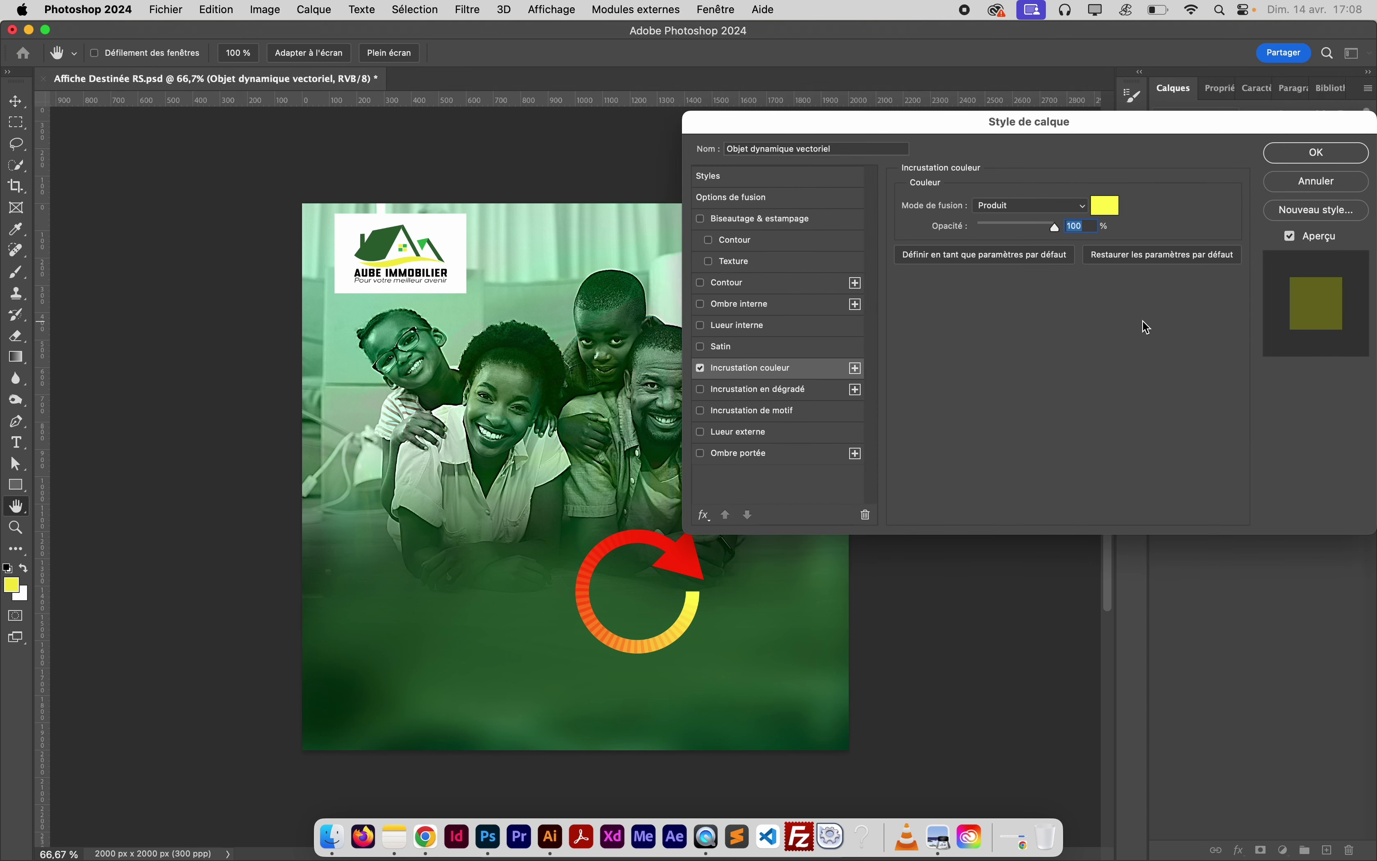
left_click(1309, 155)
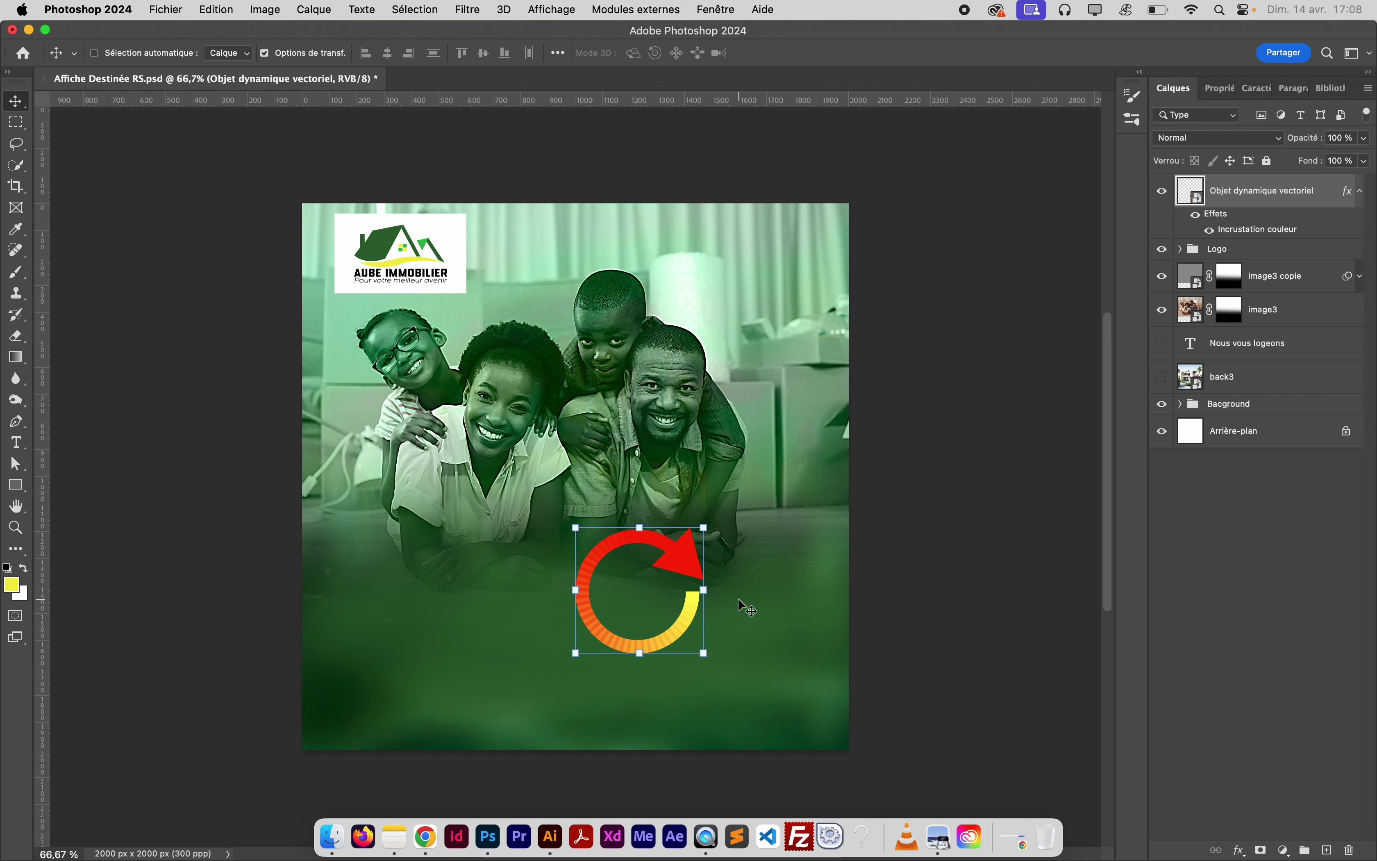
Move the arrow down and slightly right into the plain green area below the man's hands
key("super+plus")
scroll(671, 629, "down", 2)
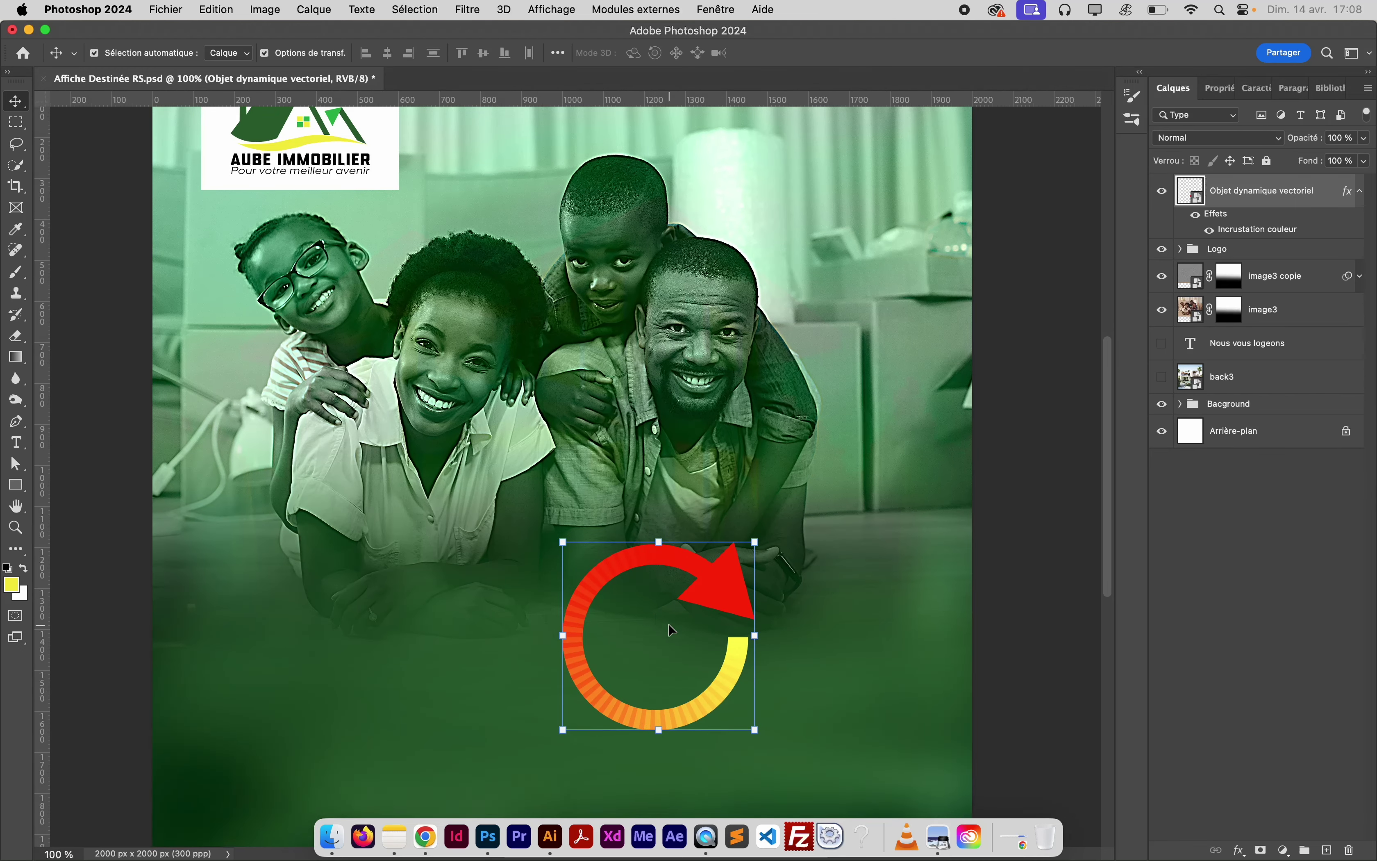
scroll(672, 629, "up", 1)
left_click_drag(705, 572, 740, 633)
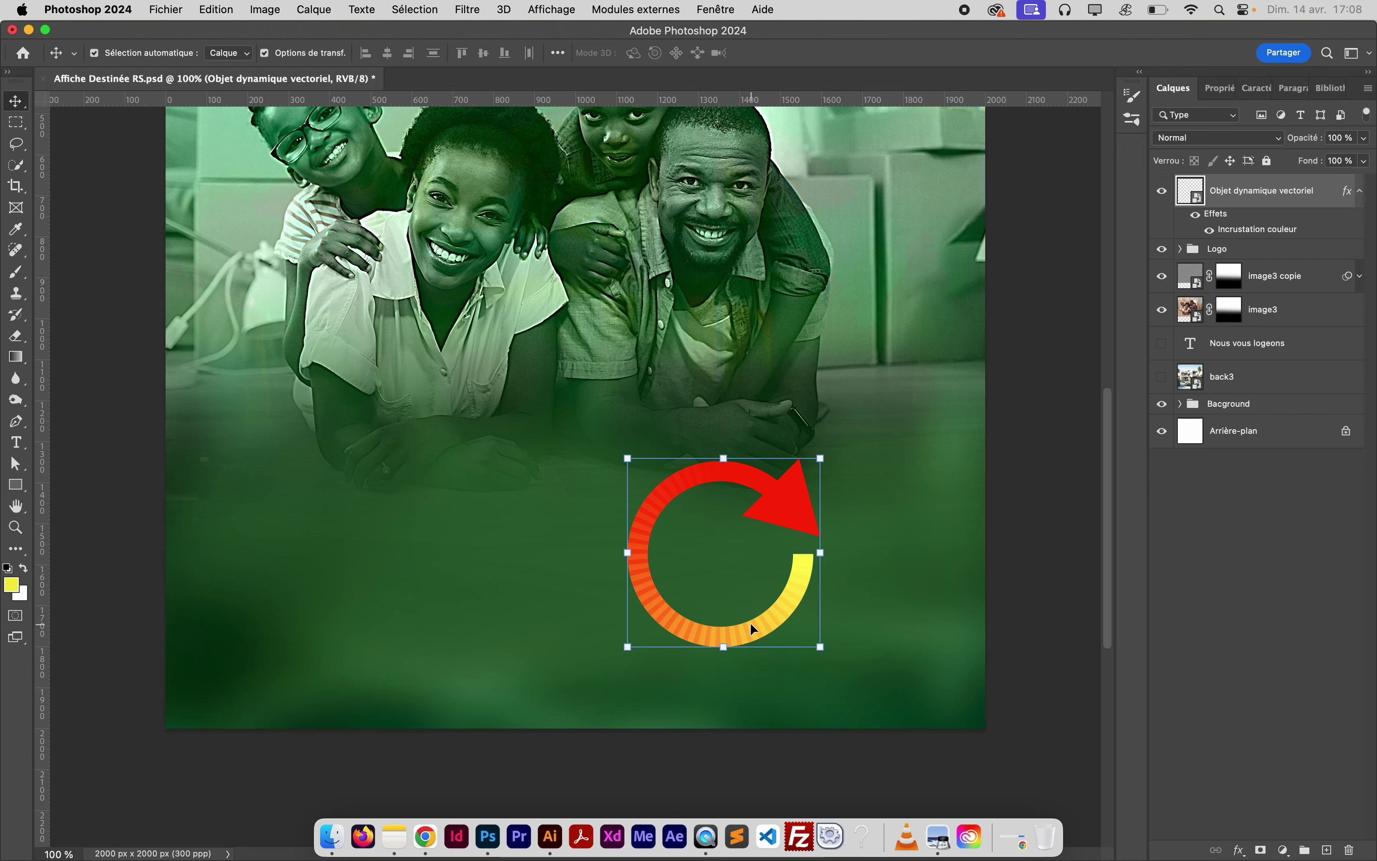
key("p")
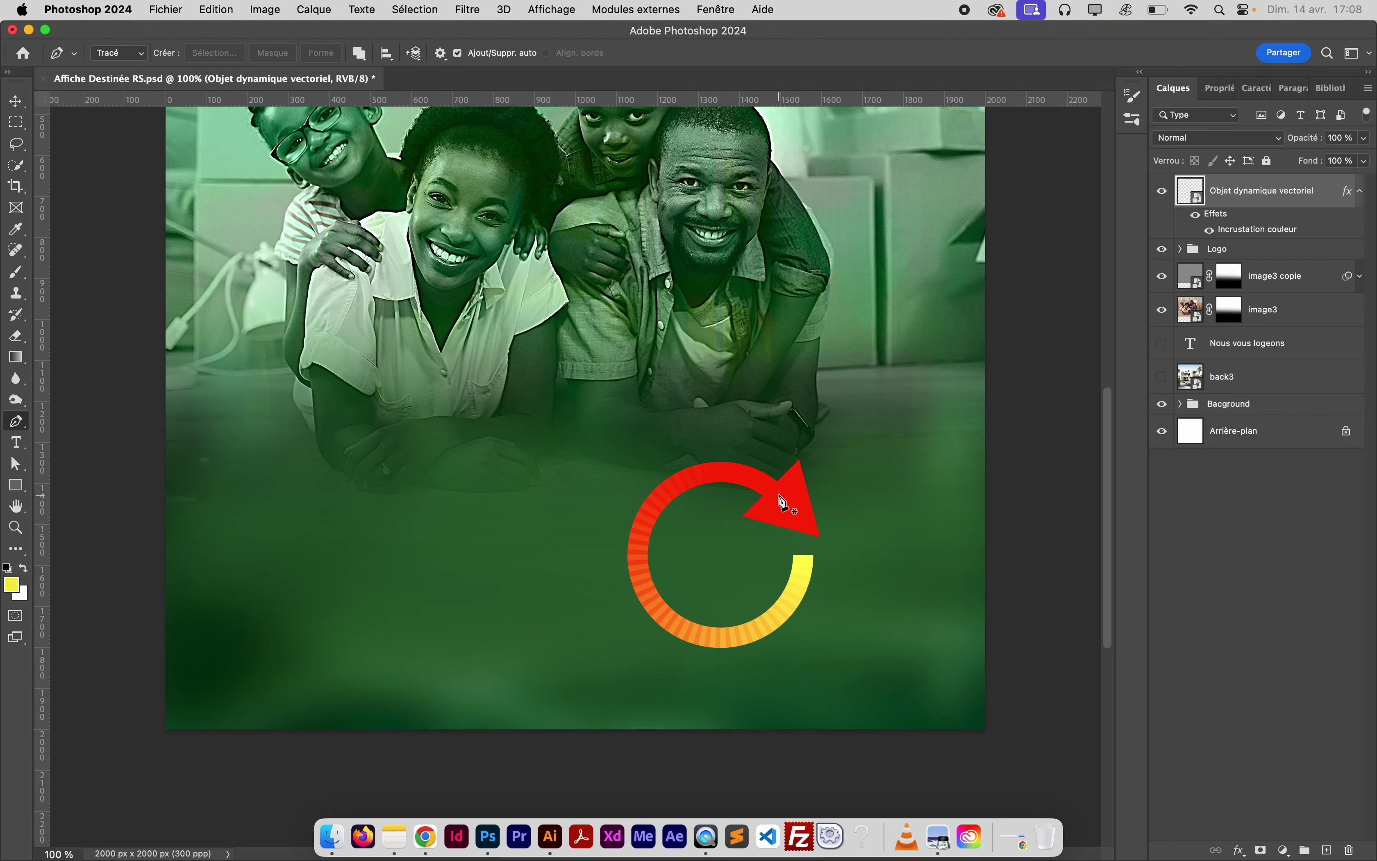
key("super+plus")
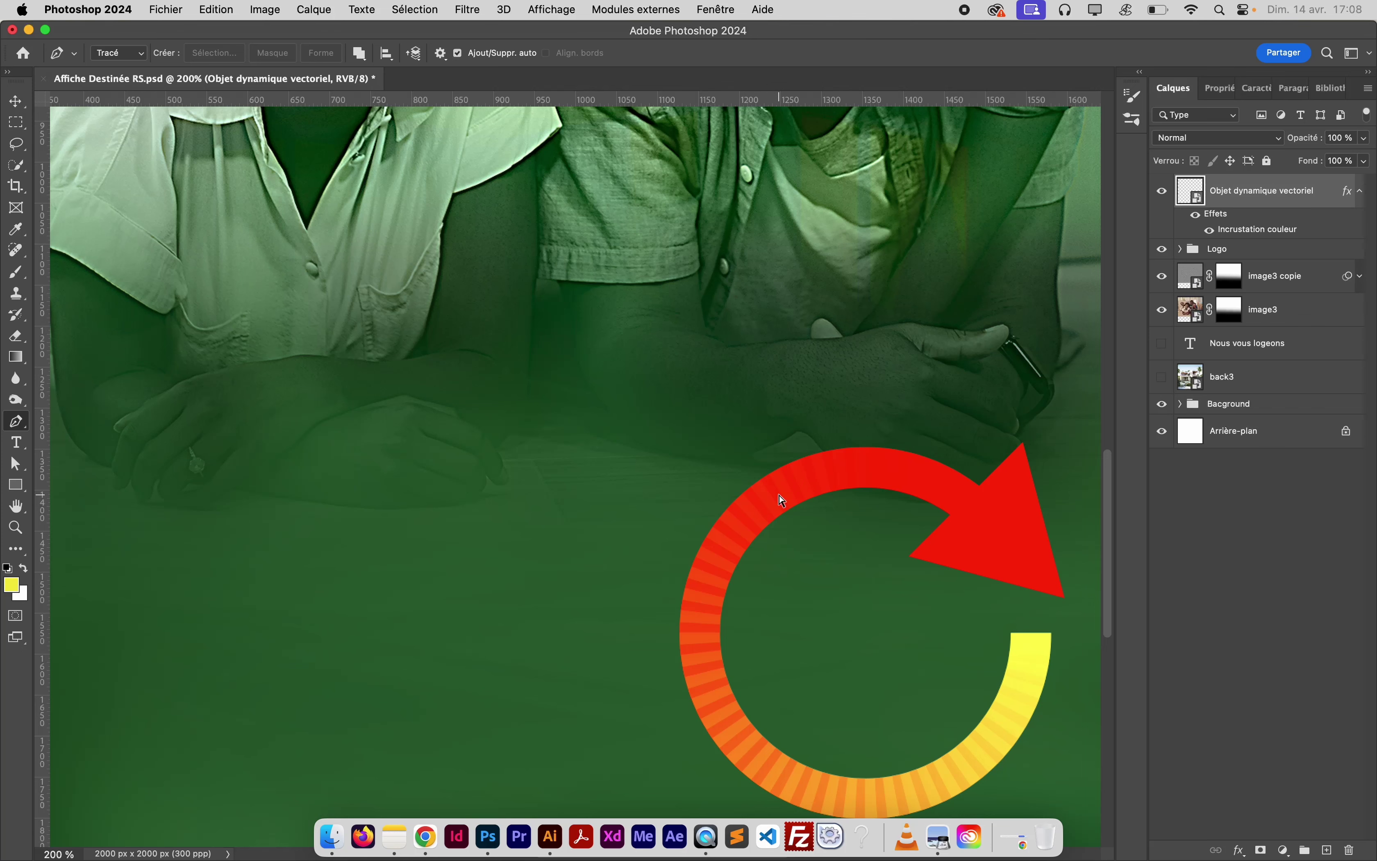
key("super+0")
Select the whole circular arrow with the Quick Selection tool (Sélection rapide) and copy it to a new layer
left_click(16, 164)
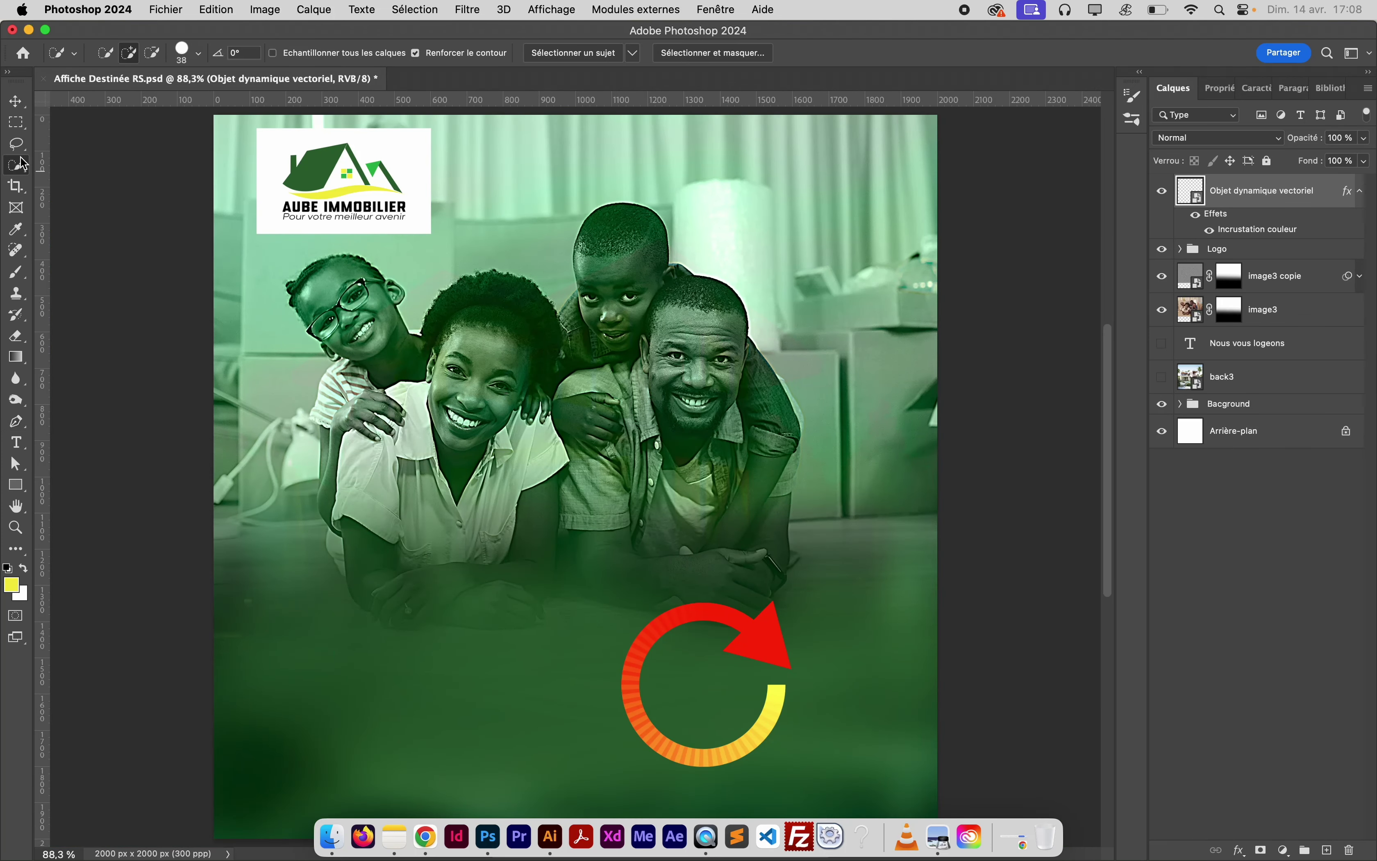
right_click(18, 171)
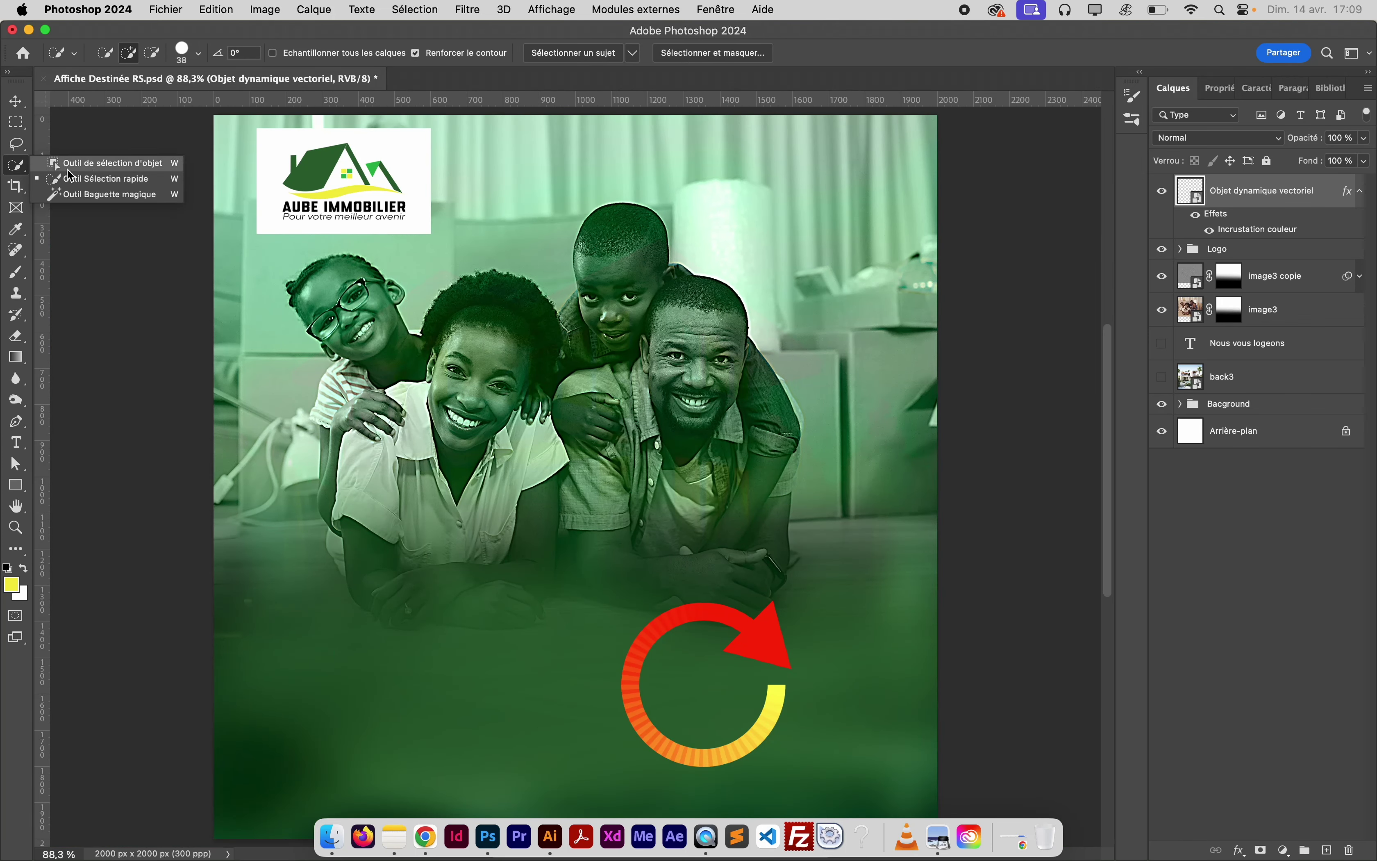
left_click(112, 164)
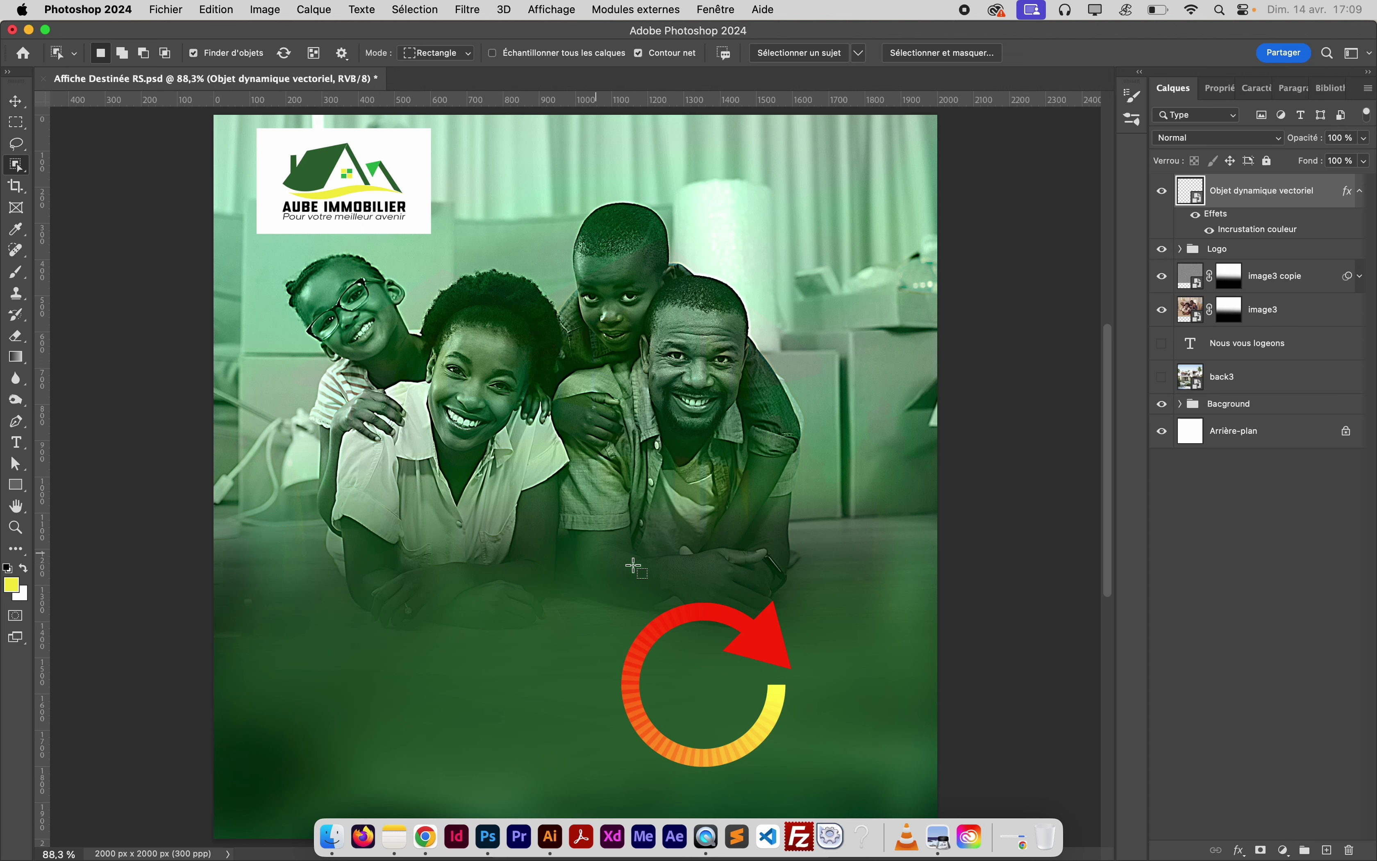
right_click(17, 171)
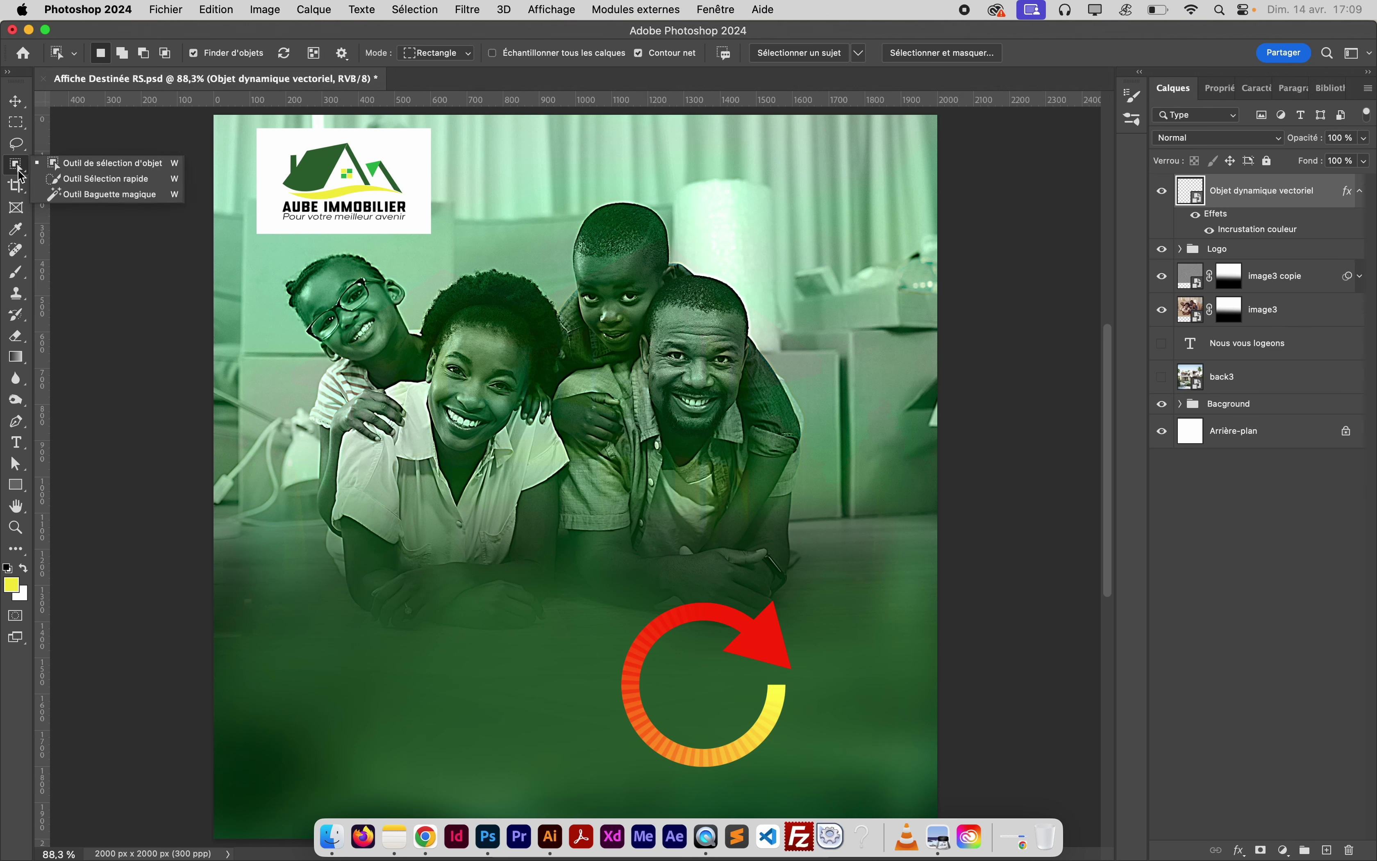
left_click(100, 180)
left_click_drag(758, 631, 703, 625)
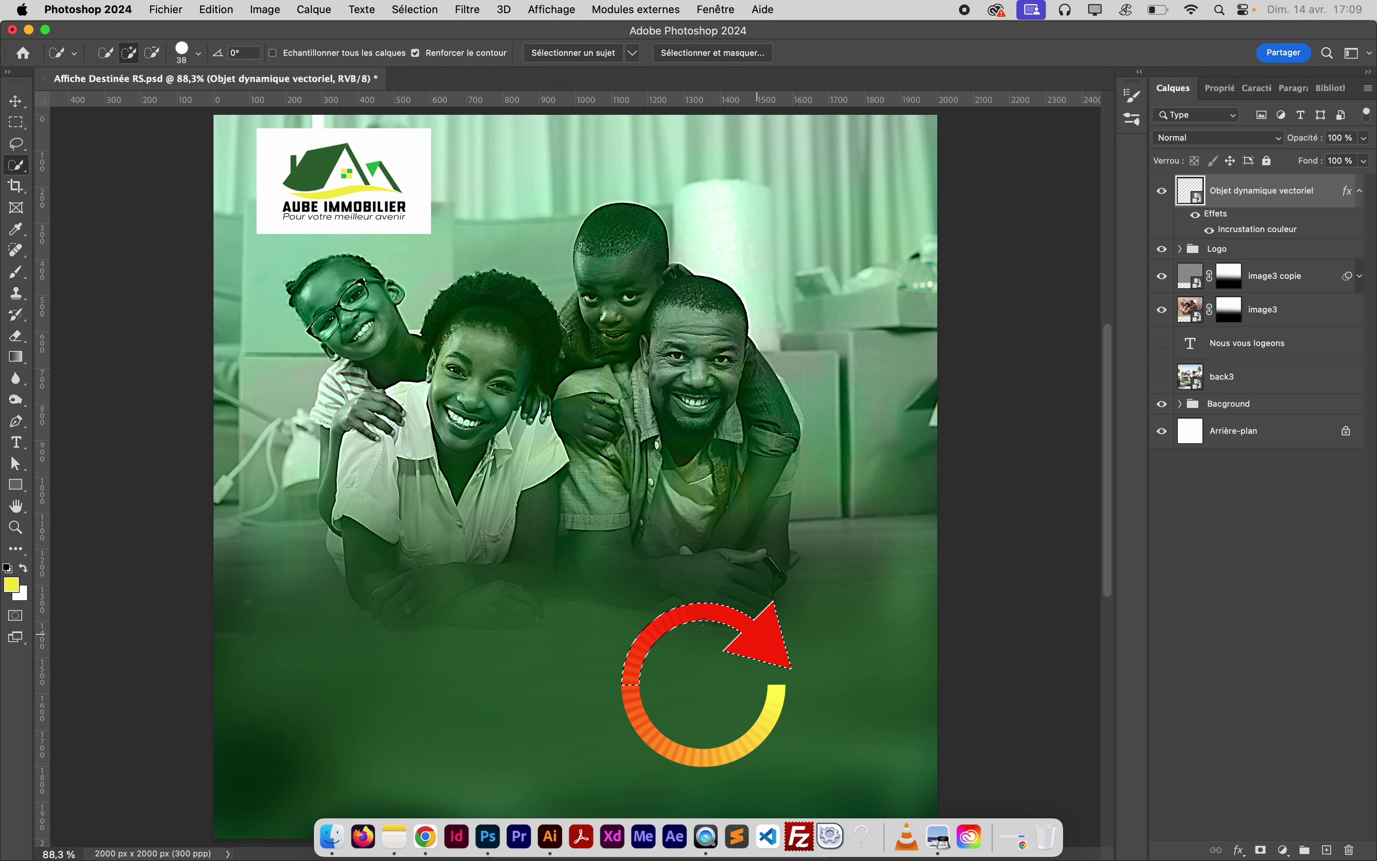
mouse_move(614, 676)
left_mouse_down()
mouse_move(671, 741)
mouse_move(761, 740)
left_mouse_up()
key("super+j")
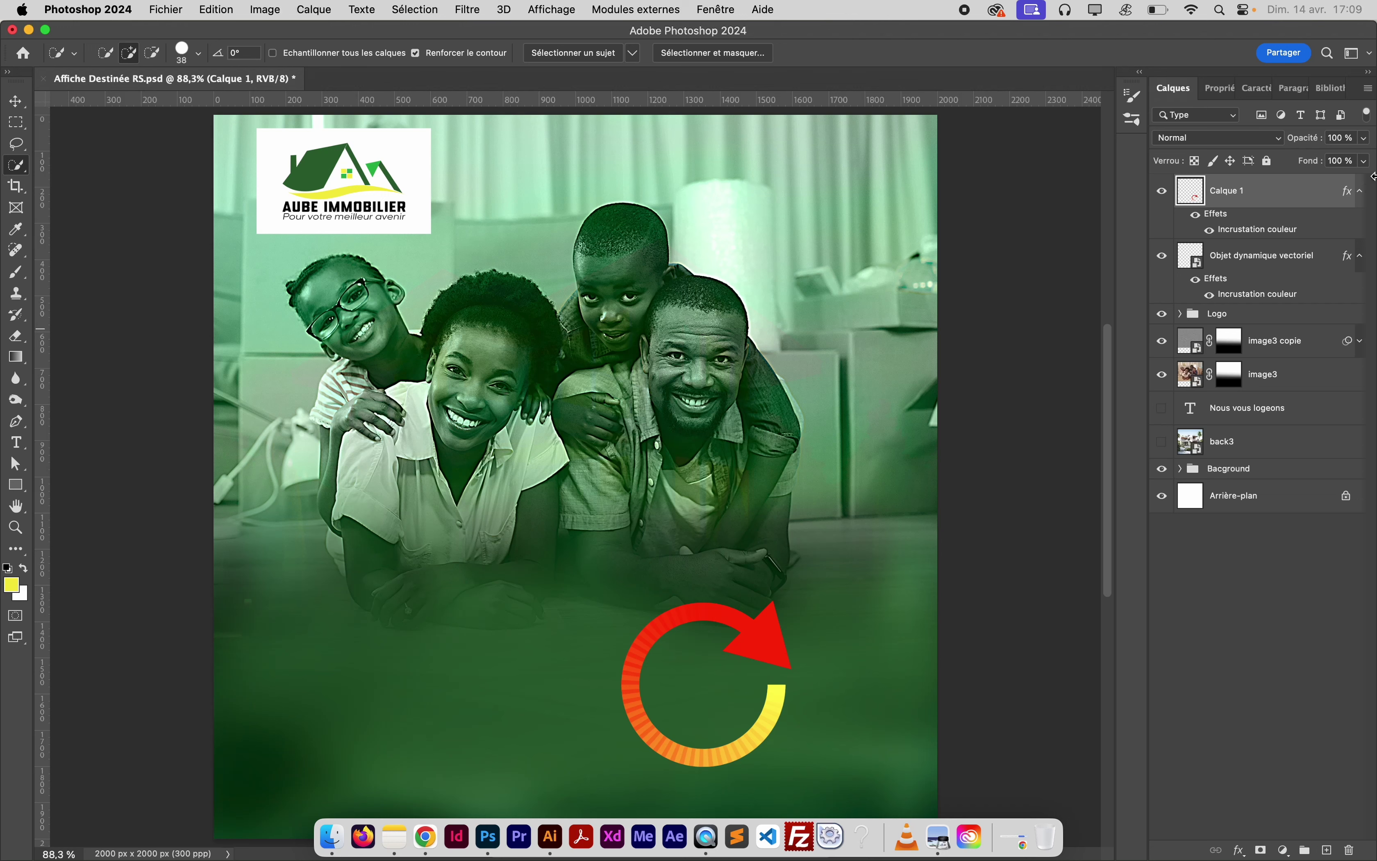
Hide the Objet dynamique vectoriel layer and compare the copied arrow with and without its Incrustation couleur effect
left_click(1163, 261)
left_click(1362, 257)
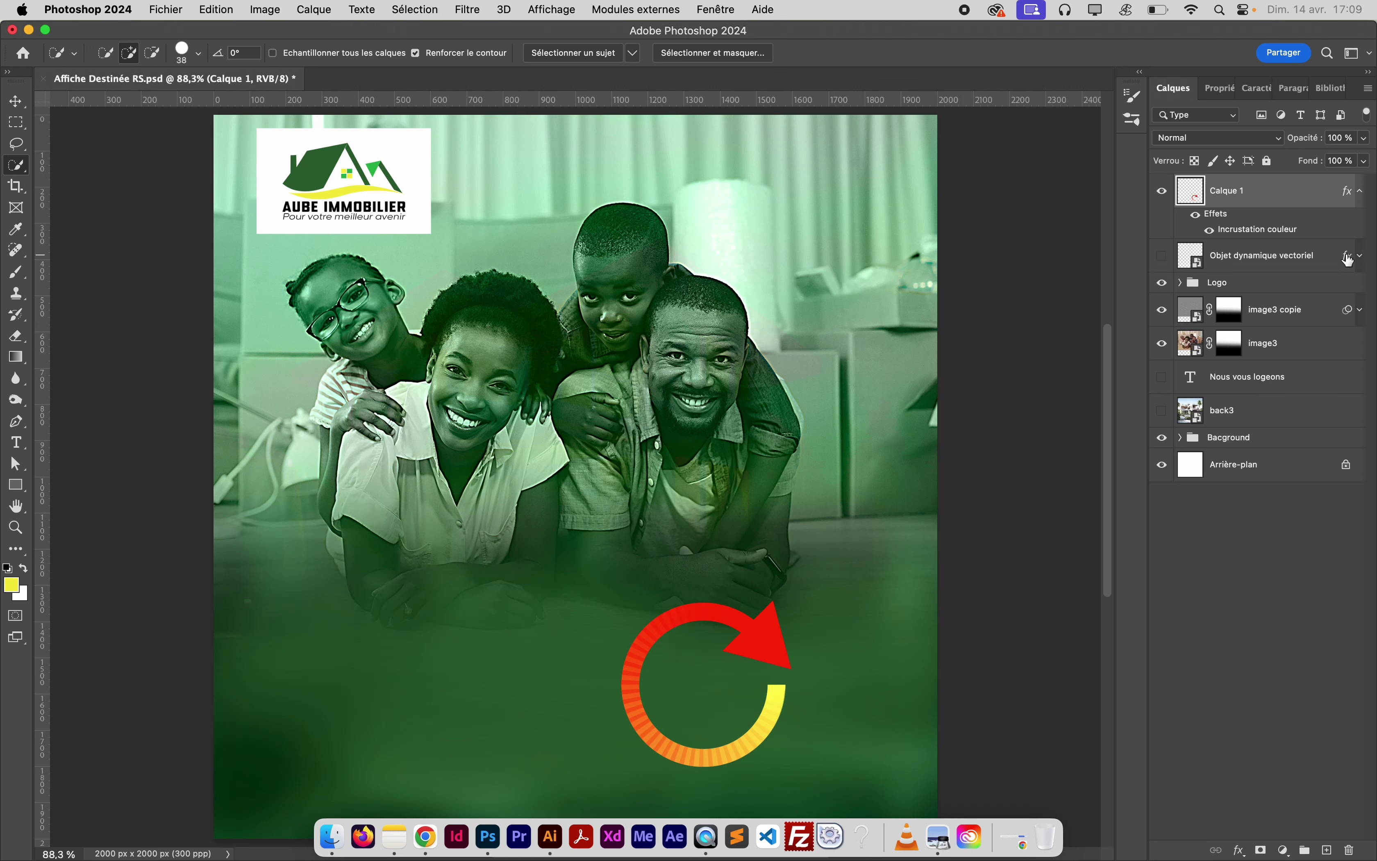
left_click(1210, 231)
left_click(1210, 231)
left_click(1210, 231)
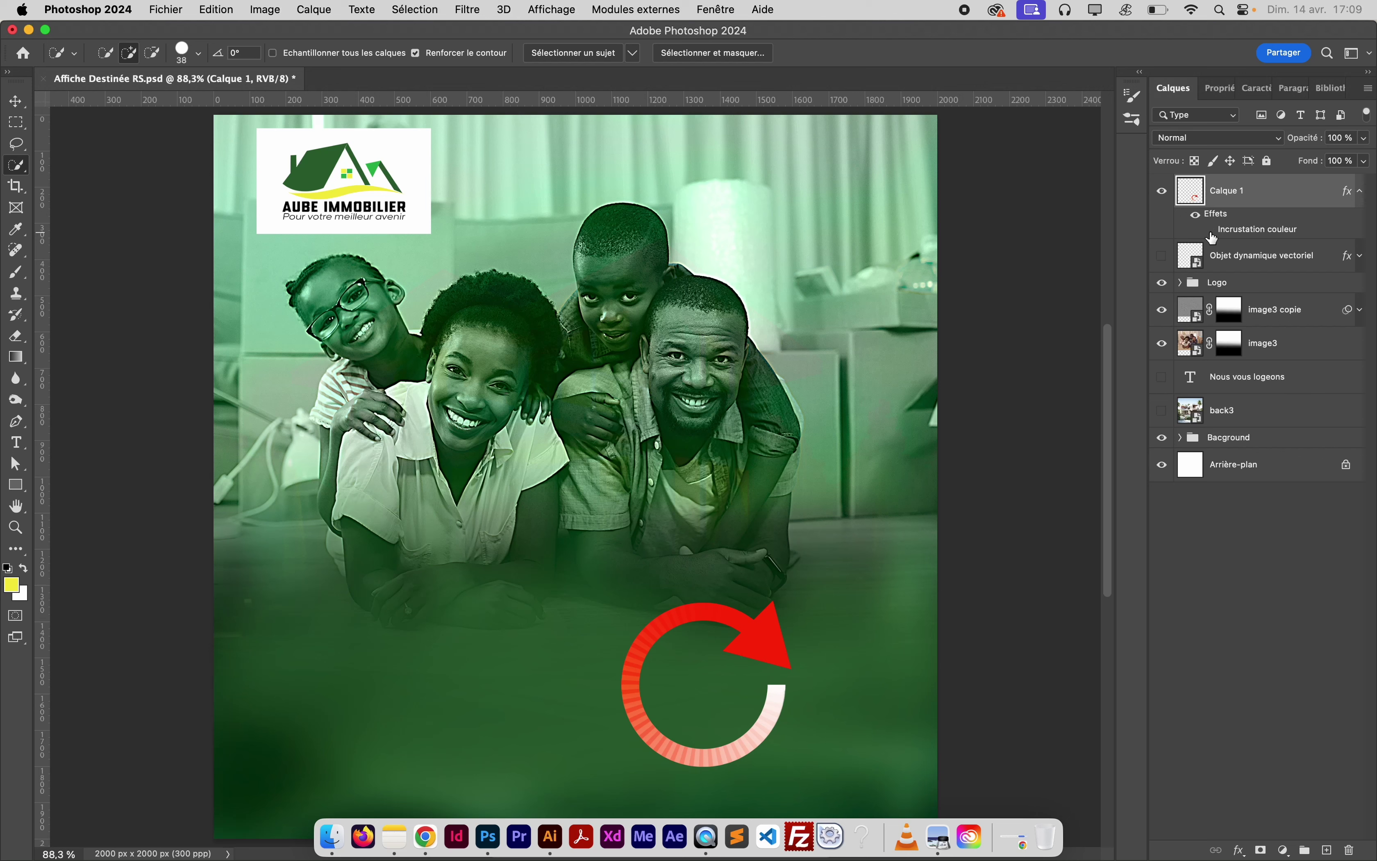
left_click(1210, 231)
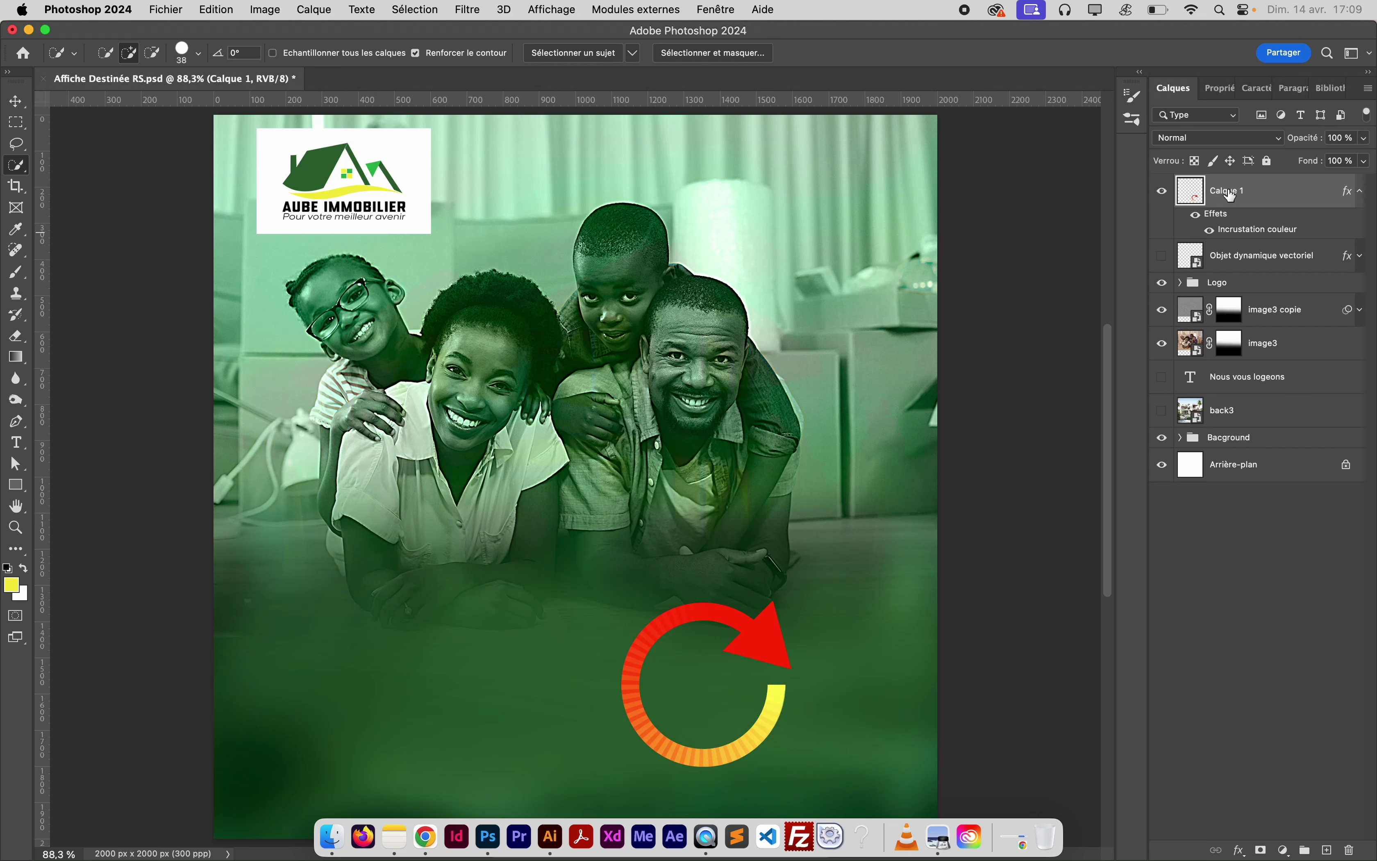
left_click(1362, 192)
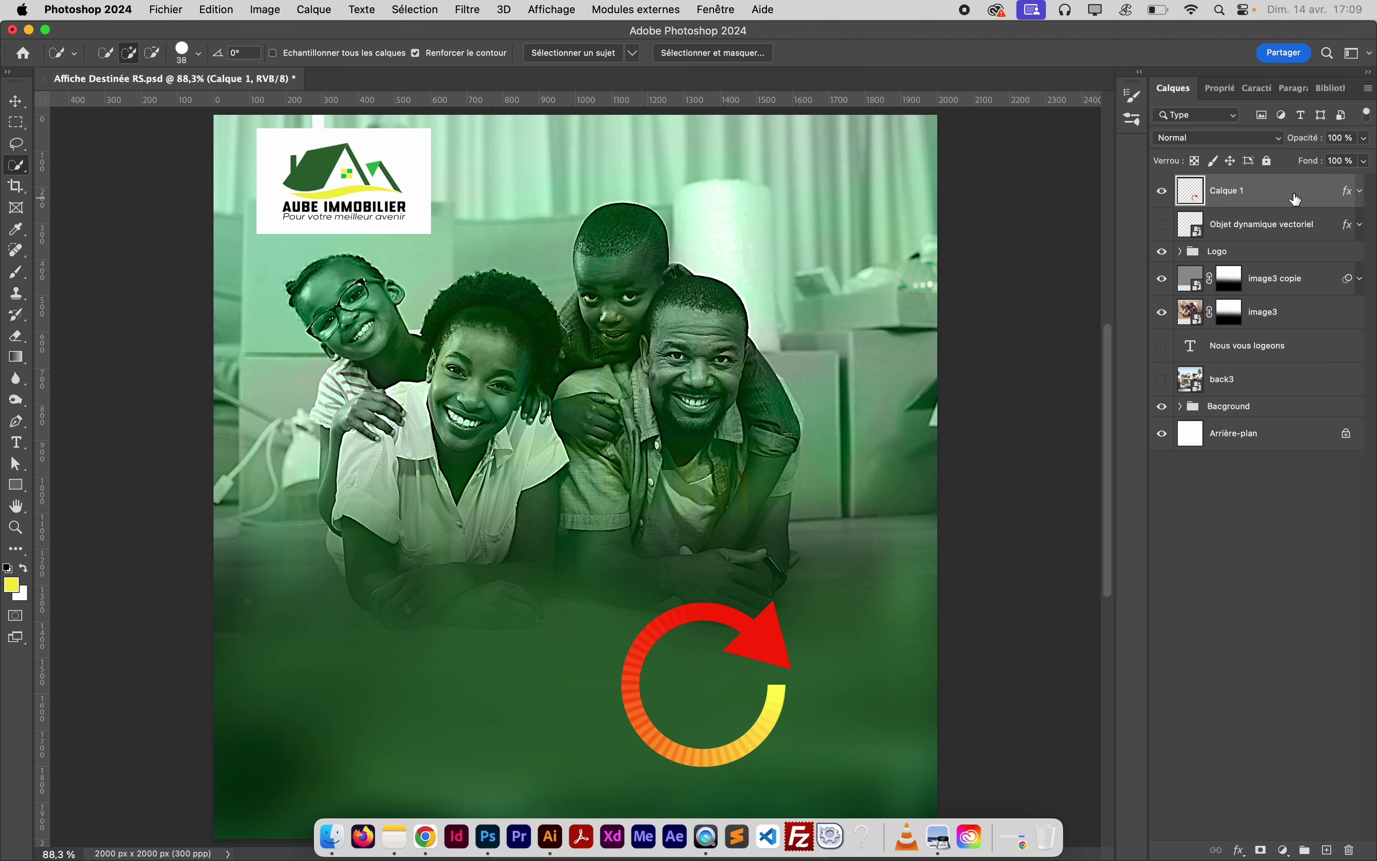
Check the copied arrow layer Calque 1 by toggling its visibility, and delete it
left_click(1162, 190)
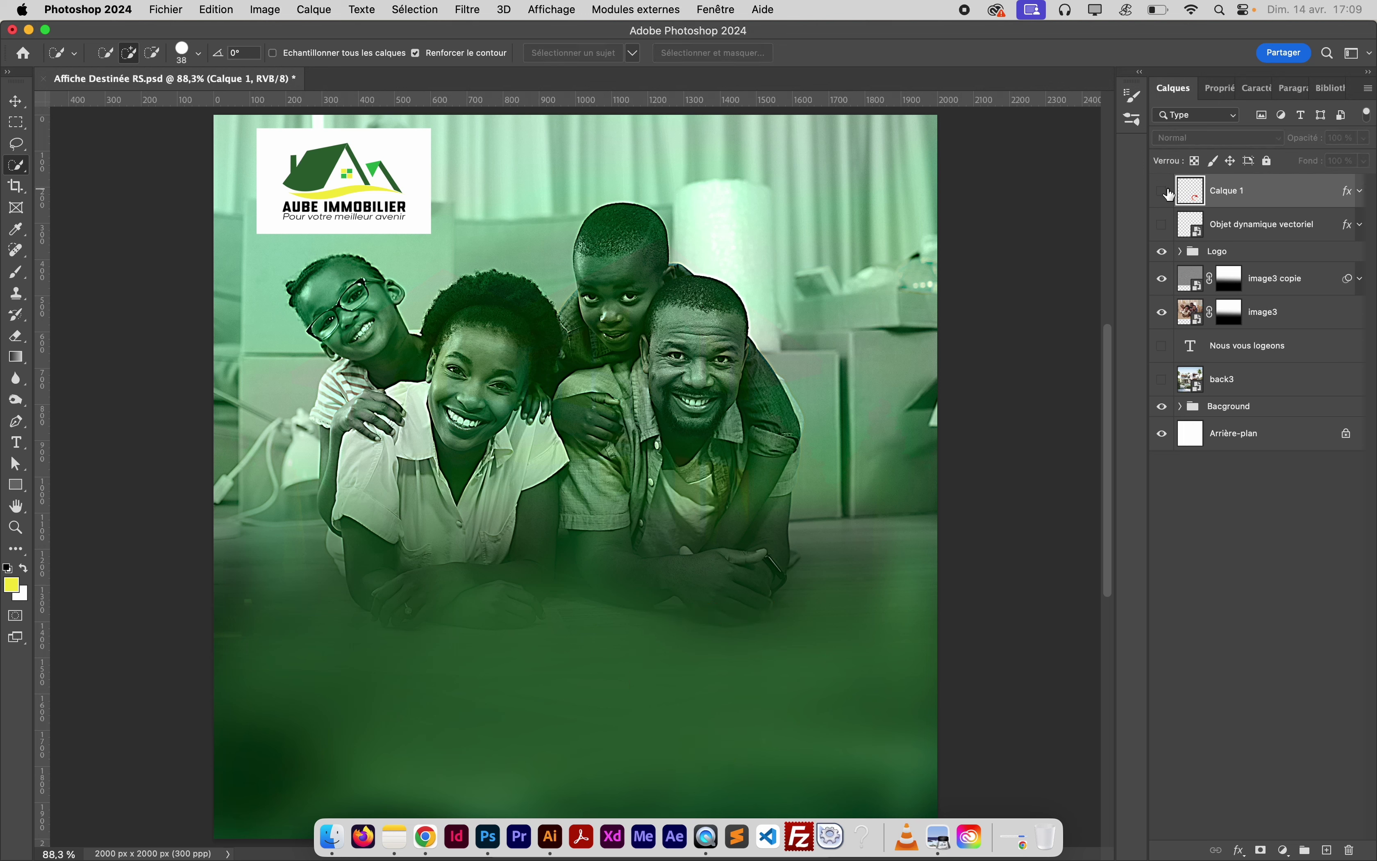
left_click(1161, 191)
left_click(1161, 192)
left_click(1162, 192)
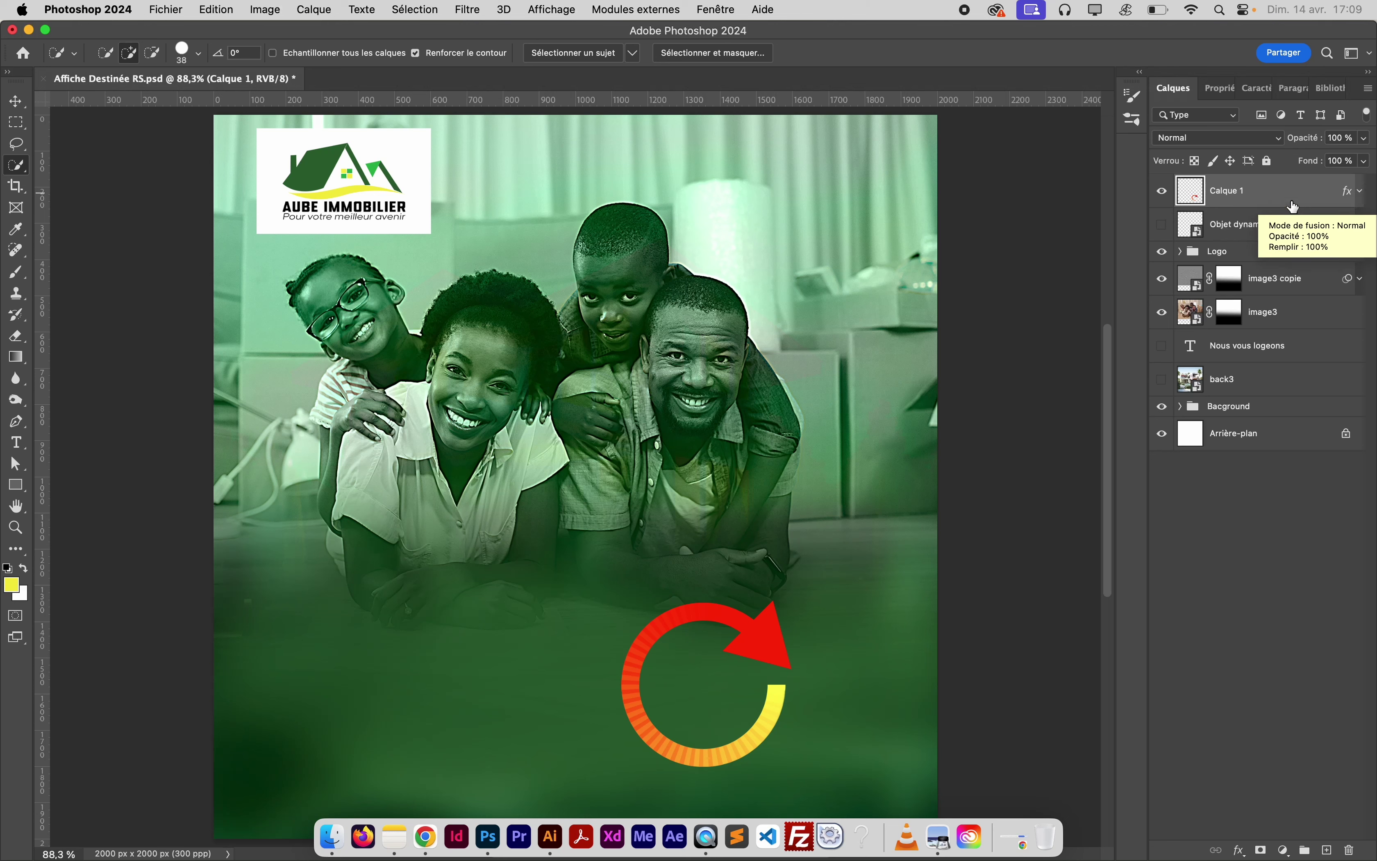
key("BackSpace")
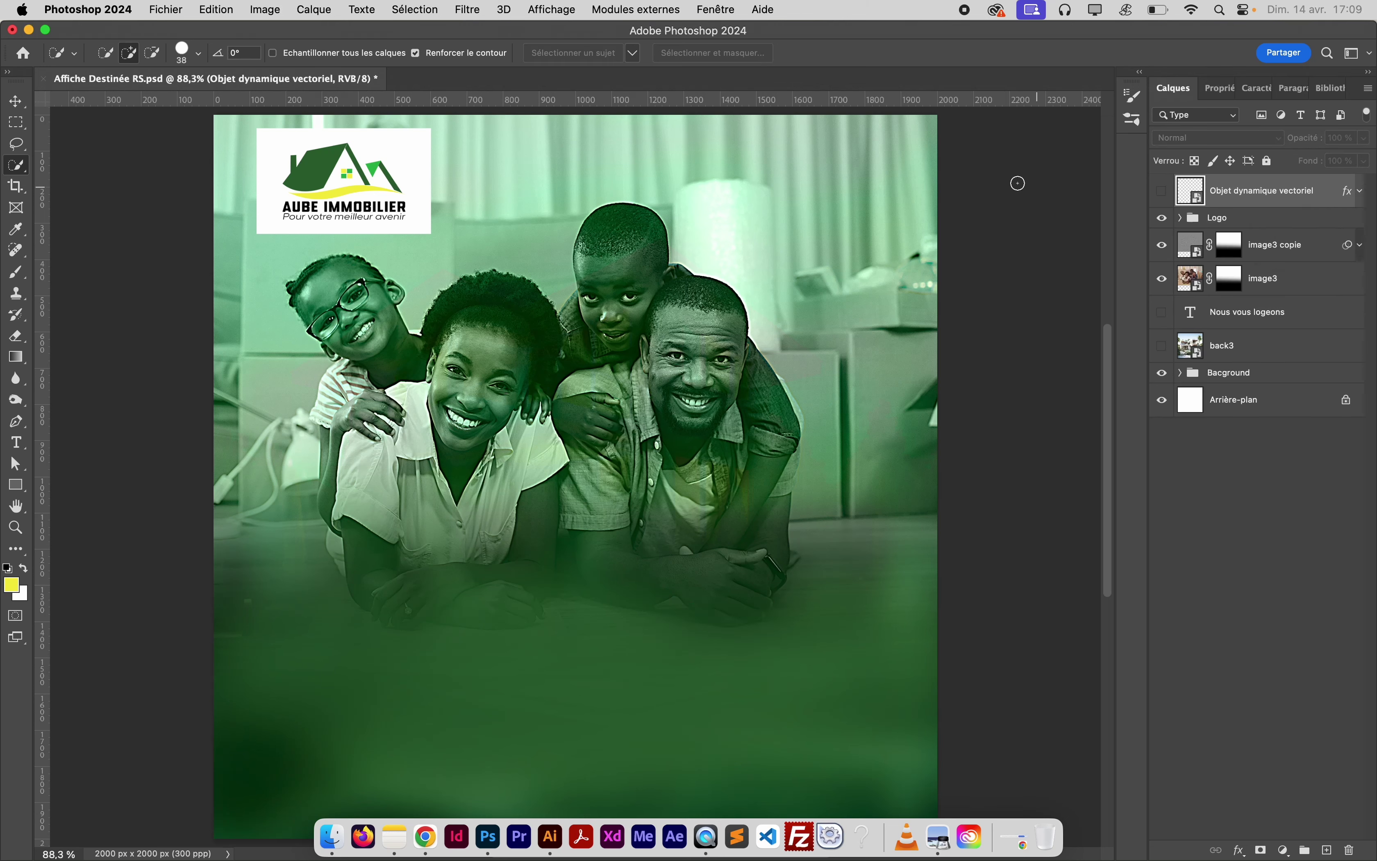
Draw a yellow circle about 591 px in diameter with the Ellipse tool in the lower middle of the poster
left_click(12, 481)
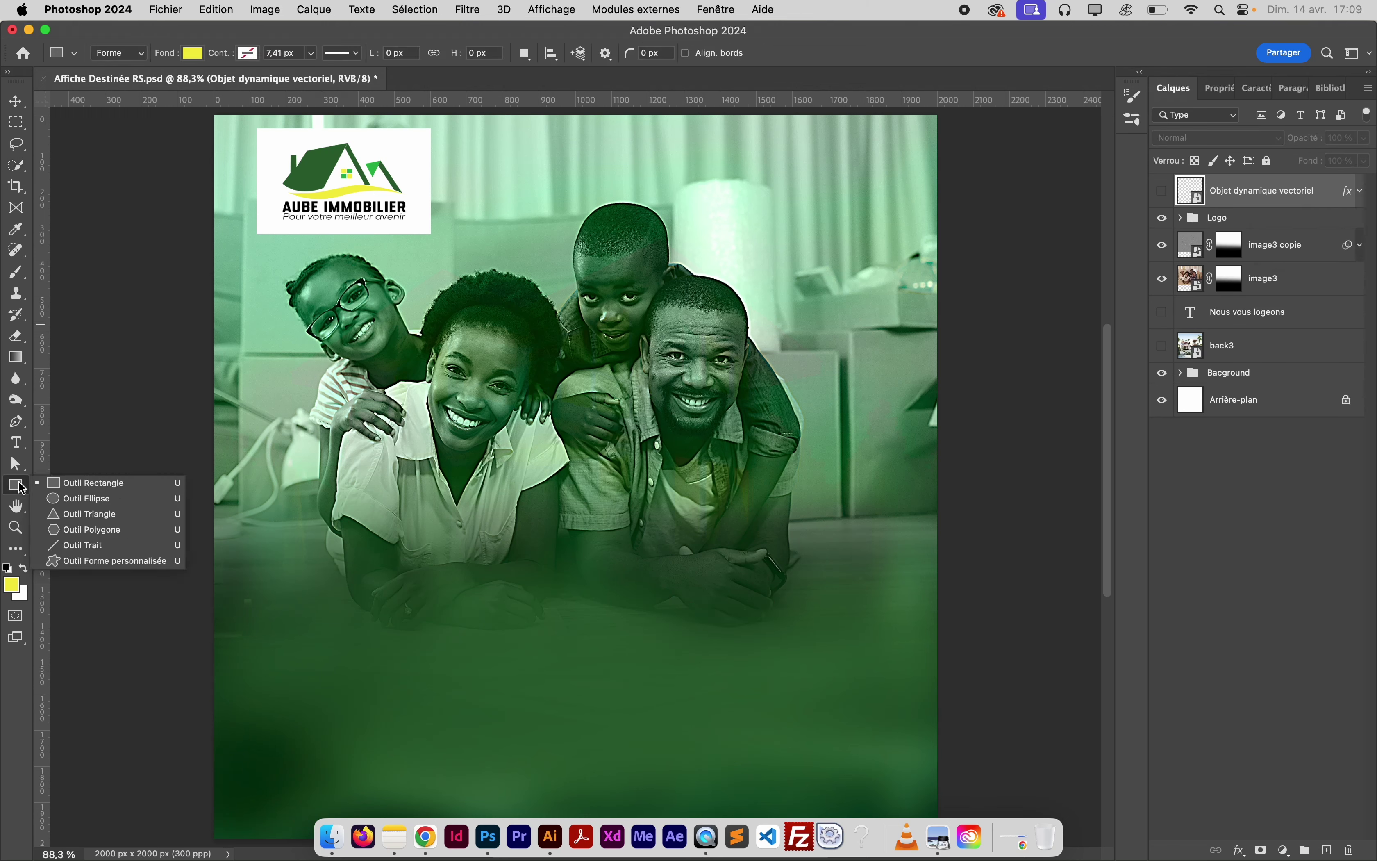
left_click(100, 495)
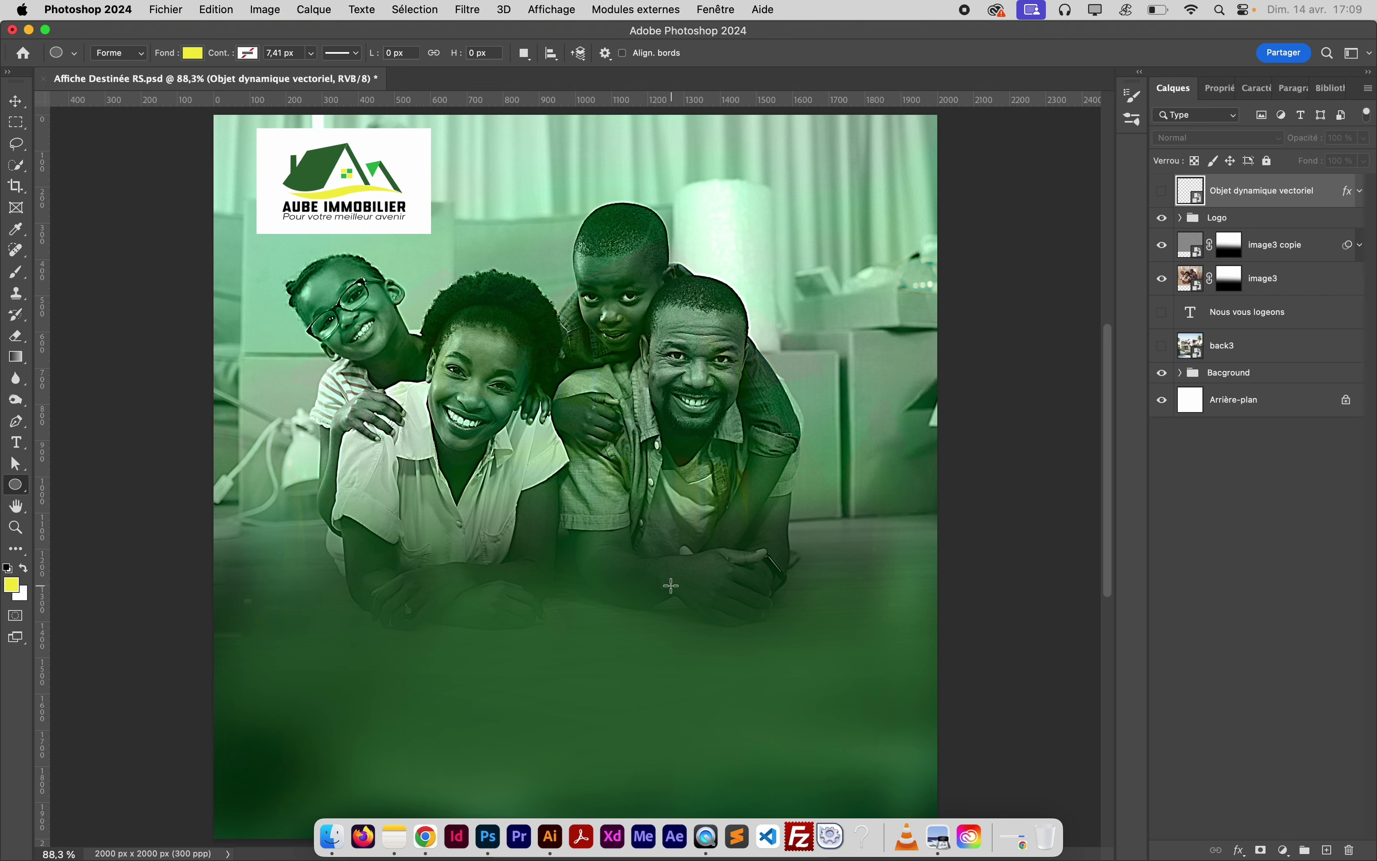
left_click_drag(475, 549, 811, 757)
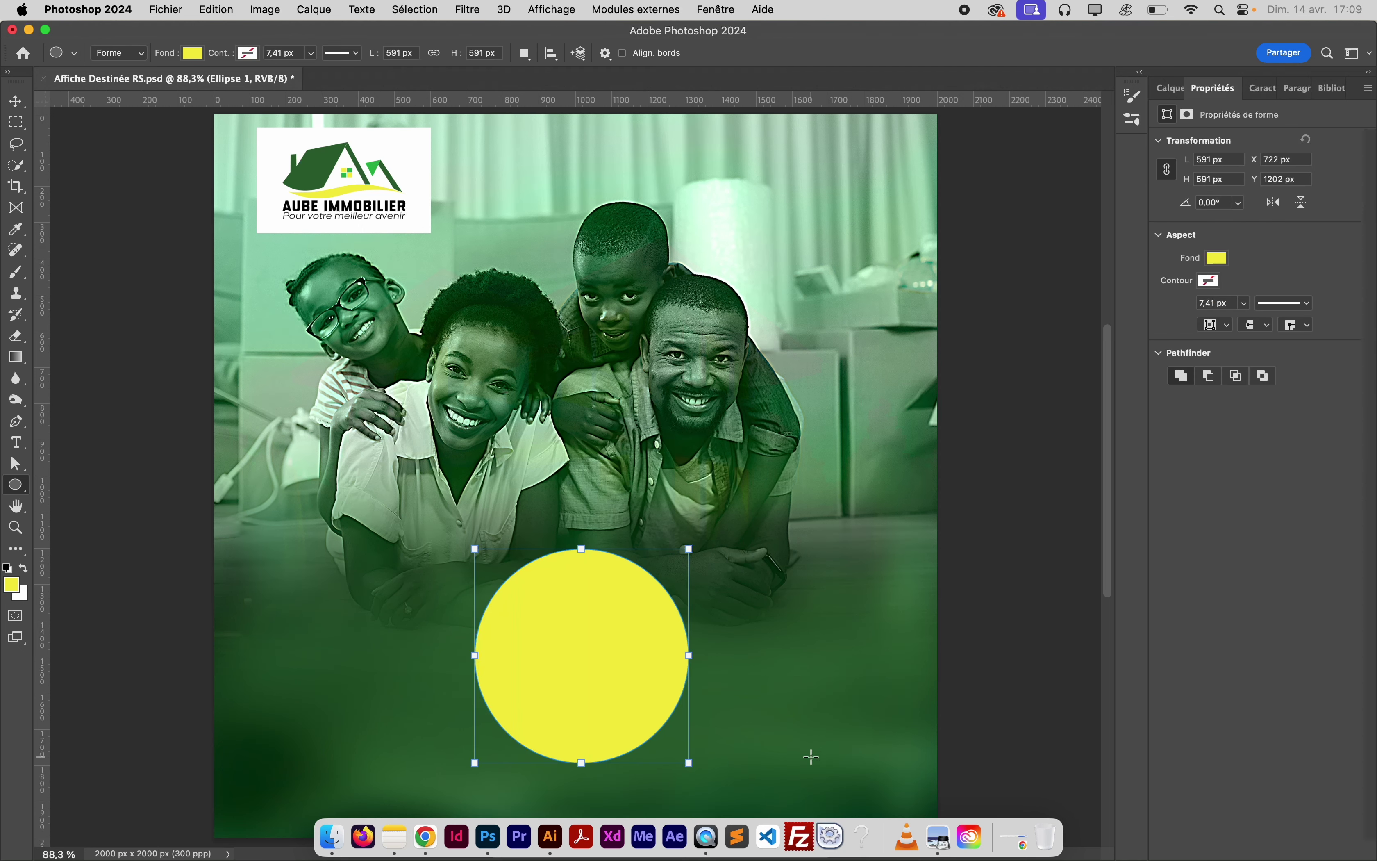
left_click(25, 571)
left_click(25, 569)
left_click(1170, 88)
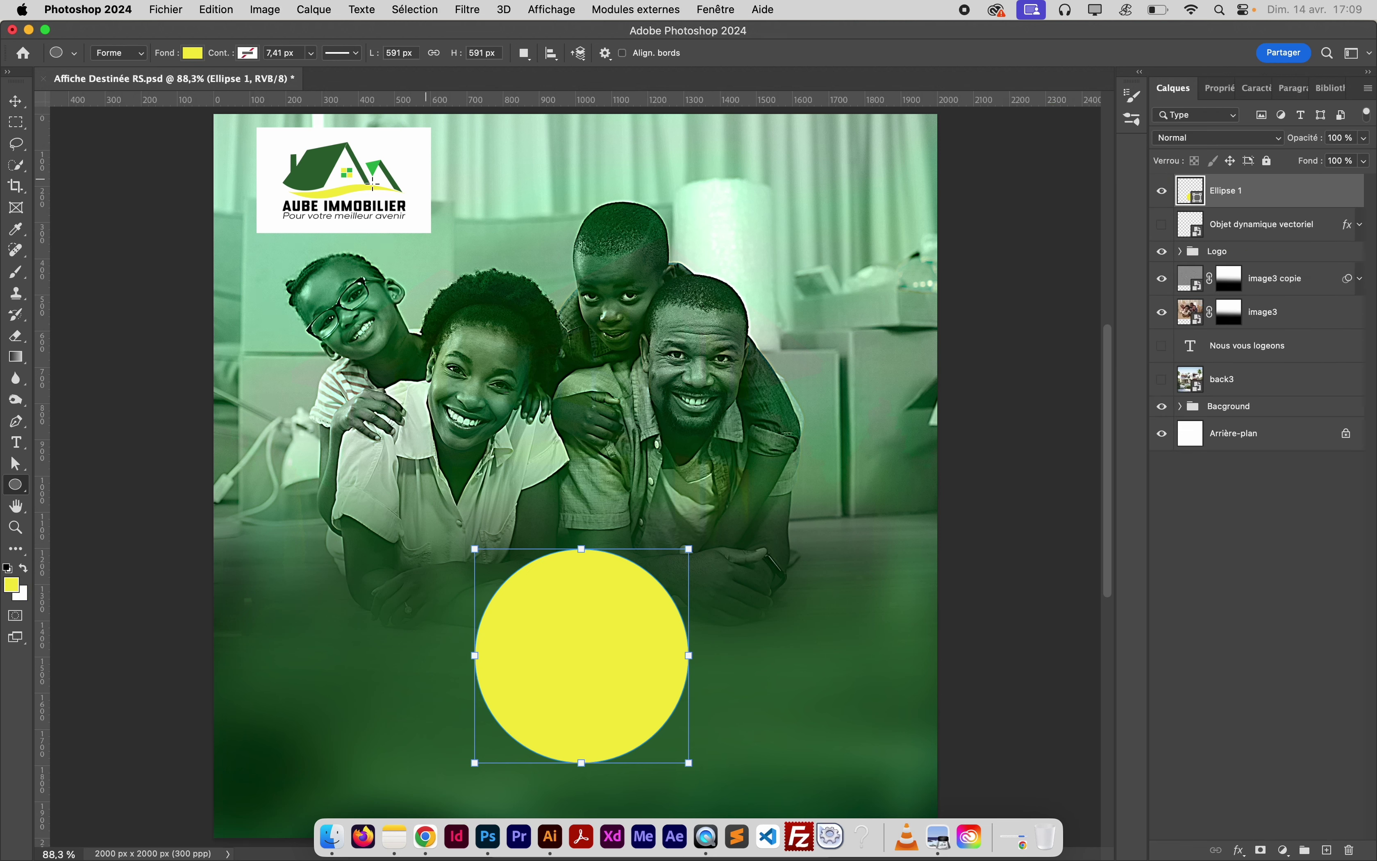
Turn the circle into a ring with no fill and a yellow stroke of about 97.47 px
left_click(193, 53)
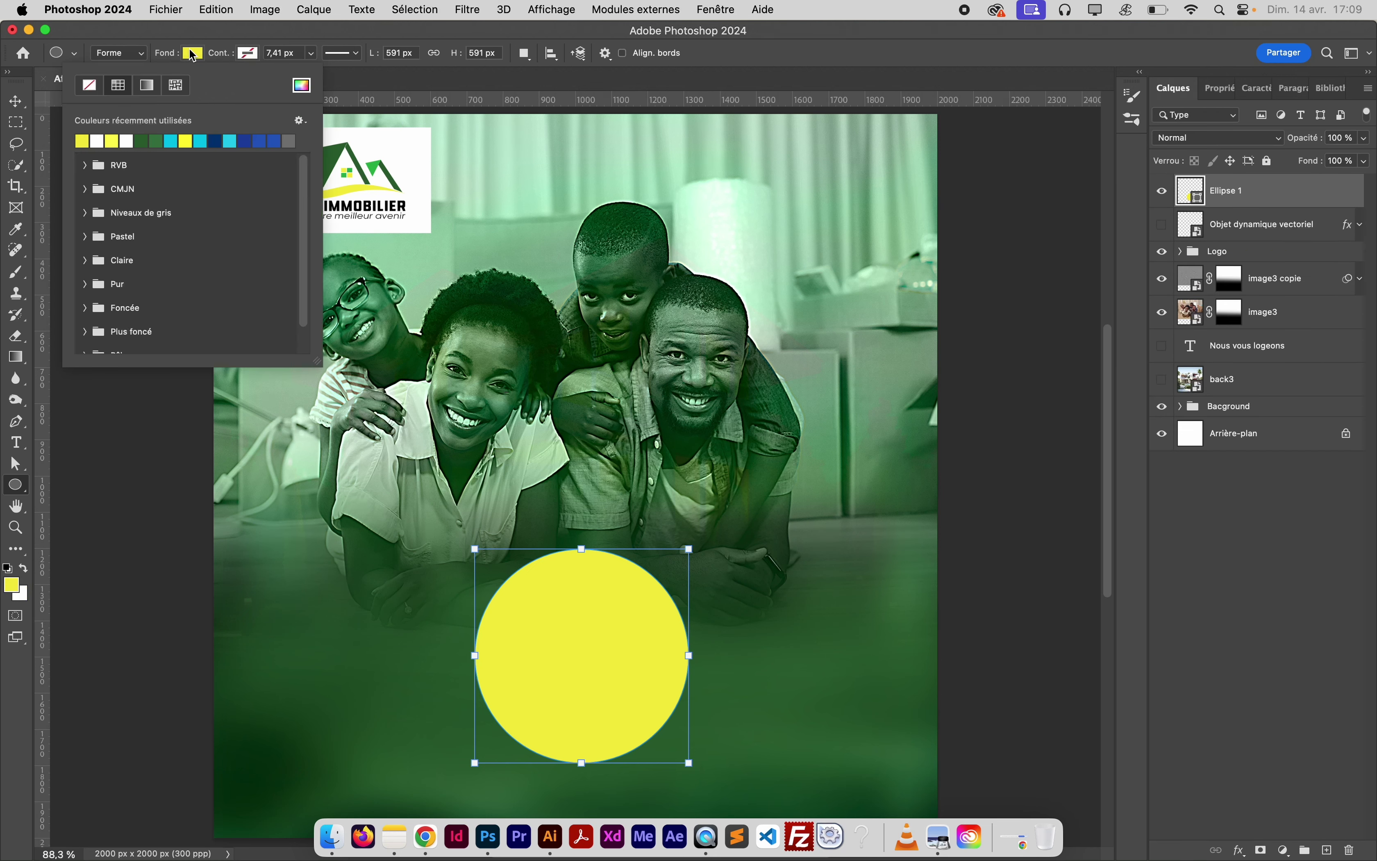
left_click(89, 85)
left_click(263, 61)
left_click(250, 54)
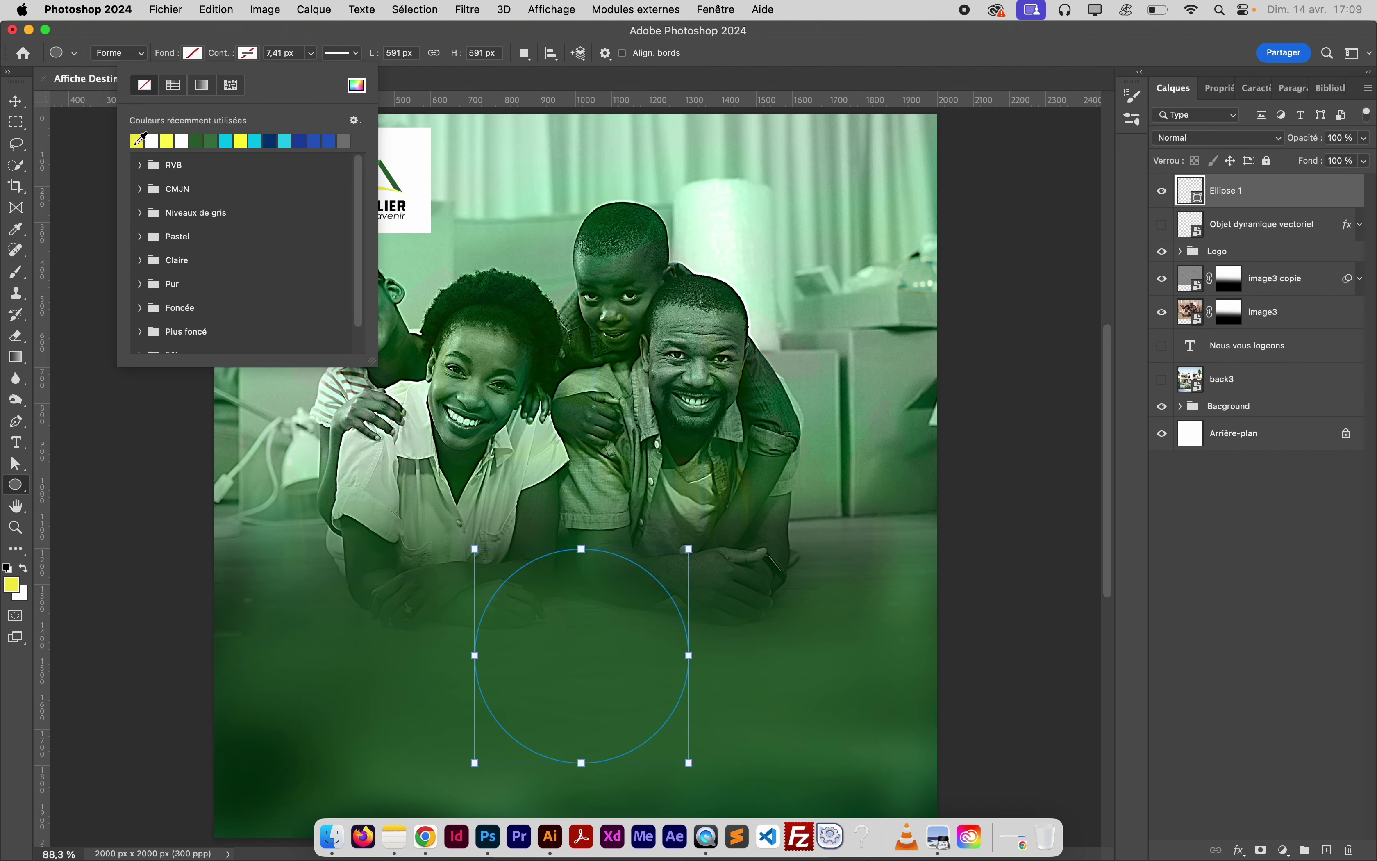
left_click(138, 140)
left_click(311, 55)
left_click_drag(283, 72, 317, 71)
left_click(15, 100)
left_click(176, 466)
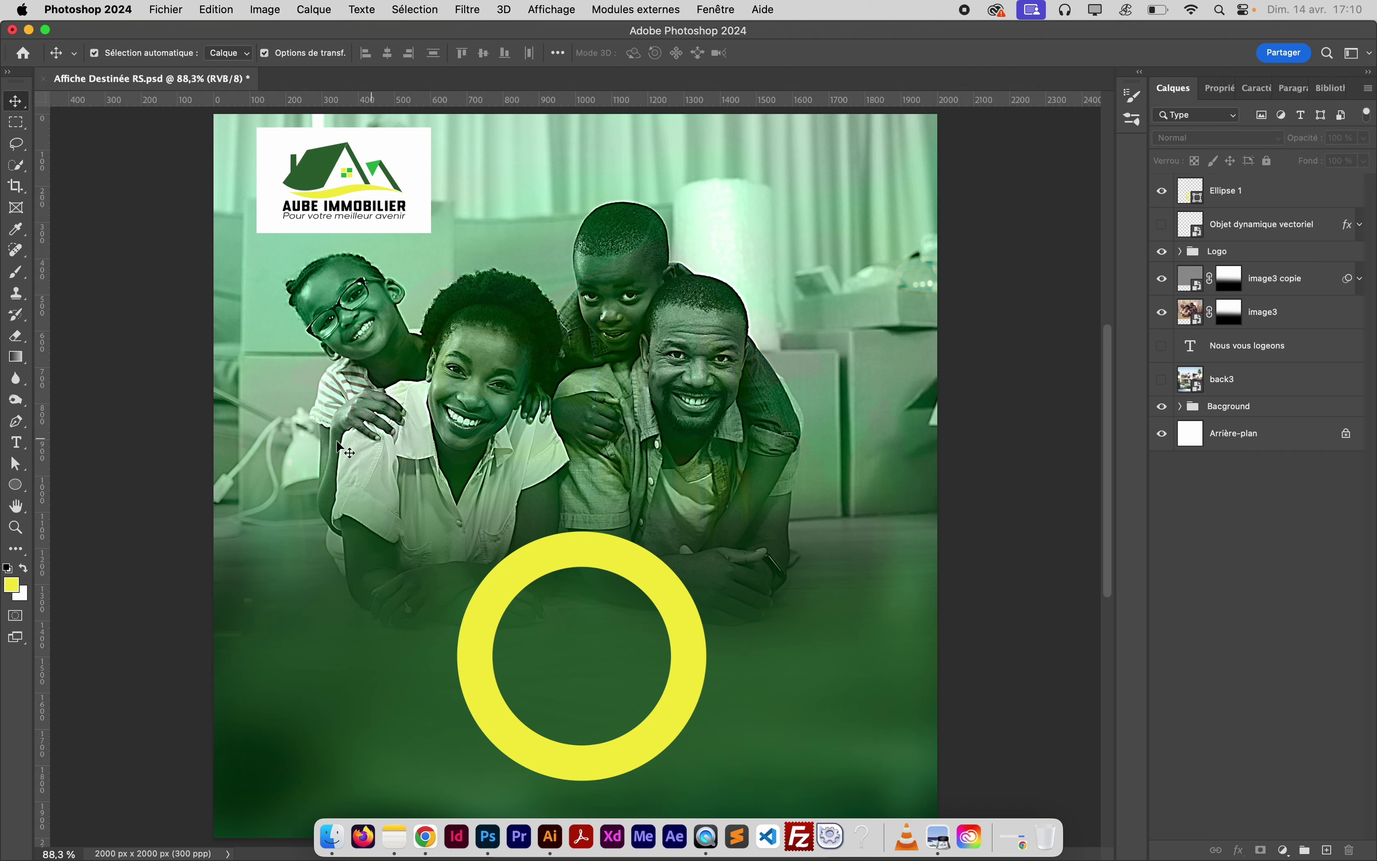
Draw a yellow triangle about 412 × 315 px at the ring's upper right with the Triangle tool
left_click_drag(15, 490, 78, 518)
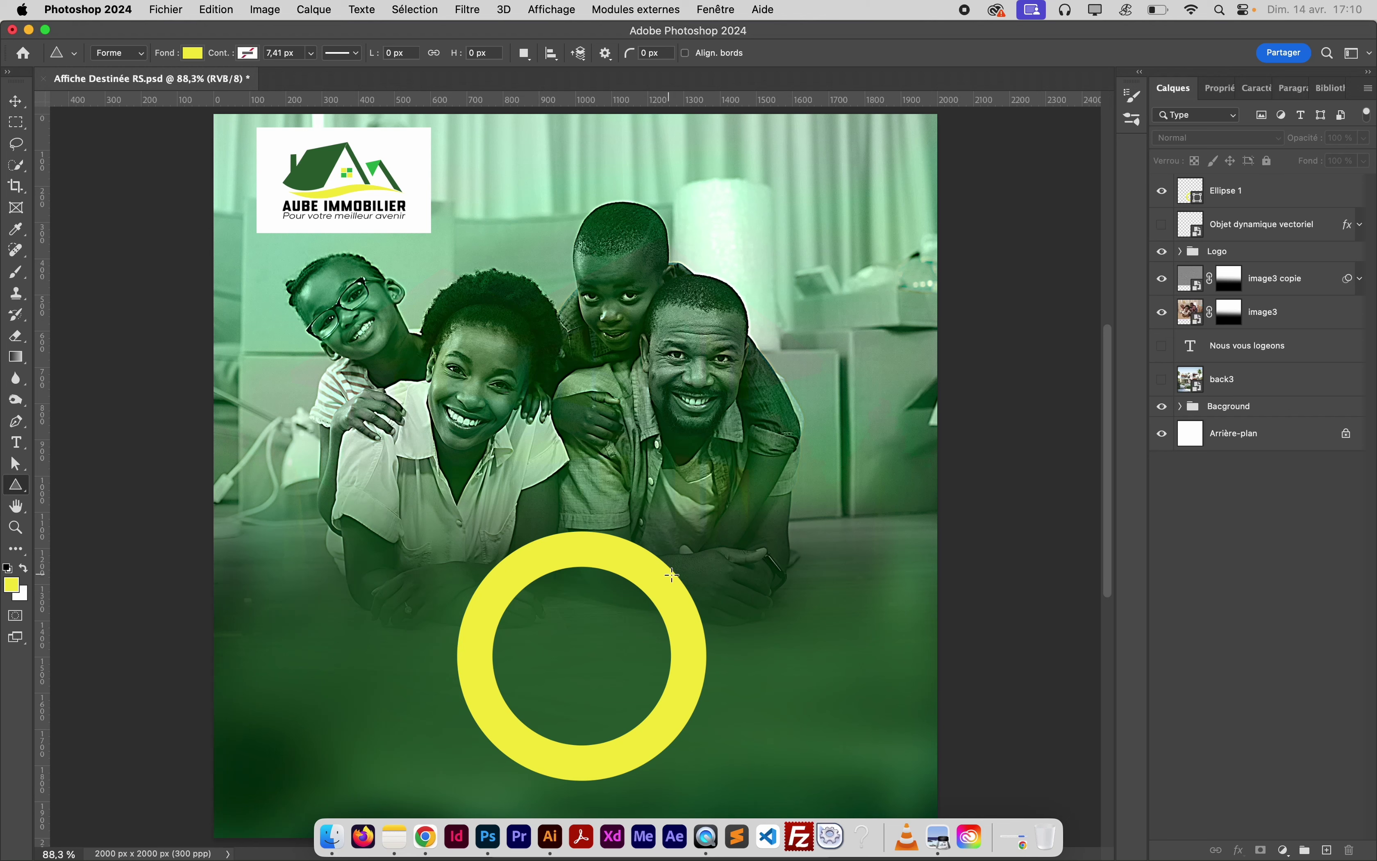
left_click_drag(675, 461, 823, 573)
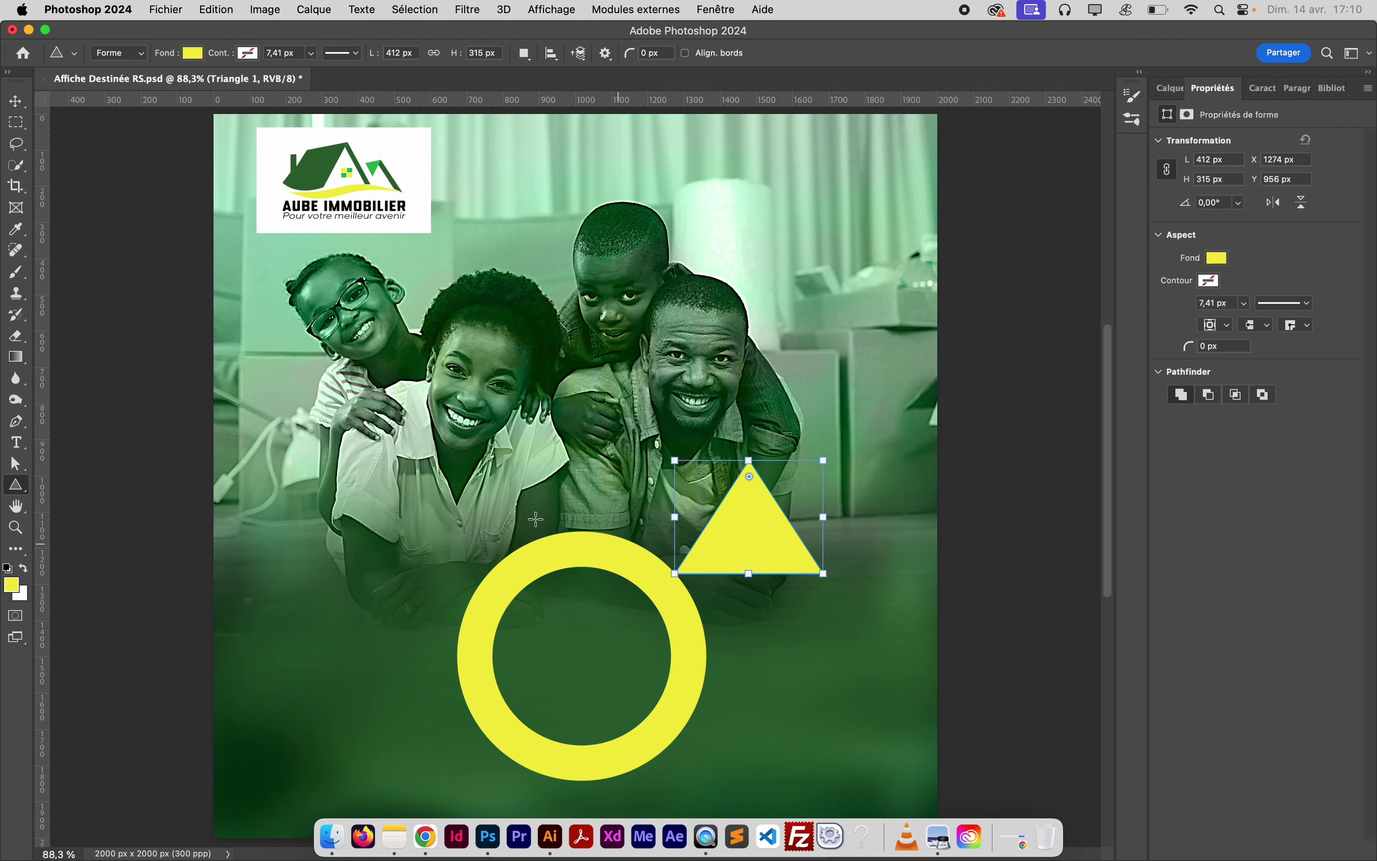
Try creating a three-sided polygon of 412 × 315 px over the family photo, and undo it
left_click_drag(18, 493, 72, 533)
left_click(376, 290)
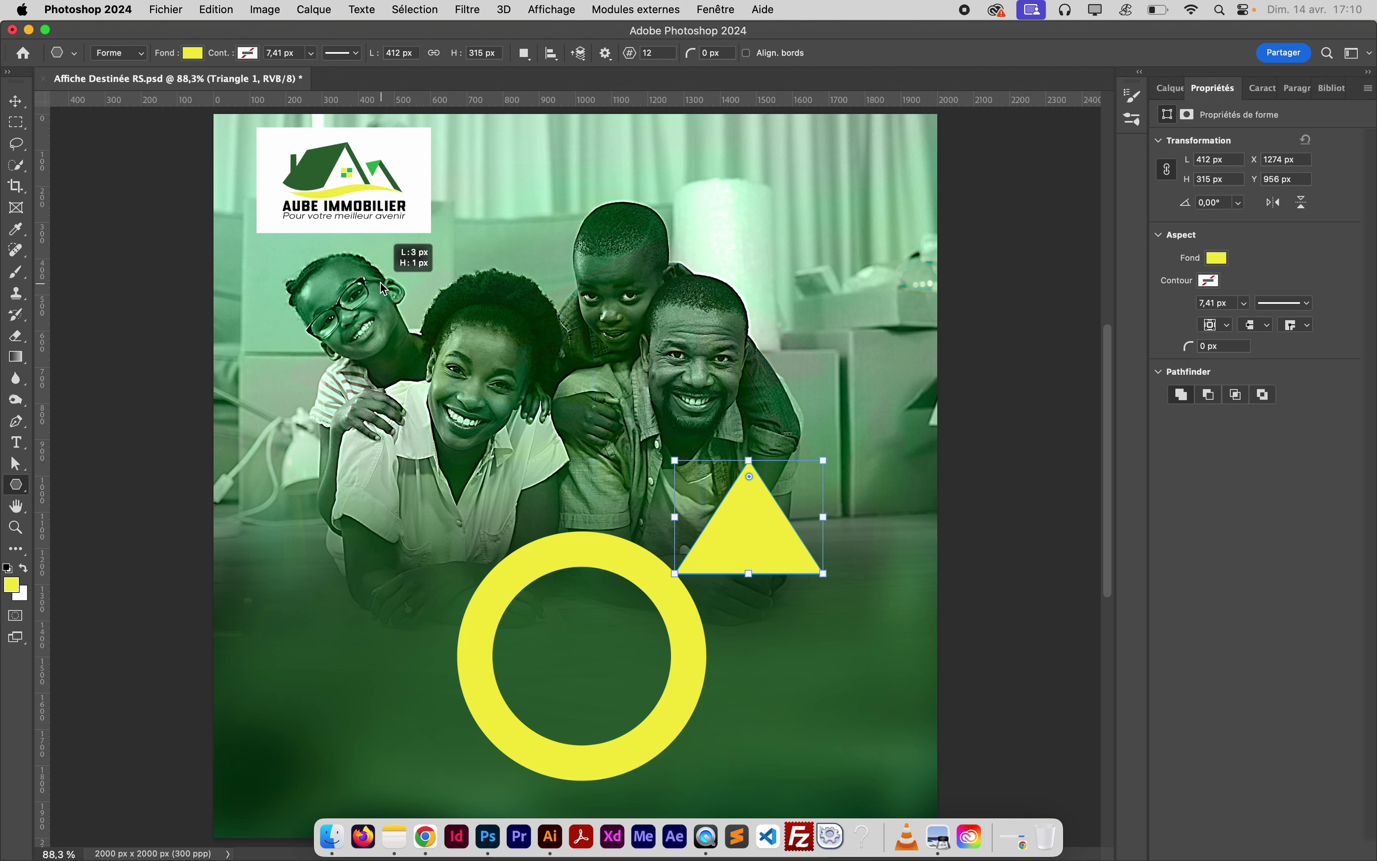
double_click(497, 274)
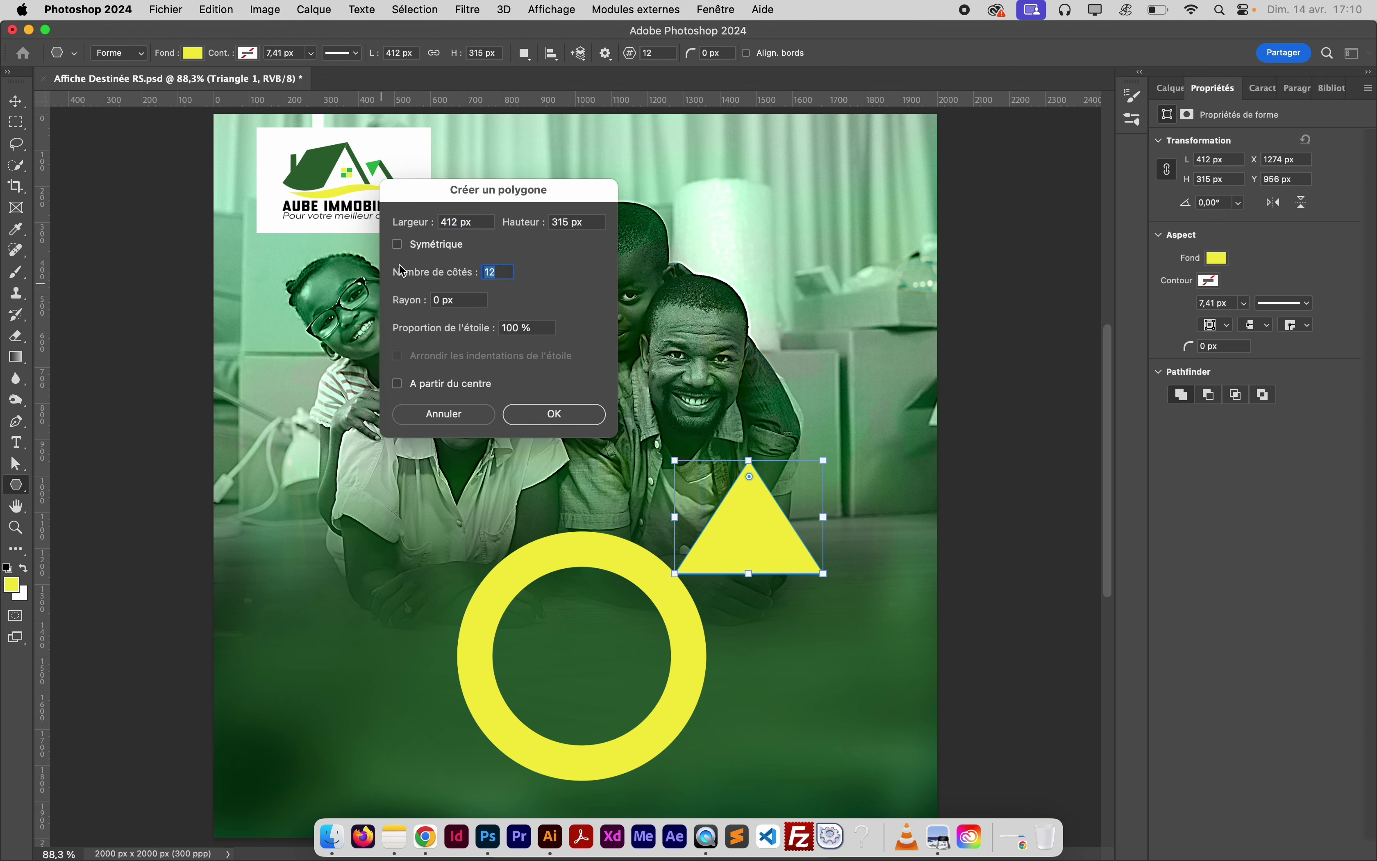
left_click(569, 410)
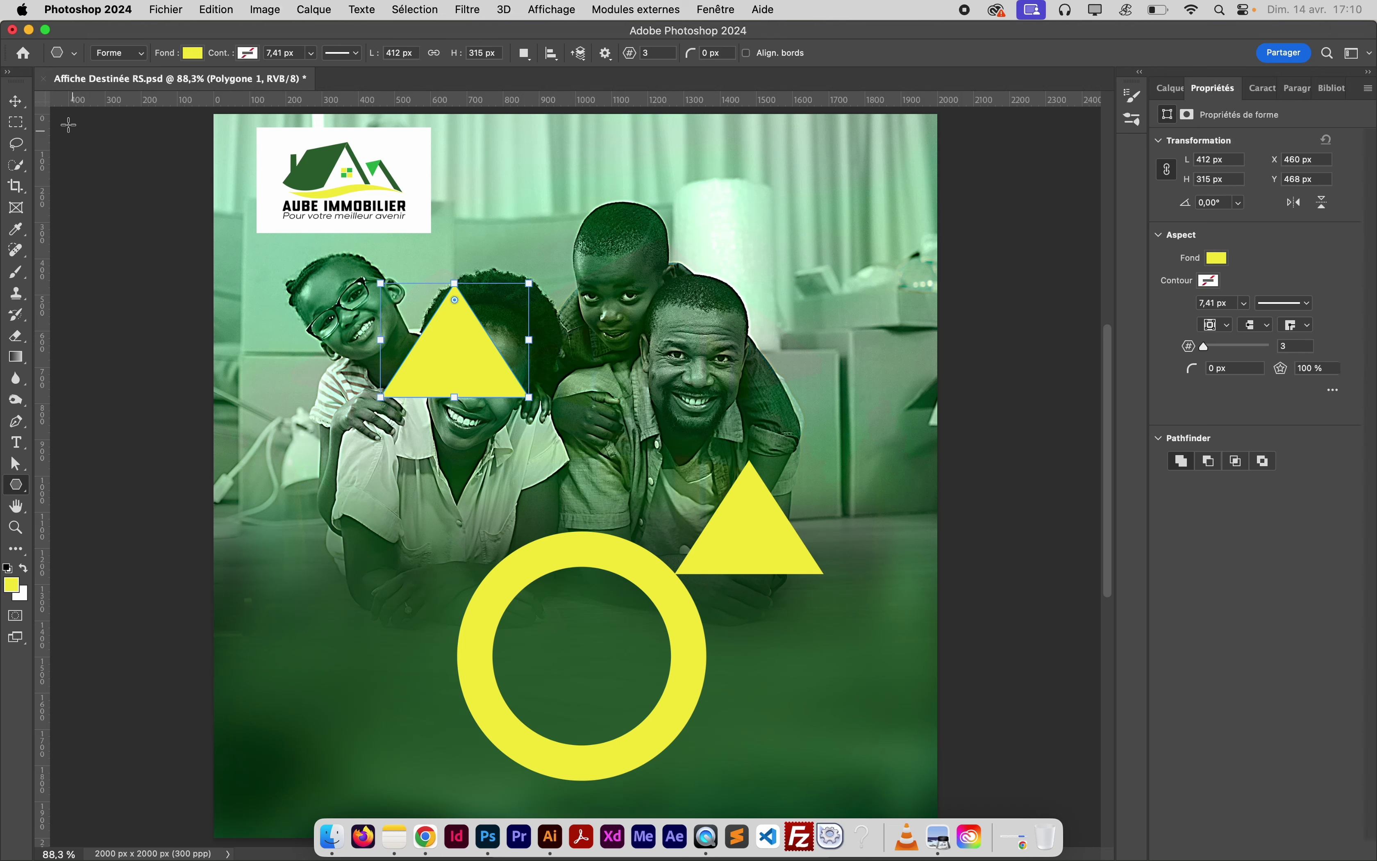
left_click(15, 100)
key("super+z")
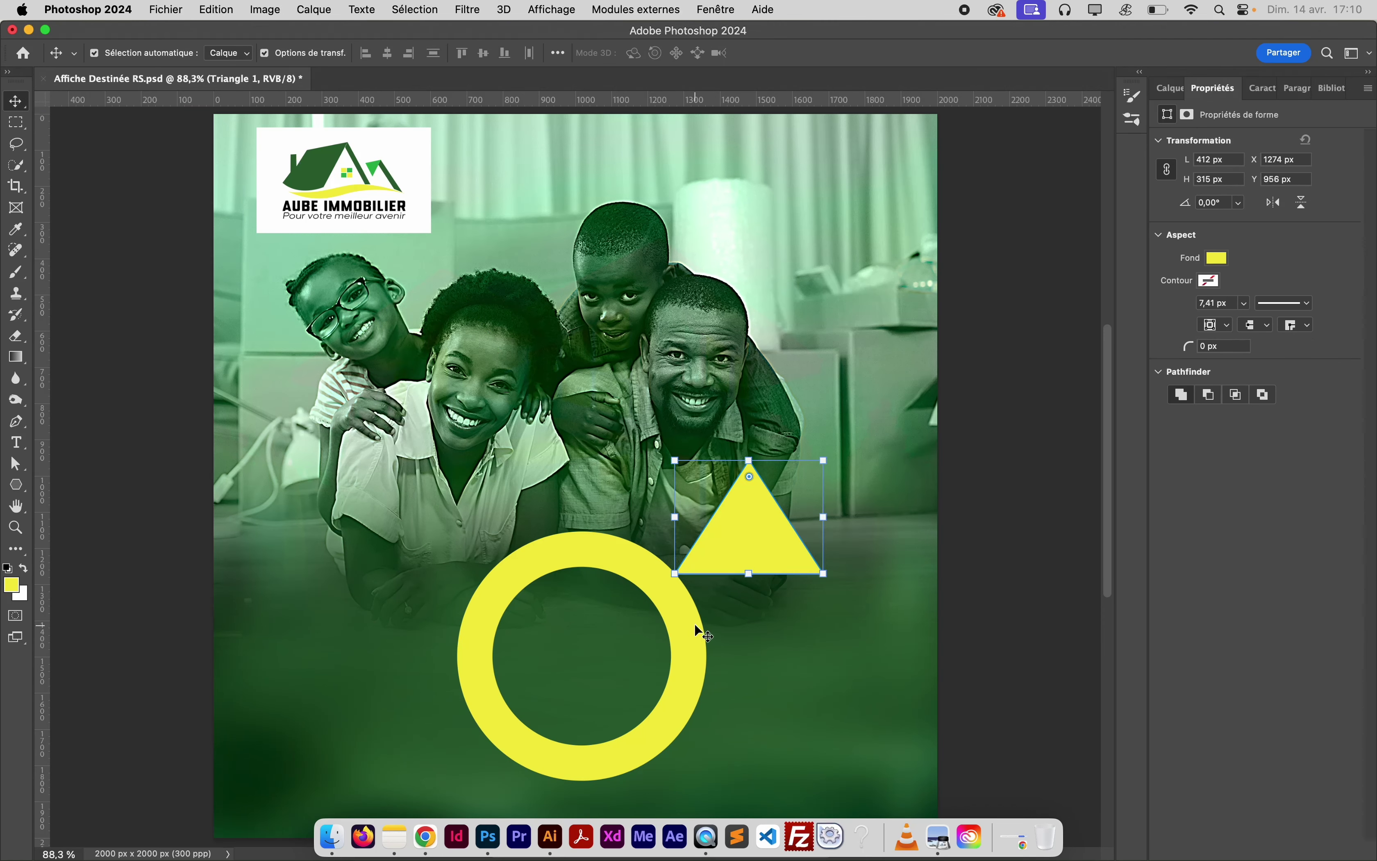
Move the triangle up and right, clear of the ring, to about X 1466 px, Y 800 px
left_click(684, 612)
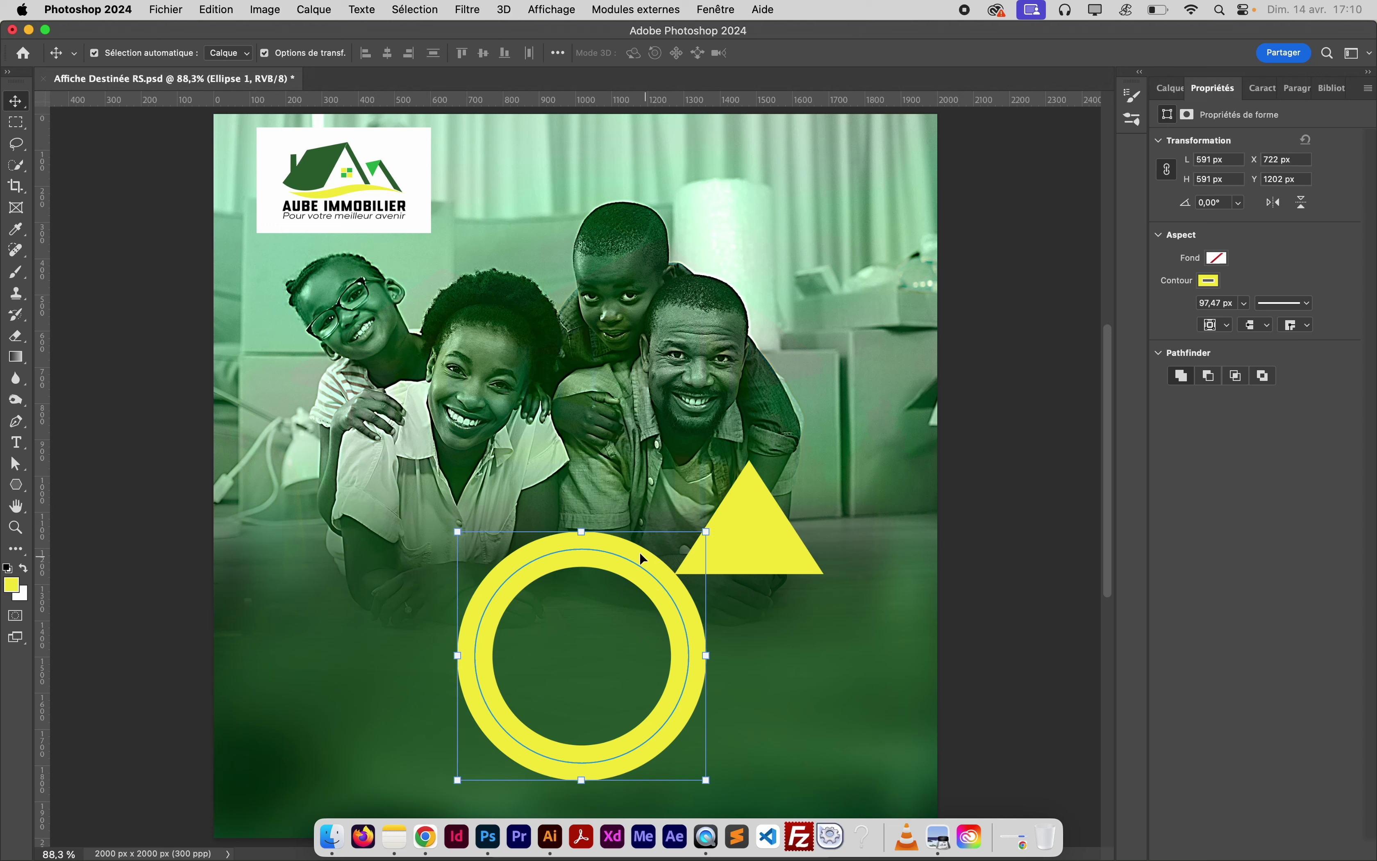
left_click(775, 538)
left_click_drag(775, 537, 843, 481)
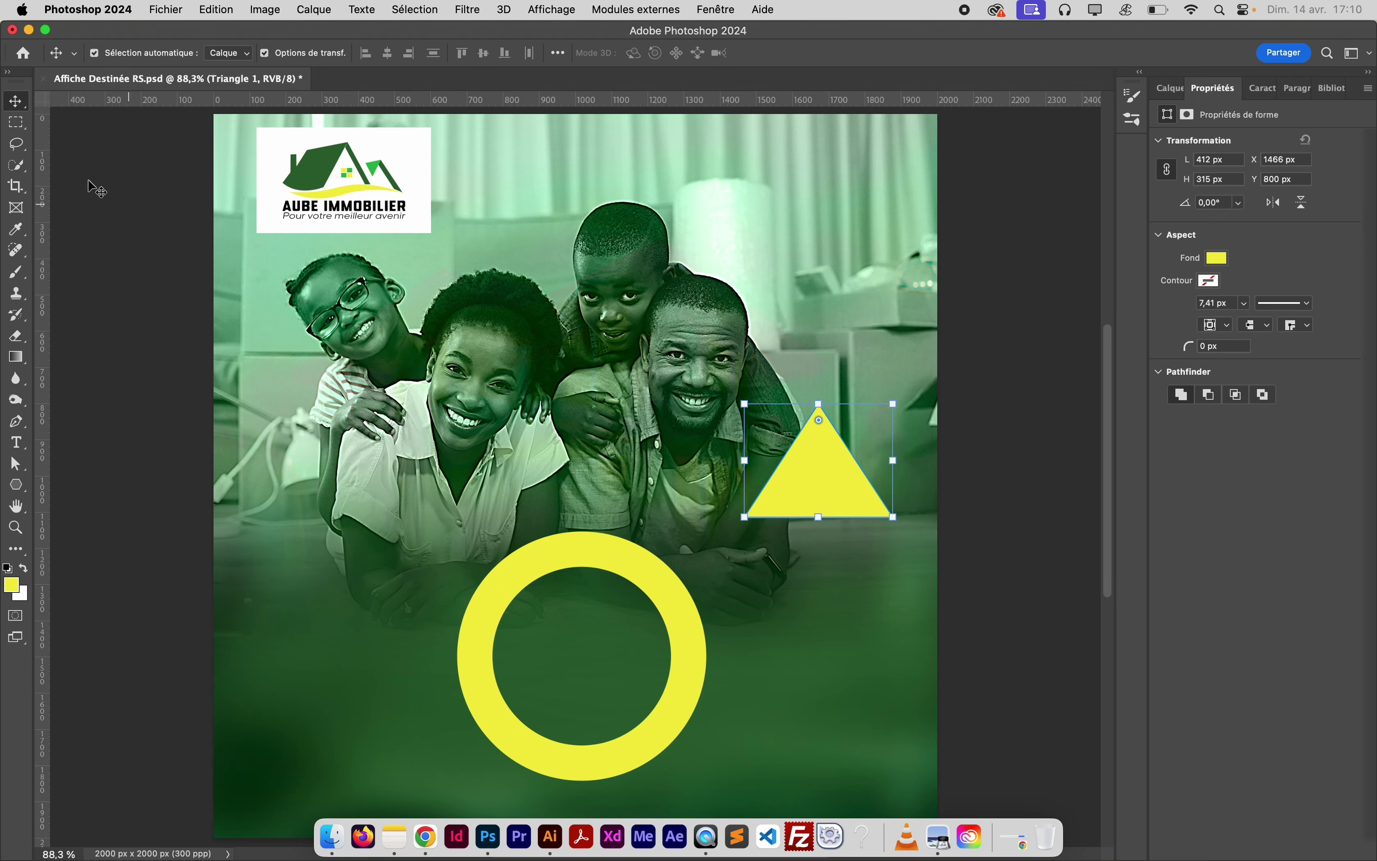
Marquee-select the ring's upper-right quarter, with the Ellipse 1 layer active and the Triangle 1 layer hidden
left_click(16, 122)
left_click_drag(576, 504, 726, 676)
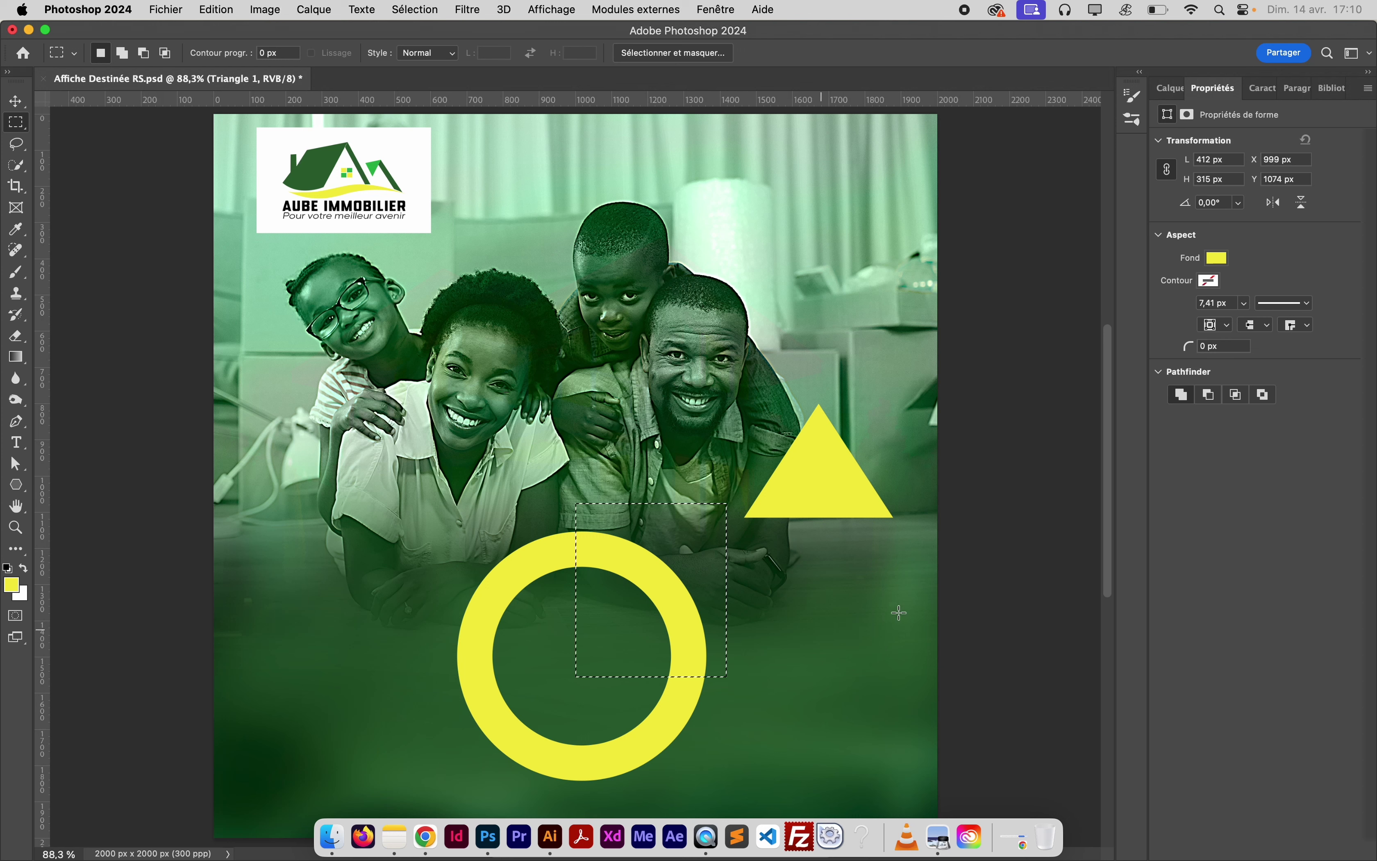
left_click(1170, 88)
left_click(1248, 232)
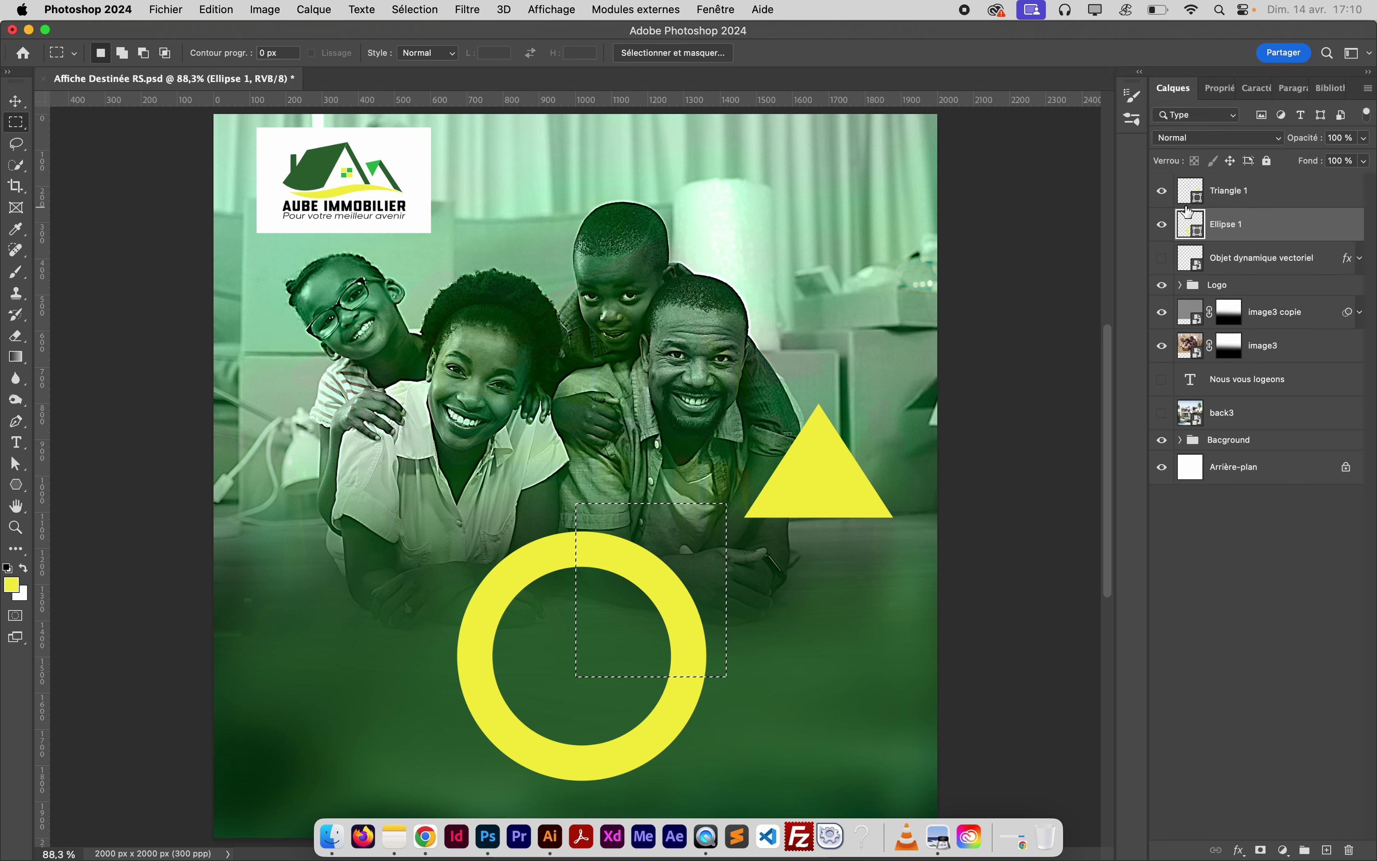
left_click(1163, 190)
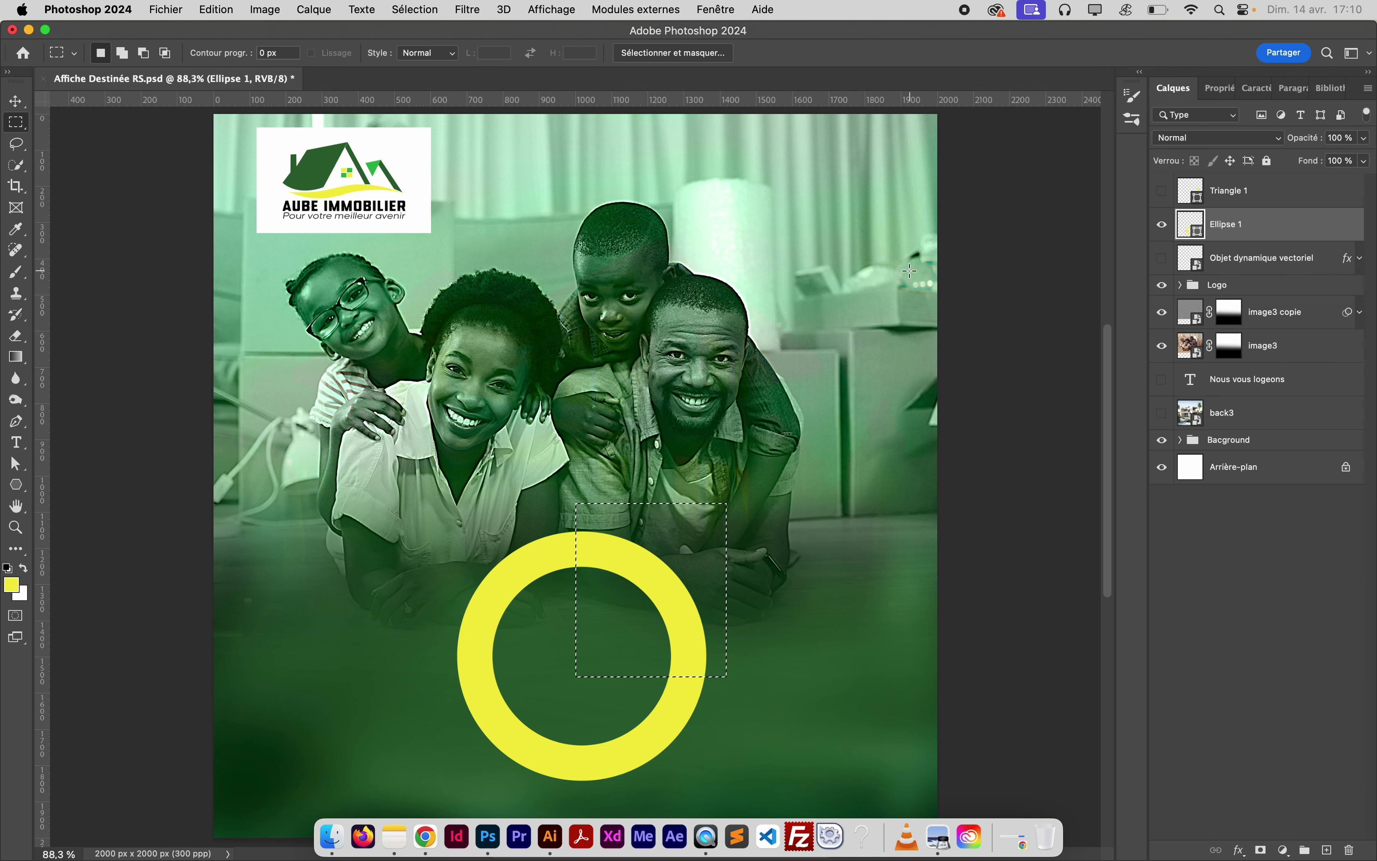
Try masking the Ellipse 1 layer with the rectangular selection, and undo the mask
left_click(1261, 850)
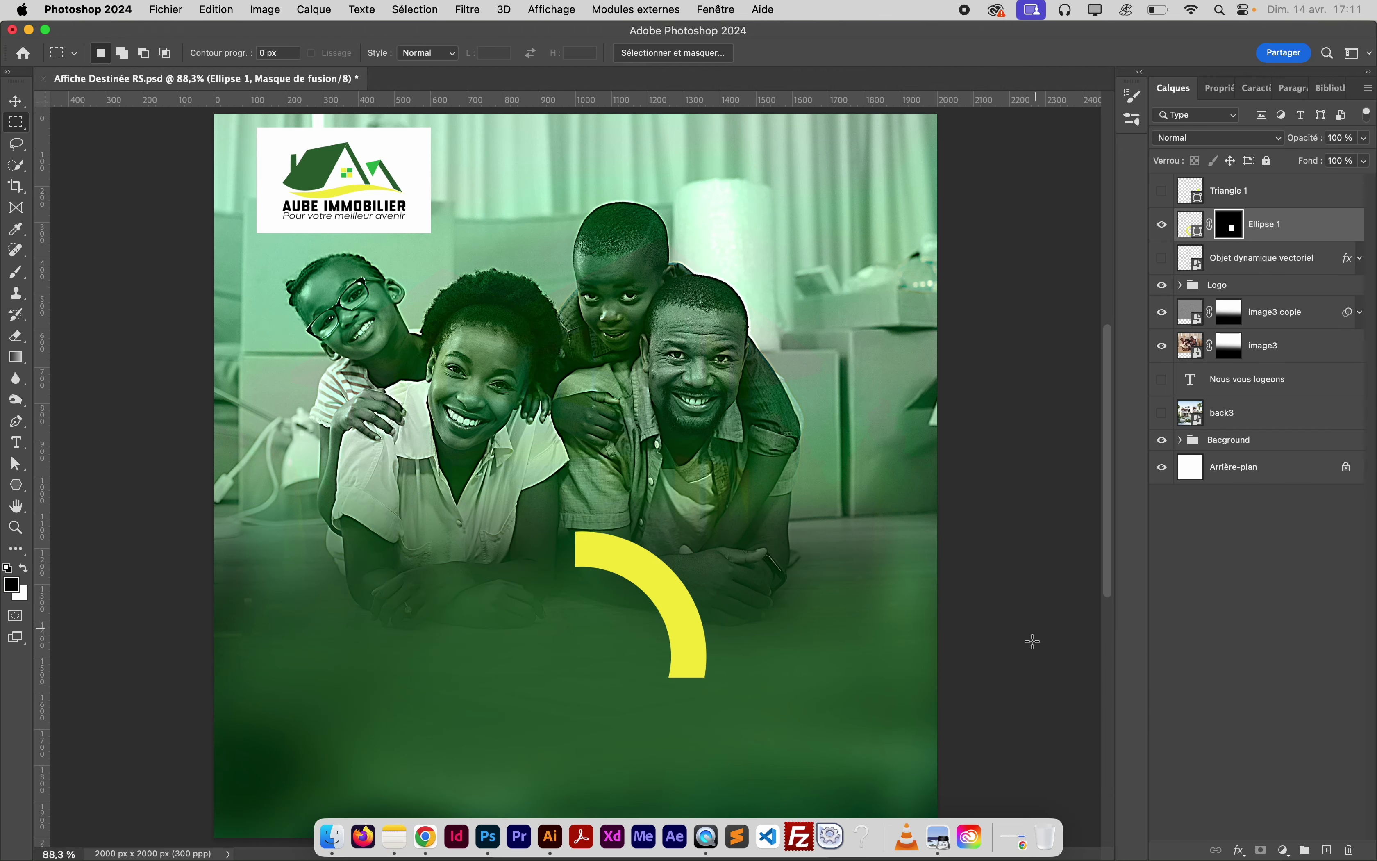
key("super+z")
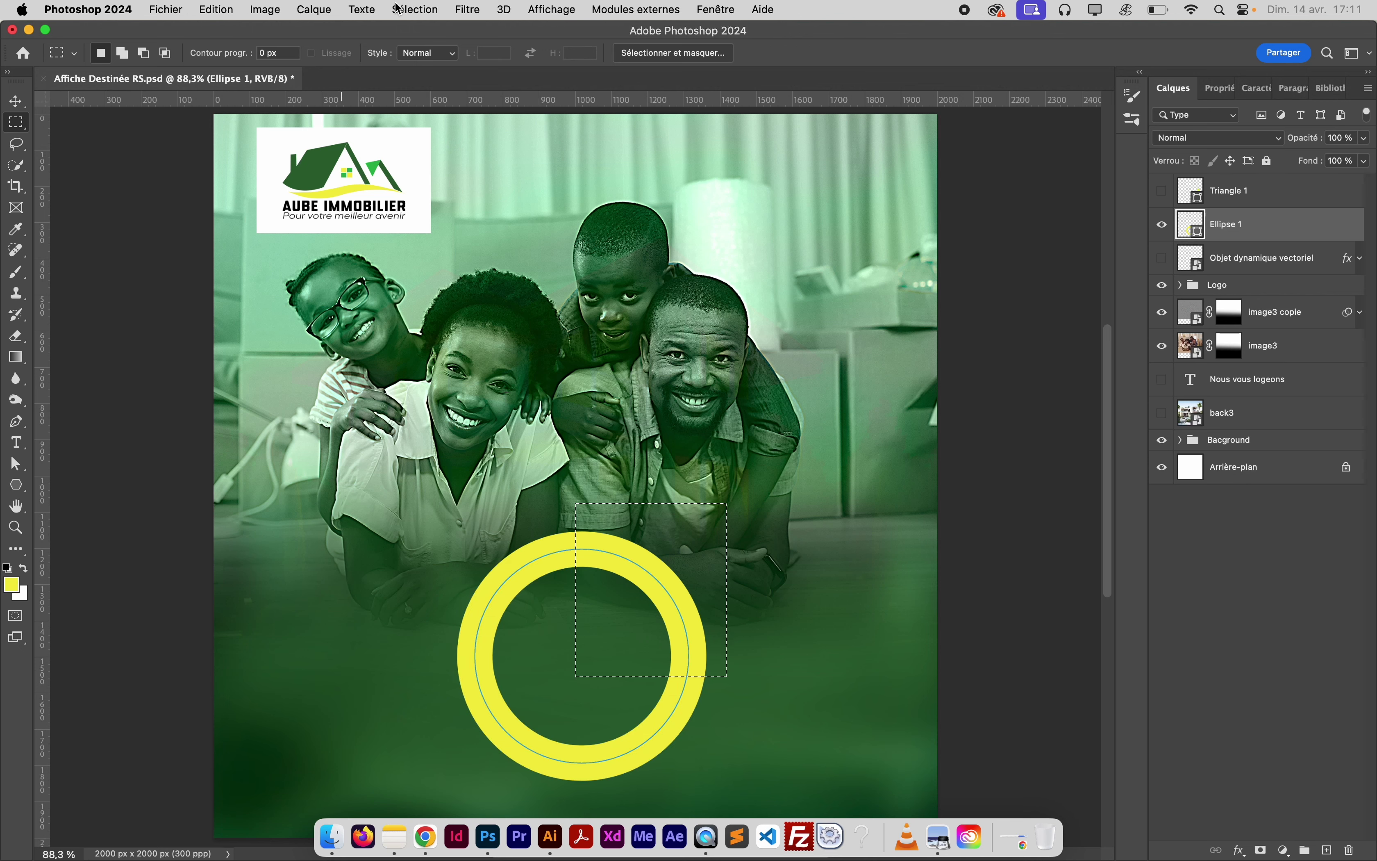
Invert the selection and mask the Ellipse 1 layer with it, hiding the ring's upper-right quarter
left_click(410, 9)
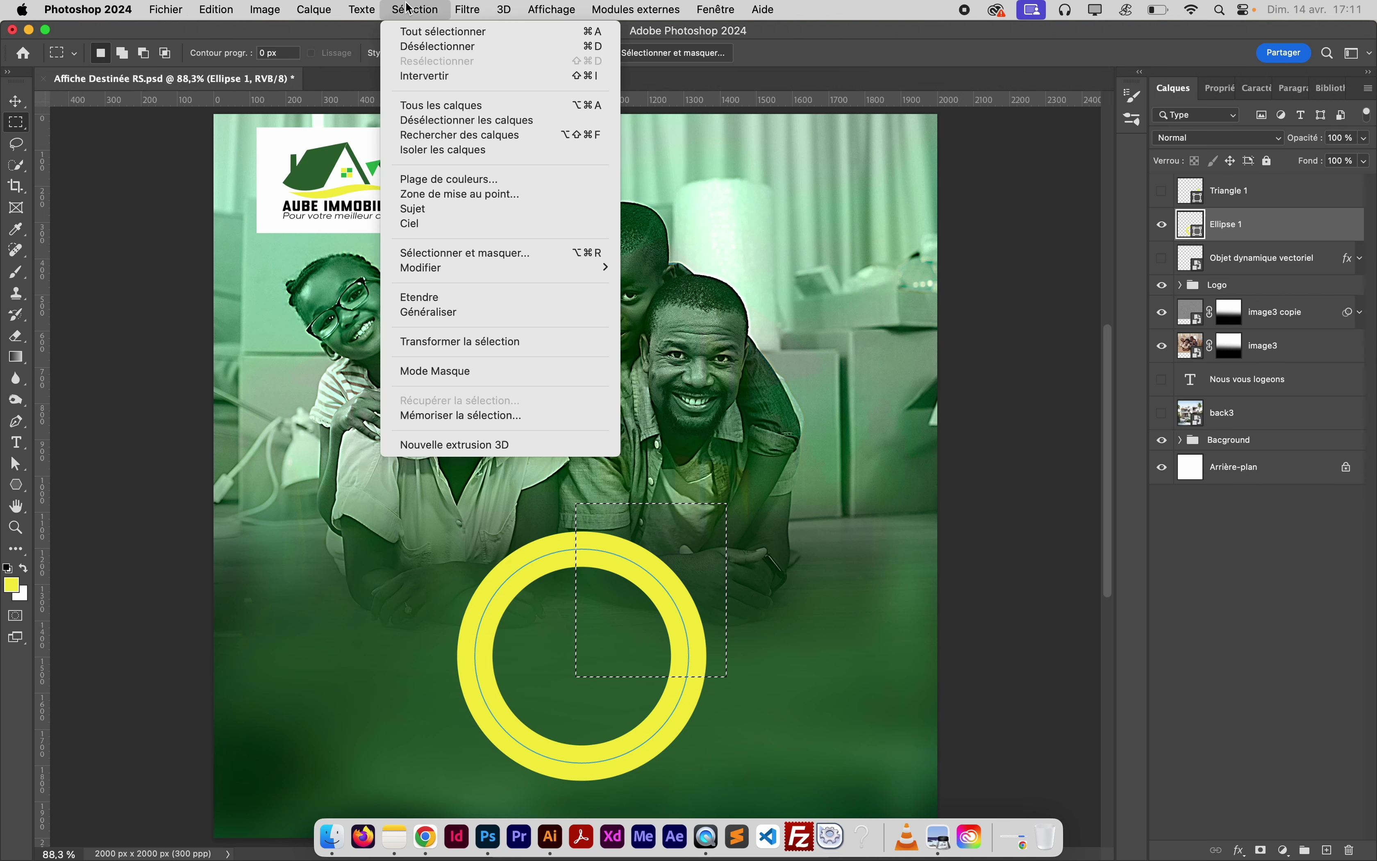
left_click(436, 78)
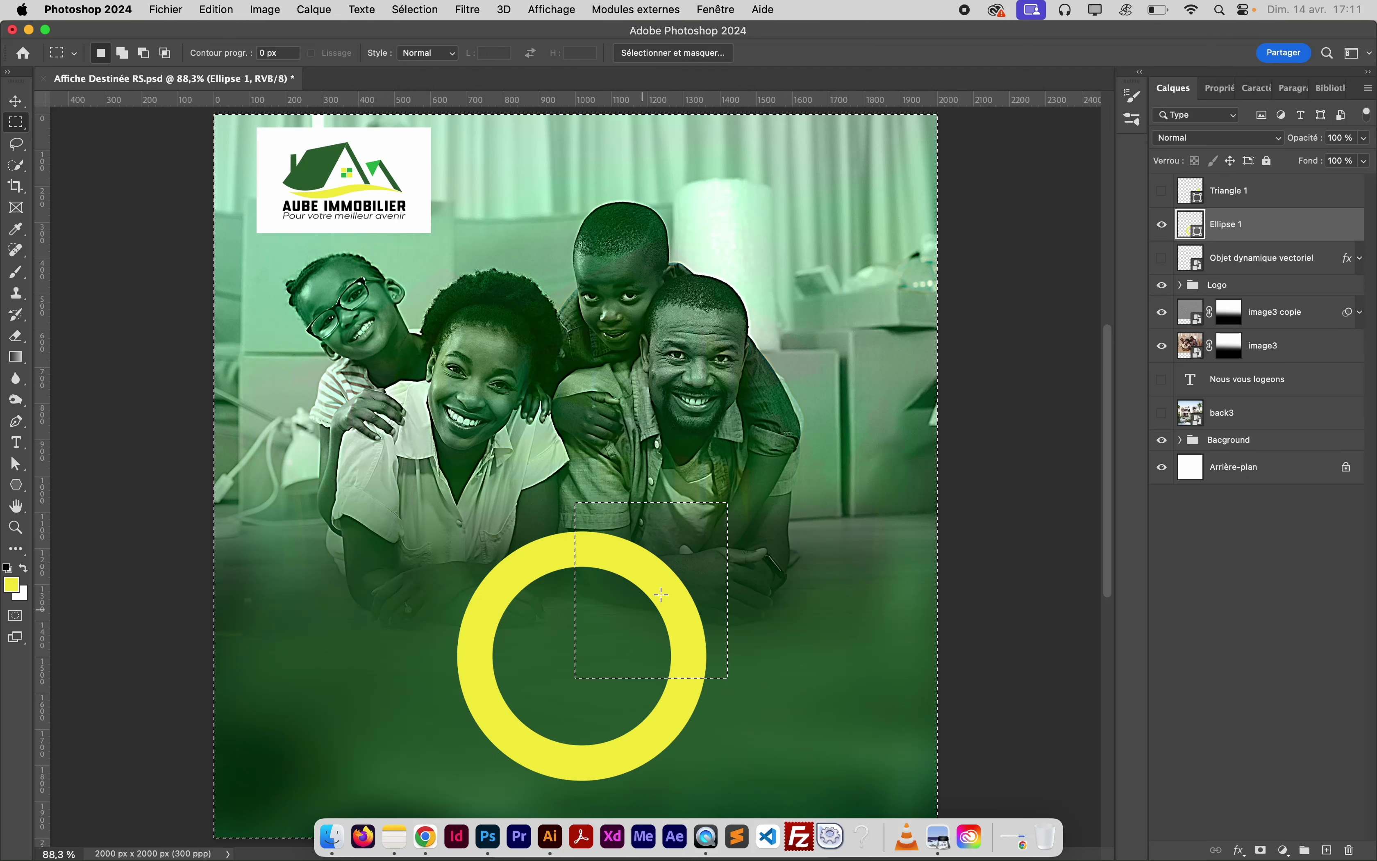
left_click(1261, 849)
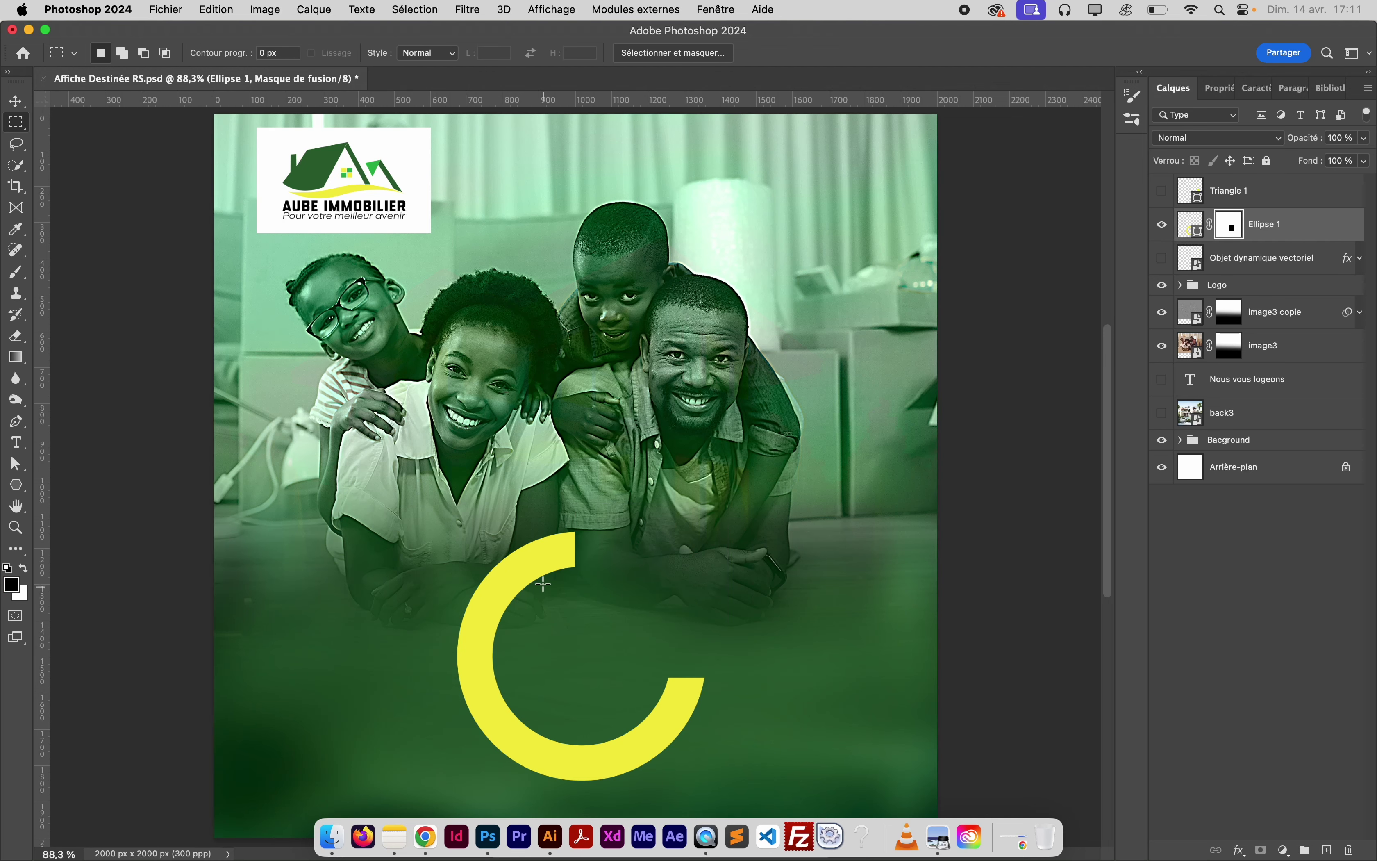
Show the Triangle 1 layer, and rotate the triangle about 93° with its base against the ring's upper cut end
key("v")
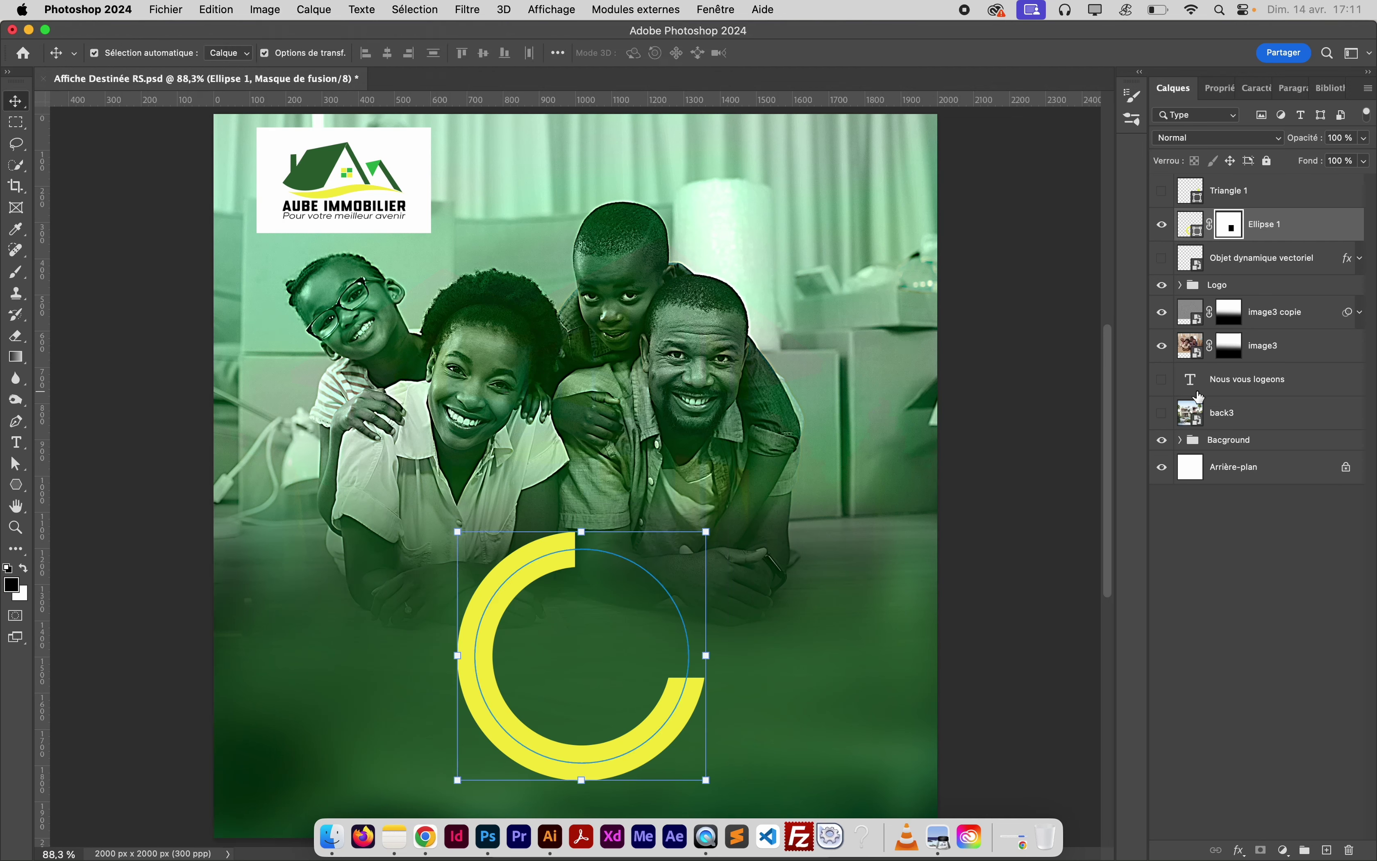
left_click(1162, 191)
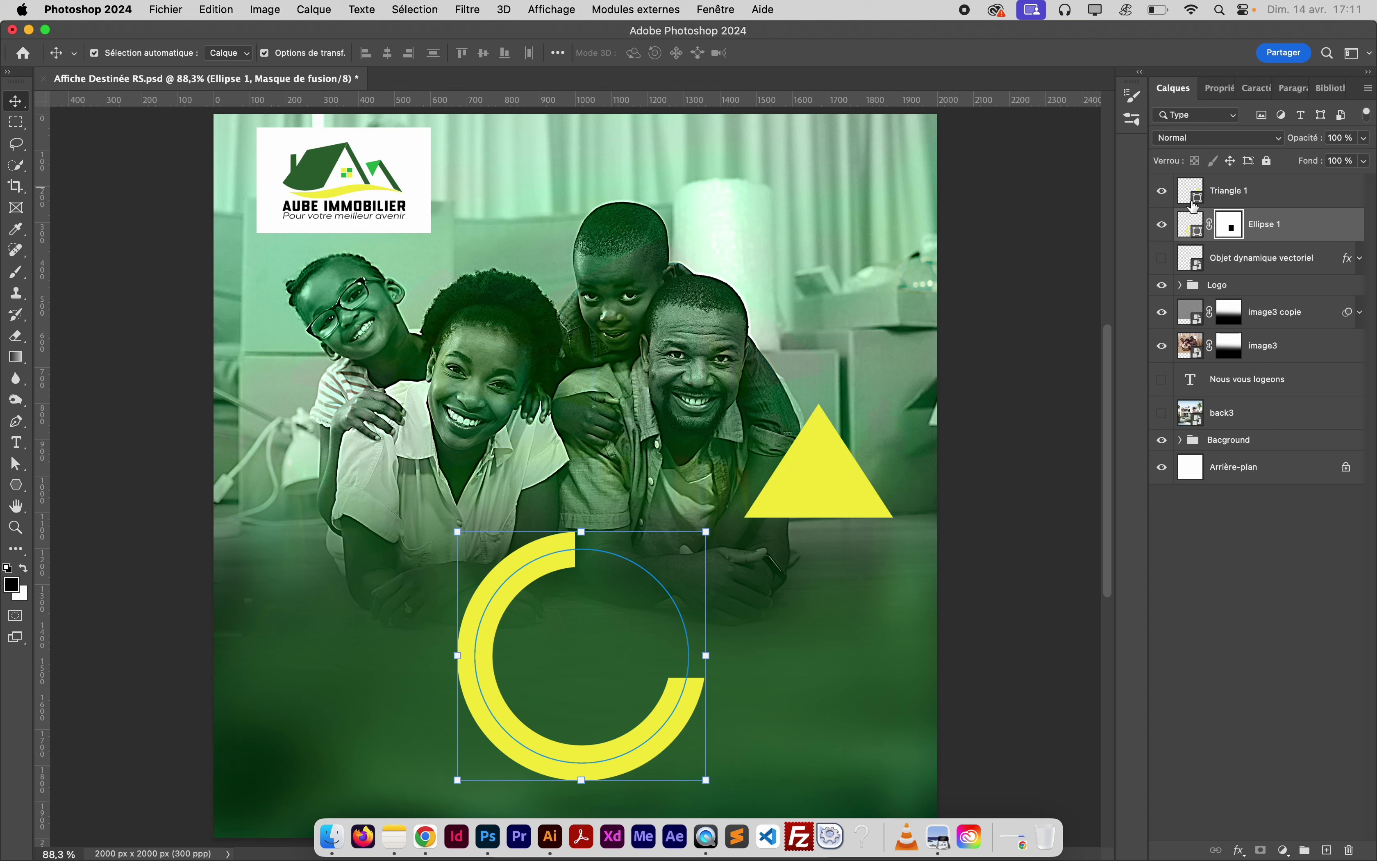
left_click(1261, 202)
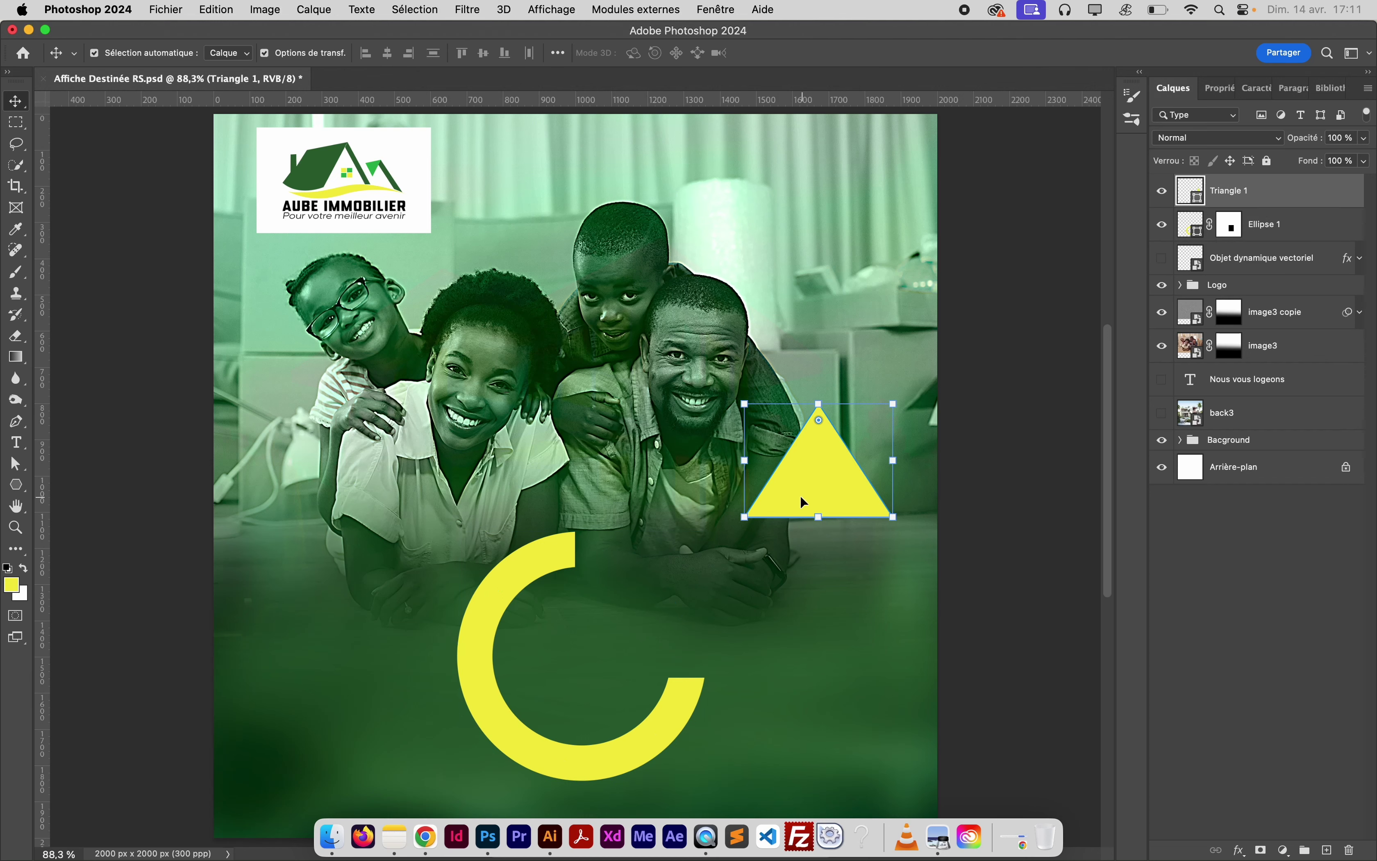
left_click_drag(801, 495, 636, 527)
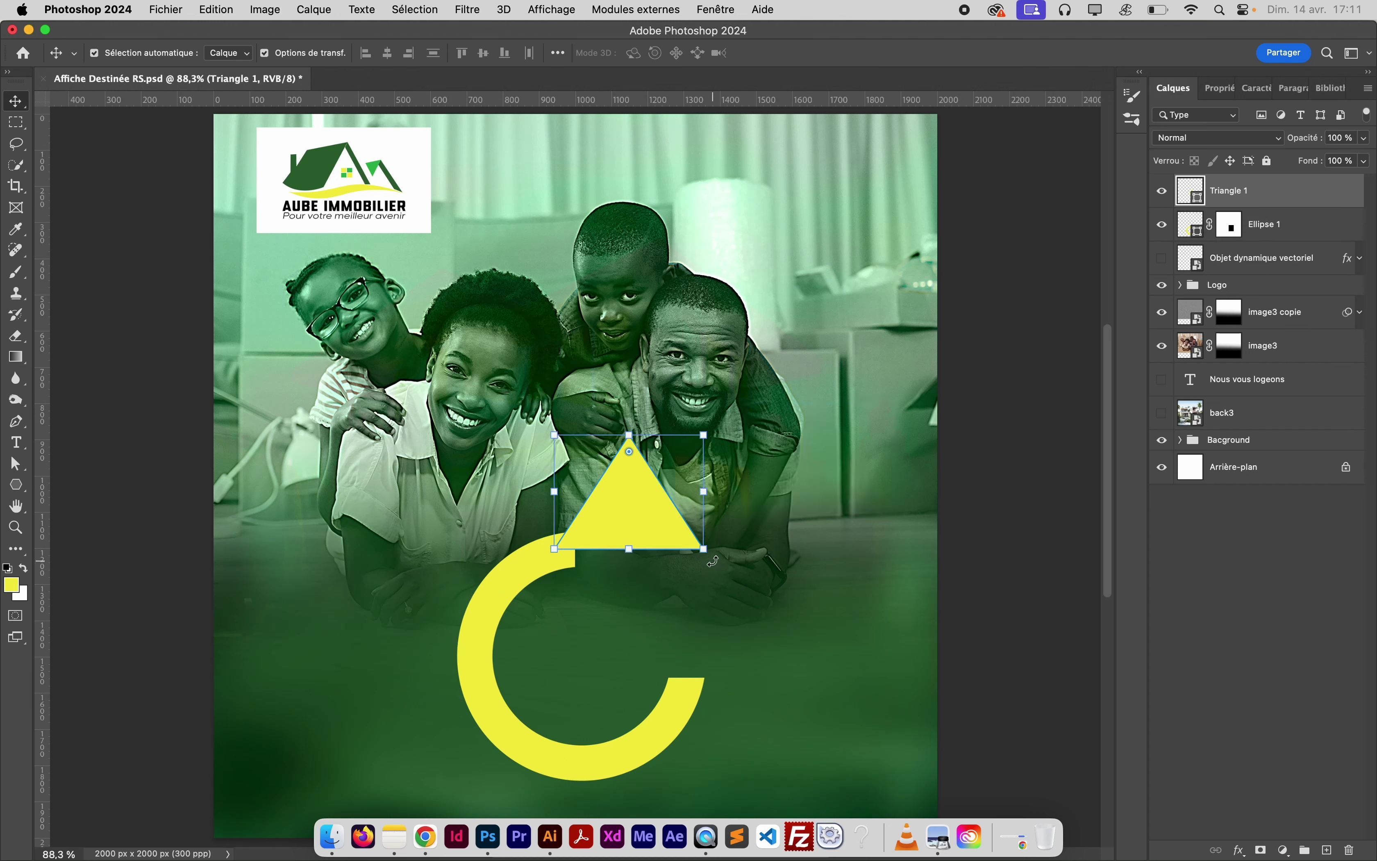
key("super+t")
left_click_drag(711, 560, 495, 640)
left_click_drag(596, 520, 592, 568)
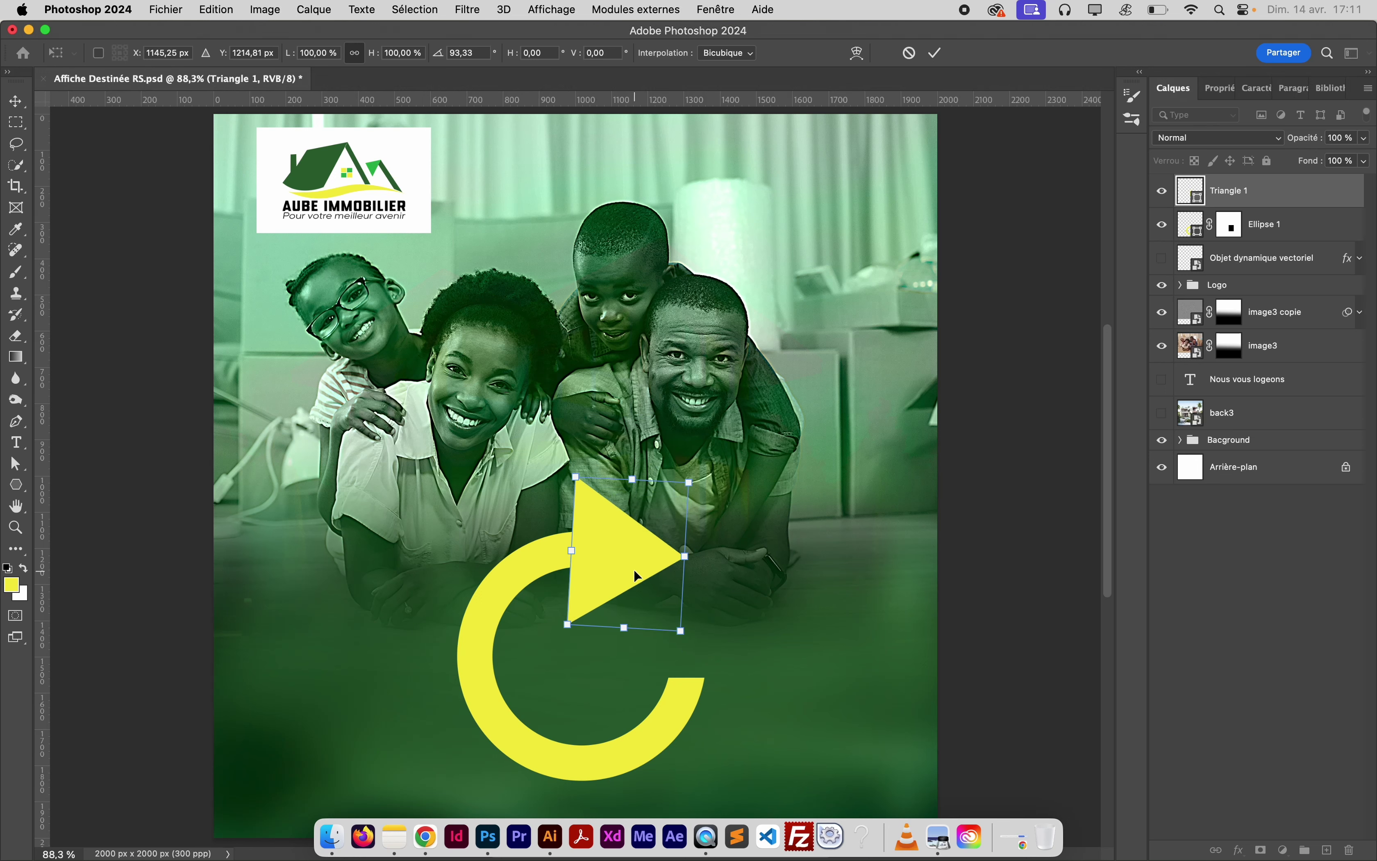
key("Return")
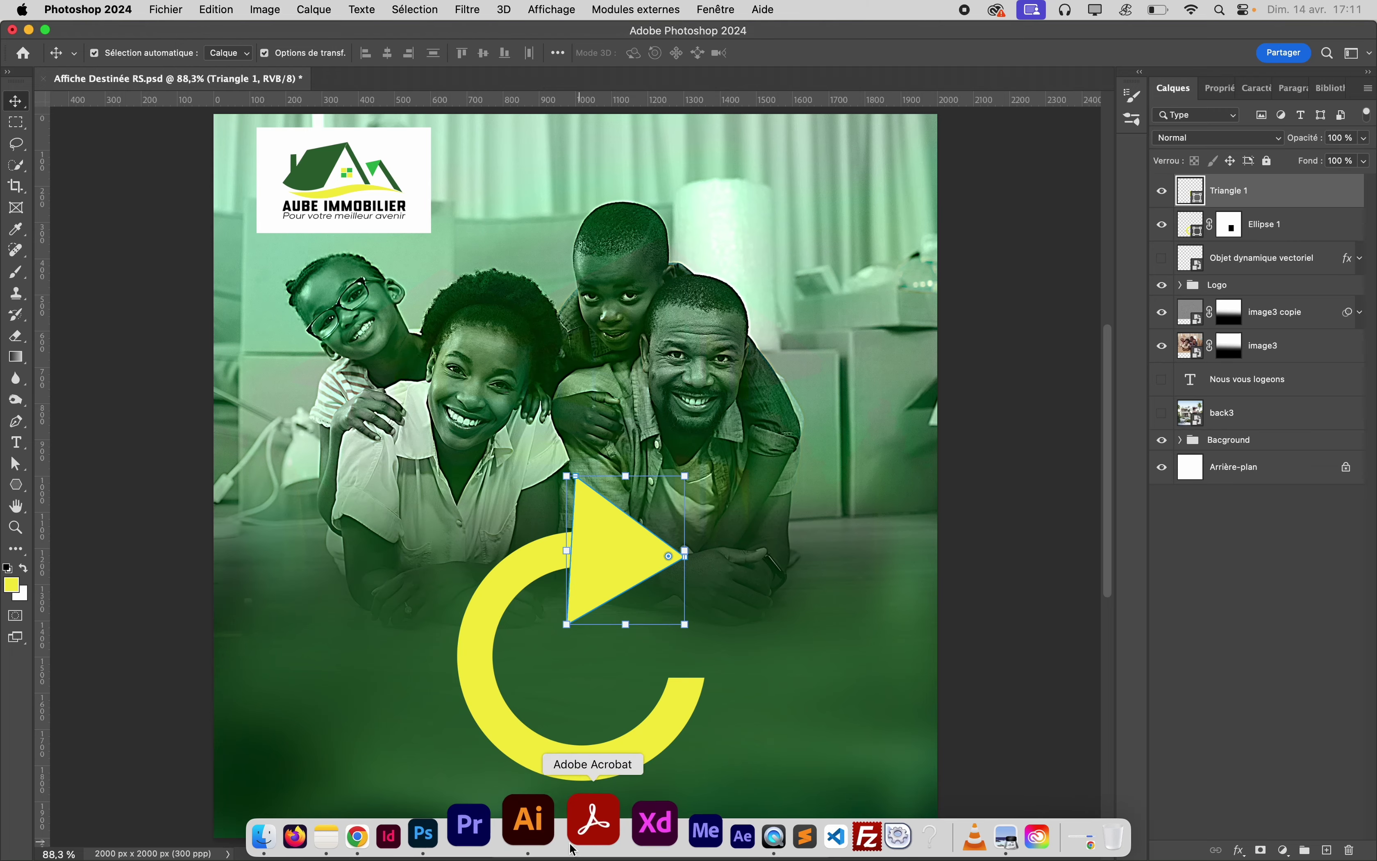
Switch to Illustrator to examine how the red reference arrow's head sits on its ring, and return to Photoshop
left_click(559, 833)
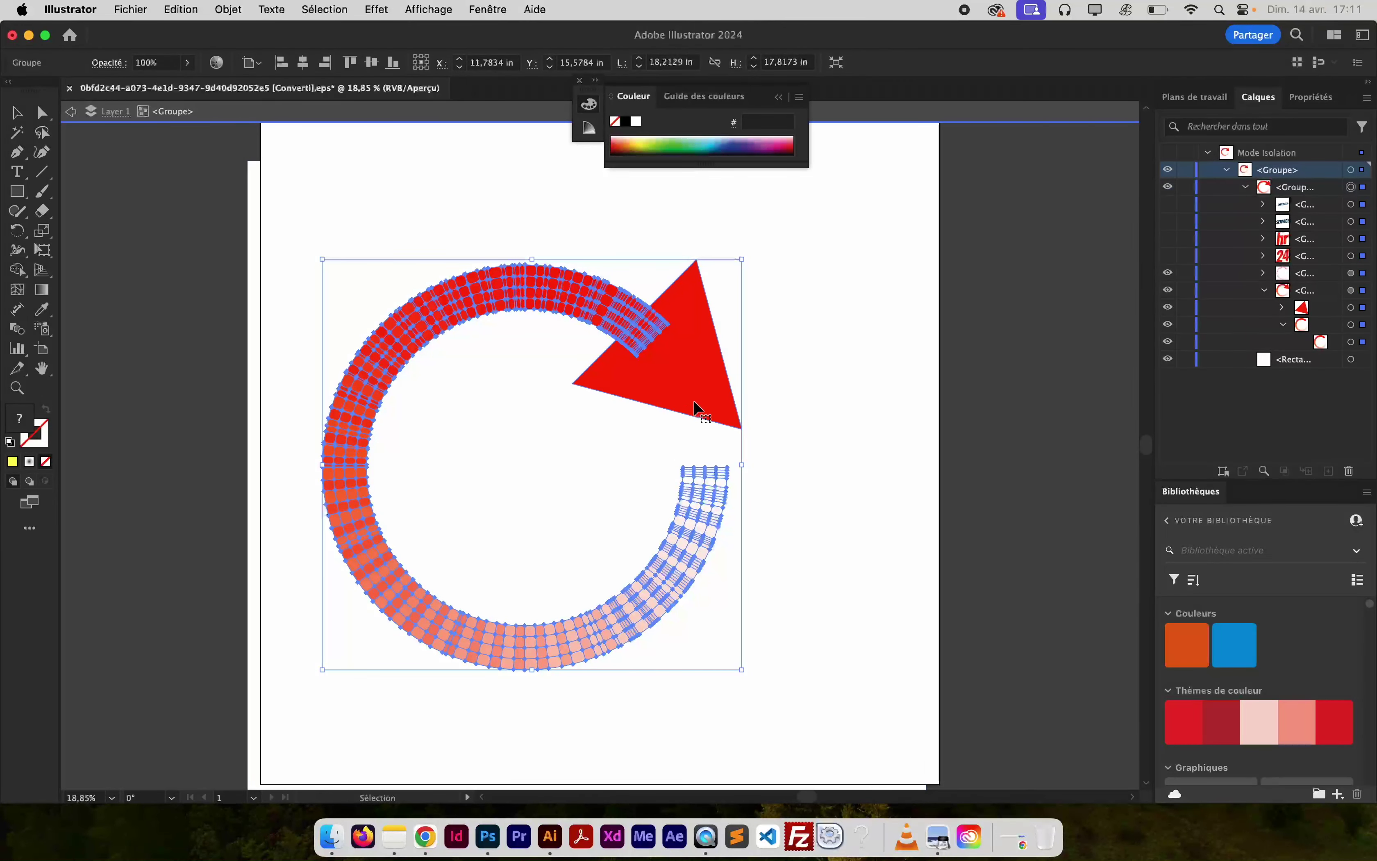
left_click(854, 375)
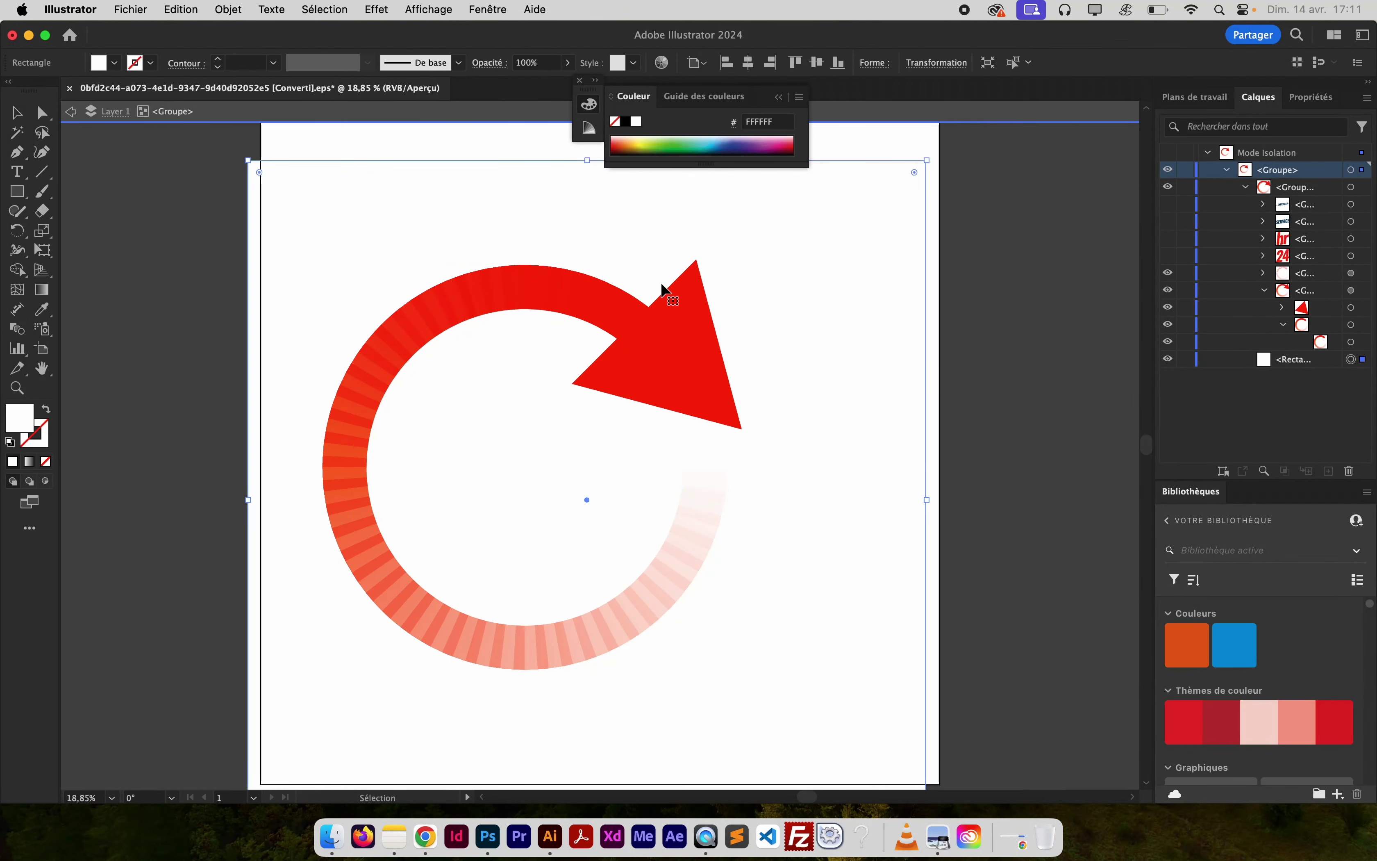
left_click(703, 526)
key("super+Tab")
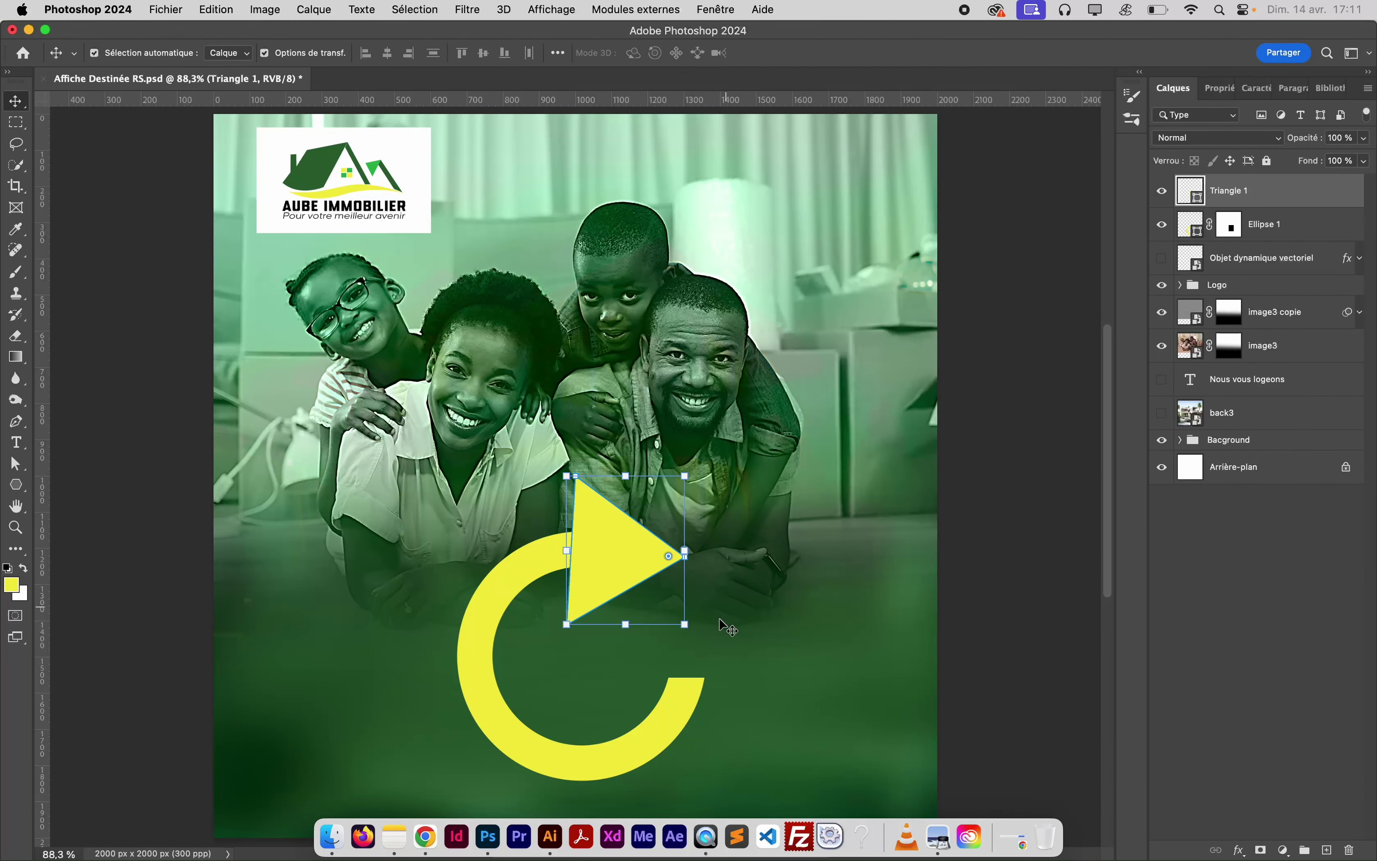
Rotate the triangle by a further 37.5° or so, scale it to 90%, and move it slightly down
key("super+t")
left_click_drag(670, 655, 612, 675)
left_click_drag(623, 559, 634, 596)
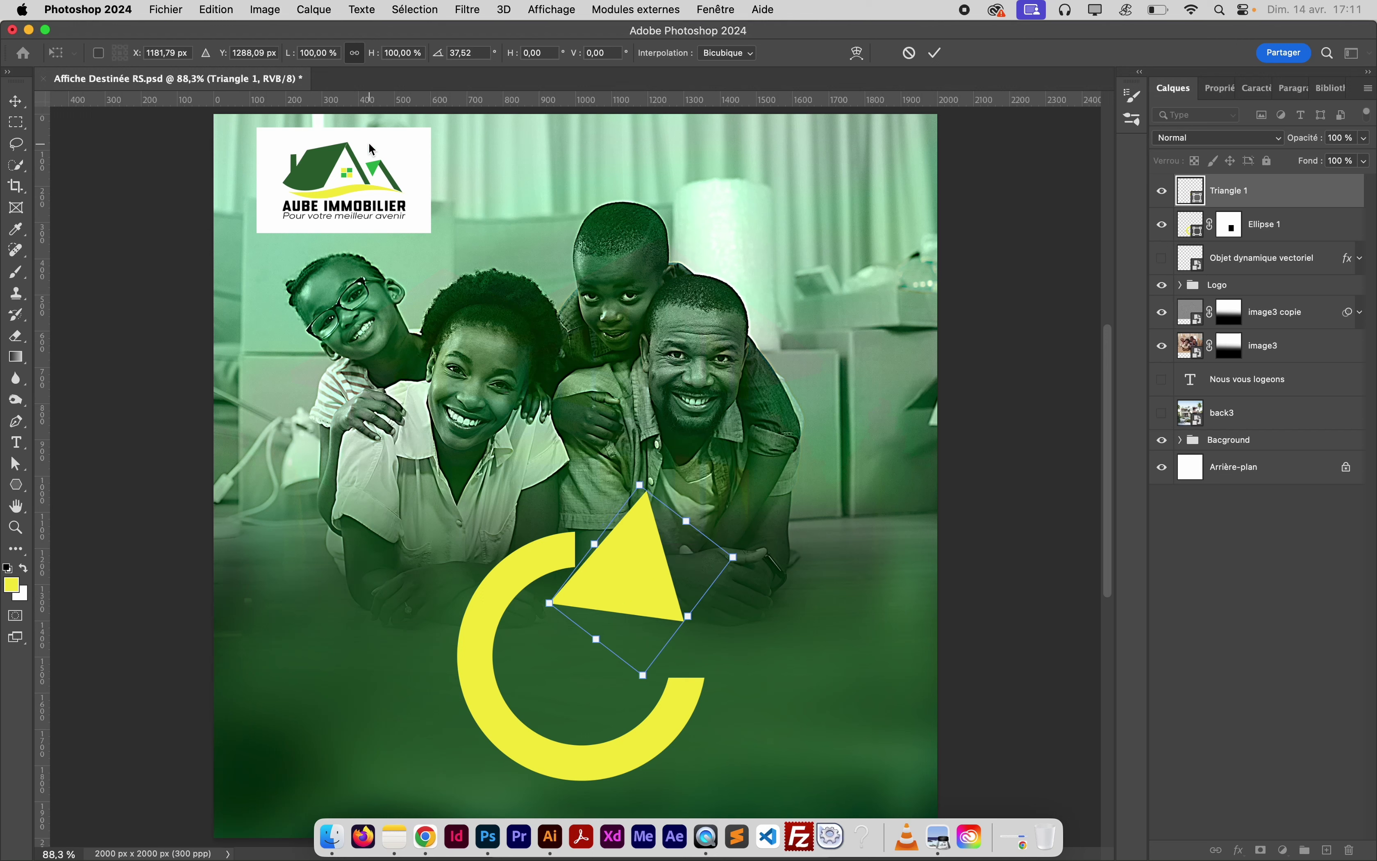
mouse_move(293, 62)
left_mouse_down()
mouse_move(262, 65)
mouse_move(278, 66)
left_mouse_up()
key("Return")
key("Return")
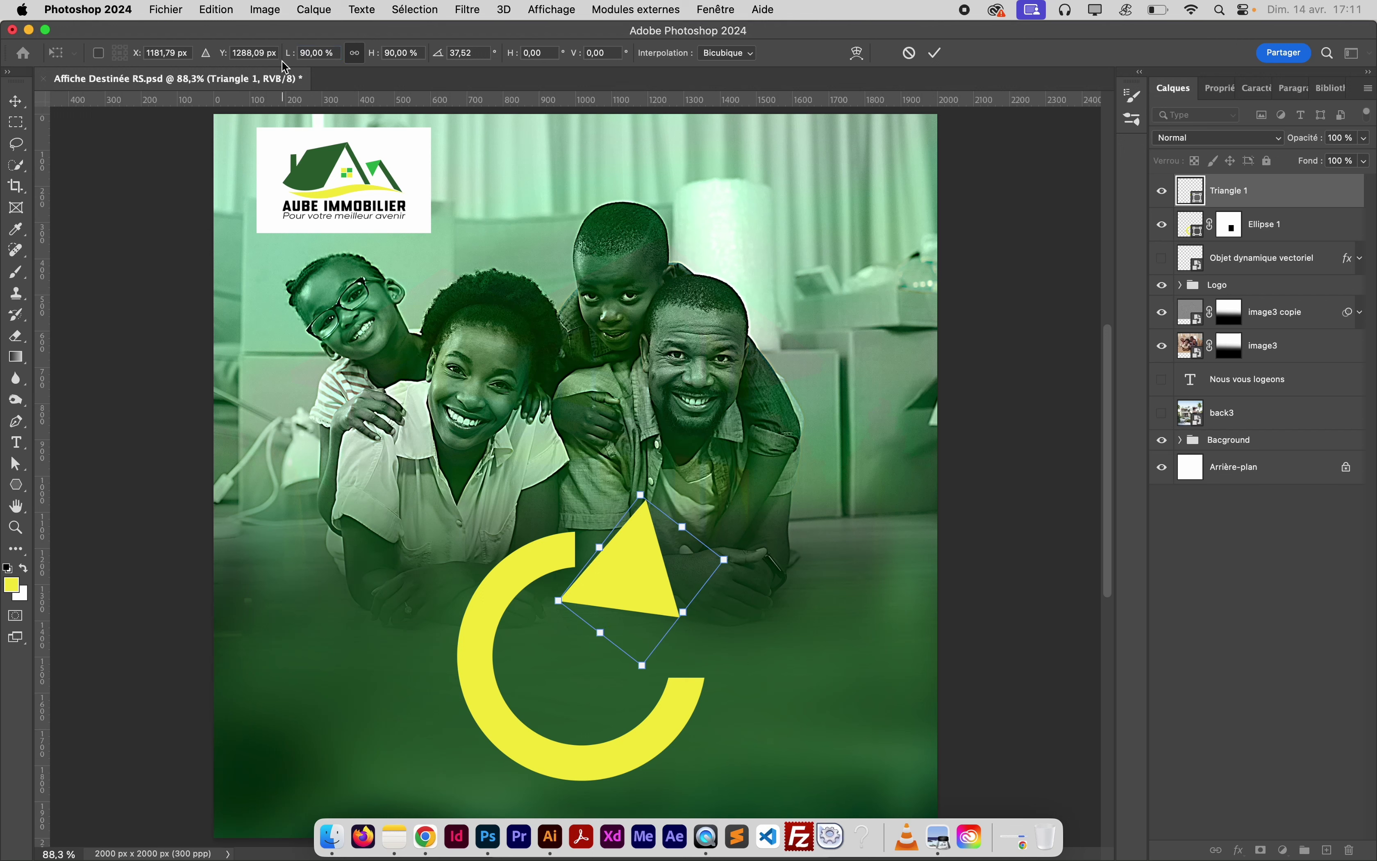
left_click_drag(638, 546, 636, 558)
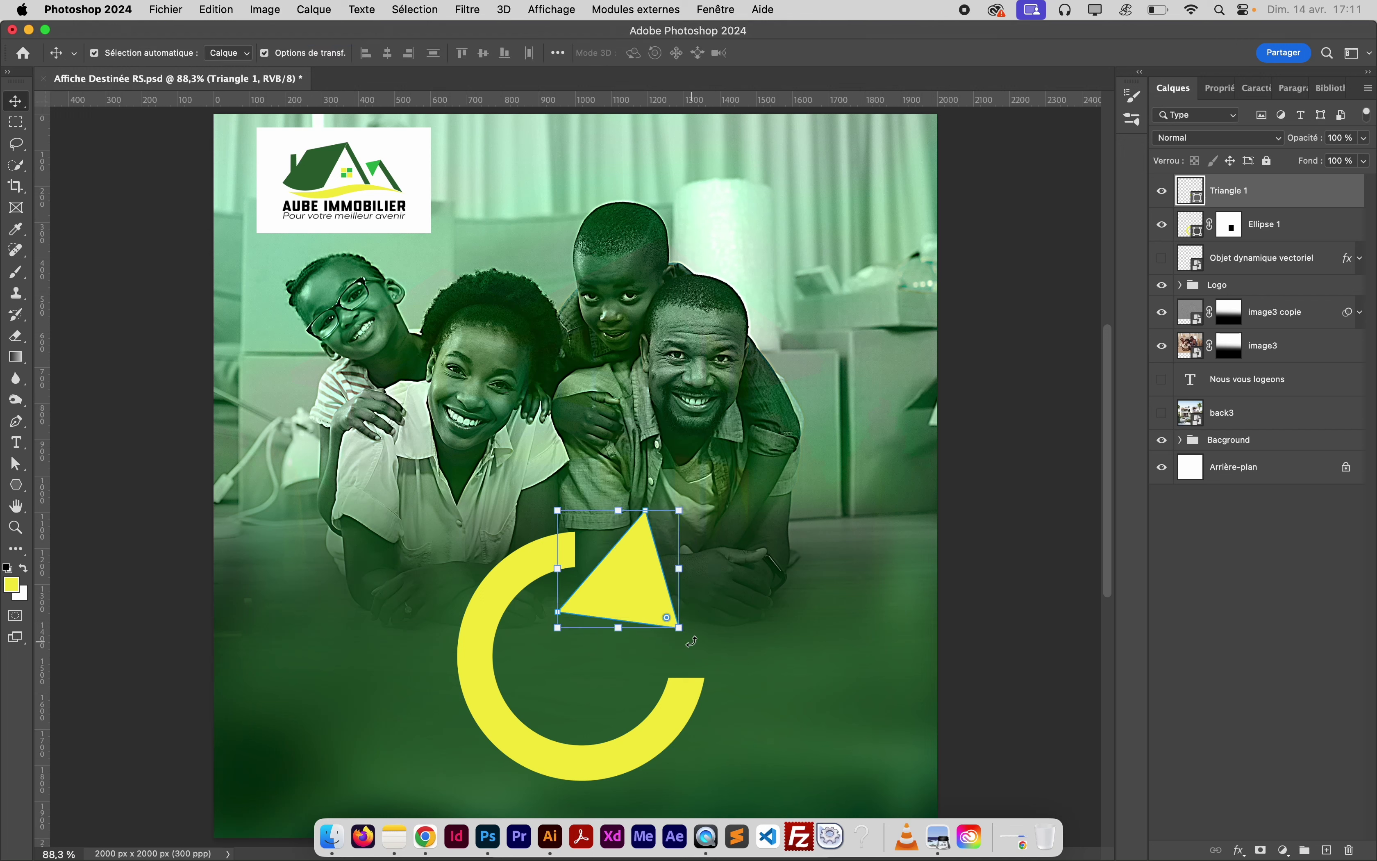
Rotate the triangle slightly further clockwise and shift it into the ring's gap, comparing it with the red reference arrow in Illustrator
left_click_drag(689, 642, 677, 653)
key("Return")
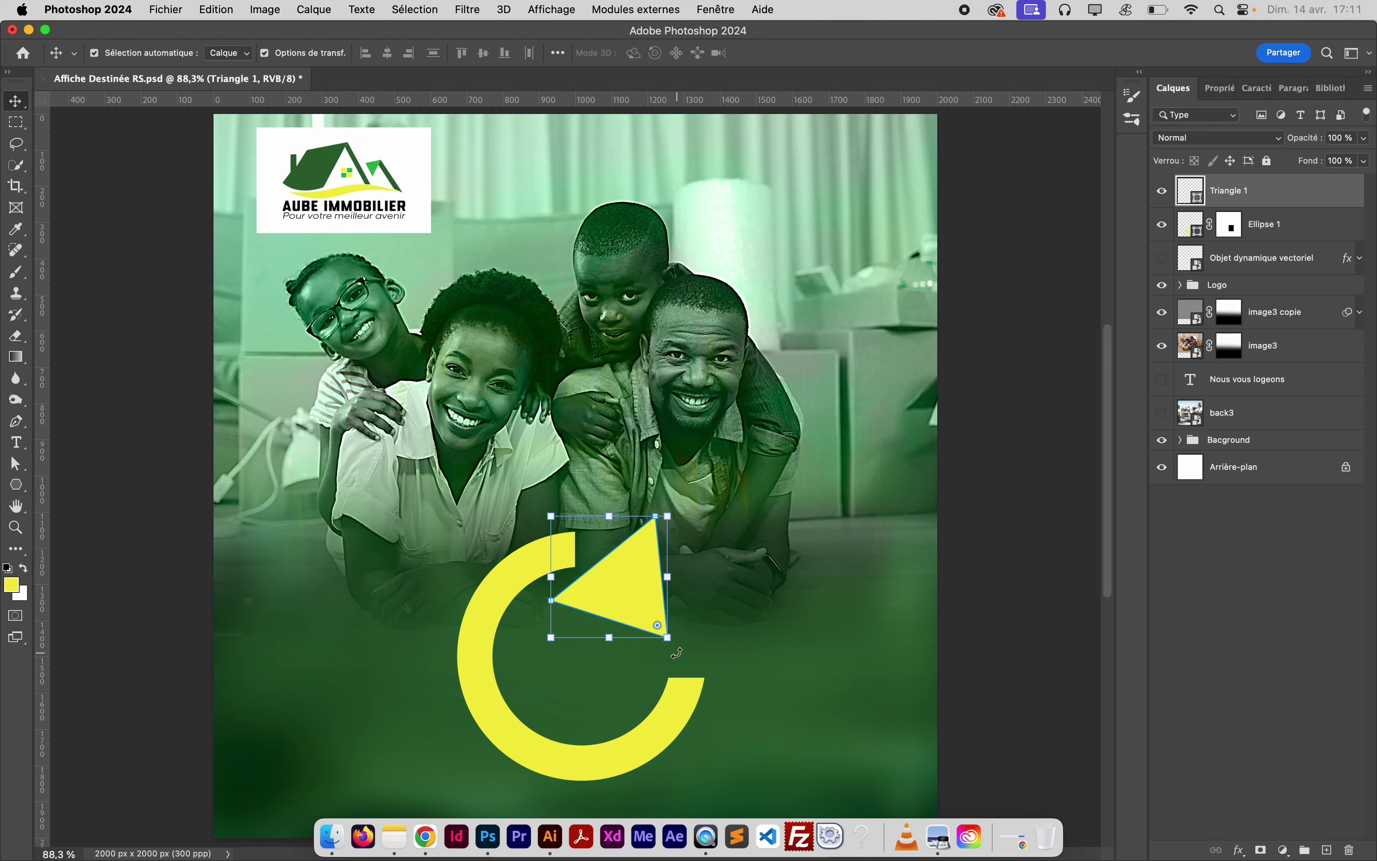
key("super+Tab")
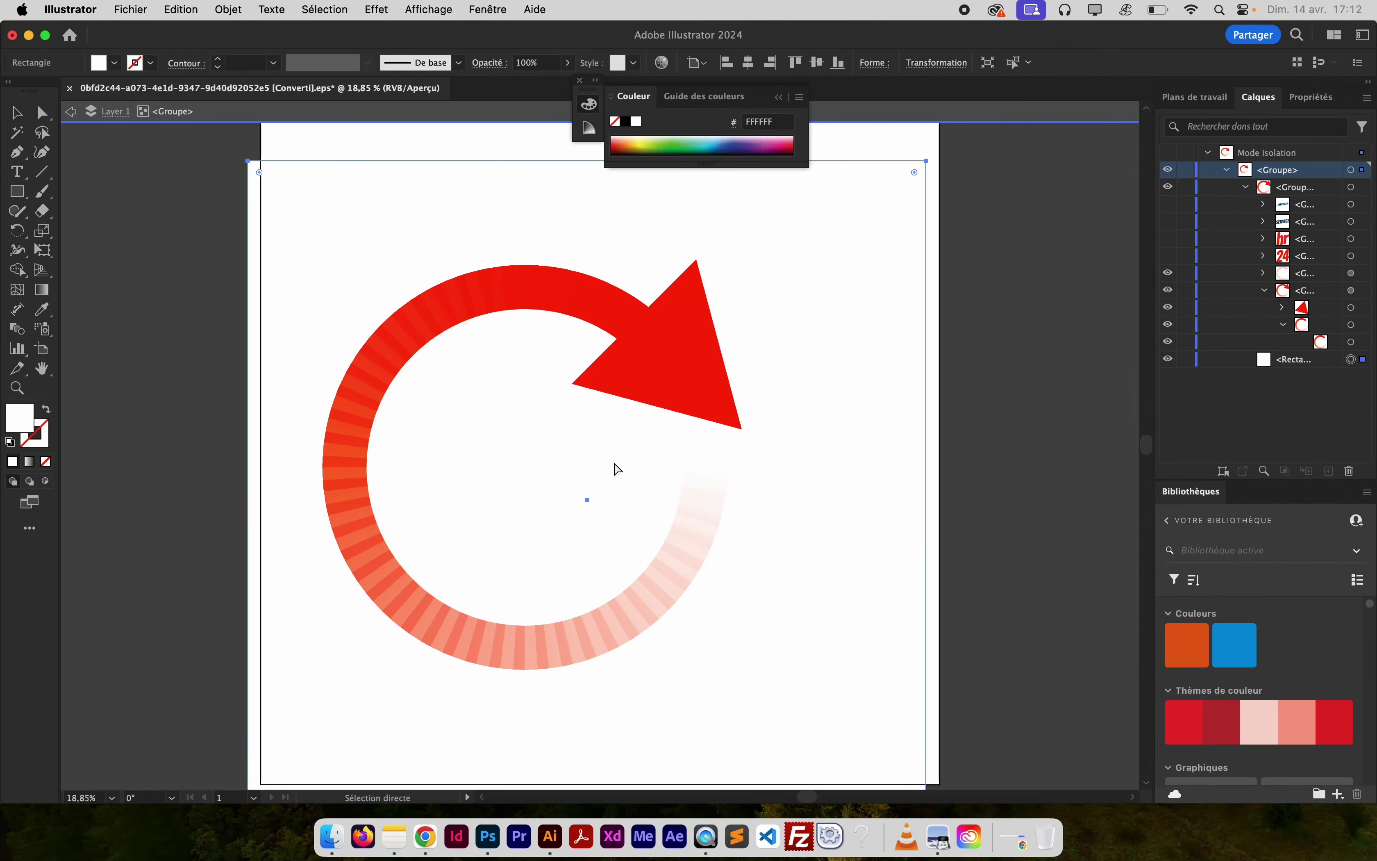
key("super+Tab")
left_click_drag(634, 593, 643, 601)
key("super+Tab")
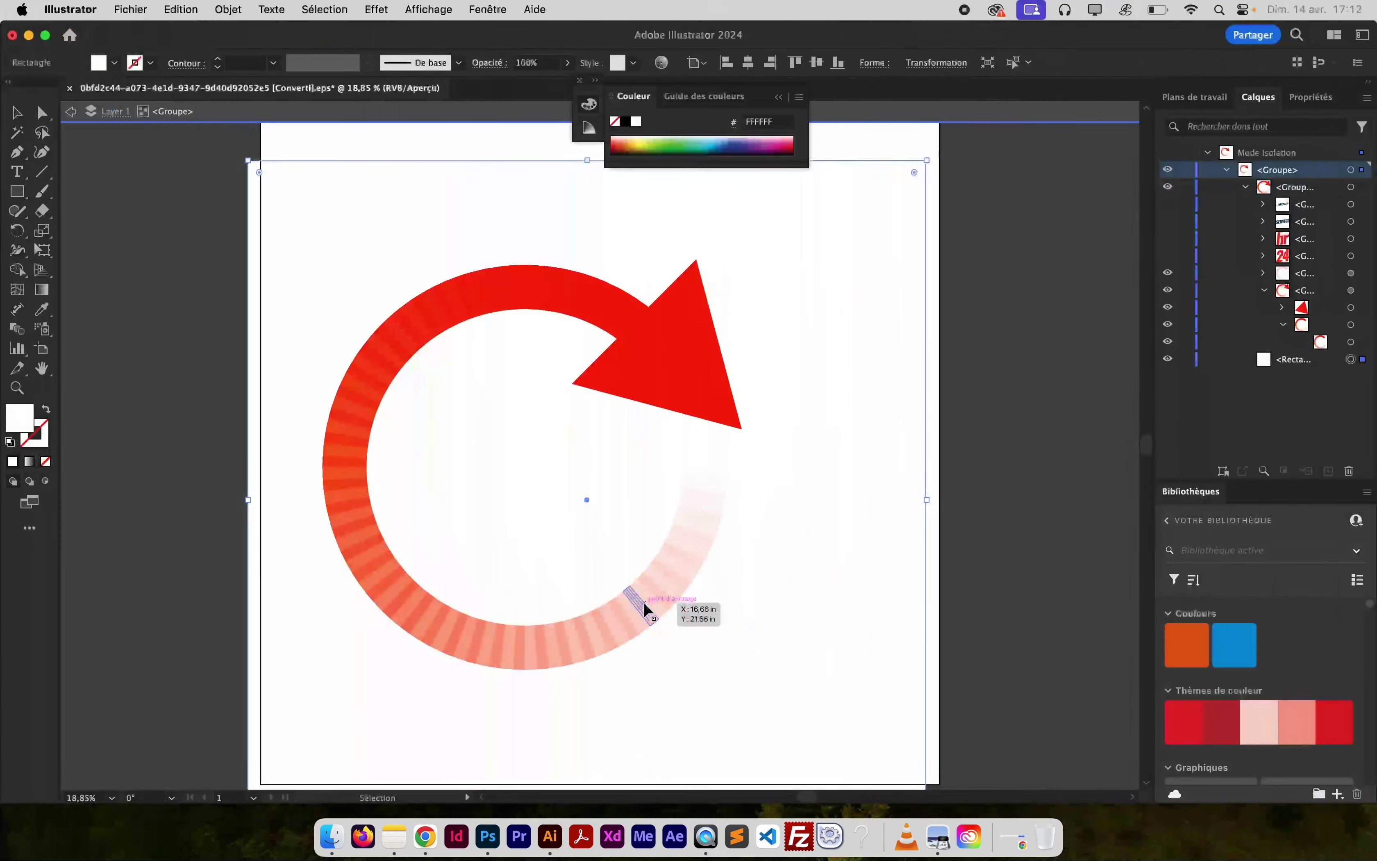
key("super+Tab")
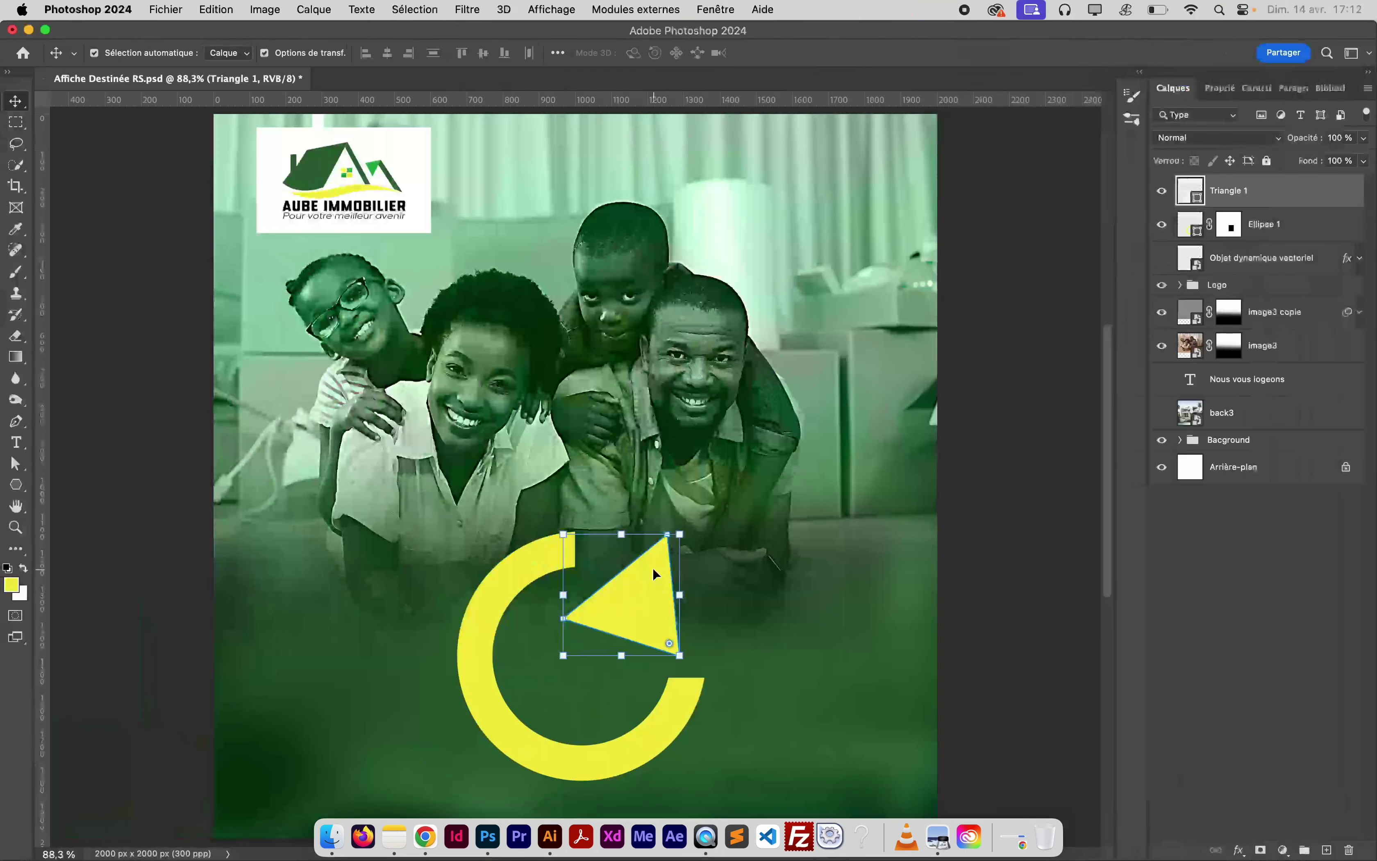
left_click_drag(650, 600, 658, 606)
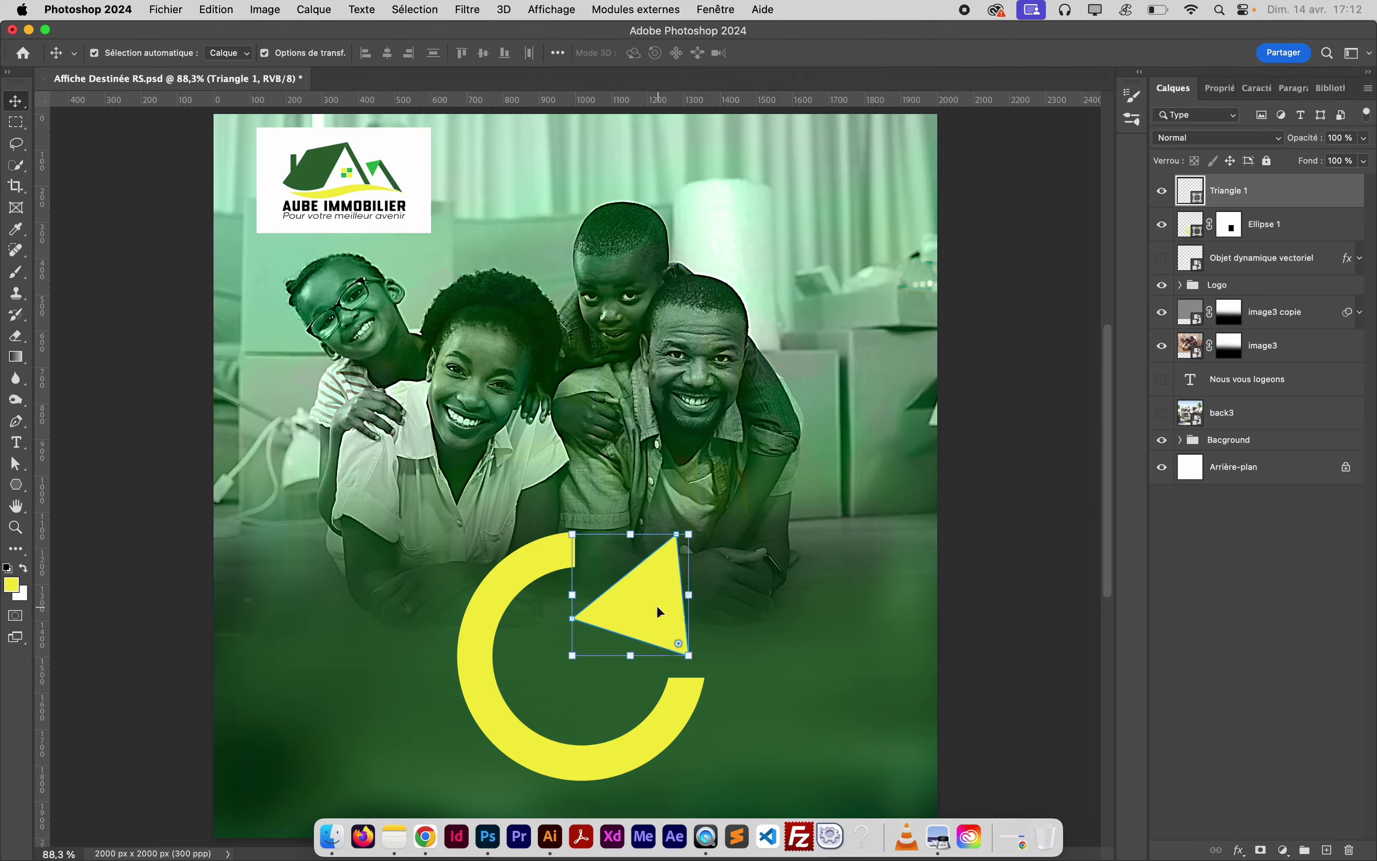
key("super+Tab")
Delete the Ellipse 1 layer's mask, and place the triangle over the upper-right part of the full ring
left_click(1230, 226)
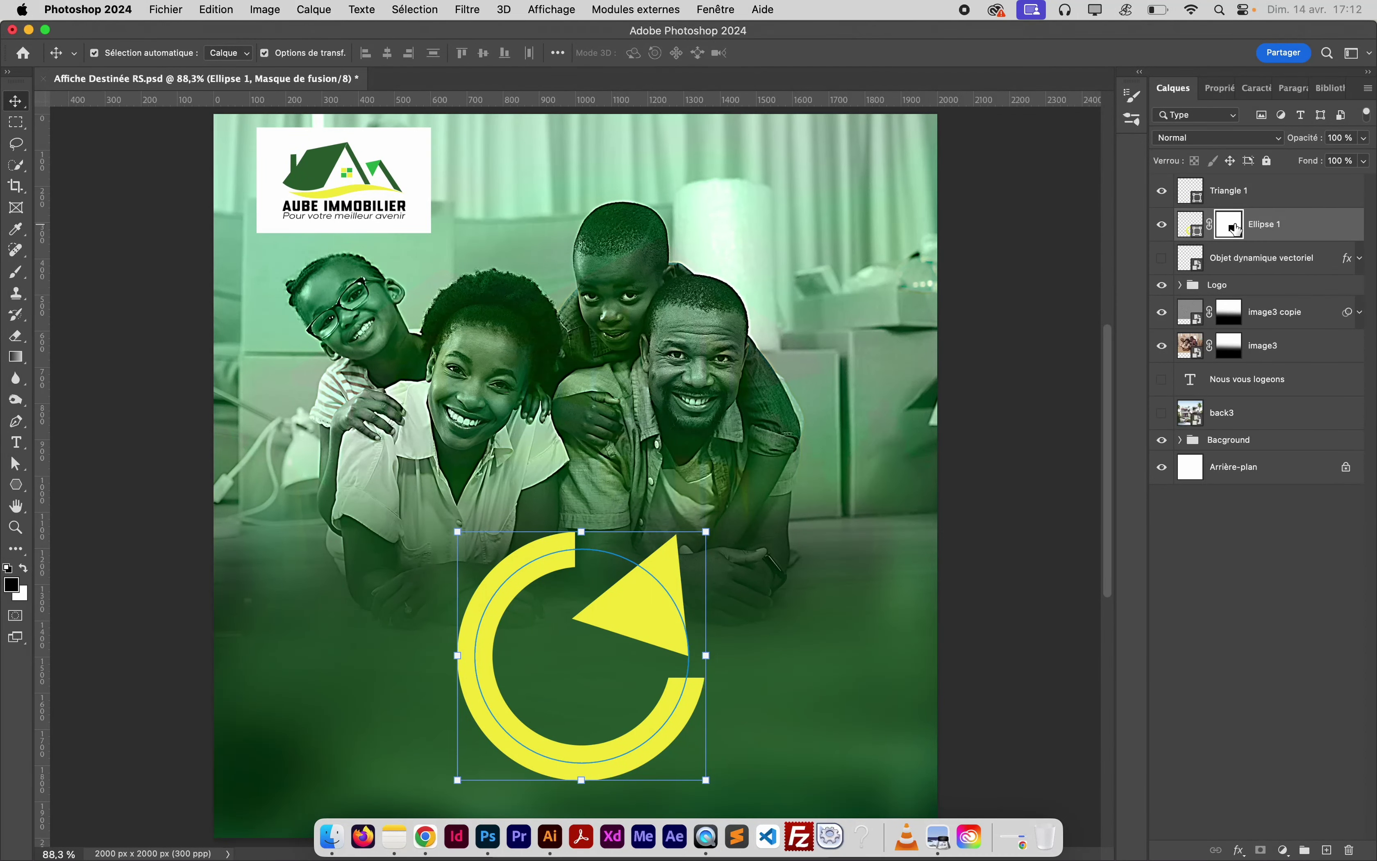
left_click_drag(1235, 228, 1349, 849)
left_click(663, 599)
left_click_drag(663, 599, 683, 591)
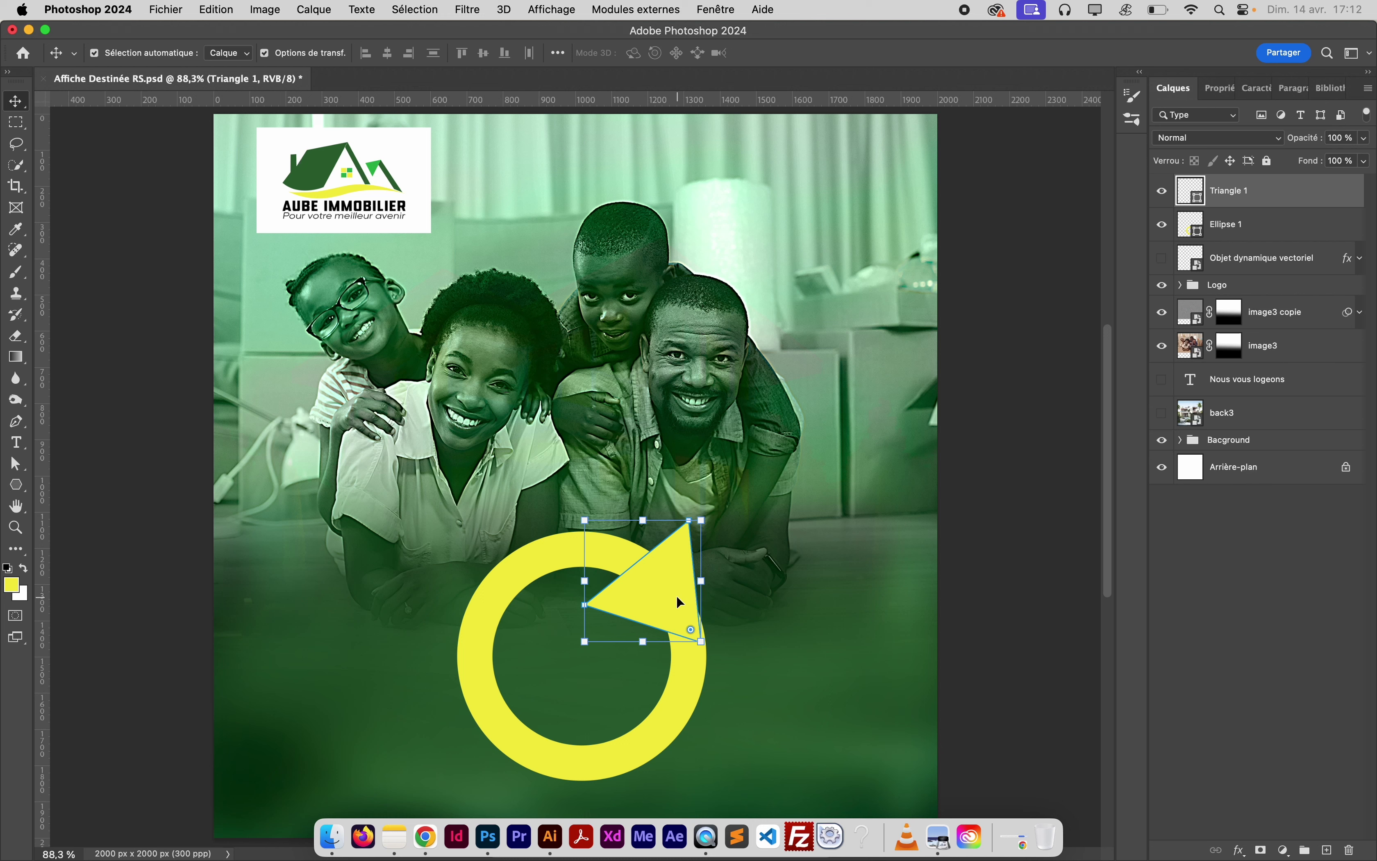
key("Left")
key("Left")
key("Left")
key("Left")
key("Left")
key("Left")
key("Left")
key("Left")
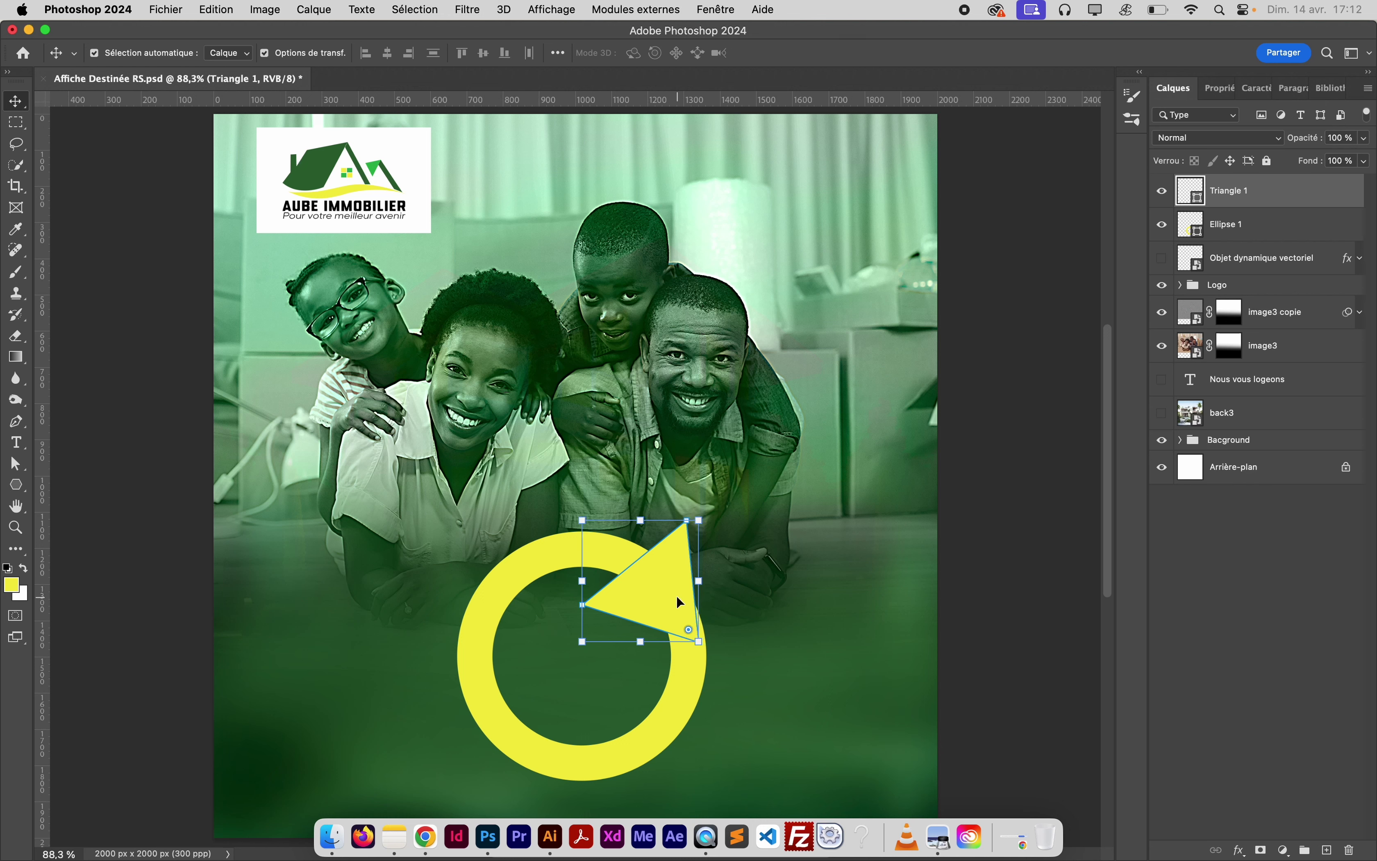
Marquee-select the area around the triangle's lower-right tip and invert the selection
left_click(15, 122)
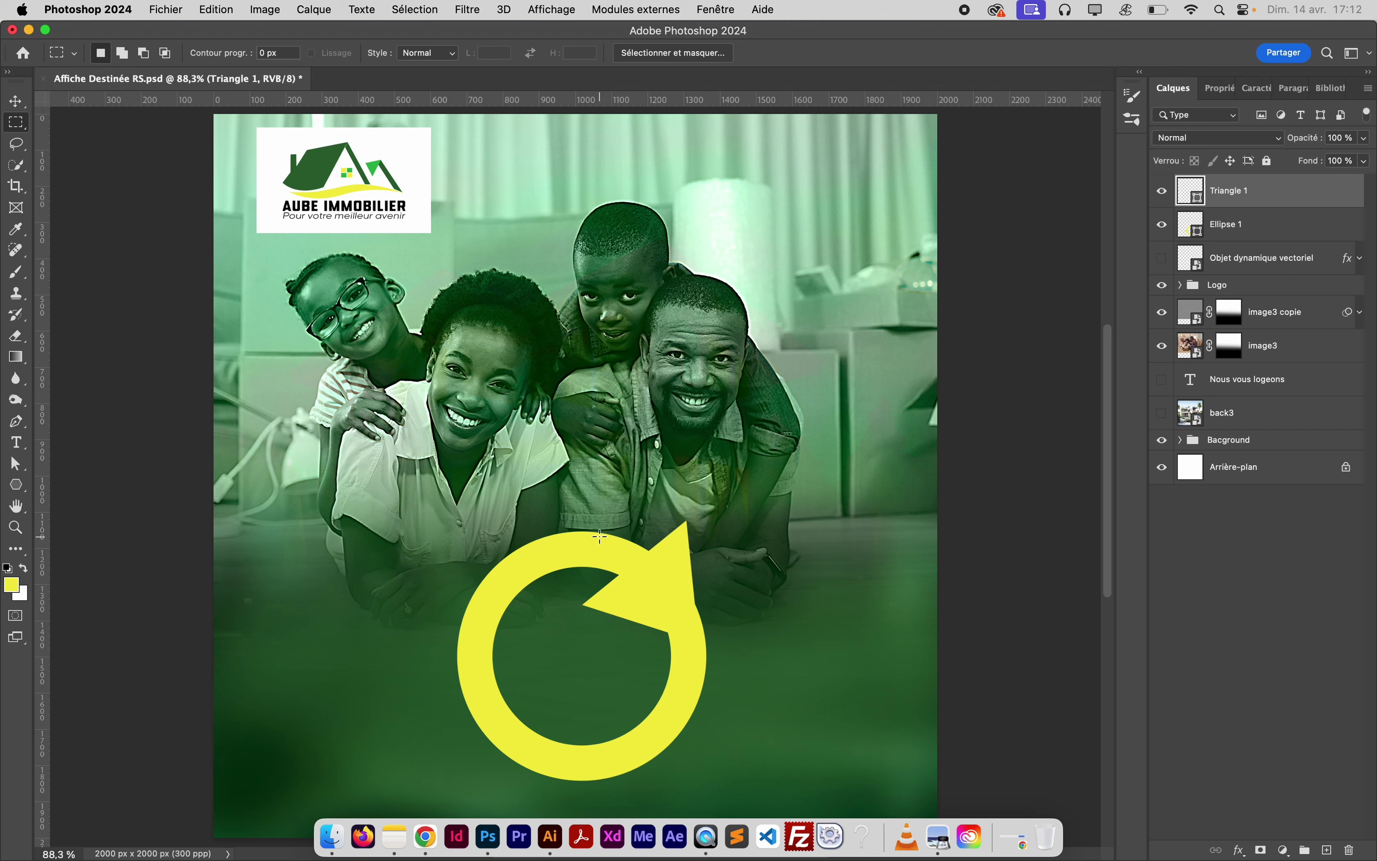
left_click_drag(600, 536, 676, 624)
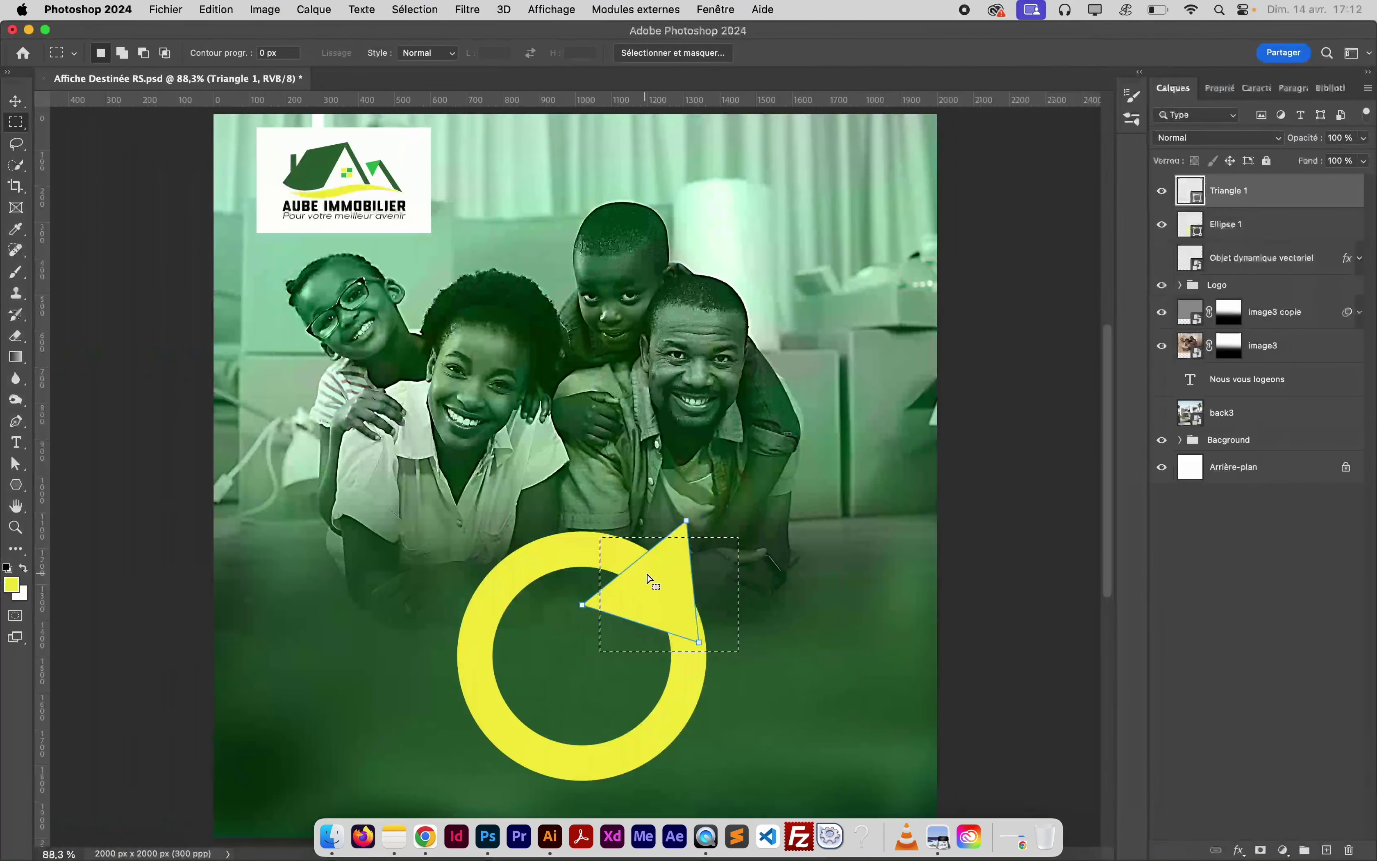
left_click_drag(649, 576, 731, 663)
left_click(730, 643)
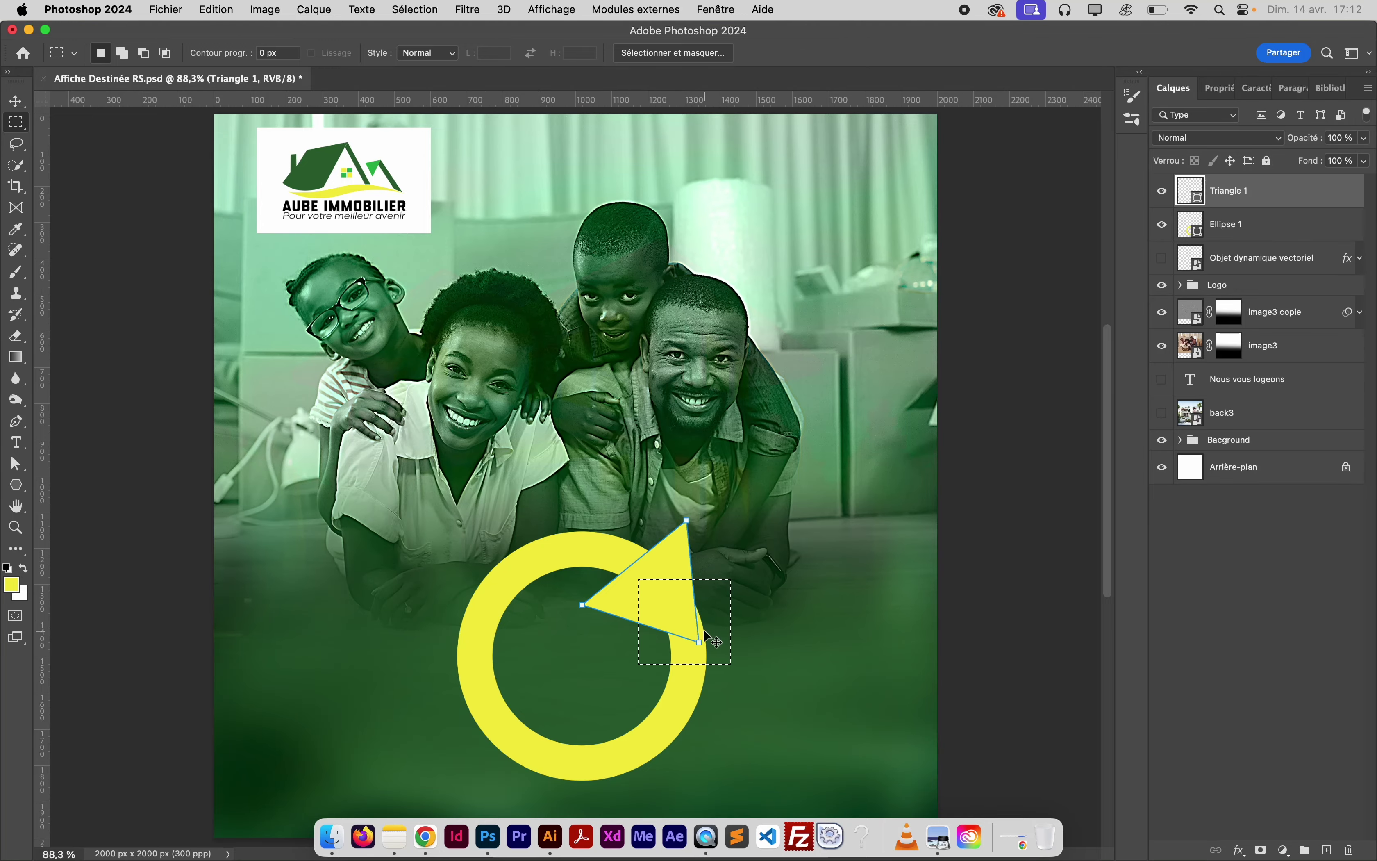
key("super+Tab")
key("super+Tab")
left_click(468, 9)
mouse_move(416, 9)
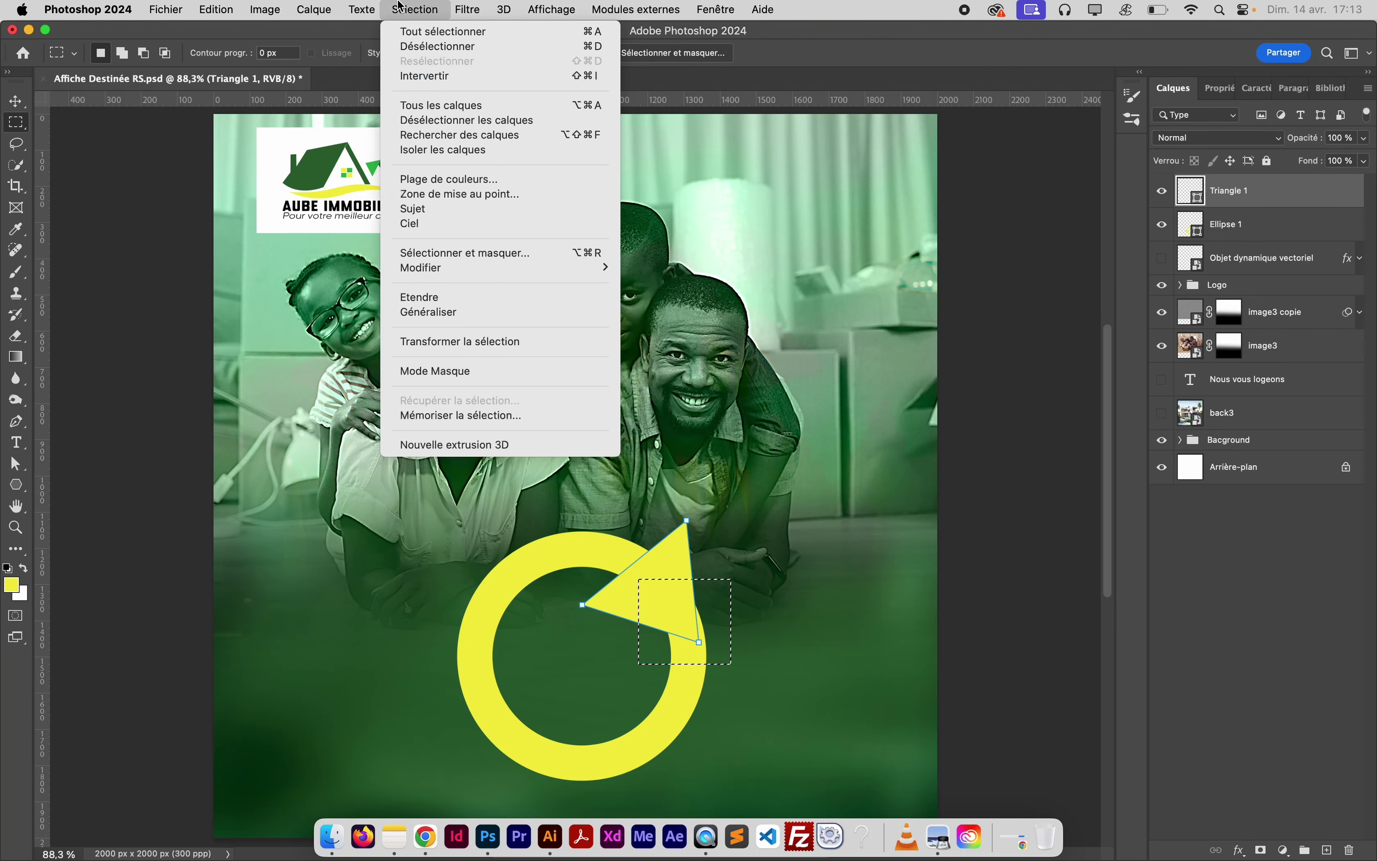
left_click(435, 81)
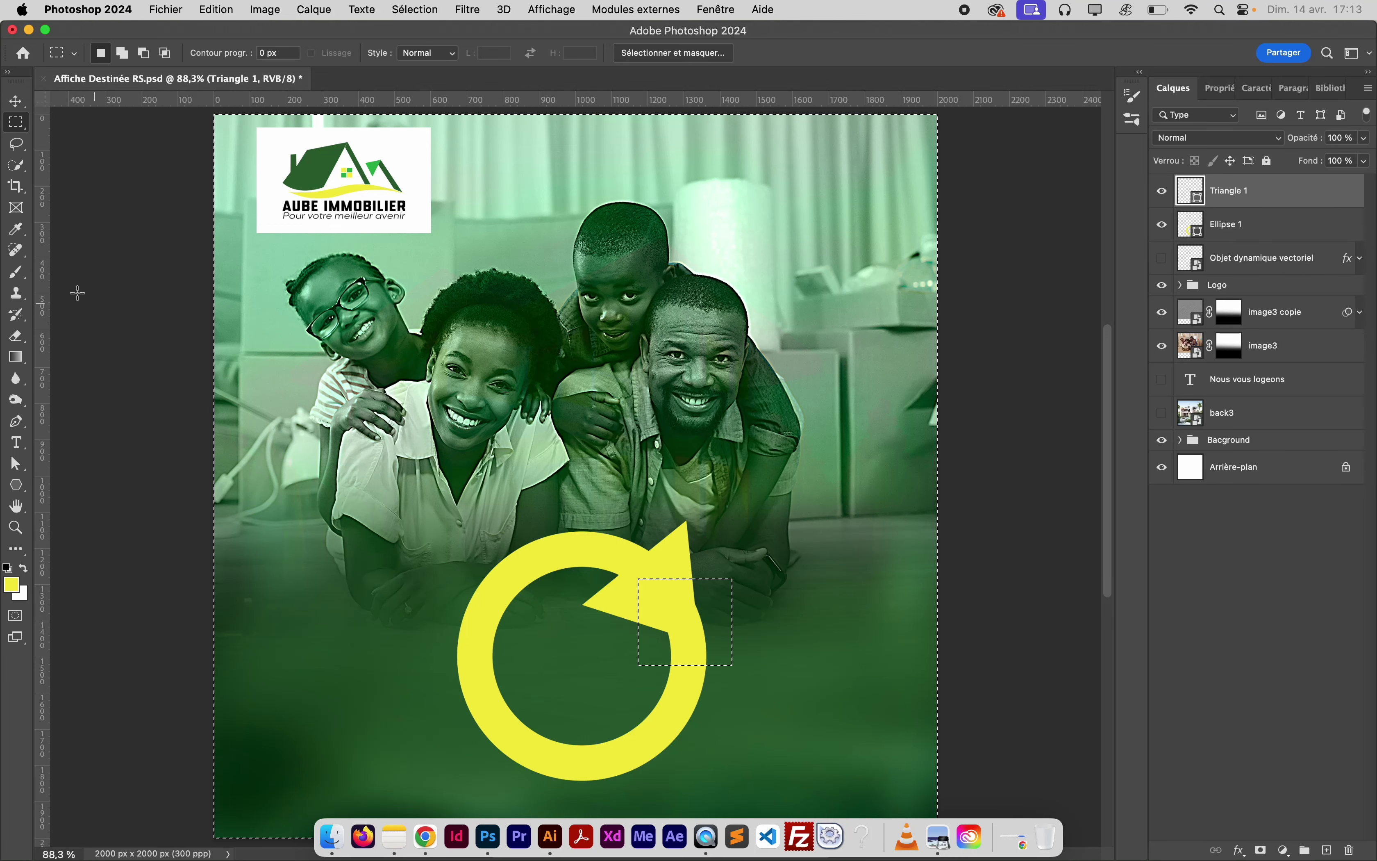
Try masking a new empty layer with the inverted selection, and discard both the mask and the layer
left_click(16, 271)
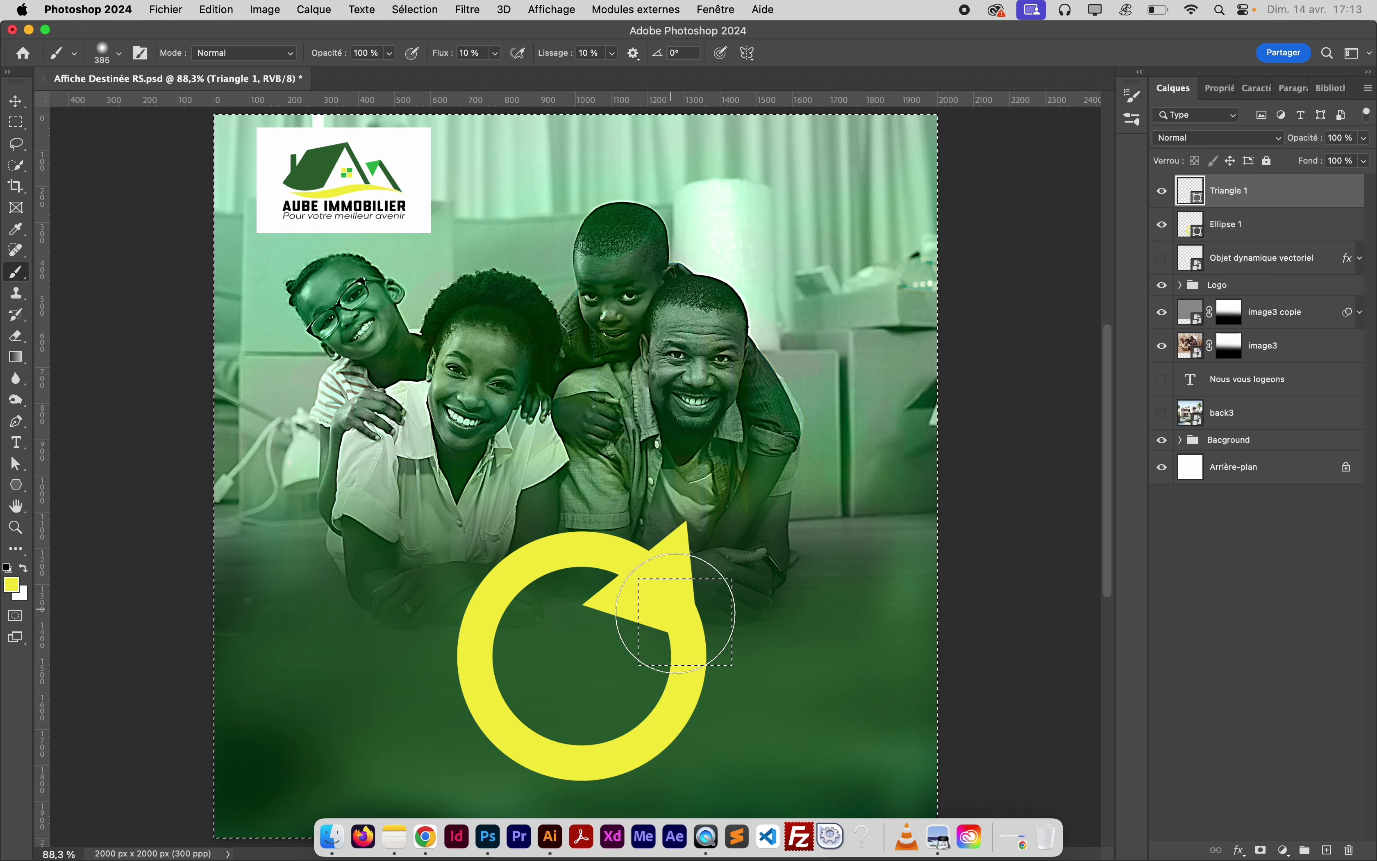
key("super+alt+shift+n")
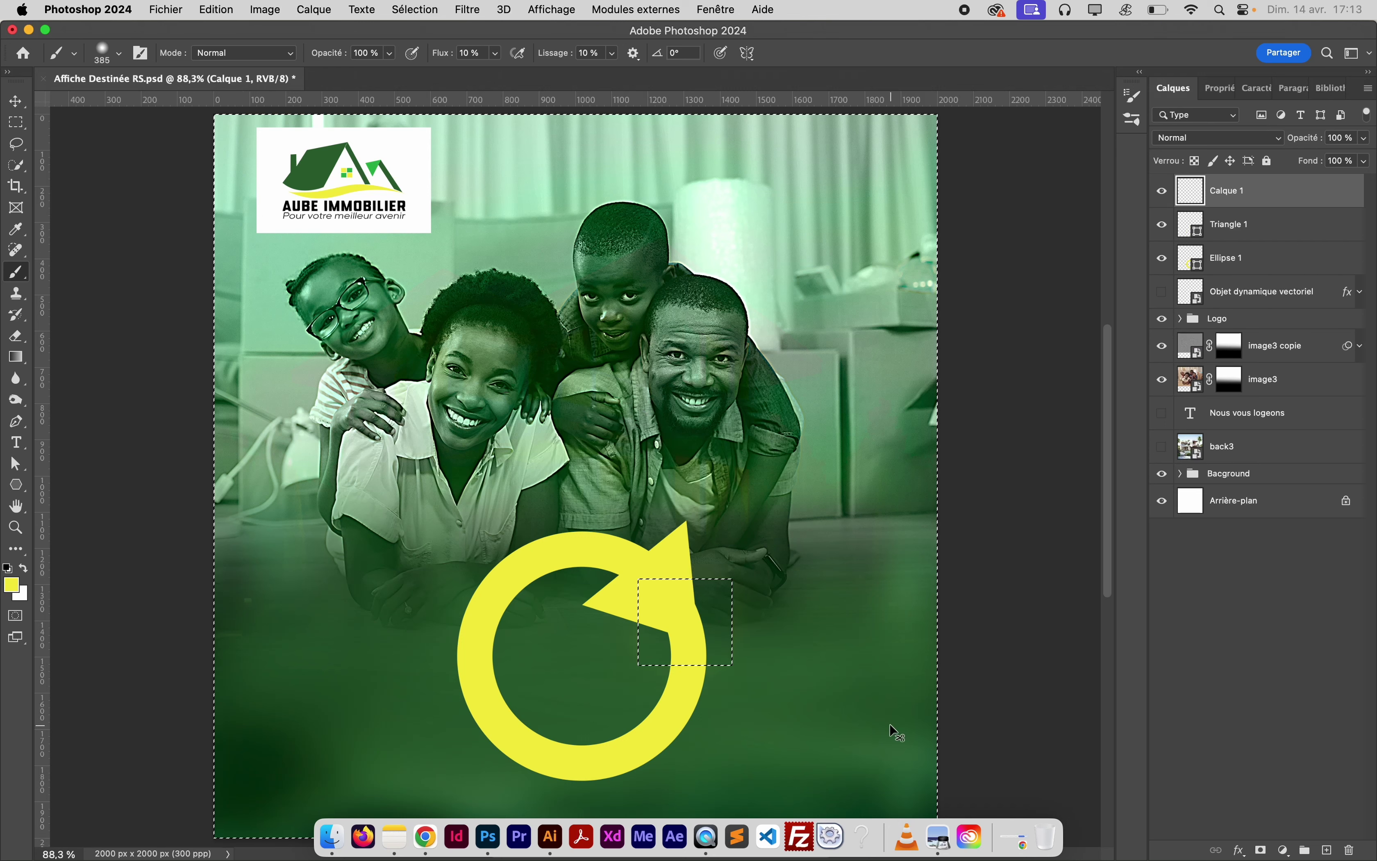
left_click(1262, 849)
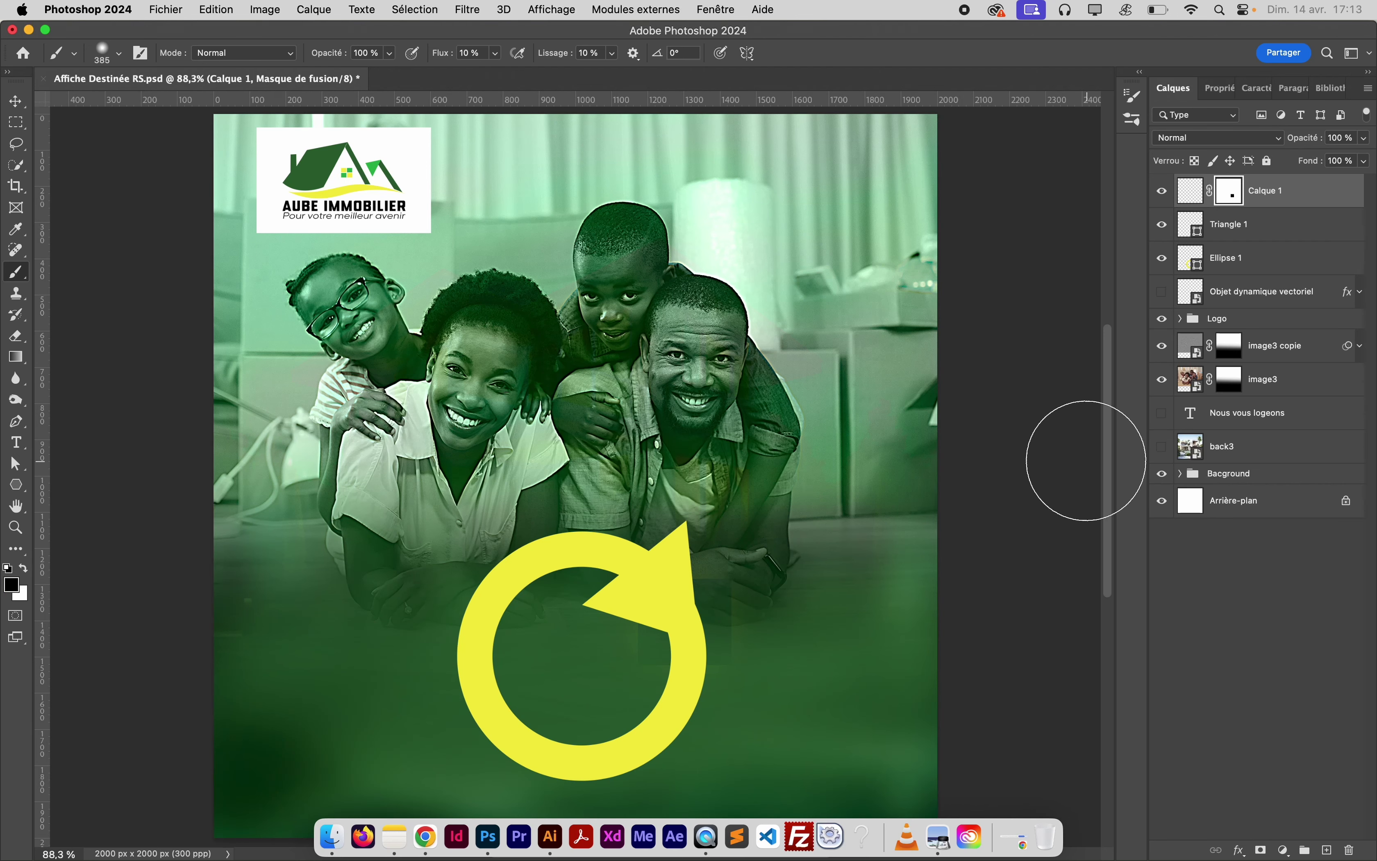
key("super+z")
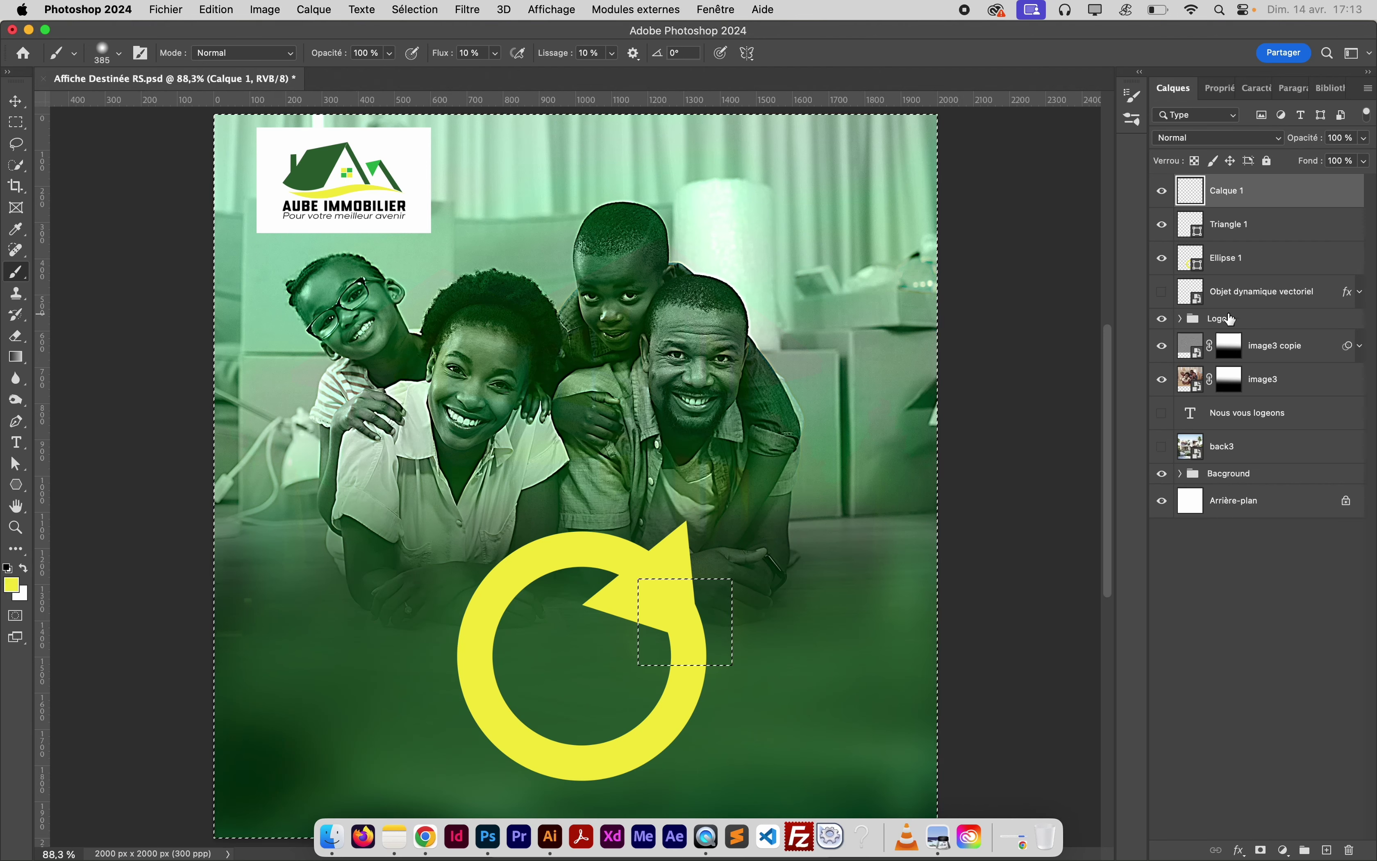
key("super+d")
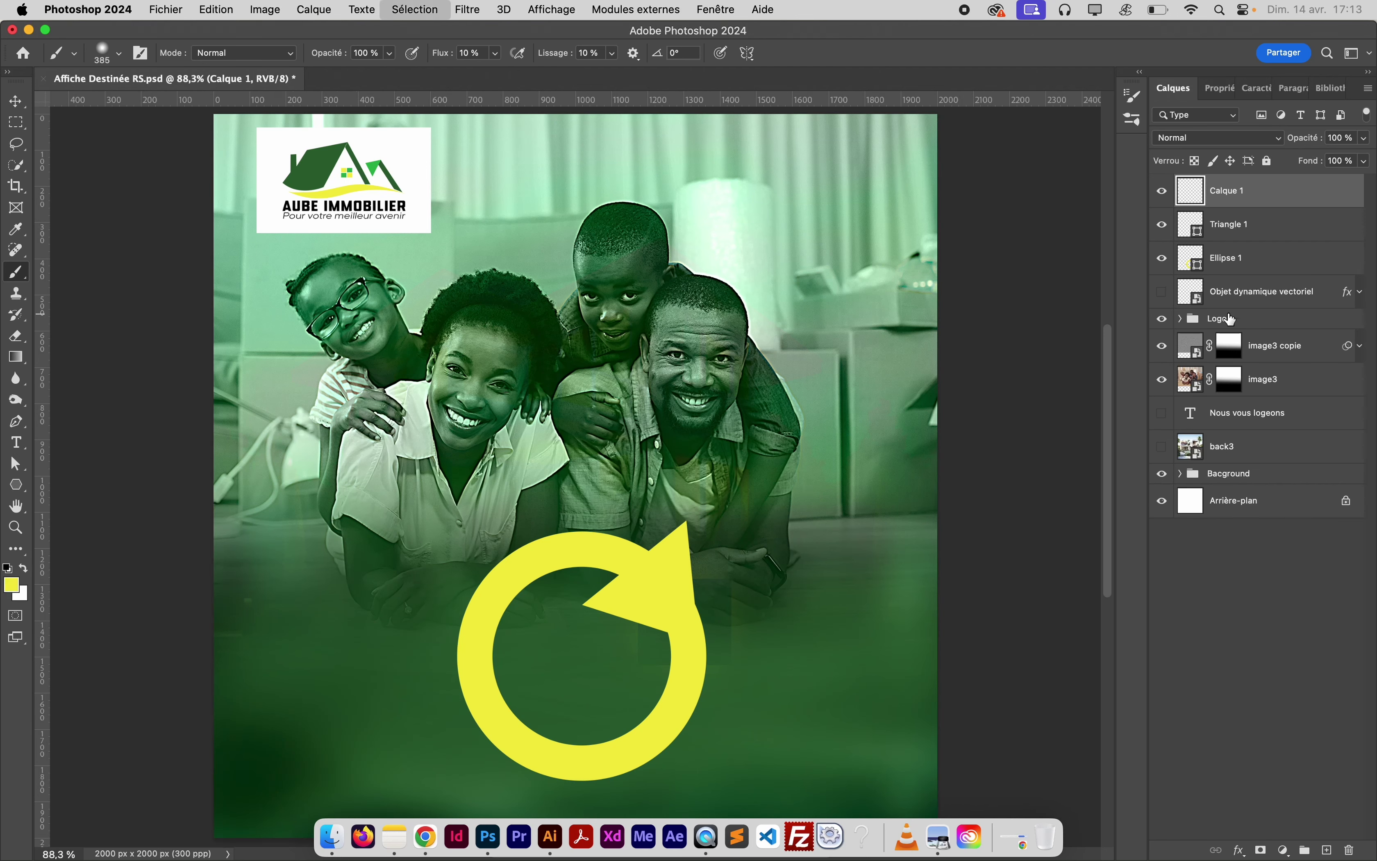
left_click(1163, 191)
left_click(1163, 200)
key("BackSpace")
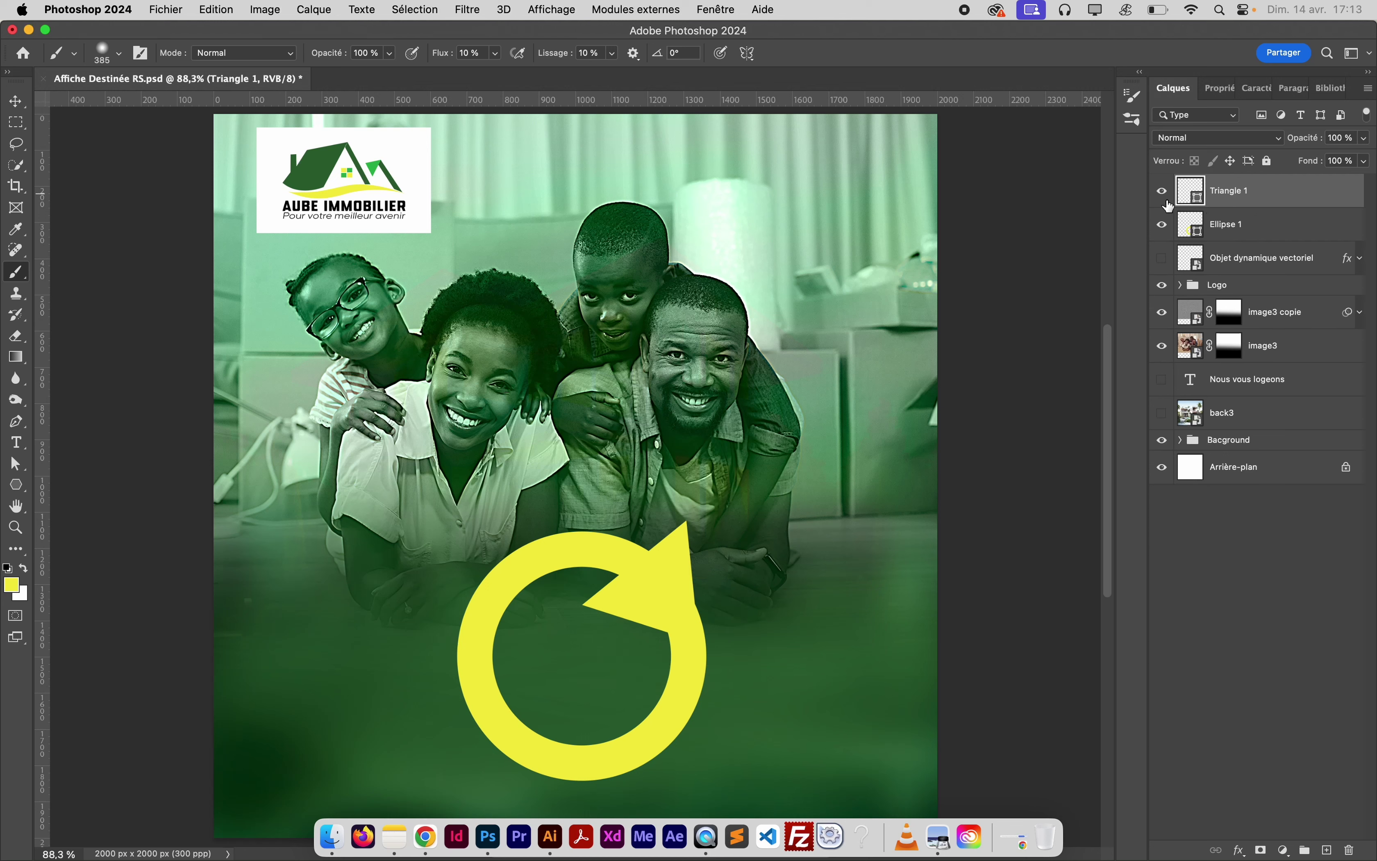
With the Ellipse 1 layer active, marquee-select the ring section beside the triangle's lower-right tip and invert the selection
left_click(1163, 193)
left_click(1163, 193)
left_click(1242, 233)
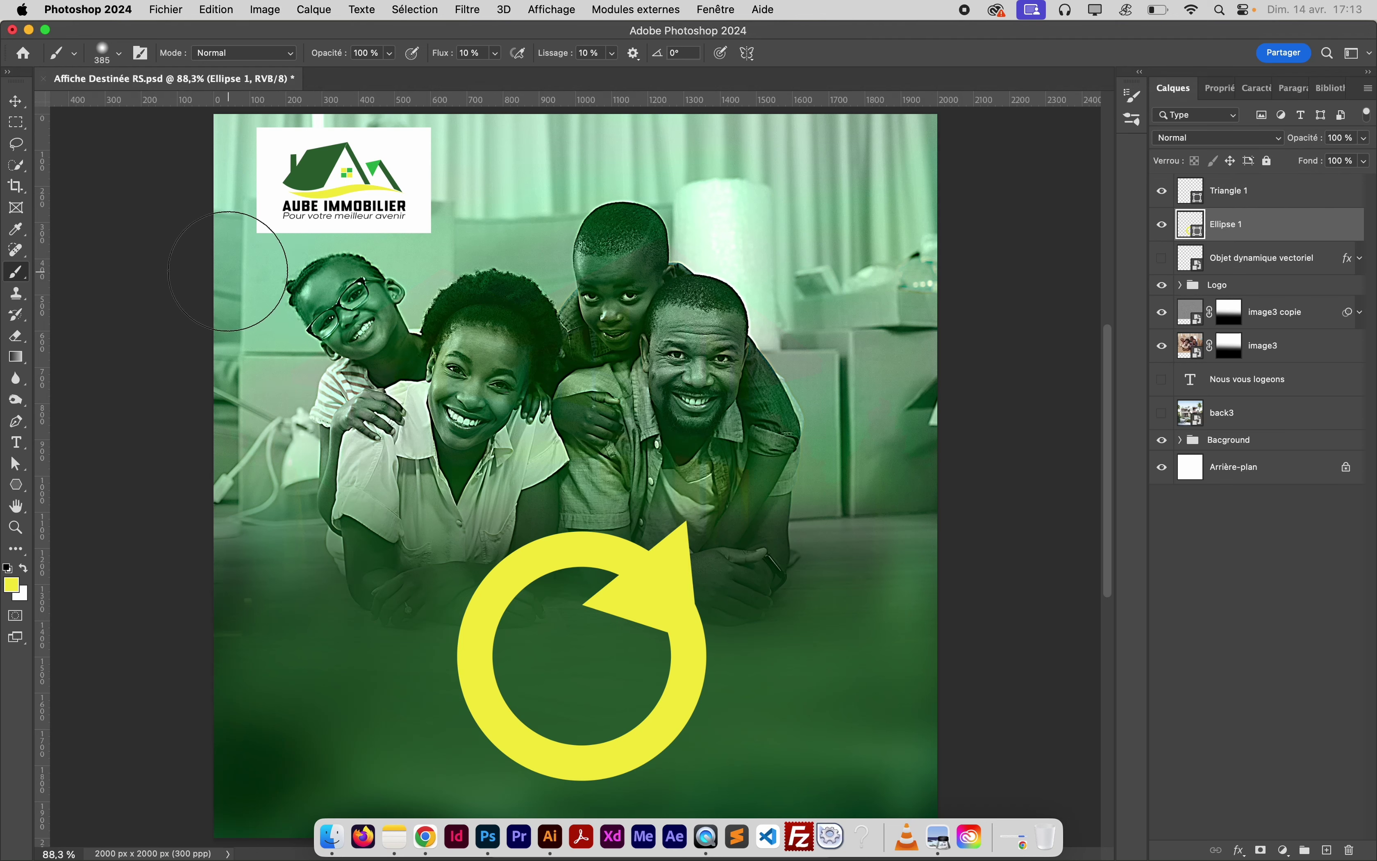
left_click(13, 123)
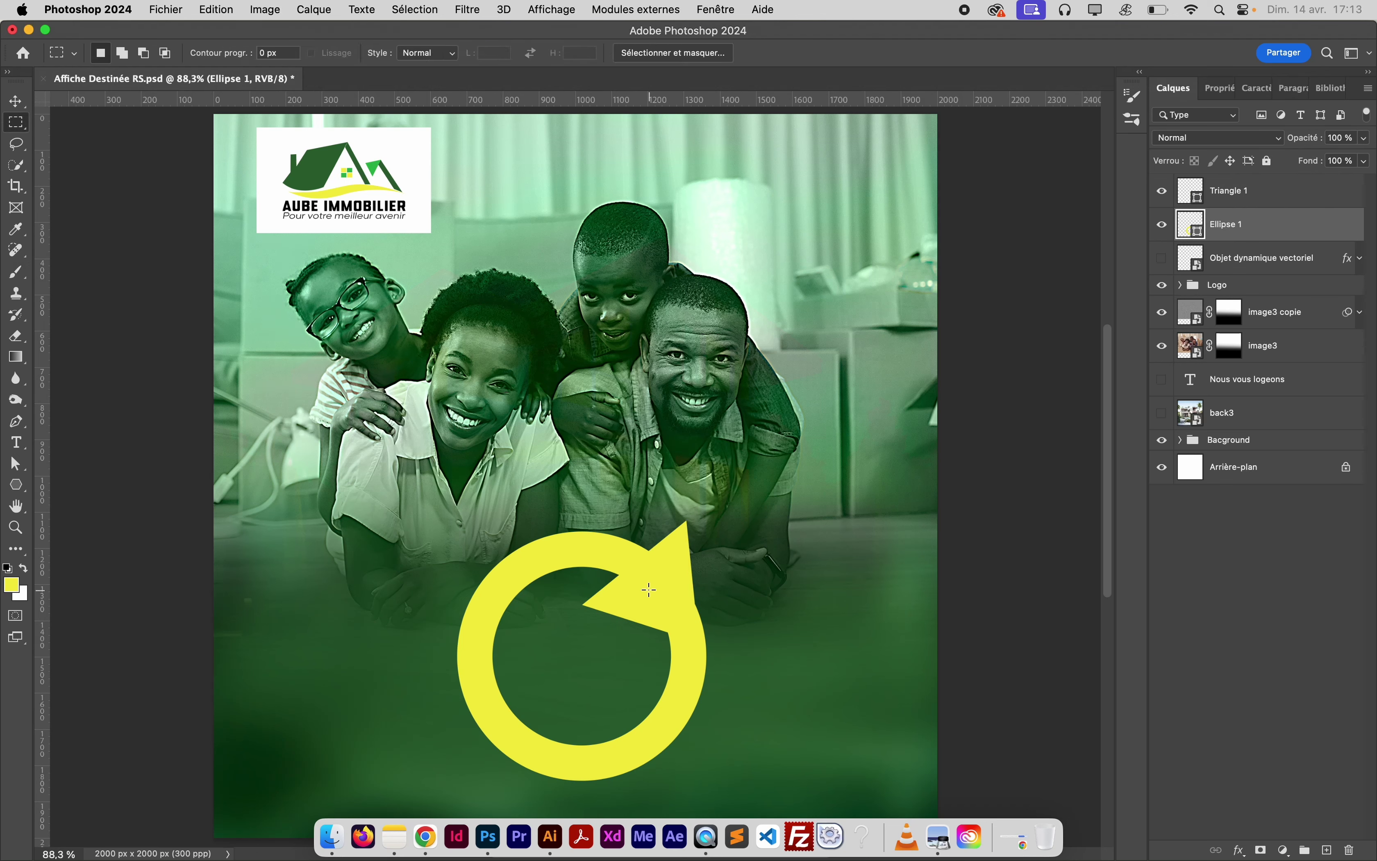
left_click_drag(650, 589, 699, 650)
left_click(419, 13)
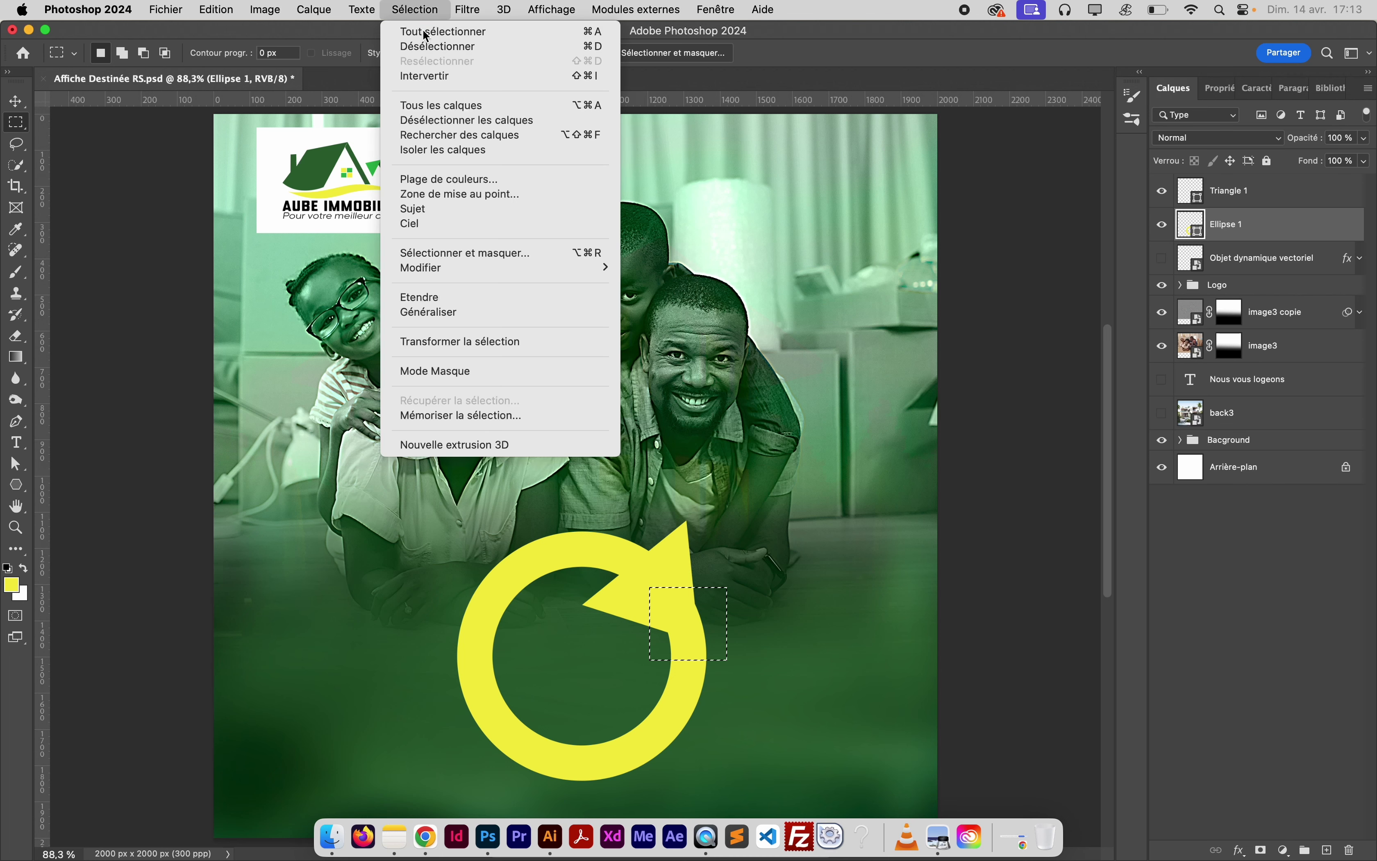
left_click(434, 76)
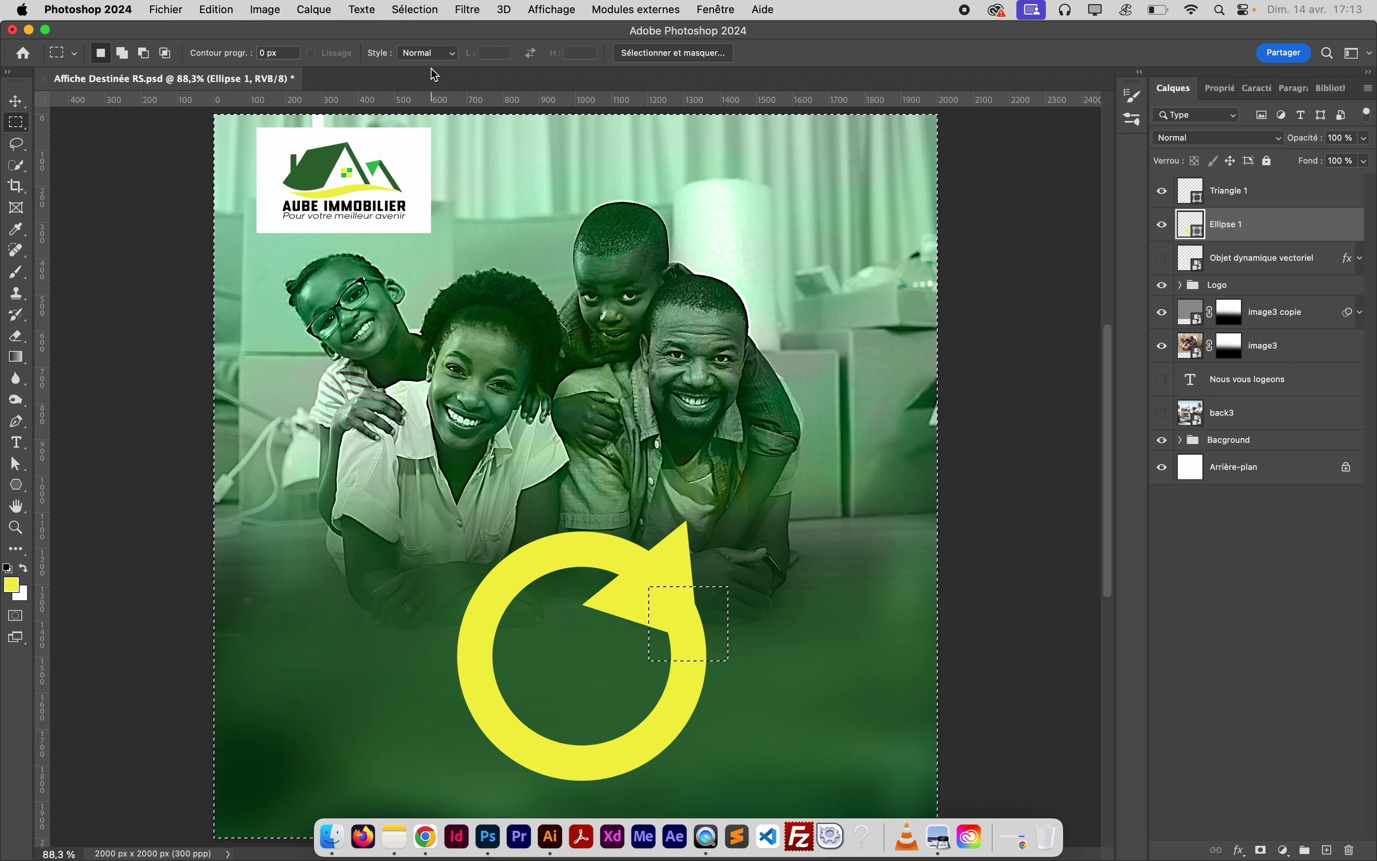
Add a mask to the Ellipse 1 layer from the inverted selection, cutting a gap below the triangle
left_click(16, 357)
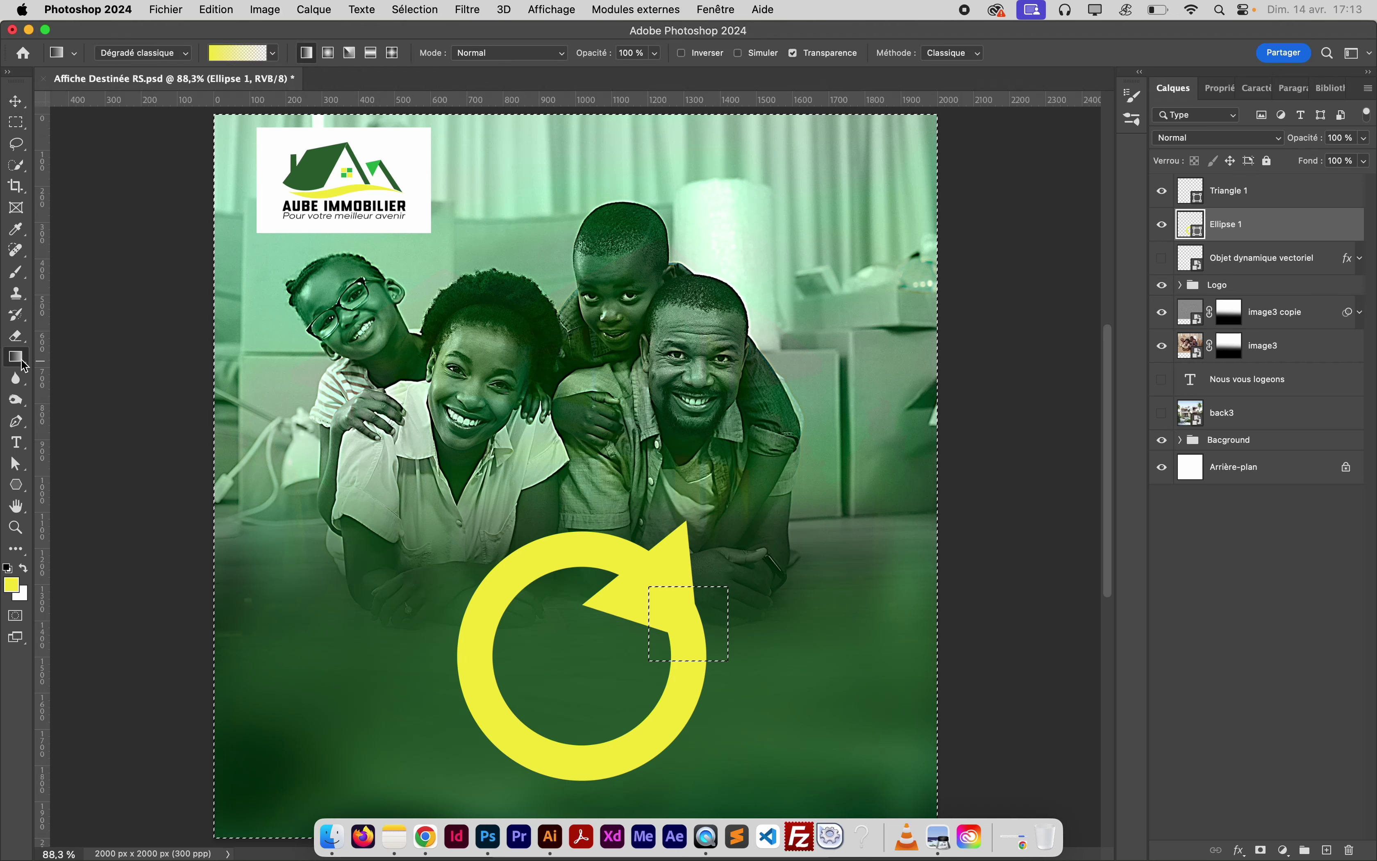
left_click(669, 597)
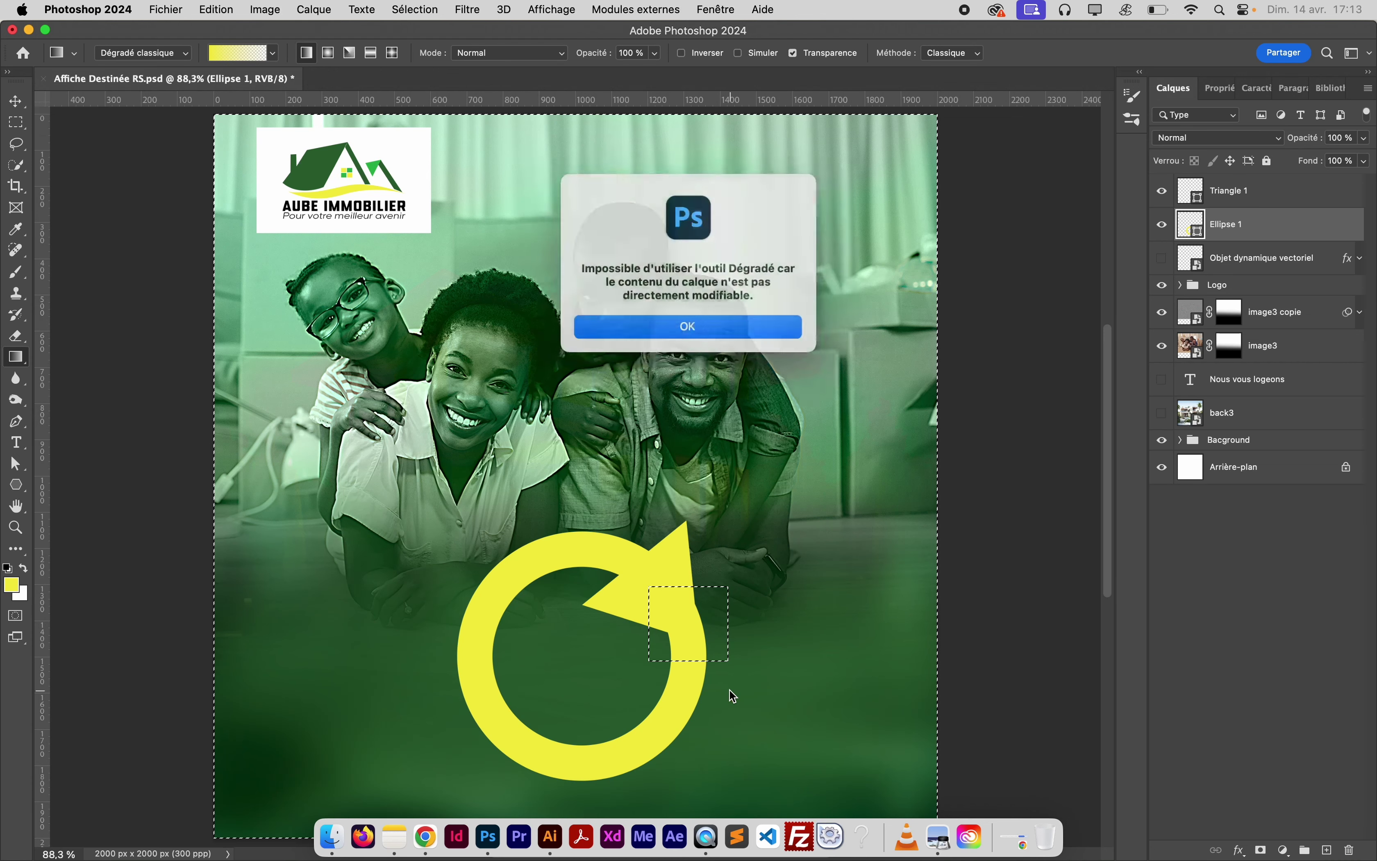
left_click(684, 332)
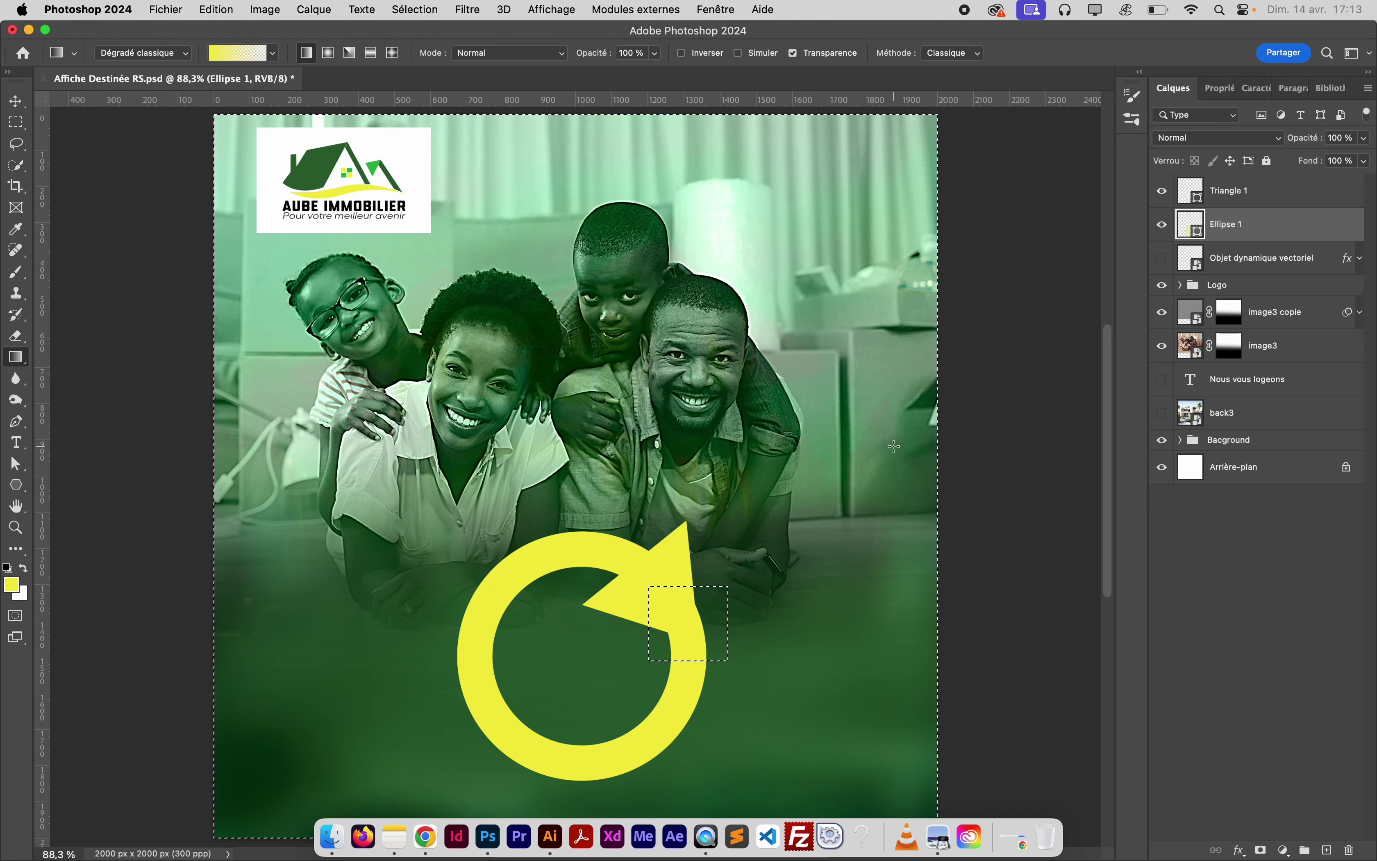
left_click(1264, 850)
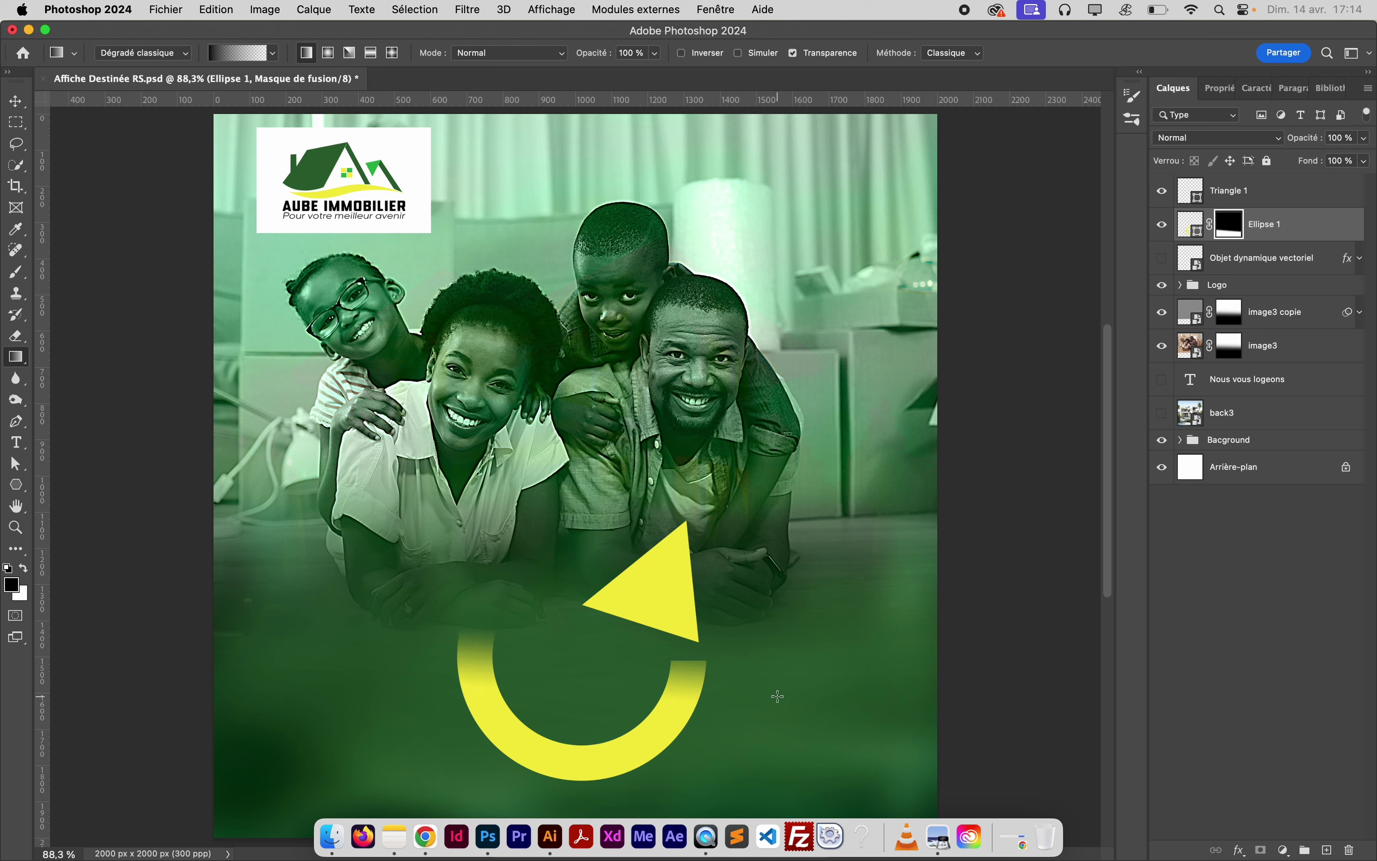
Try fading the ring's open end with a black-to-white gradient on the Ellipse 1 mask, and undo each attempt
key("super+z")
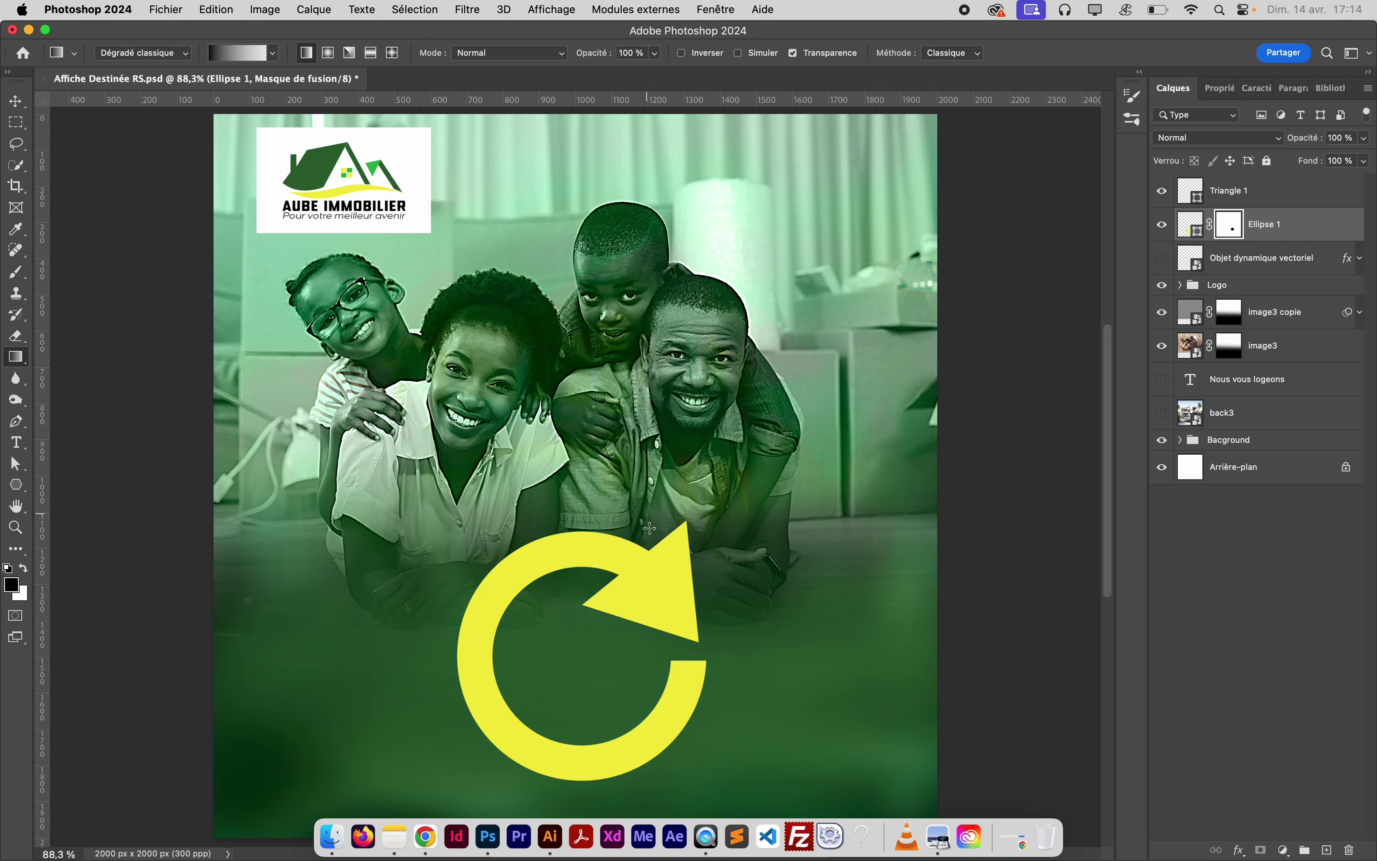
left_click_drag(688, 691, 689, 692)
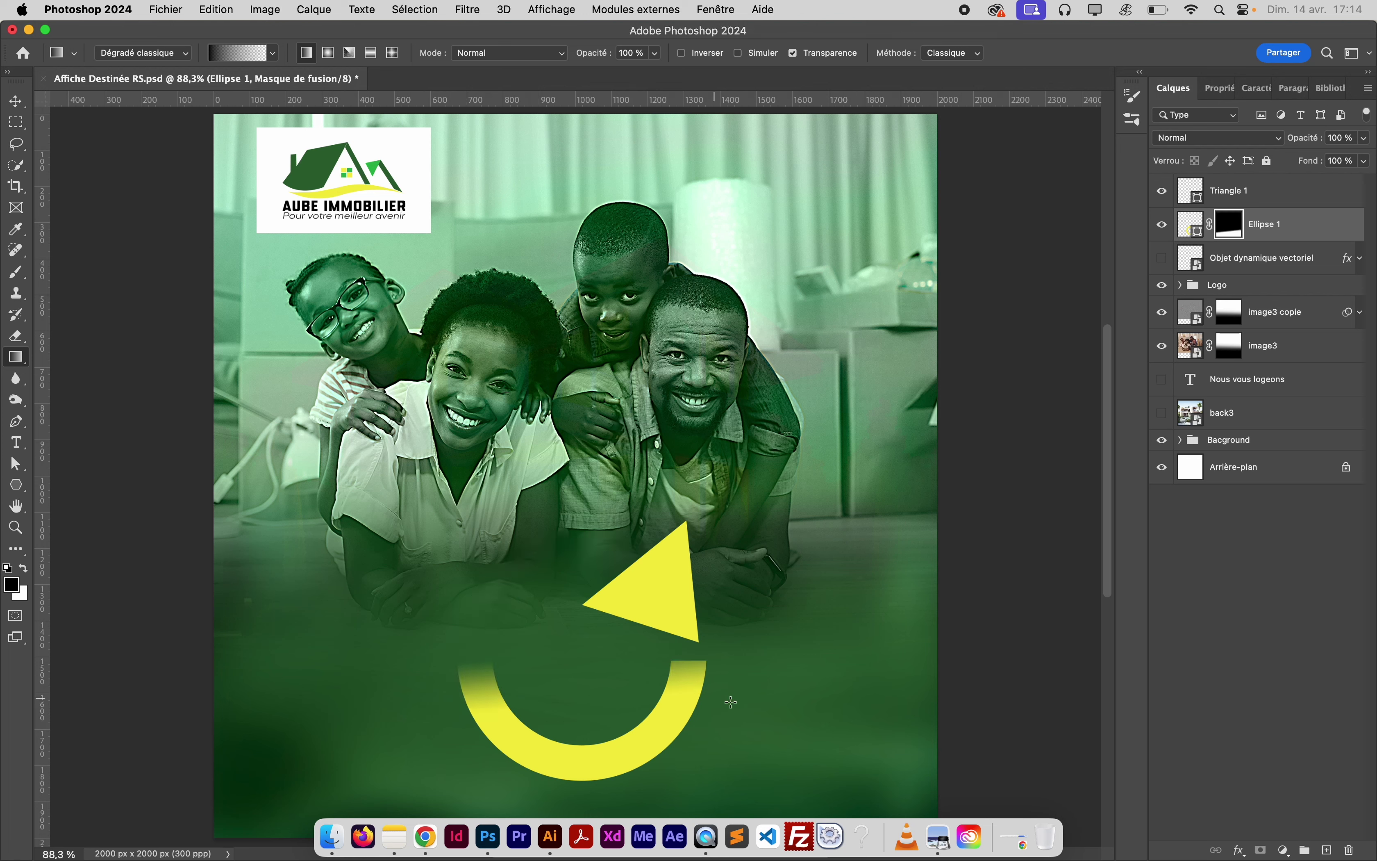
key("super+z")
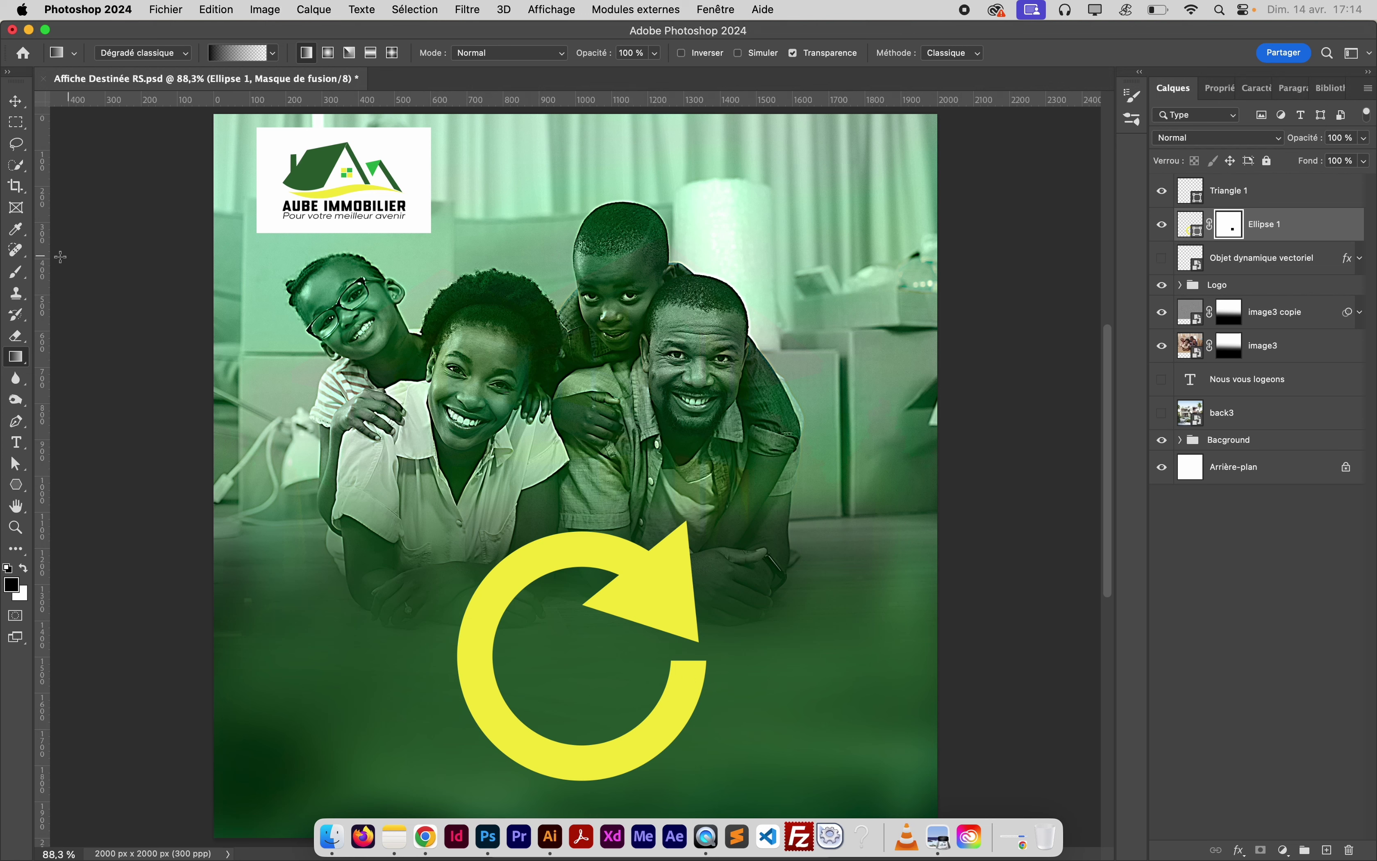
Fade the ring's open end by painting black on the Ellipse 1 mask with a soft 248 px brush
left_click(24, 272)
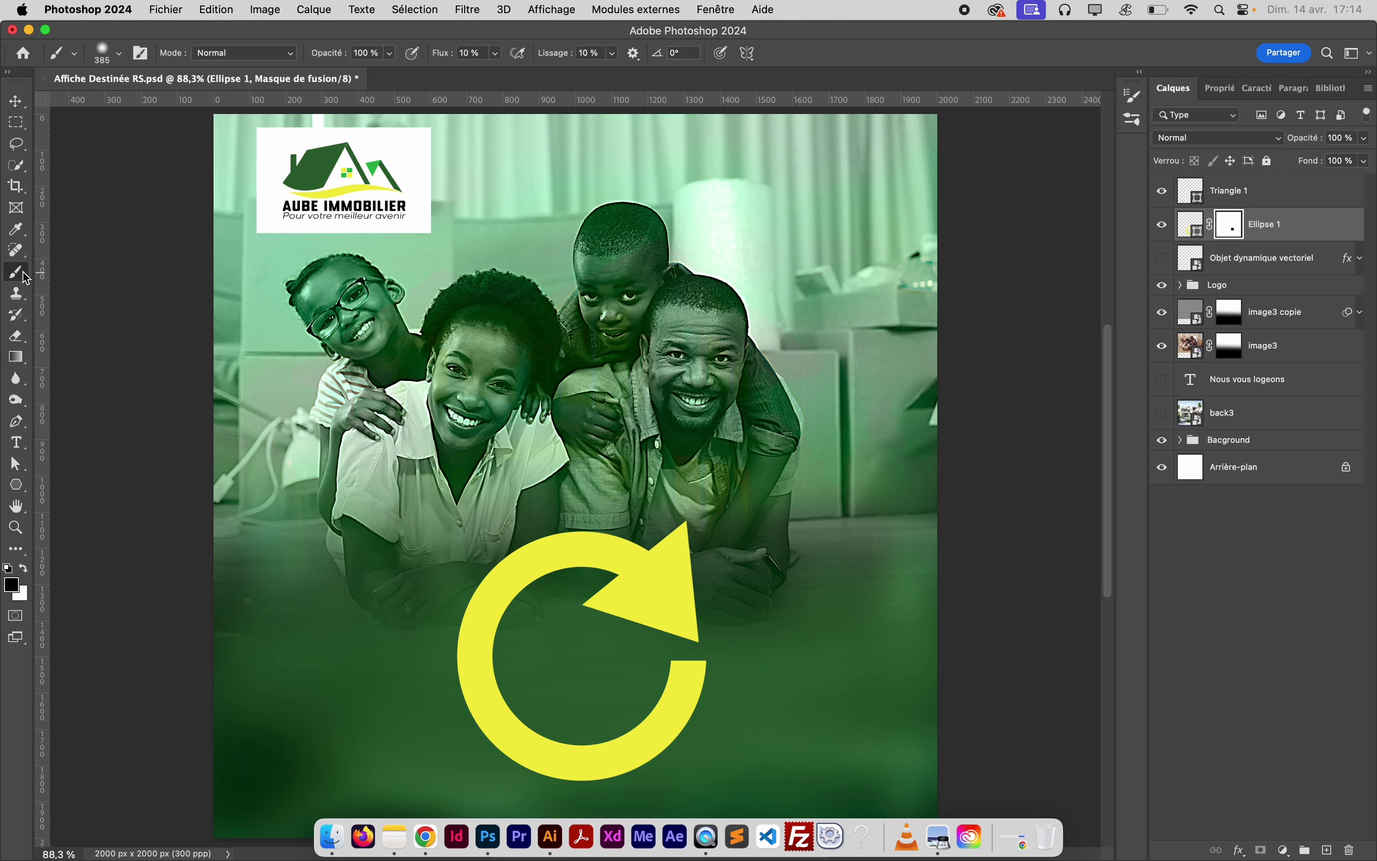
left_click(119, 53)
left_click_drag(191, 100, 185, 103)
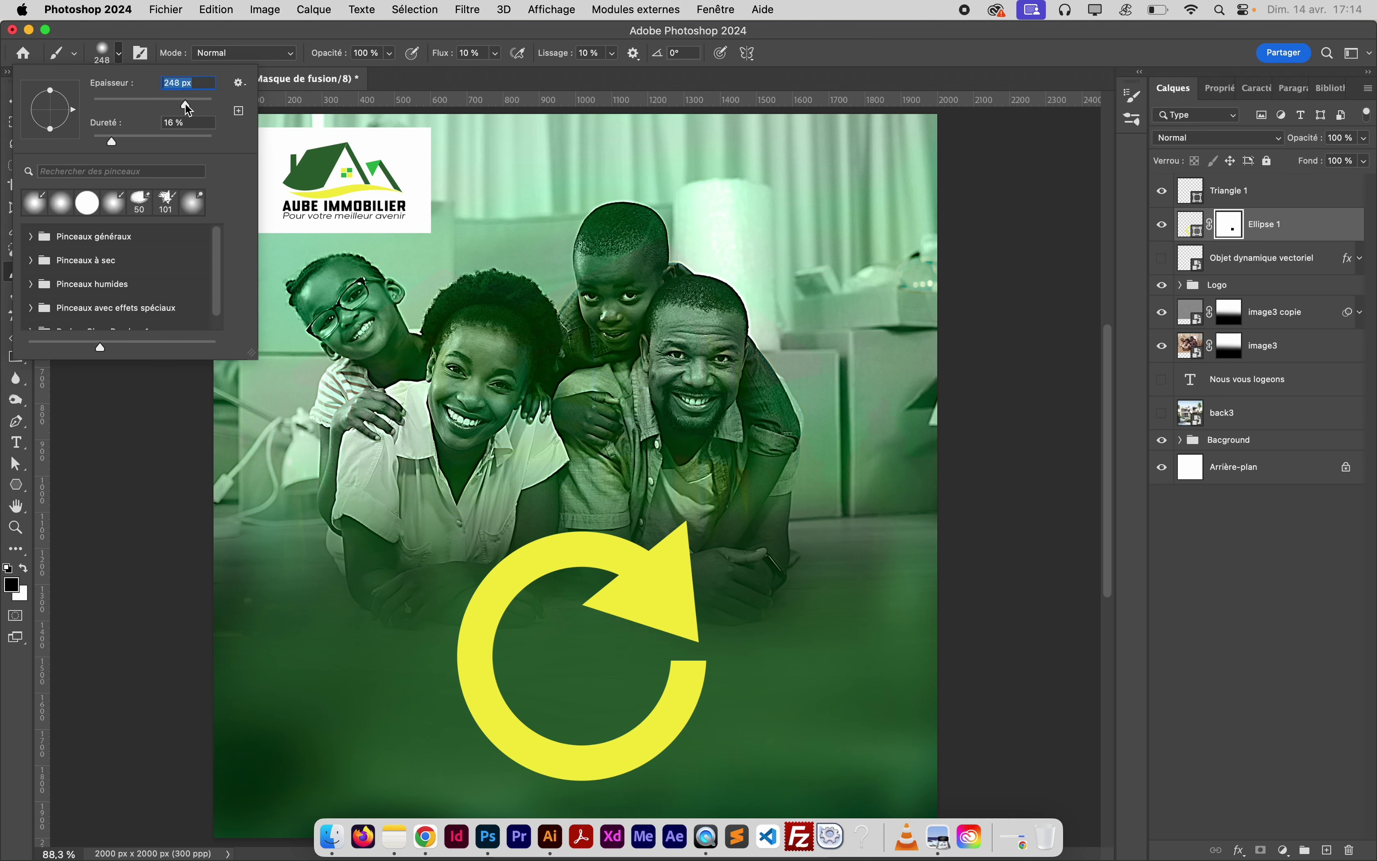
left_click(690, 662)
mouse_move(690, 662)
left_mouse_down()
mouse_move(671, 690)
mouse_move(683, 678)
left_mouse_up()
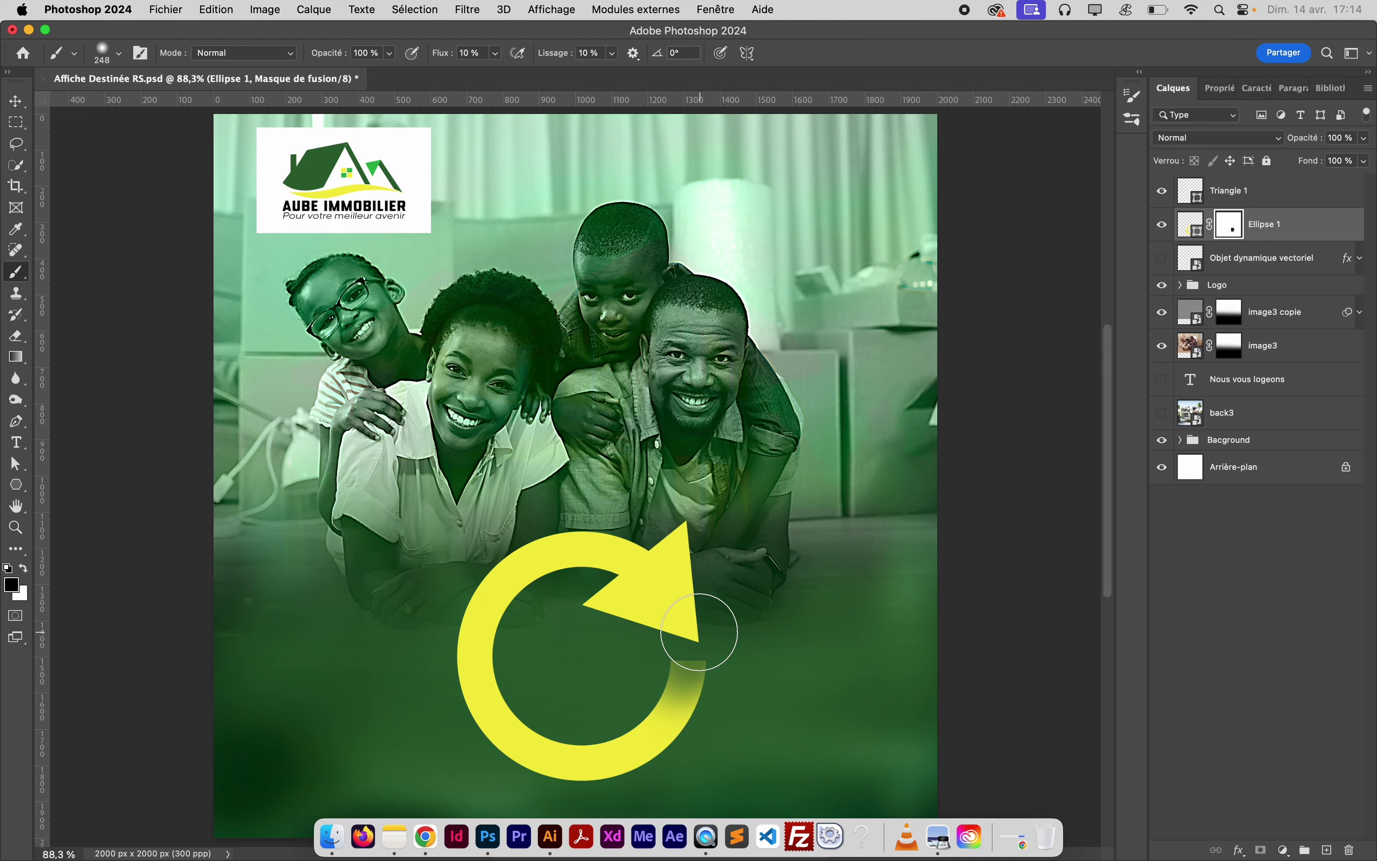
mouse_move(695, 635)
left_mouse_down()
mouse_move(683, 632)
mouse_move(708, 658)
mouse_move(687, 654)
left_mouse_up()
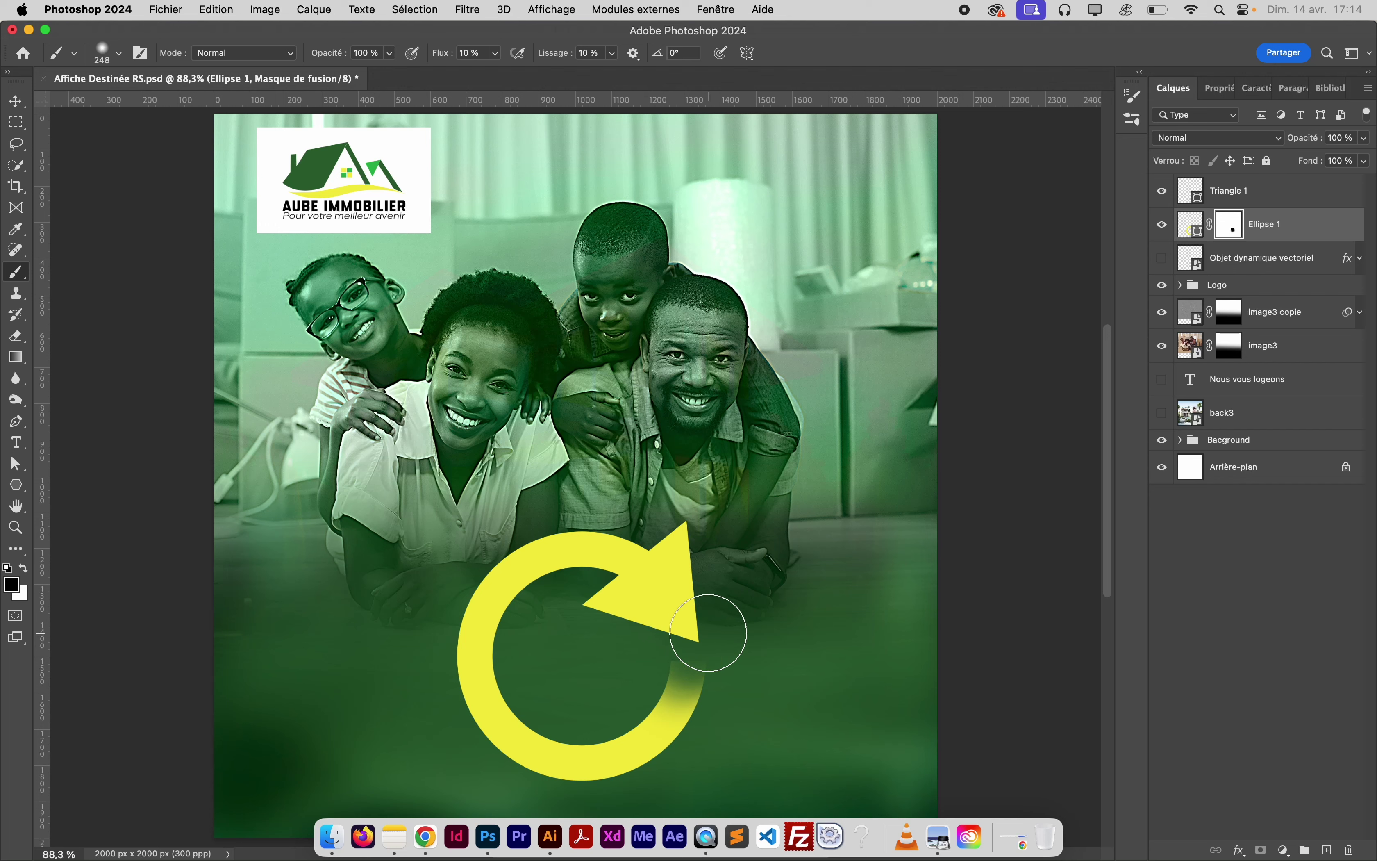
mouse_move(704, 637)
left_mouse_down()
mouse_move(718, 698)
mouse_move(624, 738)
left_mouse_up()
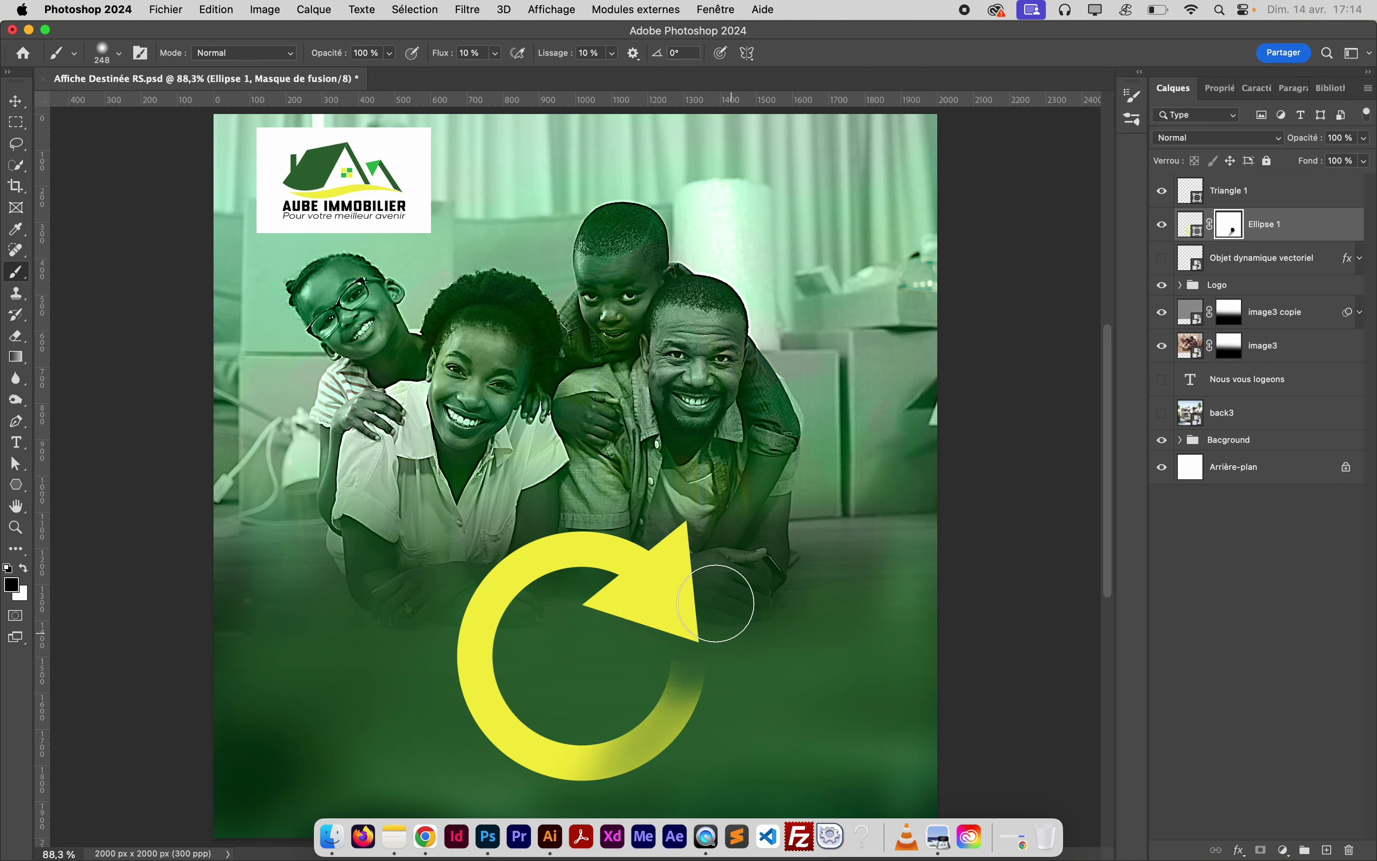
Group the Triangle 1 and Ellipse 1 layers and name the group "Cercle"
left_click(18, 103)
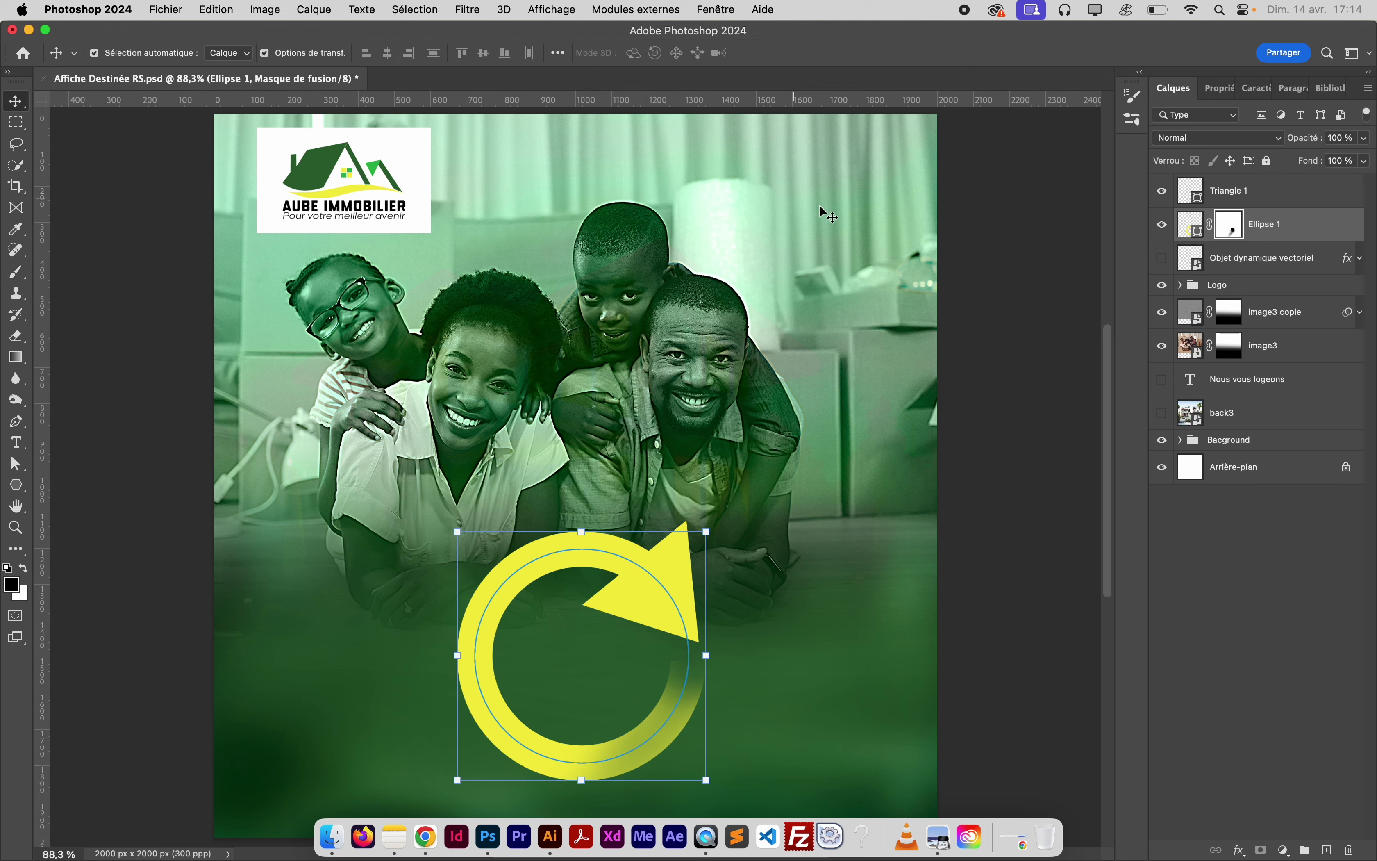
left_click(1255, 202, "shift")
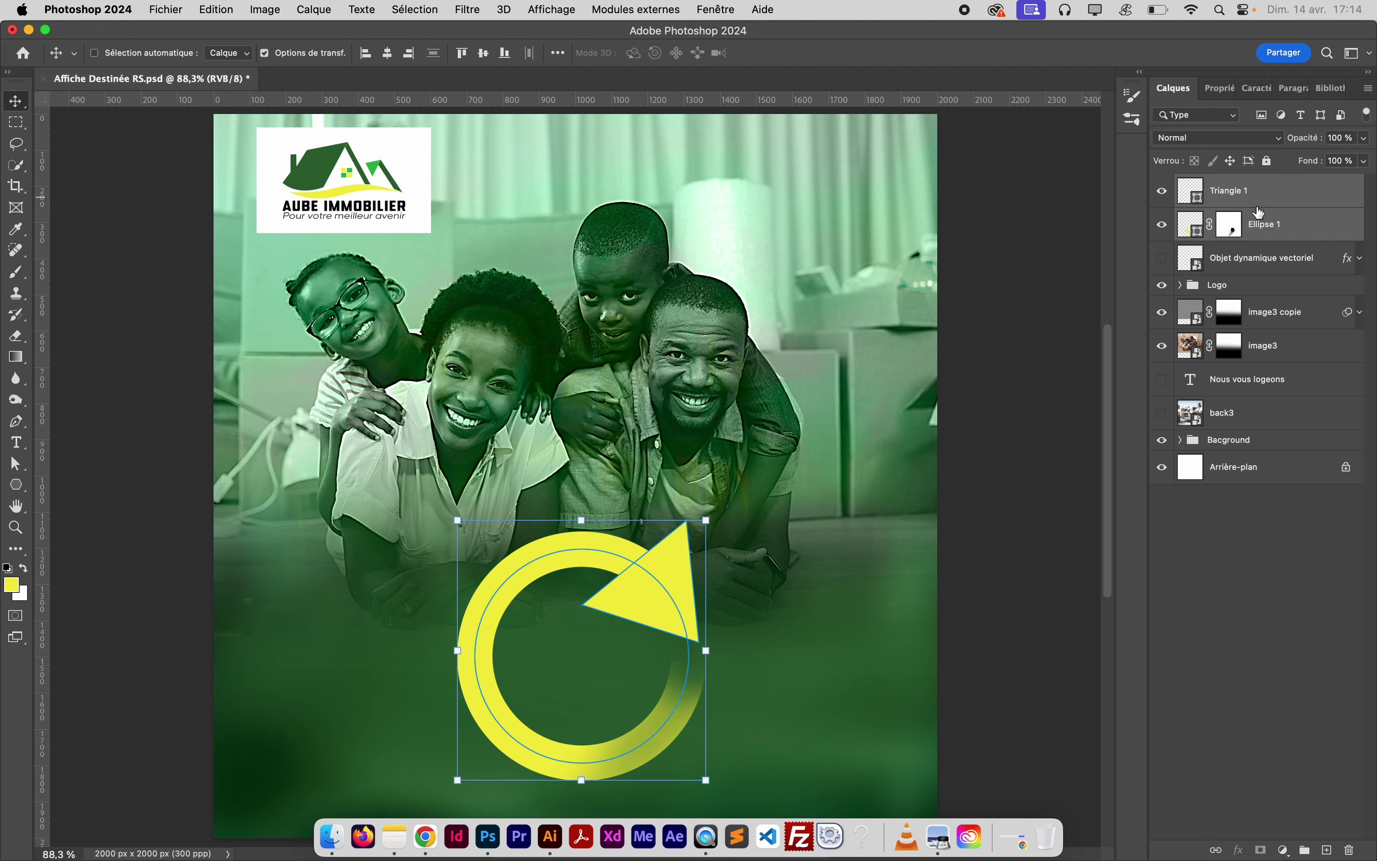
key("super+g")
double_click(1229, 185)
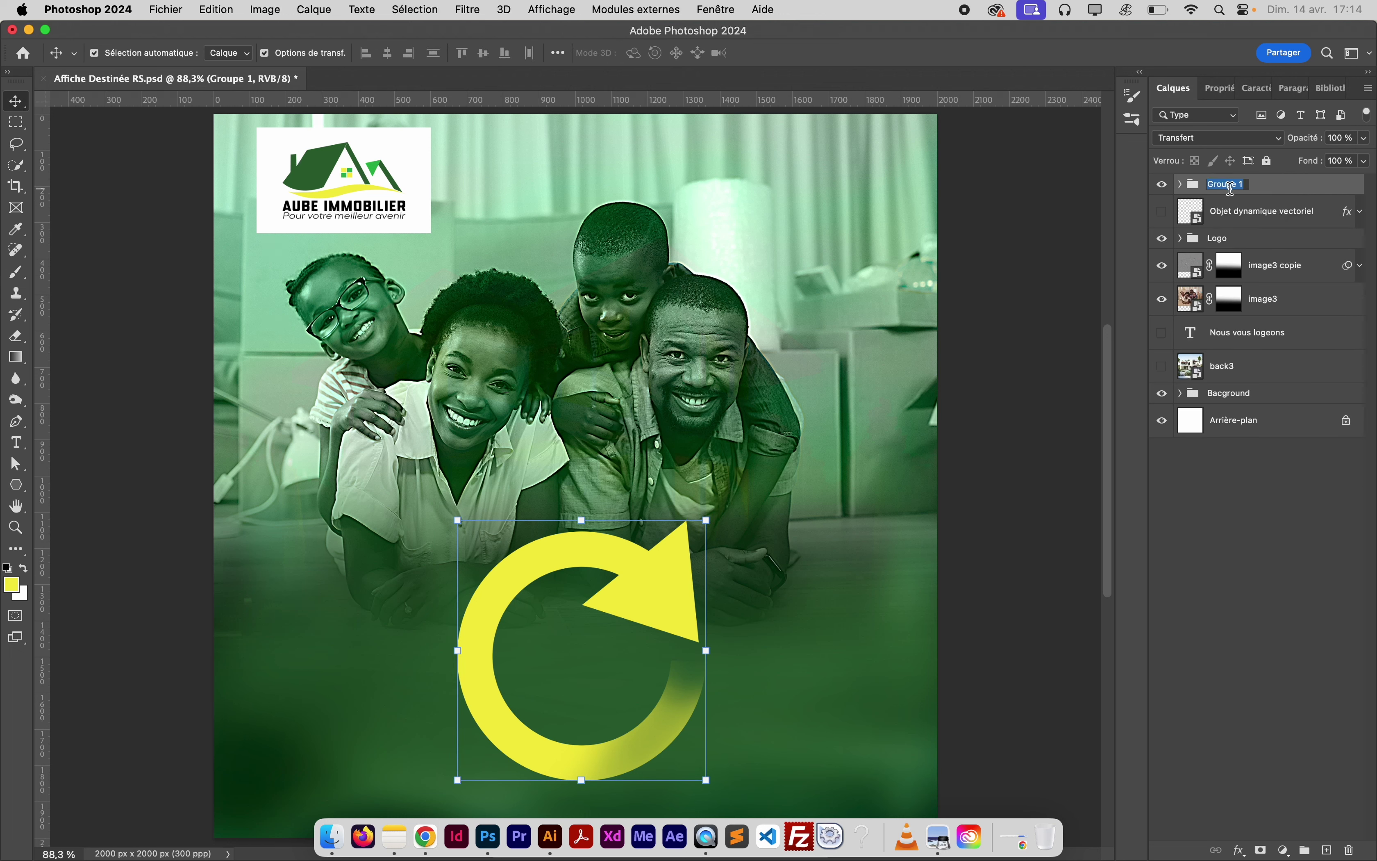
key("shift")
type("Cercle")
key("Return")
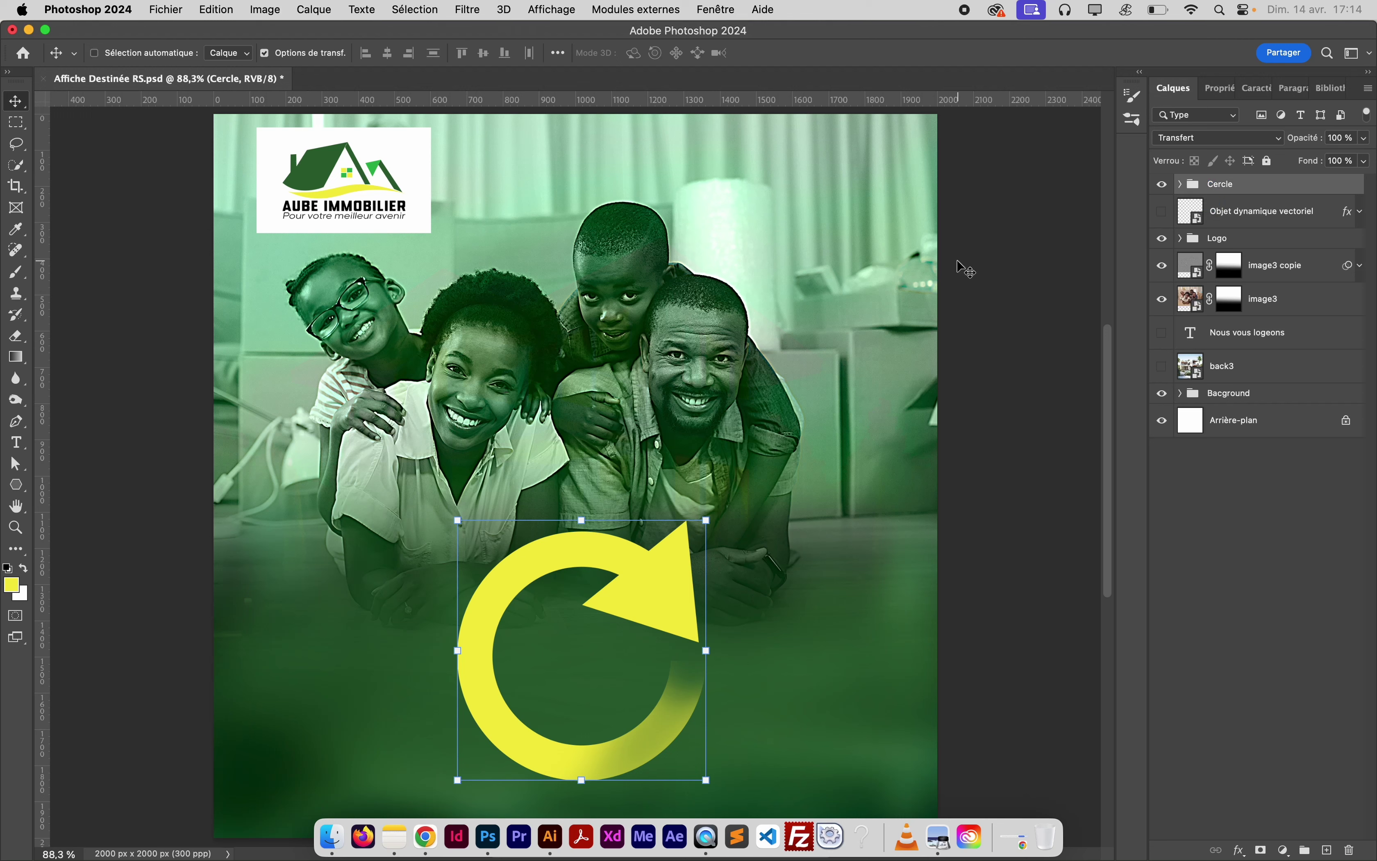
Scale the Cercle group to 104% and move it up and to the left over the family photo's lower edge
key("super+t")
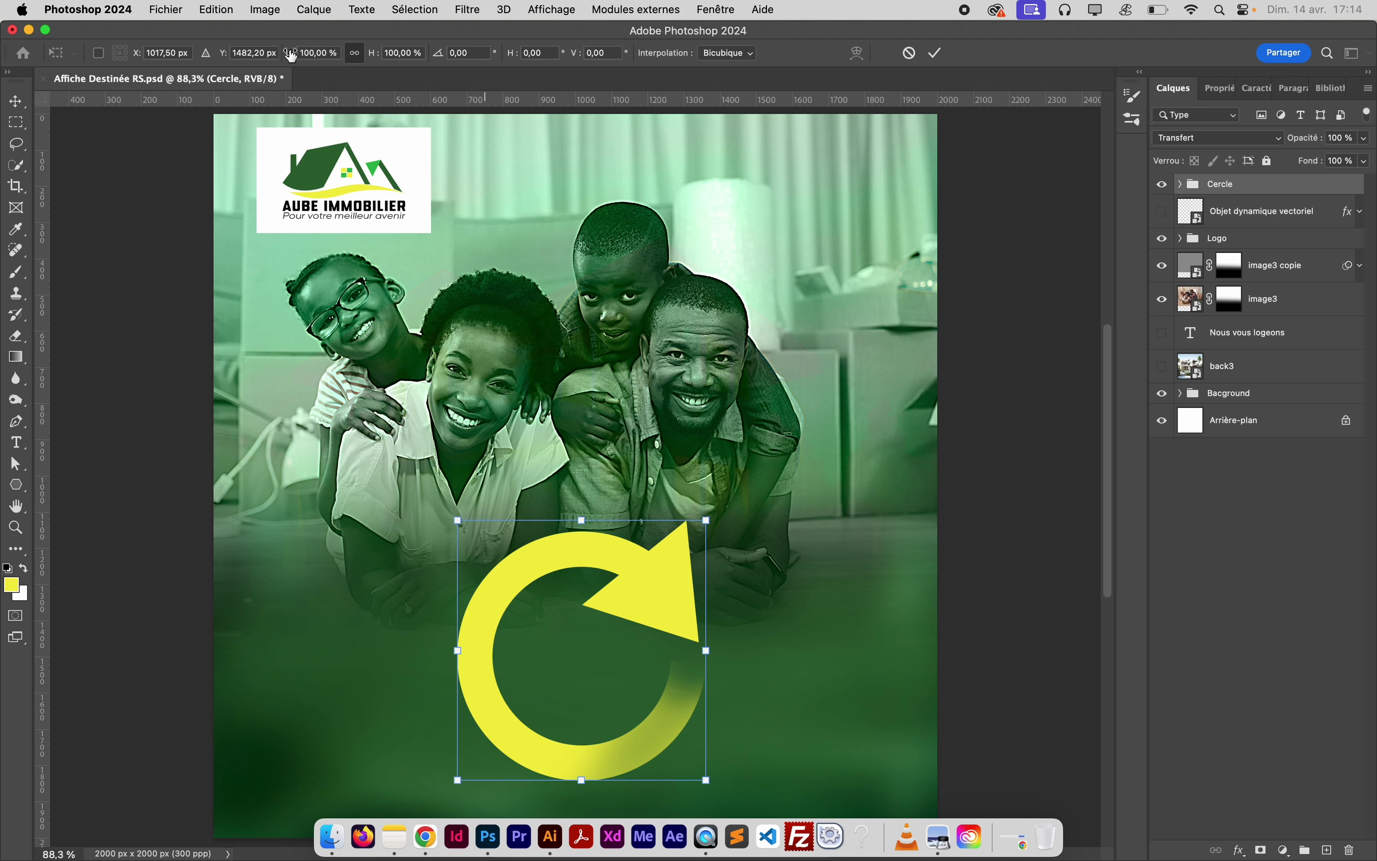
left_click_drag(291, 55, 295, 54)
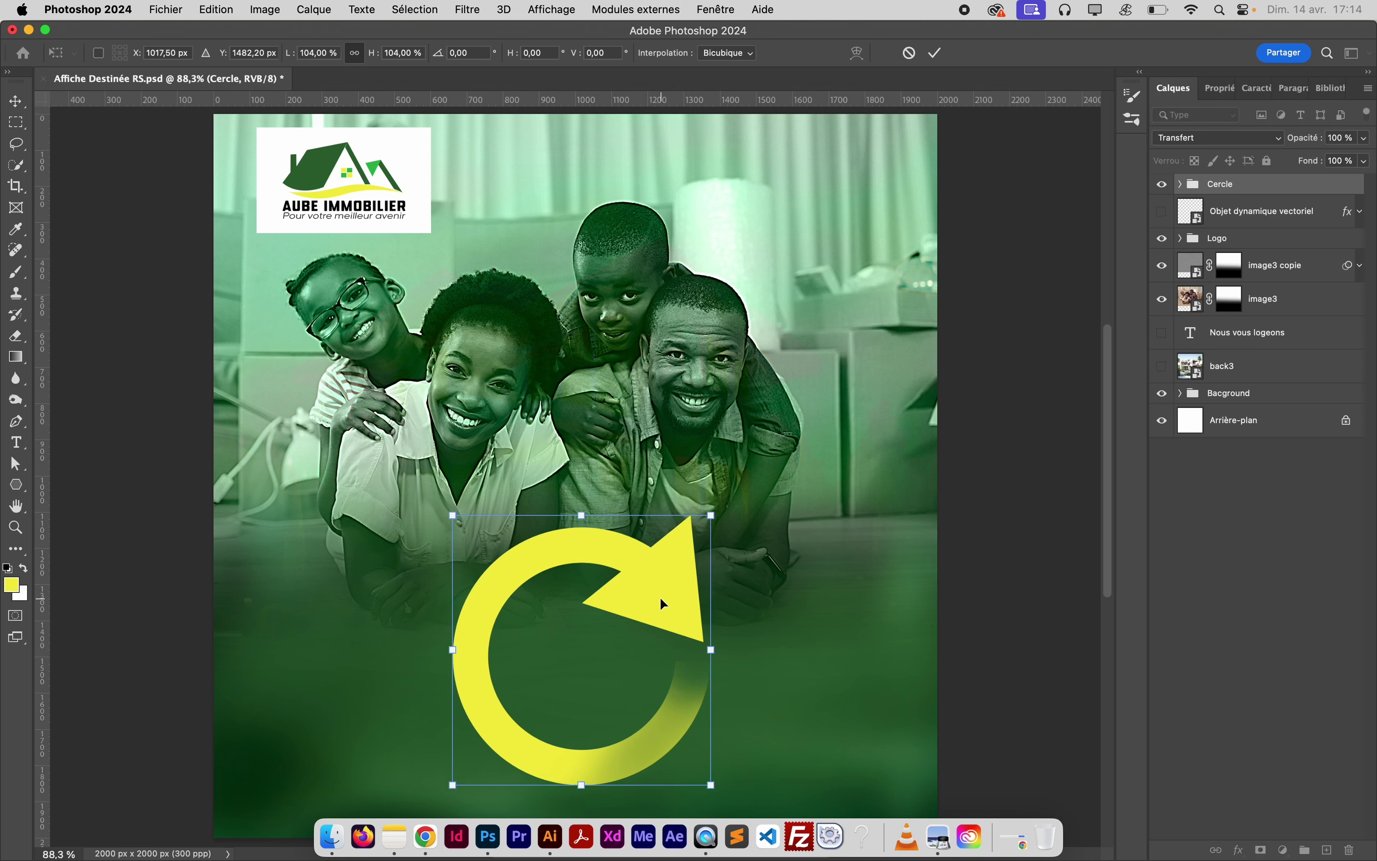
left_click_drag(659, 595, 619, 565)
key("Return")
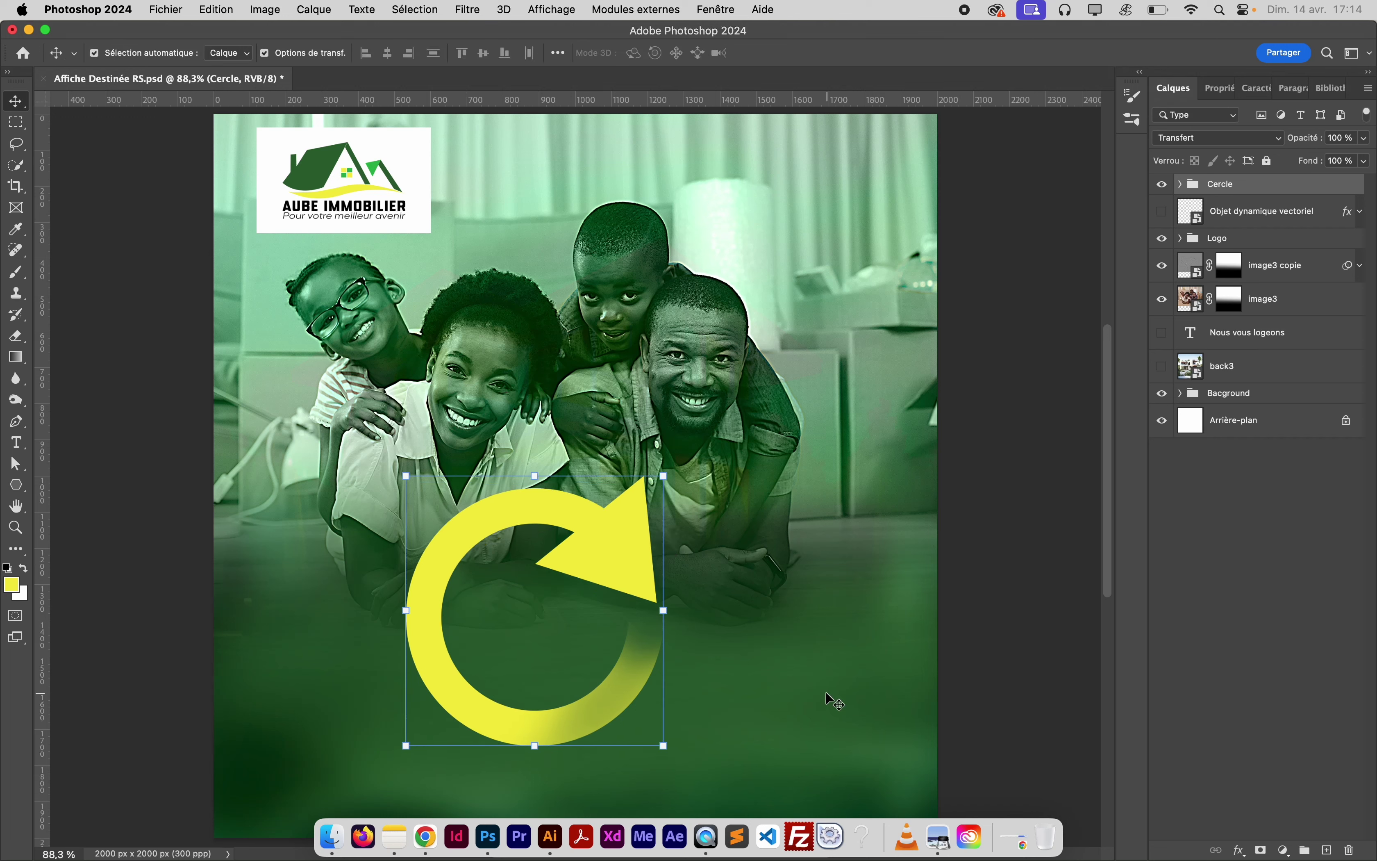
Center the Cercle group horizontally on the poster by aligning it with the Arrière-plan layer
key("super+minus")
key("super+minus")
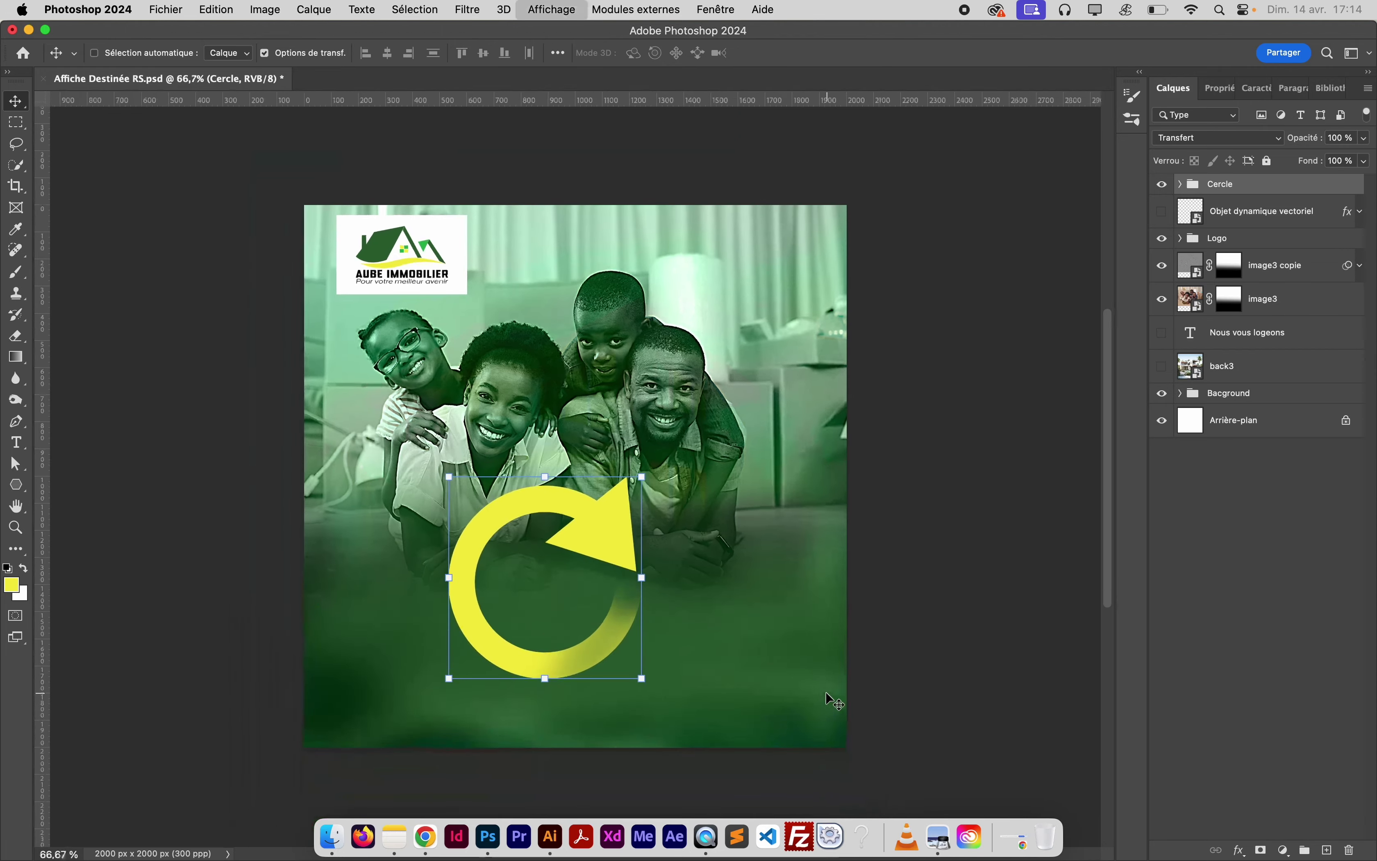
left_click(1228, 430, "super")
left_click(388, 53)
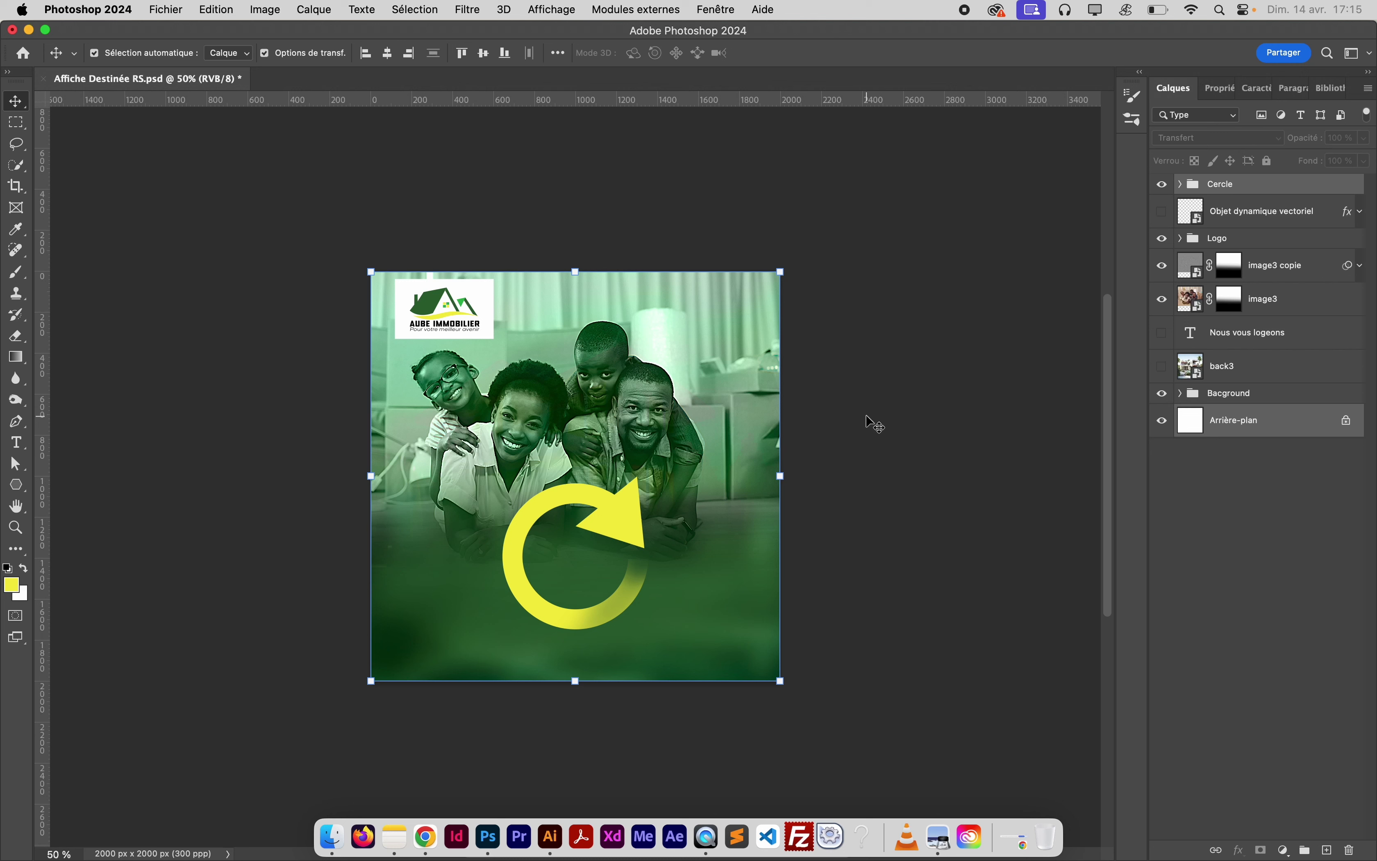
left_click(942, 595)
Scale the Cercle group down to about 85%, shift it slightly down and left, and compare it with the red reference arrow in Illustrator
left_click(1220, 190)
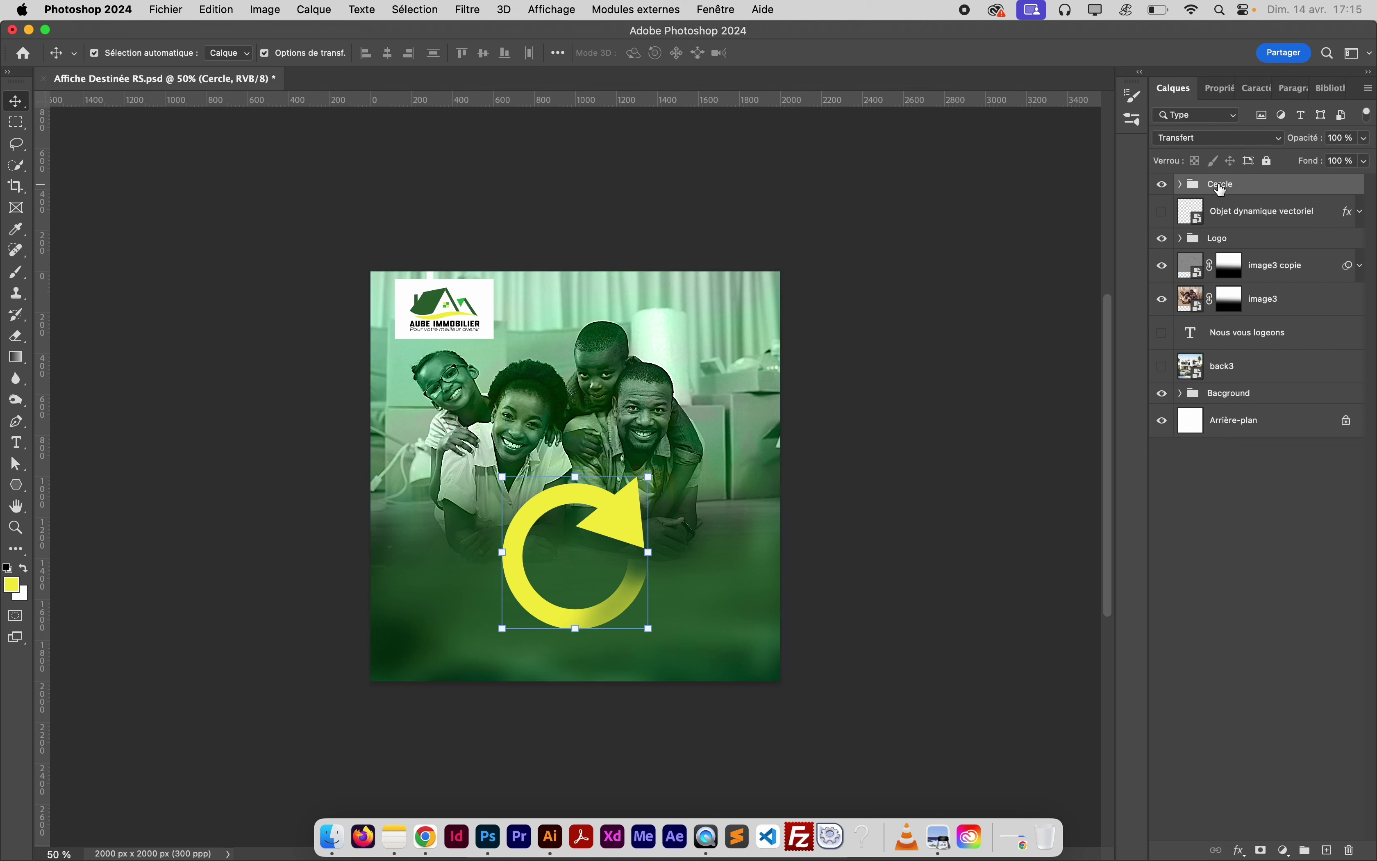
key("super+t")
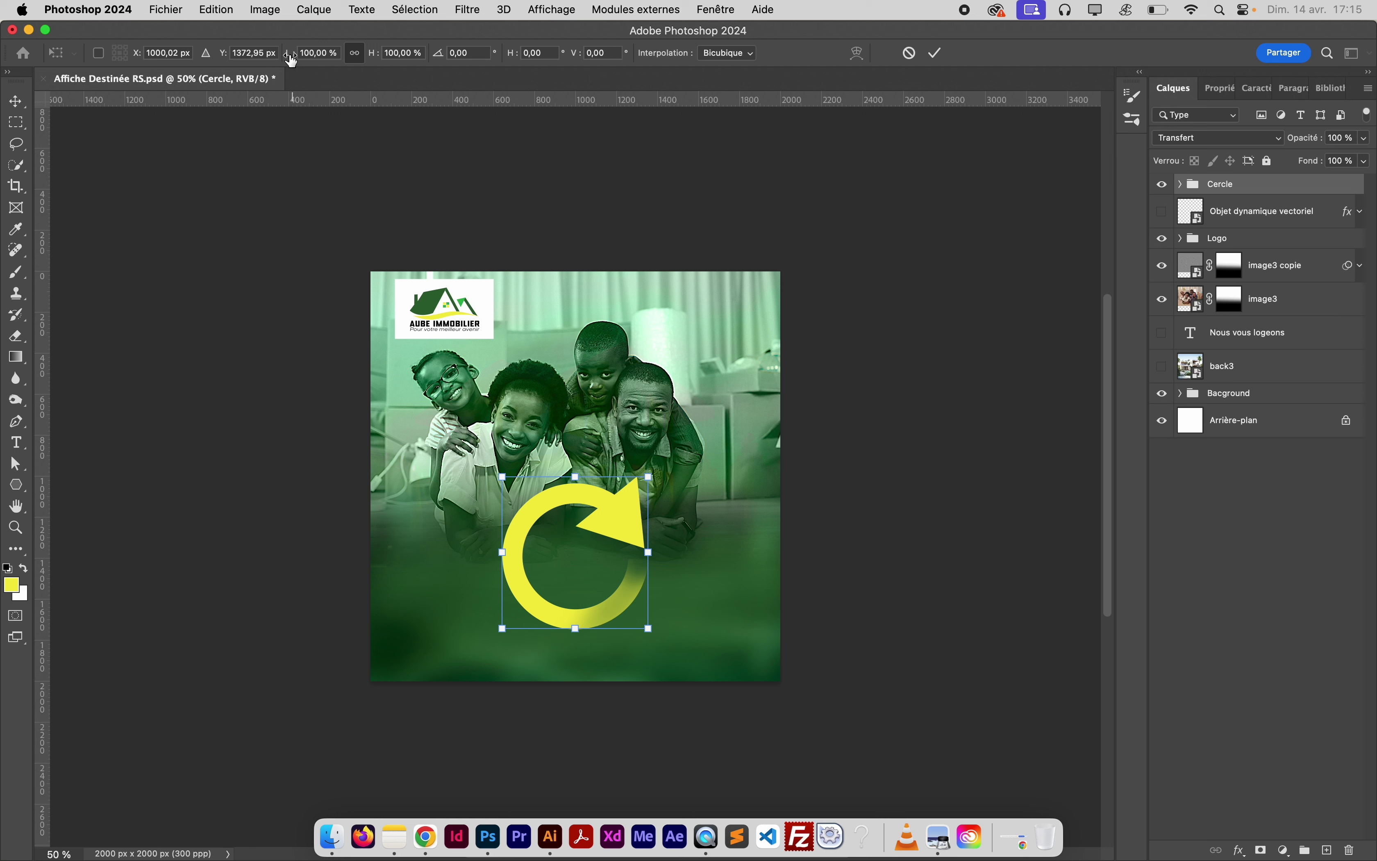
left_click_drag(291, 59, 278, 59)
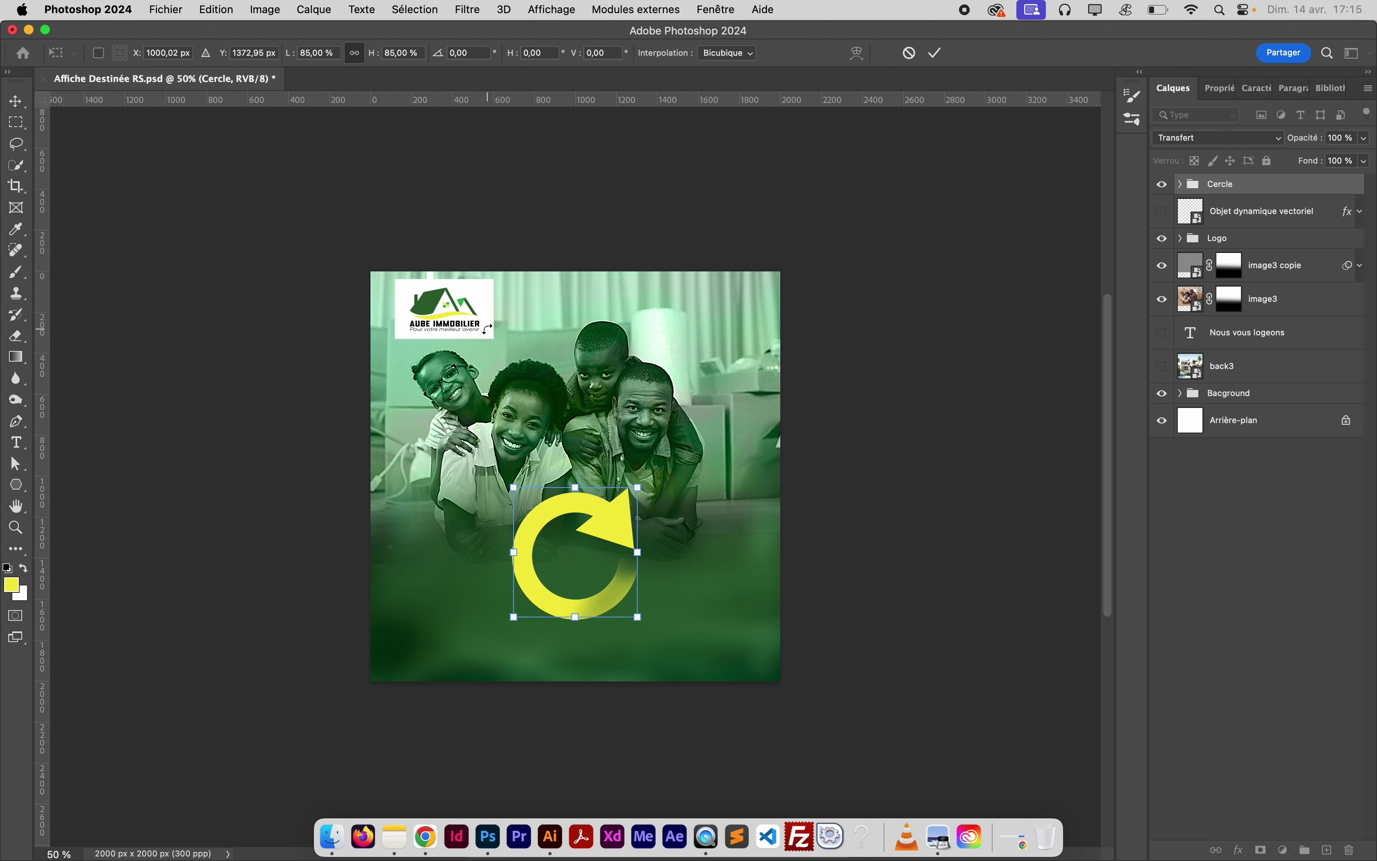
left_click_drag(603, 523, 594, 534)
double_click(595, 533)
double_click(594, 532)
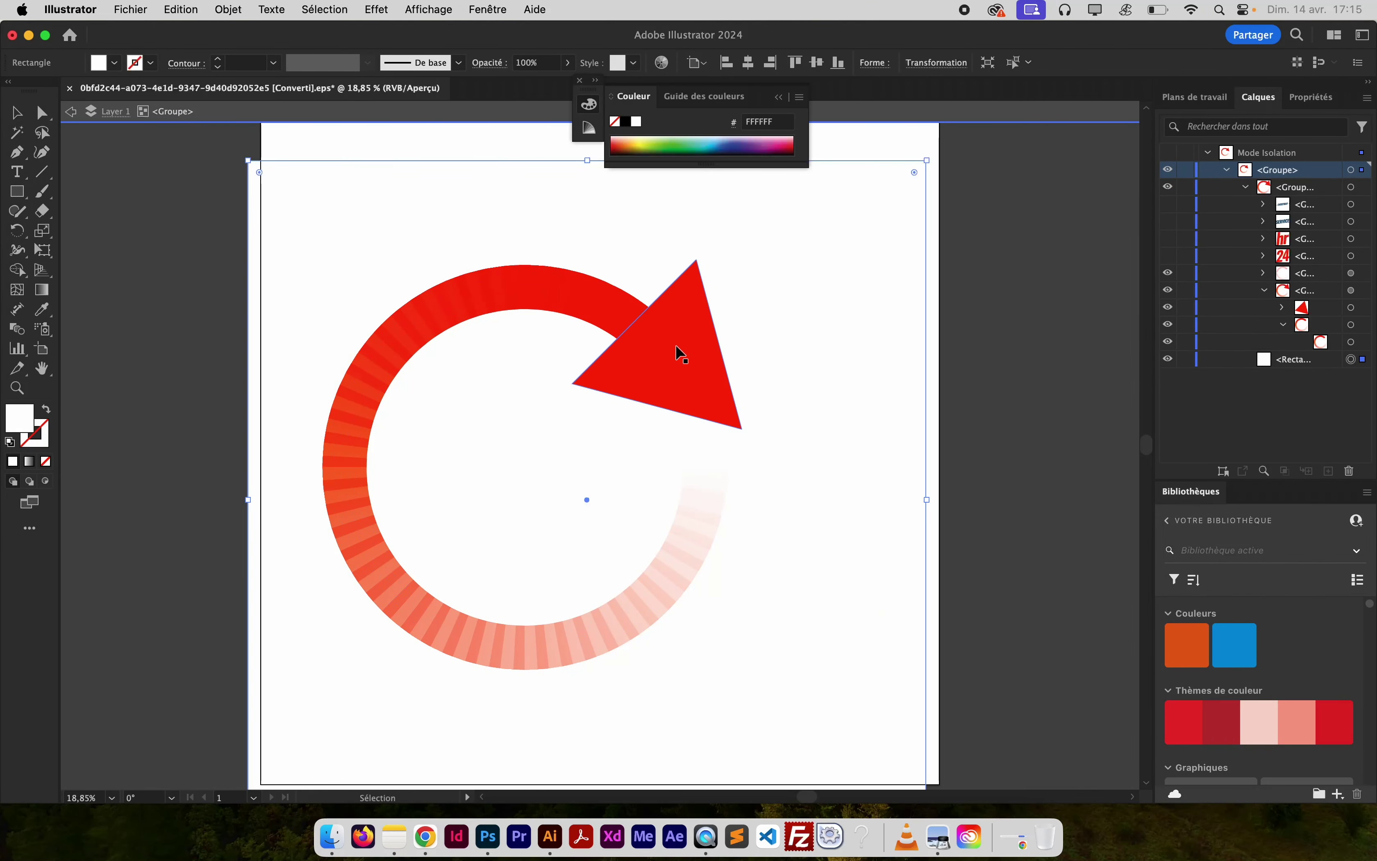
key("super+Tab")
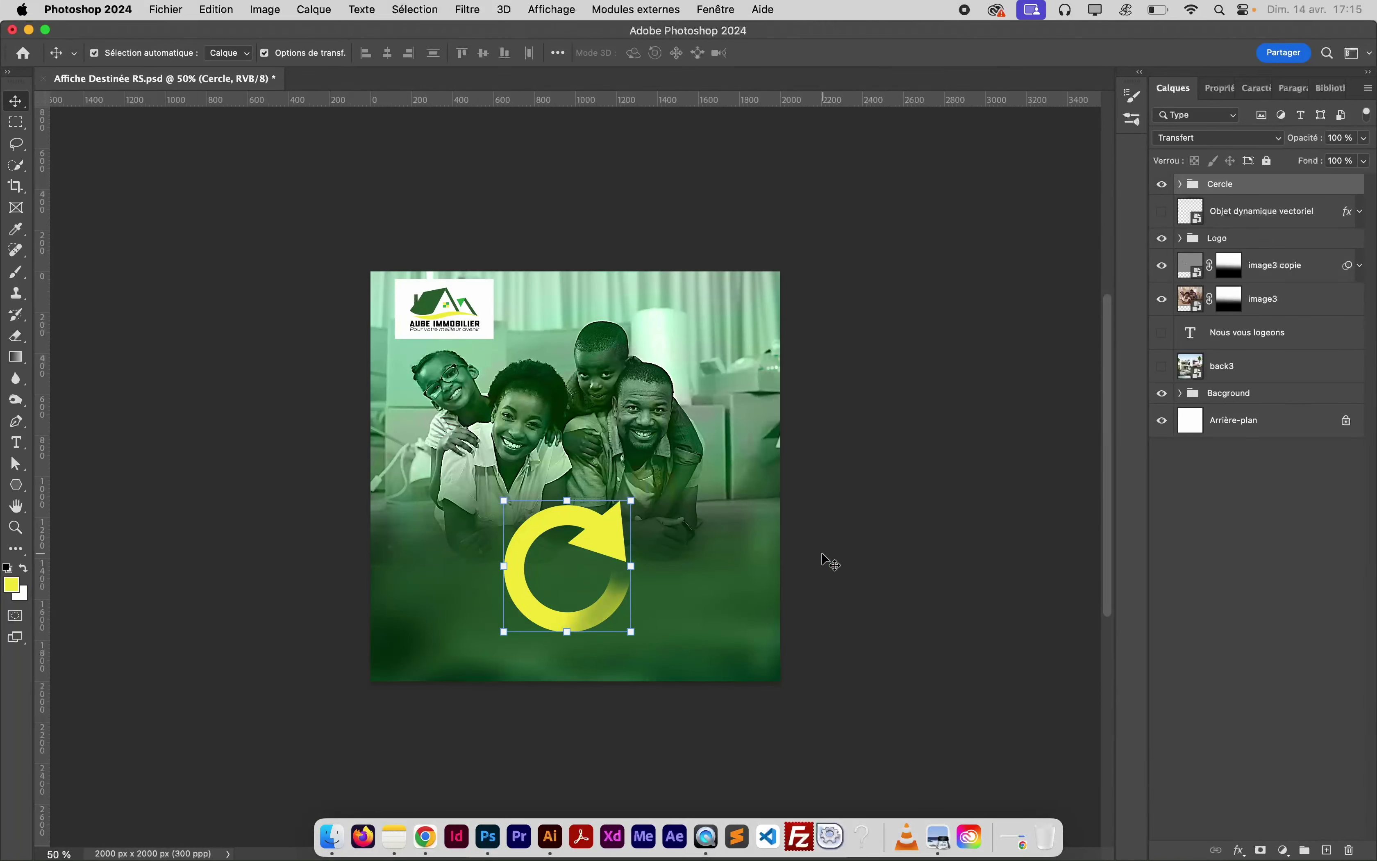
key("super+0")
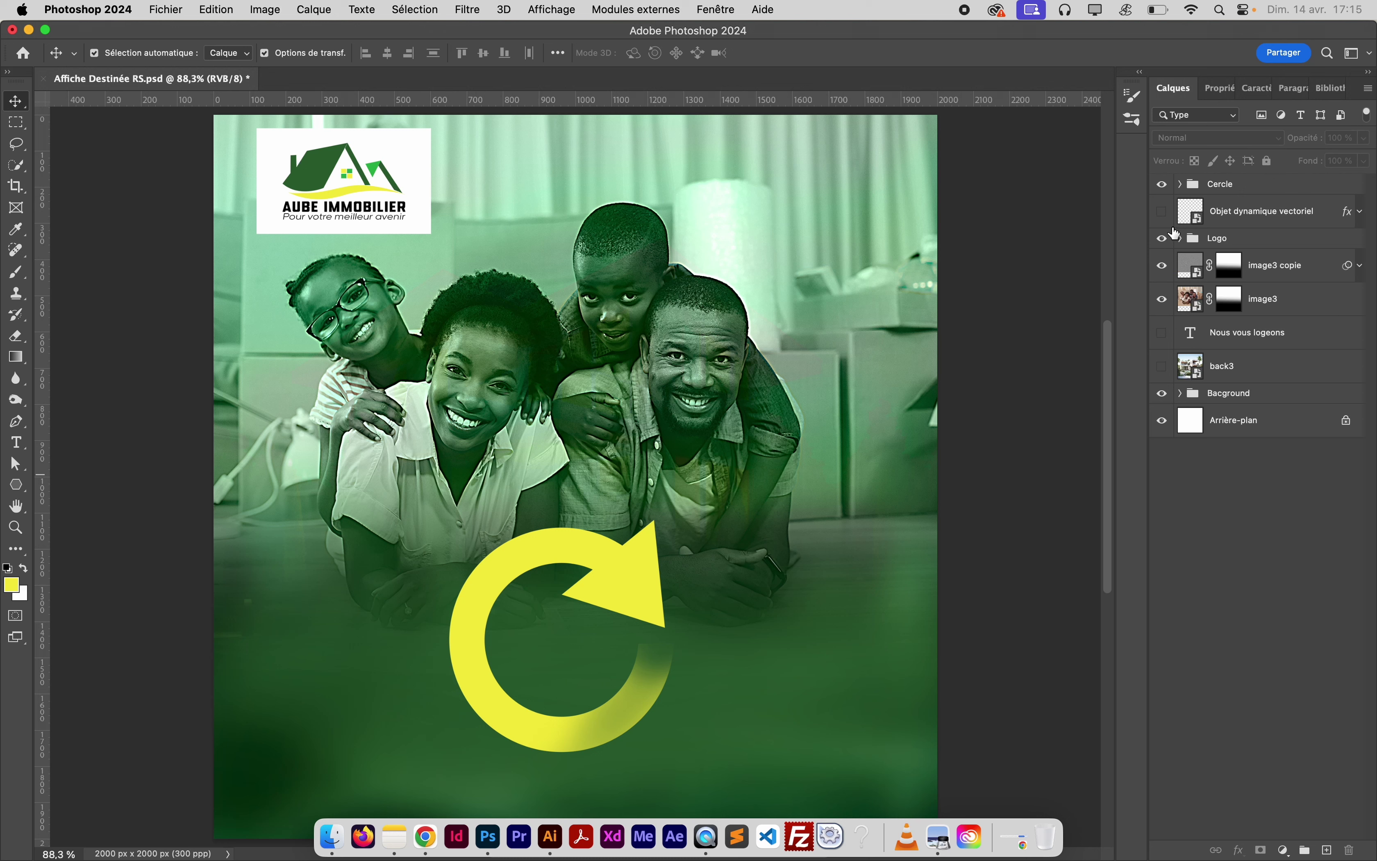
Show the "Nous vous logeons" text layer and move it above the Cercle group in the layer stack
left_click(1163, 335)
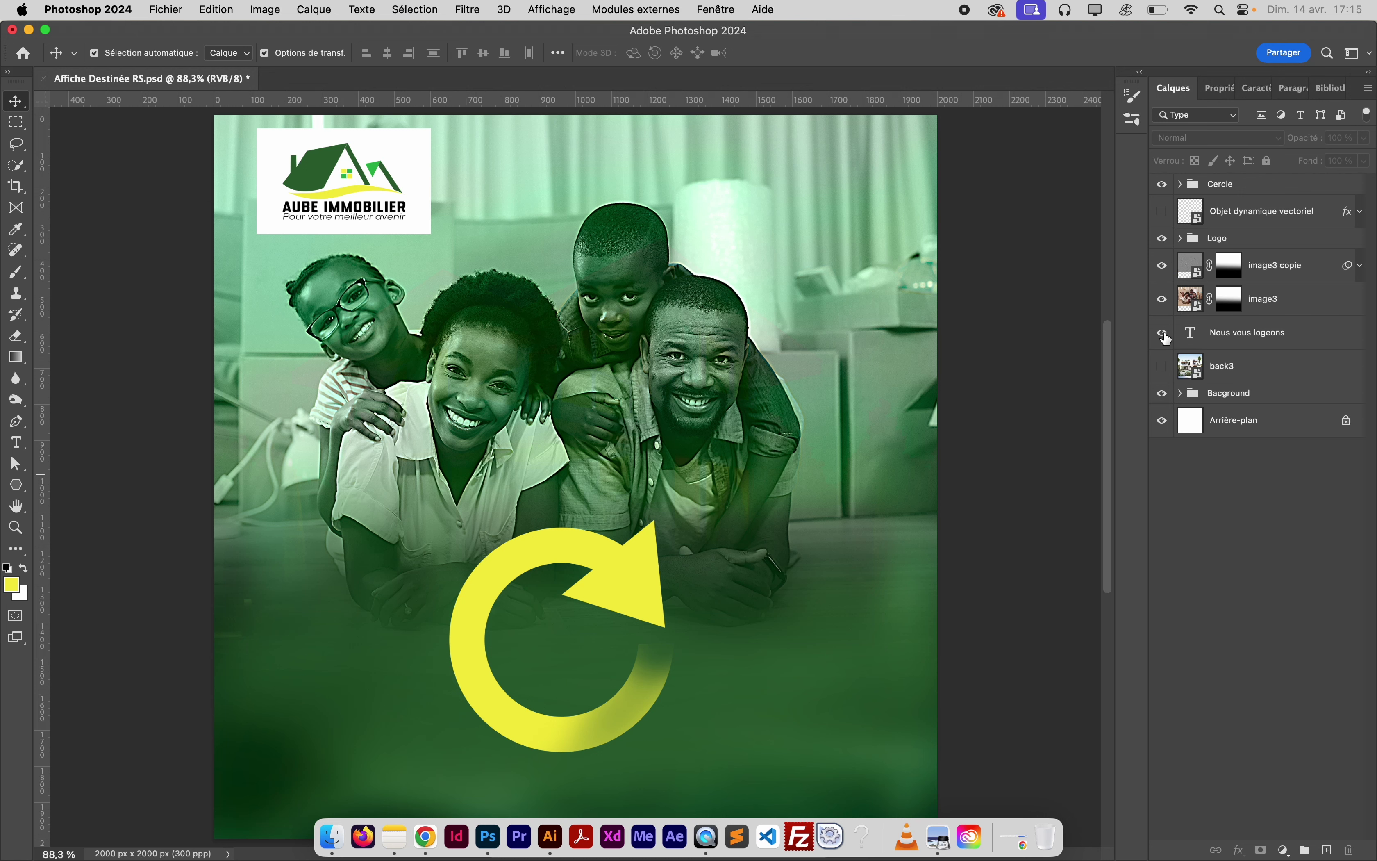
left_click(1207, 338)
left_click_drag(1255, 337, 1254, 174)
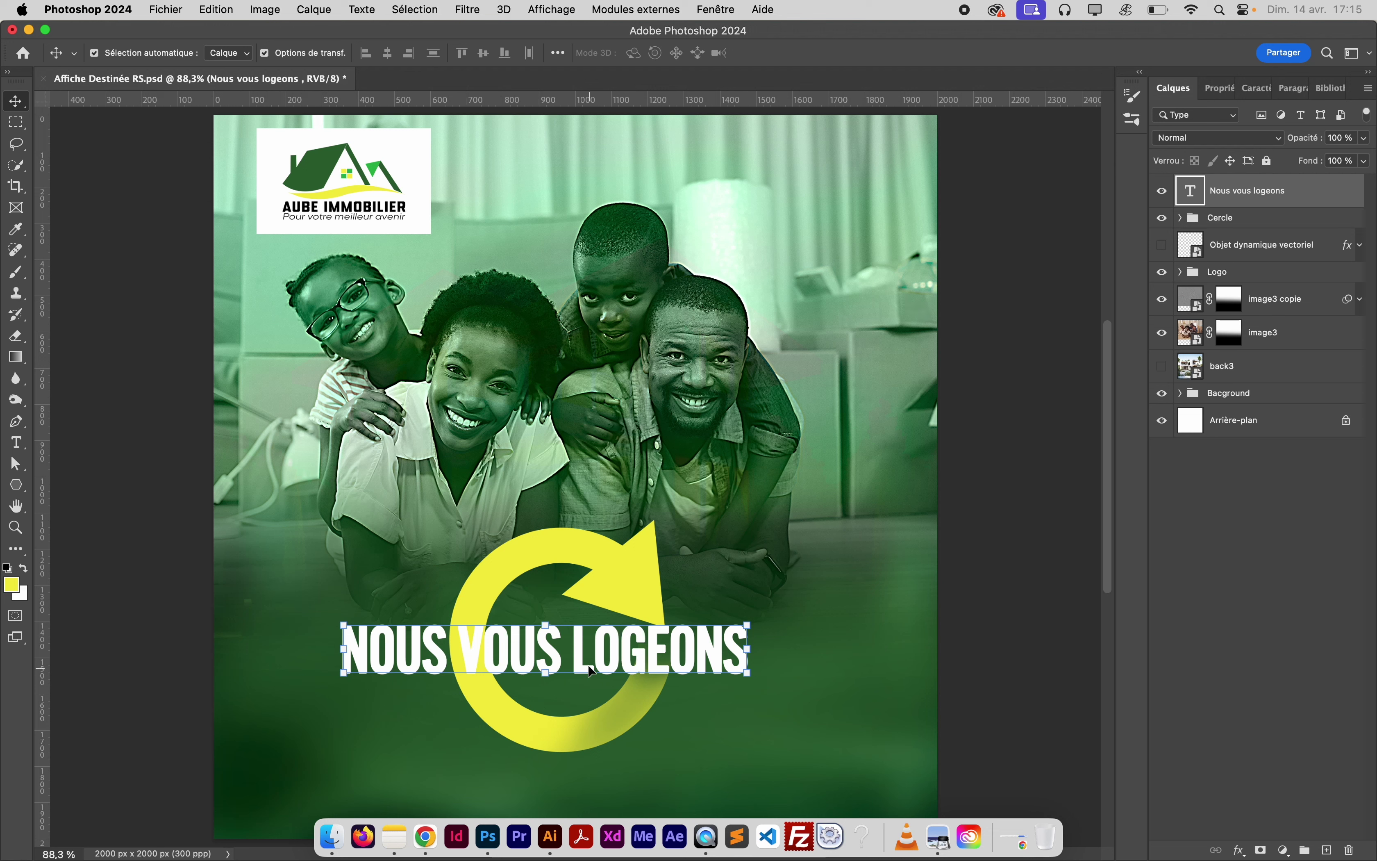
Reduce the "Nous vous logeons" headline's font size to 22 pt and place it across the middle of the circular arrow
left_click_drag(593, 663, 711, 652)
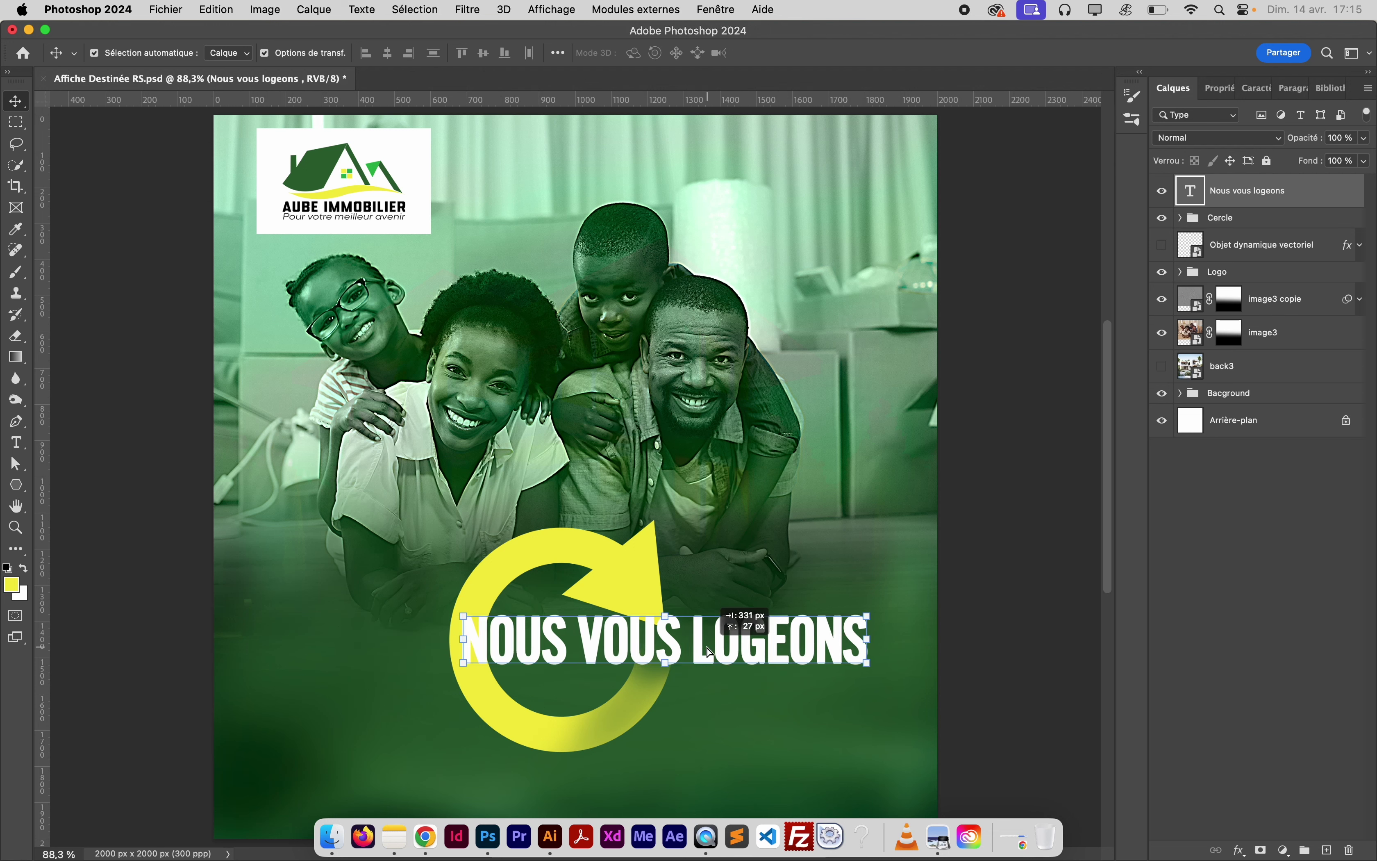
double_click(582, 650)
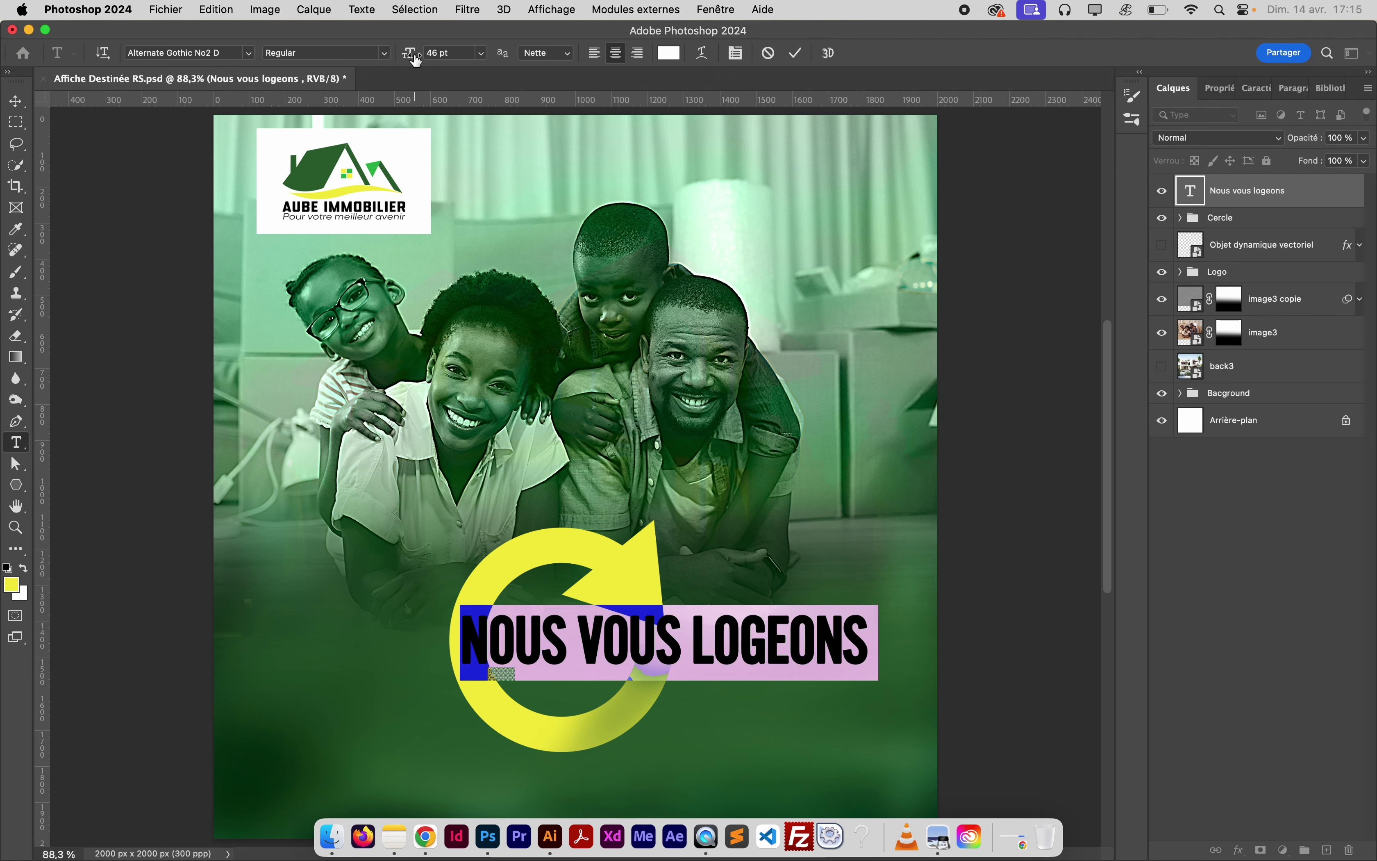
left_click_drag(416, 60, 67, 97)
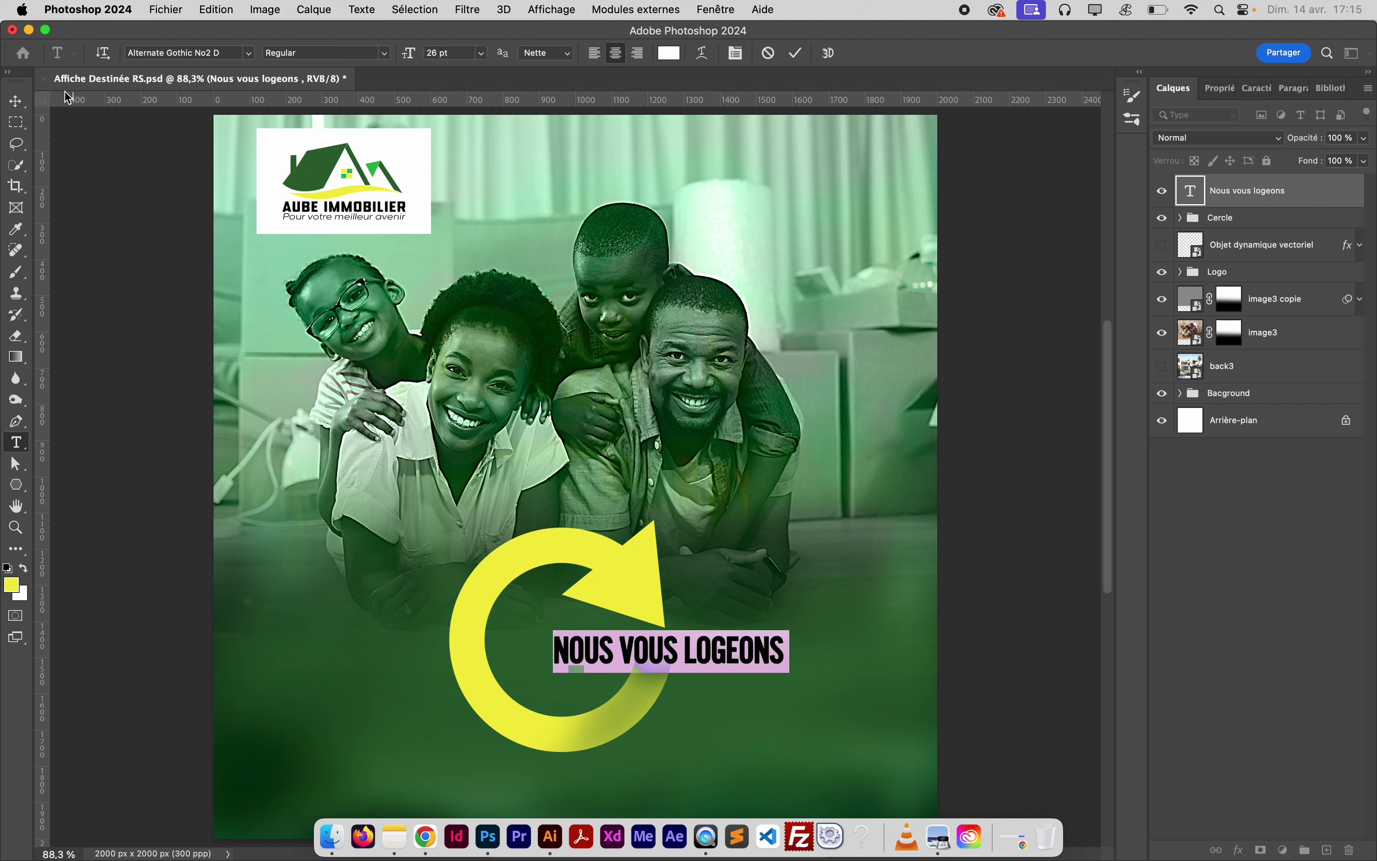
left_click(16, 101)
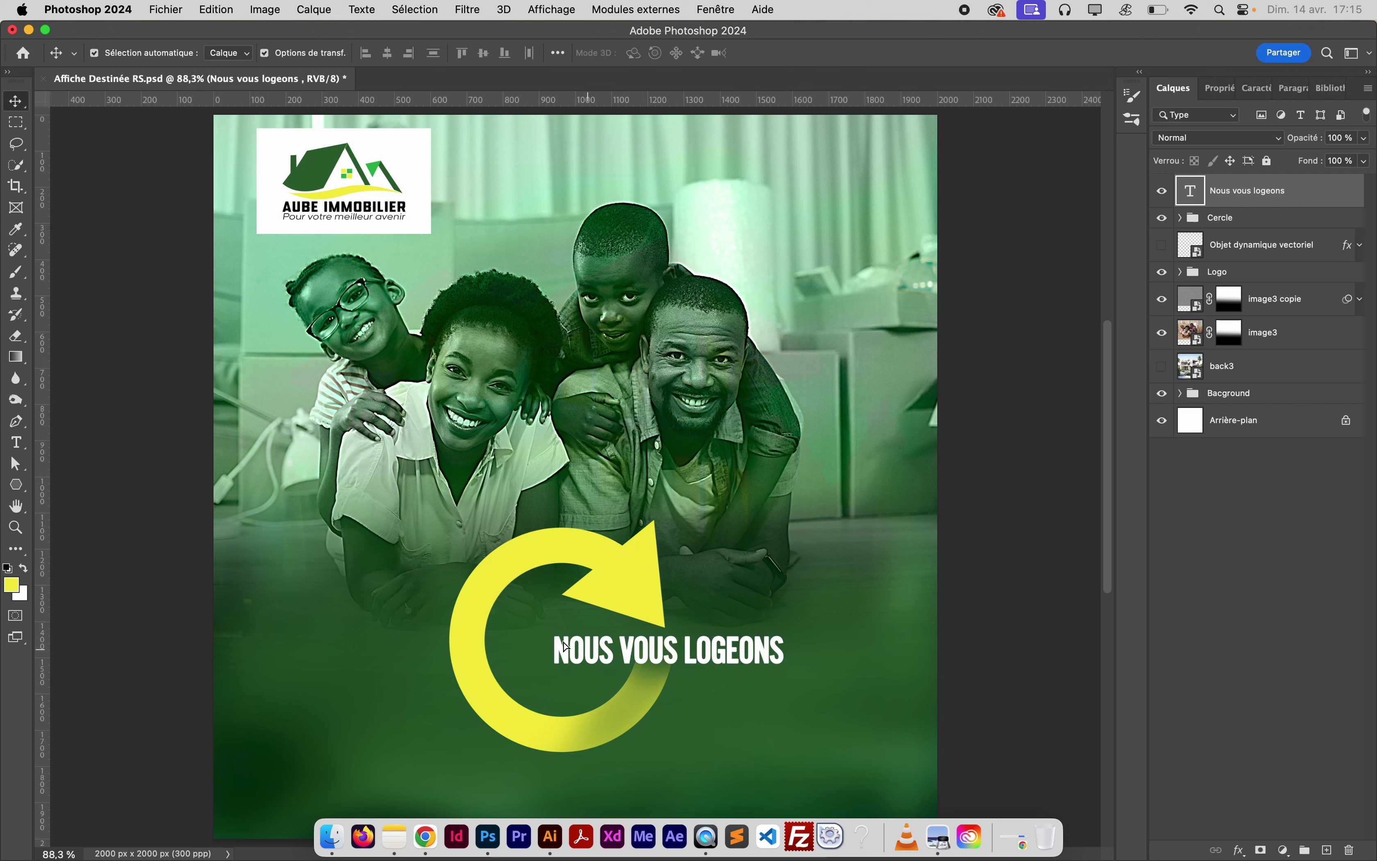
mouse_move(565, 646)
left_mouse_down()
mouse_move(529, 627)
mouse_move(566, 621)
mouse_move(539, 640)
left_mouse_up()
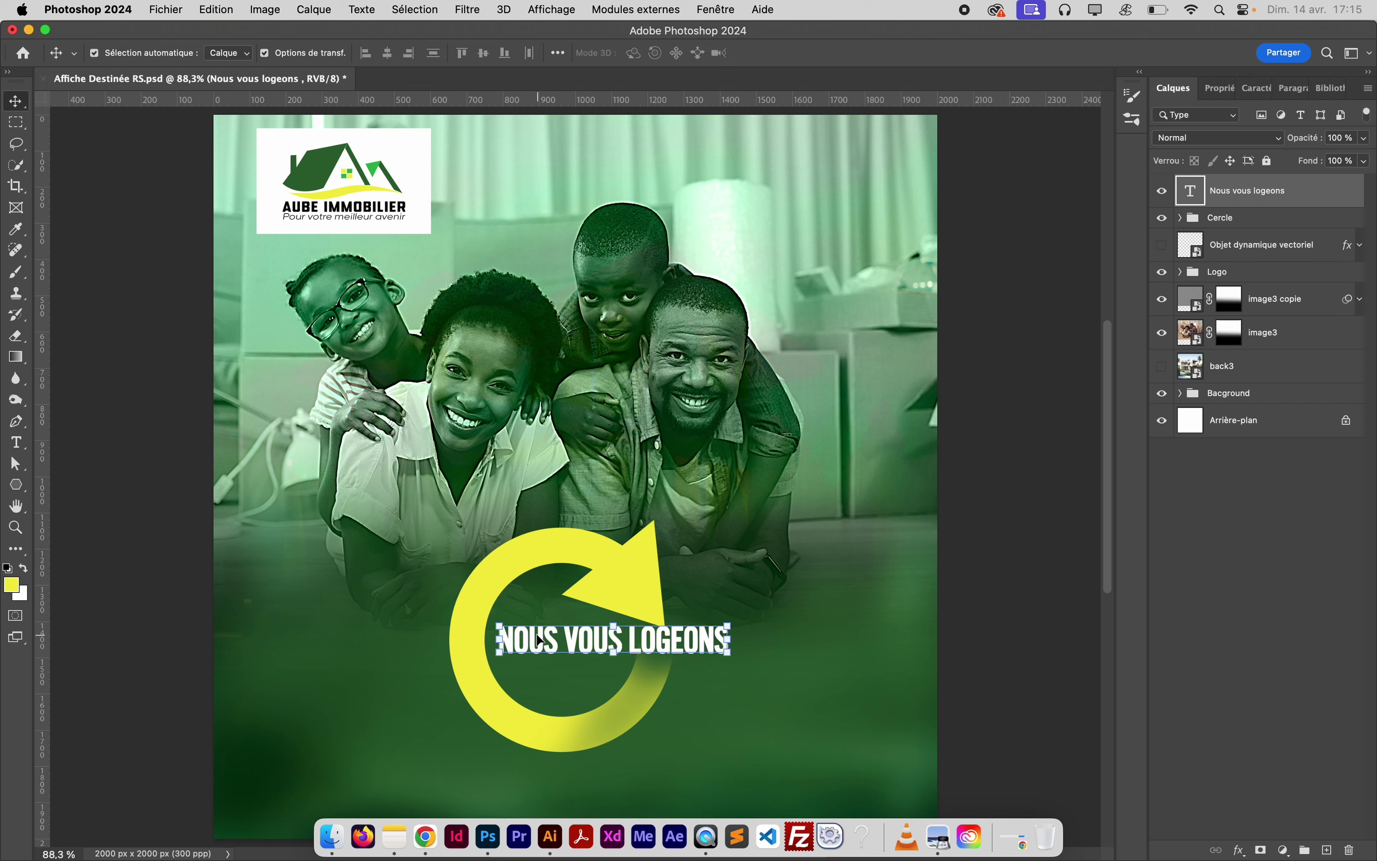
double_click(549, 645)
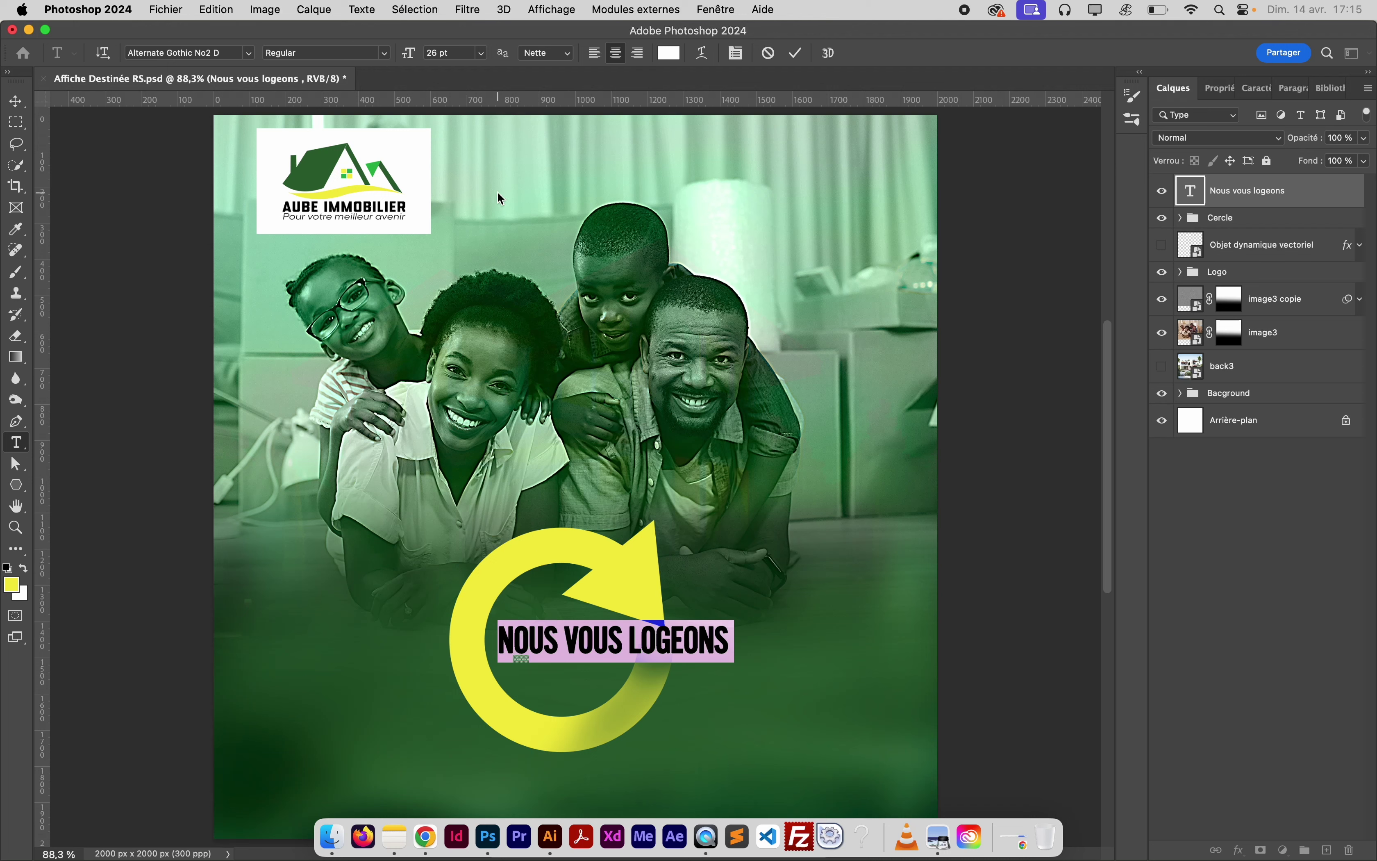
left_click_drag(413, 55, 409, 56)
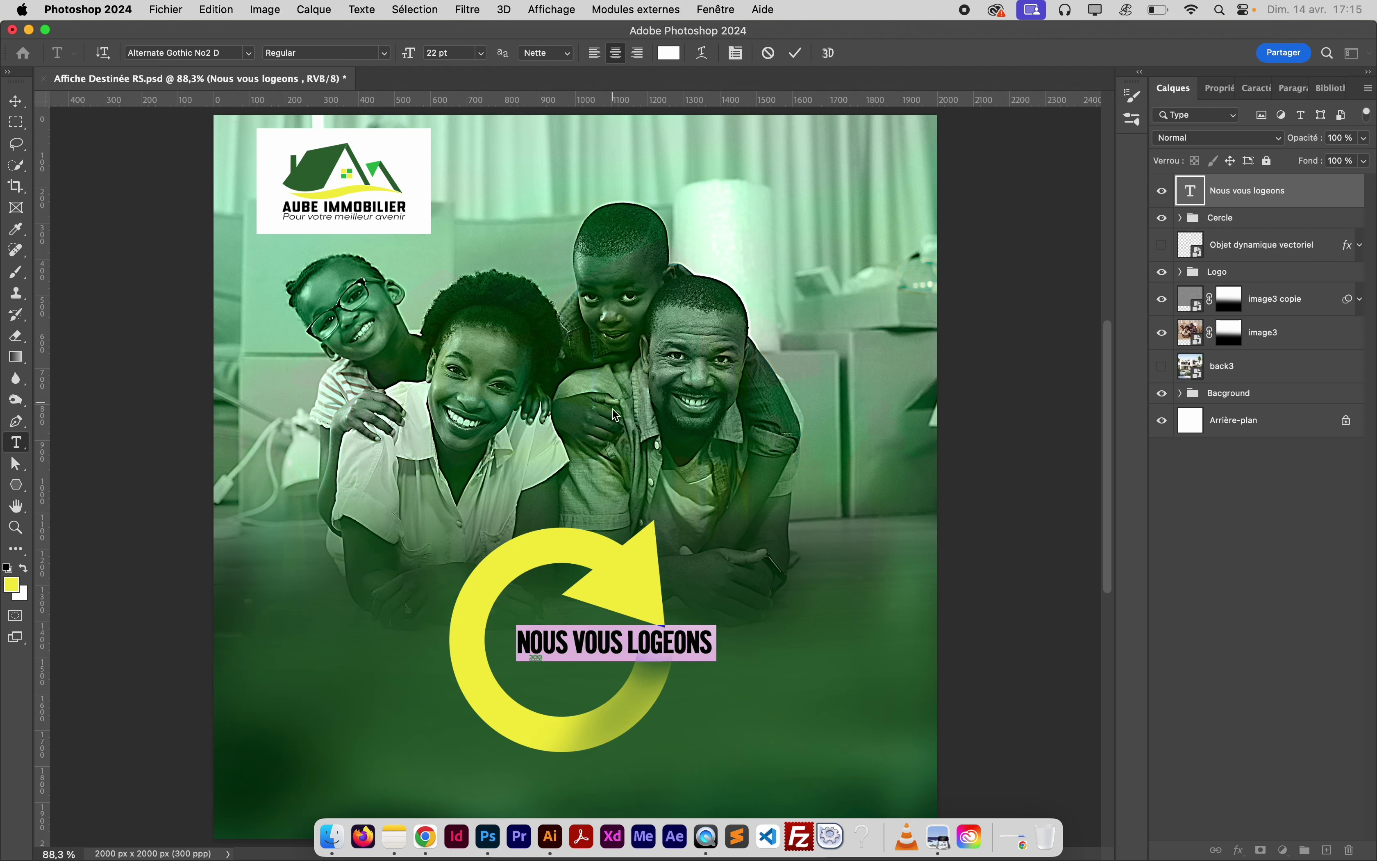
Change the headline's font to Bebas Neue Pro in the Bold style
left_click(600, 638)
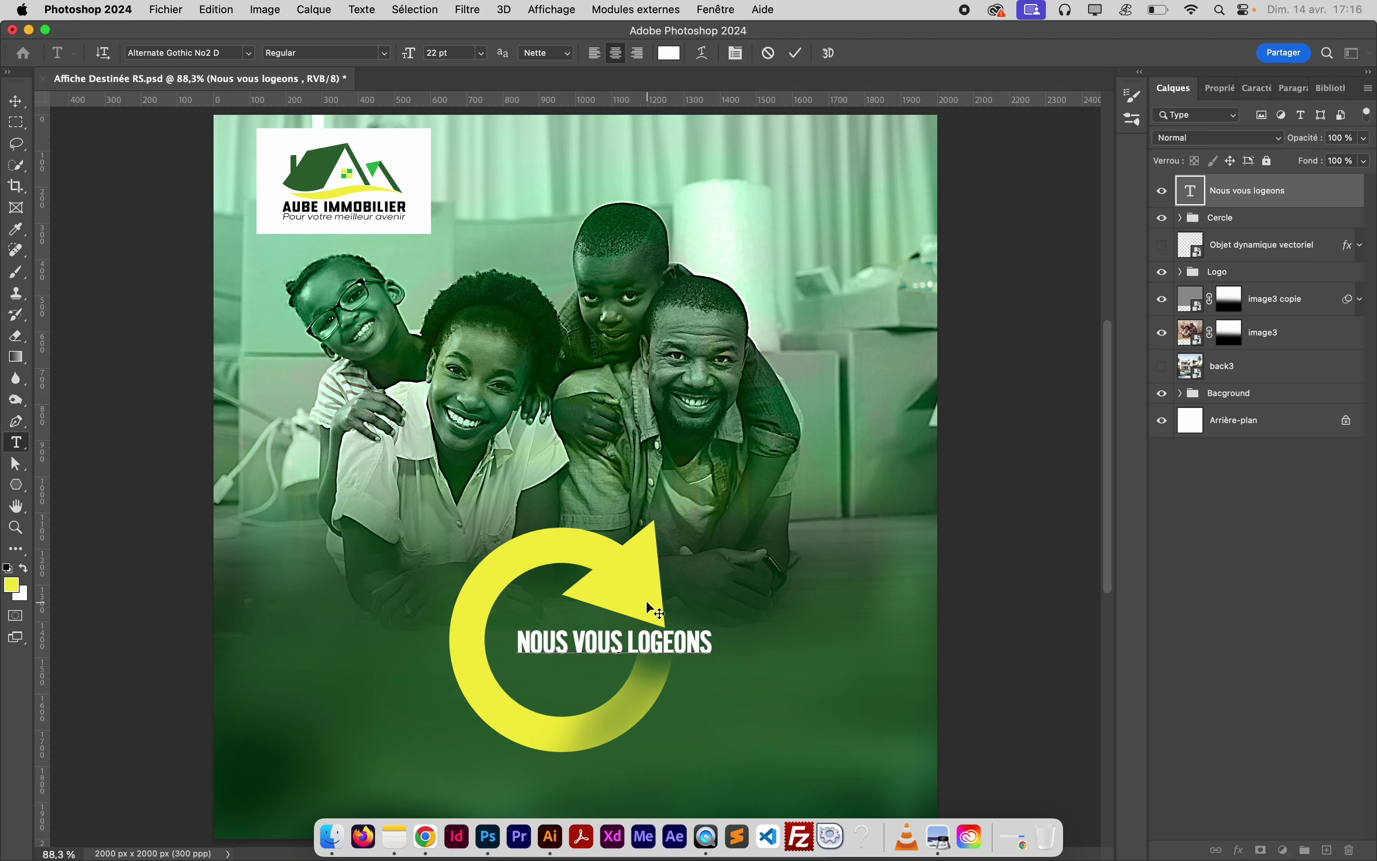
key("super+a")
left_click(220, 57)
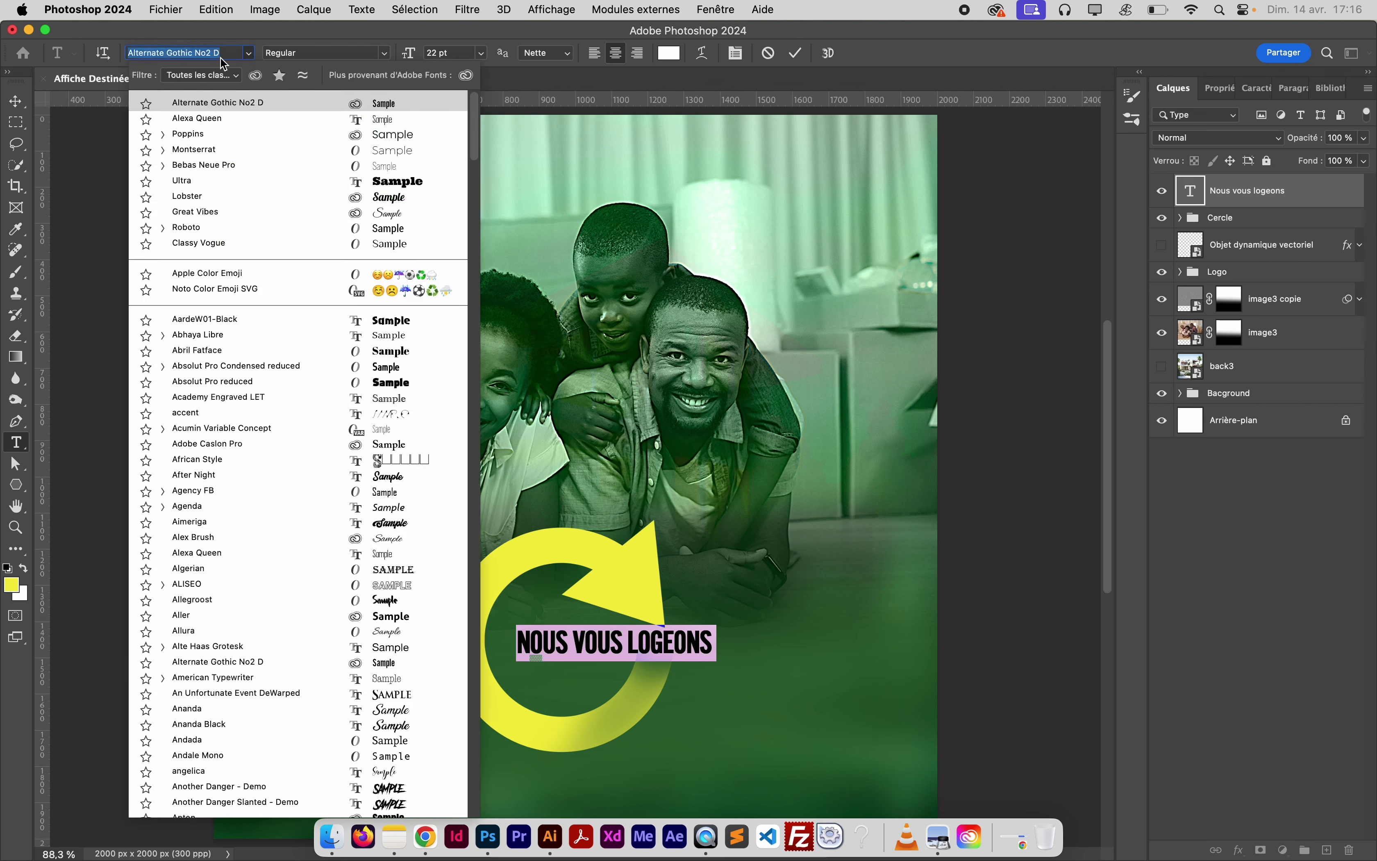
type("bebas")
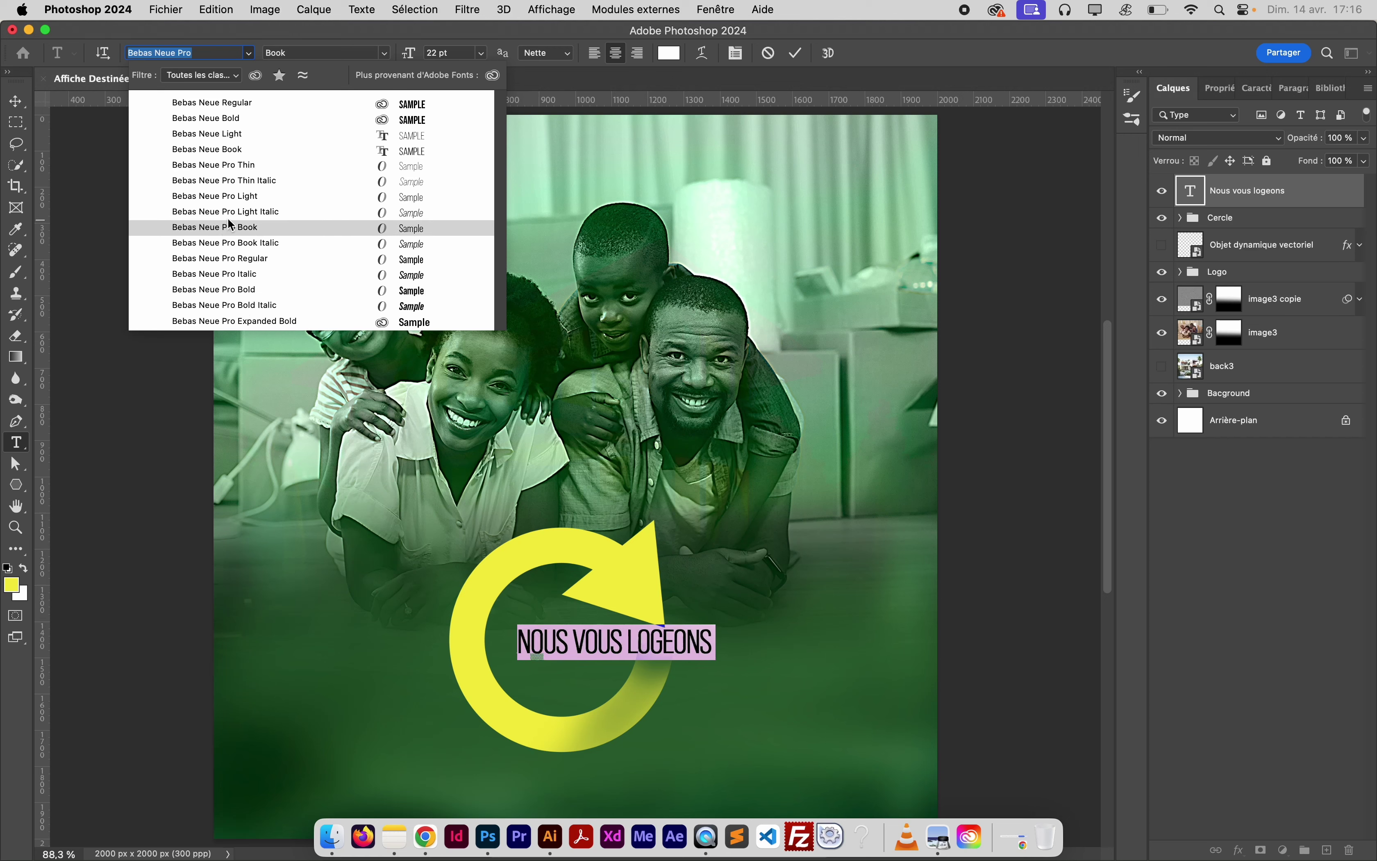
left_click(230, 196)
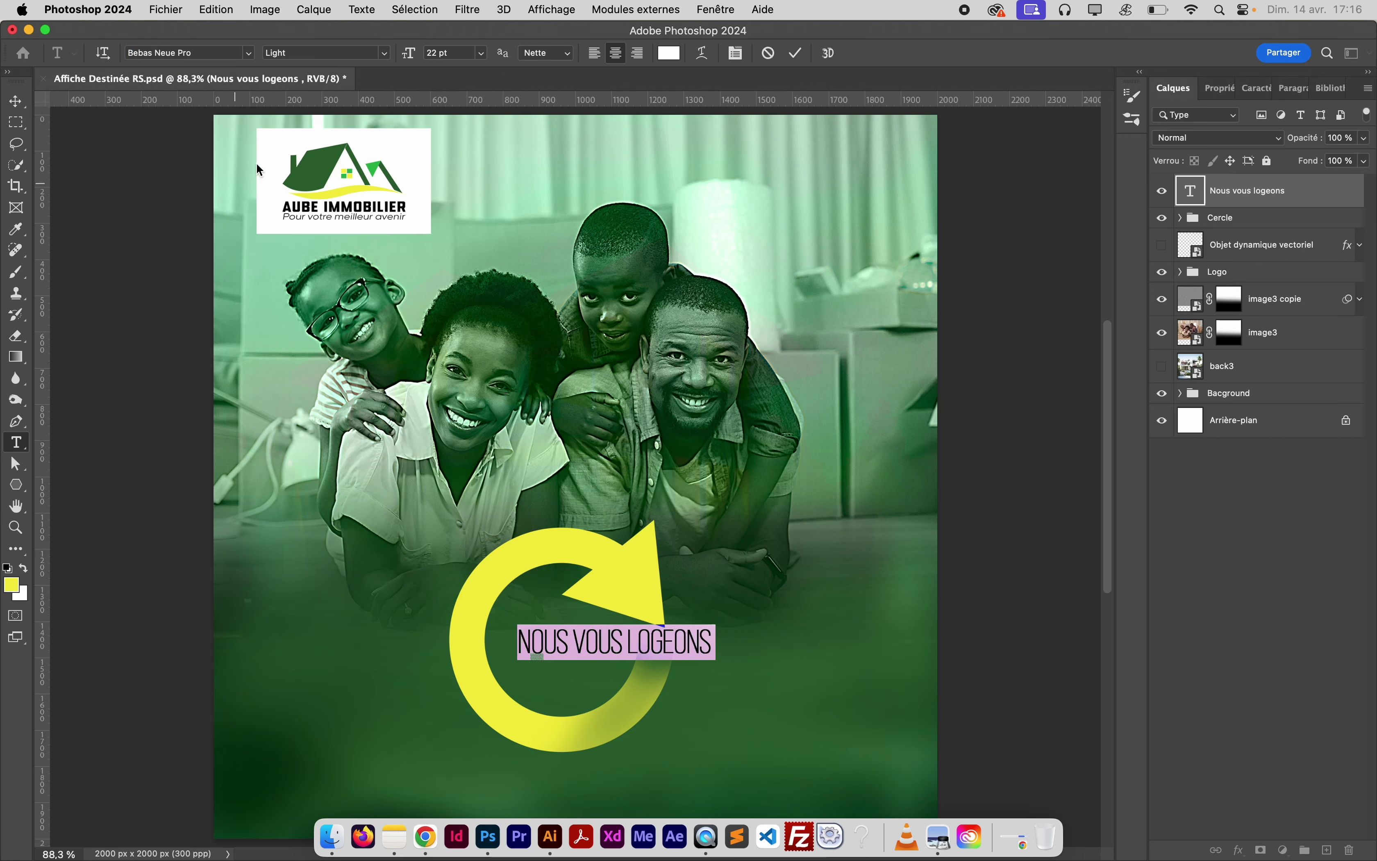
left_click(391, 59)
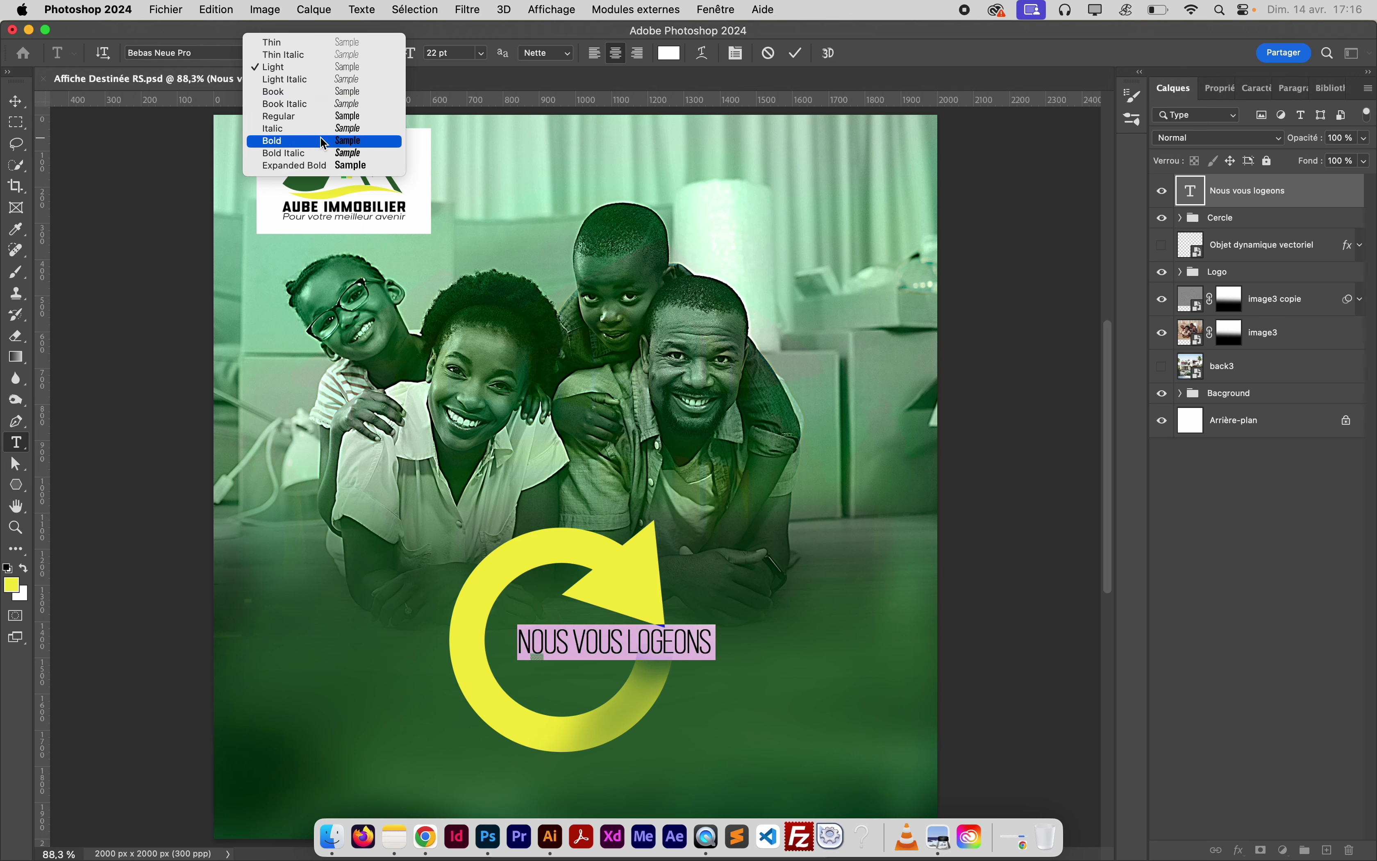
key("Escape")
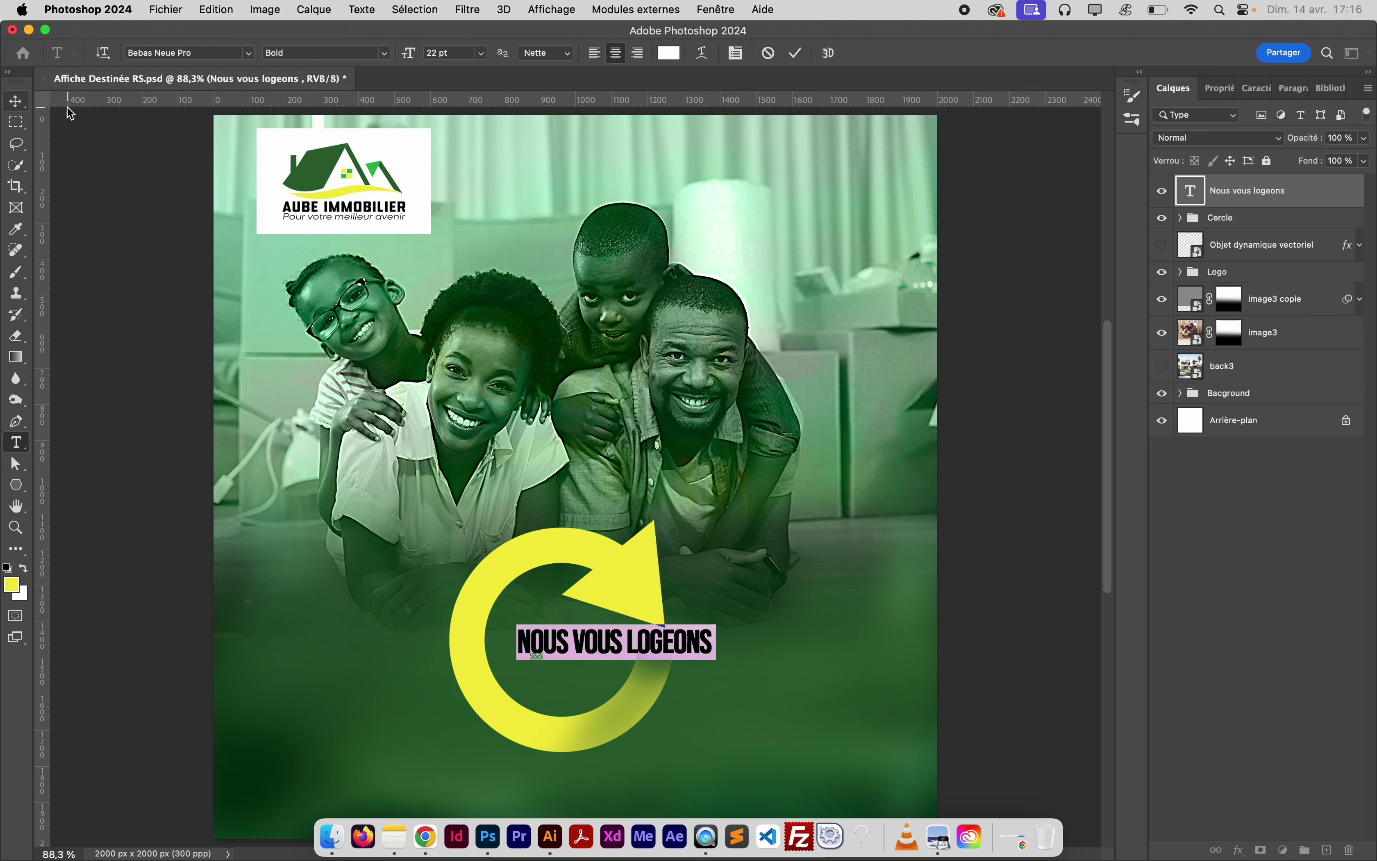
Turn off faux bold for the headline and reposition it across the circular arrow's opening
key("super+t")
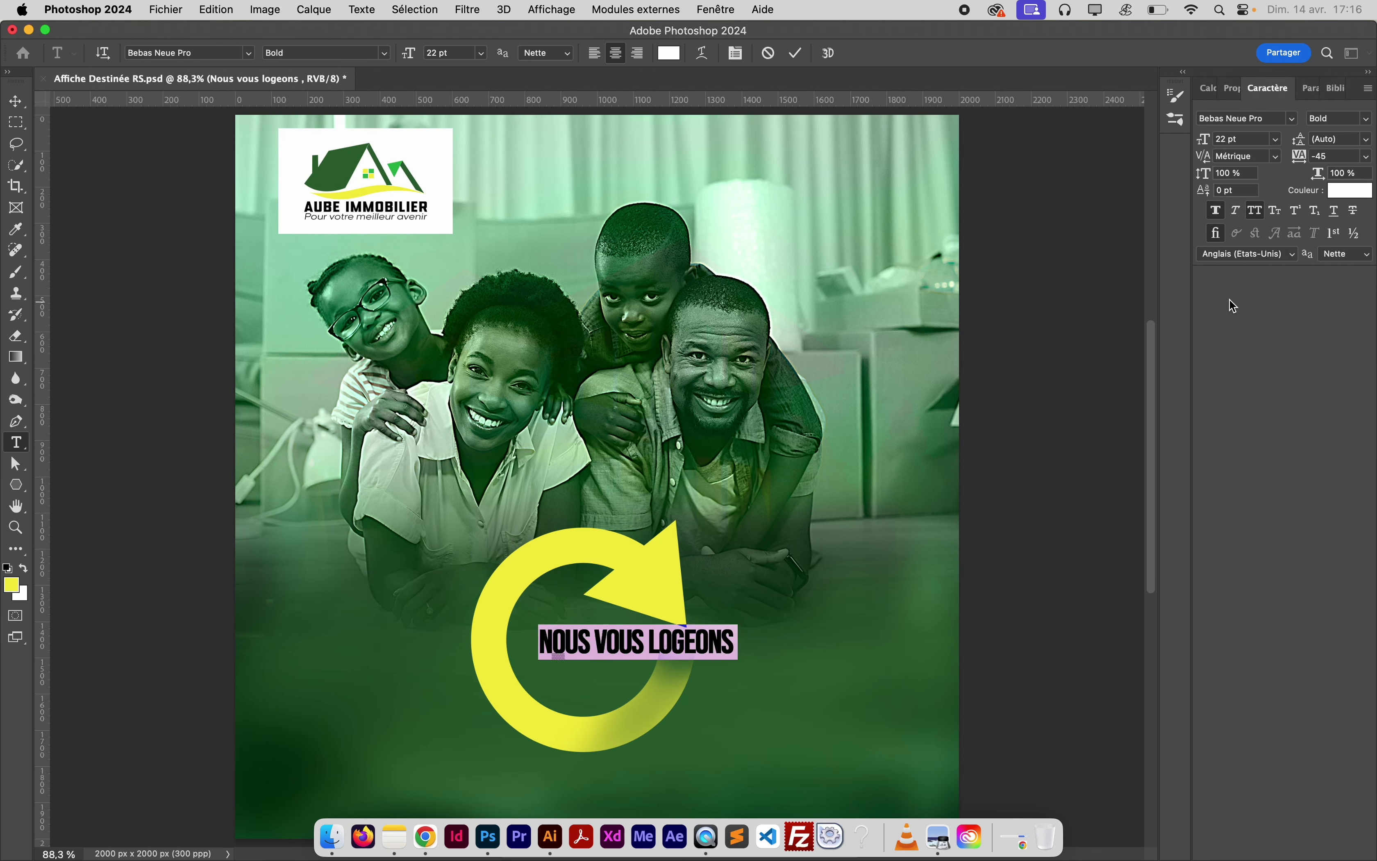
left_click(1215, 211)
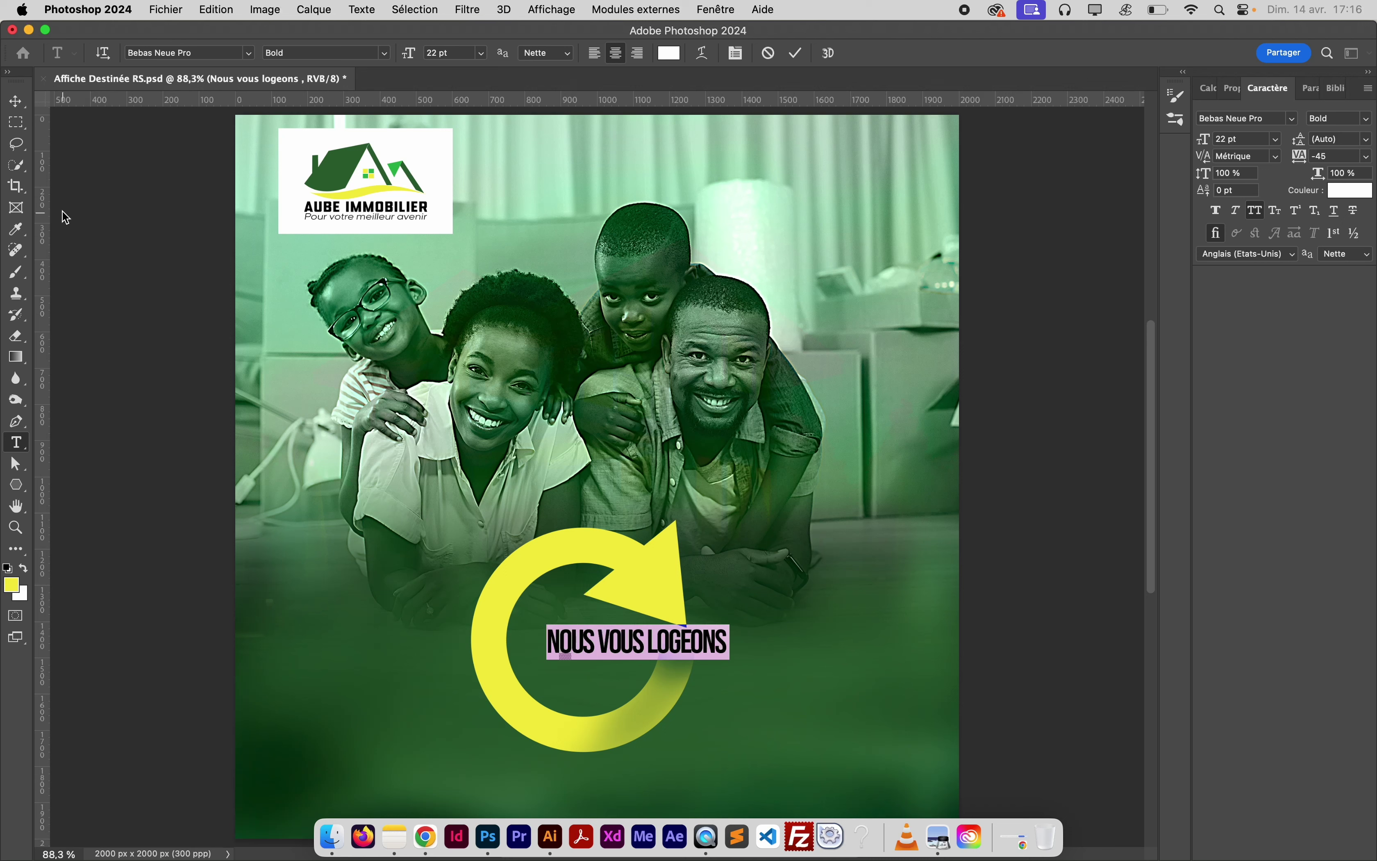
left_click(16, 102)
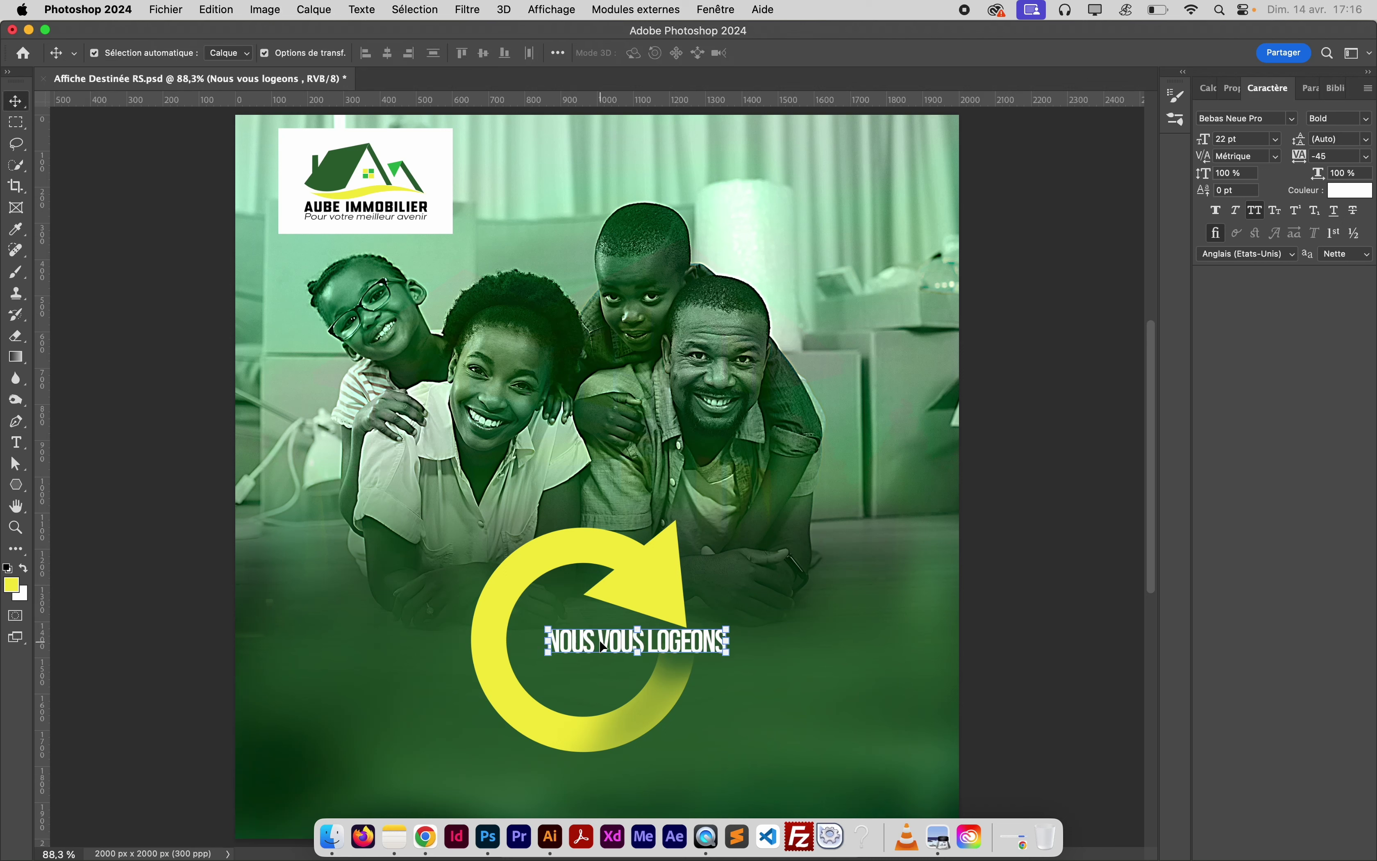
left_click_drag(601, 644, 576, 640)
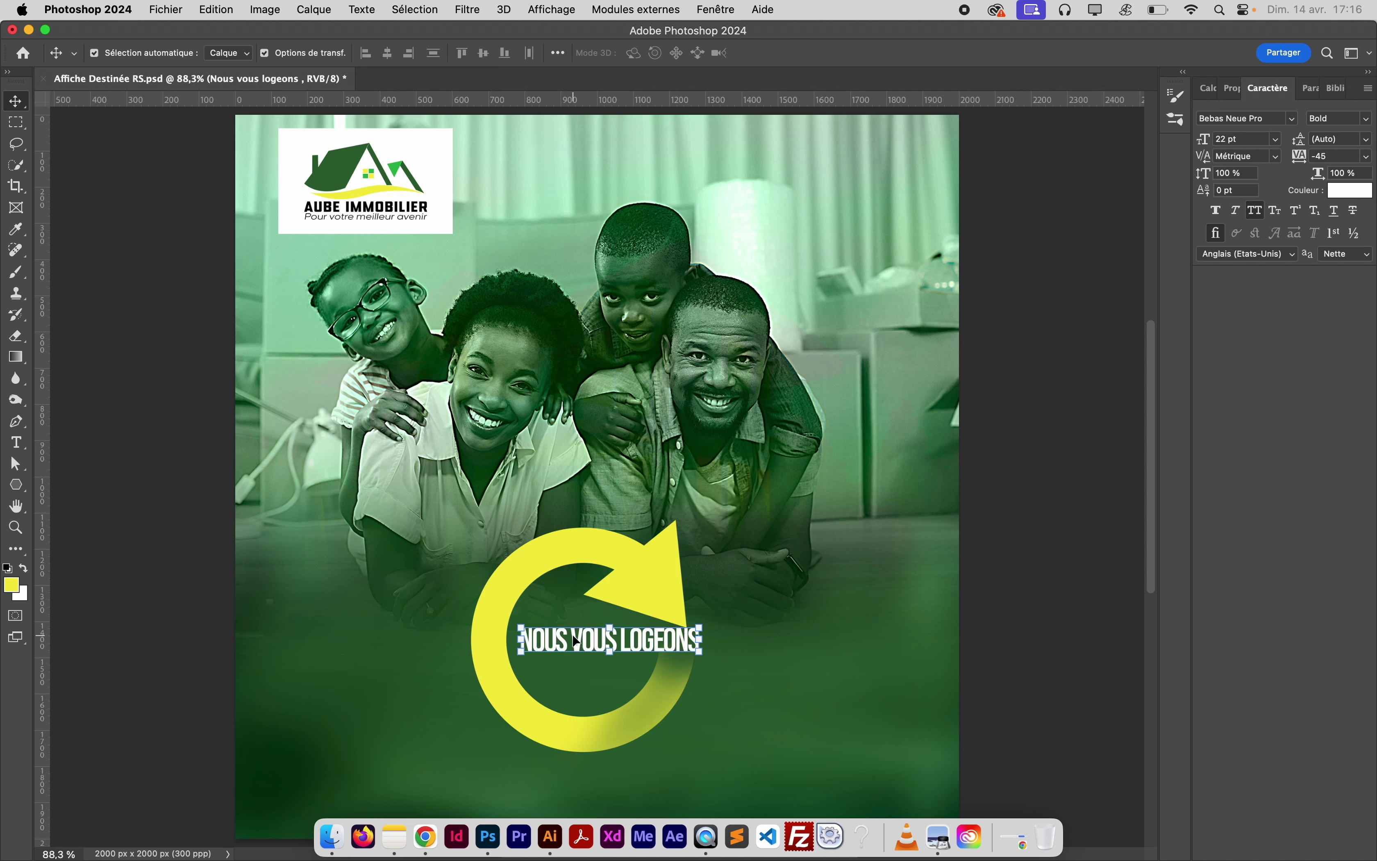
double_click(586, 640)
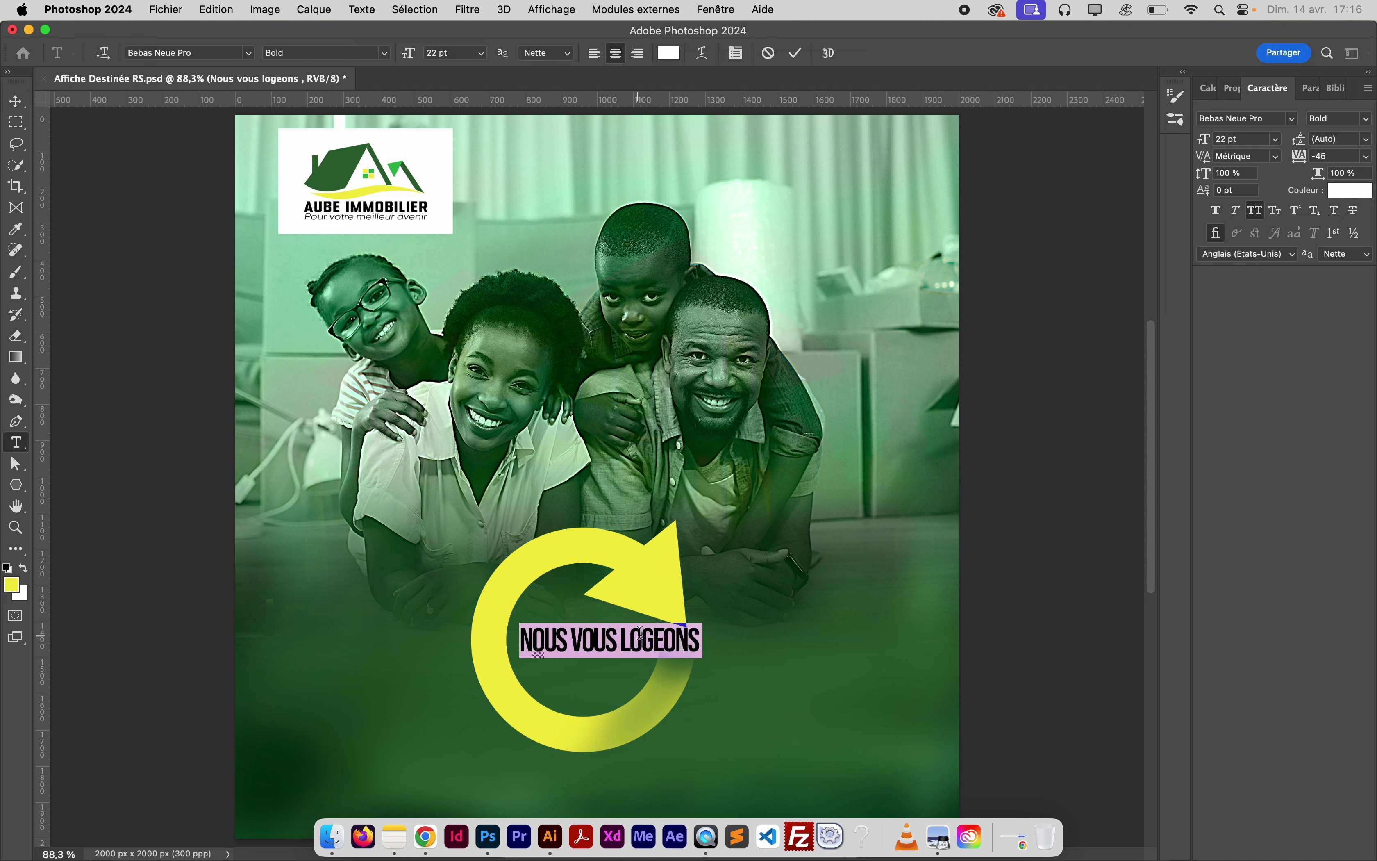
left_click(660, 636)
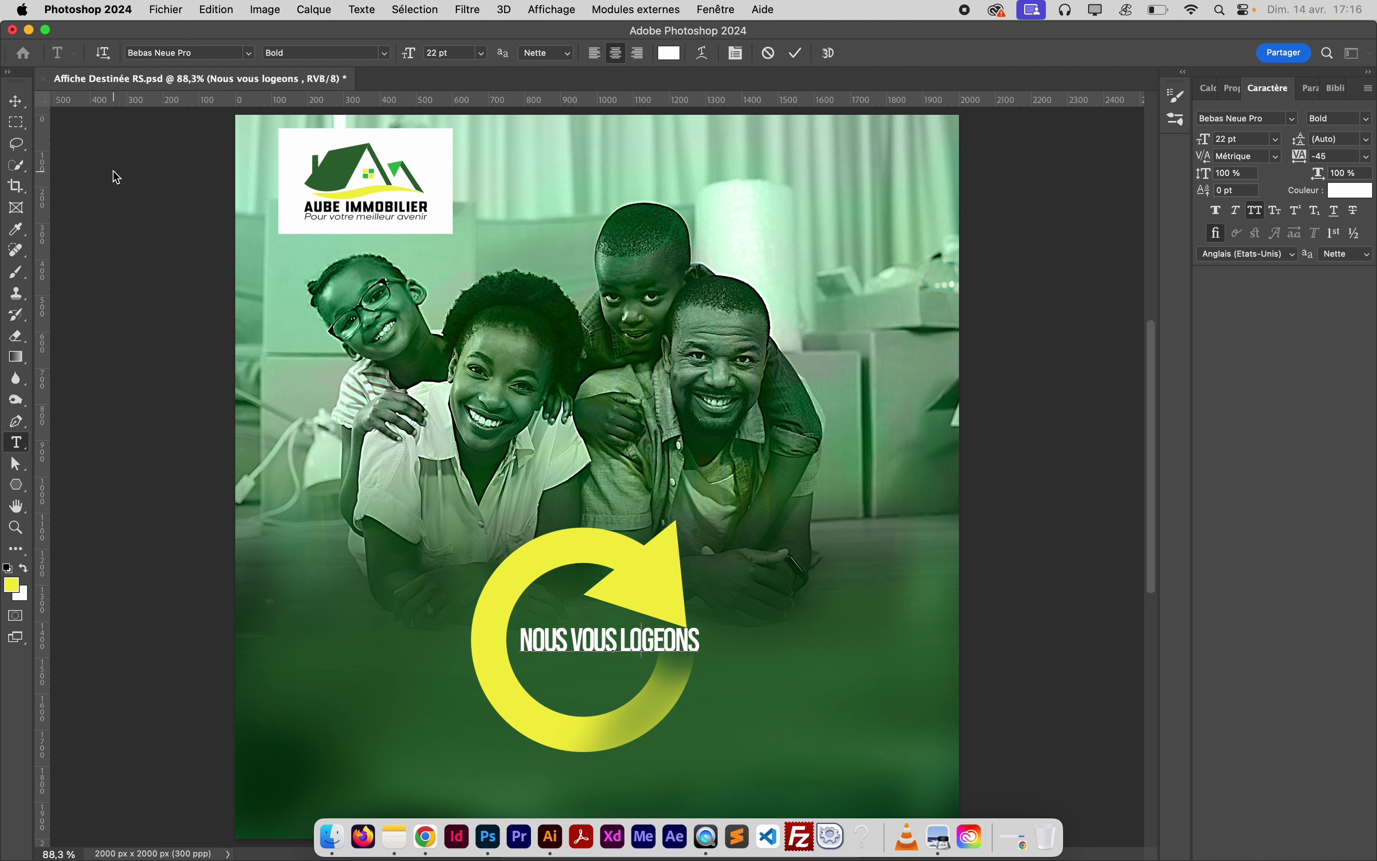
left_click(16, 103)
left_click_drag(550, 639, 573, 633)
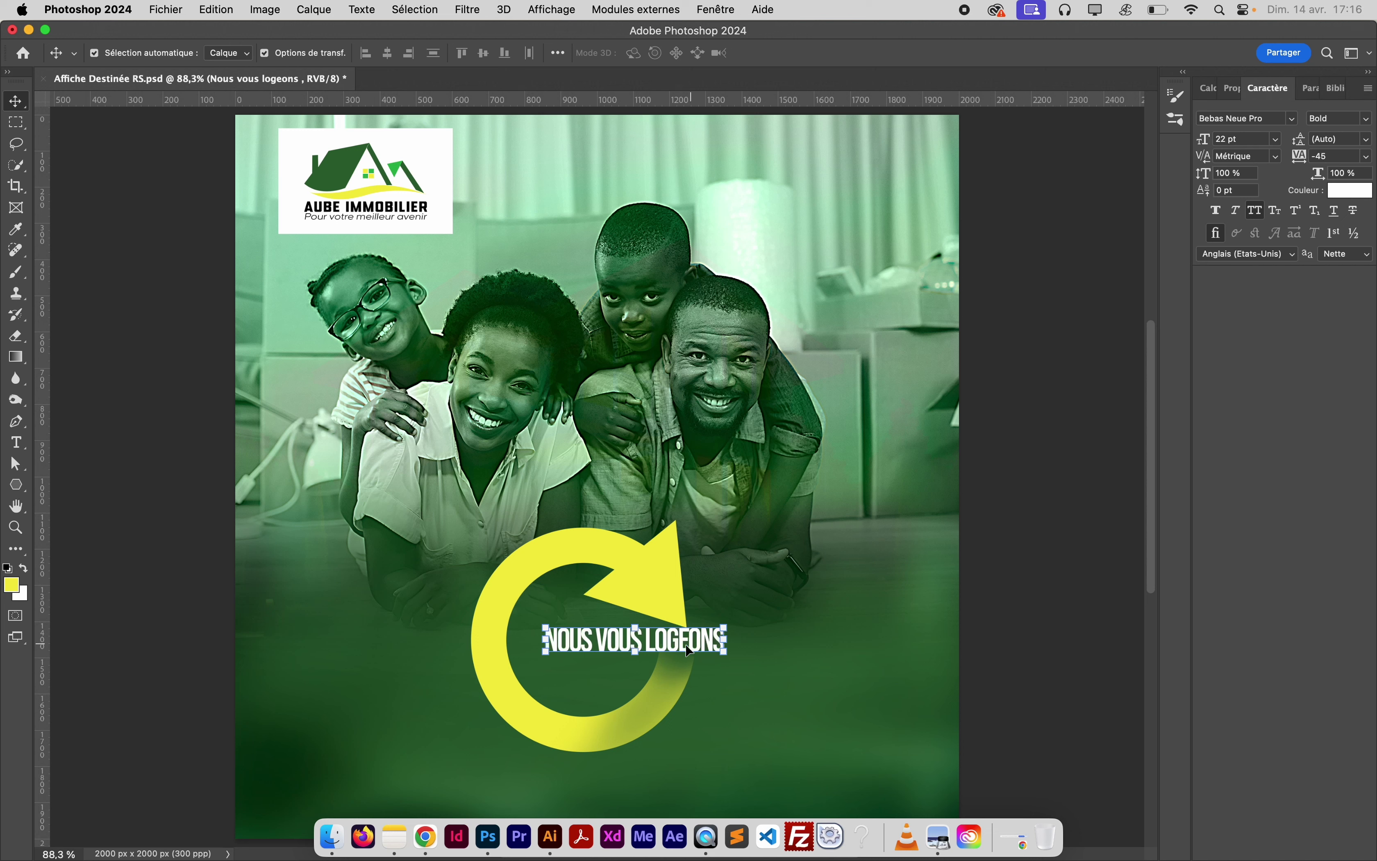
Duplicate the headline, place the copy directly below the original and replace its text with "24H"
key("super+j")
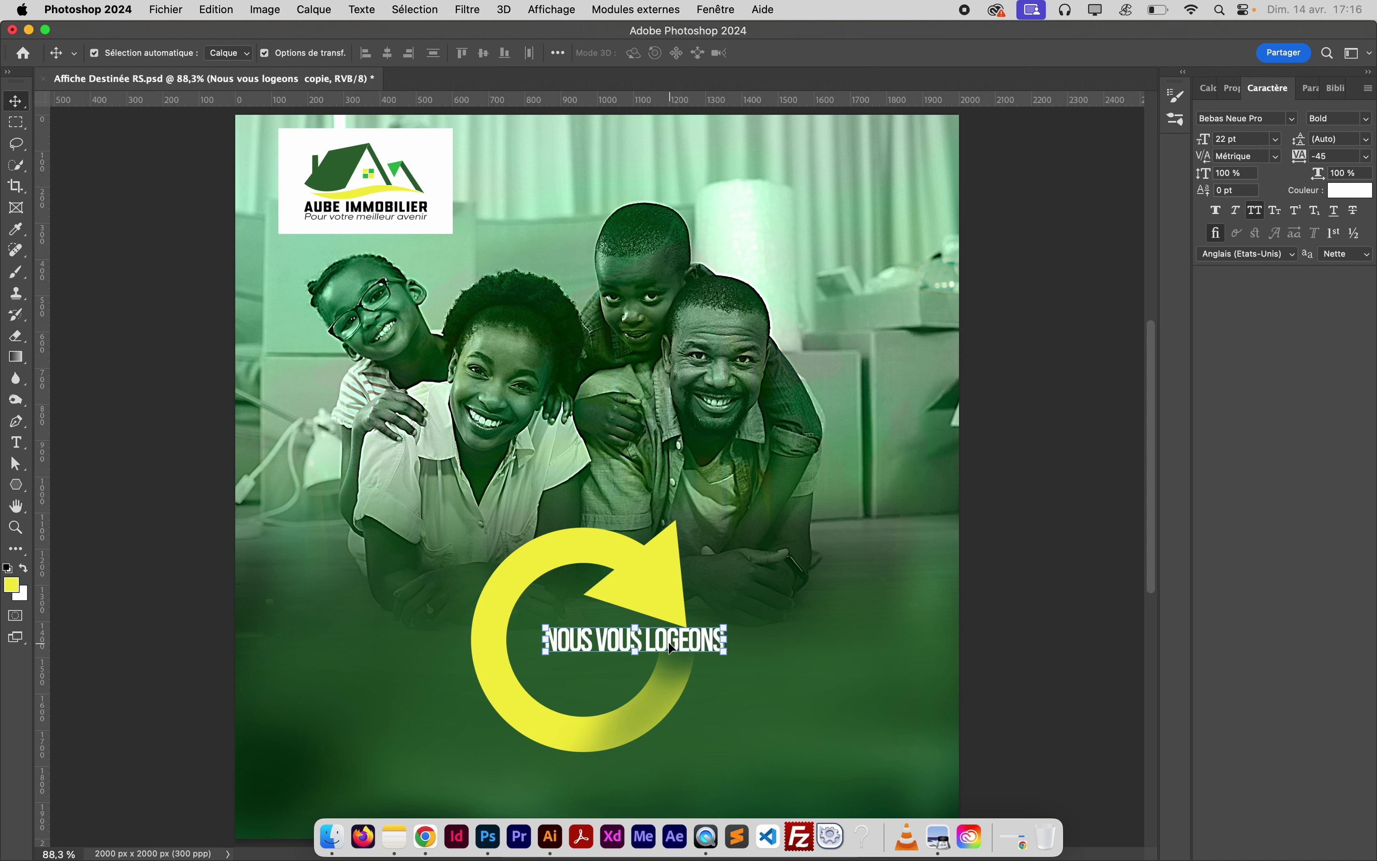
left_click(1210, 91)
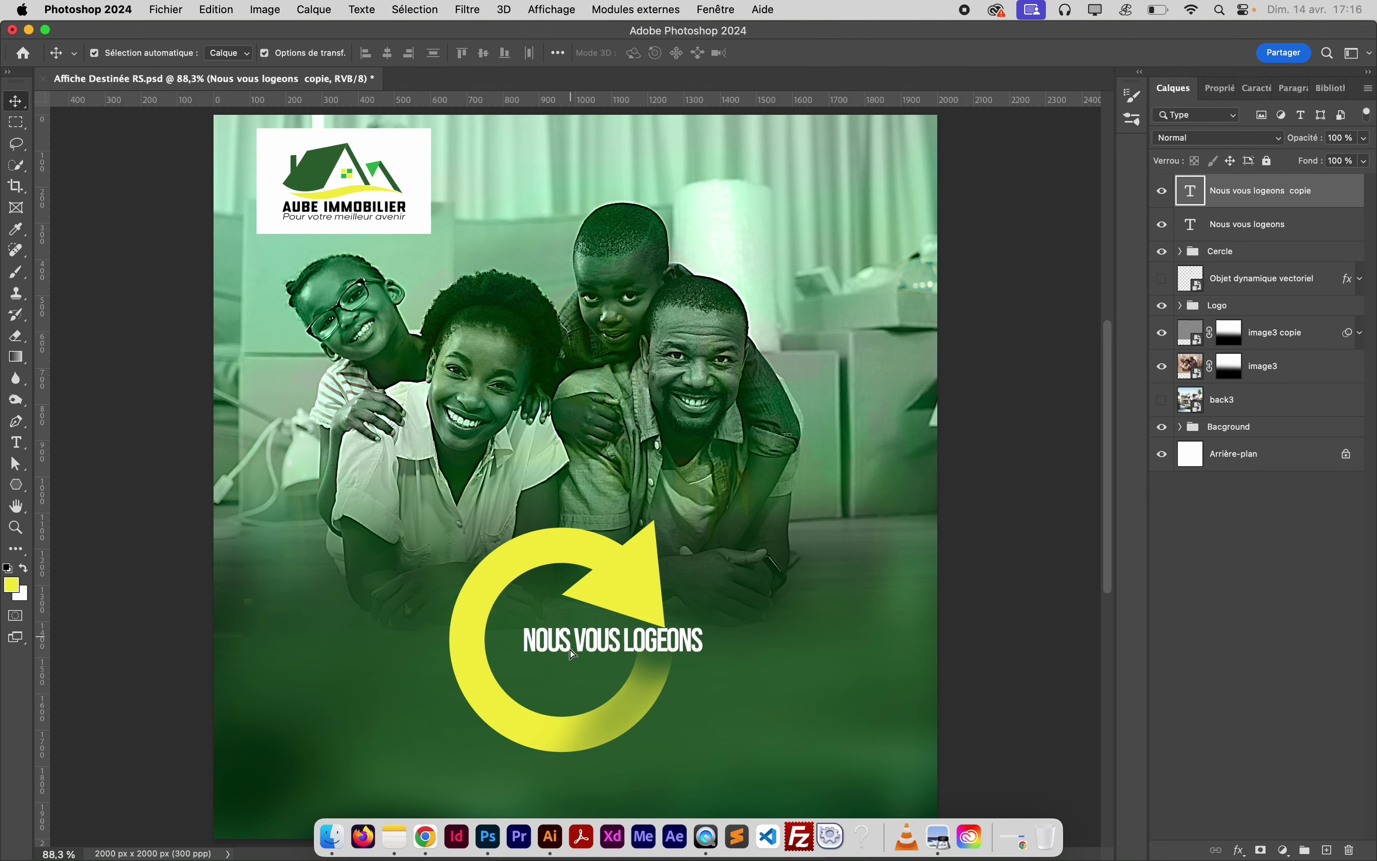
left_click_drag(572, 645, 548, 678)
double_click(548, 676)
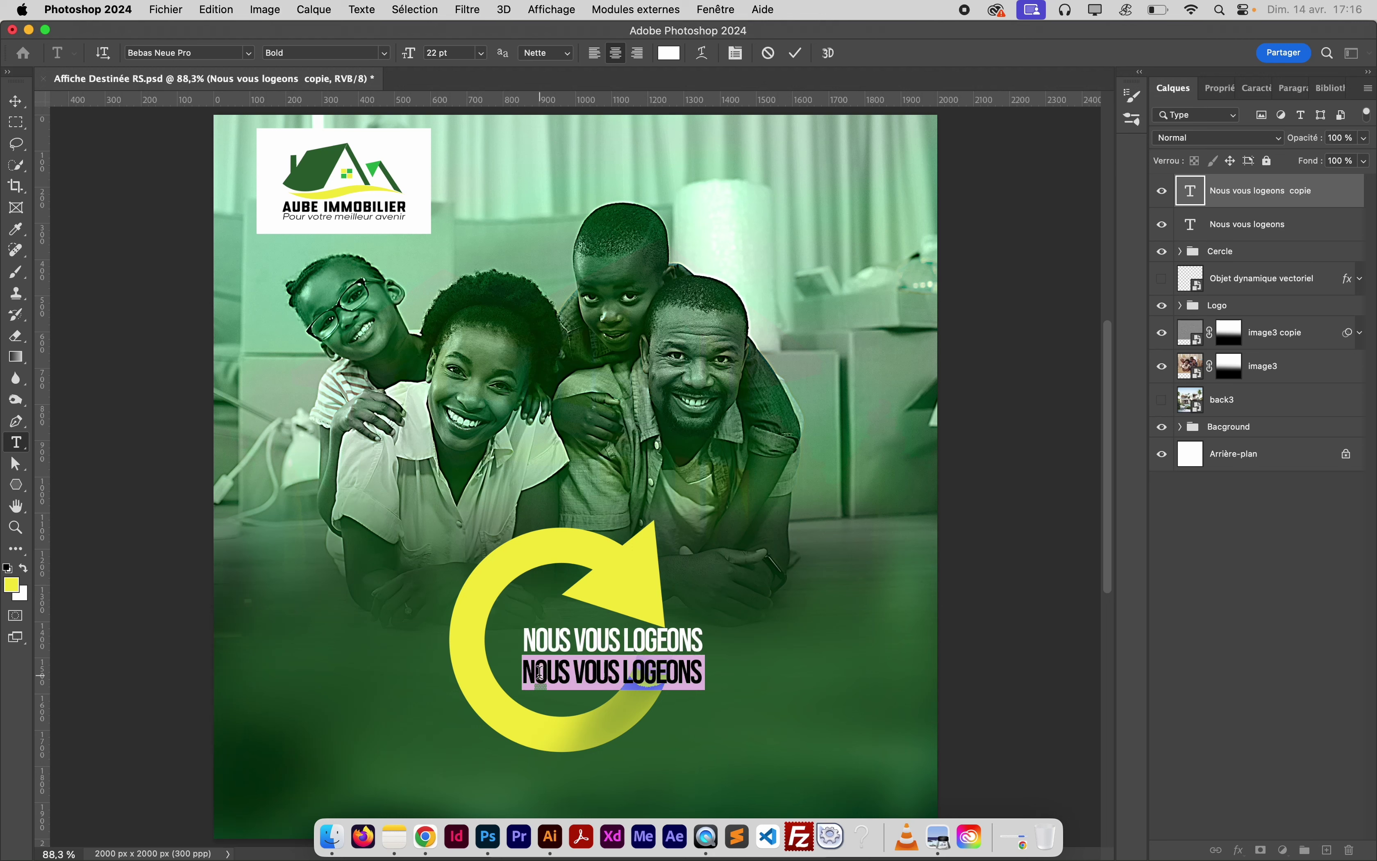
type("EN")
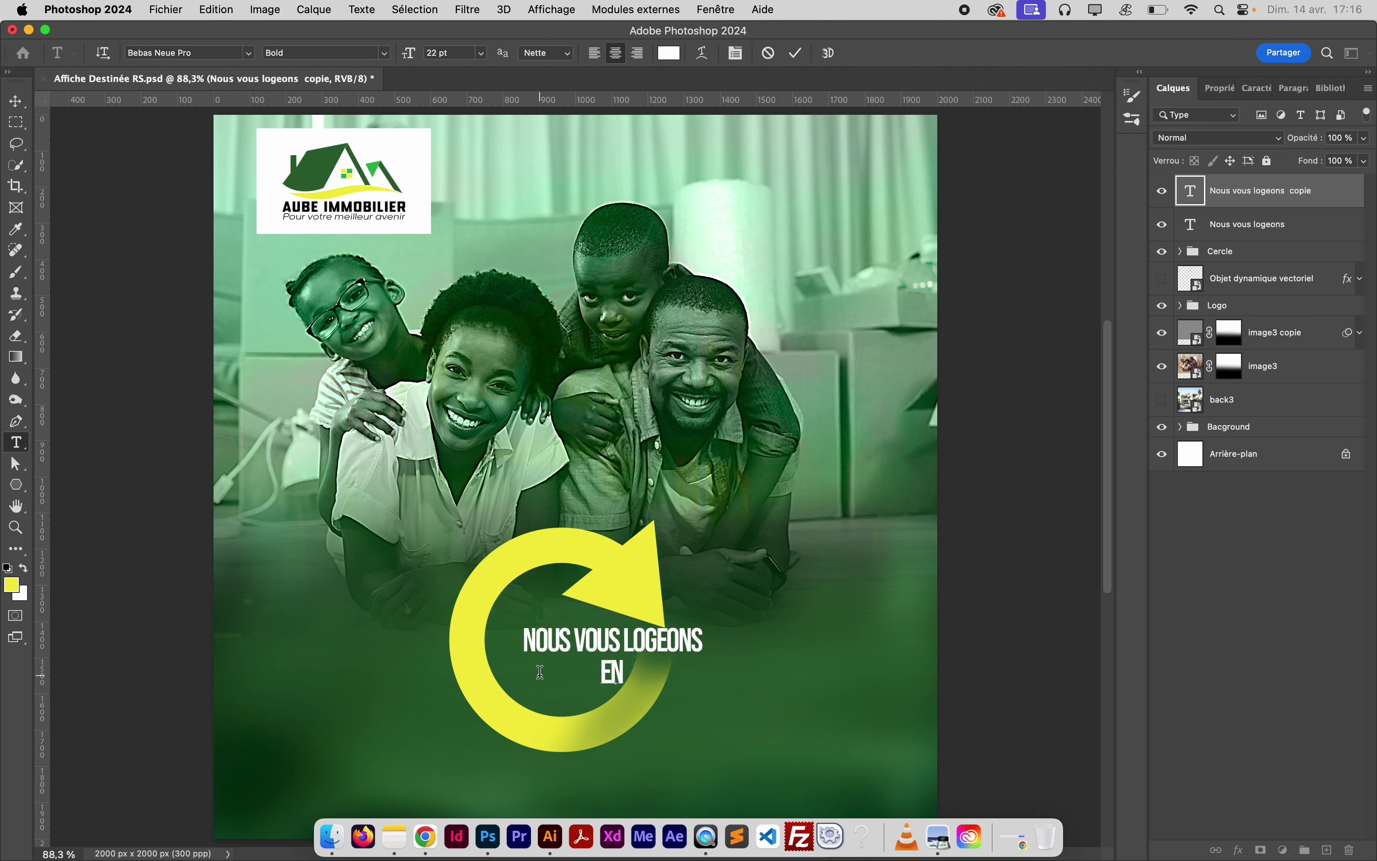
type(" 24HE")
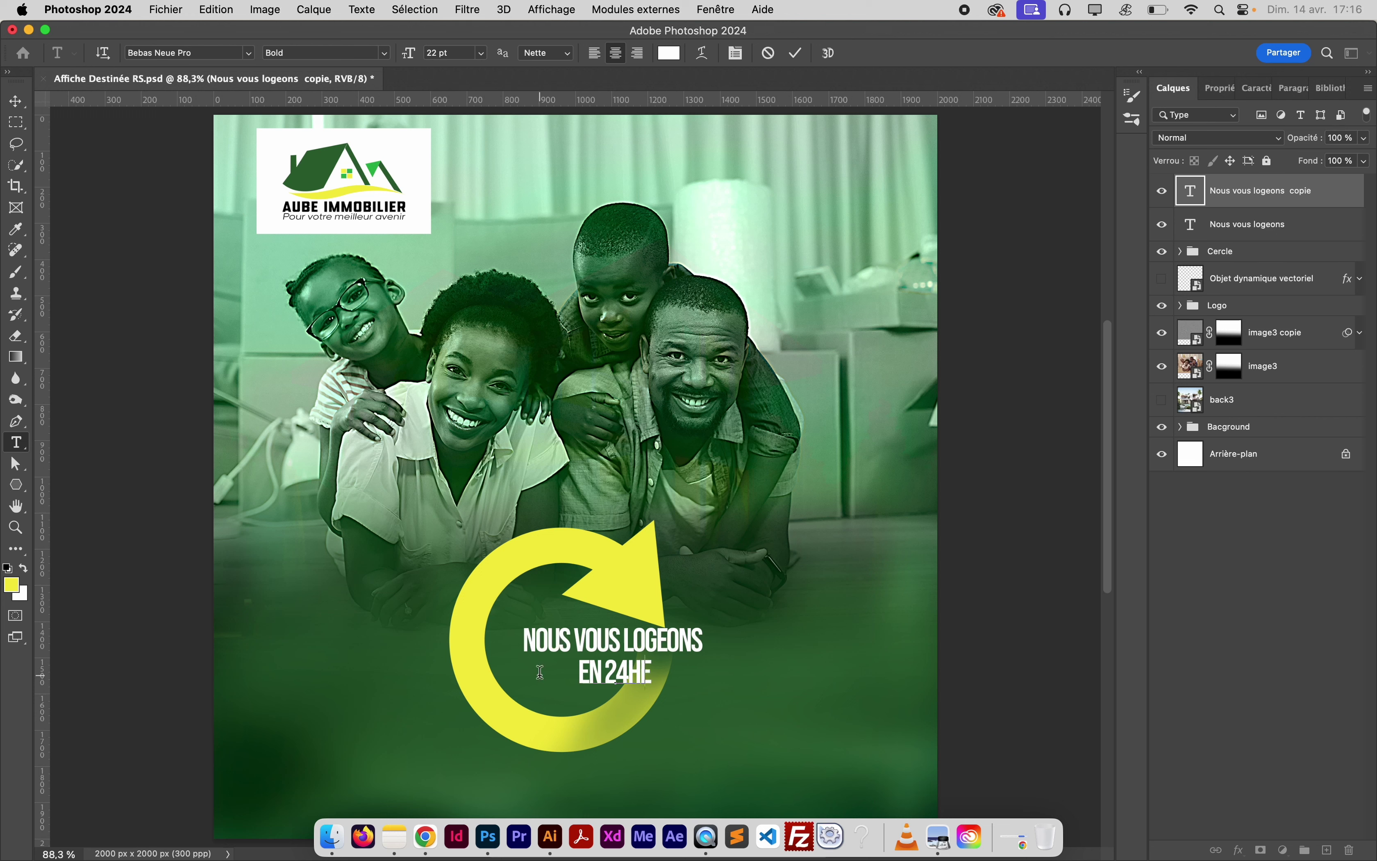
key("BackSpace")
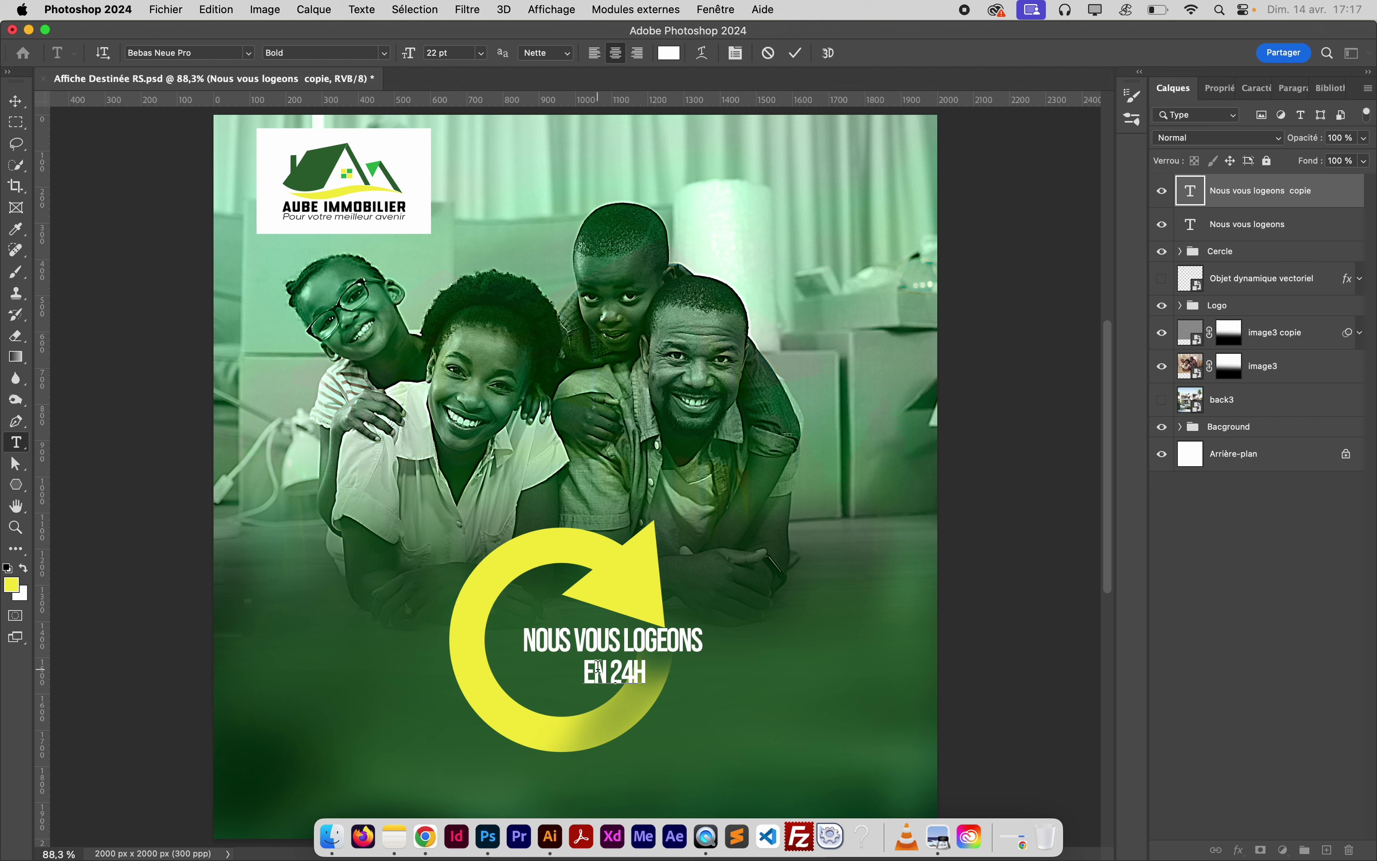
left_click_drag(600, 671, 538, 672)
key("BackSpace")
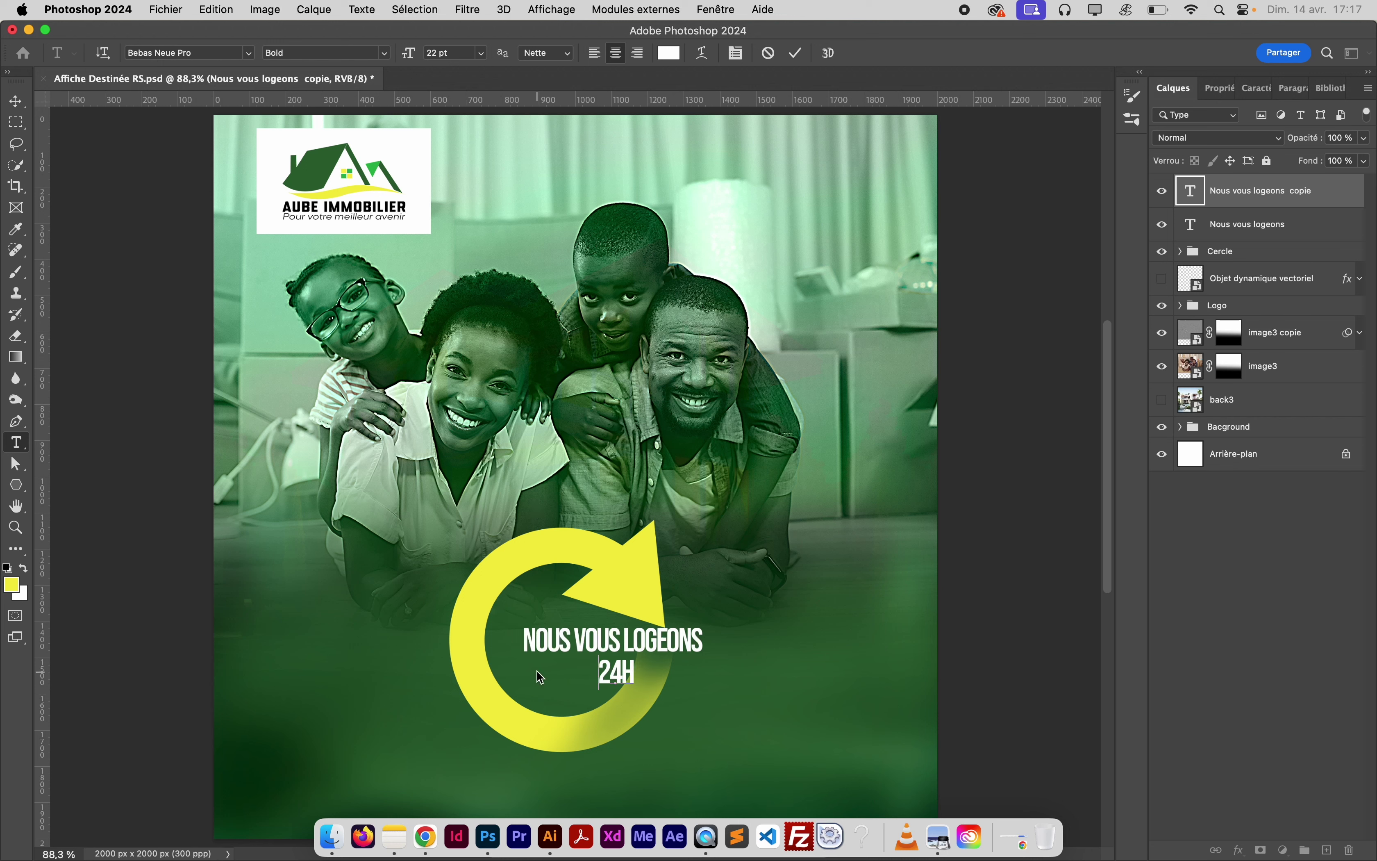
Enlarge the "24H" text to 35 pt
key("shift+End")
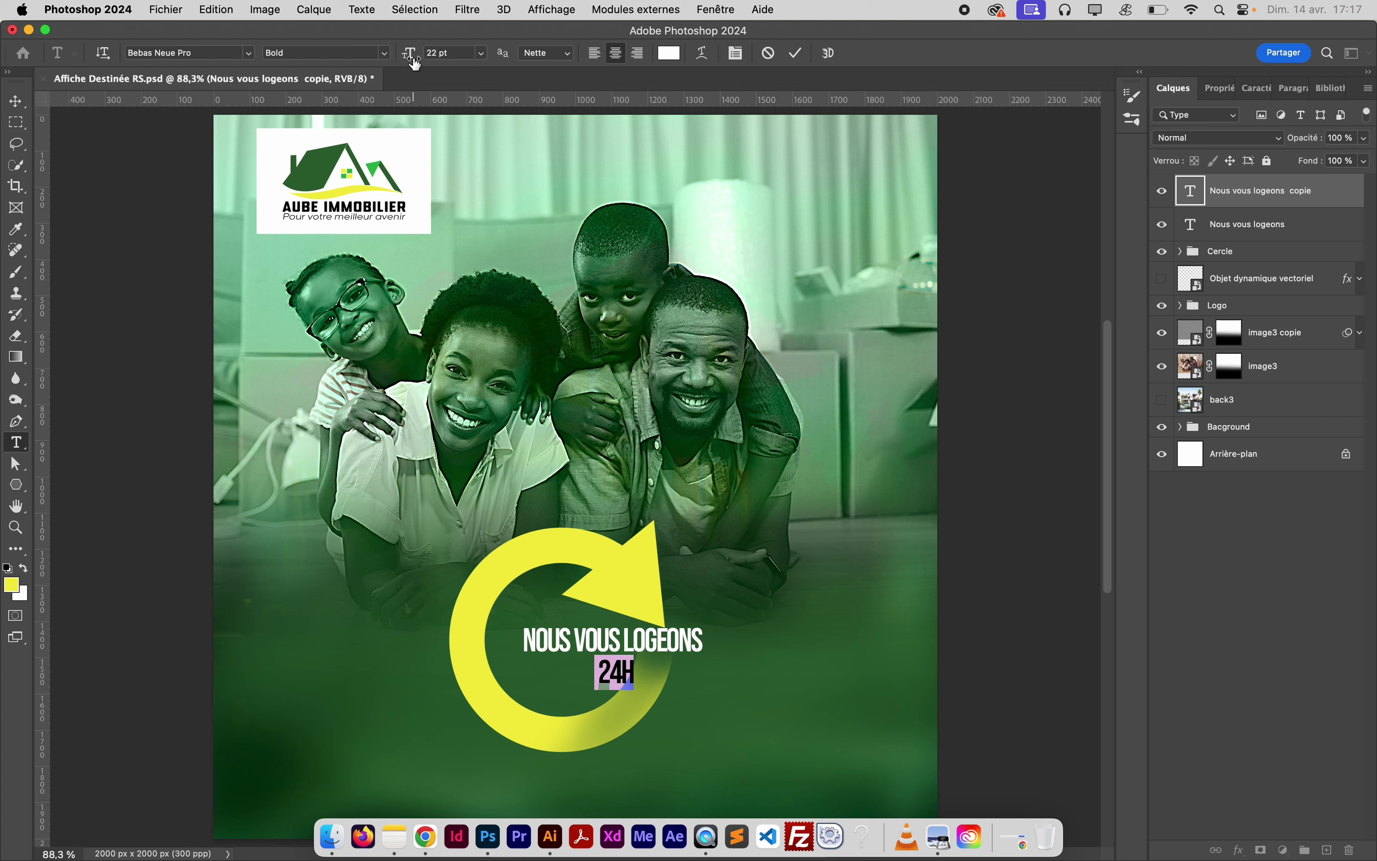
left_click_drag(415, 61, 426, 62)
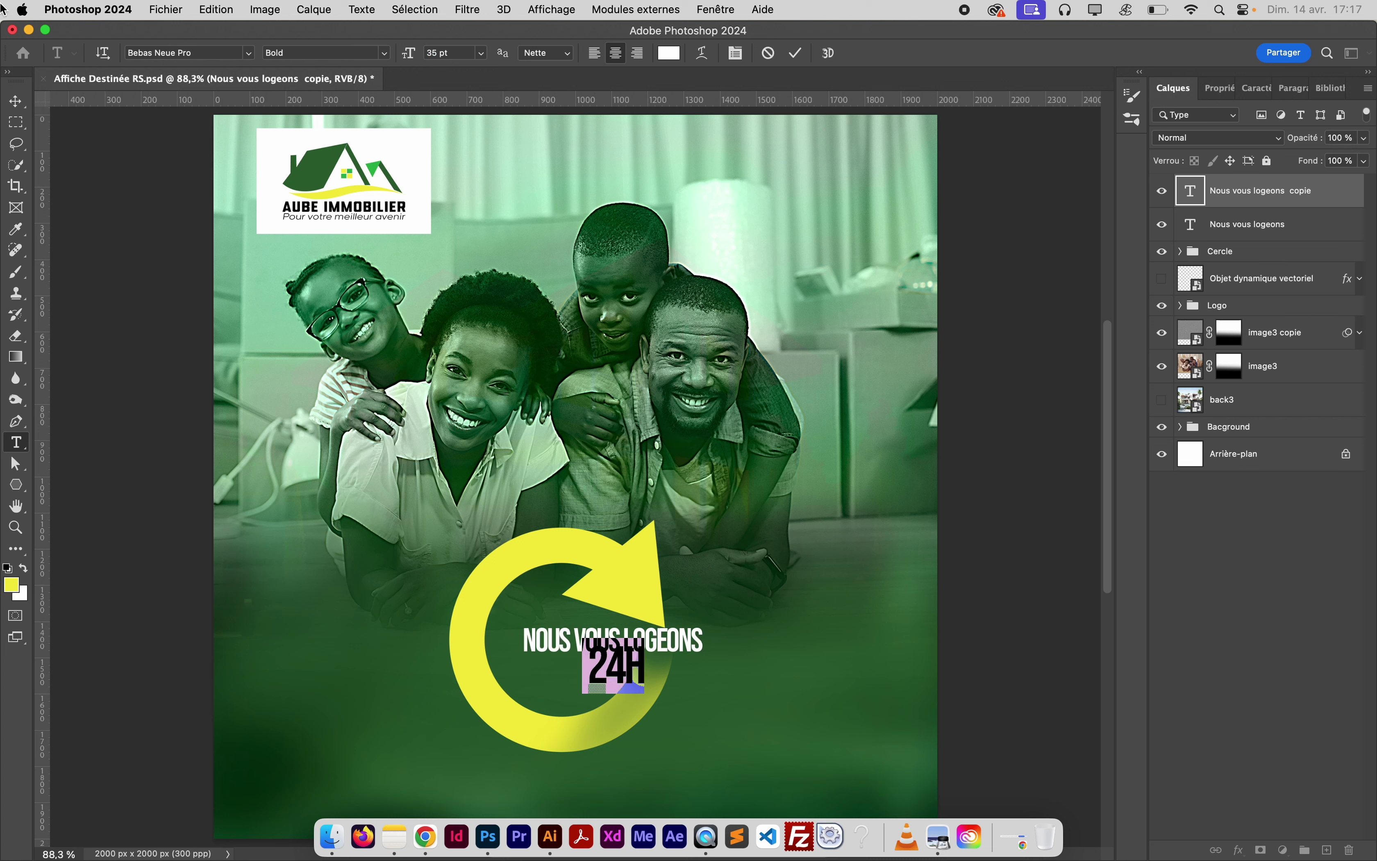
left_click(16, 100)
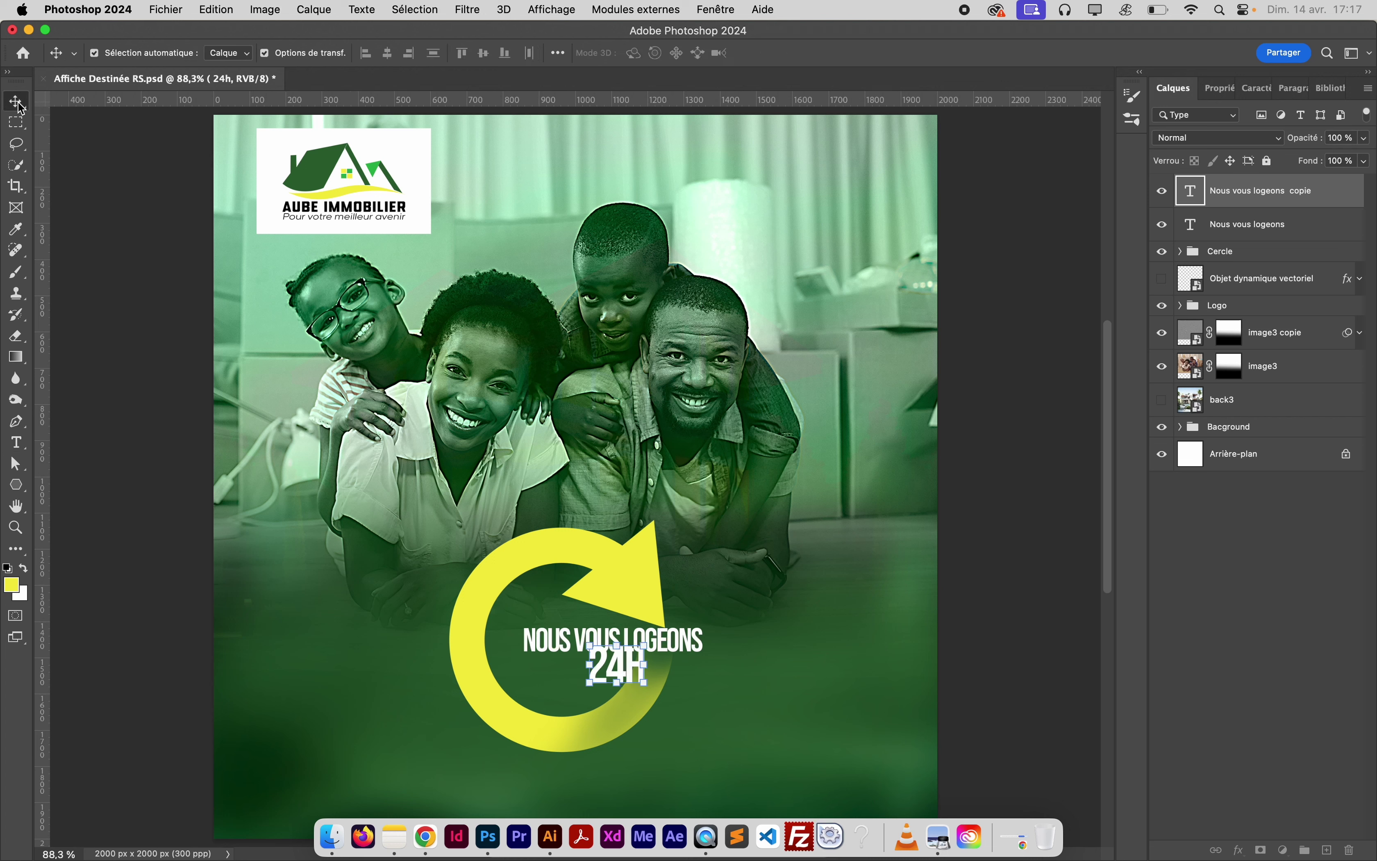
Shift the "Nous vous logeons" headline up and left within the arrow and move "24H" left beneath its beginning
left_click(671, 633)
left_click_drag(674, 635, 648, 624)
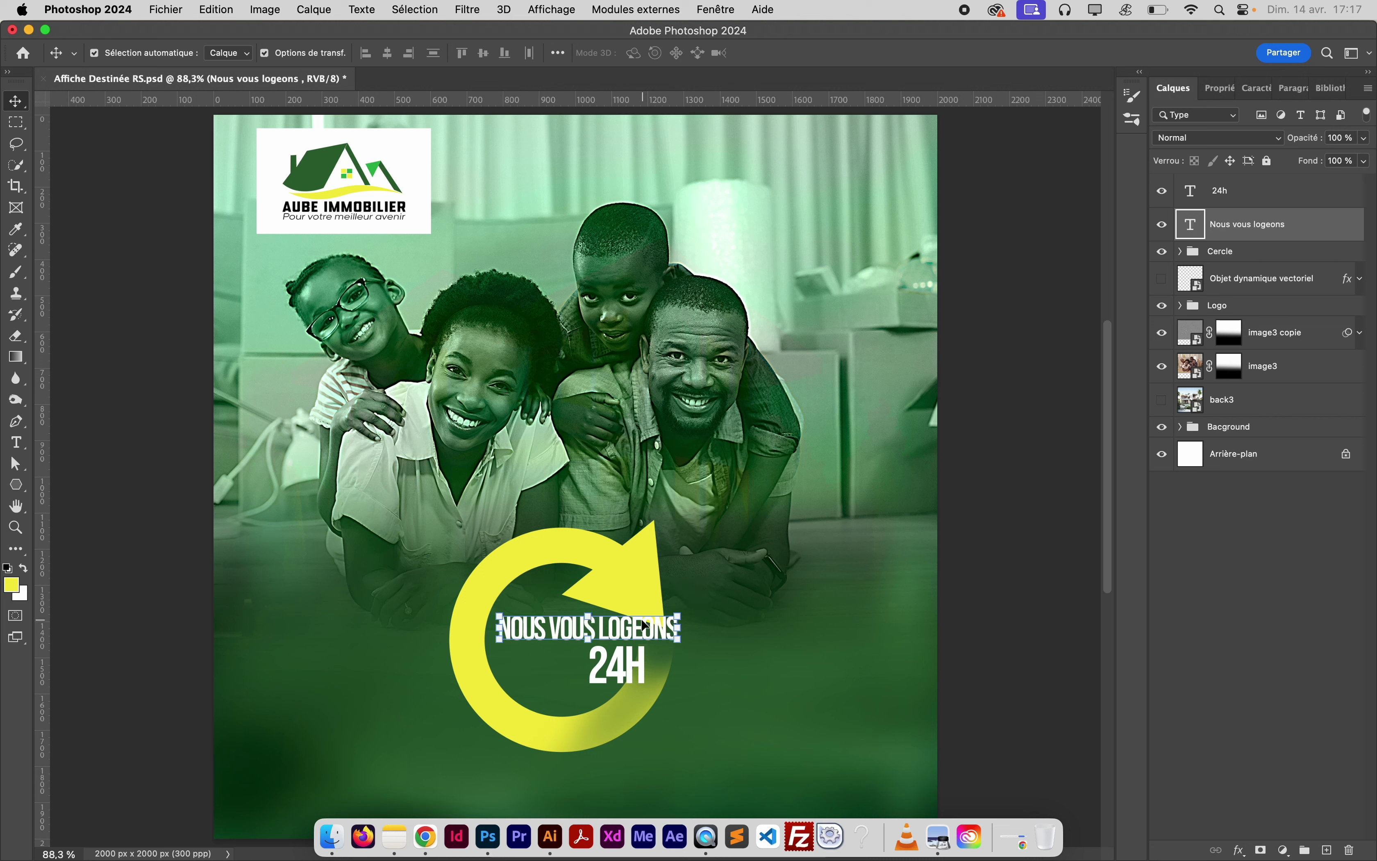
left_click(625, 677)
double_click(618, 668)
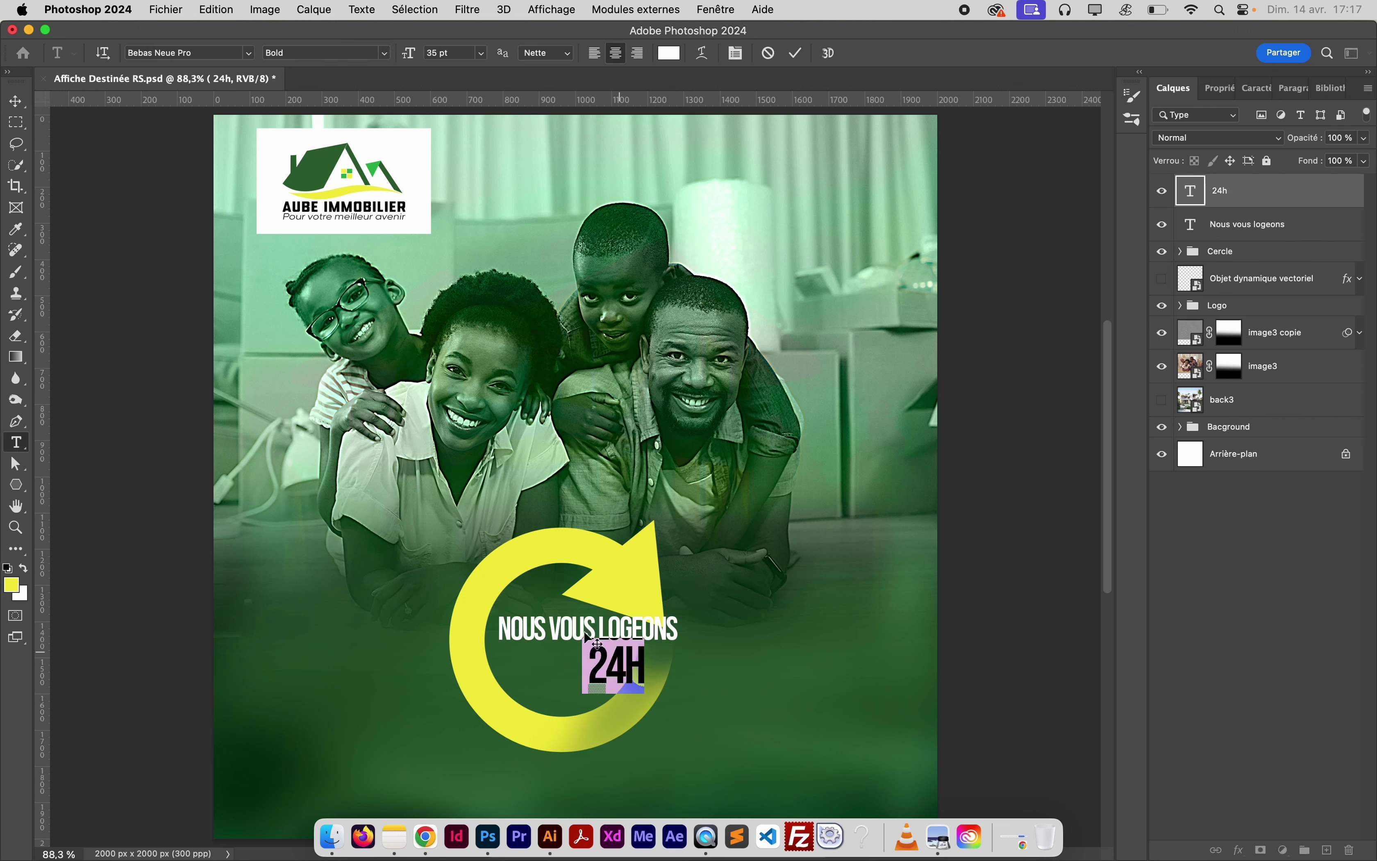
left_click(16, 101)
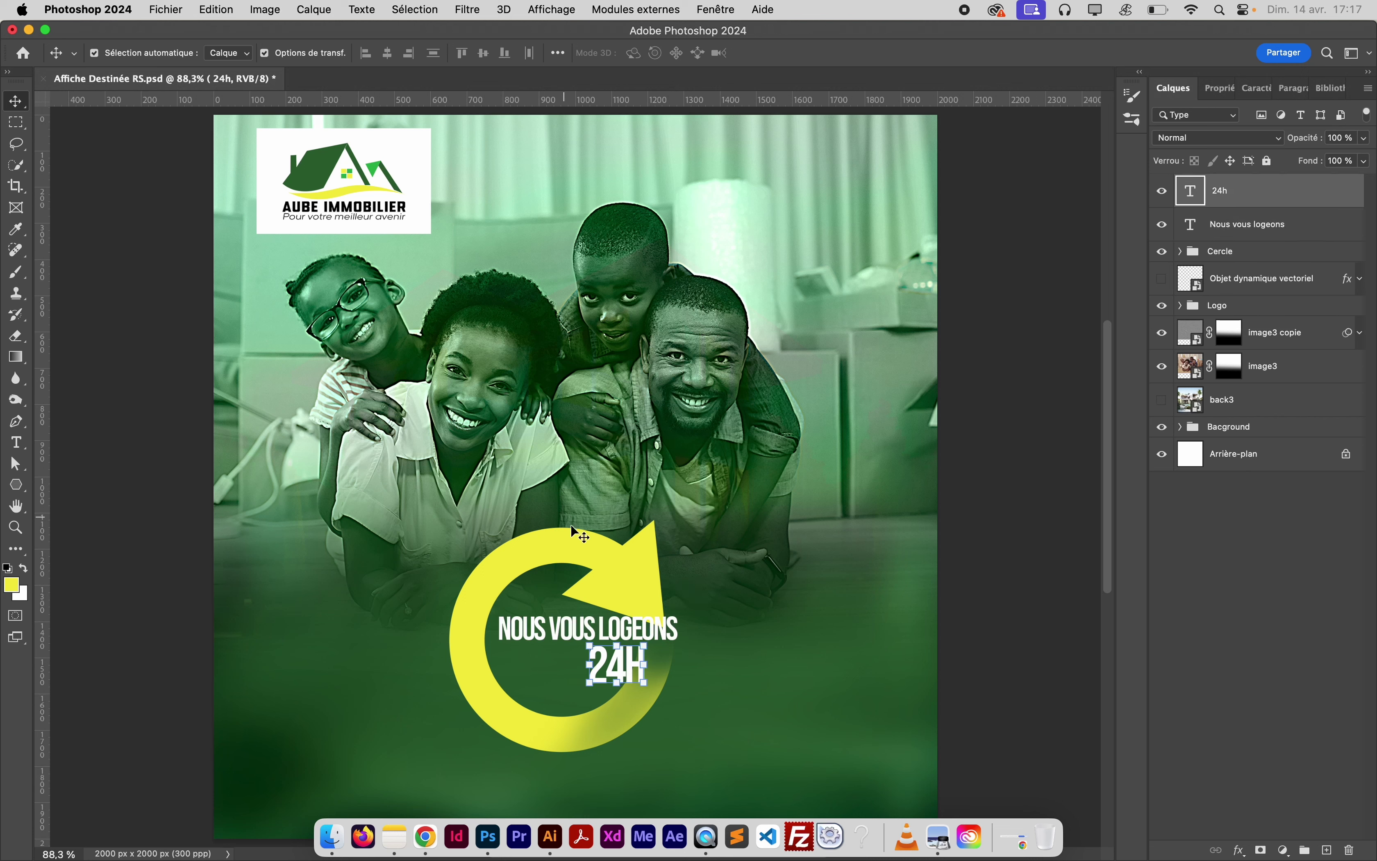
left_click_drag(622, 669, 539, 667)
left_click(651, 635)
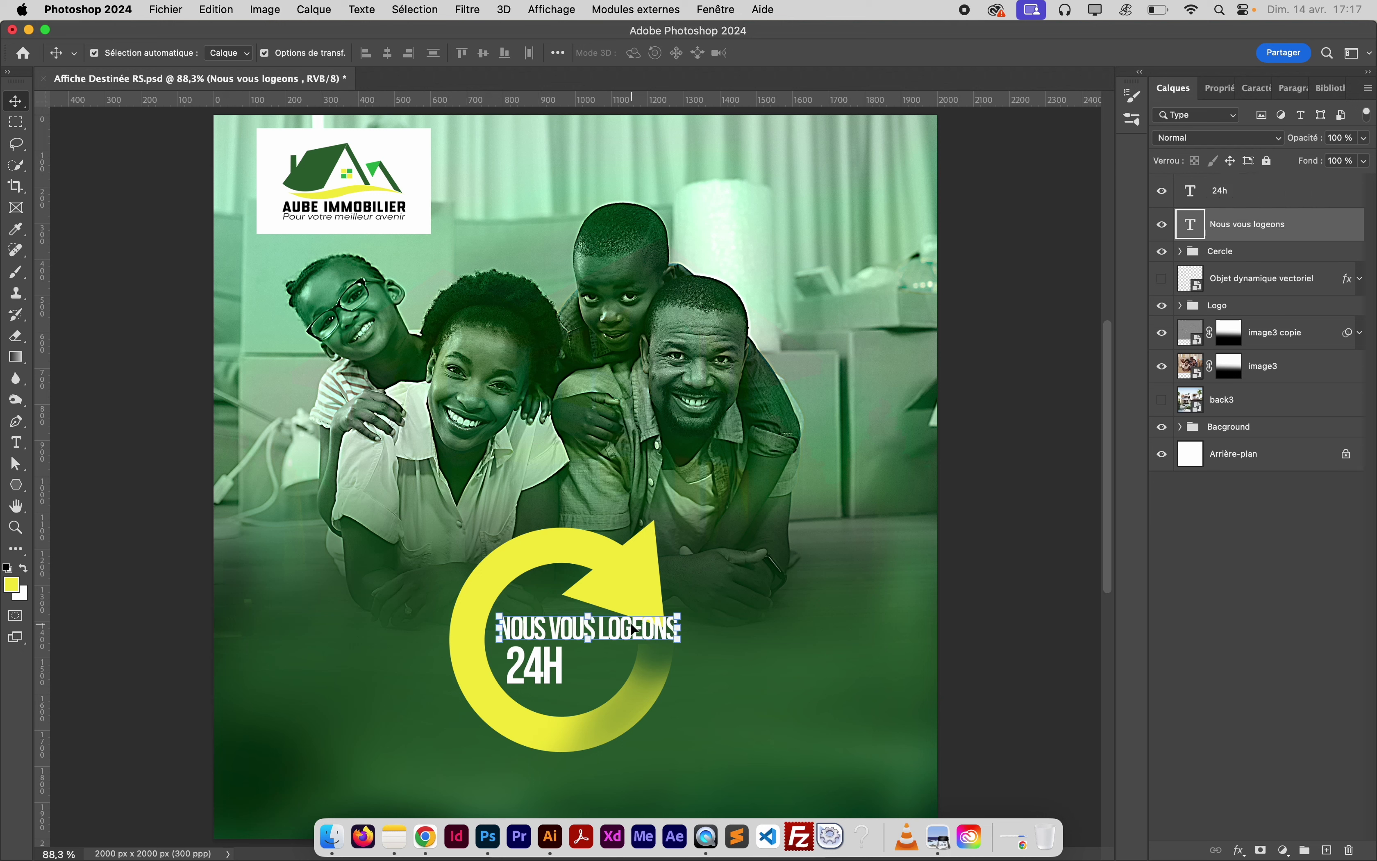
Set the font size of the "Nous vous logeons" text to 16 pt
double_click(615, 629)
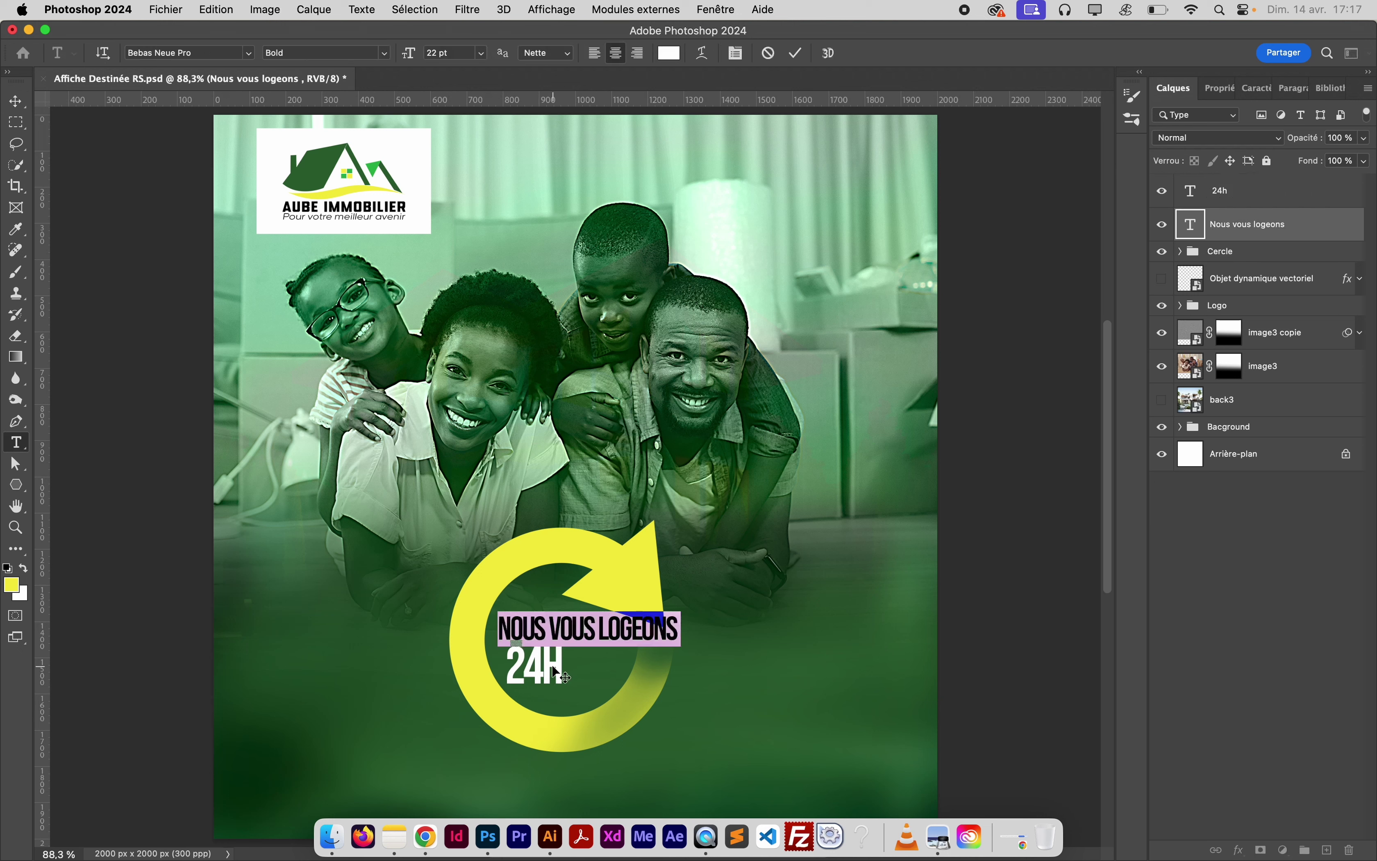
left_click(676, 628)
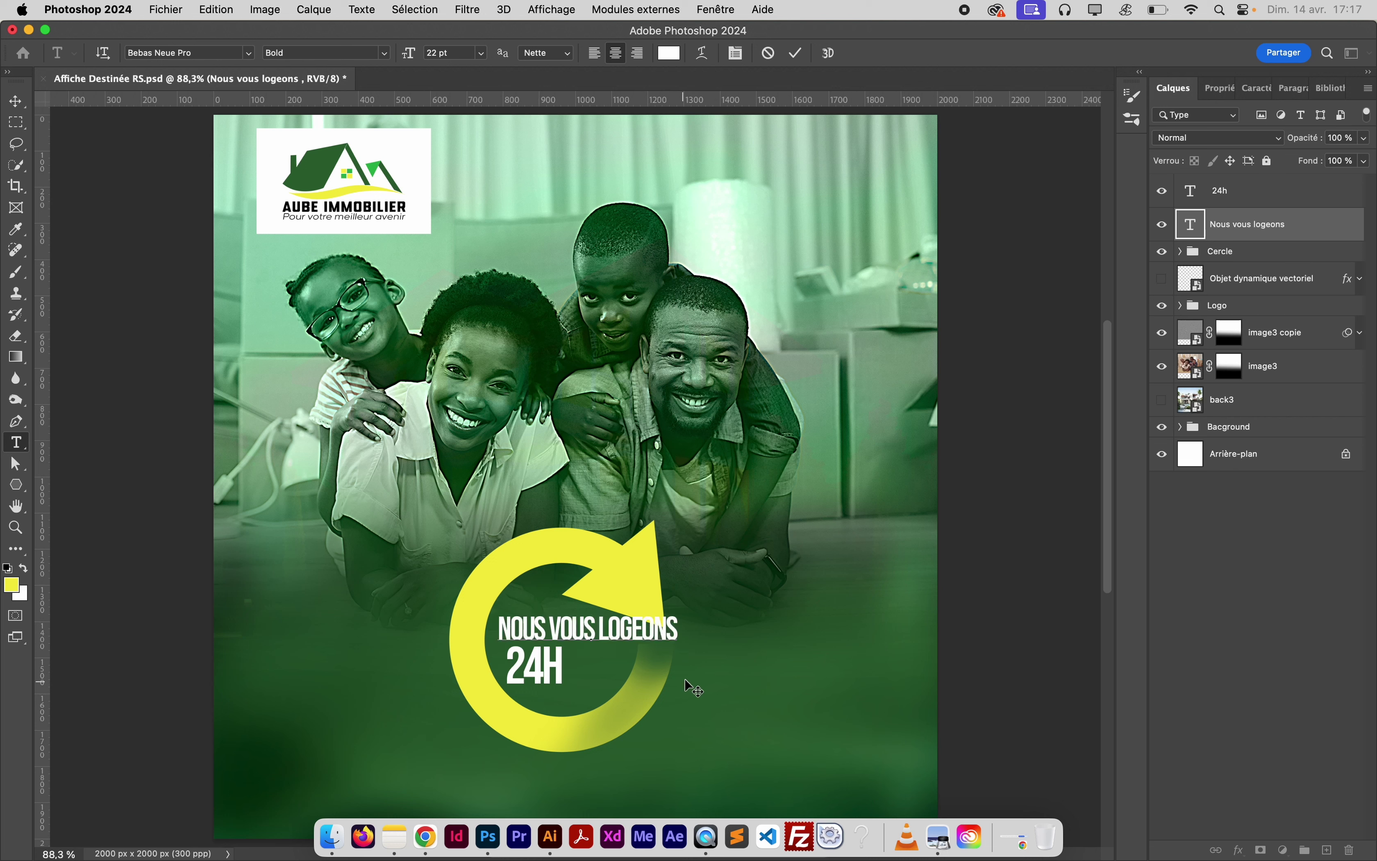
key("super+a")
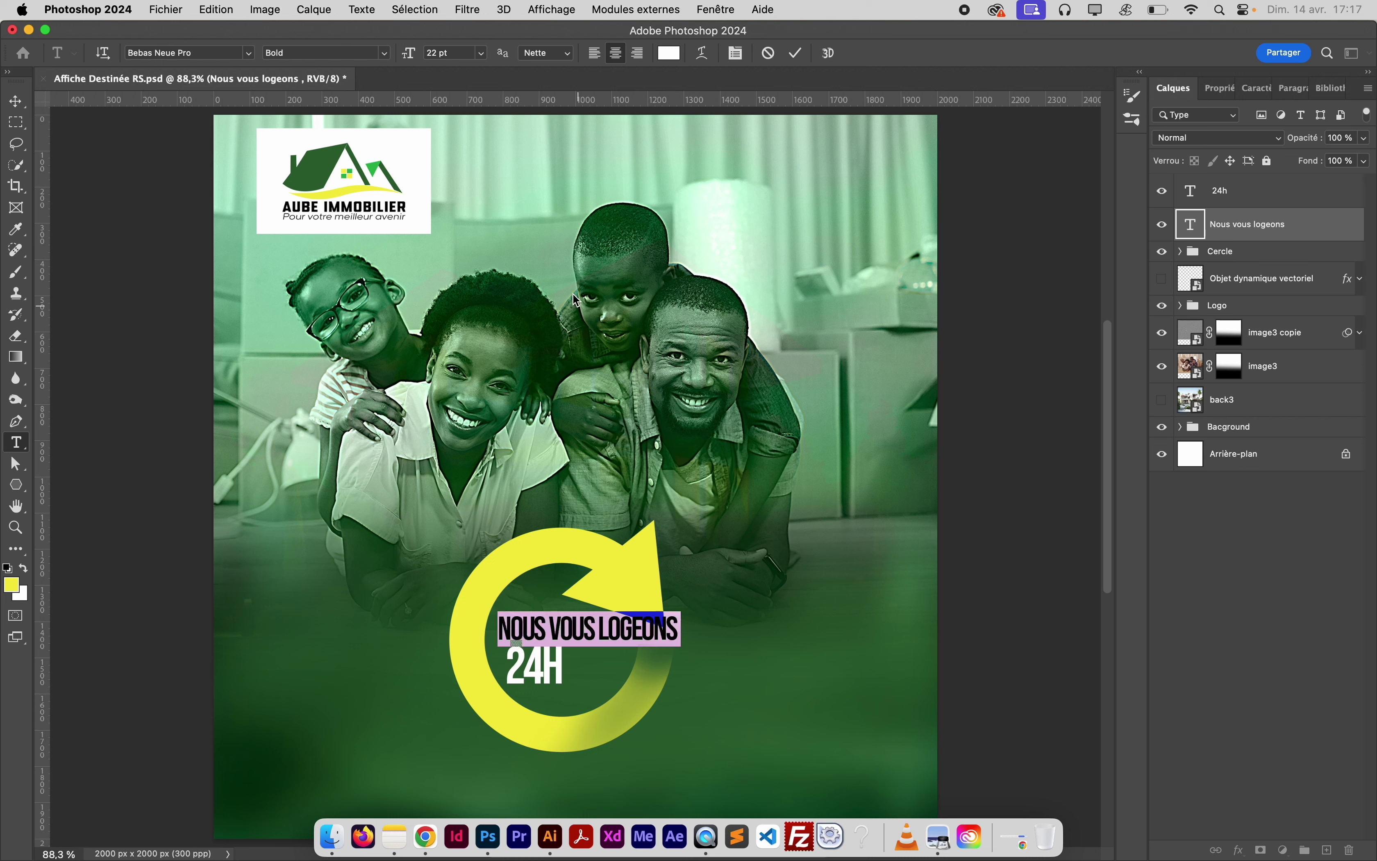
left_click(480, 53)
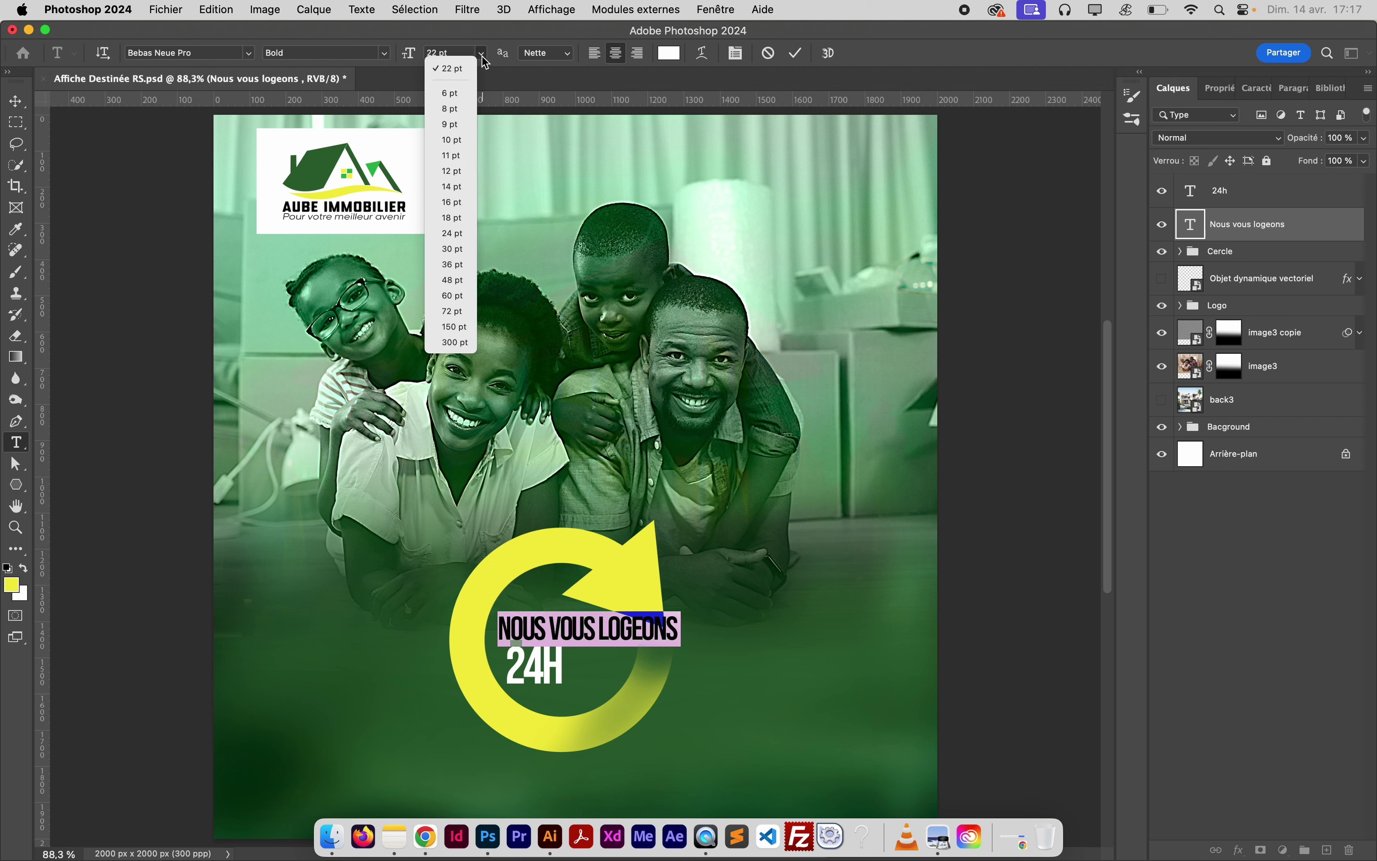
left_click(449, 202)
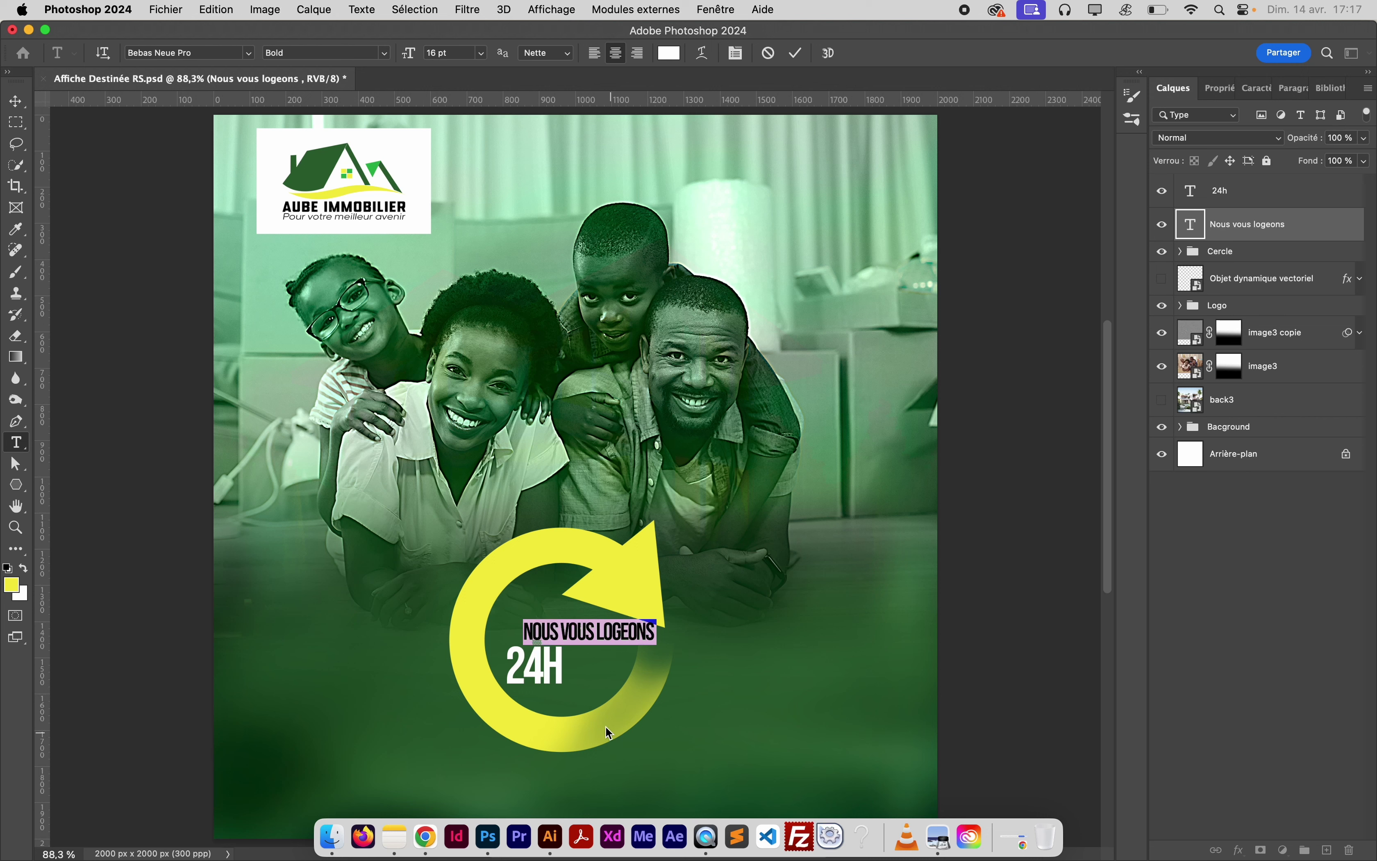
Append "en" to the "Nous vous logeons" line and finish the text edit
left_click(650, 625)
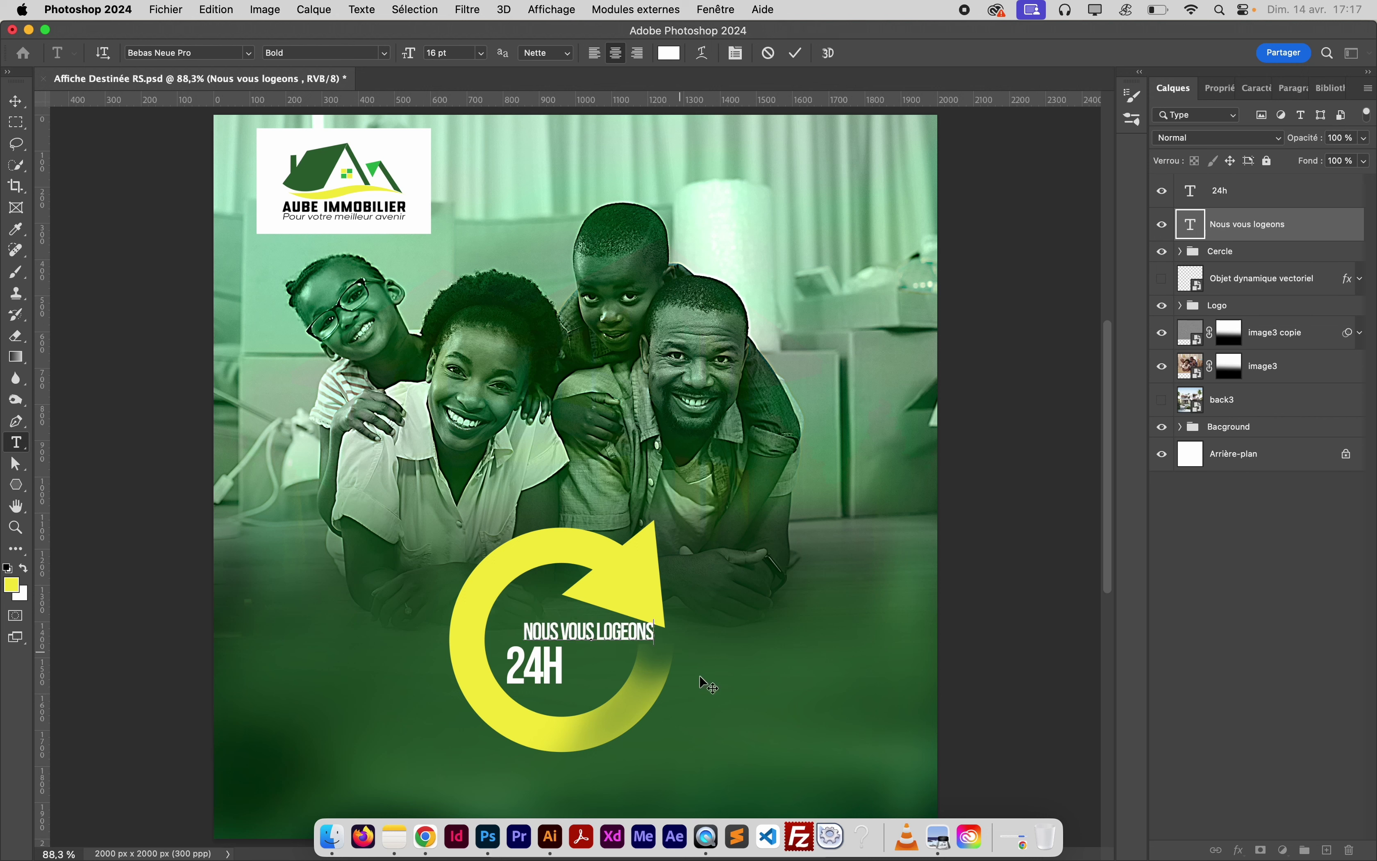
type("EN")
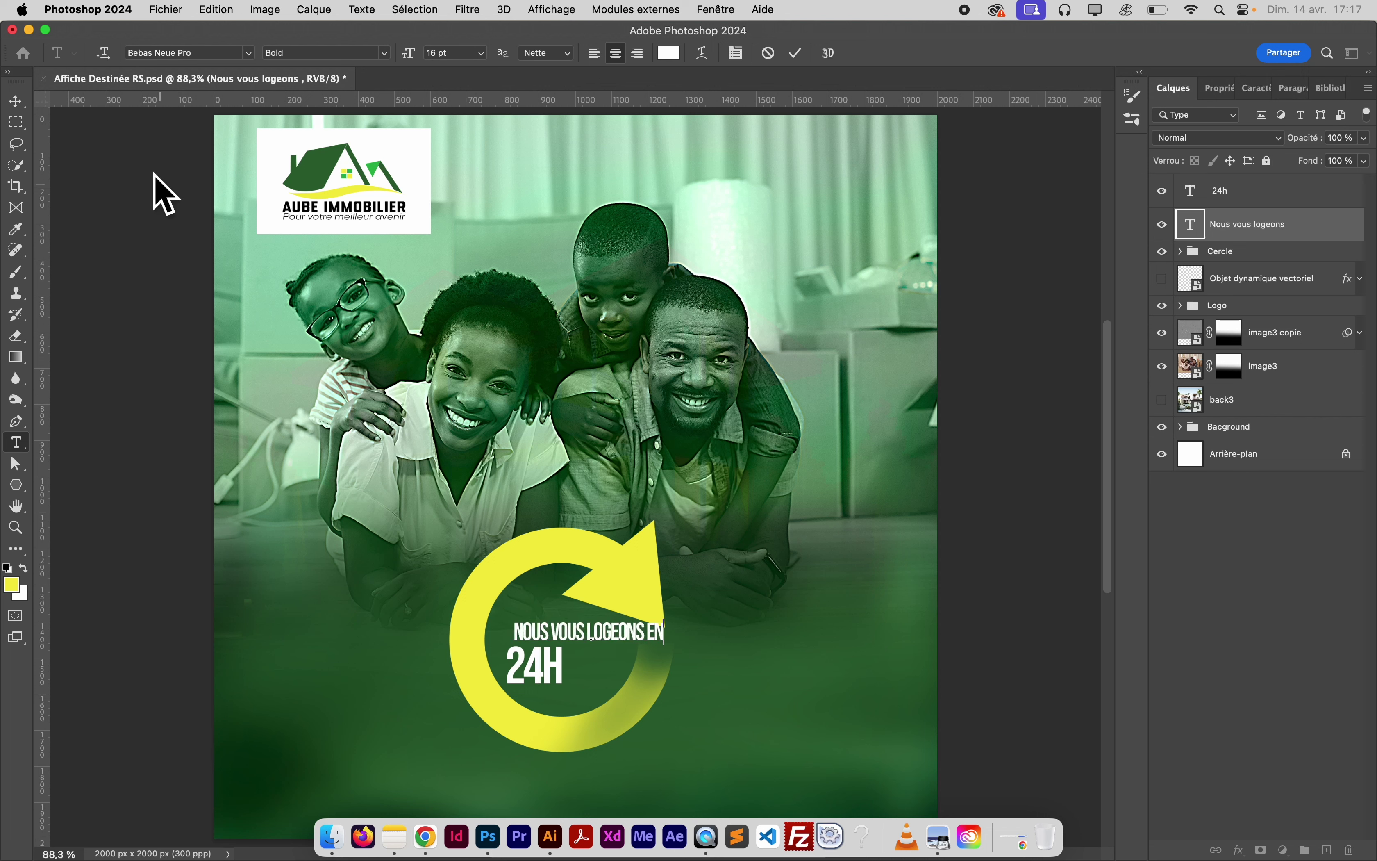
left_click(16, 102)
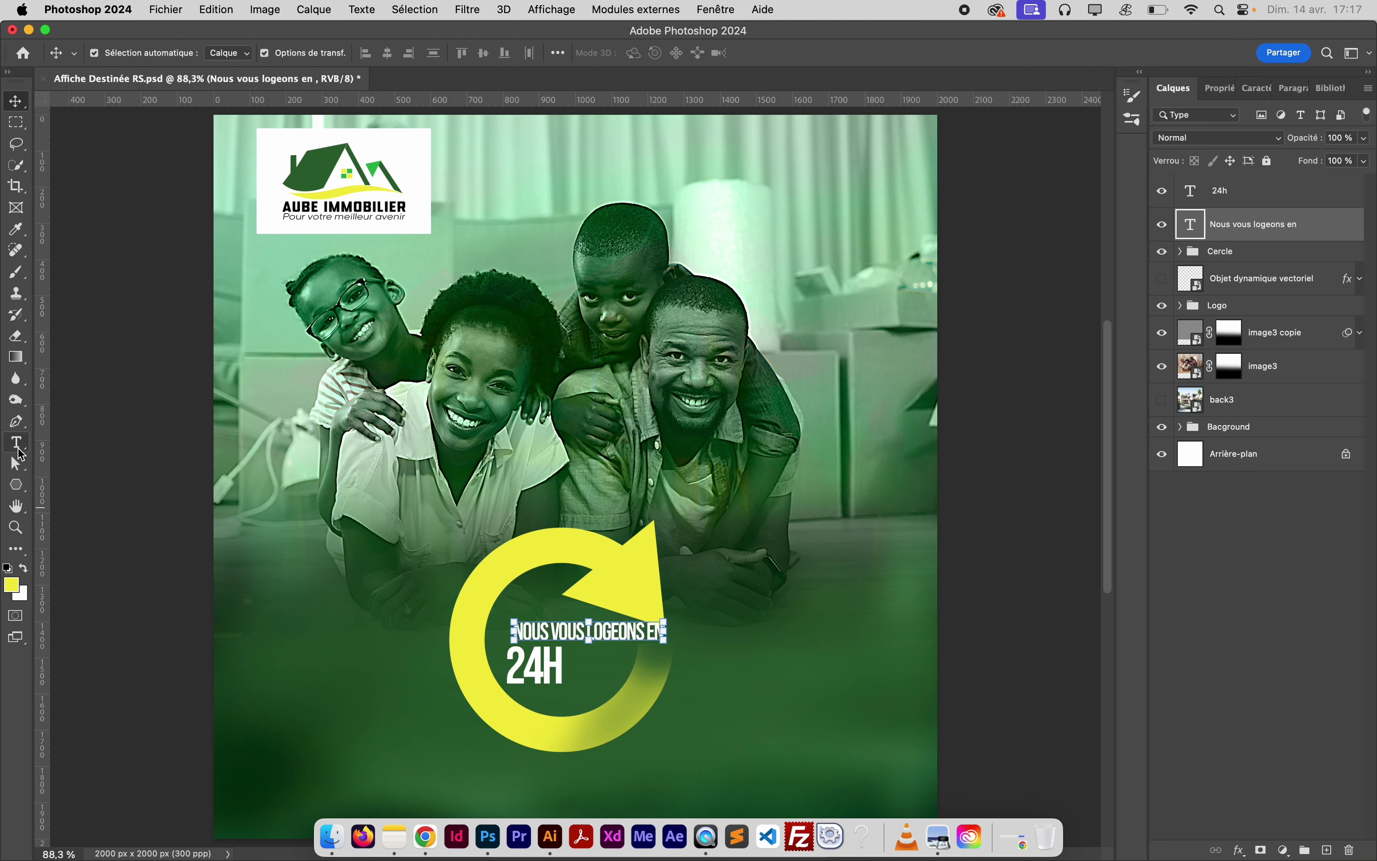
Extend the "24h" text to "24heures" and move it directly beneath the "Nous vous logeons en" line
left_click(16, 442)
left_click(558, 664)
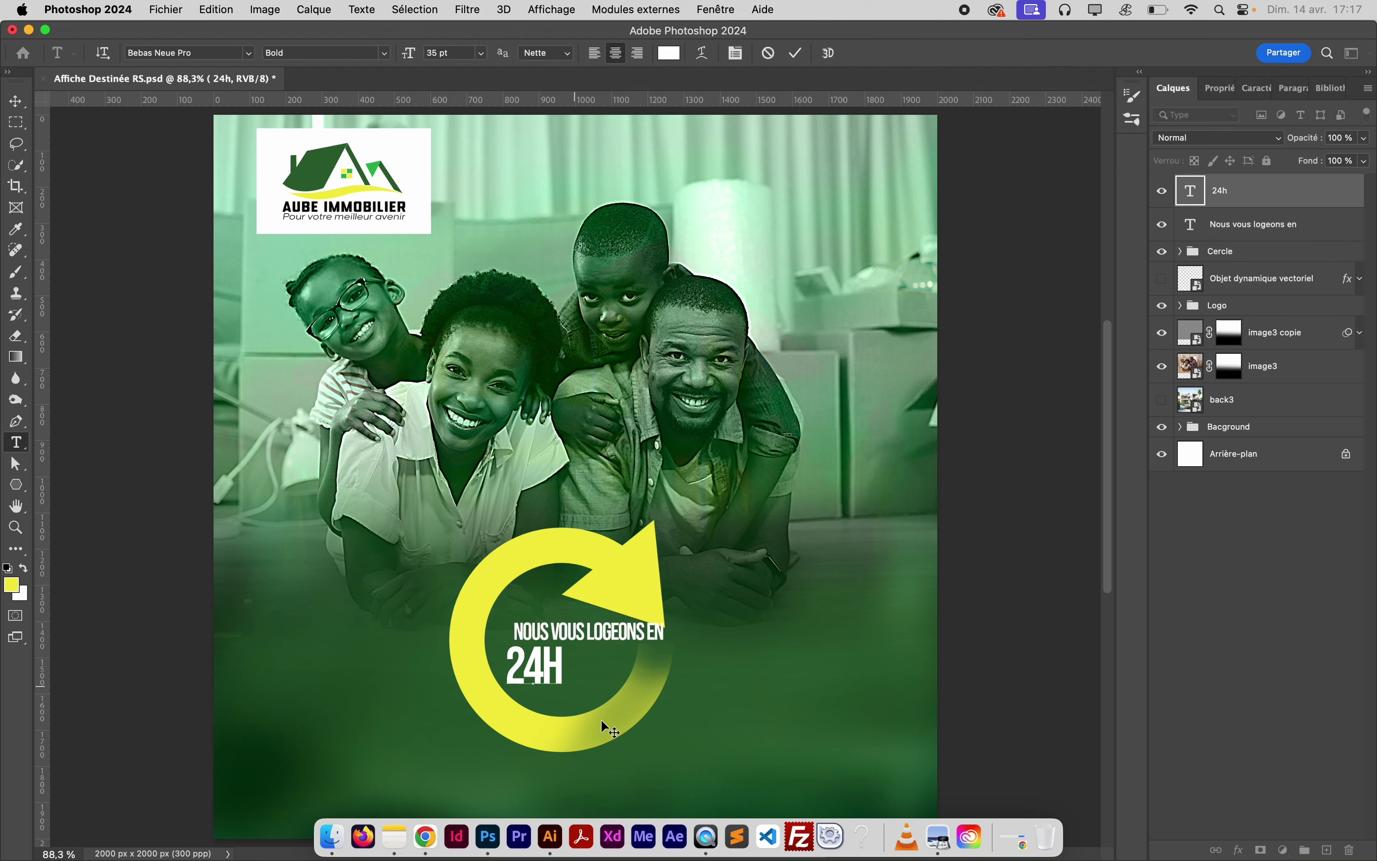
type("eures")
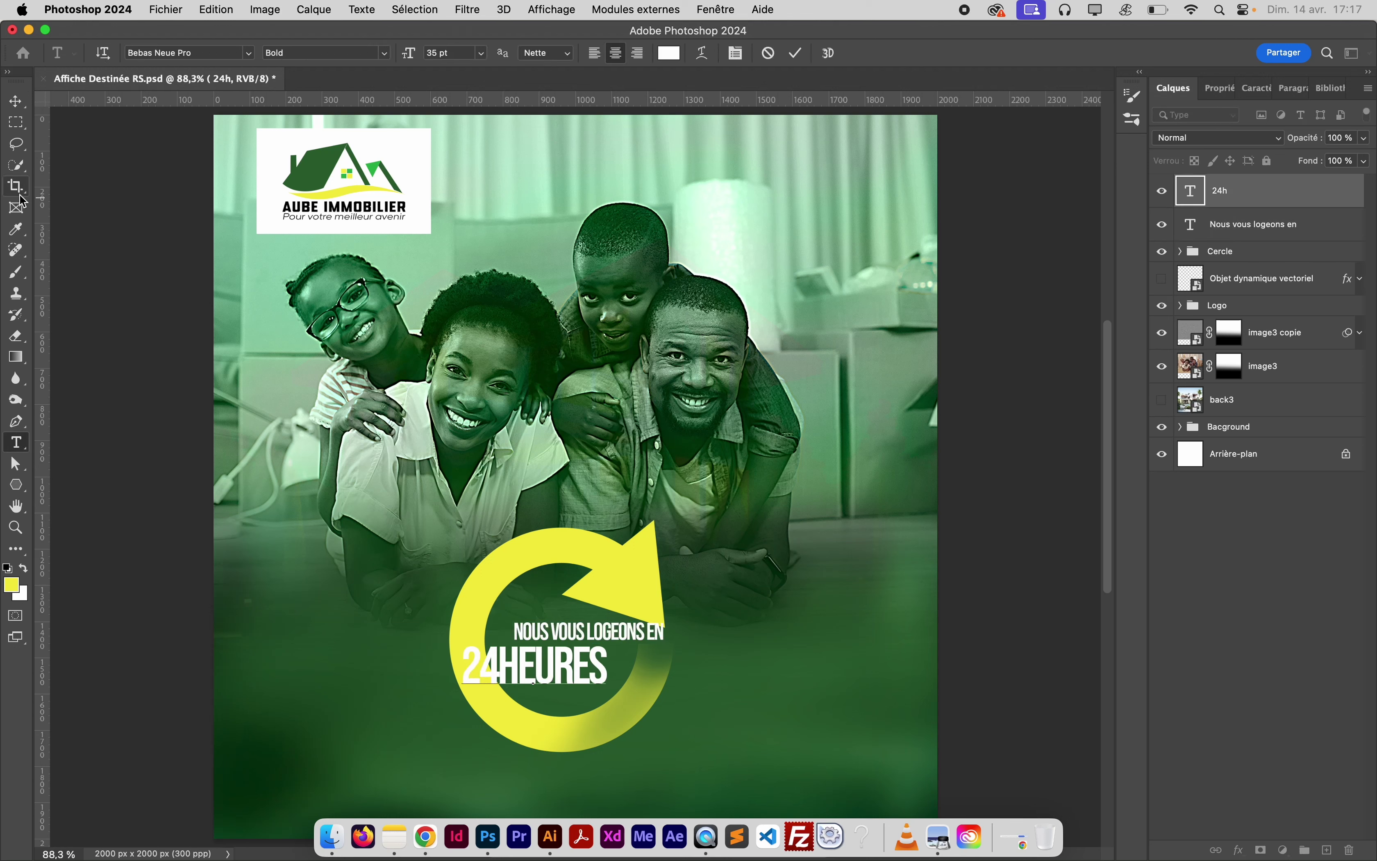
left_click(17, 102)
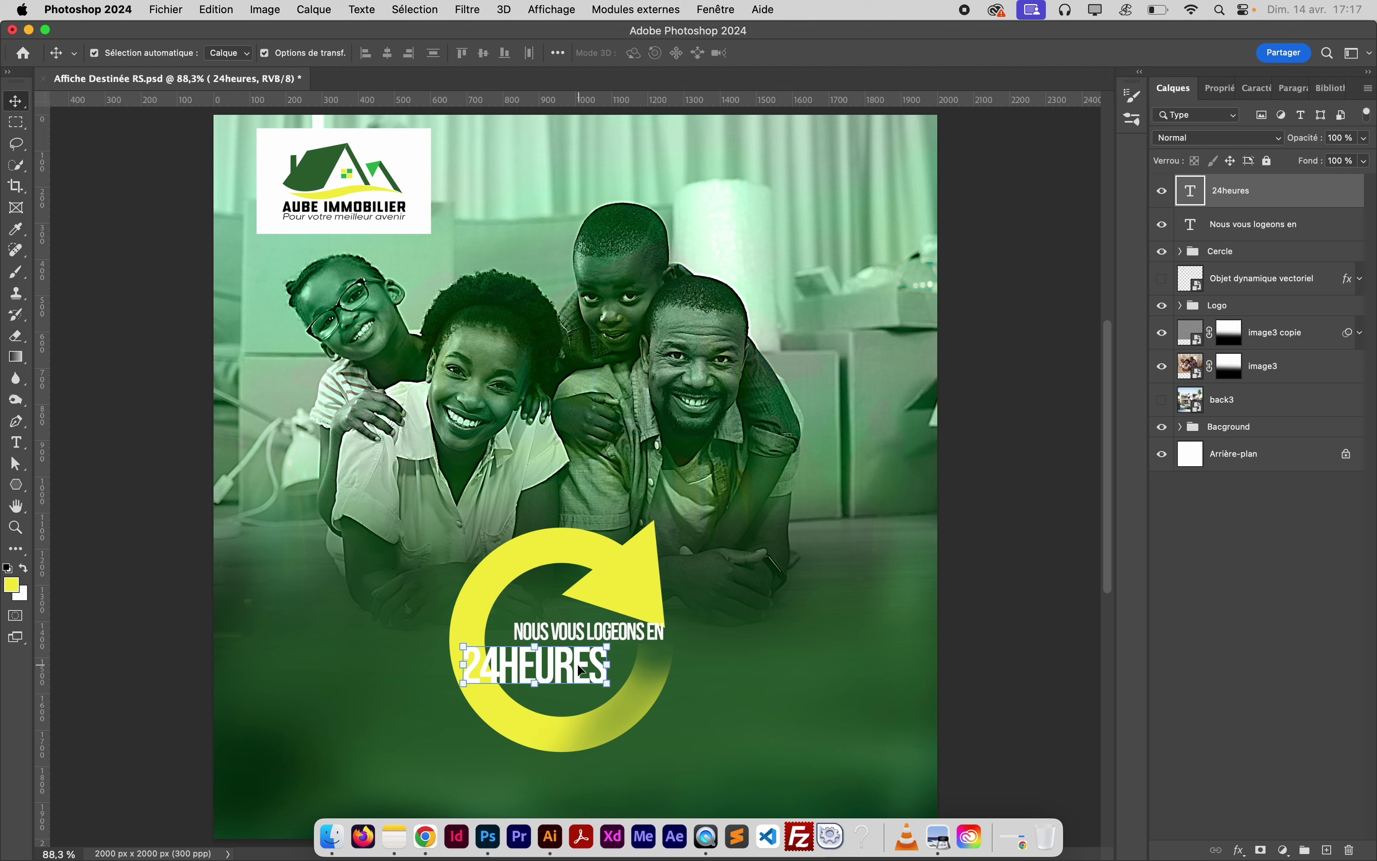
left_click_drag(587, 670, 636, 670)
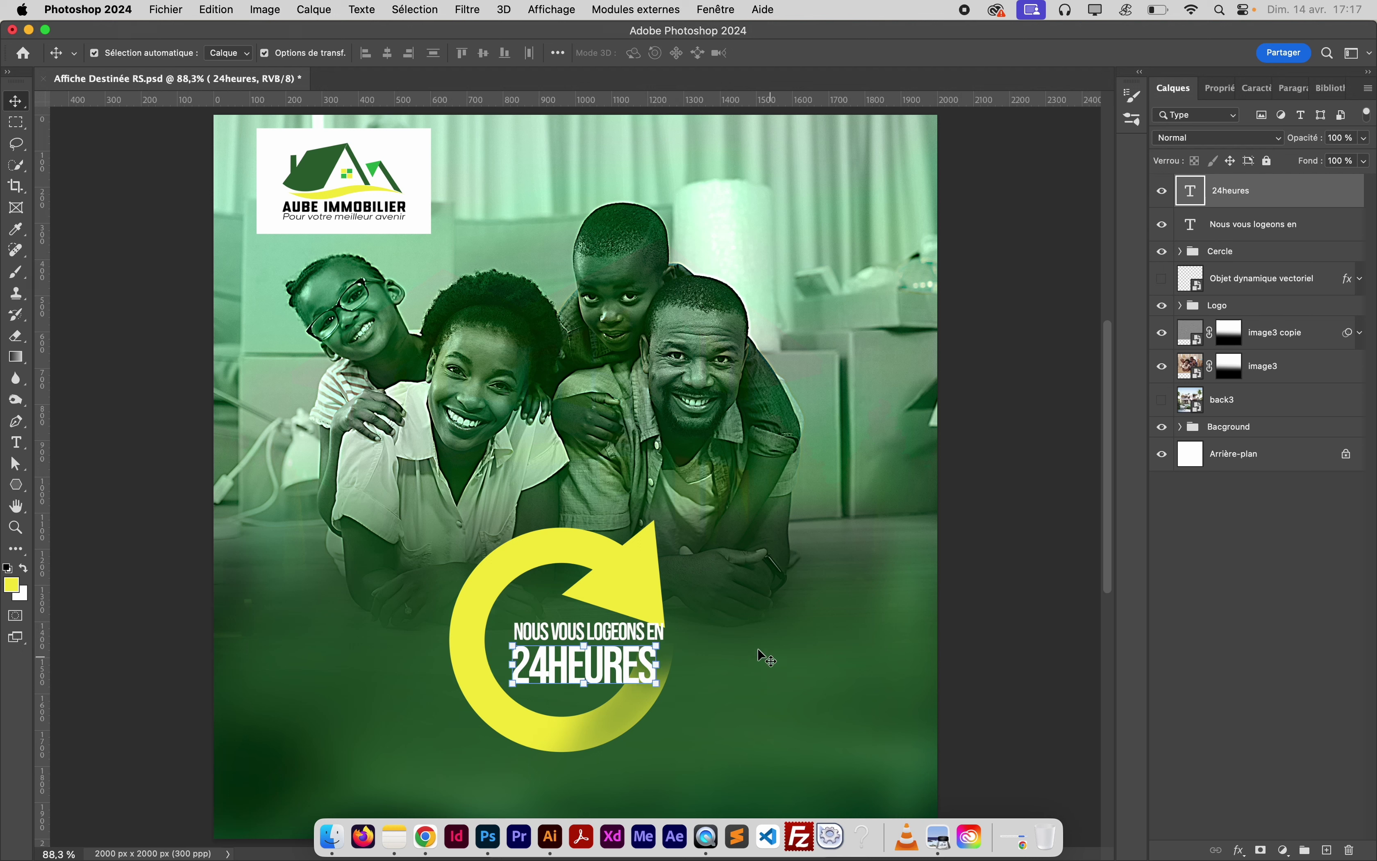
Align the "24heures" and "Nous vous logeons en" layers on their horizontal centres
left_click(619, 633)
key("Escape")
left_click(626, 631)
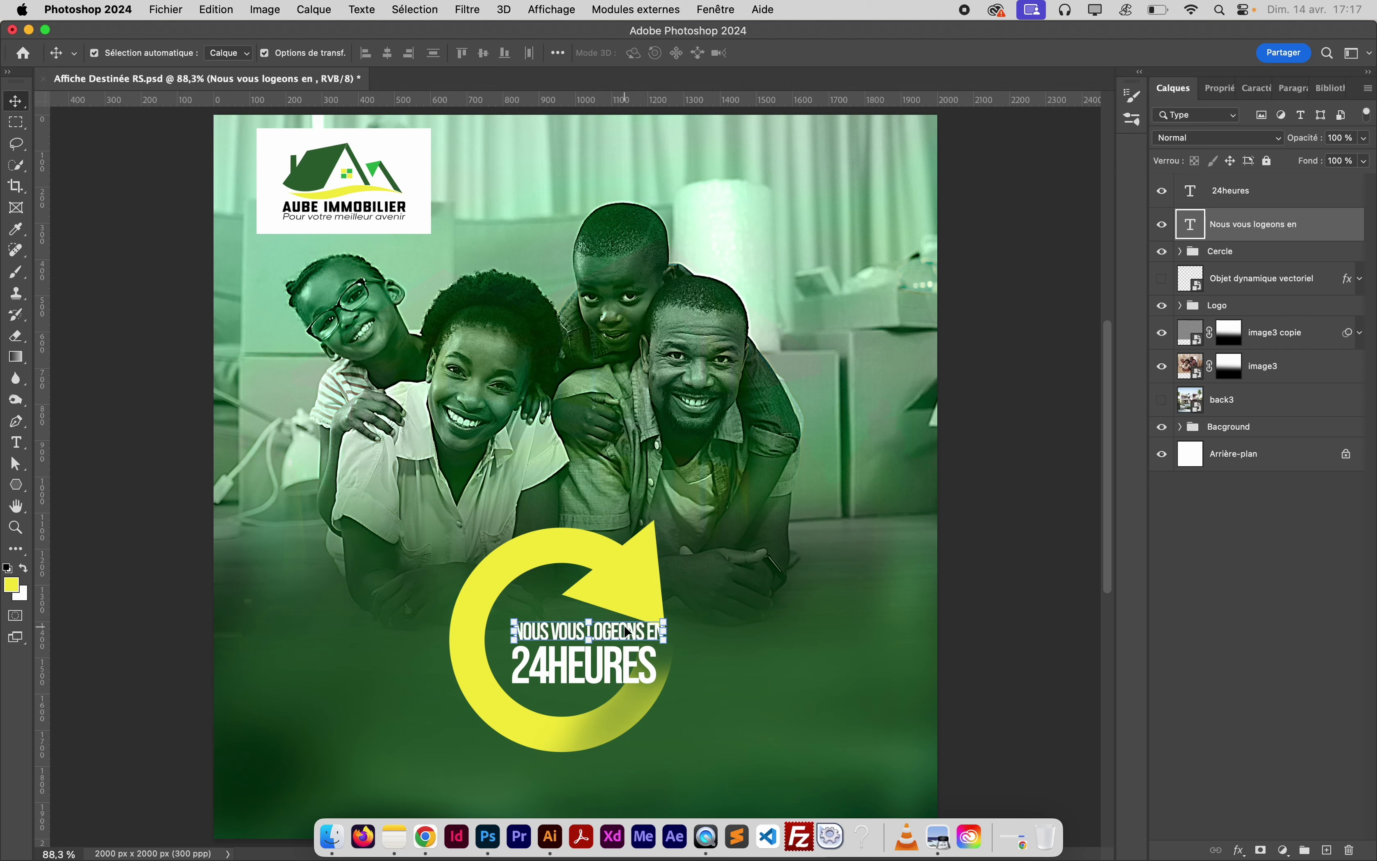
left_click(1246, 205, "shift")
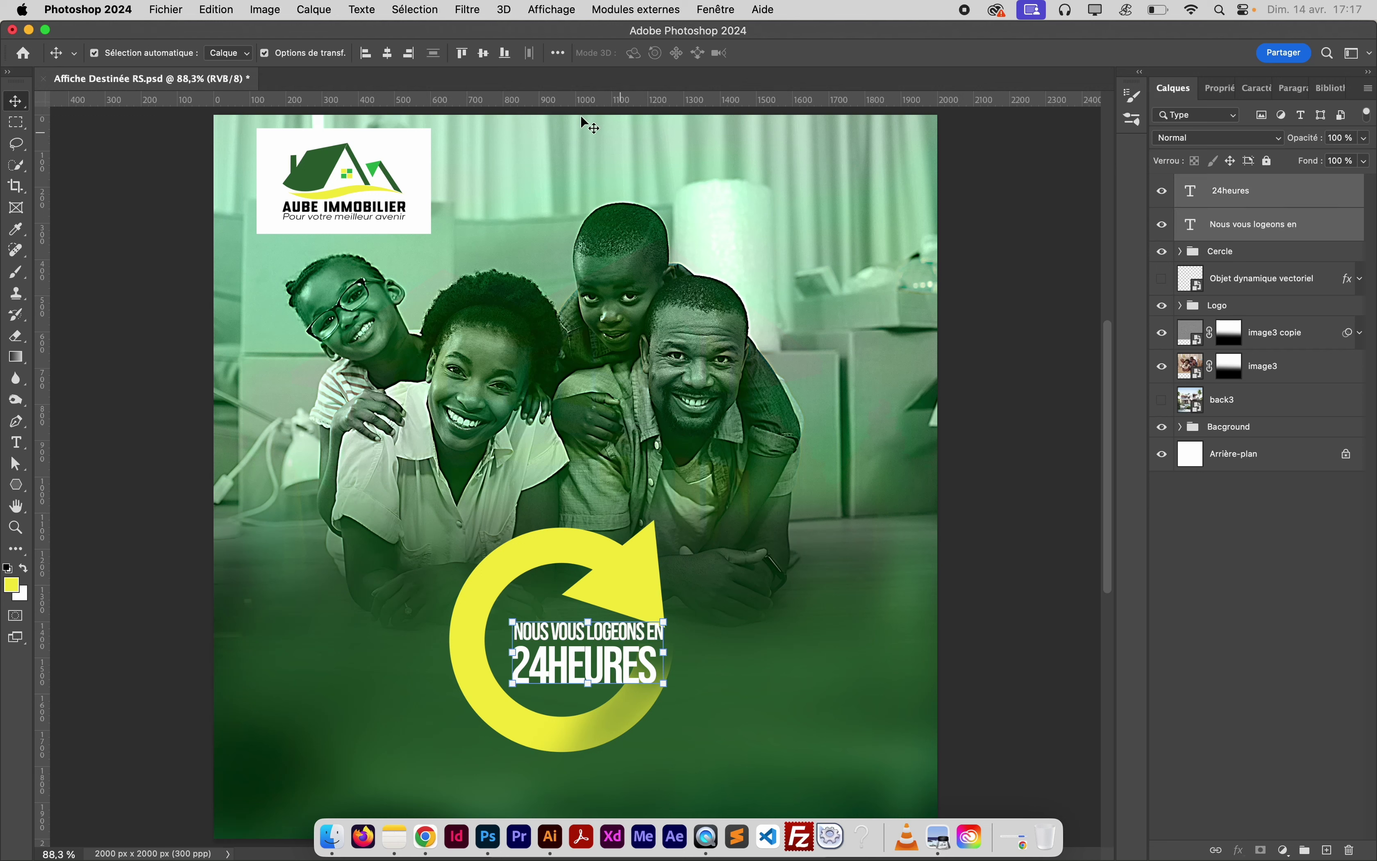
left_click(387, 52)
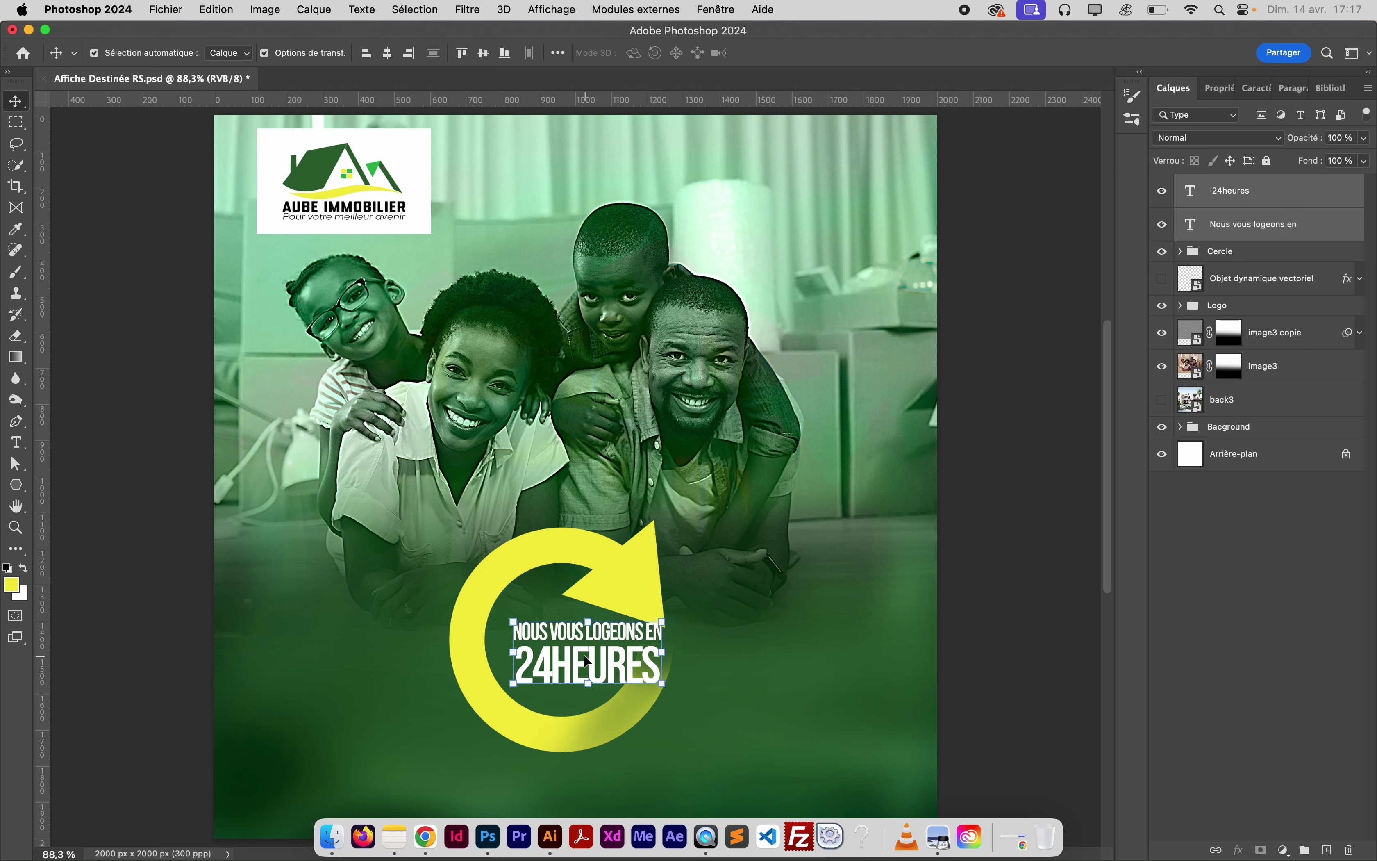
Shift both text lines about 34 px left and 15 px down, and scale them down proportionally to fit inside the circular arrow
key("super+h")
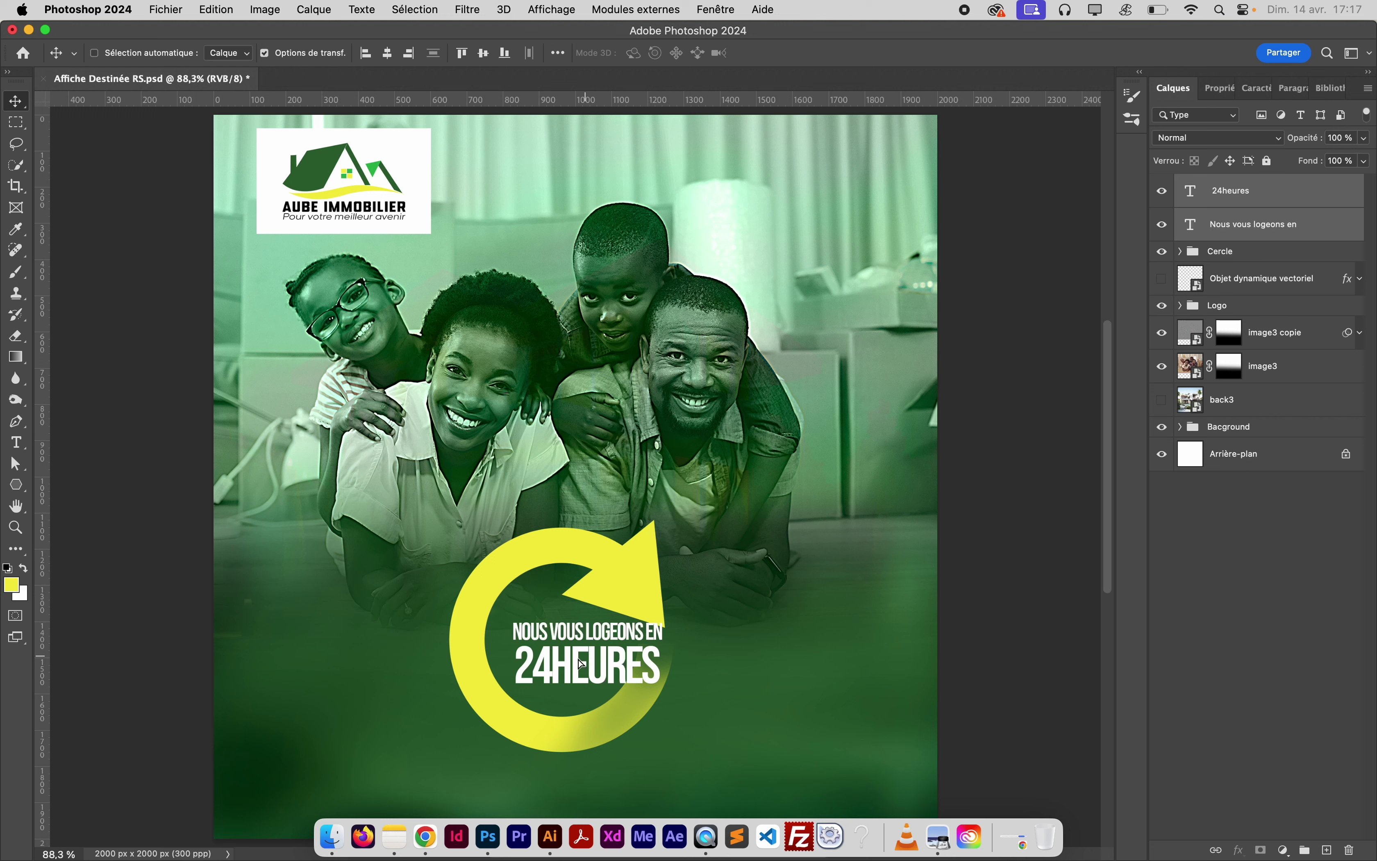
left_click_drag(578, 660, 576, 662)
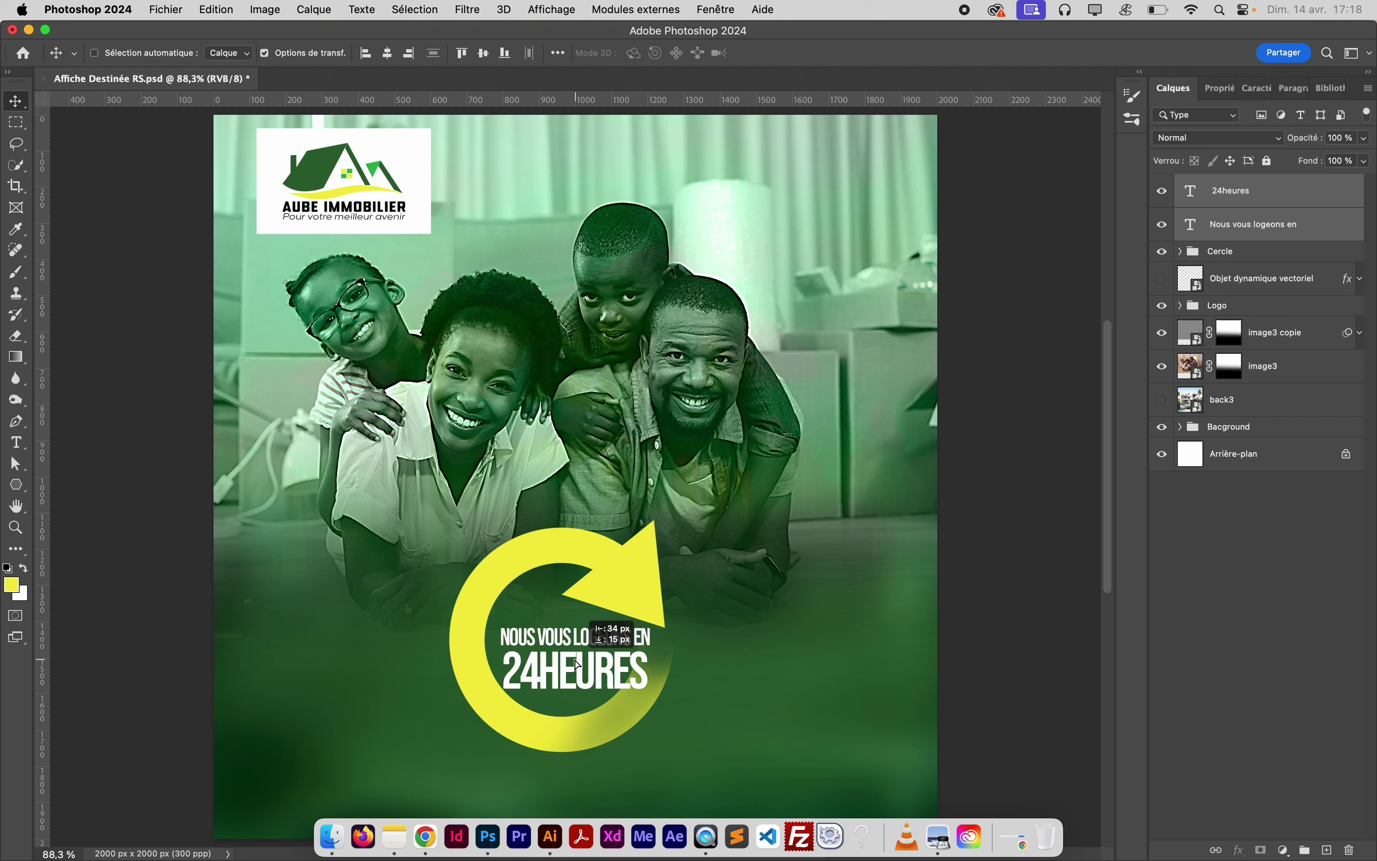
key("super+t")
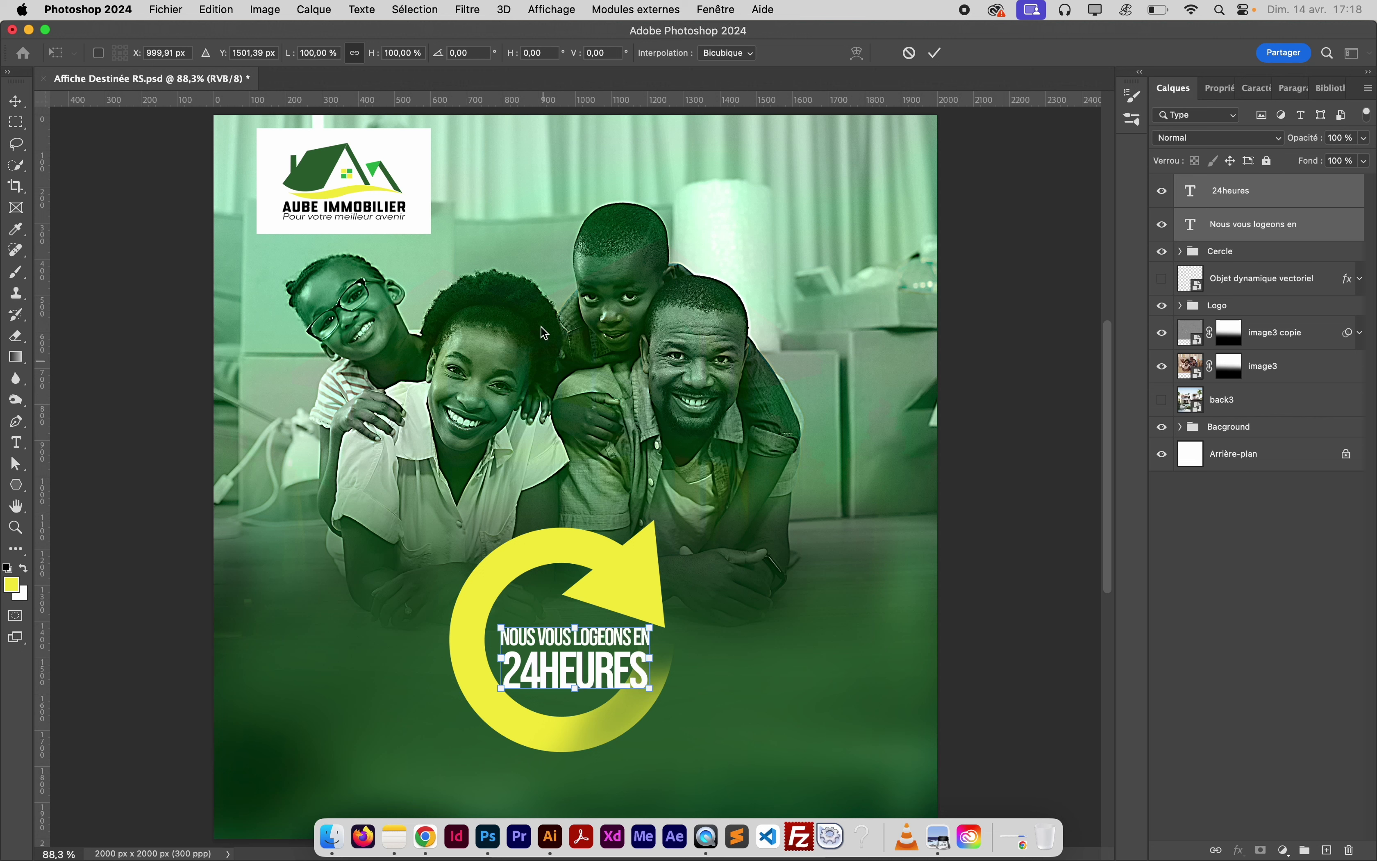
left_click_drag(294, 61, 276, 57)
key("Return")
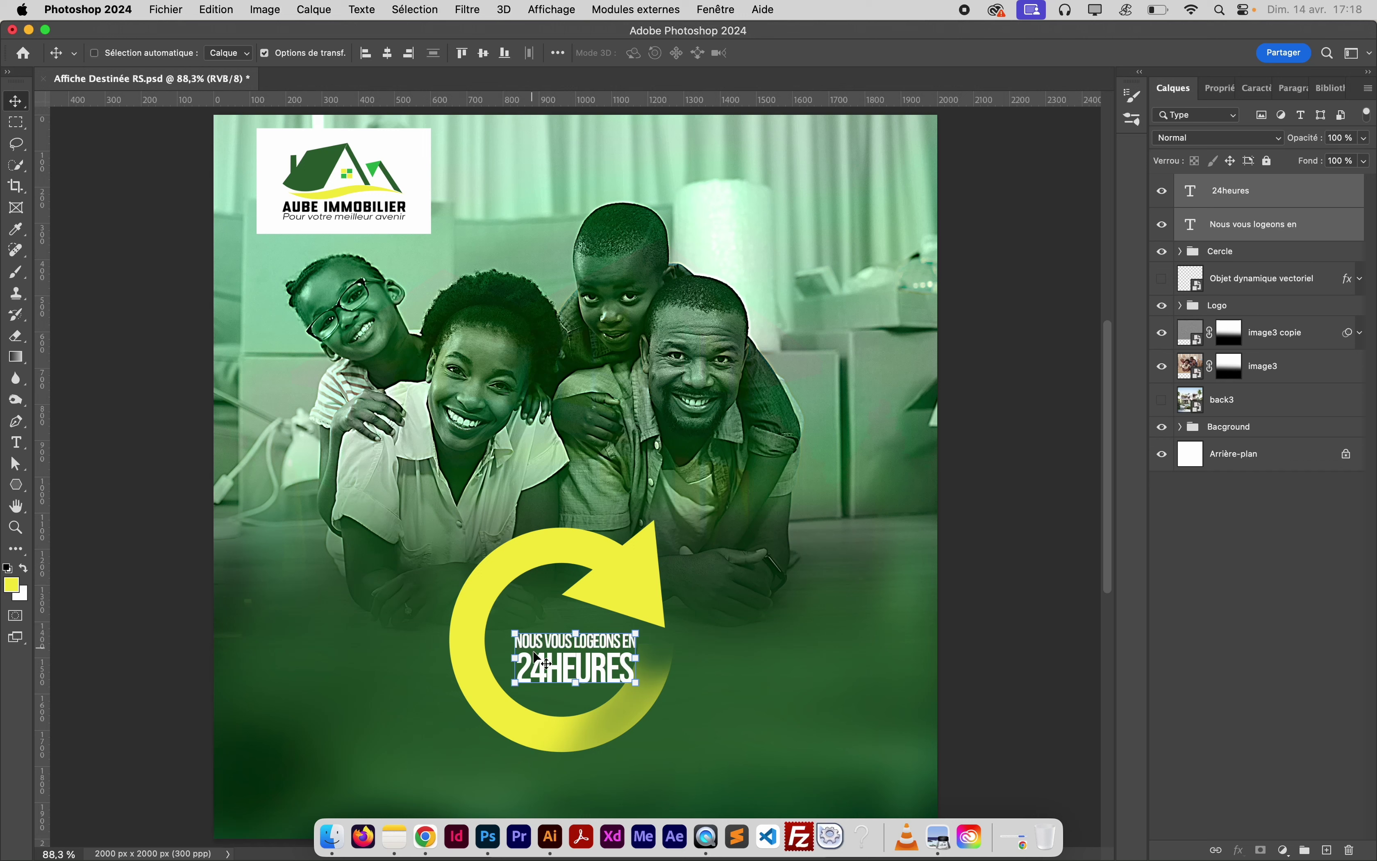
Centre the two text lines inside the circular arrow, nudging them upward, and save the document
left_click_drag(536, 661, 535, 653)
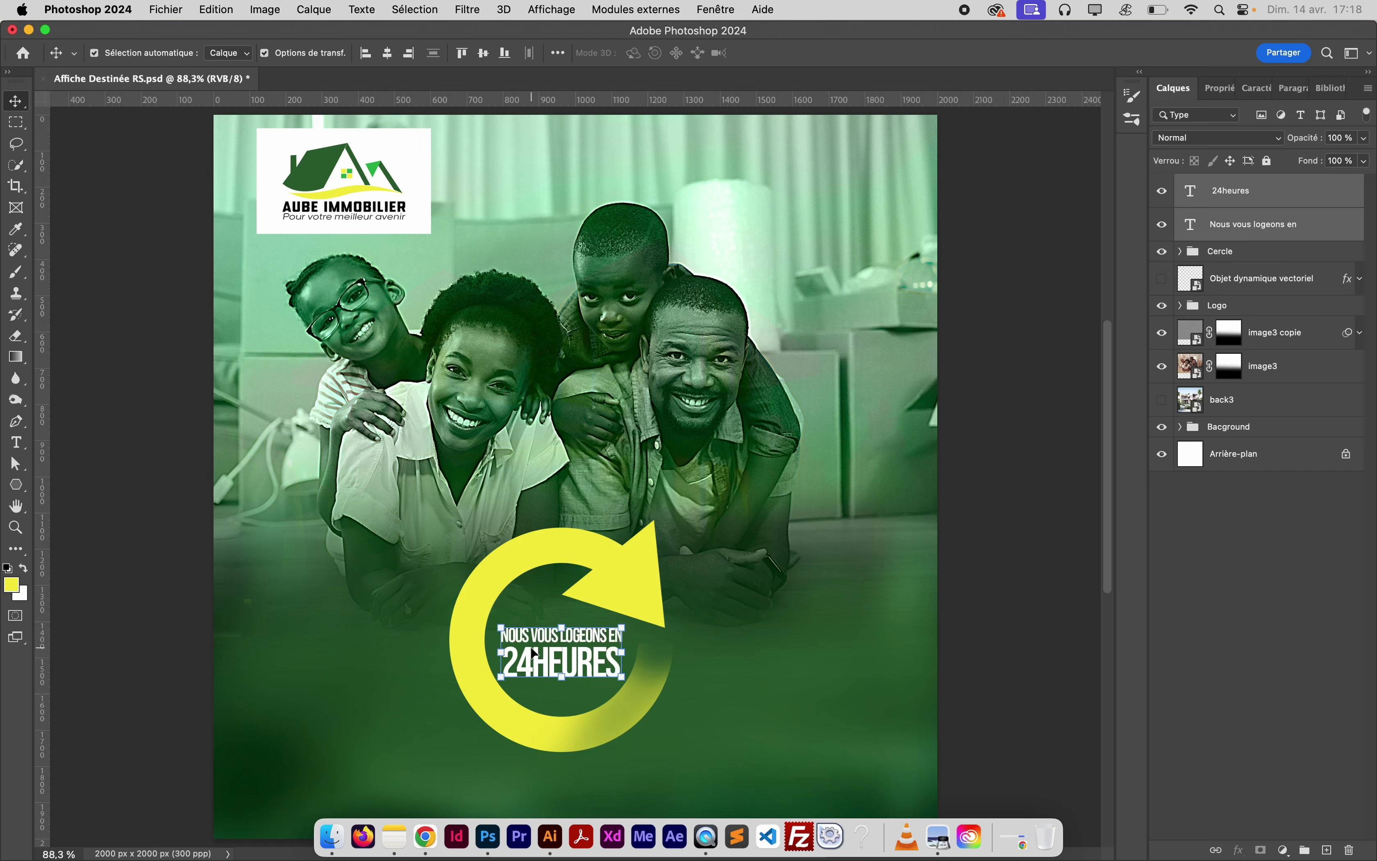
key("Up")
key("Up")
key("Up")
key("Up")
key("Up")
key("Up")
key("Up")
key("Up")
key("Up")
key("Up")
key("Up")
key("Up")
key("Up")
key("Up")
key("Up")
key("Up")
key("Up")
key("Up")
key("Up")
key("Up")
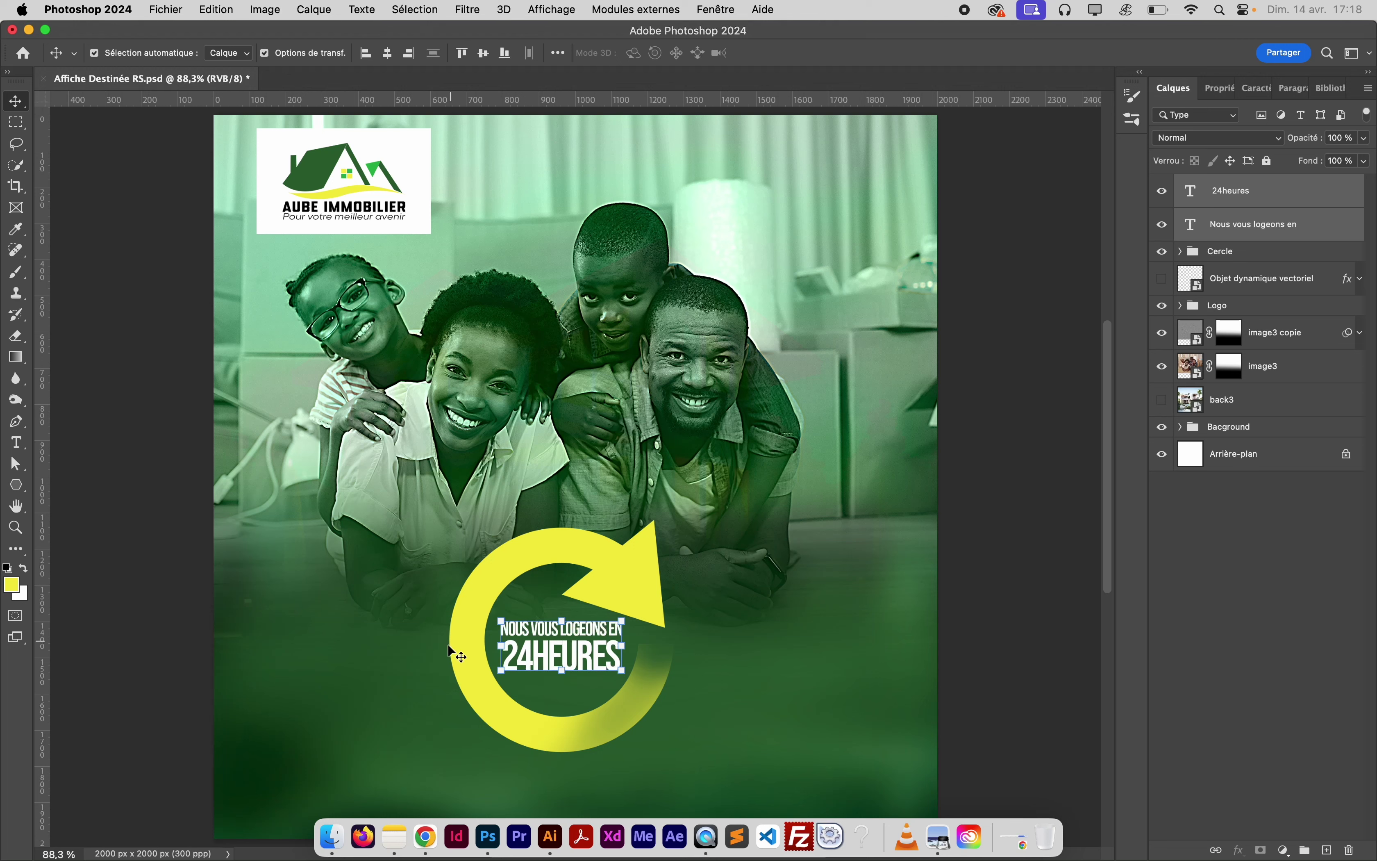
left_click(183, 595)
key("cmd+s")
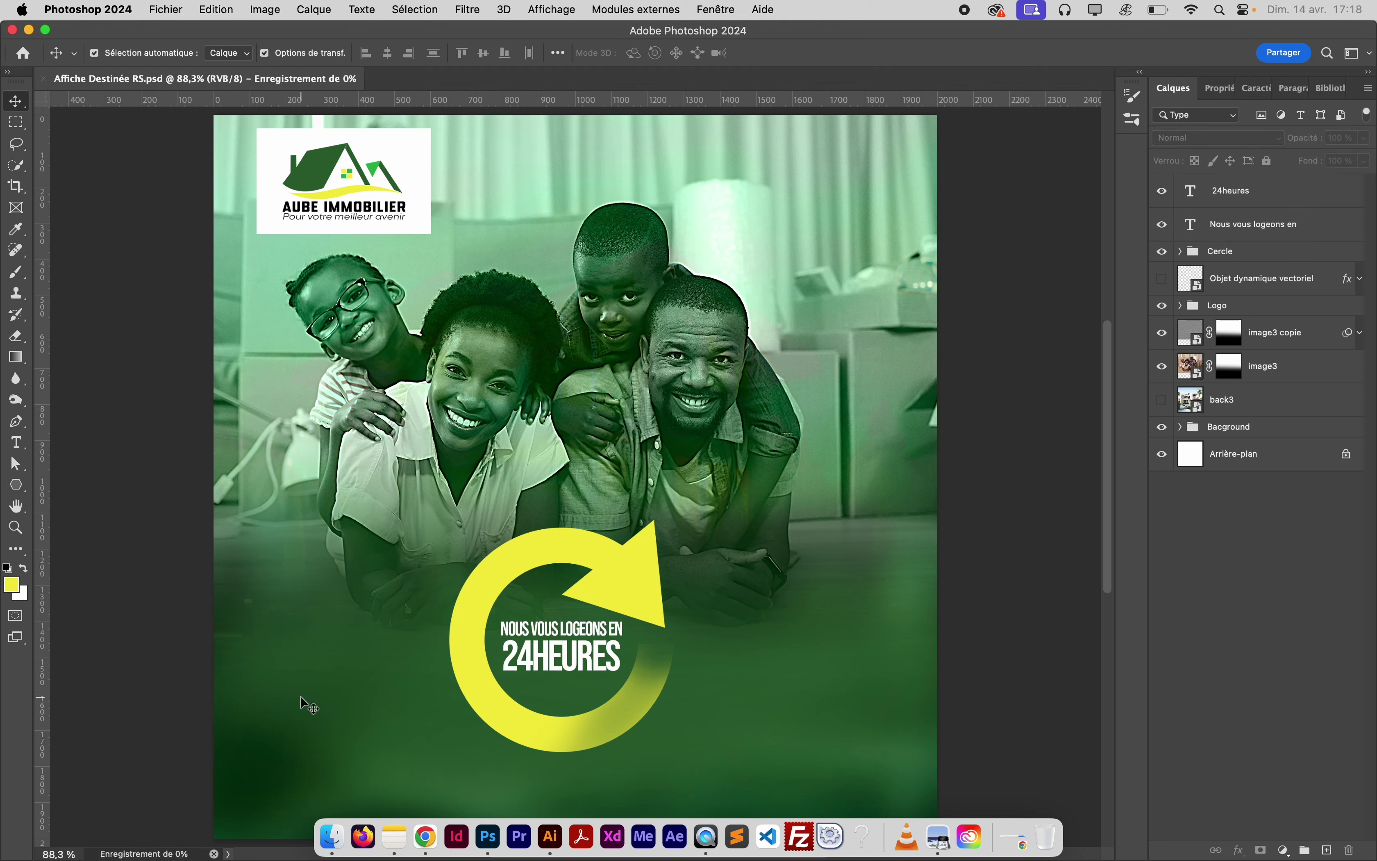
Group the "24heures" and "Nous vous logeons en" layers under the name Title and save the document
key("cmd+minus")
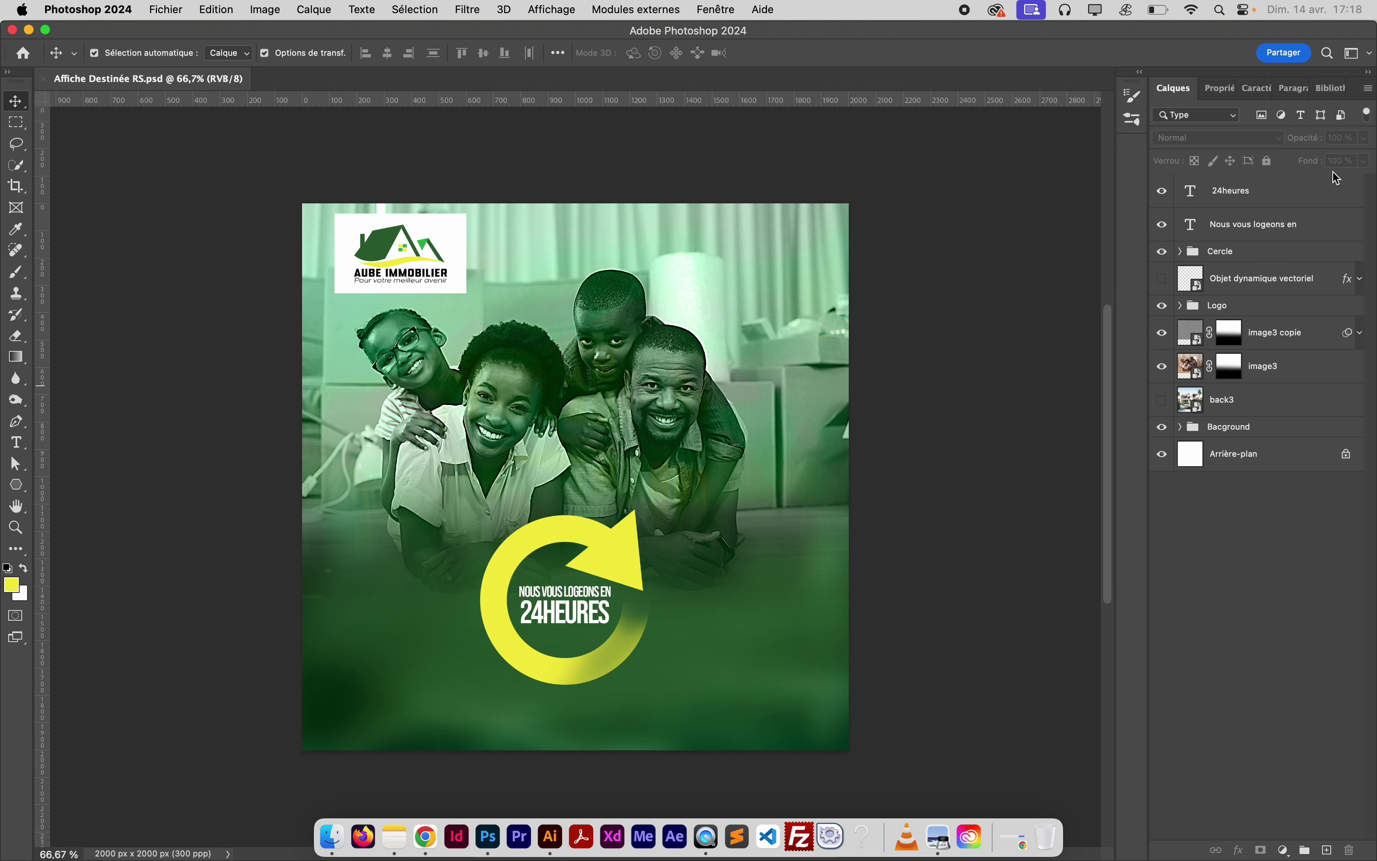
left_click(1254, 192)
left_click(1268, 222, "super")
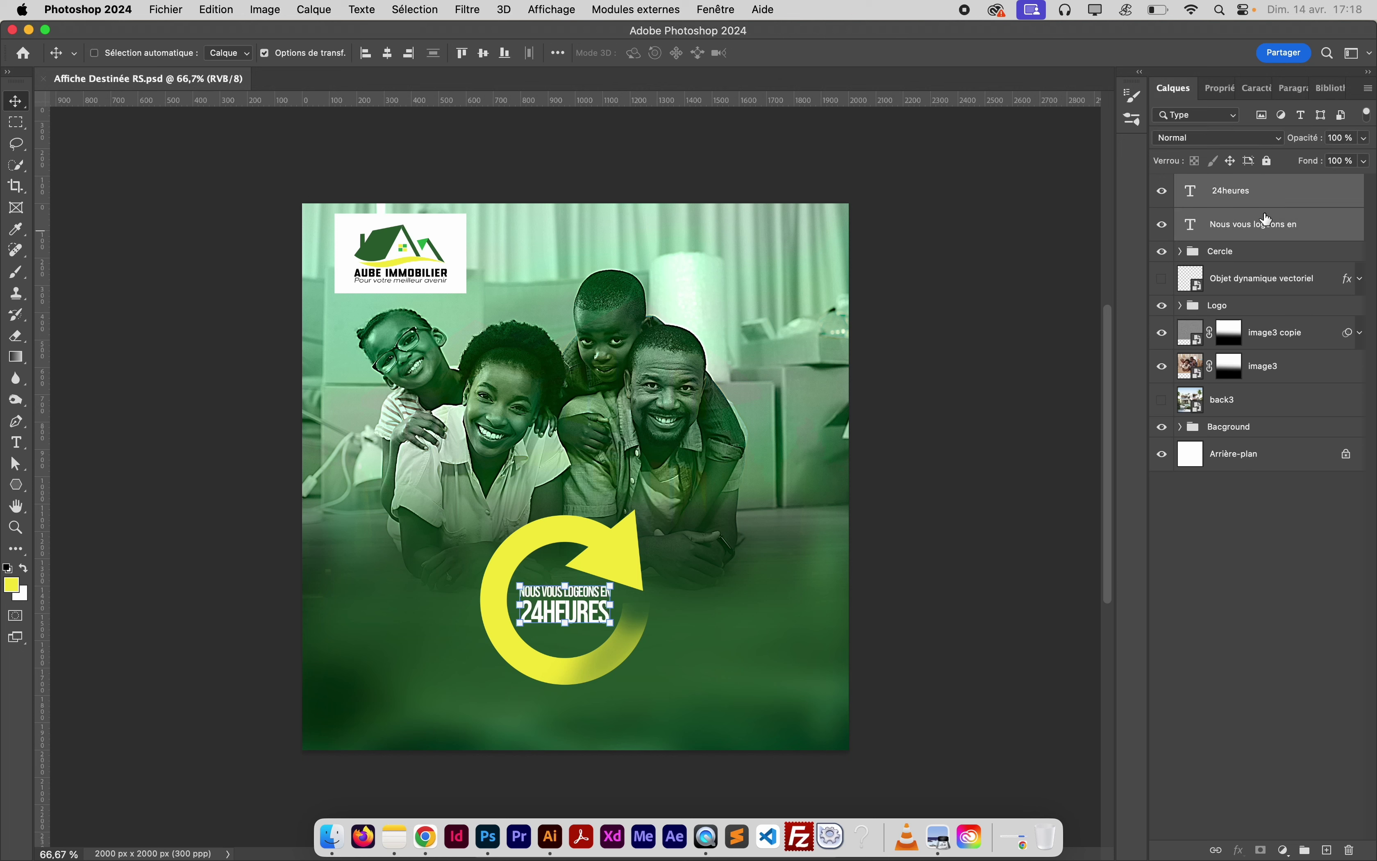
key("super+g")
double_click(1223, 184)
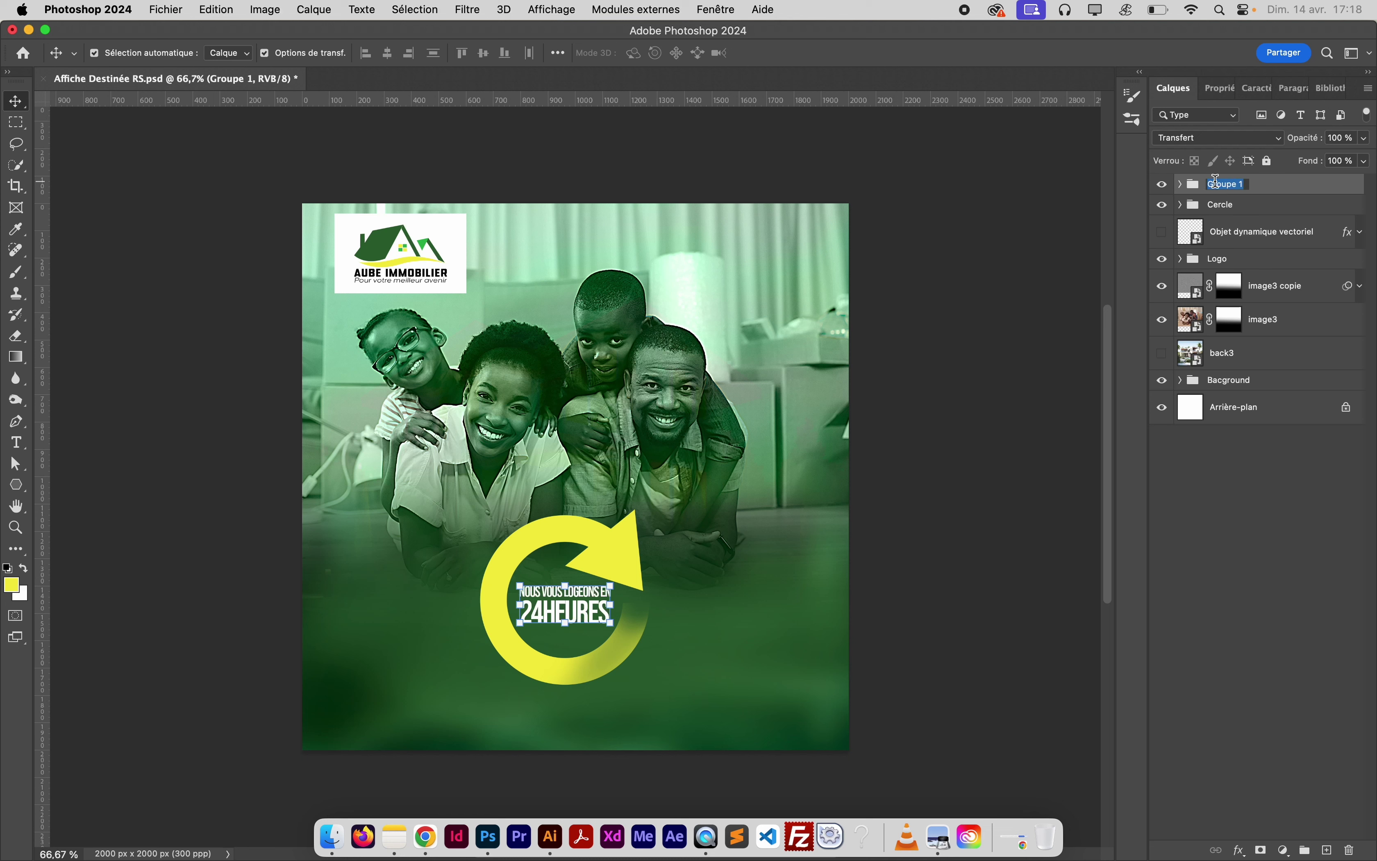
type("Title")
key("Return")
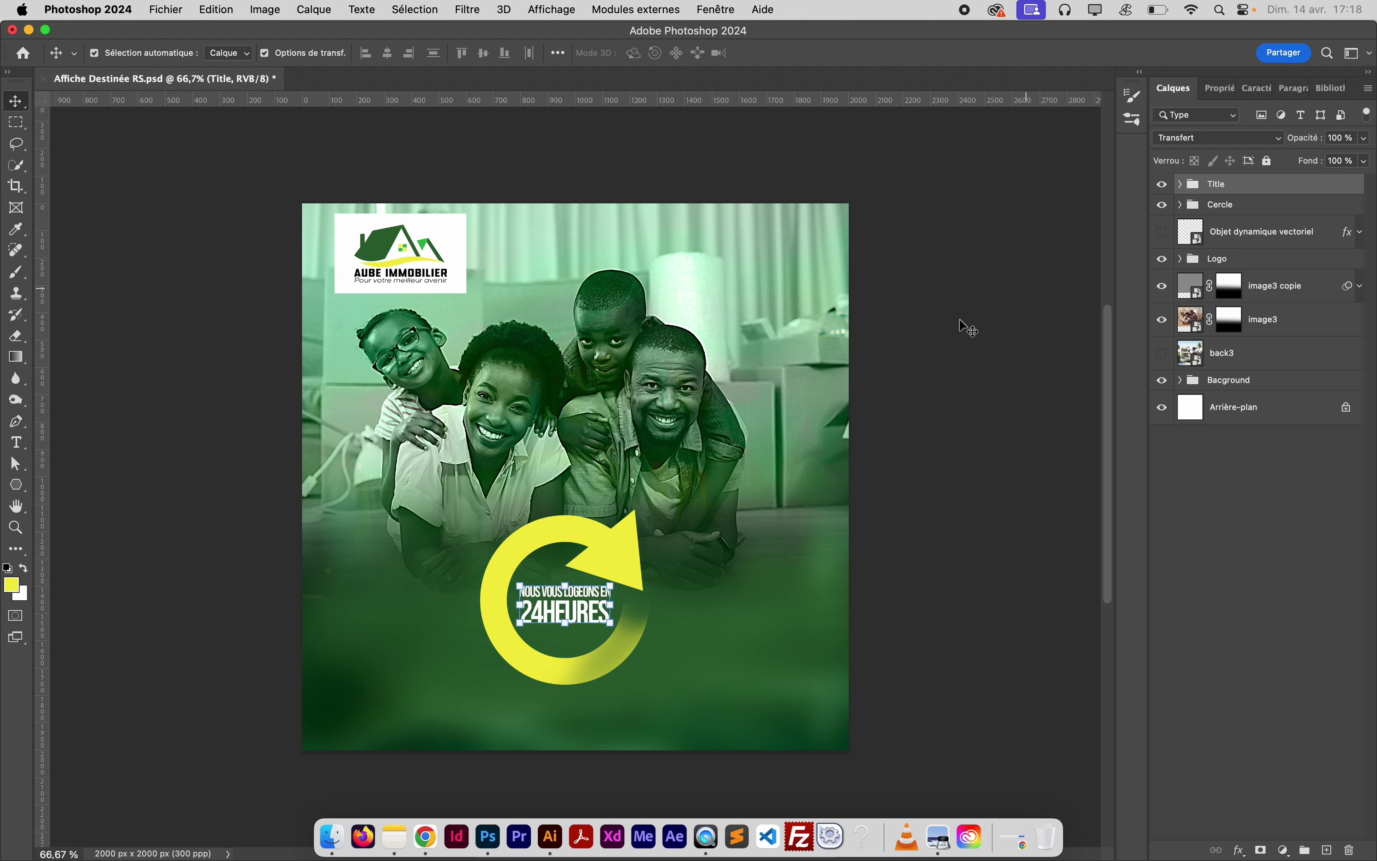
key("super+s")
left_click(937, 606)
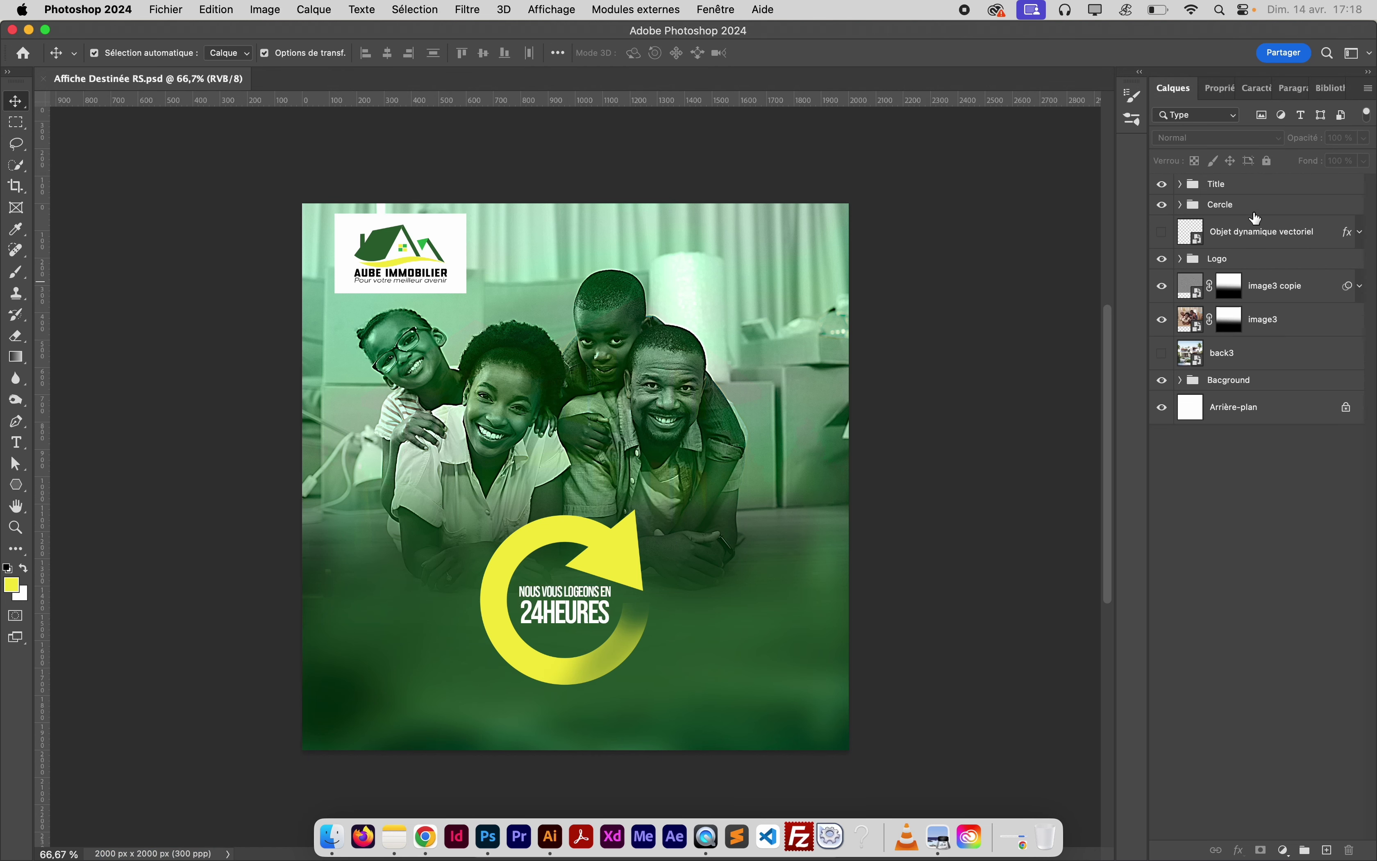
Add a drop shadow to the Cercle group and reduce its size to 0 px
left_click(1354, 209)
double_click(1351, 209)
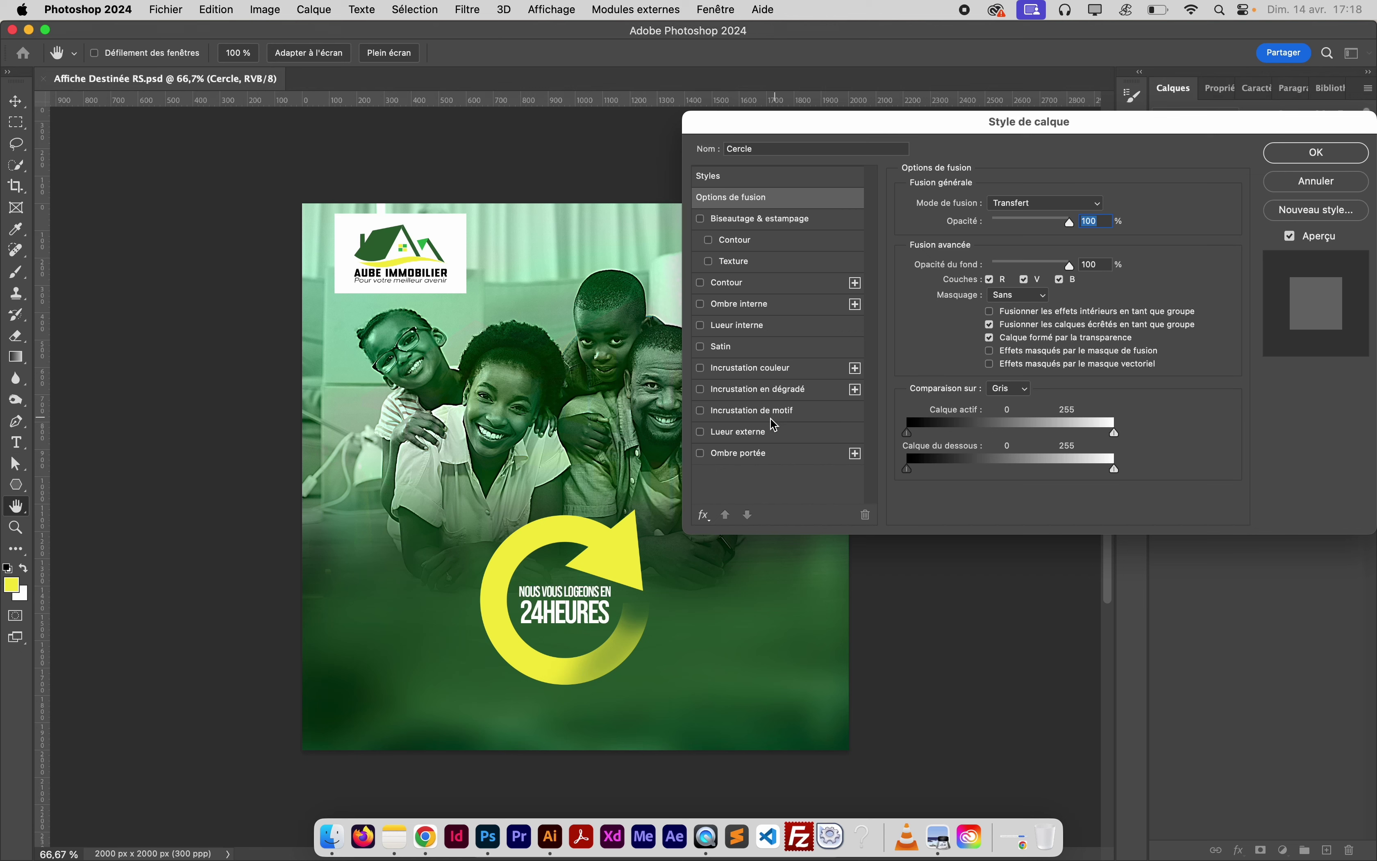
left_click(757, 453)
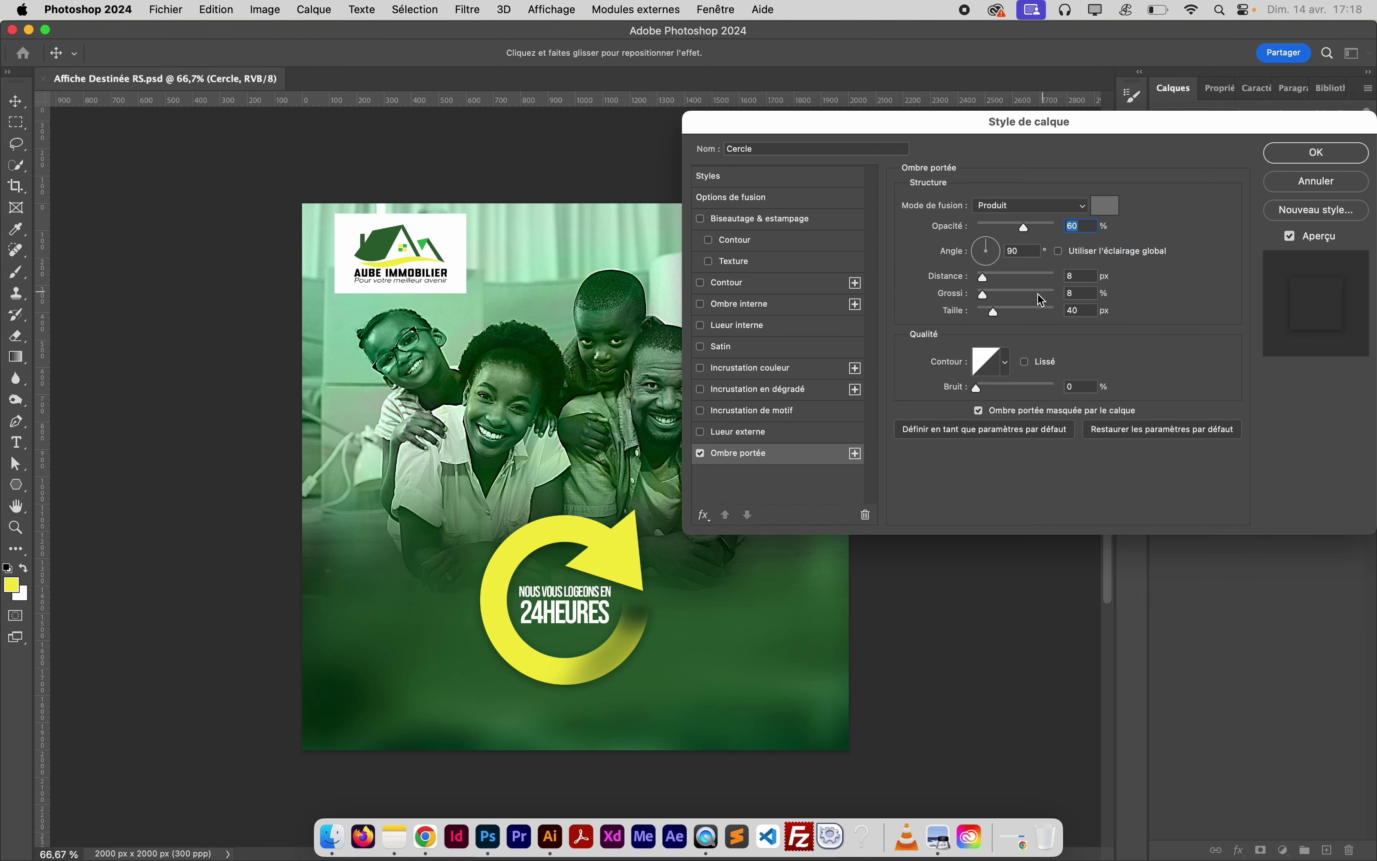
left_click_drag(993, 319, 982, 321)
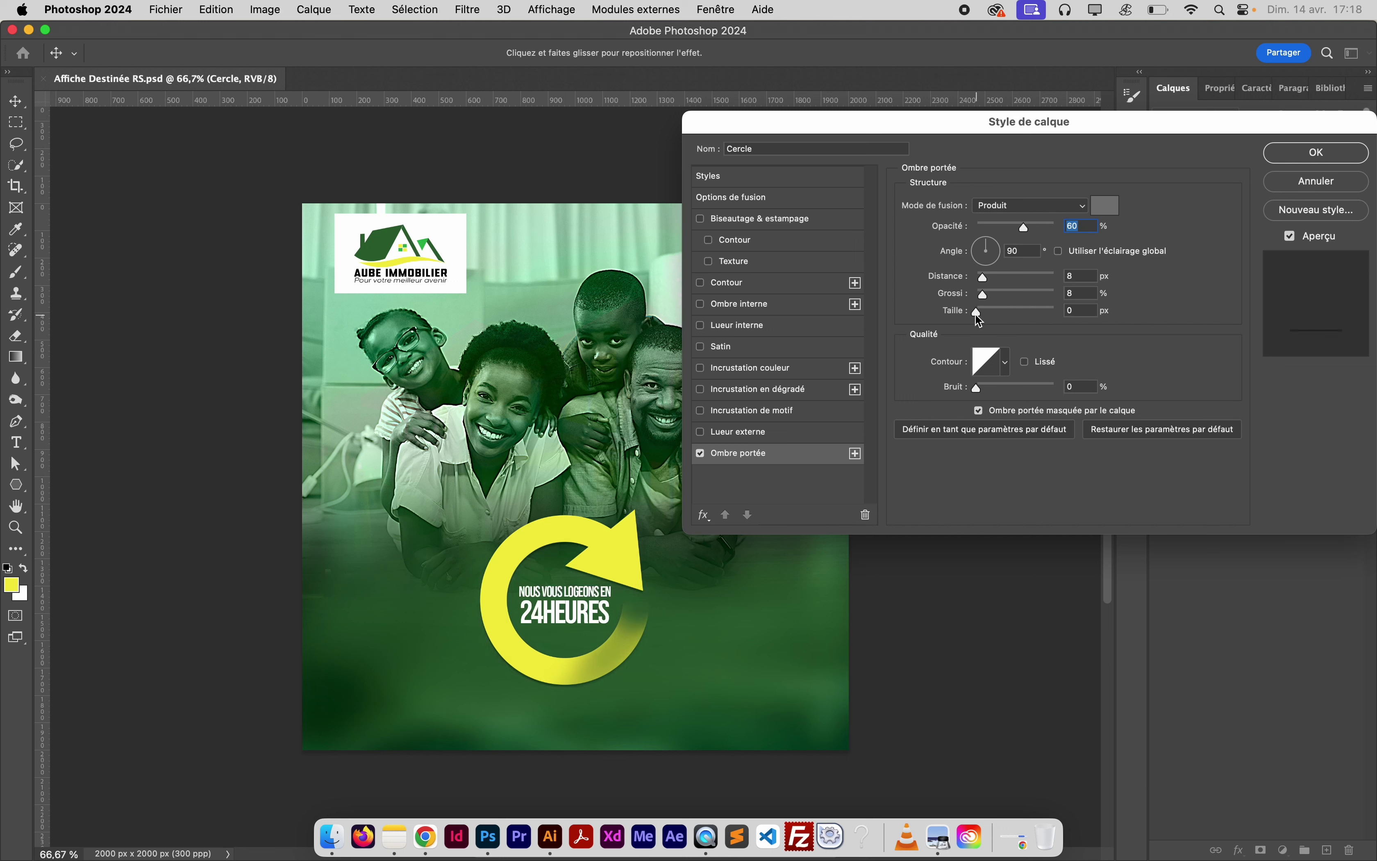
Adjust the distance, spread and opacity of the Cercle group's drop shadow, apply the layer style and deselect the group
left_click_drag(983, 278, 982, 279)
left_click(980, 294)
left_click_drag(1024, 229, 984, 280)
left_click(986, 282)
left_click_drag(979, 294, 949, 306)
left_click(992, 229)
left_click(1308, 158)
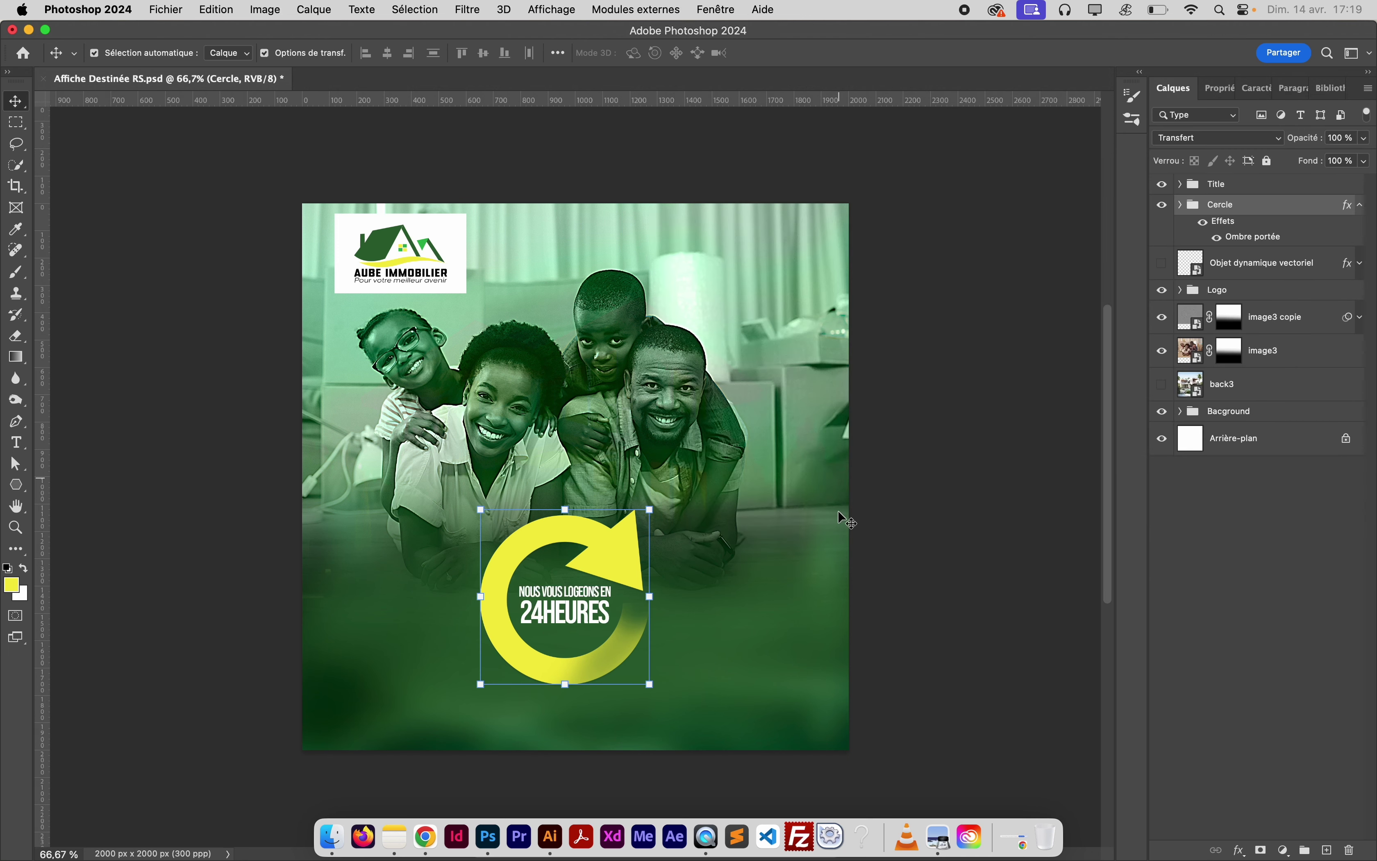
left_click(960, 667)
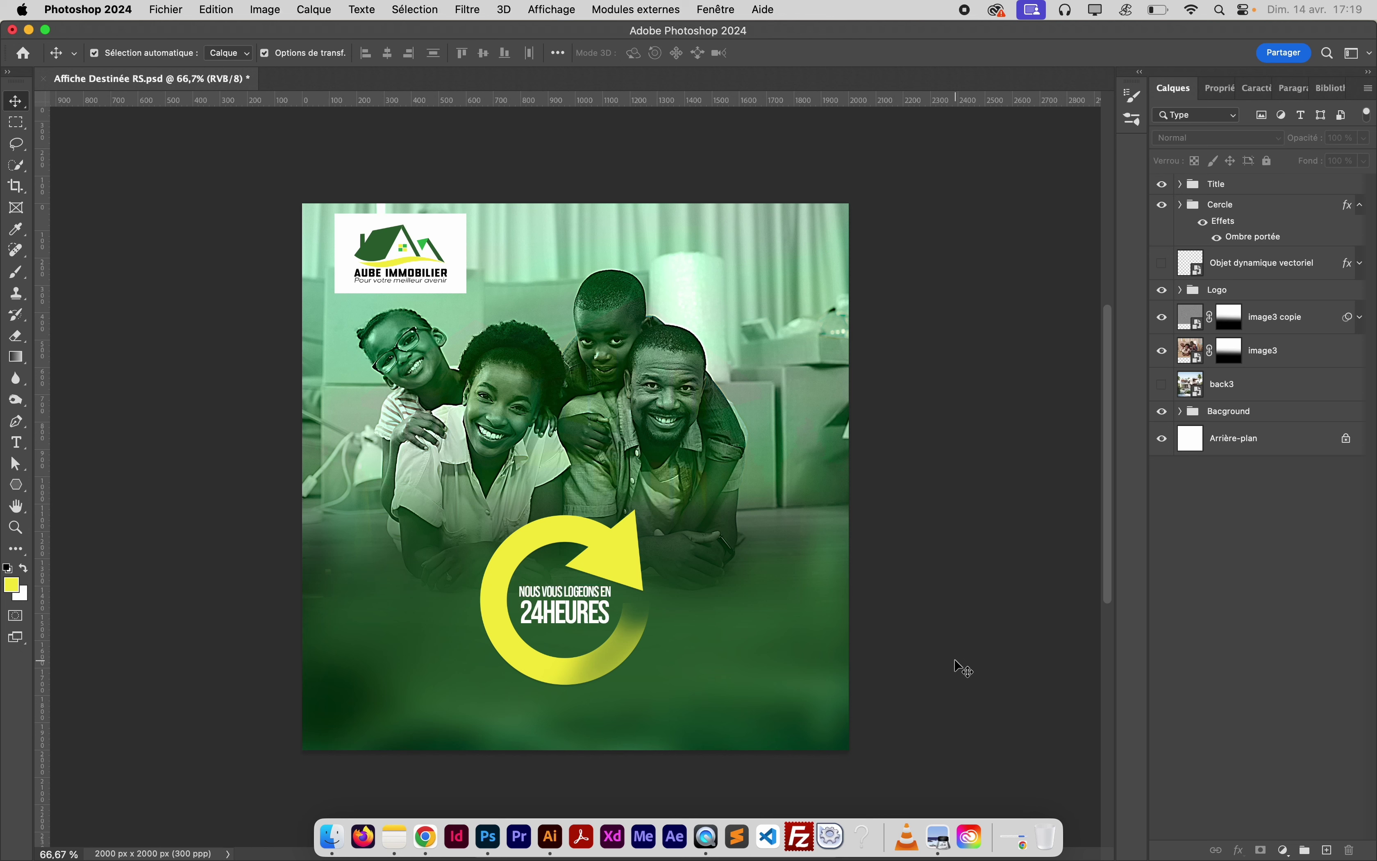
Recolour the "24heures" text with the circular arrow's yellow (ffff33) and save the document
double_click(558, 618)
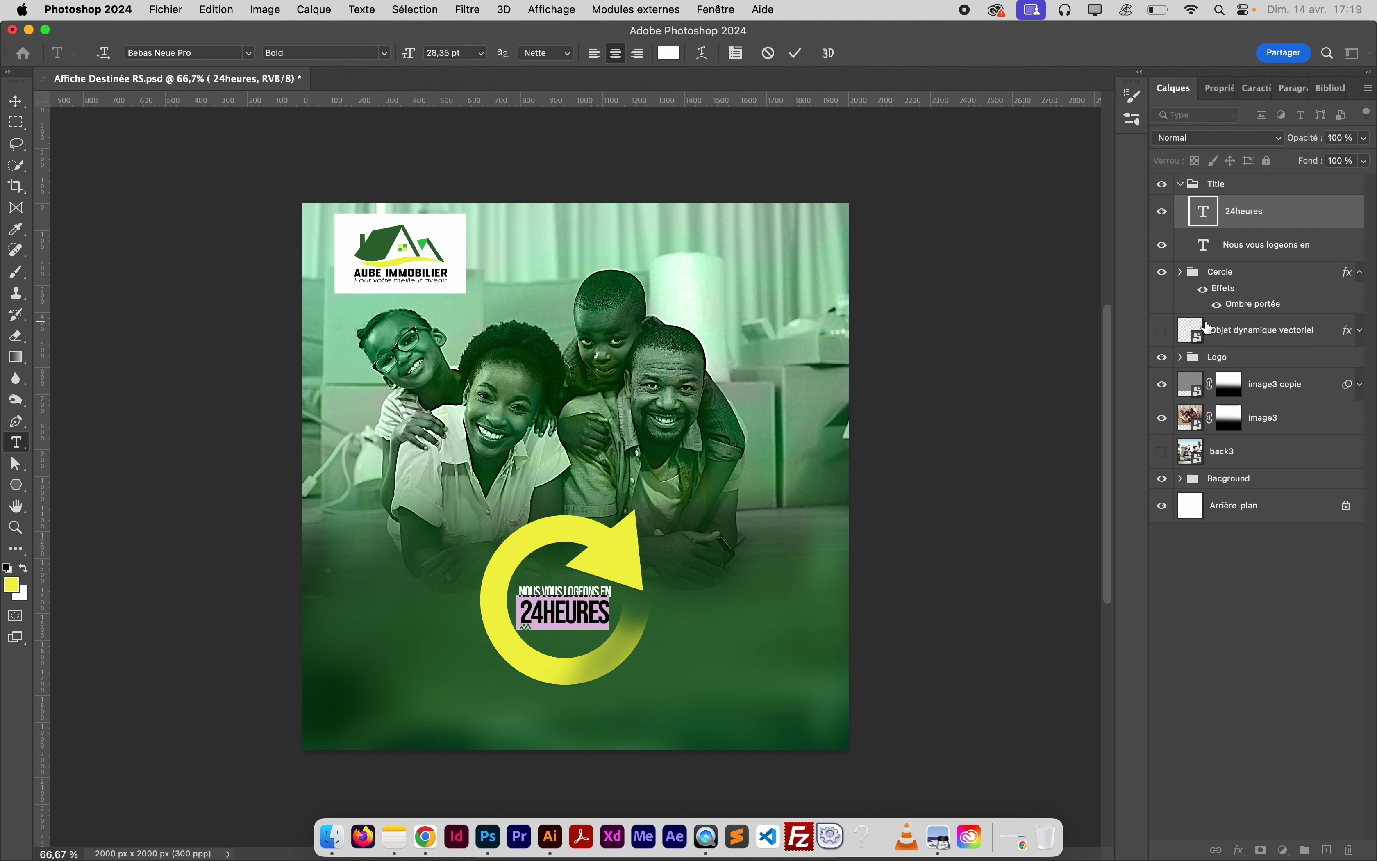
left_click(669, 53)
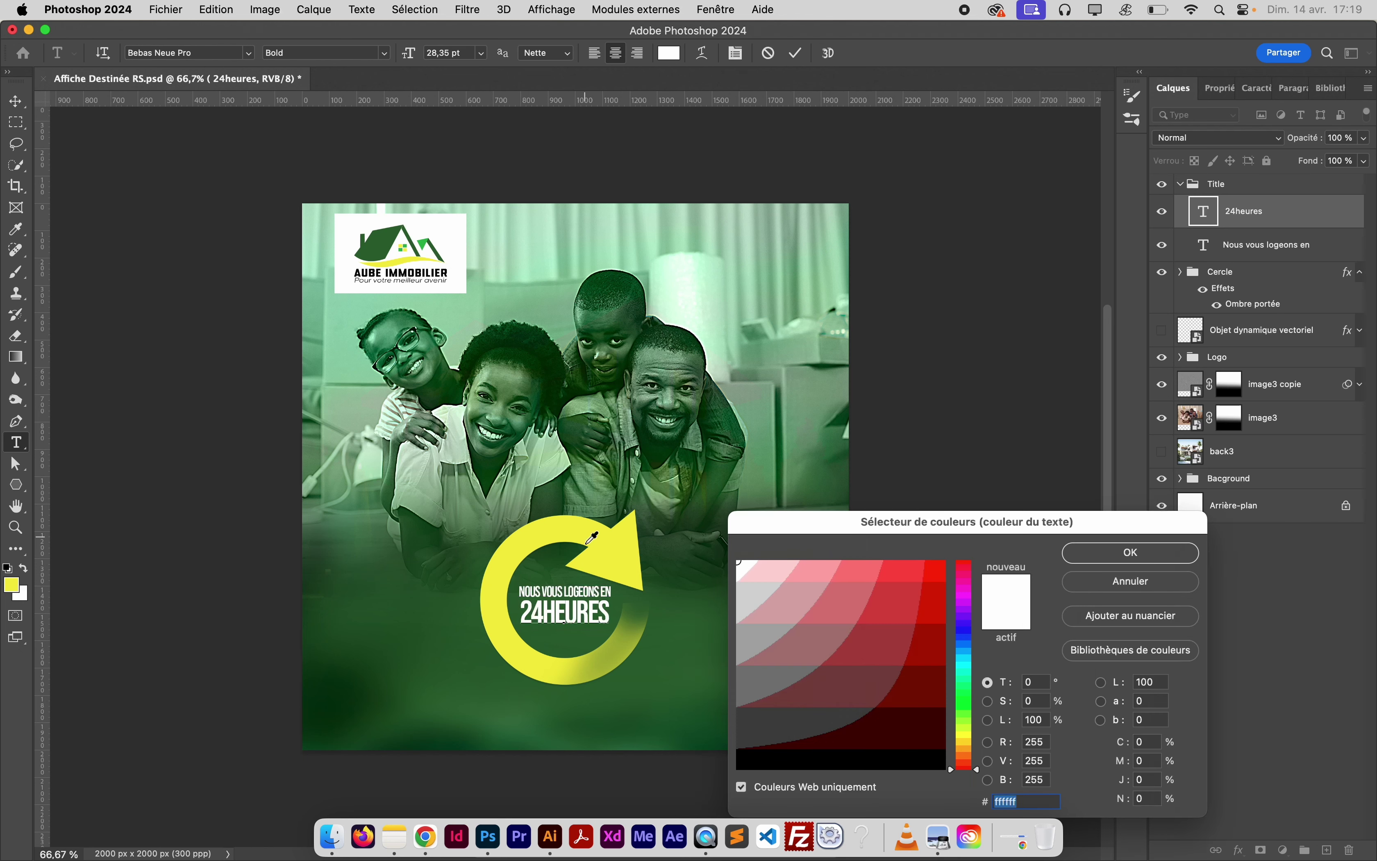
left_click(607, 558)
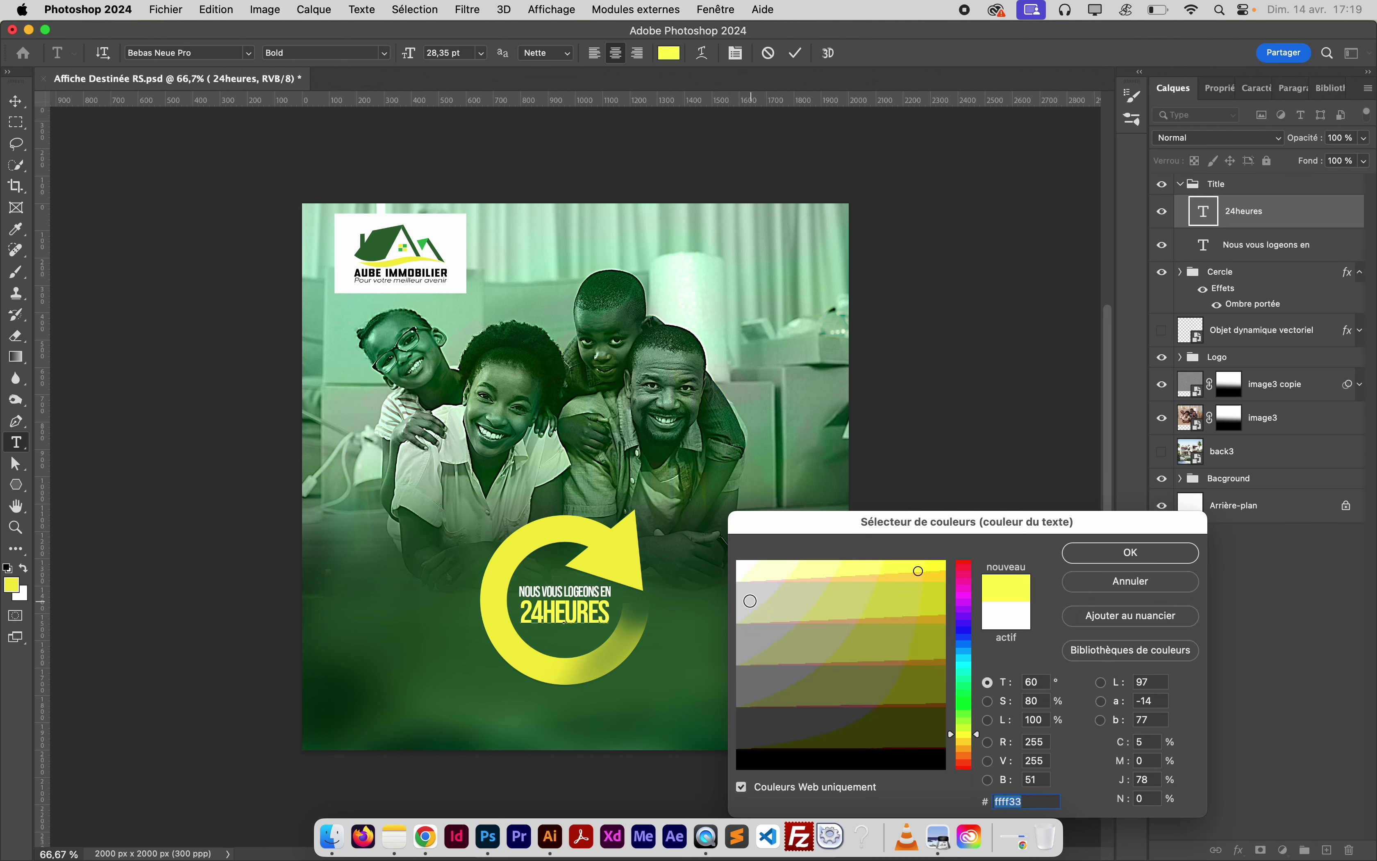
left_click(1110, 554)
left_click(15, 100)
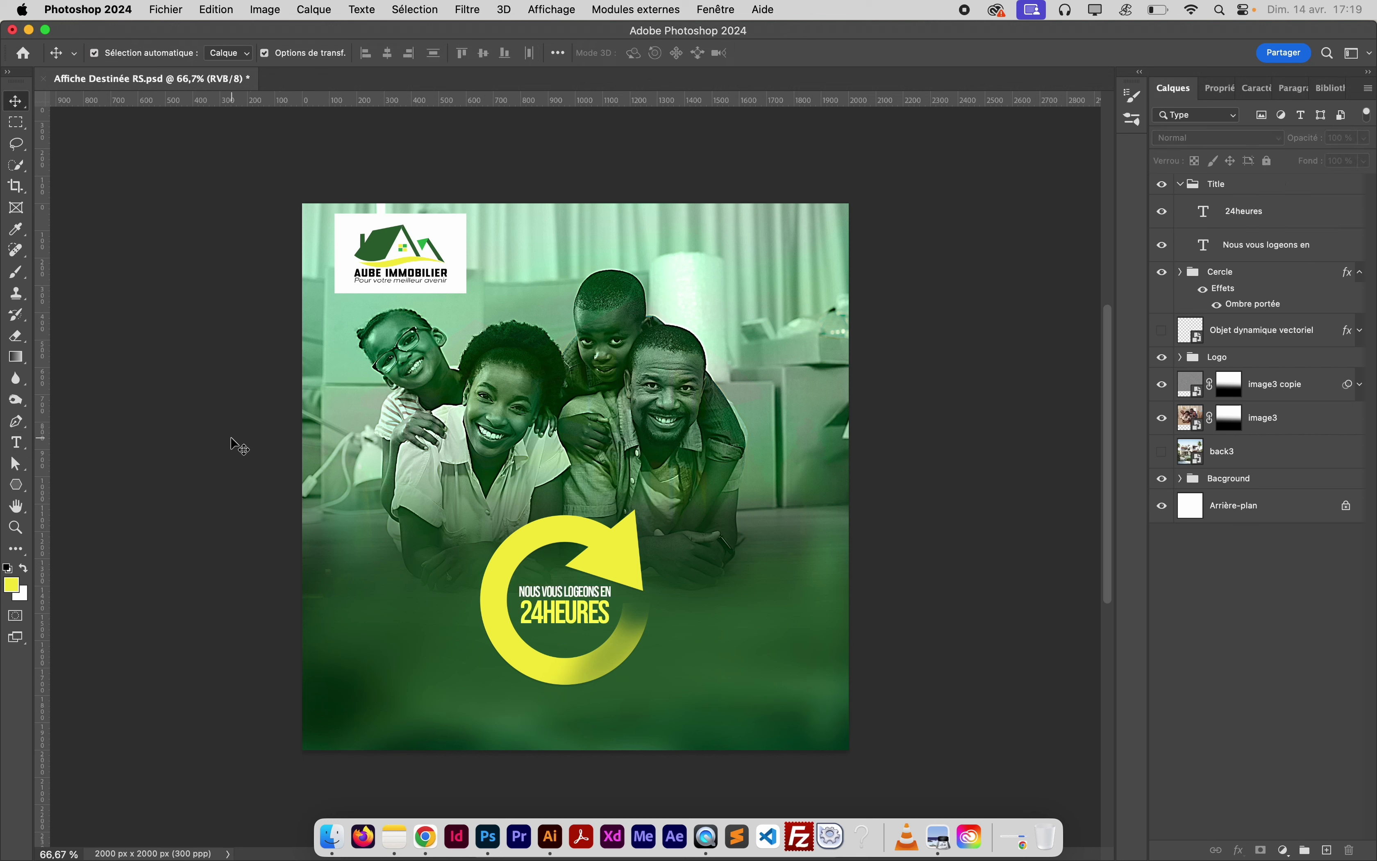
key("super+s")
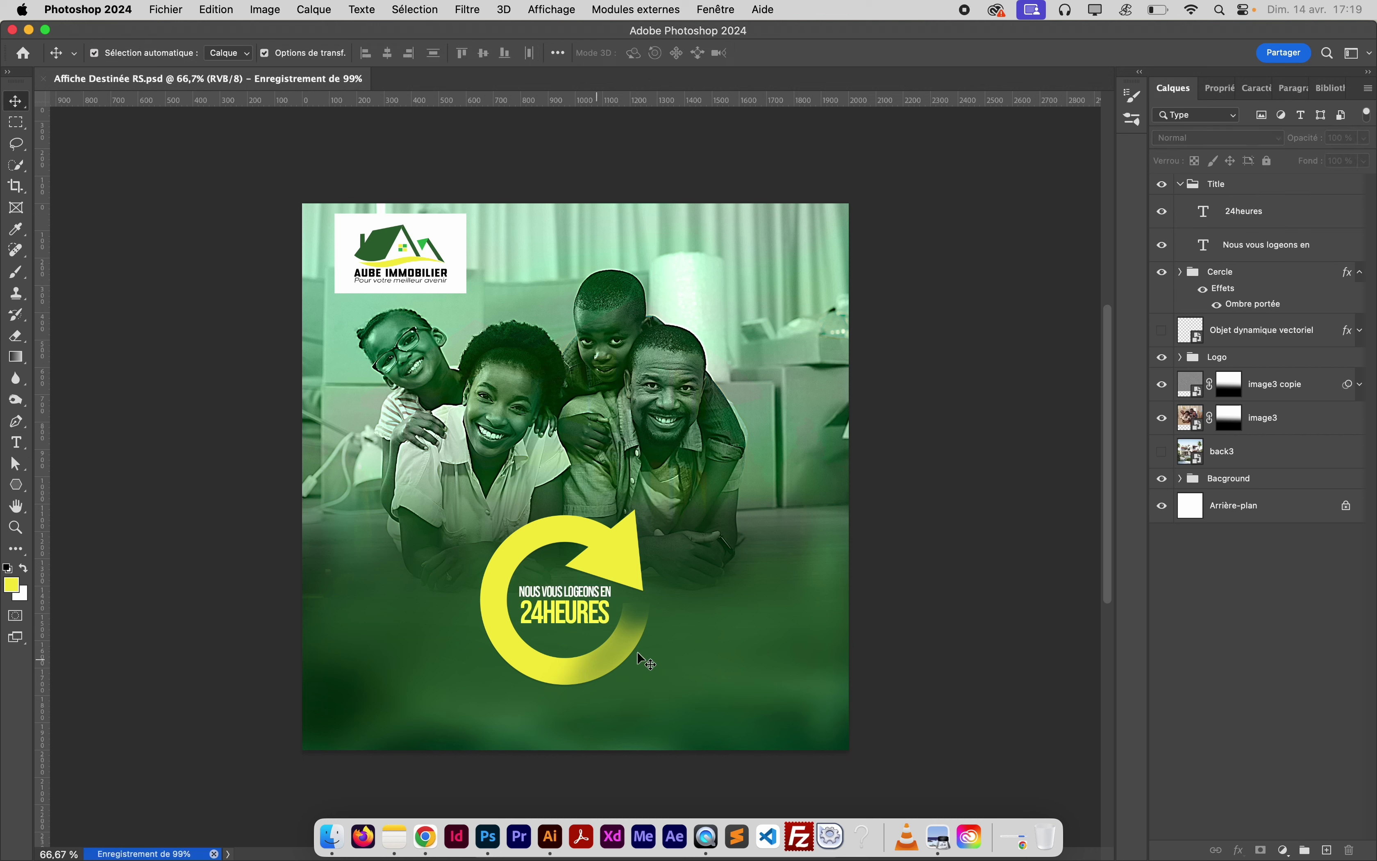
Collapse the Title group and Cercle's effects, group Title and Cercle together, and name the new group Title
left_click(1180, 184)
left_click(1180, 206)
left_click(1361, 206)
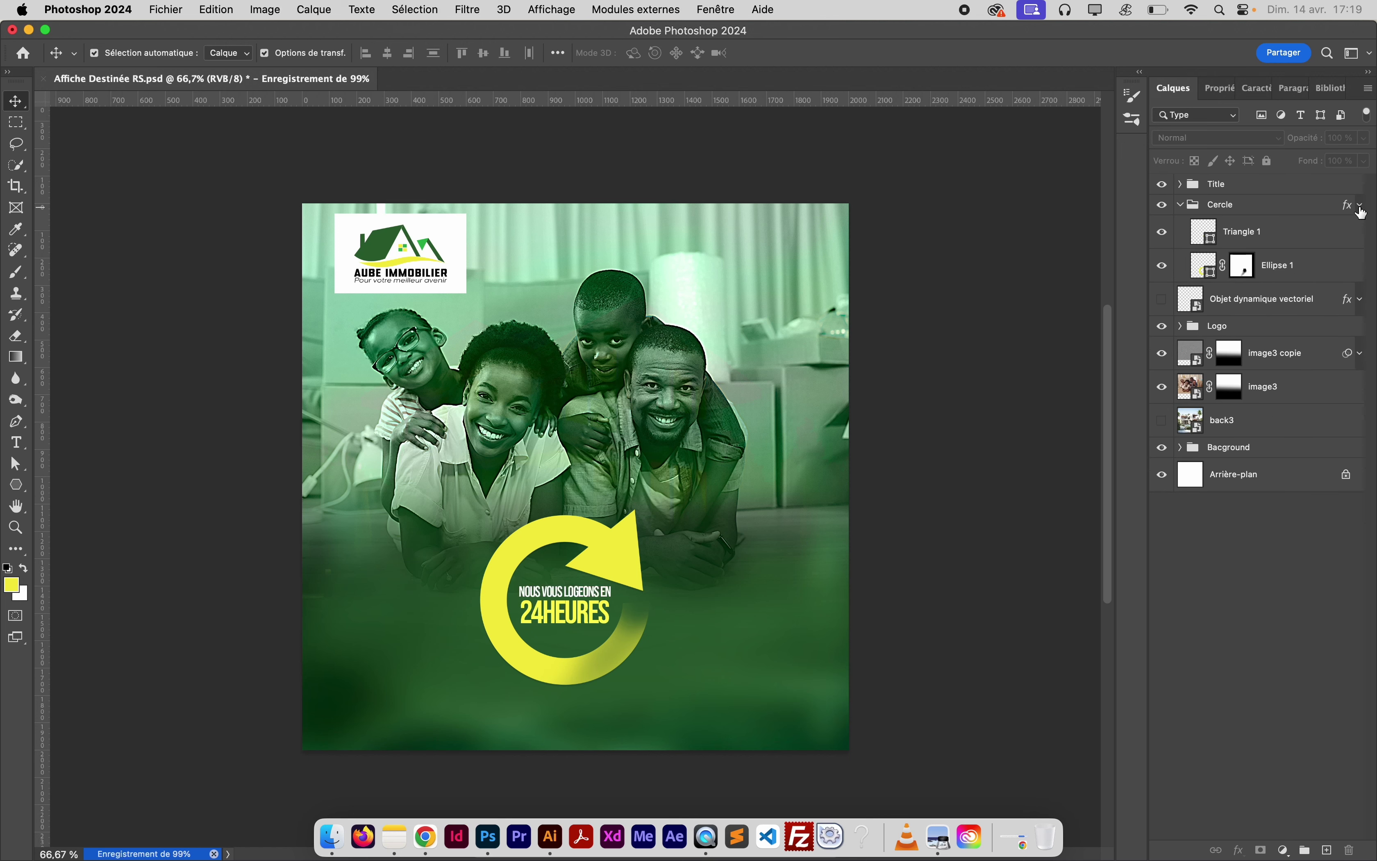
left_click(1232, 205)
left_click(1220, 182, "shift")
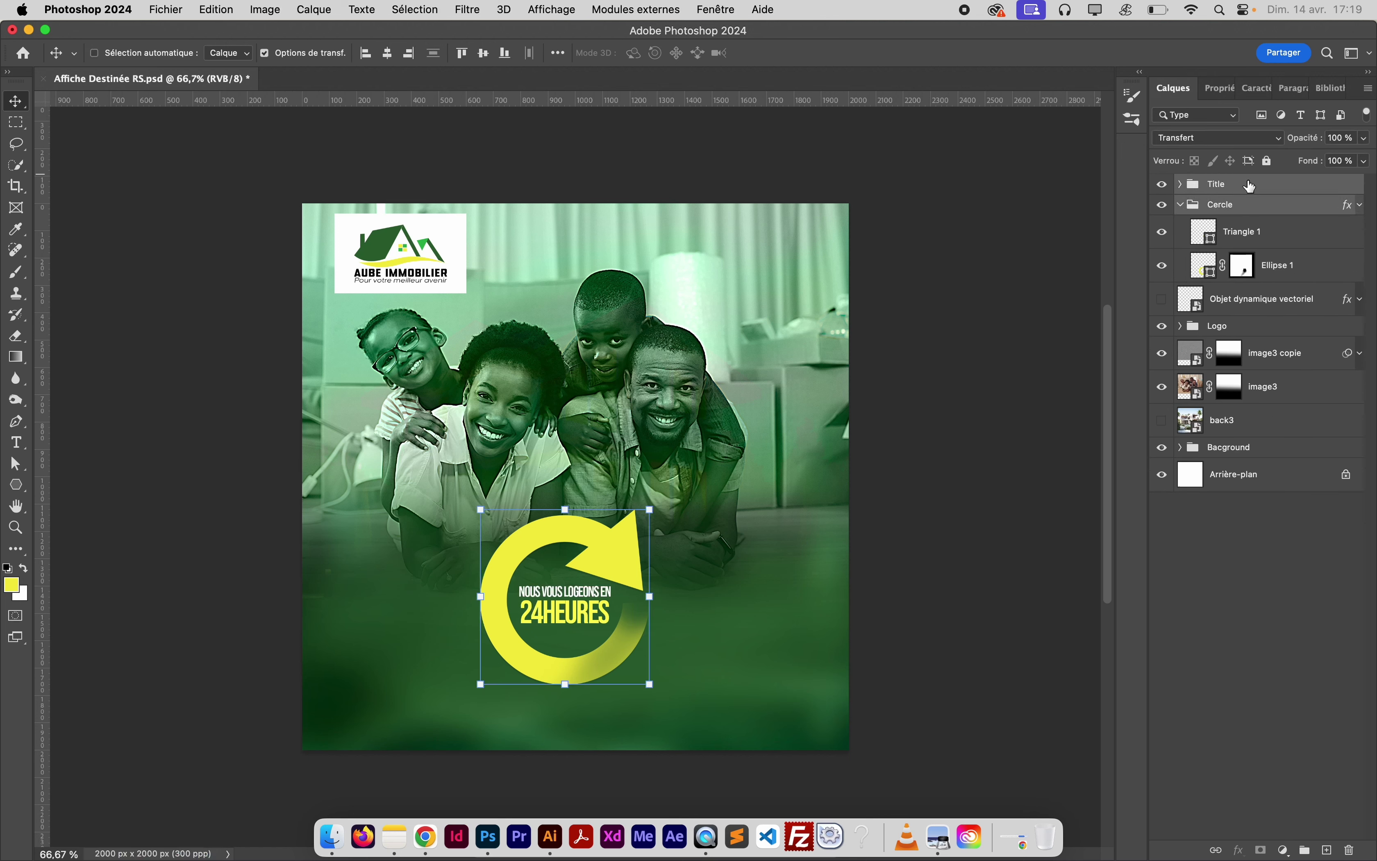
key("super+g")
double_click(1229, 183)
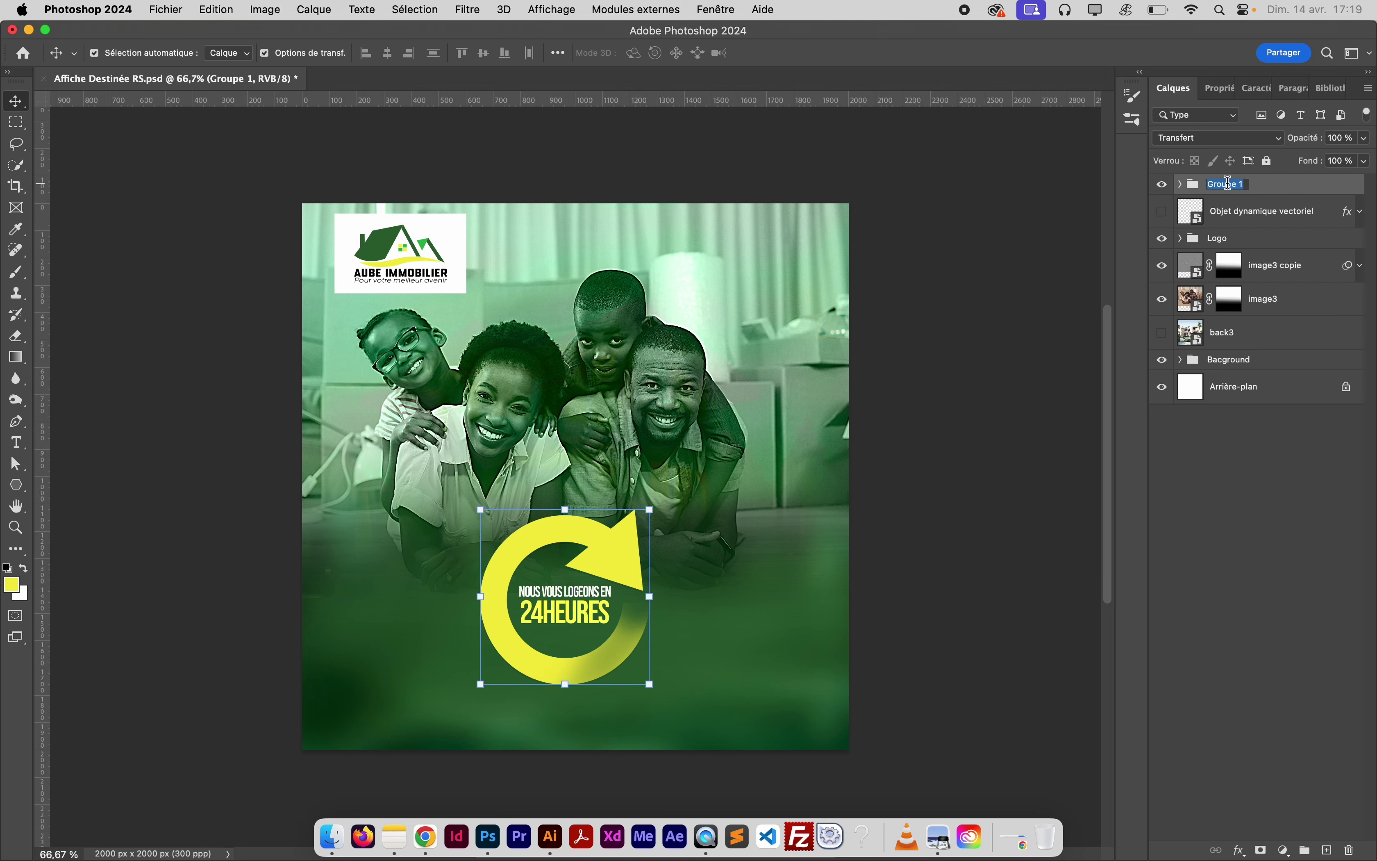
key("Caps_Lock")
type("Title")
key("Return")
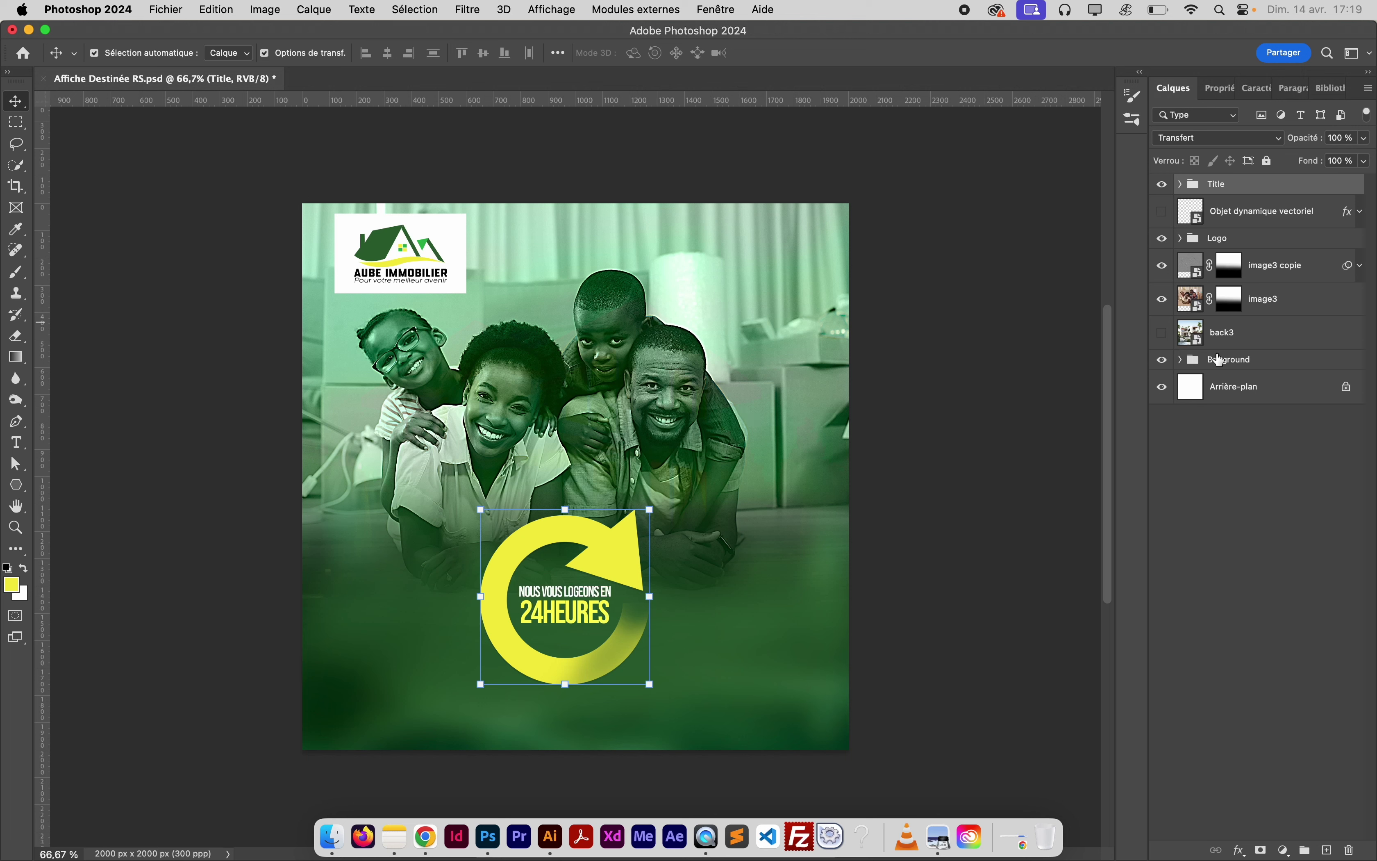
Group the image3 and image3 copie layers and name the group model
left_click(1229, 239)
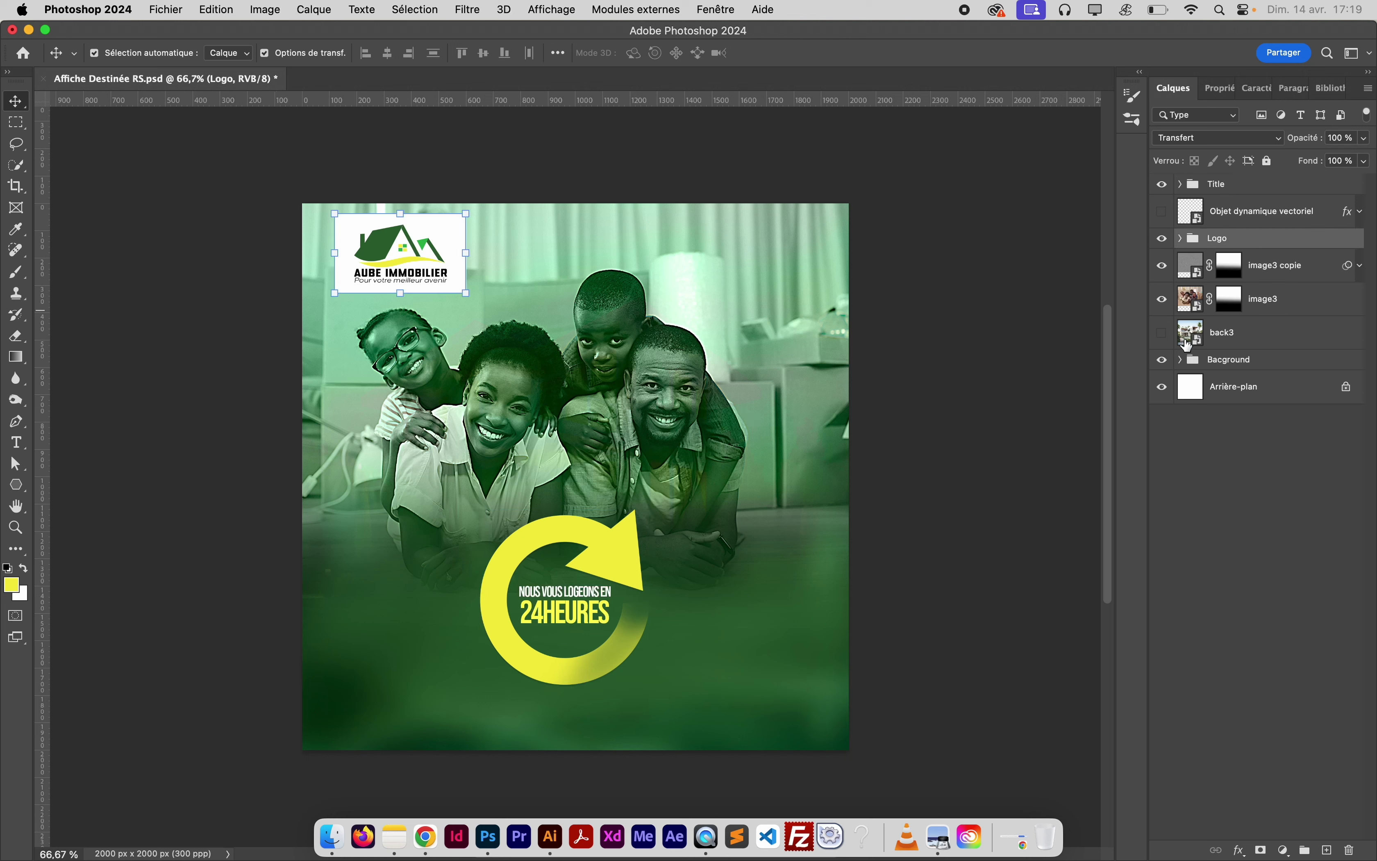
left_click(1224, 364)
left_click(1303, 301)
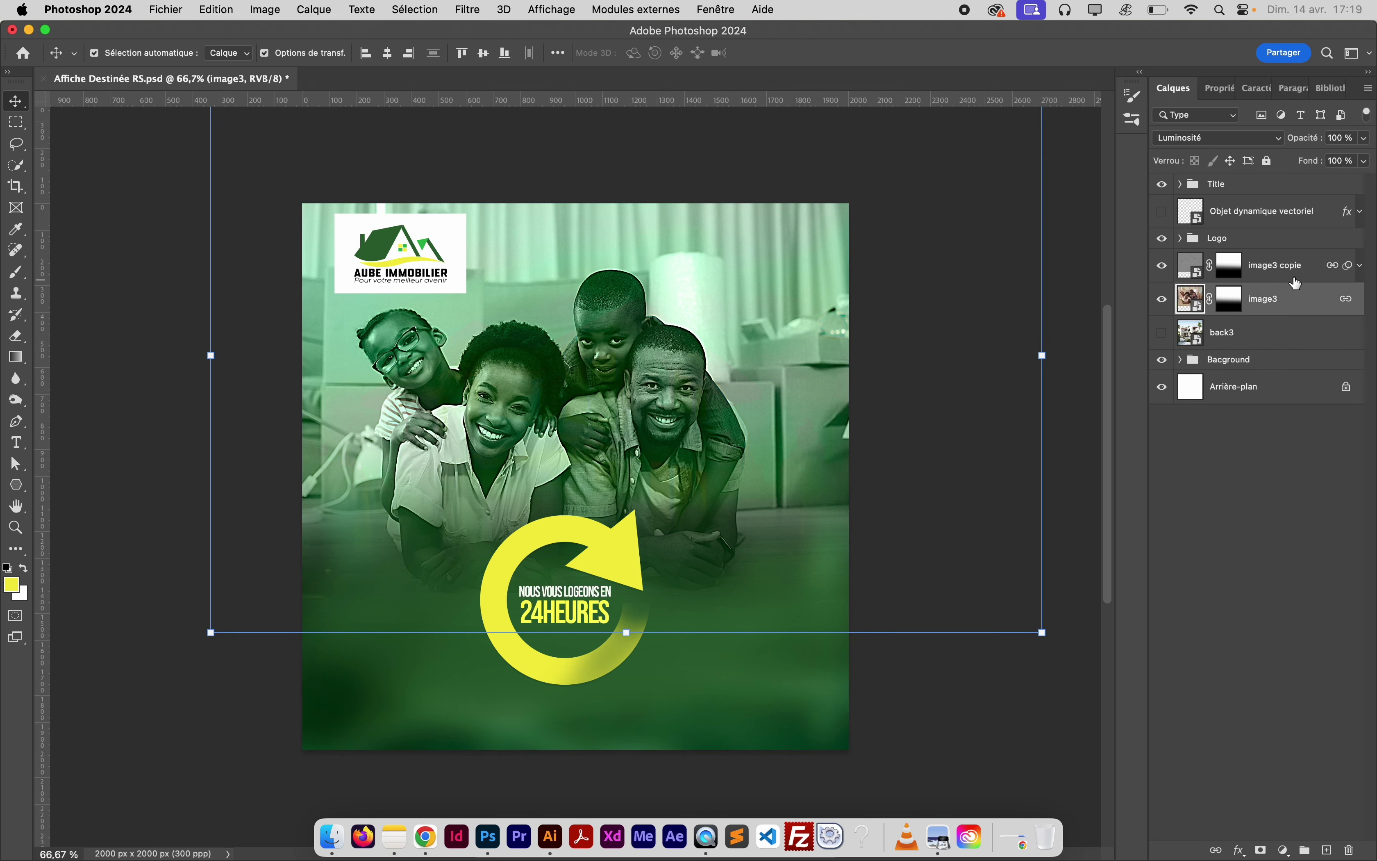
left_click(1283, 272, "shift")
key("super+g")
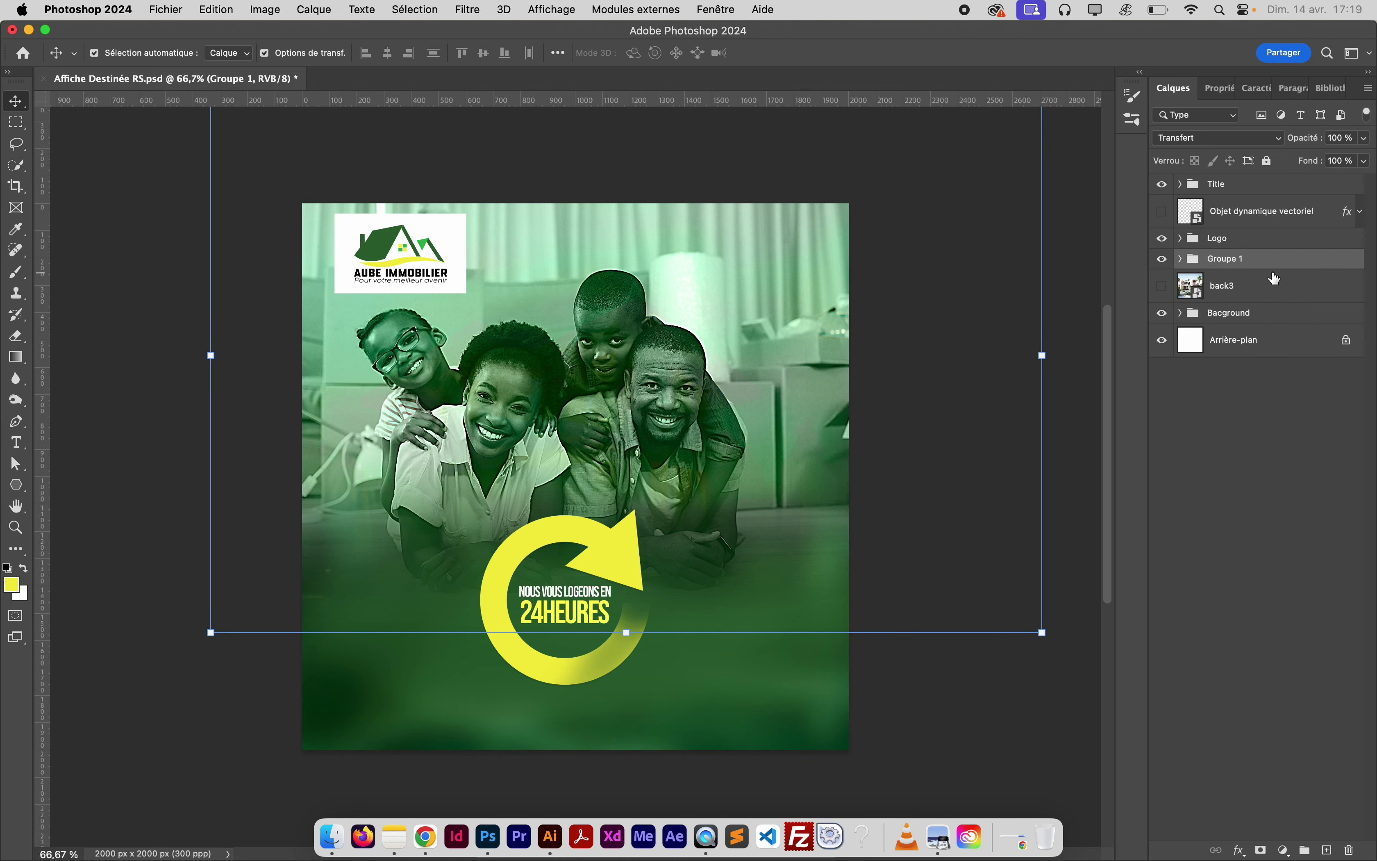
double_click(1223, 259)
type("model")
key("Return")
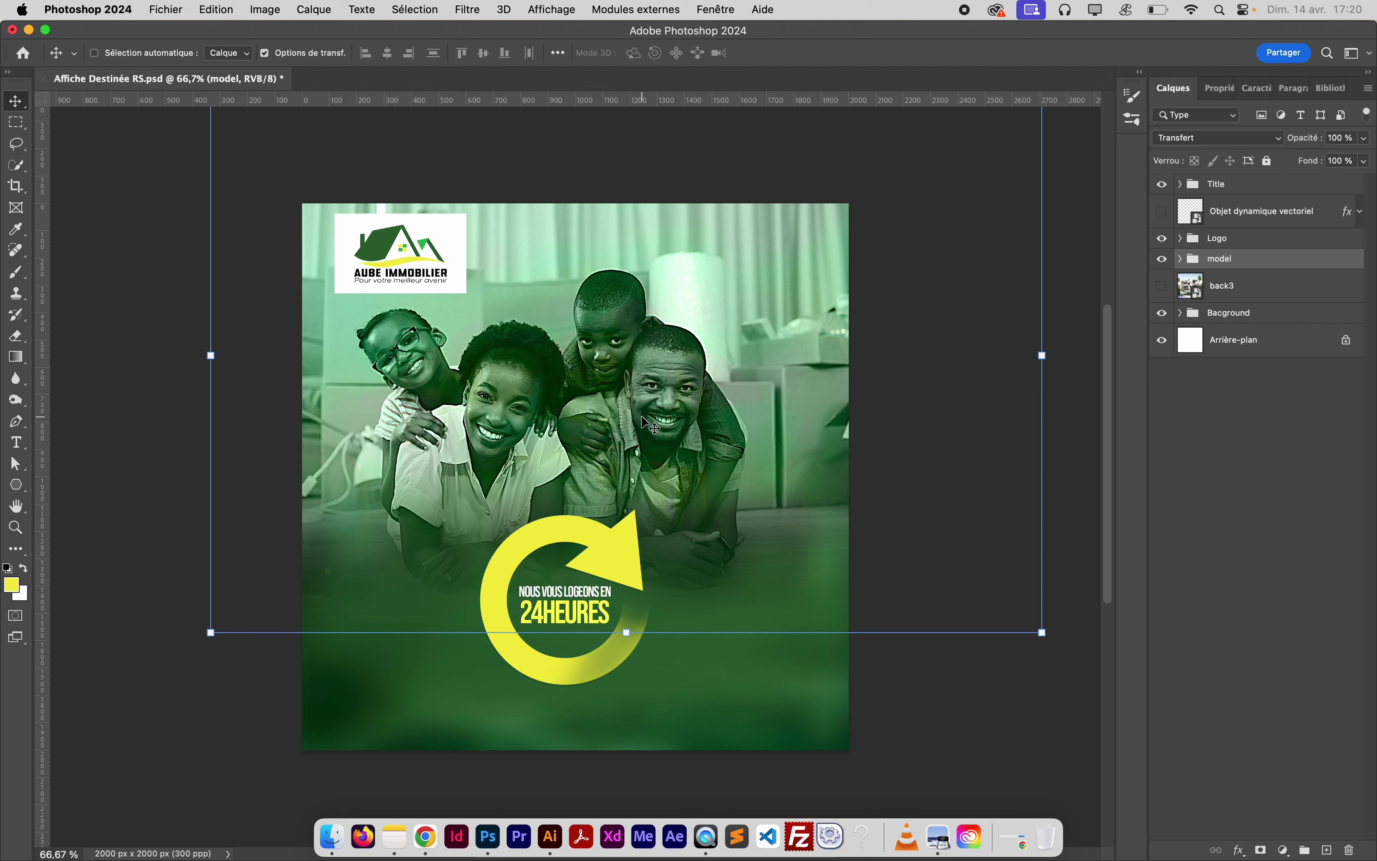
Shift the model group slightly up and left, and move the Title group right and slightly up, below the man
left_click(651, 425, "super")
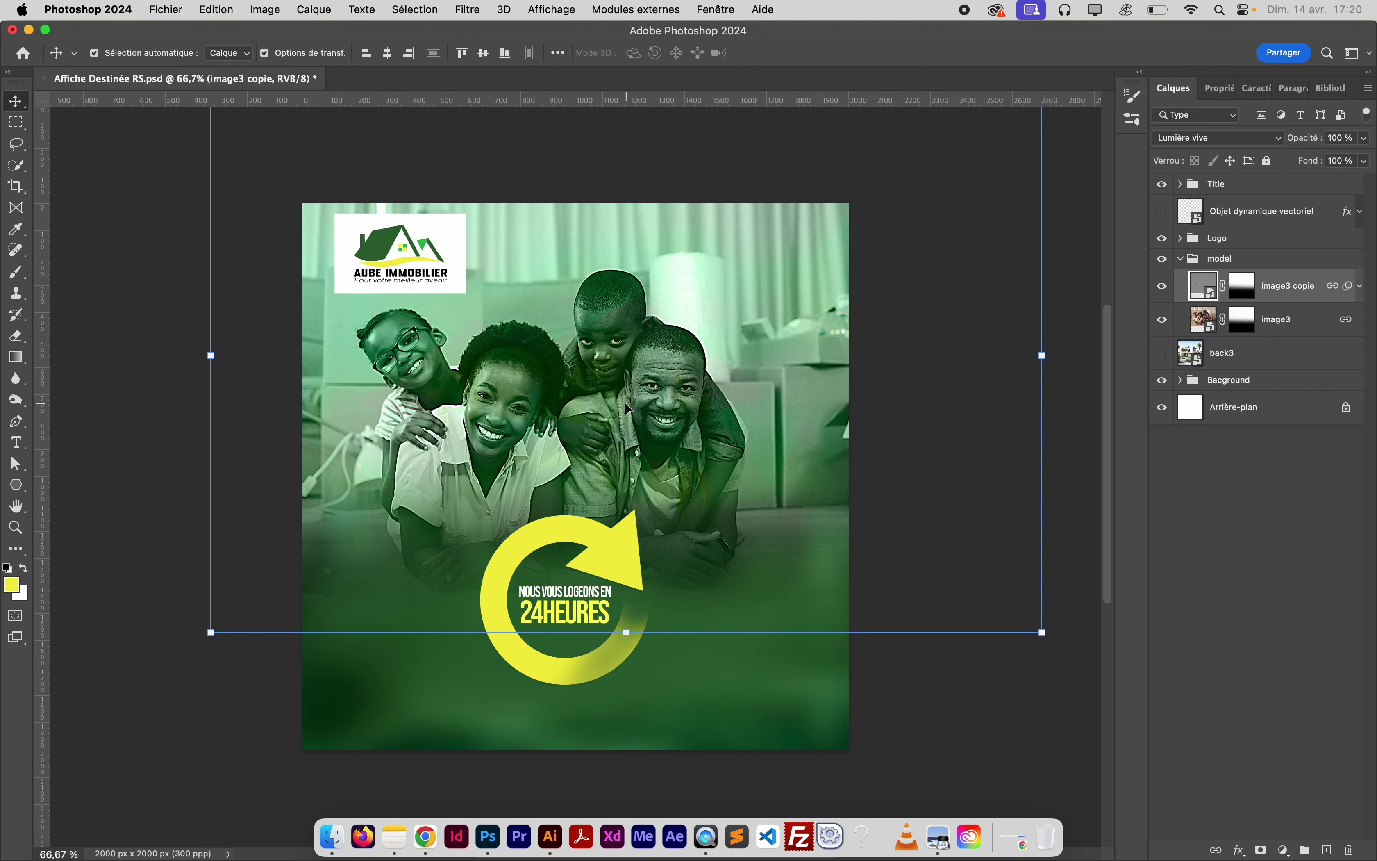
left_click(1243, 259)
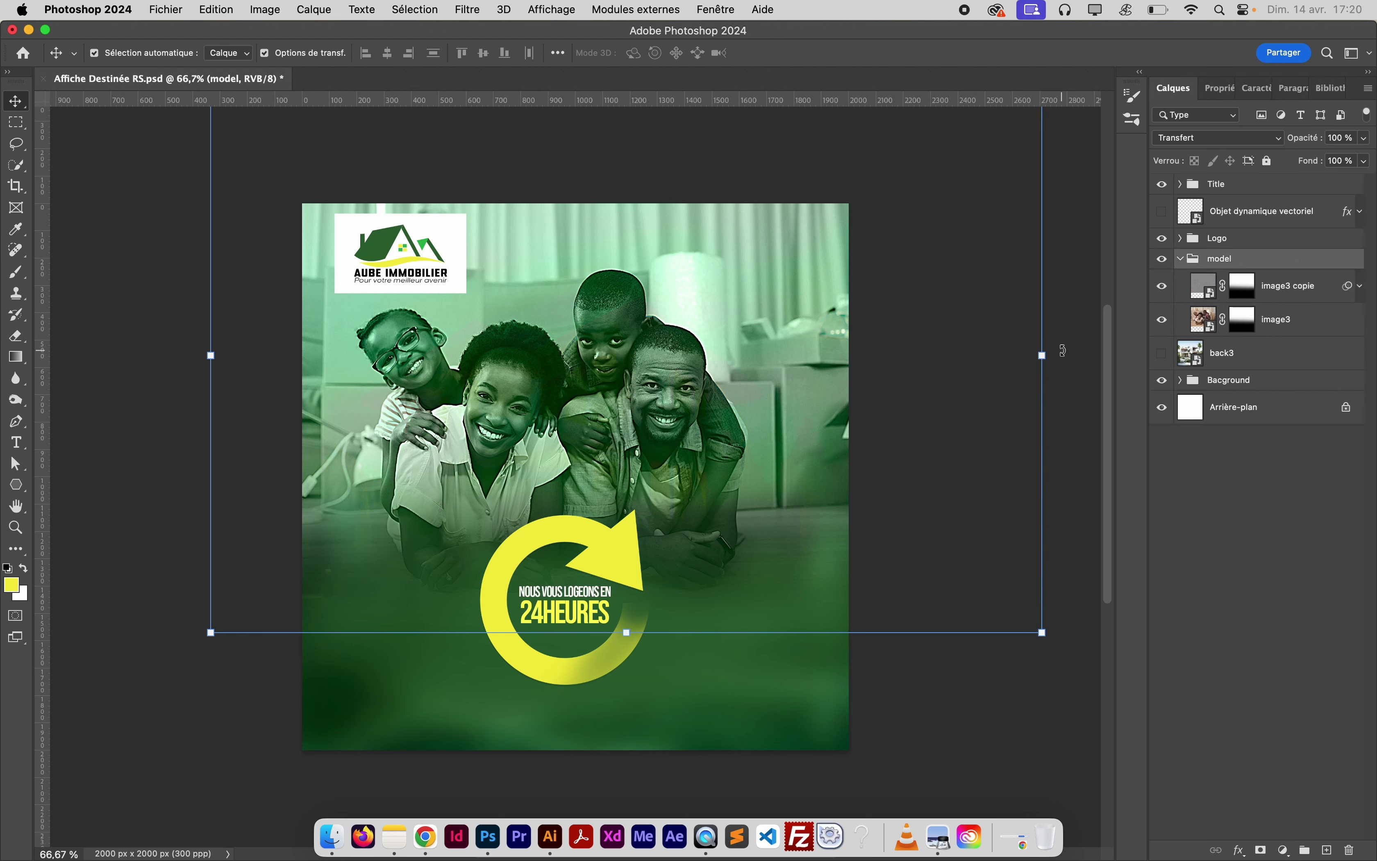
mouse_move(660, 440)
left_mouse_down()
mouse_move(643, 431)
mouse_move(655, 441)
left_mouse_up()
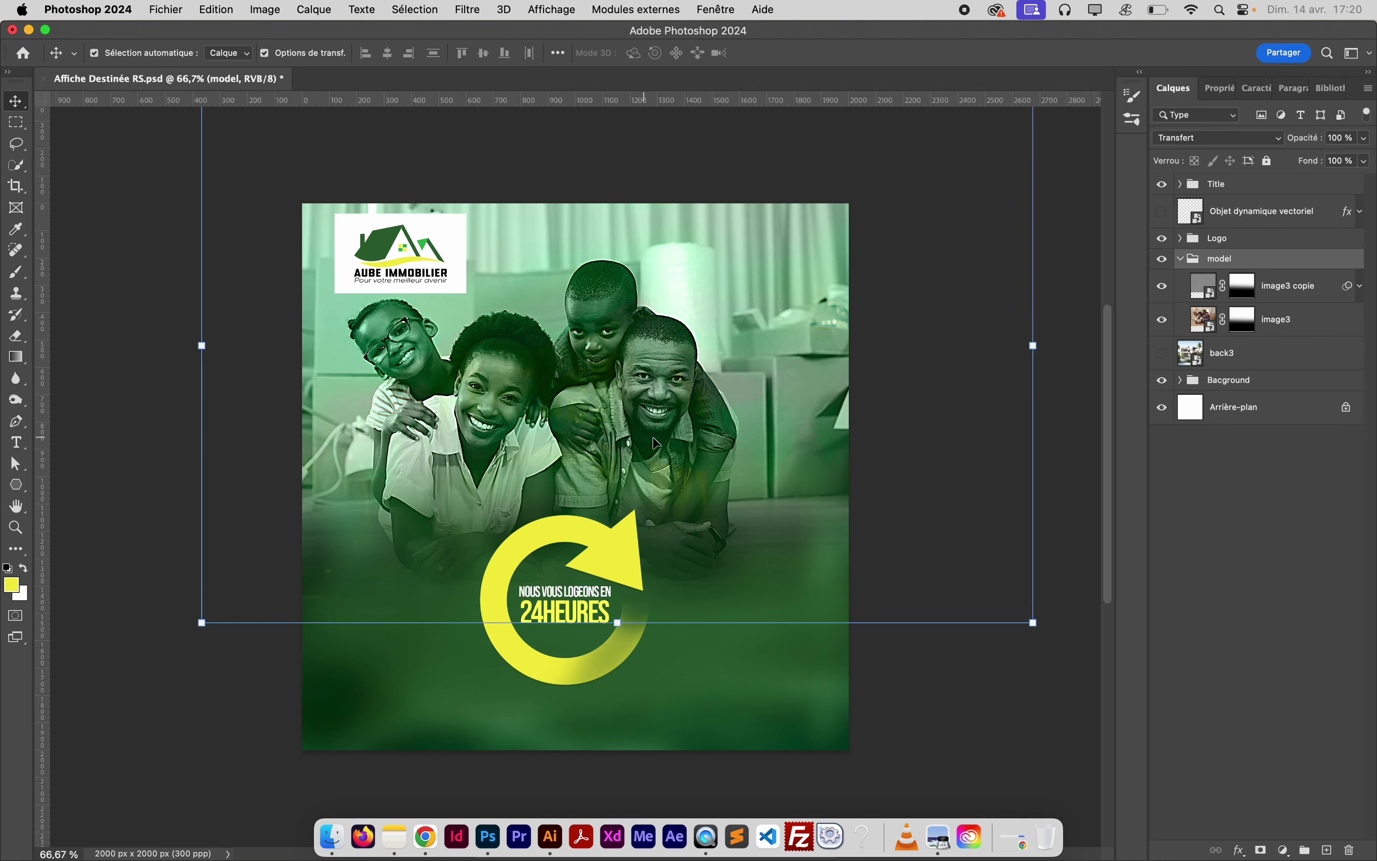
left_click(1212, 188)
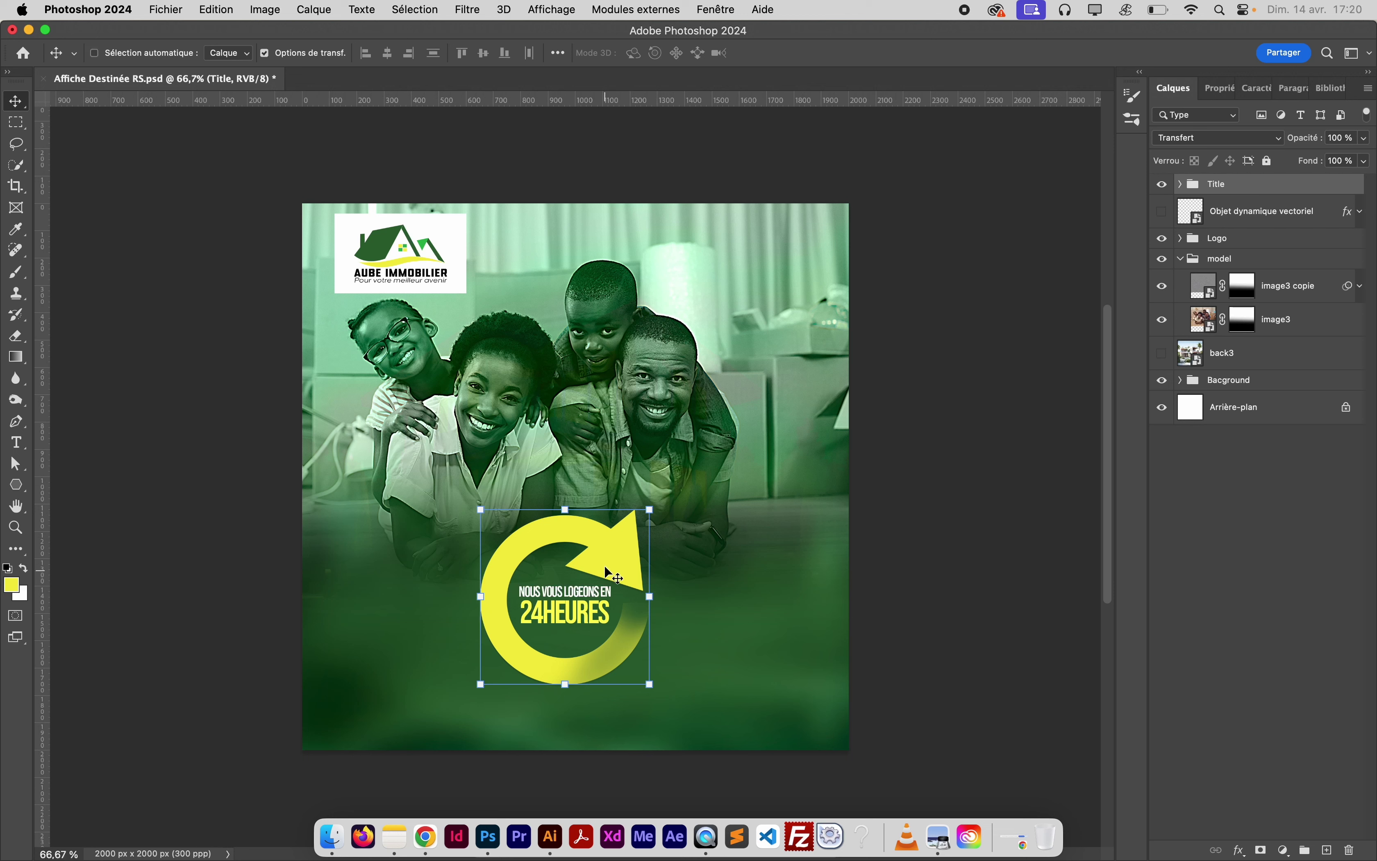
left_click_drag(608, 561, 731, 545)
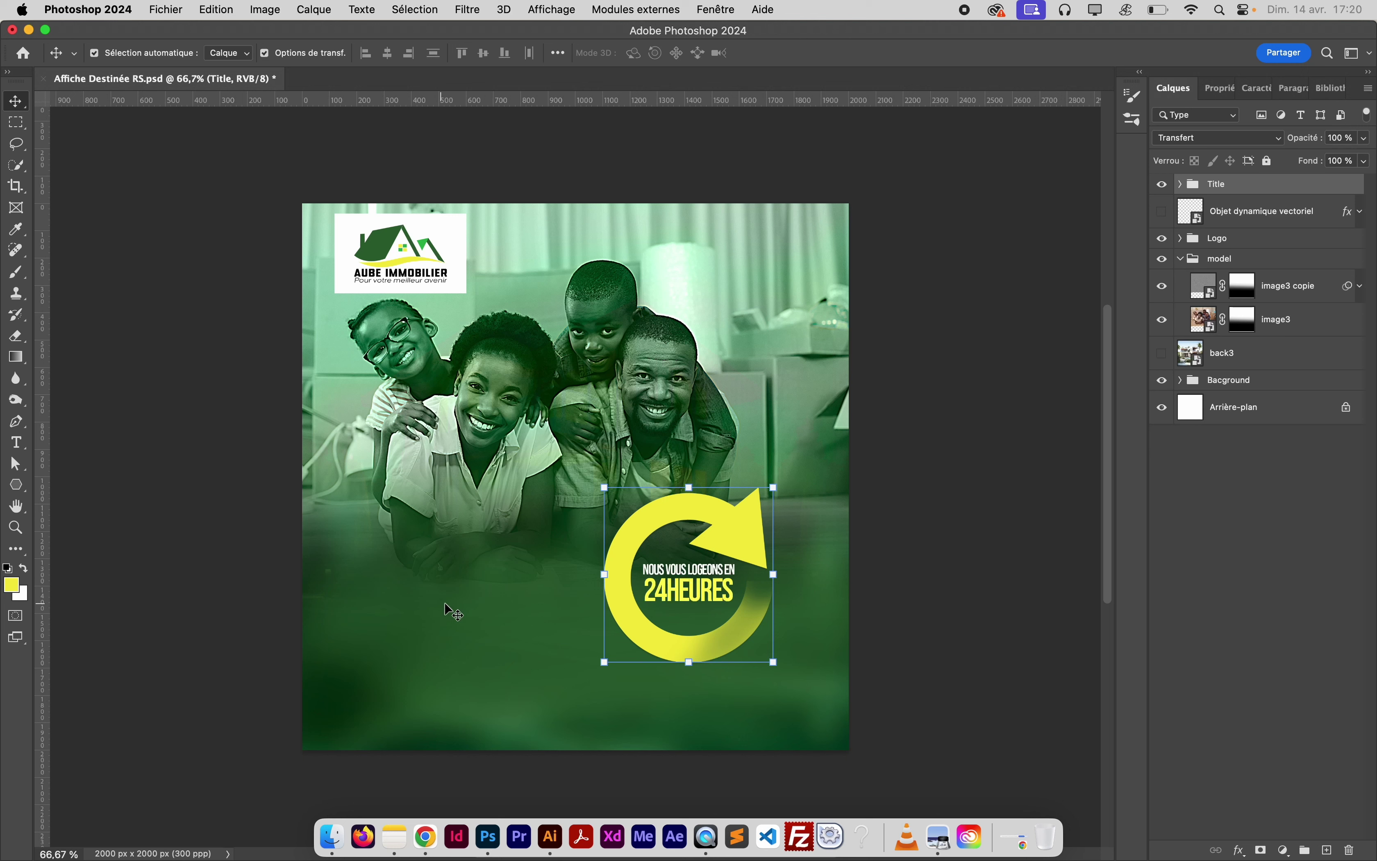
Show the guides and add a paragraph text box from the left margin guide to the circular arrow, at 18 pt without all caps
left_click(16, 442)
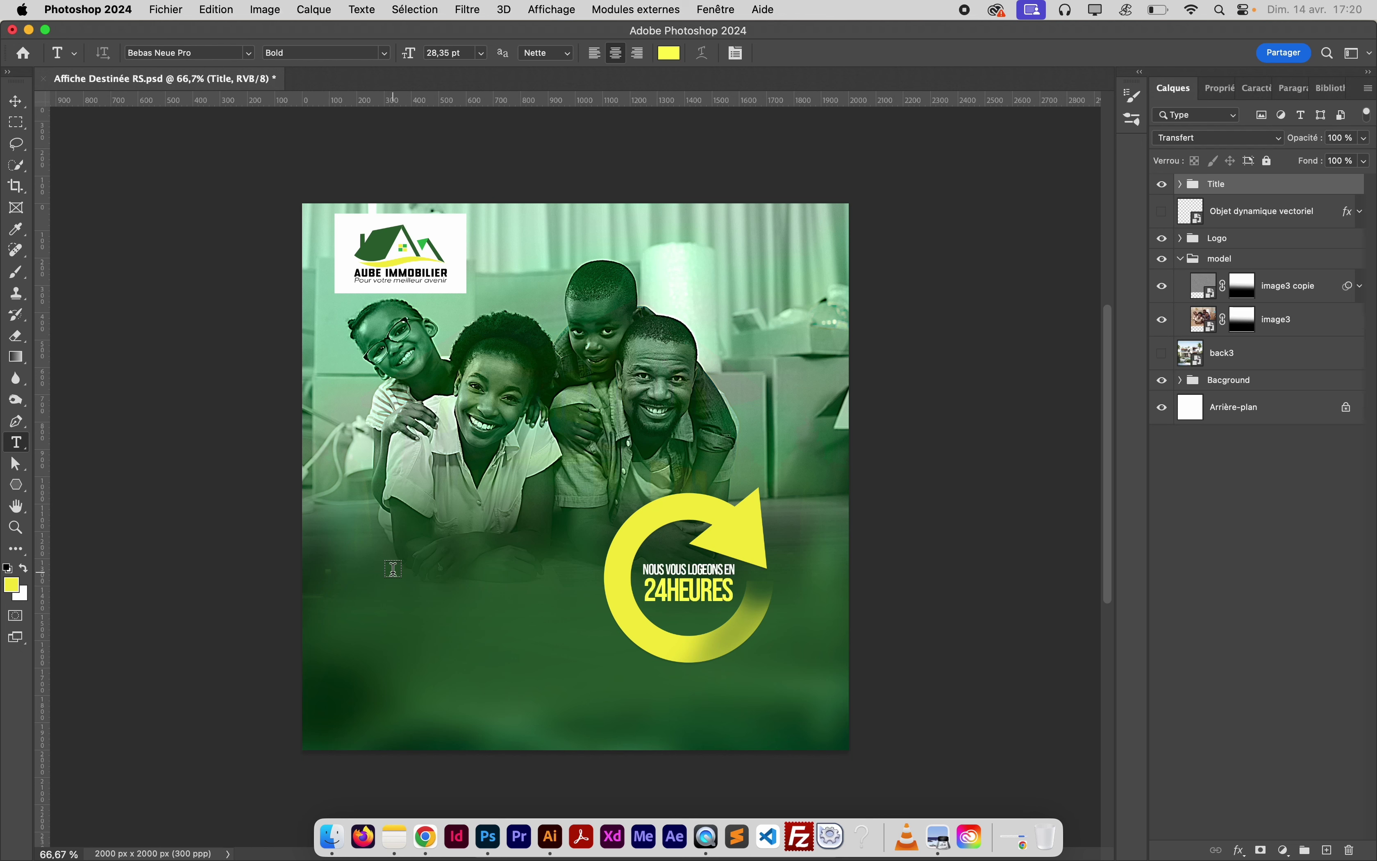
key("super+semicolon")
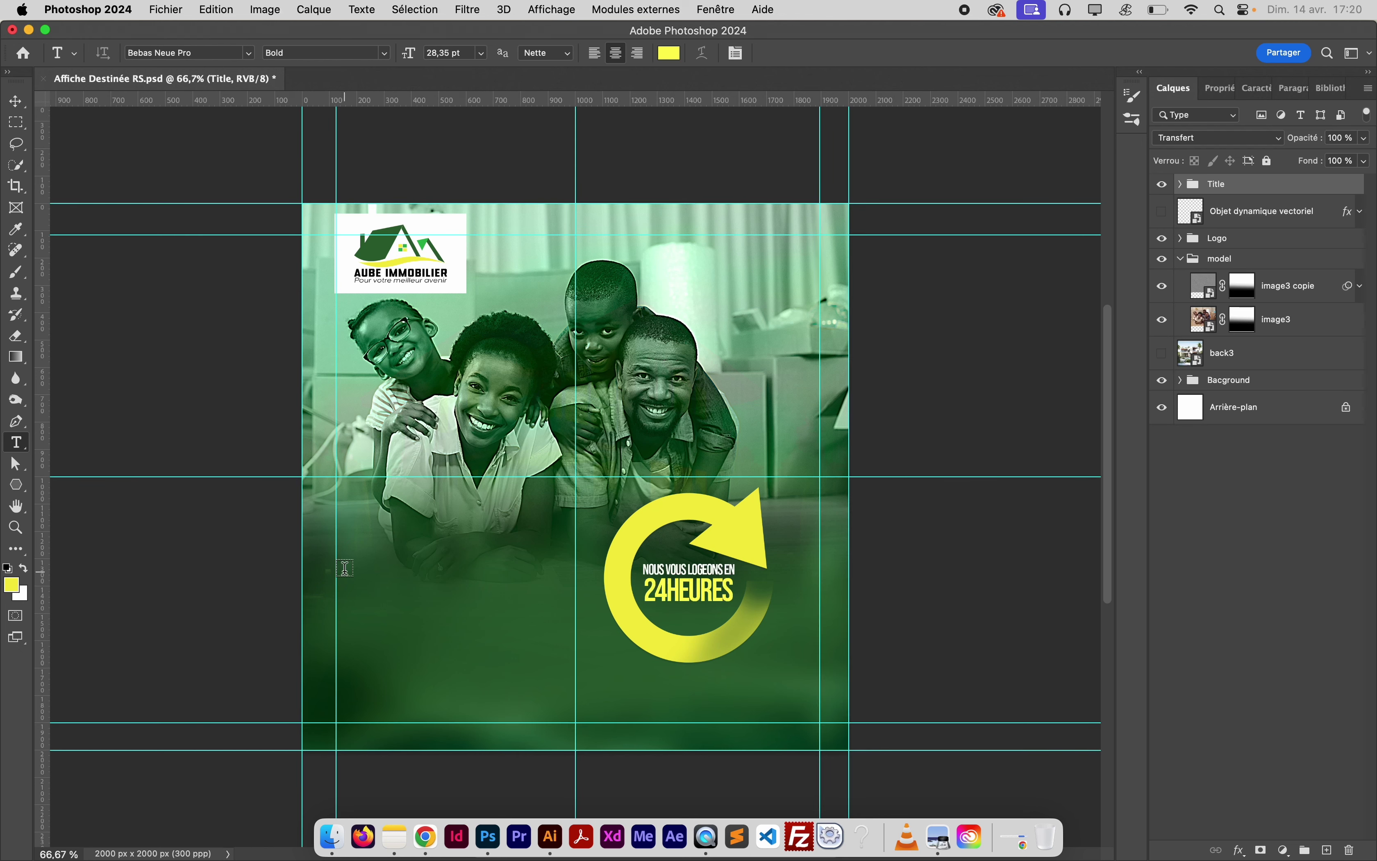
left_click_drag(337, 569, 605, 648)
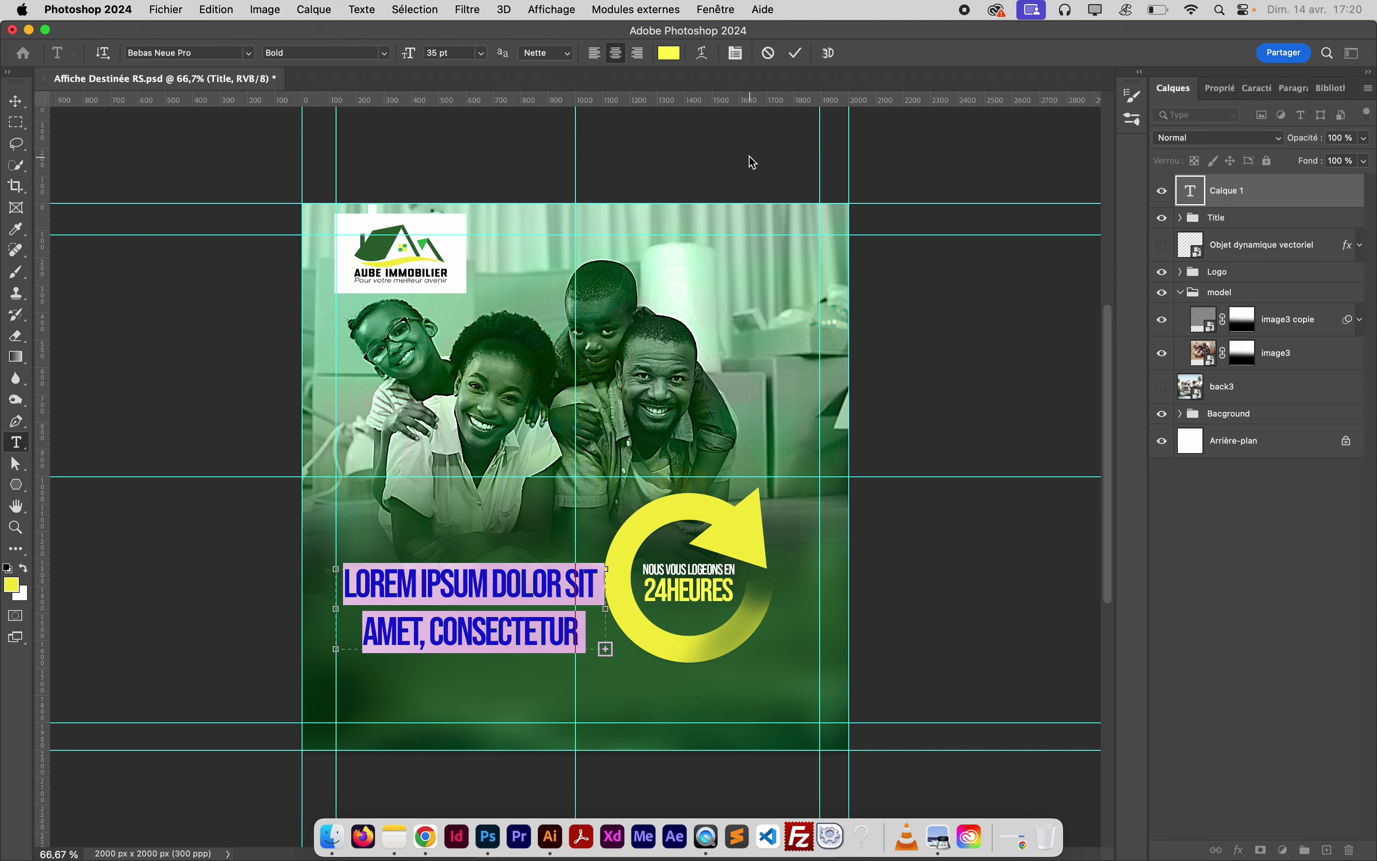
left_click(482, 53)
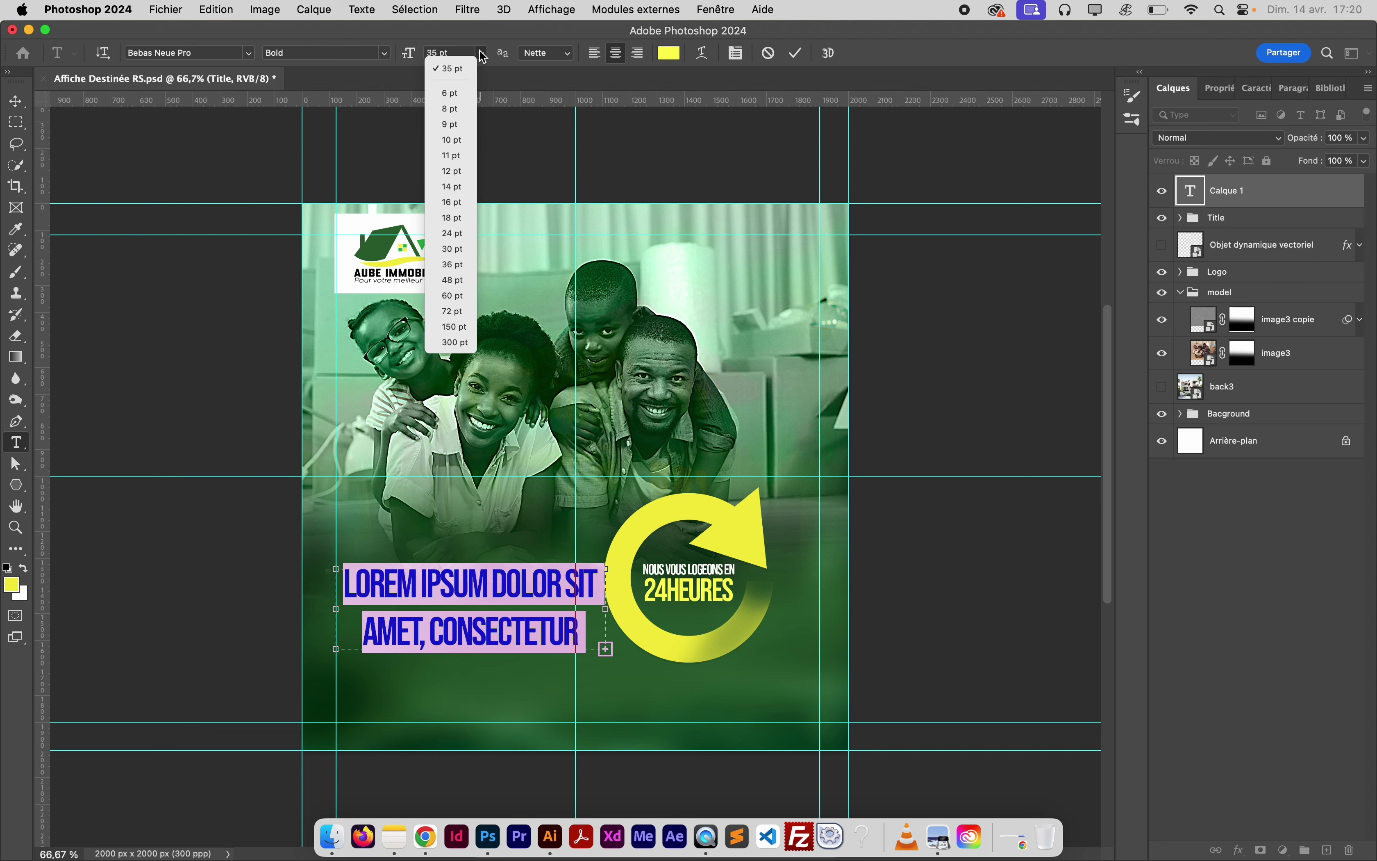
left_click(454, 222)
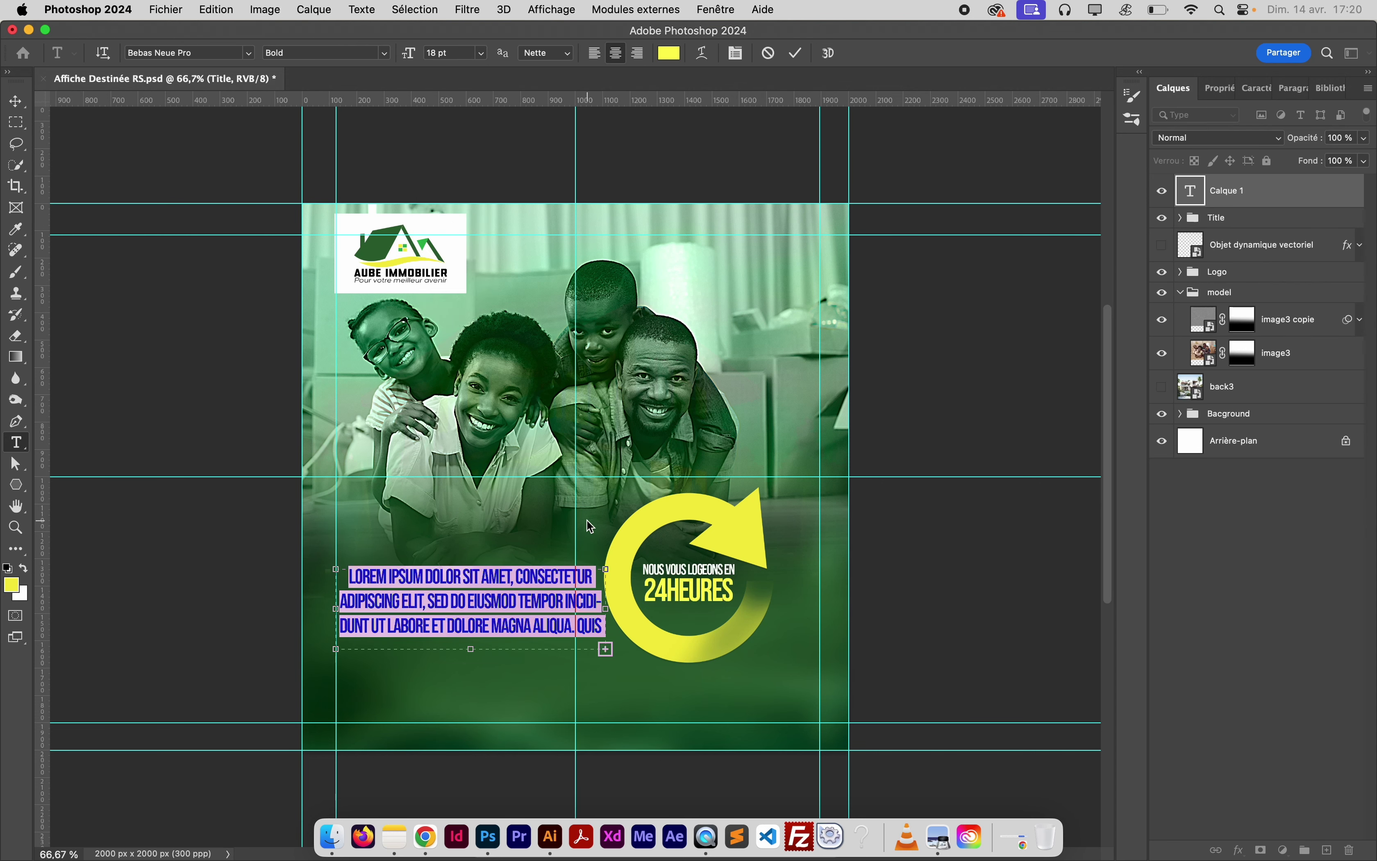
key("super+t")
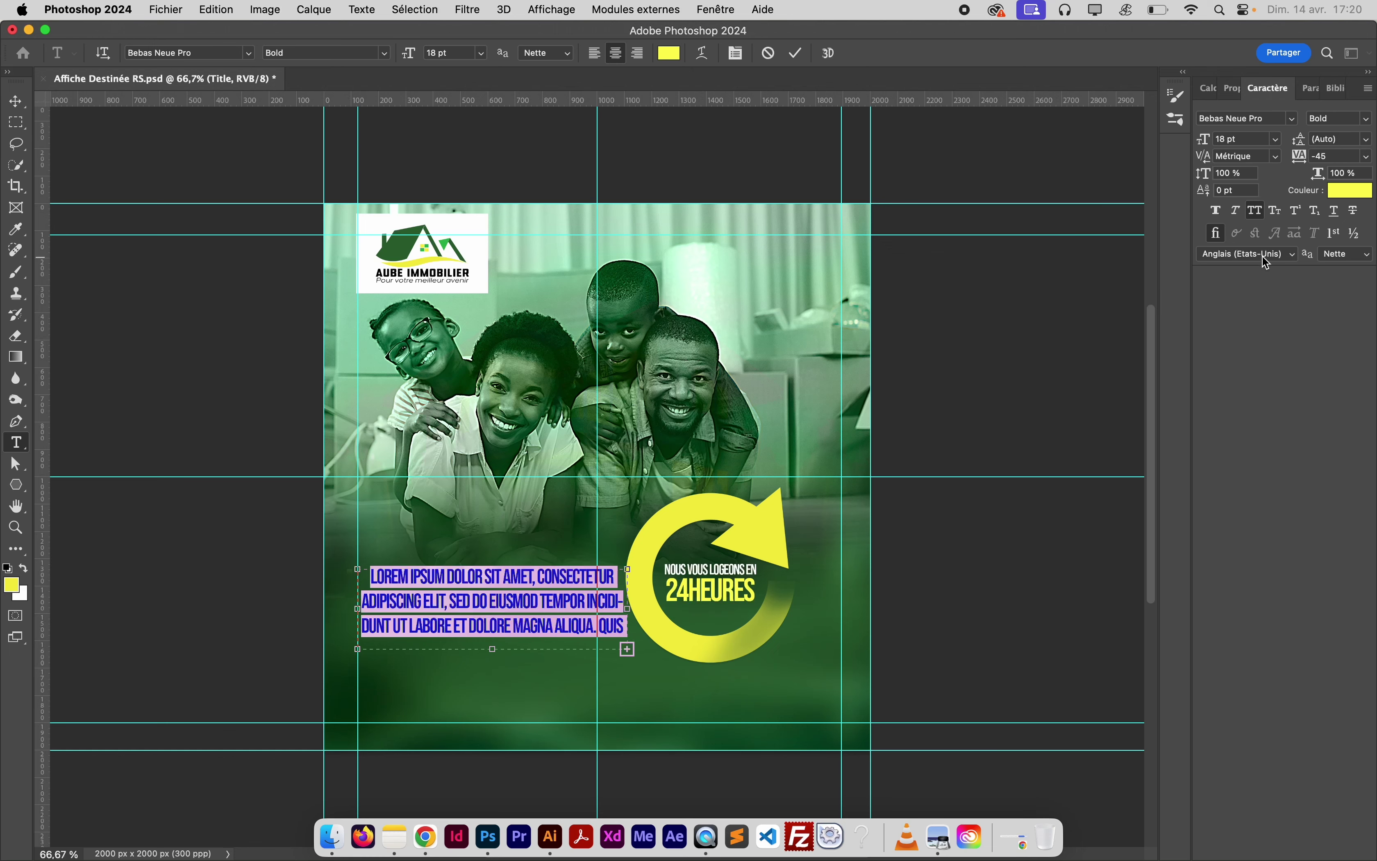
left_click(1261, 218)
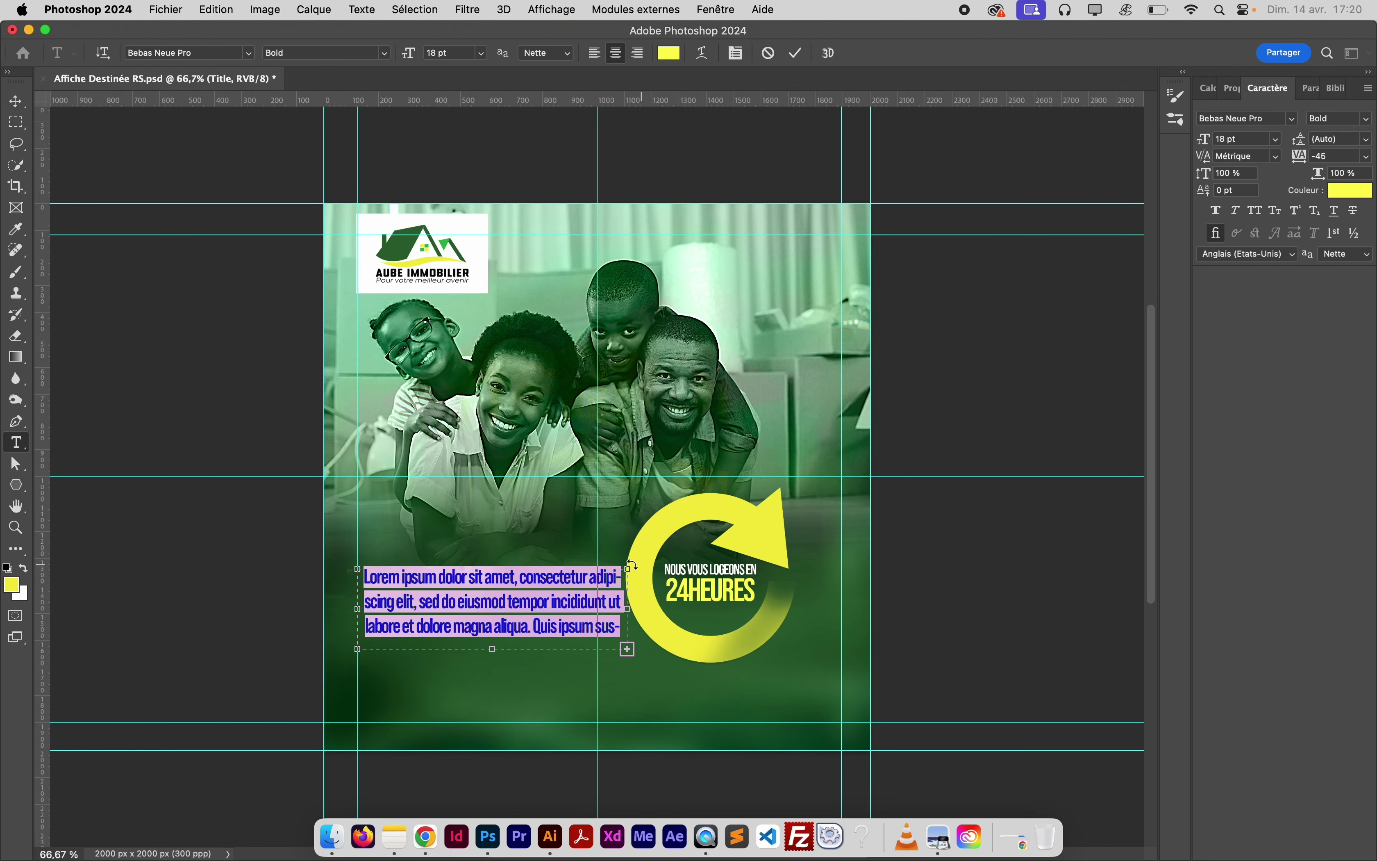
Switch to Notes and copy the description "Vous êtes à la recherche de maison pour louer ? vous êtes à la bonne adresse."
key("super+Tab")
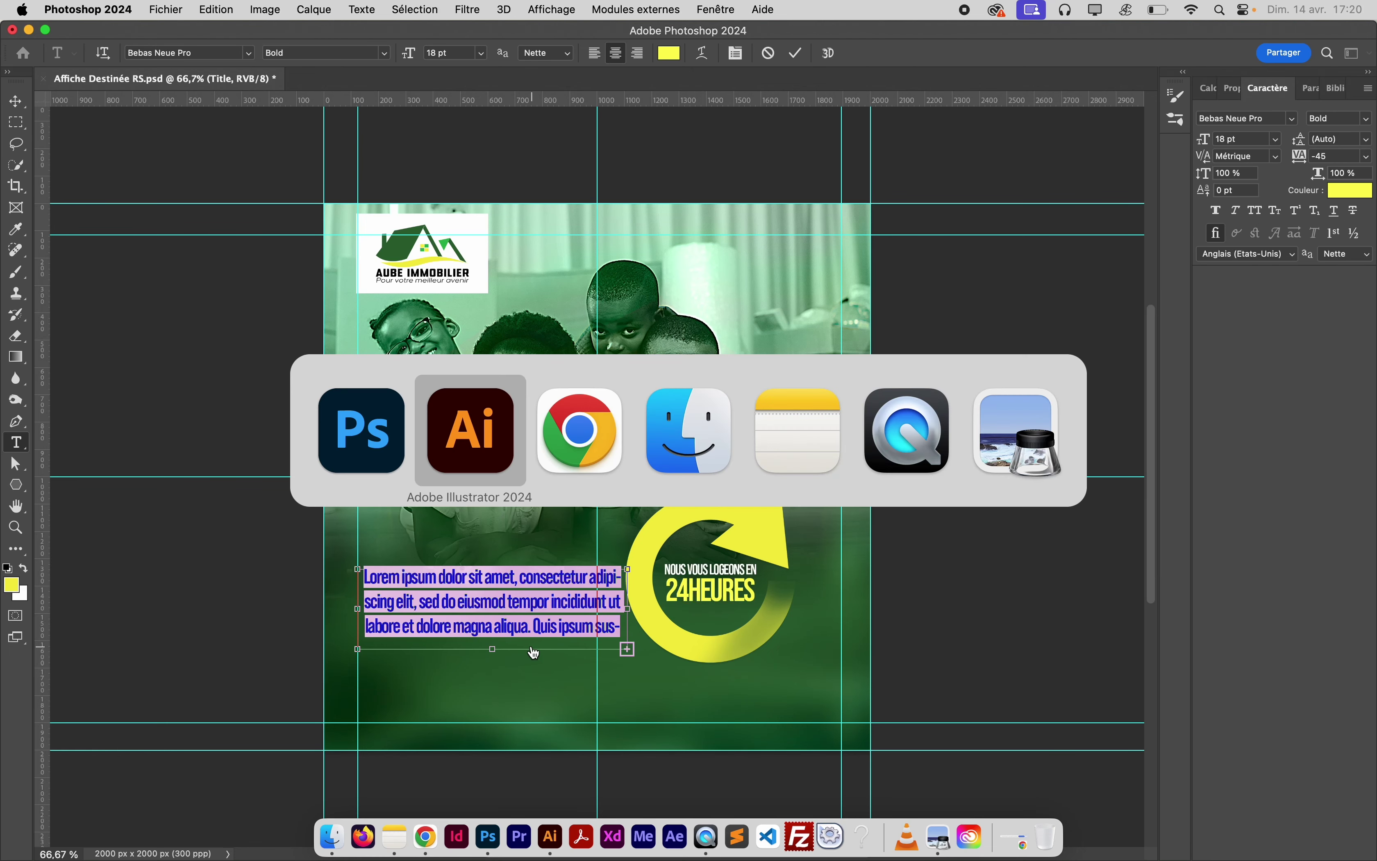
key("super+Tab")
key("super+Tab")
key("super+Tab")
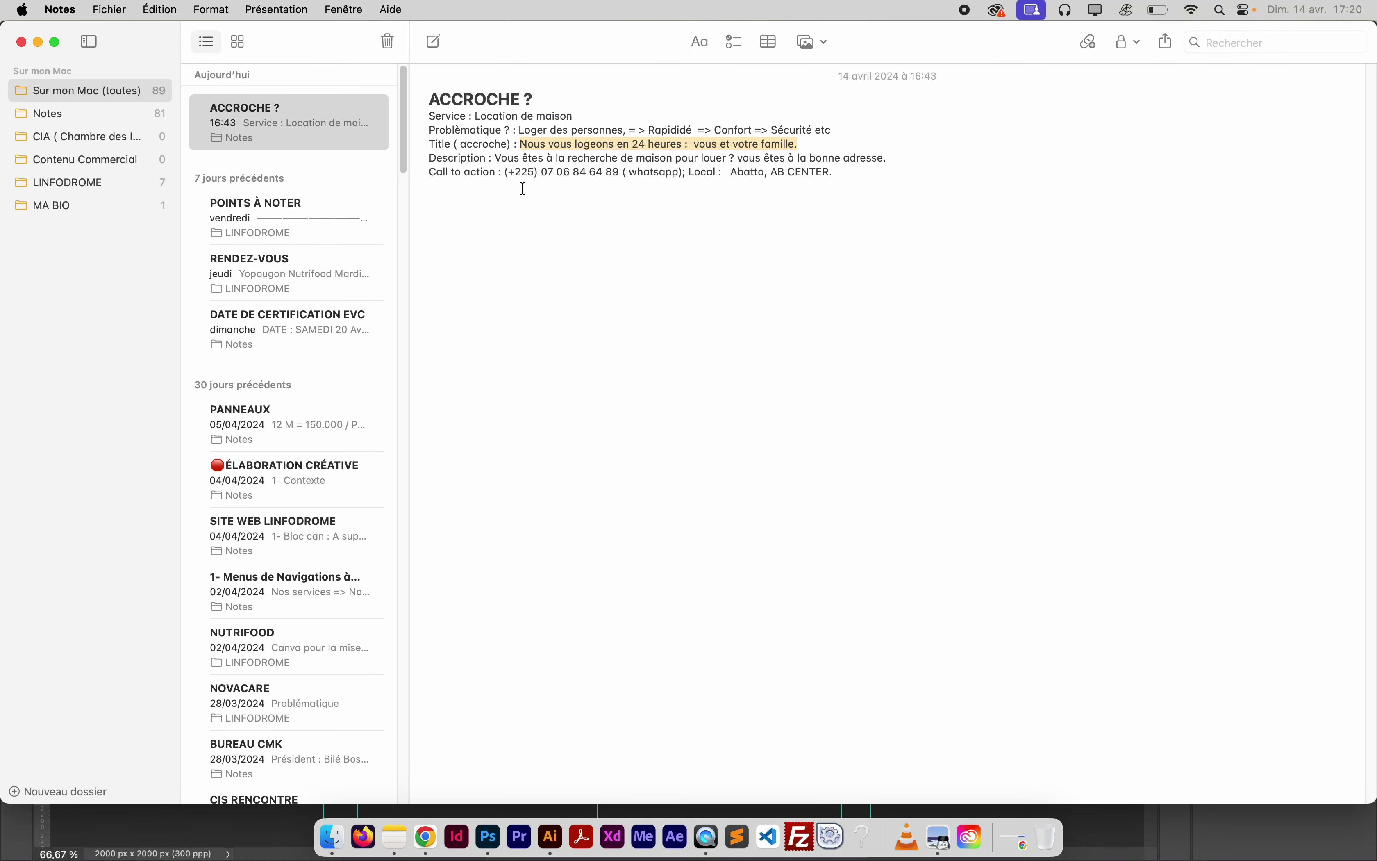
left_click(513, 155)
left_click_drag(496, 158, 892, 162)
key("super+c")
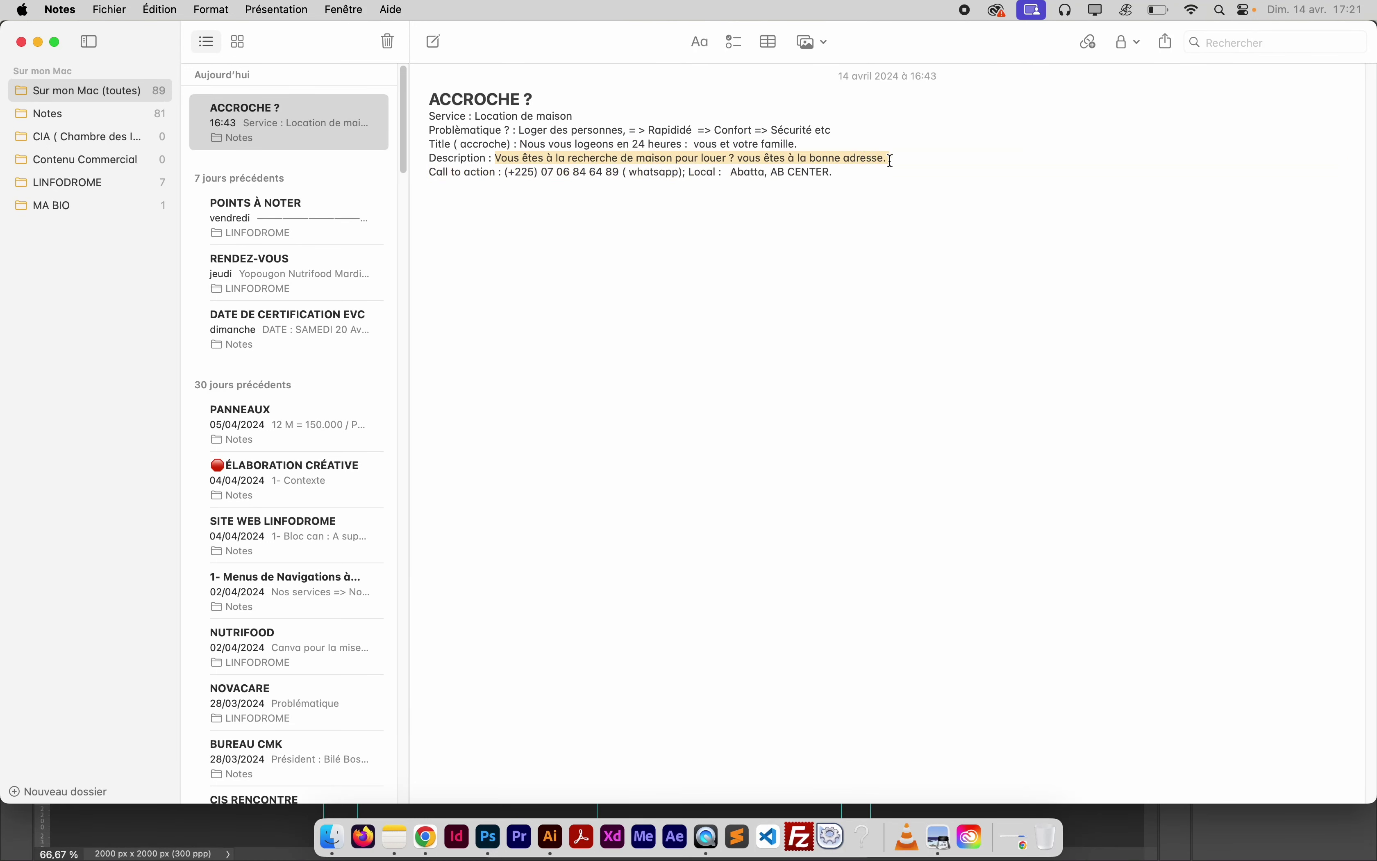
Switch back to Photoshop and replace the Lorem ipsum placeholder text with the copied description
key("super+Tab")
left_click(460, 624)
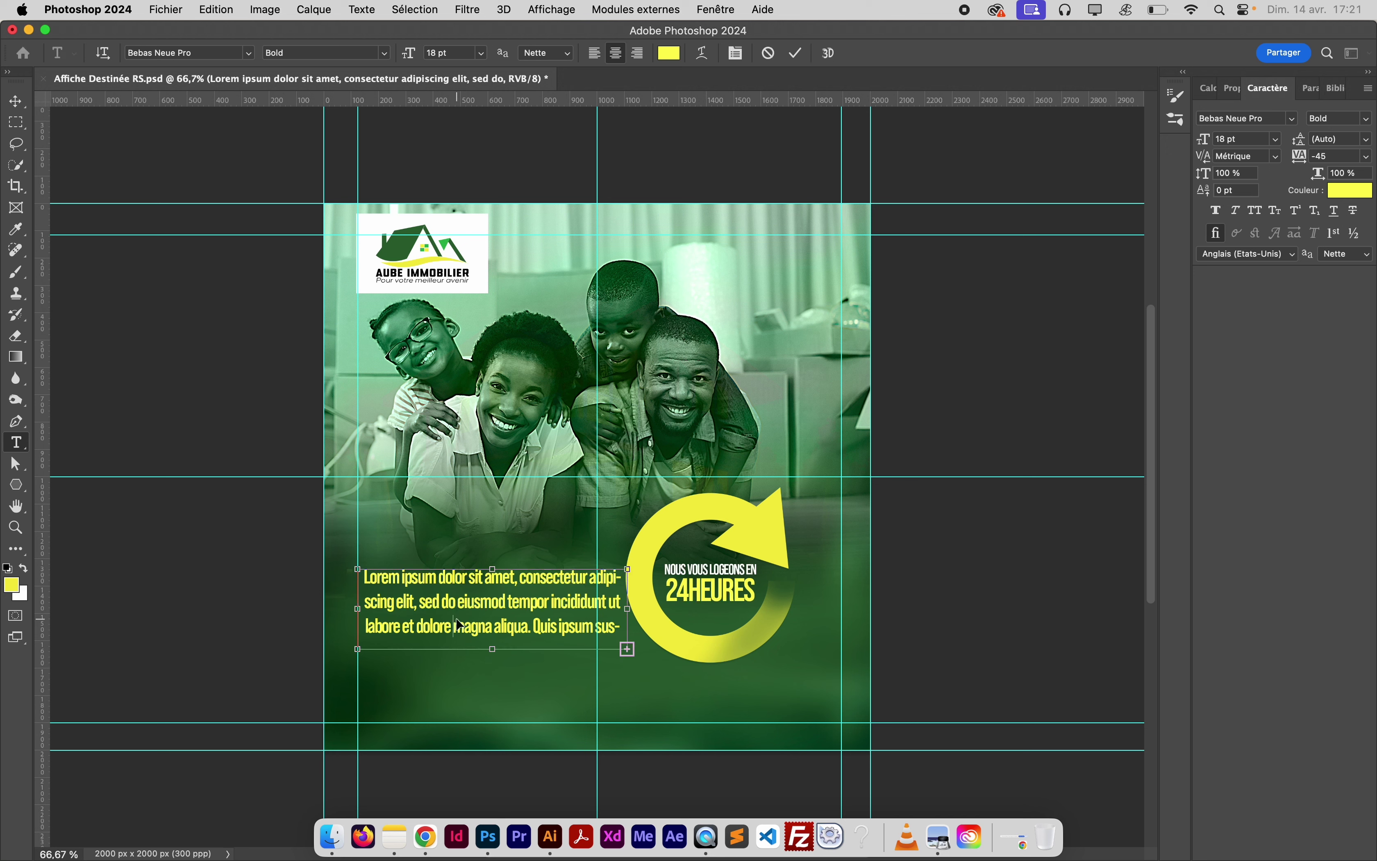
key("super+a")
key("BackSpace")
key("super+v")
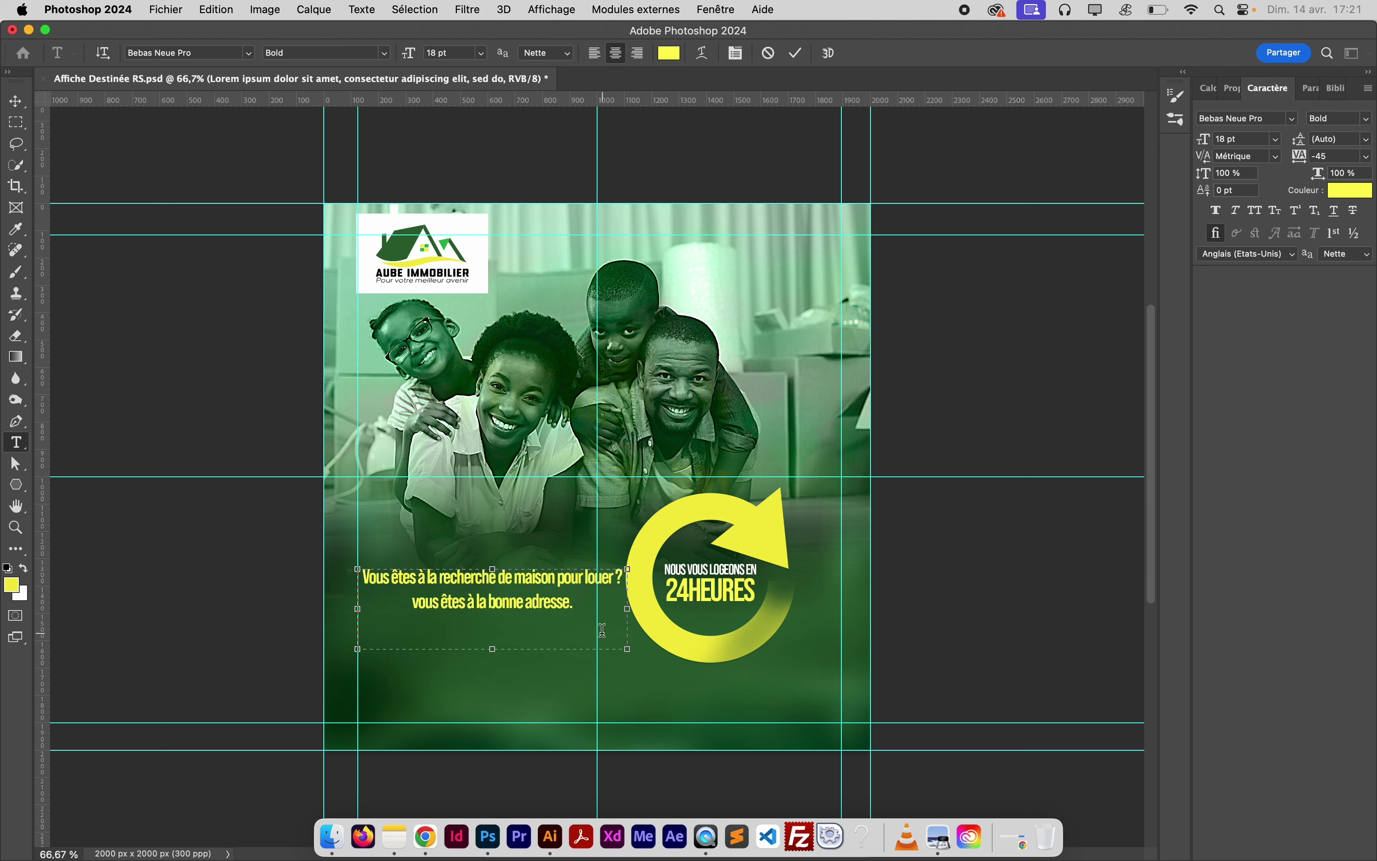
Set the whole description text's colour to white (ffffff)
key("super+a")
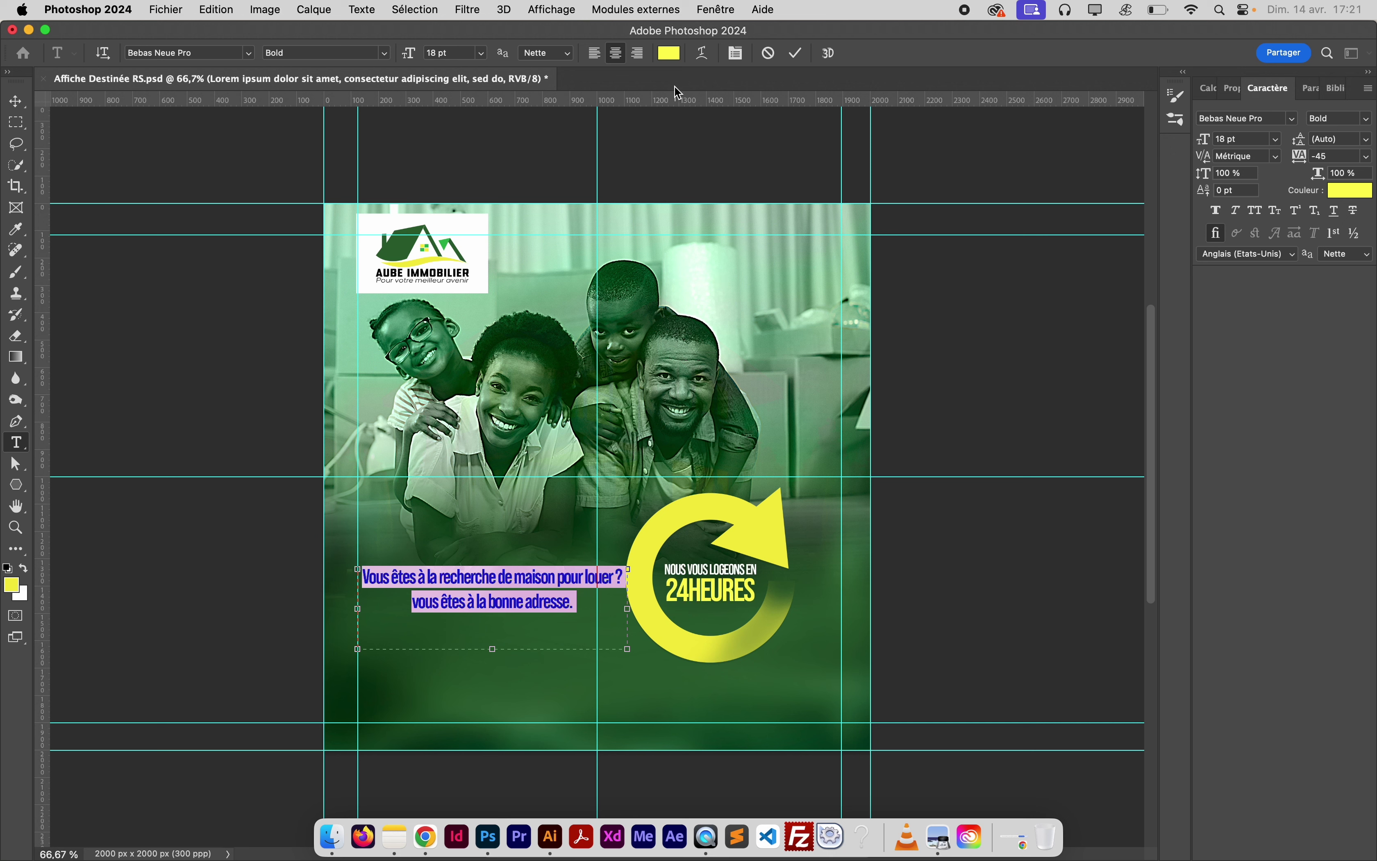
left_click(670, 54)
left_click(746, 565)
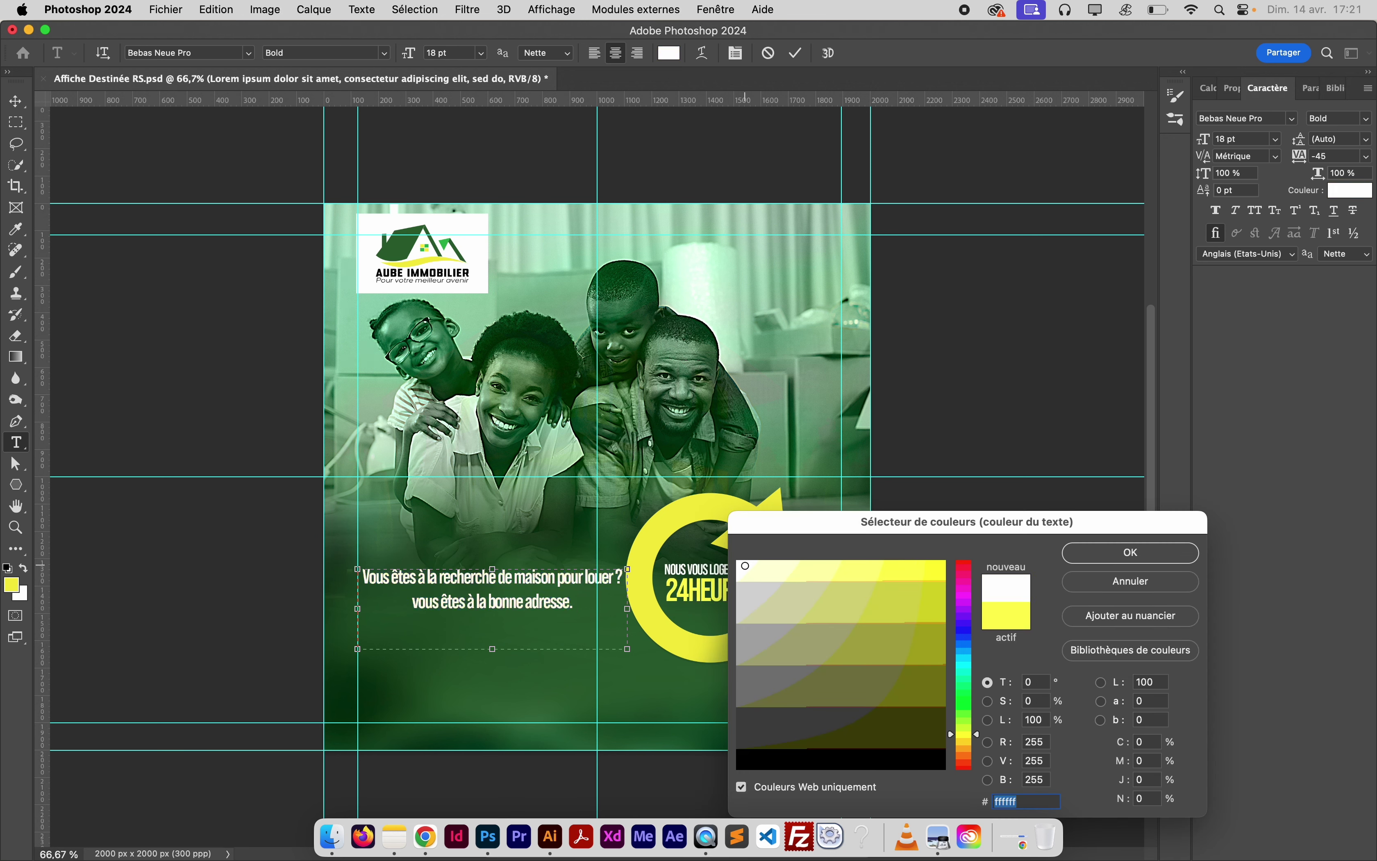
left_click_drag(744, 565, 758, 765)
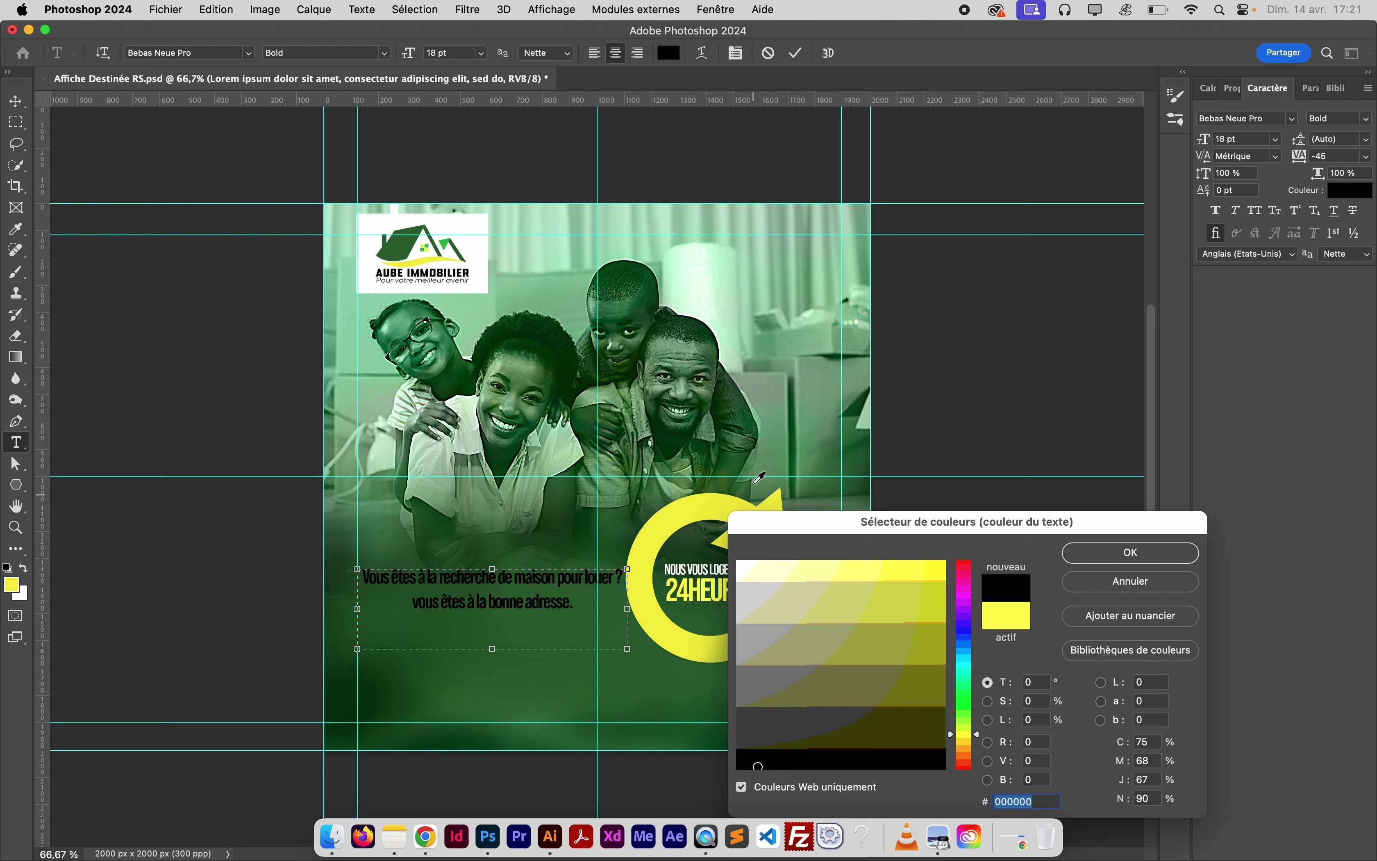
left_click(740, 565)
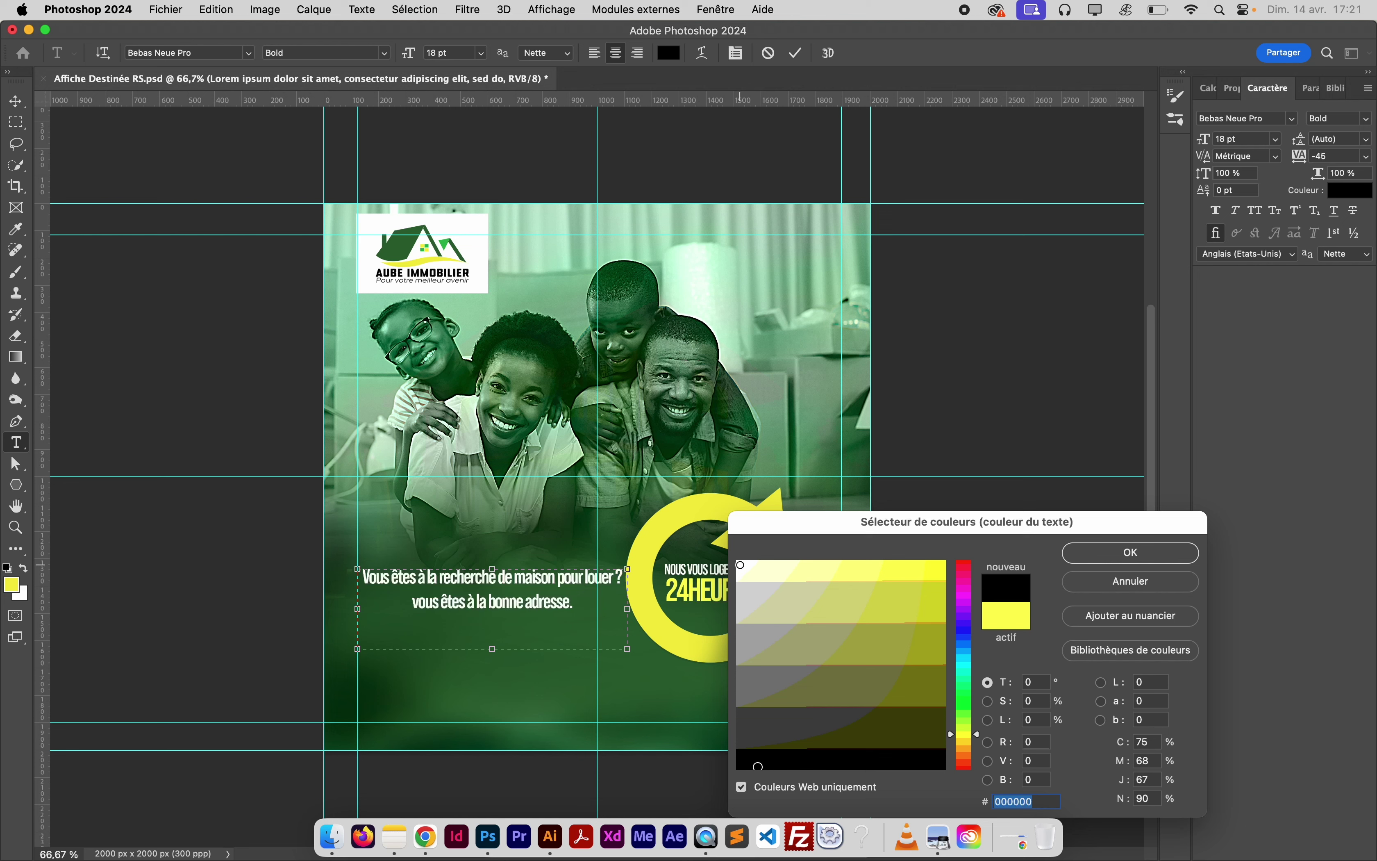
left_click(1088, 550)
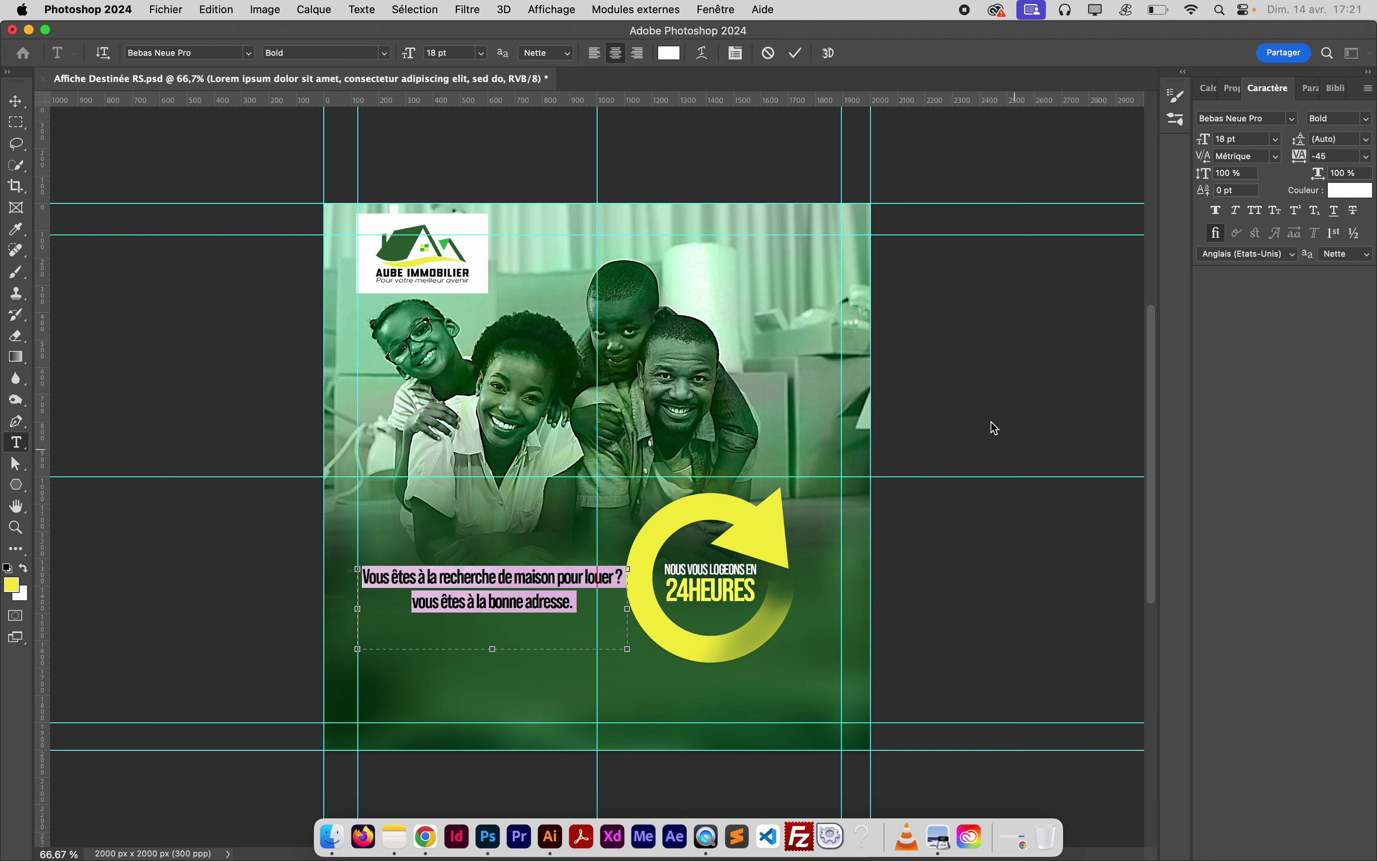
Set the whole description text to the Regular style at 23 pt
left_click(387, 53)
left_click(259, 117)
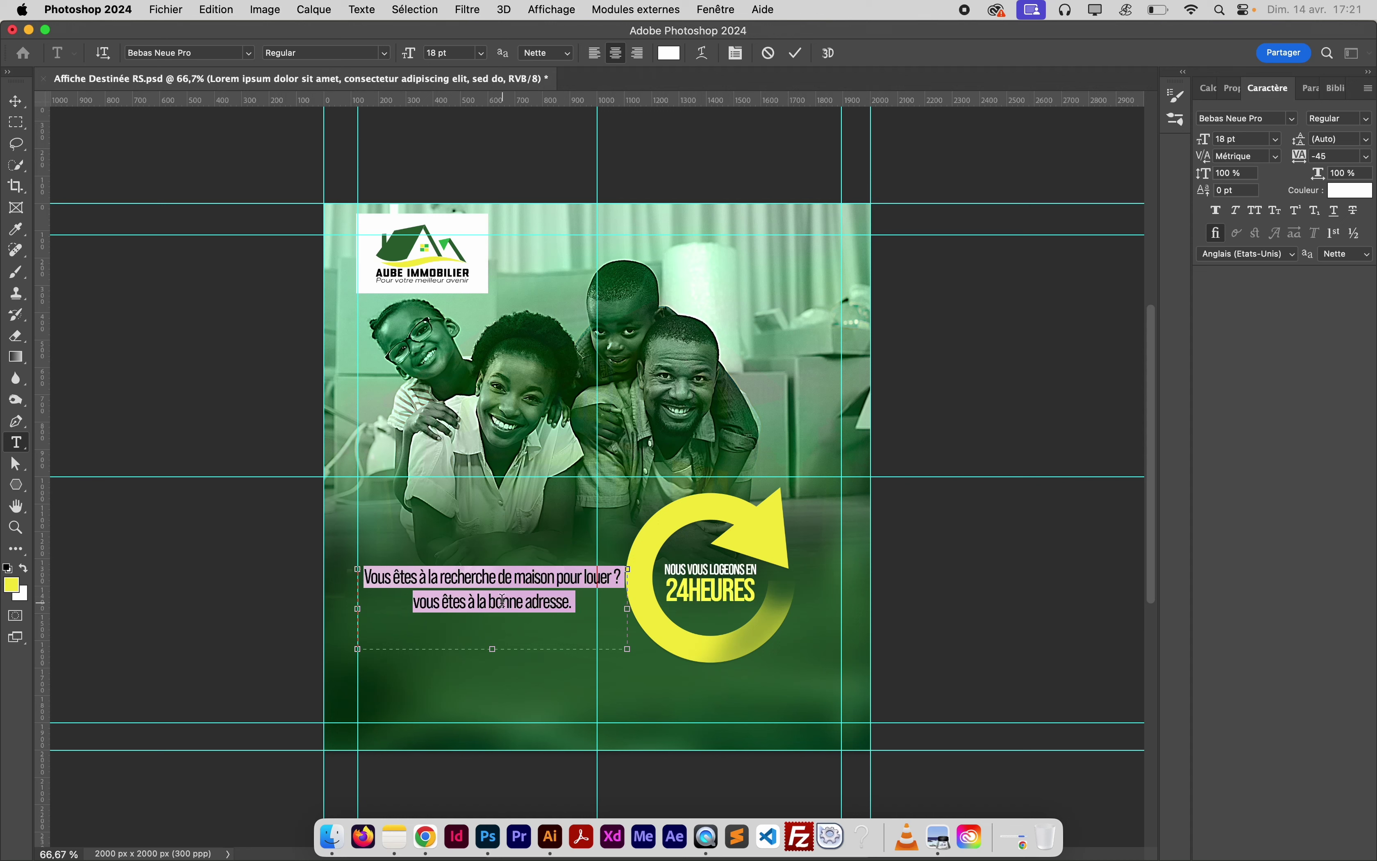
key("Right")
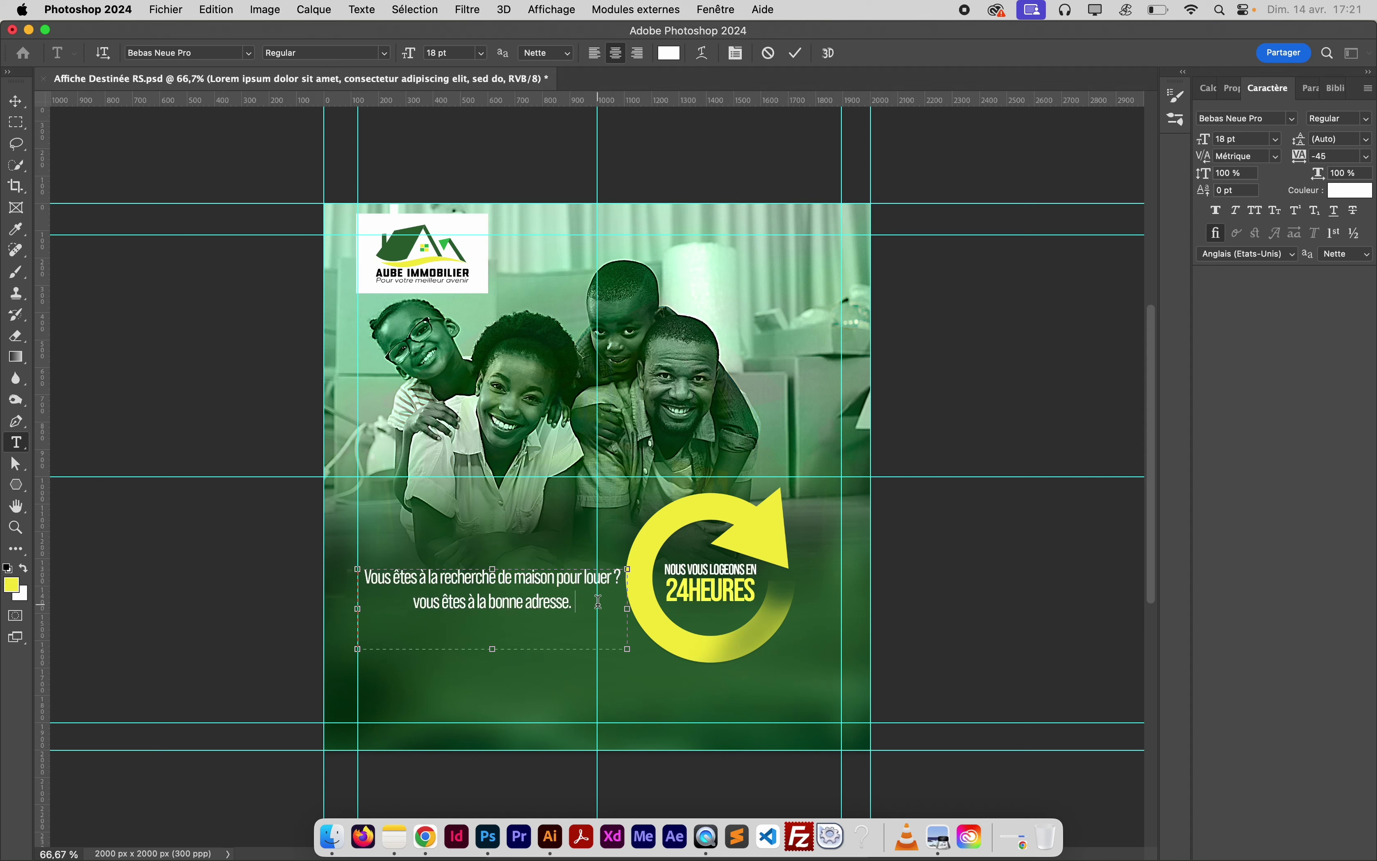
key("super+a")
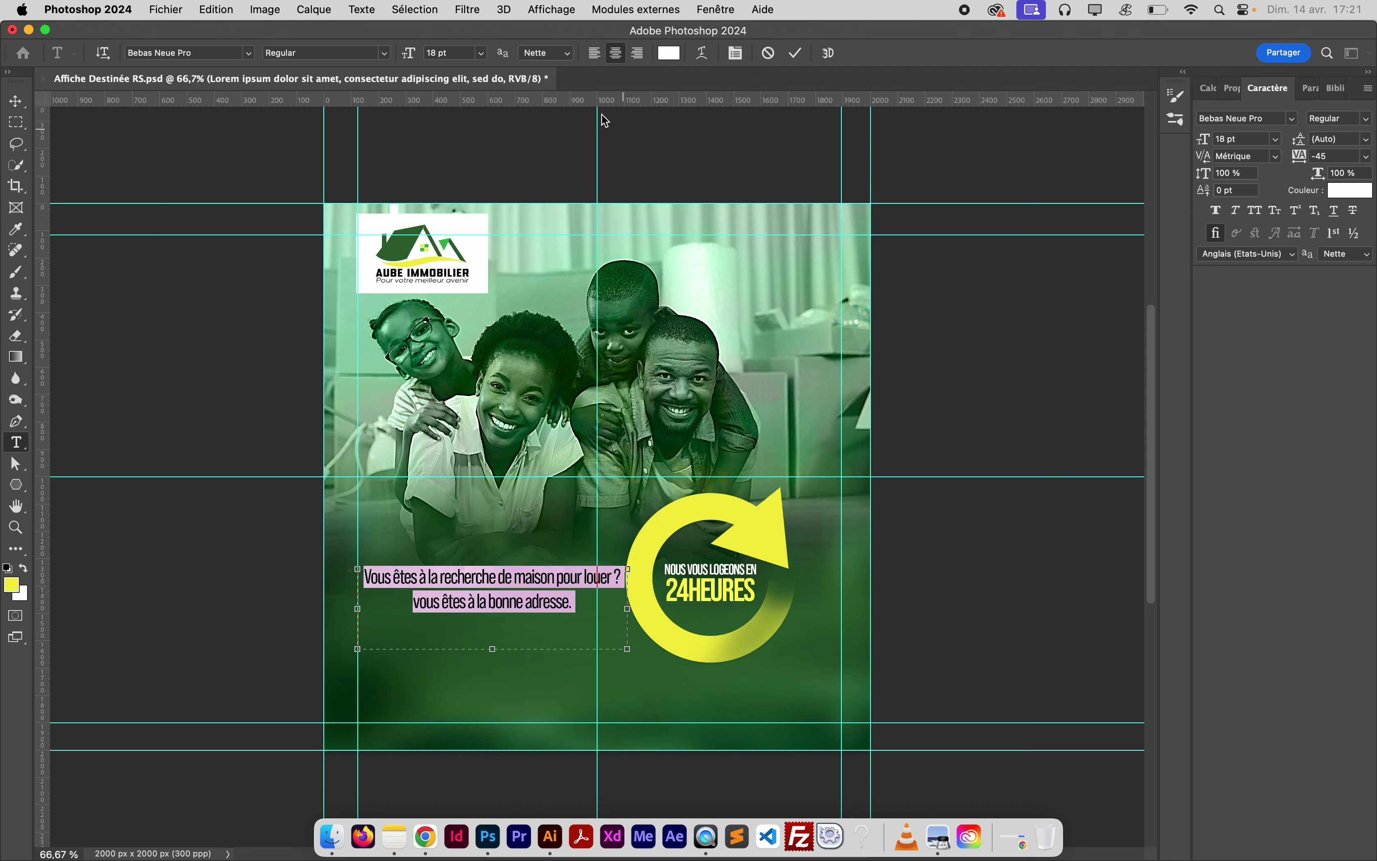
left_click_drag(413, 57, 419, 58)
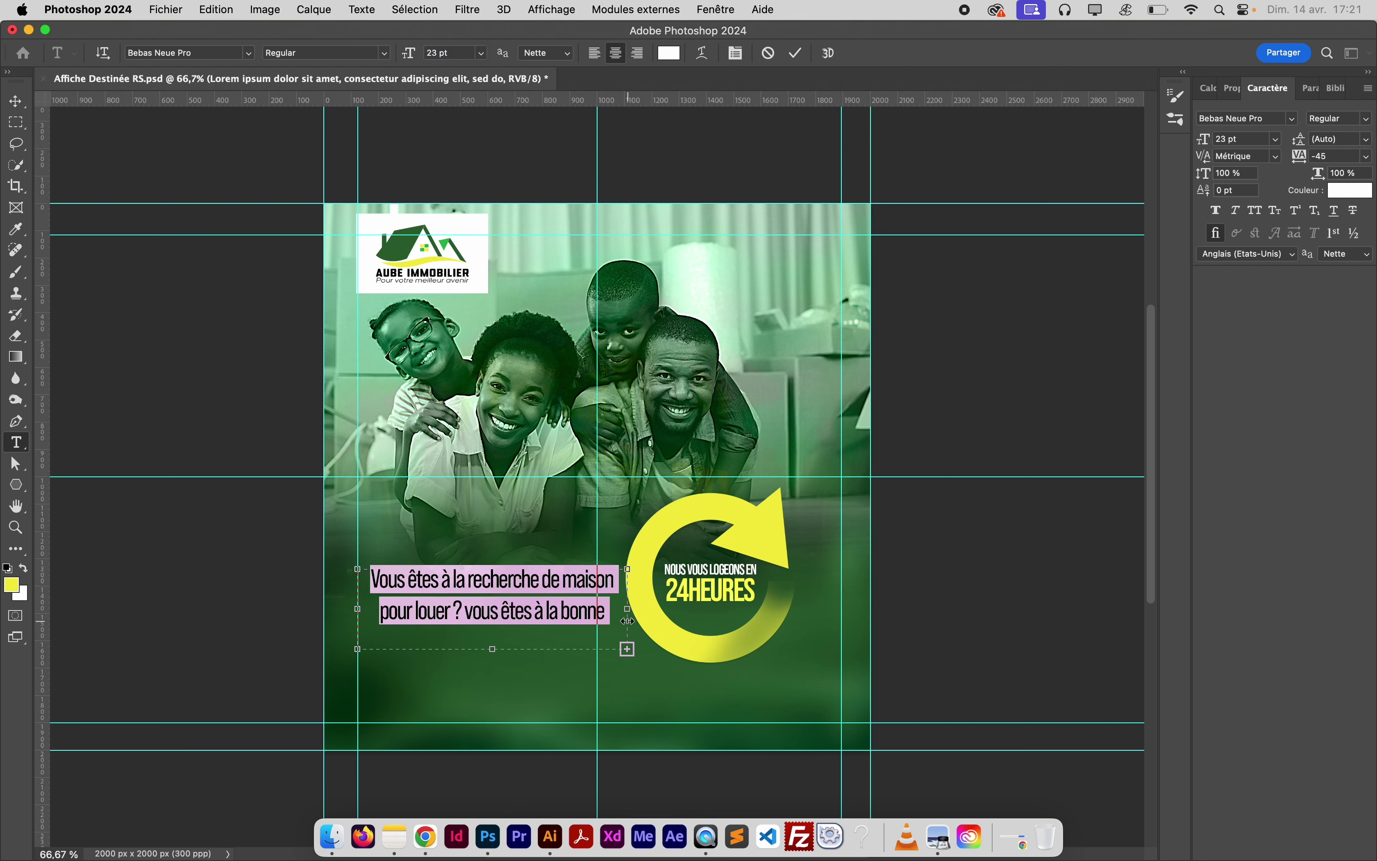
Widen the description's text box to about 1061 px and set the text's leading to 19 pt
left_click_drag(626, 610, 648, 609)
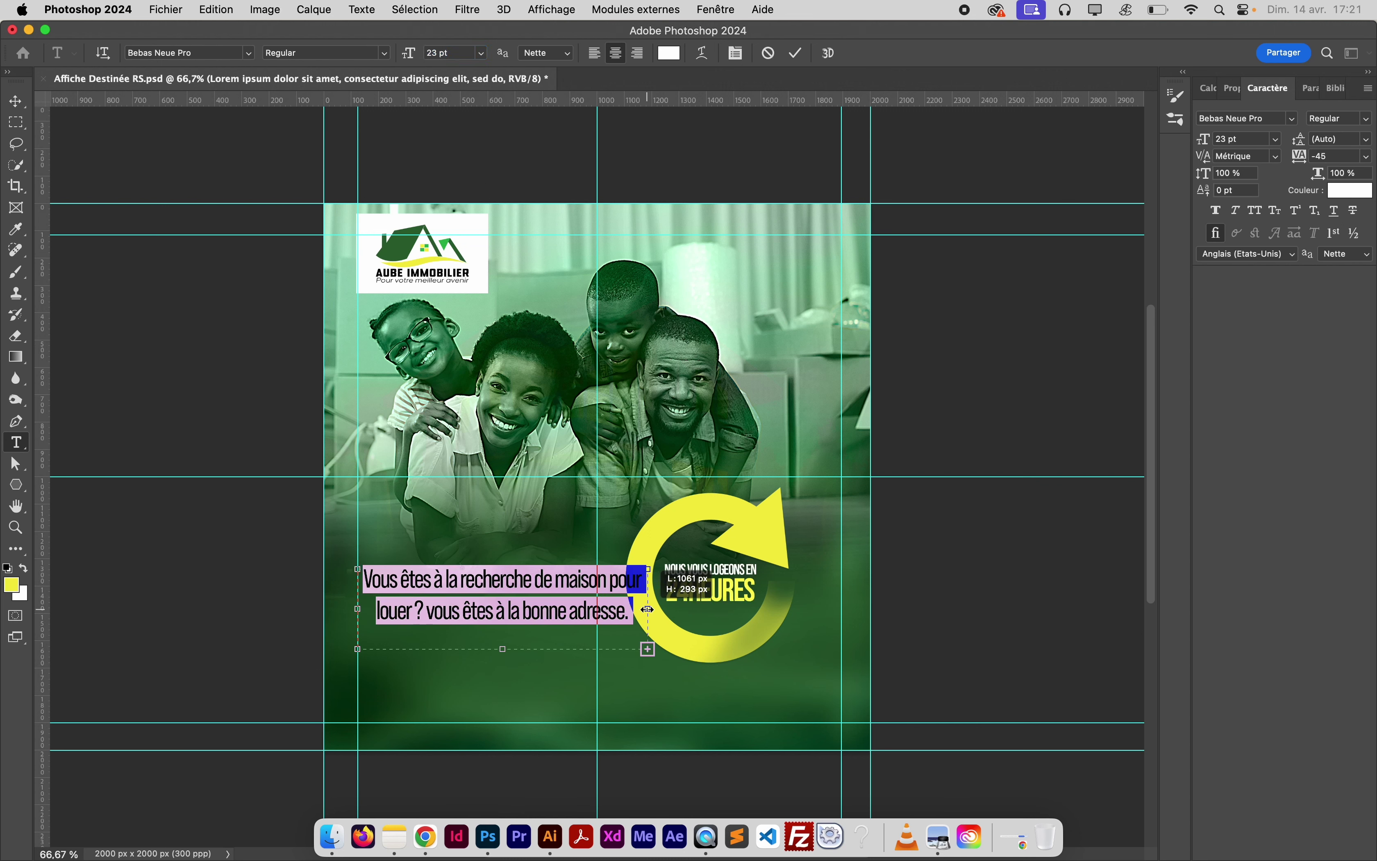
left_click(566, 610)
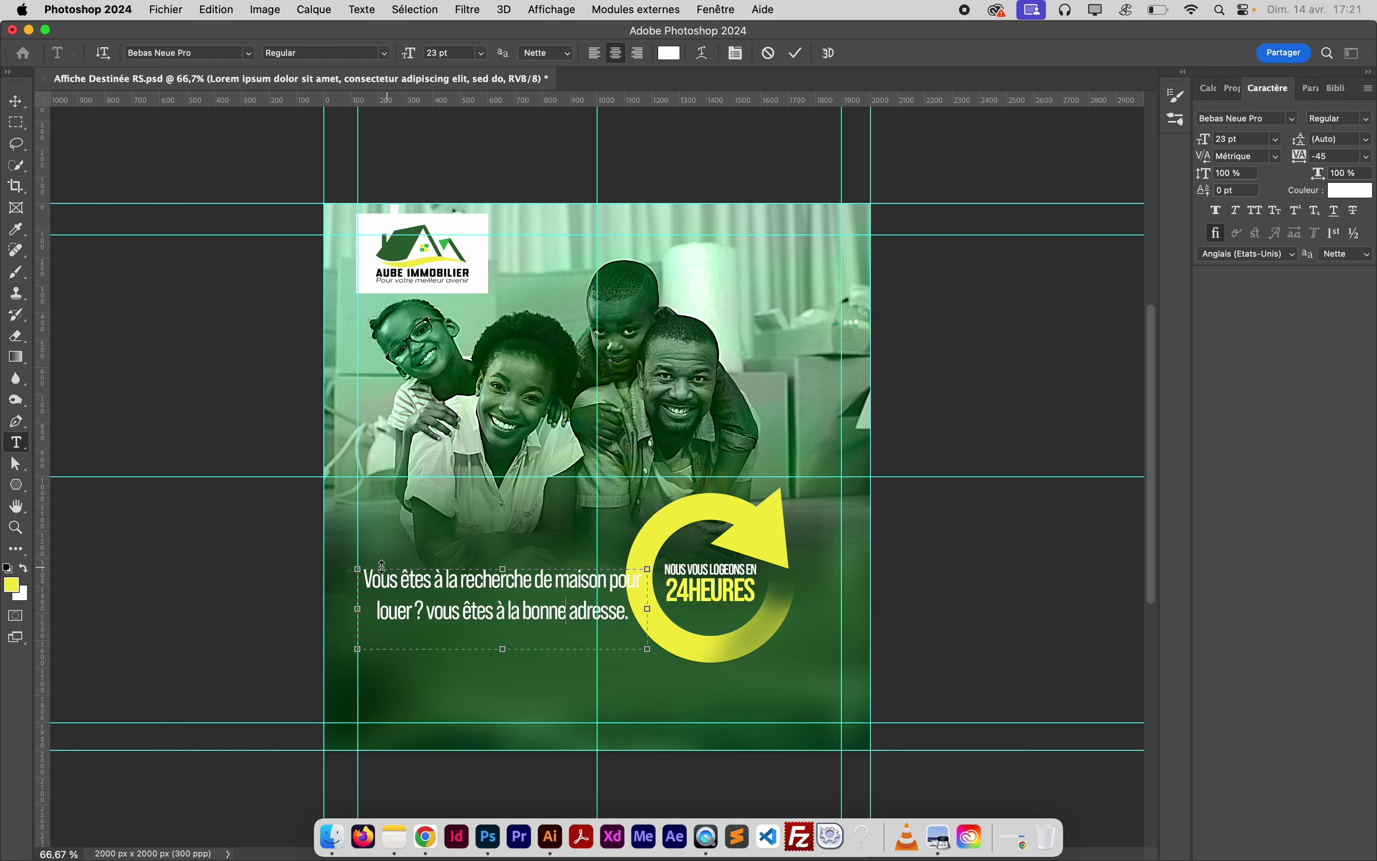
key("super+a")
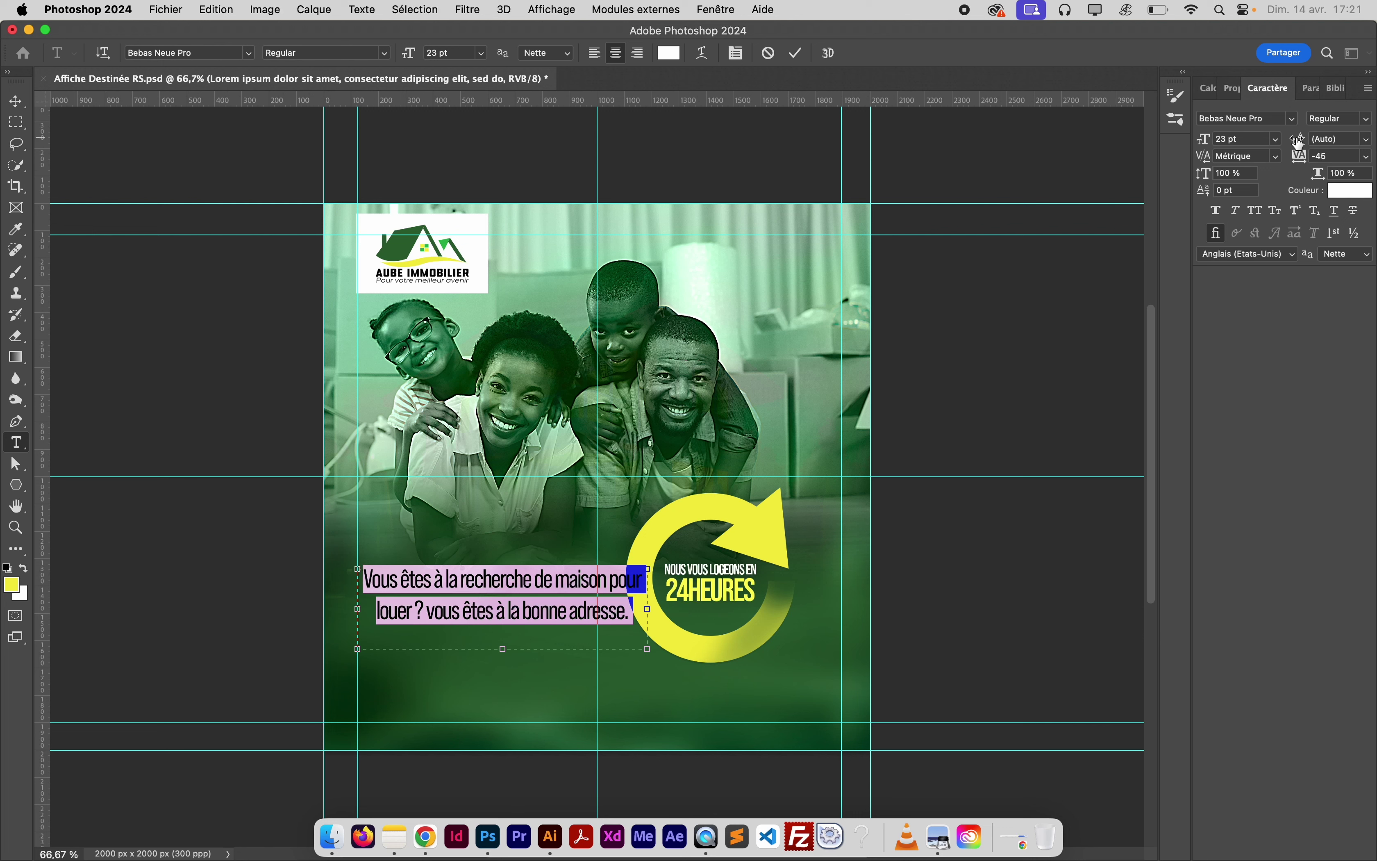
left_click_drag(1301, 143, 1293, 143)
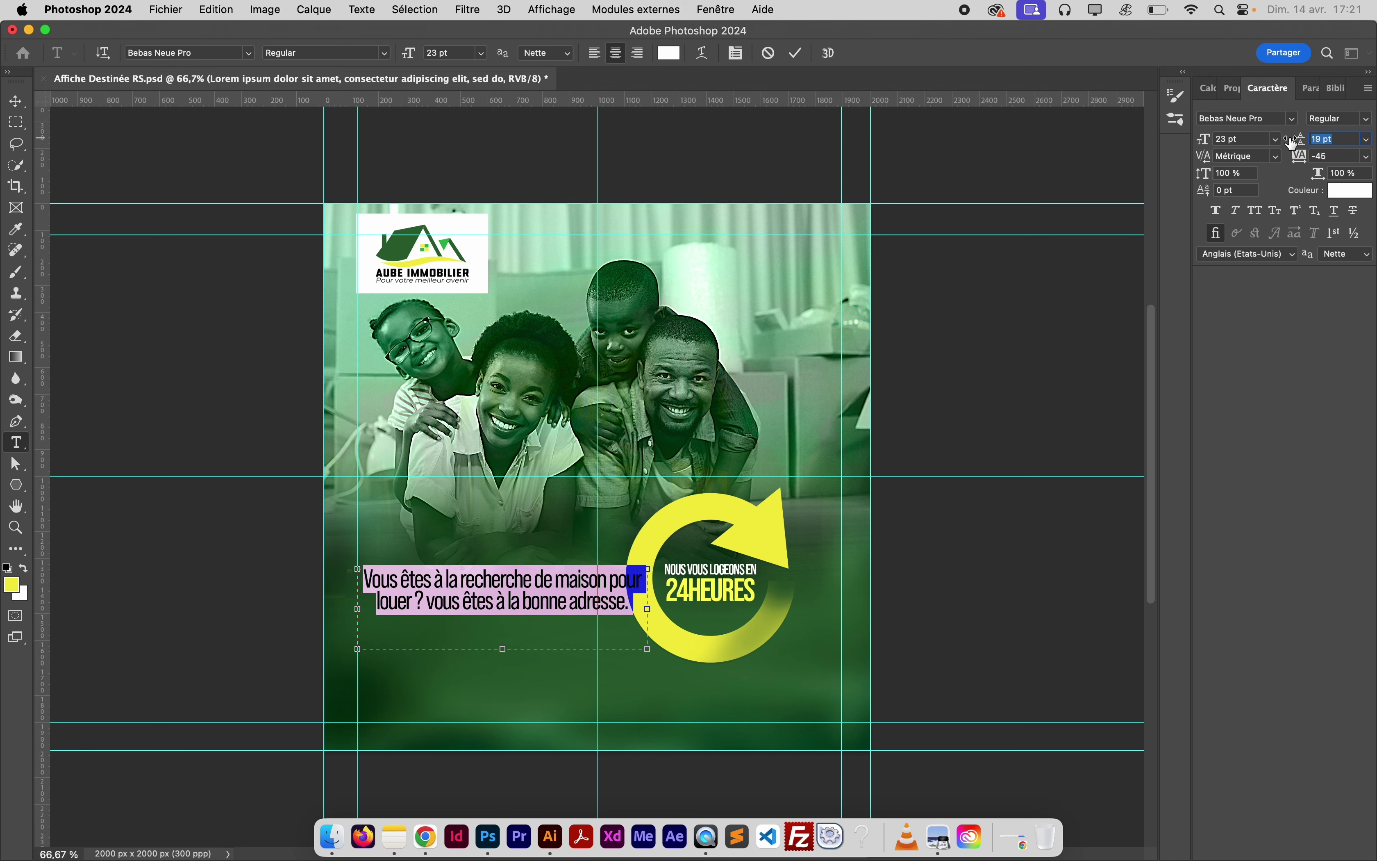
left_click(586, 572)
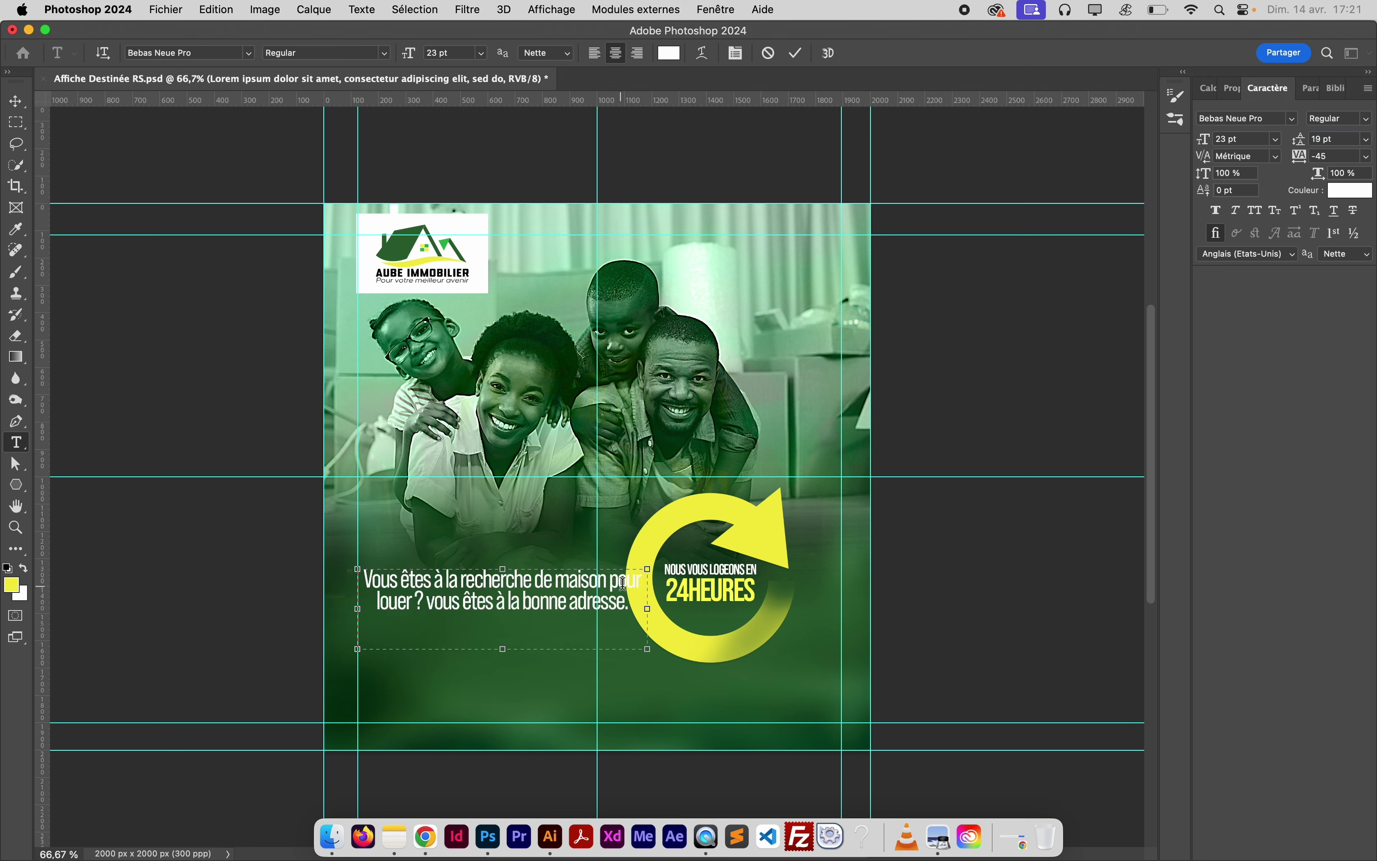
Narrow the description's text box to the vertical centre guide and left-align the text
left_click_drag(647, 610, 597, 607)
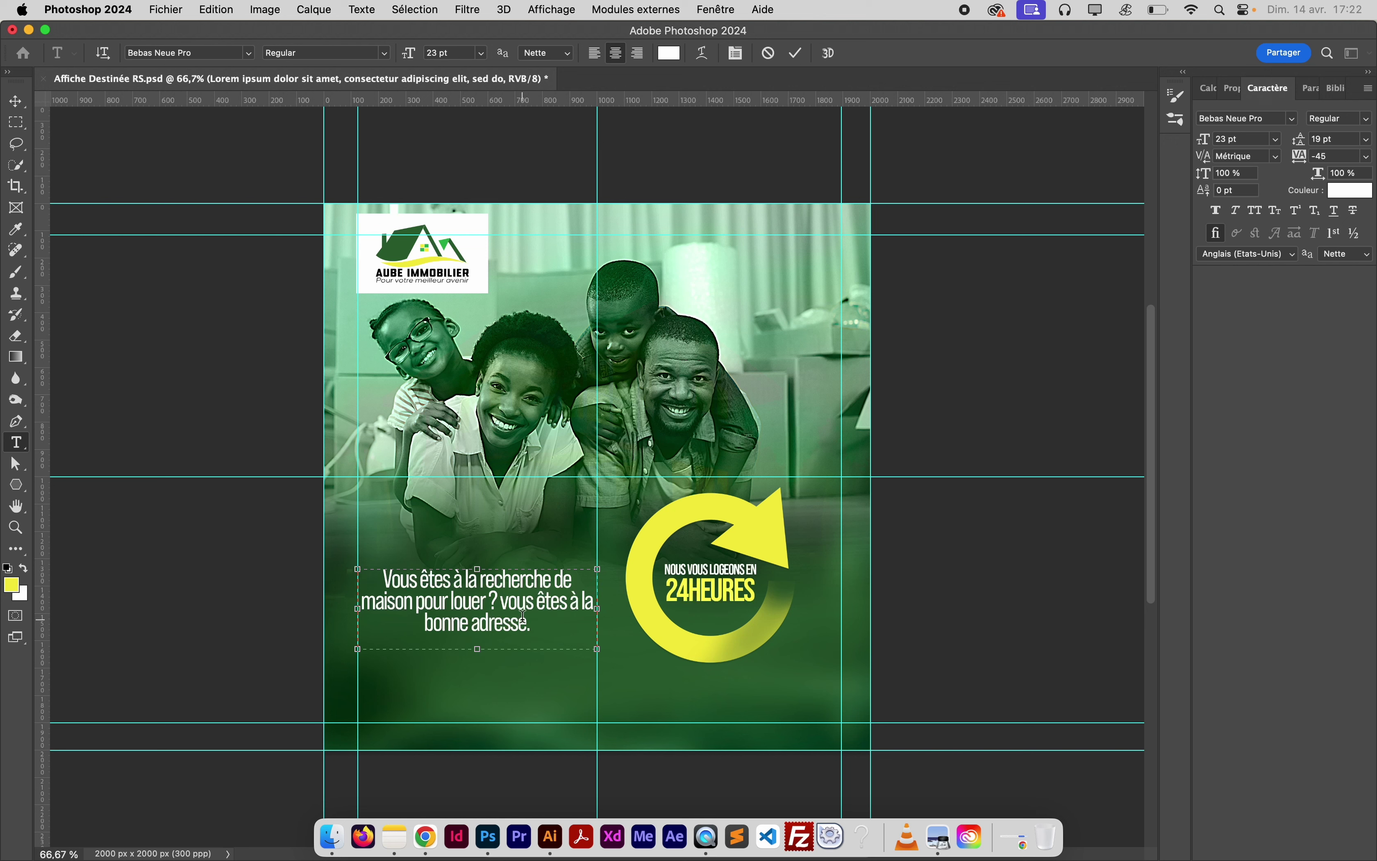
key("super+a")
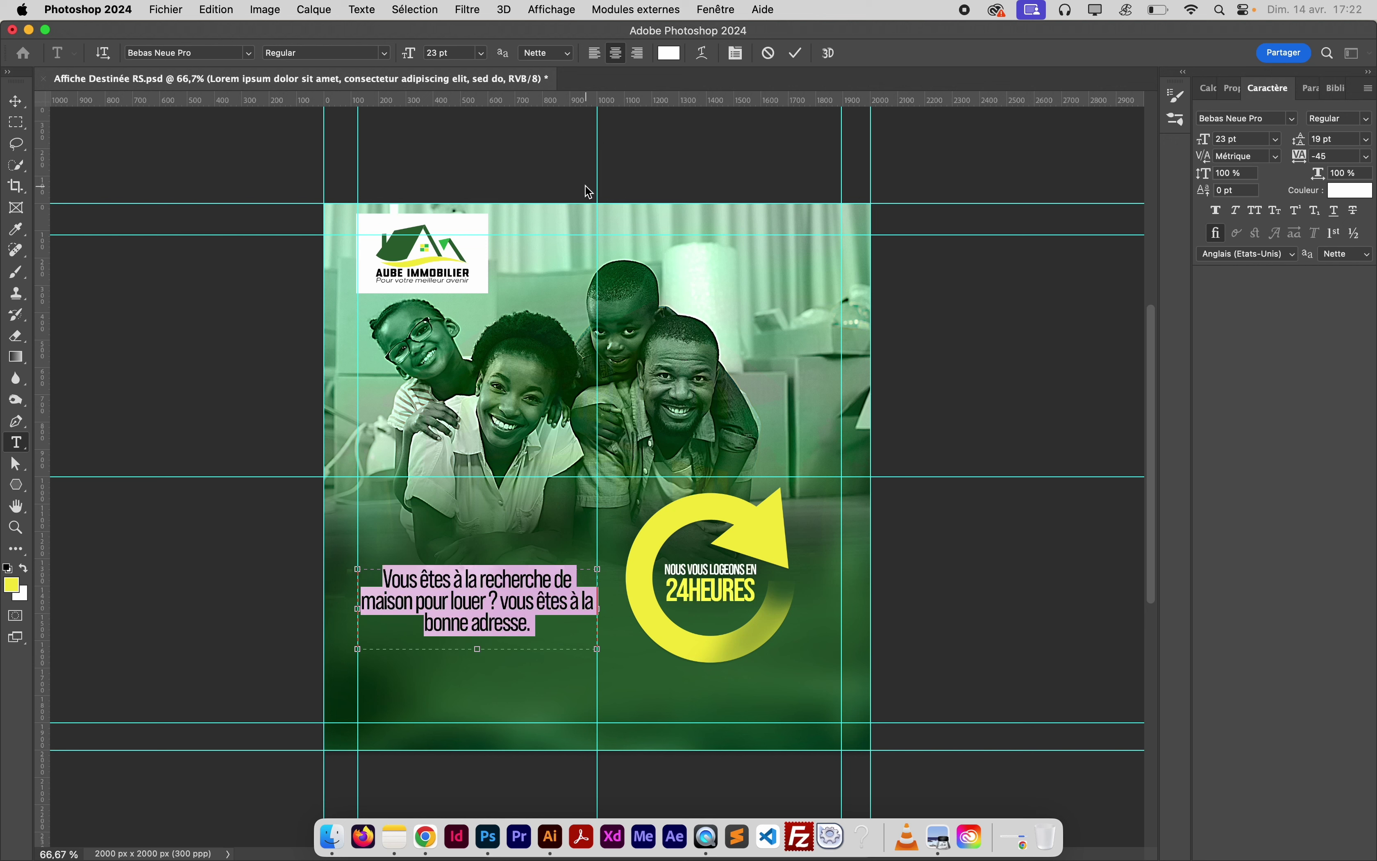
left_click(597, 59)
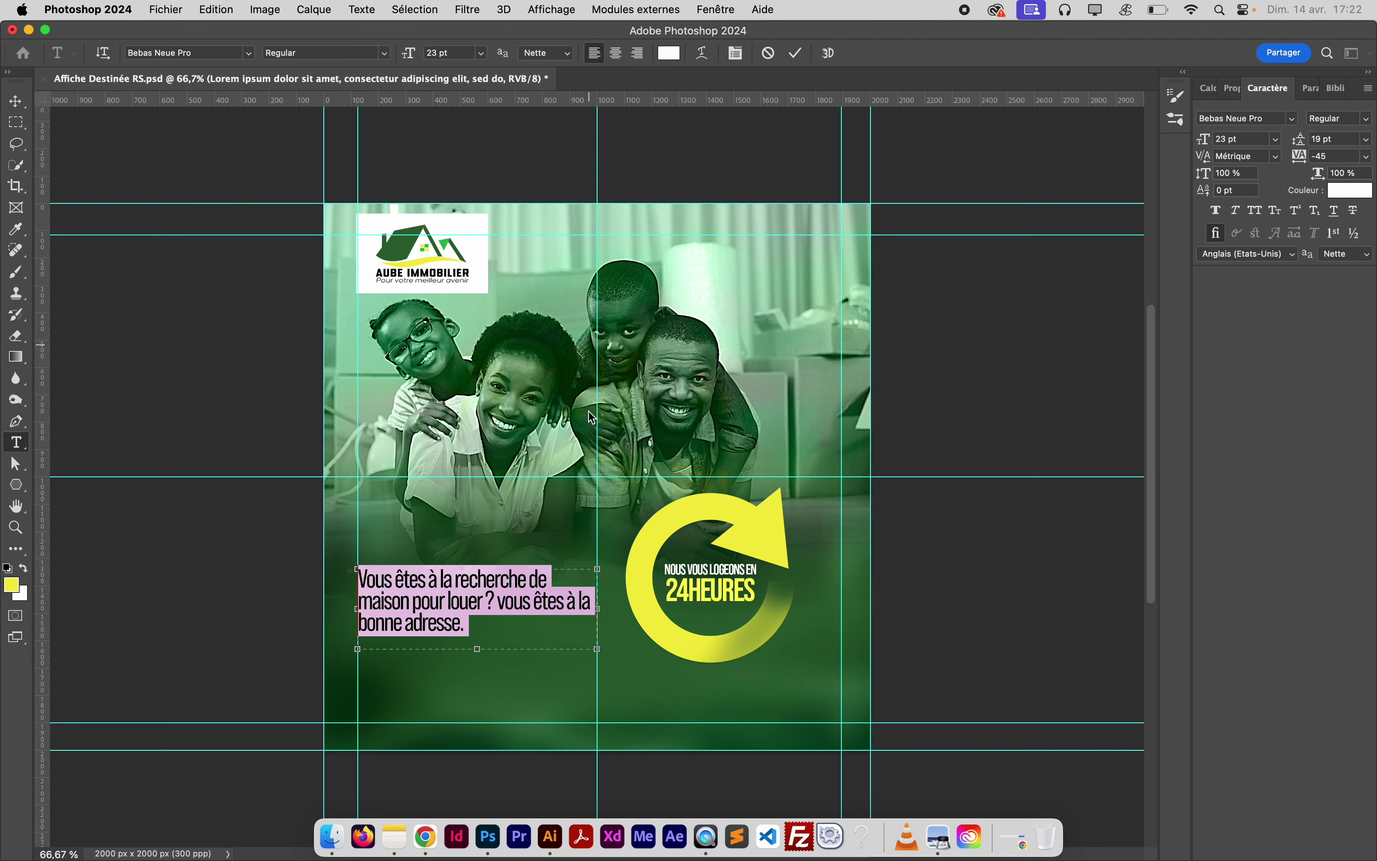
Move "à la" to the description's third line, narrow the text box close to the text, and commit the edit
left_click(473, 618)
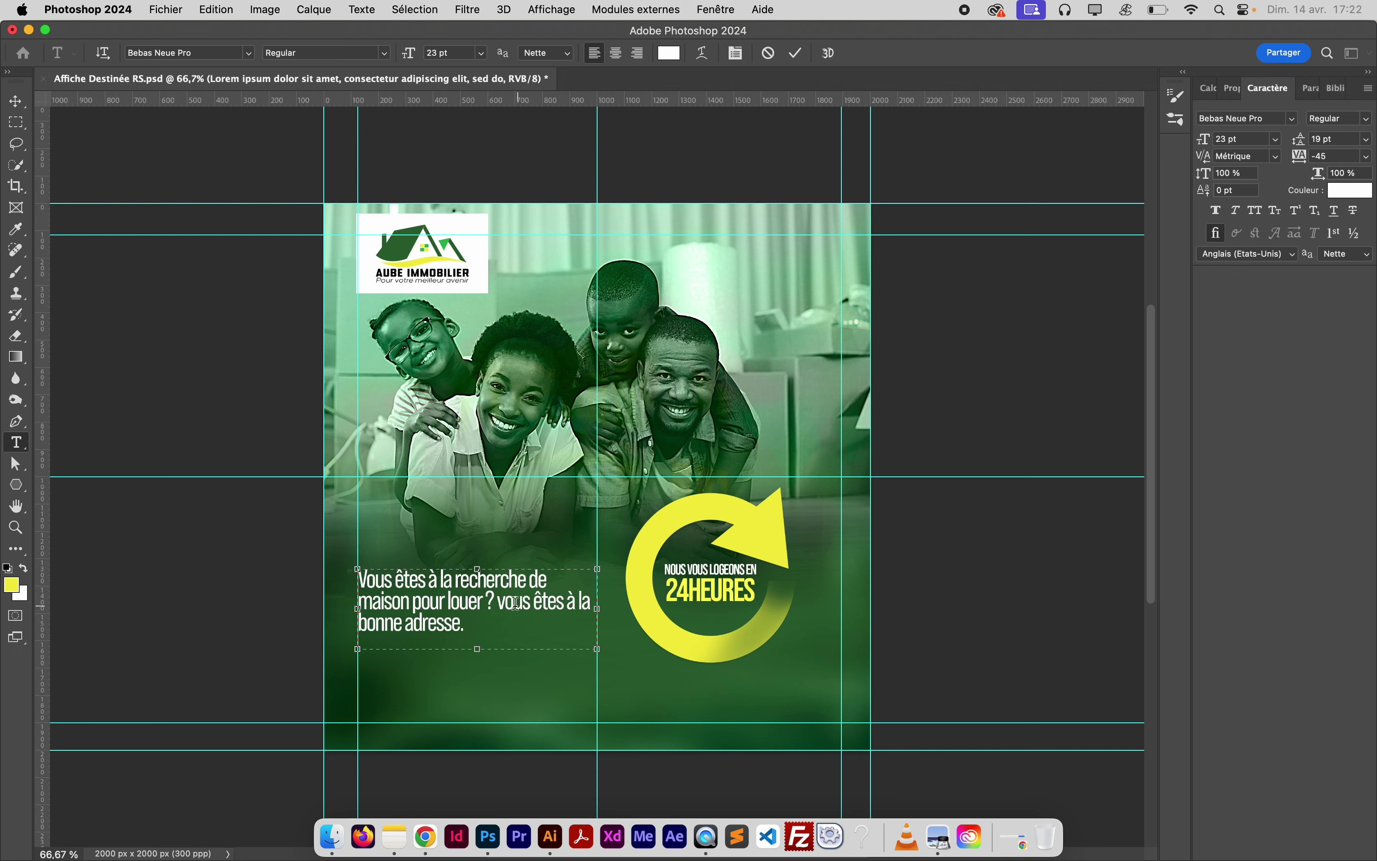
left_click(599, 644)
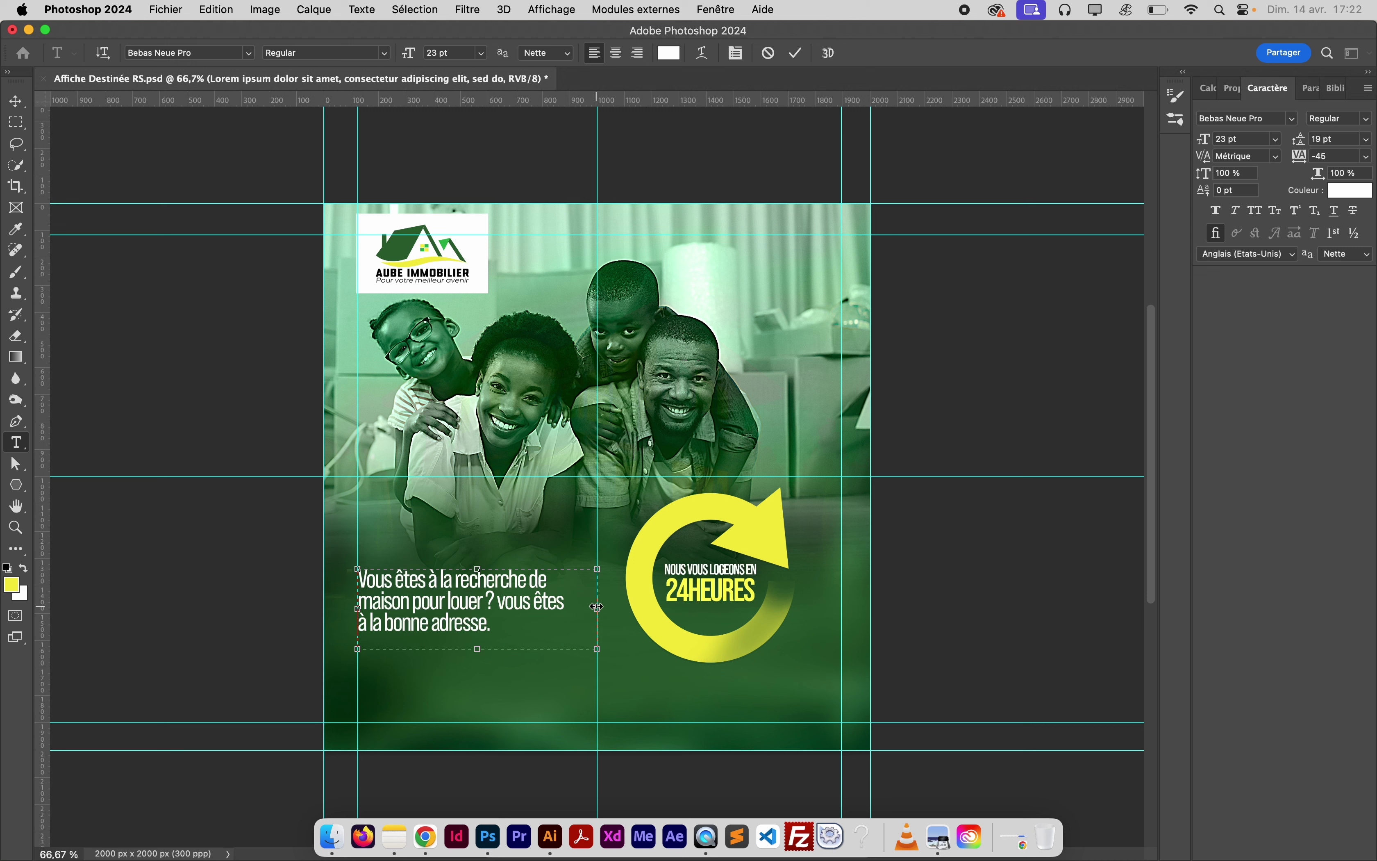
left_click_drag(596, 607, 584, 608)
left_click_drag(467, 649, 467, 650)
mouse_move(583, 609)
left_mouse_down()
mouse_move(620, 607)
mouse_move(577, 607)
left_mouse_up()
left_click(15, 101)
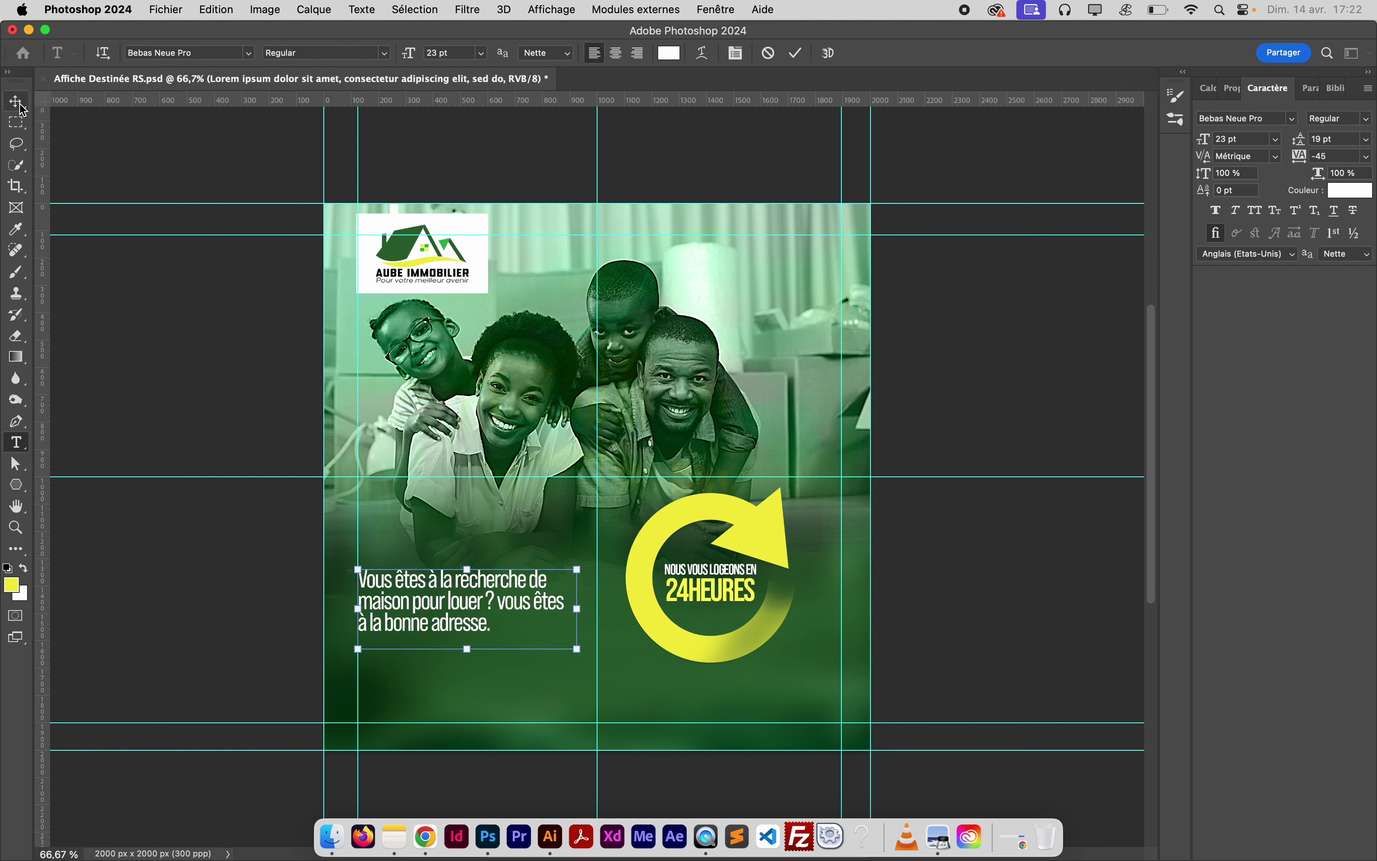
Hide the guides, scale the description text to 124 %, and place it just beside the circular arrow
key("super+h")
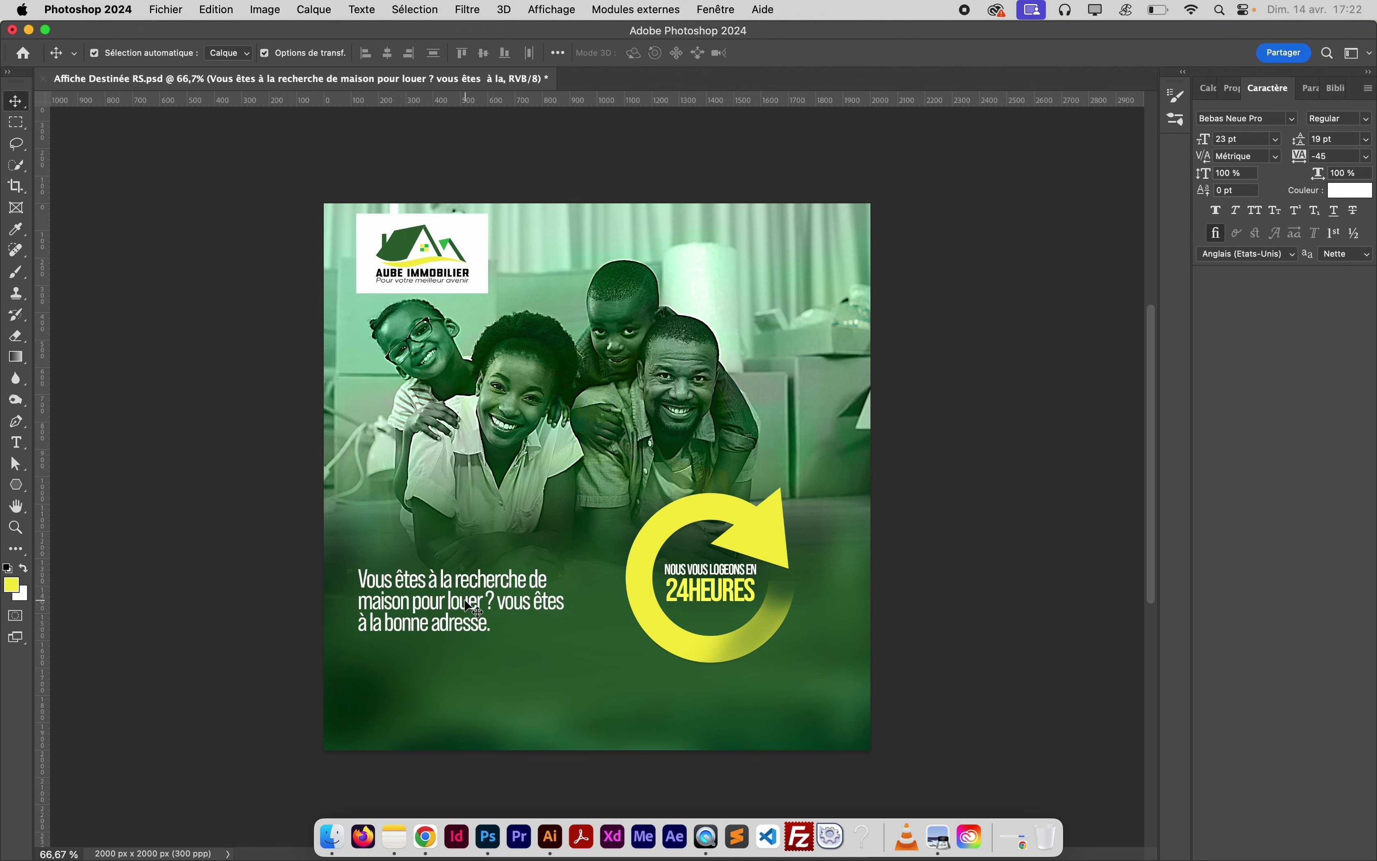
left_click(1193, 83)
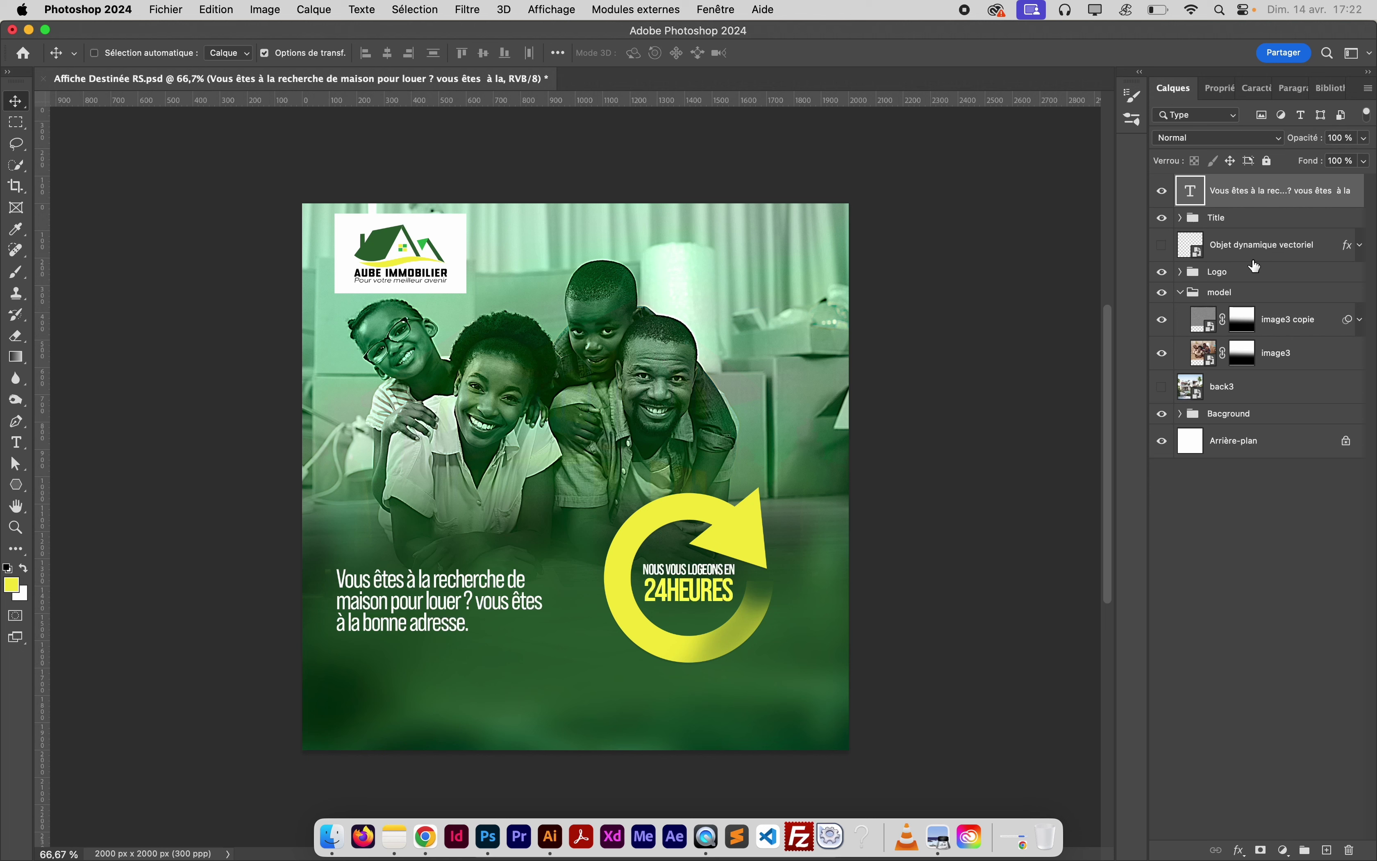
key("super+t")
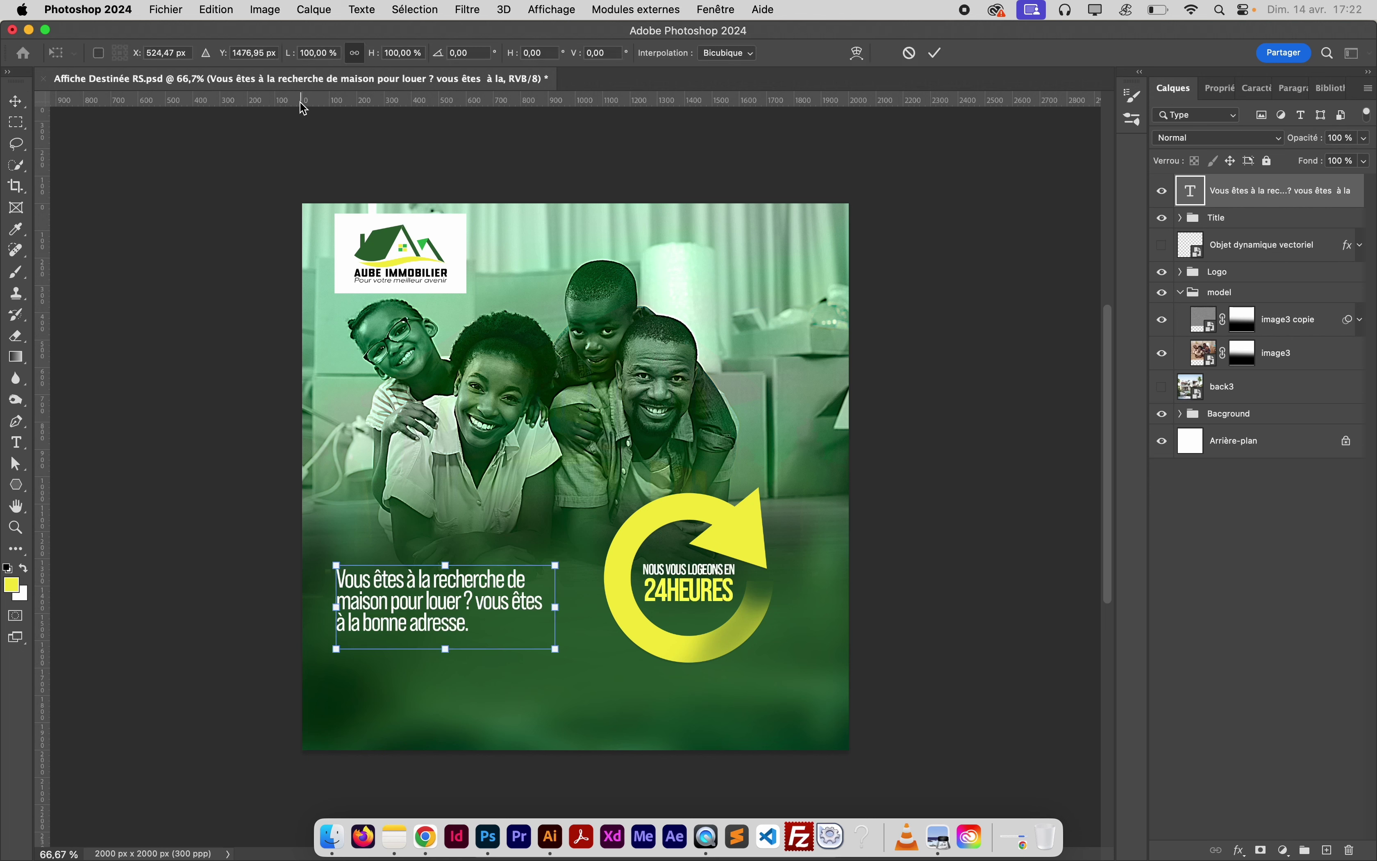
left_click_drag(289, 55, 305, 55)
left_click_drag(394, 604, 424, 599)
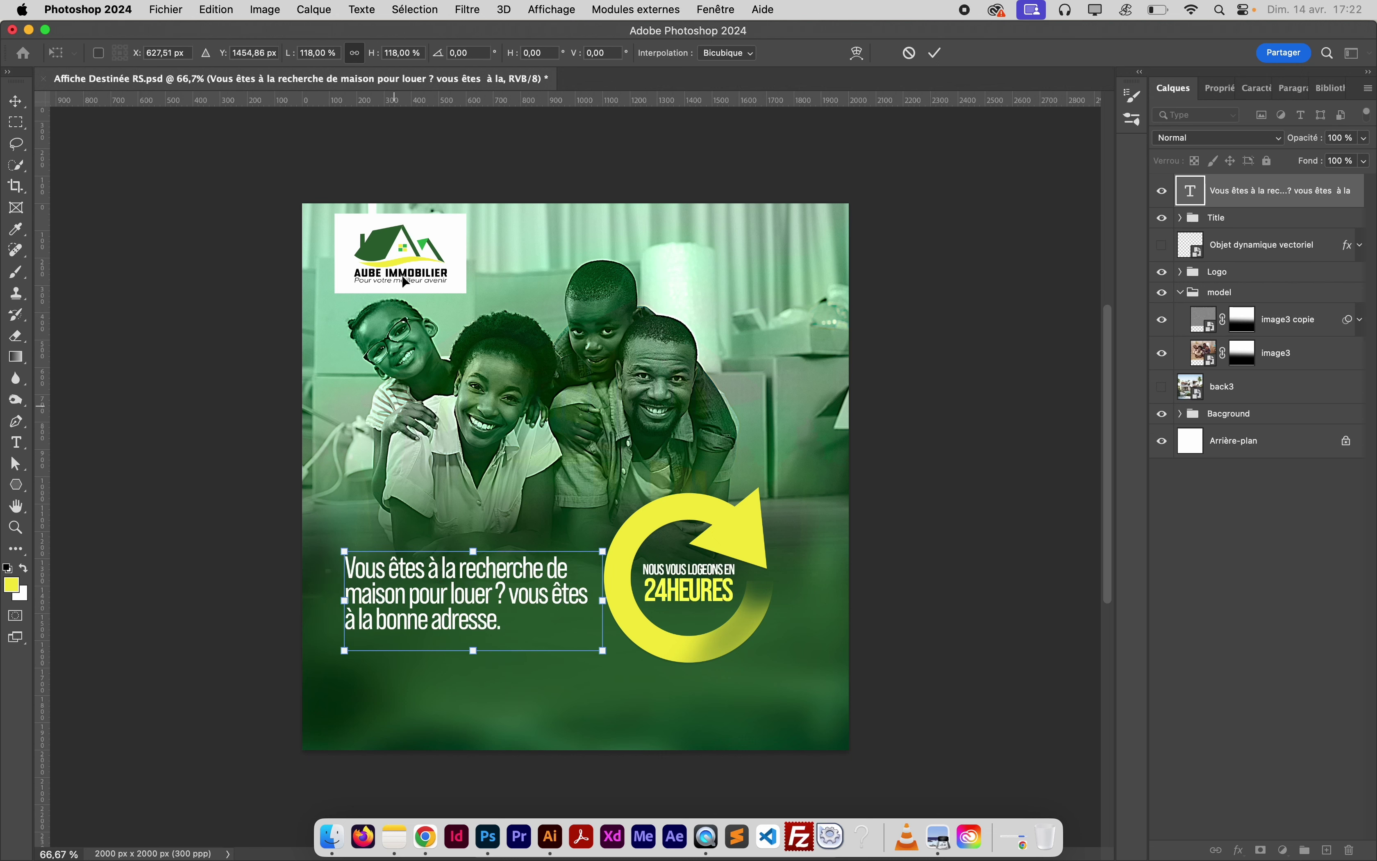
left_click_drag(293, 57, 298, 57)
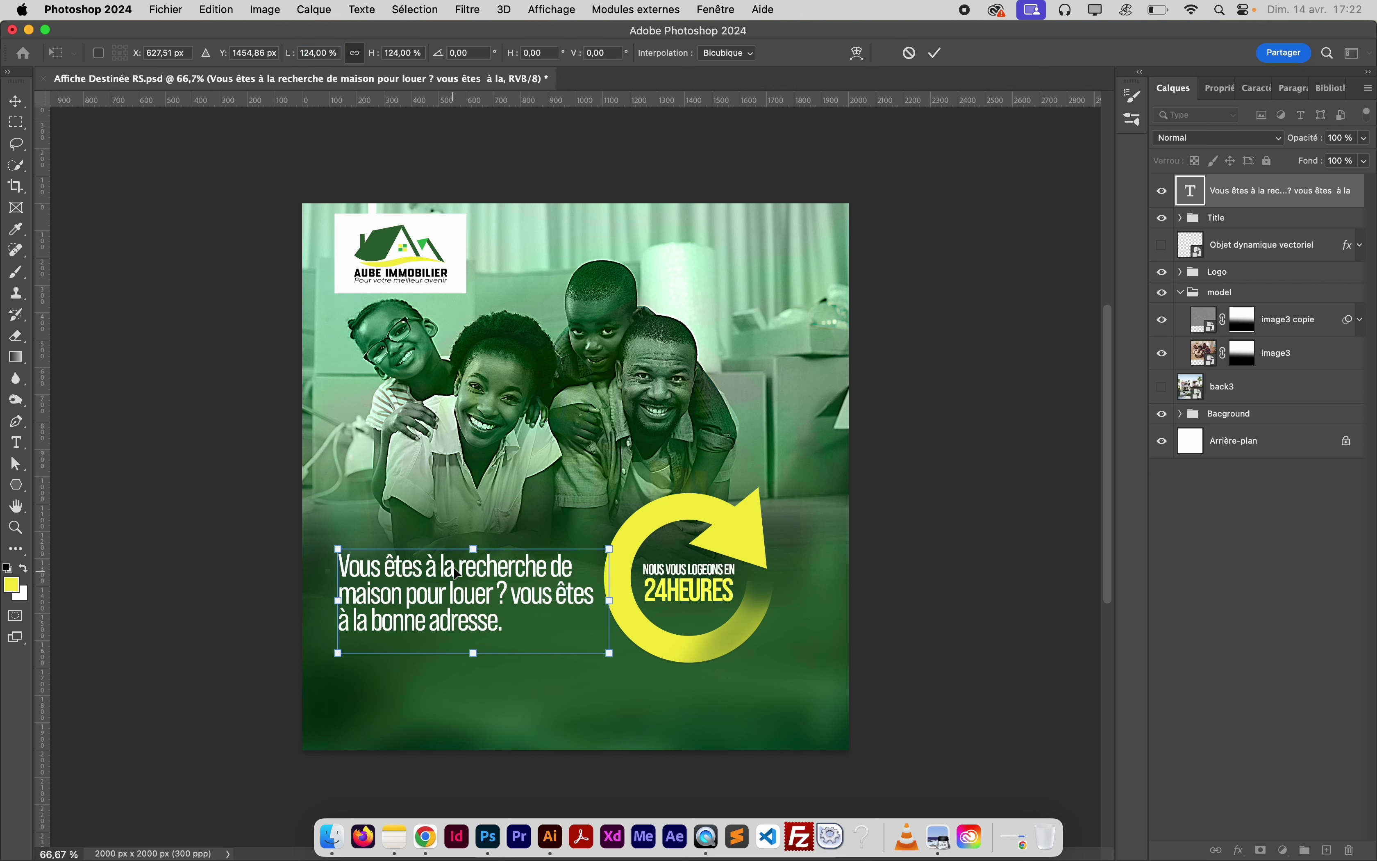
left_click_drag(453, 569, 455, 566)
key("Return")
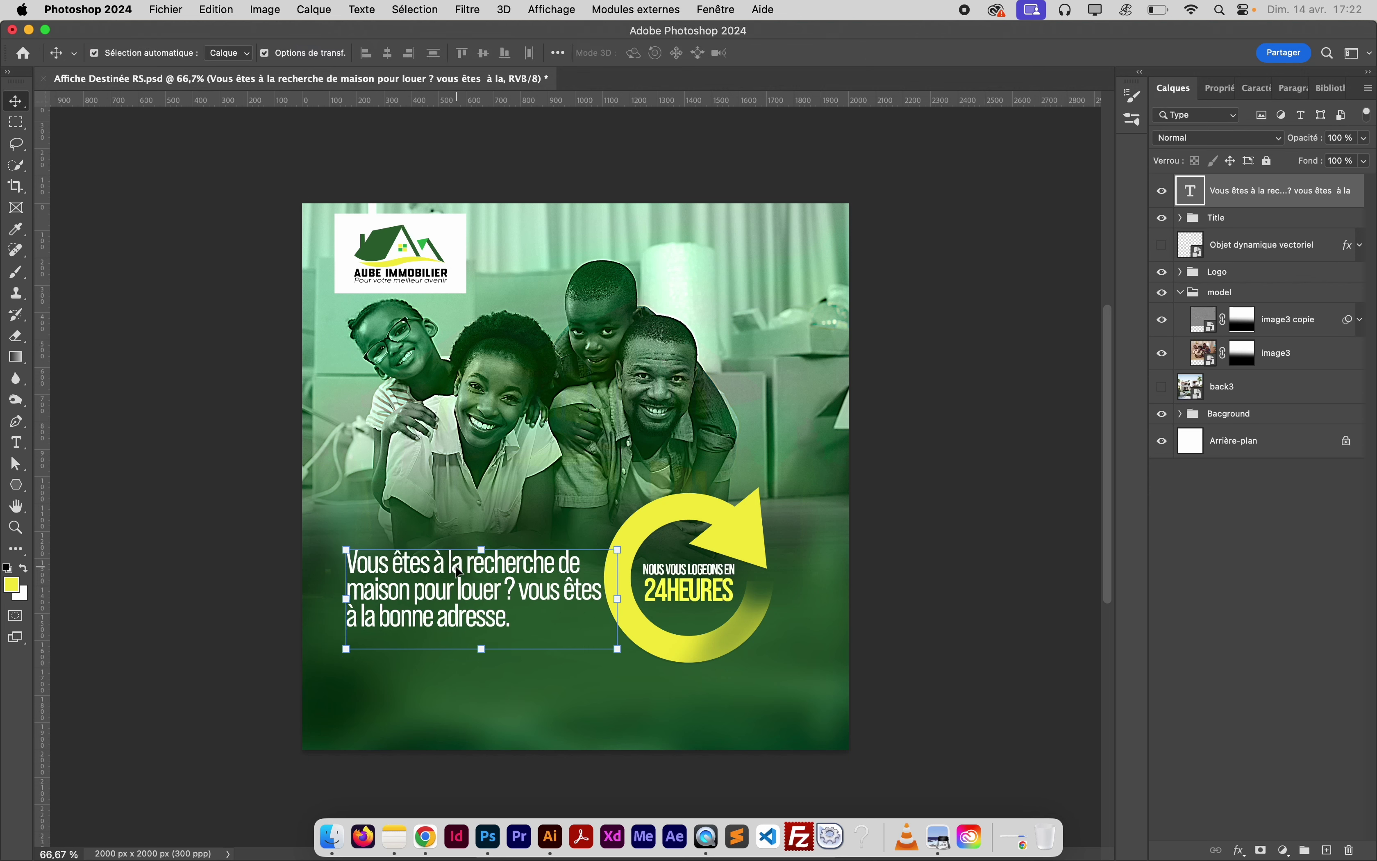
Show the guides and move the description text so its box starts at the left margin guide
key("Left")
key("Left")
key("Left")
key("Left")
key("super+semicolon")
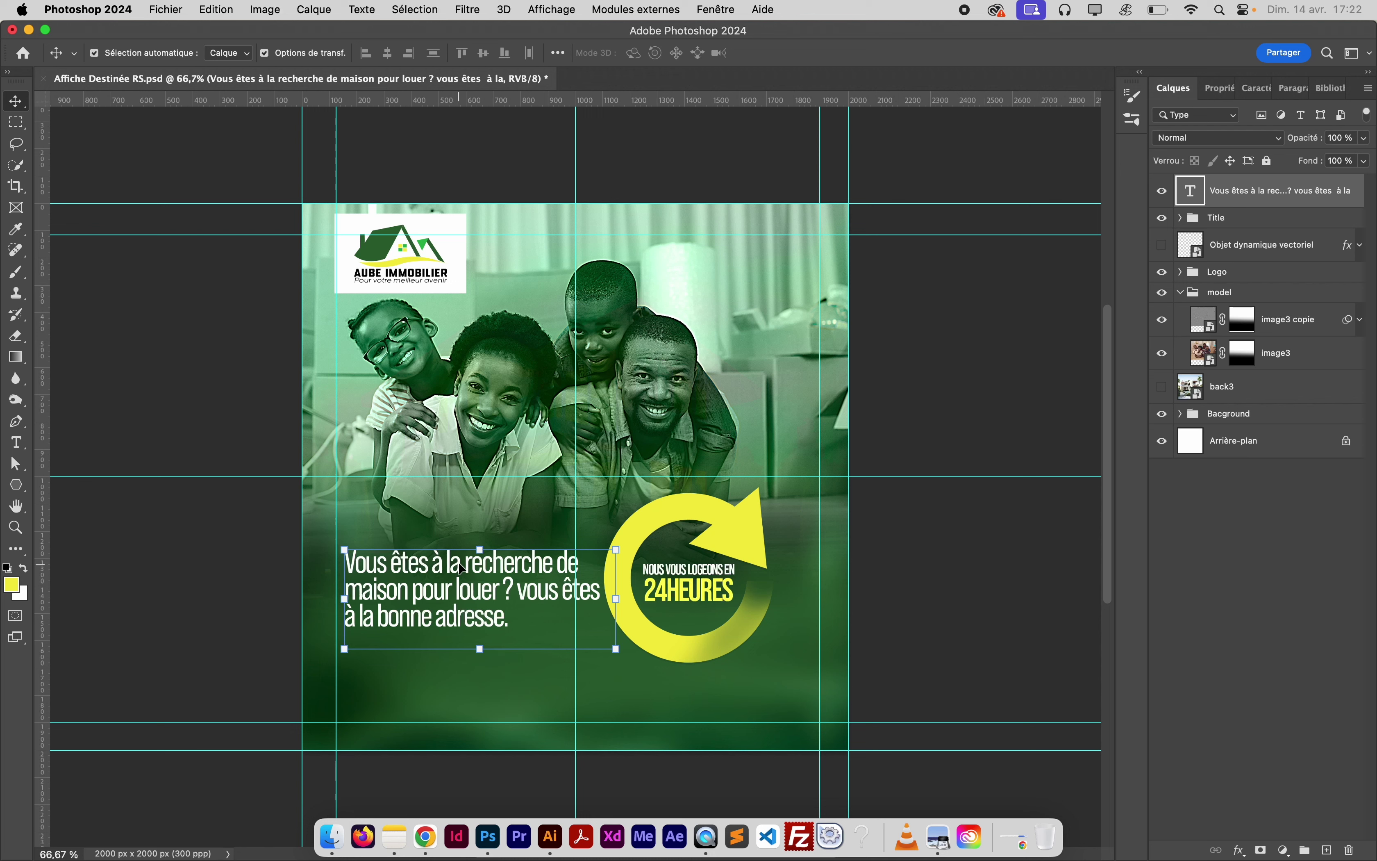
left_click_drag(449, 591, 444, 591)
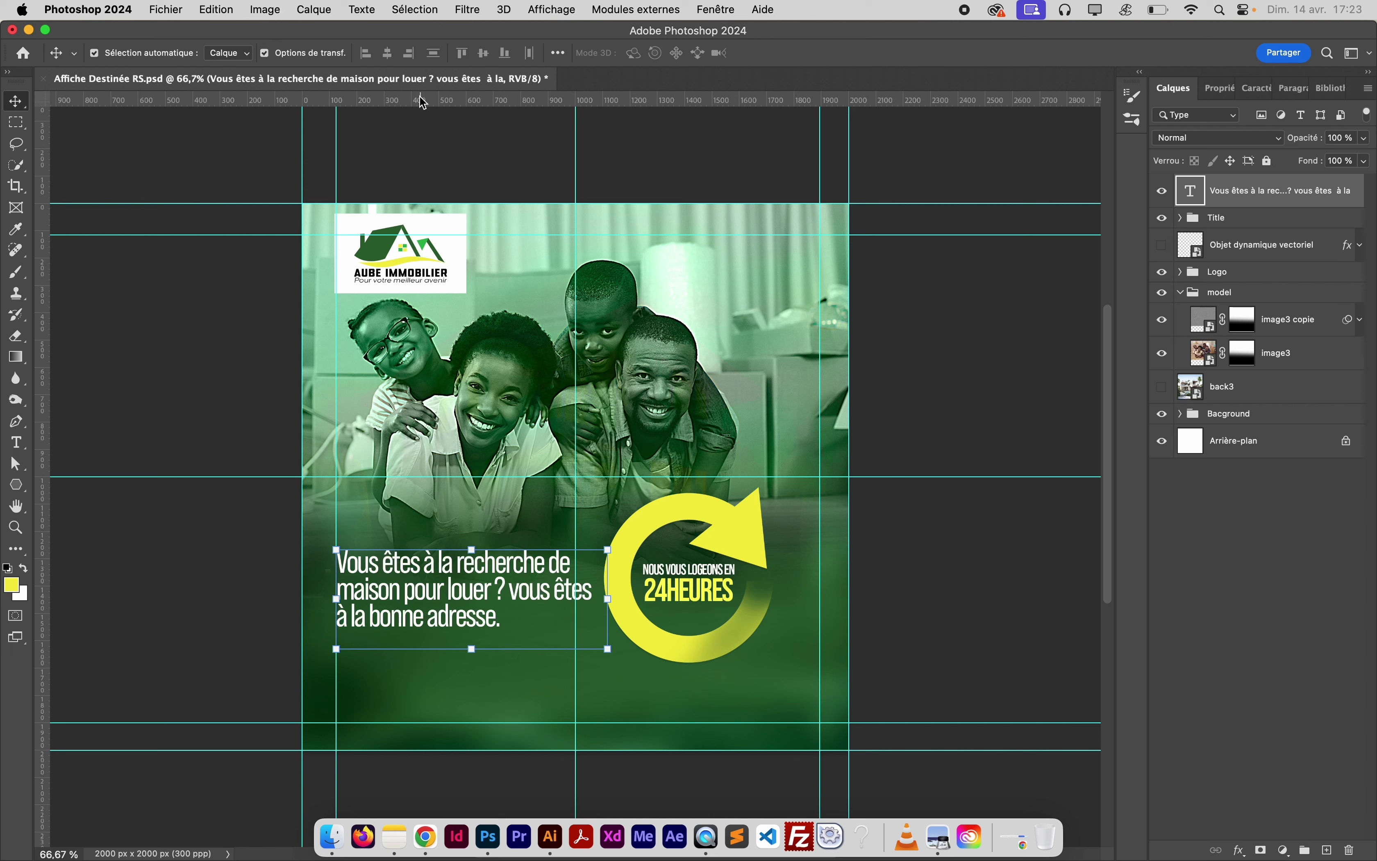
Align the vertical centres of the description text layer and the Title group
left_click_drag(423, 100, 3, 74)
left_click(1205, 218)
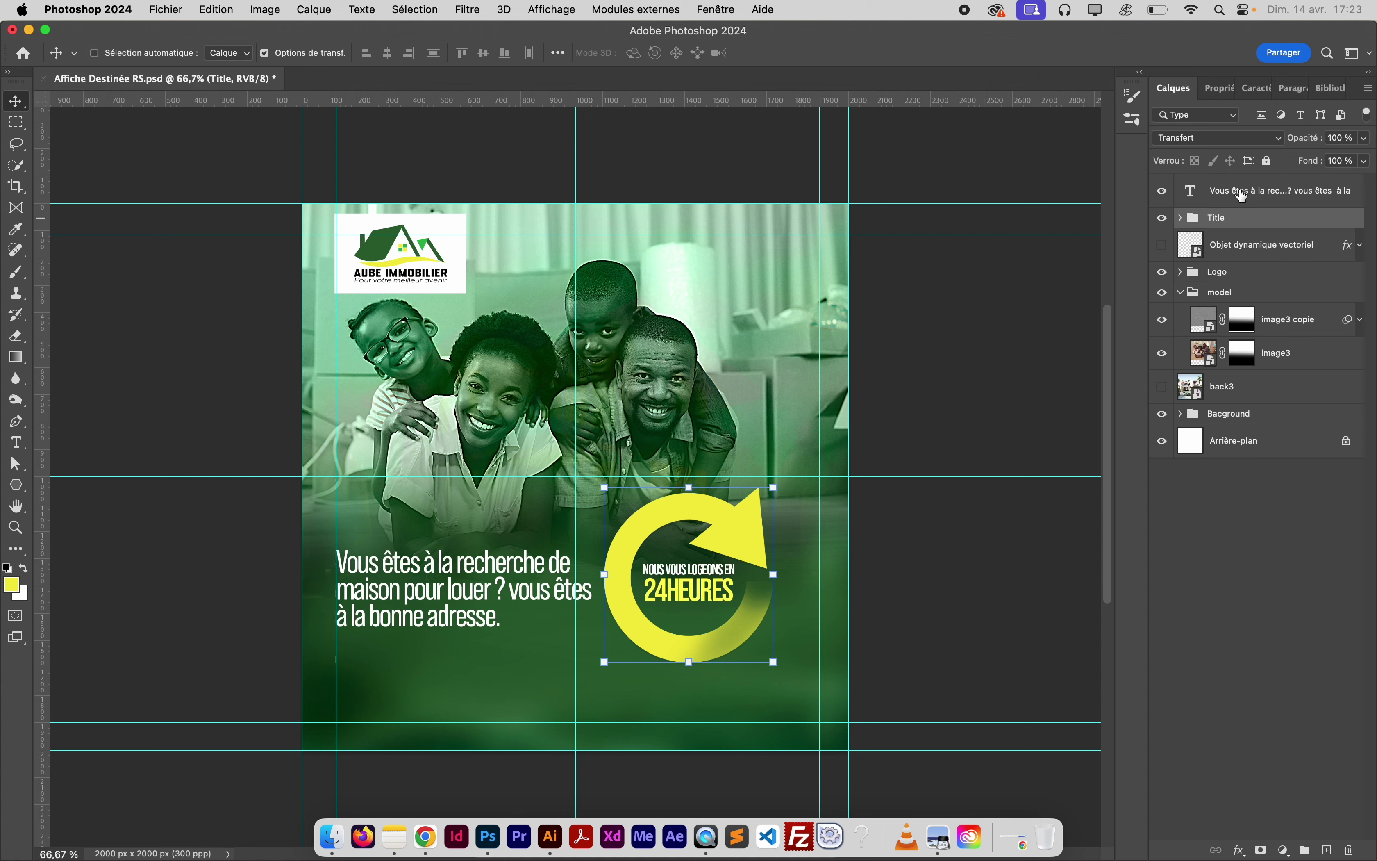
left_click(1299, 192, "shift")
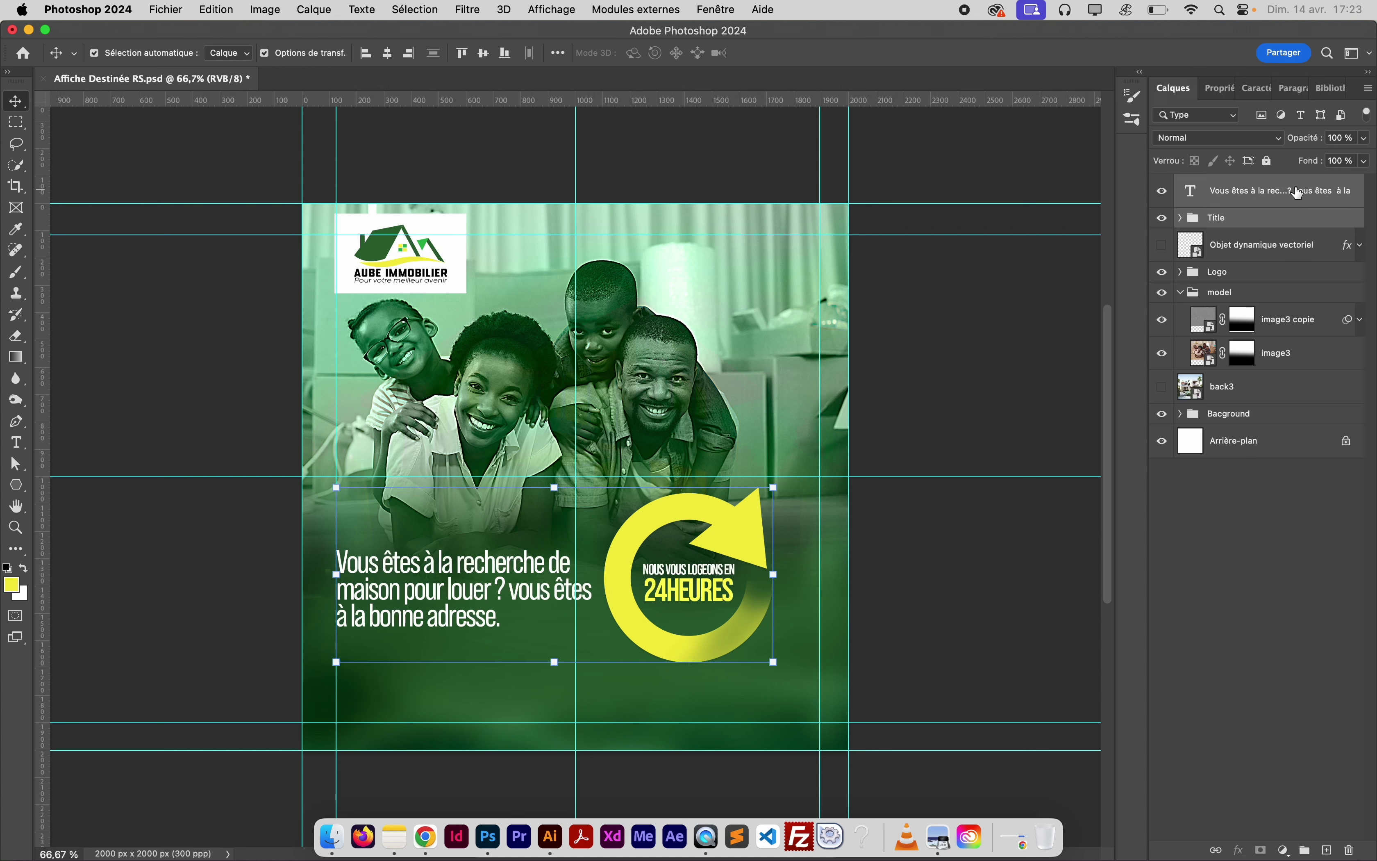
left_click(483, 54)
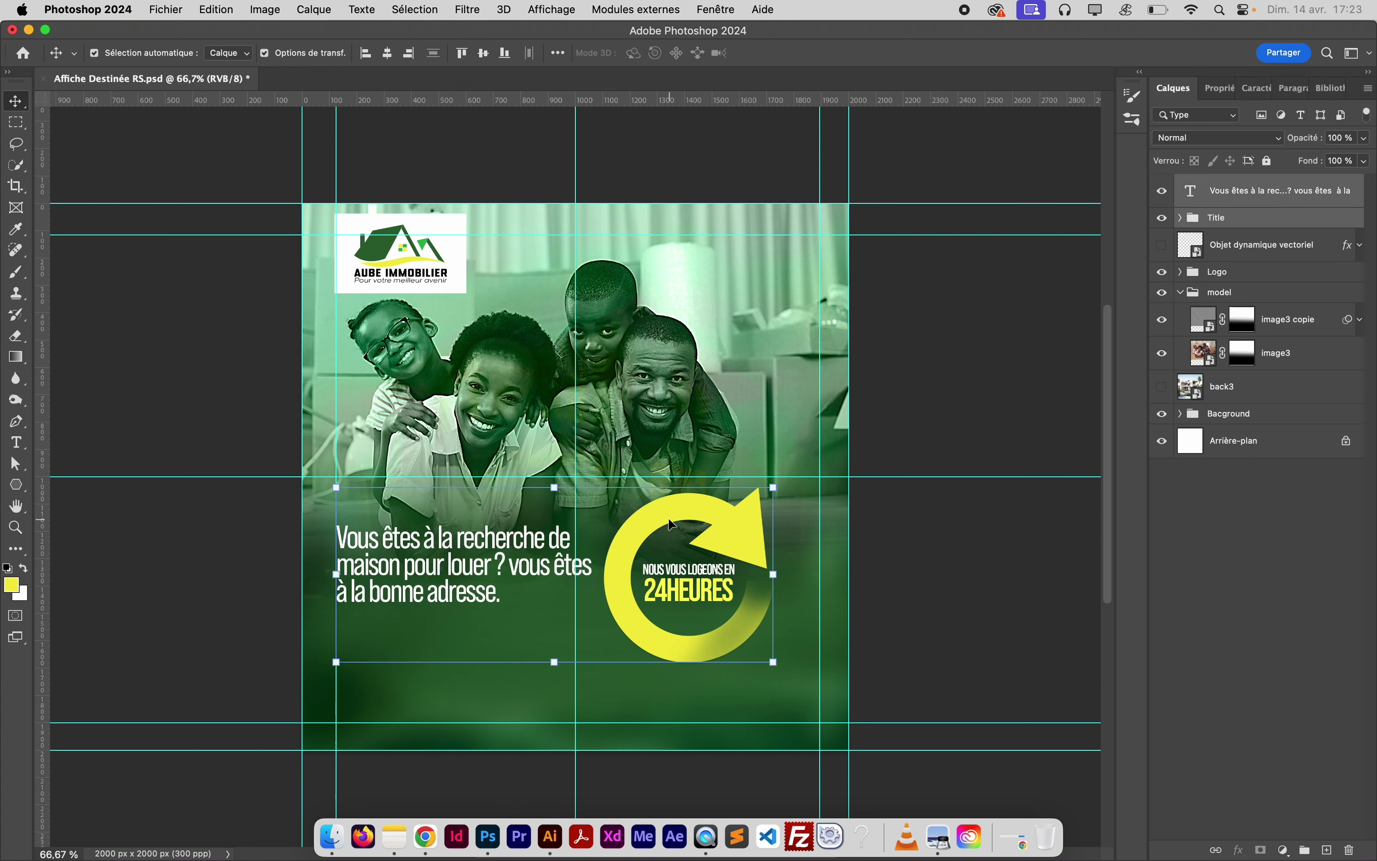
key("super")
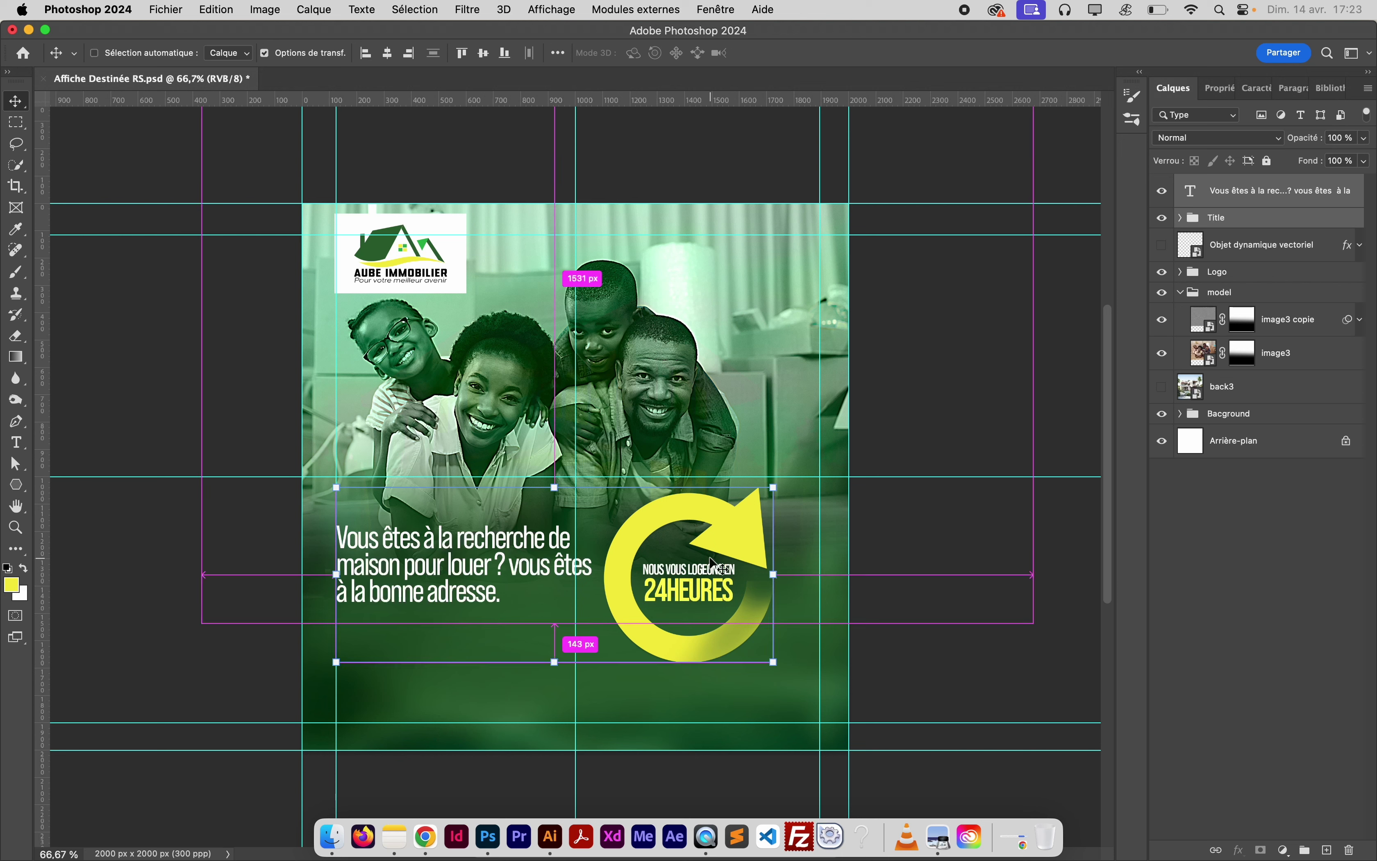
Hide the guides, move the description and the Title group slightly down together, and save the document
key("super+h")
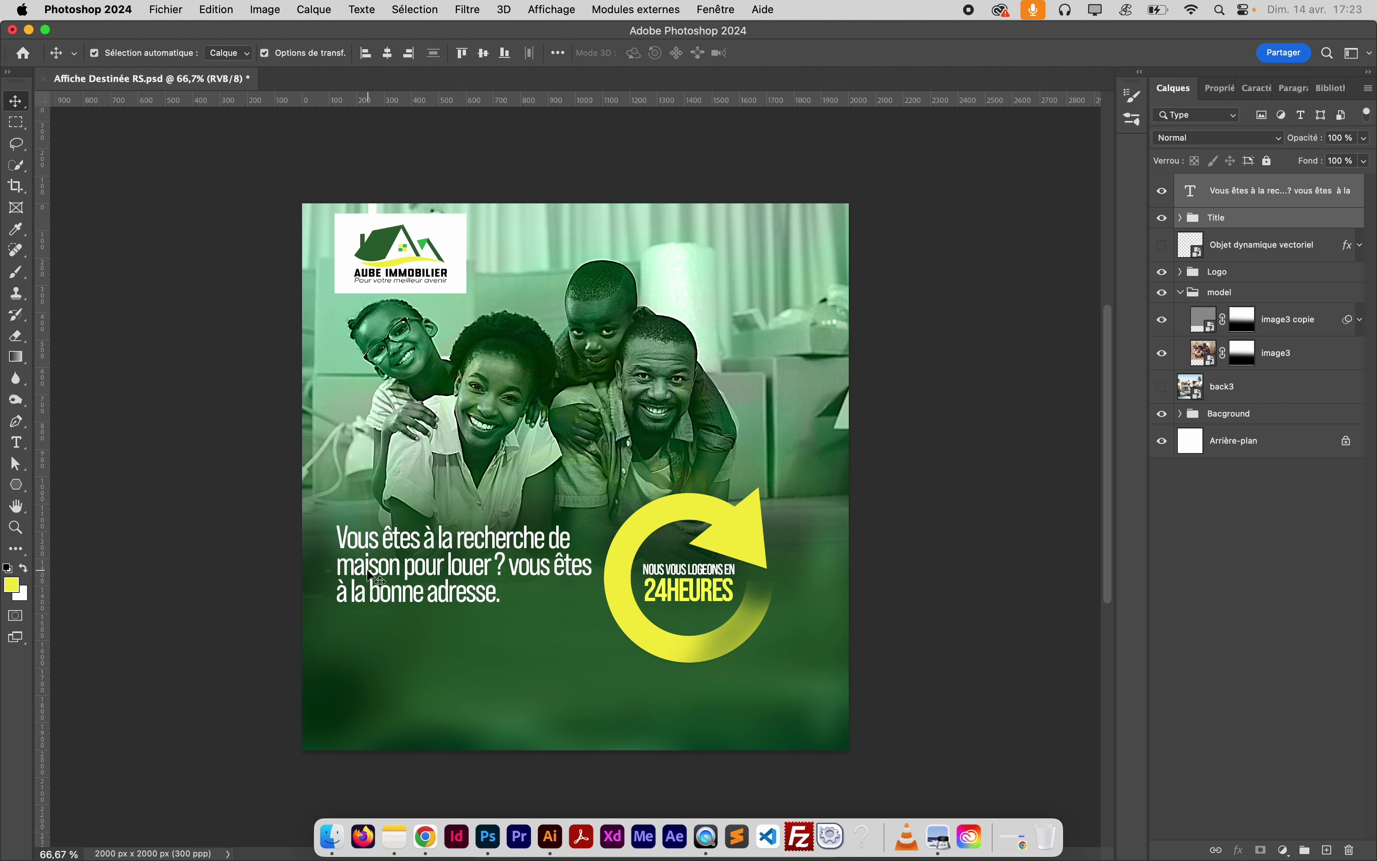
key("super")
left_click_drag(444, 576, 450, 593)
left_click(913, 592)
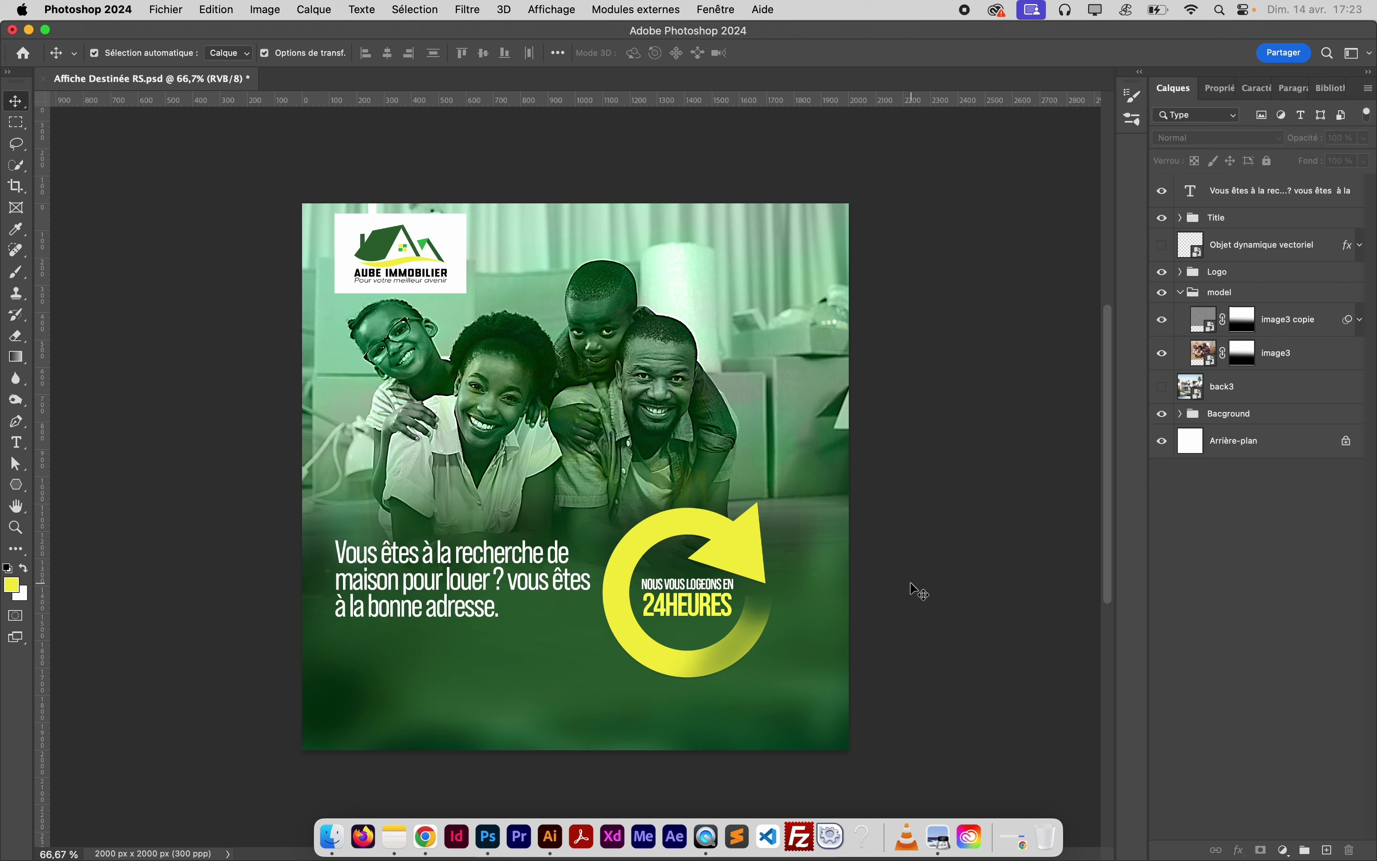
key("super+s")
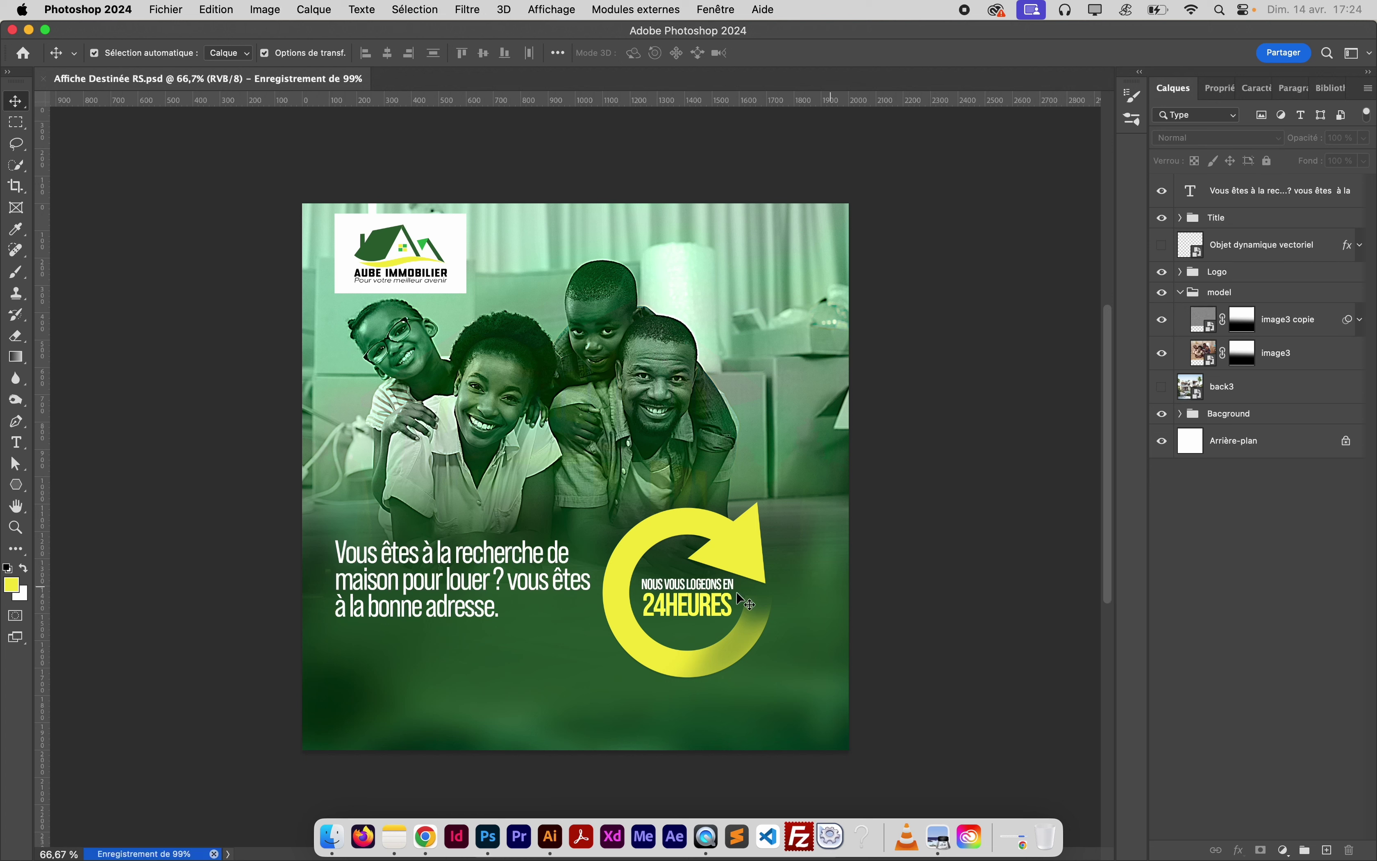
Make the words "recherche de maison pour louer ?" in the description bold
left_click(16, 442)
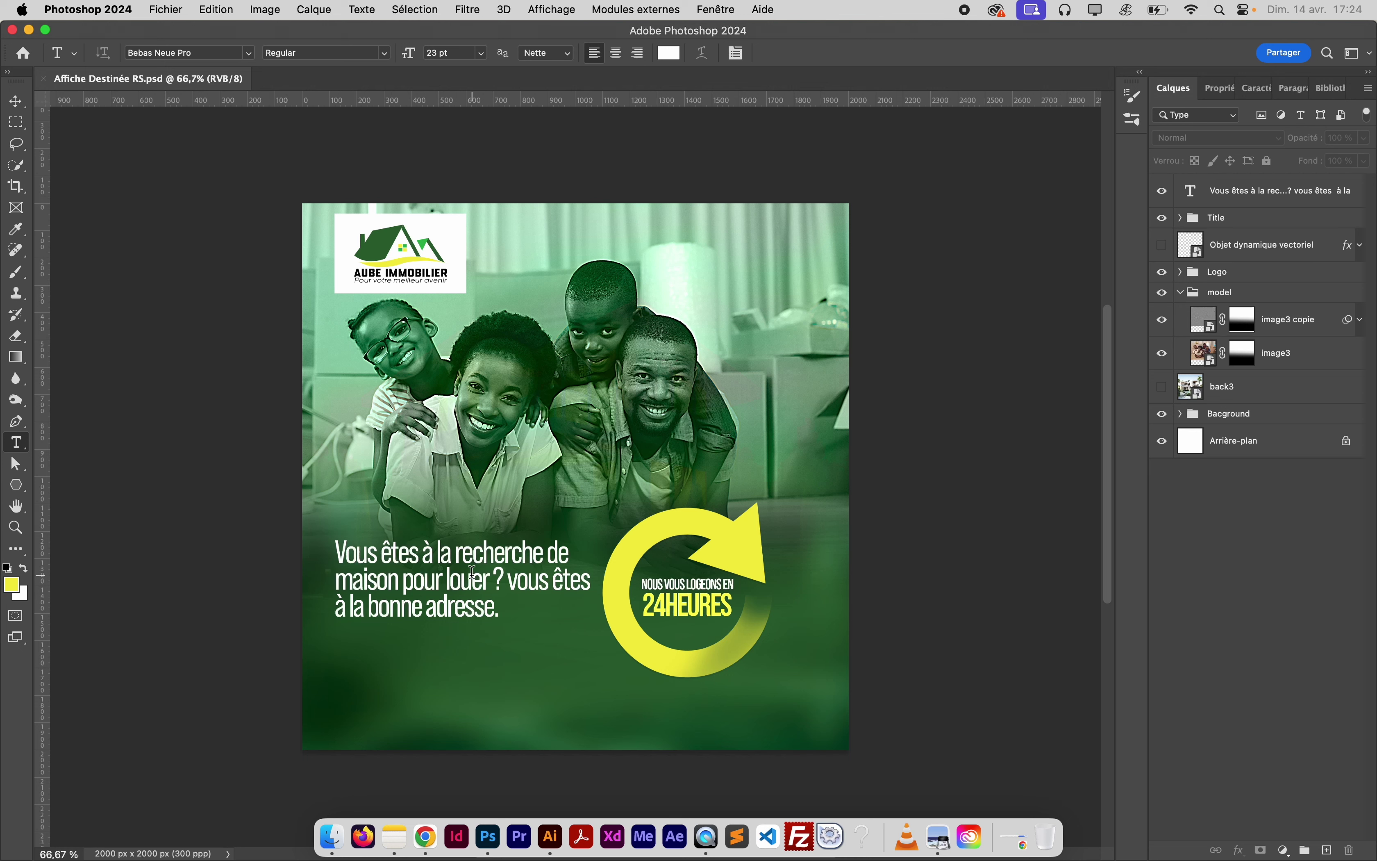
left_click(511, 578)
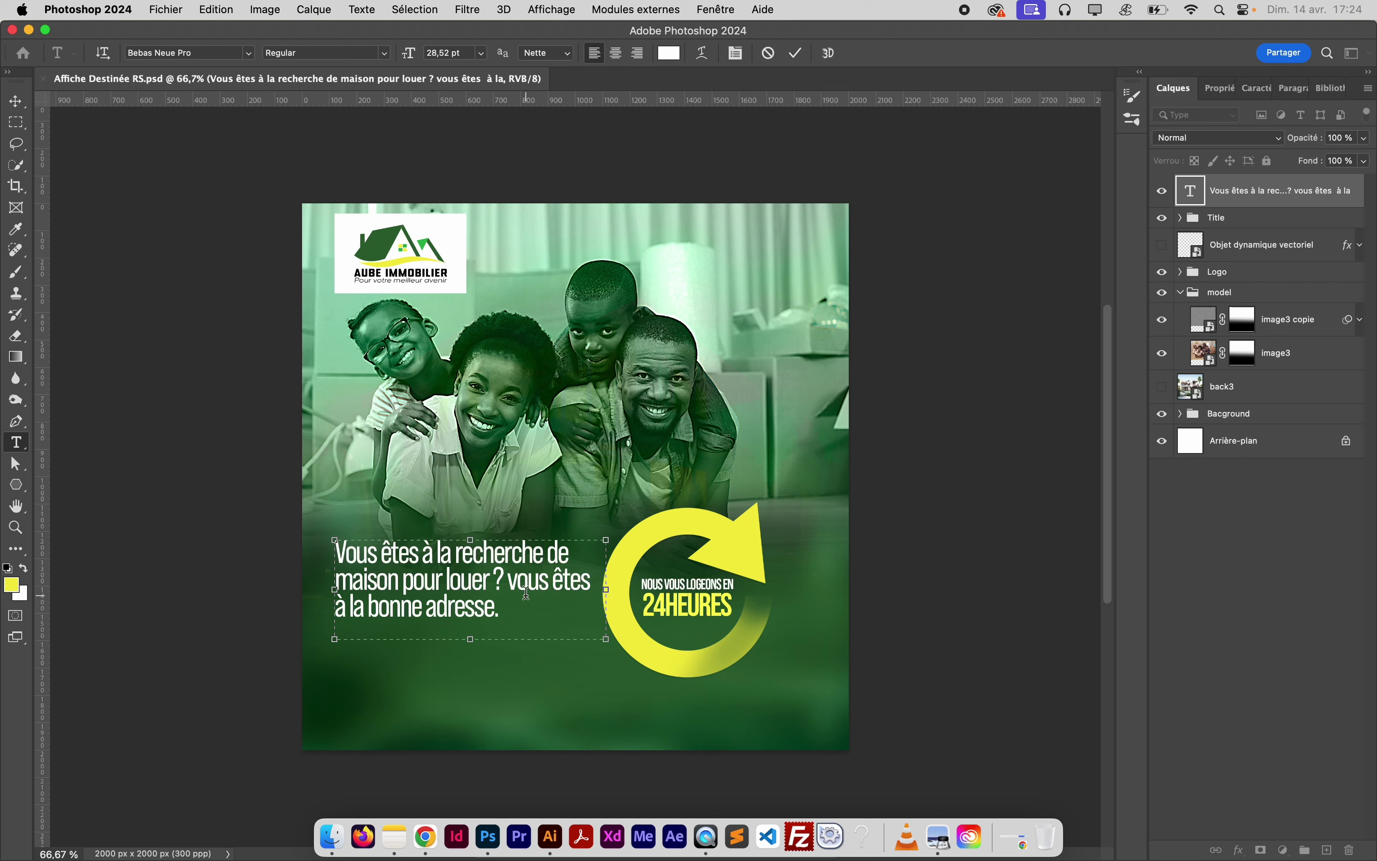
left_click(451, 544)
left_click_drag(451, 544, 504, 569)
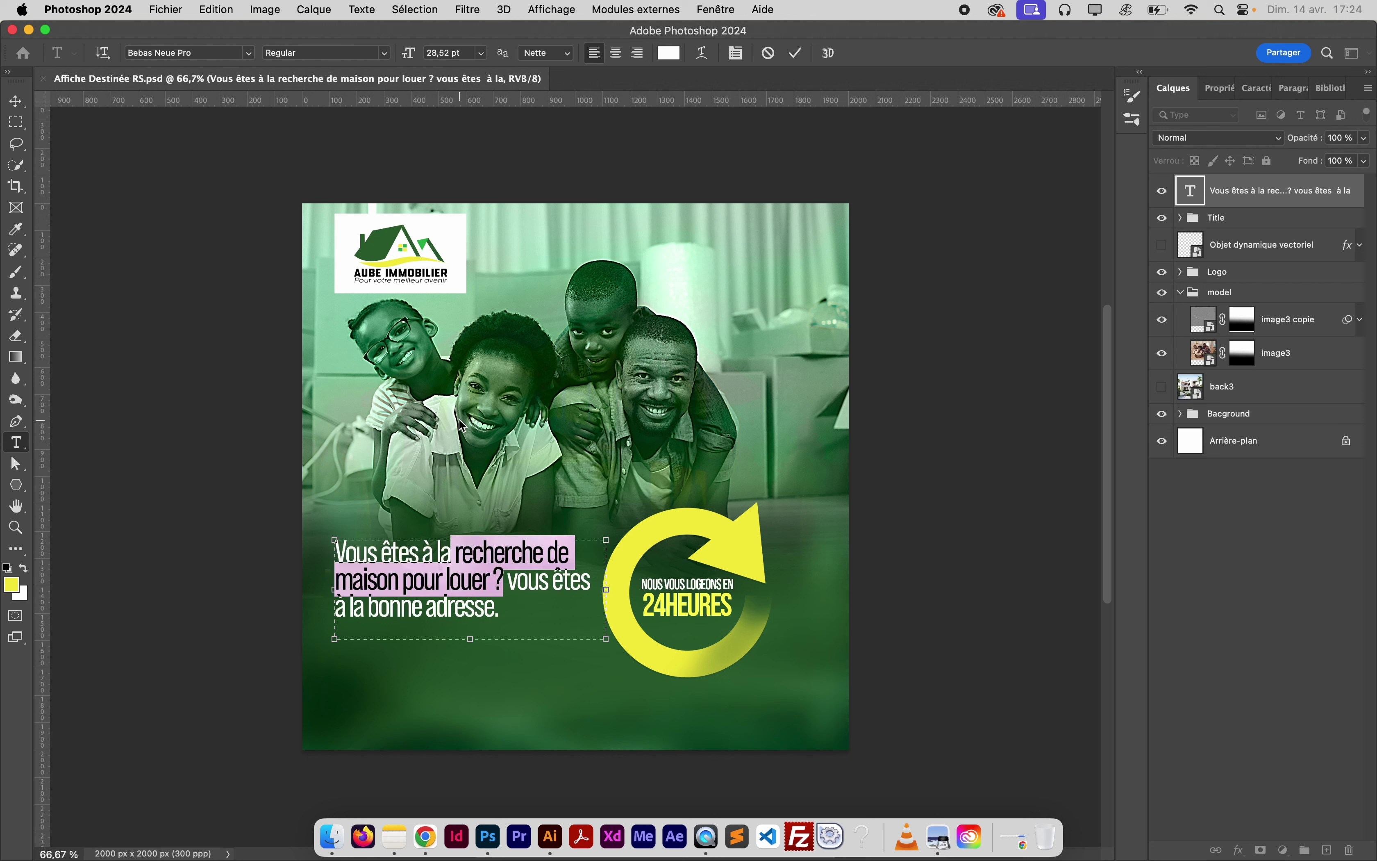
left_click(385, 54)
left_click(296, 165)
Colour the words "vous êtes à la bonne adresse." in the description yellow (#ffff33), sampled from the circular arrow
left_click_drag(510, 580, 548, 595)
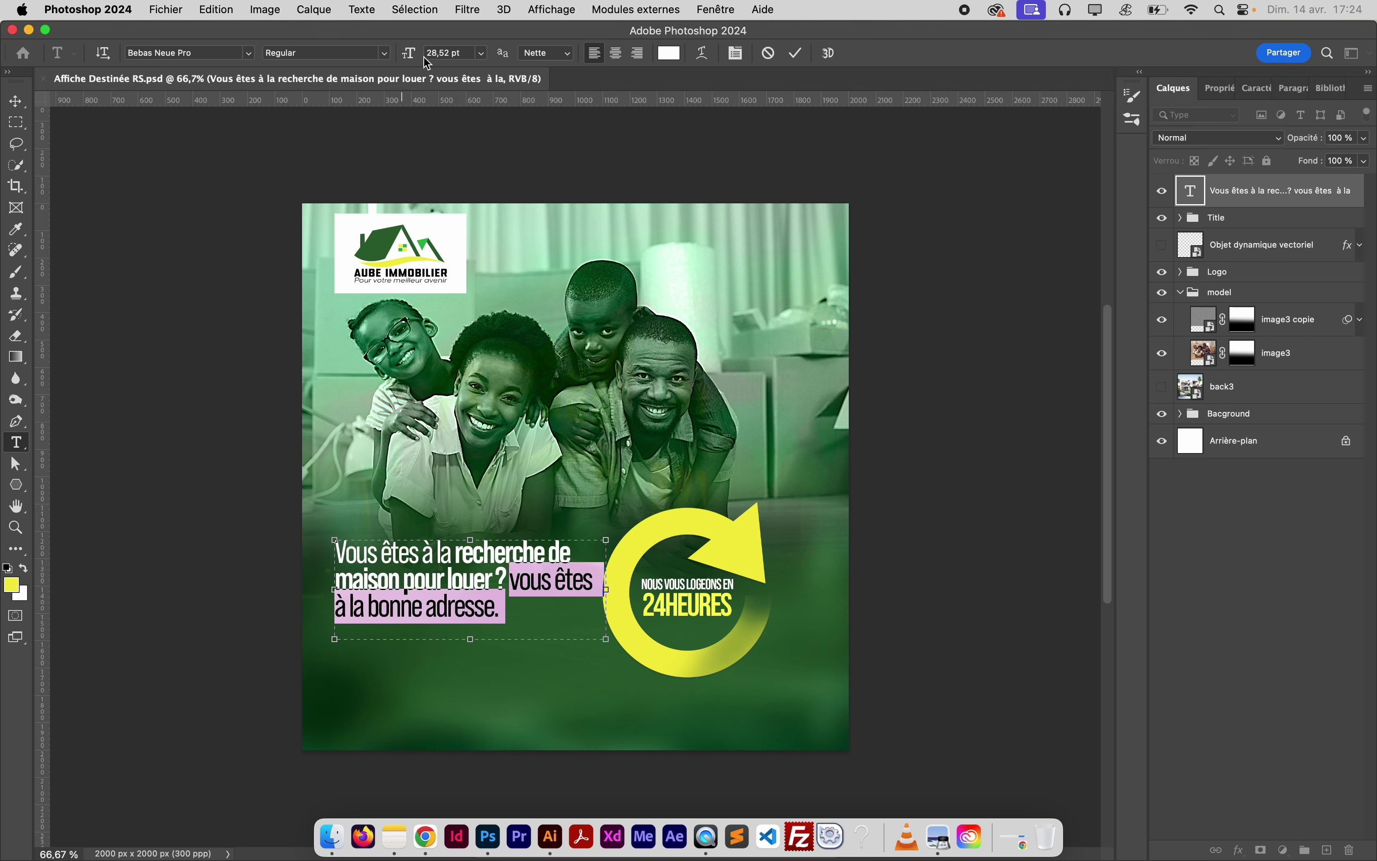
left_click(669, 52)
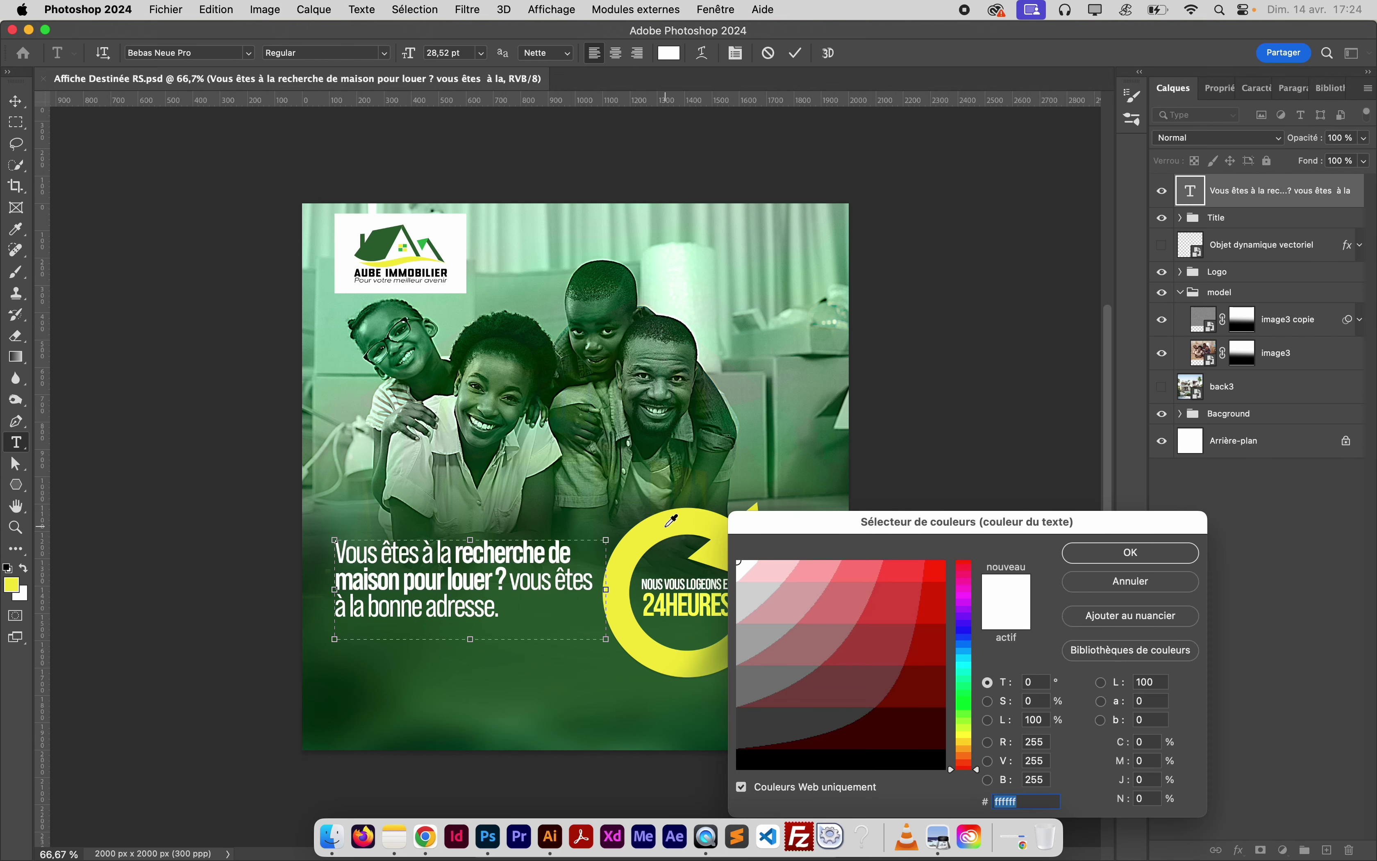
left_click(668, 525)
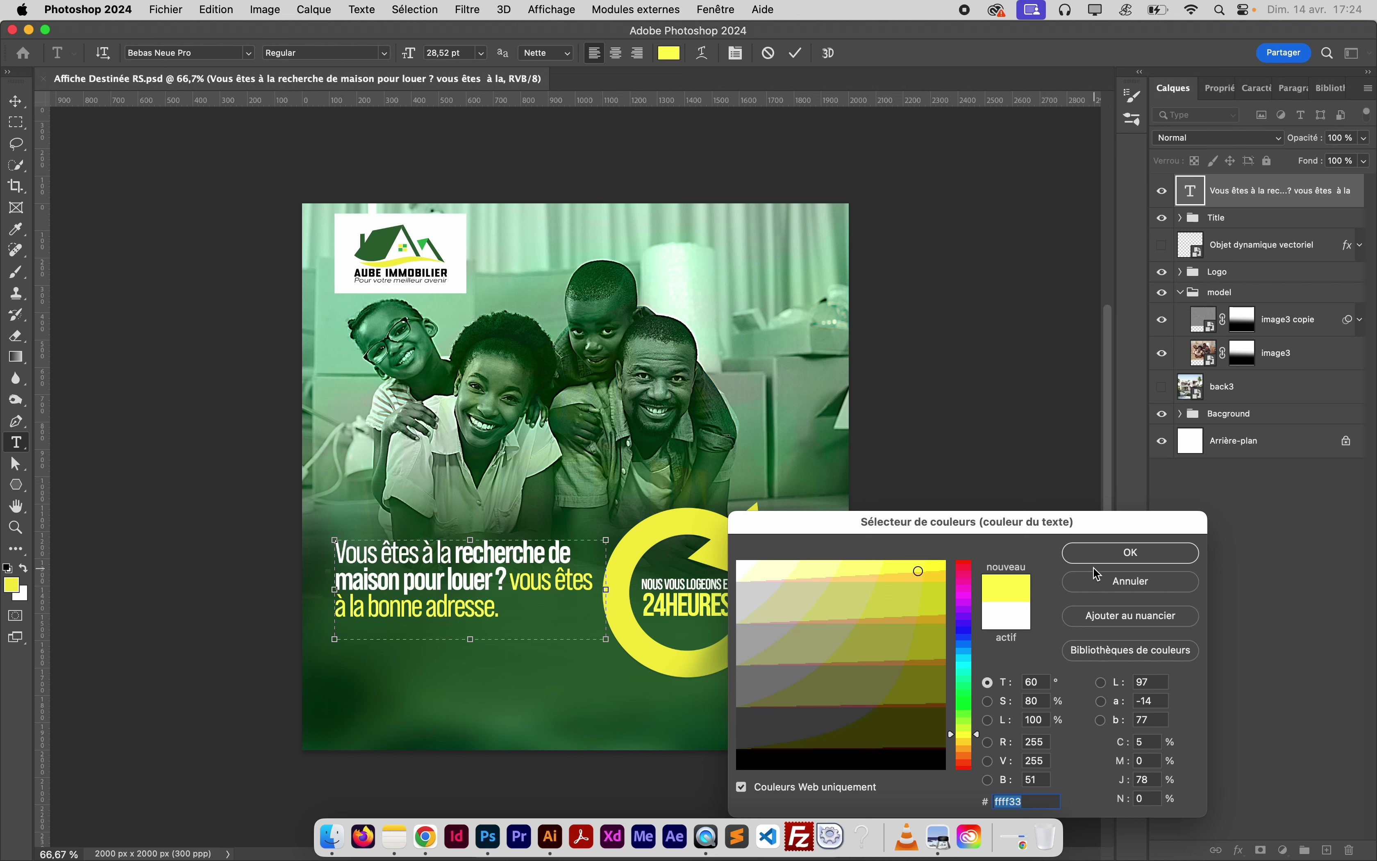
left_click(1096, 554)
left_click(15, 103)
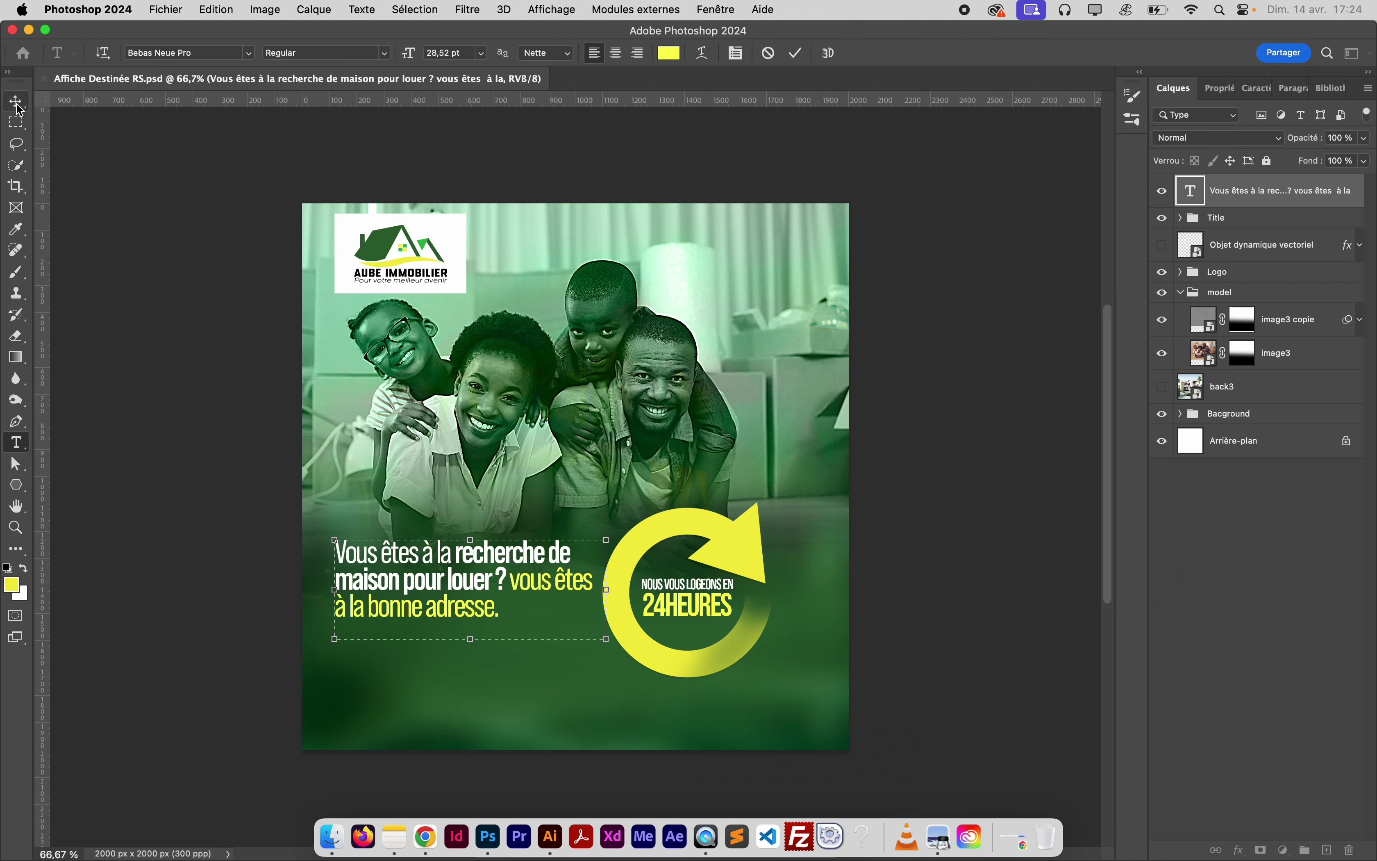
left_click(161, 434)
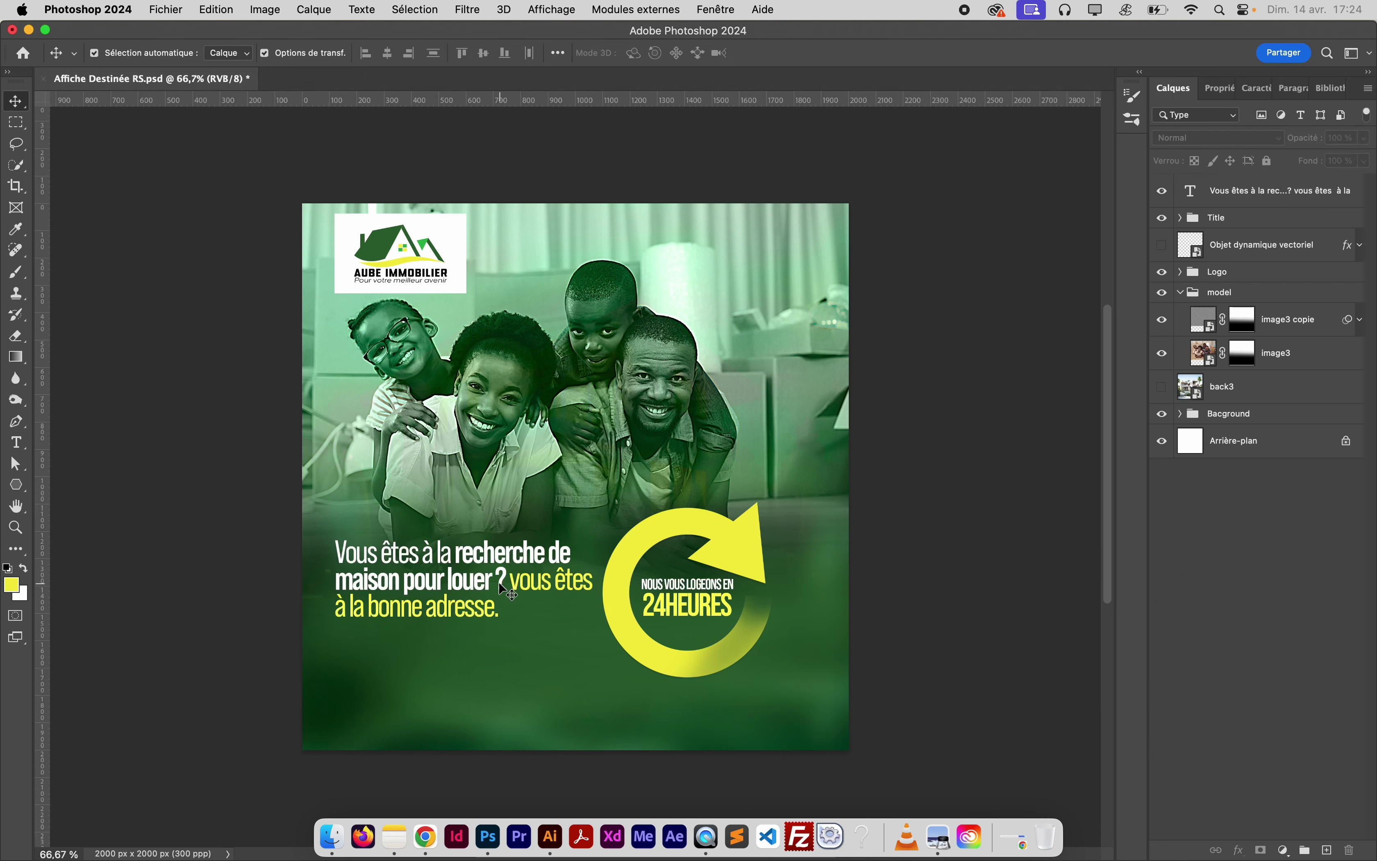
Copy "vous et votre famille" from the title line in Notes and paste it as a new text in Photoshop below "24HEURES"
key("super+Tab")
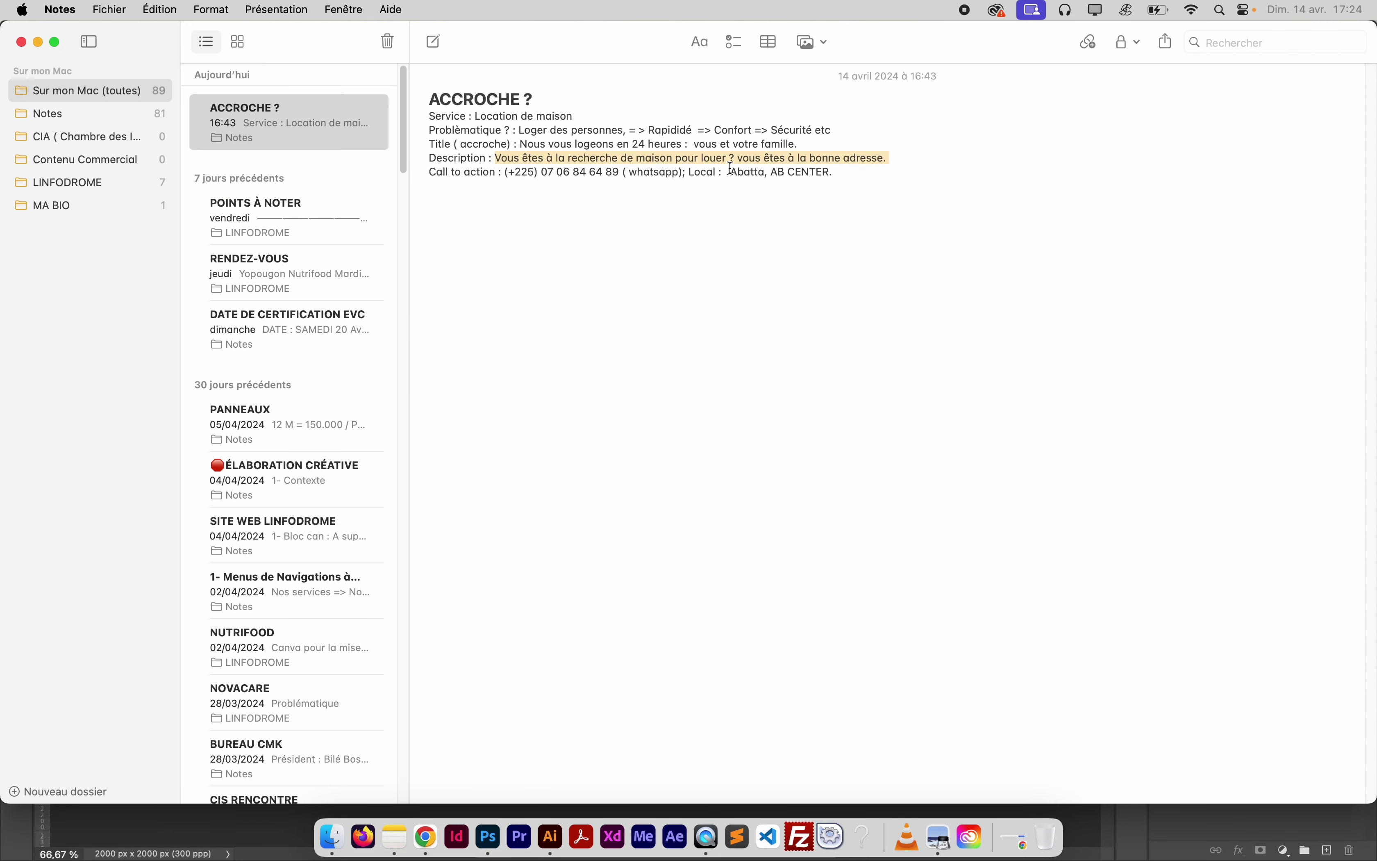
left_click_drag(694, 144, 796, 144)
key("cmd+c")
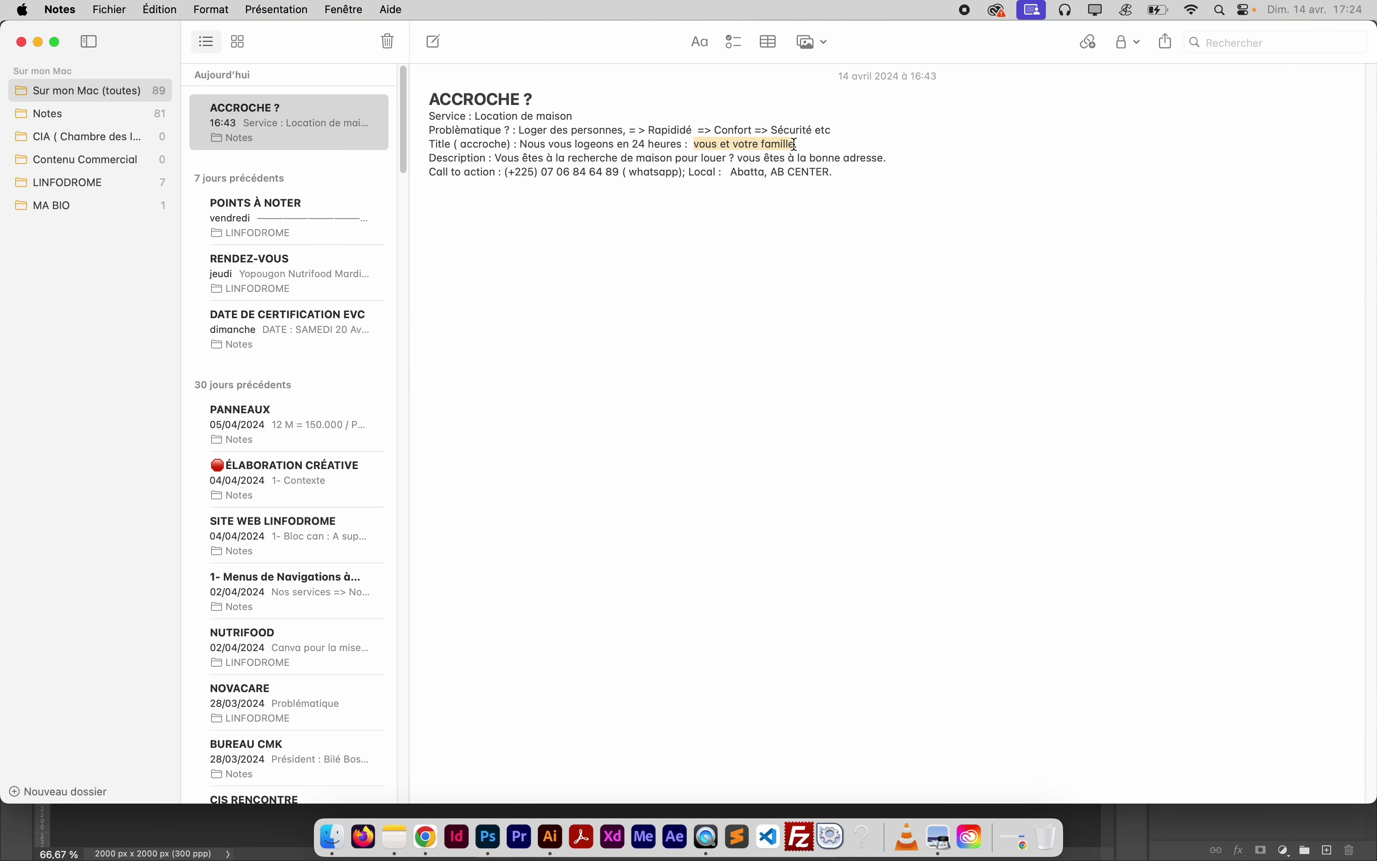
key("super+Tab")
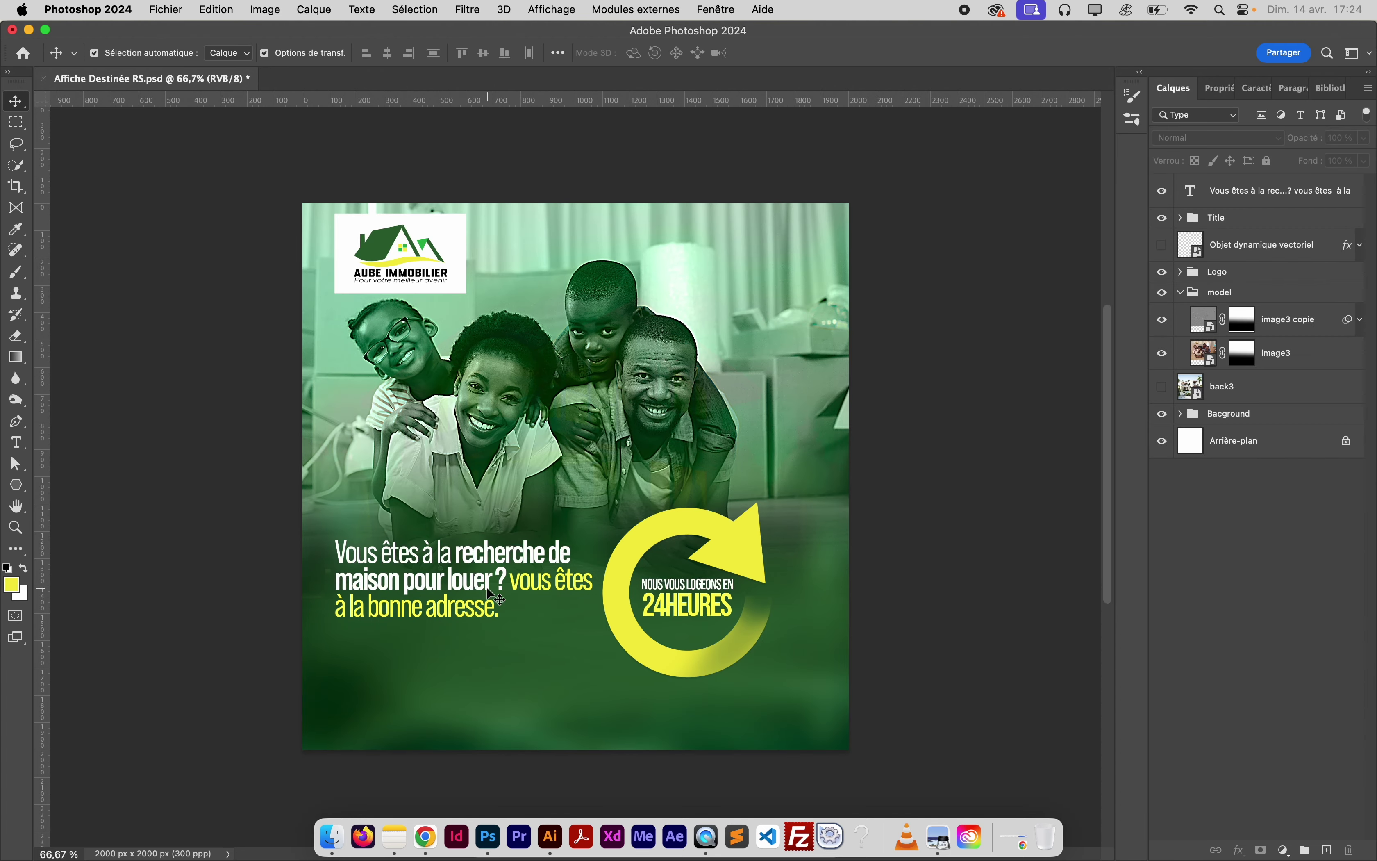
left_click(16, 442)
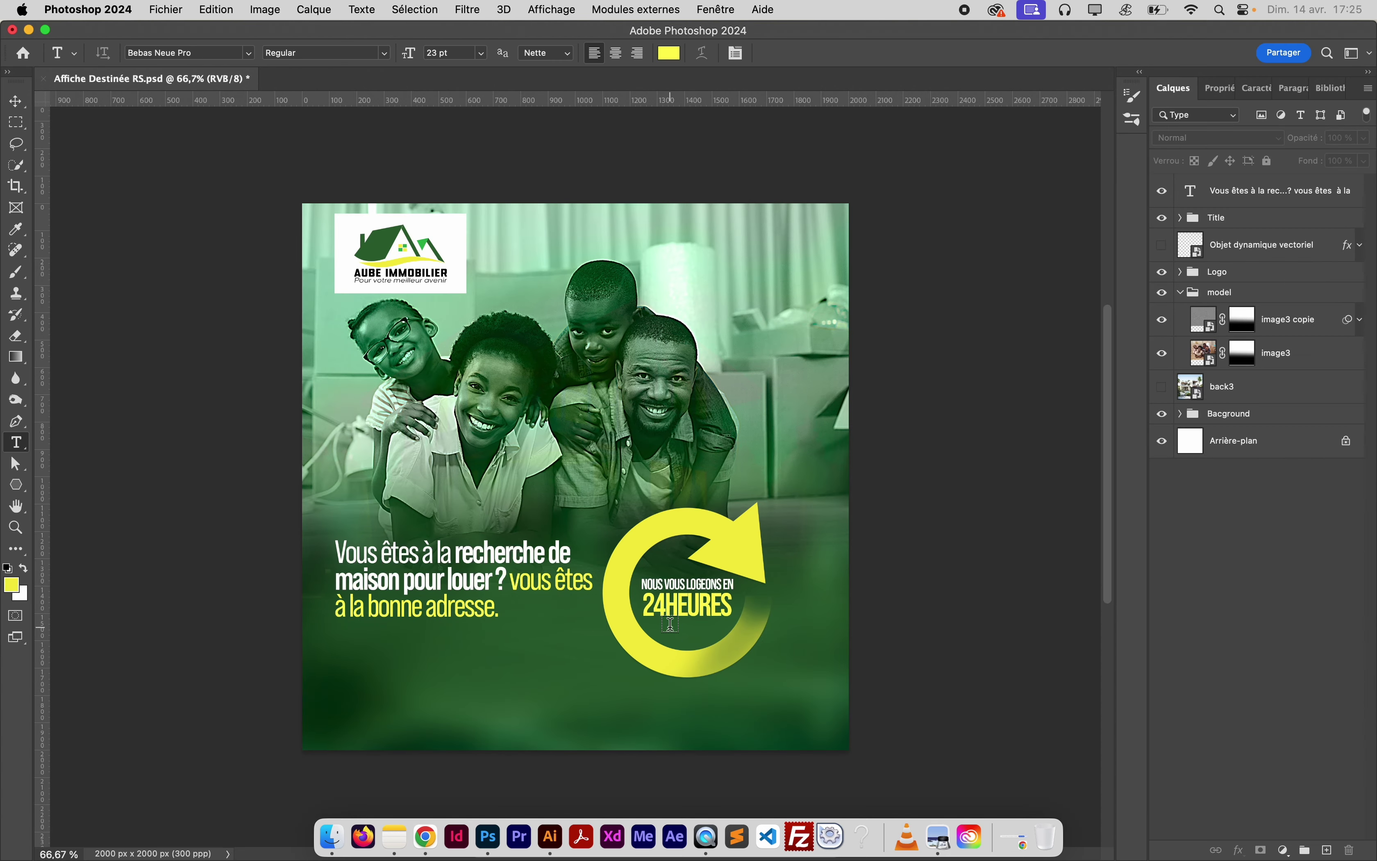
left_click_drag(676, 620, 758, 644)
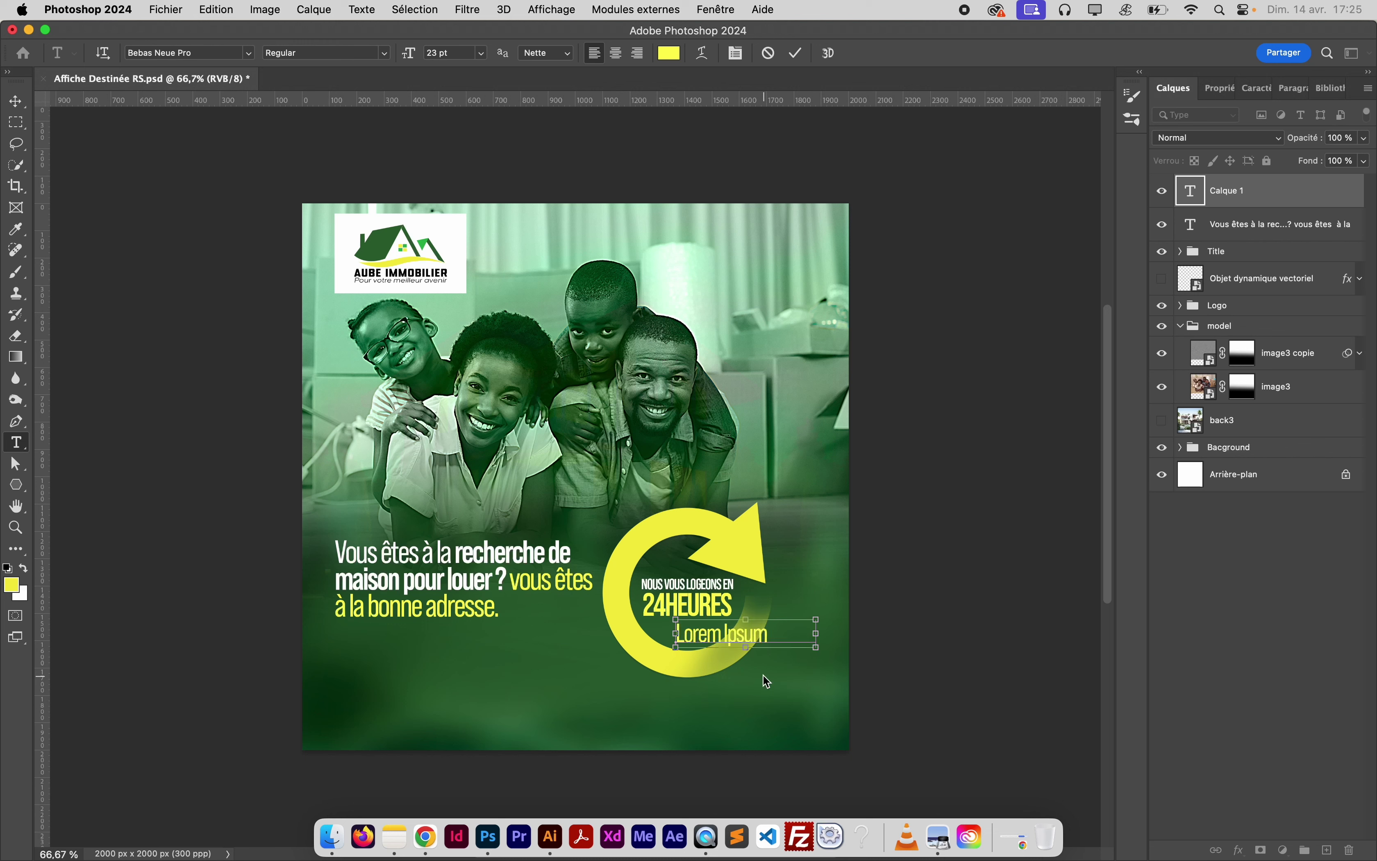
key("cmd+v")
Retype the new text in capitals as "VOUS ET VOTRE FAMILLE"
triple_click(691, 636)
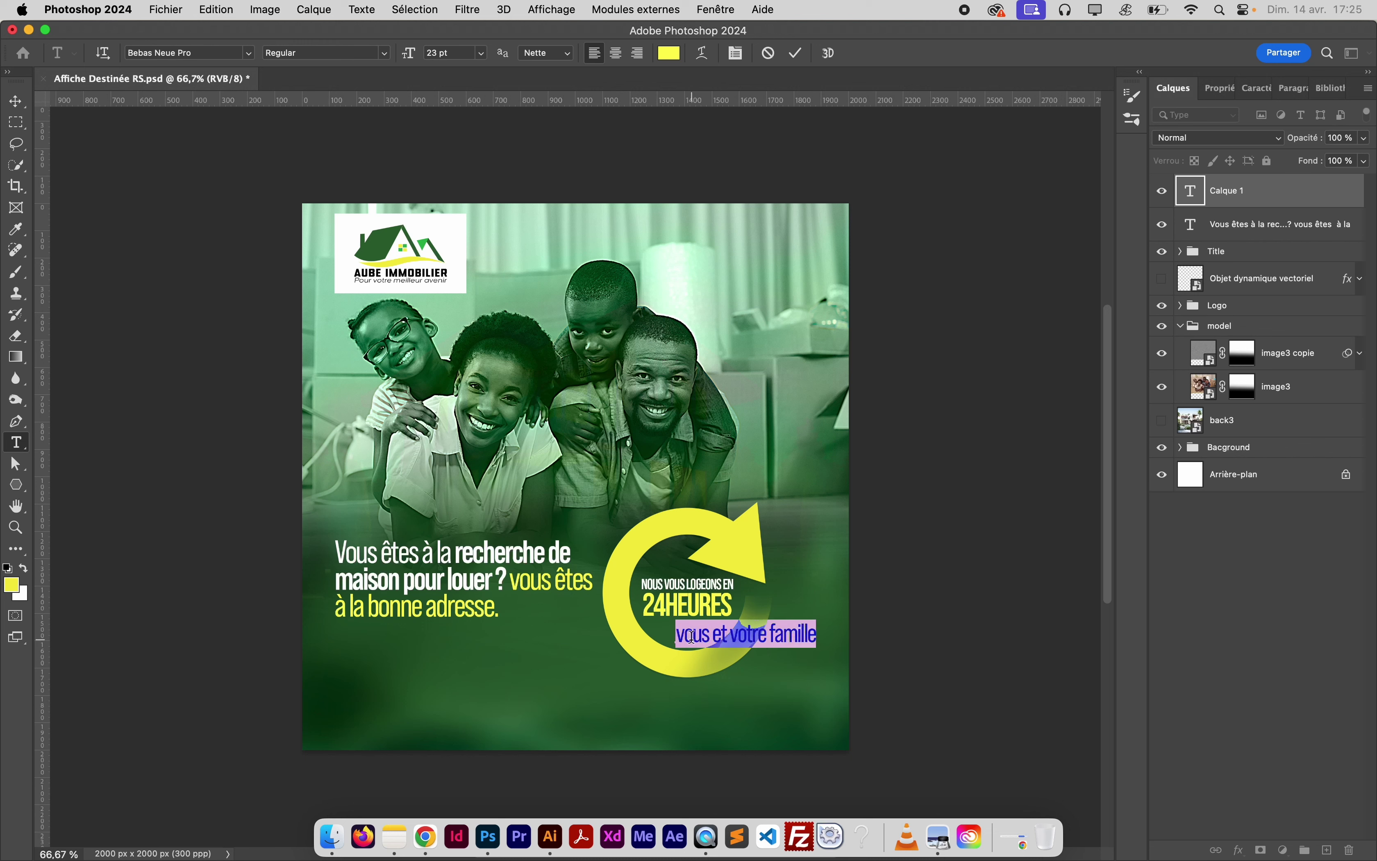
type("VOUS ET")
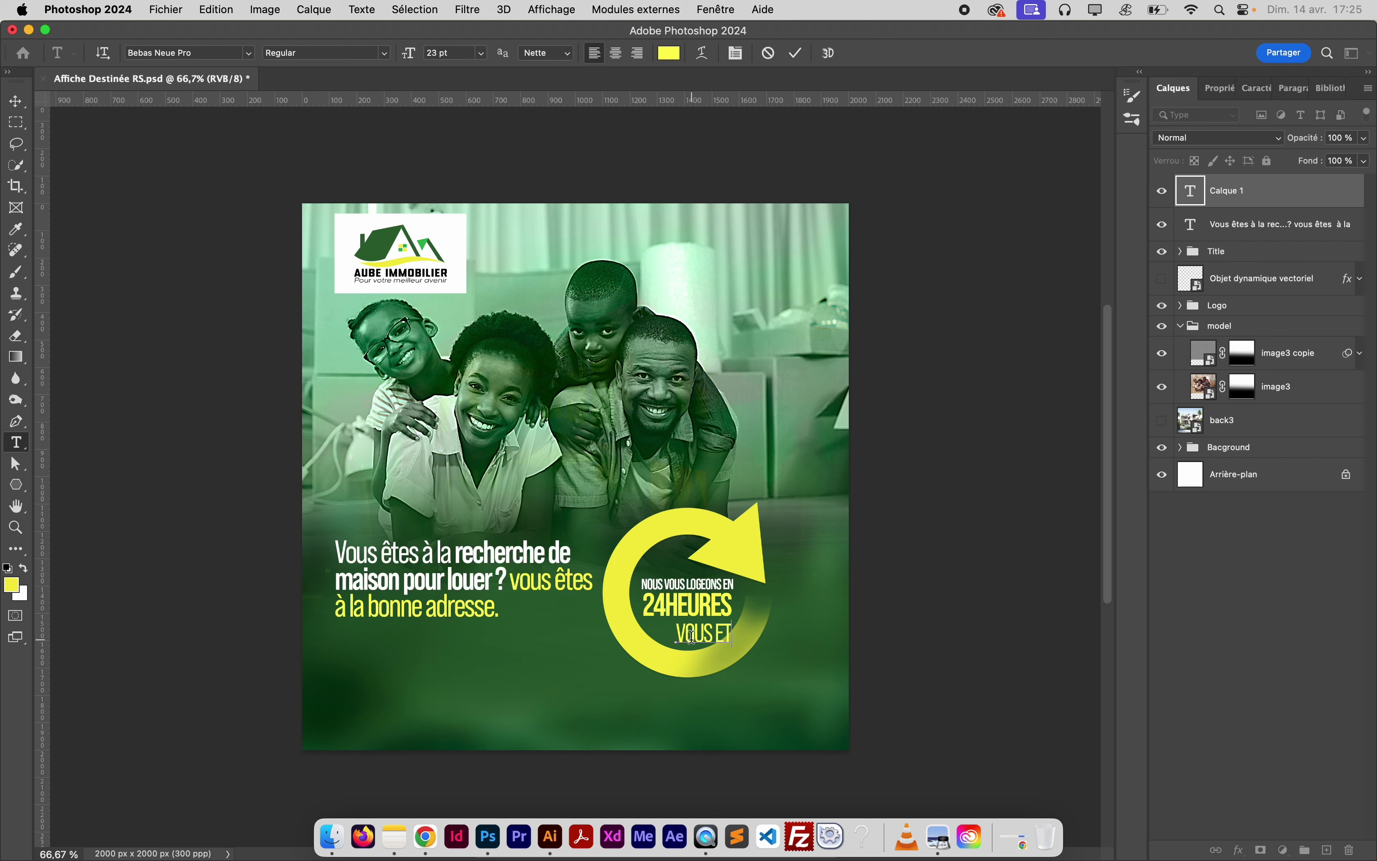
type(" VOTRE FAMILL")
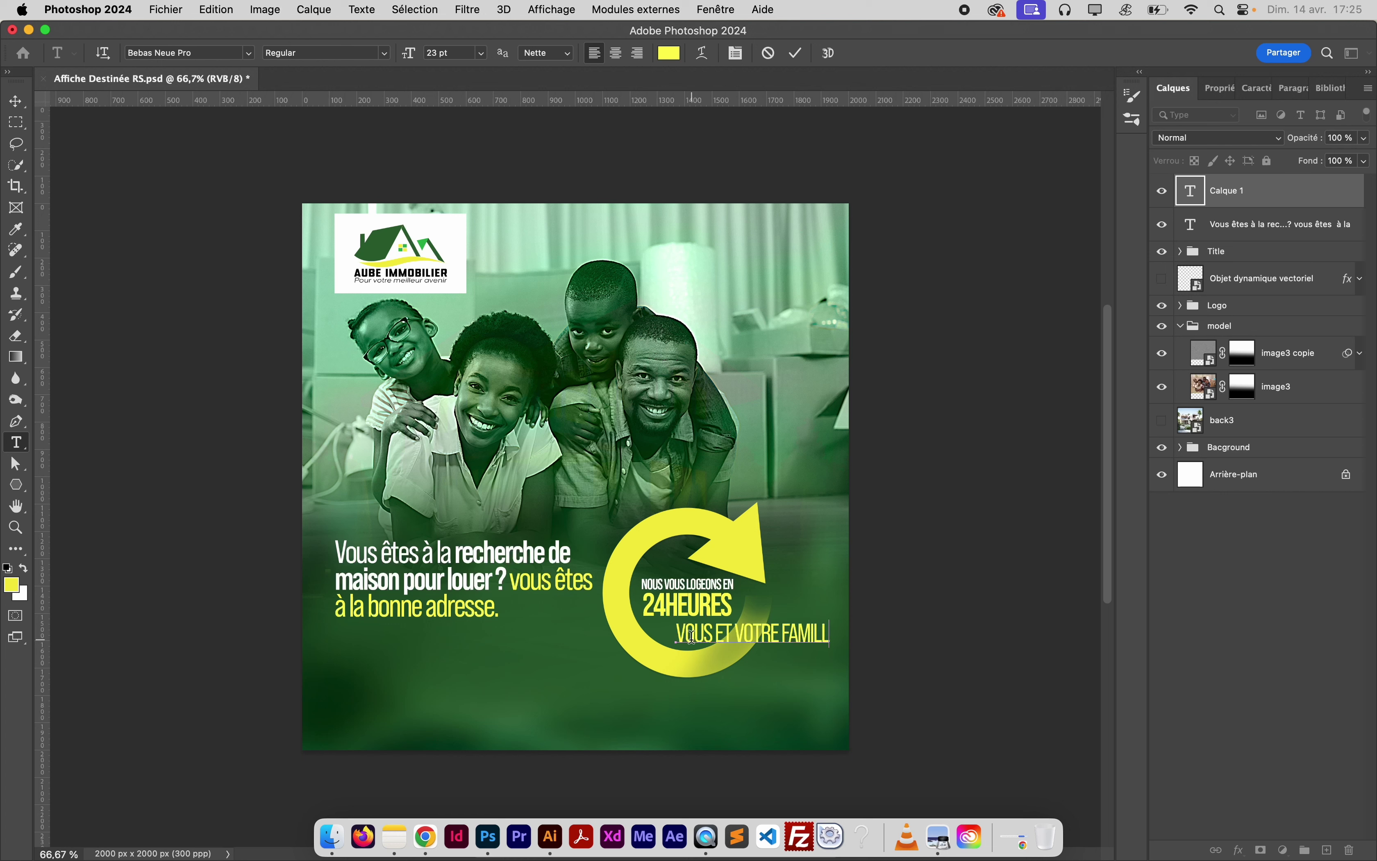
type("E")
Format "VOUS ET VOTRE FAMILLE" at 10 pt, in white, with the Bold style
key("super+a")
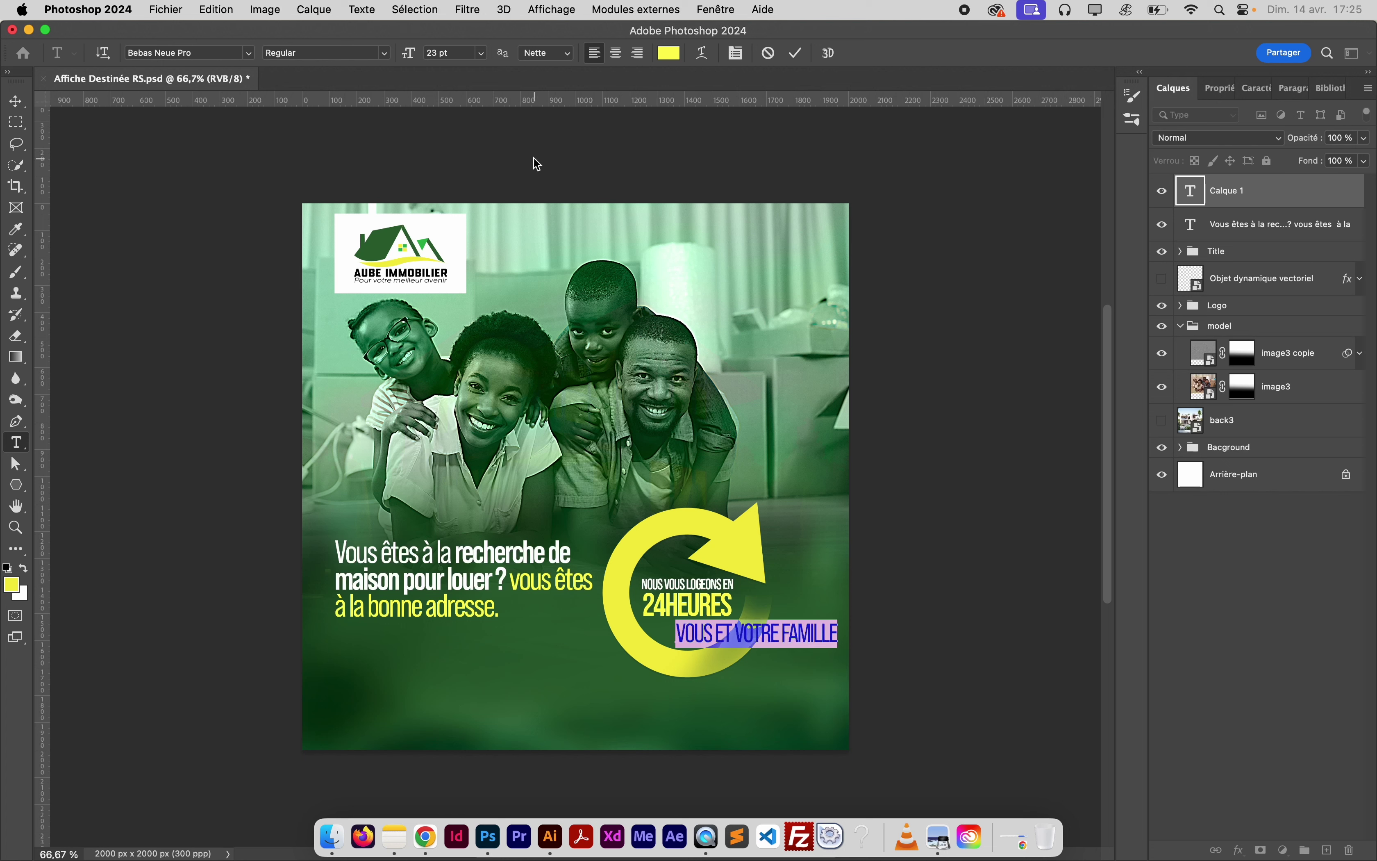
left_click_drag(411, 57, 402, 58)
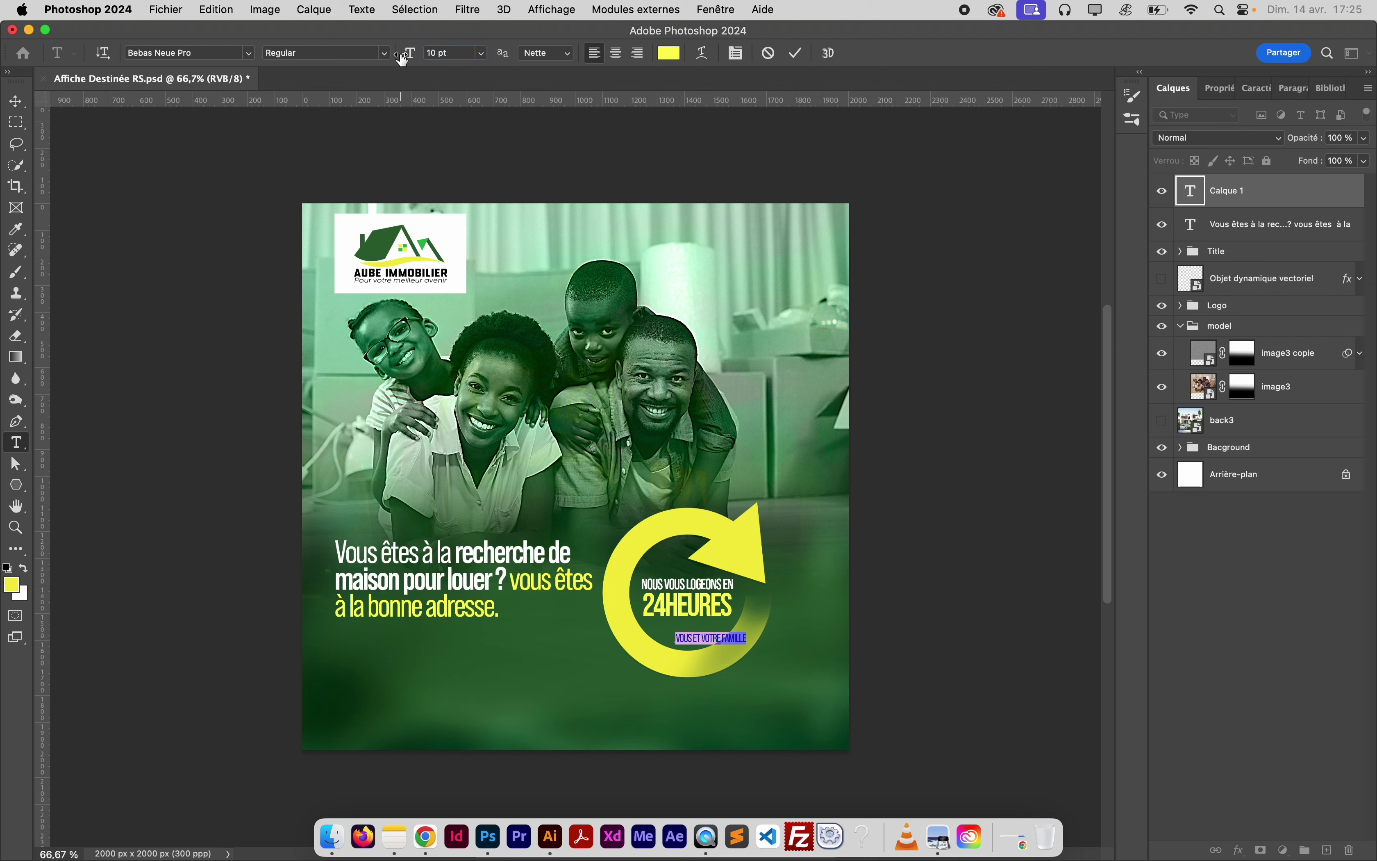
left_click(671, 54)
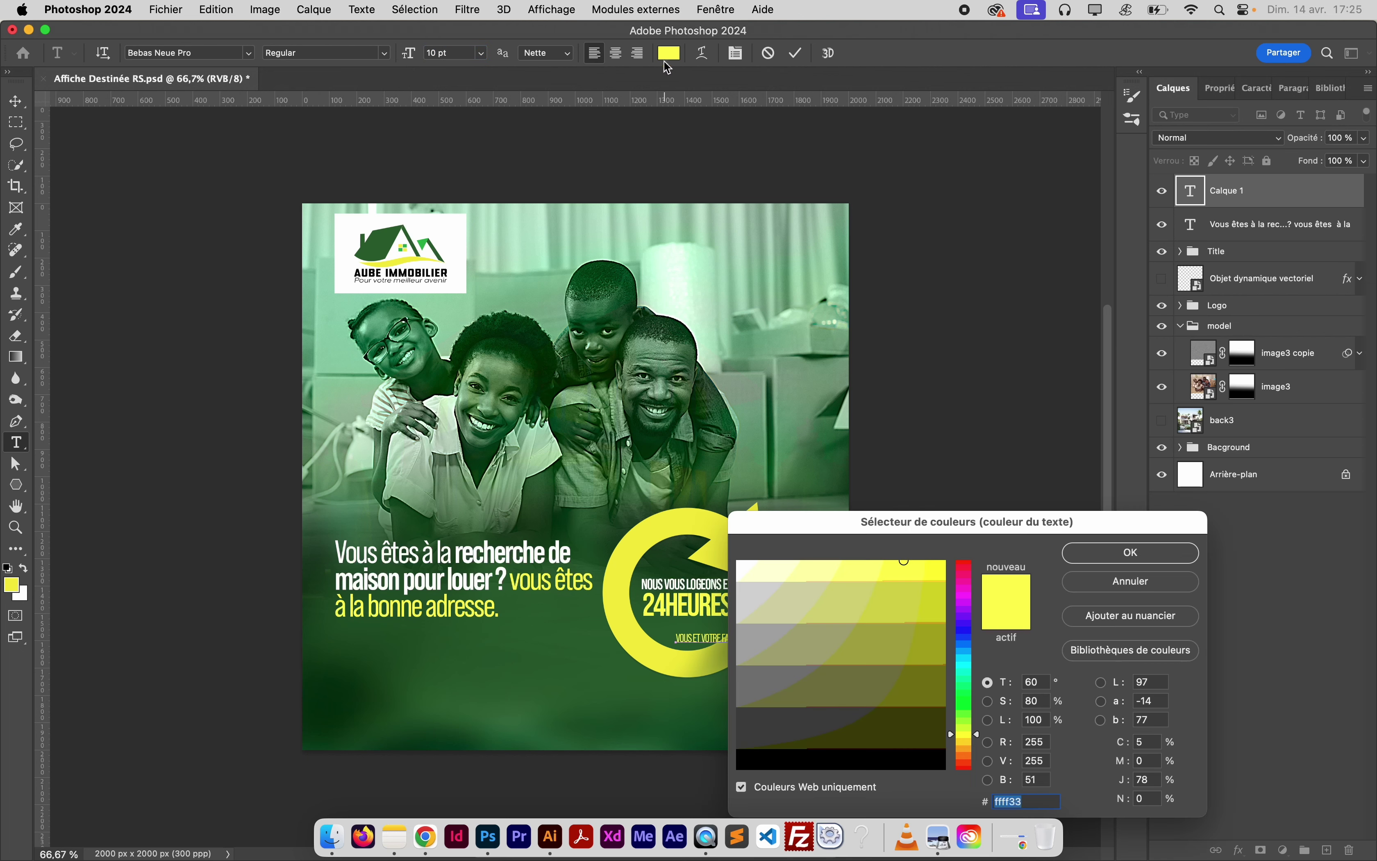
left_click(746, 571)
left_click(1124, 555)
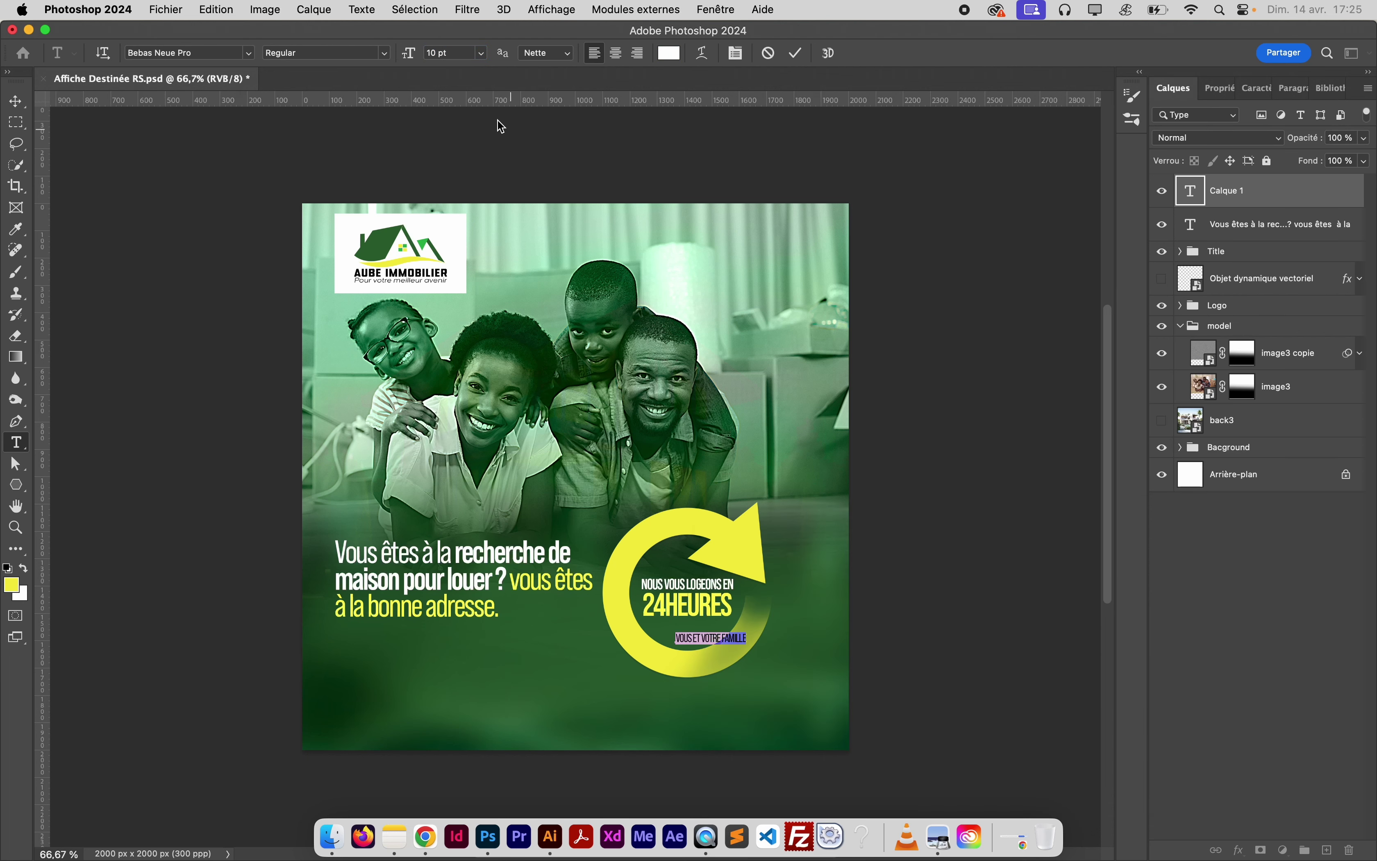
left_click(387, 55)
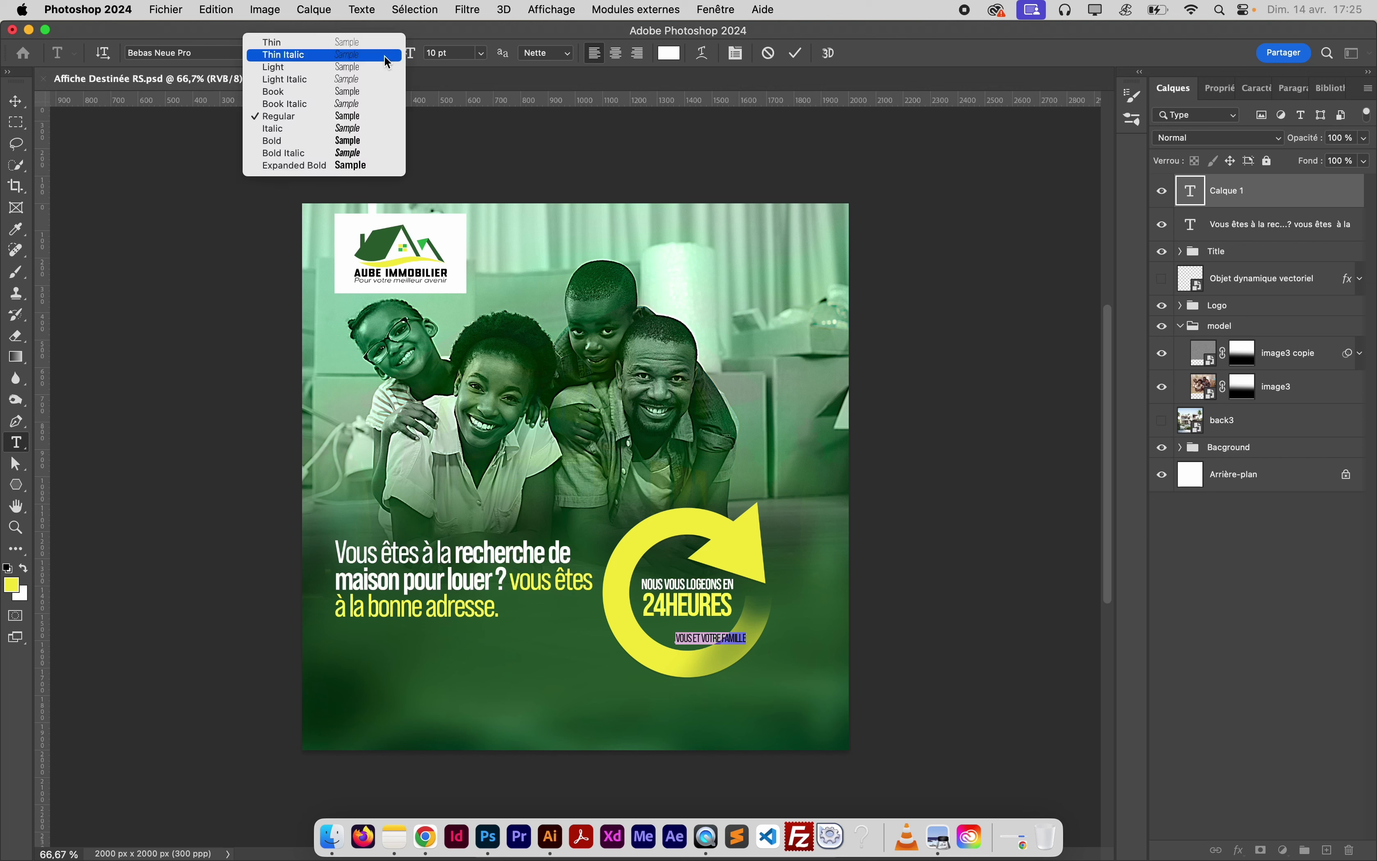
left_click(322, 141)
left_click(15, 101)
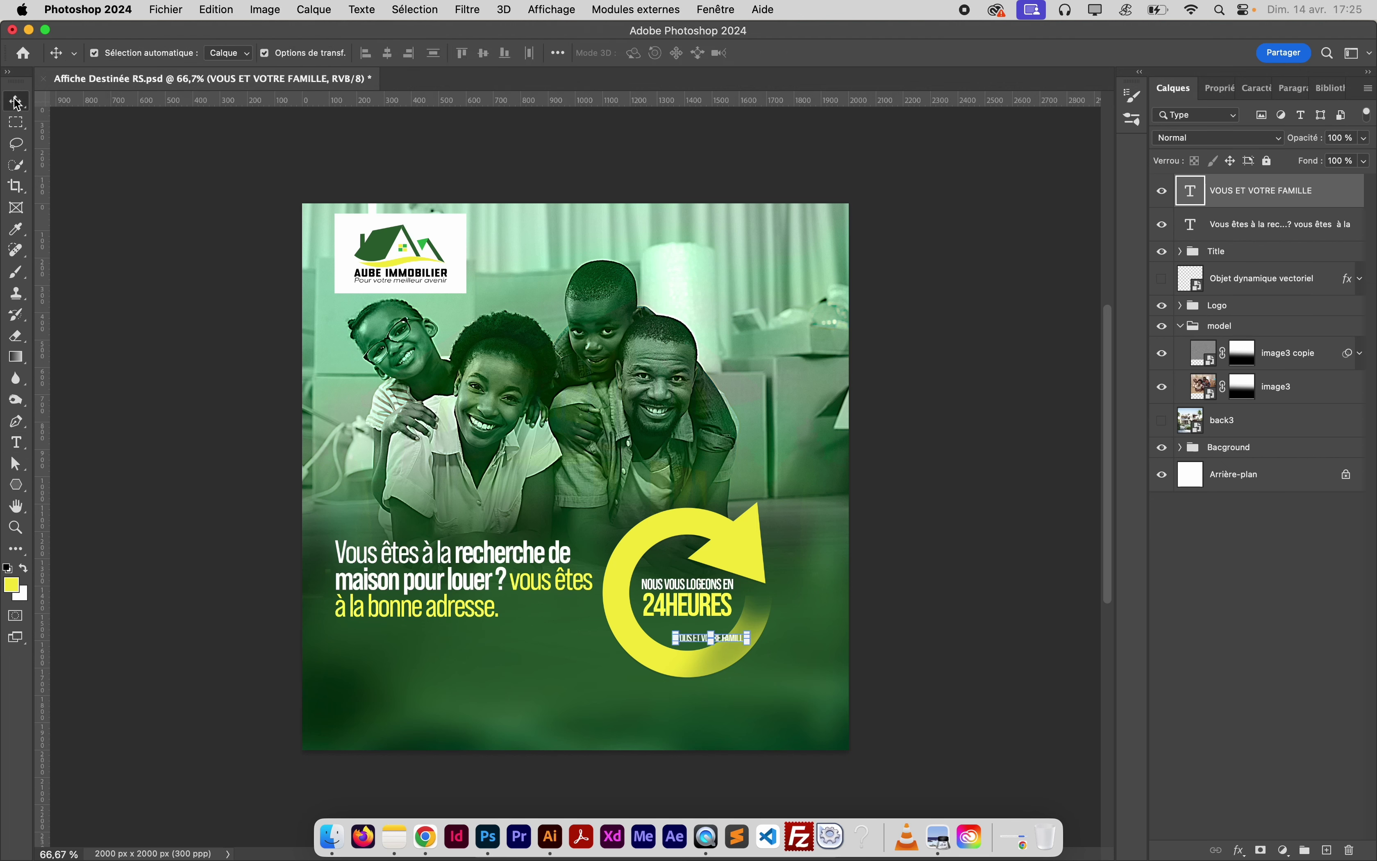
Enlarge "VOUS ET VOTRE FAMILLE" to 12 pt and place it centred directly beneath "24HEURES" inside the circle
left_click_drag(697, 642, 670, 628)
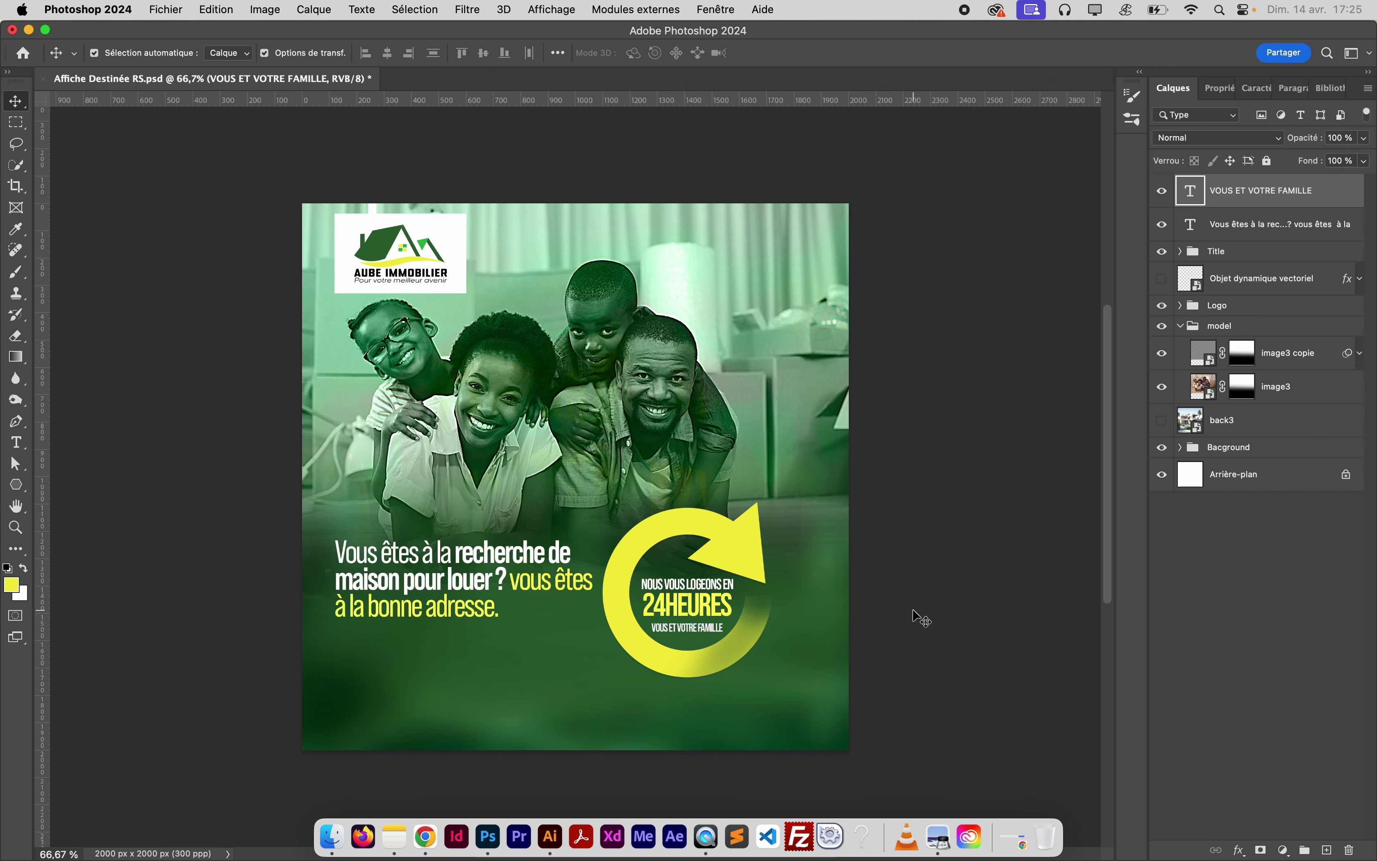
left_click(916, 615)
left_click(672, 629)
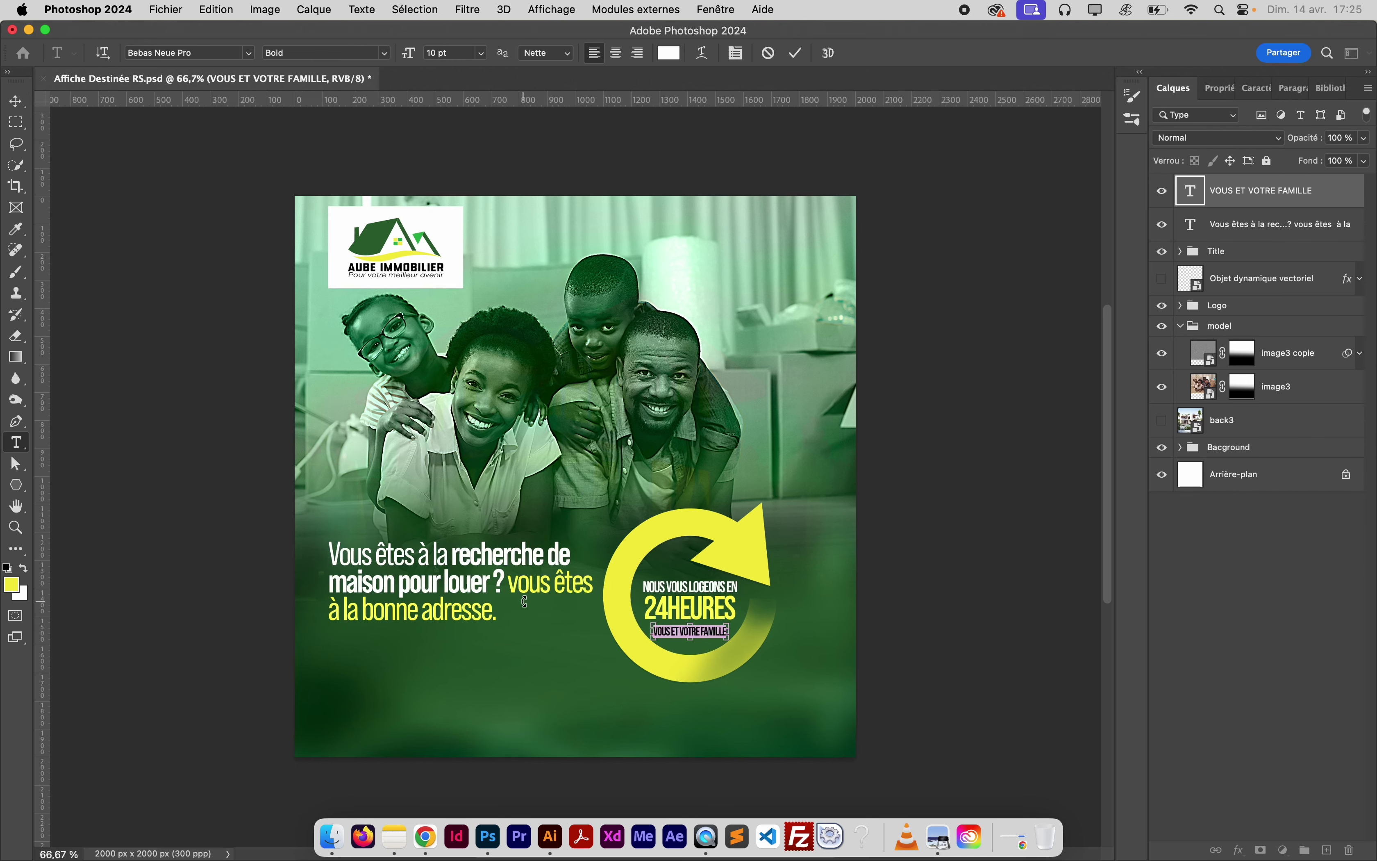
key("super+1")
key("super+plus")
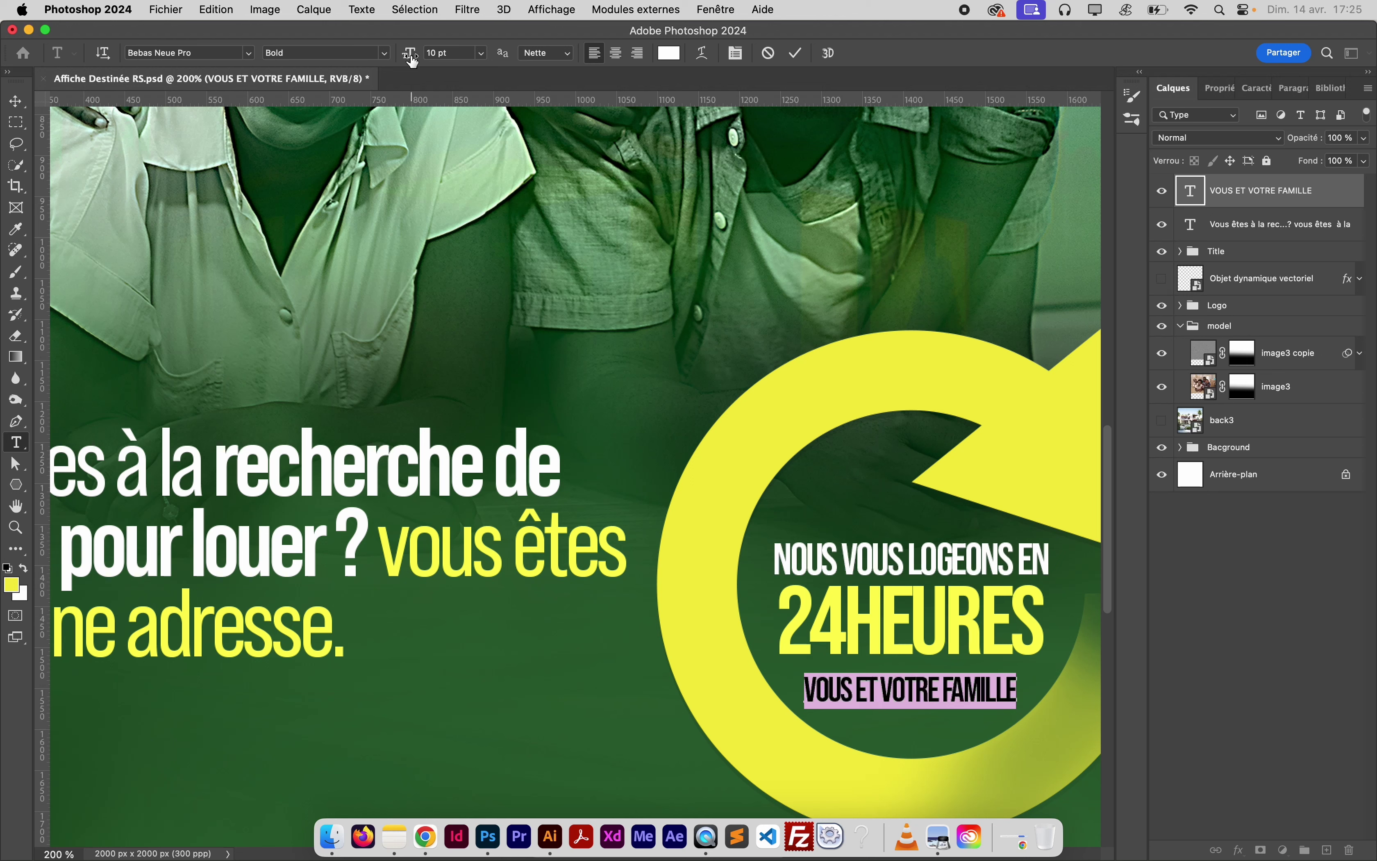
left_click_drag(413, 62, 417, 57)
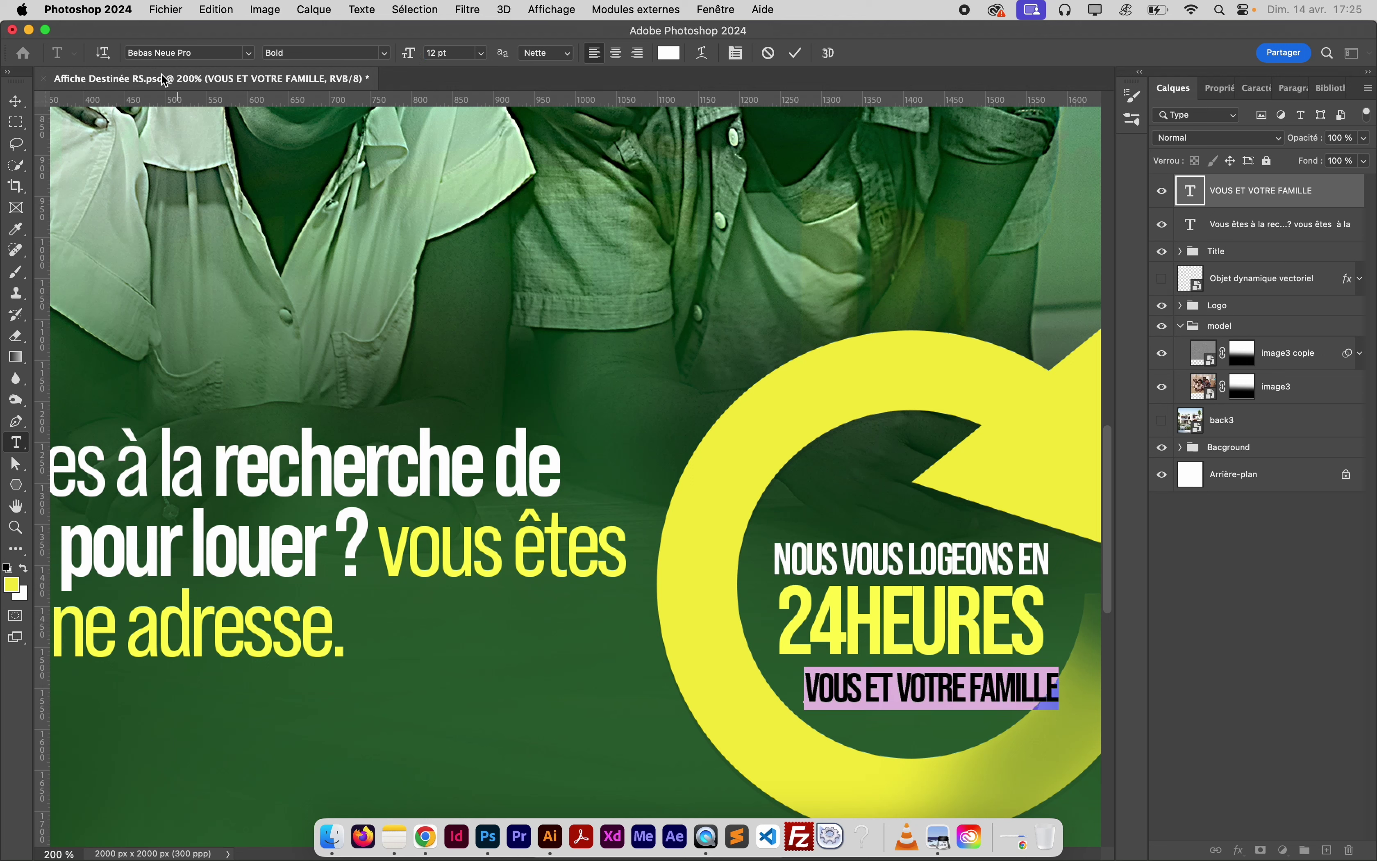
left_click(15, 101)
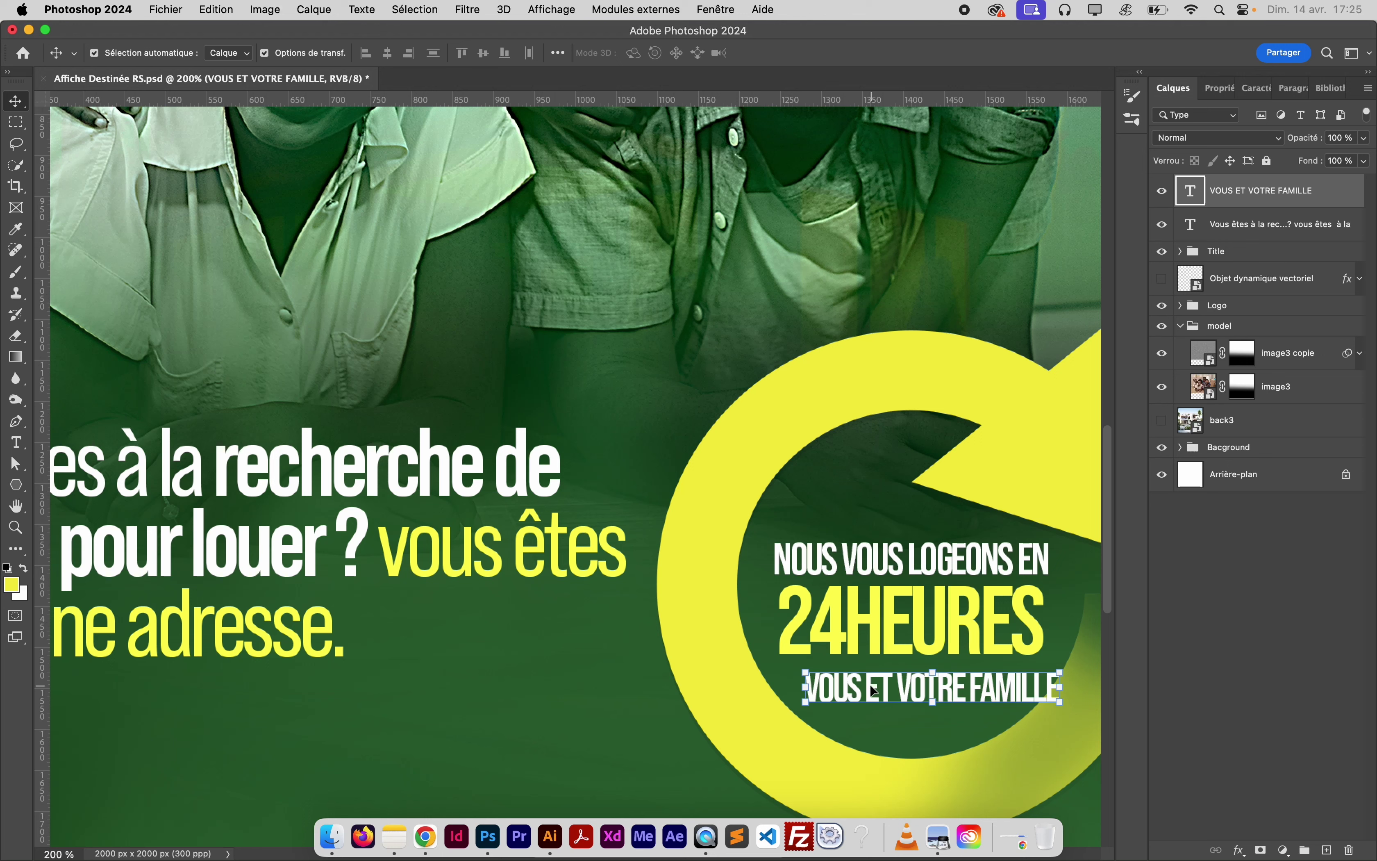
left_click_drag(874, 681, 849, 682)
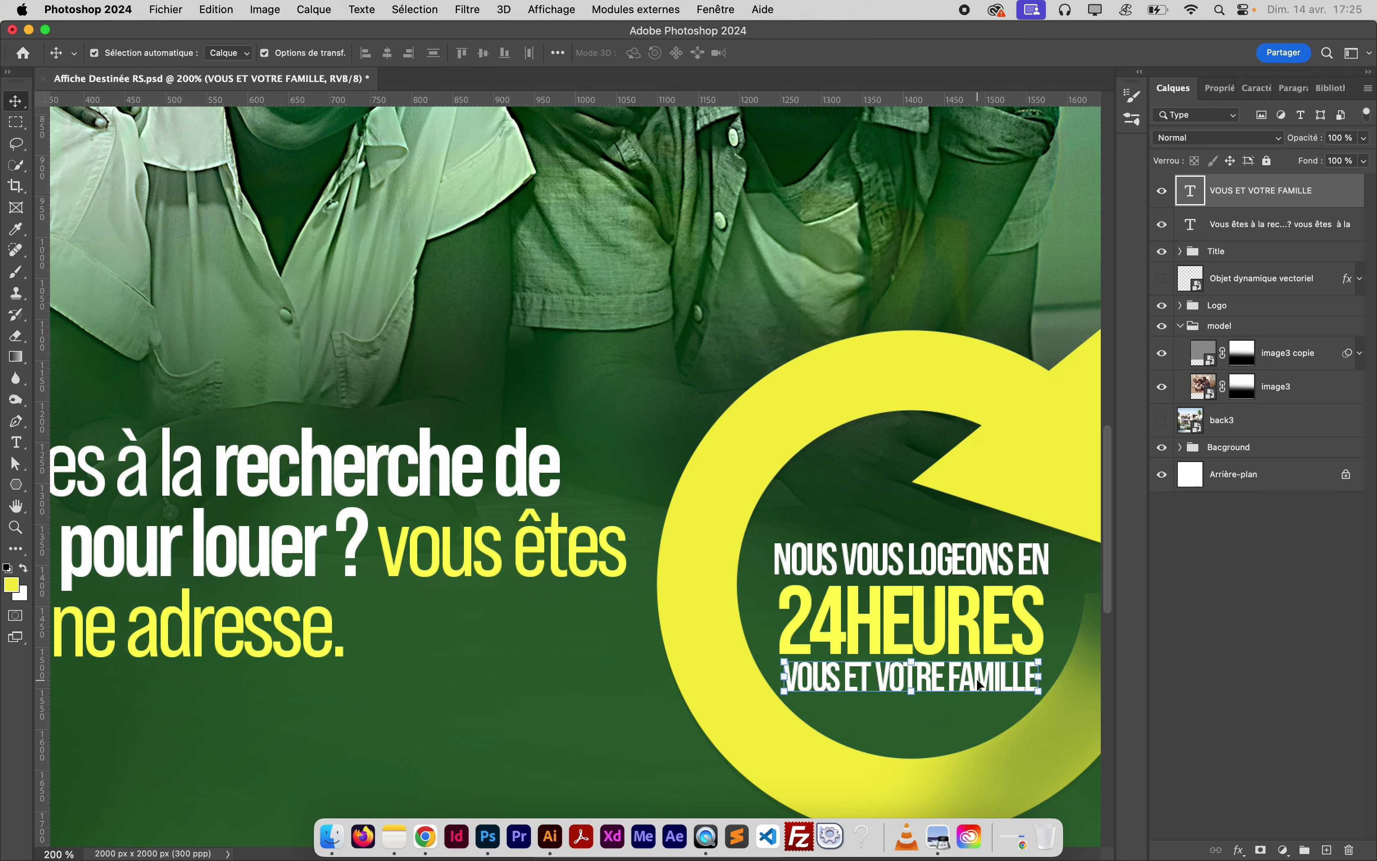
Change the "Nous vous logeons en" line to the Regular font style and save the document
left_click(911, 568)
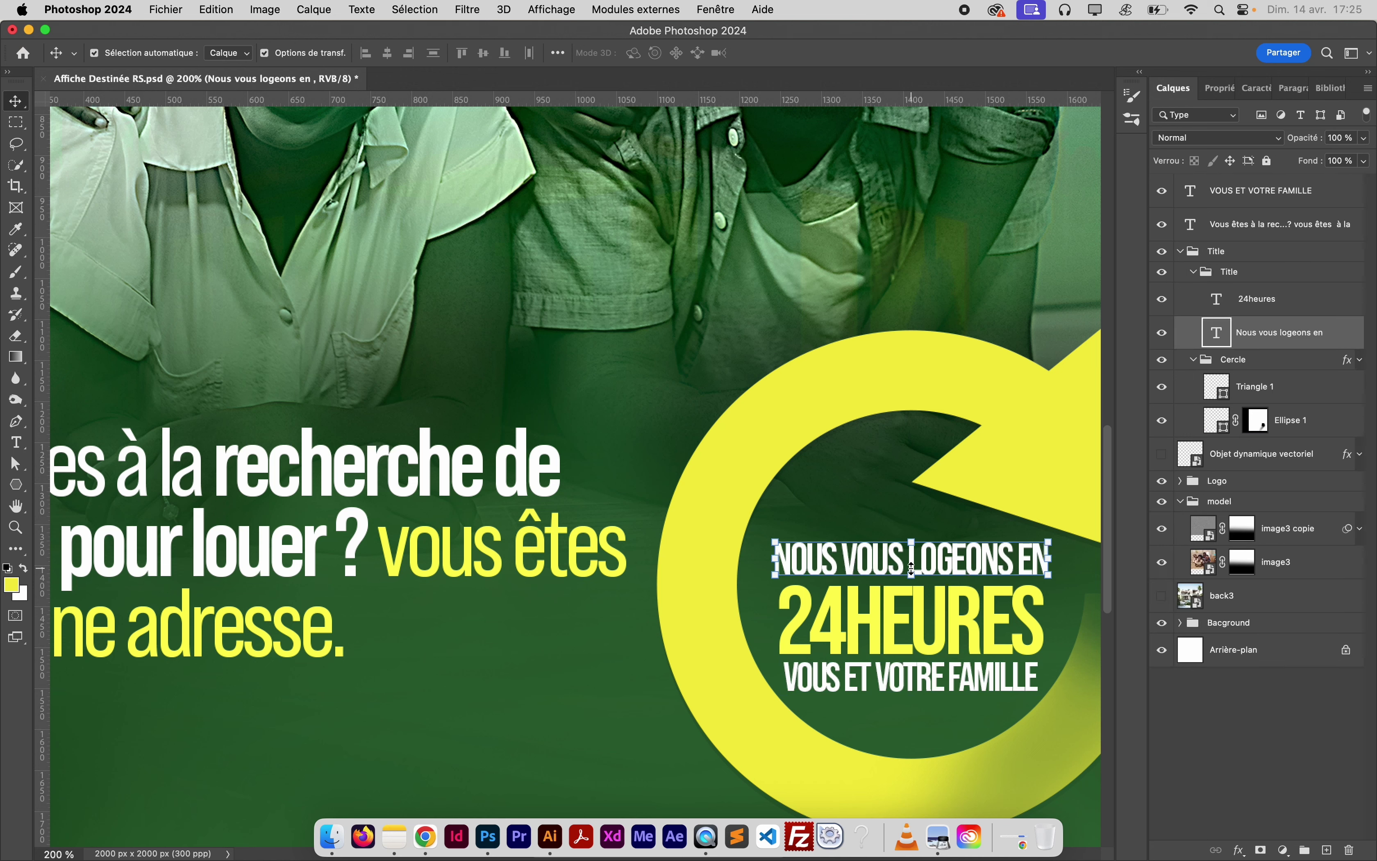
double_click(884, 562)
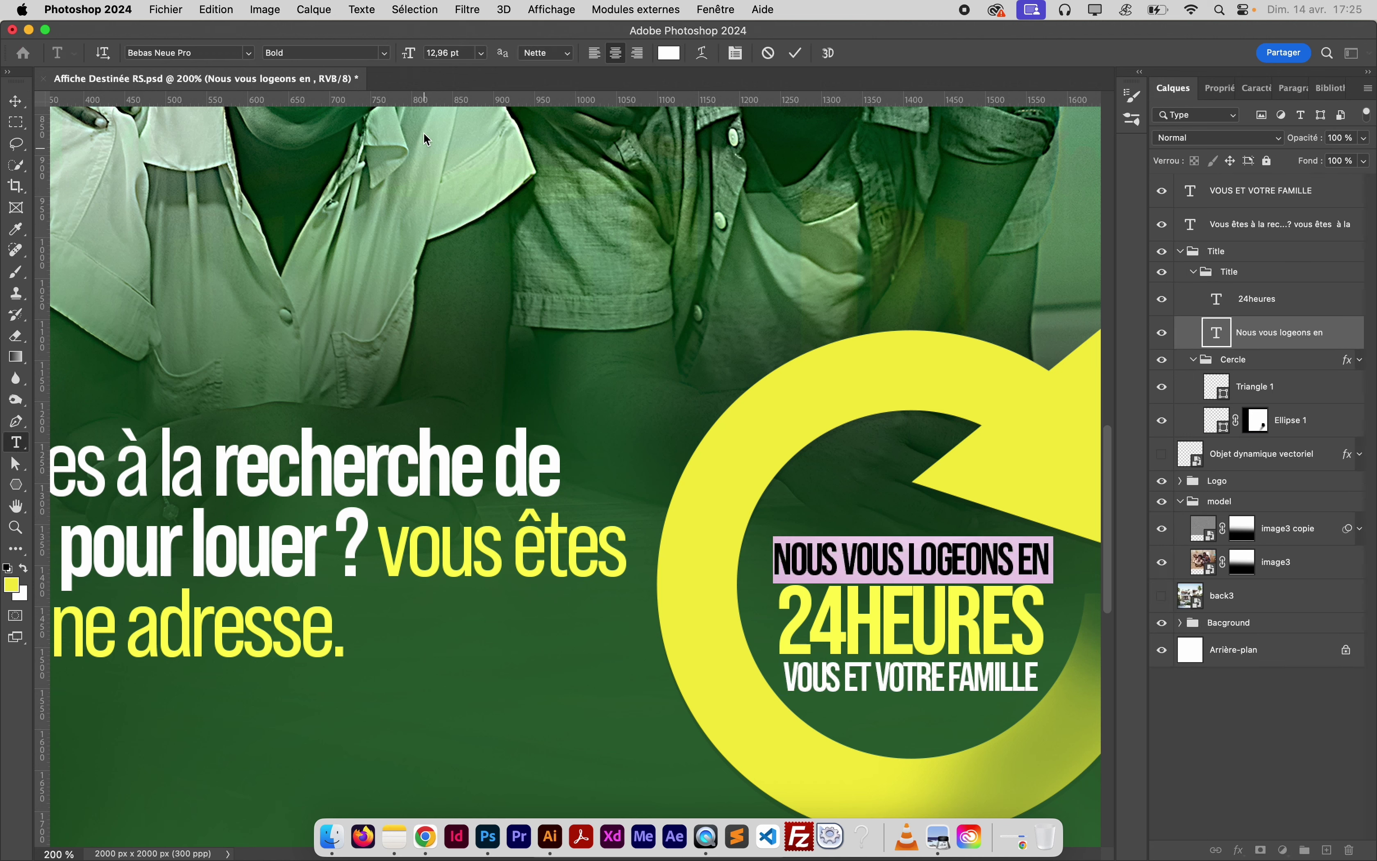
left_click(385, 54)
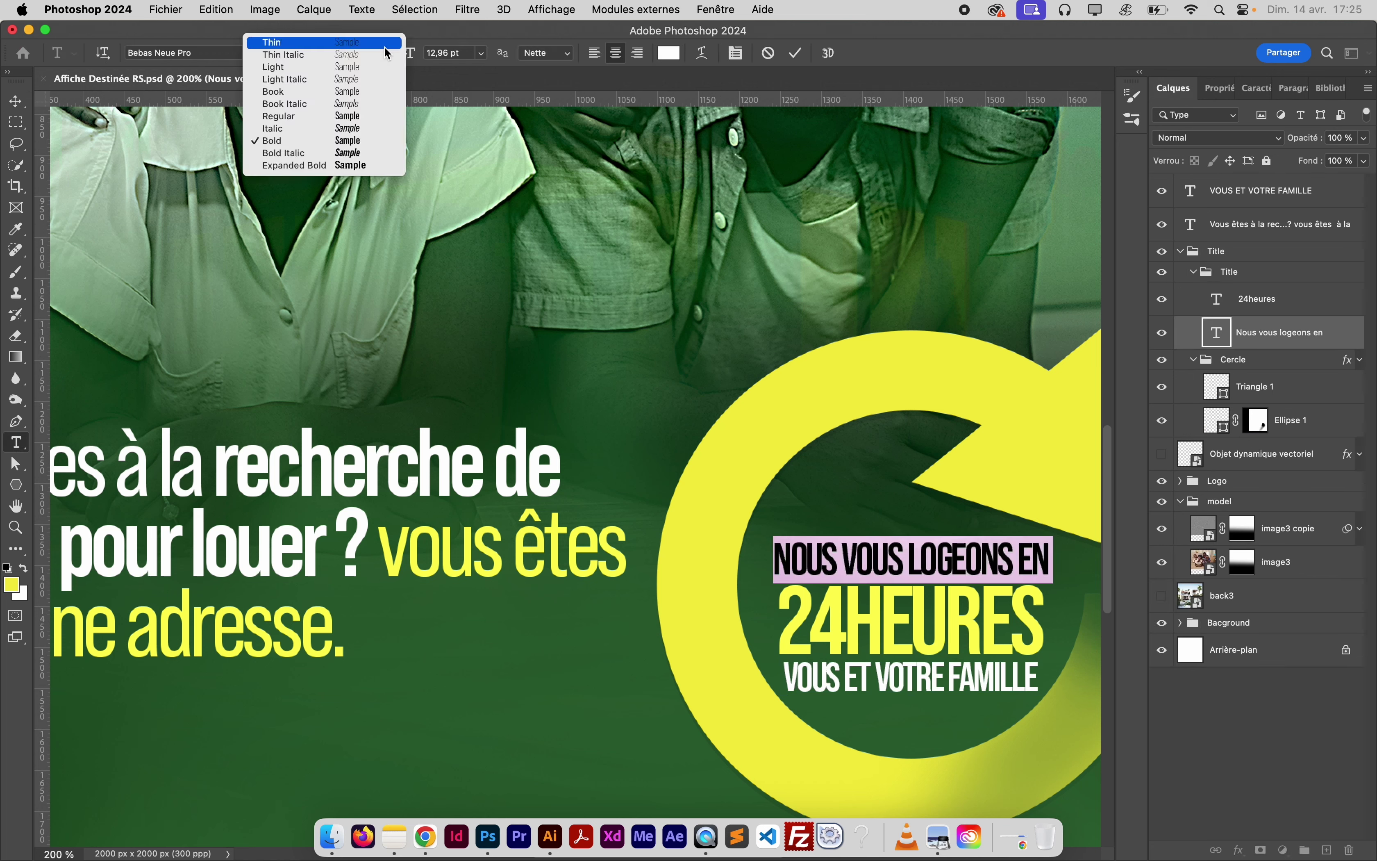
left_click(321, 118)
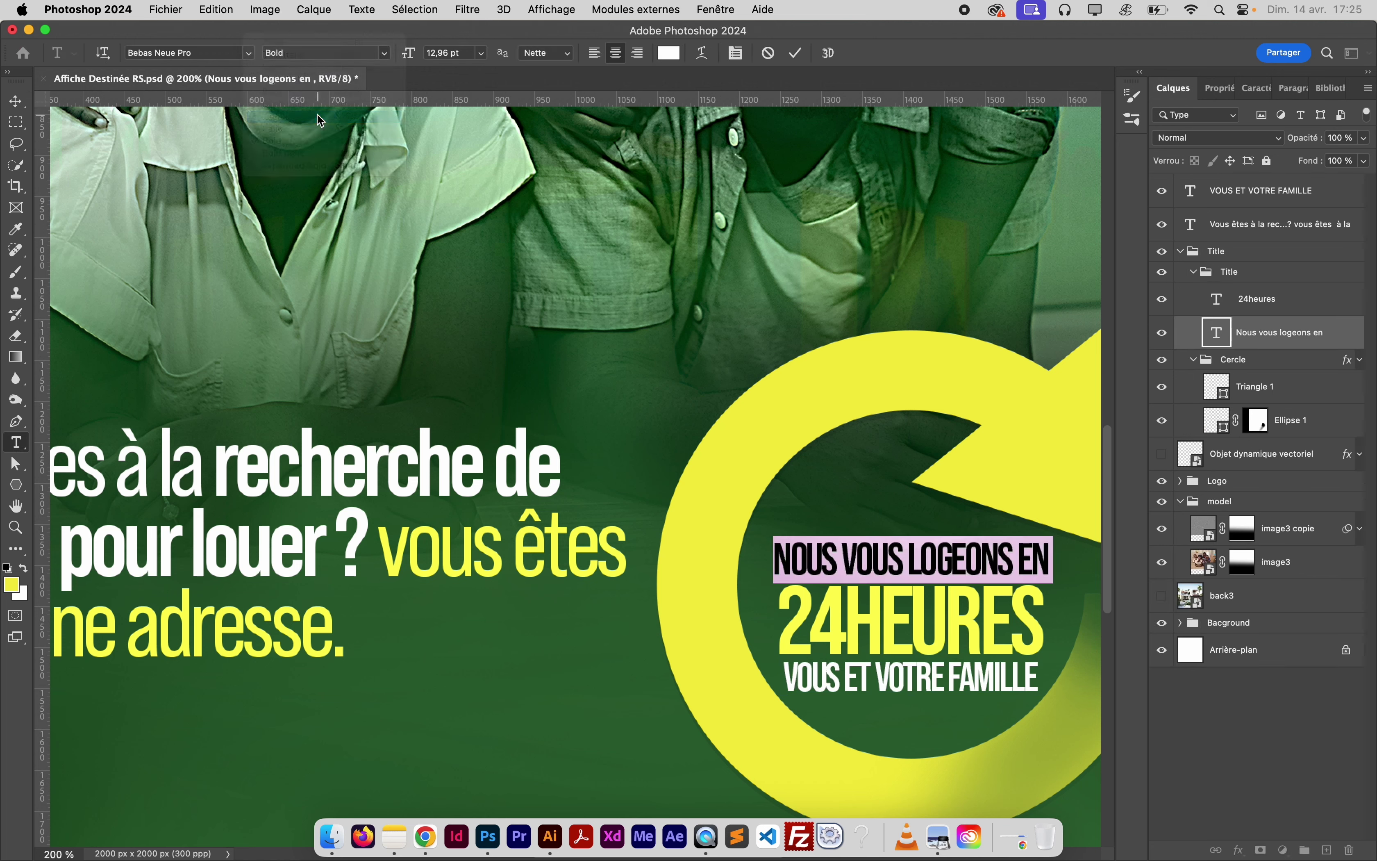
left_click(16, 105)
left_click(944, 690)
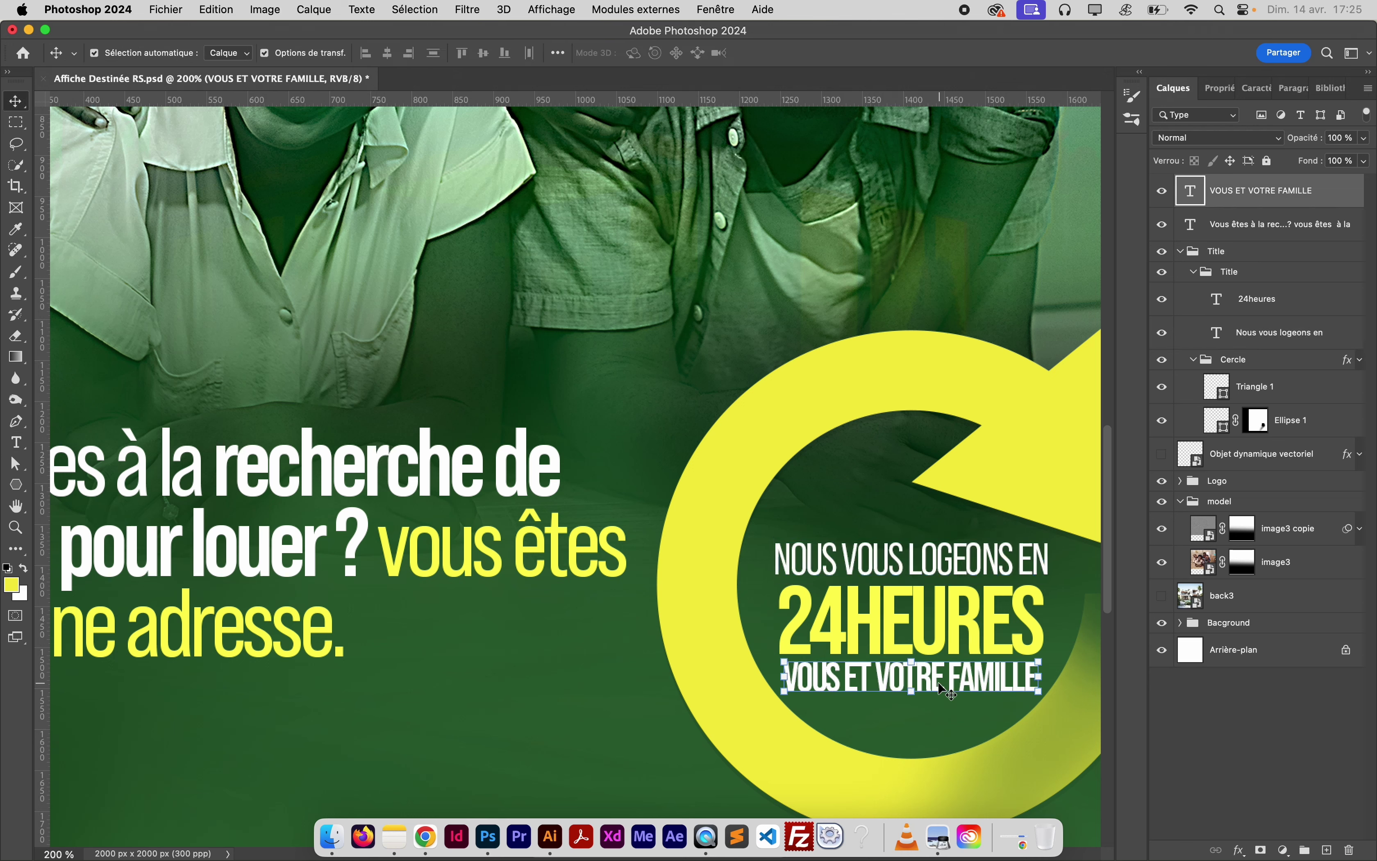
key("super+s")
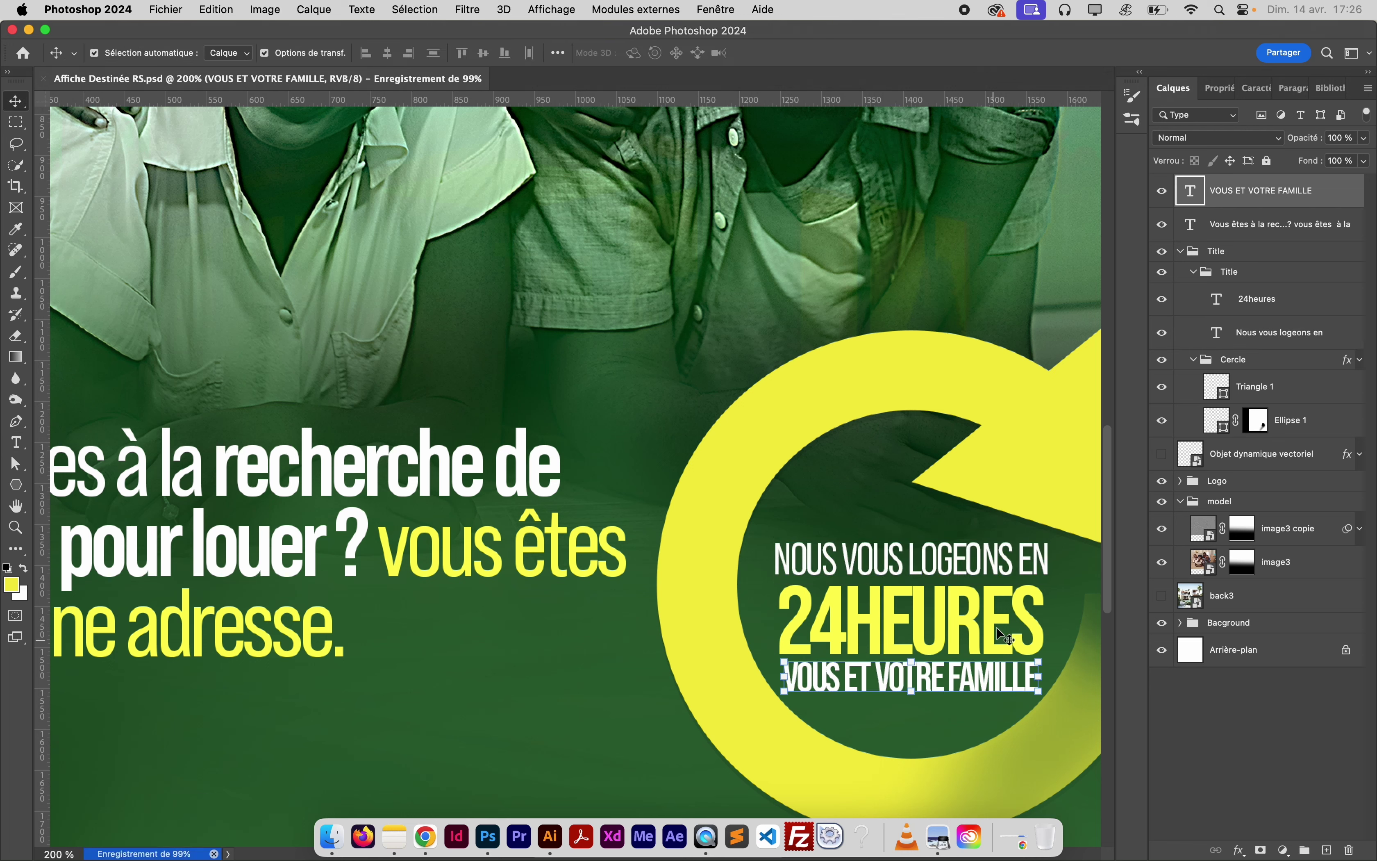
Align the horizontal centres of the three text lines in the circle and move the "VOUS ET VOTRE FAMILLE" layer into the inner Title group
left_click(1280, 333)
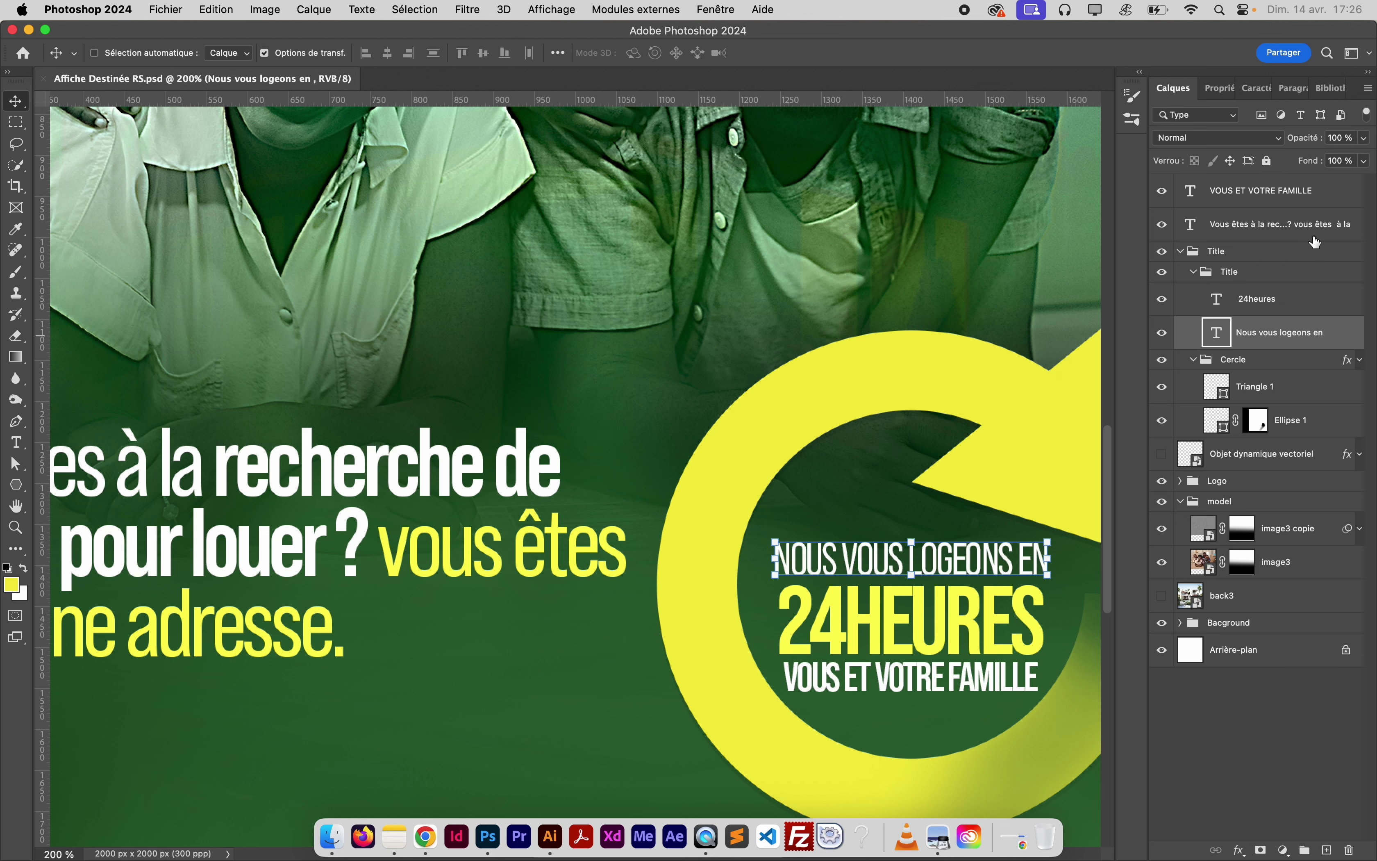
left_click(1256, 305, "shift")
left_click(1271, 194, "super")
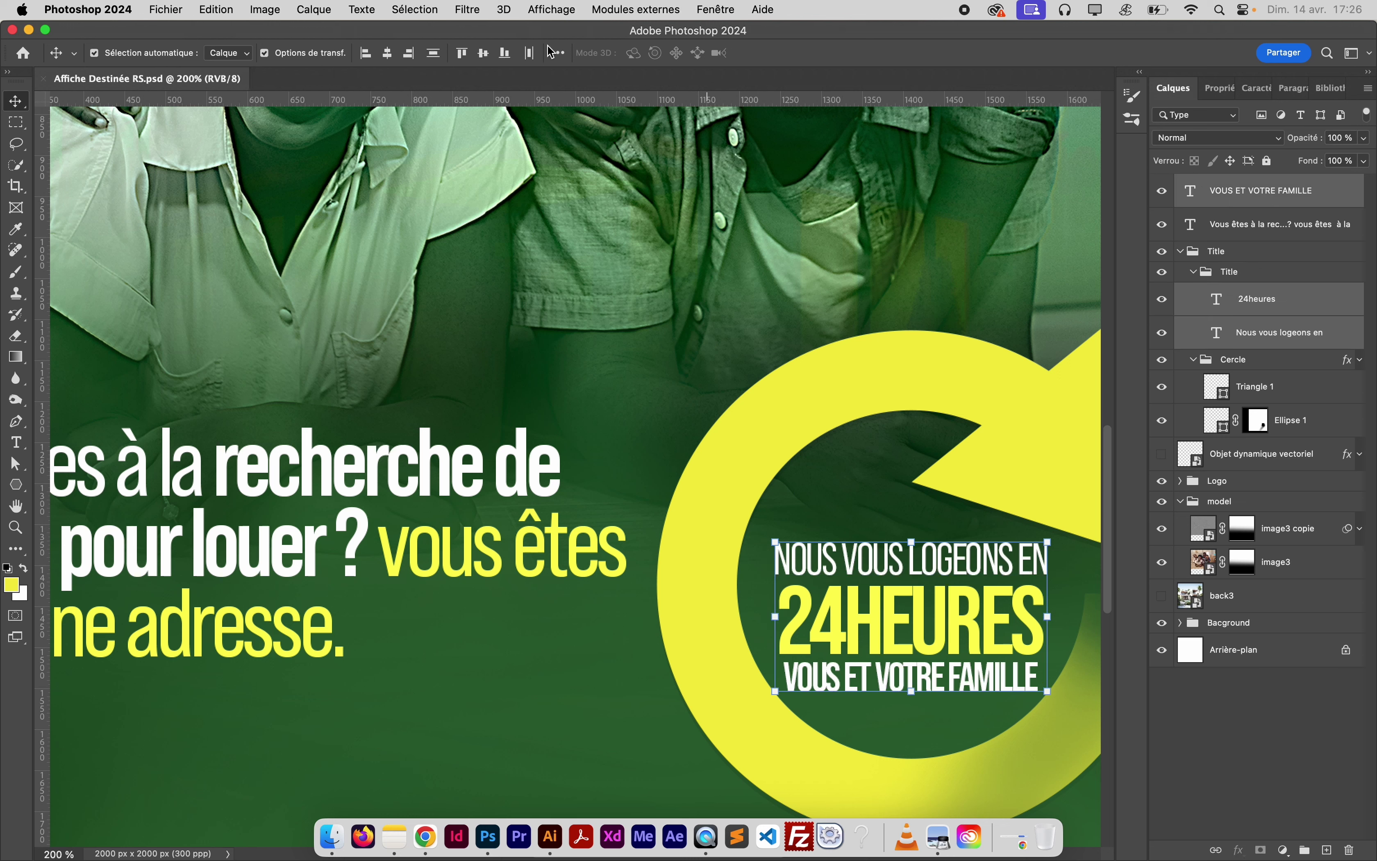
left_click(388, 53)
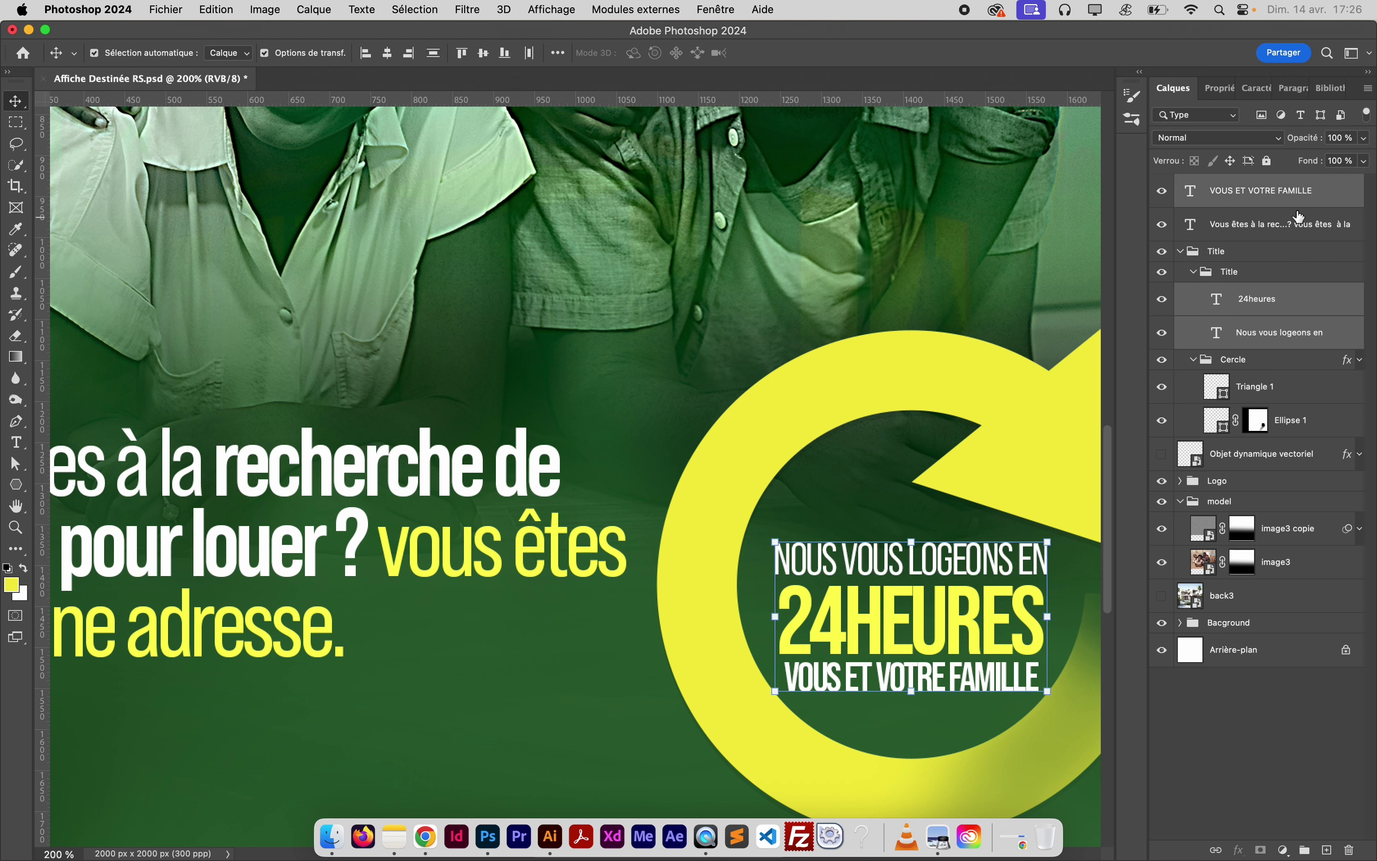
left_click(1333, 198)
left_click_drag(1333, 197, 1308, 290)
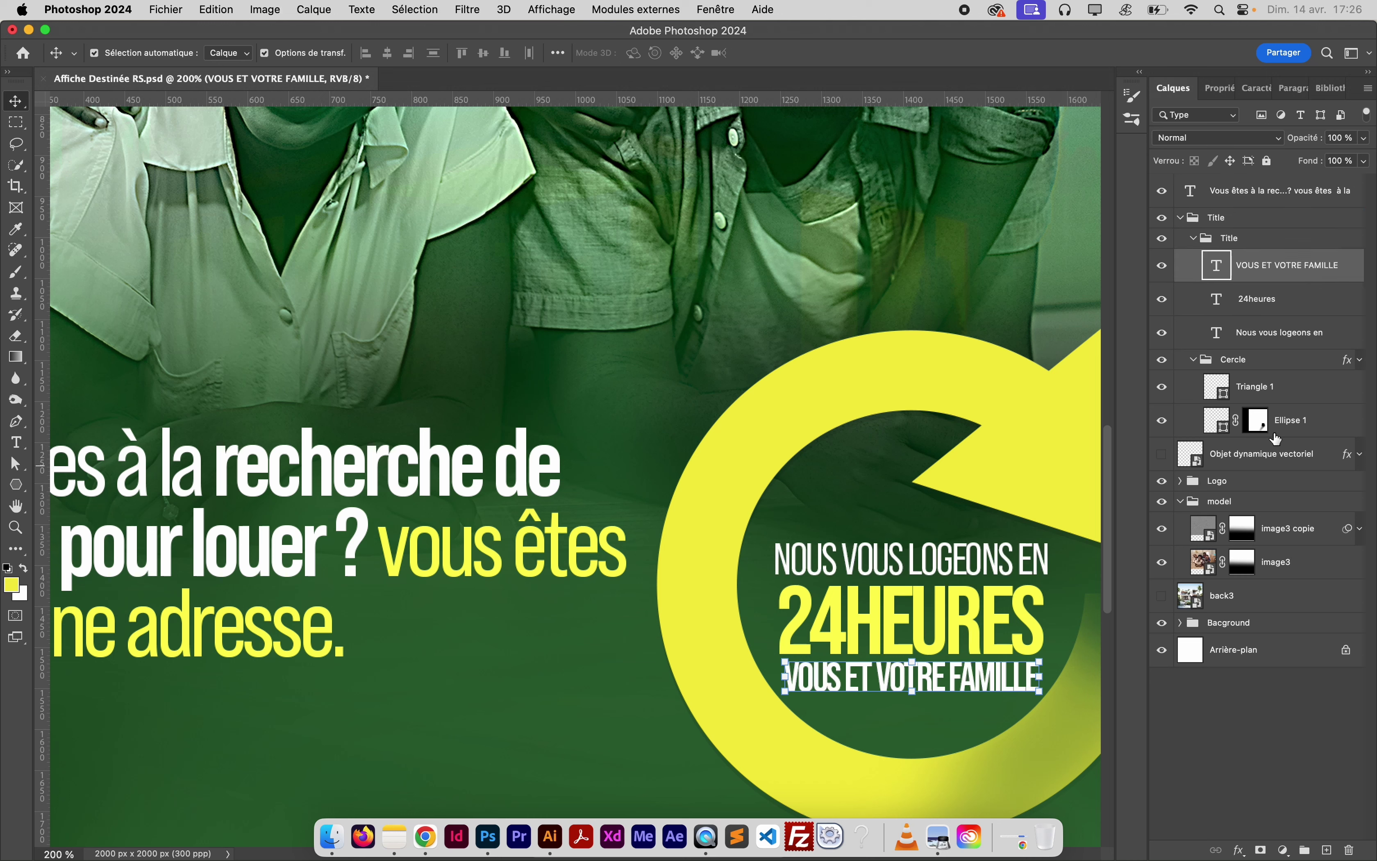
Nudge the inner Title group with the three text lines slightly upward inside the yellow circle and save the document
left_click(1260, 248)
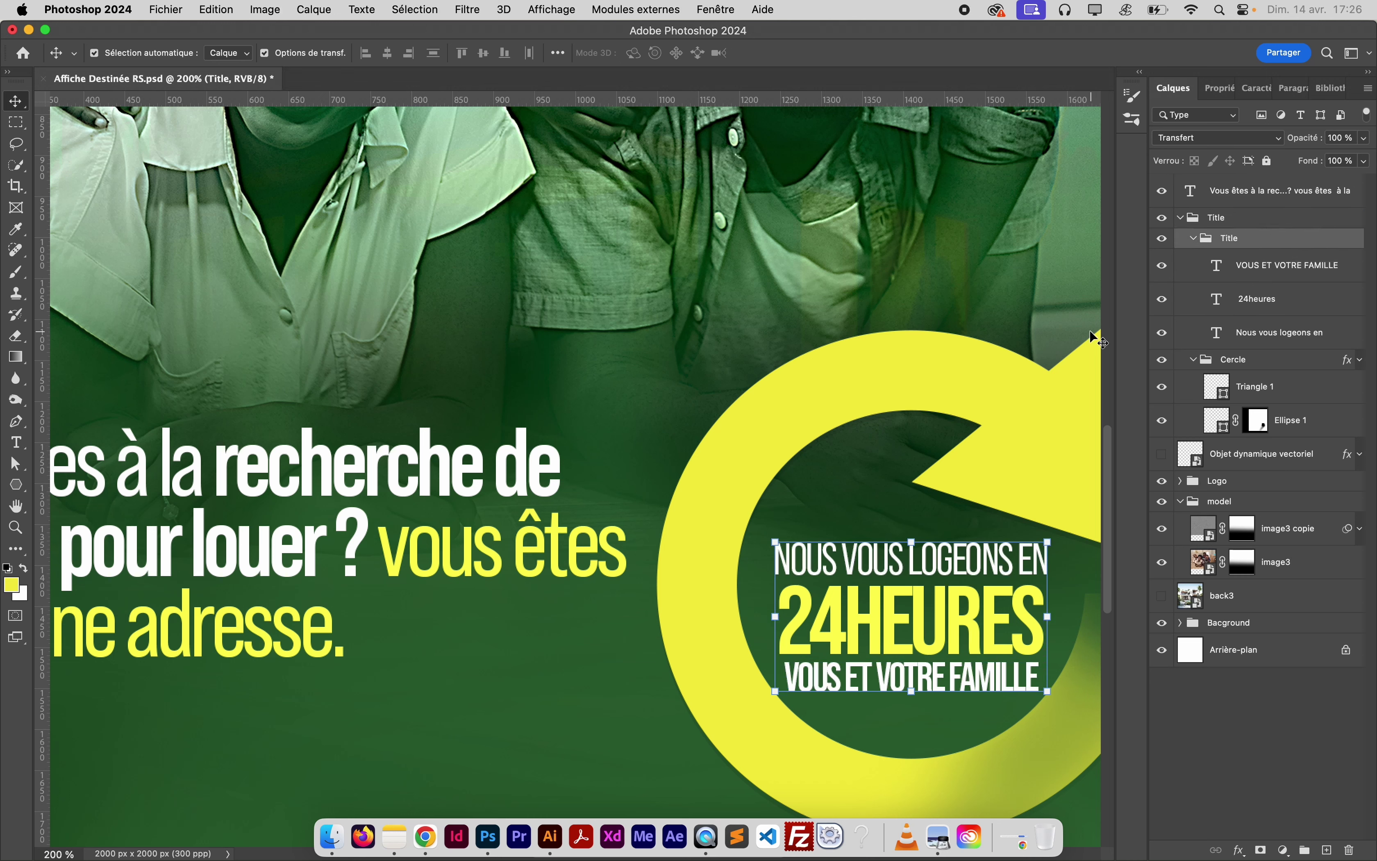
key("Up")
key("Up")
key("Up")
key("Up")
key("Up")
key("Up")
key("Up")
key("Up")
key("Up")
key("Up")
key("Up")
key("Up")
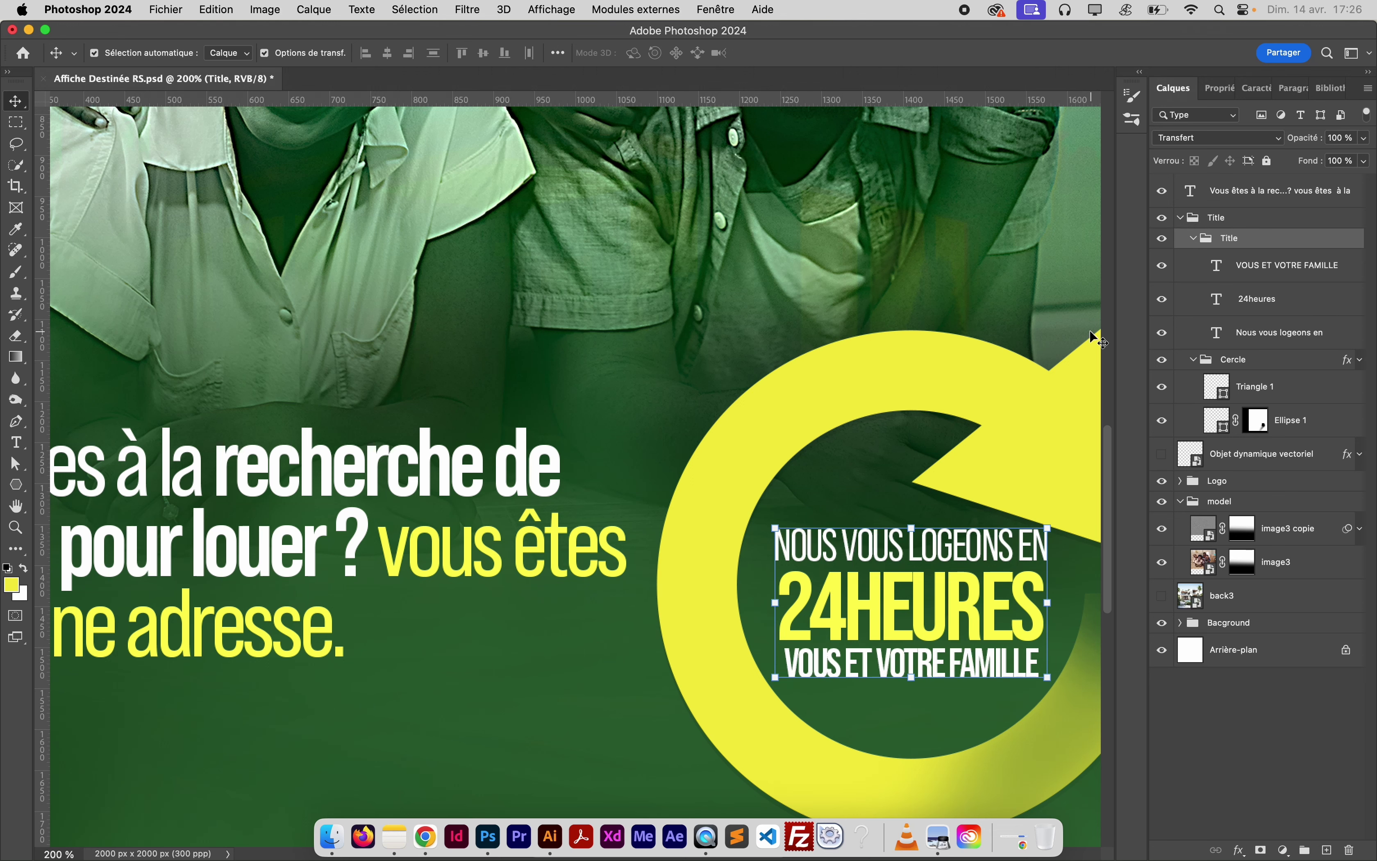
key("Up")
scroll(1098, 341, "right", 5)
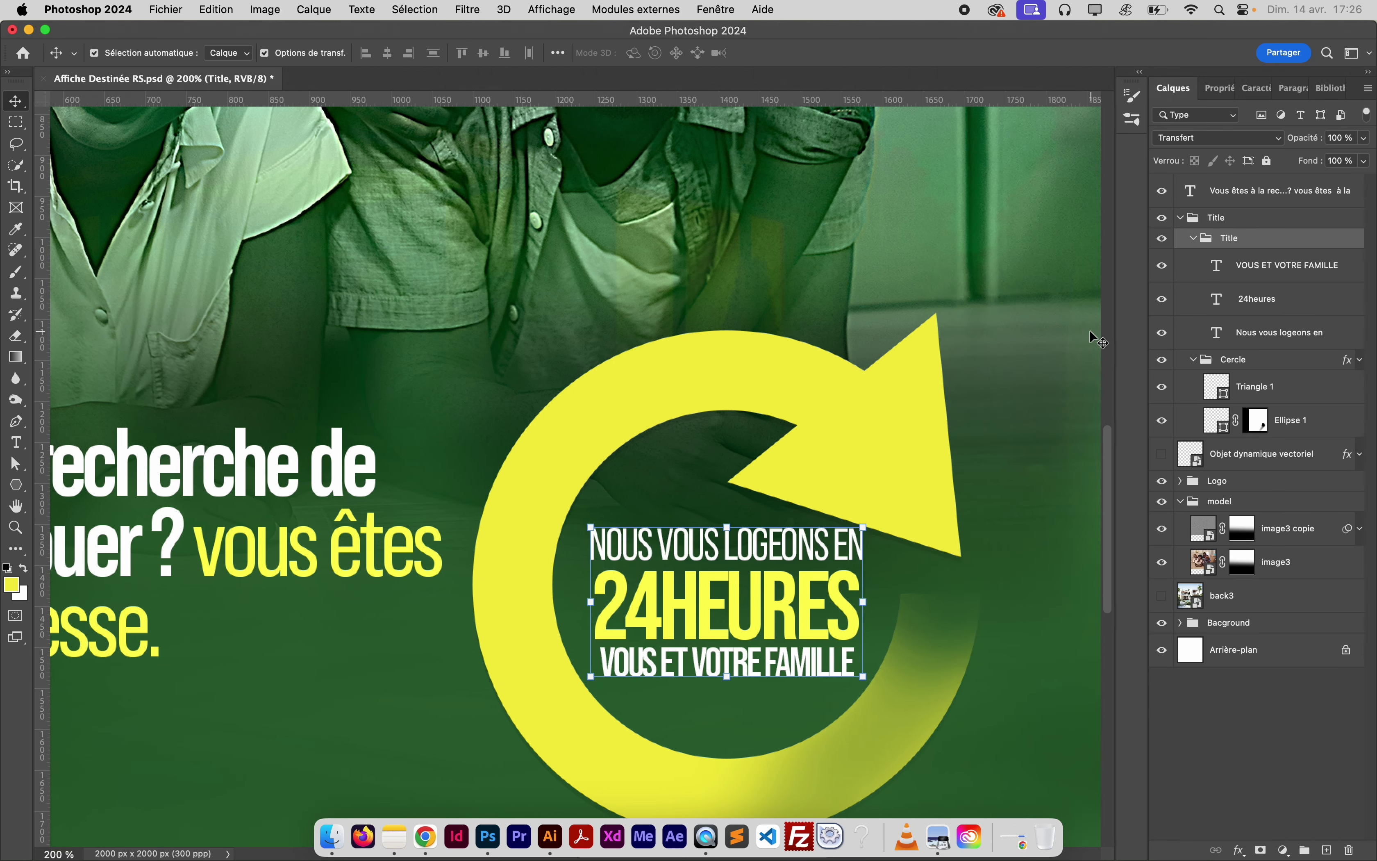
key("Up")
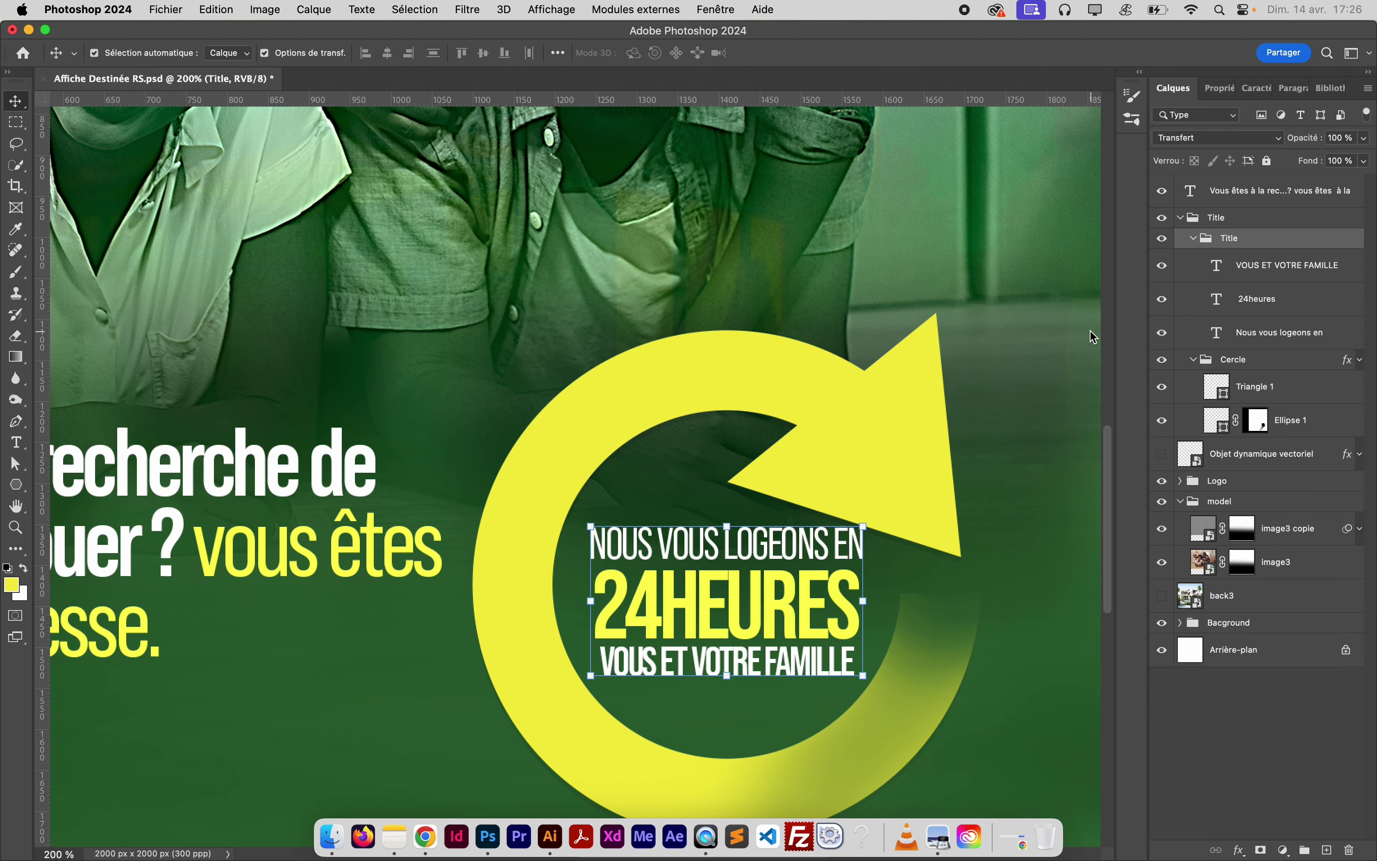
key("super+s")
key("super+0")
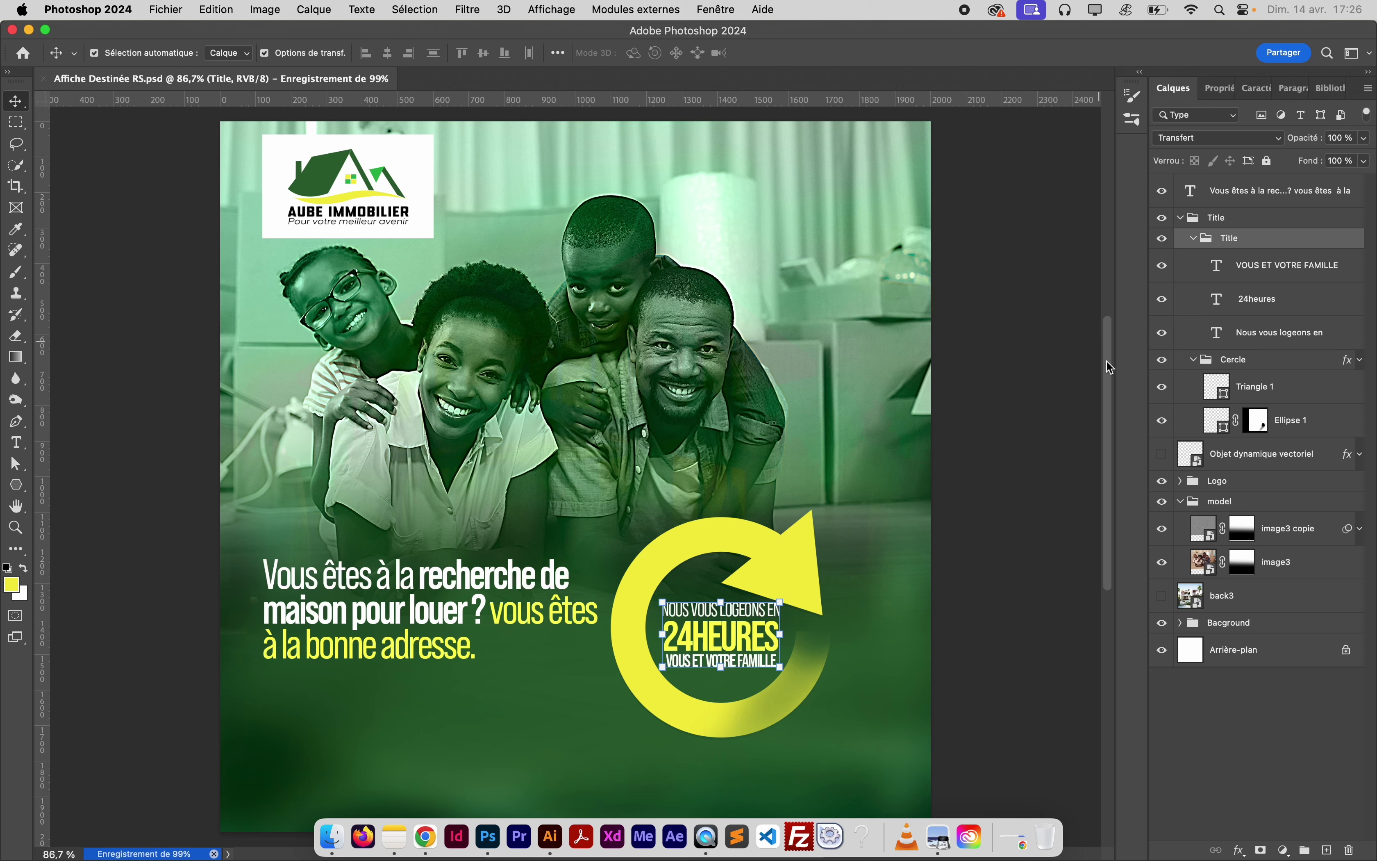
left_click(1058, 521)
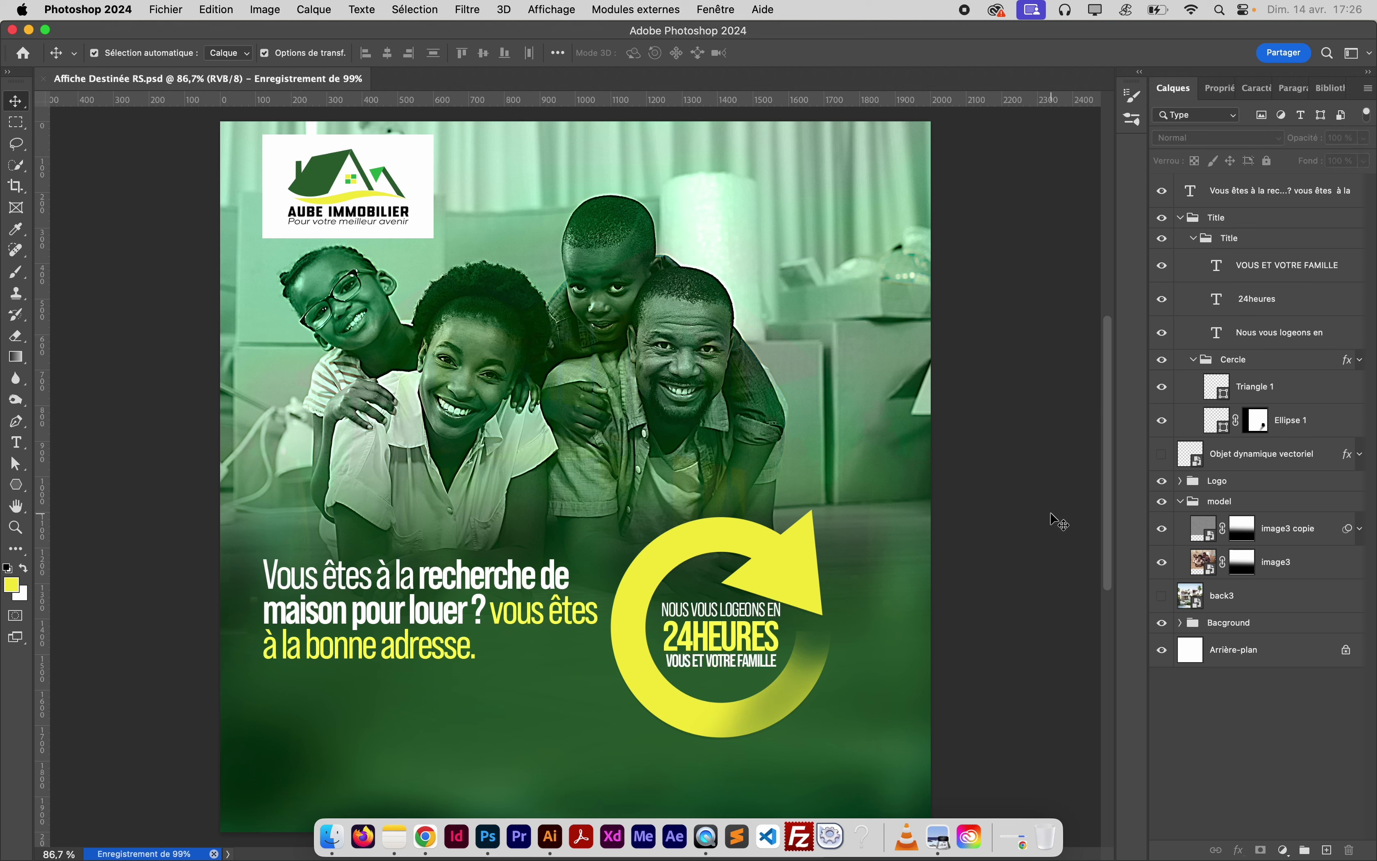
Draw a rectangle about 2064 × 189 px across the full width near the poster's lower edge and fill it white
scroll(1058, 521, "up", 1)
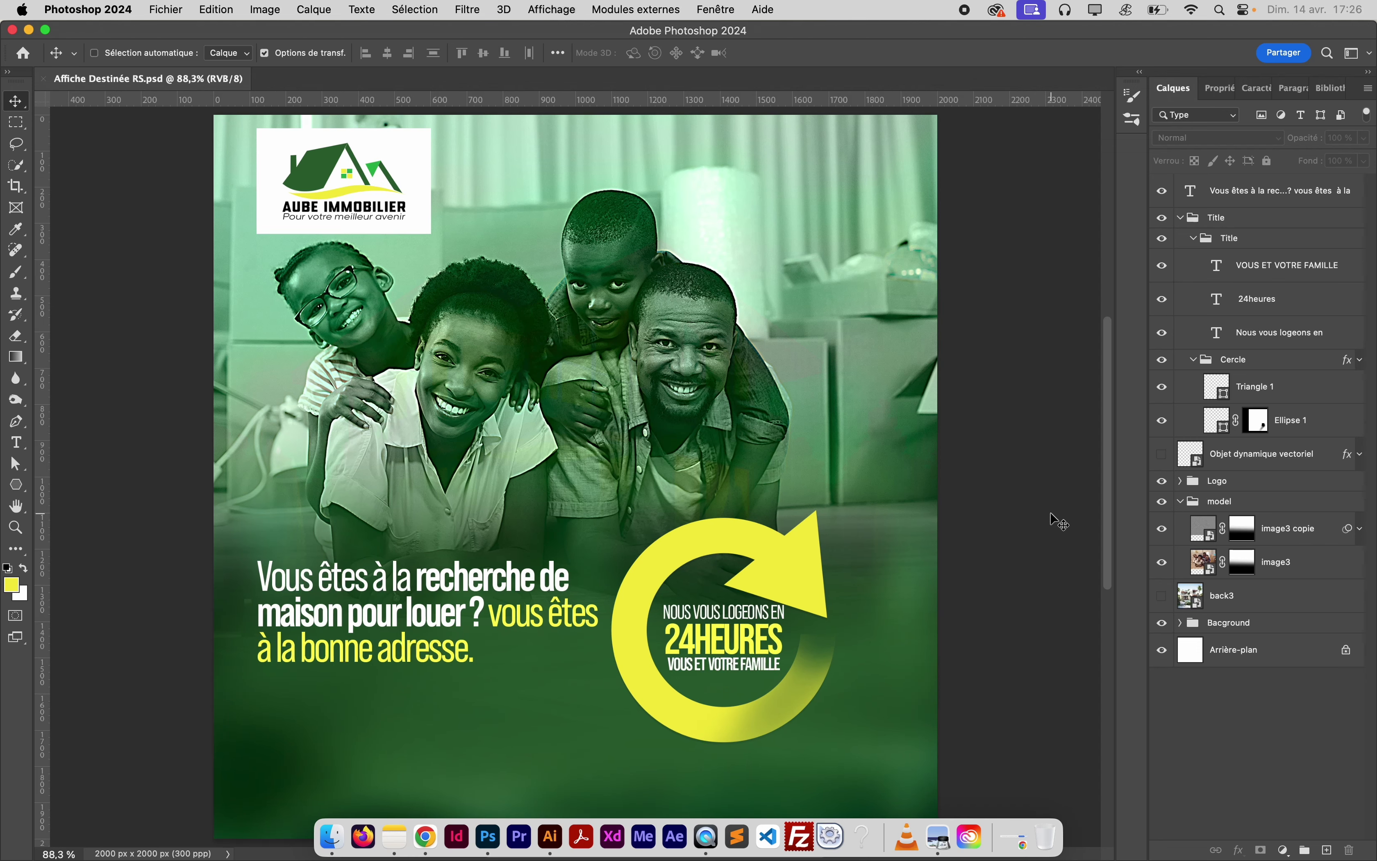
key("super+minus")
key("super+minus")
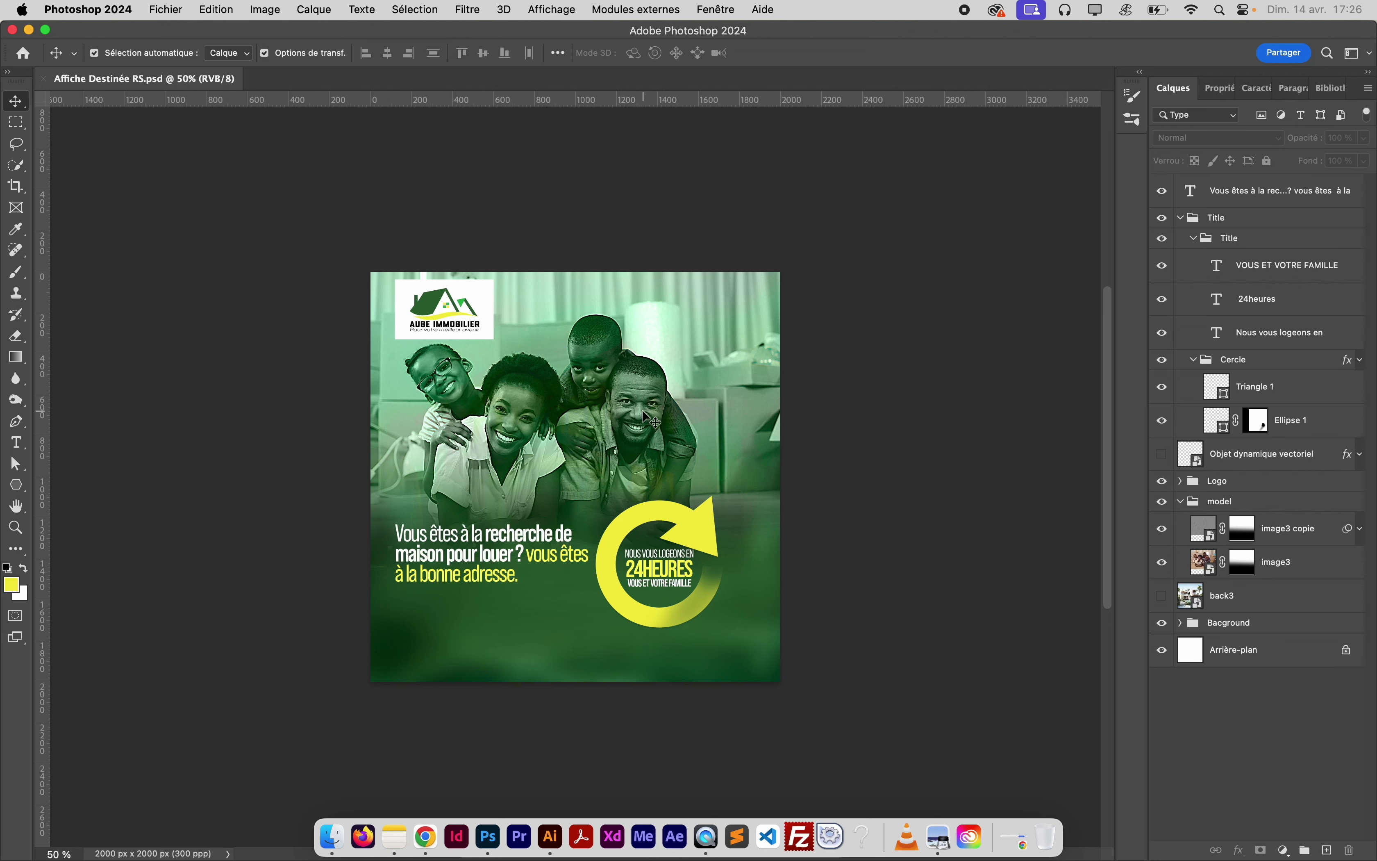
left_click(1181, 218)
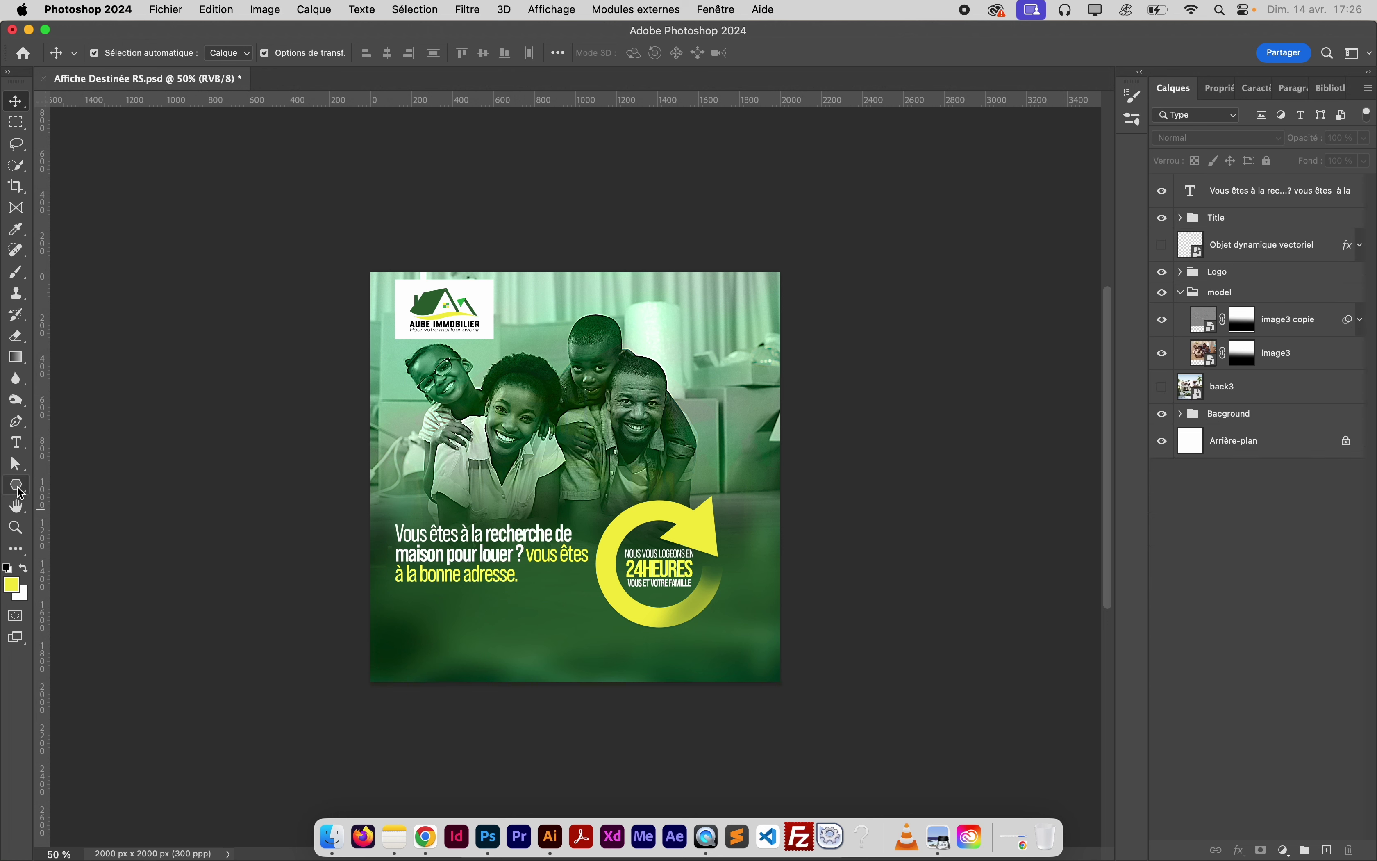
left_click_drag(19, 492, 82, 493)
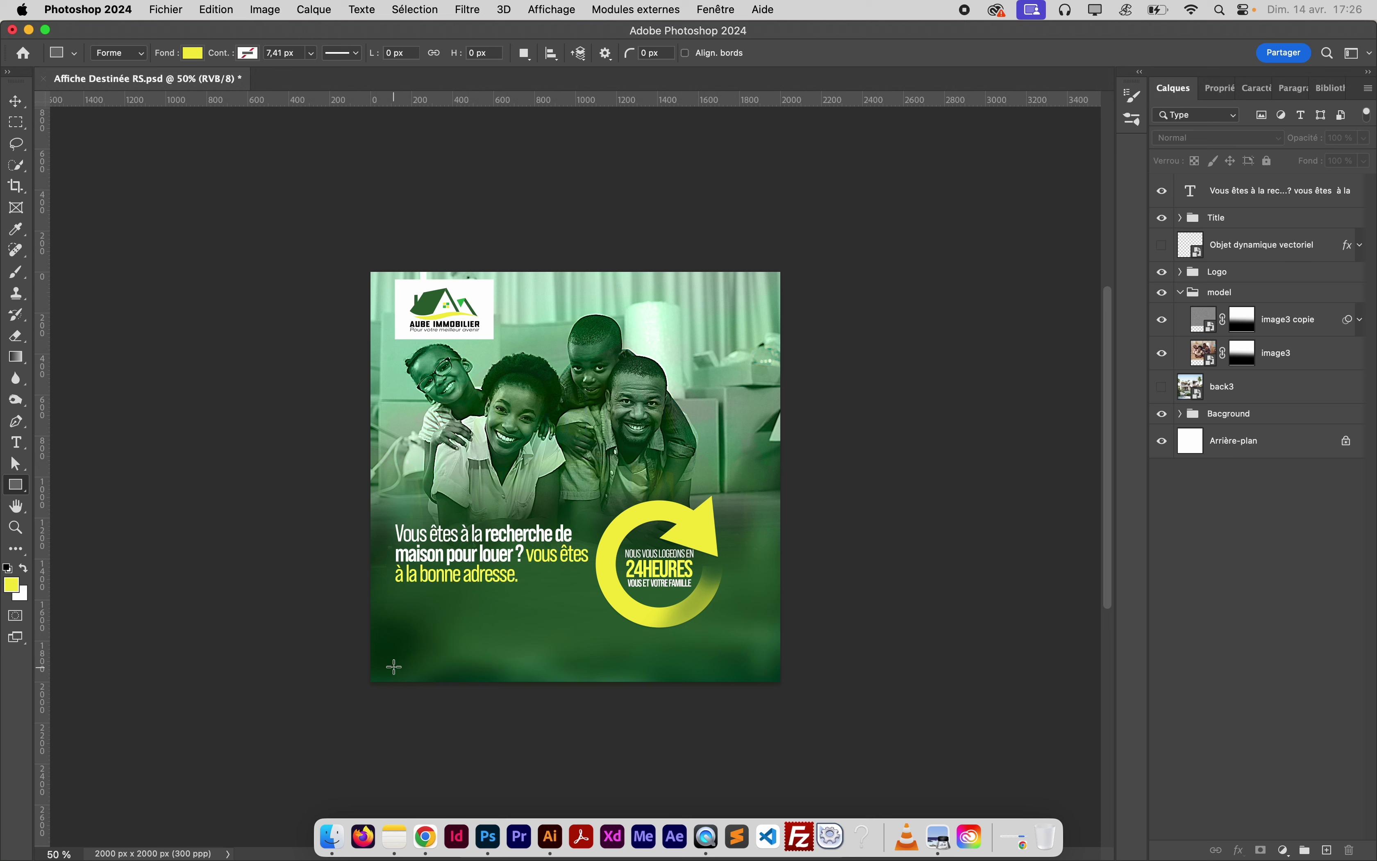
left_click_drag(367, 630, 790, 669)
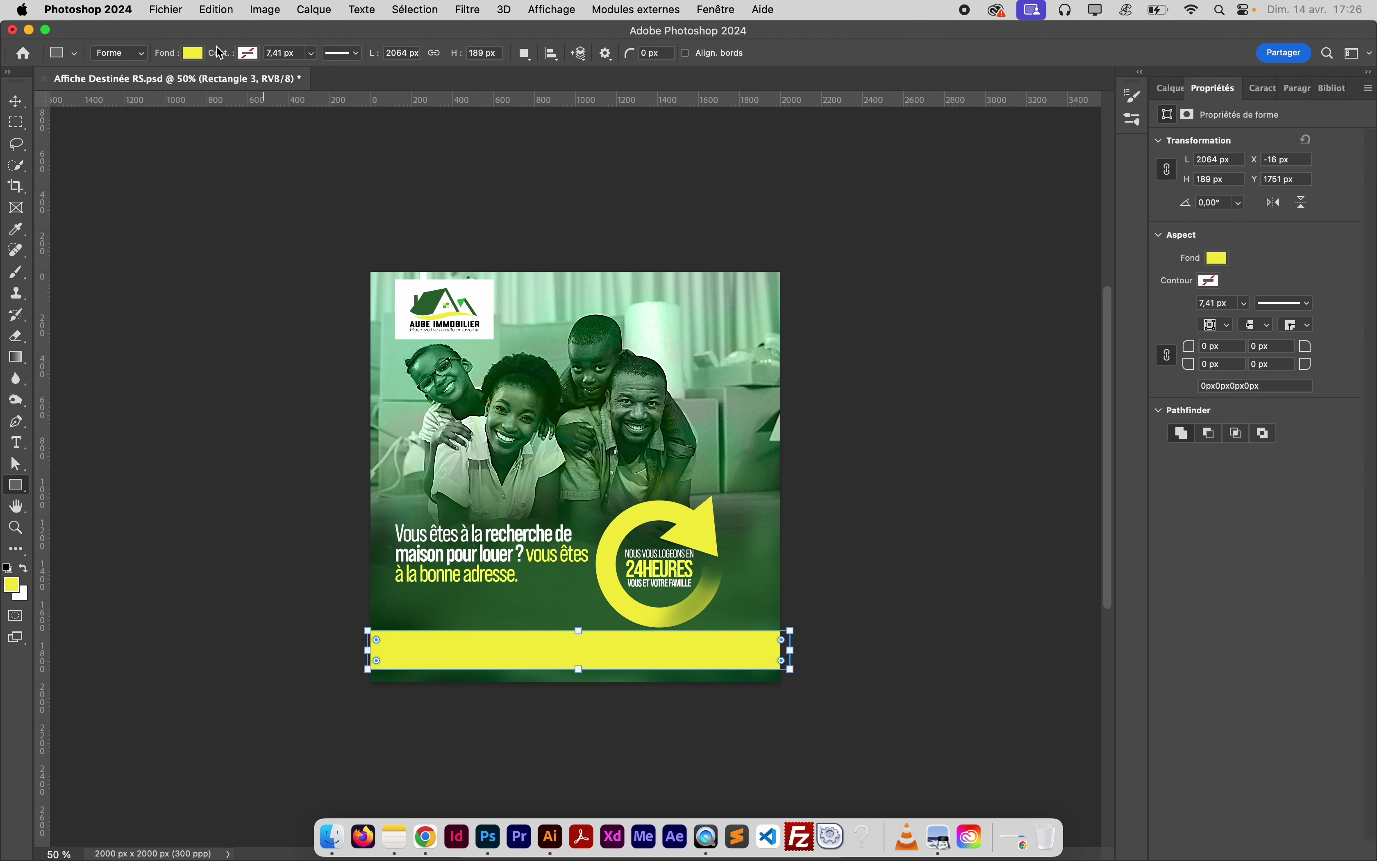
left_click(194, 53)
left_click(91, 136)
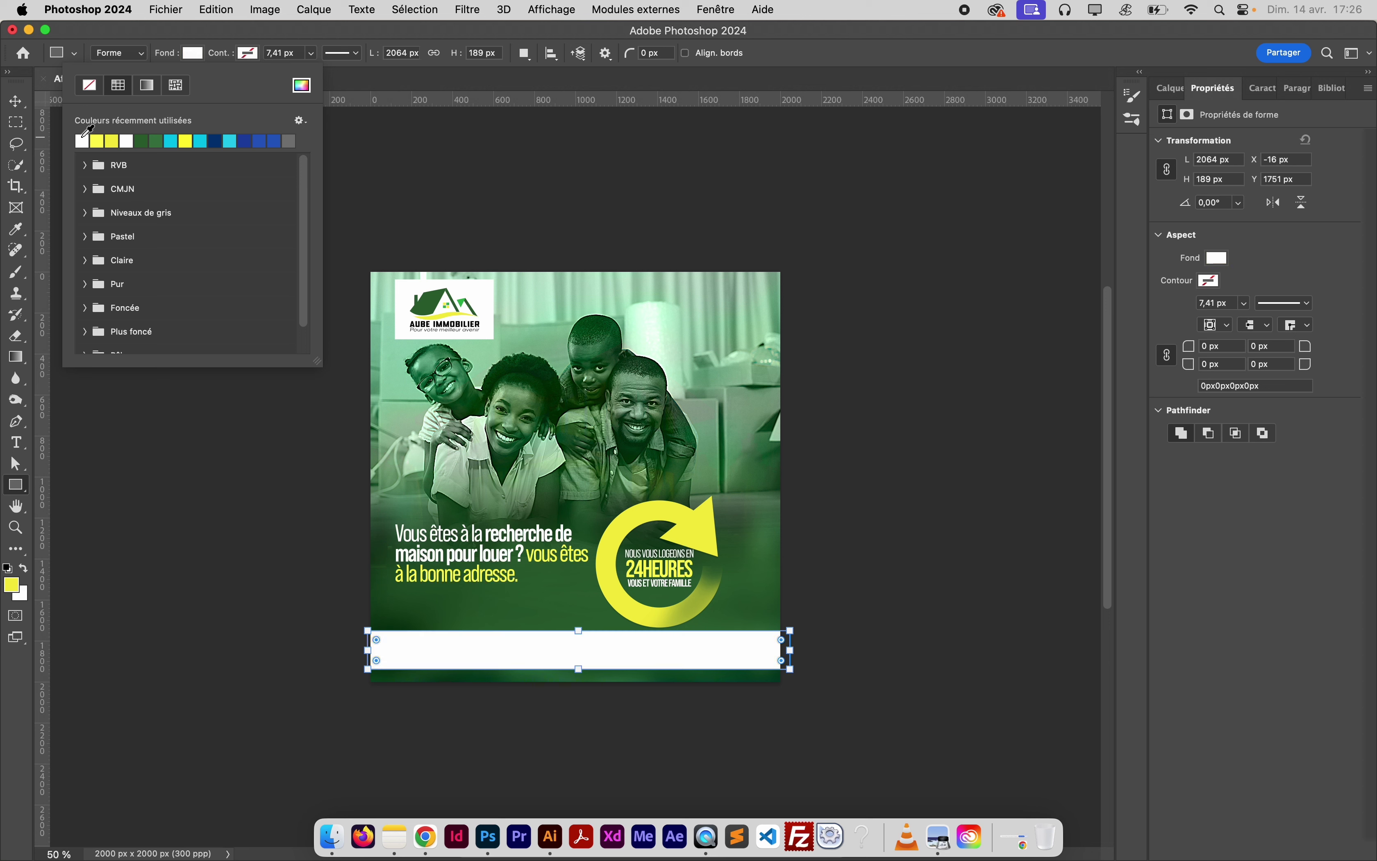
Move the white rectangle closer to the poster's lower edge, at about X -48 px and Y 1791 px
left_click(16, 101)
left_click_drag(534, 653, 524, 669)
key("Down")
key("Down")
key("Down")
key("Down")
key("Down")
key("Down")
key("Down")
key("Down")
key("Down")
key("Down")
key("Down")
key("Down")
key("Down")
key("Down")
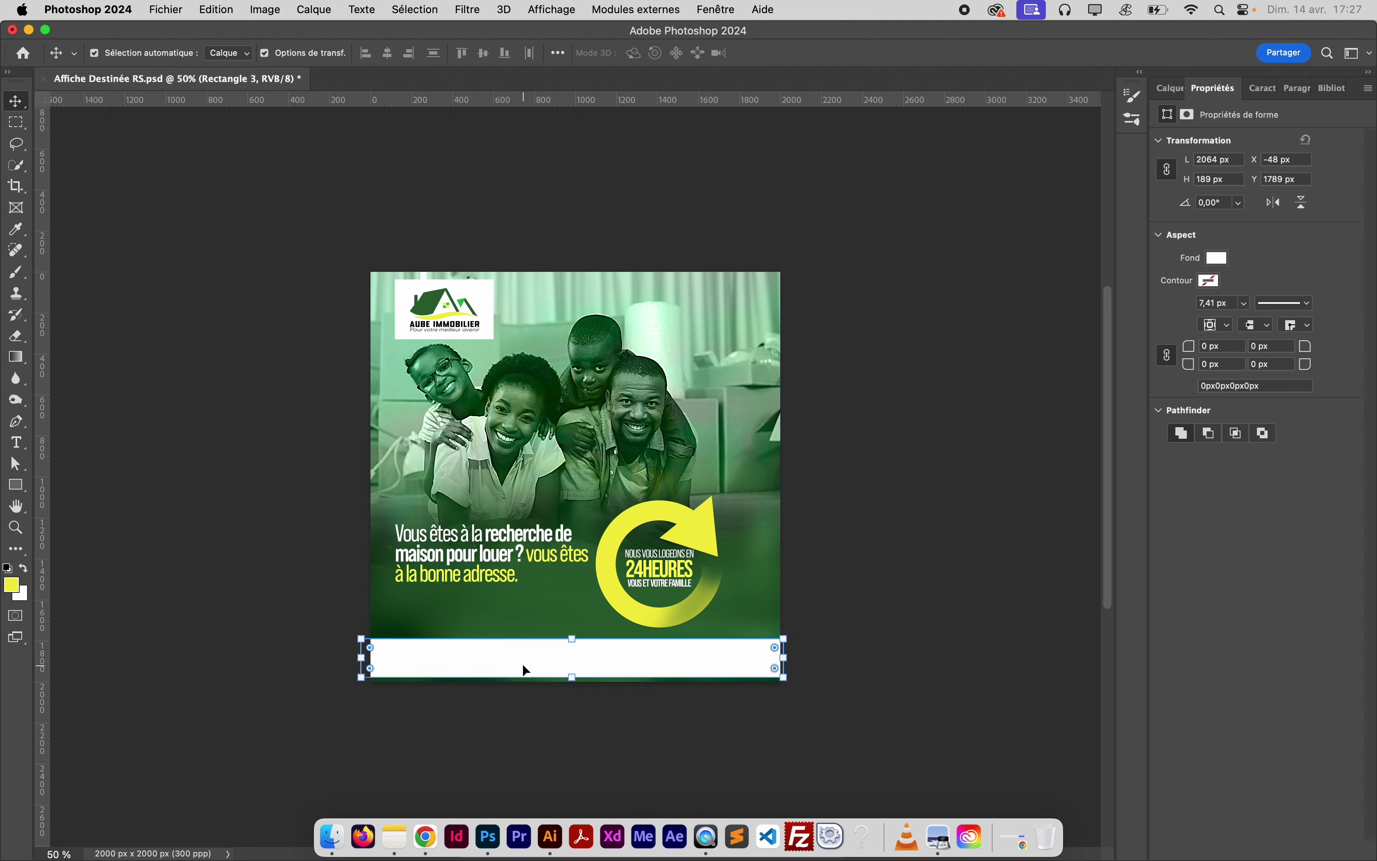
key("Down")
key("Down")
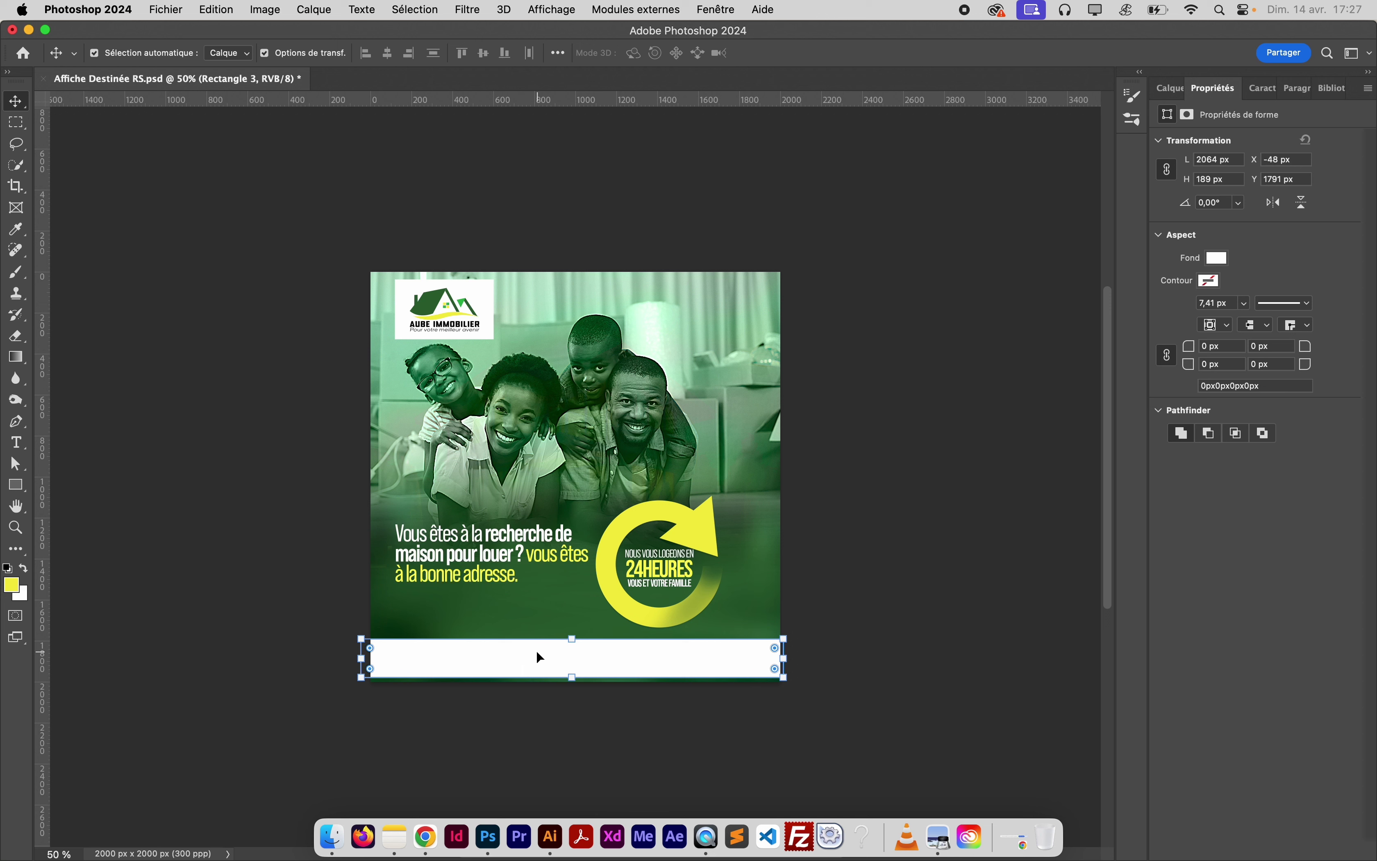
Remove the rectangle's fill and give it a white stroke
left_click(14, 487)
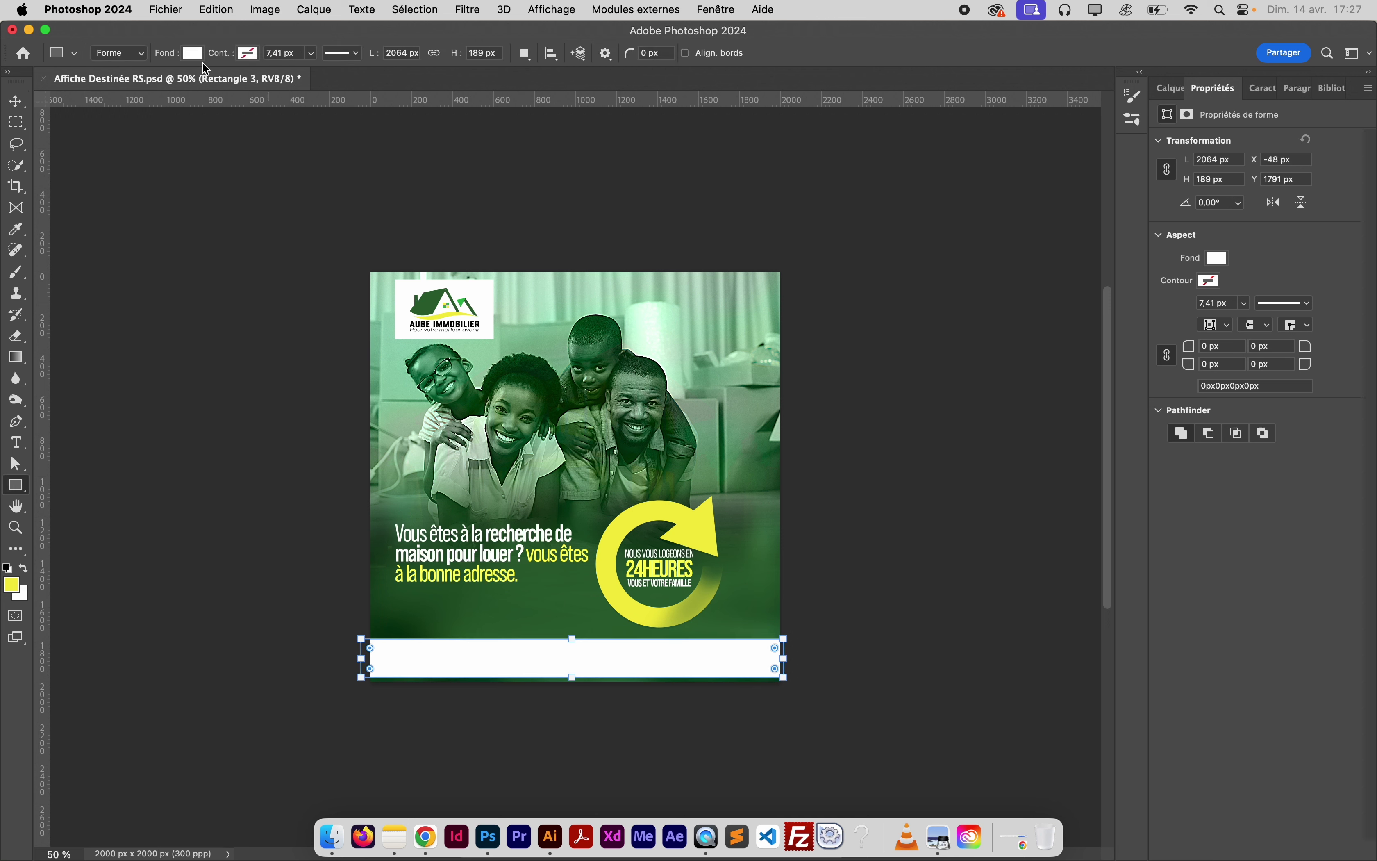
left_click(194, 53)
left_click(89, 87)
left_click(249, 55)
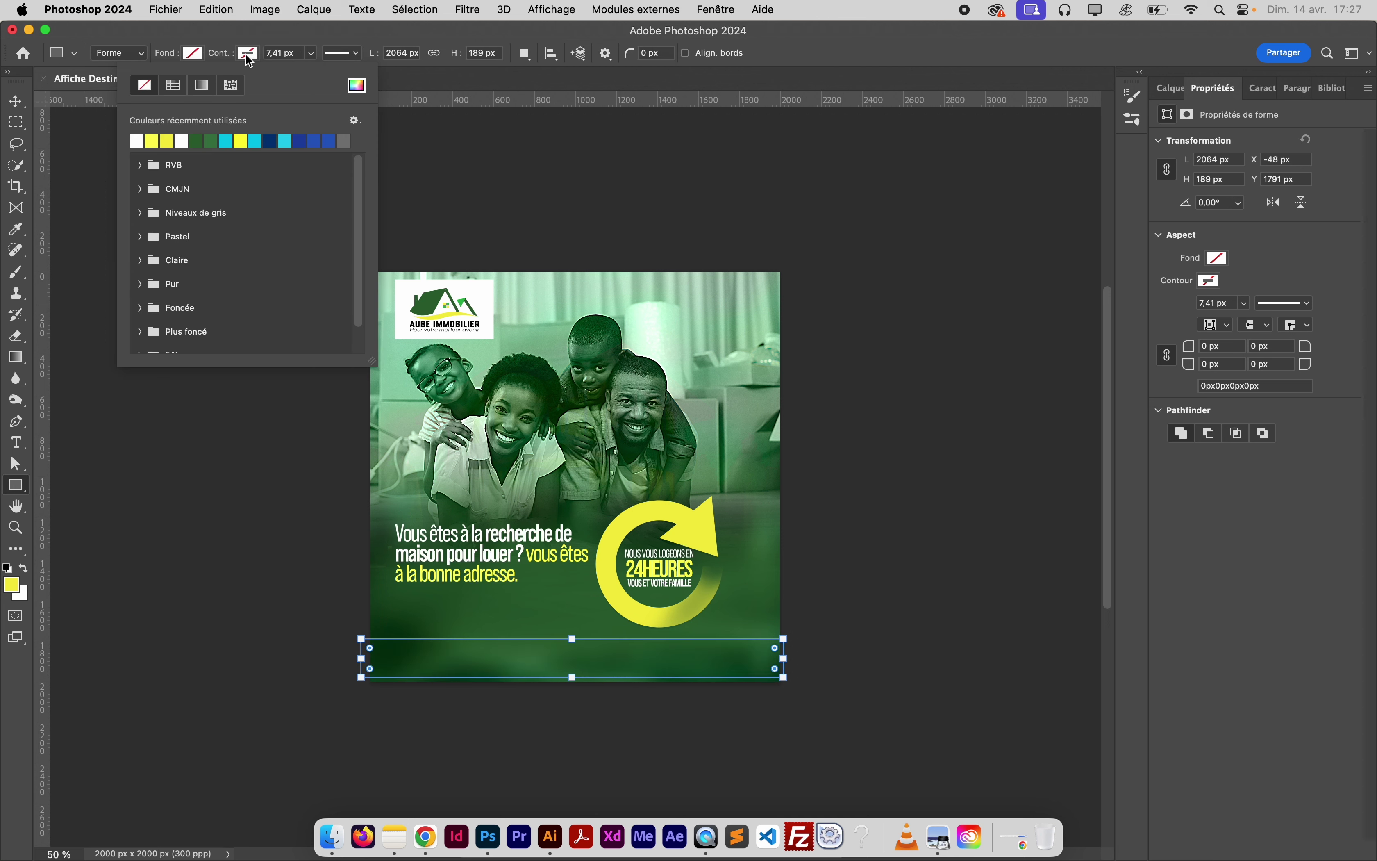
left_click(157, 138)
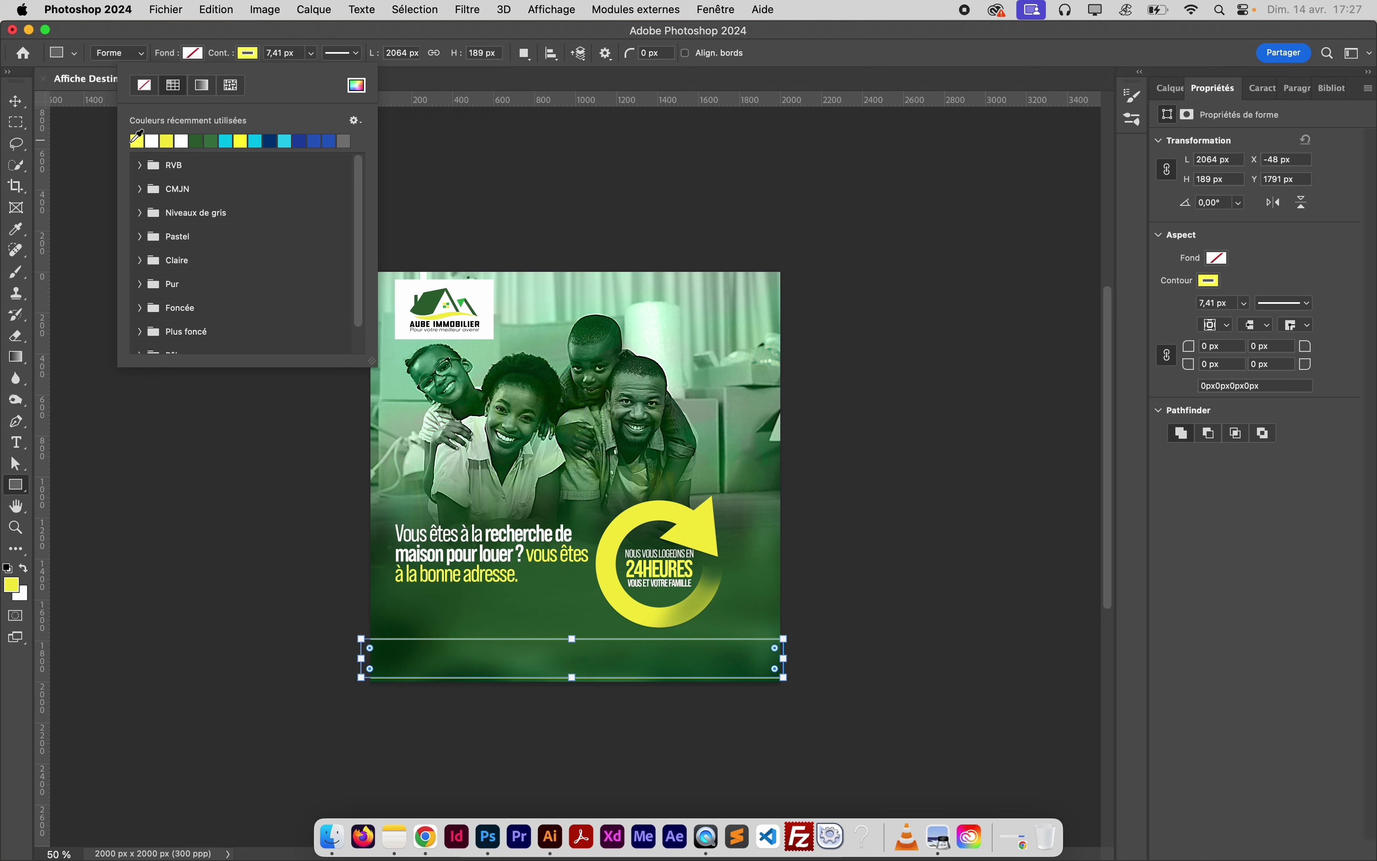
left_click(151, 140)
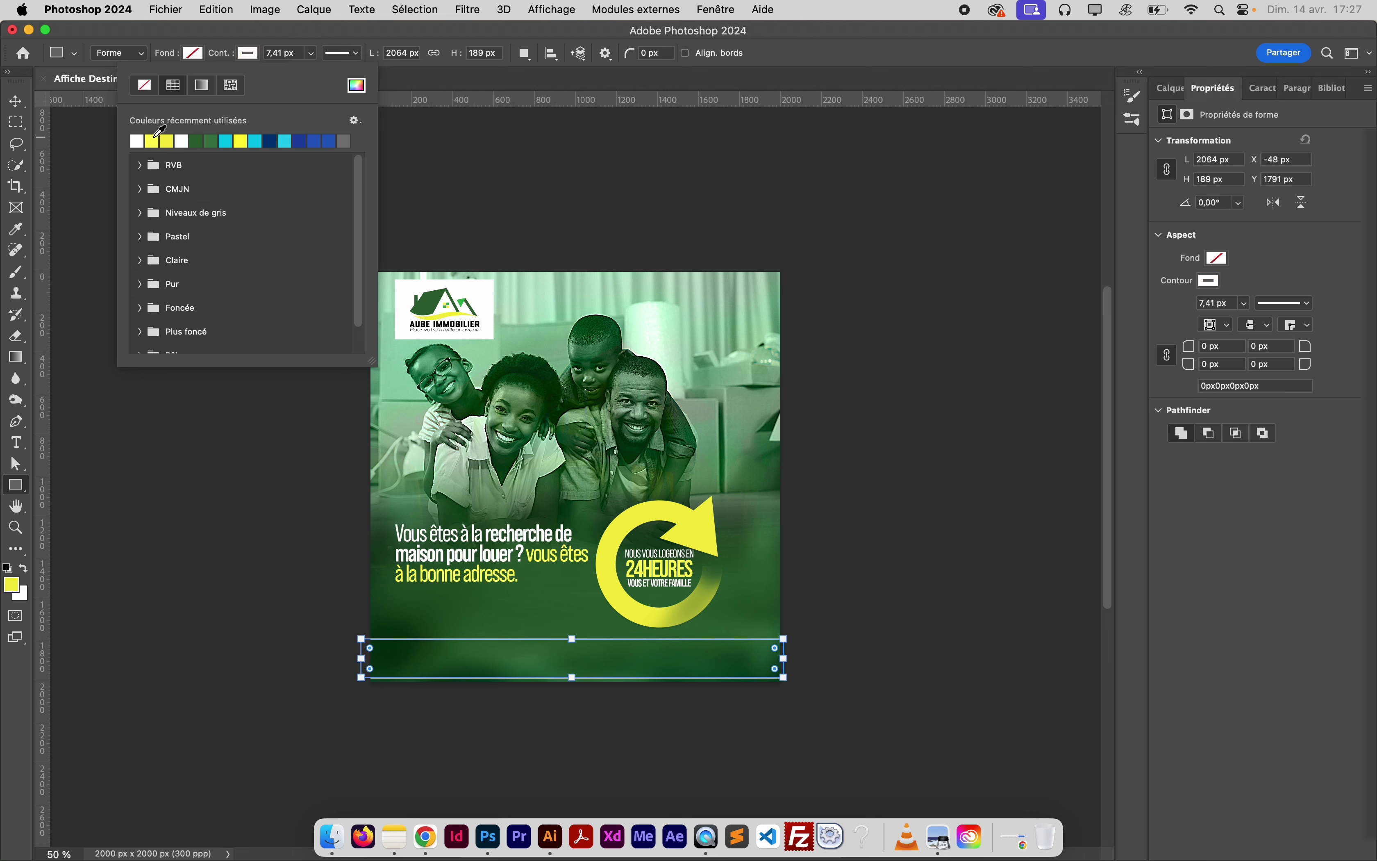
Round the outlined rectangle's corners to about 94 px and scale it proportionally to 86%
left_click(15, 101)
left_click_drag(370, 648, 460, 638)
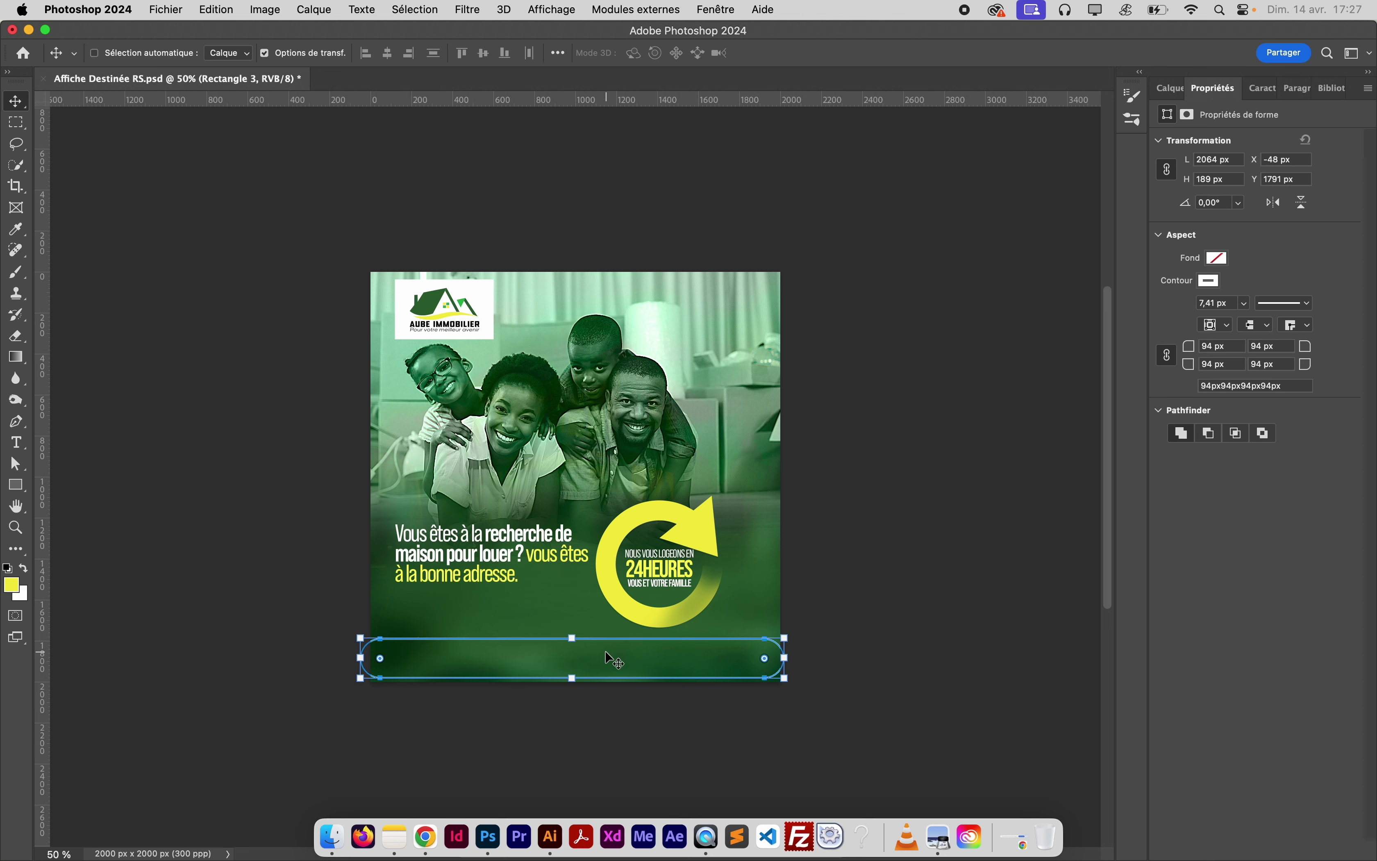
key("super+t")
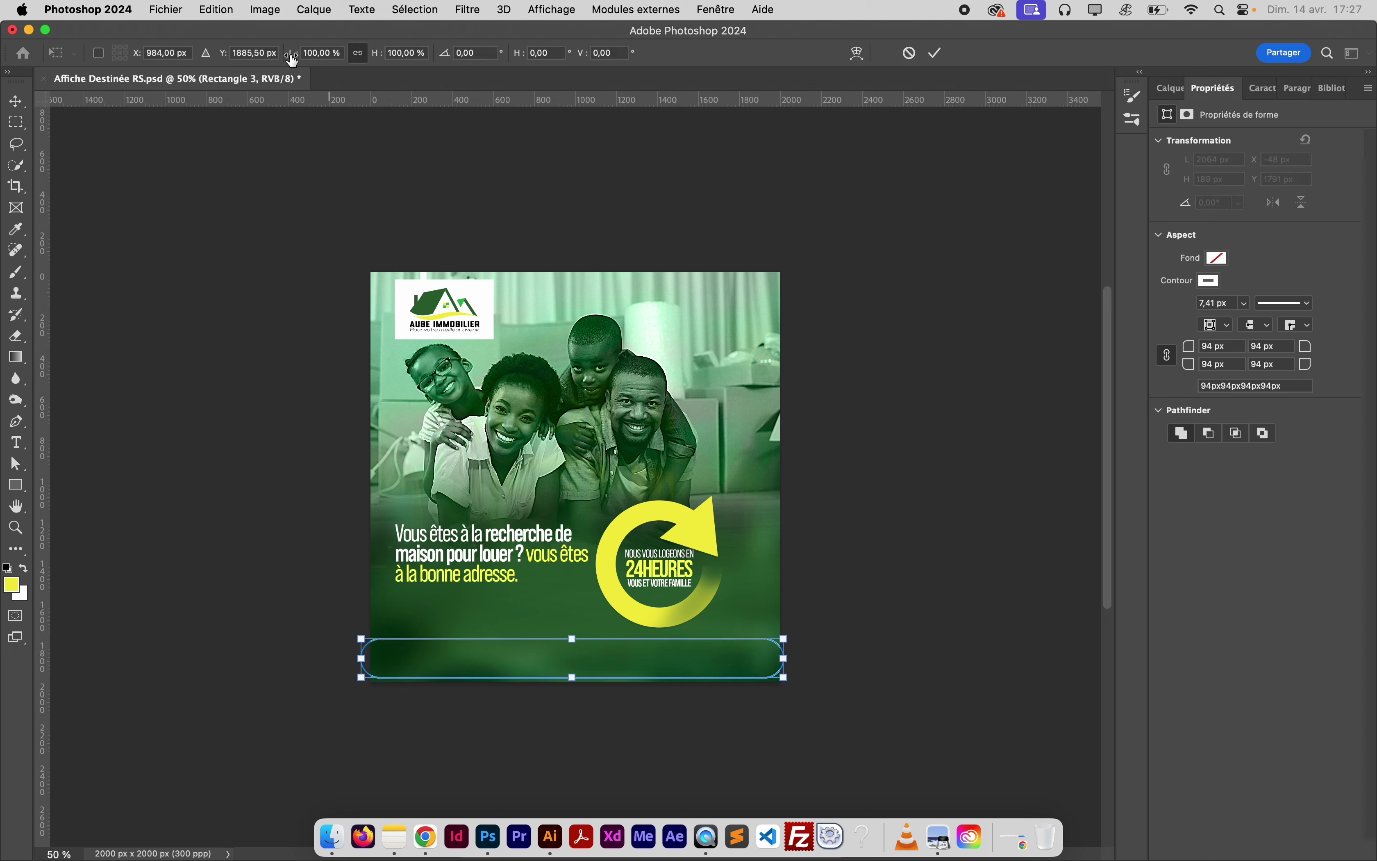
left_click_drag(293, 59, 280, 61)
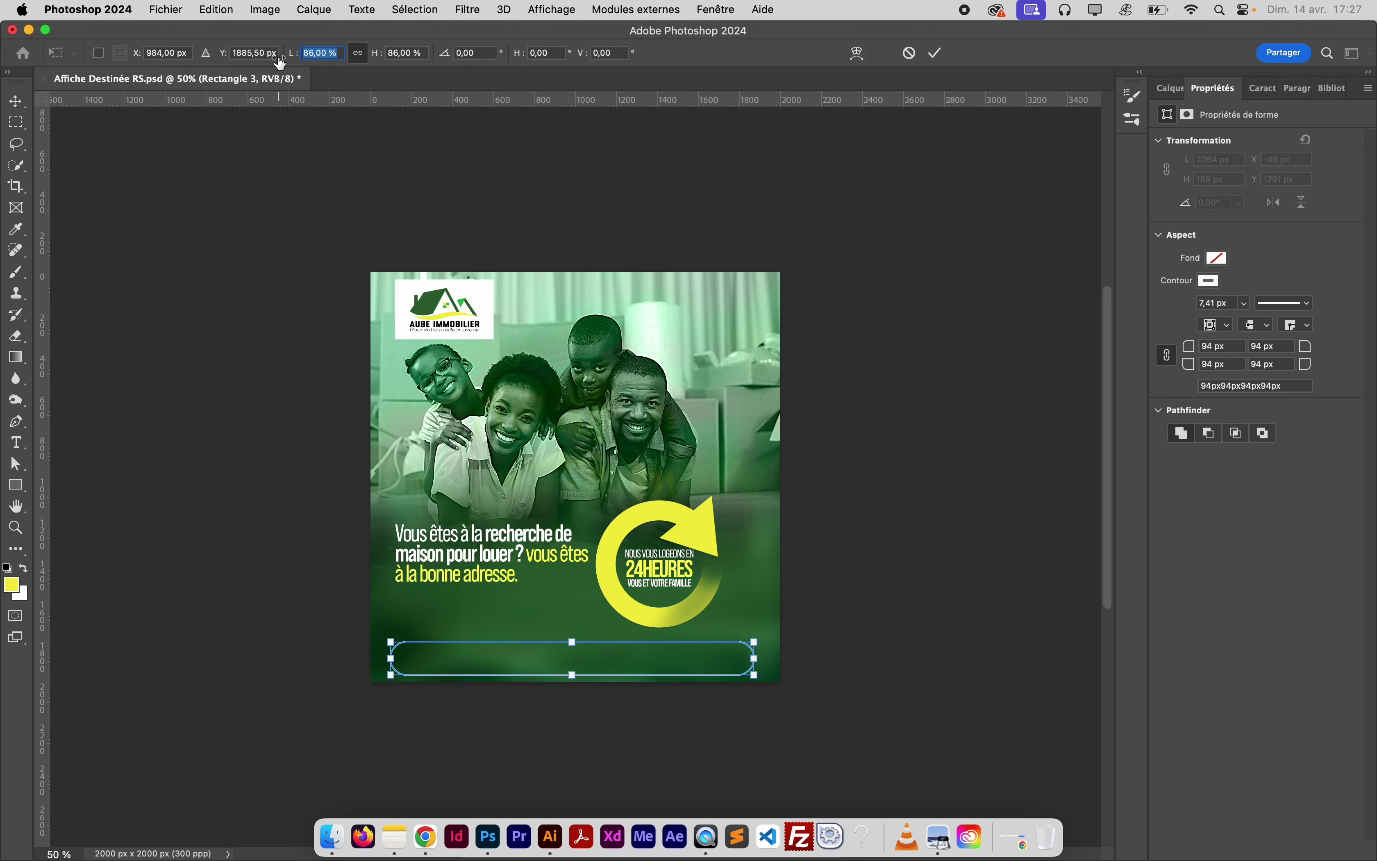
key("Return")
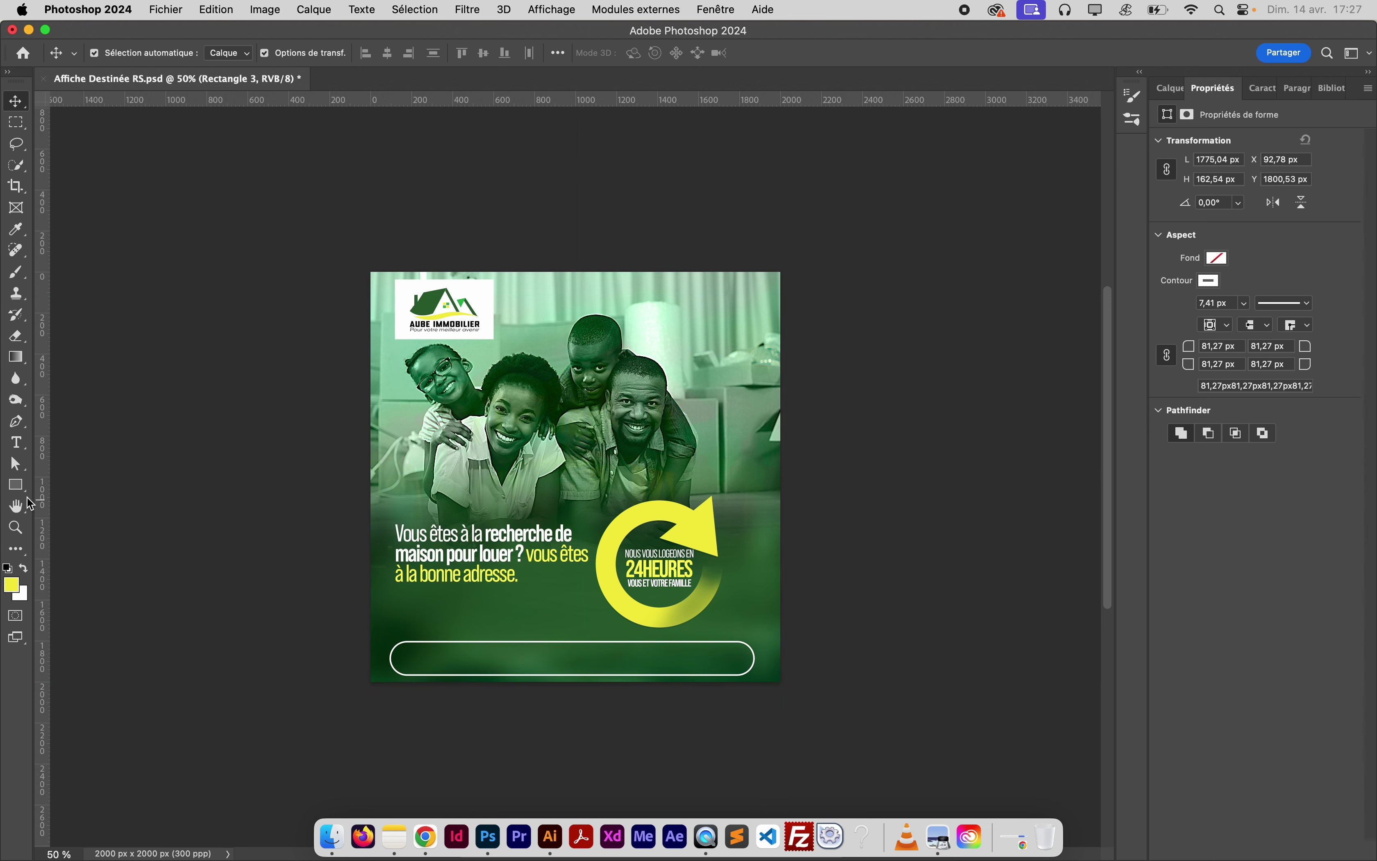
Try a white fill on the rounded rectangle and set its fill back to none
left_click(26, 485)
left_click(194, 52)
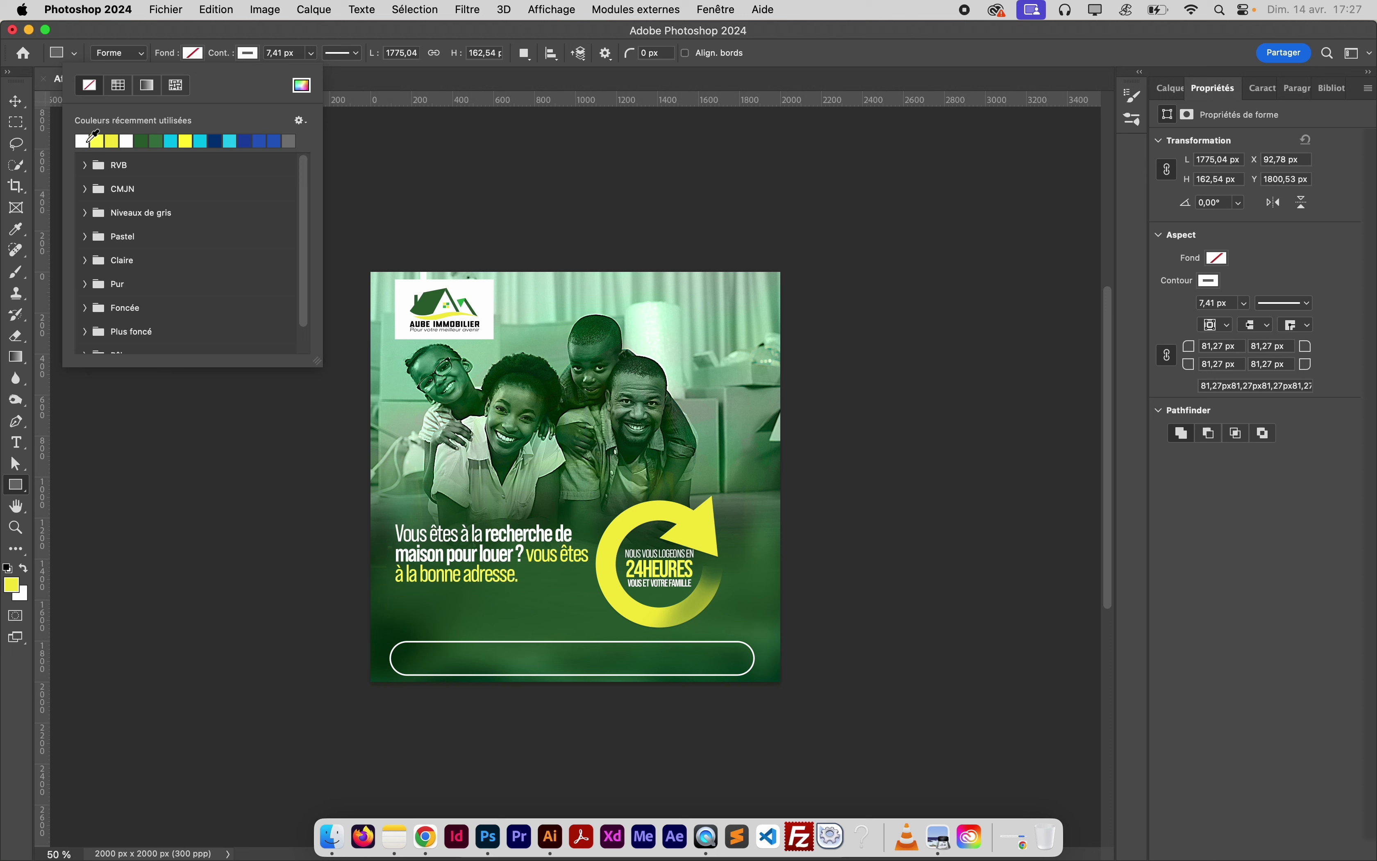
left_click(82, 141)
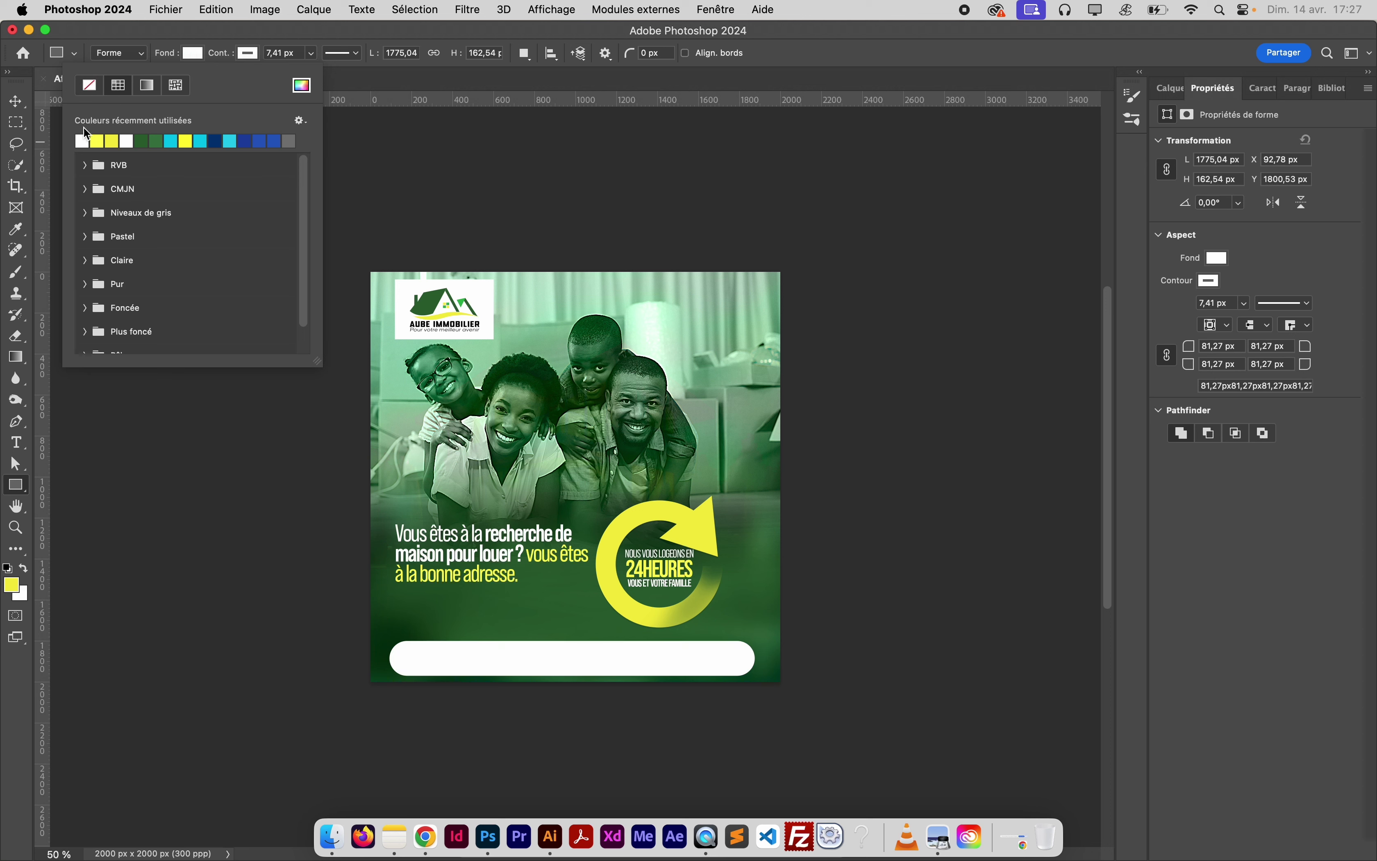
left_click(94, 88)
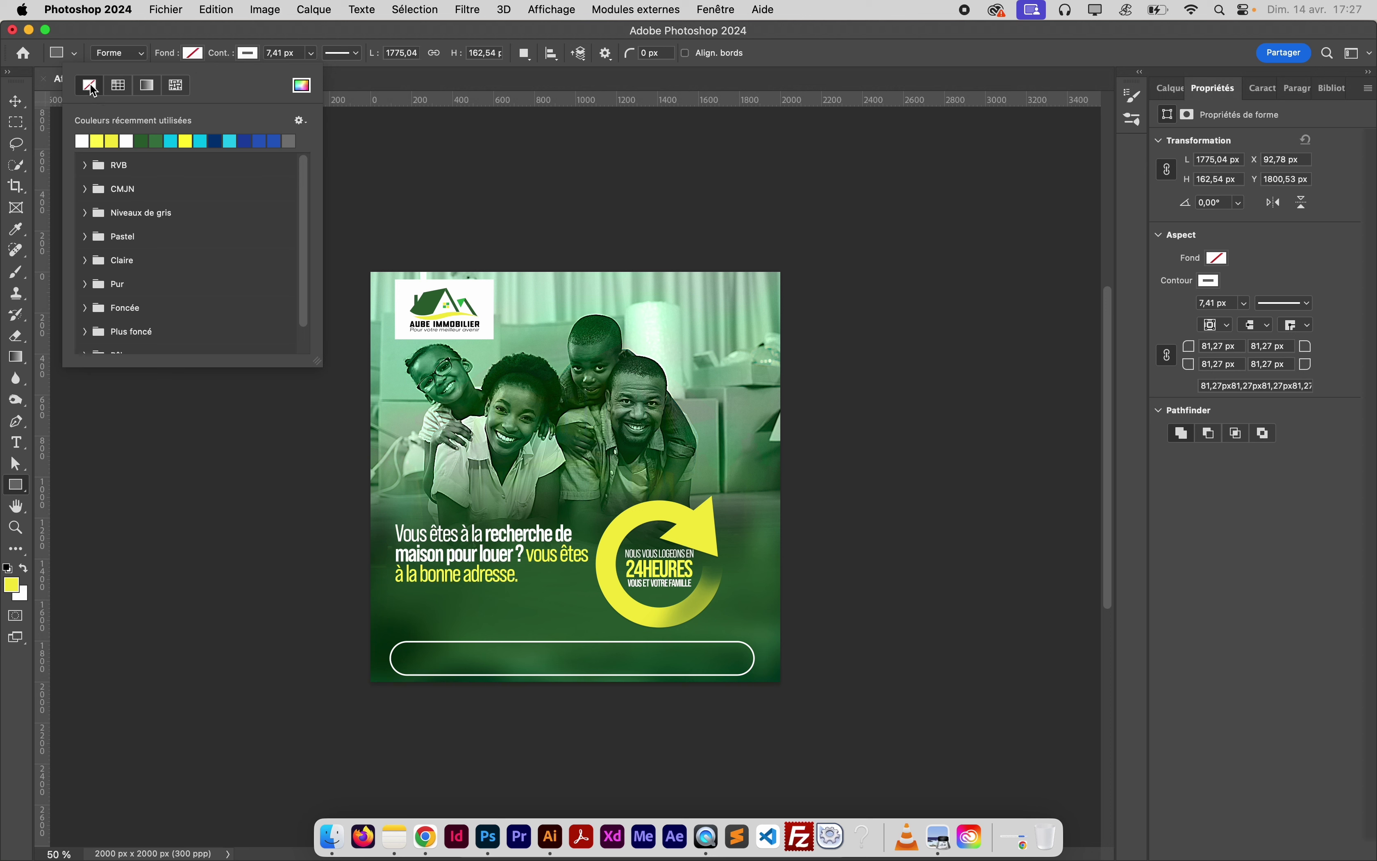
left_click(15, 100)
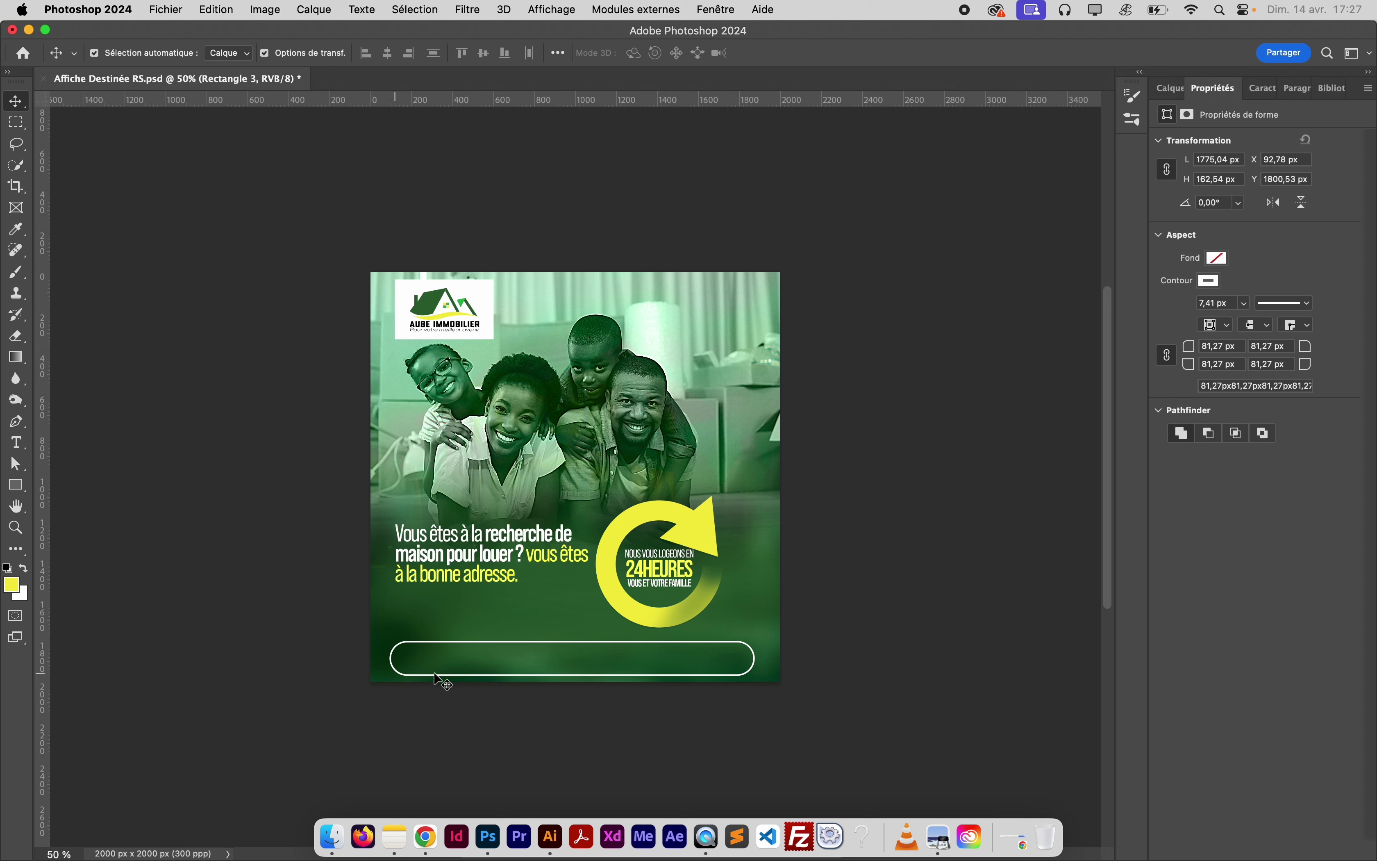
key("u")
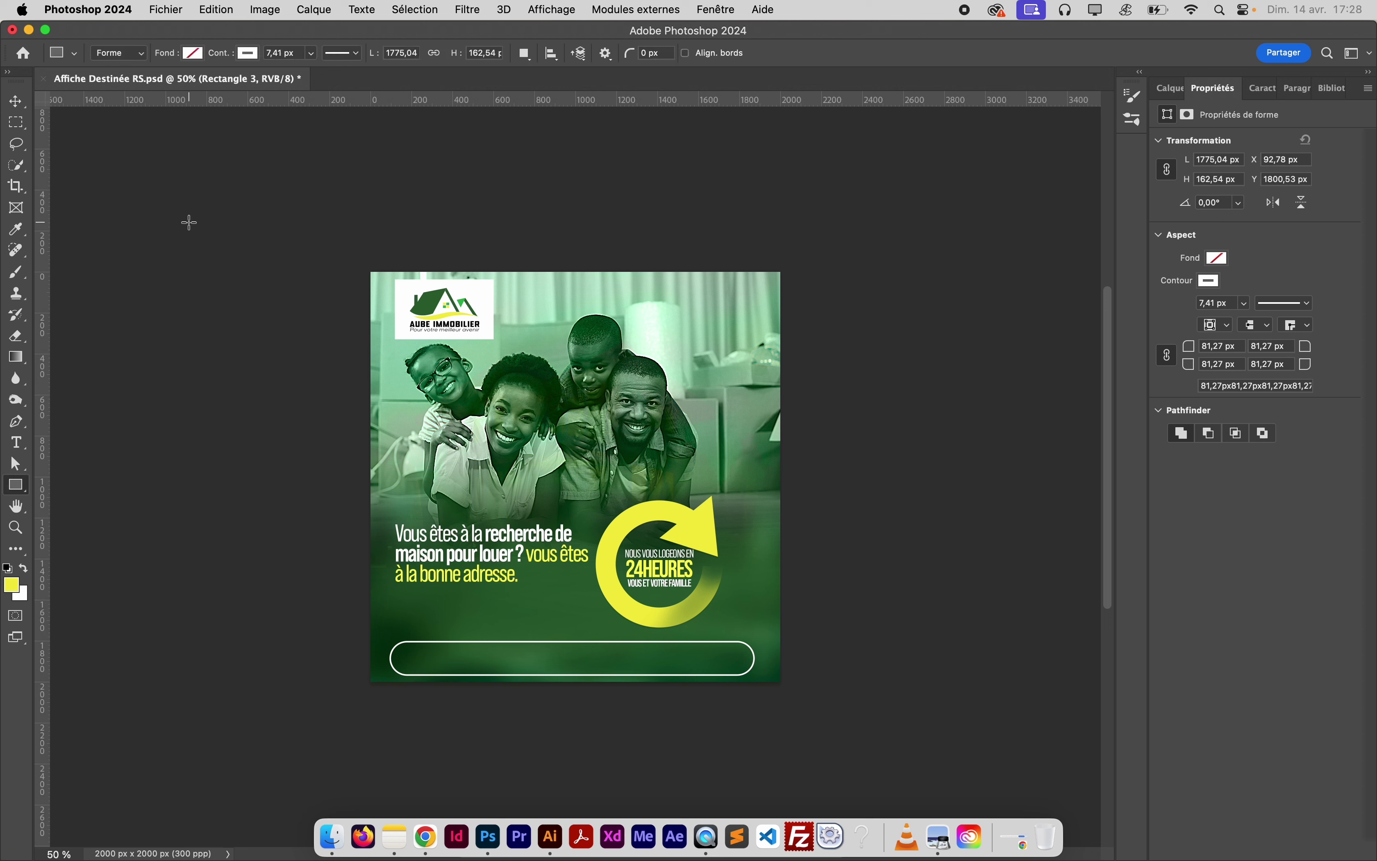
left_click(193, 53)
left_click(82, 140)
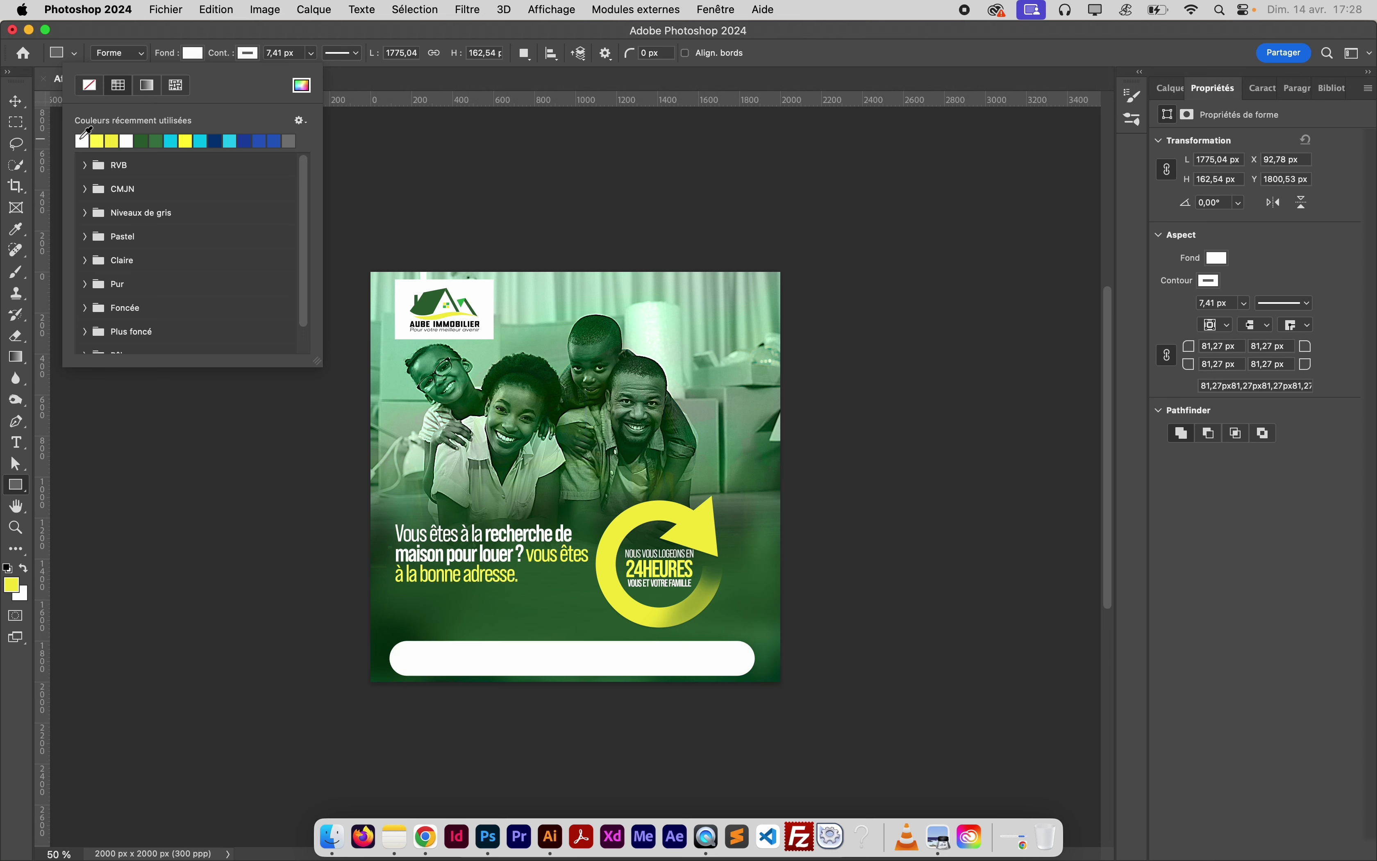
left_click(90, 86)
left_click(16, 99)
left_click(364, 535)
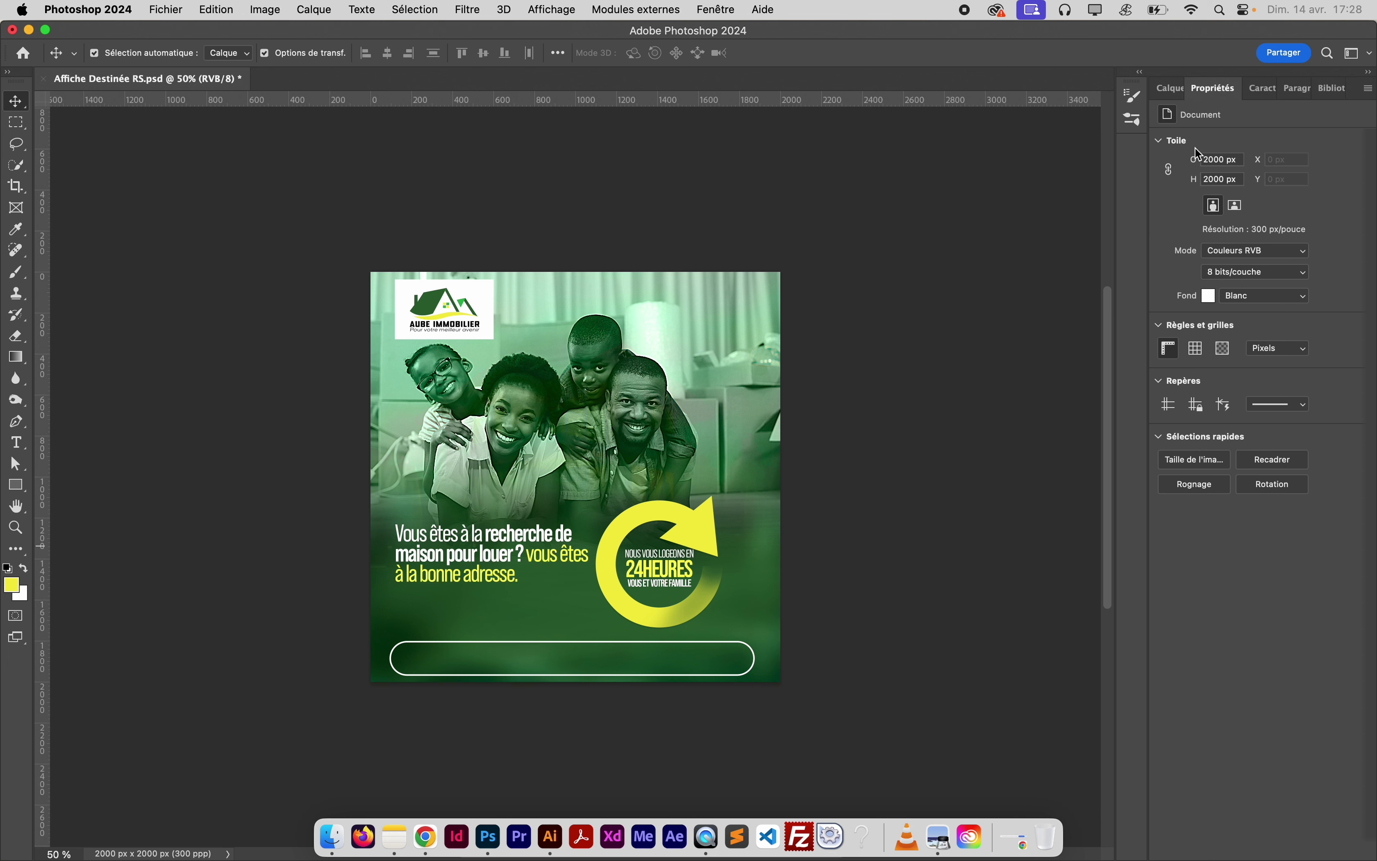
Nudge the Rectangle 3 layer slightly upward from the poster's lower edge and save the document
left_click(1170, 88)
left_click(1262, 202)
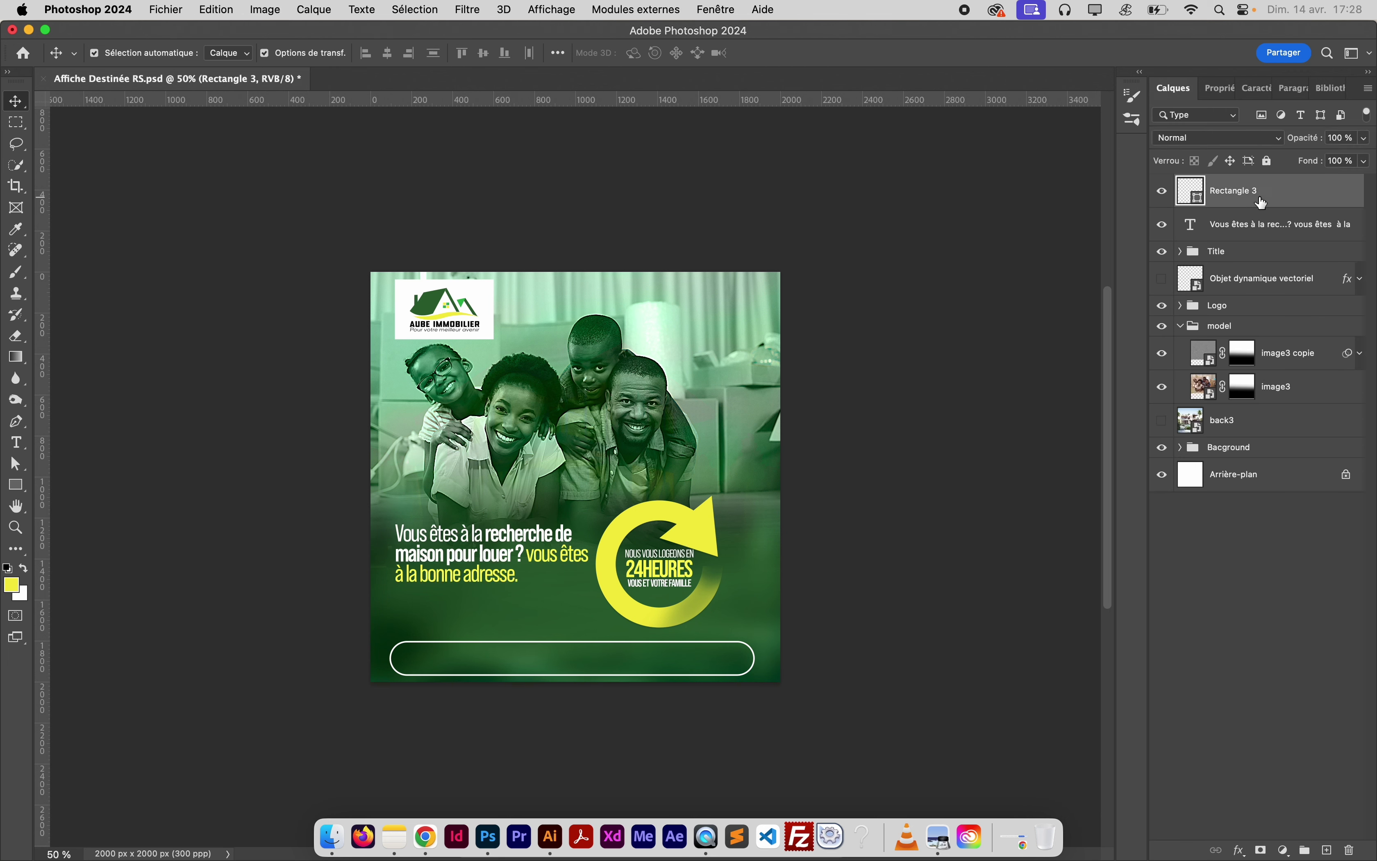
key("Up")
key("Up")
key("Up")
key("shift+Up")
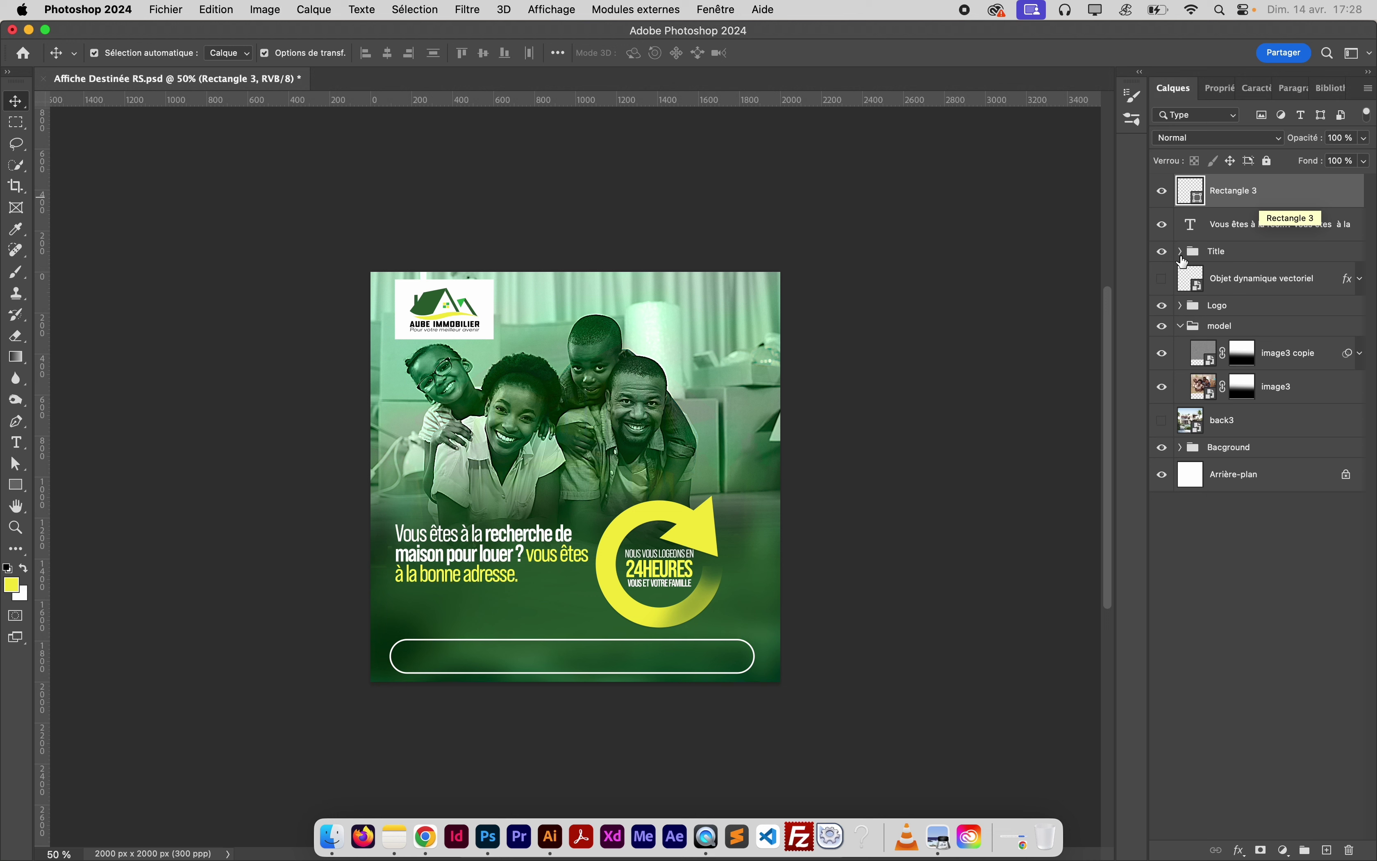
left_click(989, 530)
key("super+s")
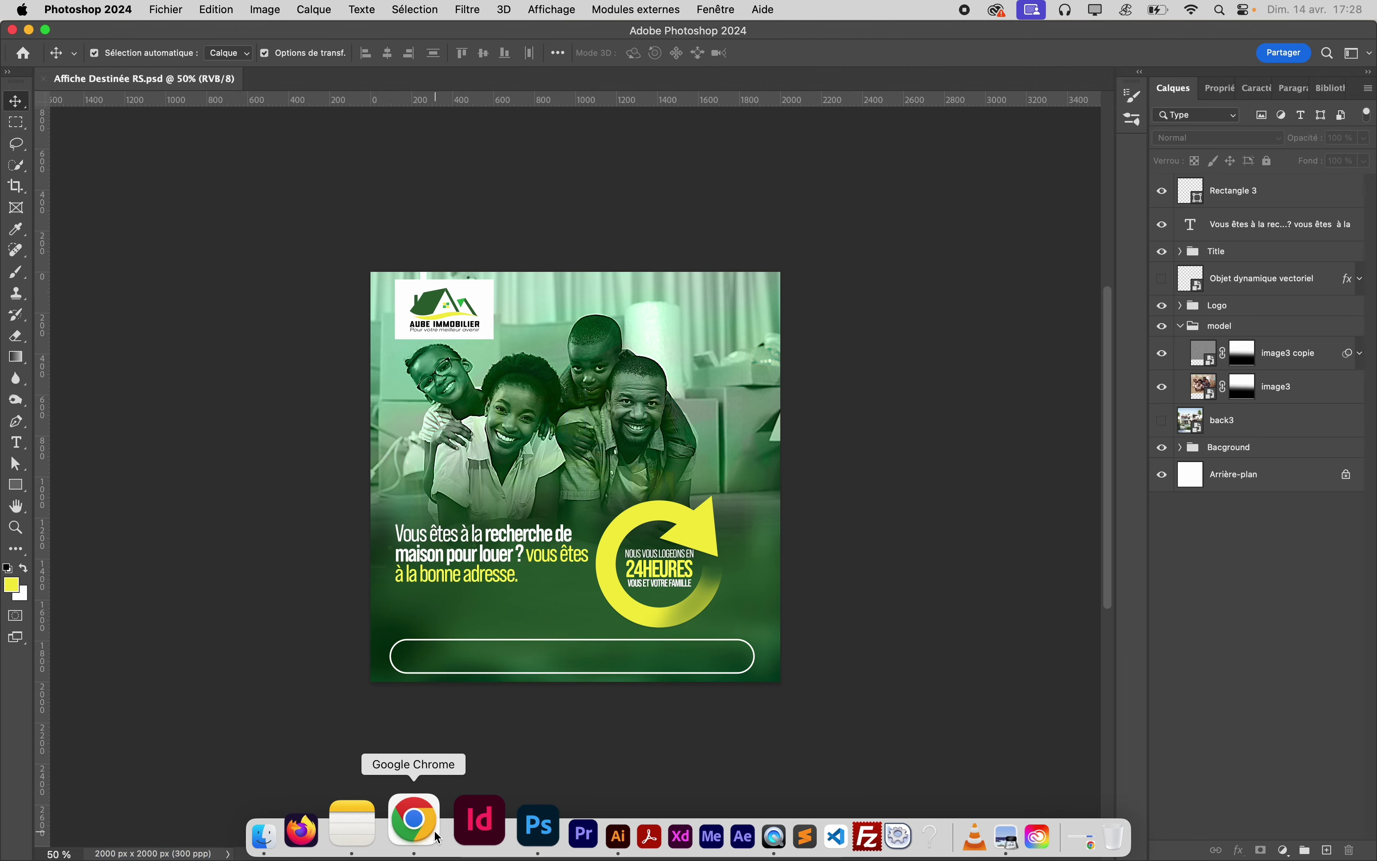
Switch to Google Chrome and open Freepik's icons page
left_click(420, 831)
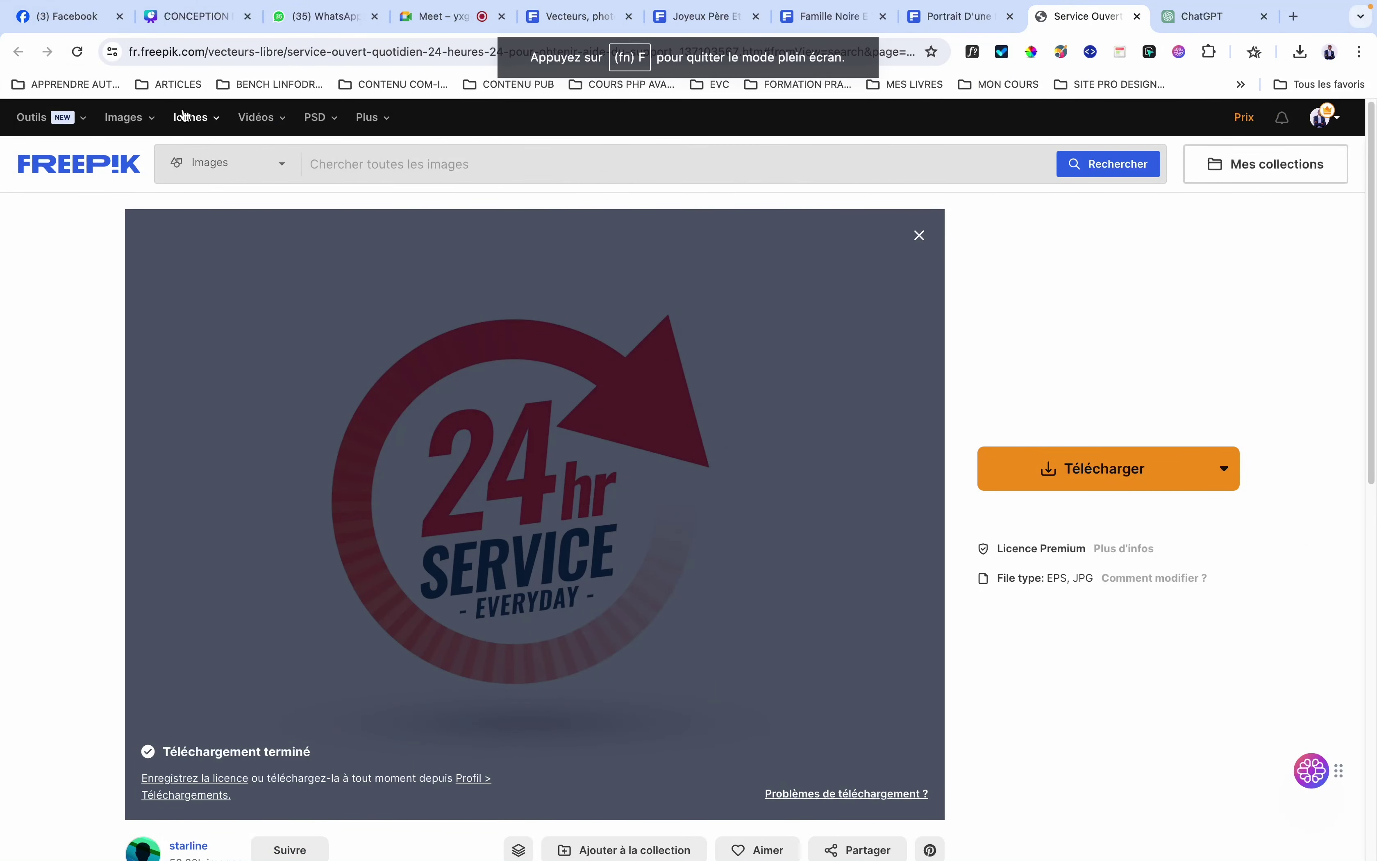
left_click(193, 119)
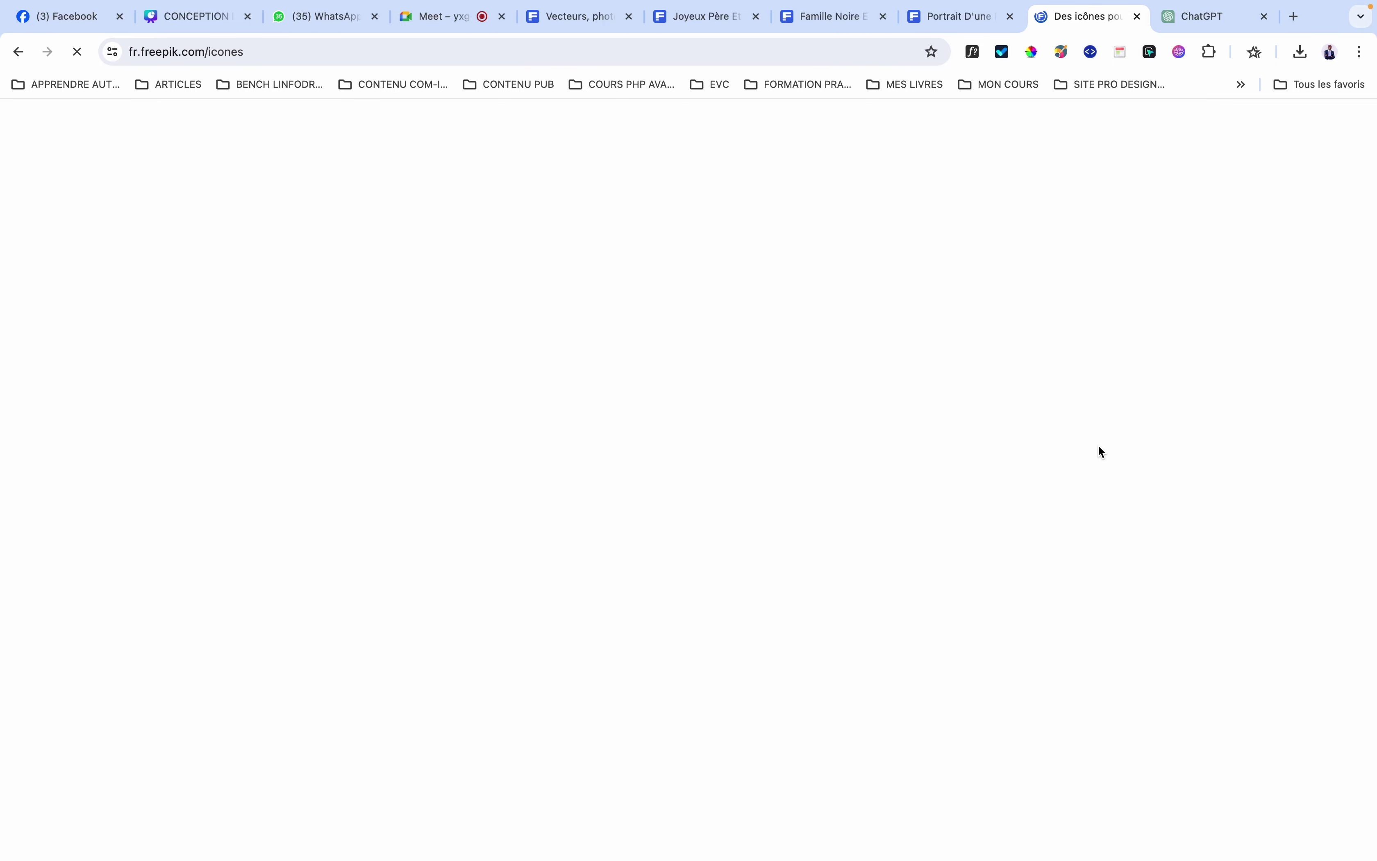
mouse_move(906, 2)
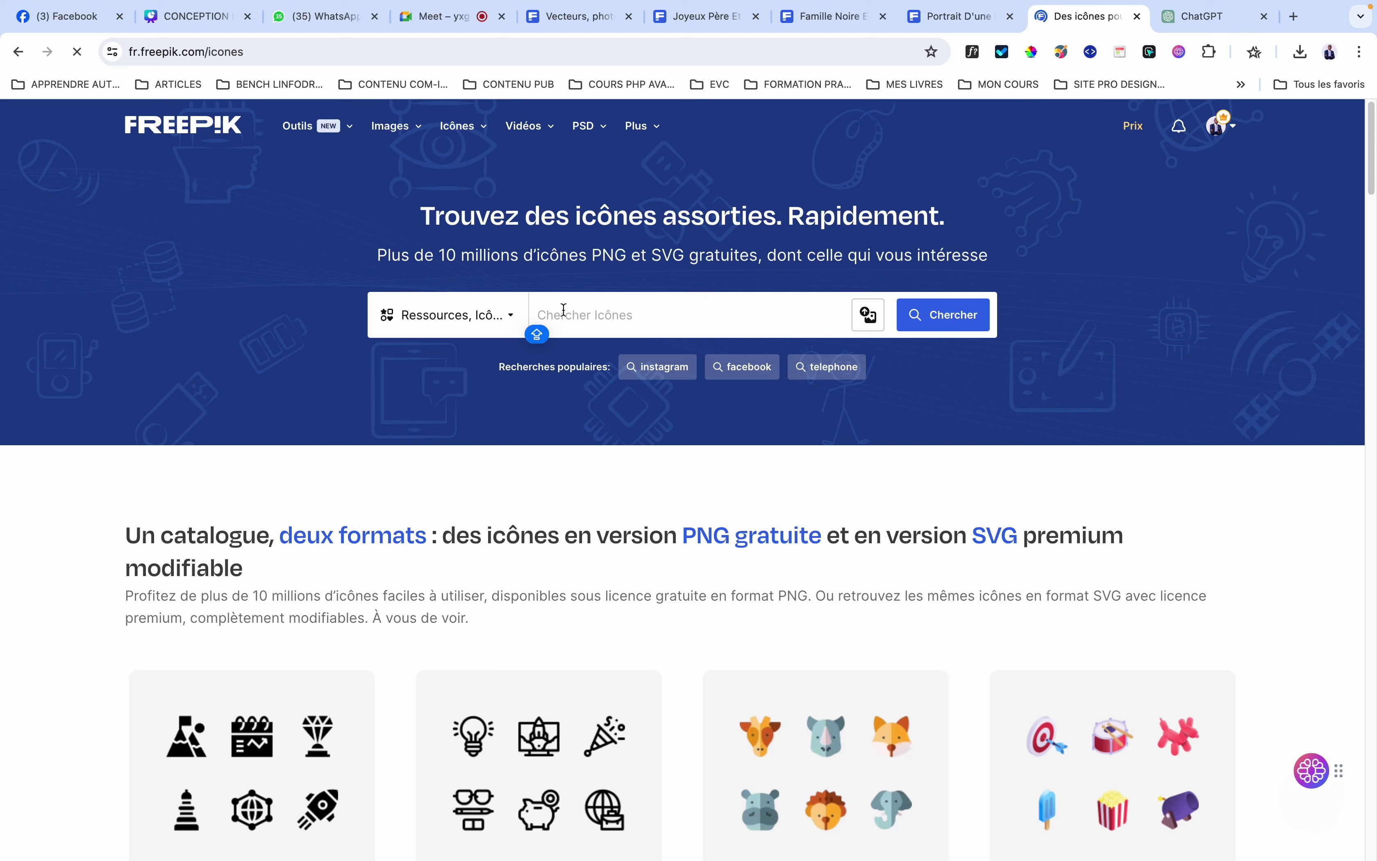
Search Freepik's icons for "ICON WHATSAPP"
type("ICON HATS")
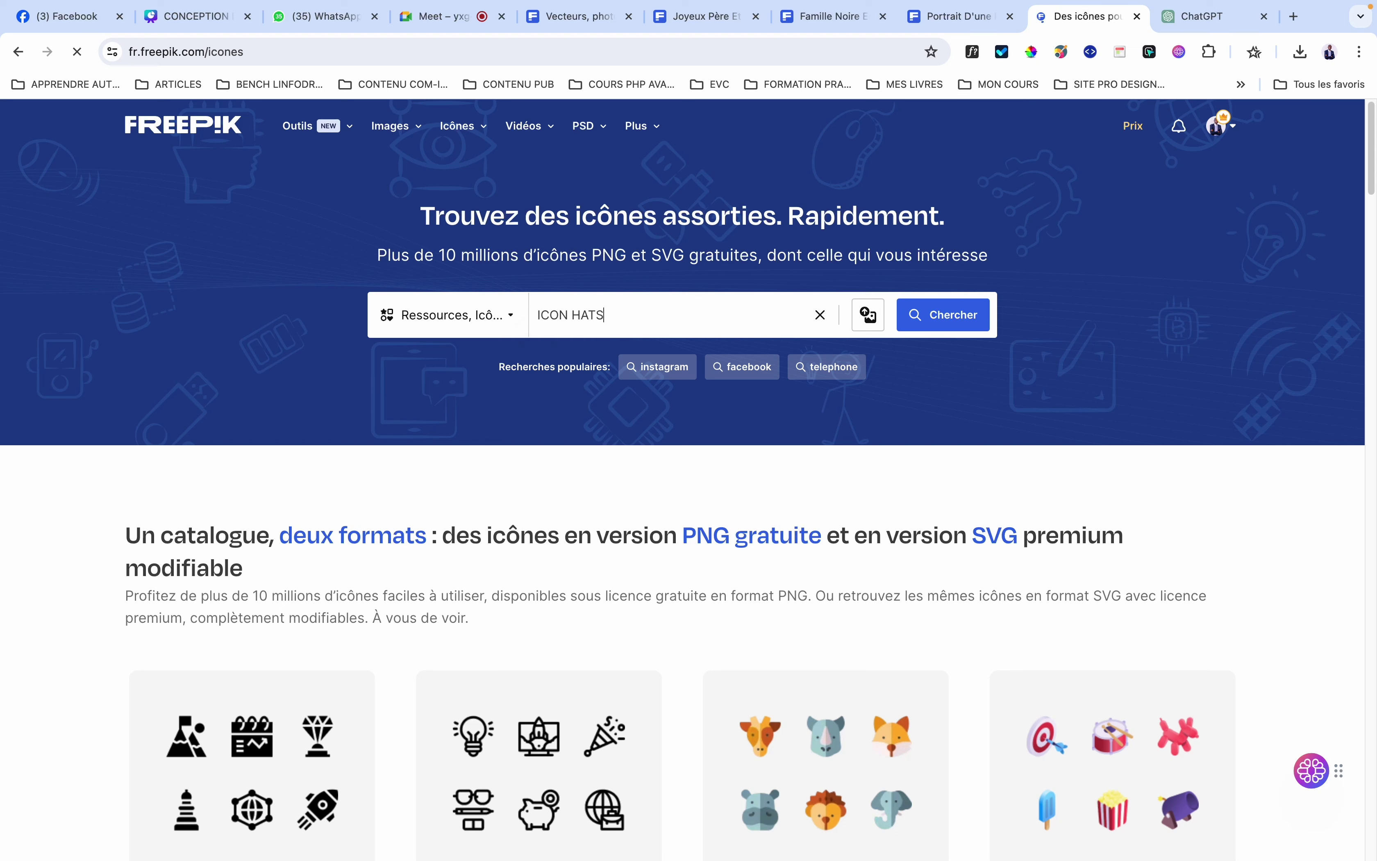
type("APP")
key("BackSpace")
key("BackSpace")
key("BackSpace")
type("HATWHATSAP")
key("Return")
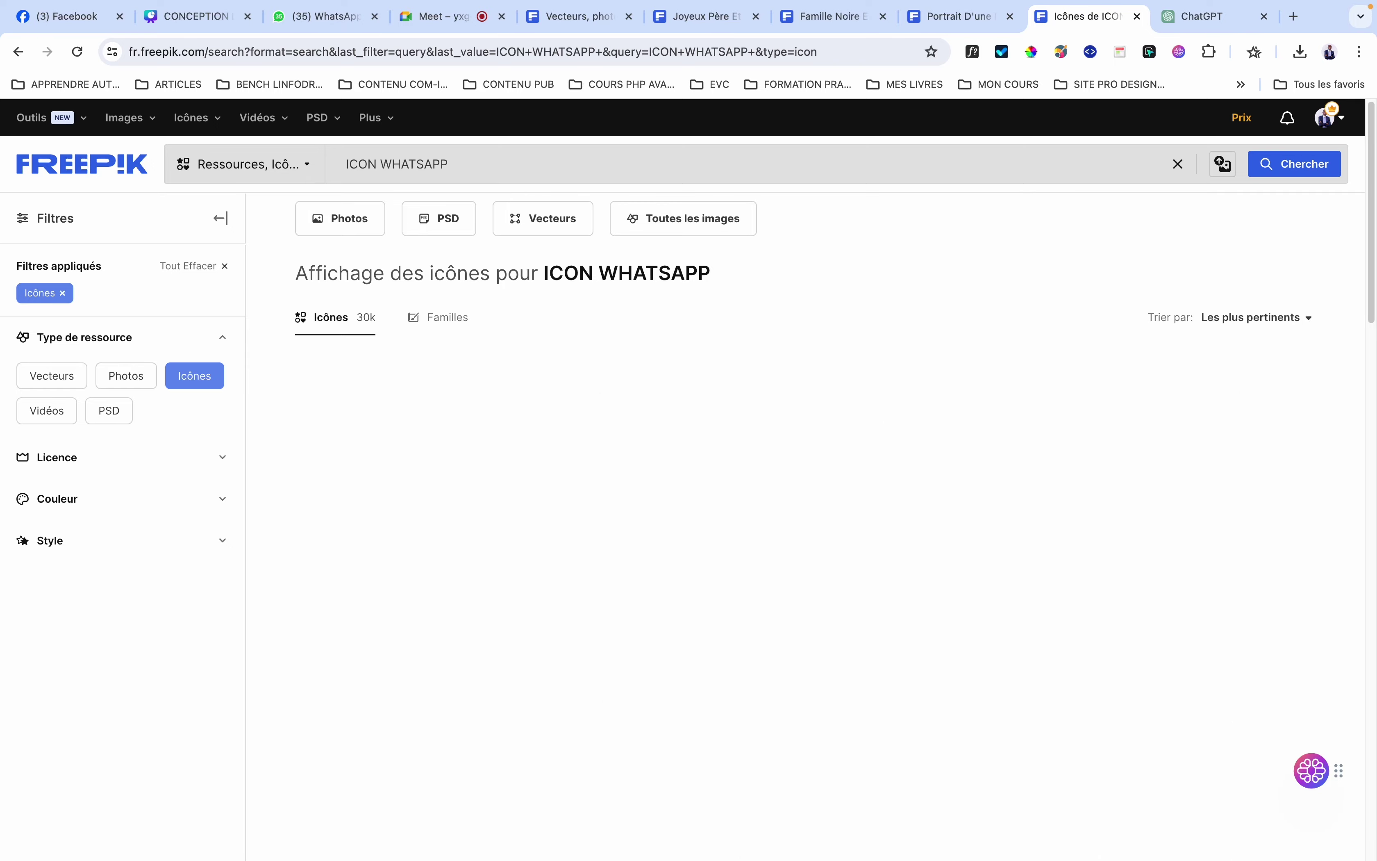
Check the poster in Photoshop, browse Freepik's WhatsApp icon results and view the details of a black speech-bubble icon
key("ctrl+Left")
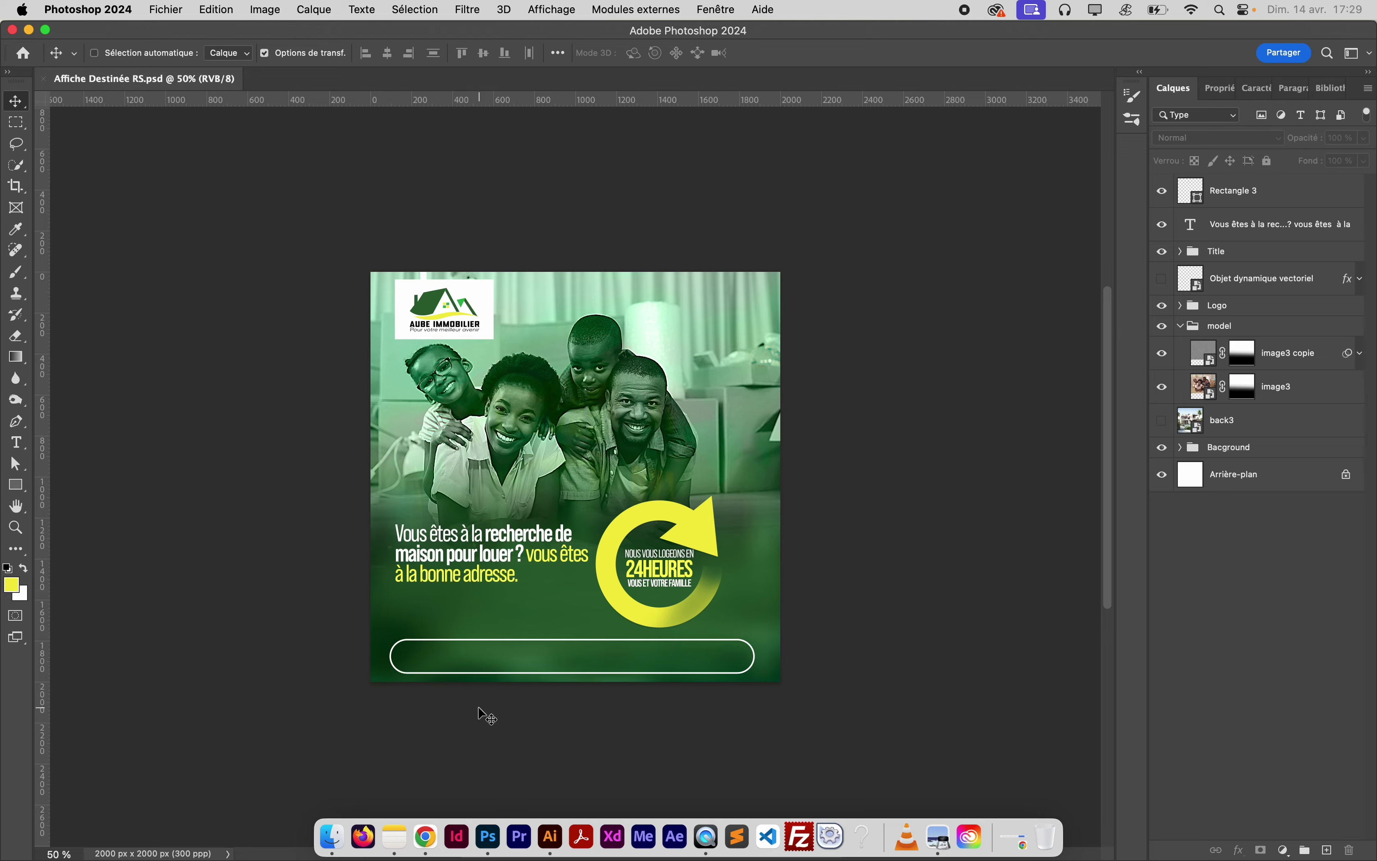
key("super+Tab")
scroll(948, 575, "down", 1)
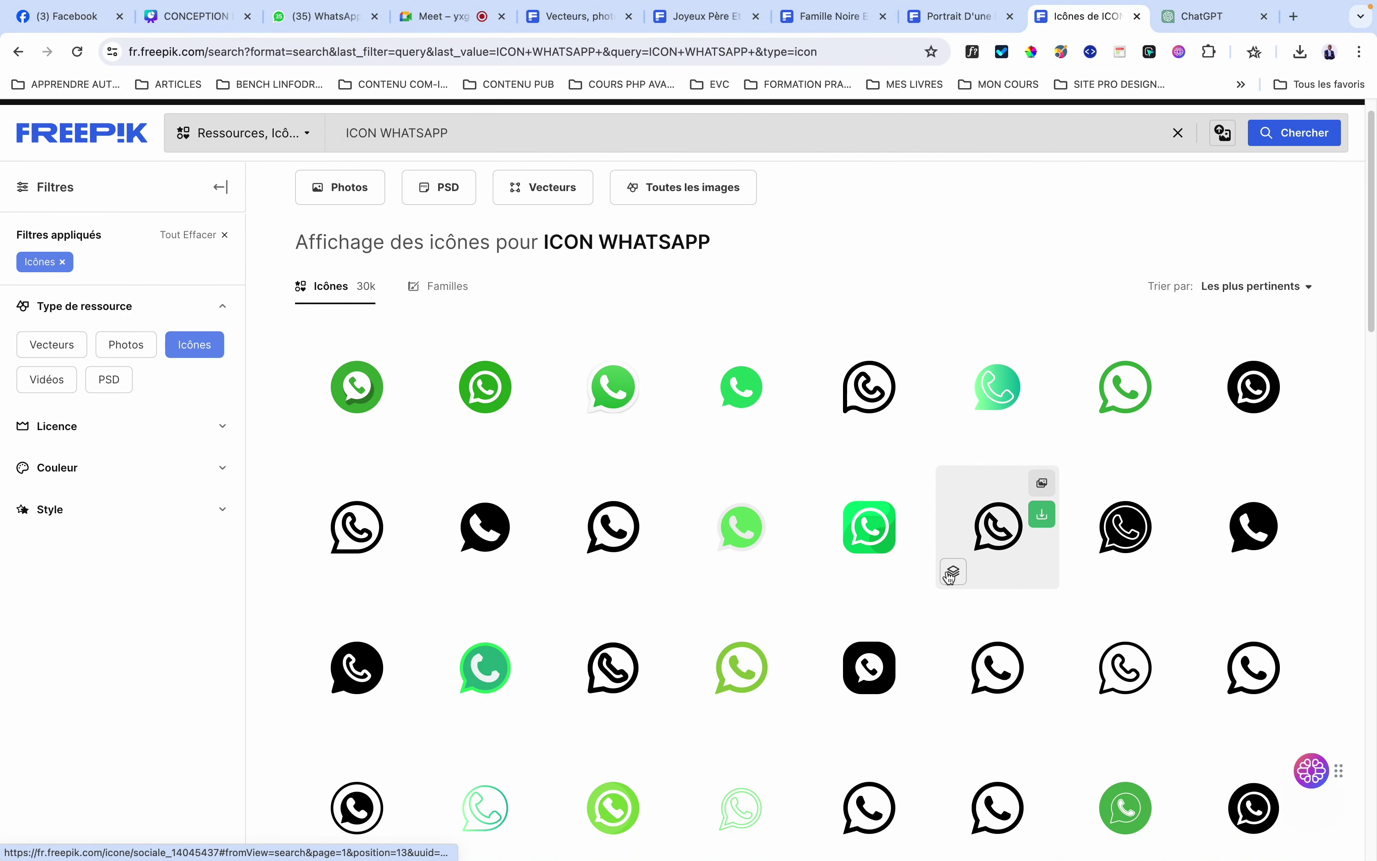
scroll(1125, 695, "down", 4)
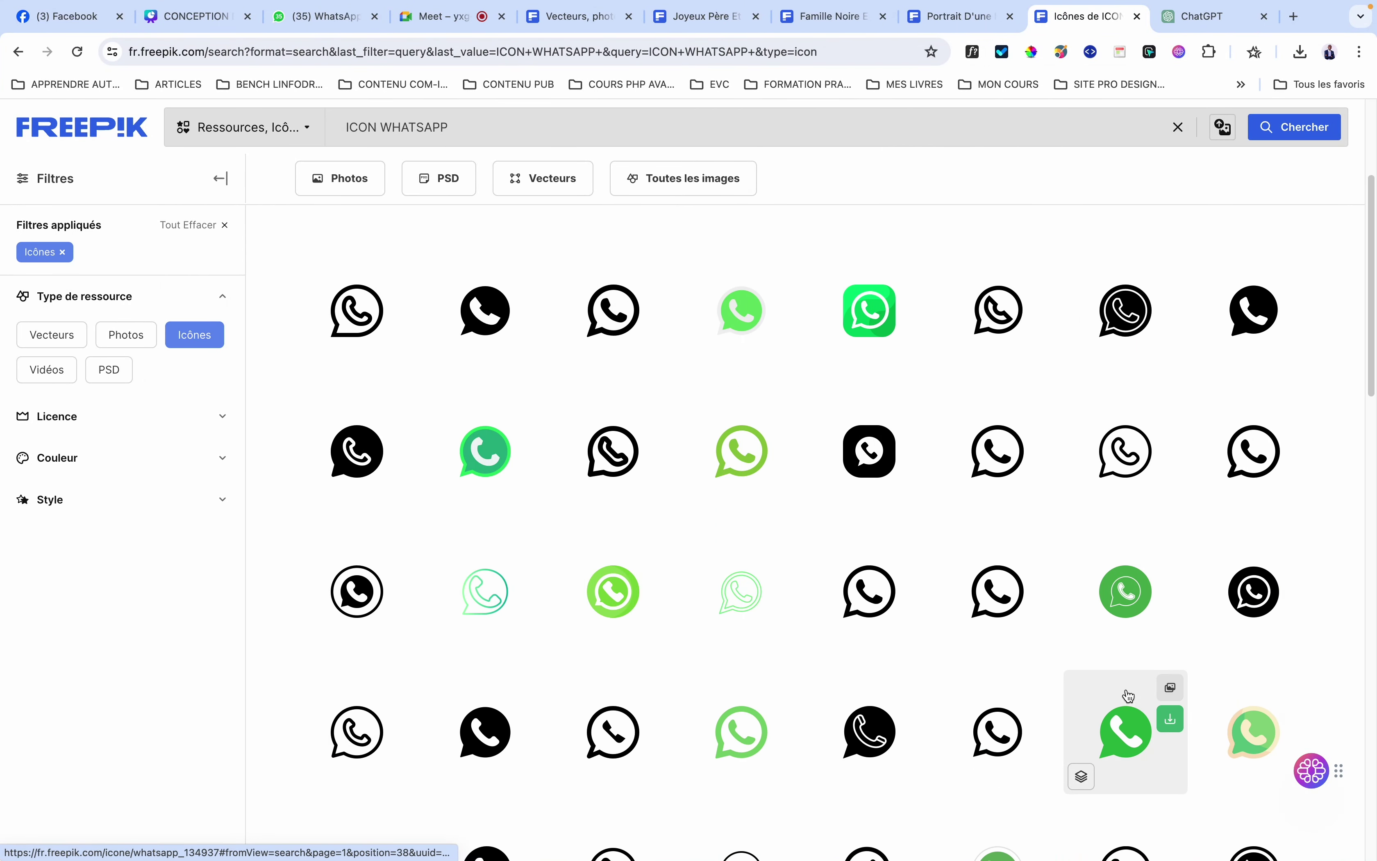
mouse_move(875, 610)
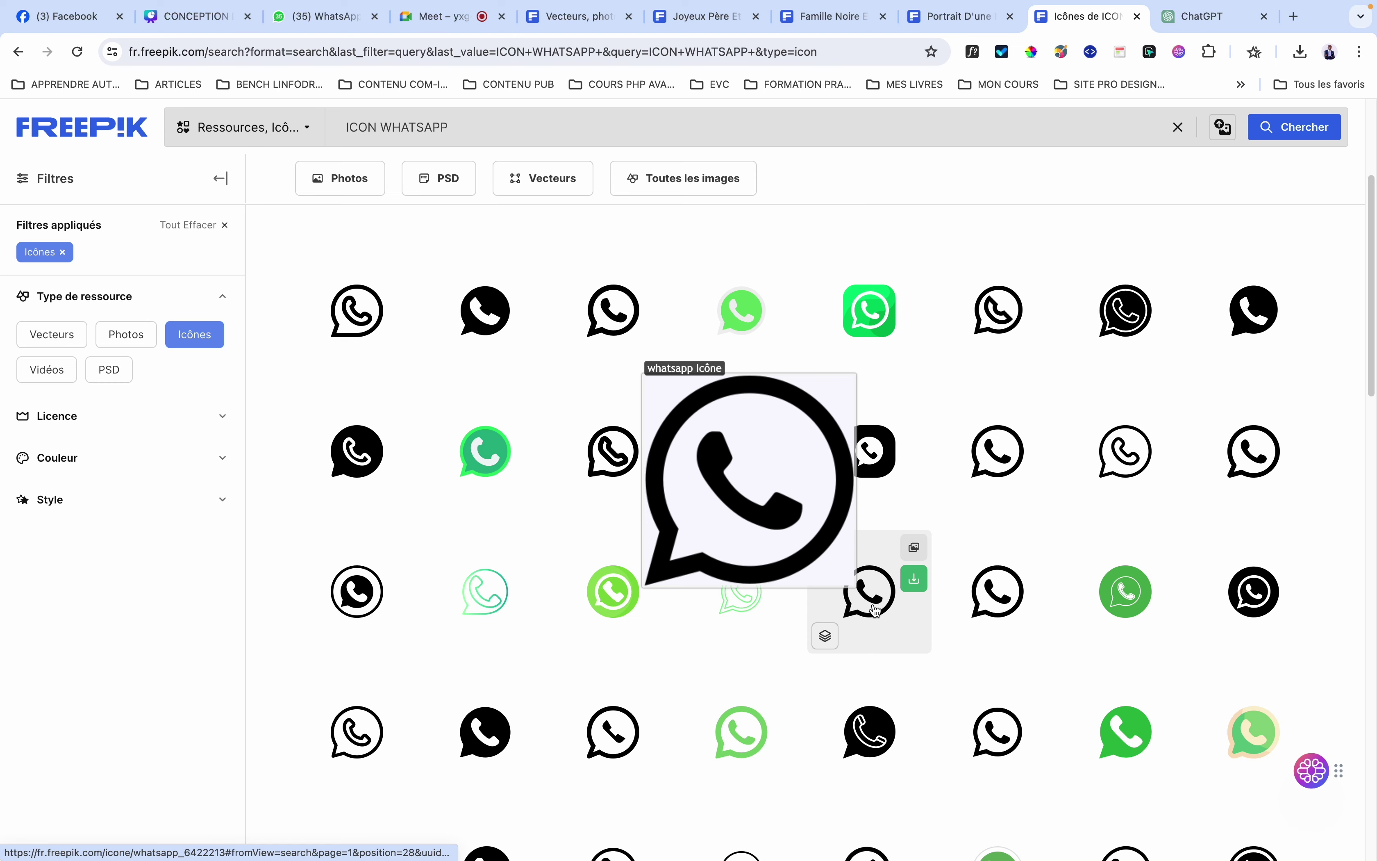
scroll(555, 660, "down", 4)
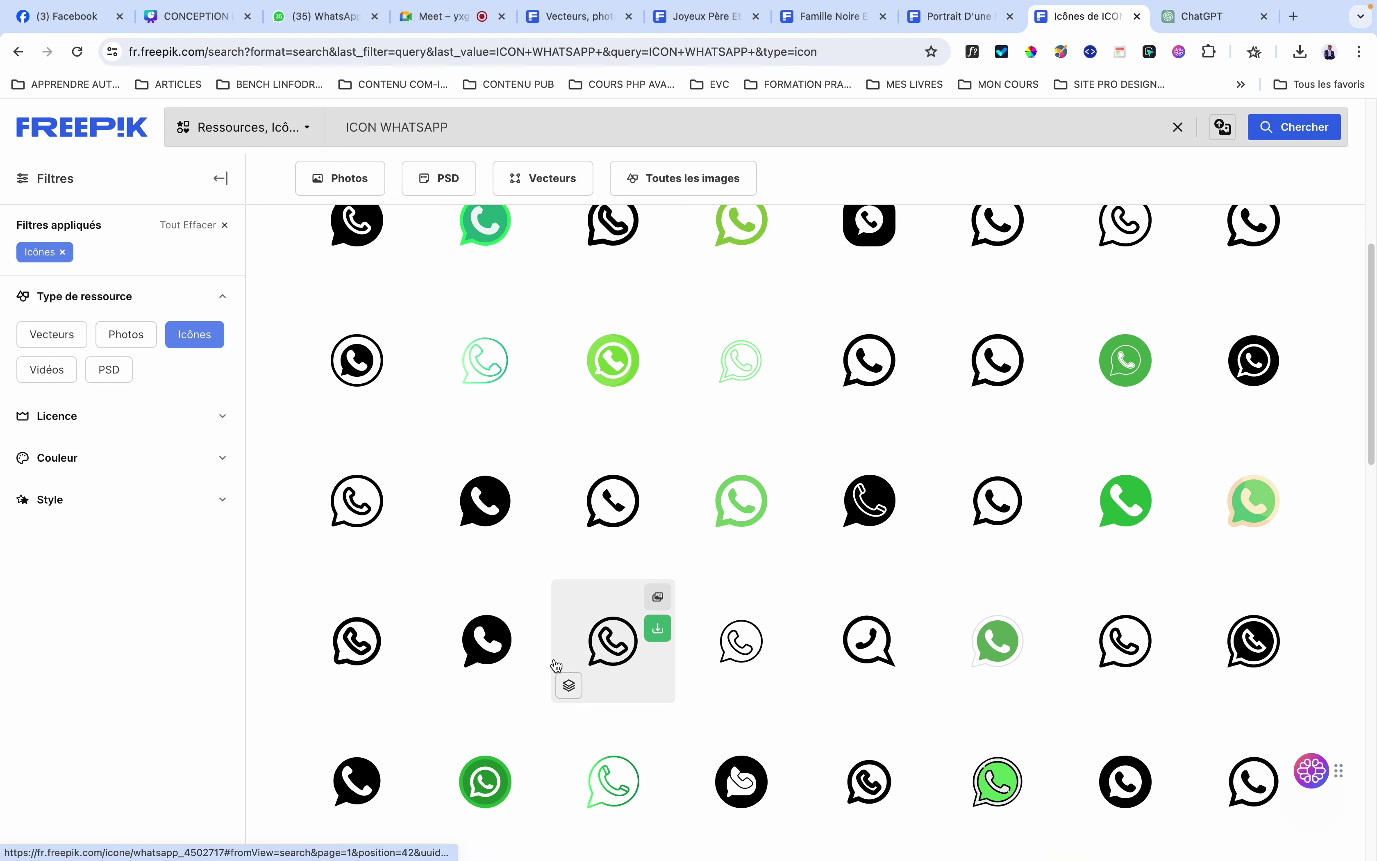
scroll(557, 664, "up", 5)
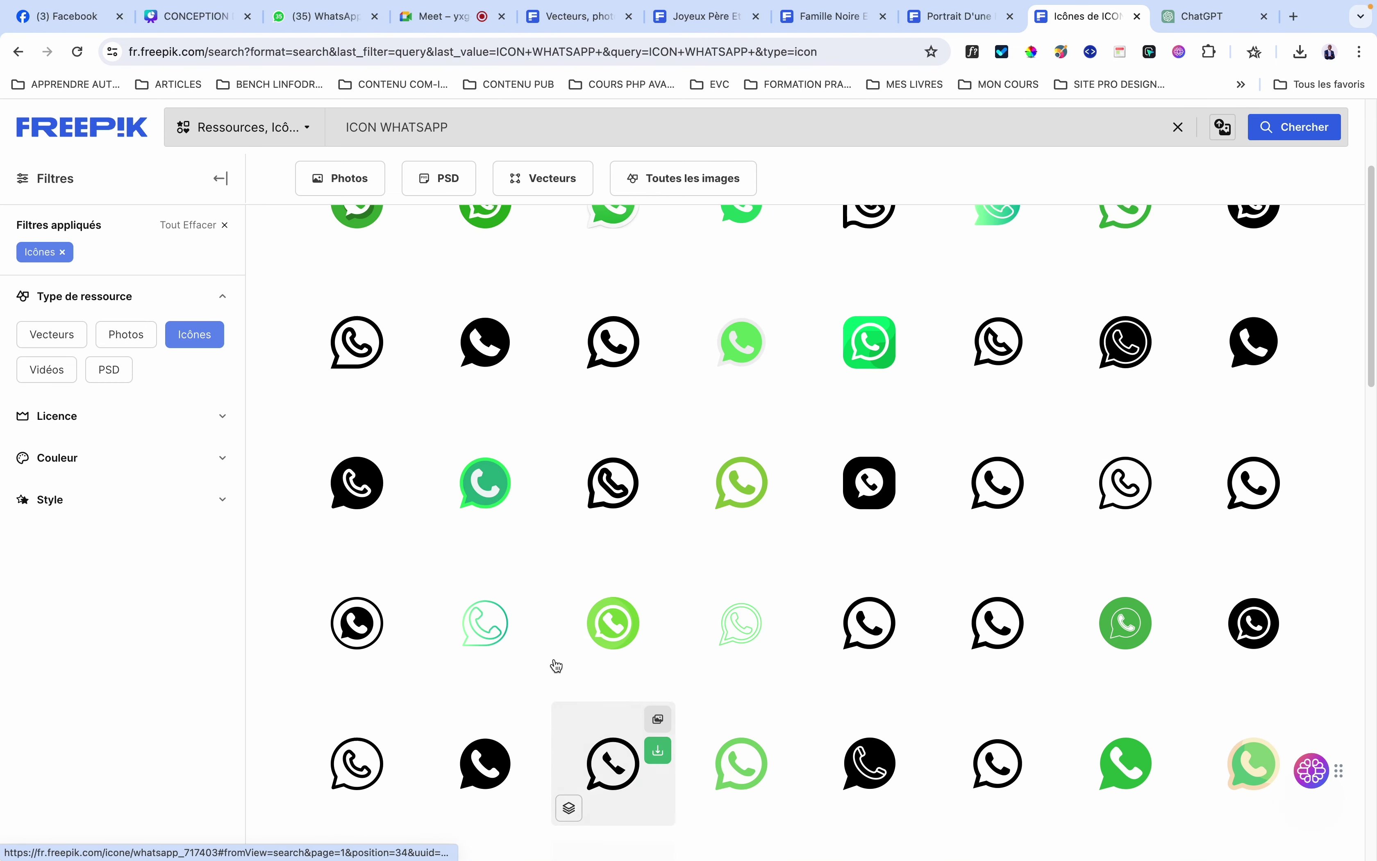
scroll(556, 665, "up", 1)
scroll(555, 664, "up", 4)
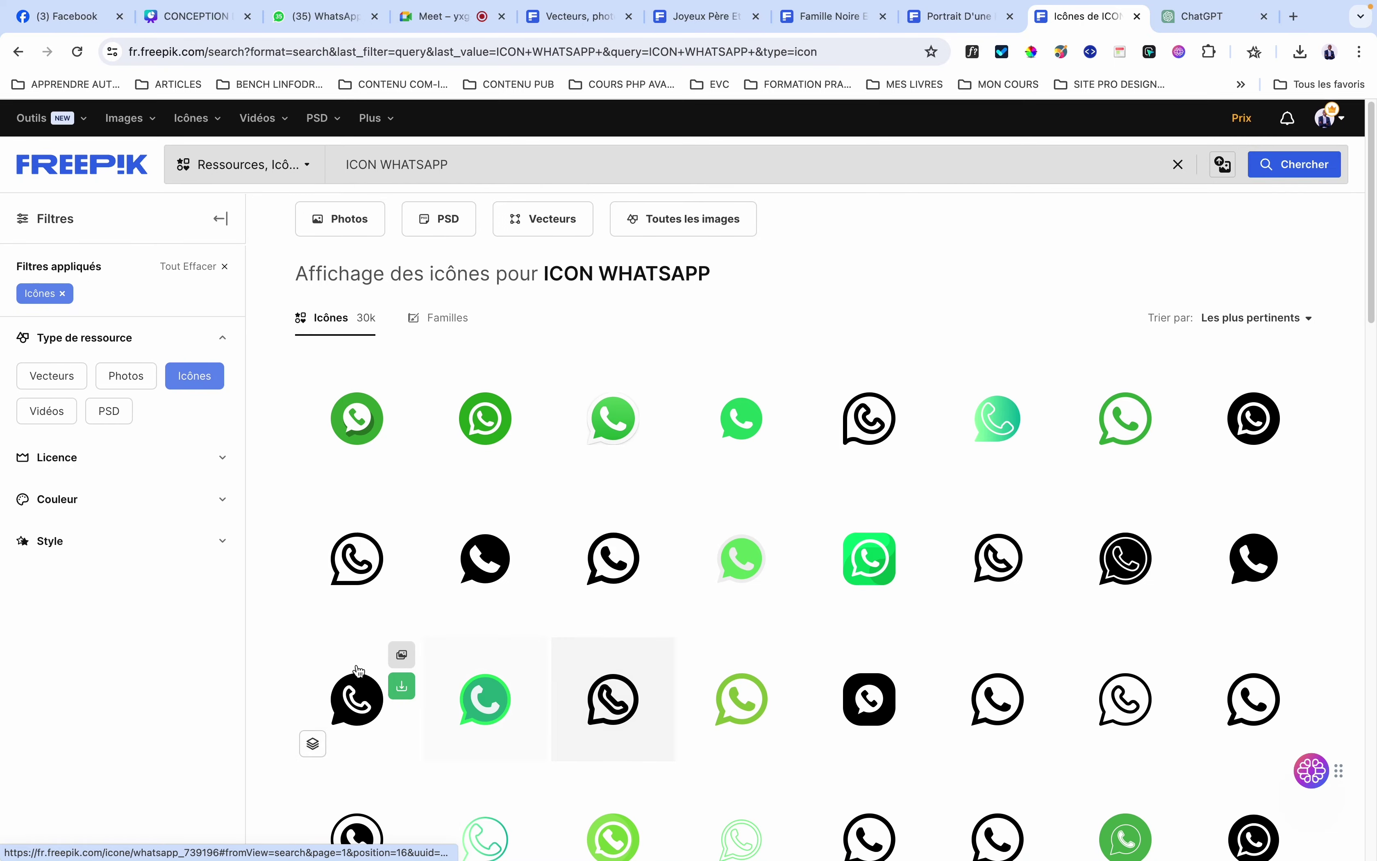
left_click(357, 665)
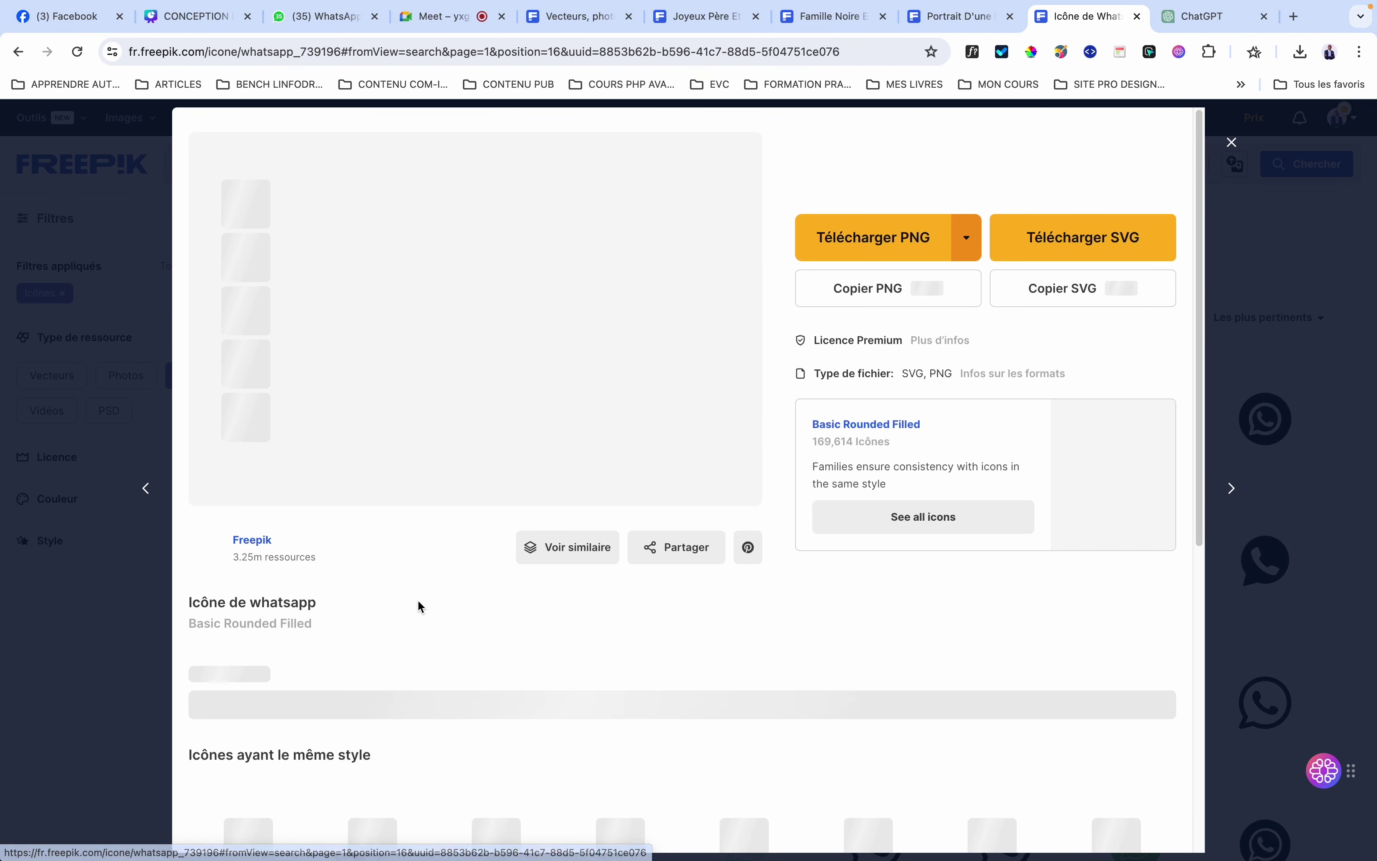
left_click(1232, 142)
Look farther down the icon results, compare them with the poster's outlined bar and inspect a black icon near the page's end
scroll(818, 505, "down", 10)
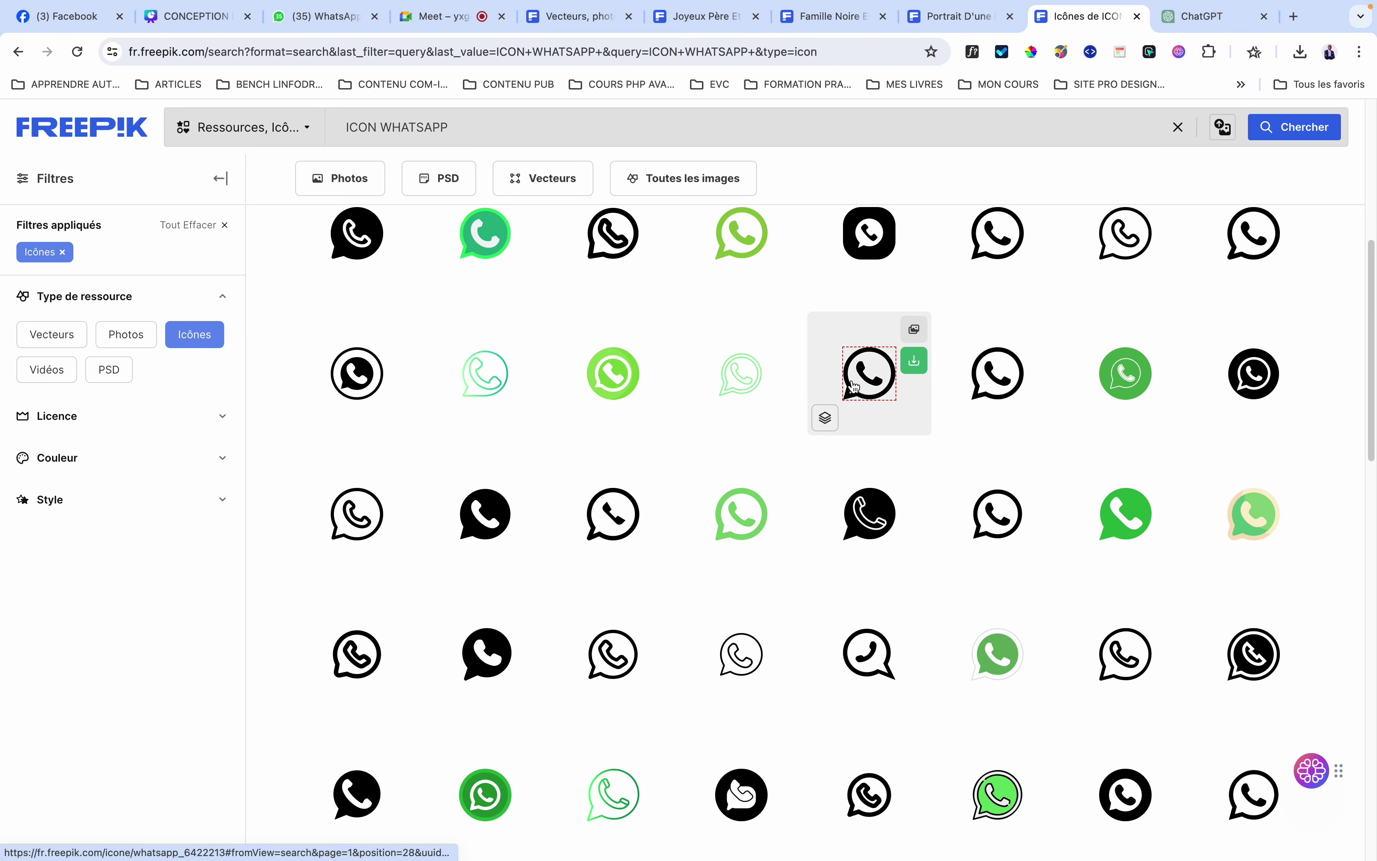
scroll(1064, 569, "down", 2)
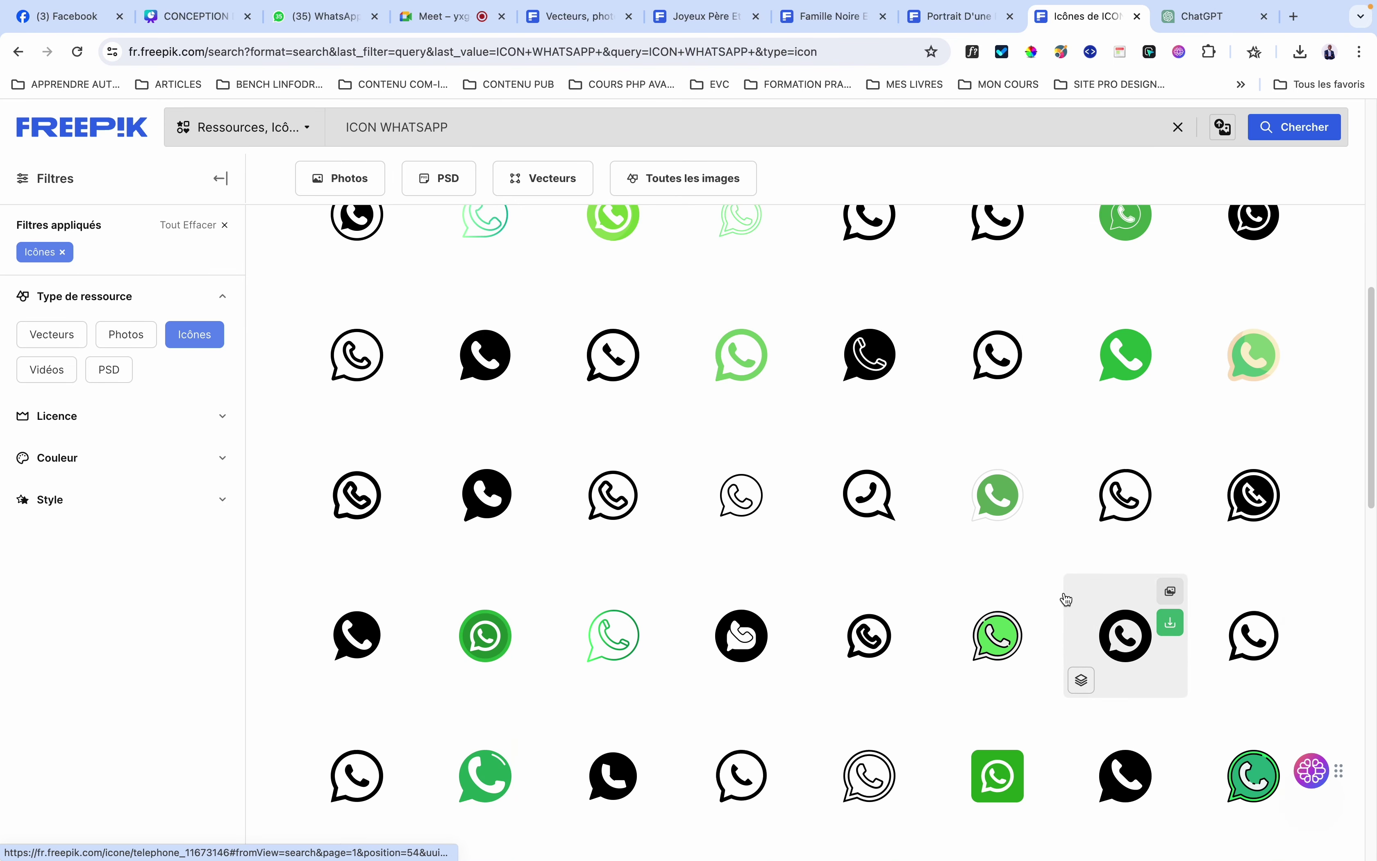
key("super+Tab")
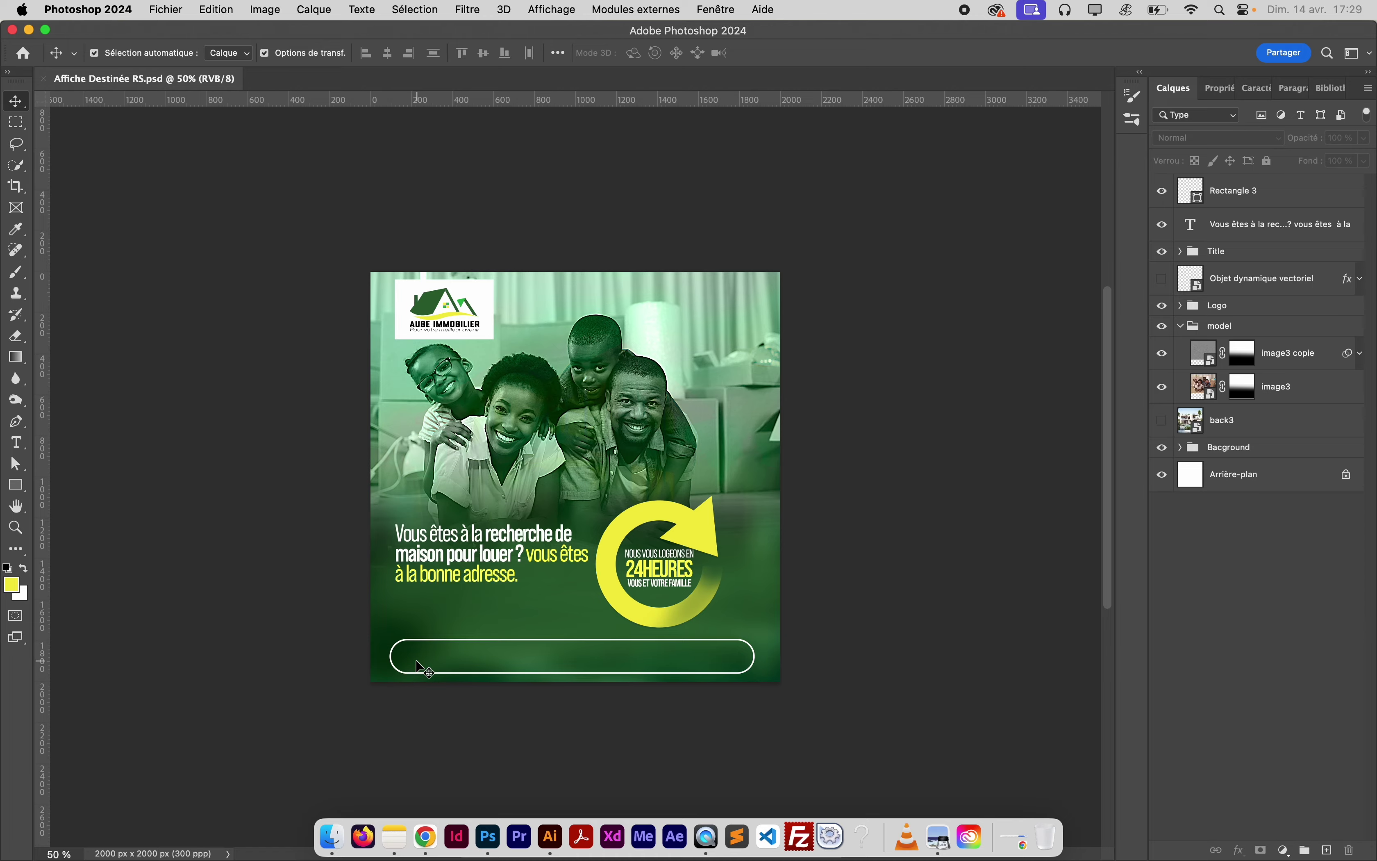
key("ctrl+Right")
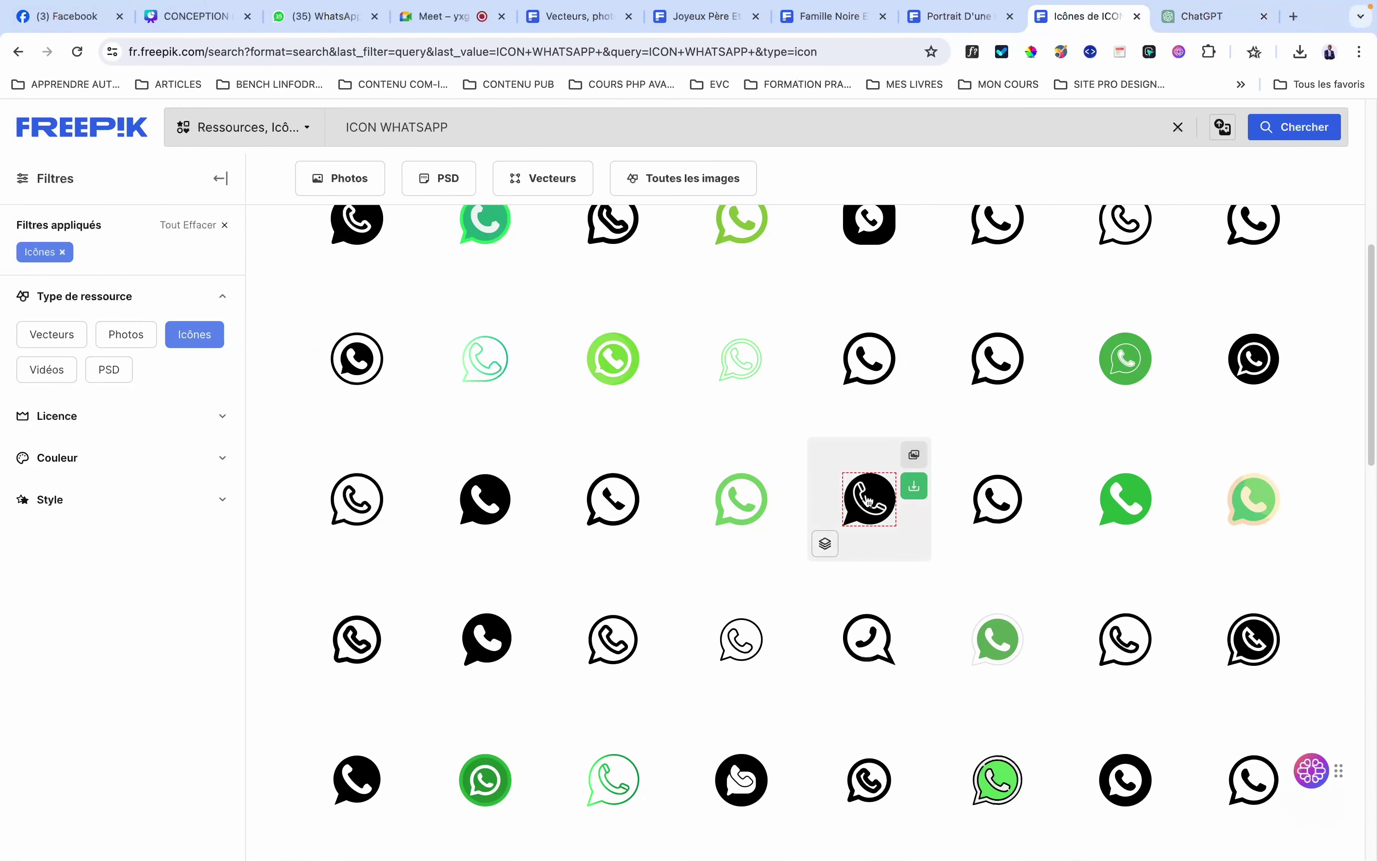
scroll(866, 498, "down", 2)
scroll(866, 499, "down", 6)
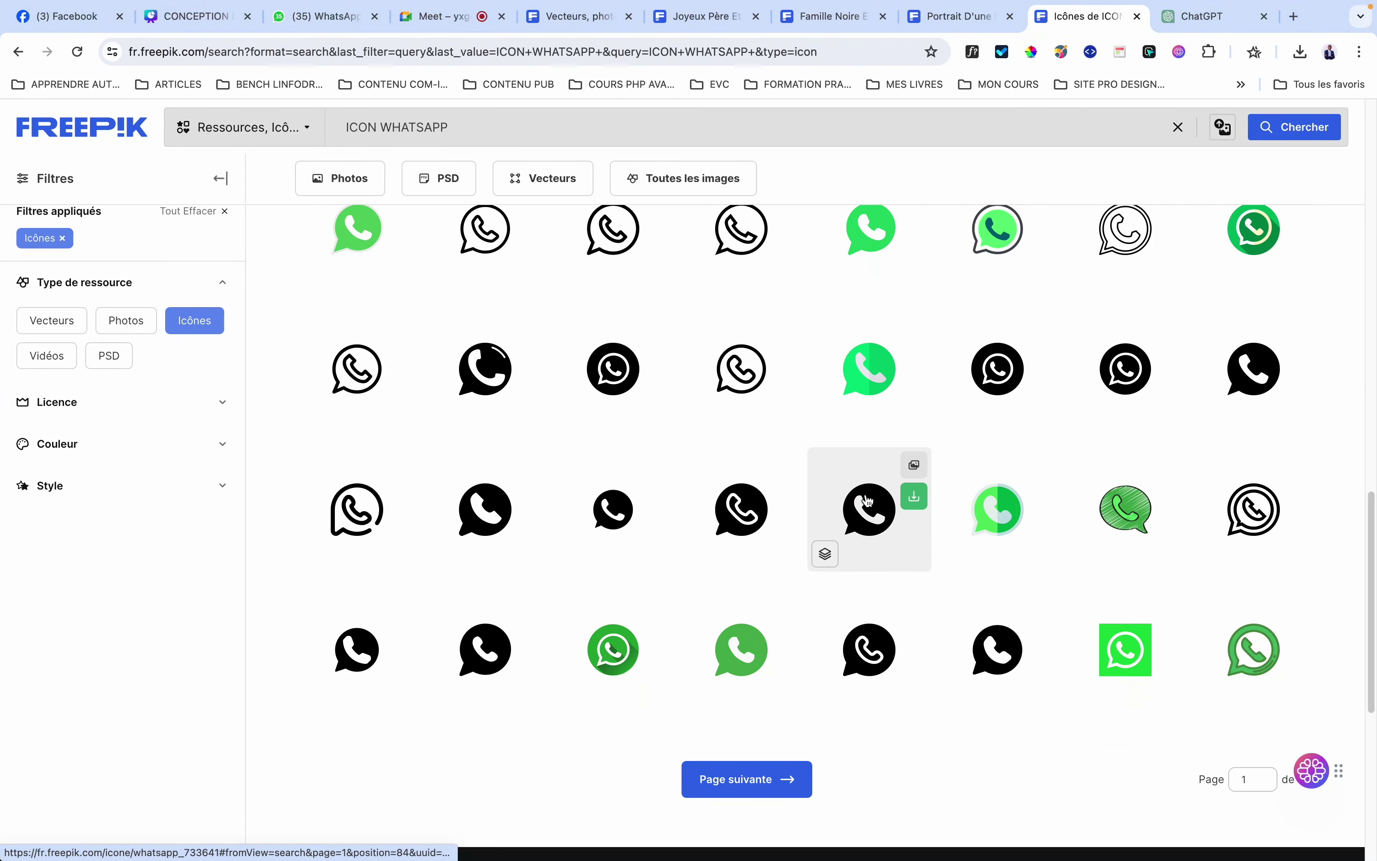
scroll(868, 501, "down", 2)
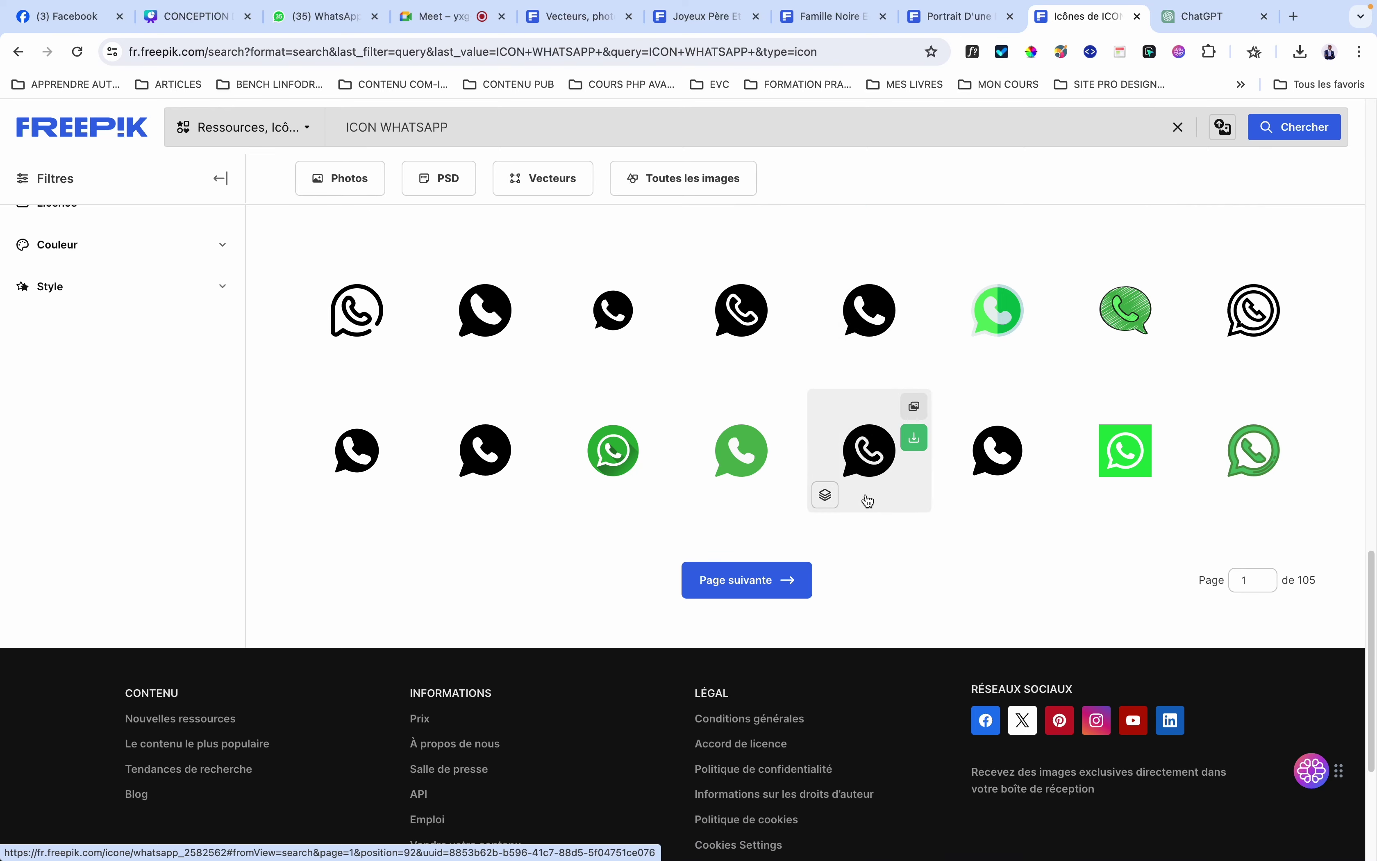
left_click(869, 499)
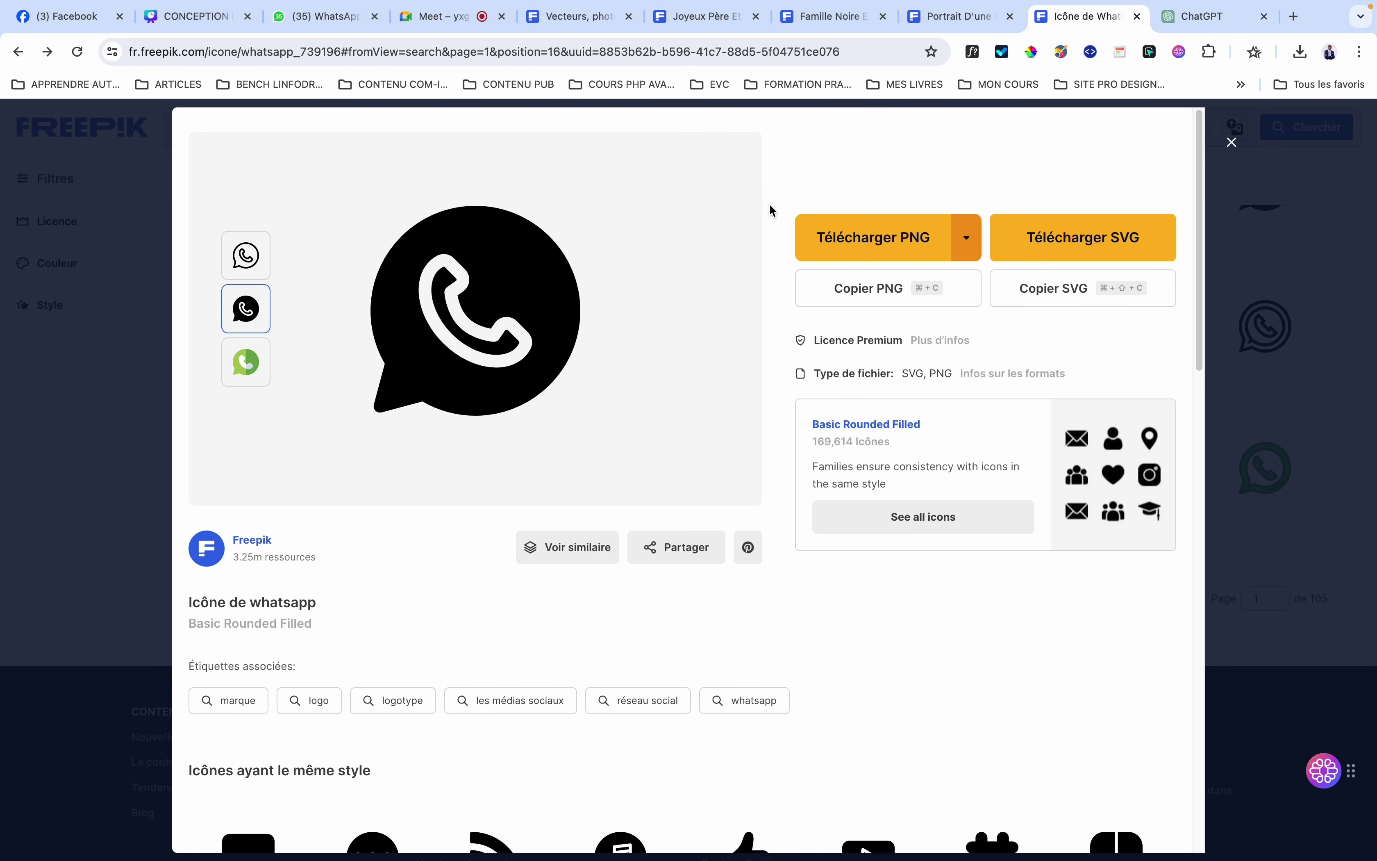
left_click(1231, 142)
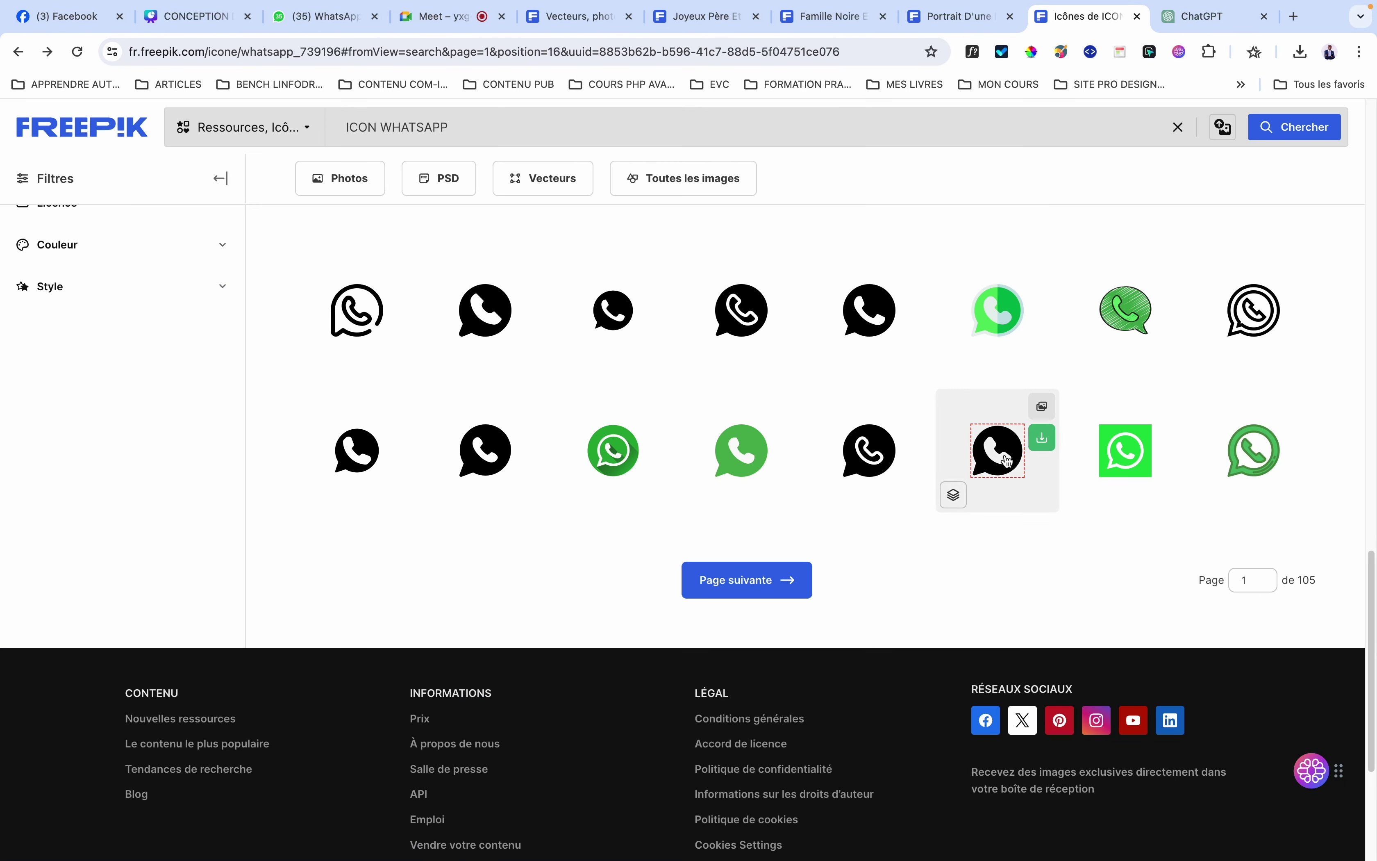
Download a solid black WhatsApp-style phone icon as a PNG named whatsa into the Links folder
scroll(872, 483, "up", 5)
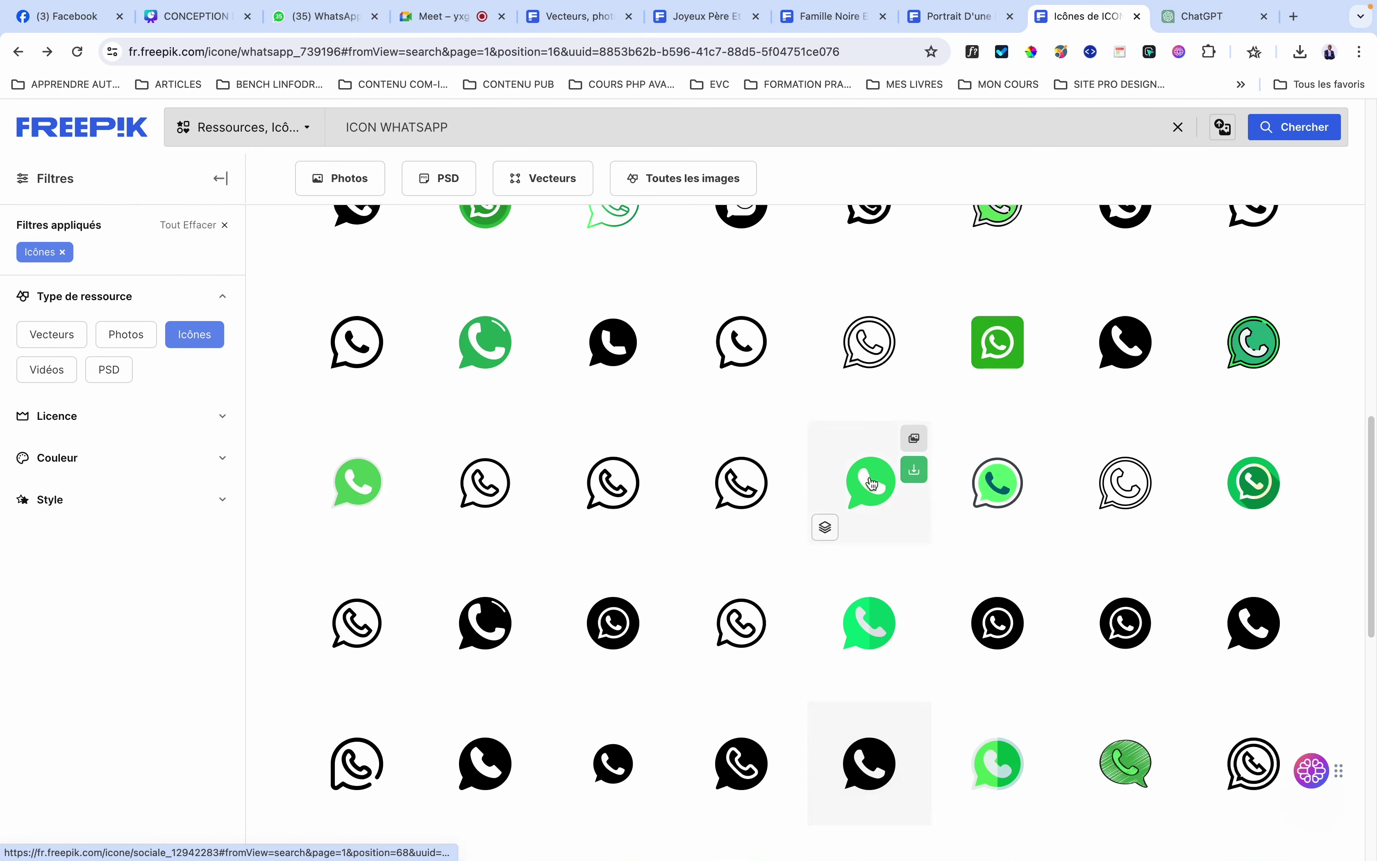
scroll(872, 482, "up", 3)
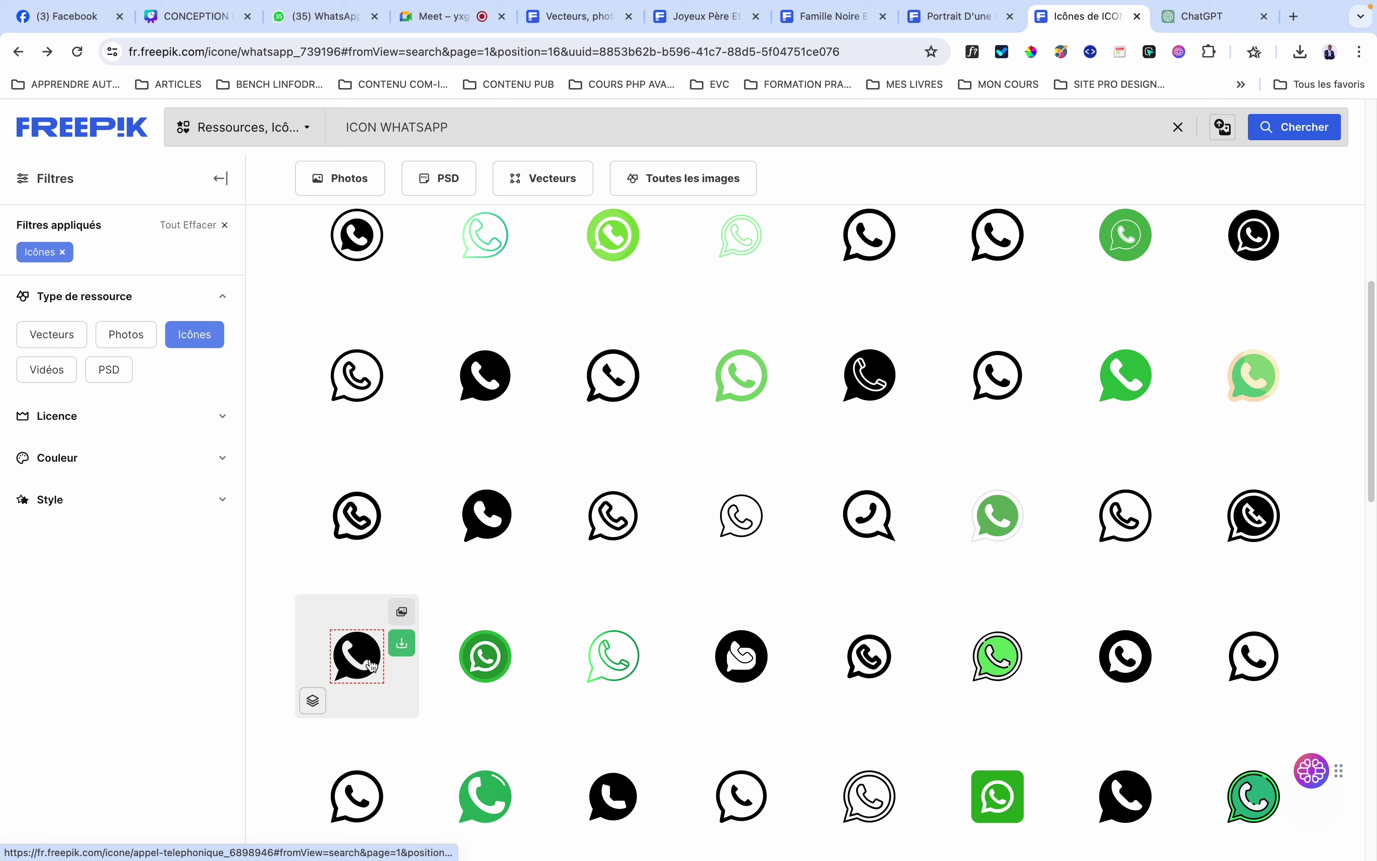
mouse_move(401, 643)
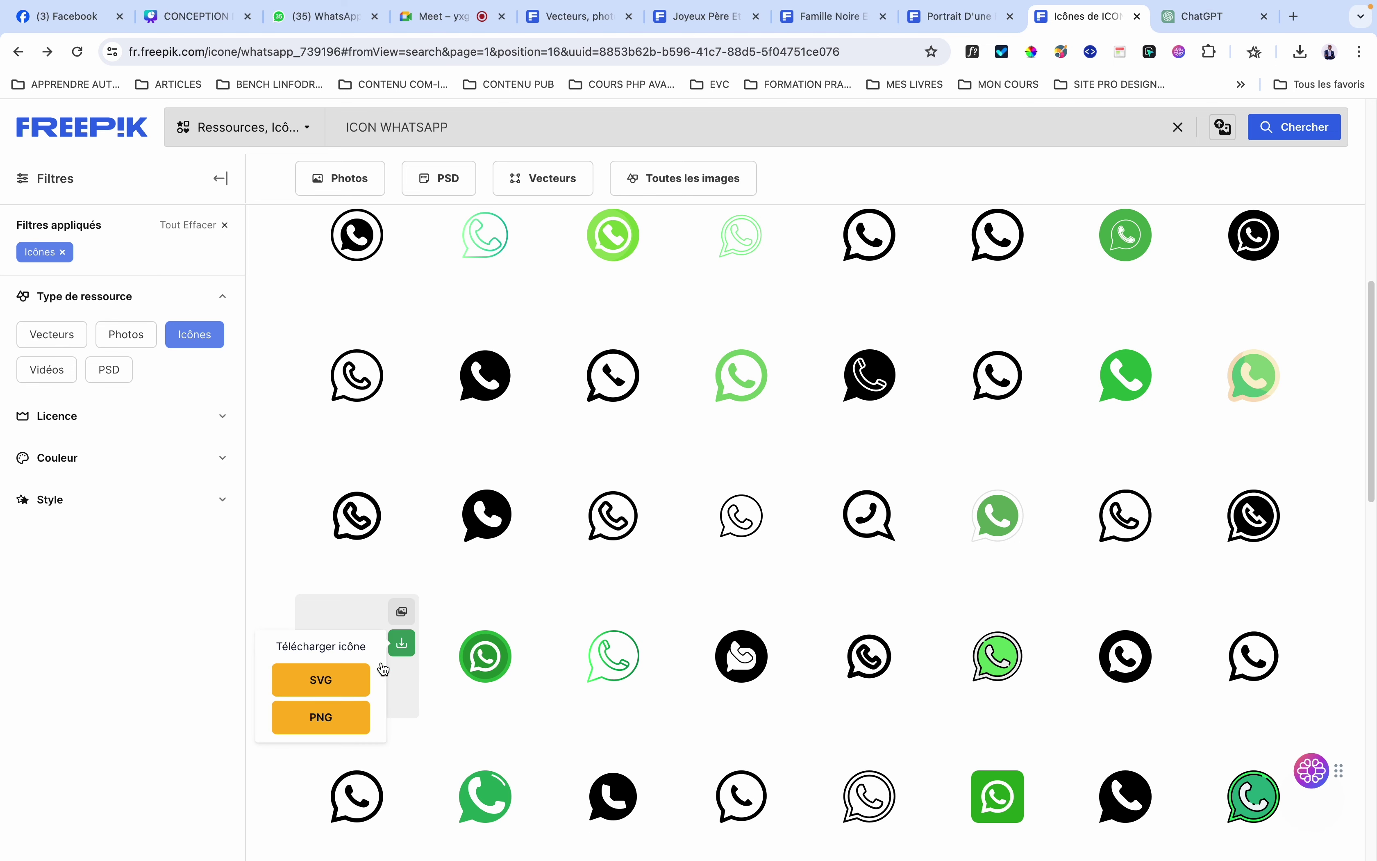
left_click(321, 717)
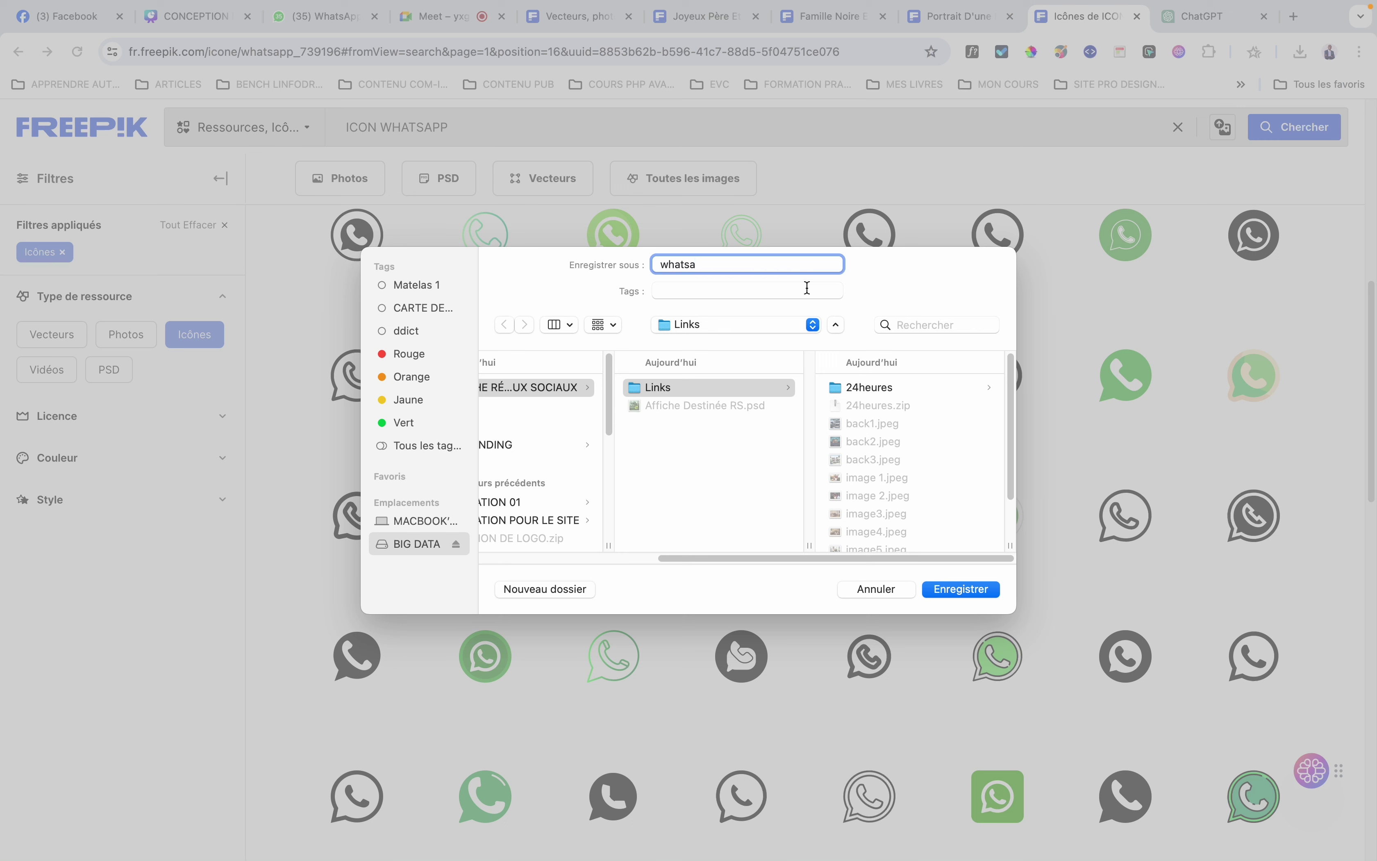
left_click(960, 589)
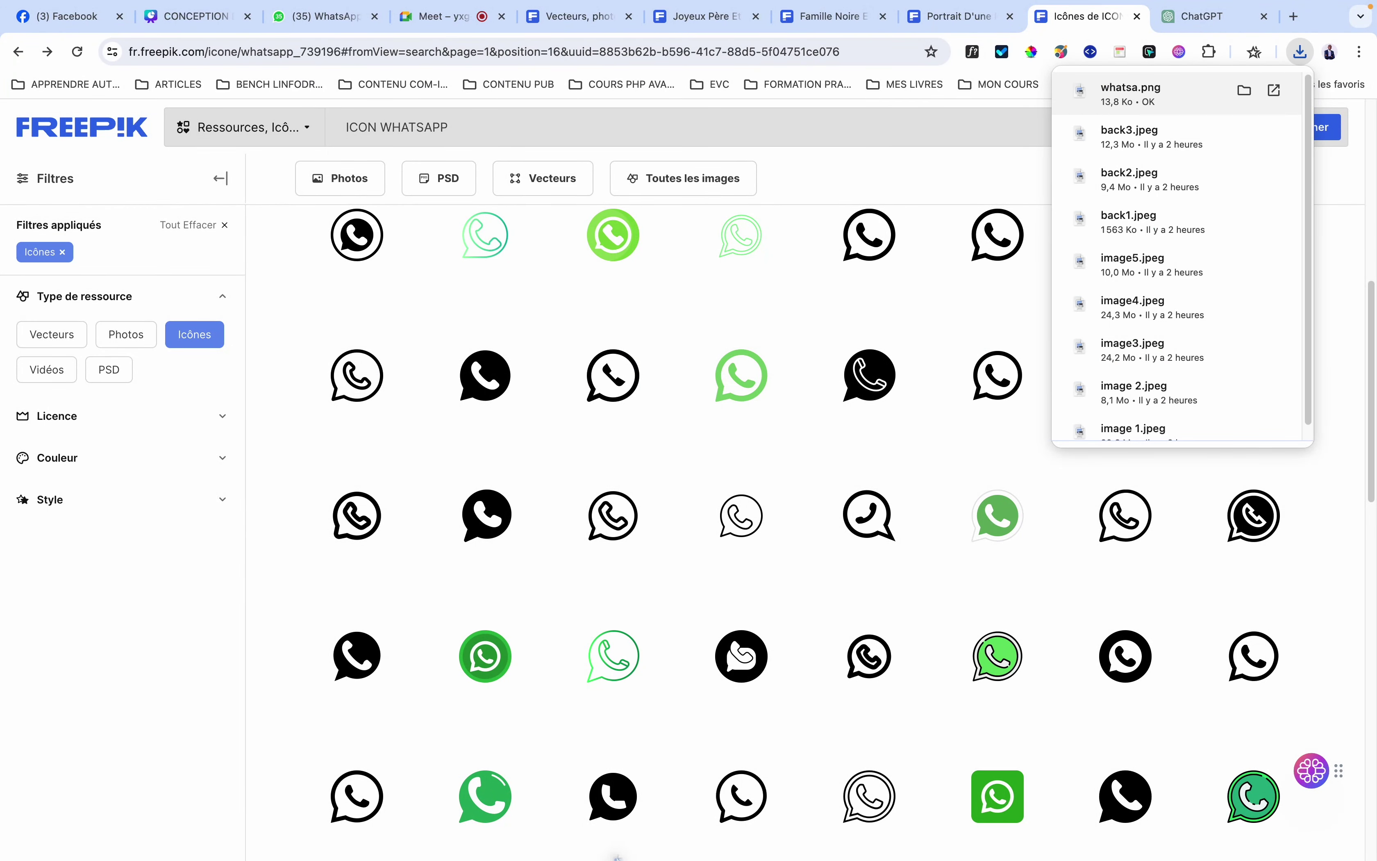
Switch to Photoshop and bring the whatsa.png icon into Affiche Destinée RS.psd over the start of the outlined bar
mouse_move(617, 854)
left_click_drag(504, 825, 484, 824)
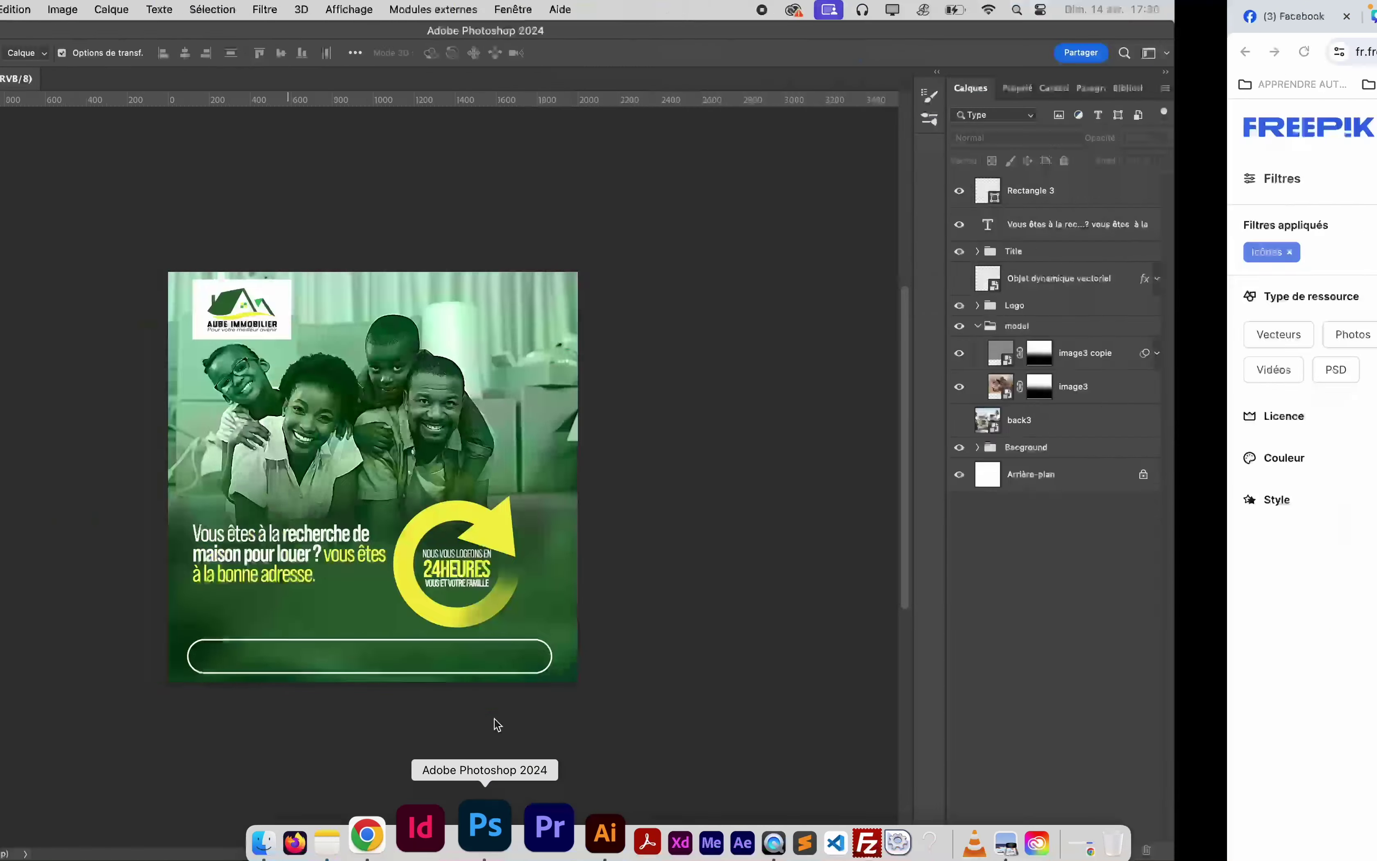
left_click_drag(589, 473, 188, 85)
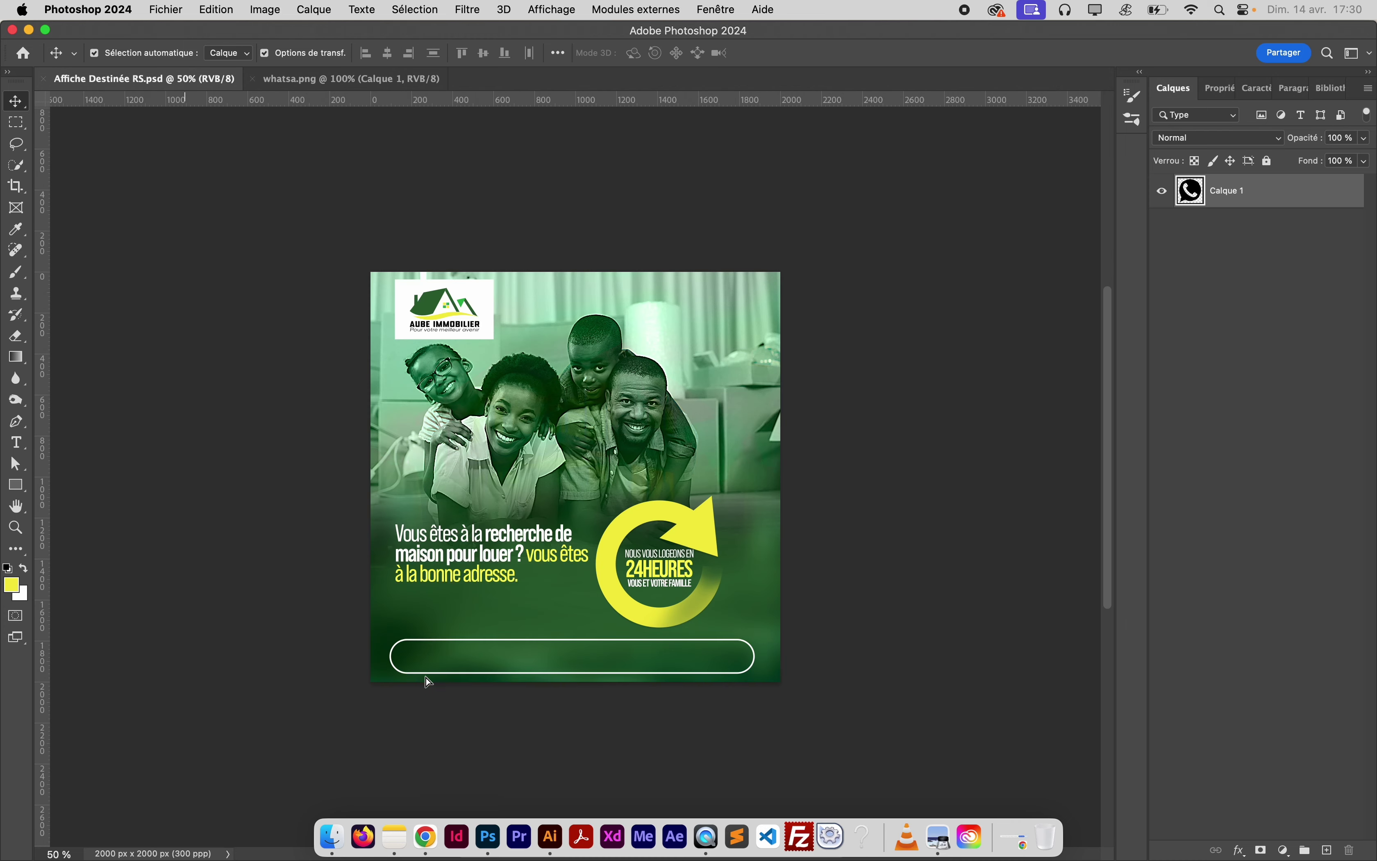
left_click_drag(429, 681, 430, 661)
Scale the WhatsApp icon down proportionally and place it inside the left end of the outlined bar
key("super+t")
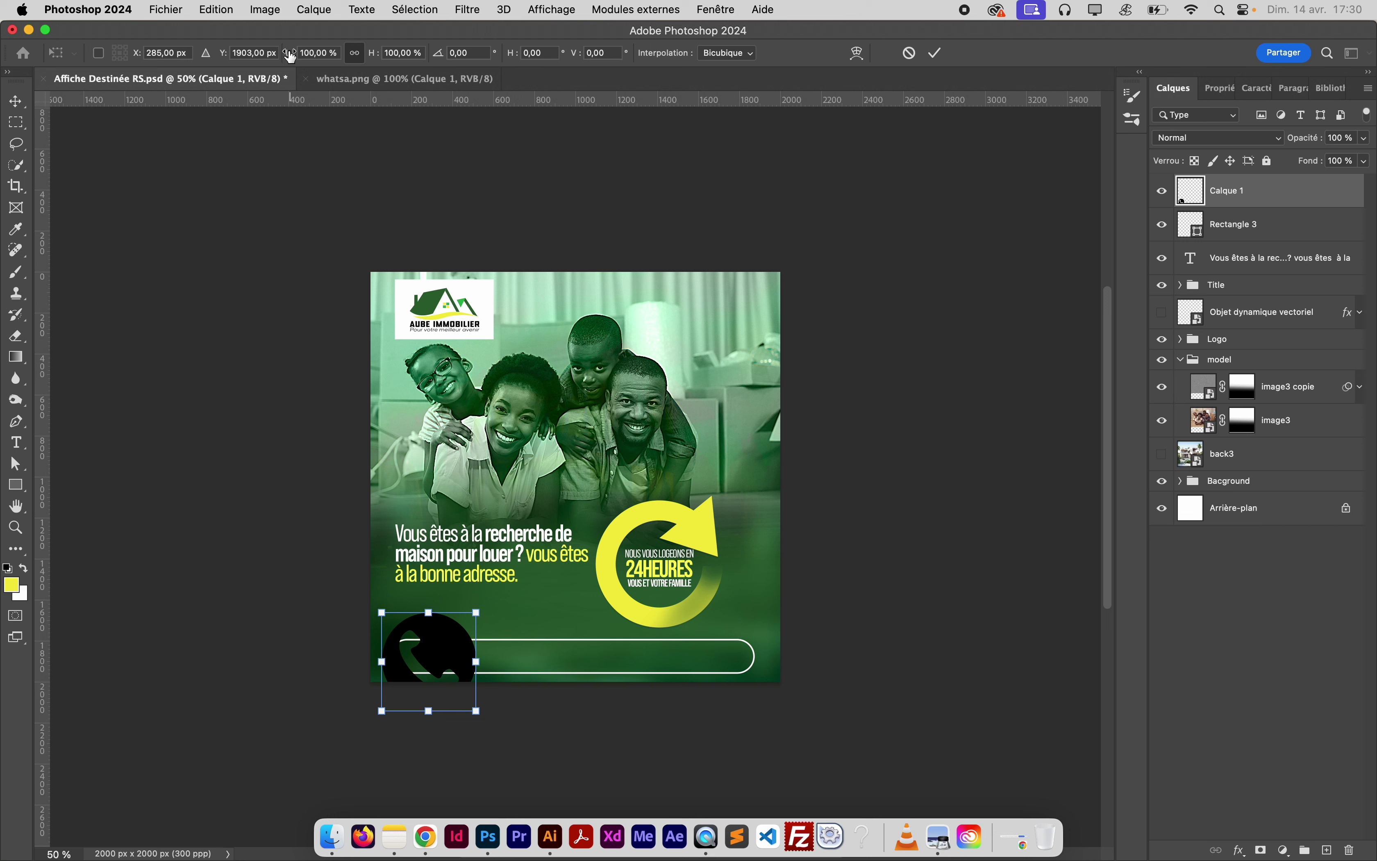
left_click_drag(290, 56, 224, 73)
key("Return")
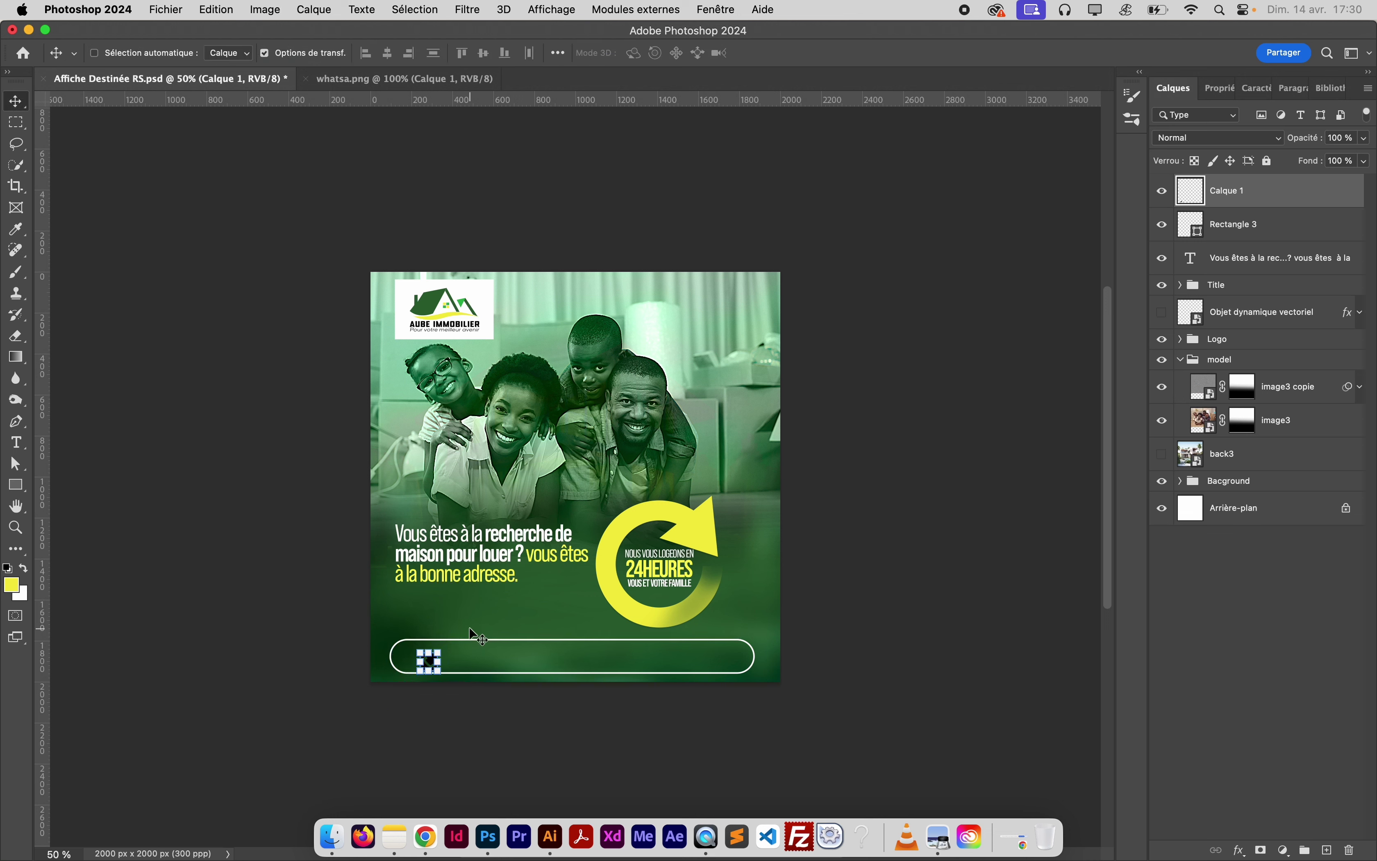
left_click_drag(529, 689, 513, 691)
Apply a yellow color overlay to the WhatsApp icon with Normal blend mode at 100% opacity
double_click(1341, 203)
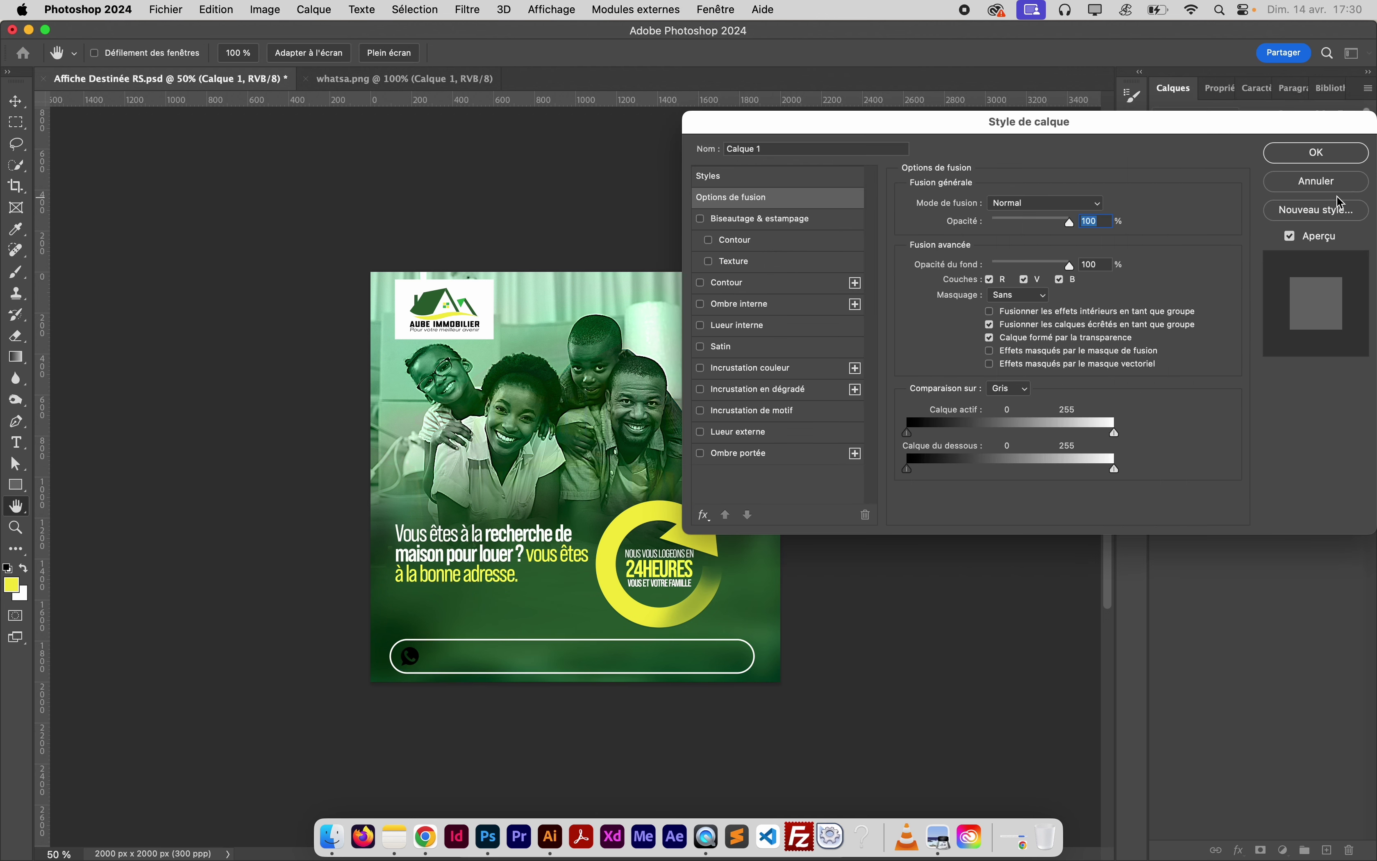
left_click(765, 376)
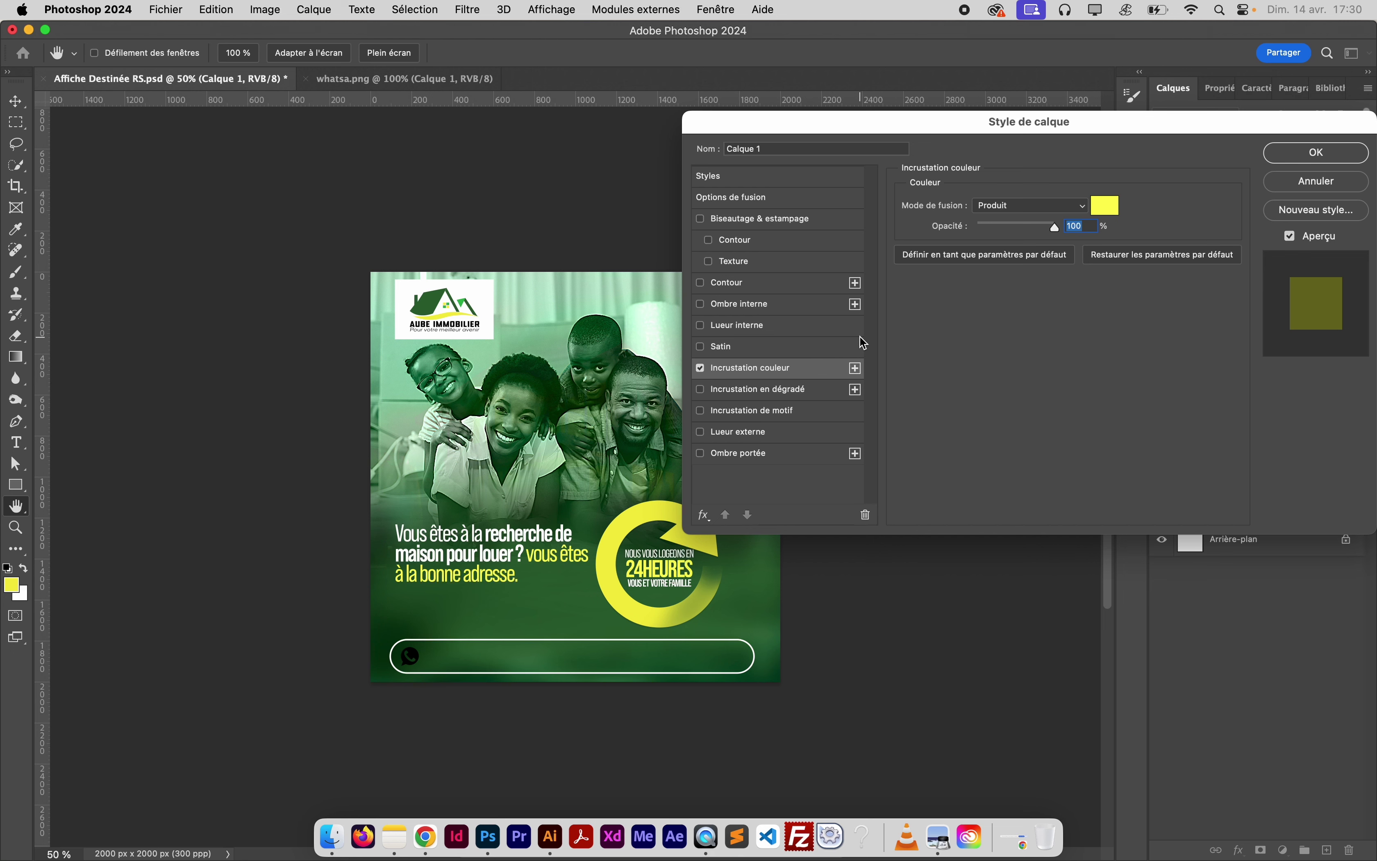
left_click(1081, 206)
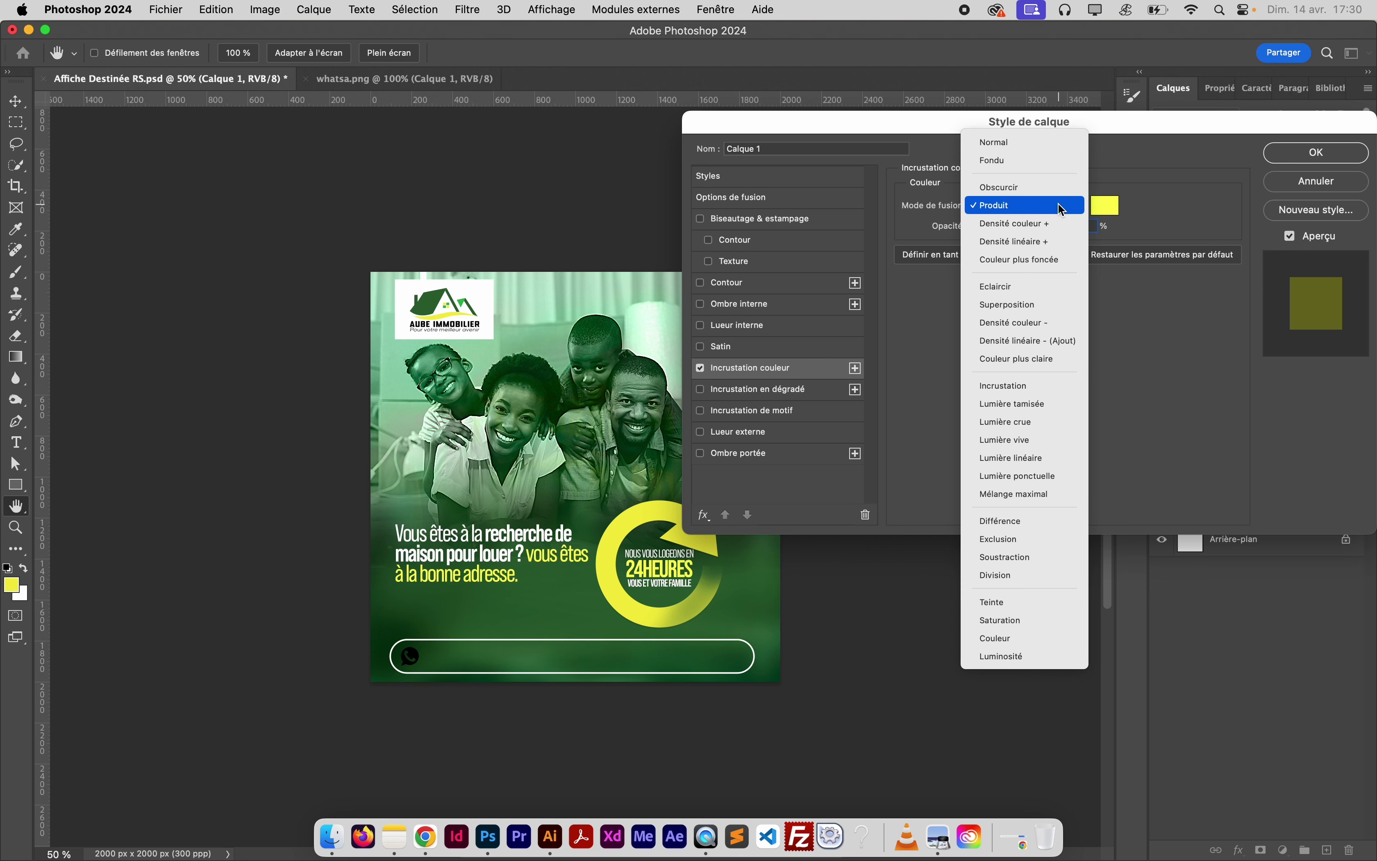
left_click(1027, 142)
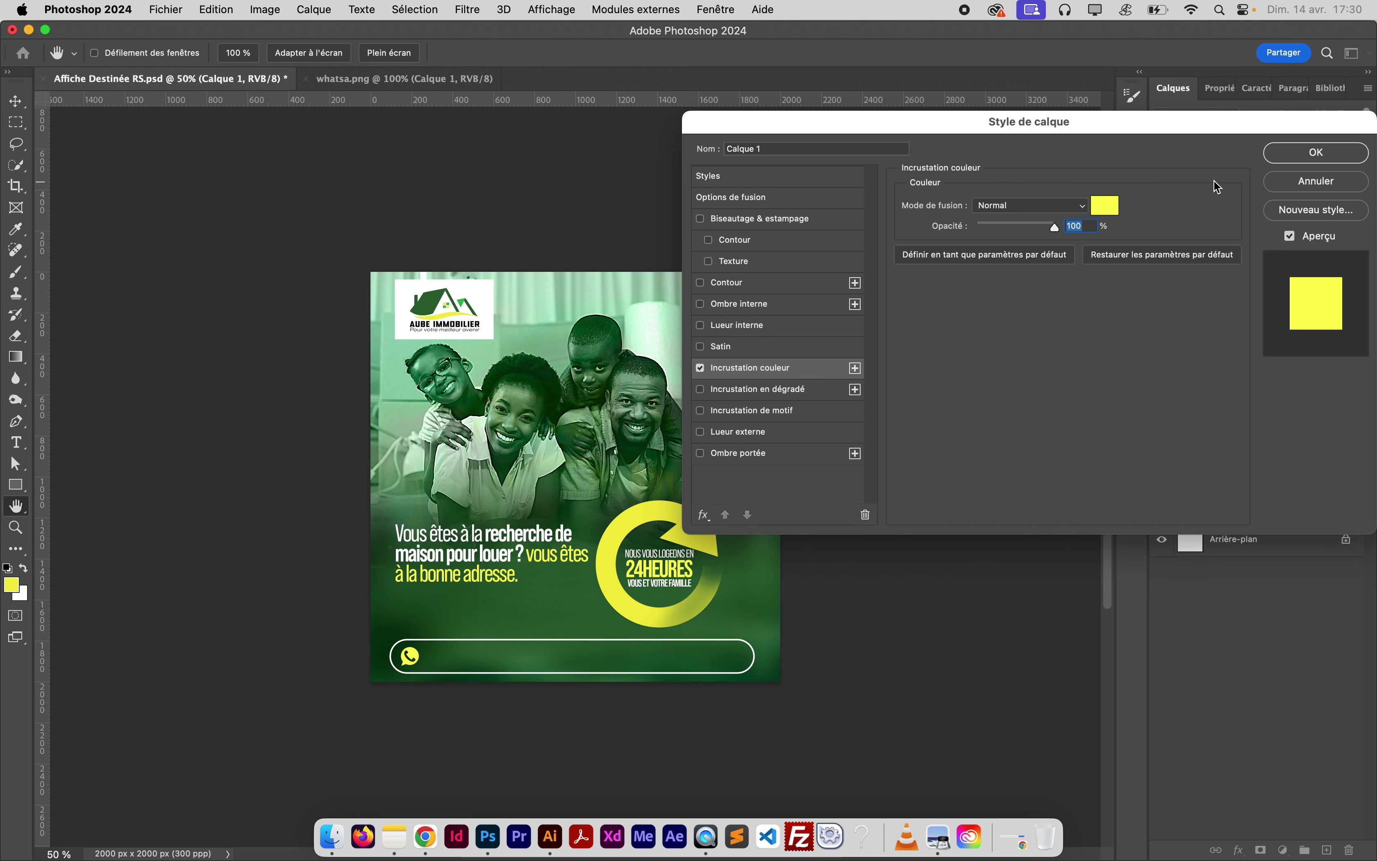
left_click(1294, 164)
left_click(939, 500)
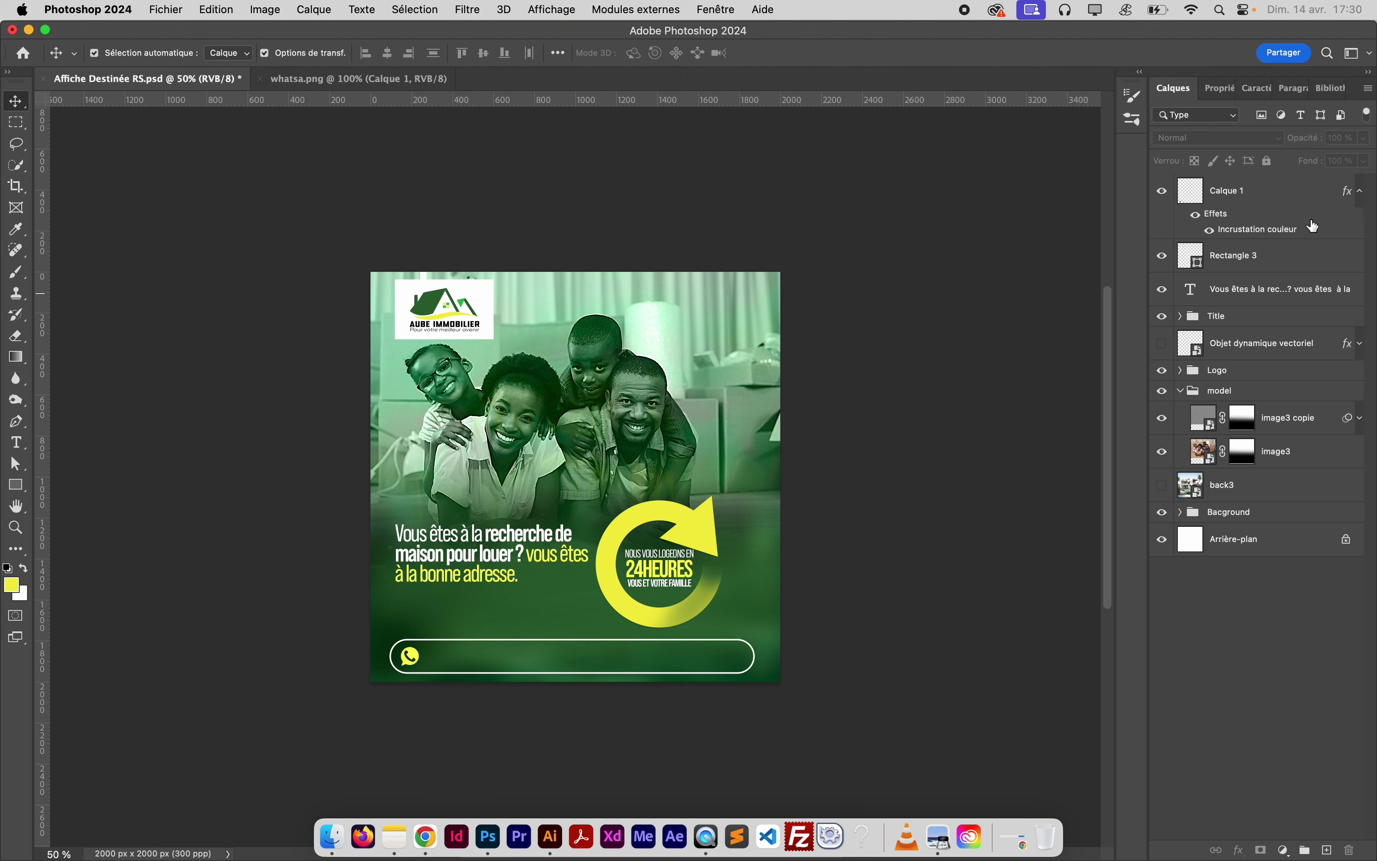
Change the color overlay on the WhatsApp icon to white
left_click(1349, 193)
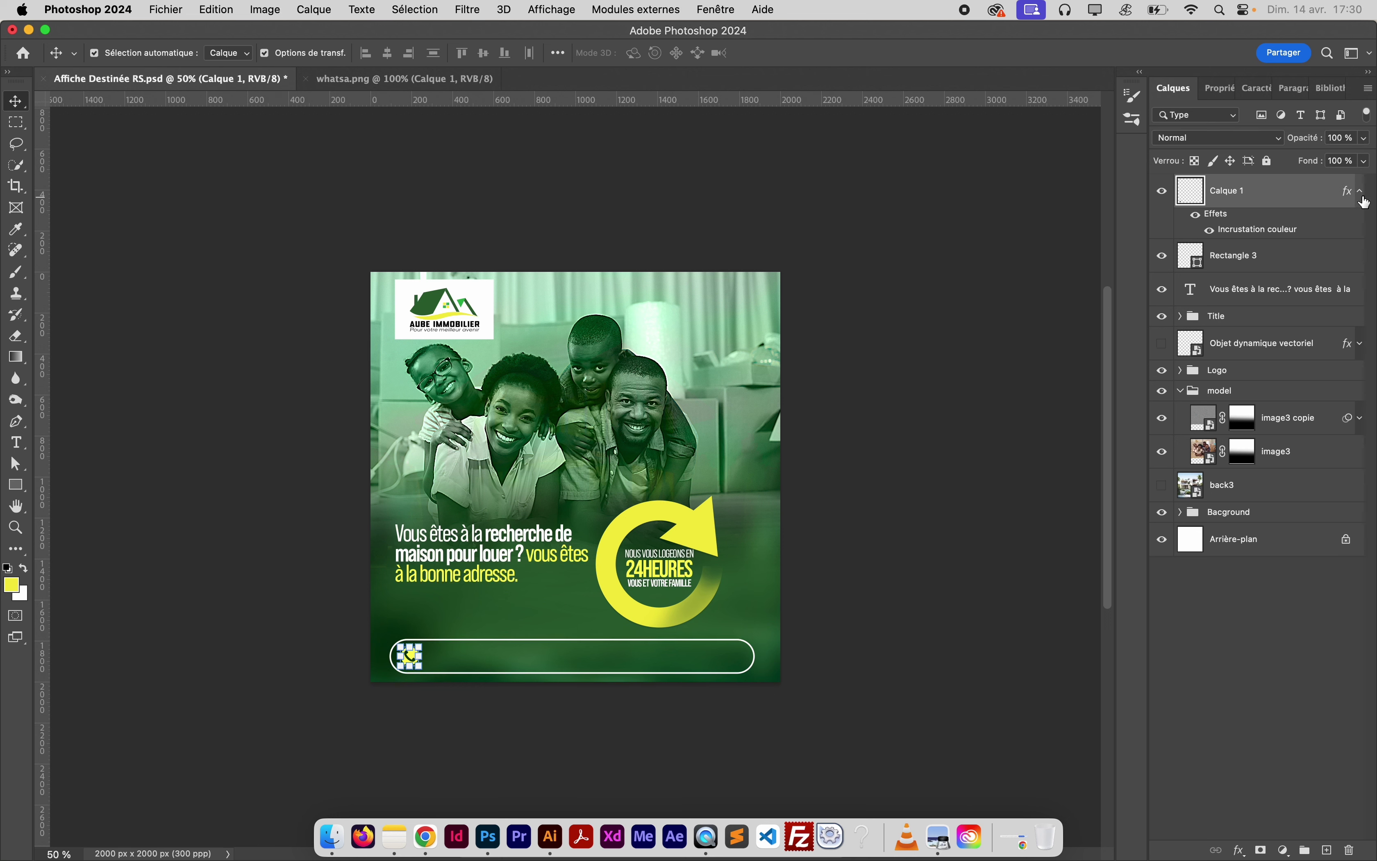
left_click(987, 292)
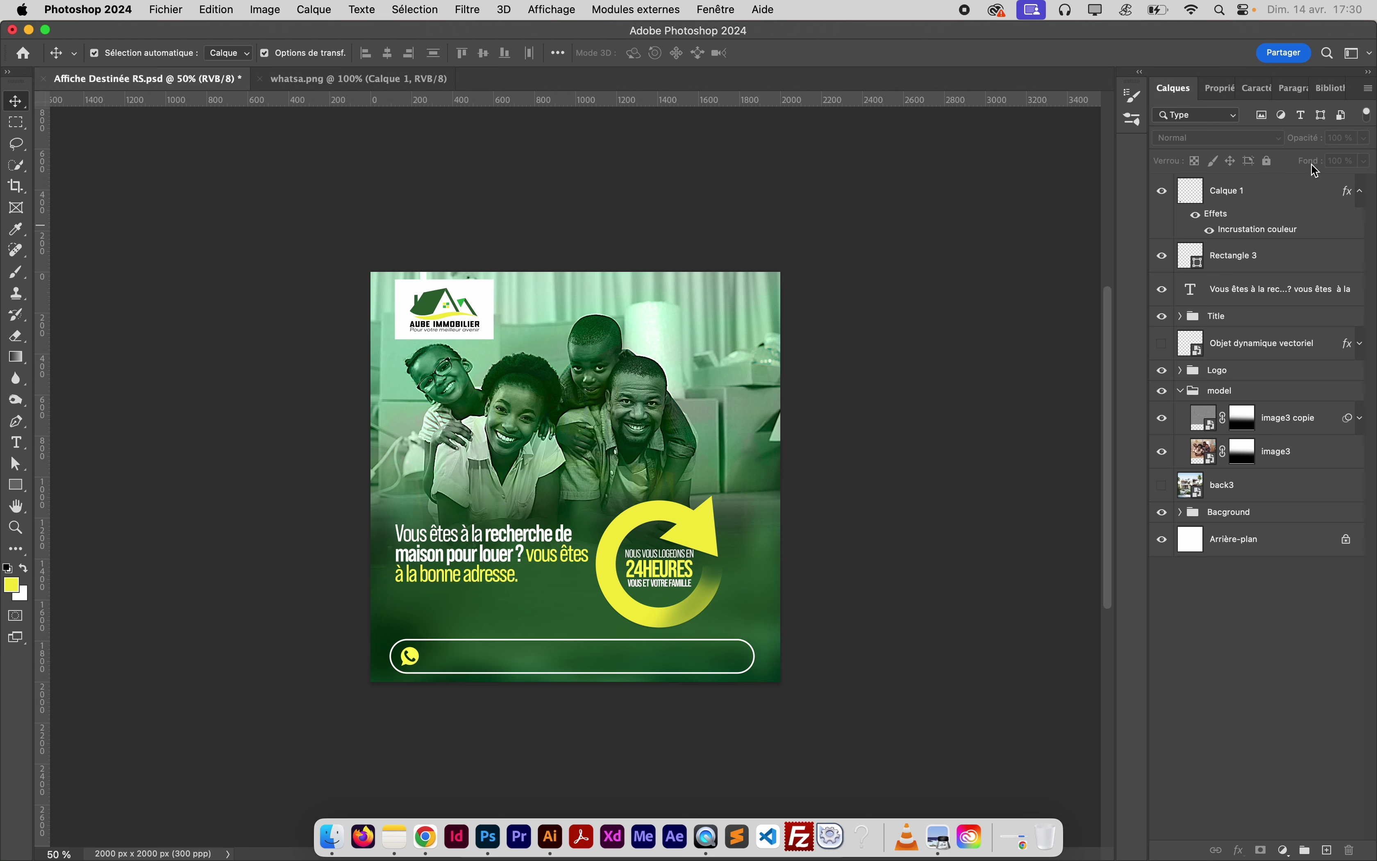
double_click(1353, 193)
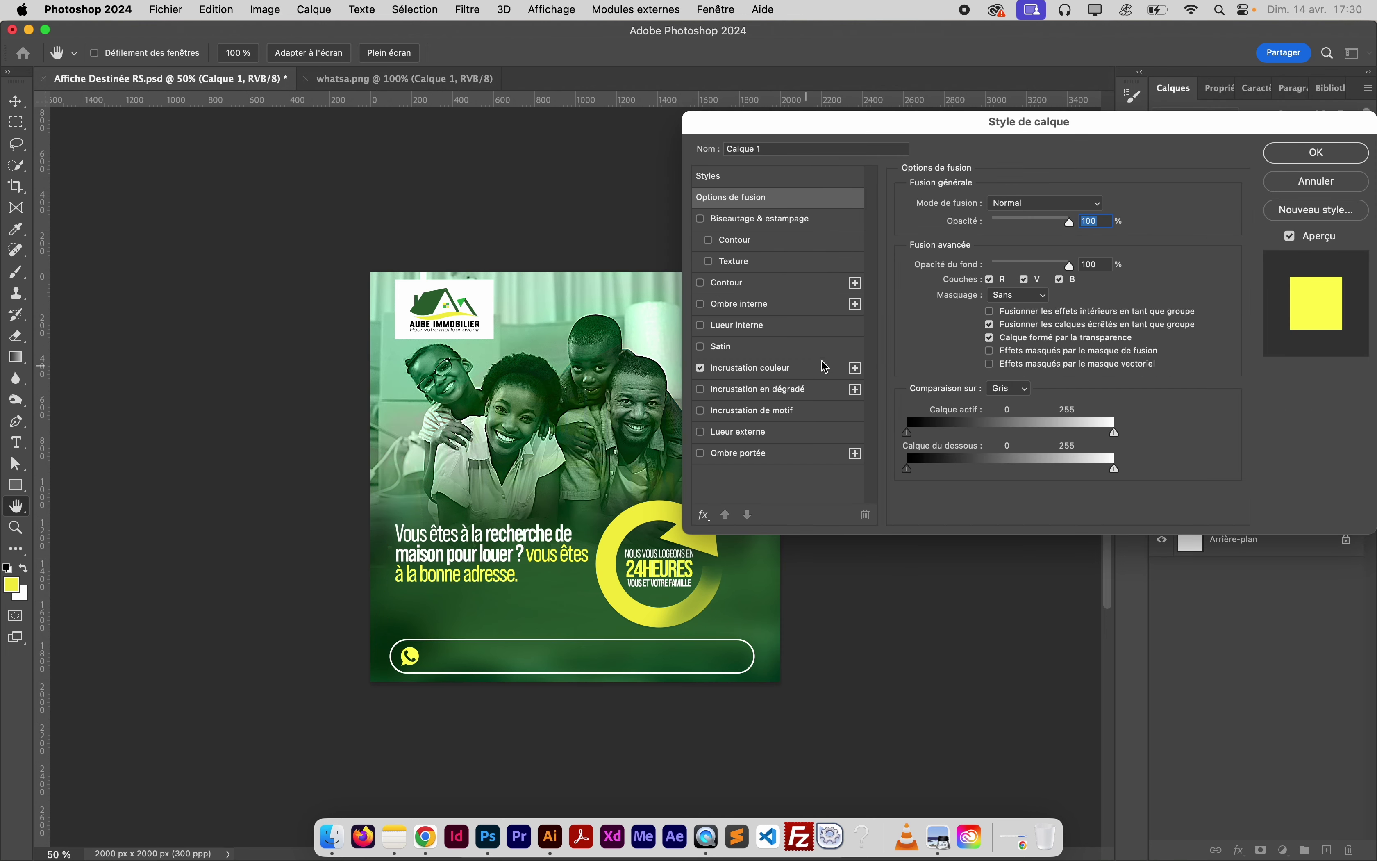
left_click(796, 367)
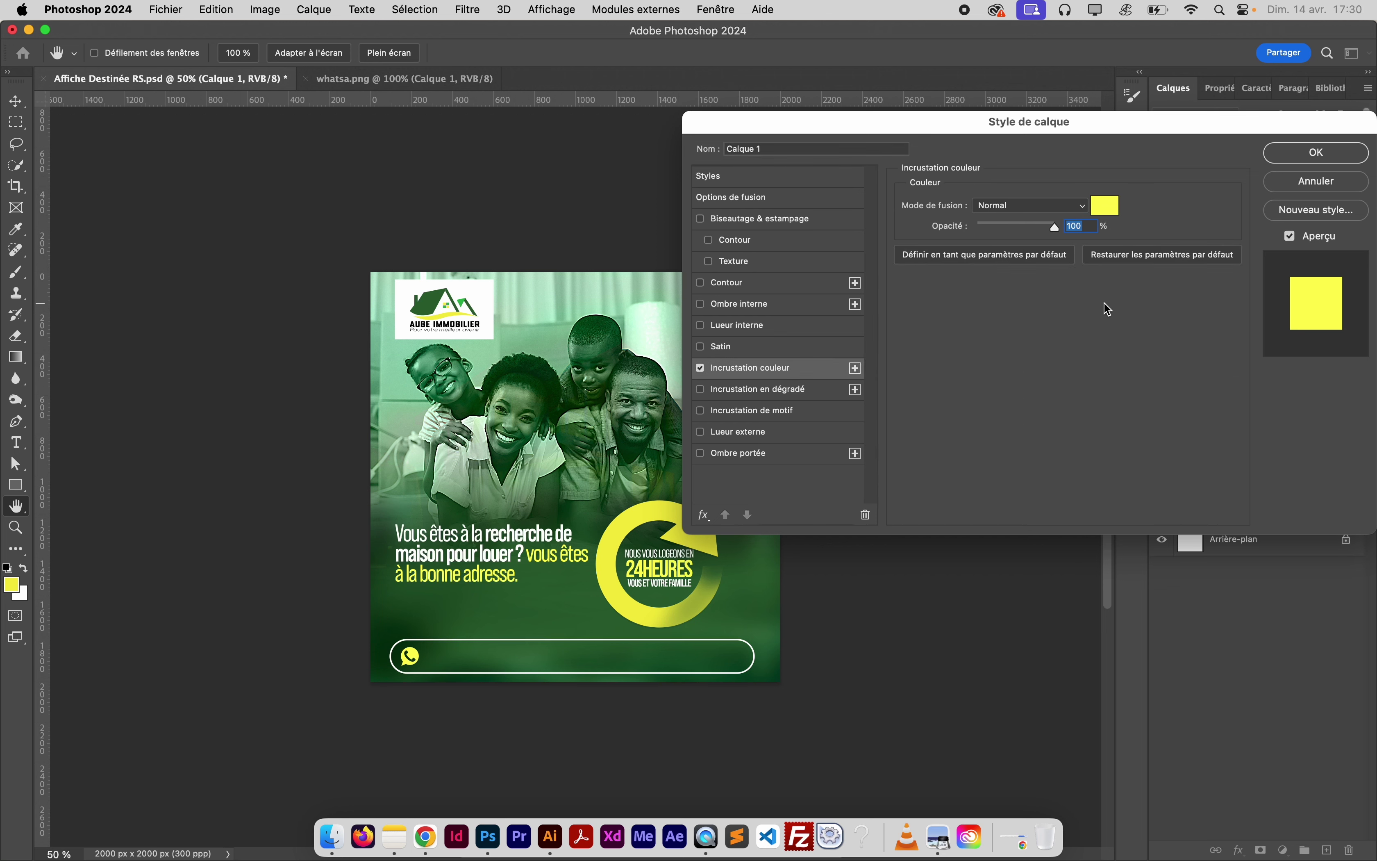
left_click(1115, 212)
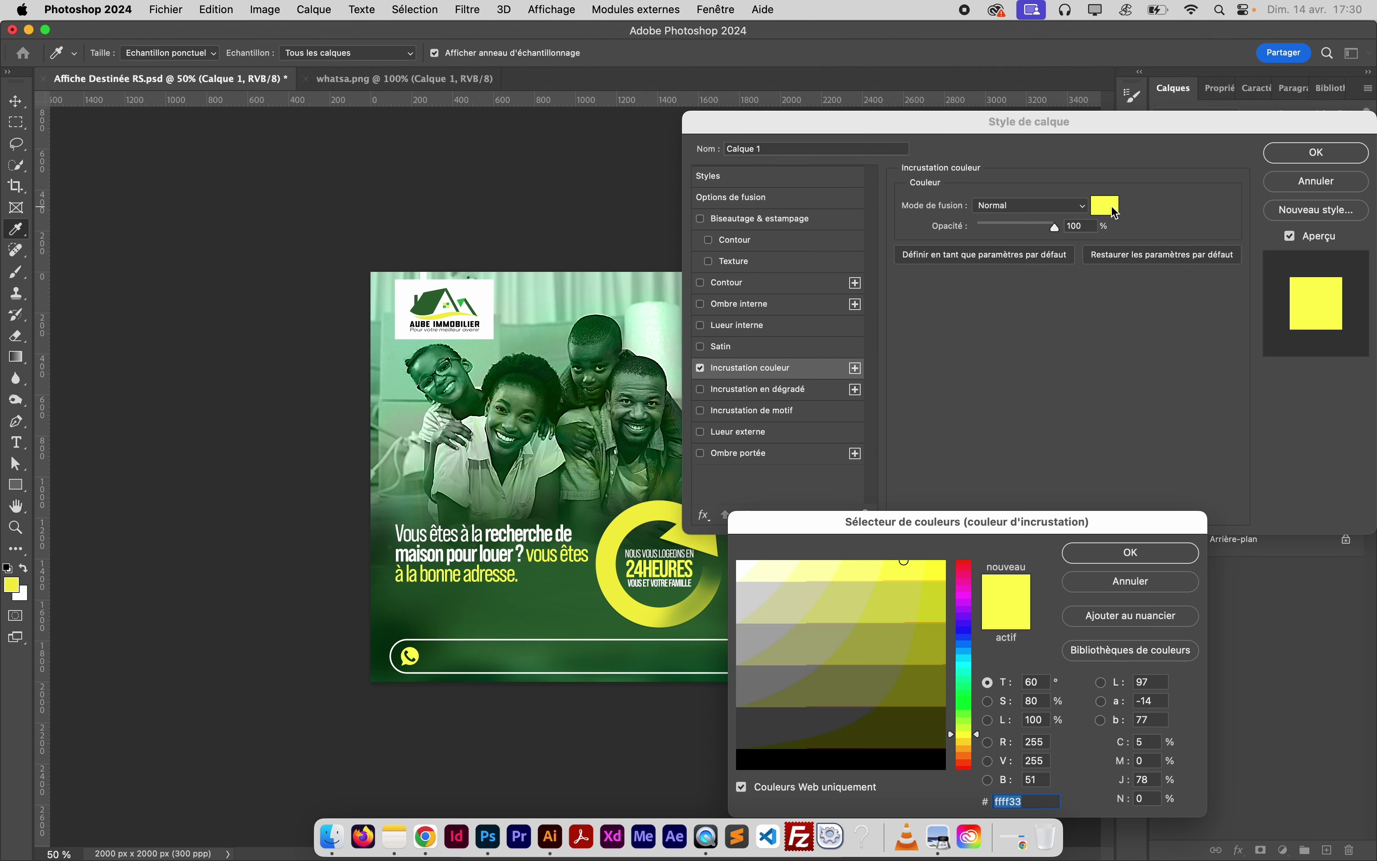
left_click(741, 566)
left_click(1118, 552)
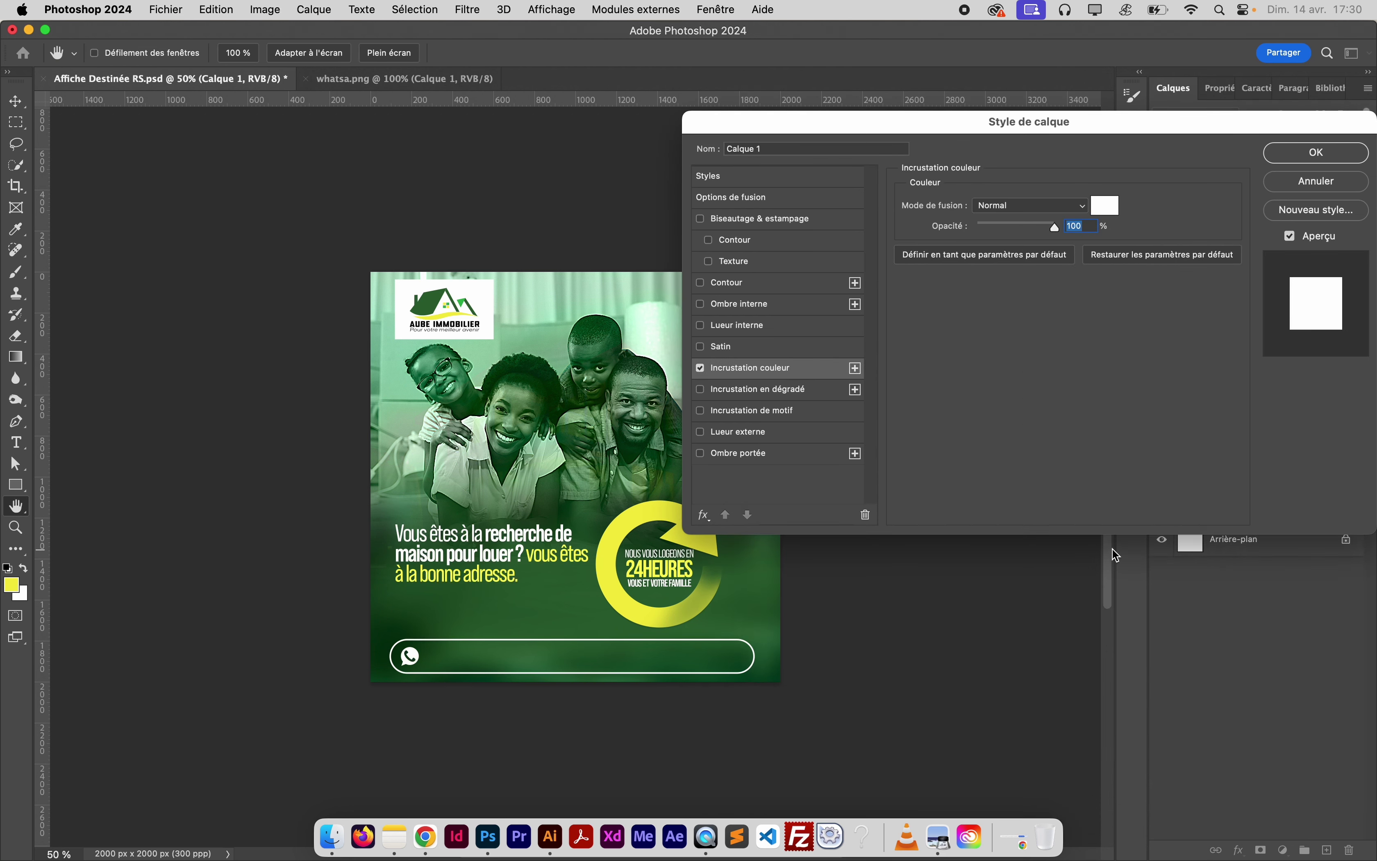
left_click(1315, 152)
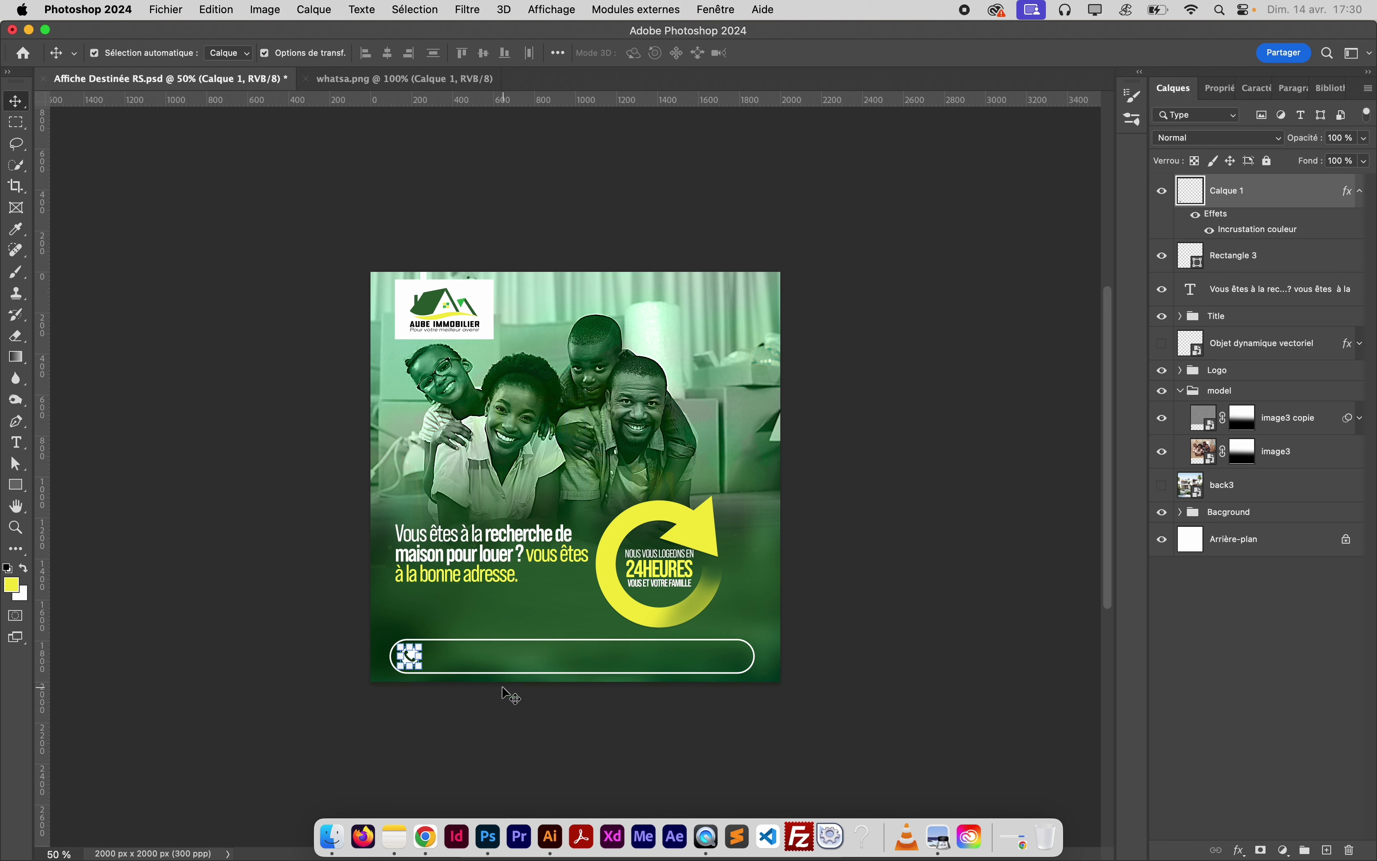
Scale the white WhatsApp icon down proportionally inside the outlined bar
key("super+semicolon")
key("super+semicolon")
key("super+t")
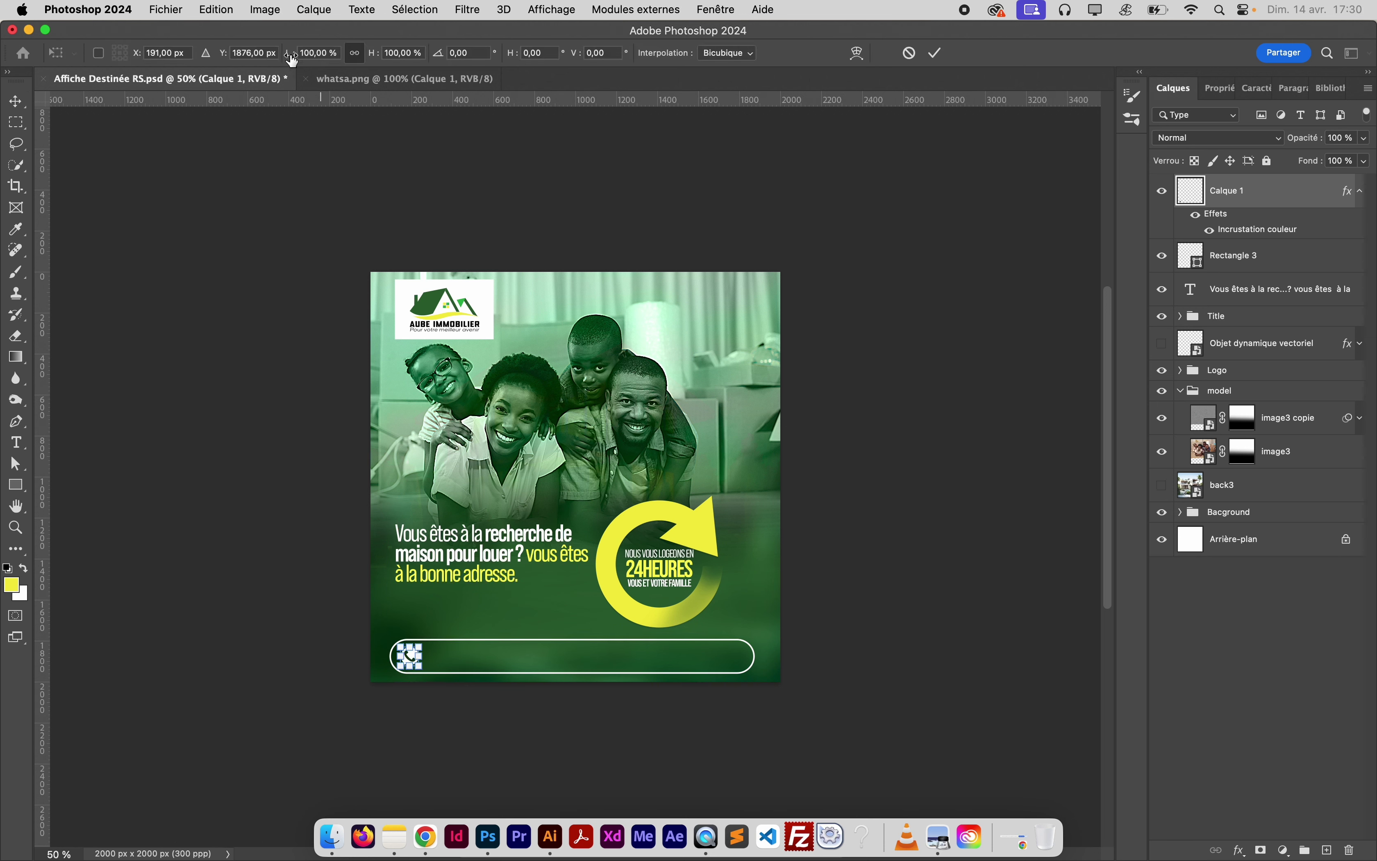
left_click_drag(291, 57, 266, 61)
key("Return")
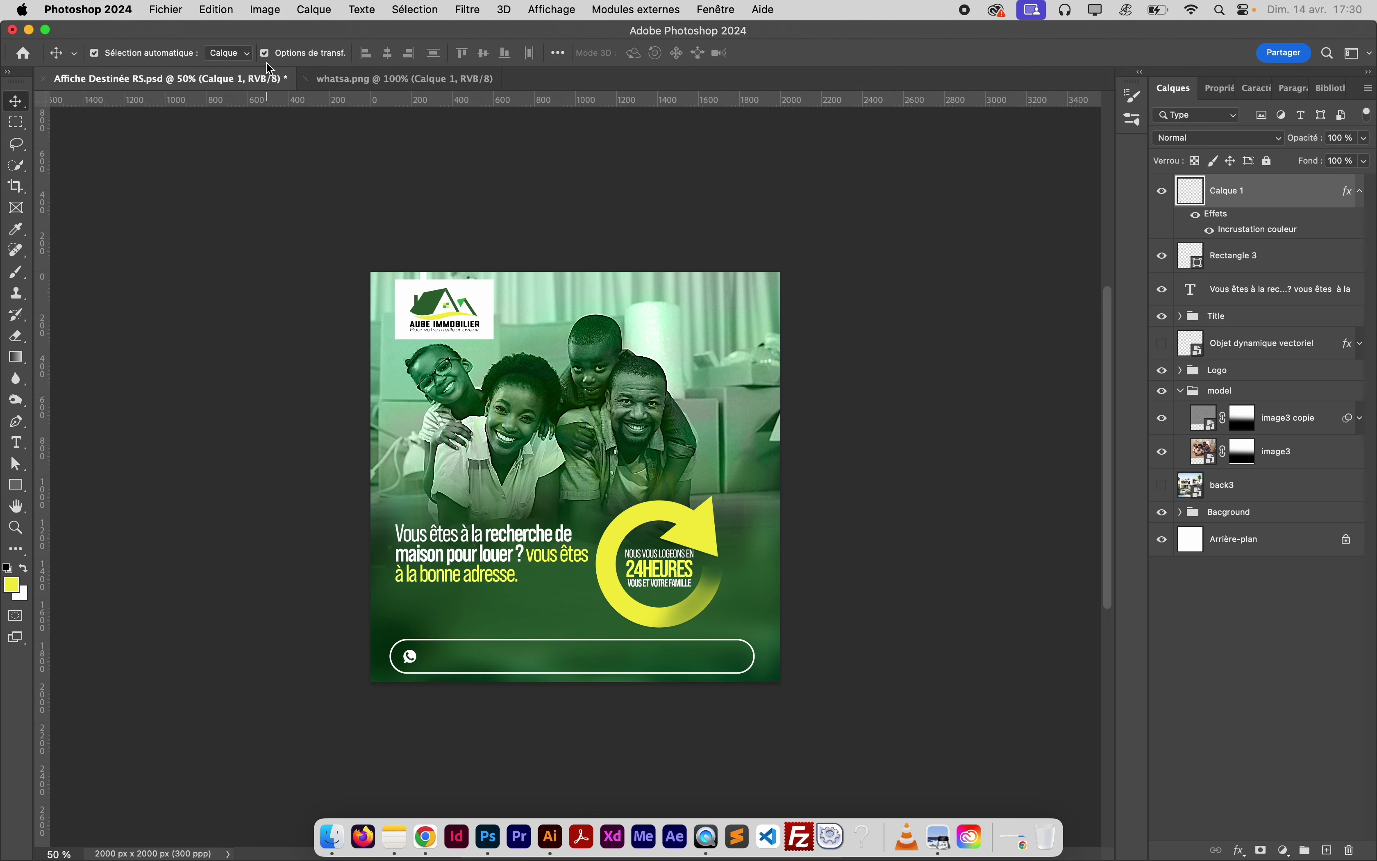
Start a white Bebas Neue Pro Bold text line beside the WhatsApp icon with the country code (+225
left_click(16, 443)
left_click(445, 657)
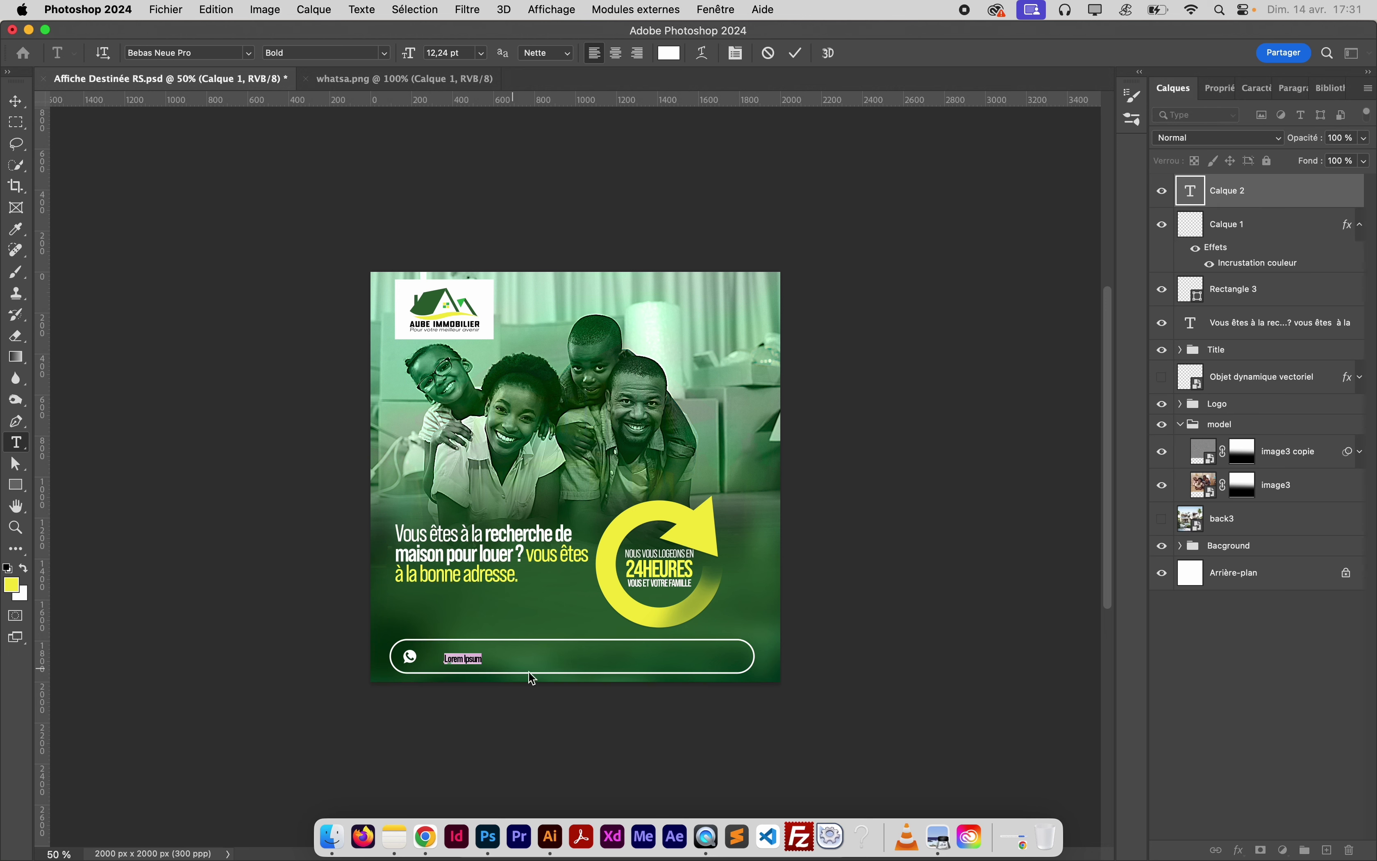
key("BackSpace")
type("+225")
Switch to Notes, copy the phone number from the Call to action line, and return to Photoshop
key("super+Tab")
key("super+Tab")
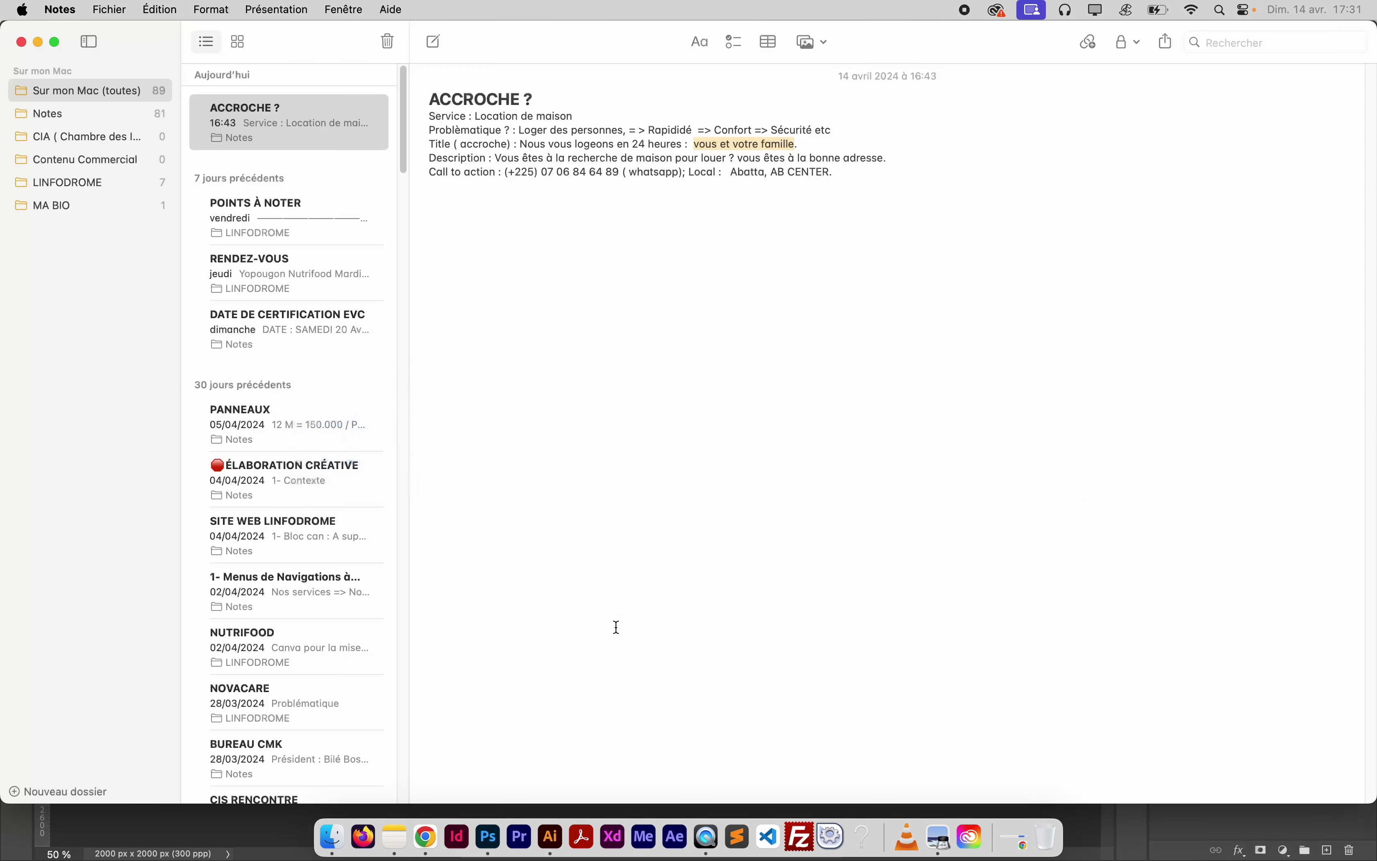
mouse_move(508, 171)
left_click_drag(542, 172, 624, 171)
key("super+c")
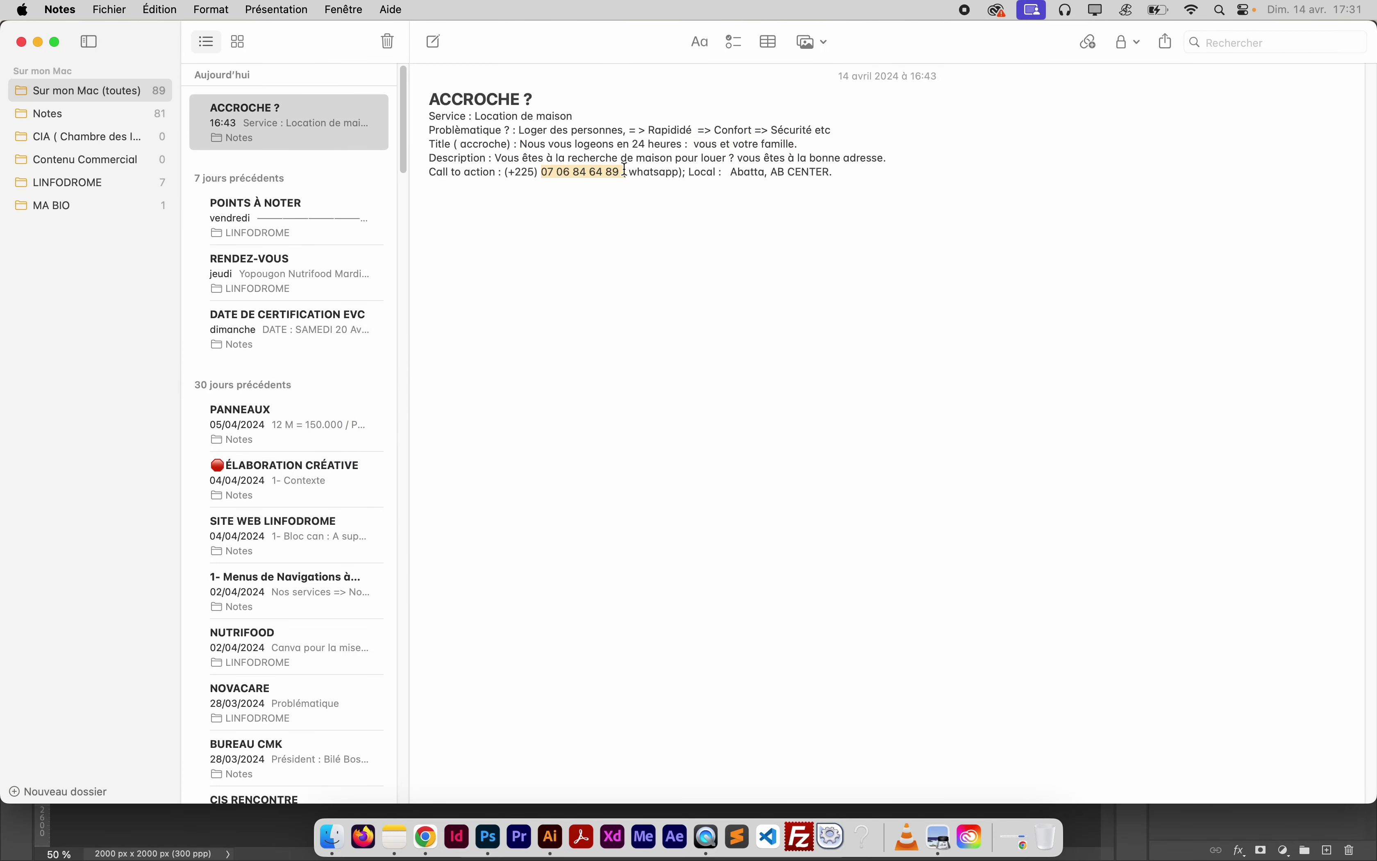
key("super+Tab")
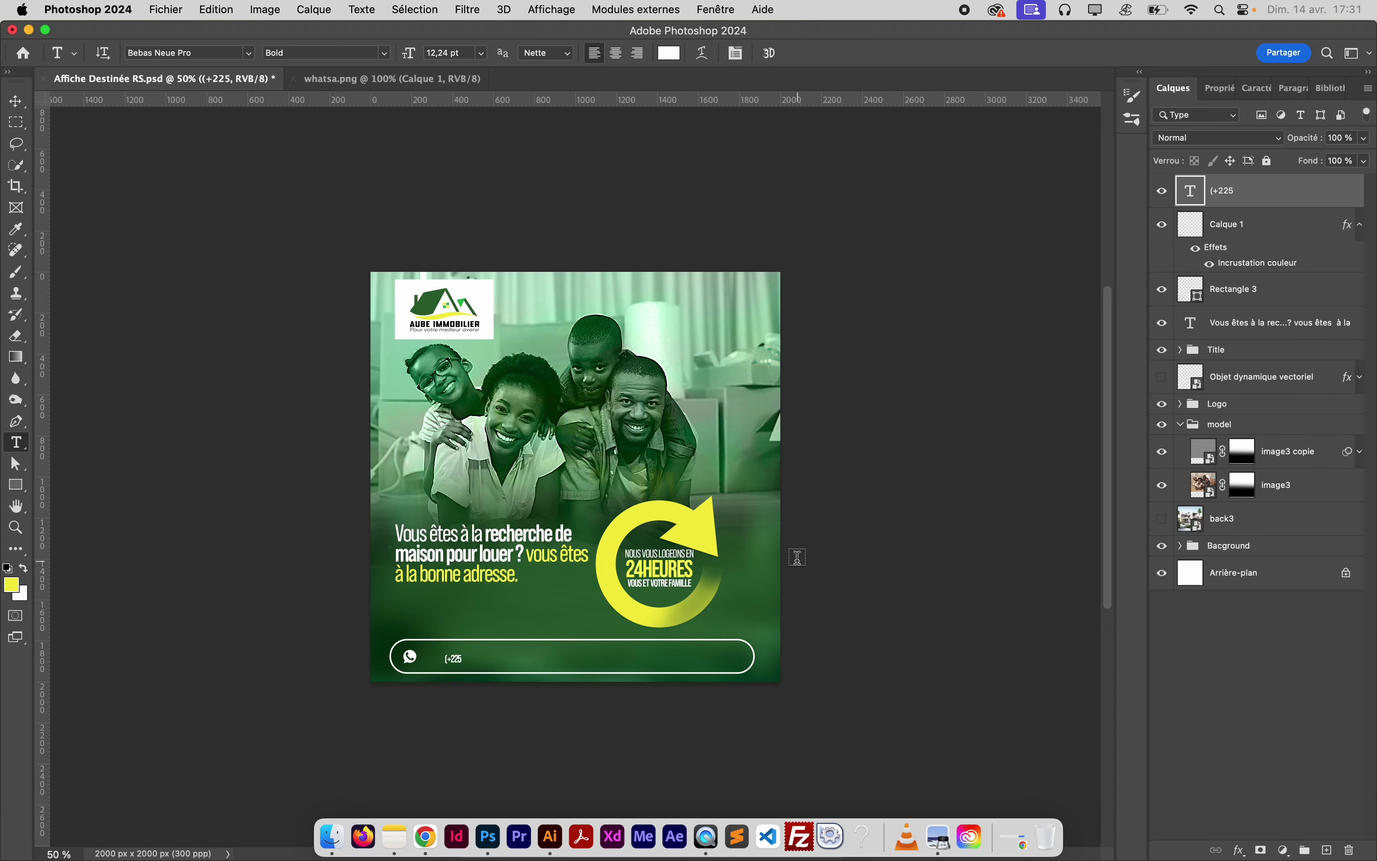
Complete the country code text with a closing parenthesis and paste the copied phone number after it
left_click(458, 659)
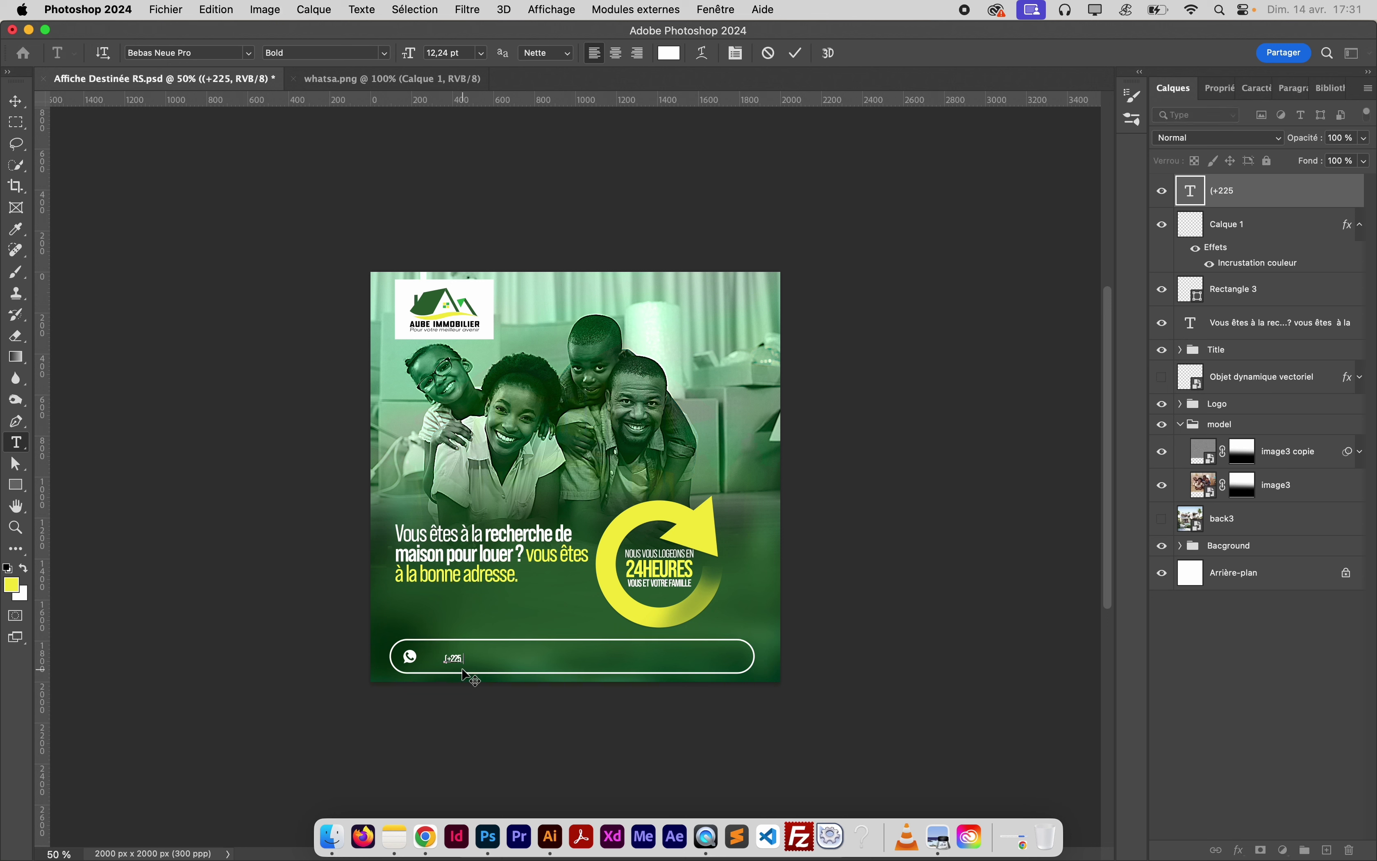
type(")")
key("super+v")
key("super+a")
Move the phone number text right next to the WhatsApp icon, vertically centered in the outlined bar
left_click(15, 100)
key("super+1")
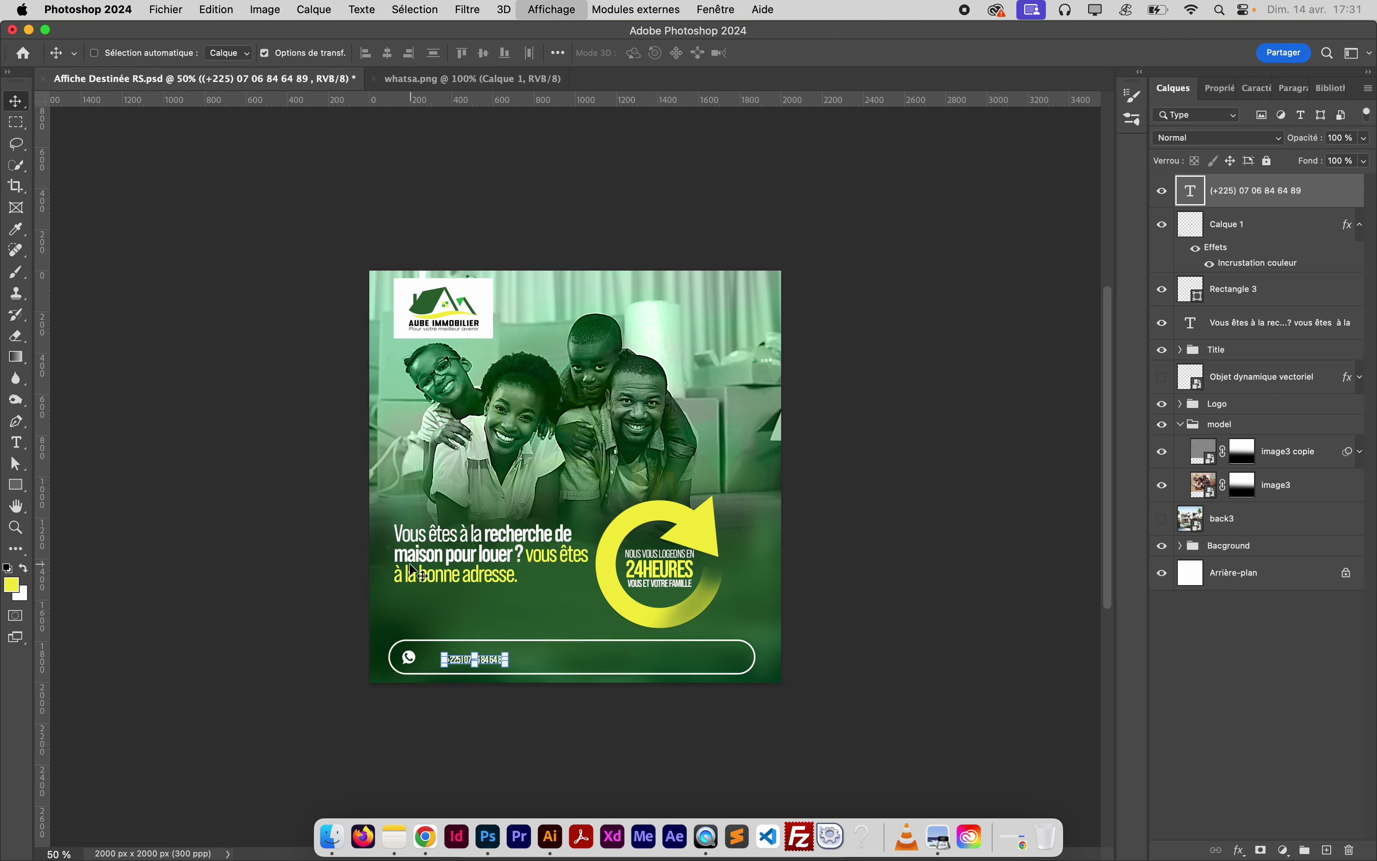
scroll(416, 572, "down", 3)
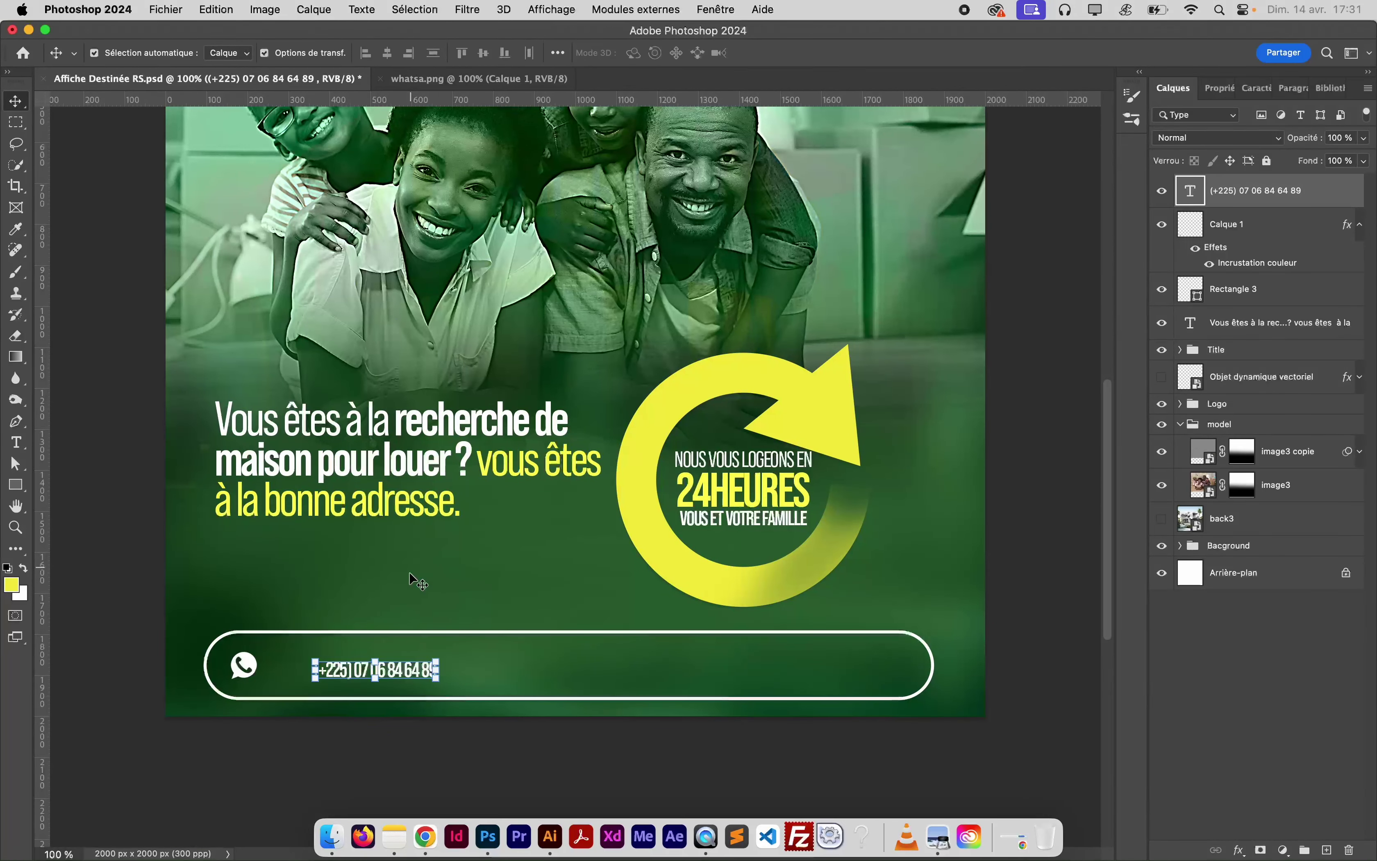
left_click_drag(350, 679, 306, 665)
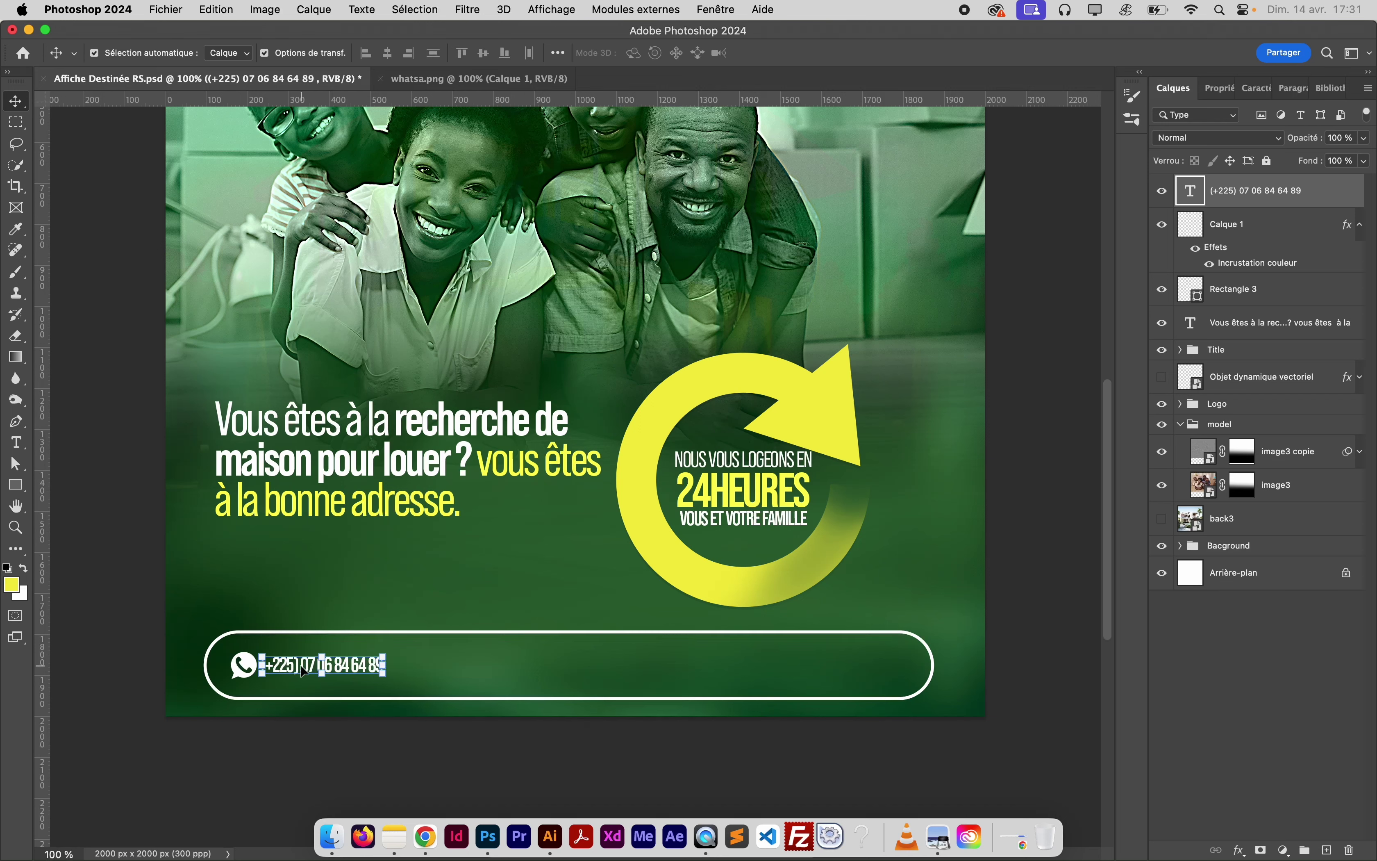
Set the (+225) prefix of the phone number to the Book font style
double_click(302, 664)
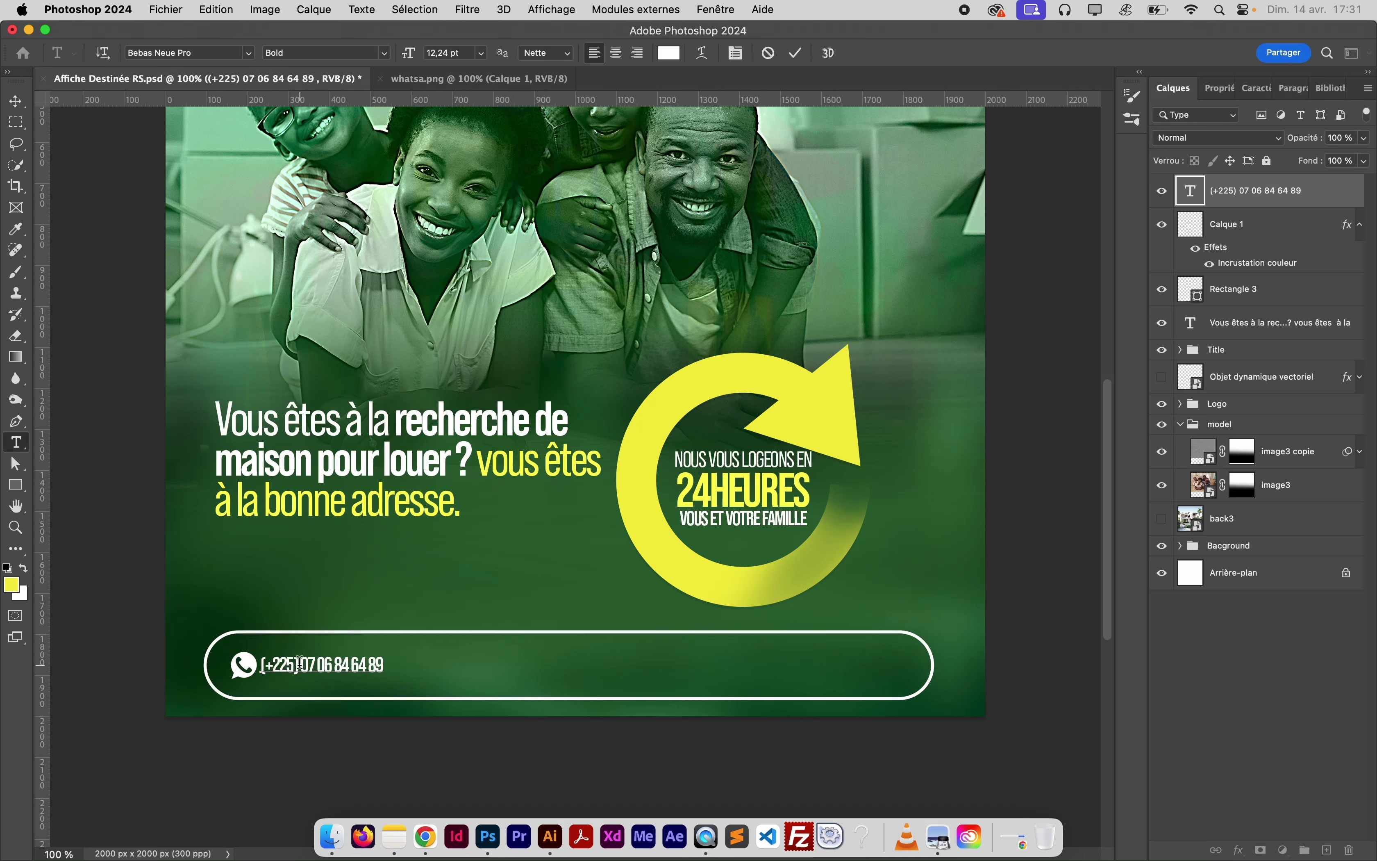
left_click_drag(300, 663, 248, 663)
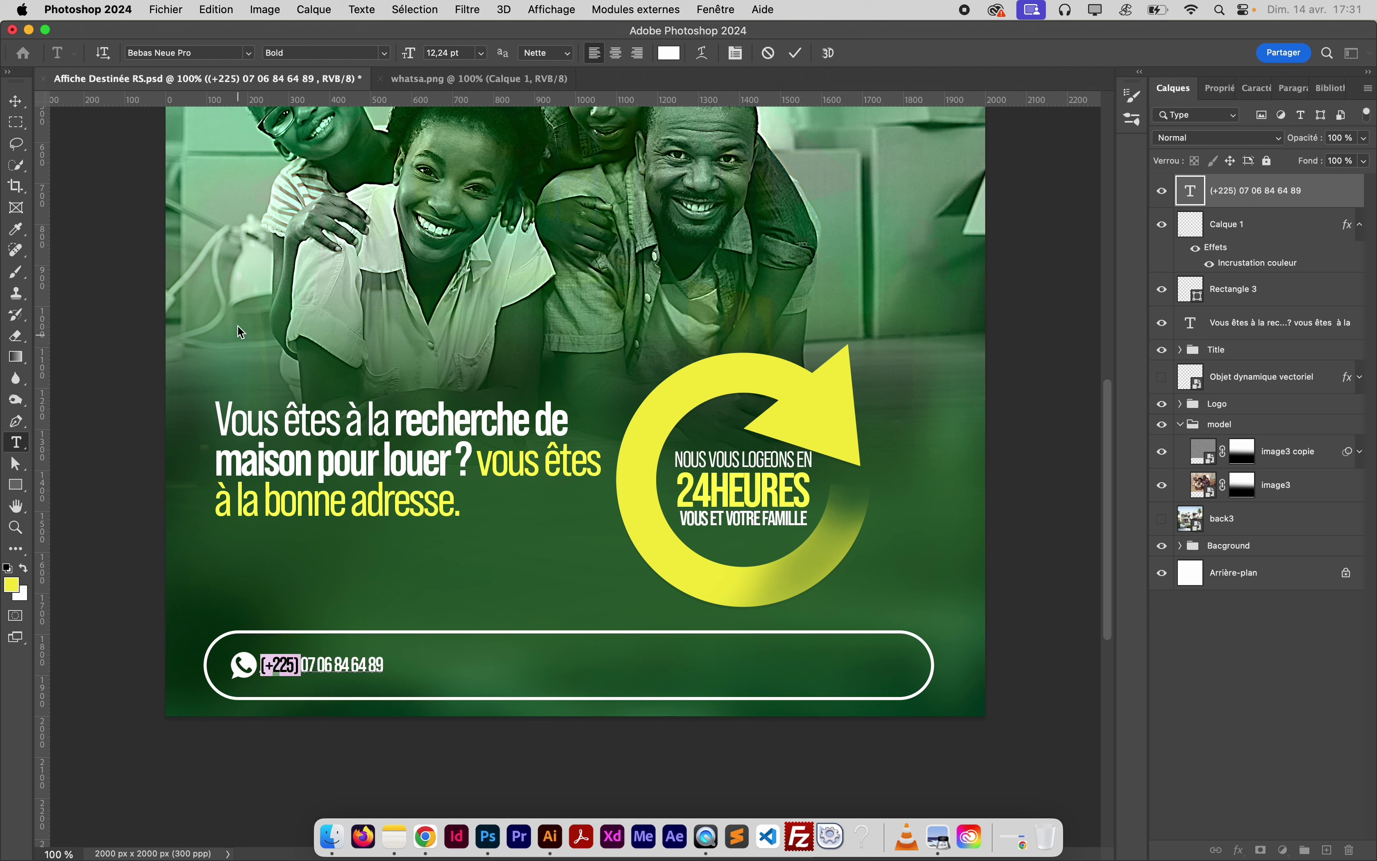
left_click(377, 57)
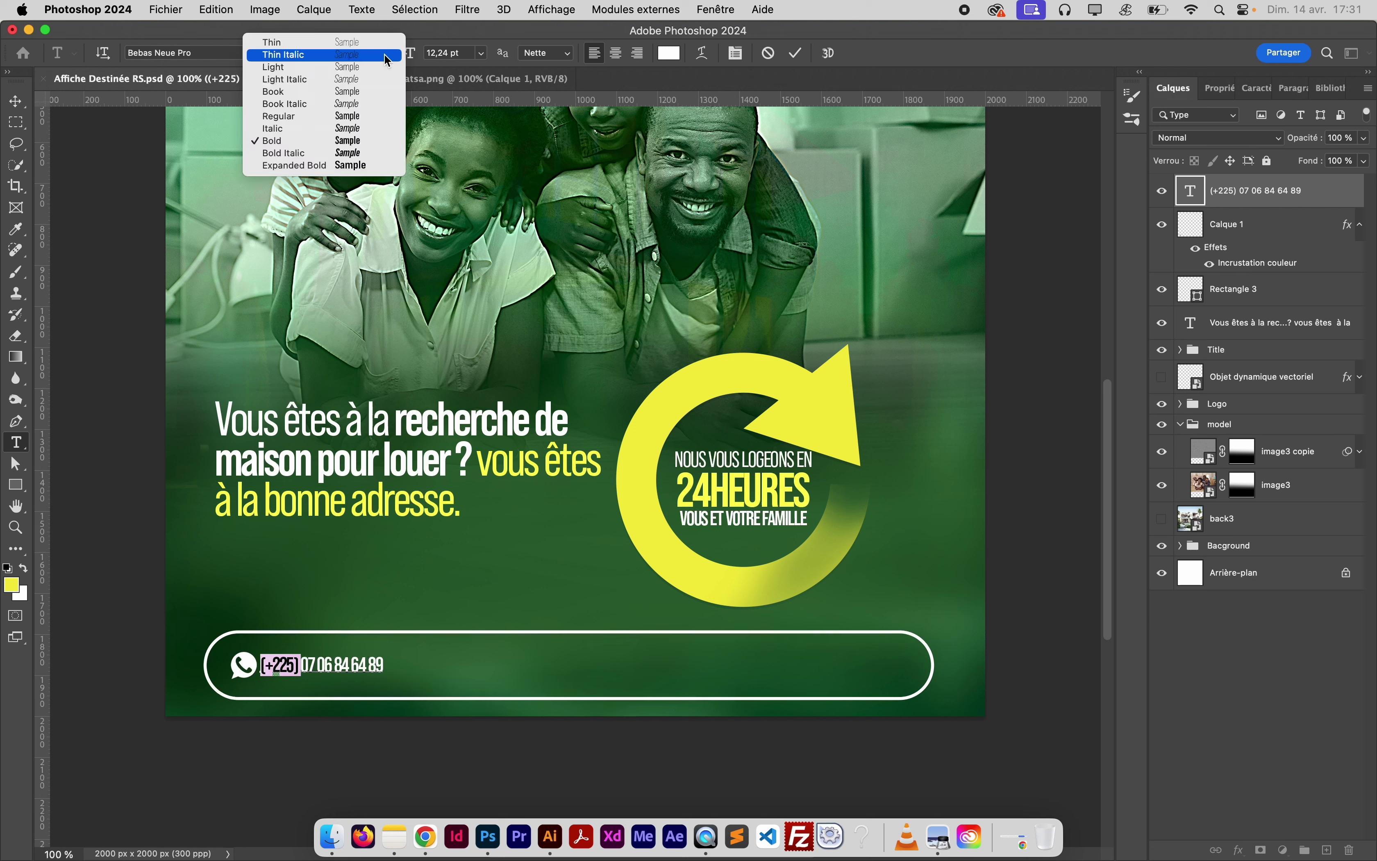
left_click(328, 92)
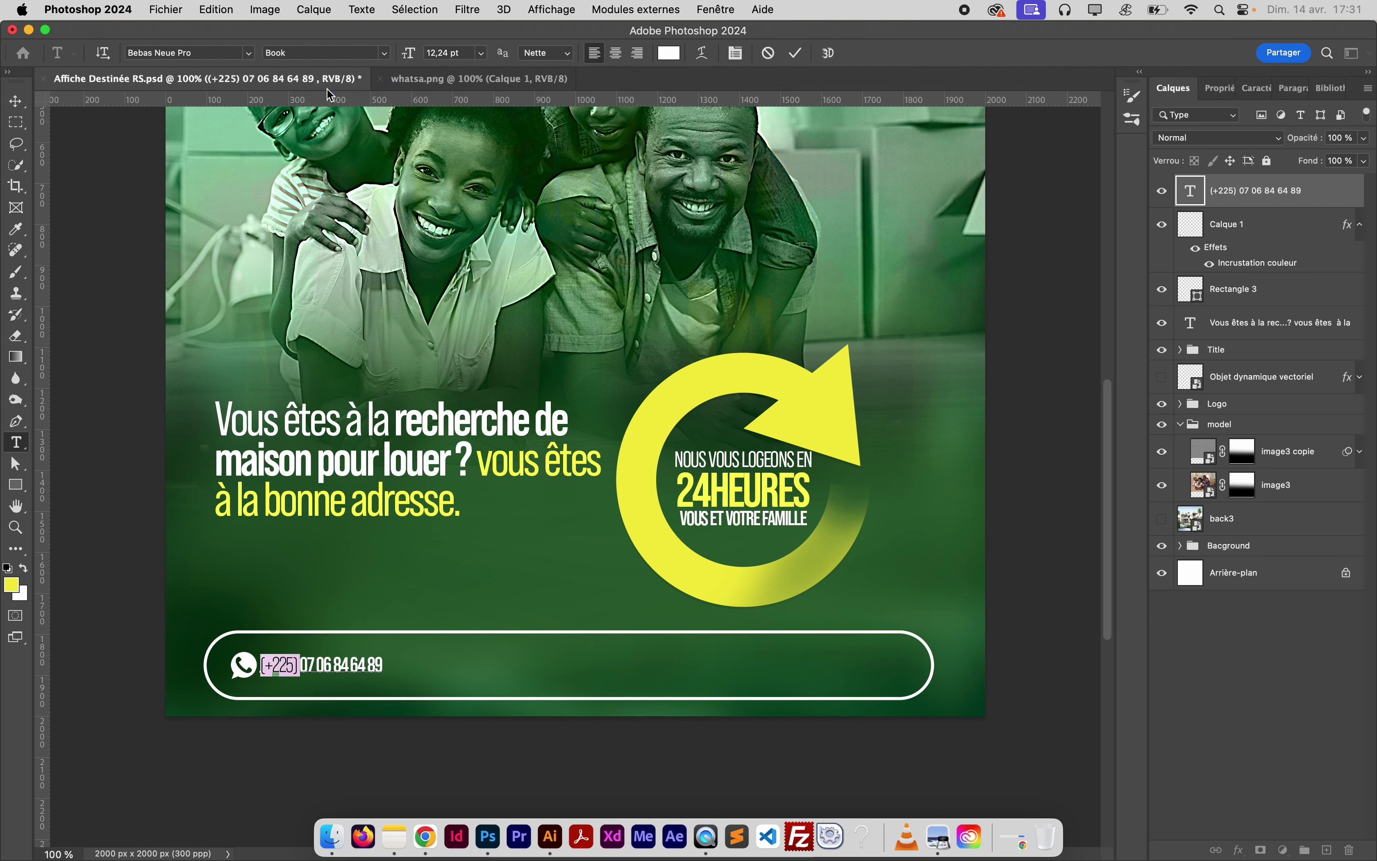
left_click(22, 102)
left_click(103, 271)
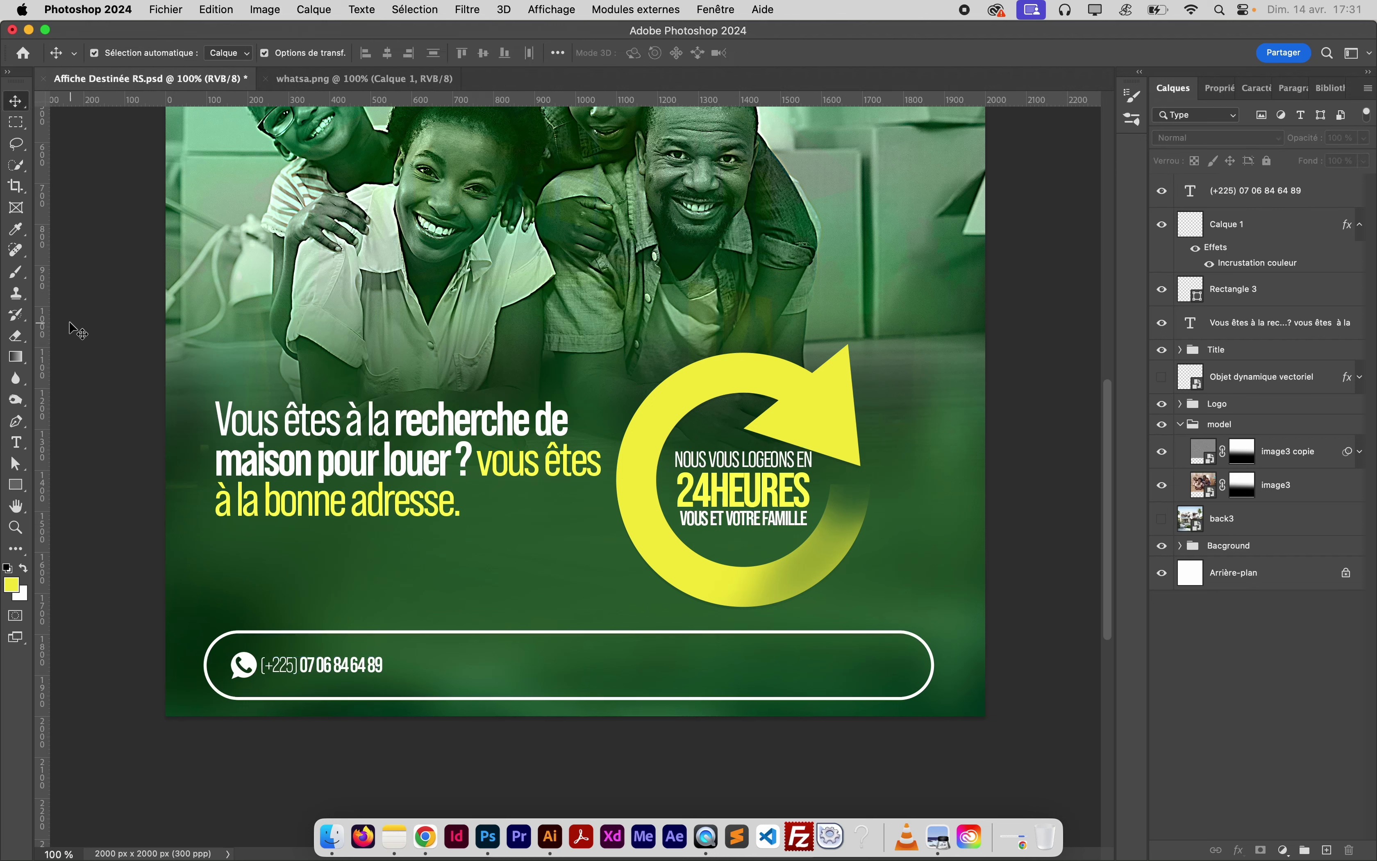
Scale the WhatsApp icon down closer to the phone number's height and add horizontal guides along the number's top and bottom edges
left_click(241, 671)
left_click(247, 663)
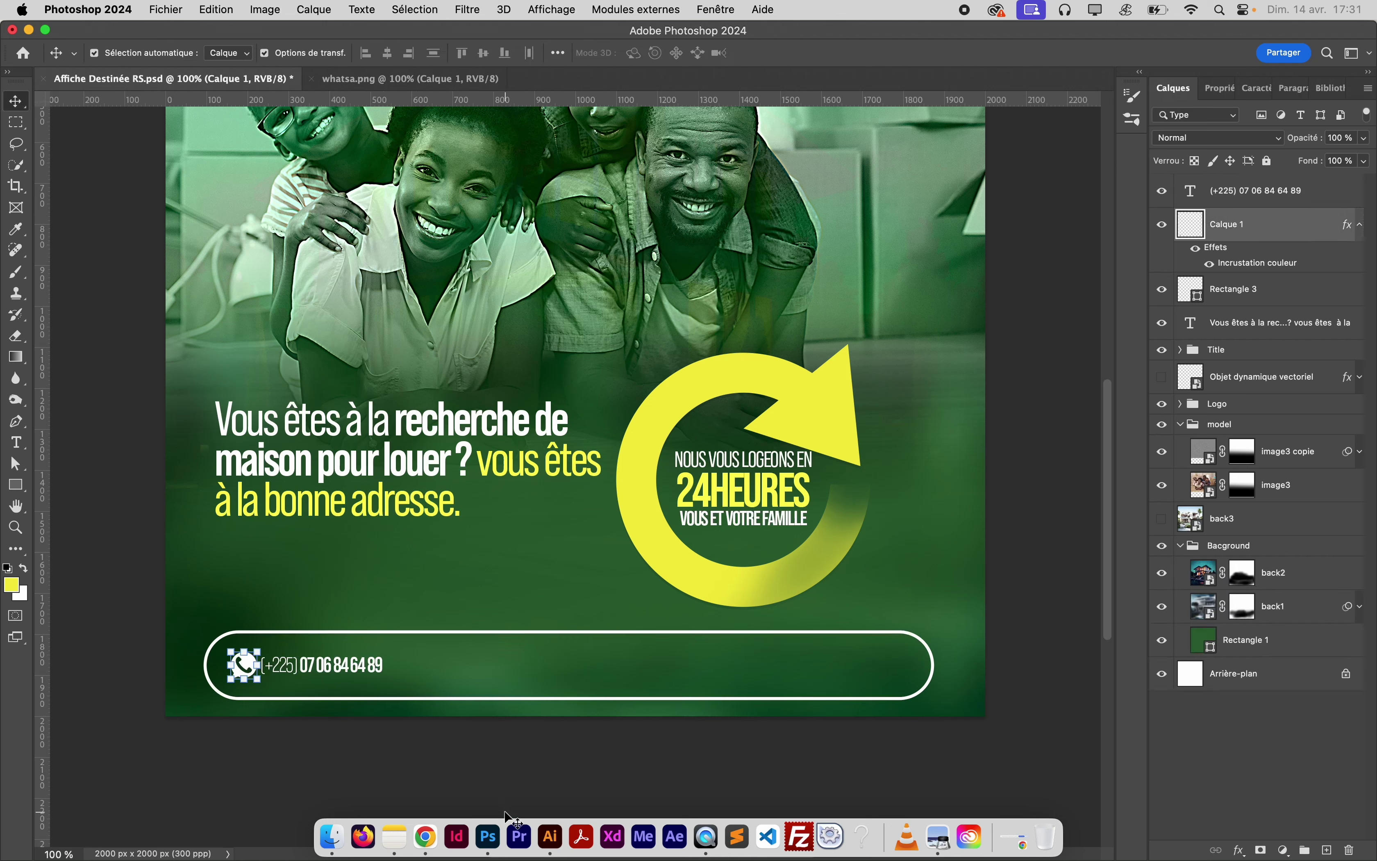
key("super+t")
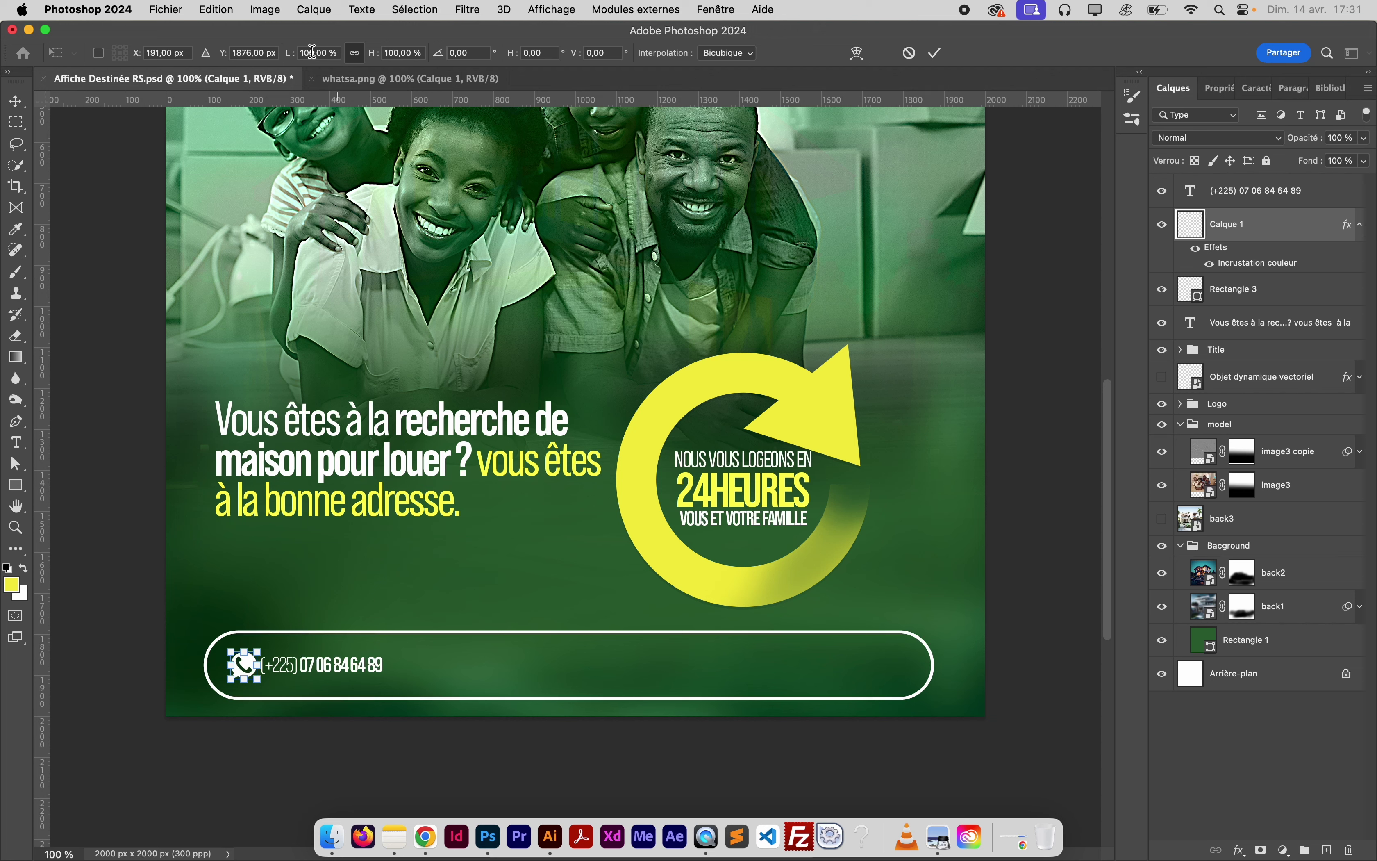
left_click_drag(295, 60, 275, 64)
key("Return")
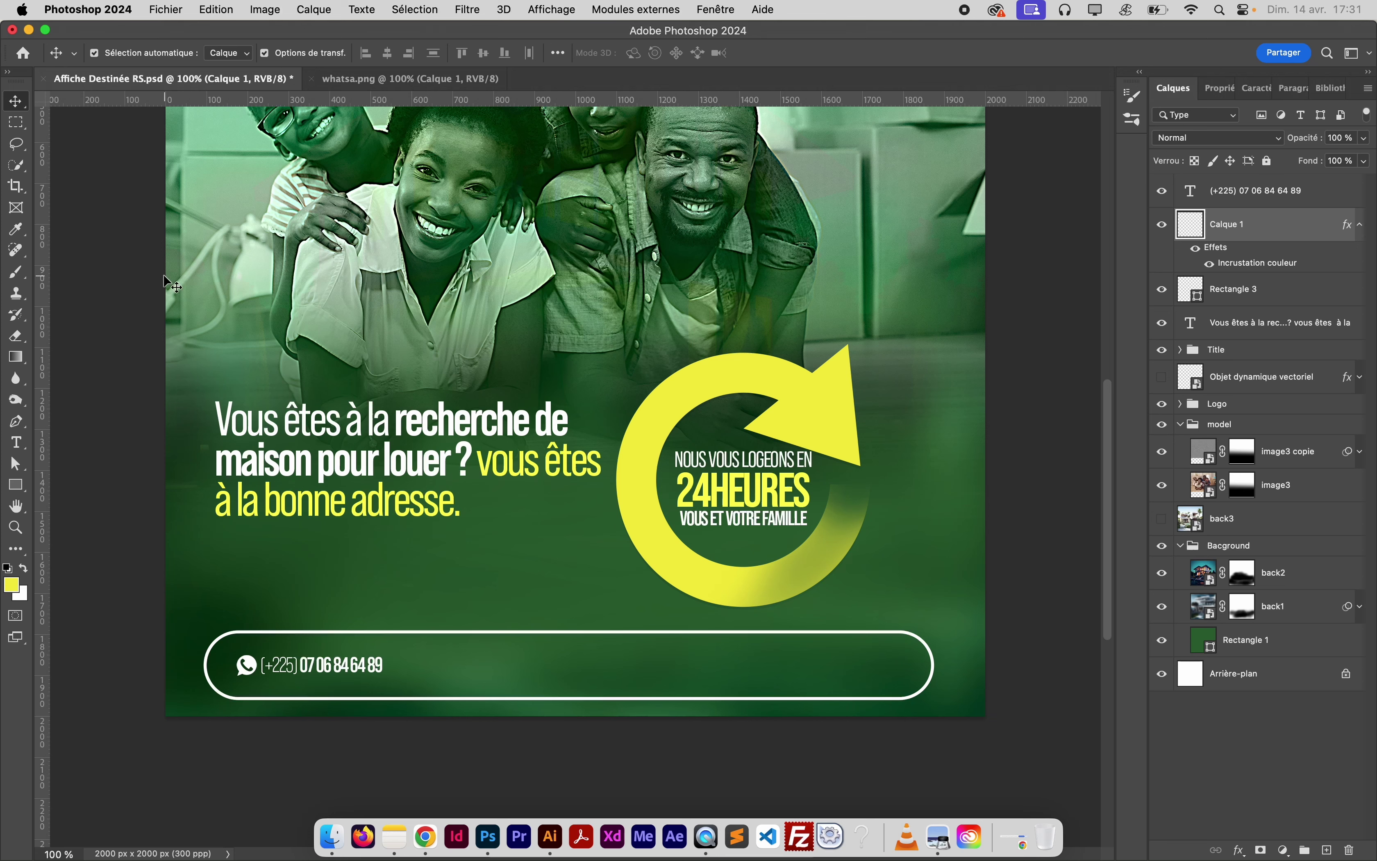
left_click_drag(377, 103, 349, 680)
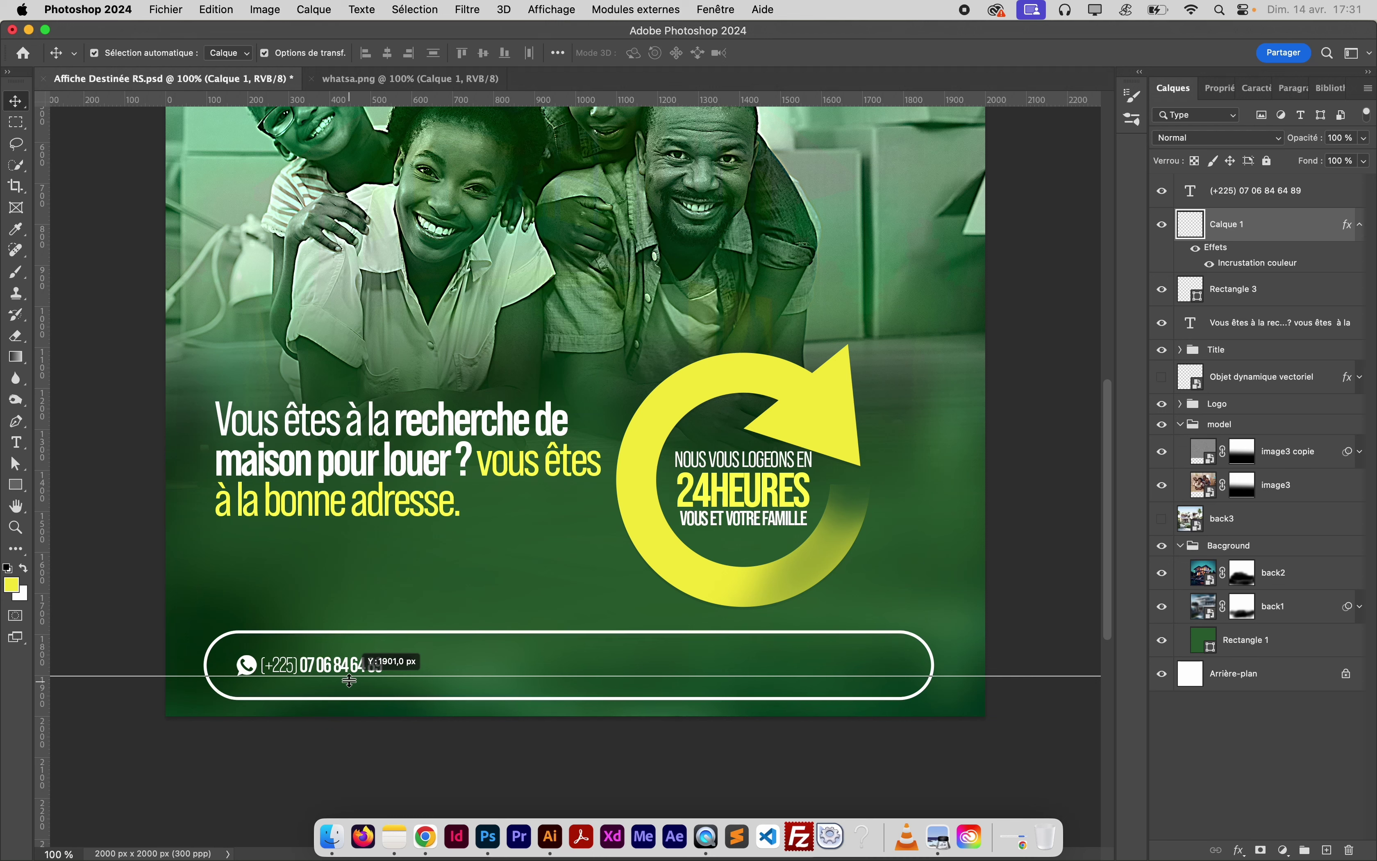
left_click_drag(349, 680, 344, 658)
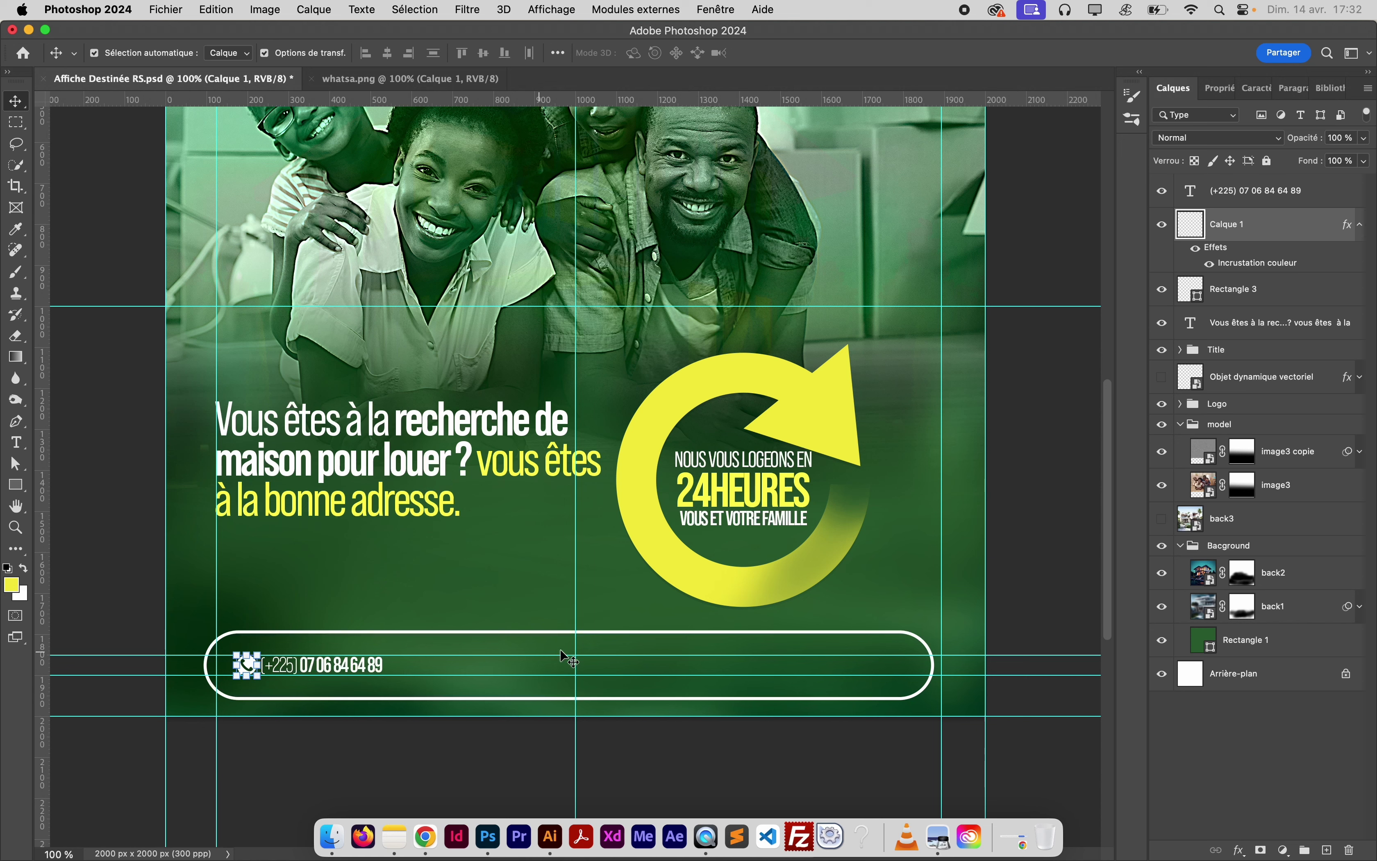
Group the phone number and WhatsApp icon layers, name the group Whatsapp, and hide the guides
left_click(1308, 196)
left_click(1237, 222, "super")
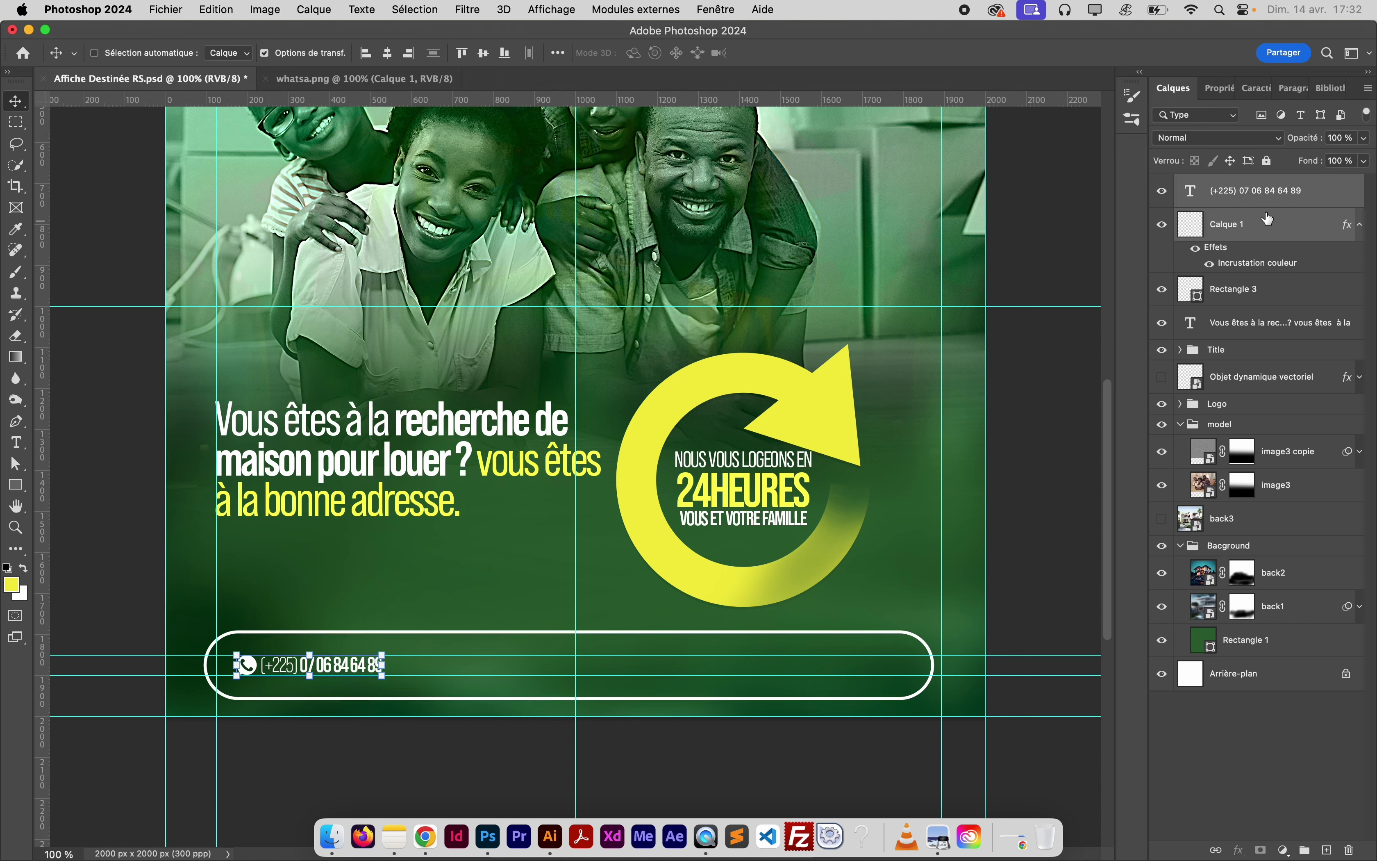
key("super+g")
double_click(1226, 185)
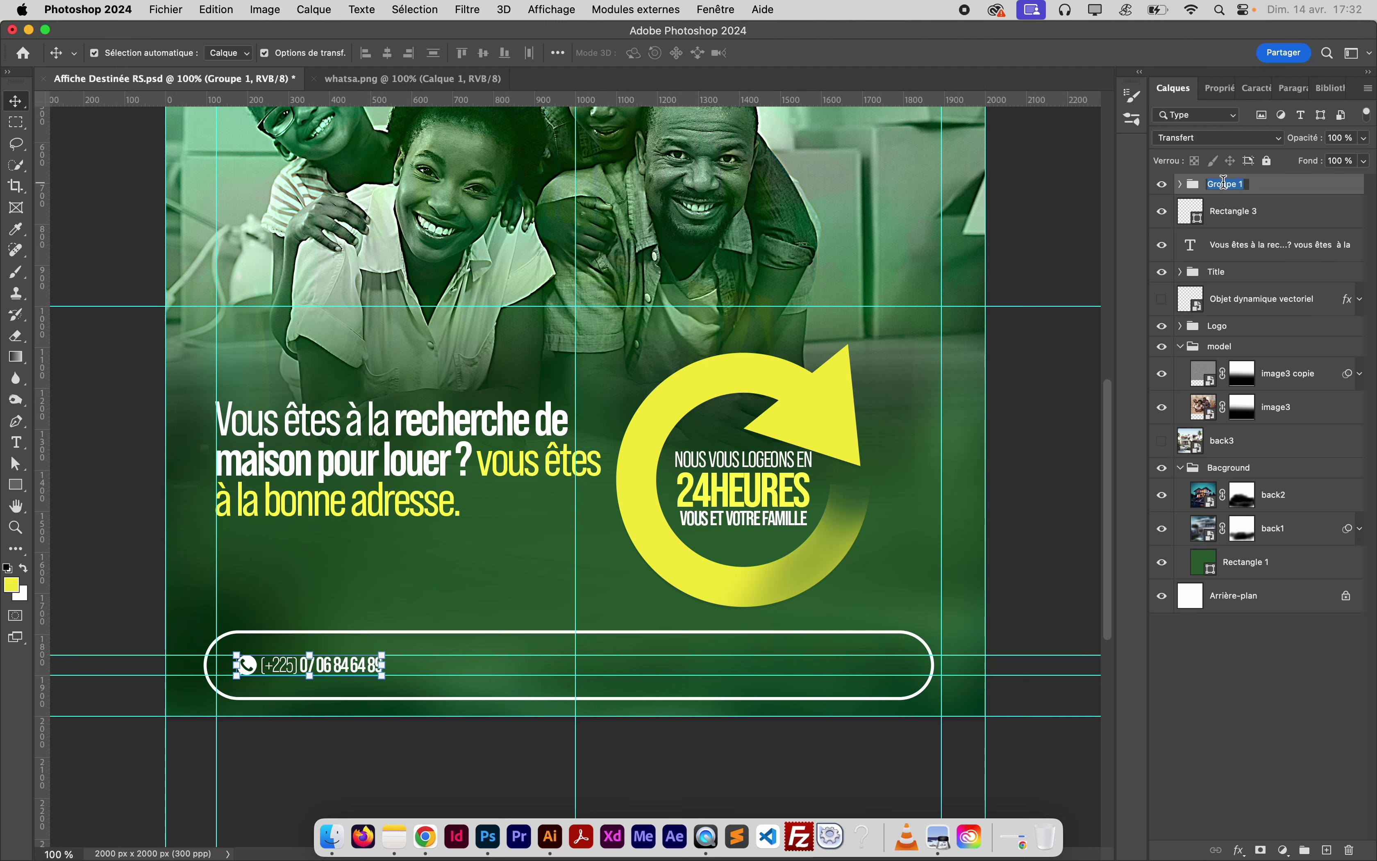
key("Caps_Lock")
type("hatsapp")
key("Return")
key("super+h")
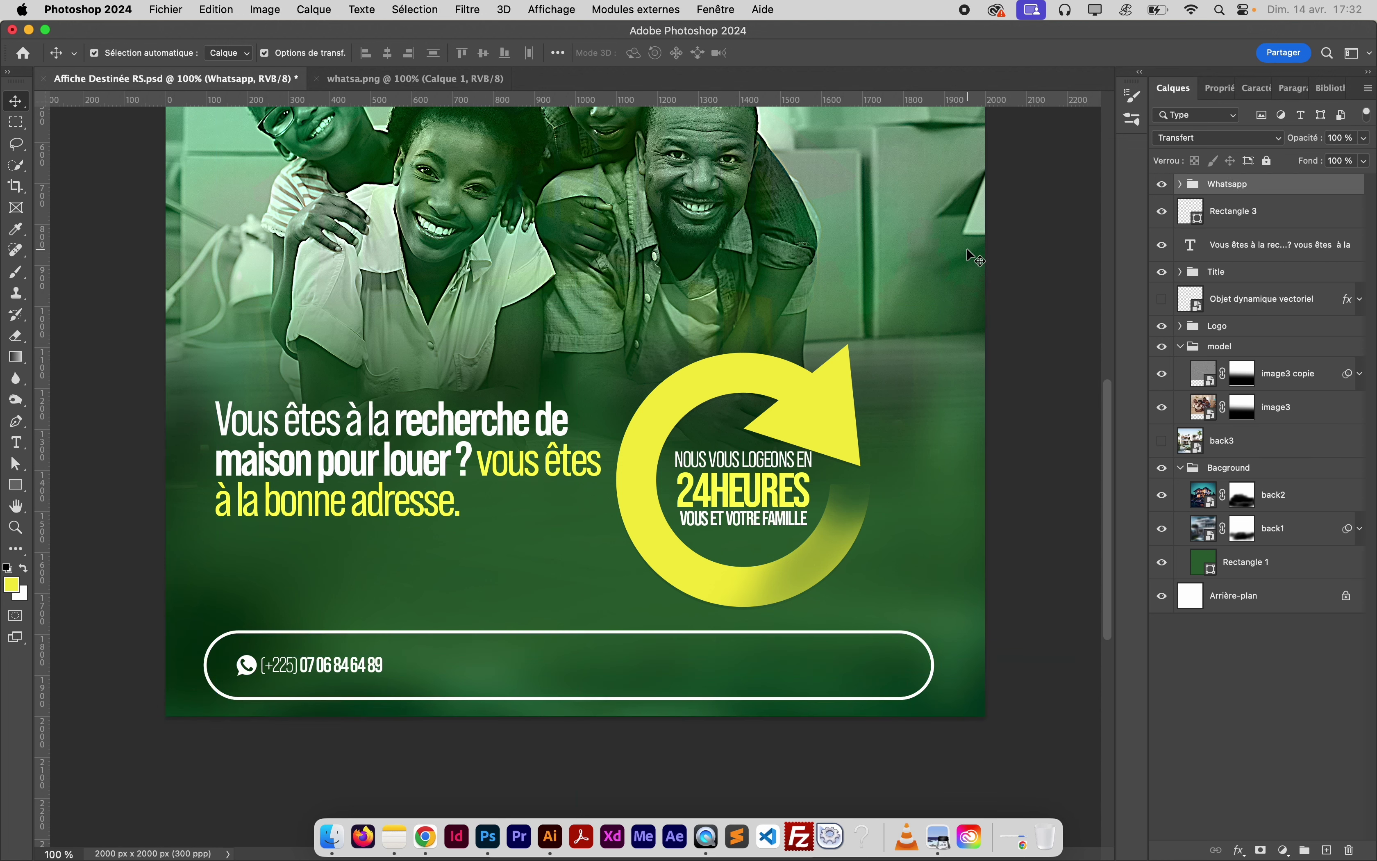
Duplicate the Whatsapp group and move the copy horizontally to the right end of the outlined bar
key("super+j")
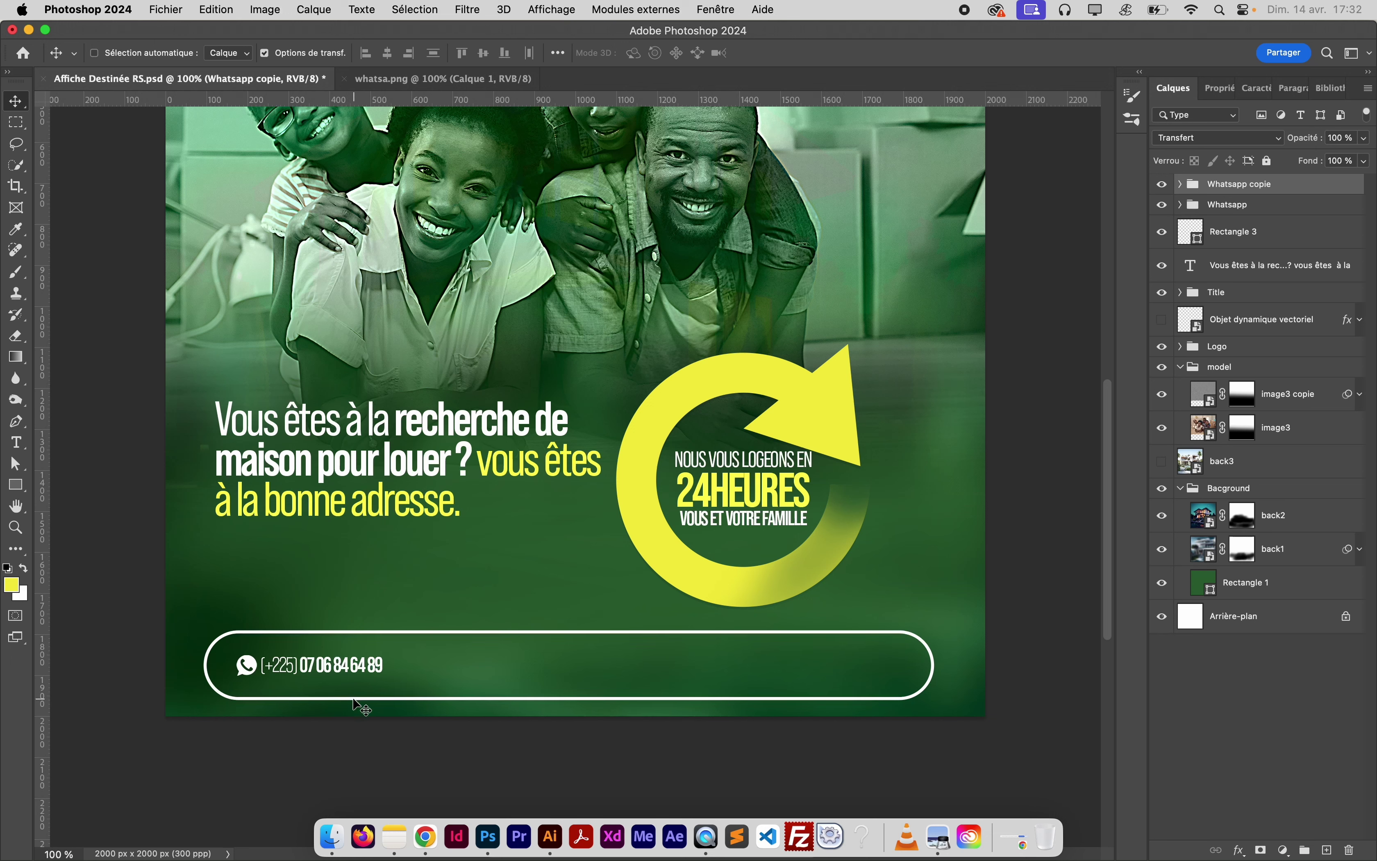
left_click_drag(353, 700, 798, 710)
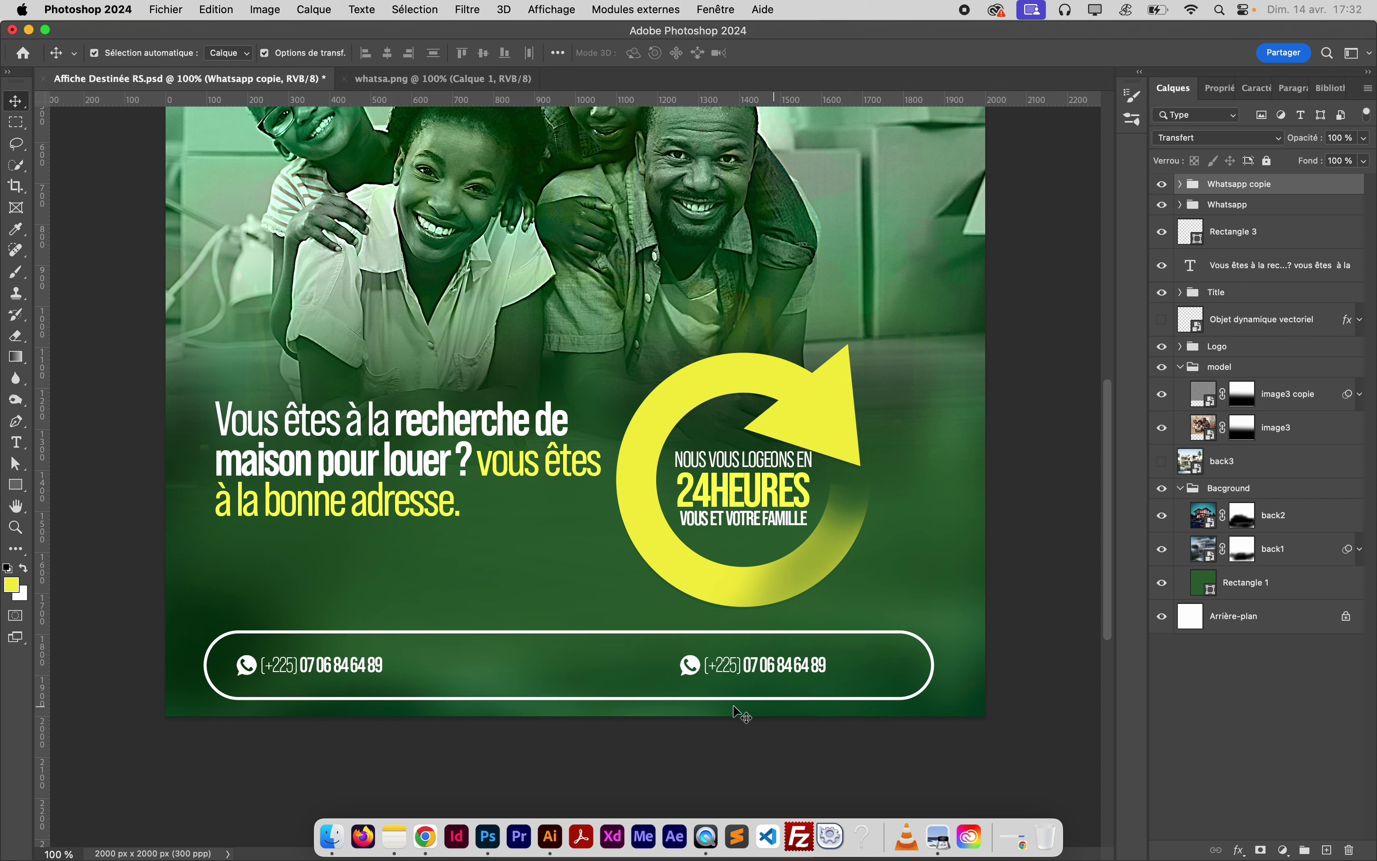
Switch to Notes and copy the location "Abatta, AB CENTER" from the call-to-action line of the ACCROCHE ? note
left_click(16, 442)
left_click(765, 663)
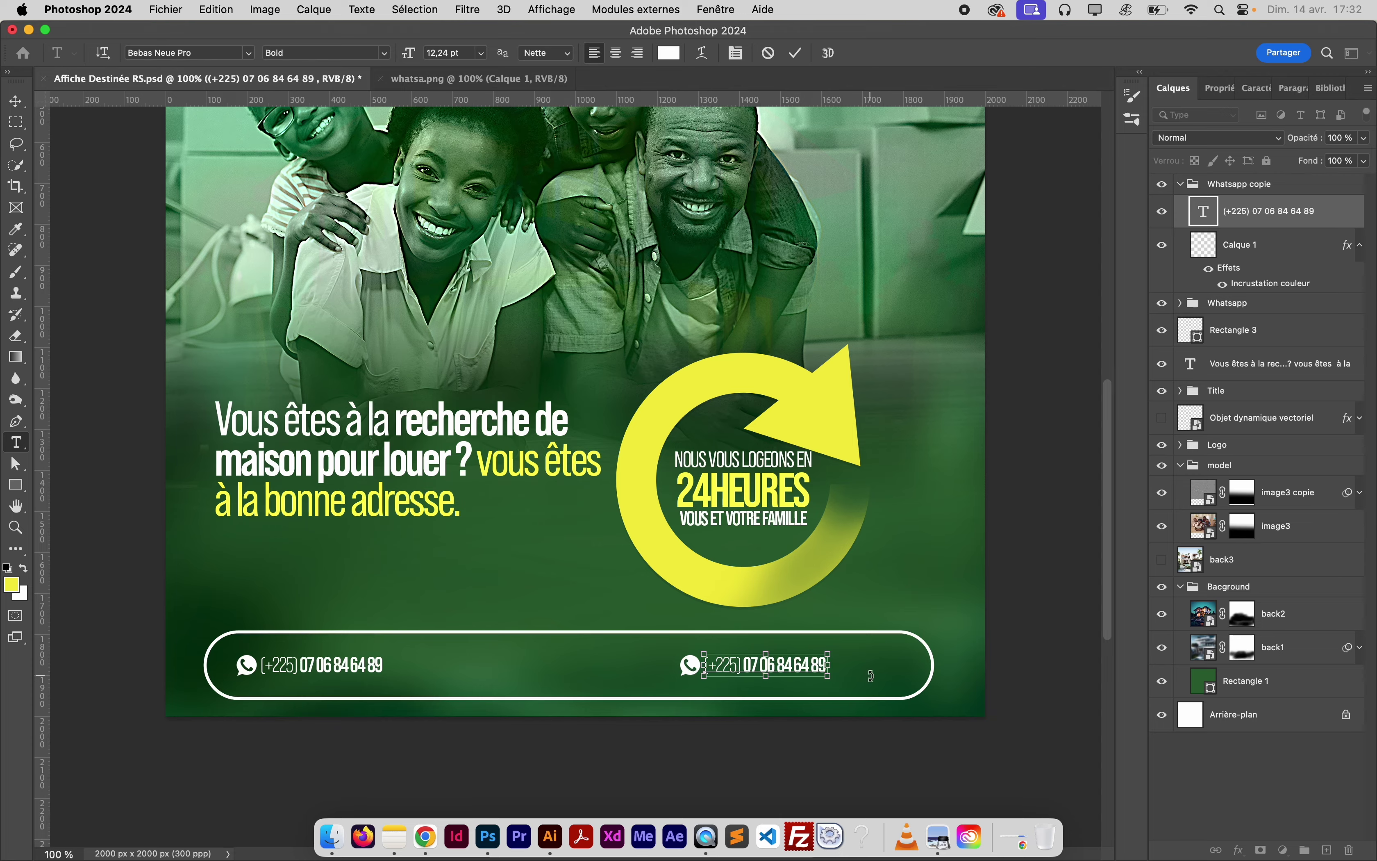
key("super+Tab")
key("super+Tab")
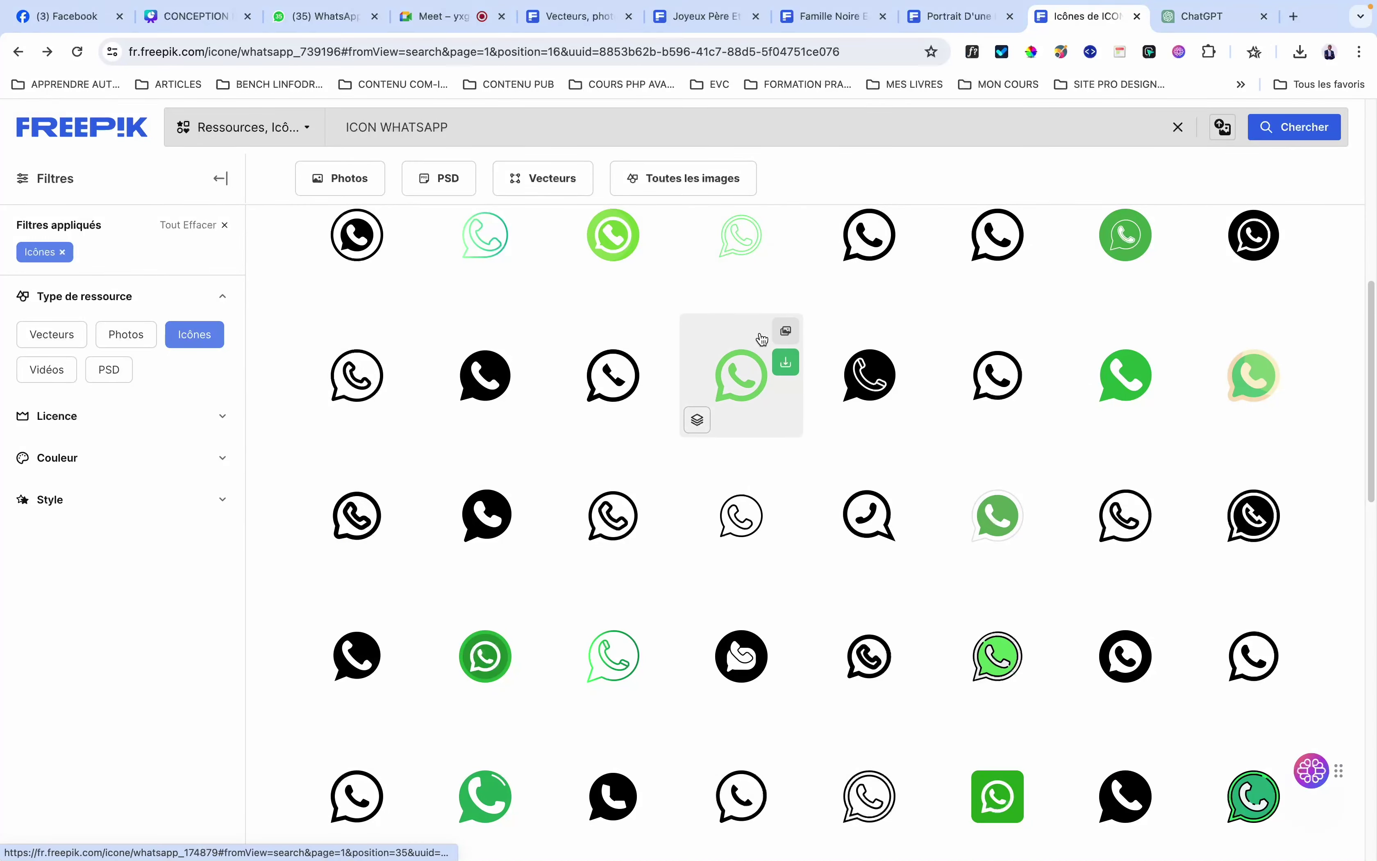
key("super+Tab")
key("super+Tab")
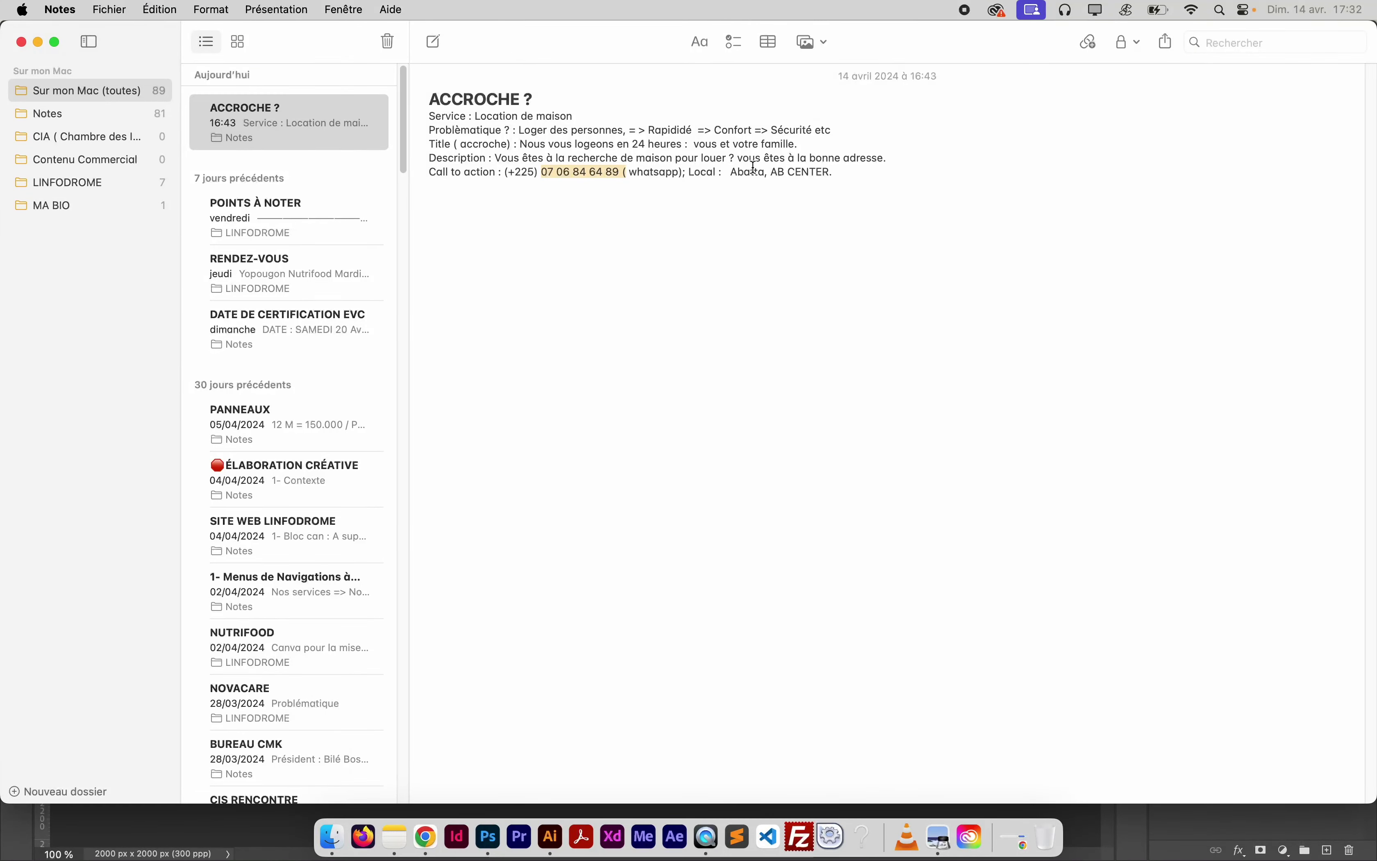
left_click_drag(733, 171, 811, 171)
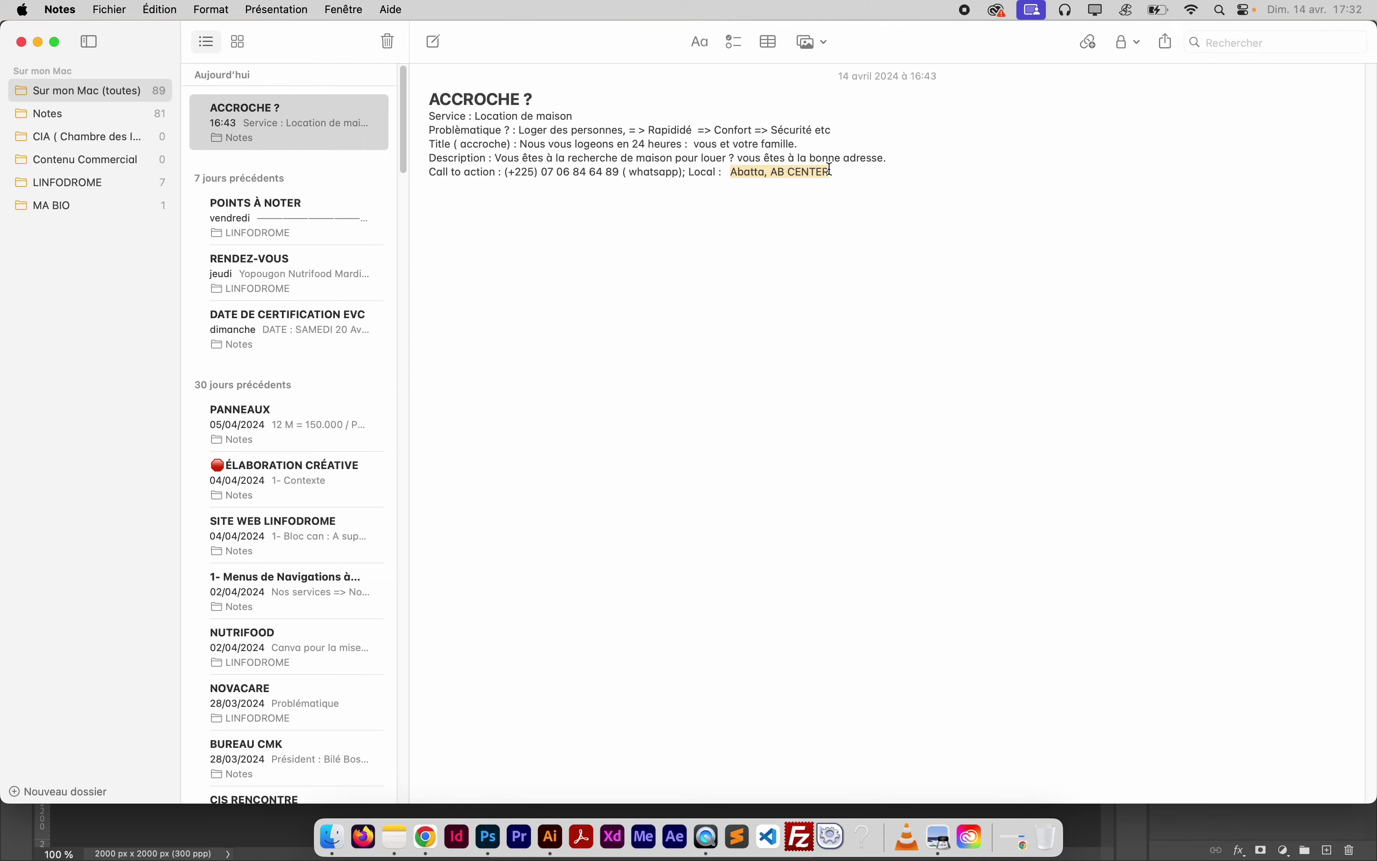
Return to Photoshop and replace the phone number in the duplicated group with the text "Abatta, AB CENTER"
key("super+Tab")
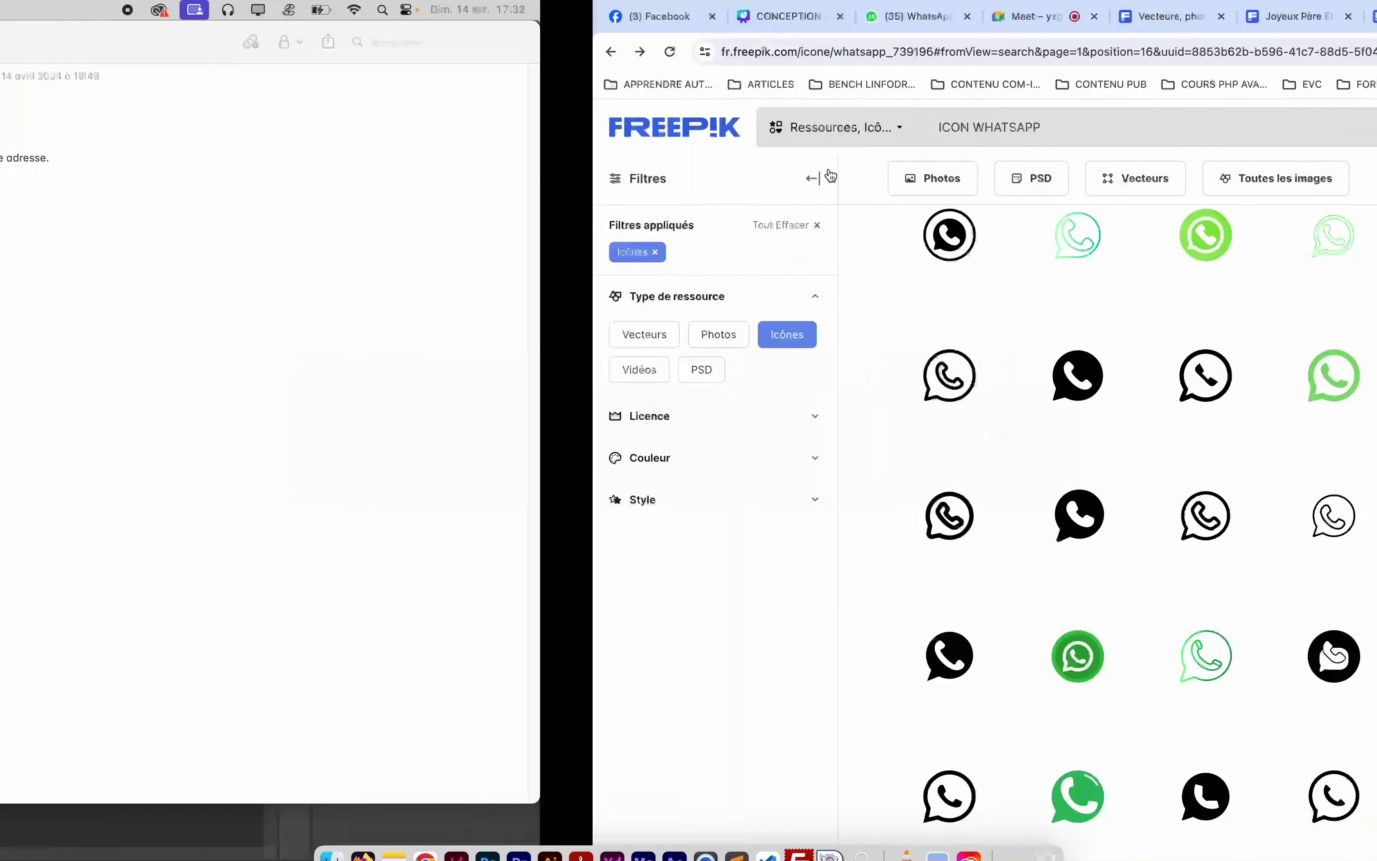
key("super+Tab")
key("super+Tab")
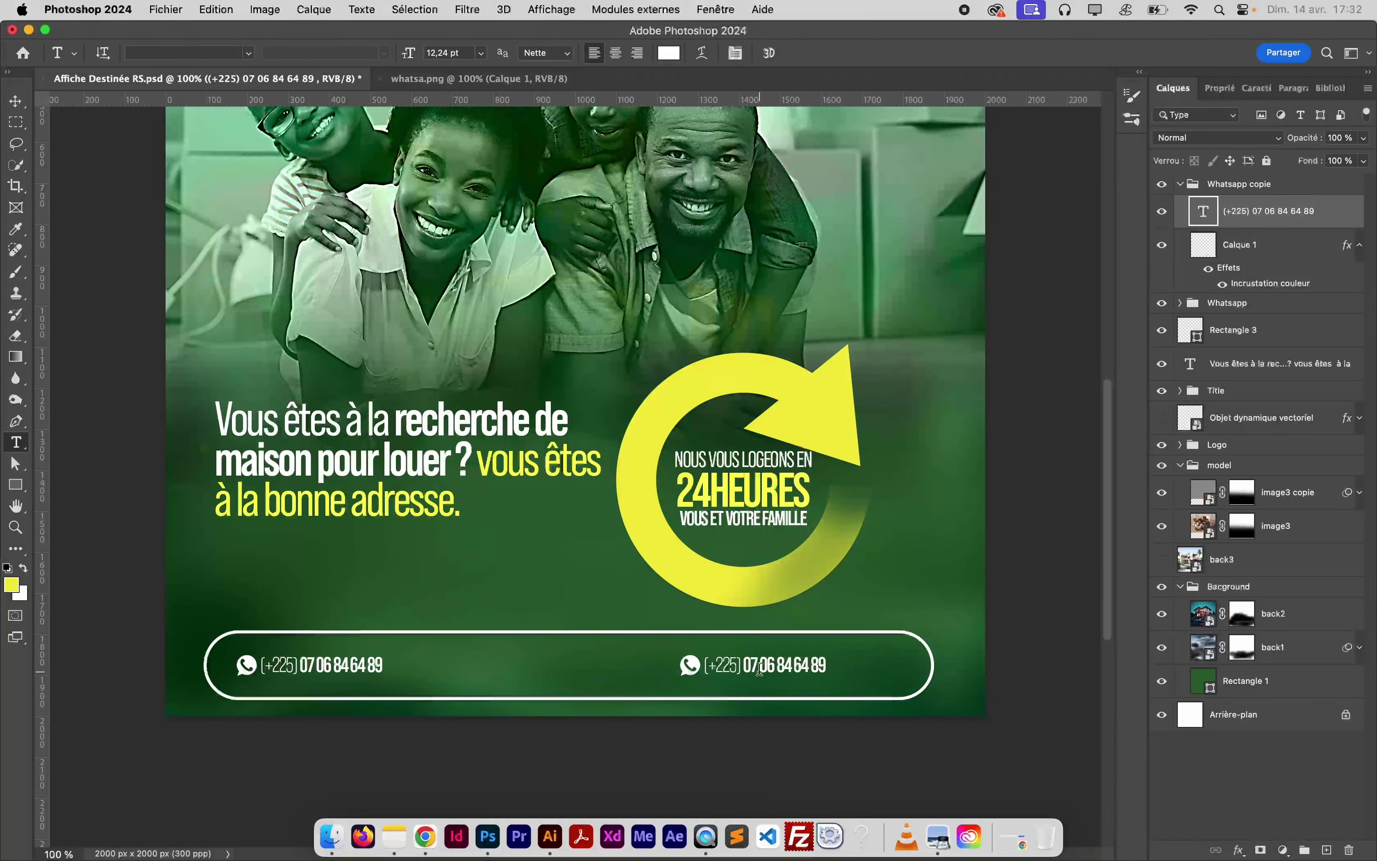
left_click(762, 669)
key("ctrl+a")
key("BackSpace")
type("Abatta, AB CENTER")
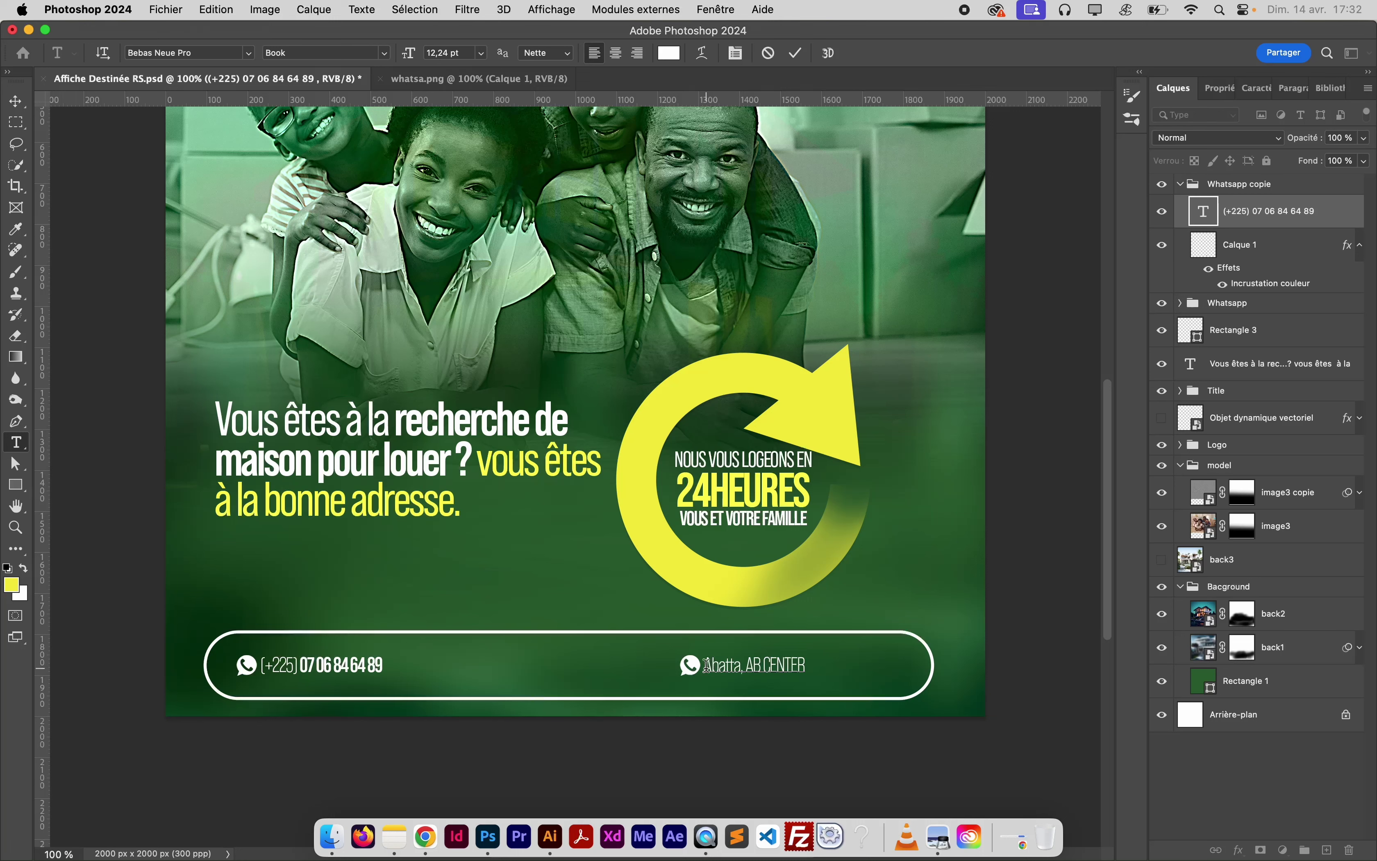
Set the AB CENTER part of the location text to the Bold font style and commit the text
left_click_drag(706, 665, 831, 671)
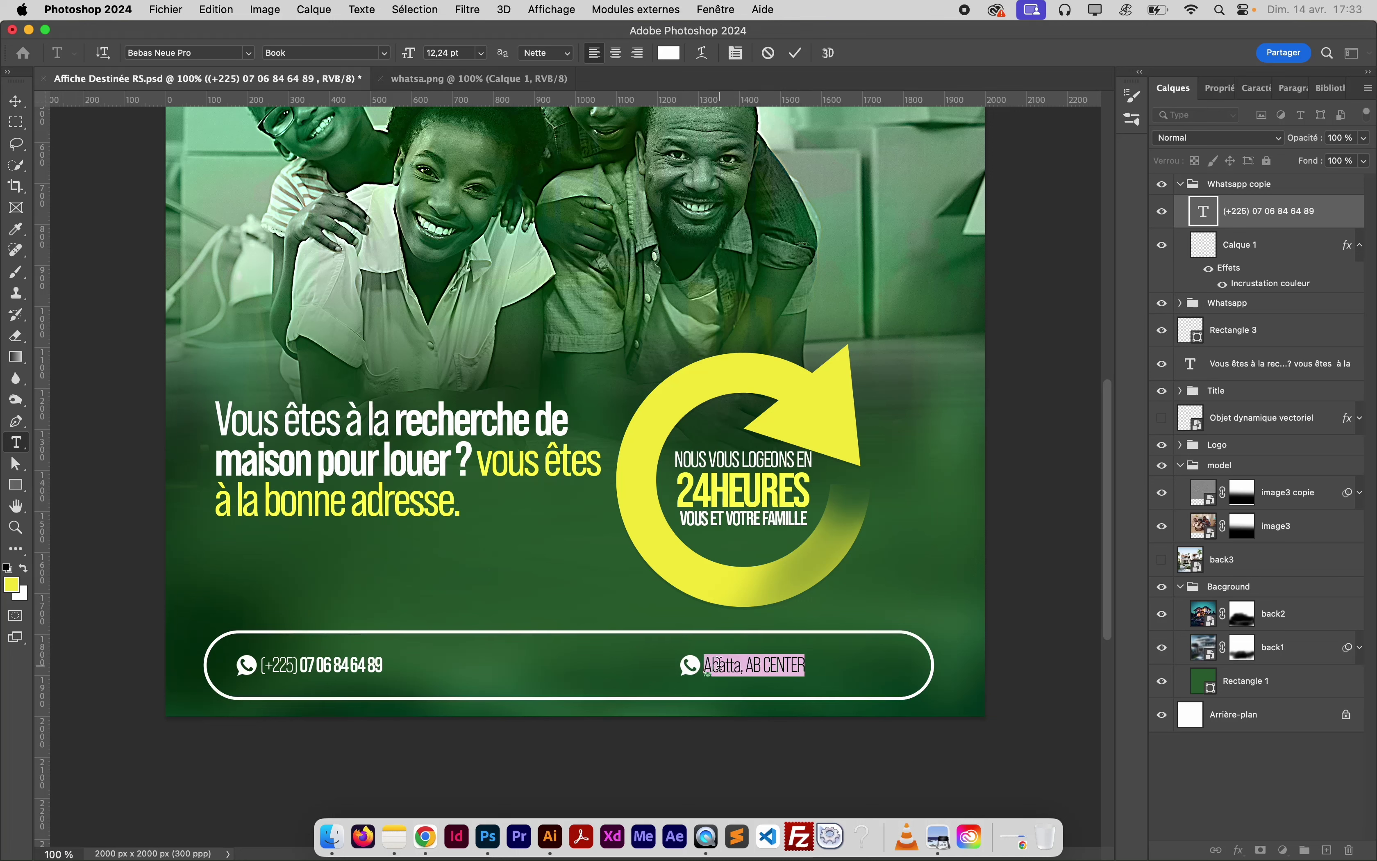
left_click_drag(745, 665, 830, 666)
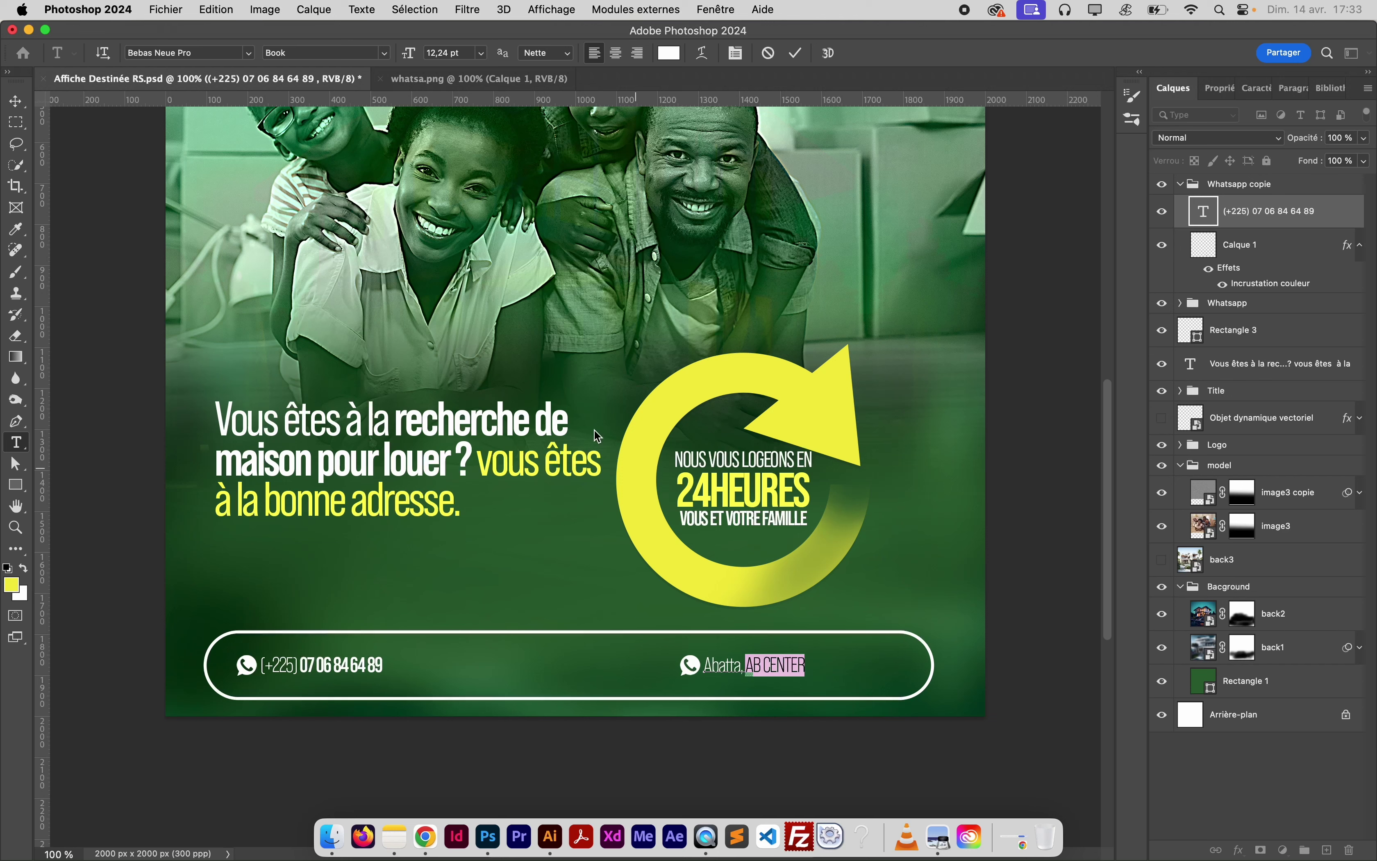
left_click(385, 55)
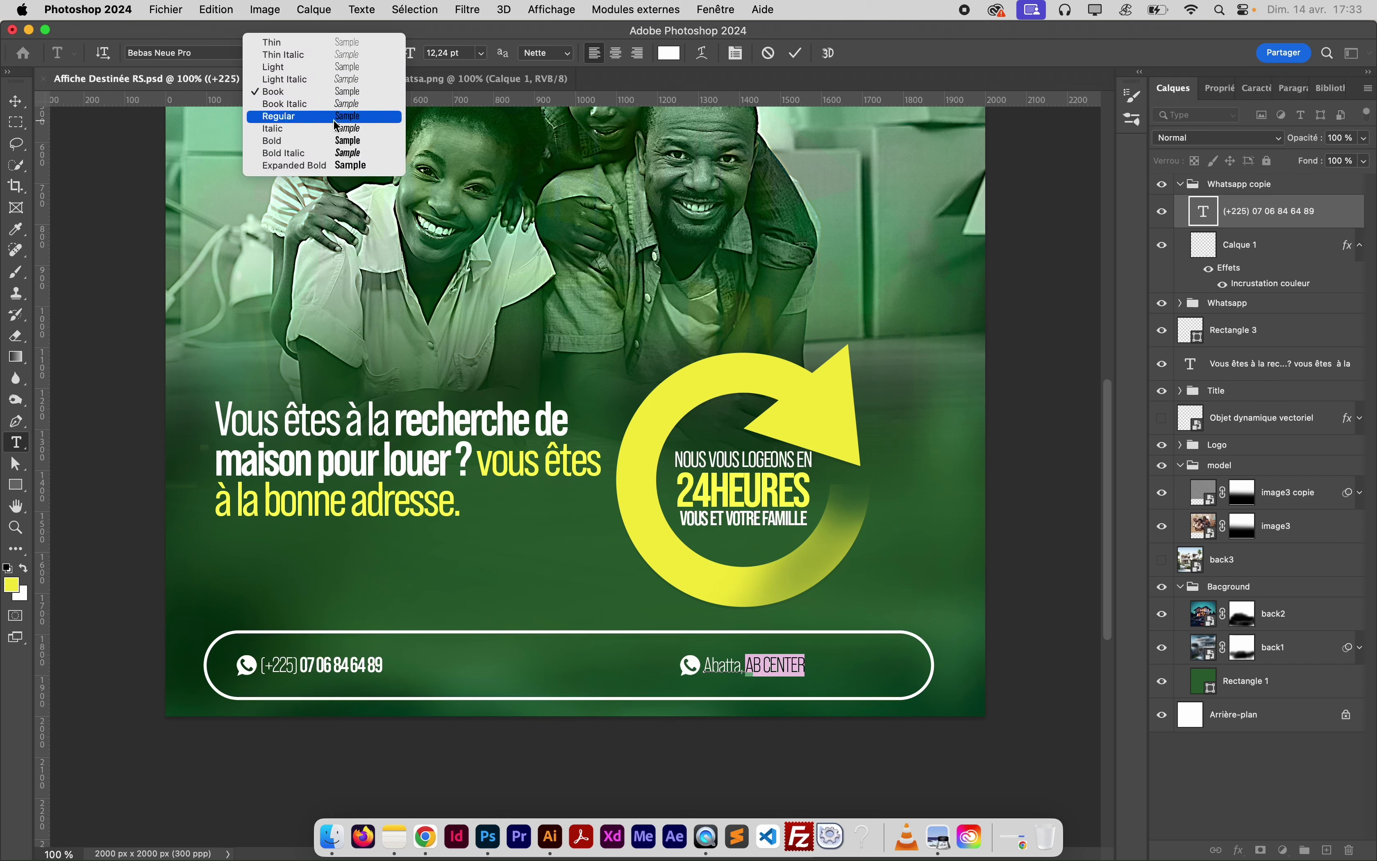
left_click(307, 141)
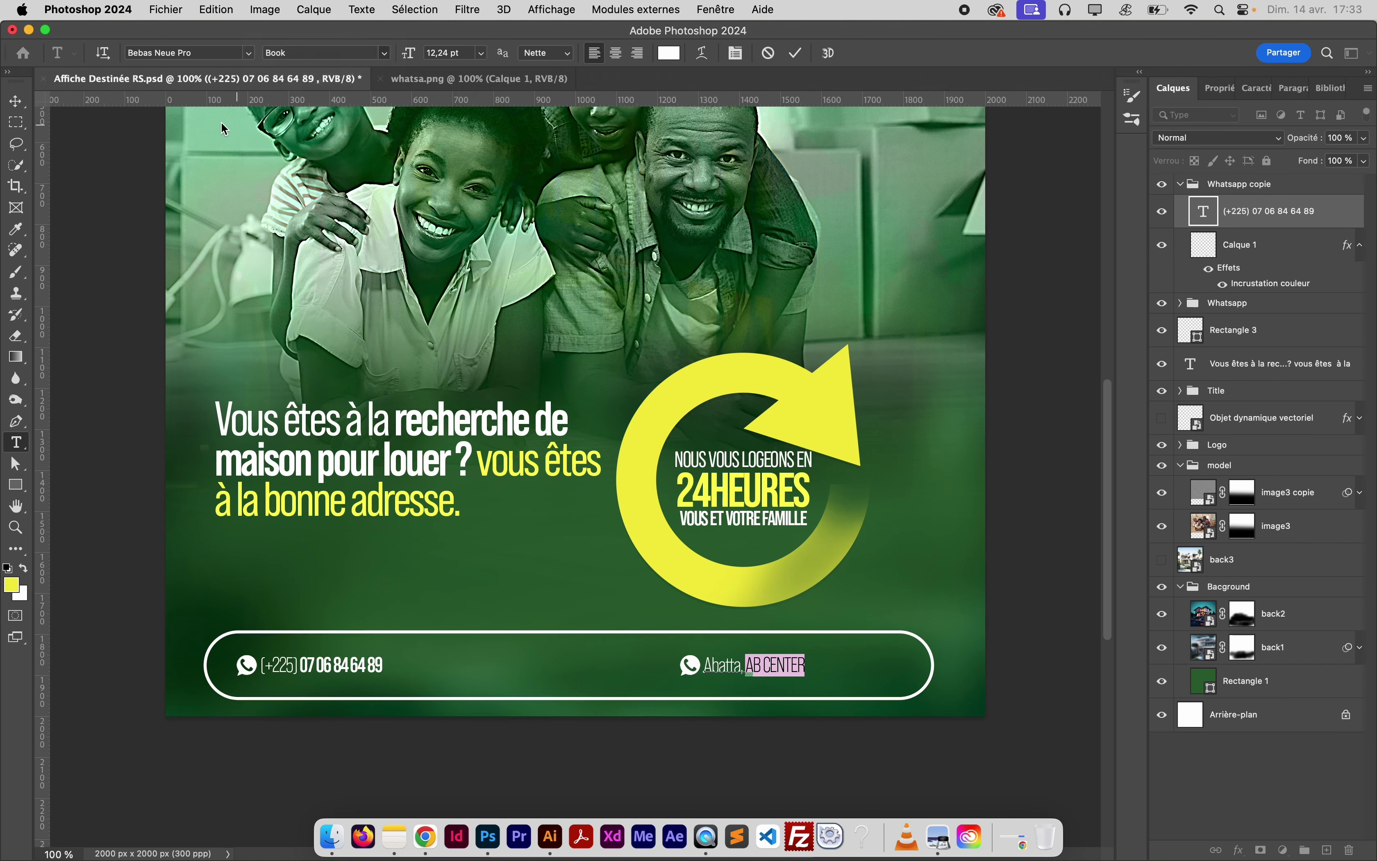
left_click(15, 101)
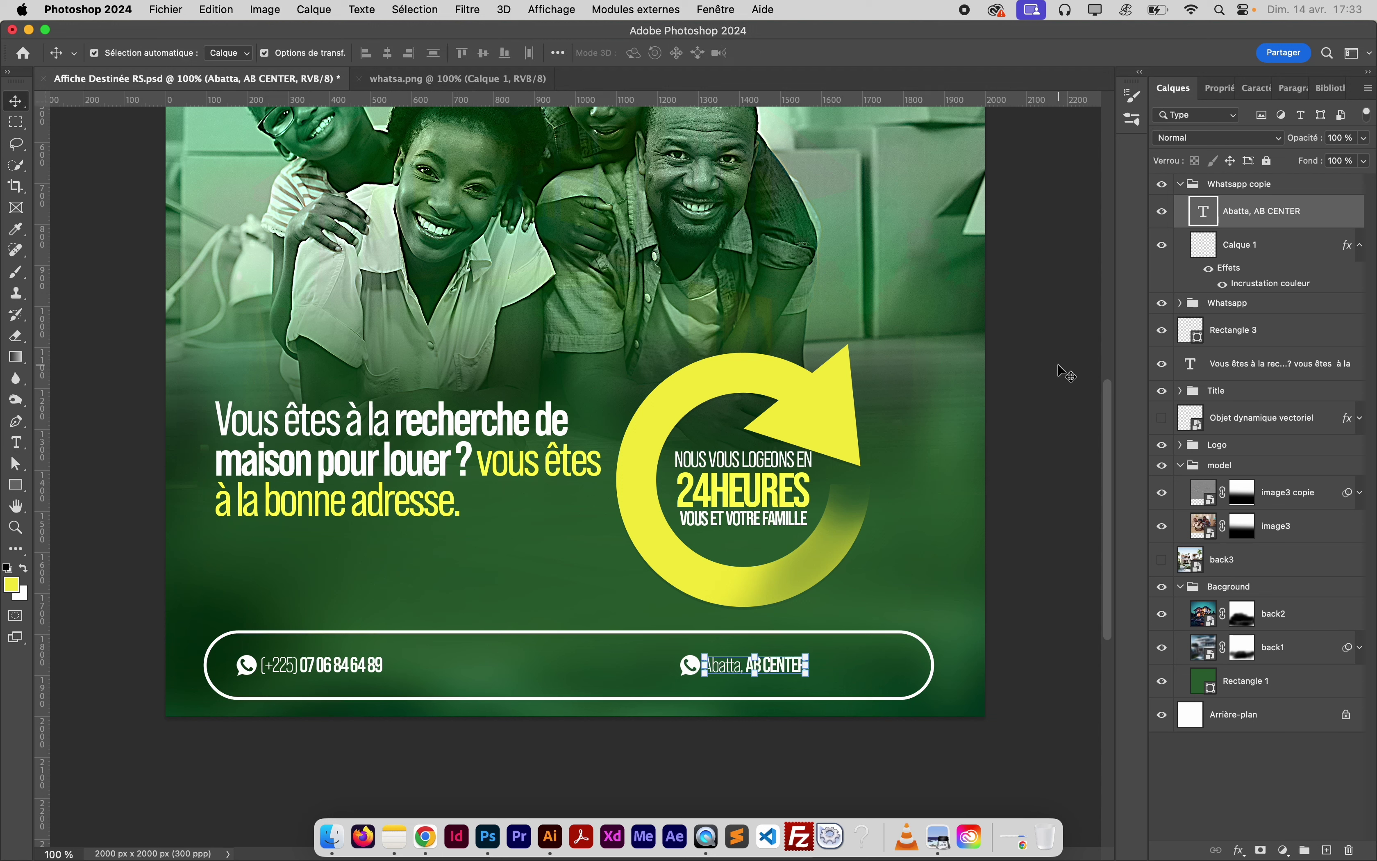
Rename the Whatsapp copie group as local
double_click(1230, 184)
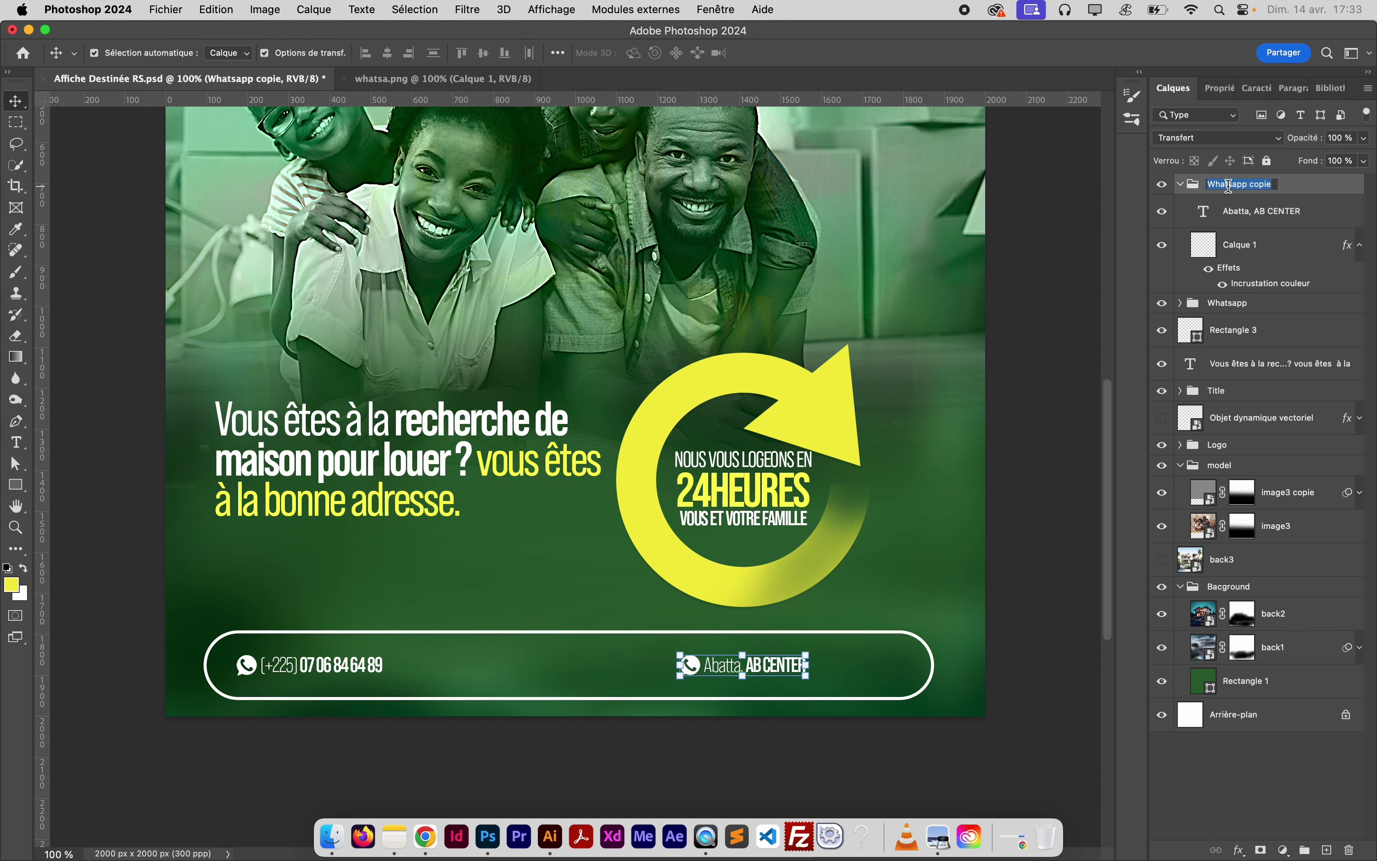
type("local")
key("Return")
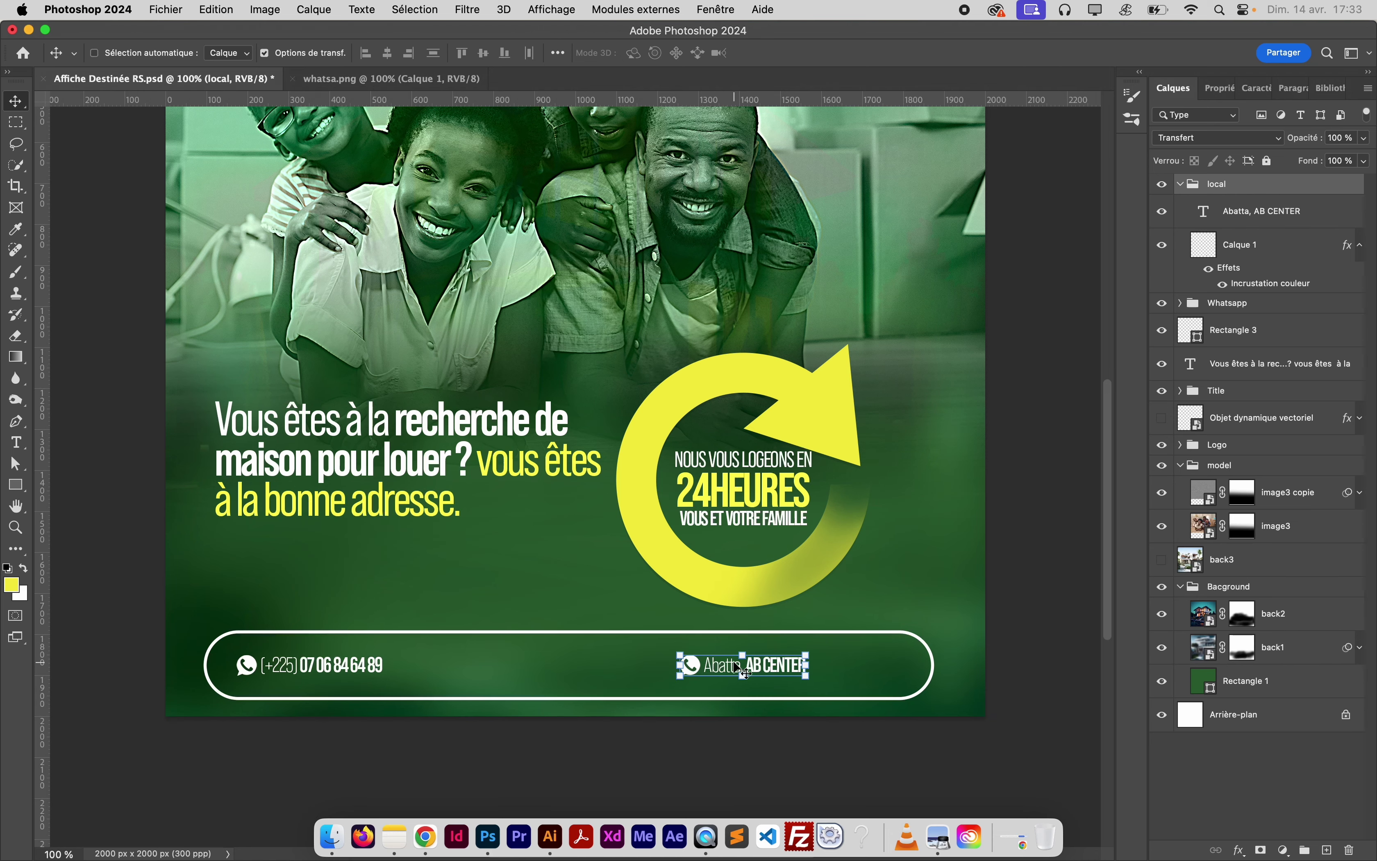
Switch to Freepik in the browser and search the icons for "ICON localisation"
key("super+Tab")
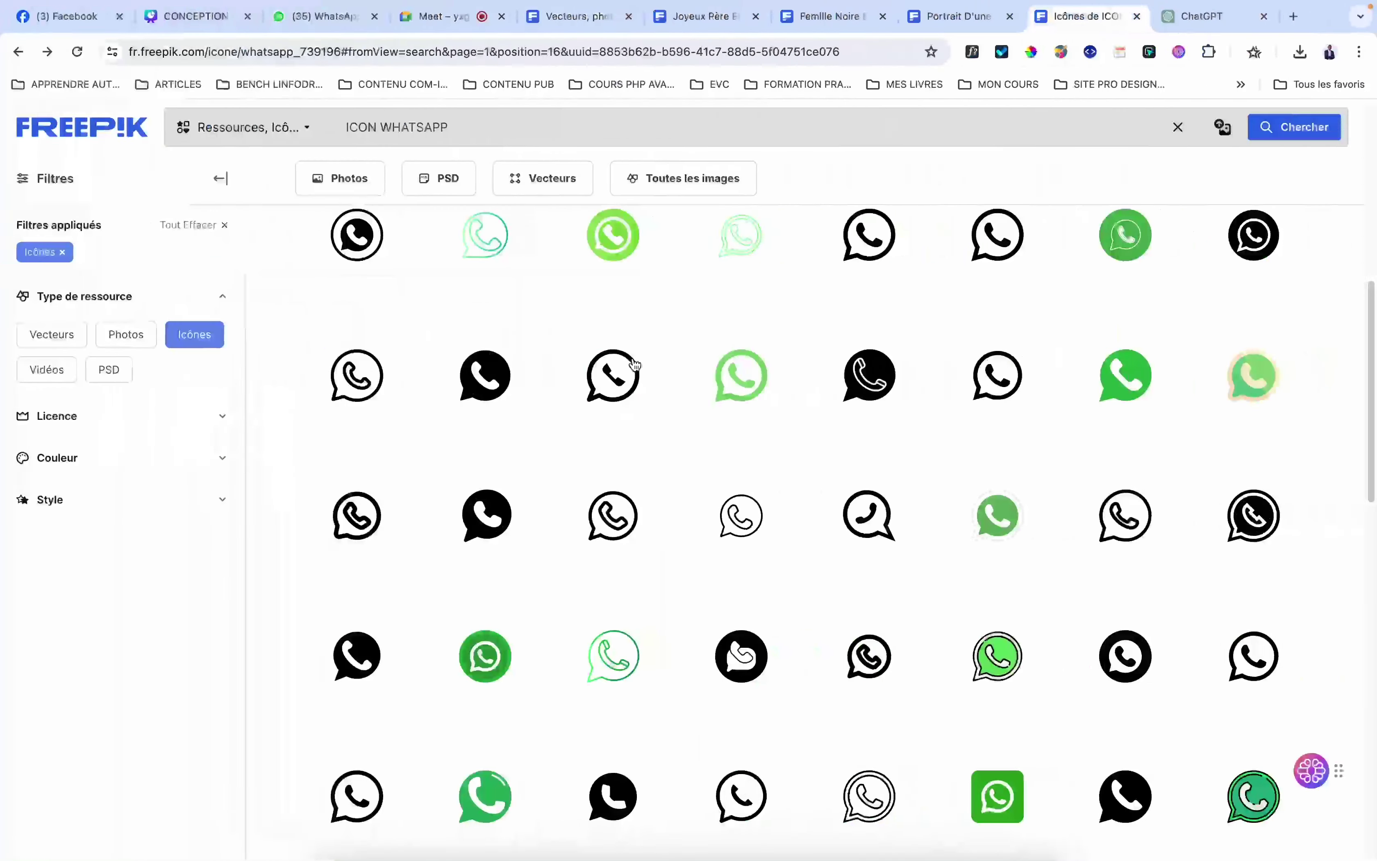
double_click(387, 128)
type("pos")
type("alisation")
key("Return")
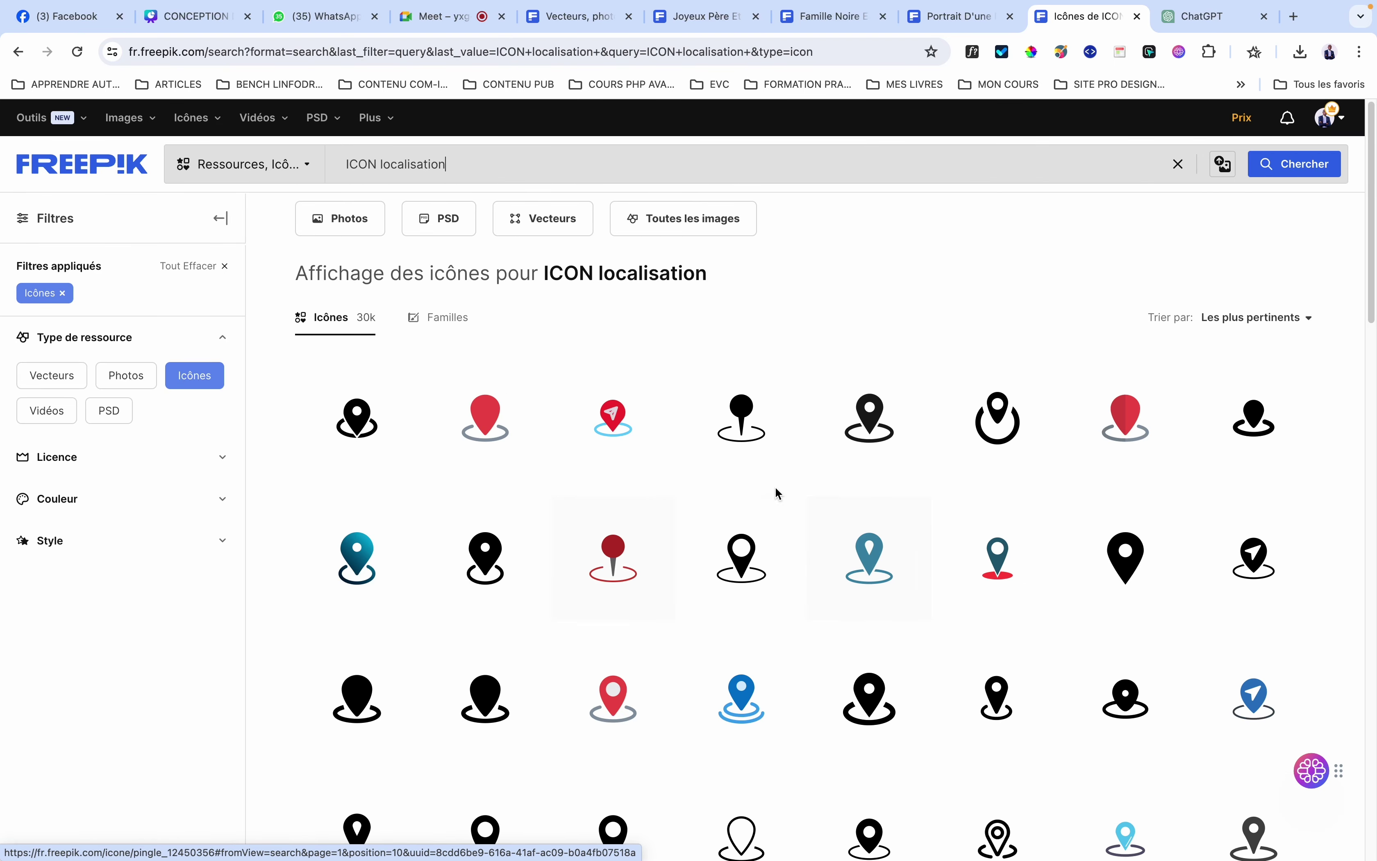
Download the plain black location pin icon as a PNG named position into the Links folder
scroll(882, 506, "down", 3)
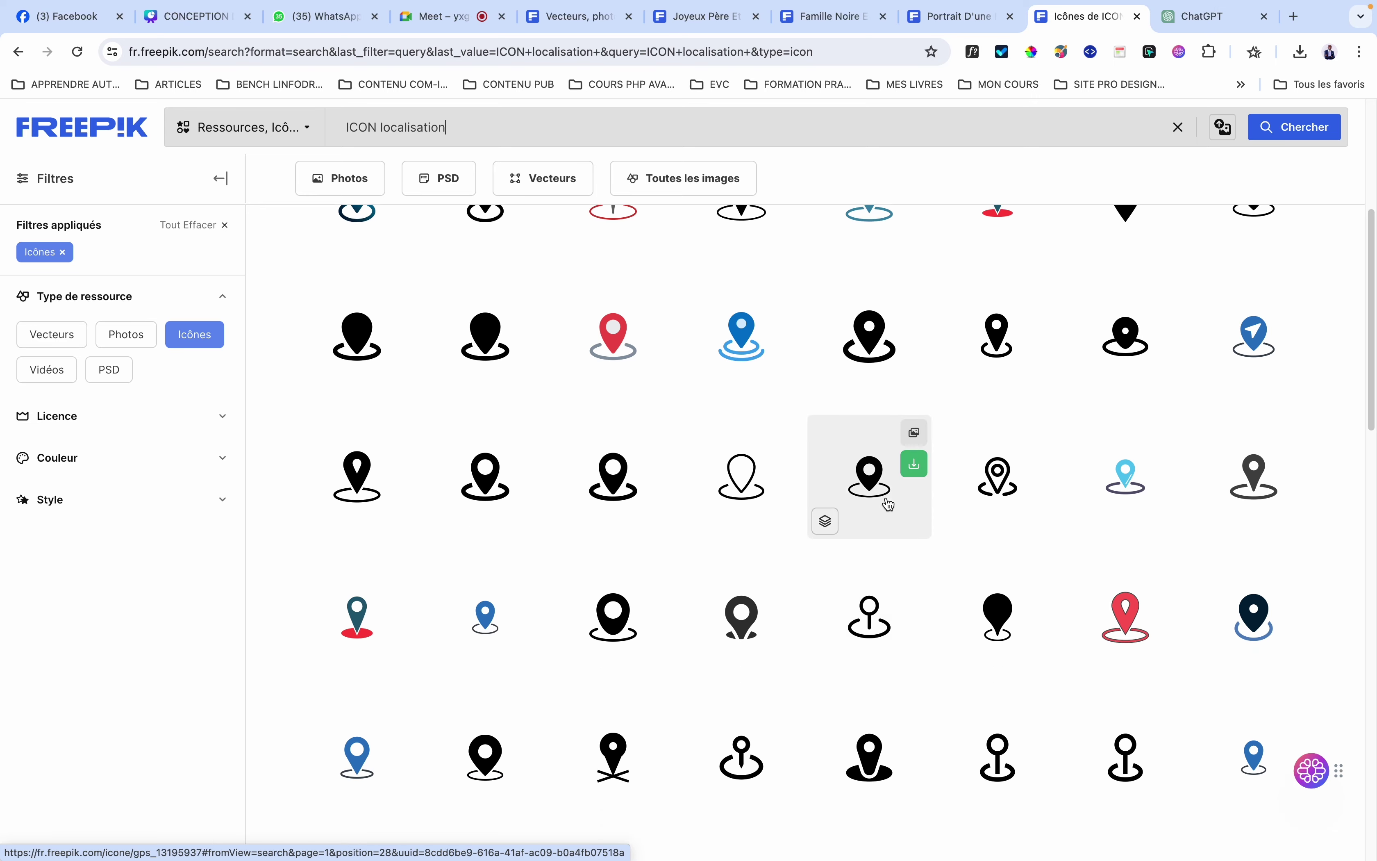
scroll(885, 501, "up", 4)
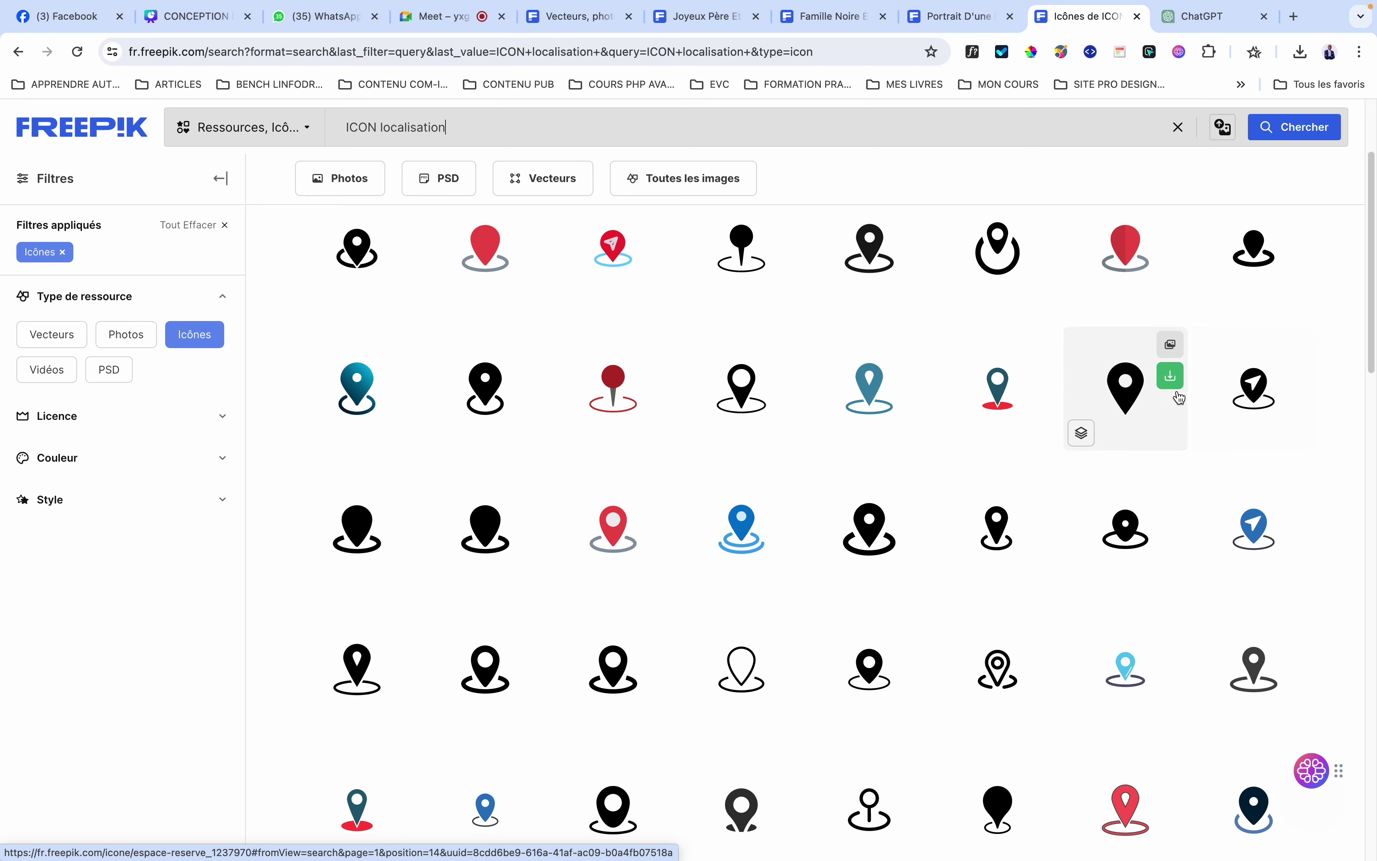
left_click(1170, 376)
left_click(1090, 450)
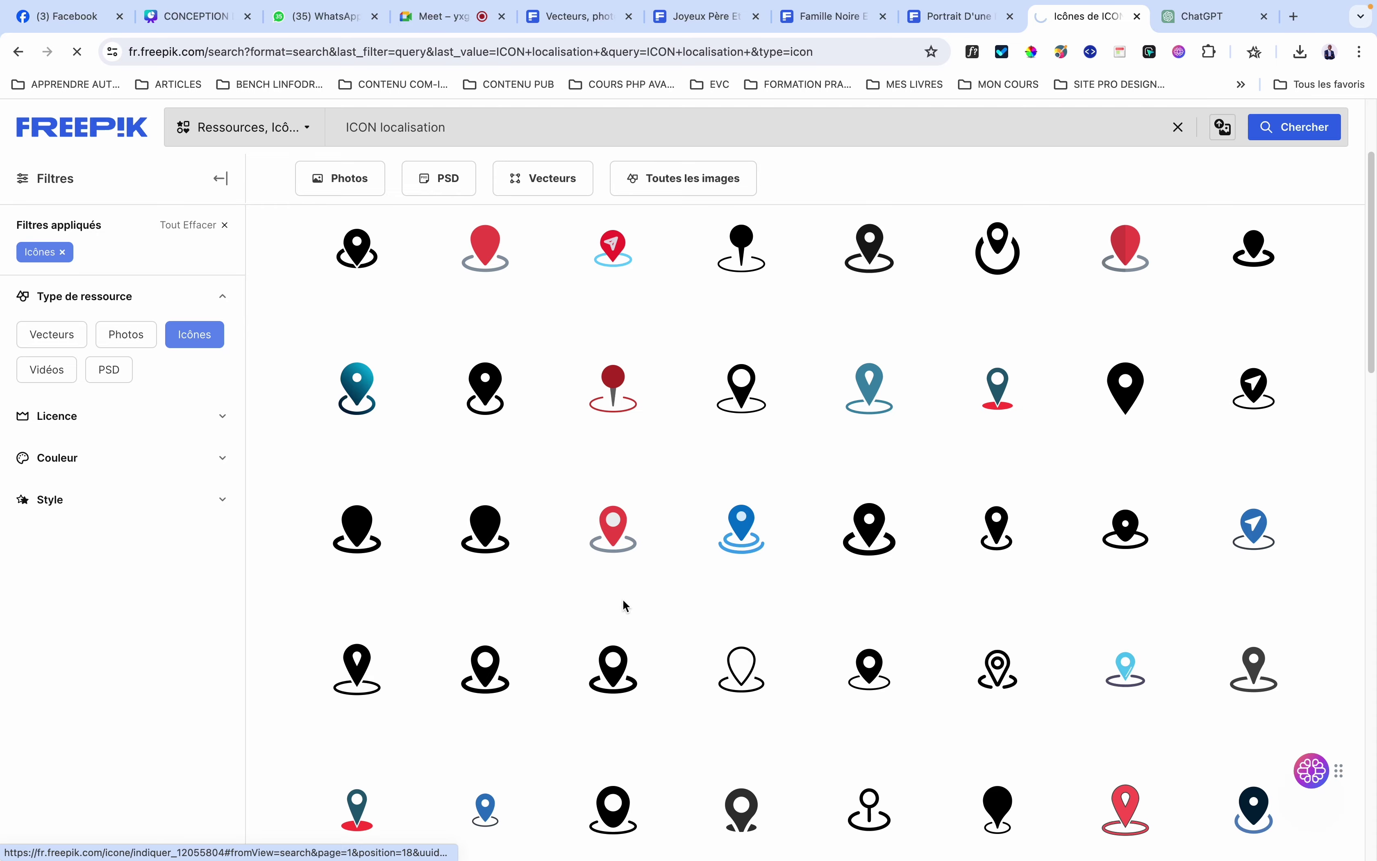
type("position")
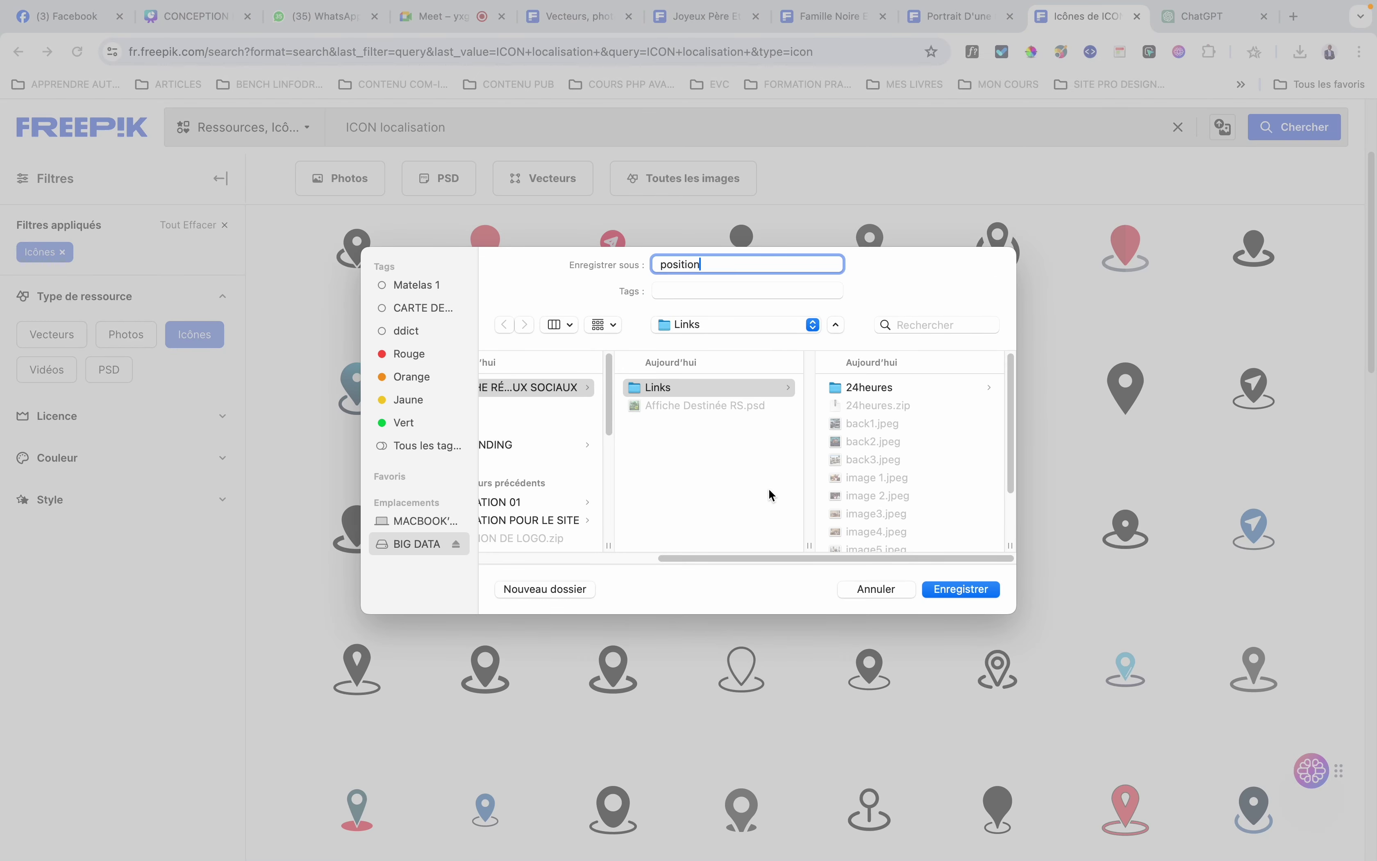
key("Return")
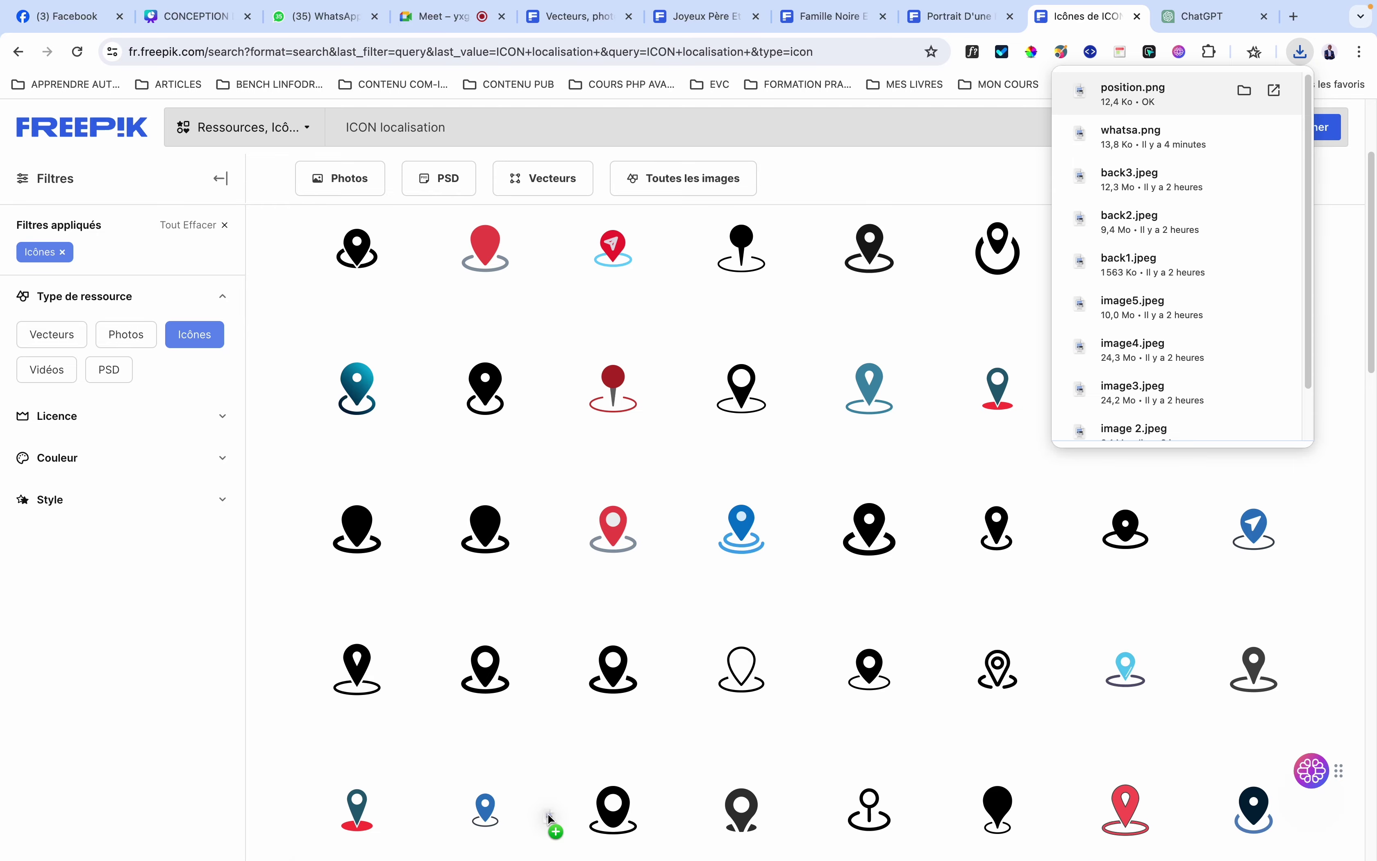
Open position.png in Photoshop and bring its location pin into the local group of the poster
mouse_move(512, 848)
left_click(486, 819)
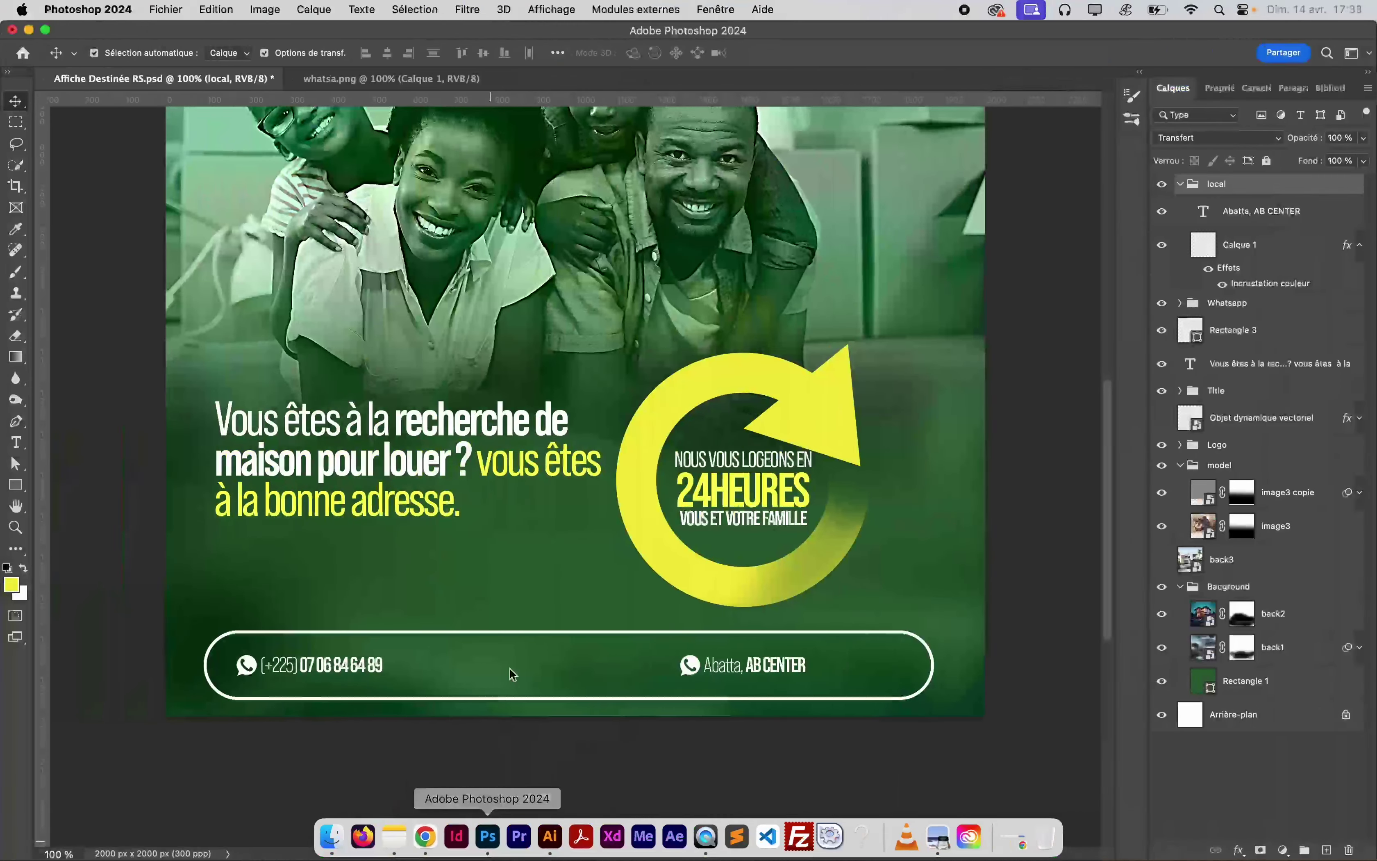
left_click_drag(592, 510, 226, 81)
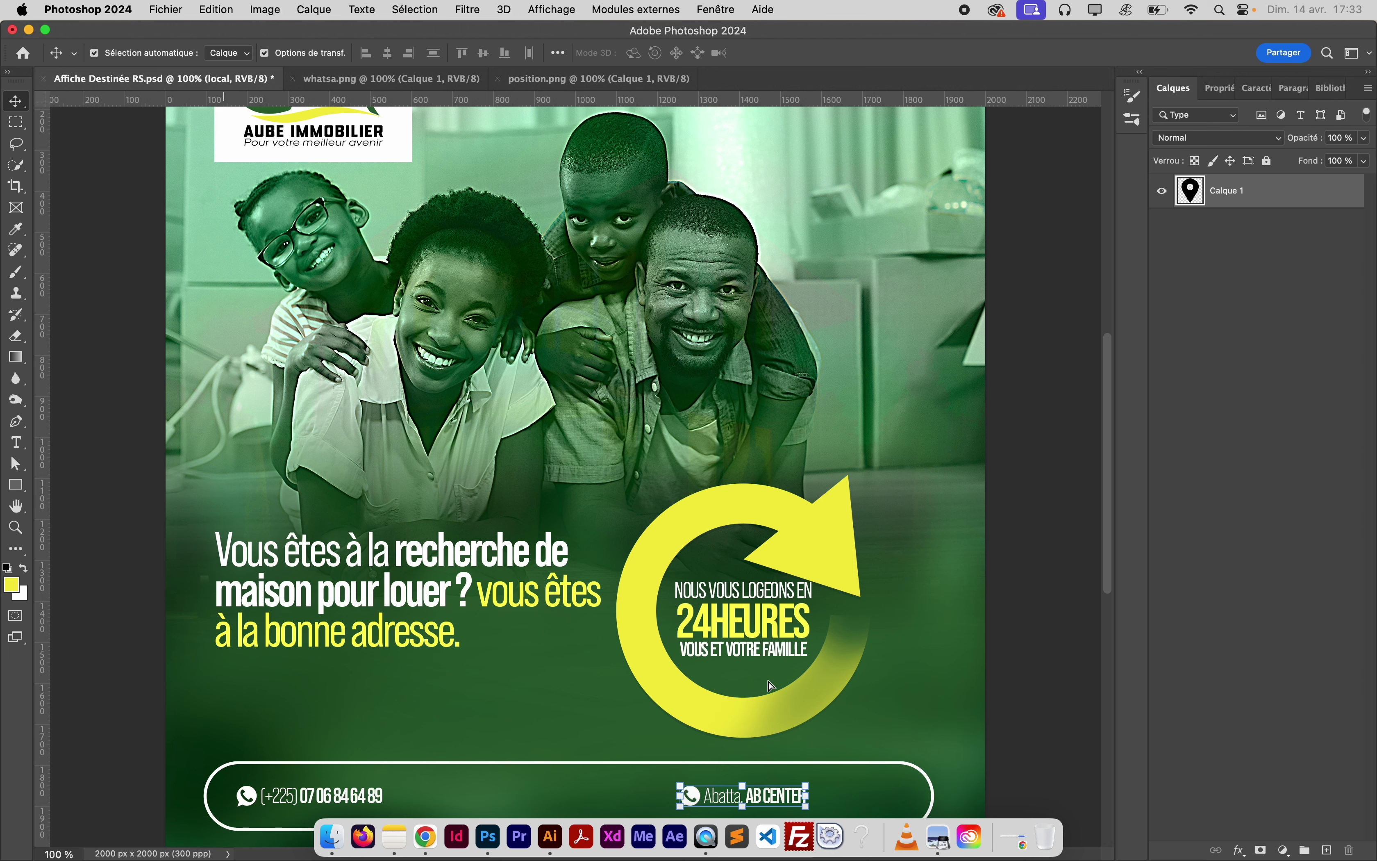
left_click_drag(771, 686, 771, 686)
scroll(771, 683, "down", 5)
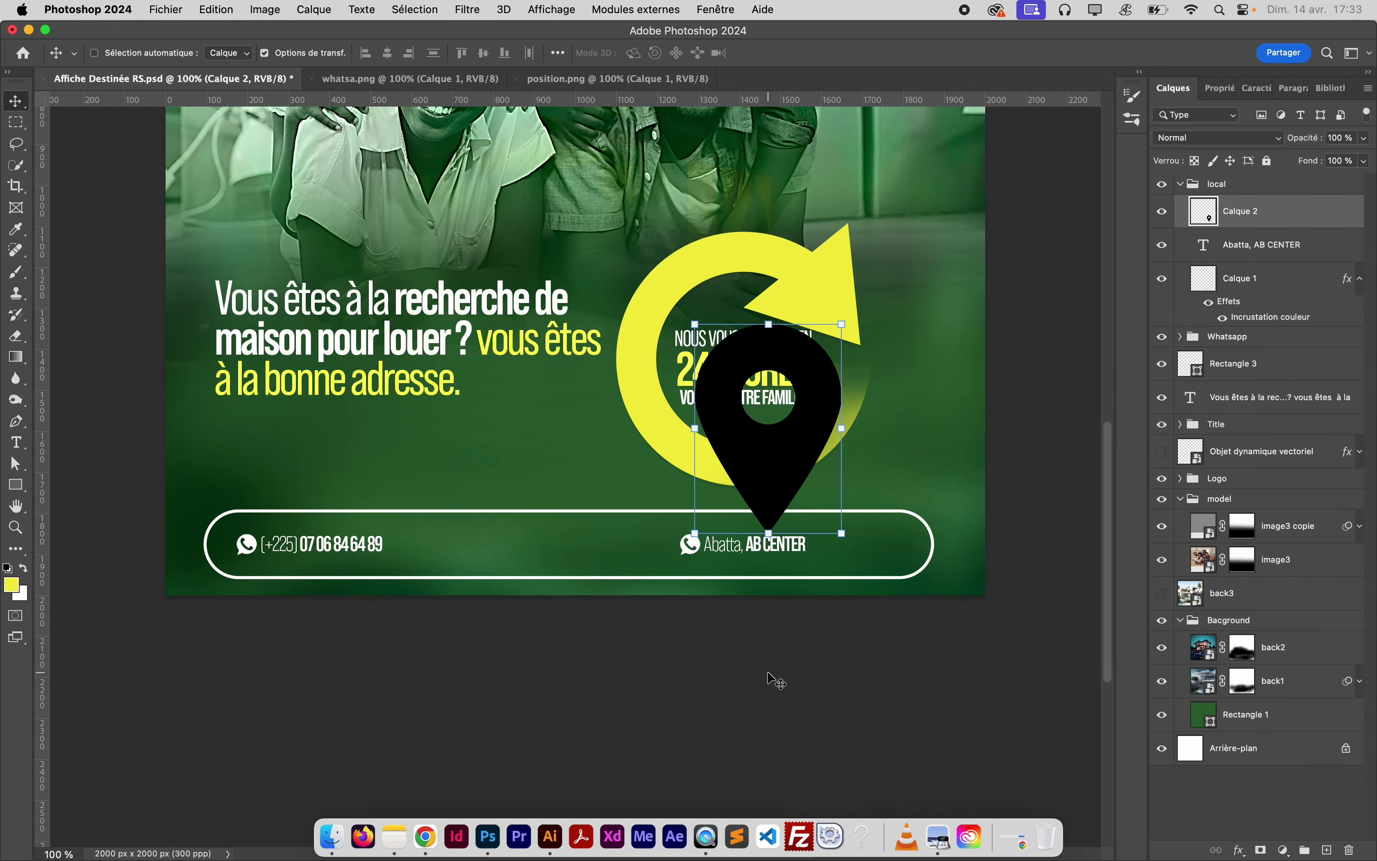
Scale the location pin proportionally to 12 % of its size
key("super+t")
left_click(354, 53)
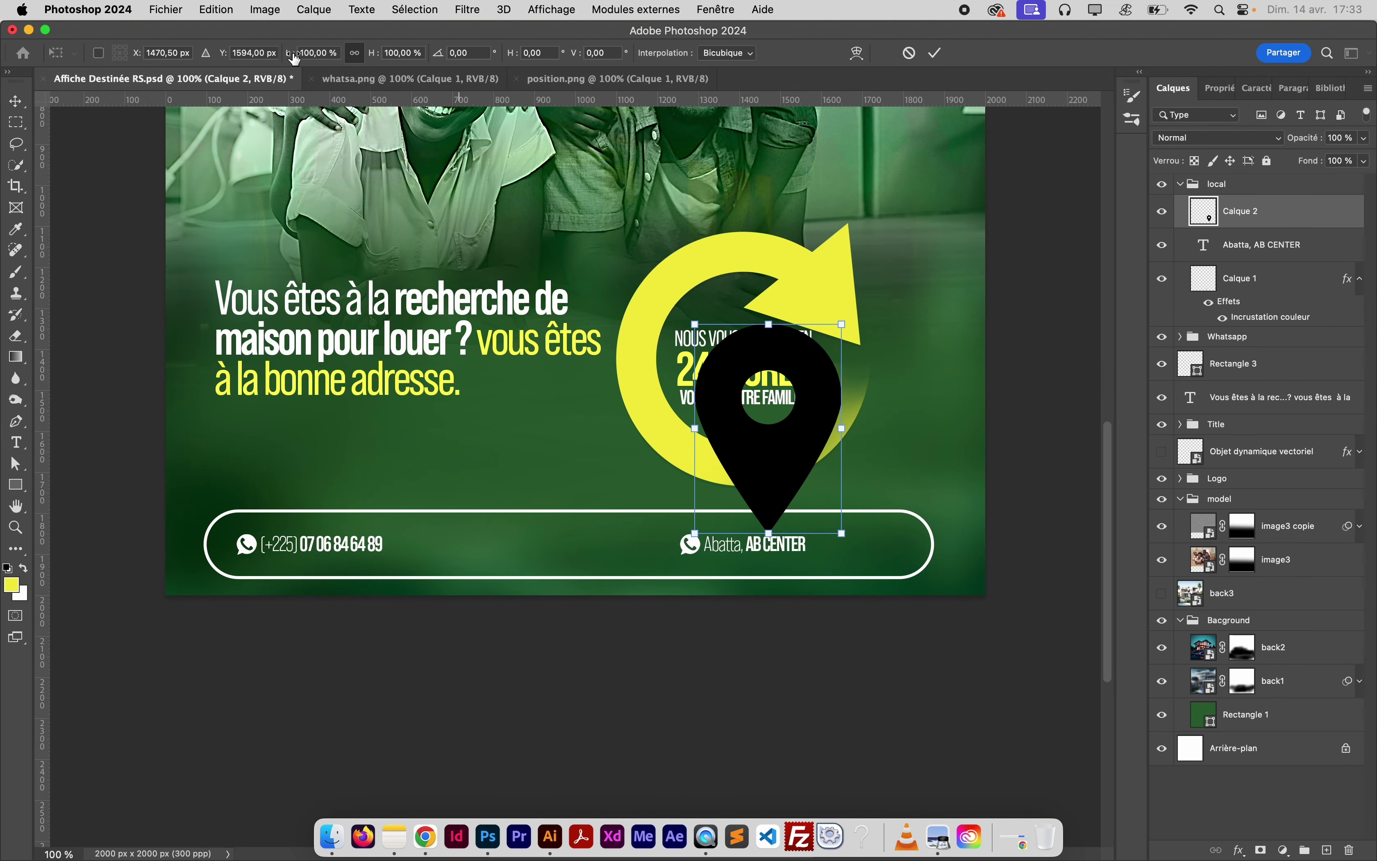
left_click_drag(290, 57, 222, 62)
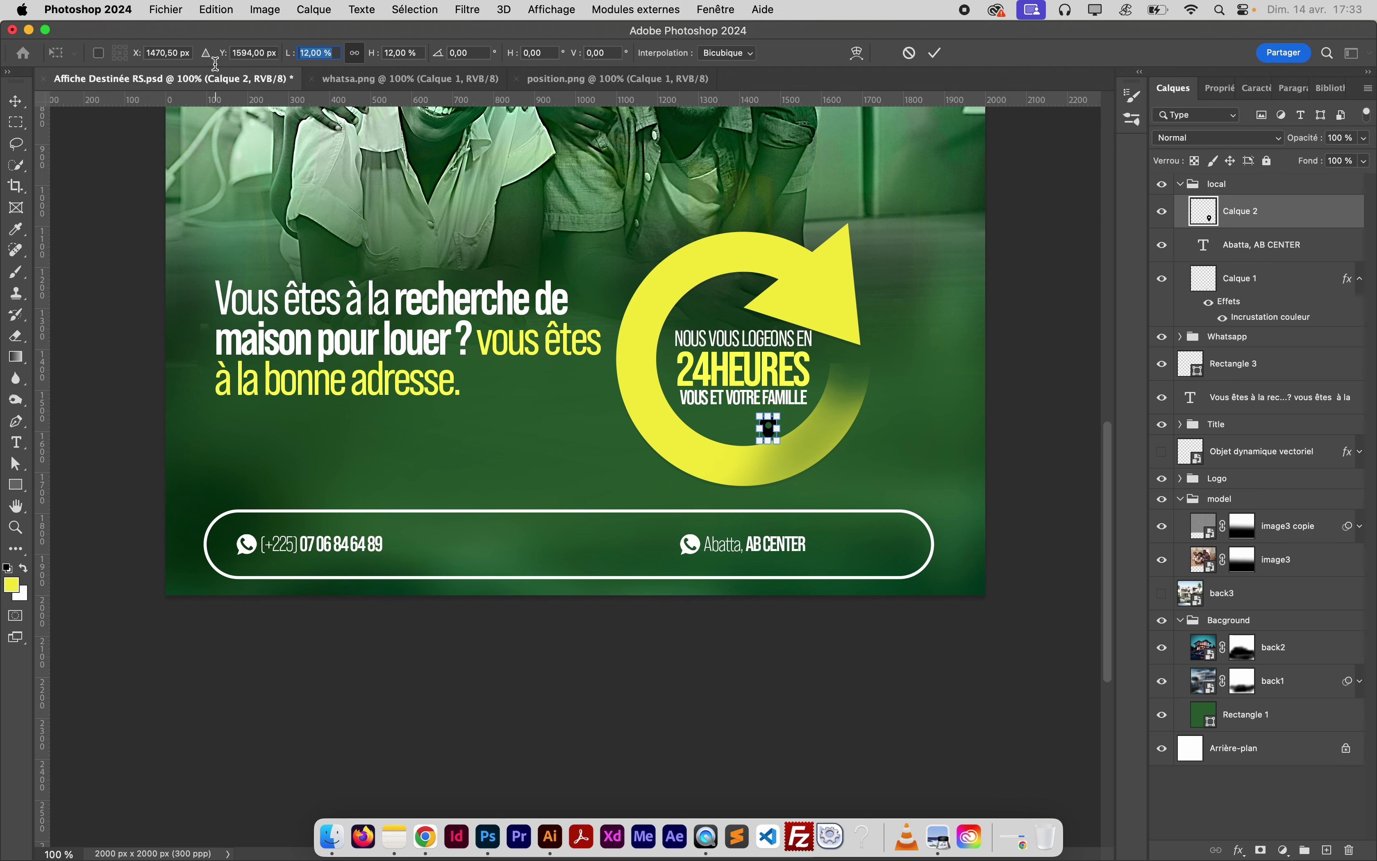
key("Return")
key("Return")
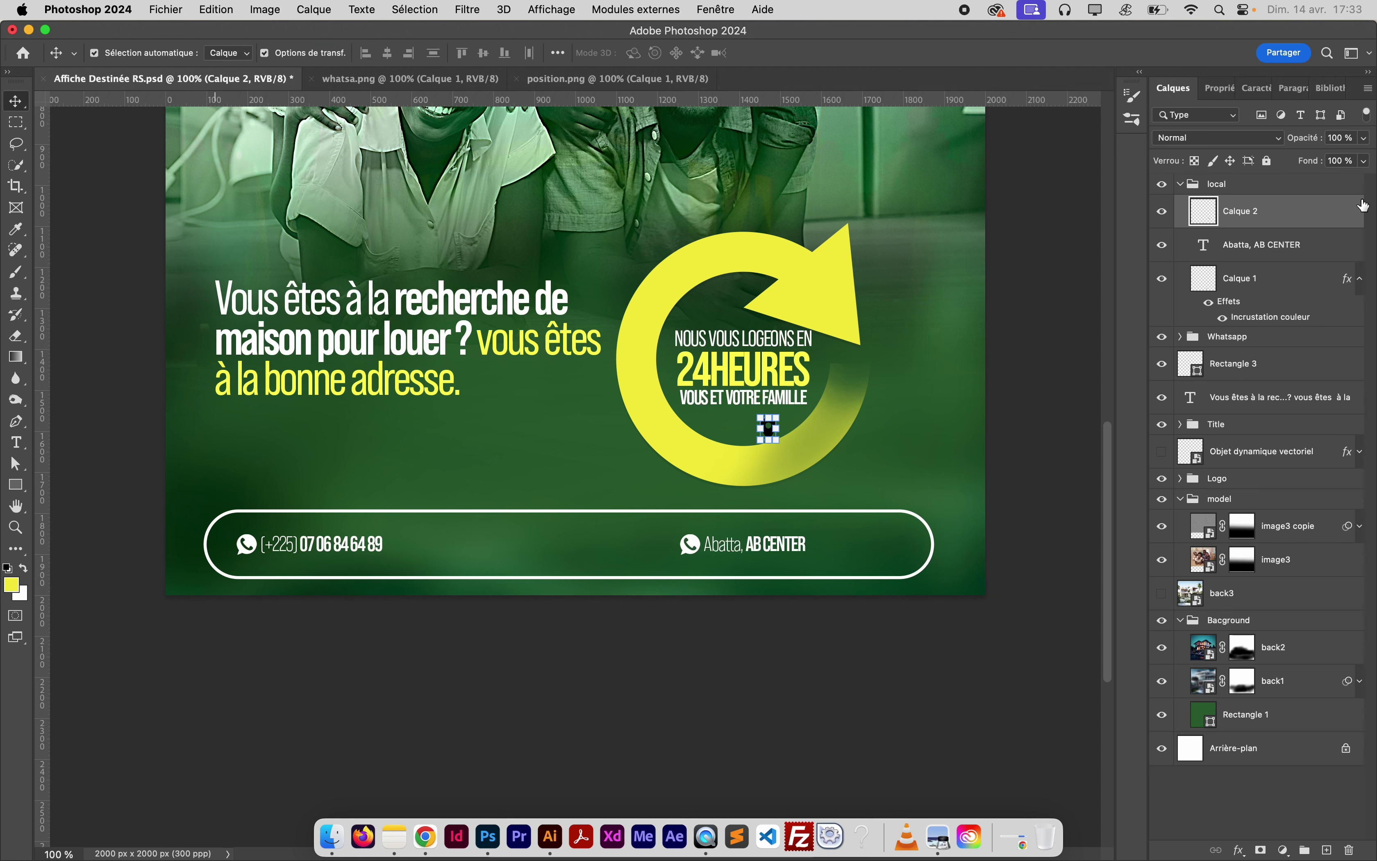
Apply a white Color Overlay layer style to the location pin
double_click(1347, 217)
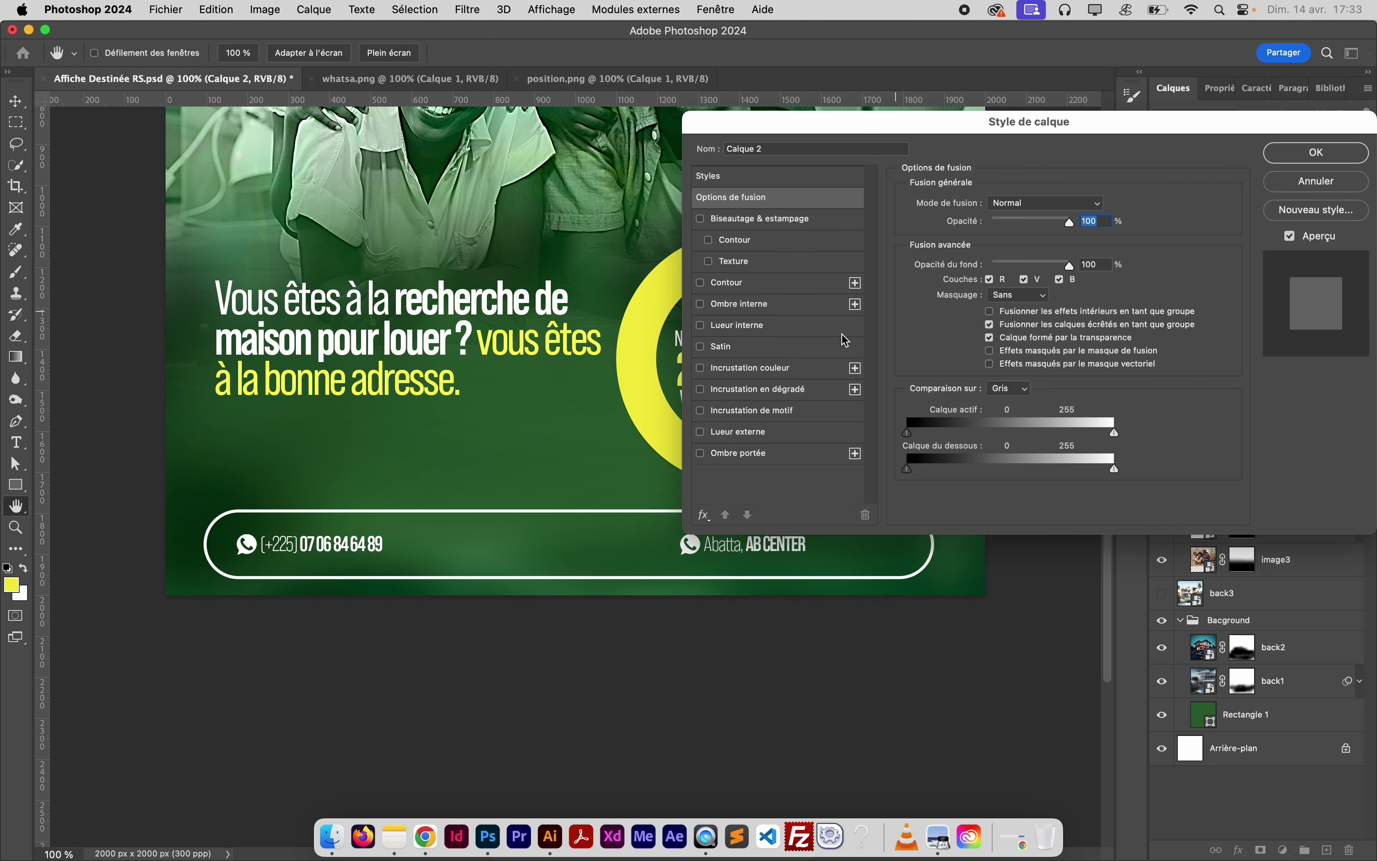
left_click(749, 369)
left_click(1318, 152)
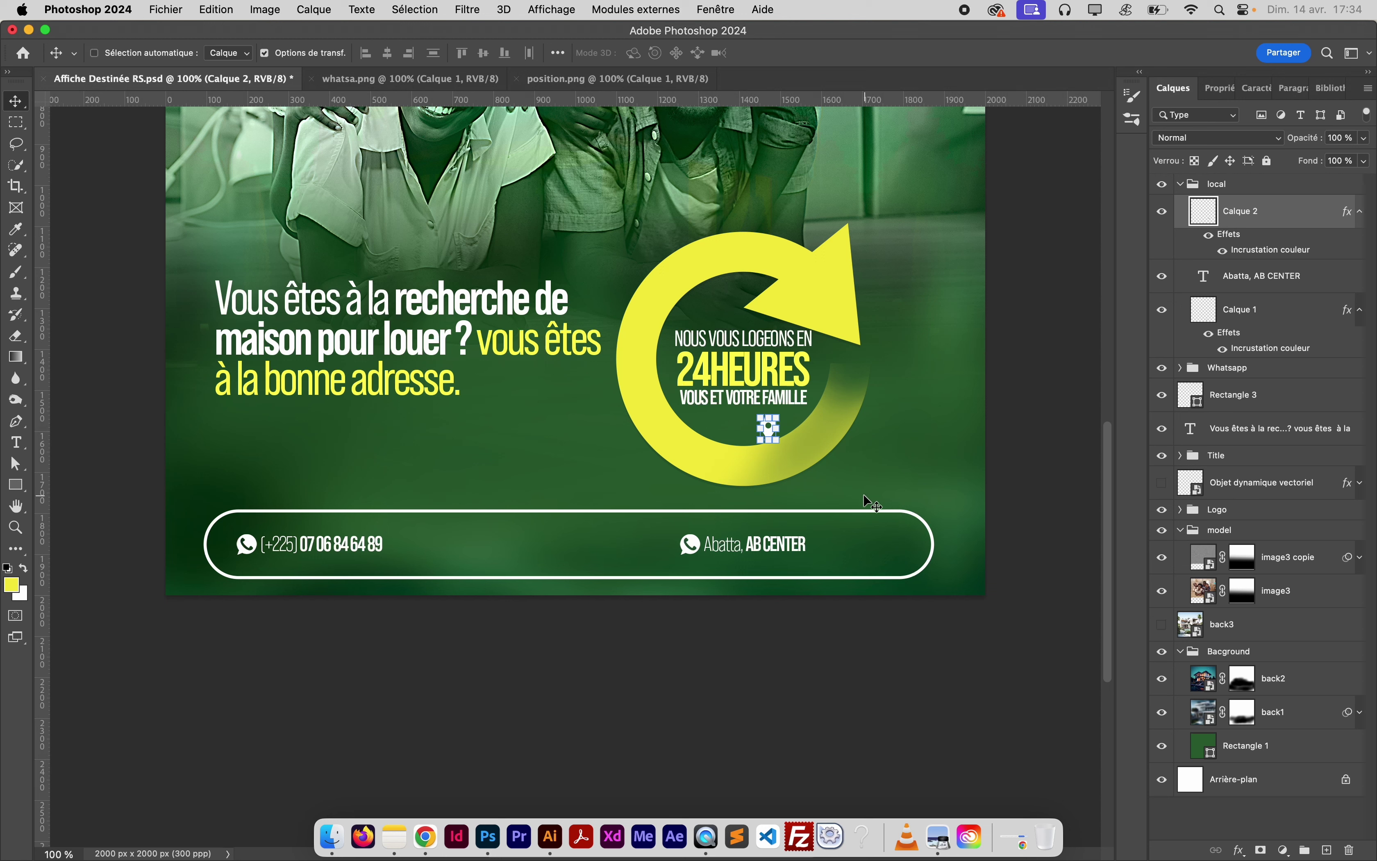
Move the location pin over the WhatsApp icon beside the location text and scale it down slightly
left_click_drag(864, 501, 788, 613)
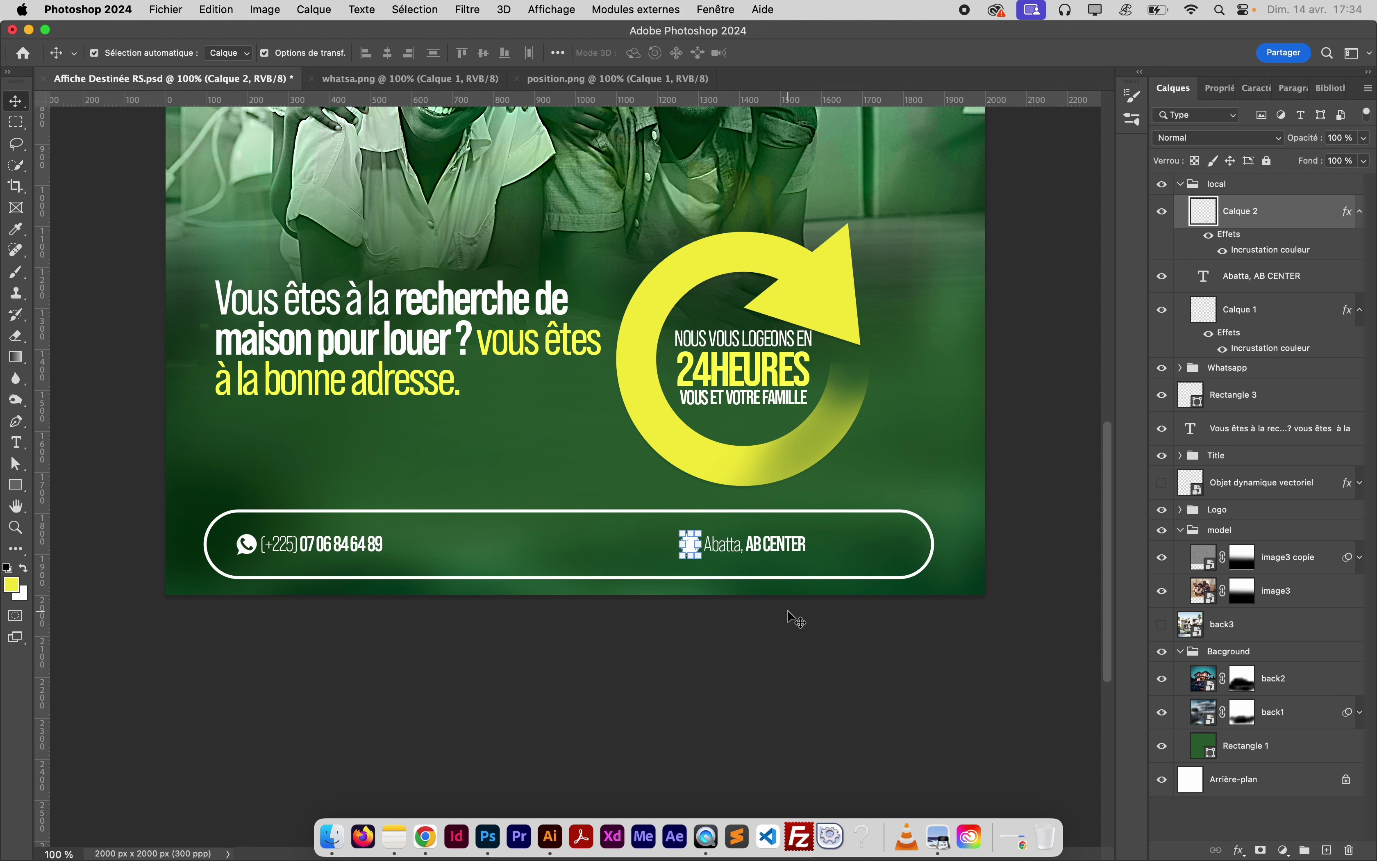
key("super+t")
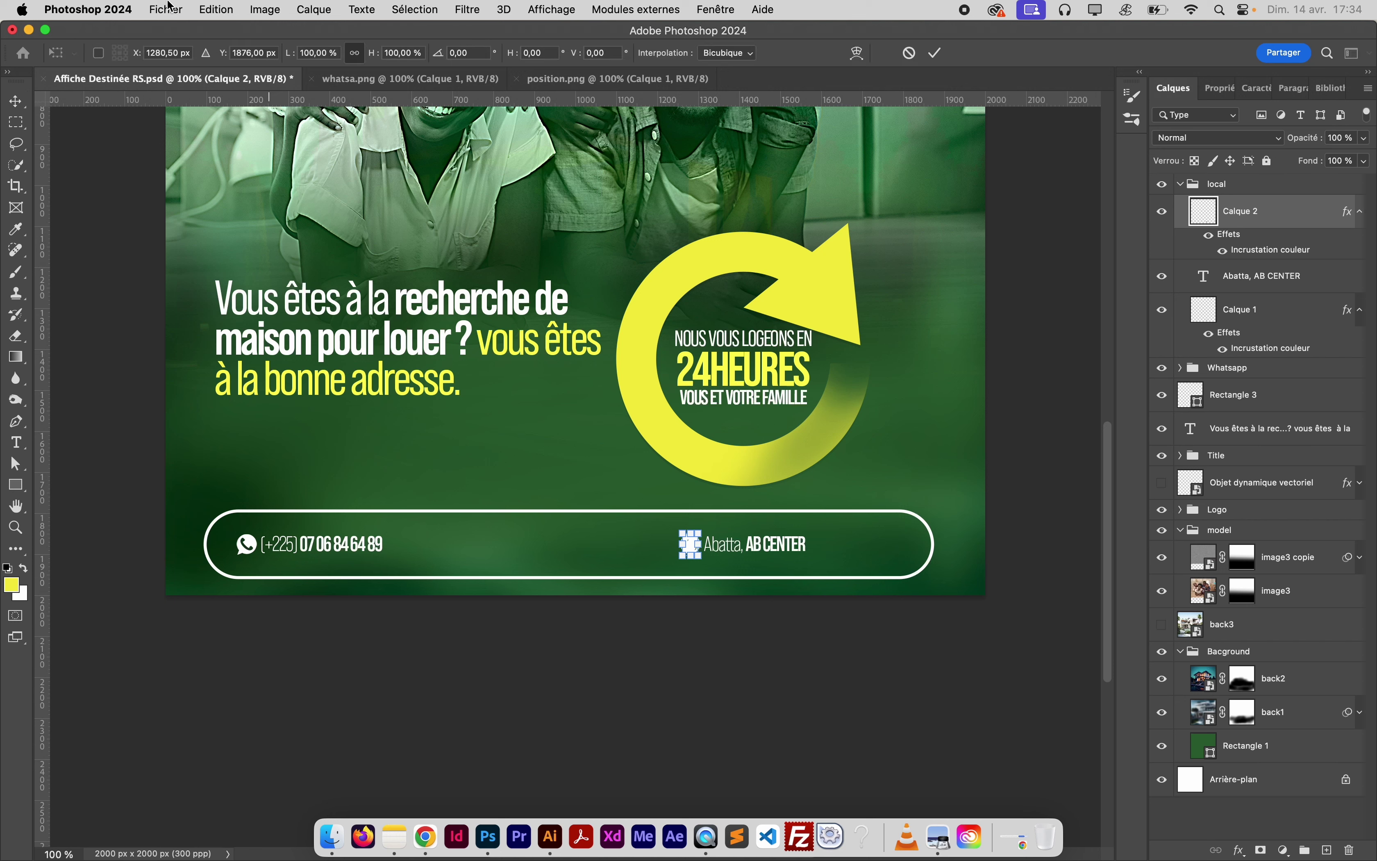
left_click_drag(288, 60, 279, 57)
key("Return")
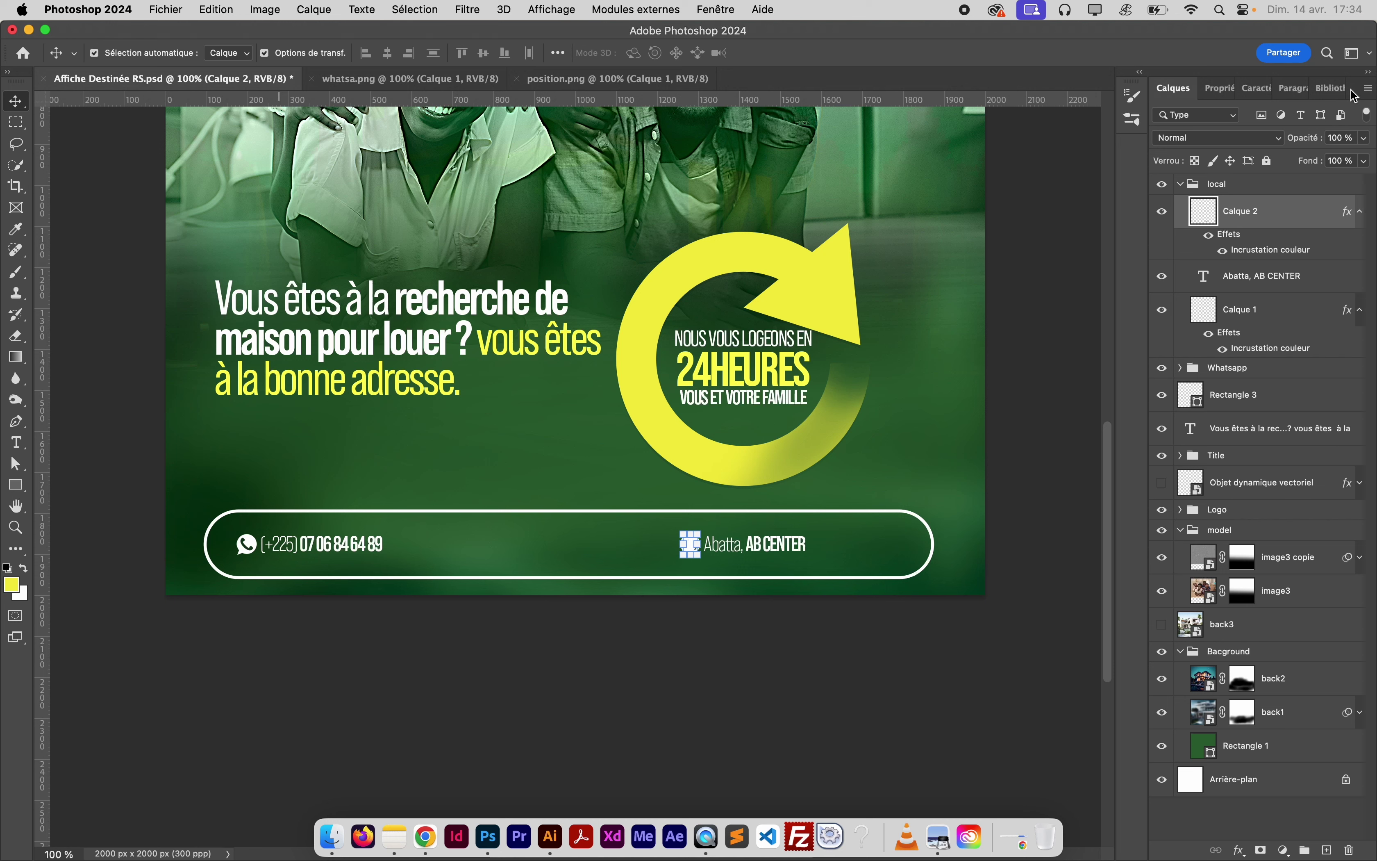
Delete the WhatsApp icon layer Calque 1 from the local group and deselect all layers
left_click(1361, 211)
left_click(1253, 284)
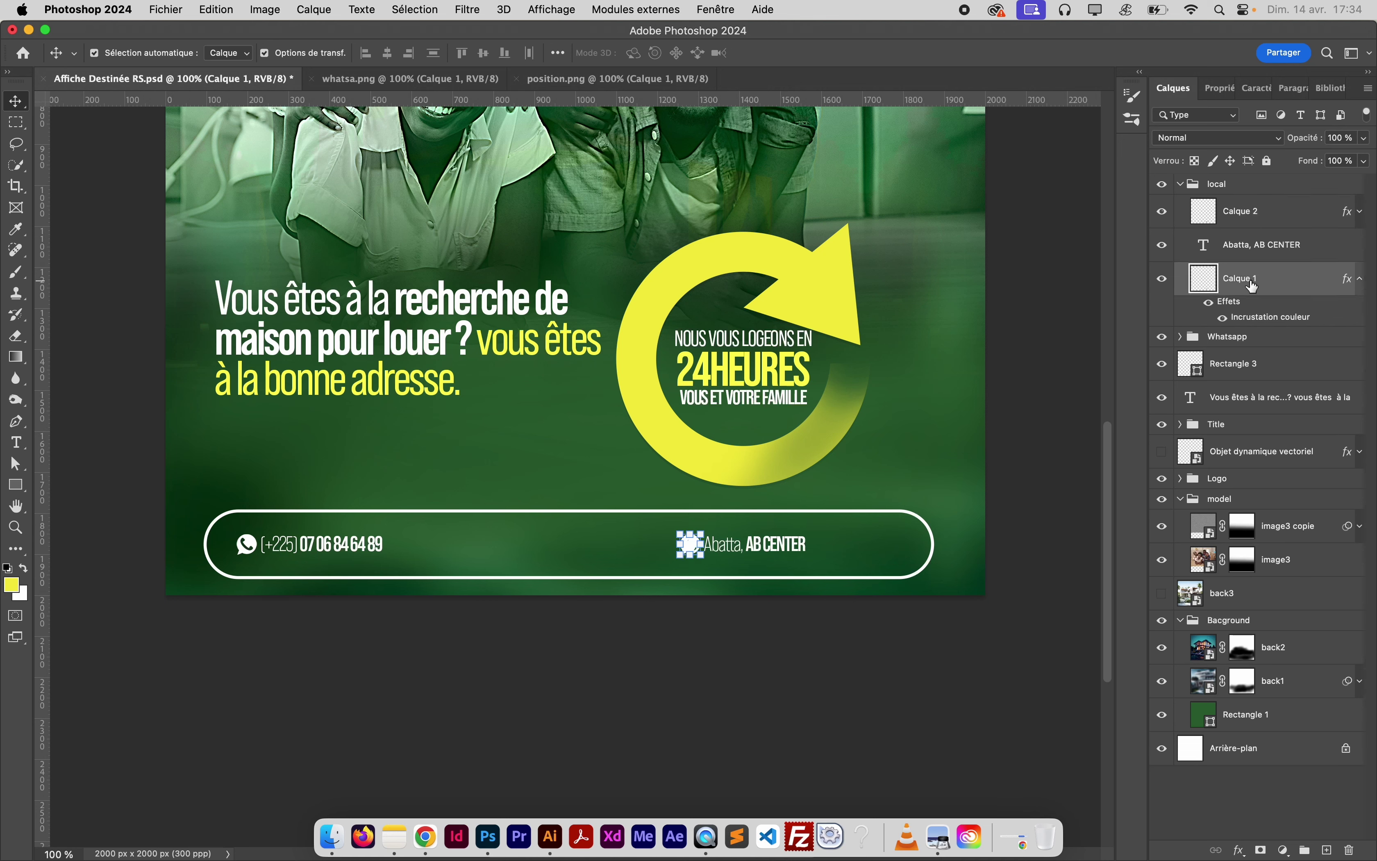
key("Delete")
left_click(970, 615)
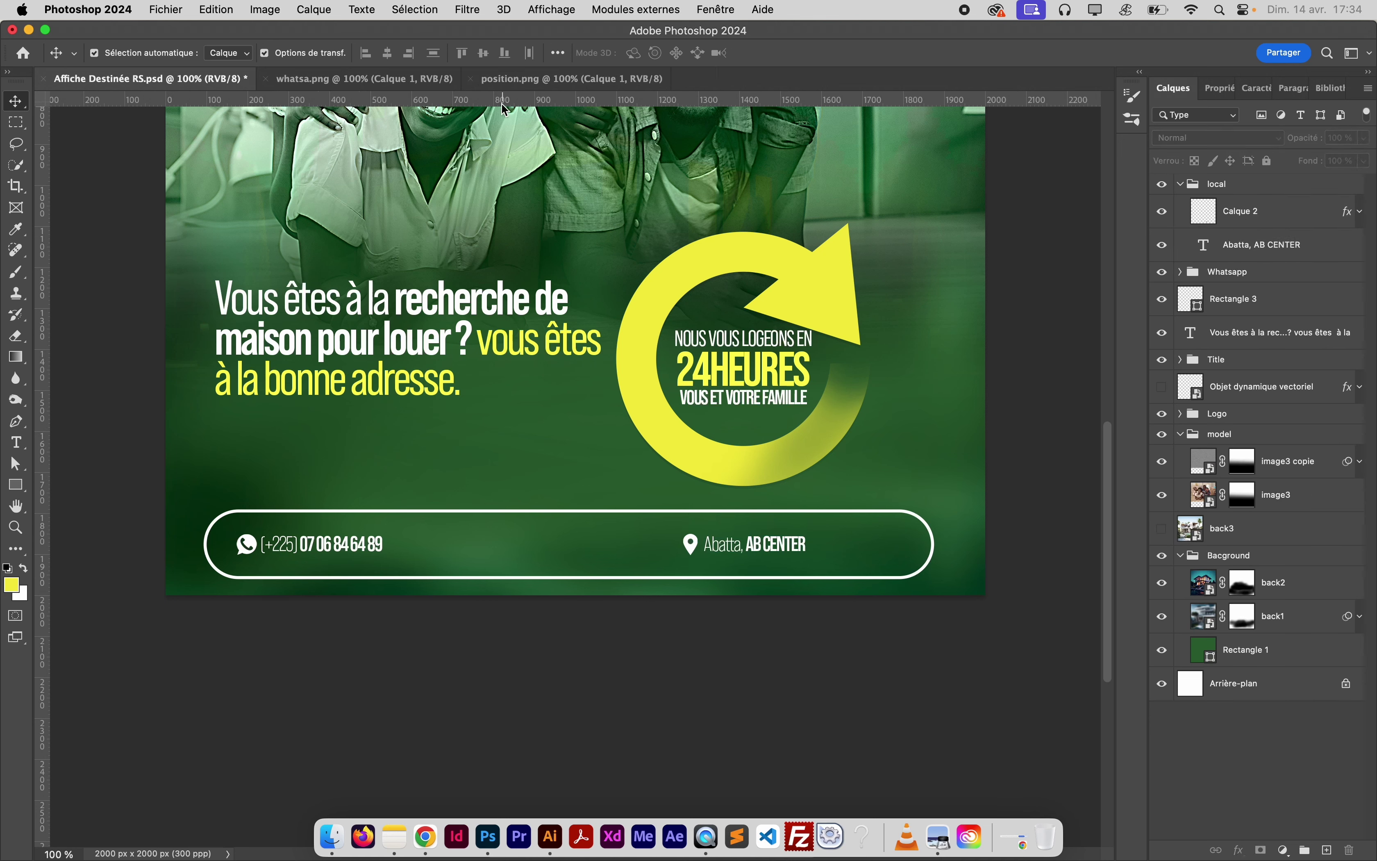
Add a horizontal guide below the footer text, hide the guides, scale the location pin to 92 % and bring it closer to the location text
left_click_drag(513, 101, 549, 554)
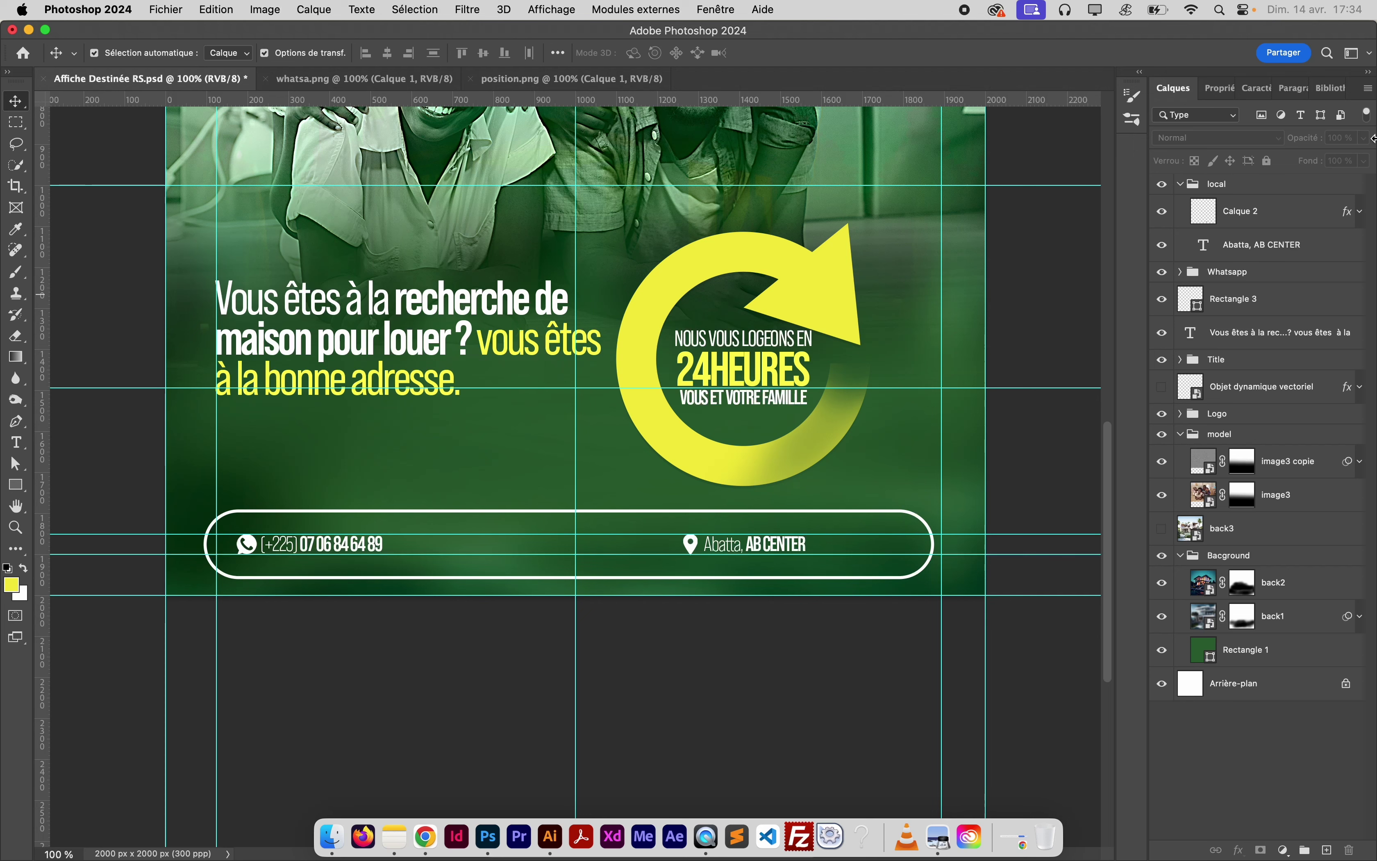
left_click(1227, 216)
key("super+t")
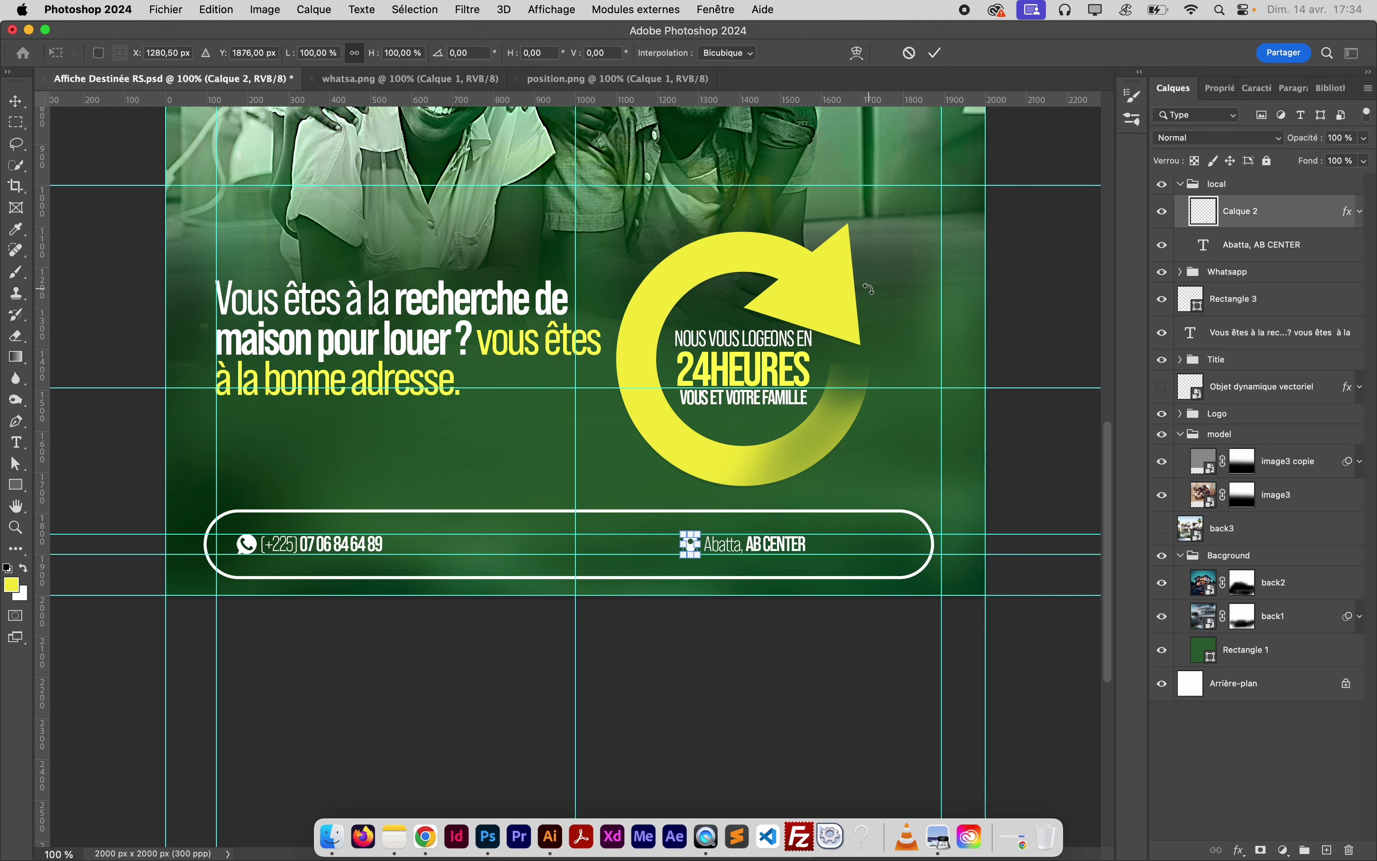
key("super+h")
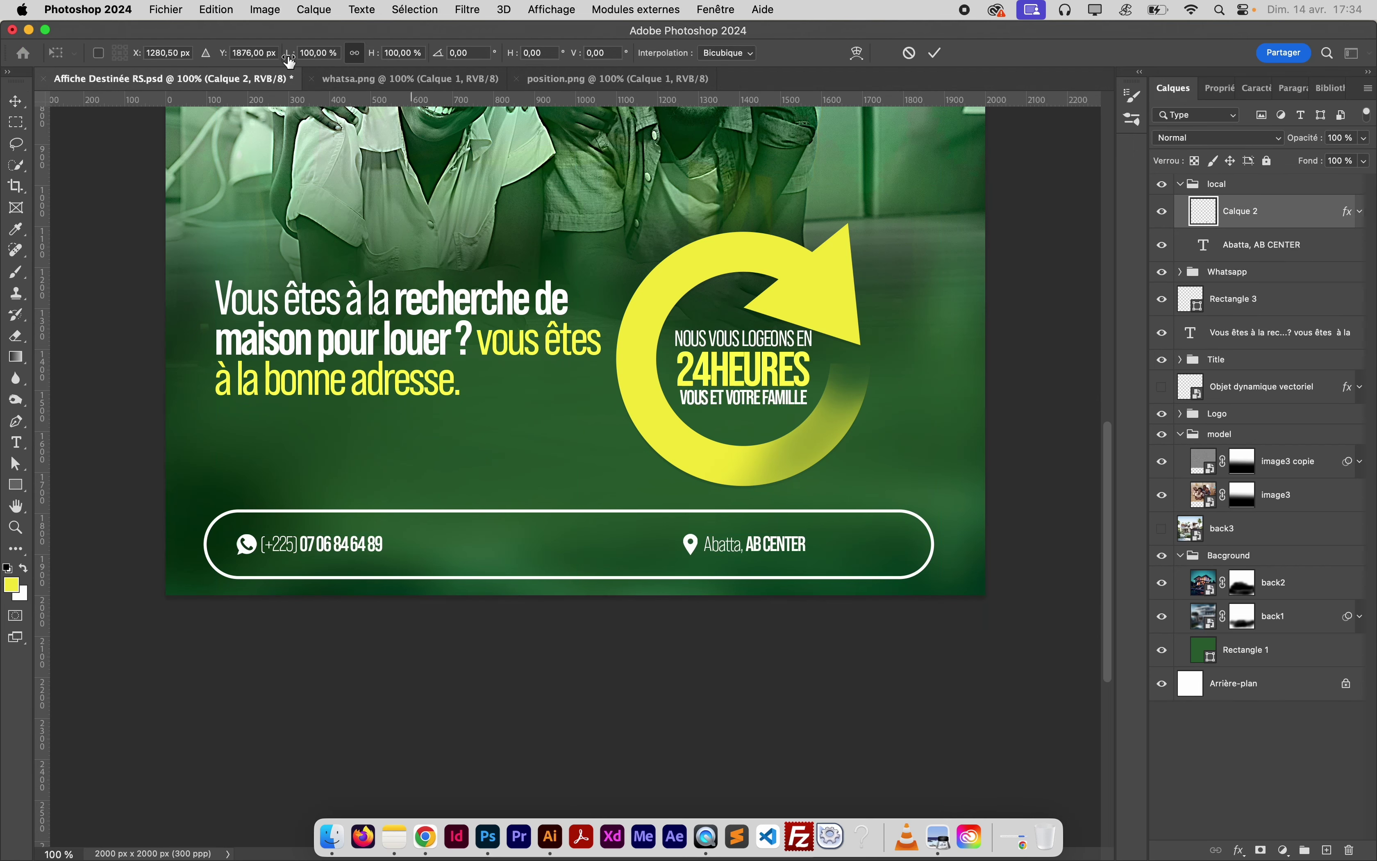
left_click_drag(290, 61, 284, 61)
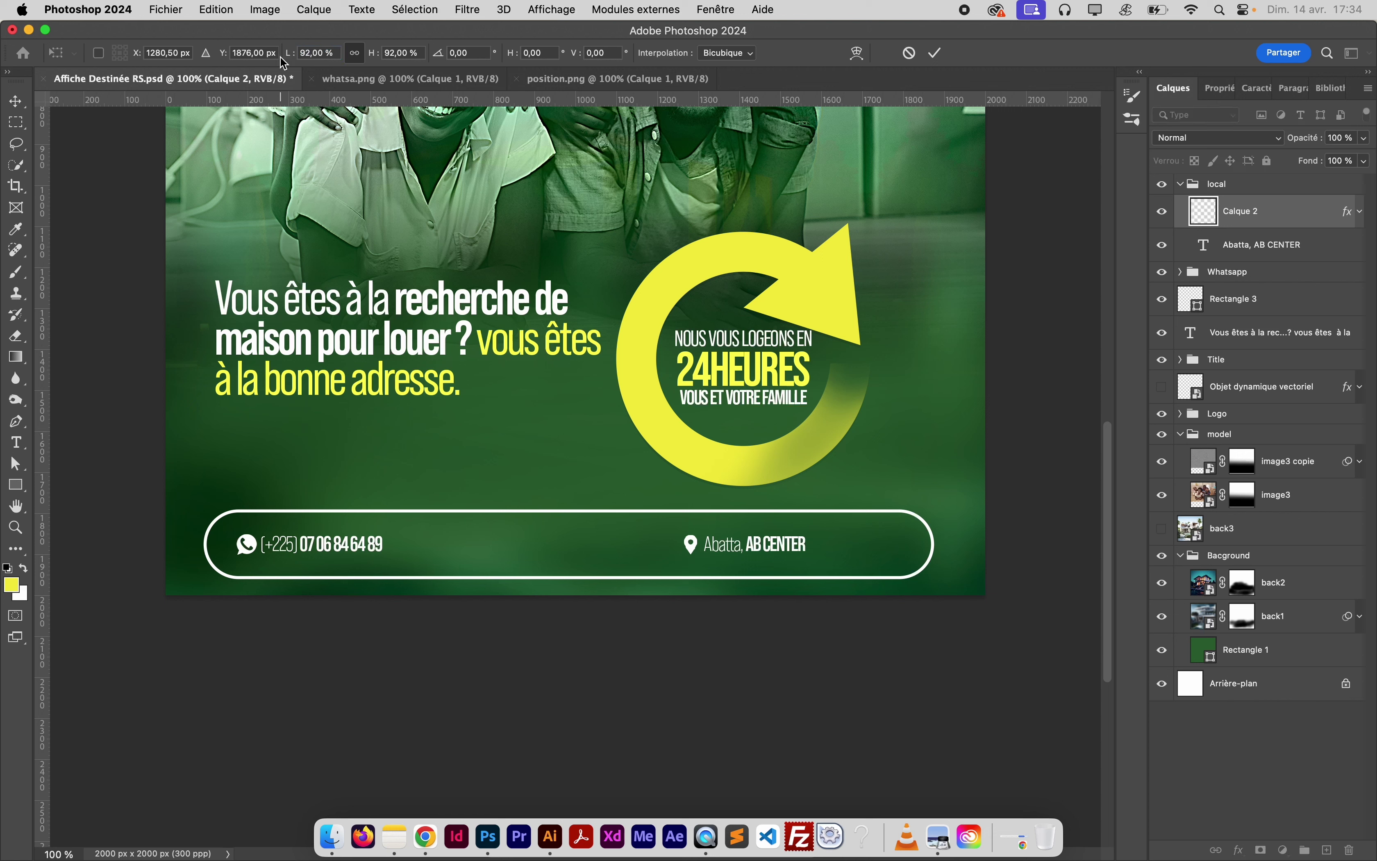
key("Return")
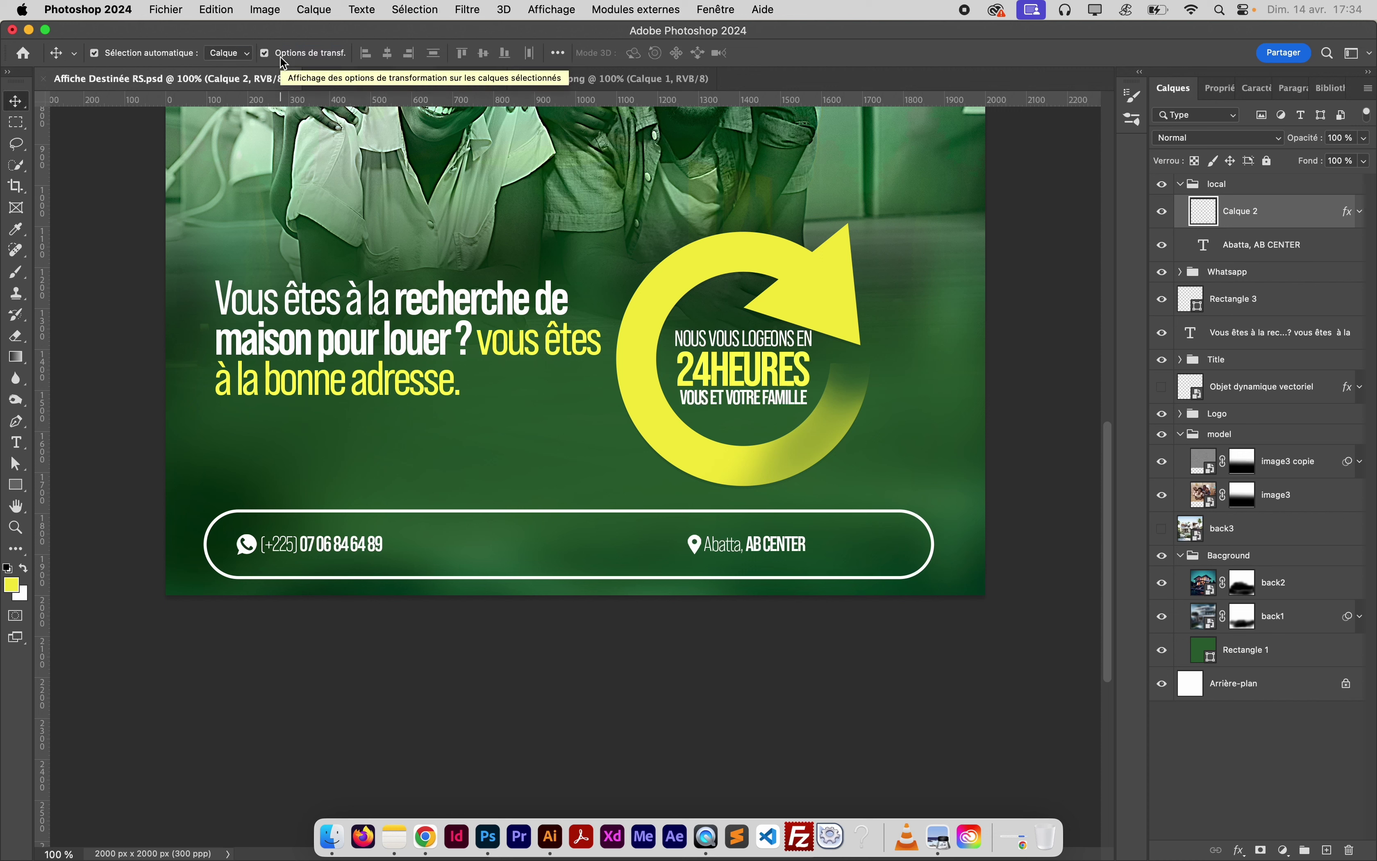
Collapse the local group, group it with the Whatsapp group and name the new group Adresse
left_click(1193, 187)
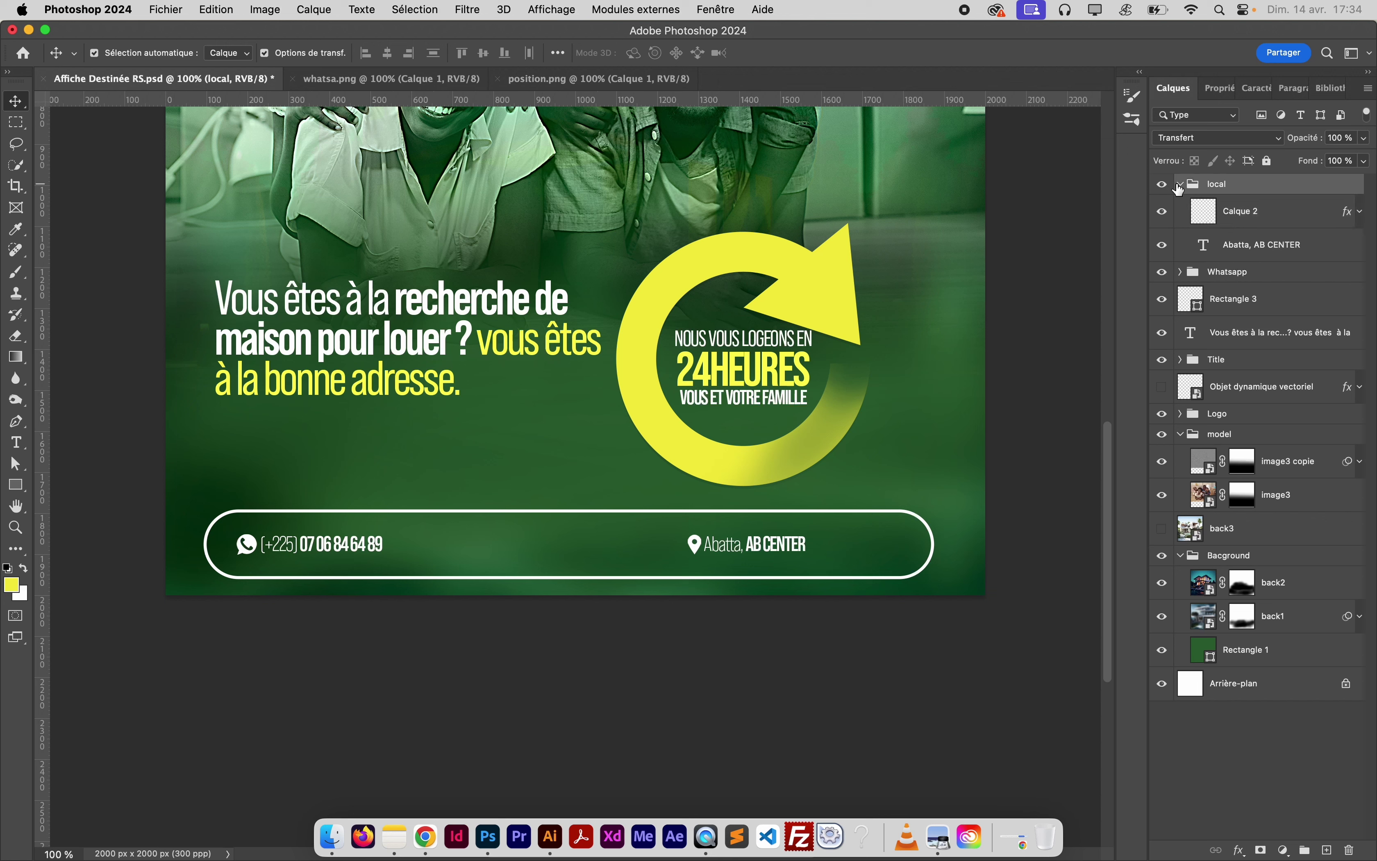
left_click(1180, 184)
left_click(1232, 207, "shift")
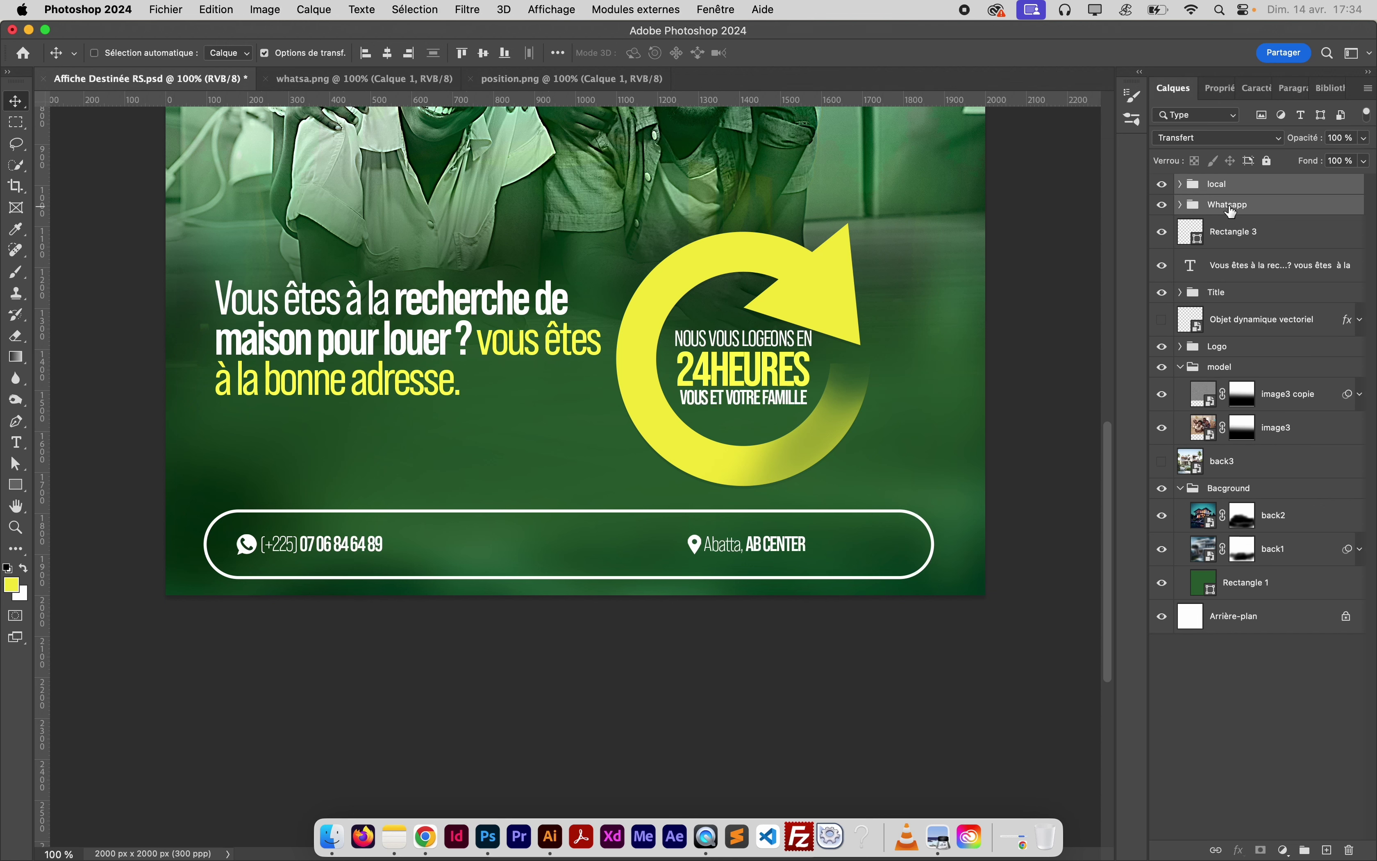
key("super+g")
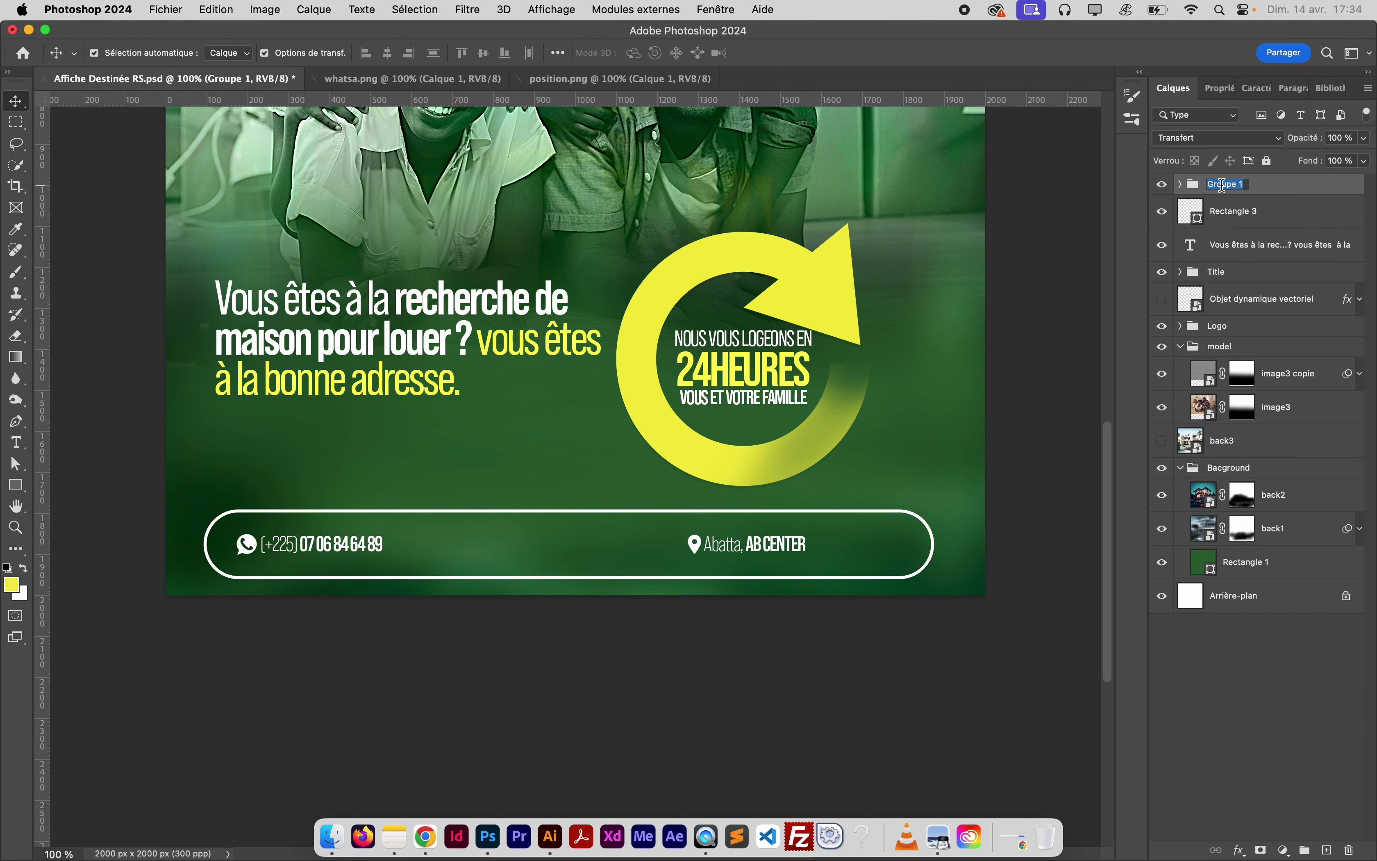
key("Caps_Lock")
type("Adresse")
key("Return")
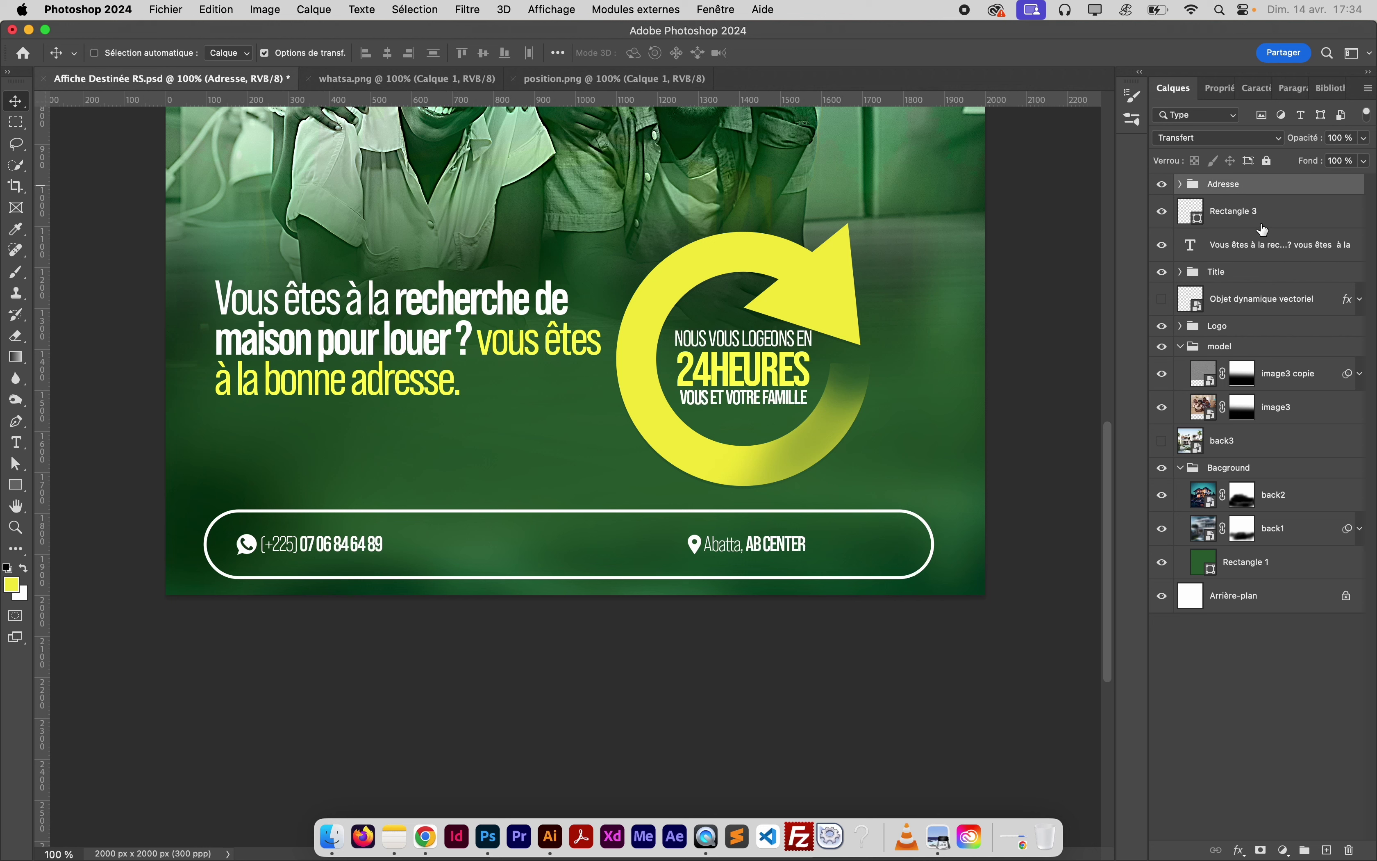
Align the horizontal centres of the Adresse group and Rectangle 3, and group both under the name Footer
left_click(1244, 212, "shift")
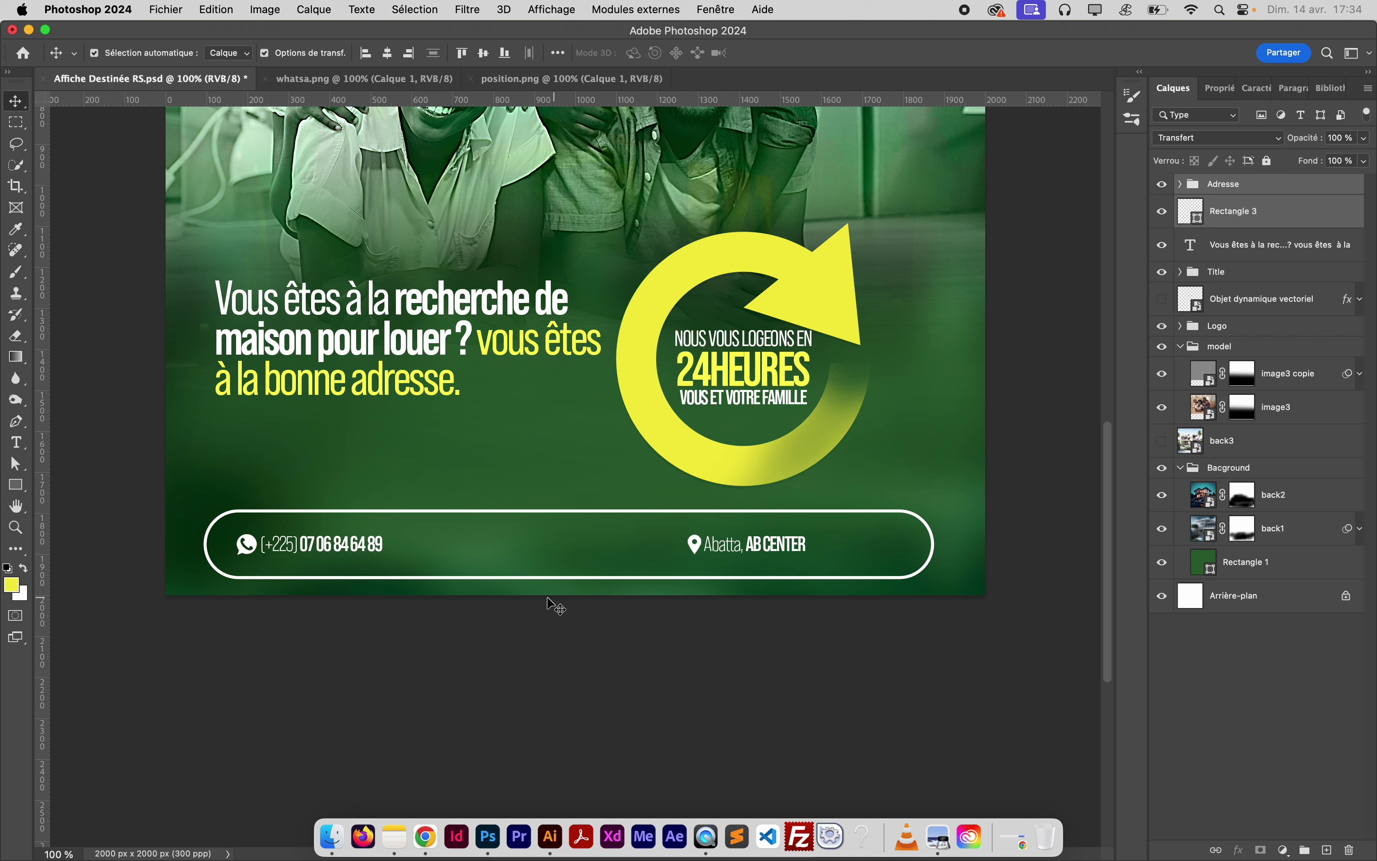
left_click(389, 57)
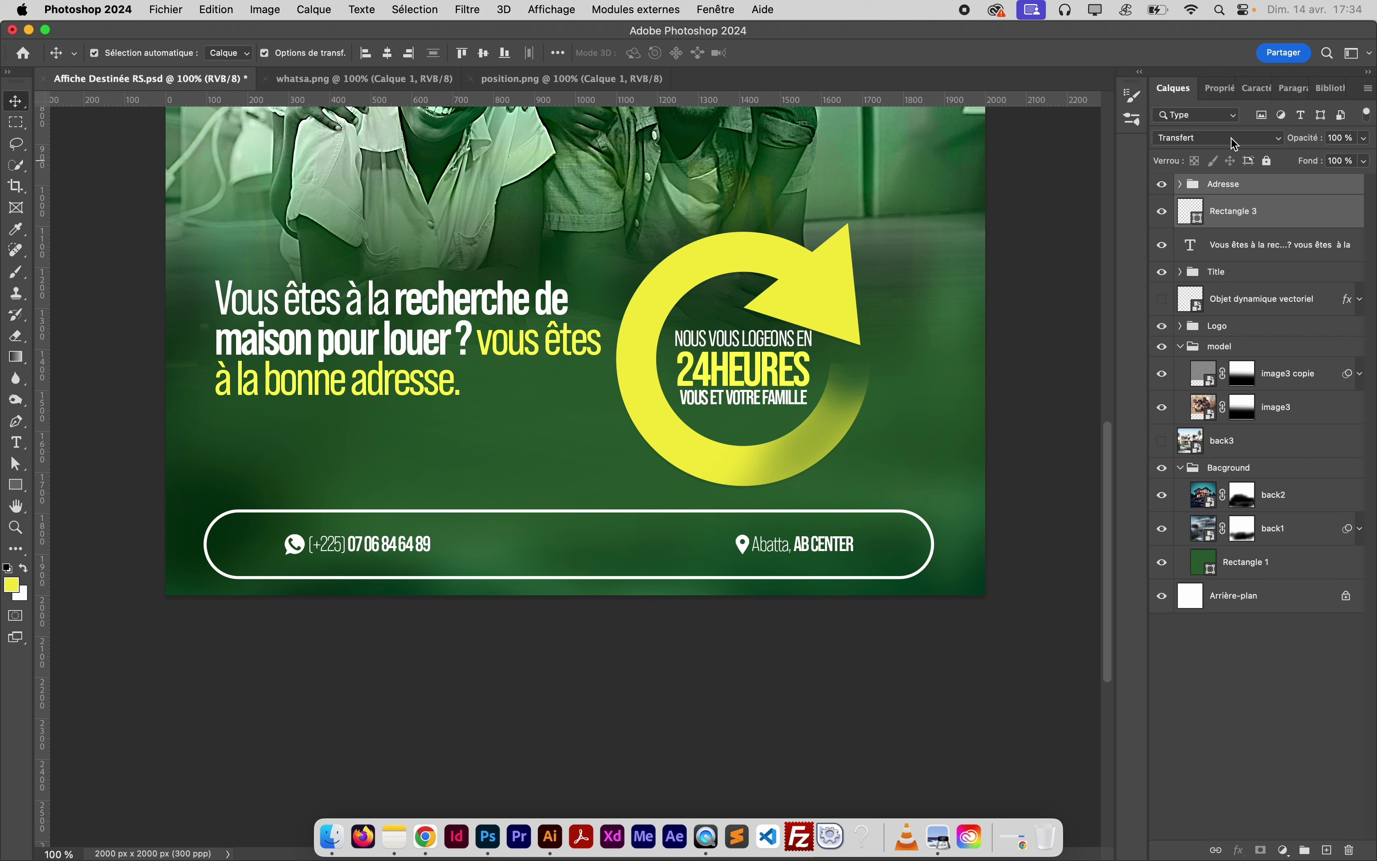
key("super+g")
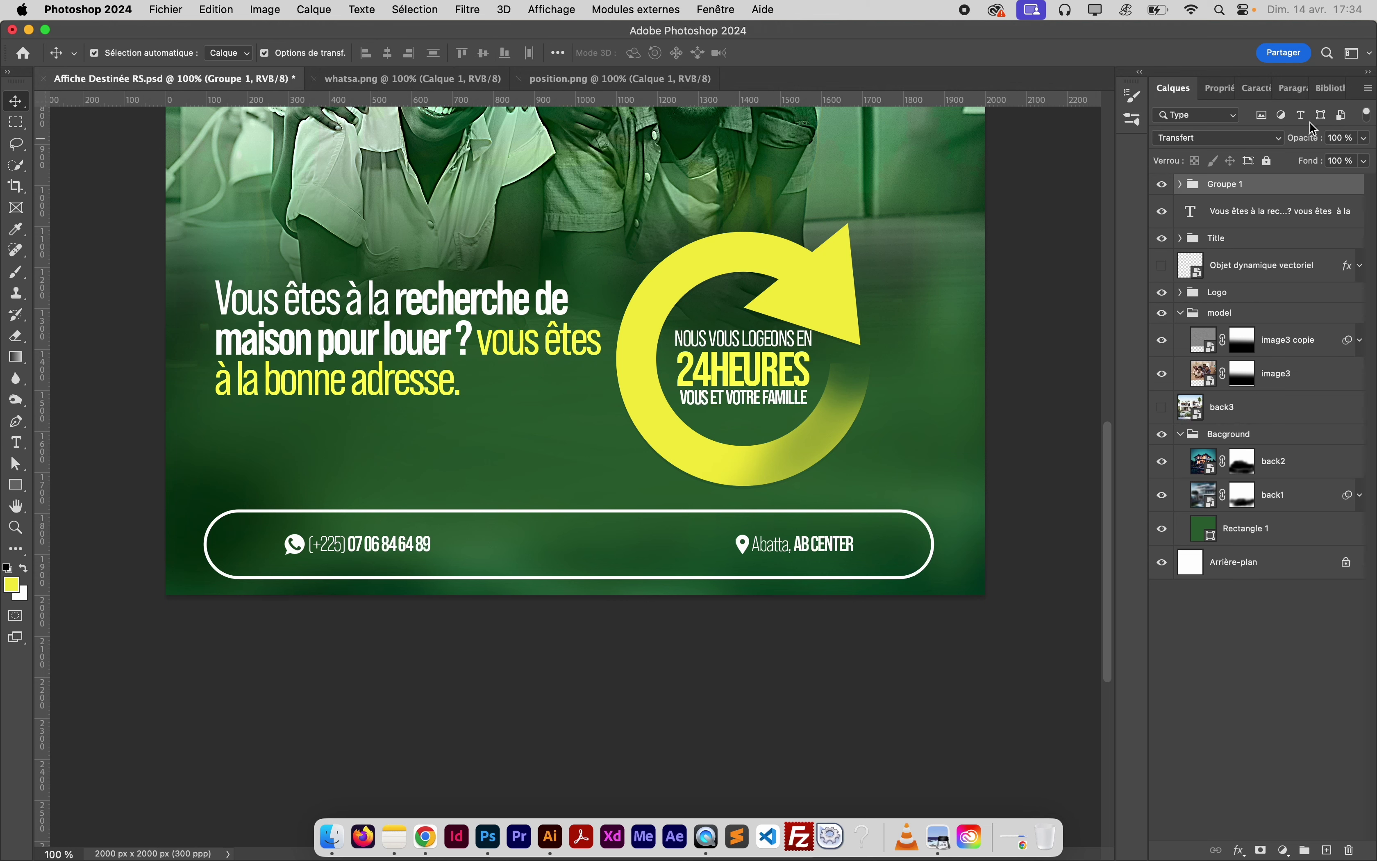
double_click(1228, 184)
type("Footer")
key("Return")
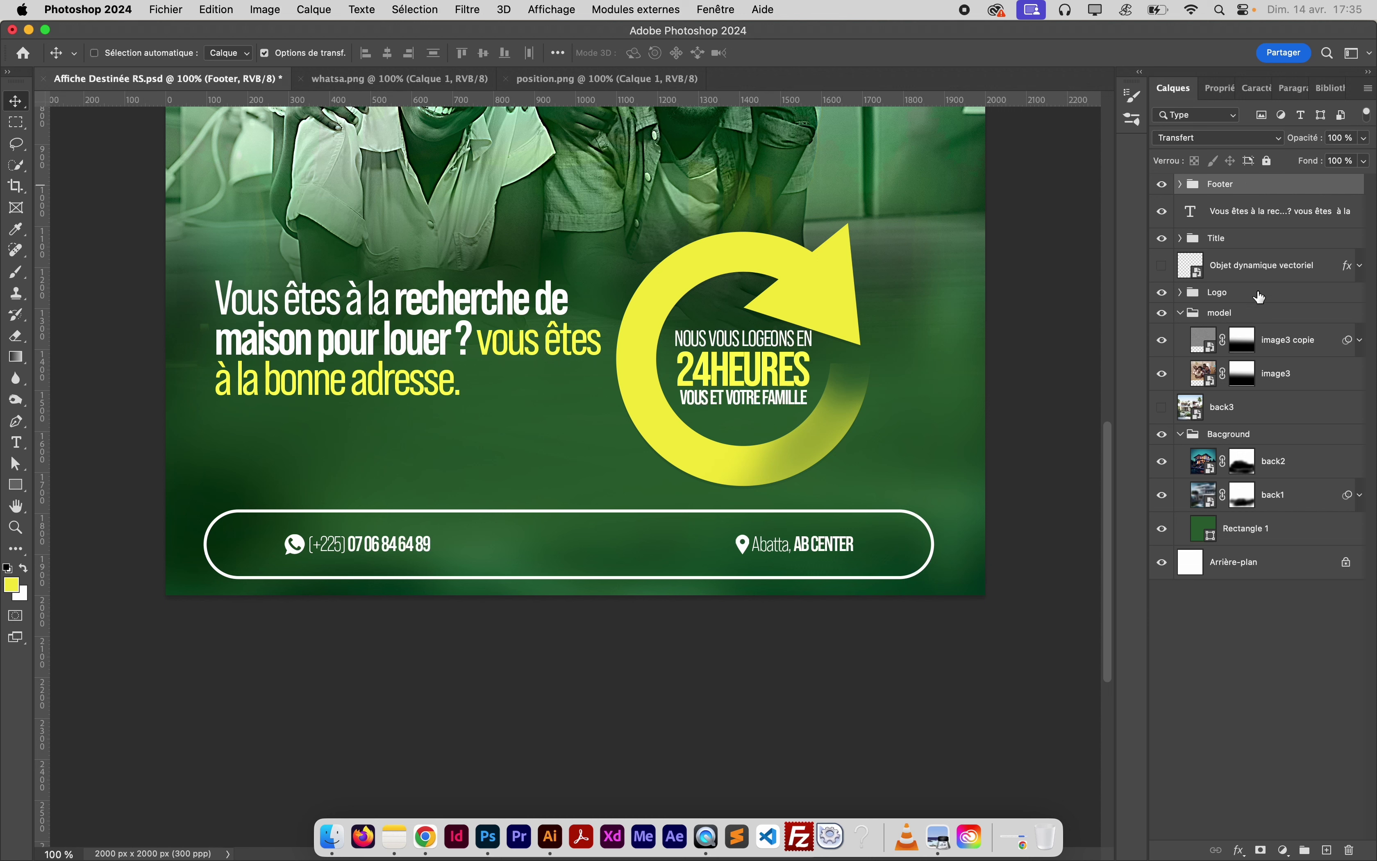
Centre the Footer group horizontally on the Arrière-plan layer and save the document
left_click(1230, 566, "super")
left_click(388, 53)
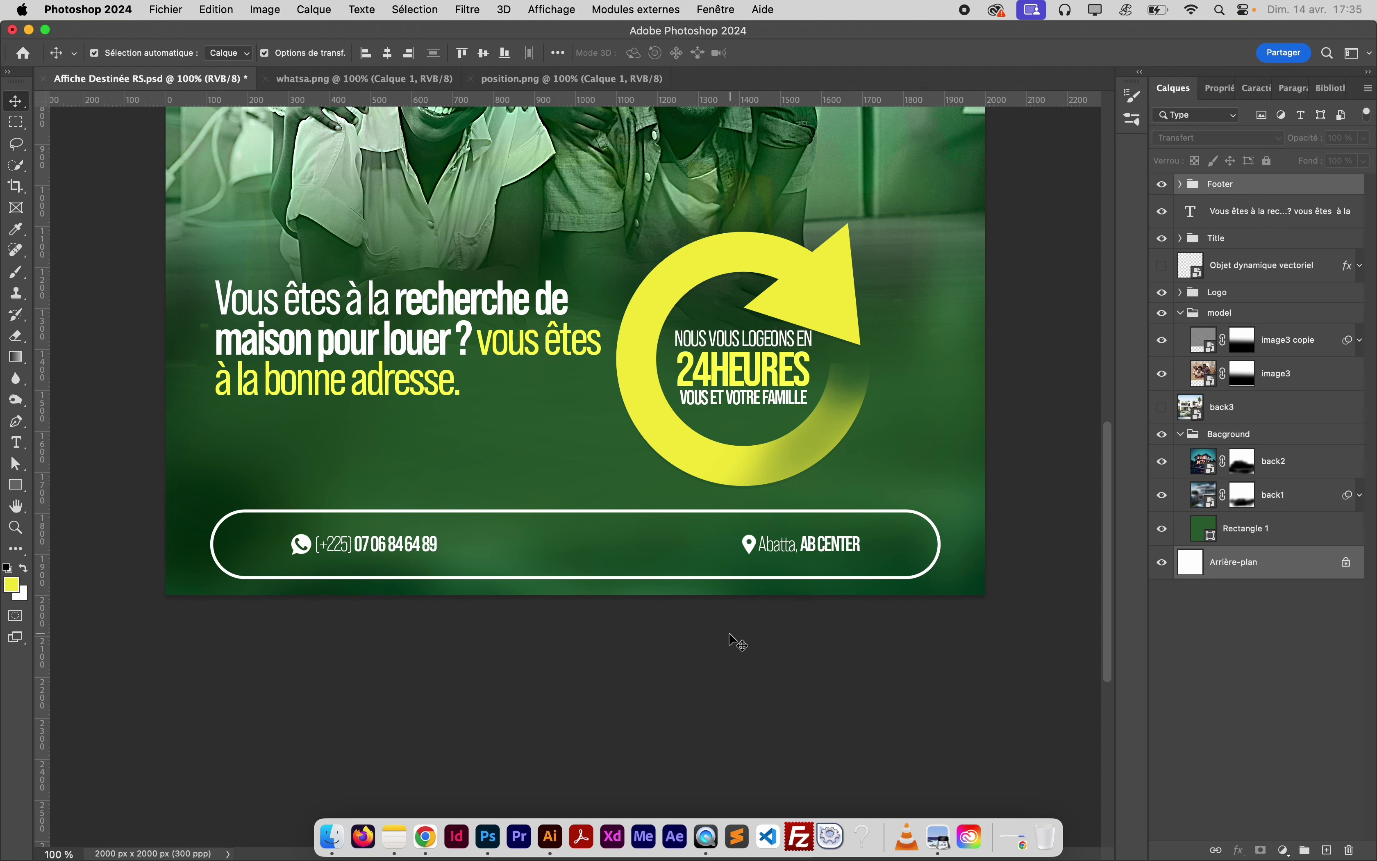
key("super+0")
key("super+s")
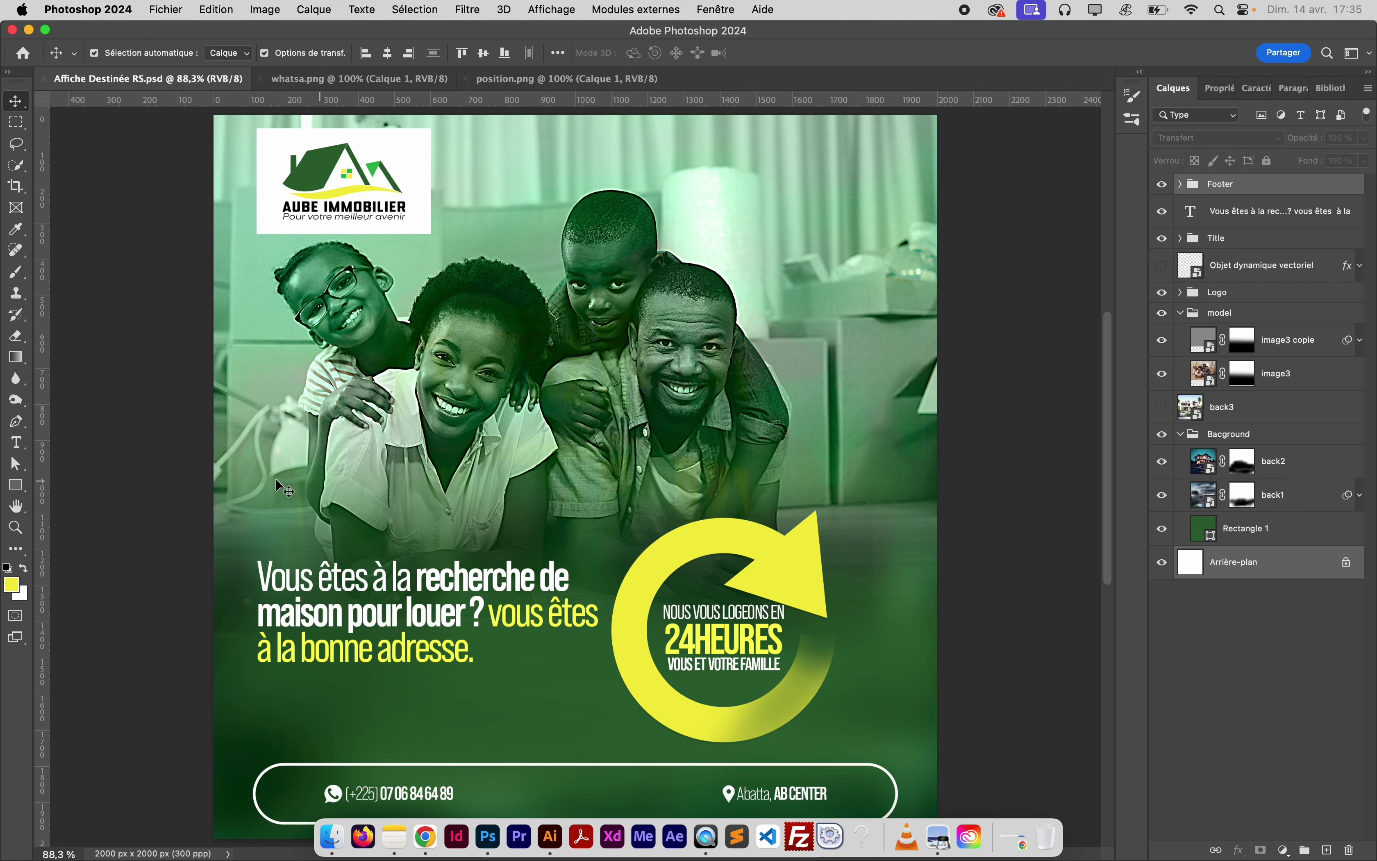
left_click(17, 447)
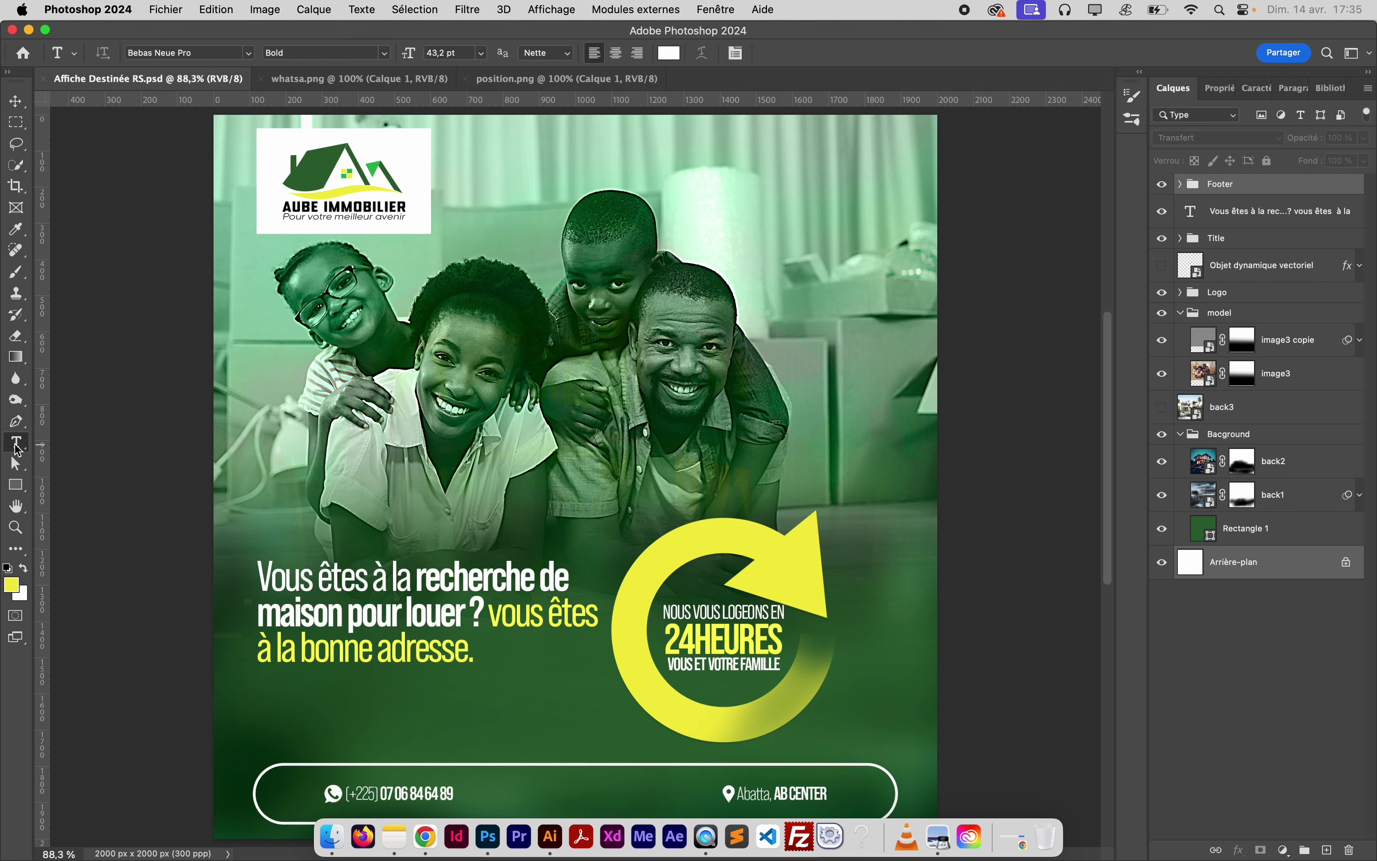
left_click(864, 426)
type("@")
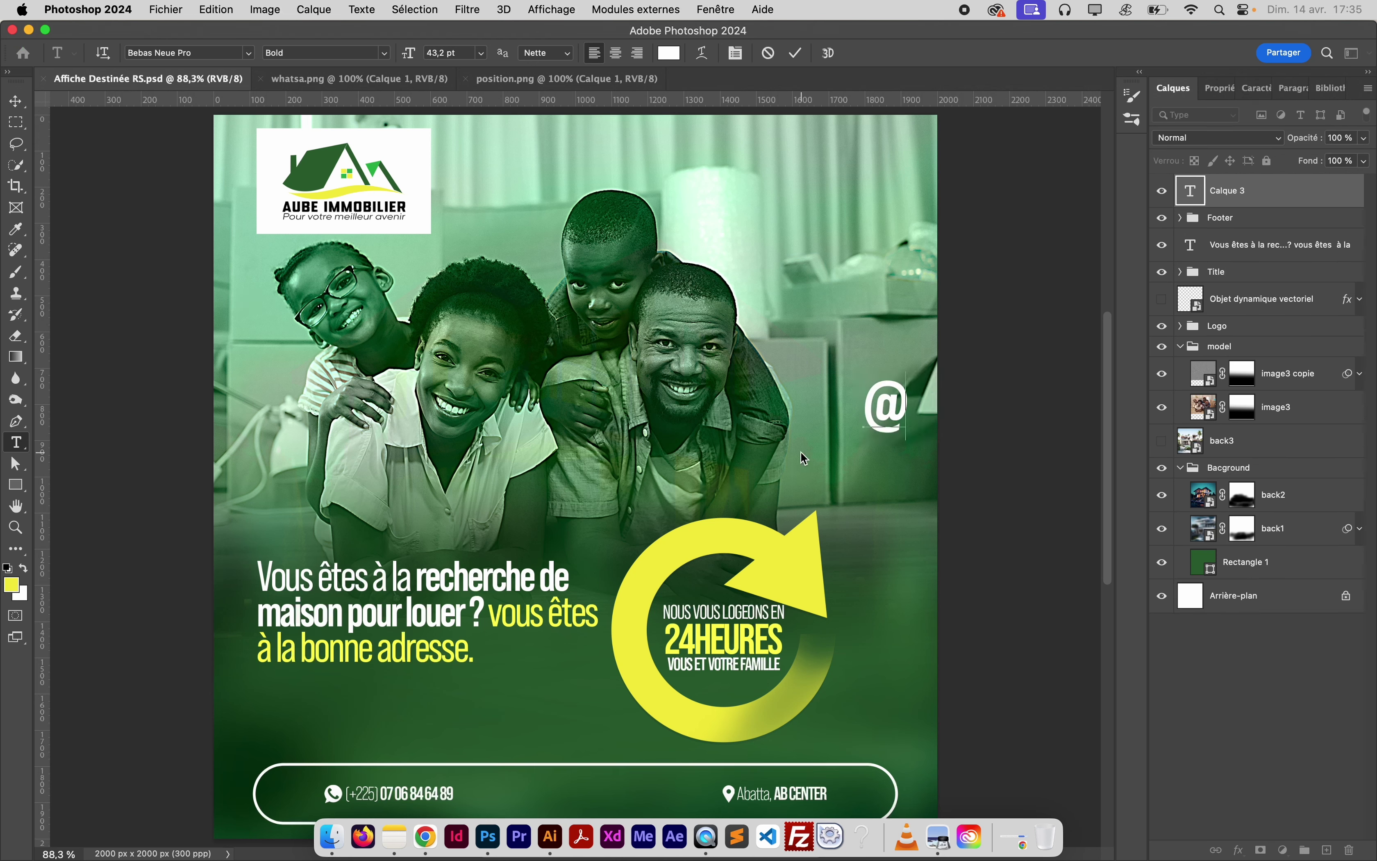
type("ev")
key("super+a")
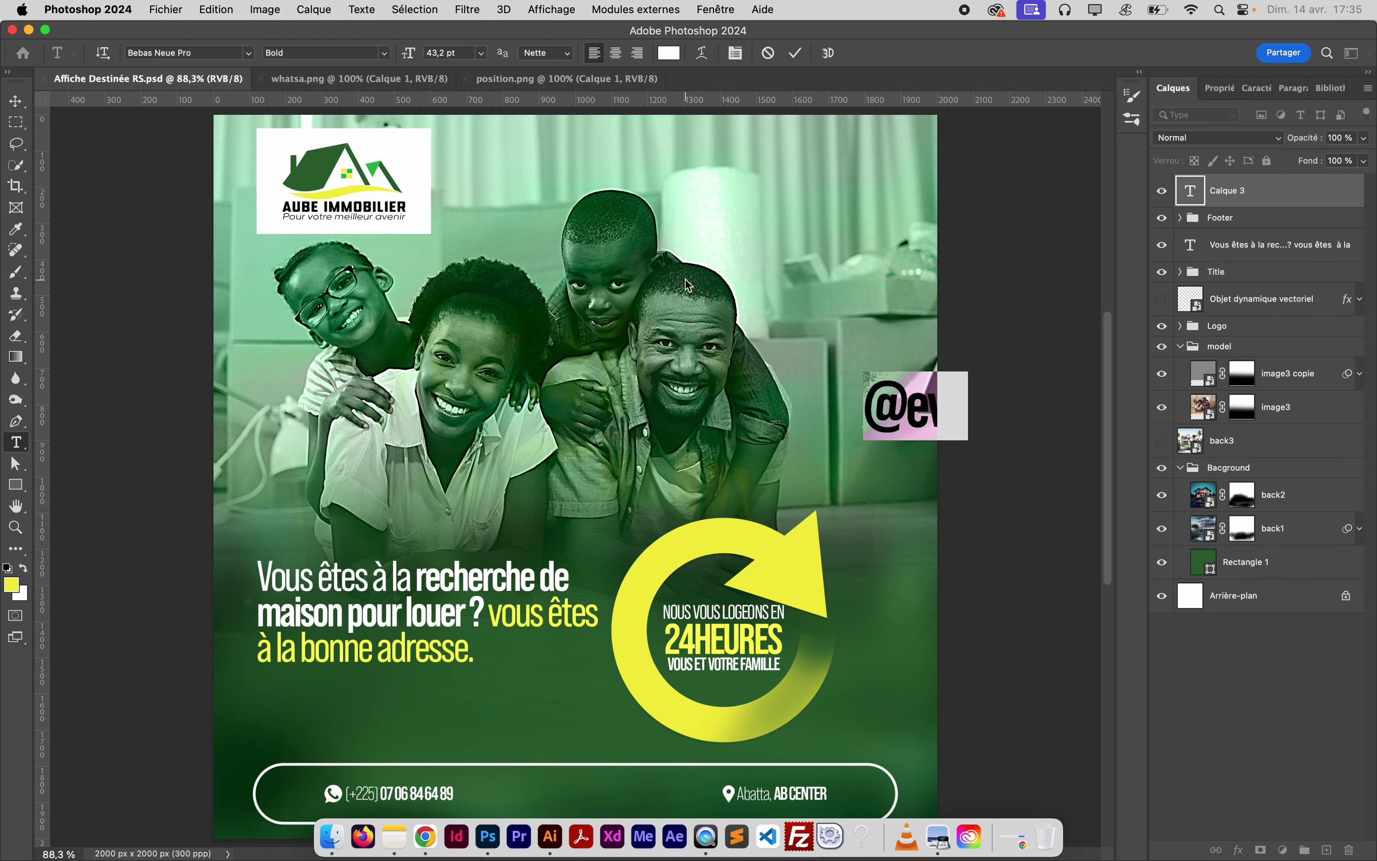
left_click_drag(409, 56, 390, 60)
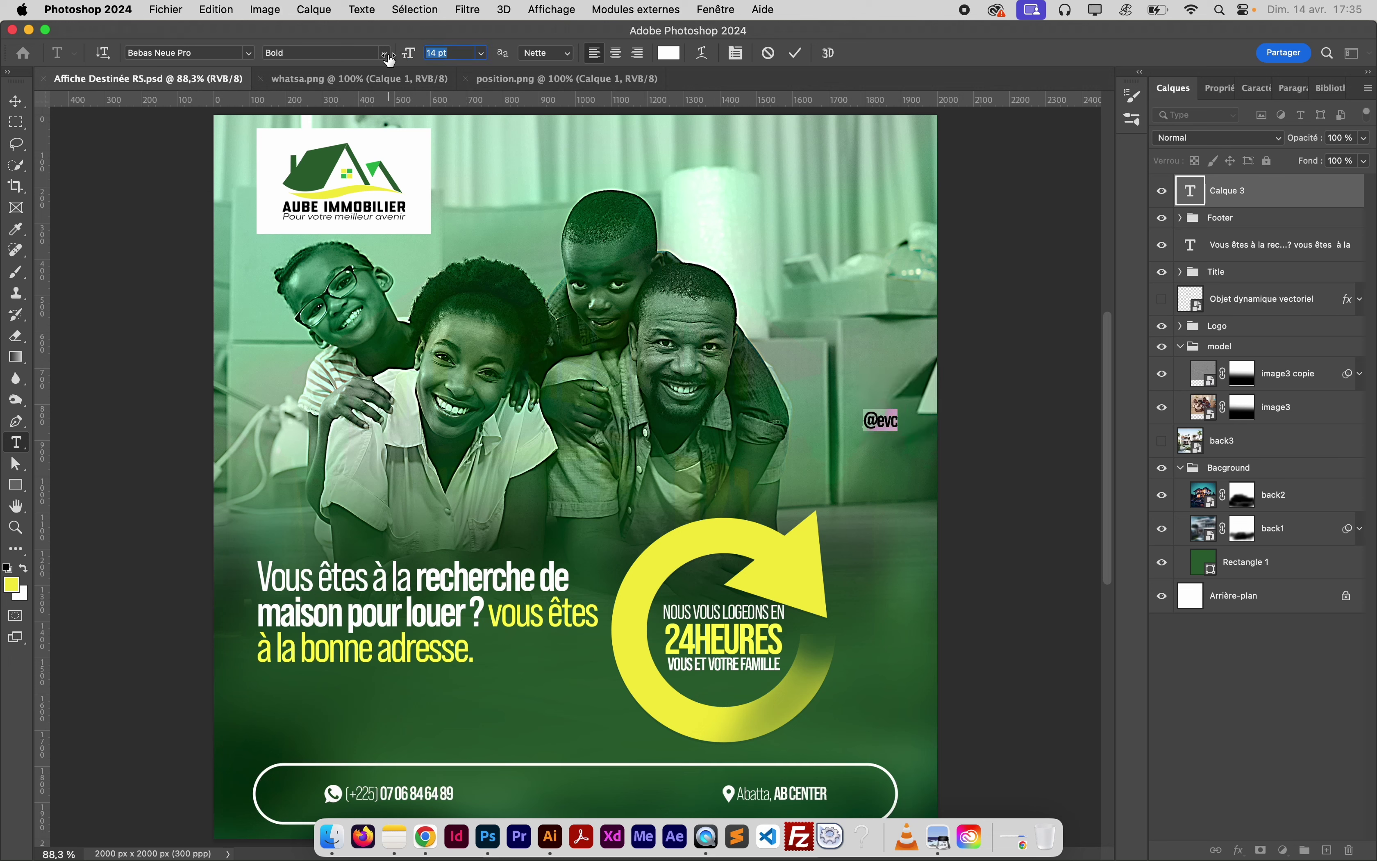
left_click(16, 101)
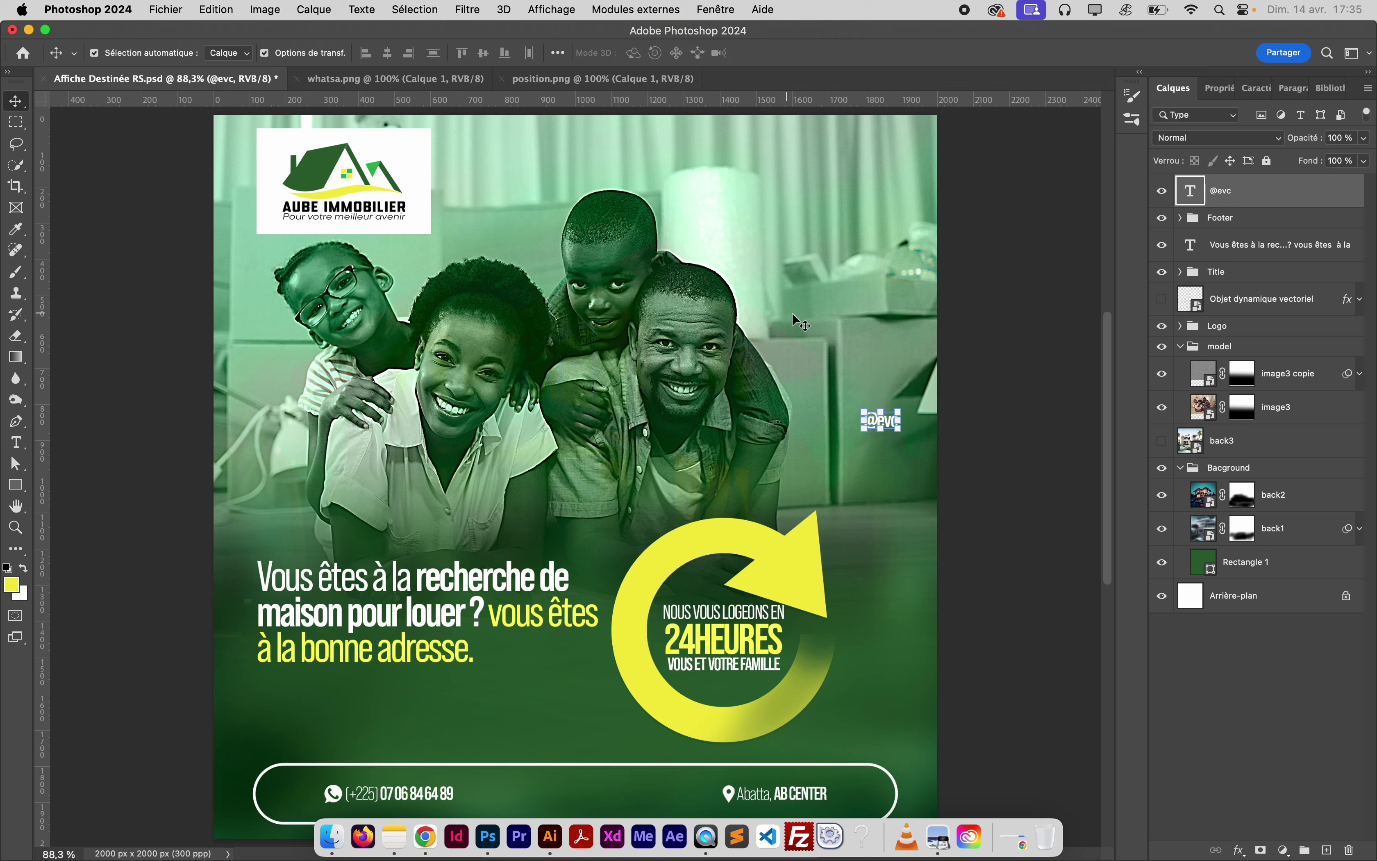
key("super+t")
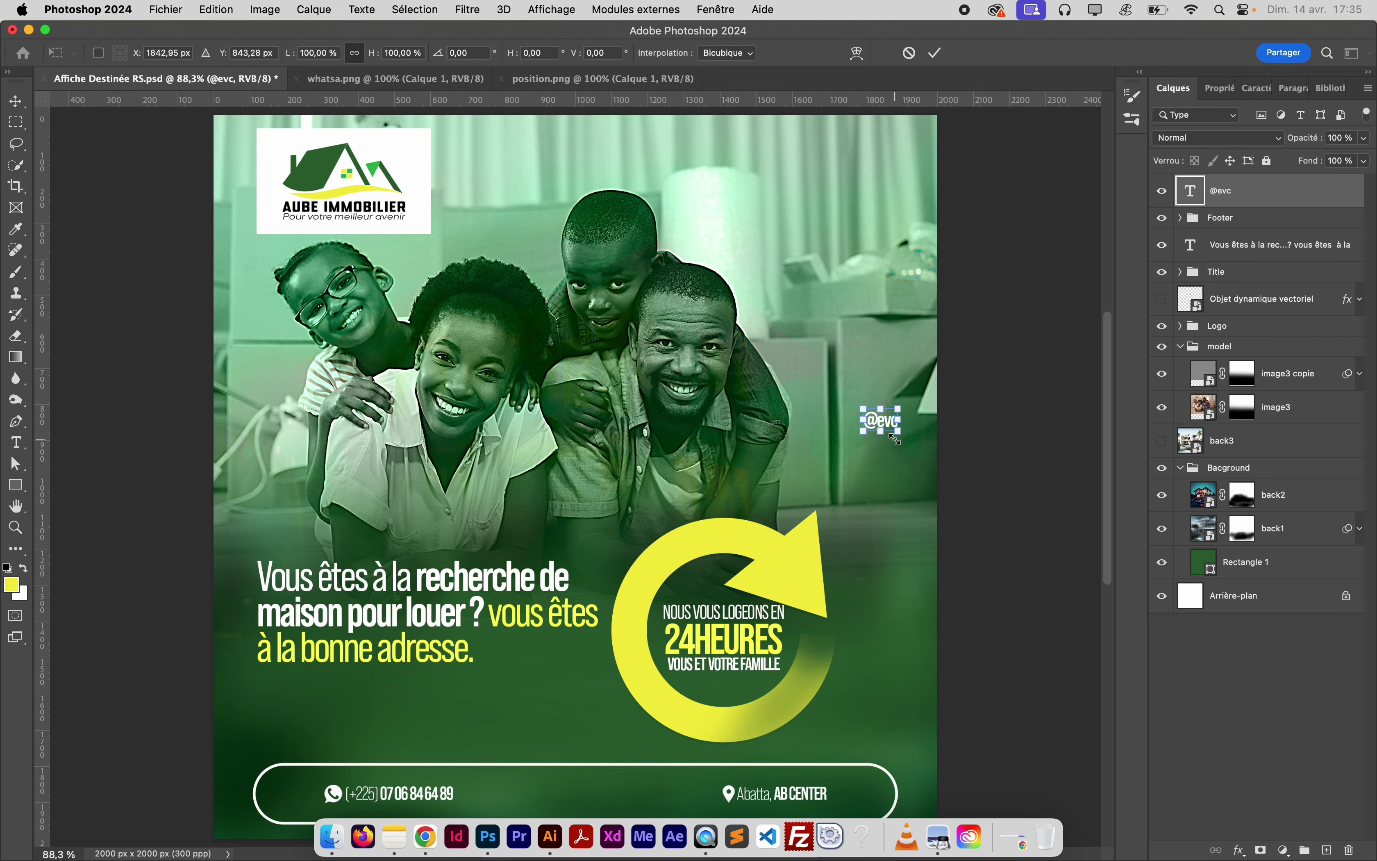
right_click(894, 437)
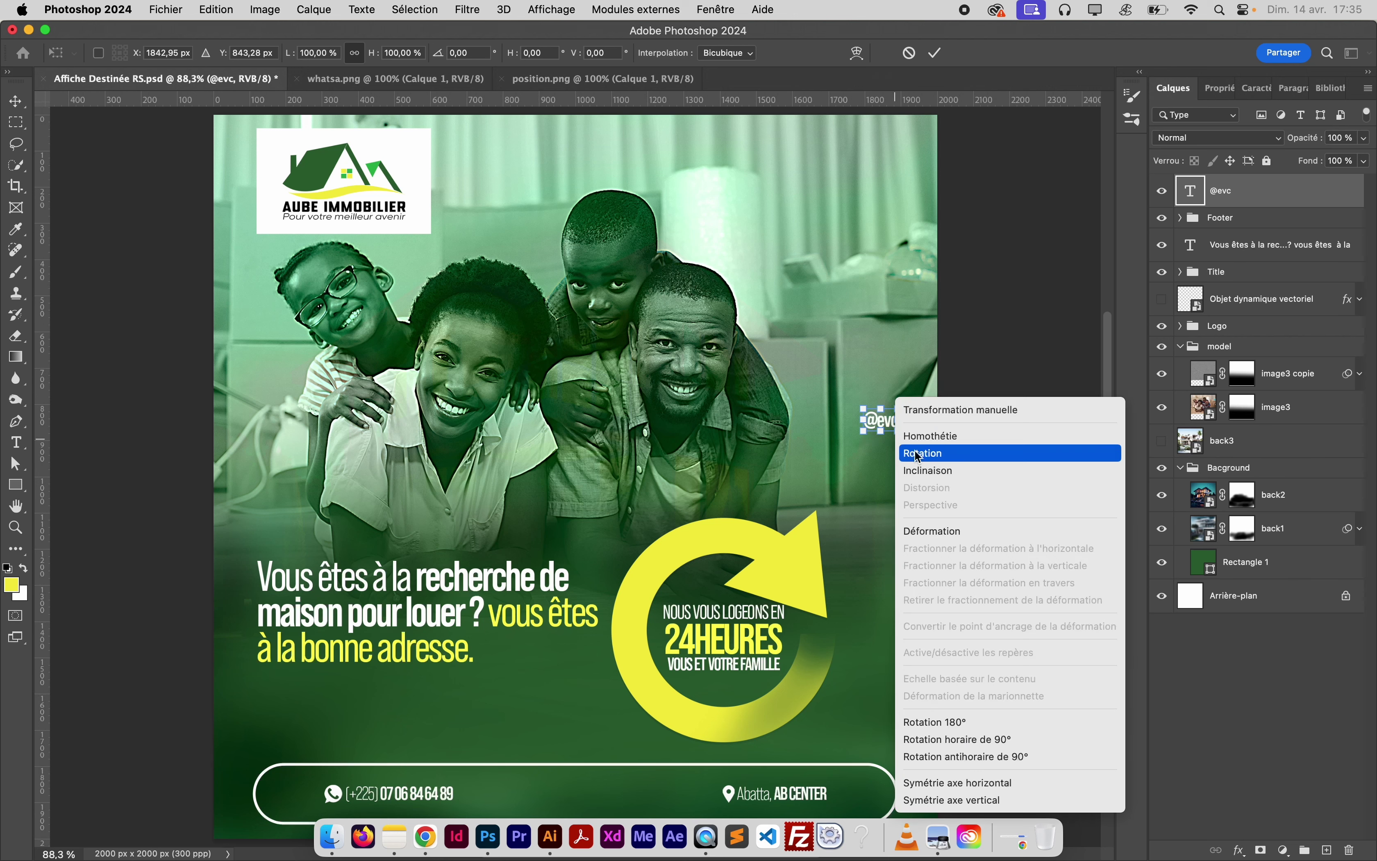
left_click(967, 756)
key("Return")
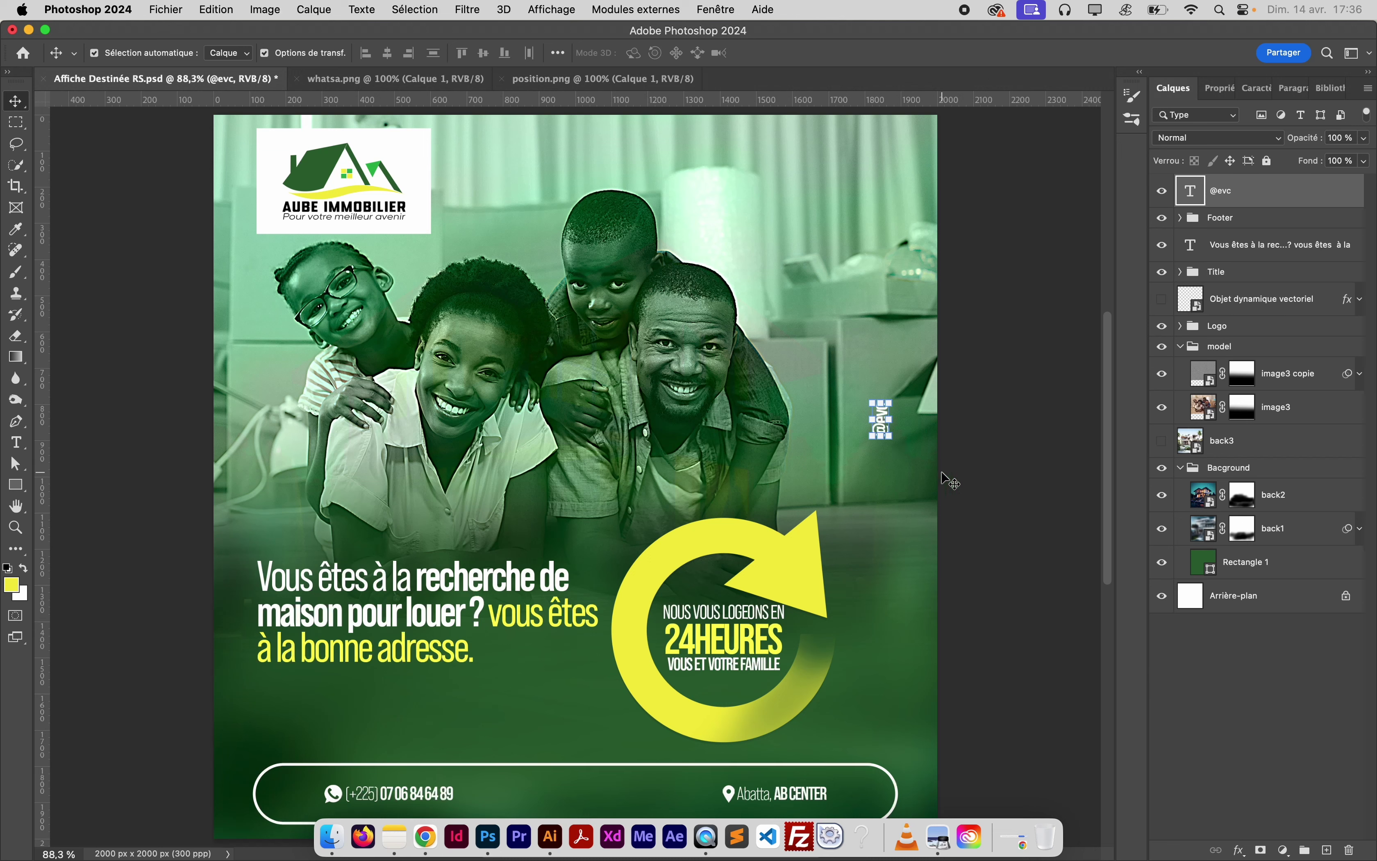
left_click_drag(967, 472, 984, 492)
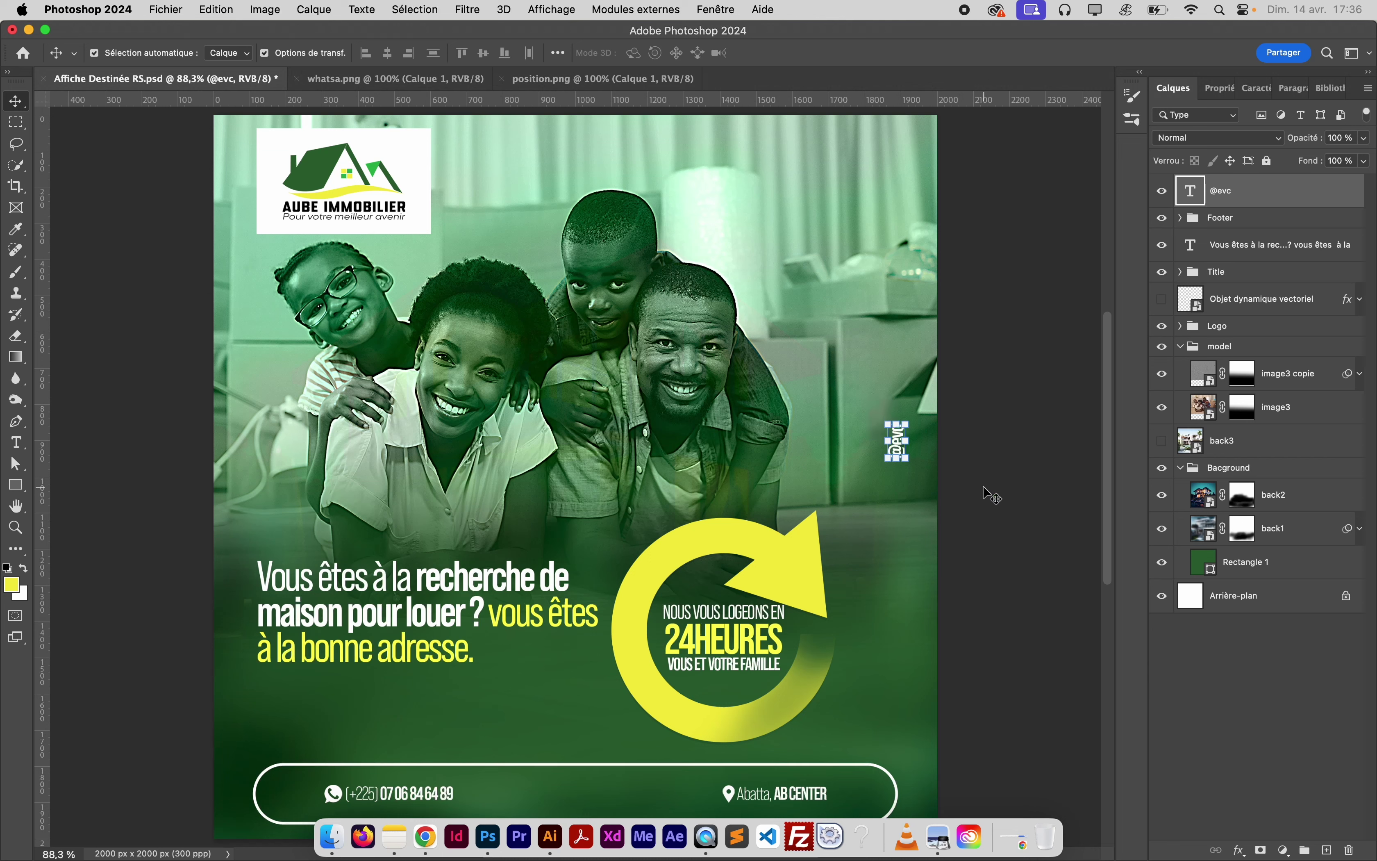
key("super+t")
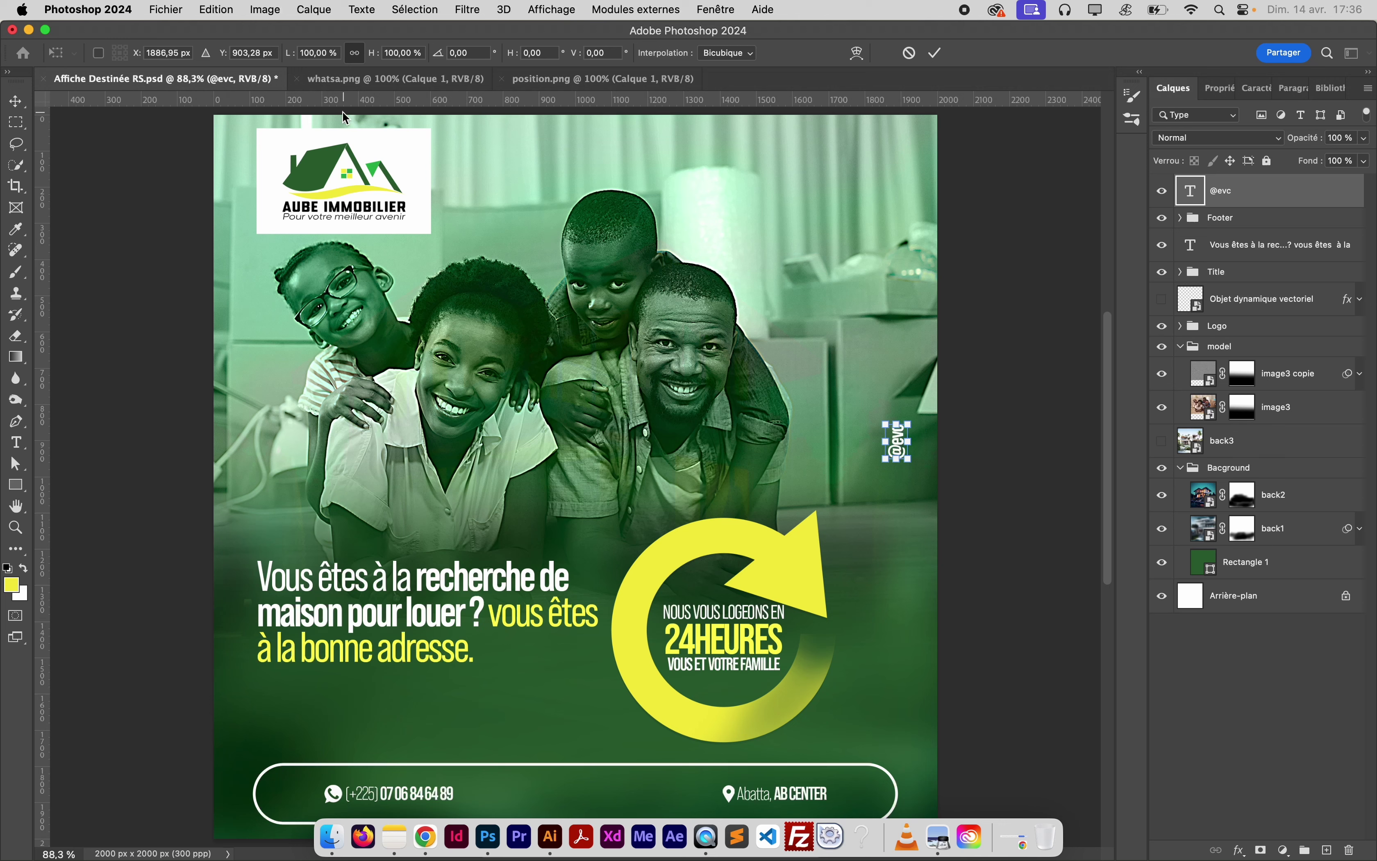
left_click_drag(290, 58, 264, 67)
key("Return")
key("Return")
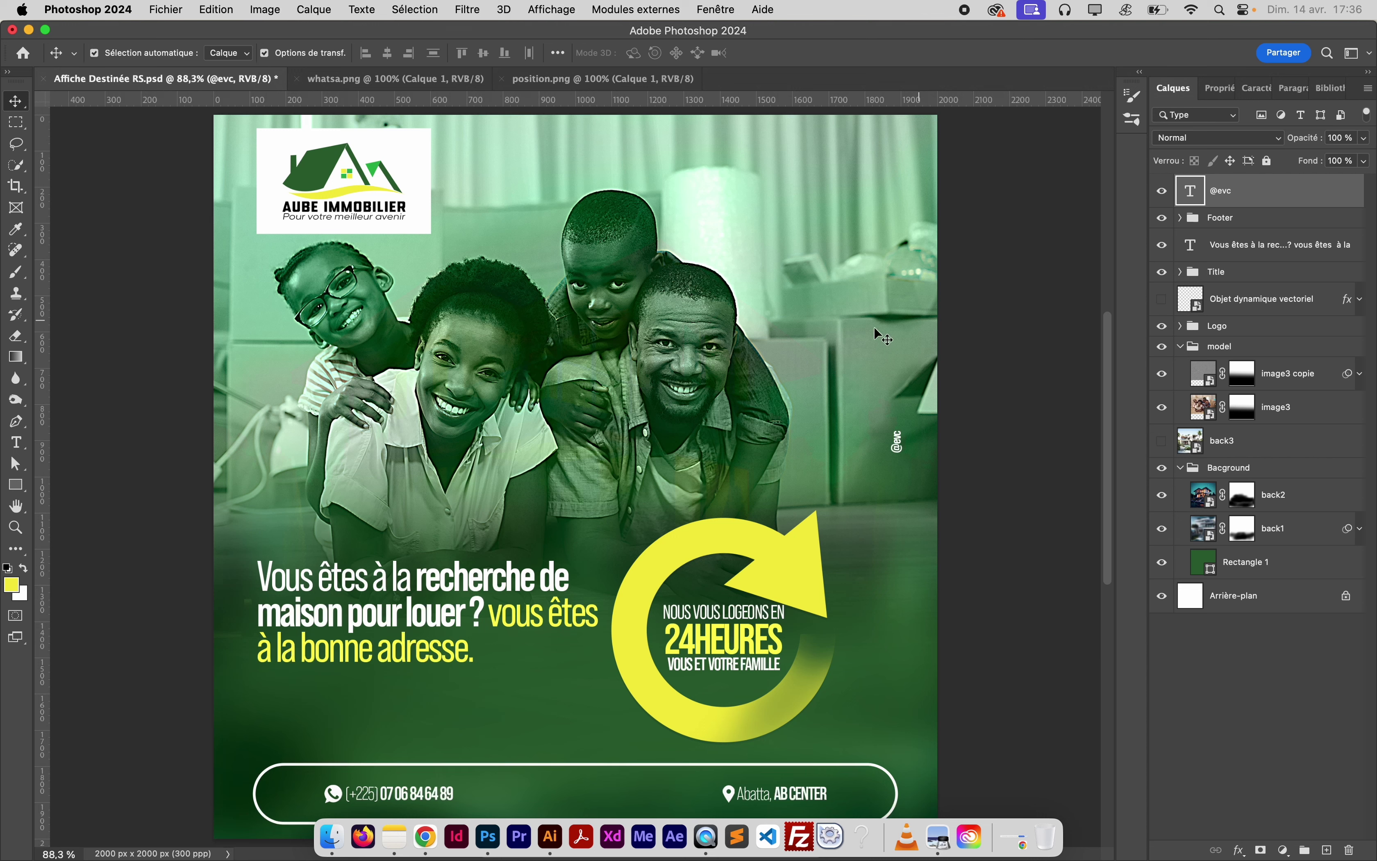
Export the poster for the Web as a Maximum-quality JPEG named Affiche-Destinée-RS.jpg in the AFFICHE RÉSEAUX SOCIAUX folder
key("super")
key("super+minus")
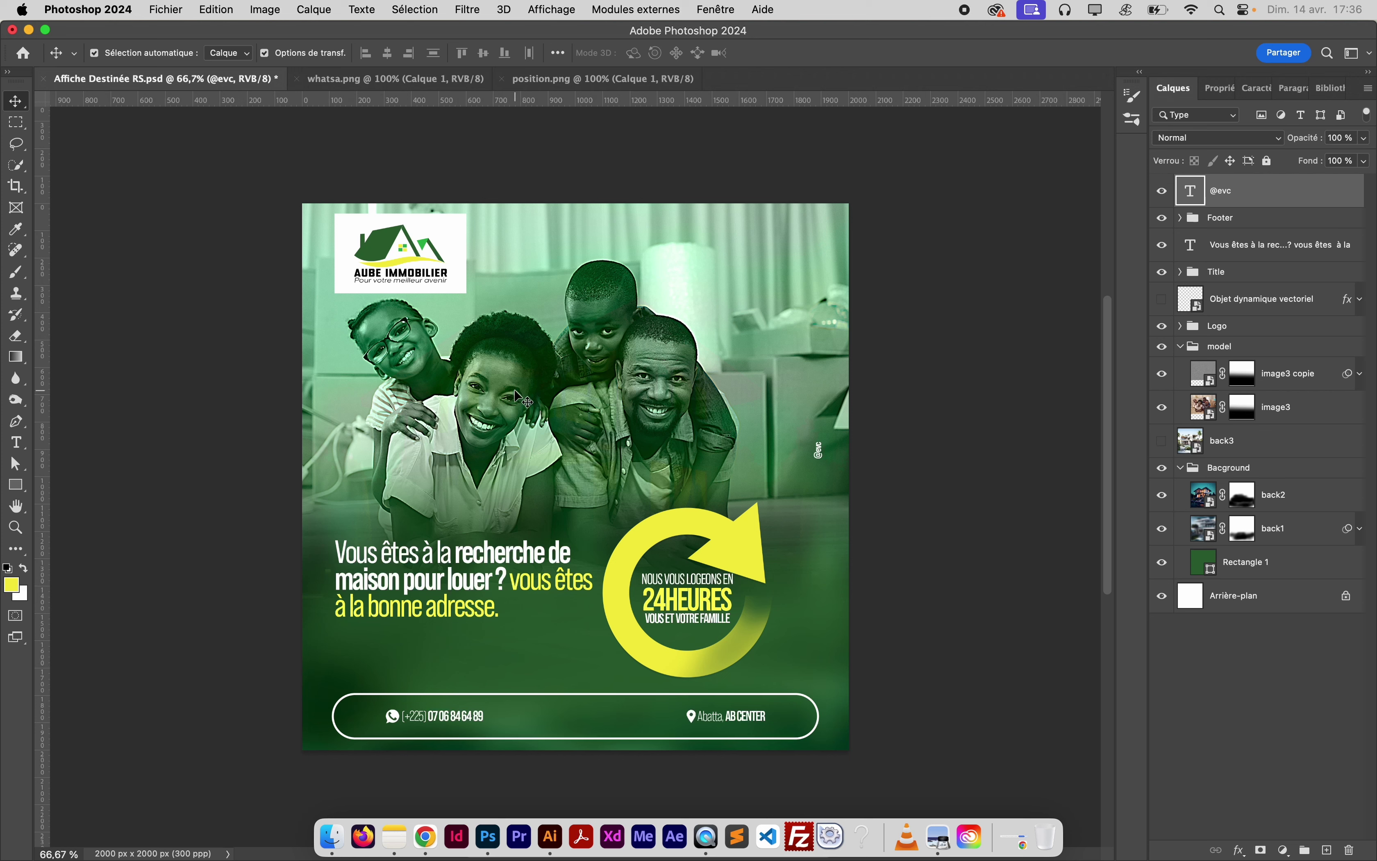
left_click(167, 11)
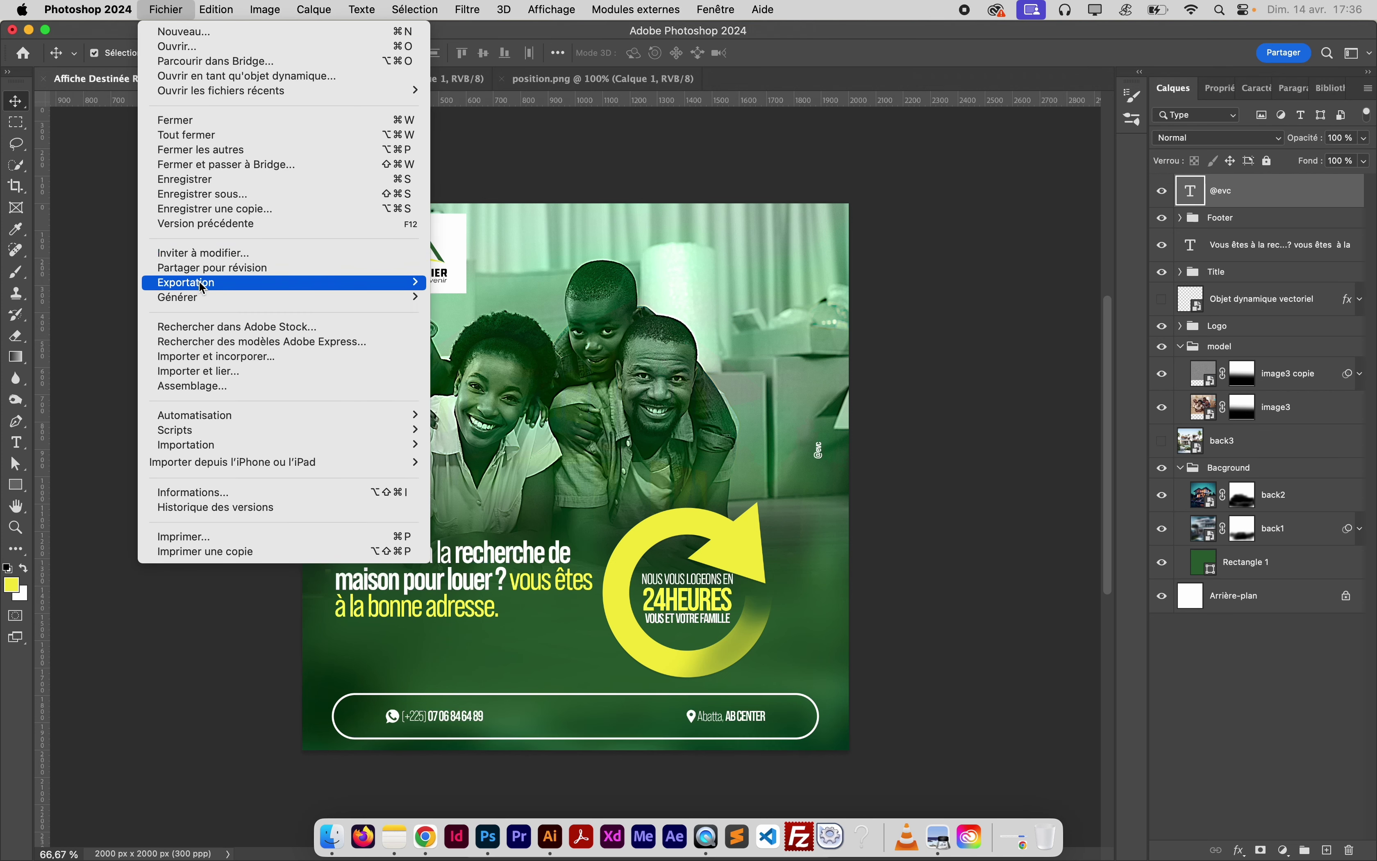
mouse_move(202, 286)
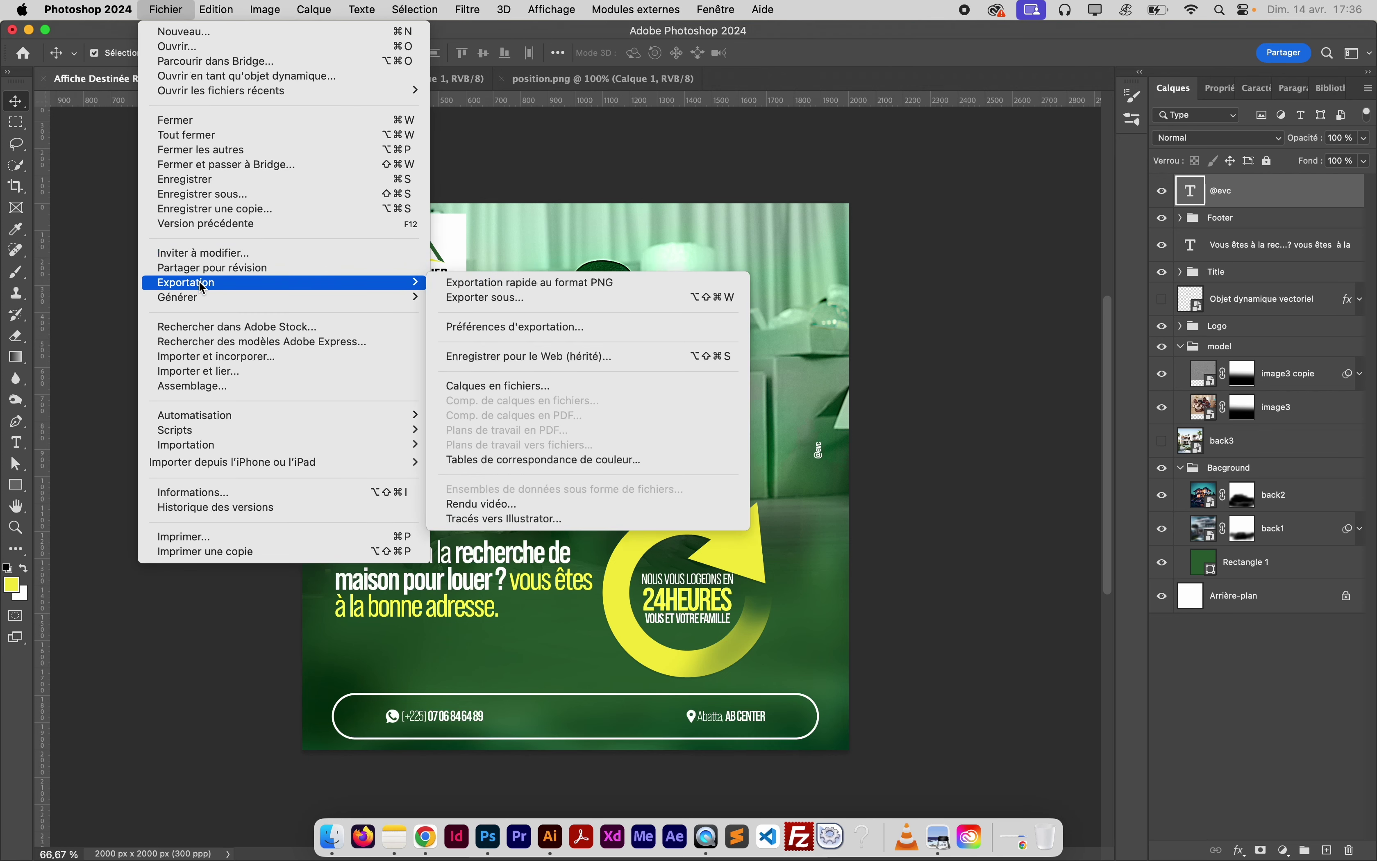
left_click(530, 357)
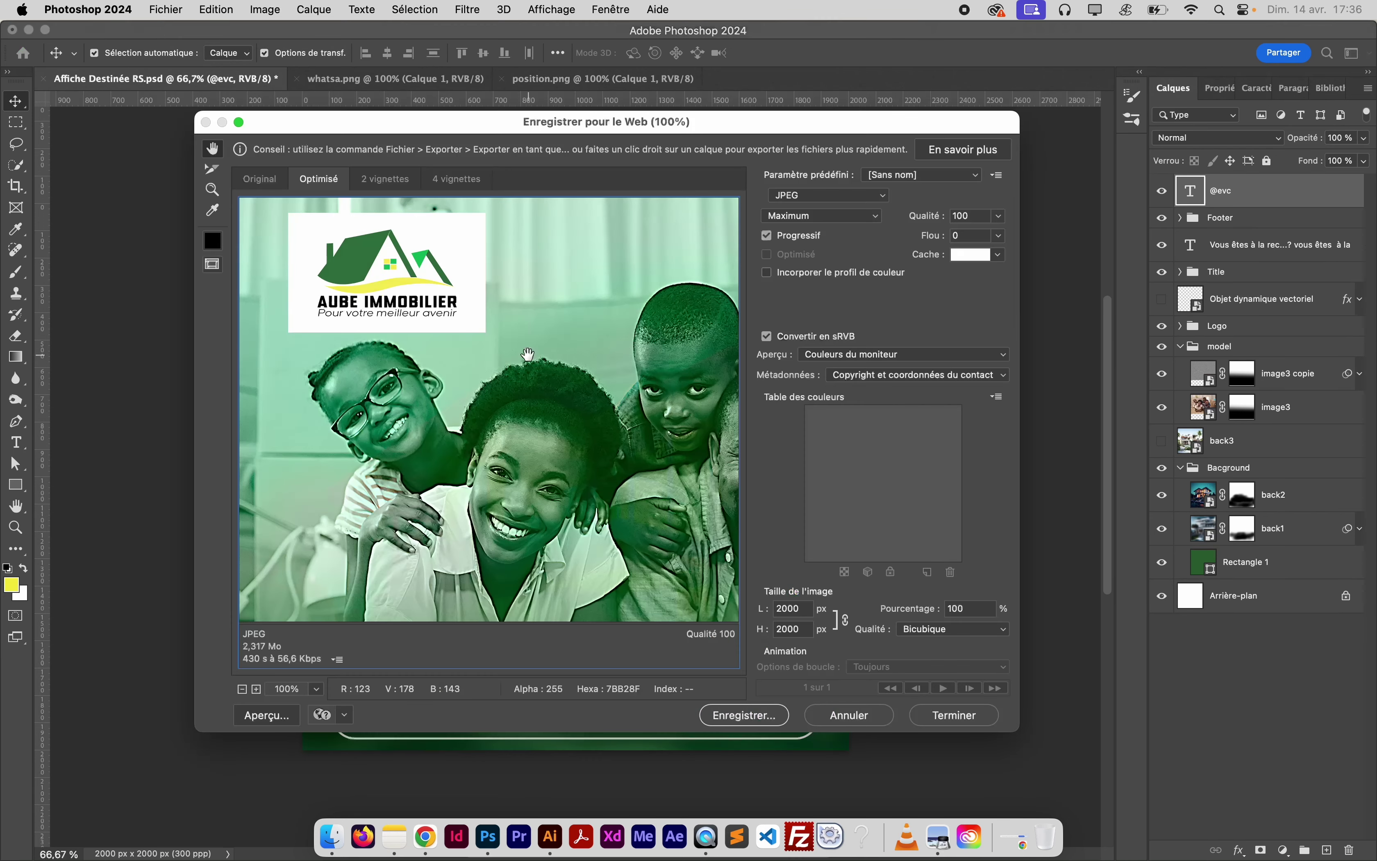
left_click(920, 222)
left_click(735, 717)
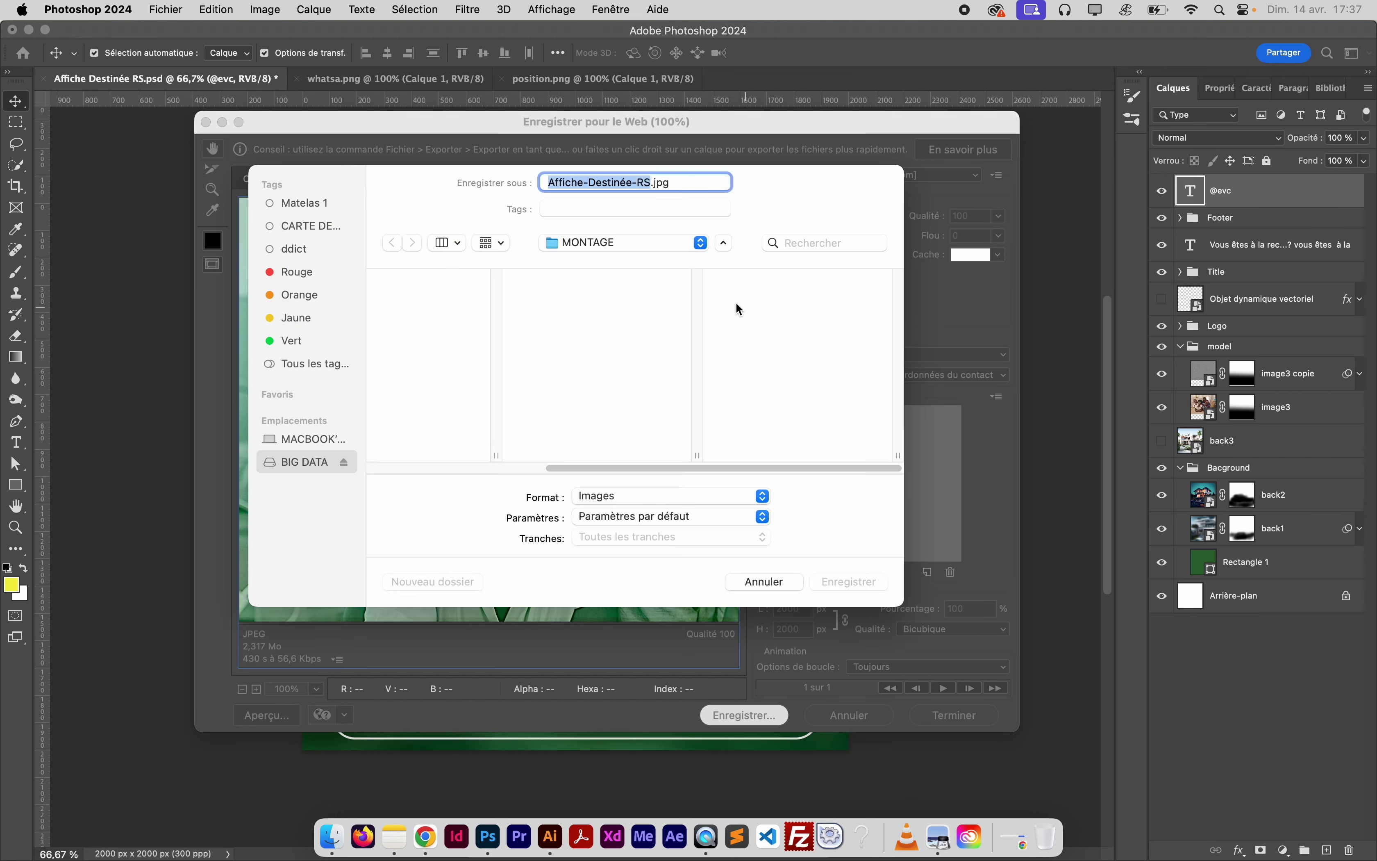
left_click(622, 241)
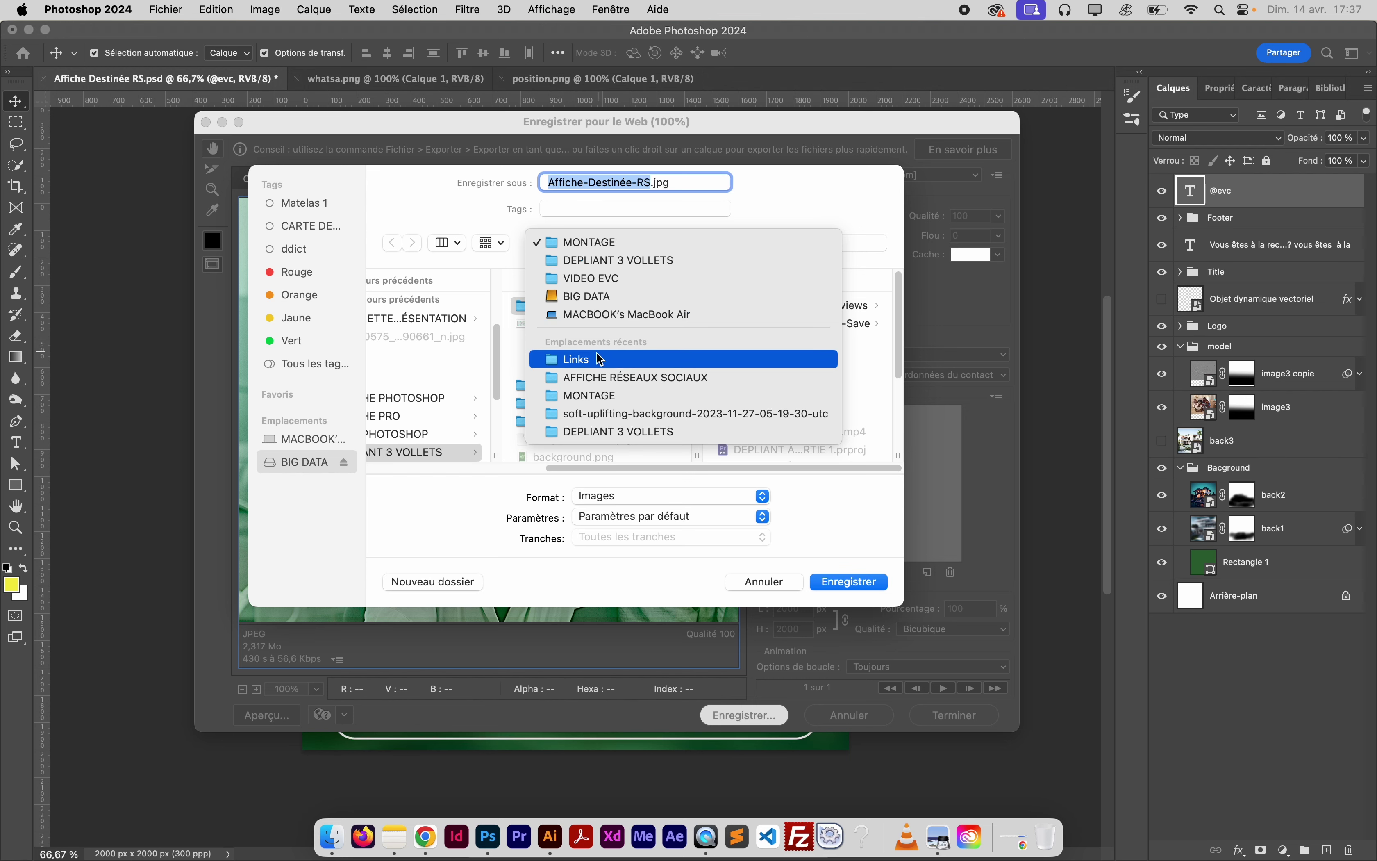
left_click(604, 378)
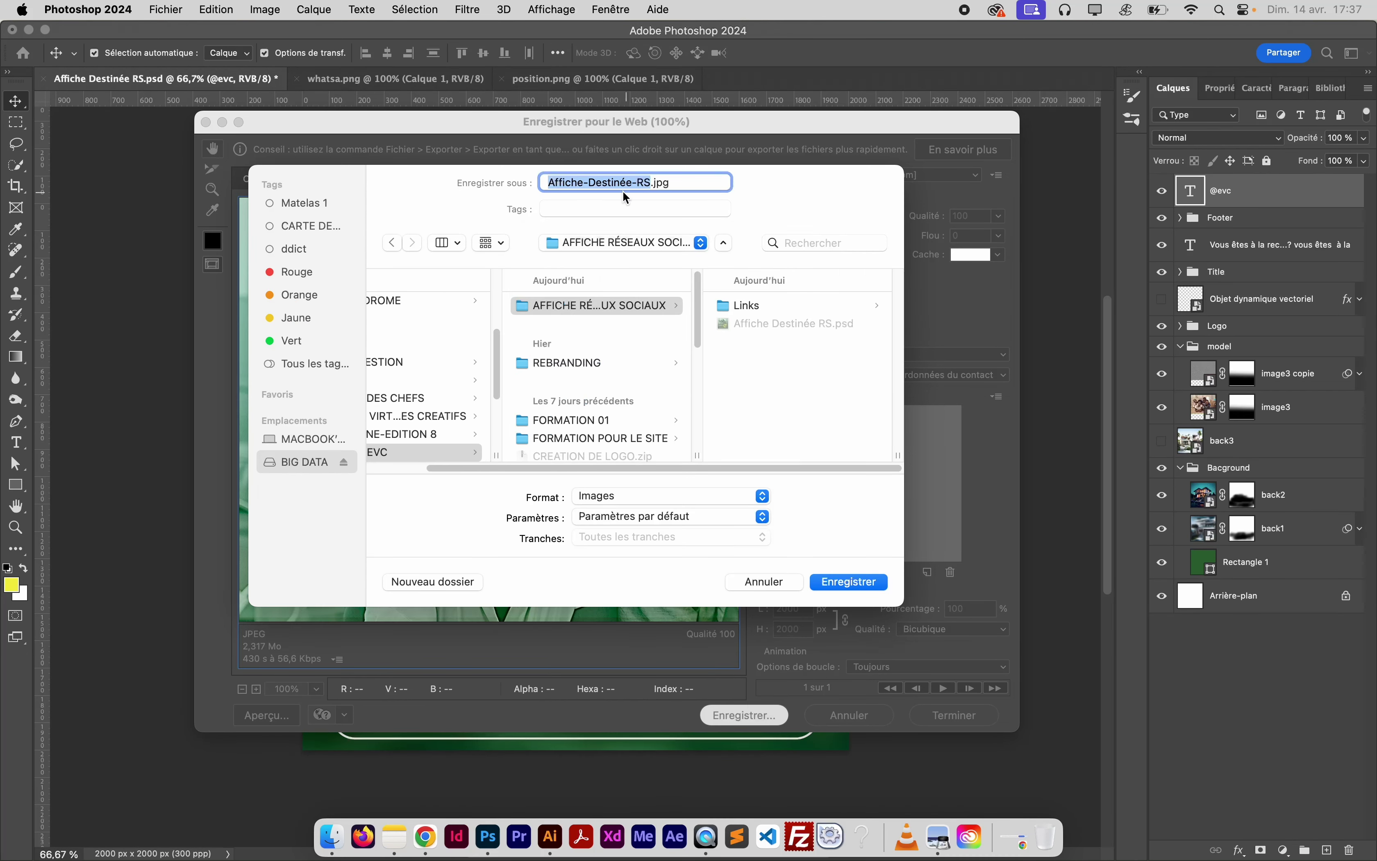
left_click(851, 581)
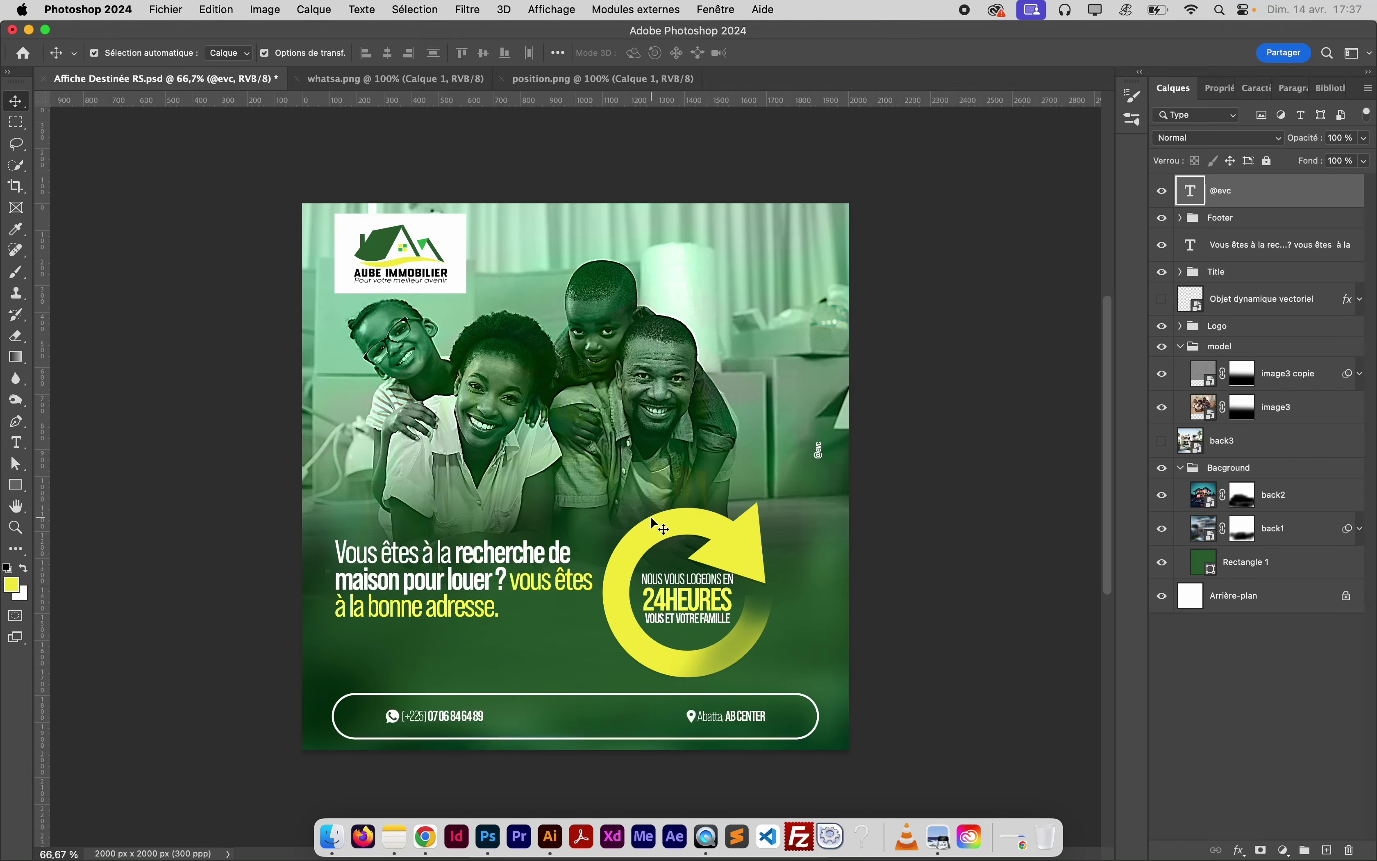
Switch to the Finder desktop on Bureau 3 and open the BIG DATA drive
key("ctrl+Up")
mouse_move(695, 15)
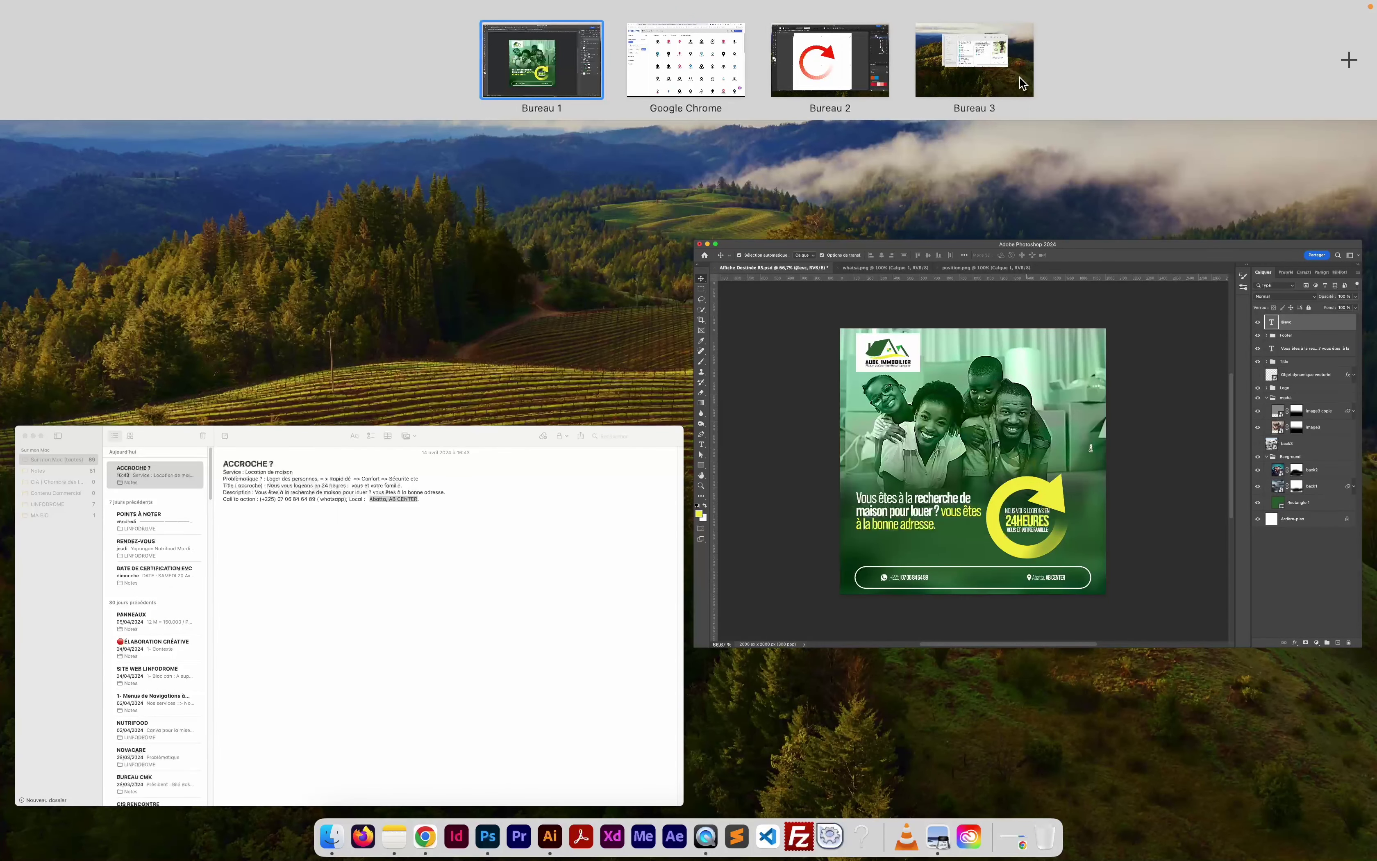
left_click(974, 60)
left_click(397, 146)
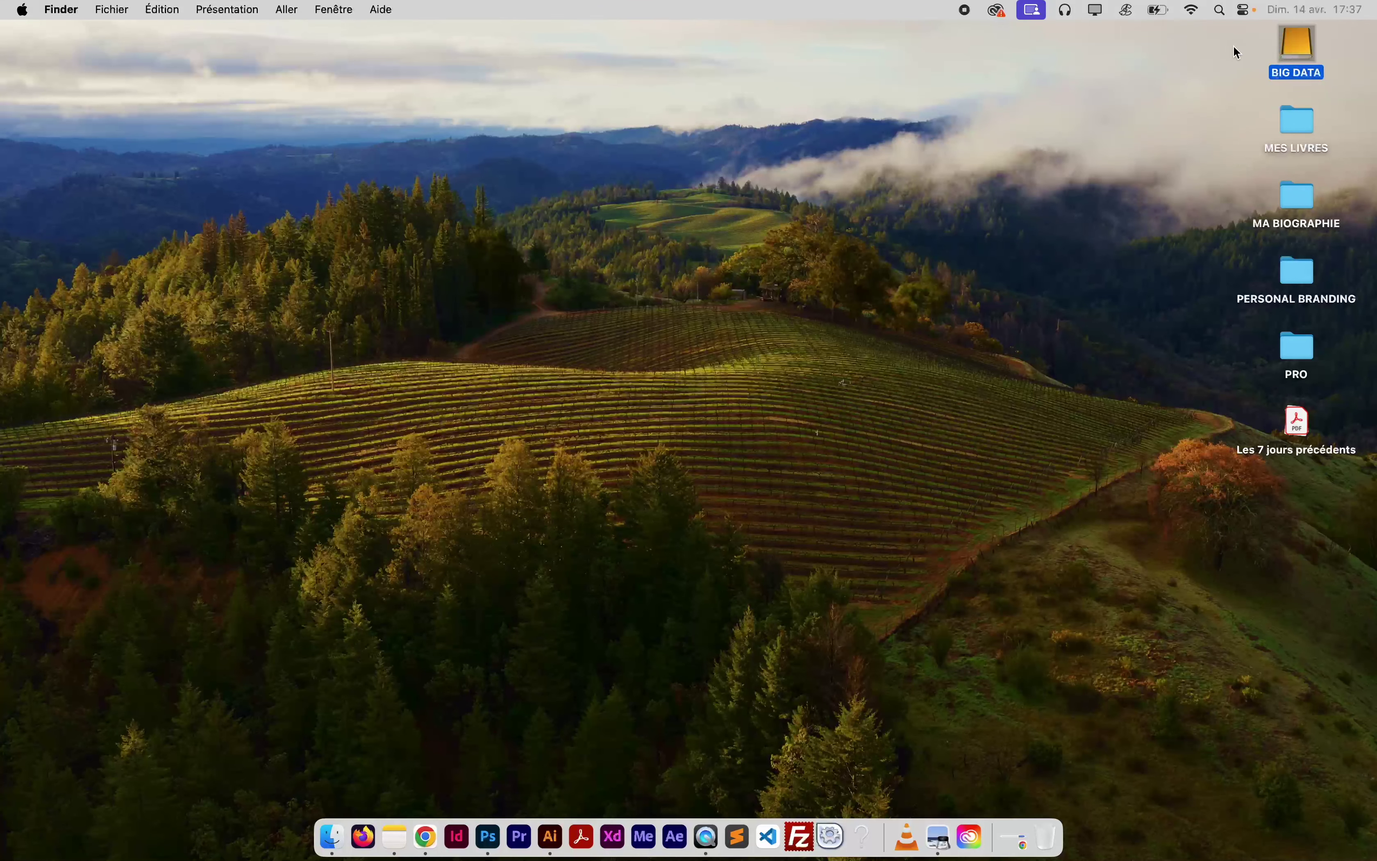
double_click(1298, 55)
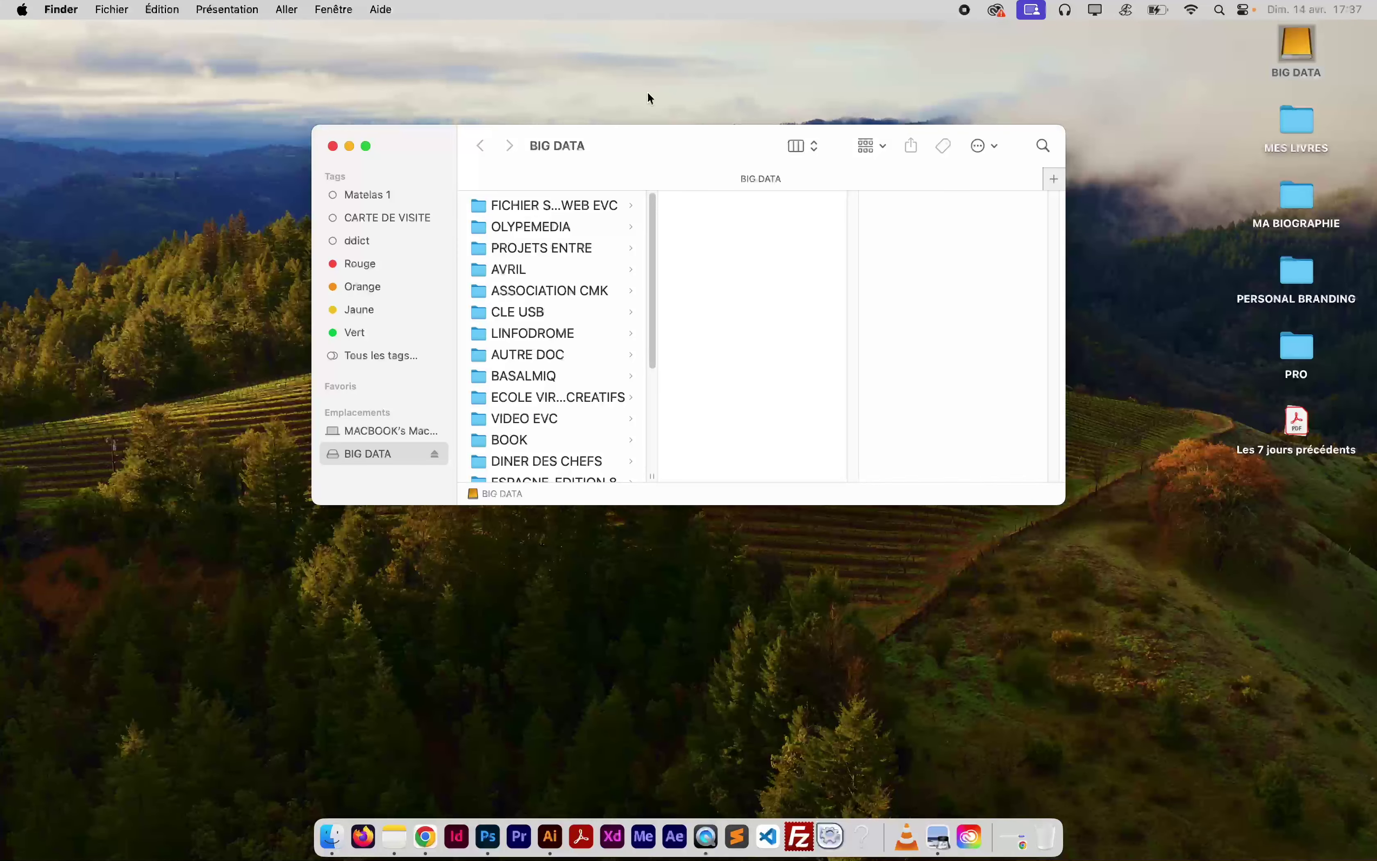
Open Affiche-Destinée-RS.jpg from the AFFICHE RÉSEAUX SOCIAUX folder inside VIDEO EVC and view it full screen
scroll(538, 373, "down", 2)
left_click(537, 371)
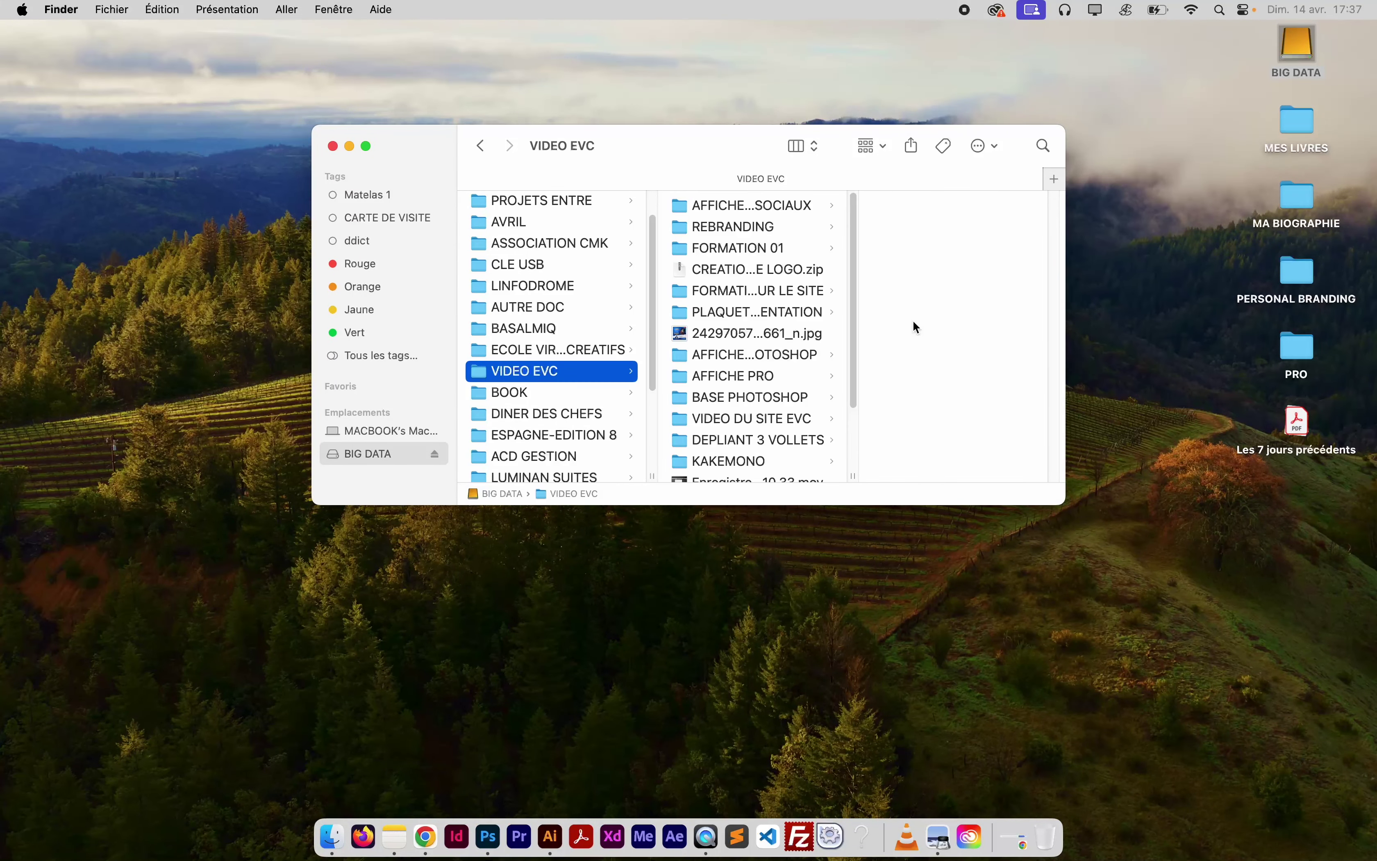
left_click(795, 212)
left_click(942, 209)
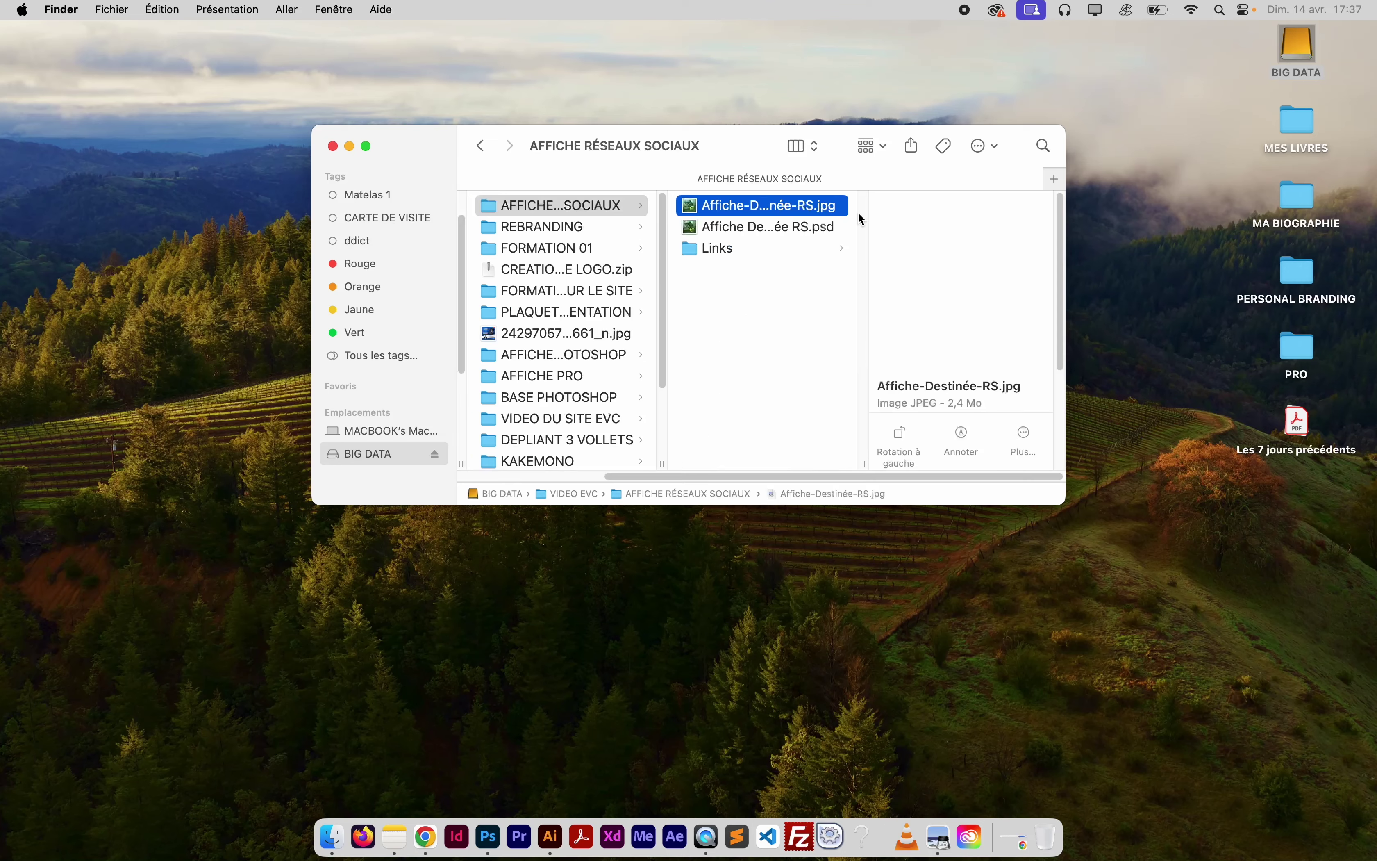
double_click(738, 209)
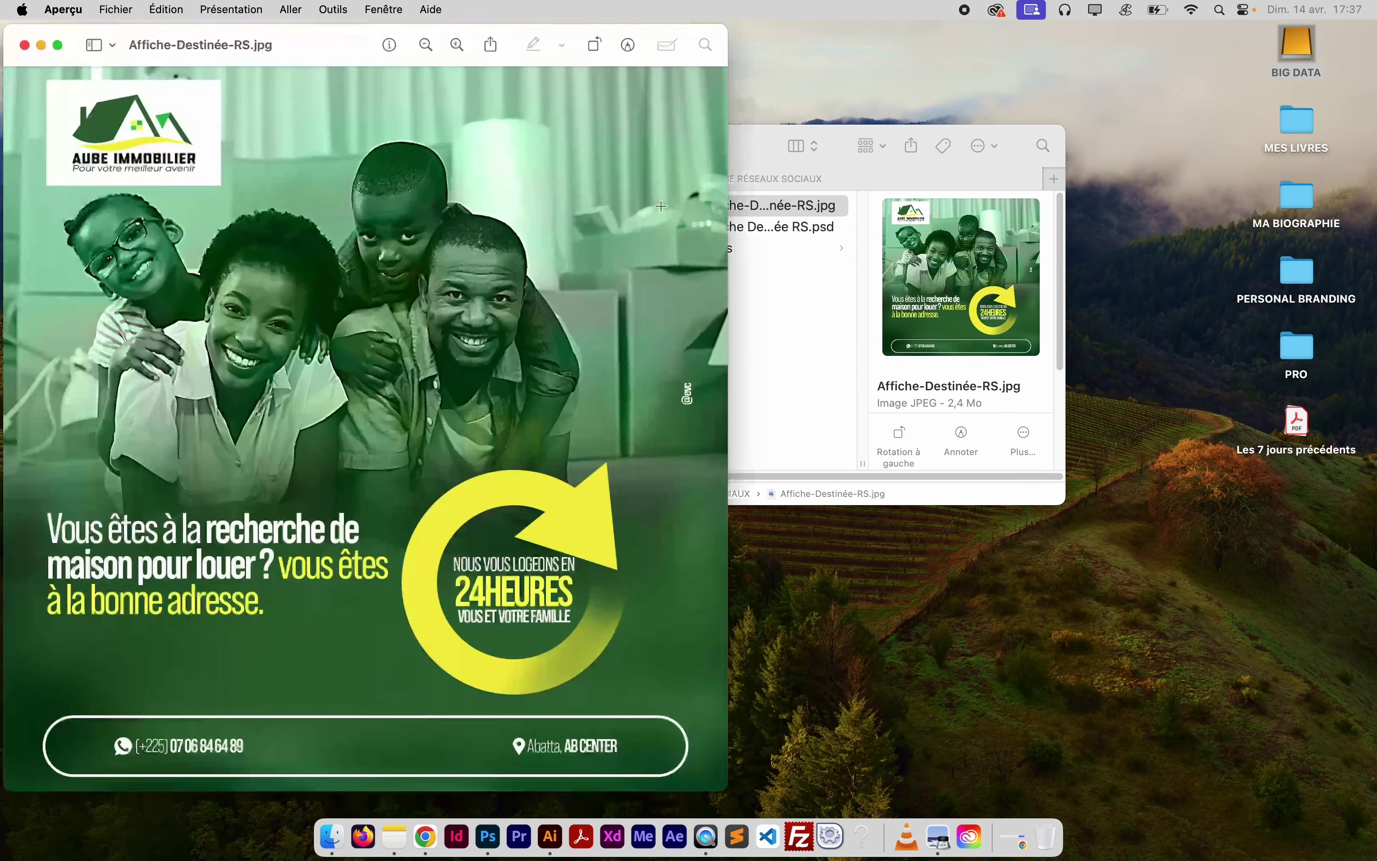
left_click(57, 45)
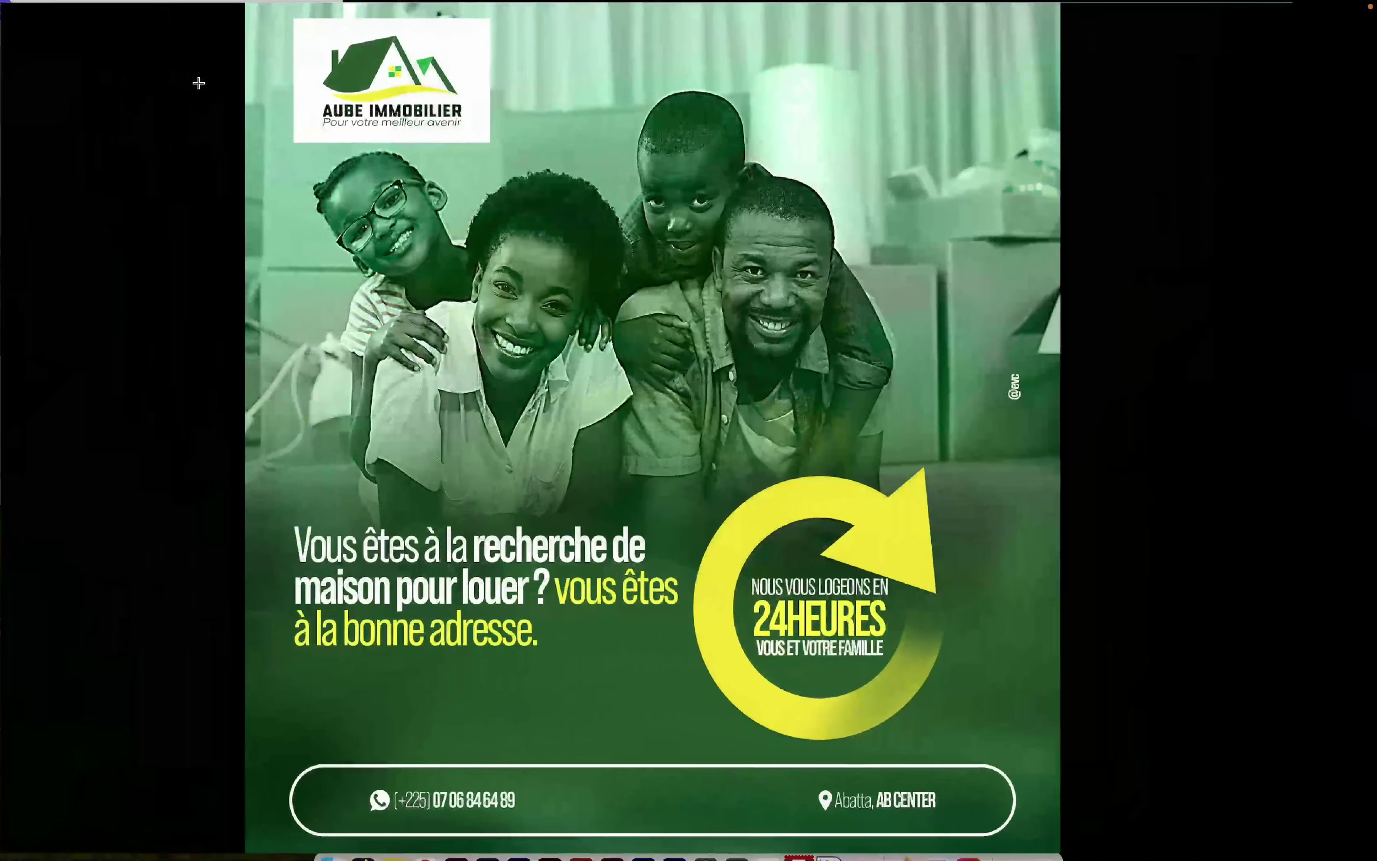